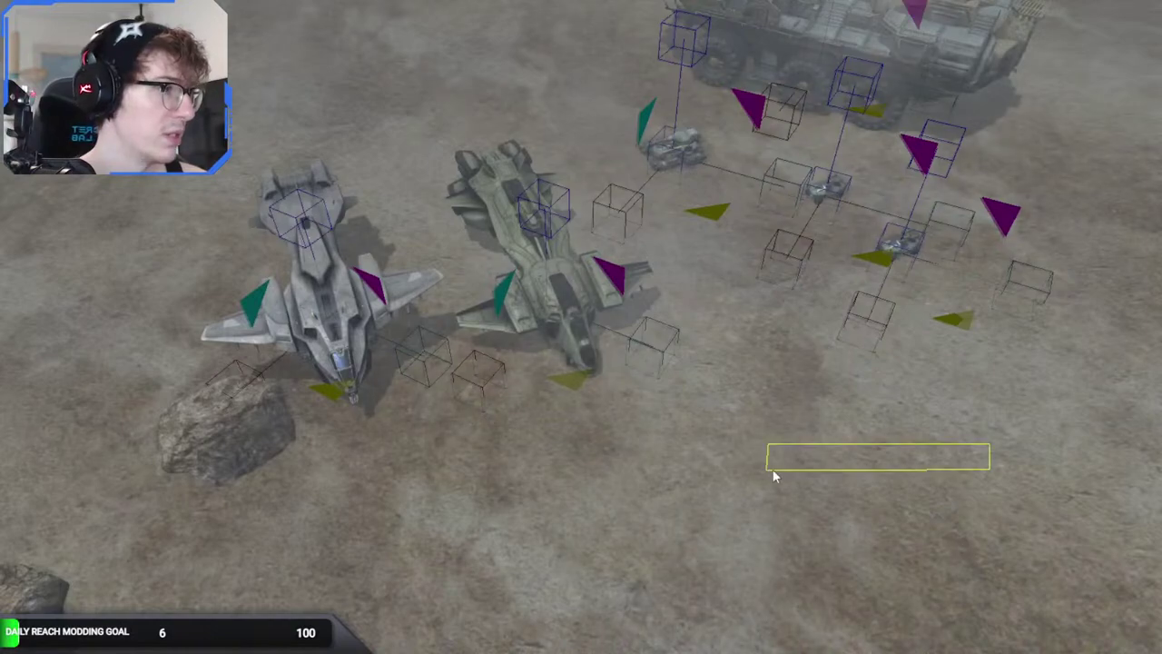
- Select the two aircraft beside the rock on the open ground and delete them
left_click_drag(656, 514, 231, 285)
key("Delete")
middle_click_drag(338, 315, 545, 118)
key("w")
middle_click_drag(544, 326, 681, 305)
key("w")
key("w")
middle_click_drag(581, 327, 581, 409)
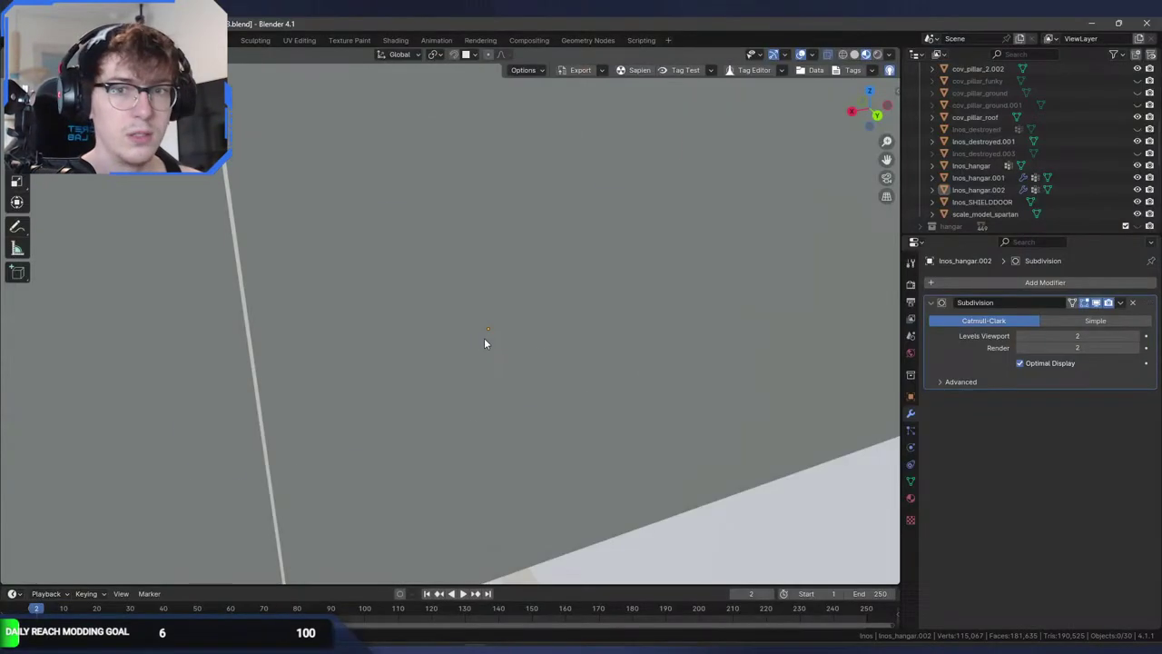
- Switch to Blender and examine the hangar interior and the surrounding cave terrain of the level model
scroll(484, 337, "down", 5)
middle_click_drag(418, 261, 375, 374)
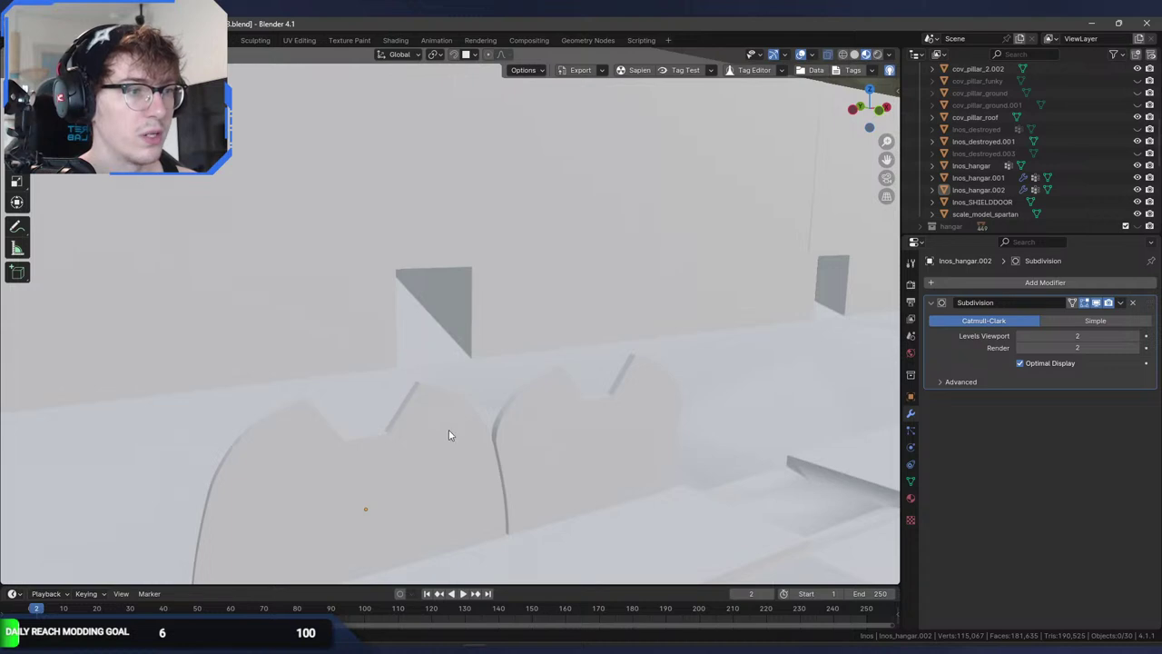
mouse_move(560, 414)
middle_mouse_down()
mouse_move(454, 417)
mouse_move(558, 413)
middle_mouse_up()
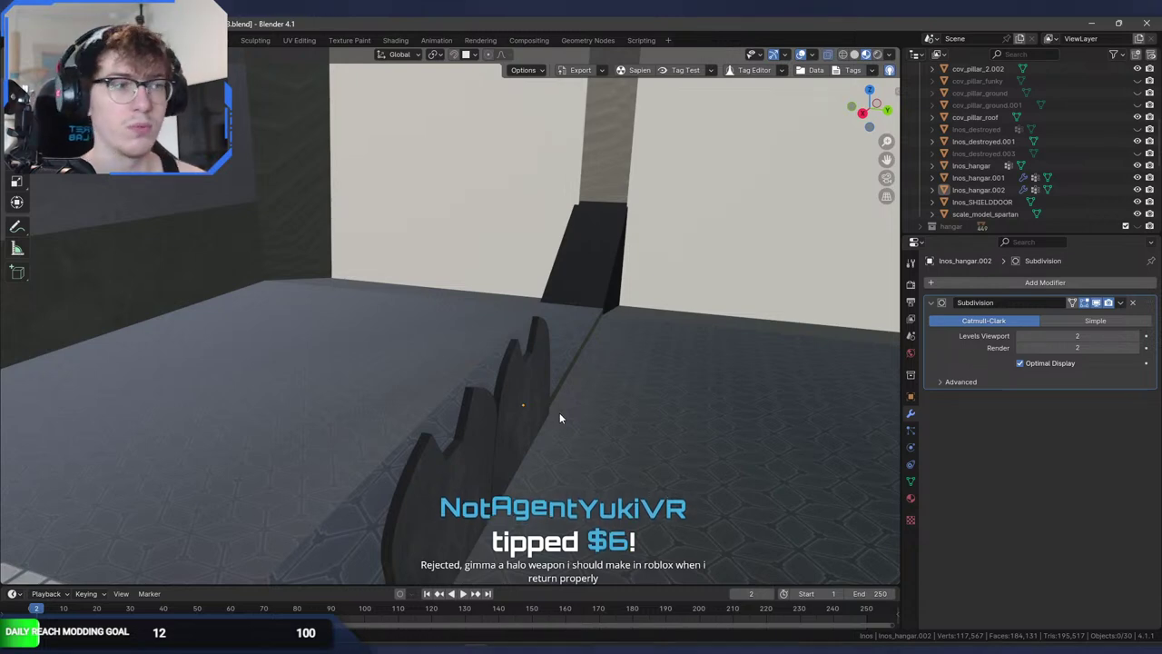
middle_click_drag(573, 384, 472, 366)
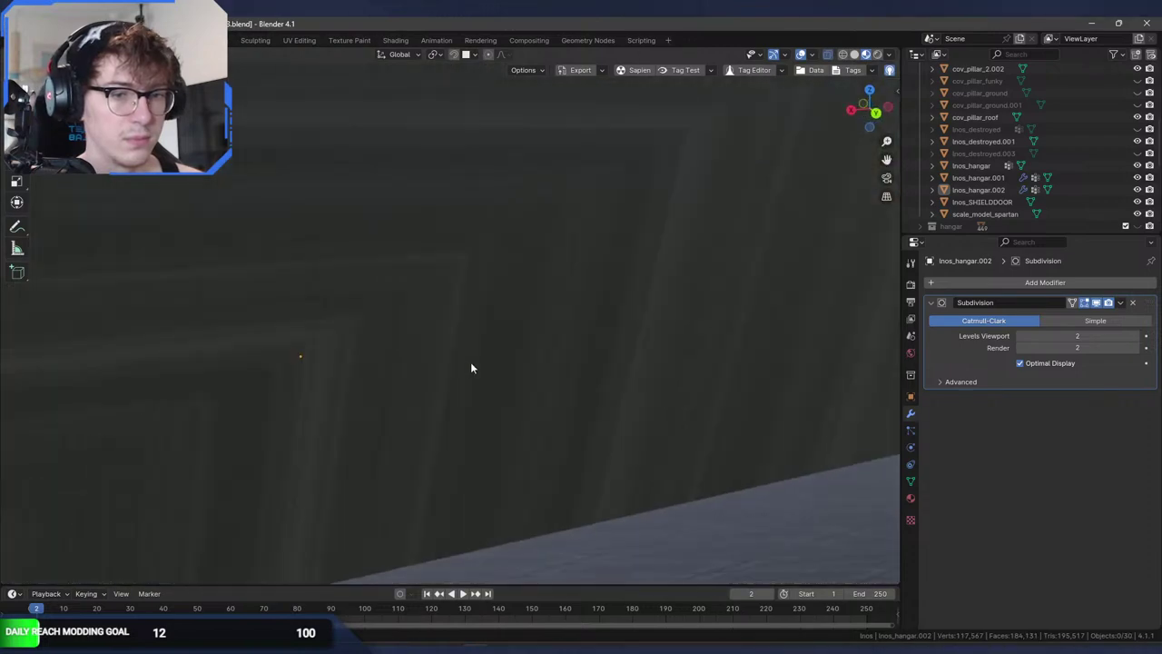
scroll(368, 365, "down", 4)
middle_click_drag(392, 349, 207, 323)
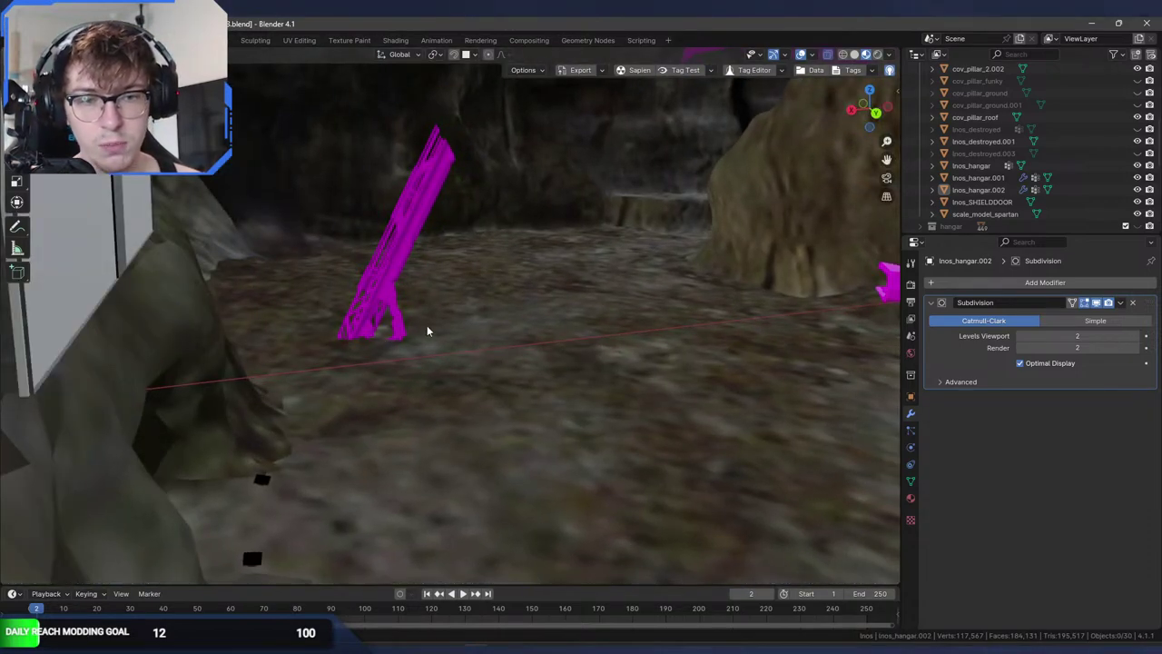
middle_click_drag(421, 333, 445, 321)
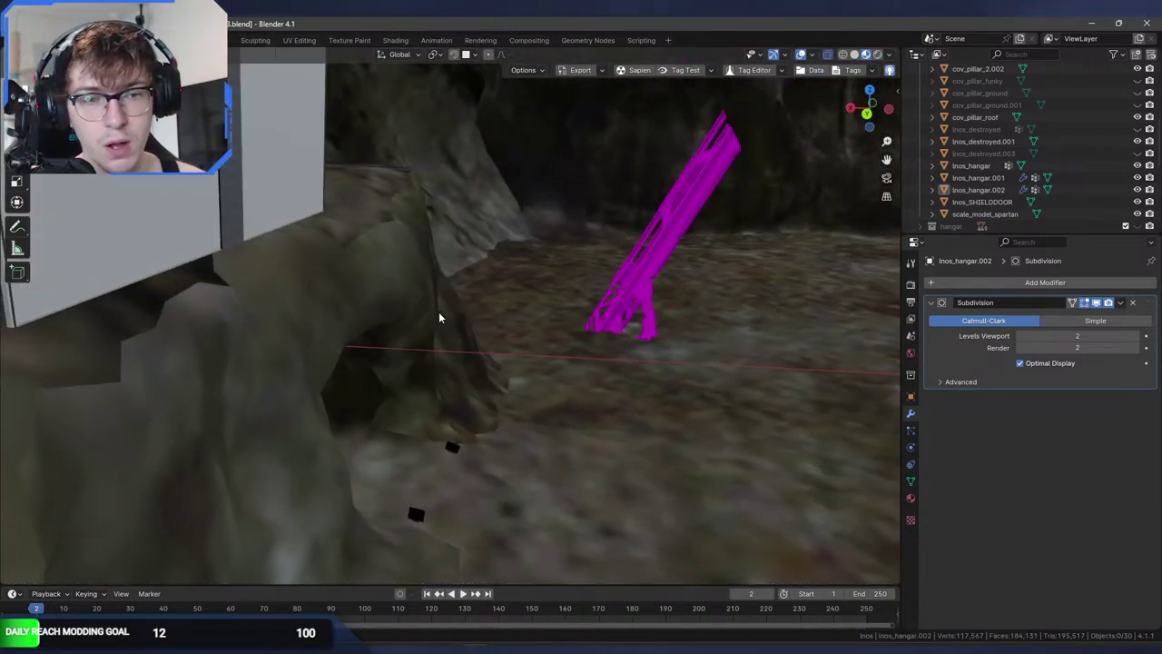
middle_click_drag(440, 307, 356, 340)
scroll(238, 261, "down", 5)
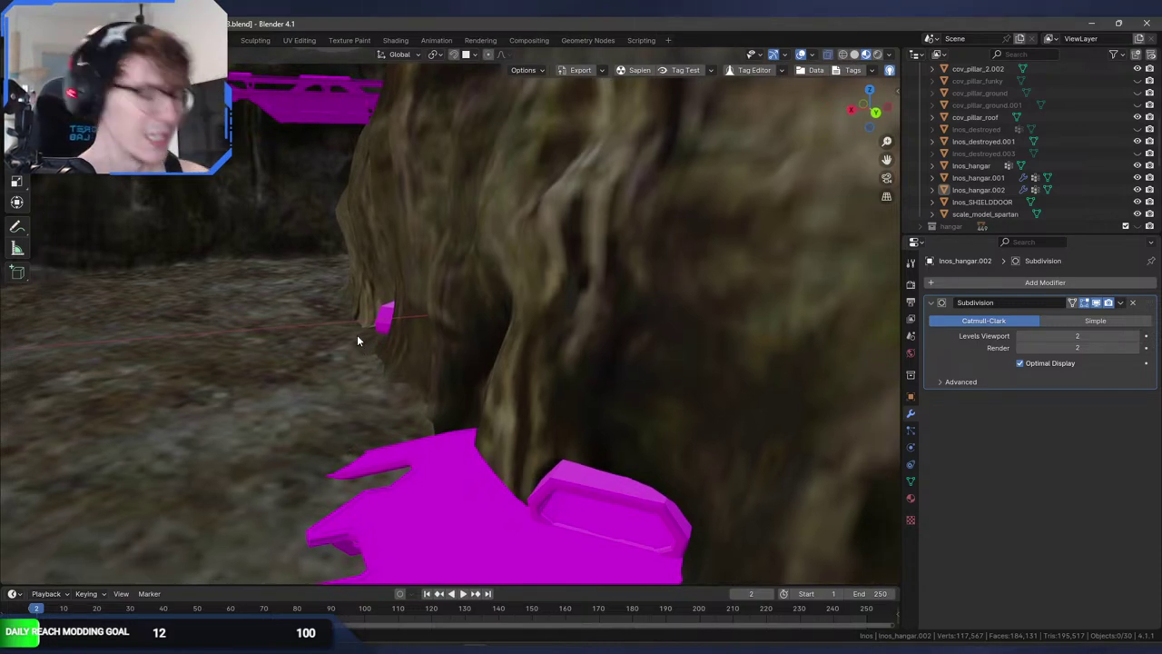
middle_click_drag(359, 333, 384, 373)
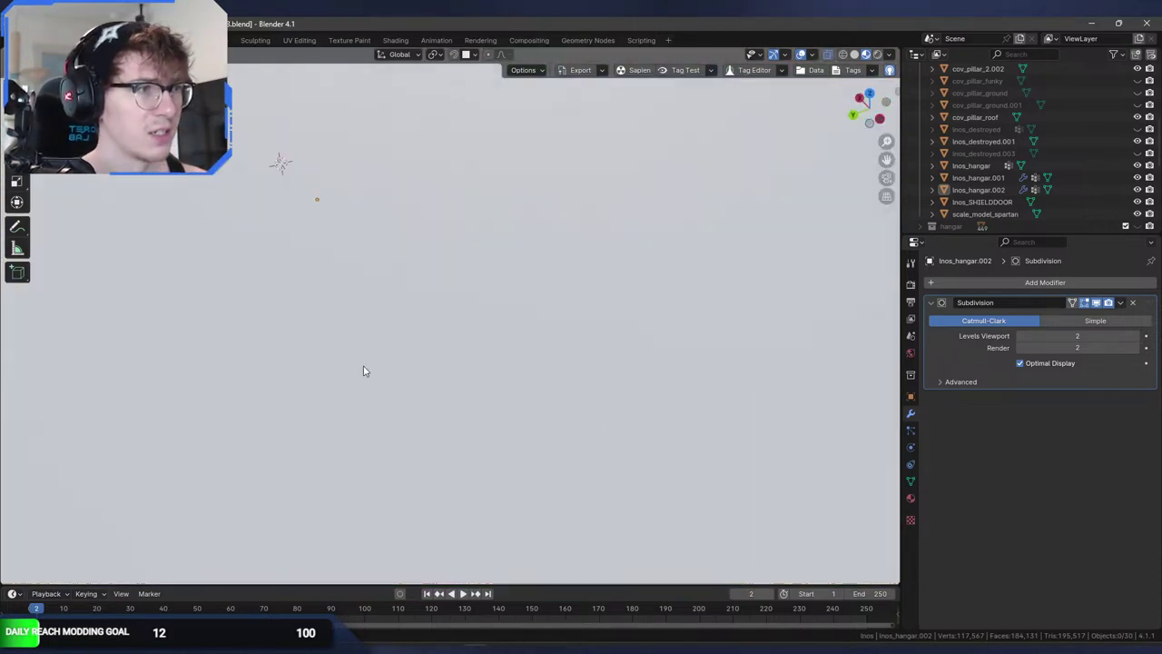
middle_click_drag(299, 396, 449, 288)
- Select the structure mesh and inspect its rocky cave passage, briefly checking it in Edit Mode
scroll(531, 306, "up", 2)
left_click(533, 314)
key("Tab")
key("Tab")
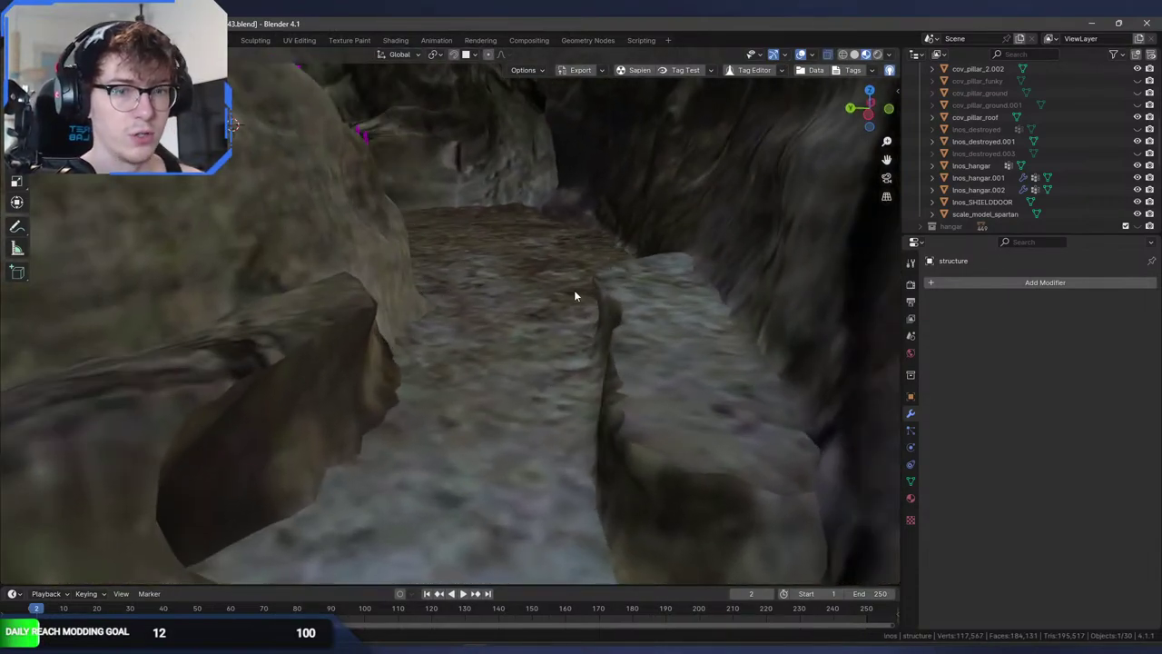
middle_click_drag(520, 299, 549, 361)
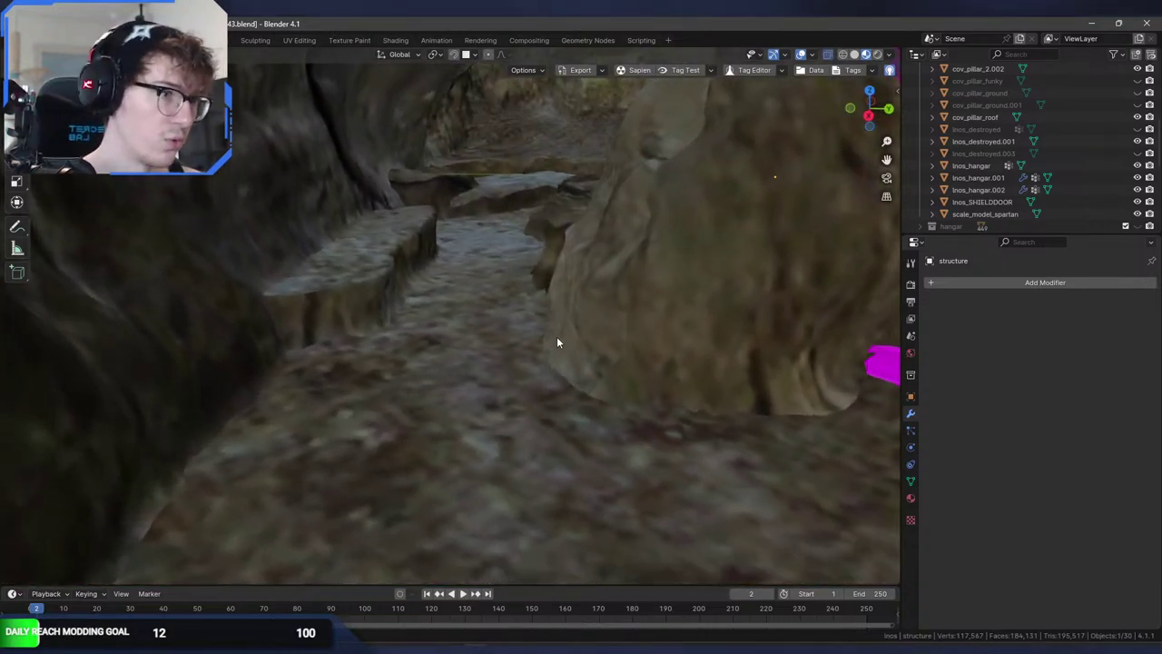
key("Tab")
key("Tab")
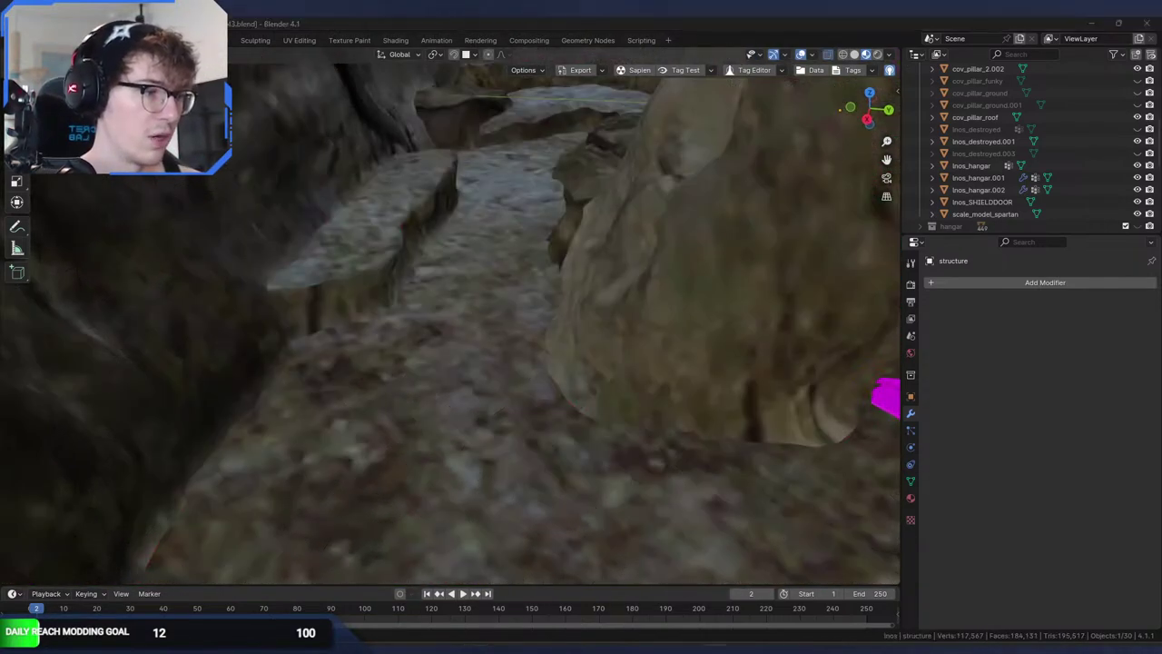
- Switch to Sapien and place a new weapon on the open rocky ground of the valley
key("alt+Tab")
key("w")
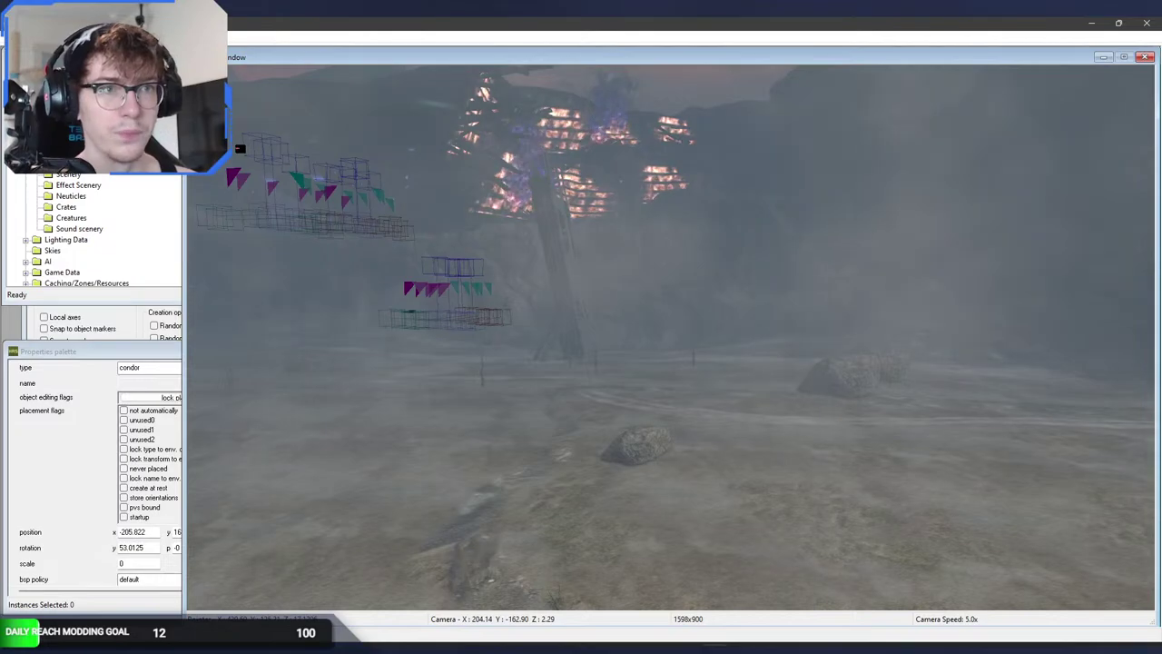
left_click(56, 88)
middle_click_drag(419, 374, 282, 382)
key("w")
key("w")
middle_click_drag(670, 337, 640, 295)
key("w")
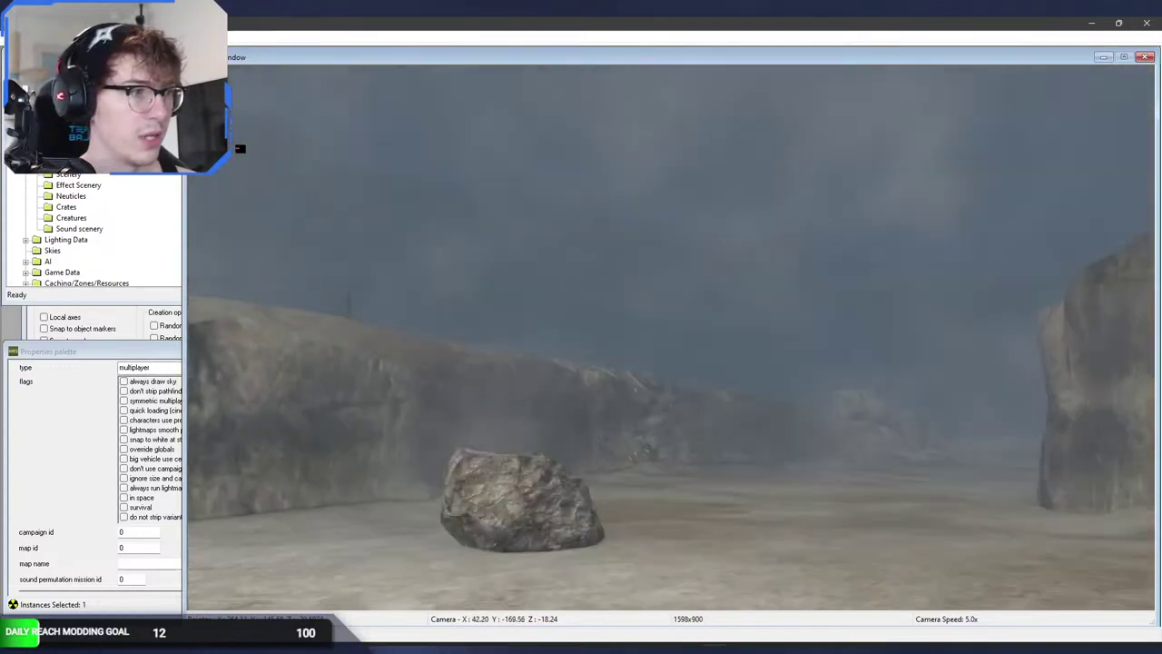
key("w")
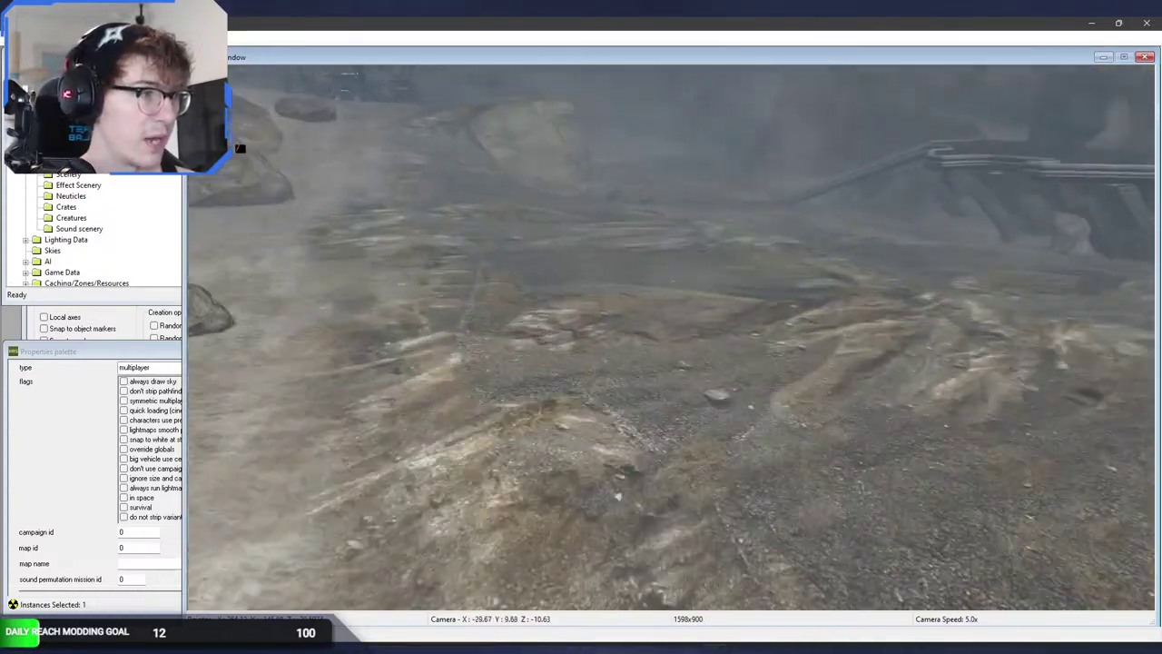
key("w")
left_click(71, 152)
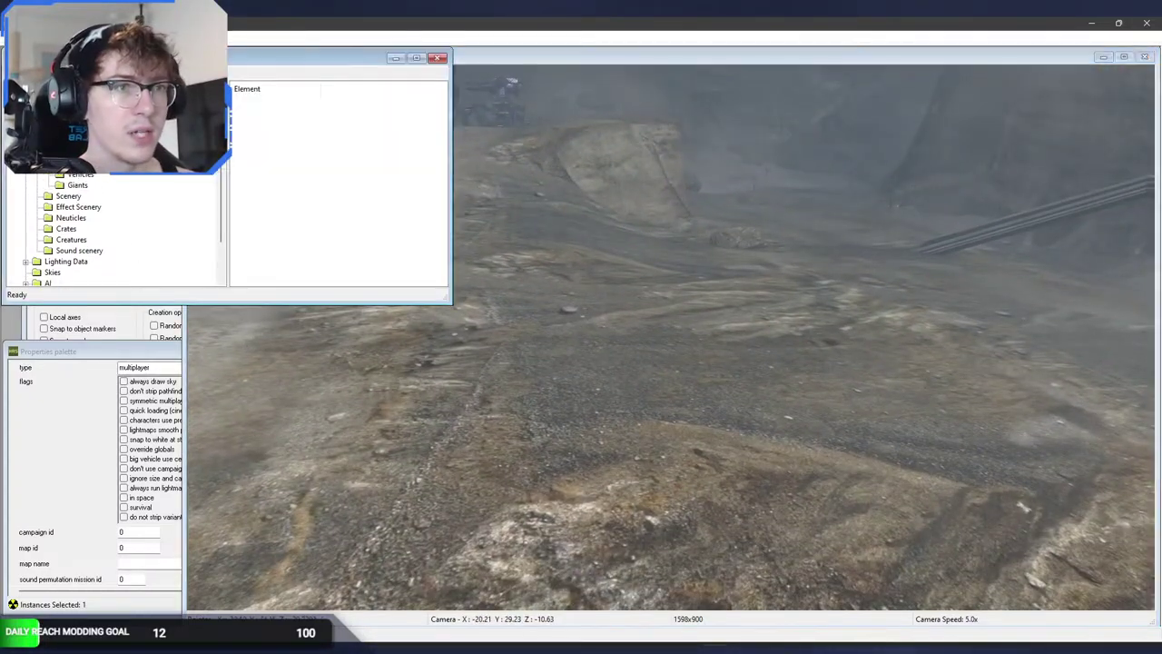
middle_click_drag(415, 354, 415, 409)
key("w")
right_click(550, 432)
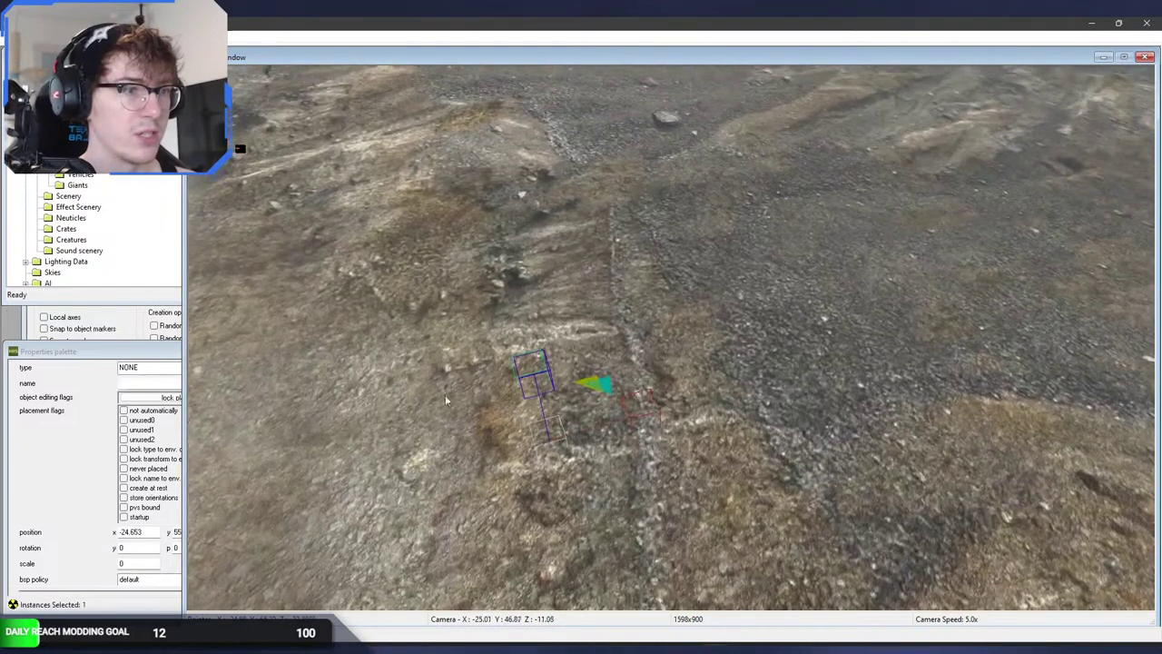
- Set the new weapon's type to nuke_launcher
left_click(129, 368)
left_click(169, 473)
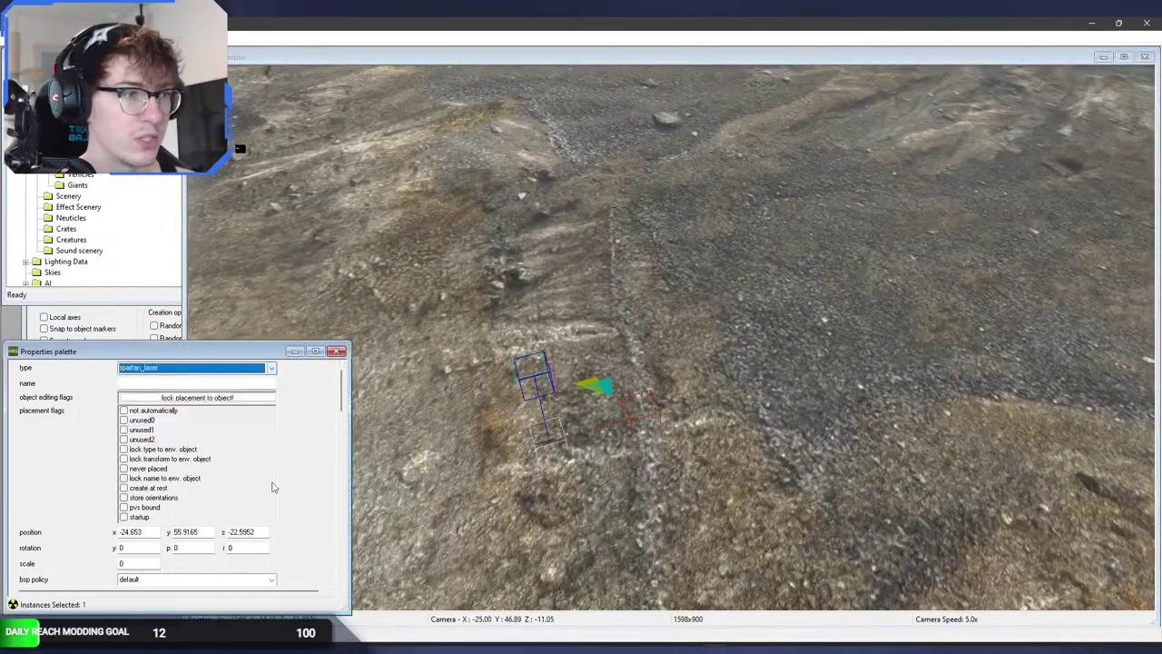
left_click(191, 367)
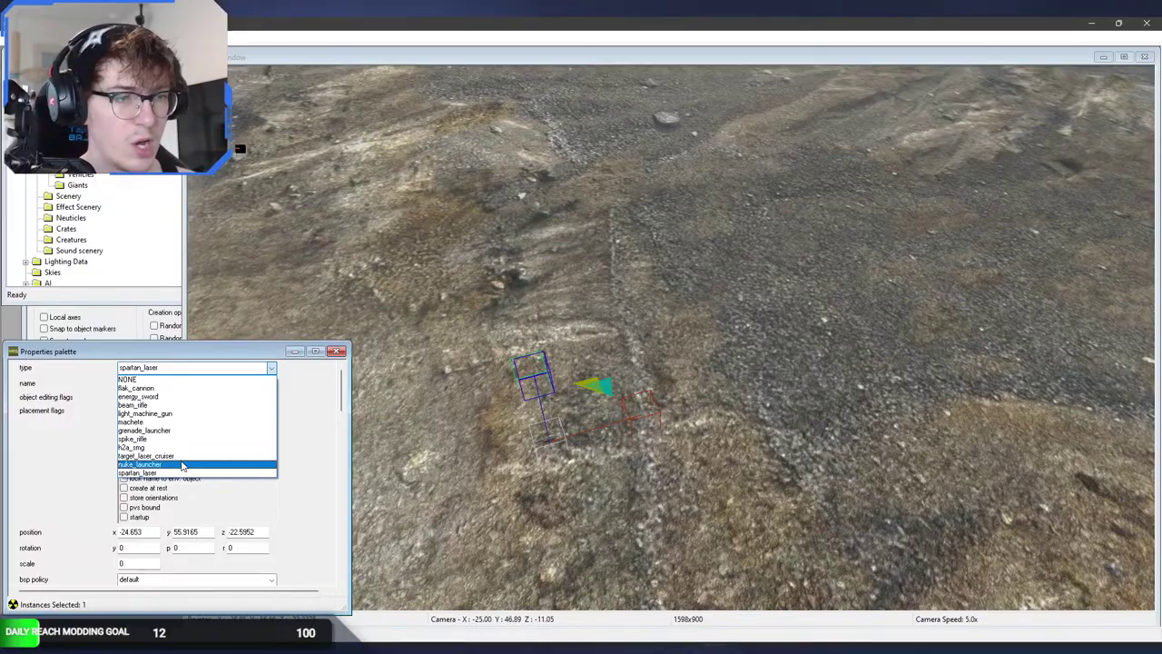
left_click(183, 466)
- Enter player mode near the placed launcher, walk to it and pick it up
left_click(66, 98)
middle_click(408, 227)
key("w")
middle_click_drag(554, 479, 553, 479)
key("Tab")
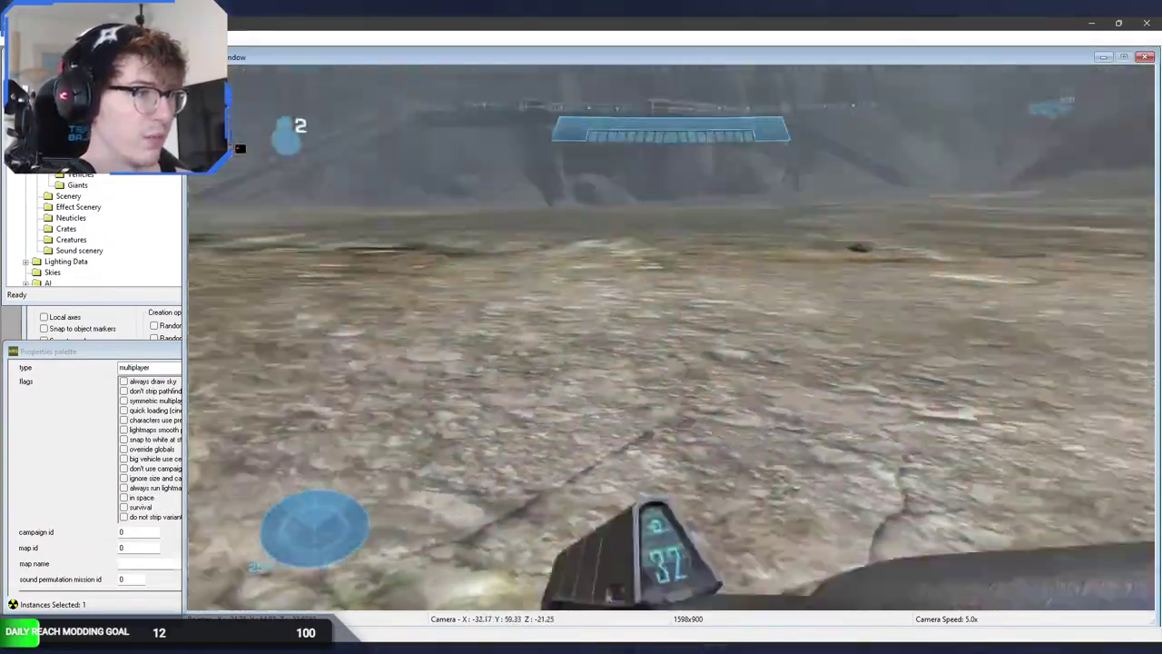
key("w")
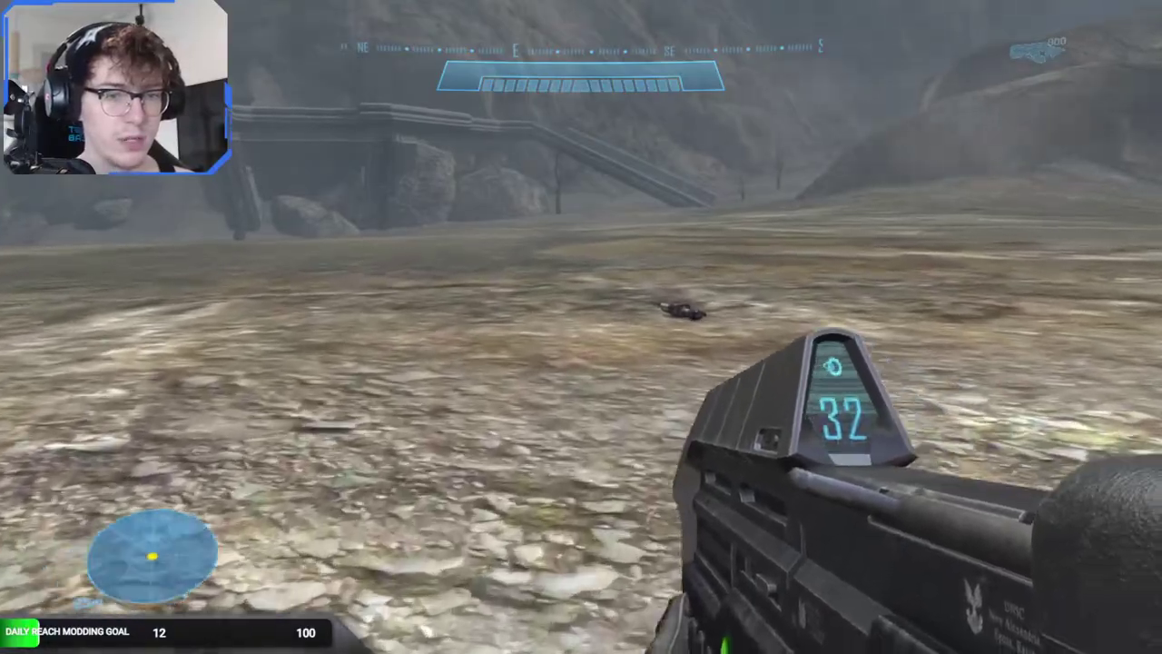
key("e")
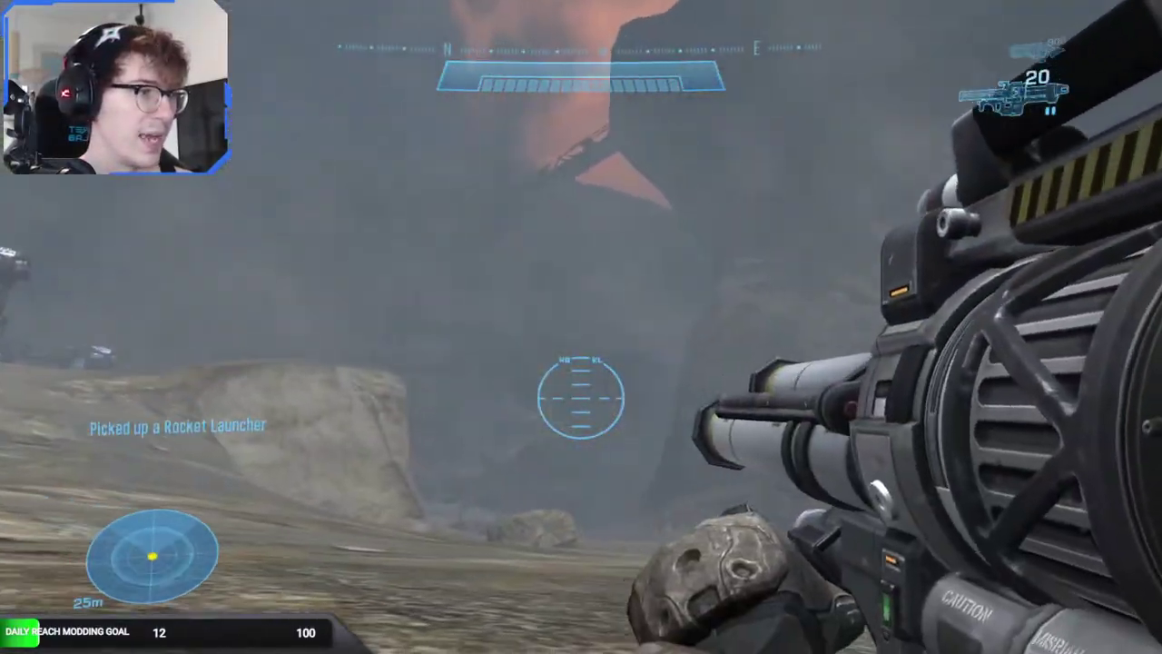
- Test-fire the launcher across the valley and return to the flying camera
left_click(581, 397)
key("w")
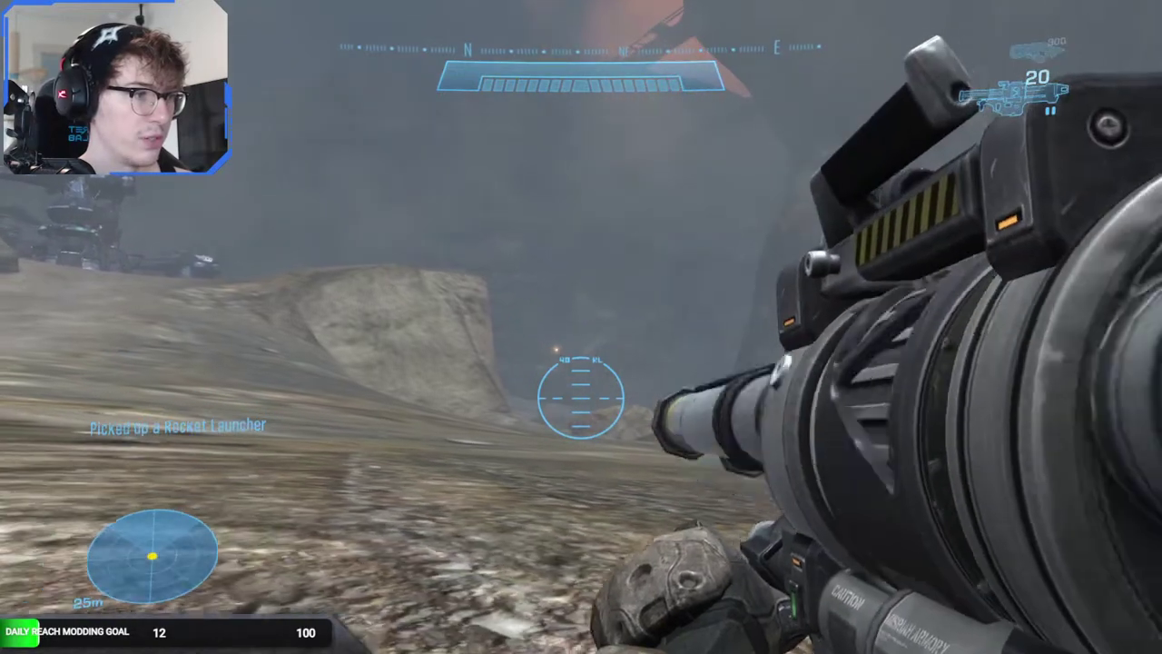
key("Tab")
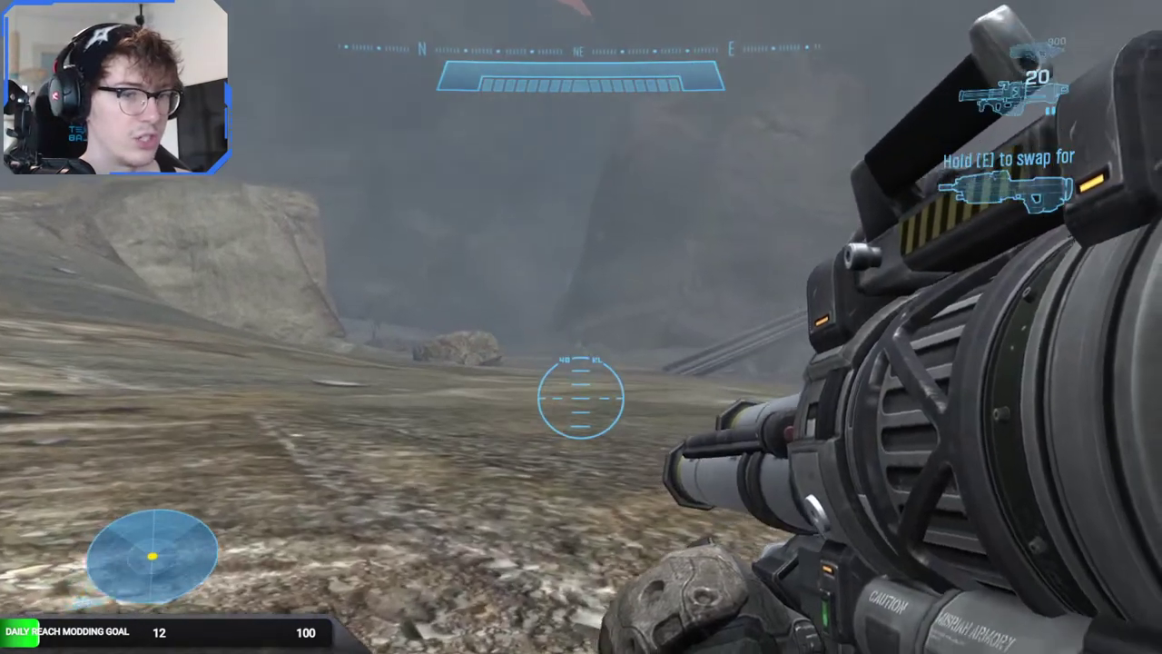
key("Tab")
key("w")
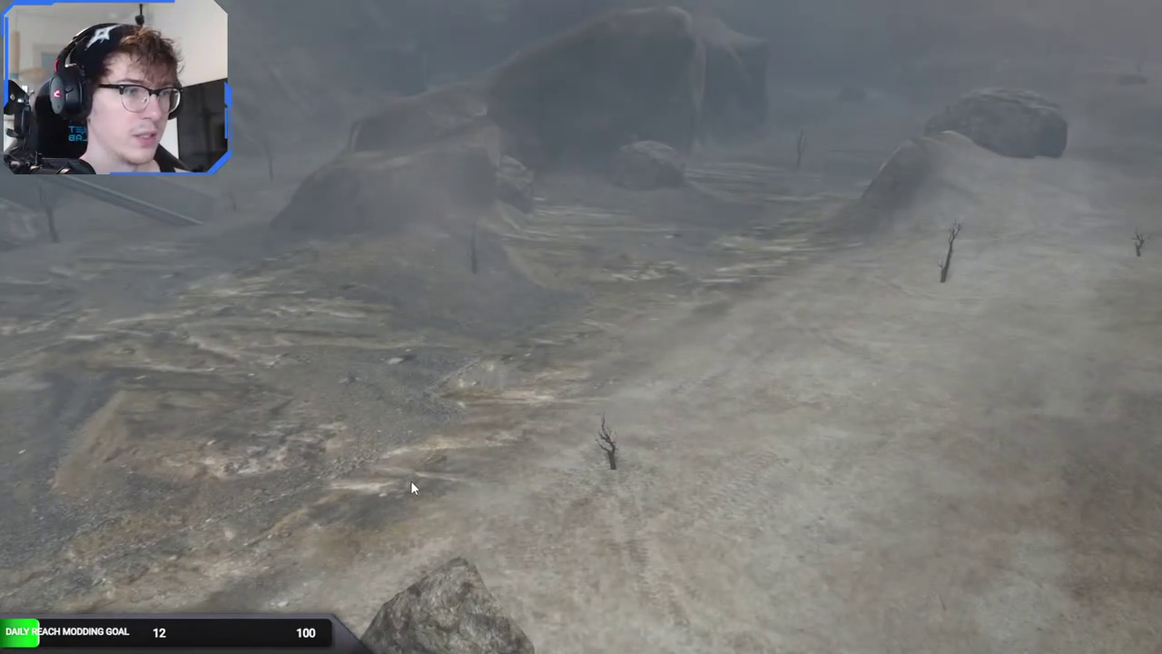
- Locate the target_laser_cruiser weapon from the scenario's object list and pick it up in player mode
key("alt+Tab")
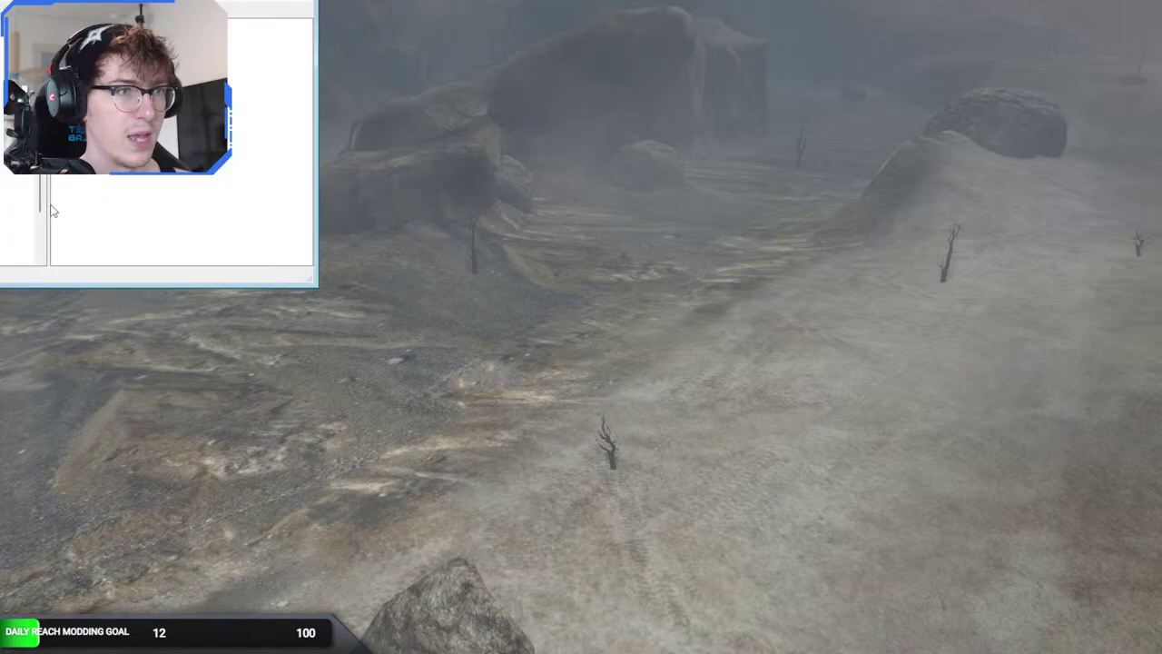
double_click(199, 42)
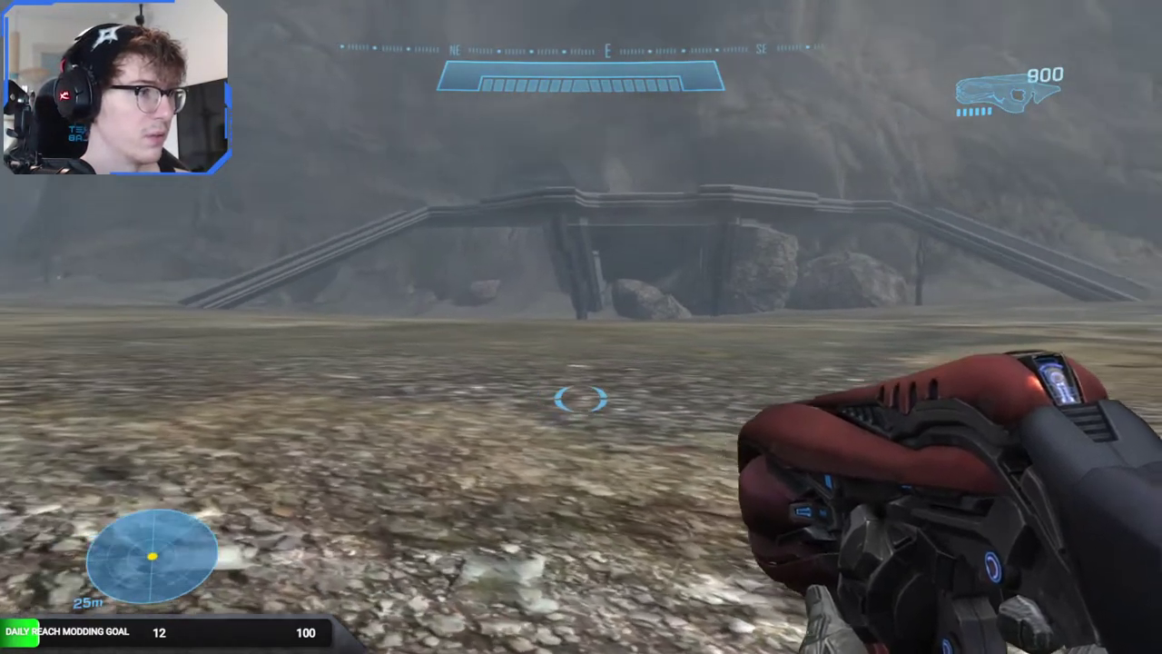
left_click(581, 399)
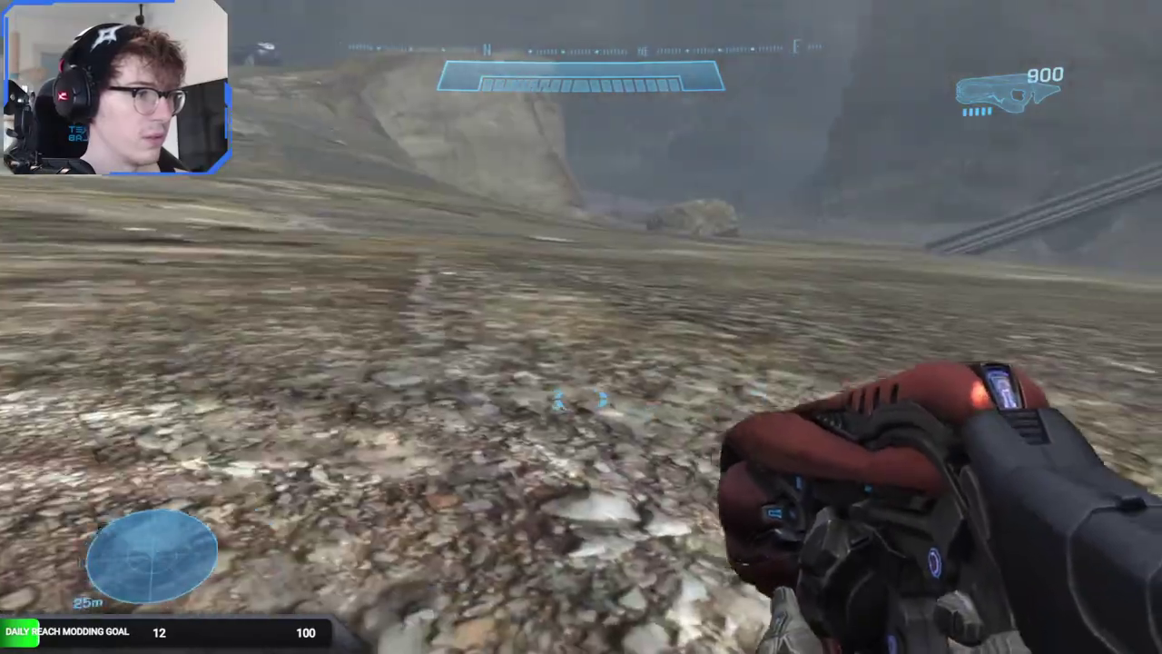
key("w")
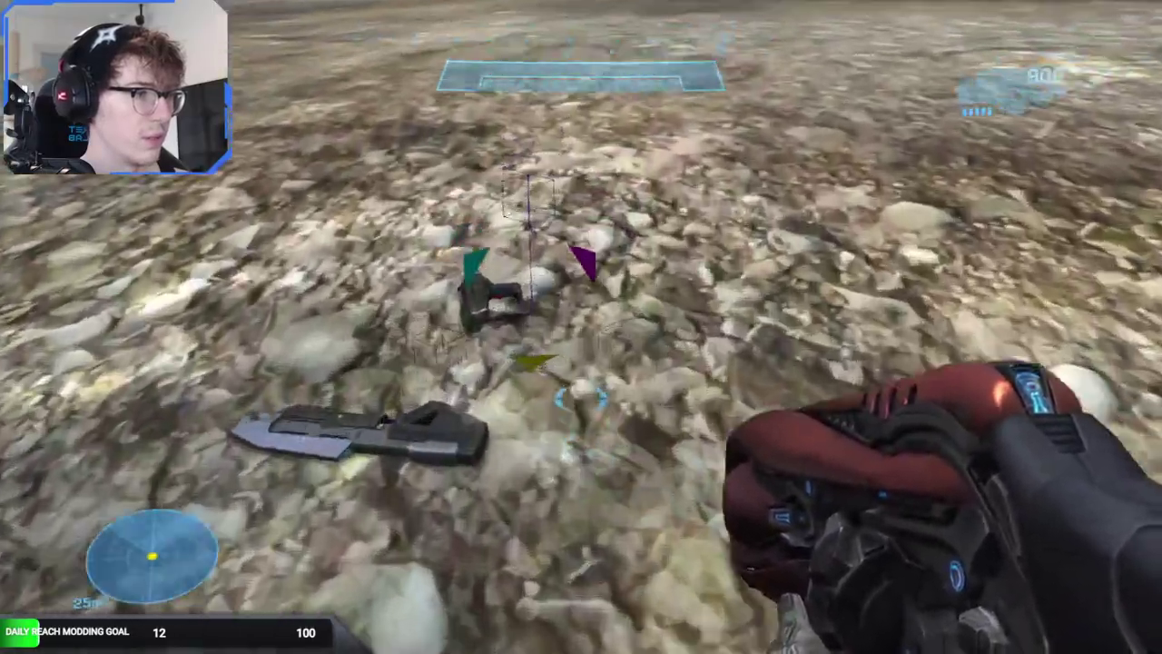
key("e")
- Test-fire the target locator at the distant ground, look over the sky, and return to the scenario's object list
key("w")
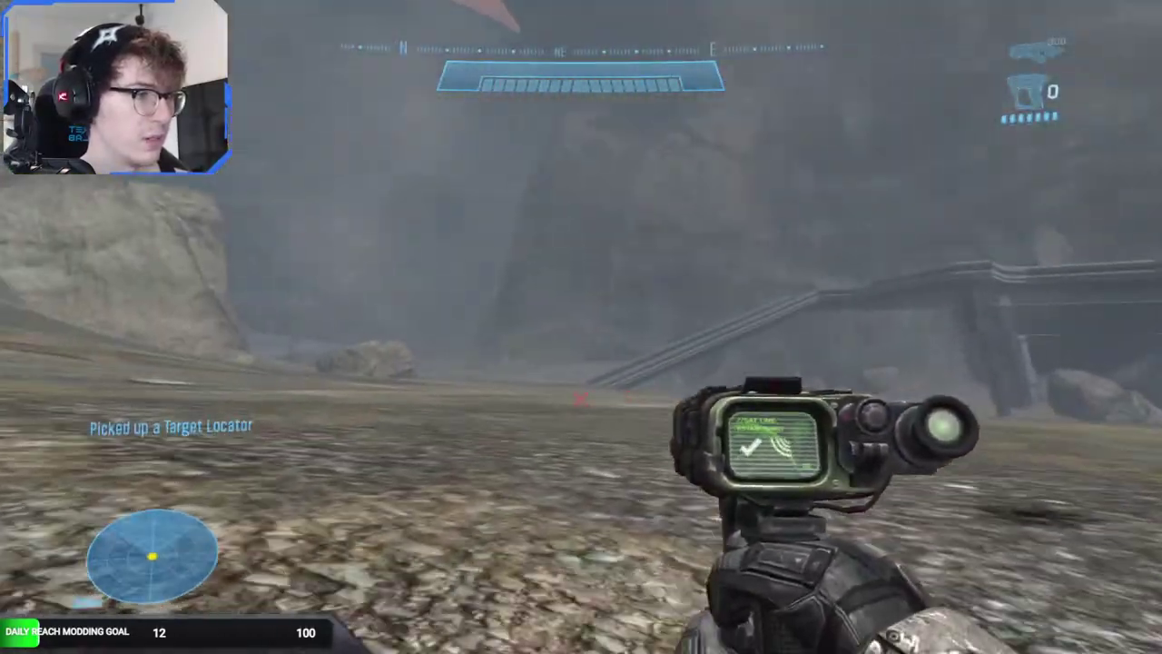
key("w")
left_click(581, 399)
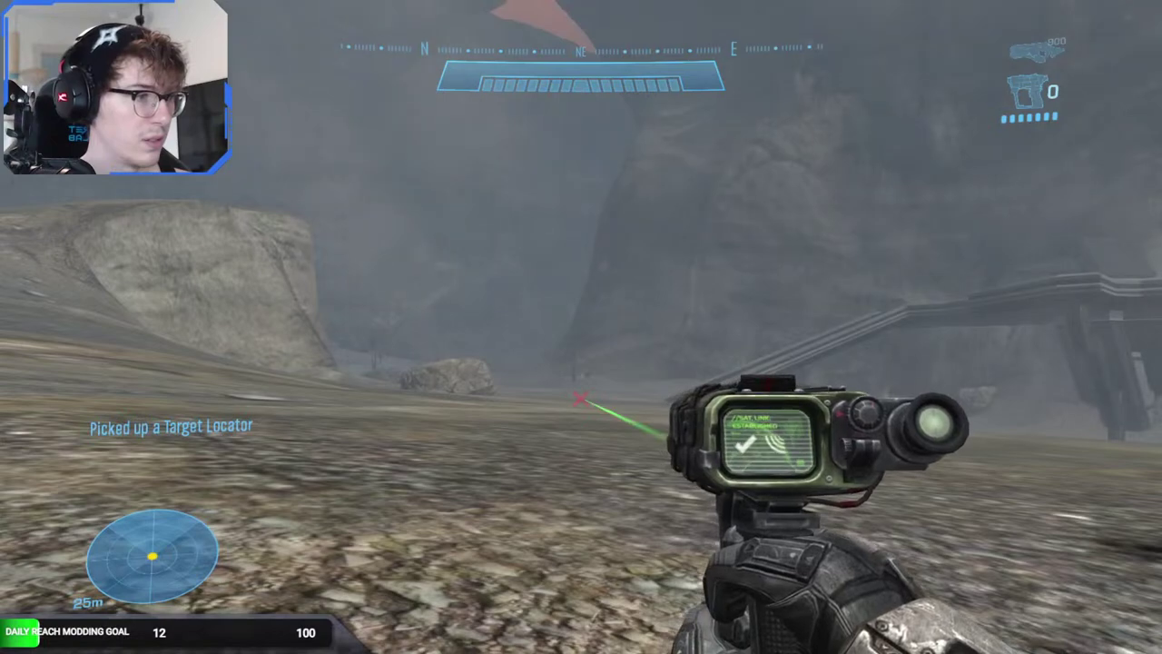
key("w")
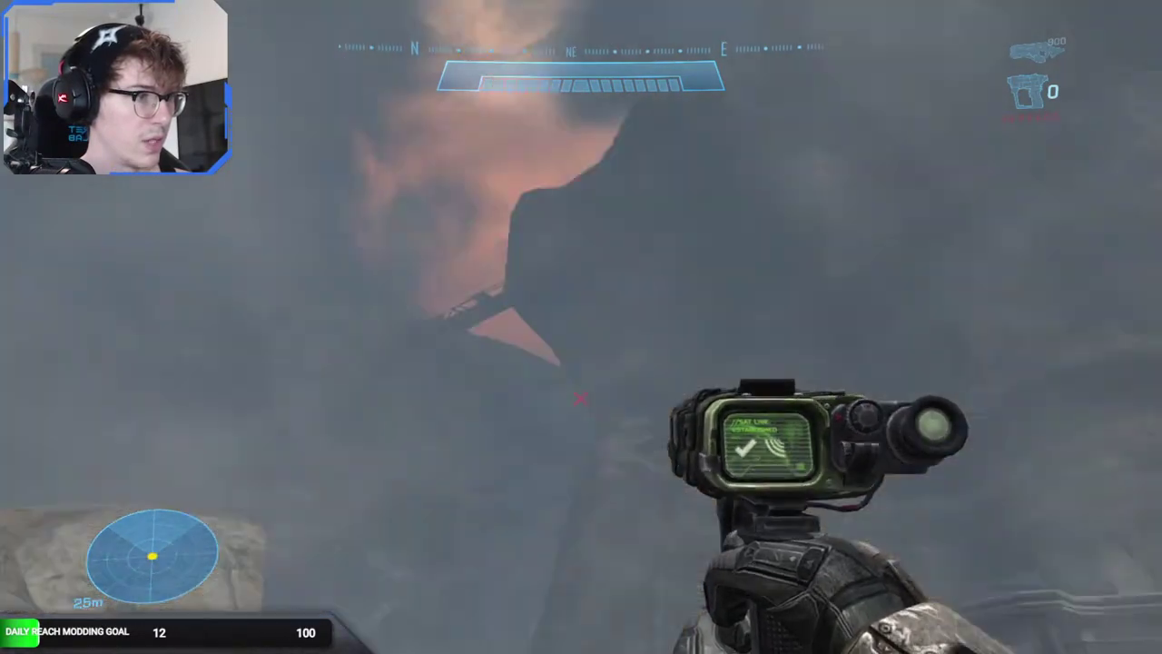
key("w")
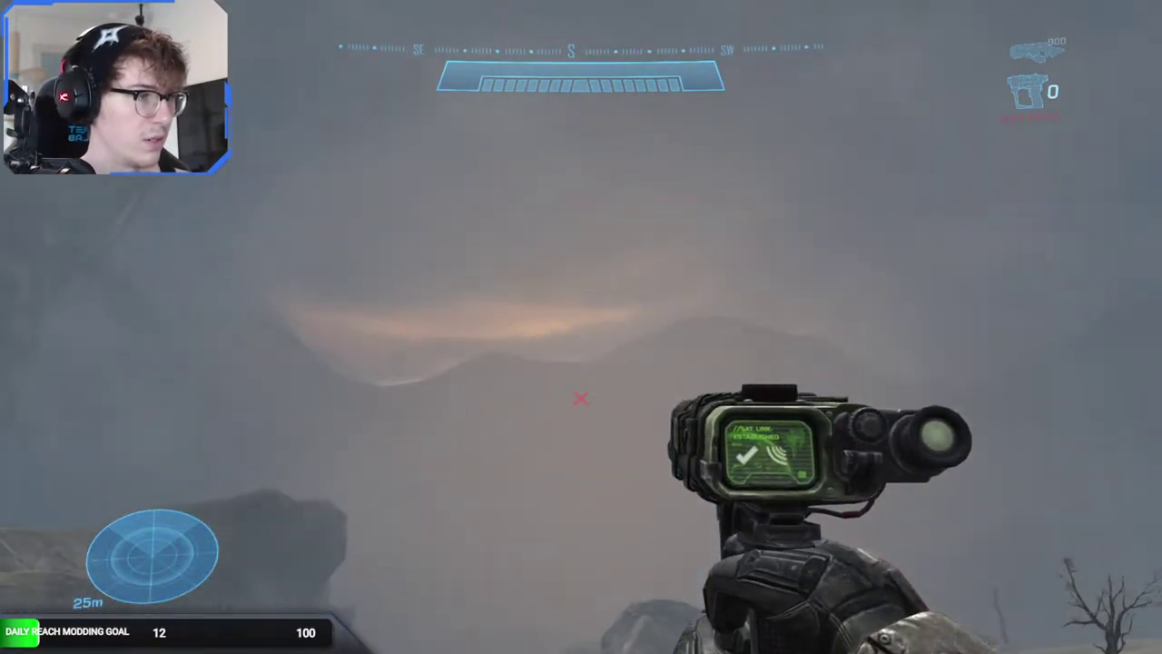
key("w")
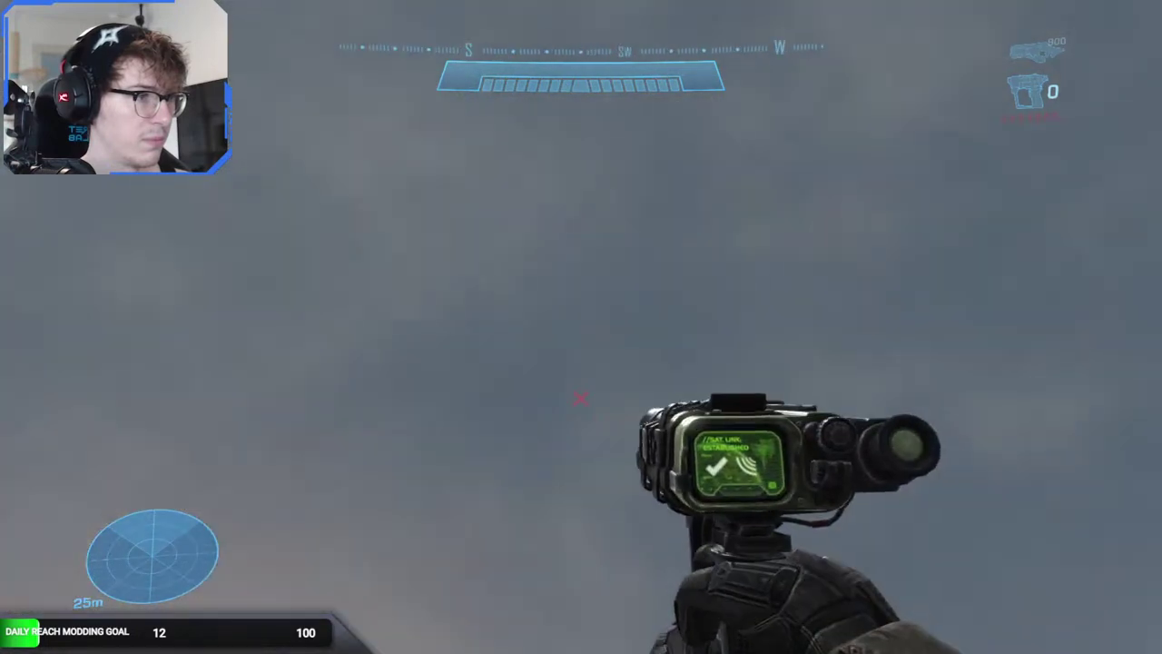
key("BackSpace")
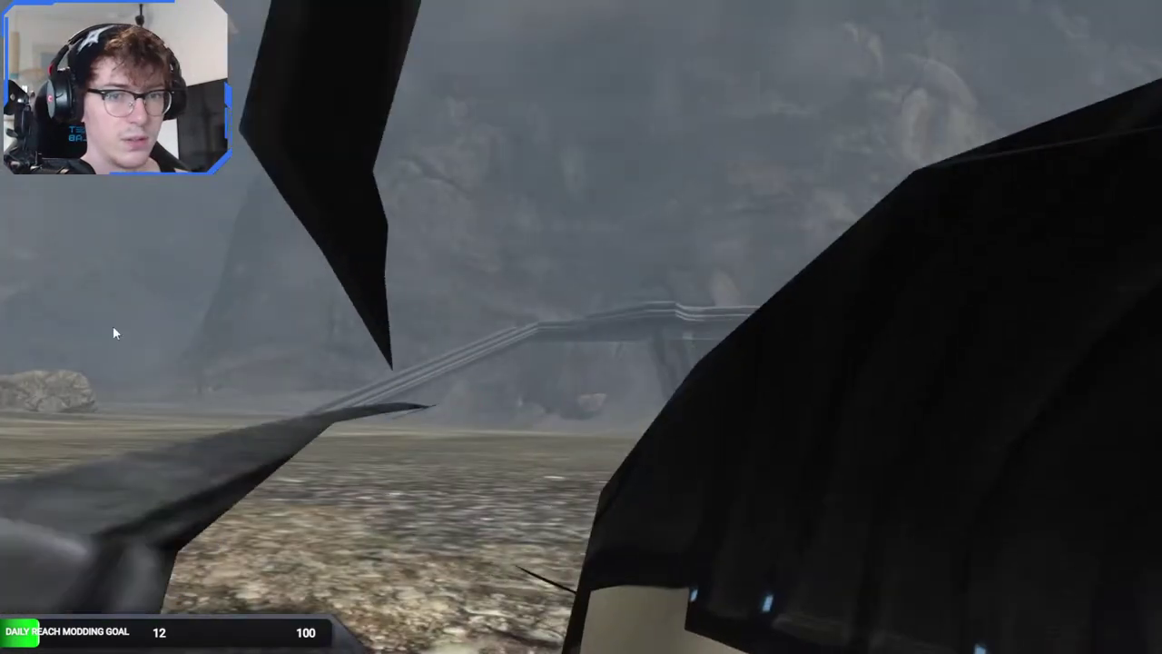
key("alt+Tab")
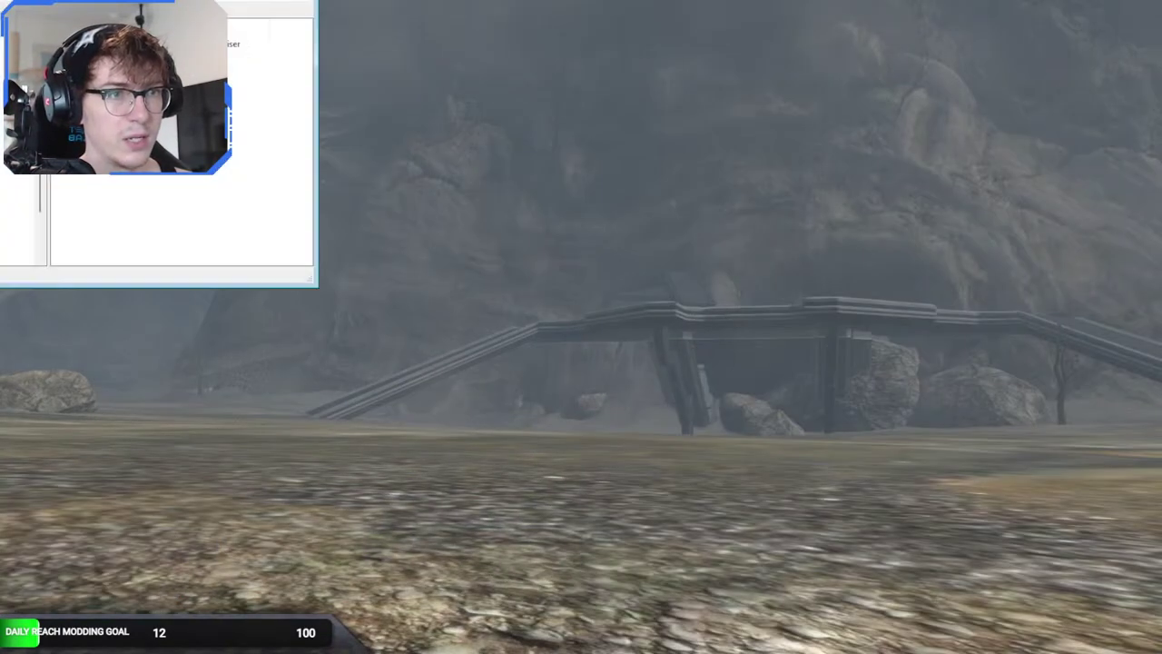
- Place an object on the ground in front of the bridge, delete it, and place another one beside that spot
right_click(291, 463)
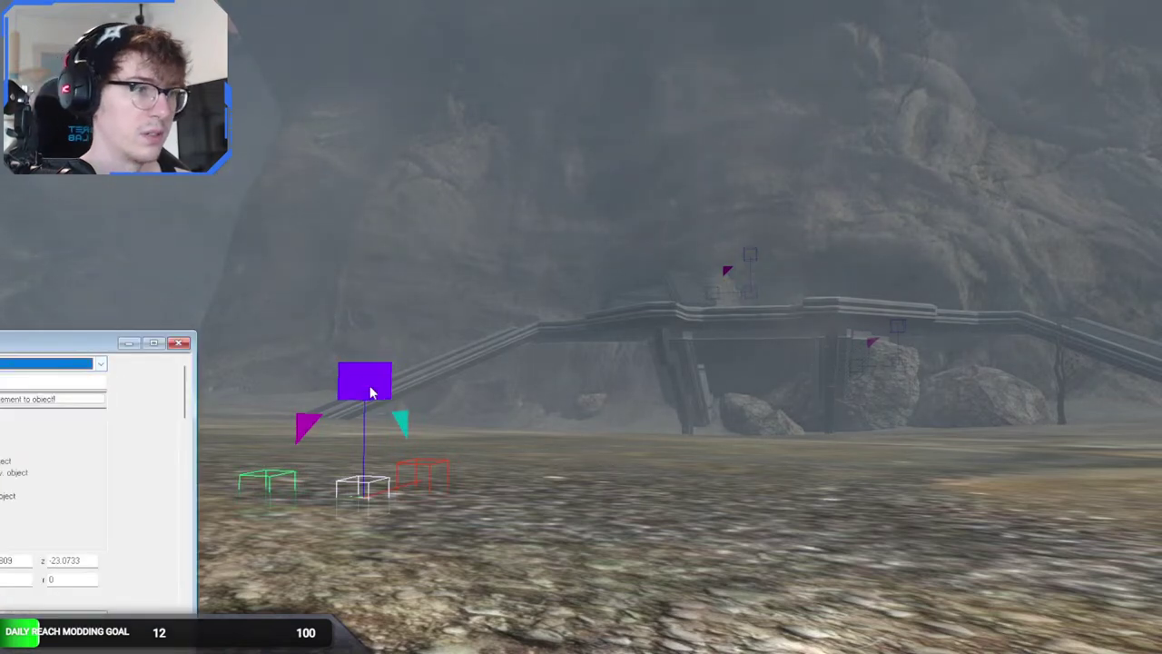
left_click_drag(375, 398, 370, 360)
key("Delete")
key("alt+Tab")
right_click(533, 447)
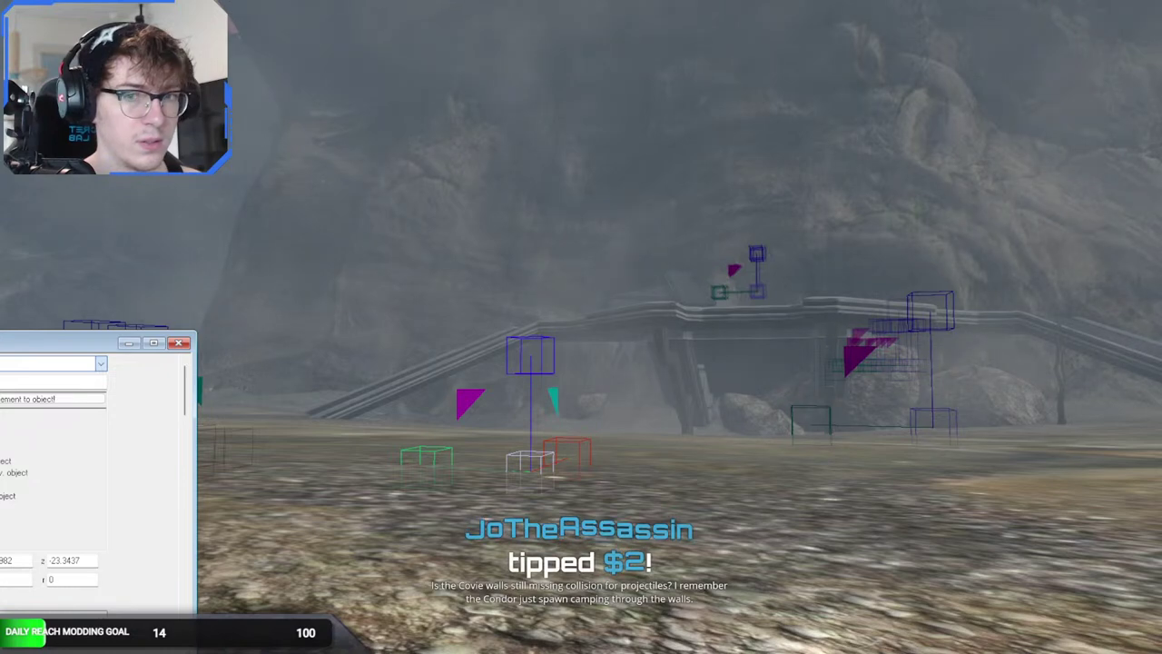
left_click(202, 215)
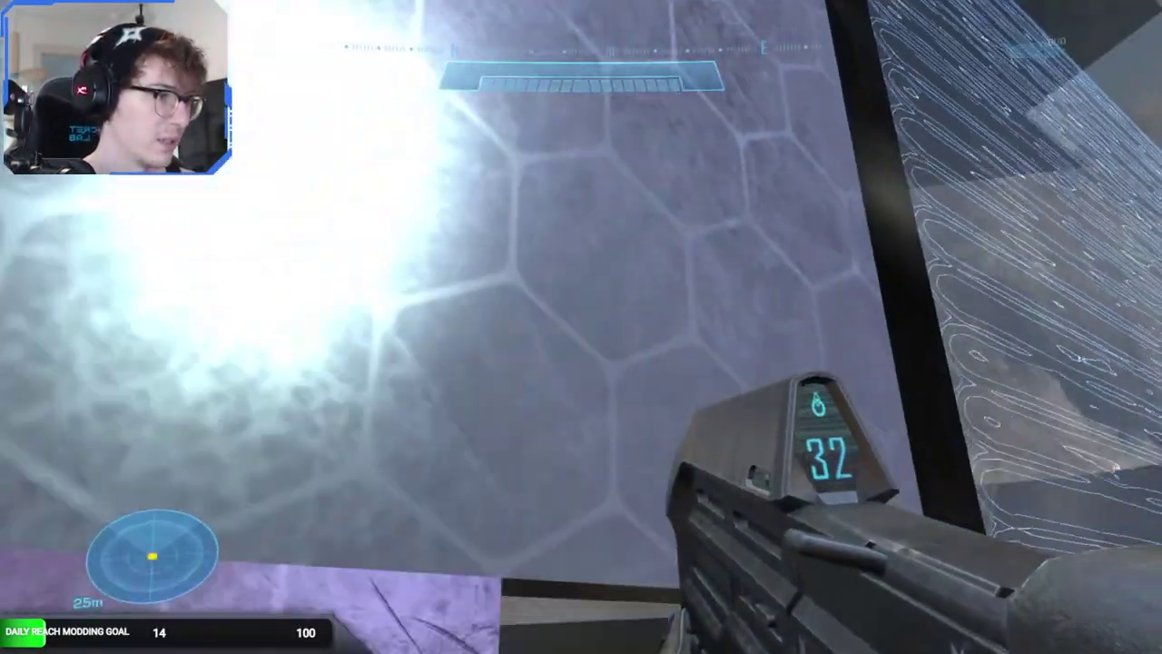
- Test-fire the assault rifle at the shield walls of the Covenant hangar in player mode, ending in the flying camera
left_click(581, 327)
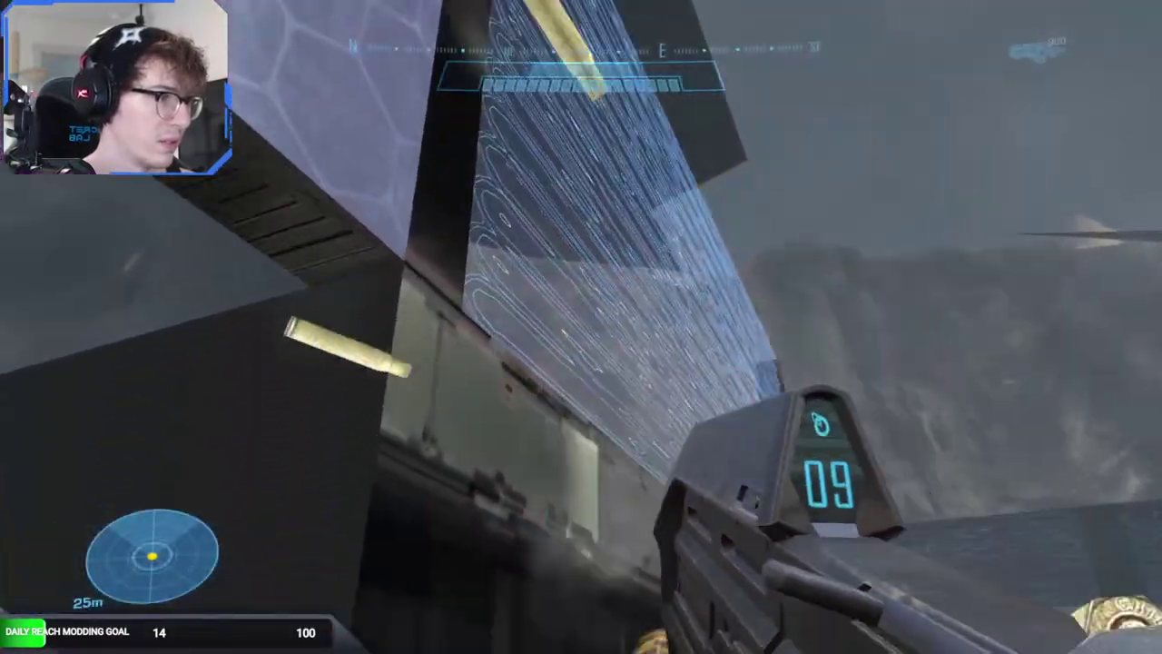
left_click_drag(581, 326, 580, 327)
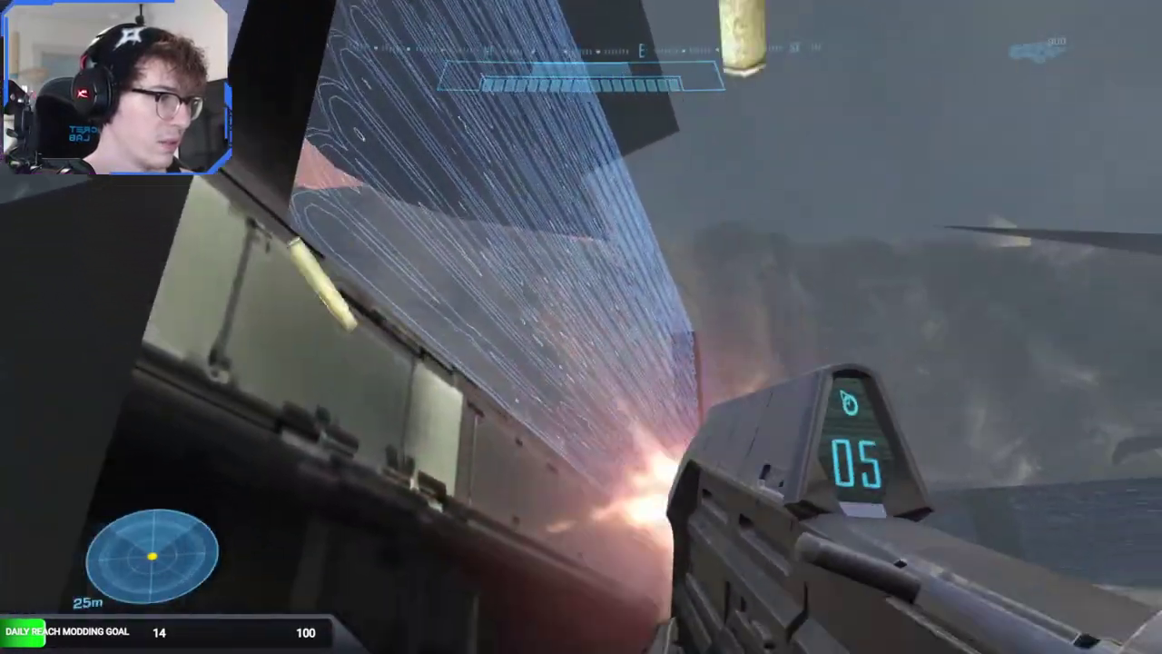
left_click_drag(581, 327, 581, 327)
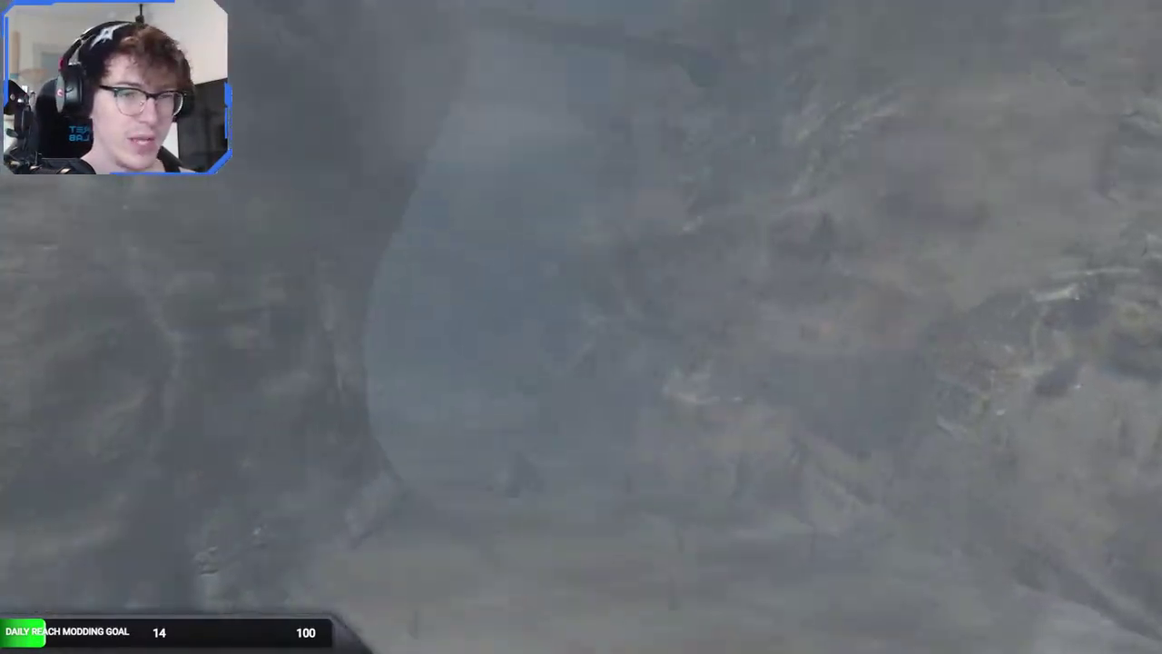
key("w")
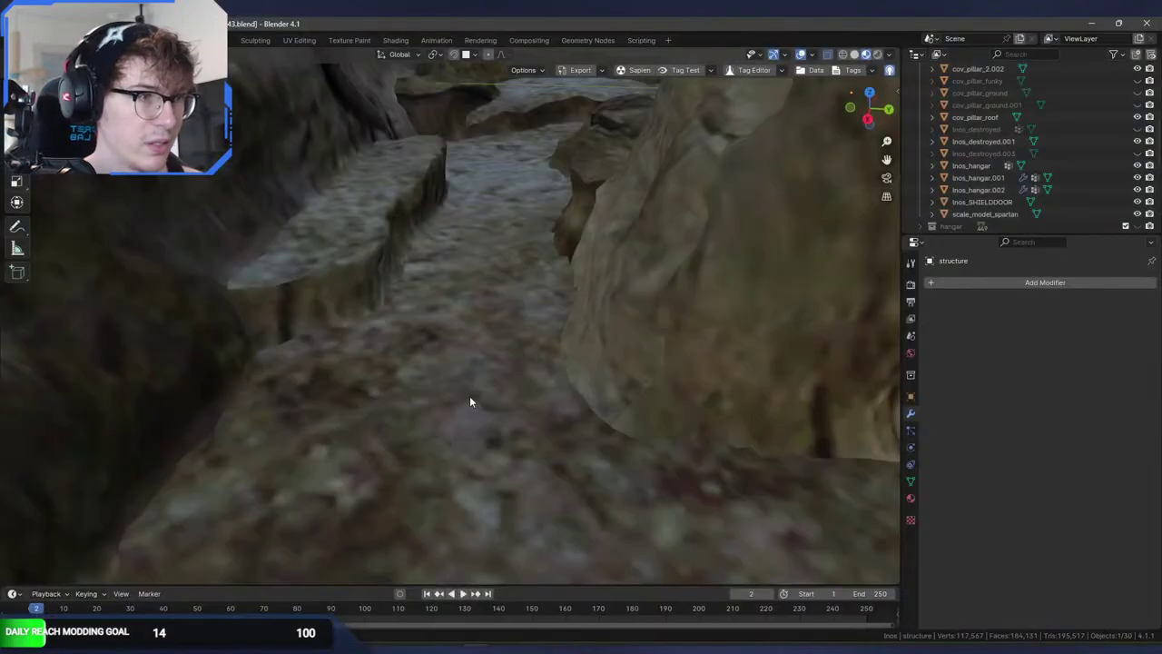
- Switch to Blender, select the hangar's shield door object, and rename it %Inos_SHIELDDOOR
middle_click_drag(470, 396, 393, 342)
left_click(393, 342)
key("Tab")
key("q")
left_click(469, 312)
key("q")
left_click(469, 313)
middle_click_drag(476, 312, 552, 315)
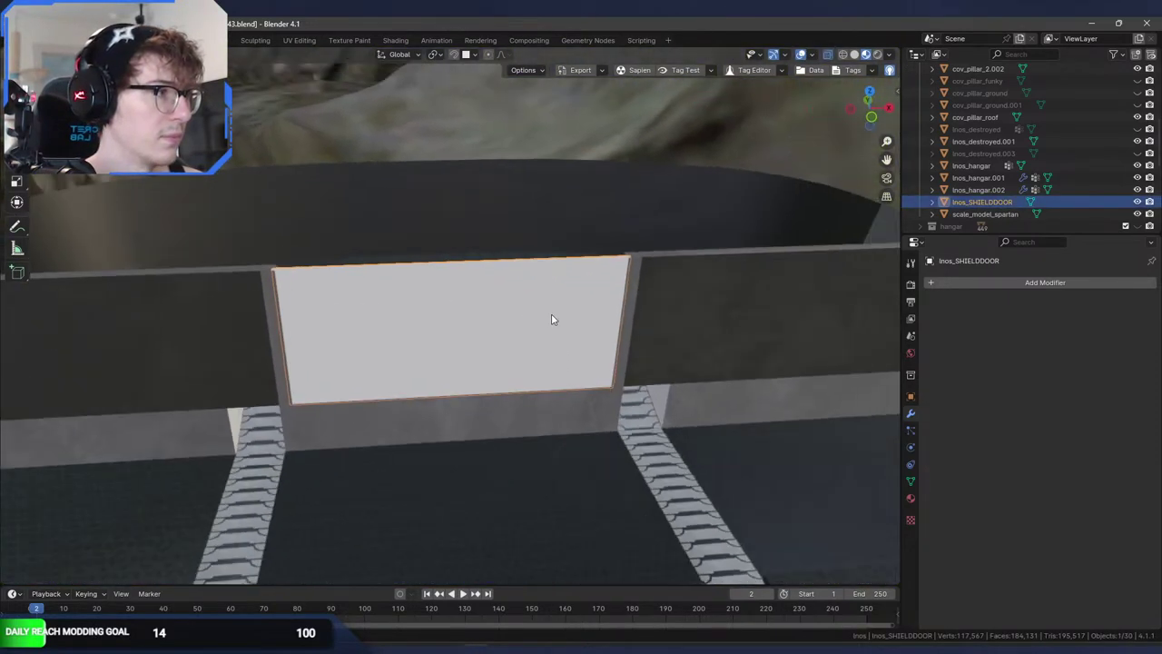
double_click(962, 204)
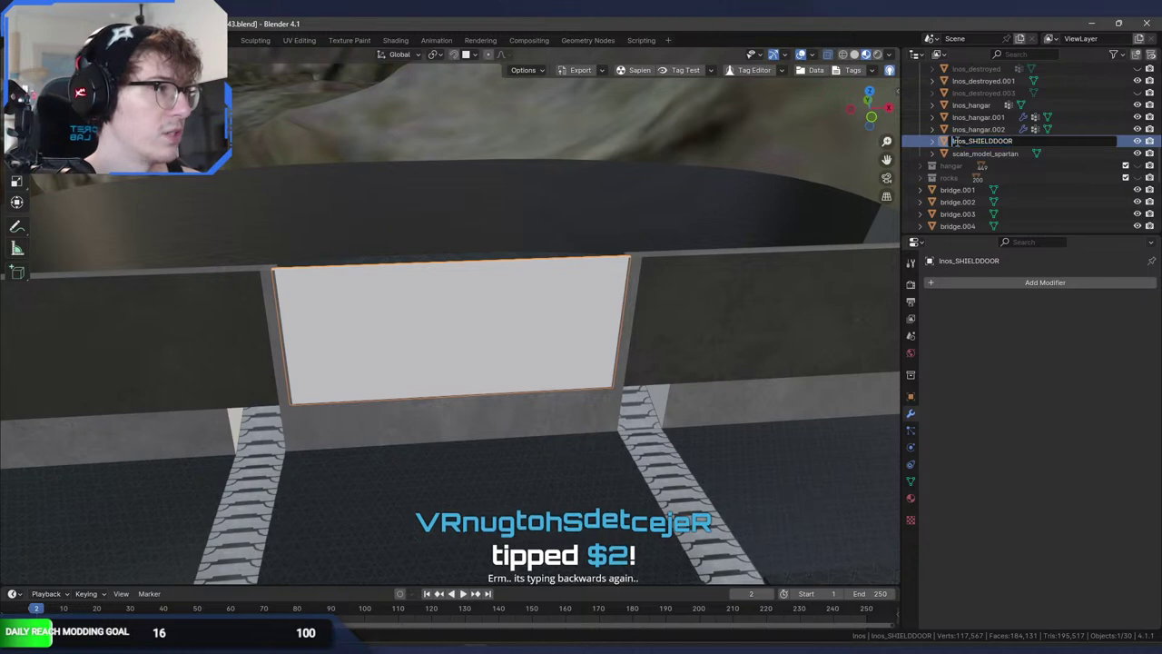
- Examine the hangar's shield doors from inside and outside with nothing selected, along with the surrounding cave terrain
middle_click_drag(740, 240, 532, 313)
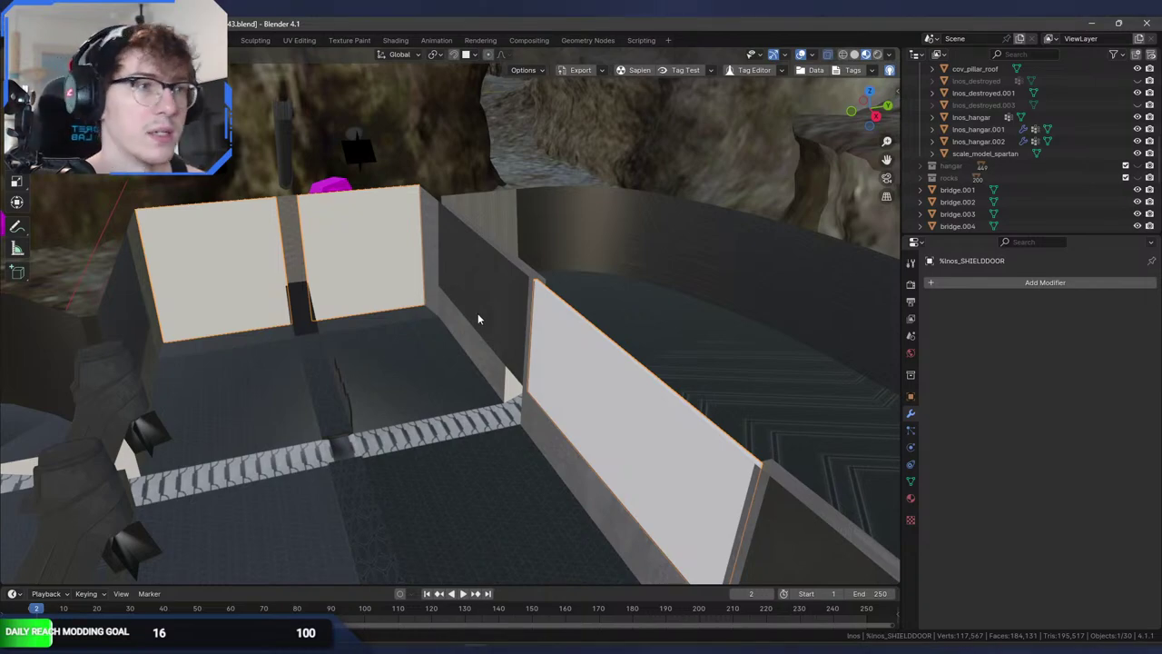
middle_click_drag(505, 318, 578, 309)
middle_click_drag(439, 329, 515, 350)
scroll(415, 341, "down", 5)
key("alt+a")
middle_click_drag(403, 345, 452, 359)
scroll(434, 334, "down", 4)
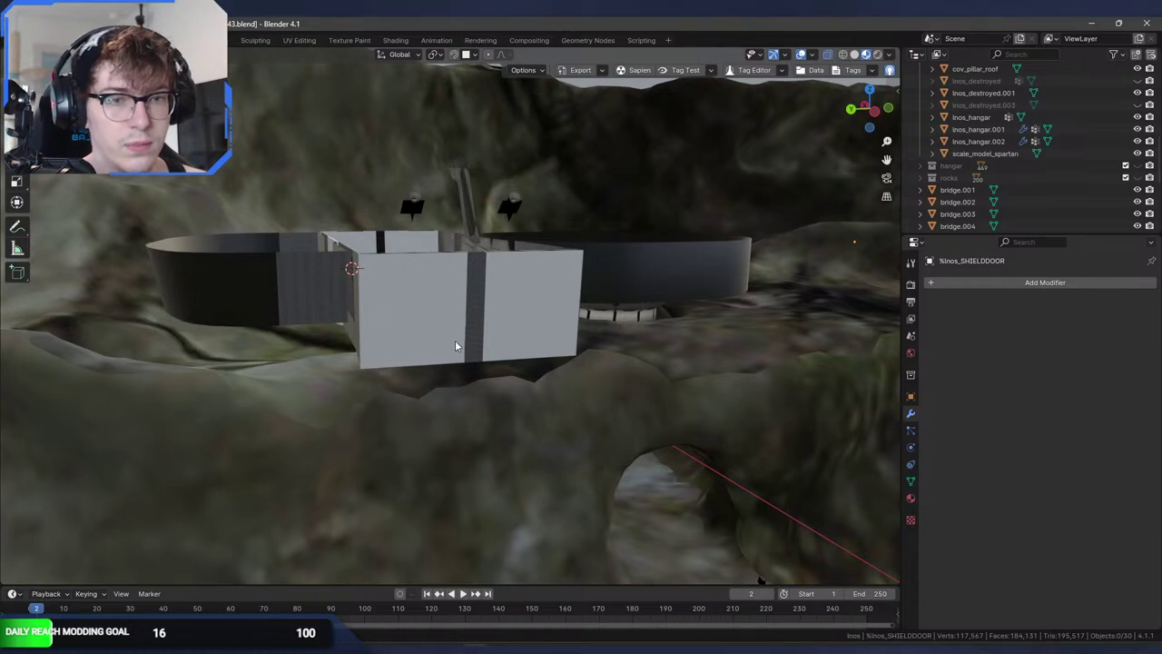
middle_click_drag(456, 354, 401, 387)
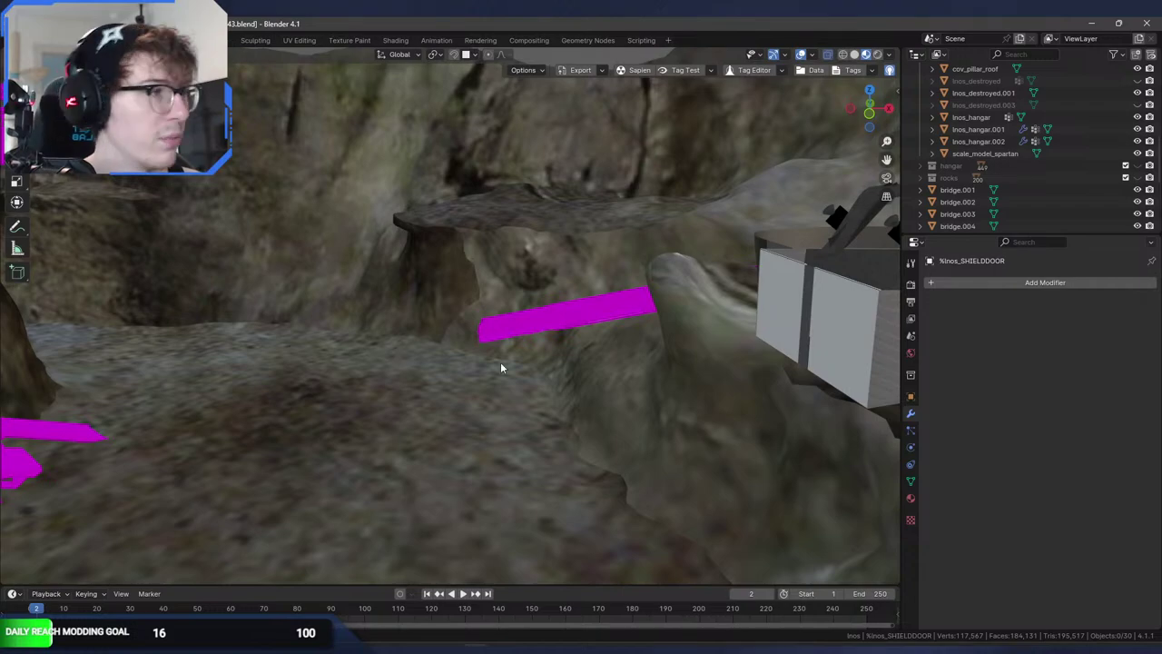
key("super")
key("super")
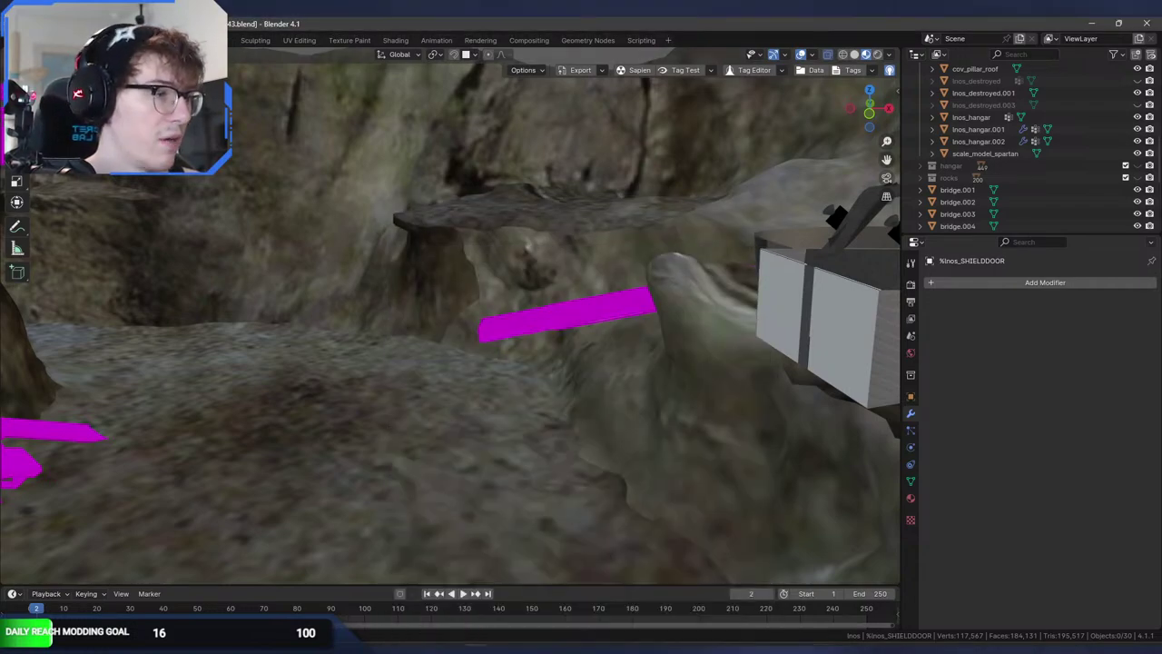
- Switch to Sapien and fly the camera across the valley into the human ship's hangar to examine its interior
key("alt+Tab")
key("w")
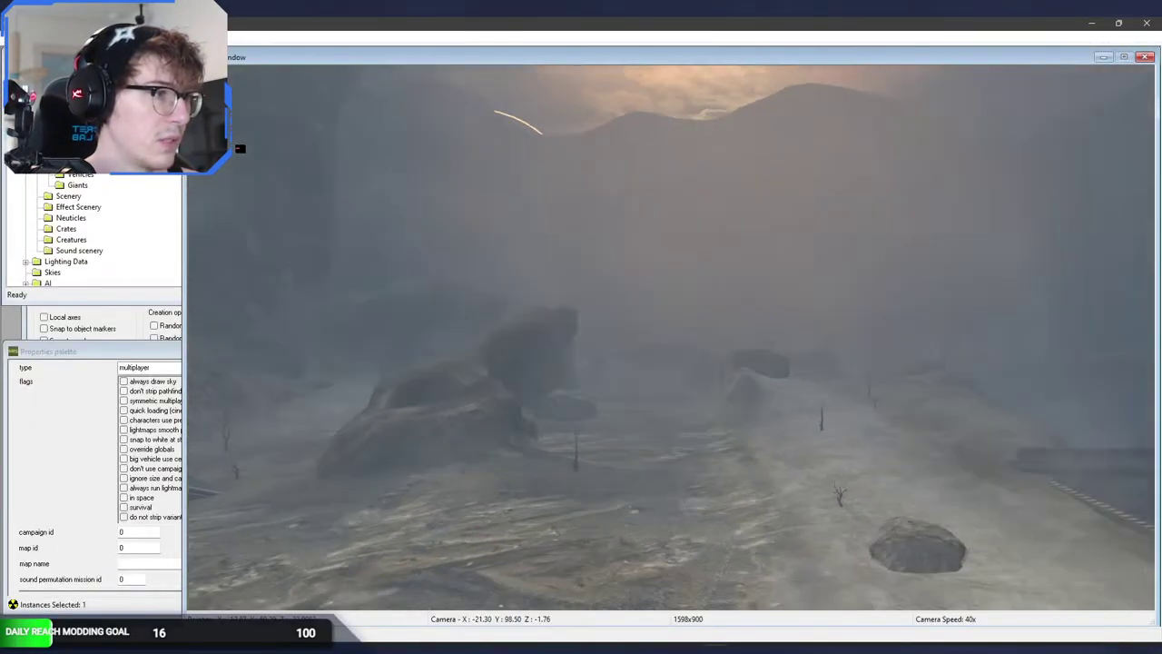
key("w")
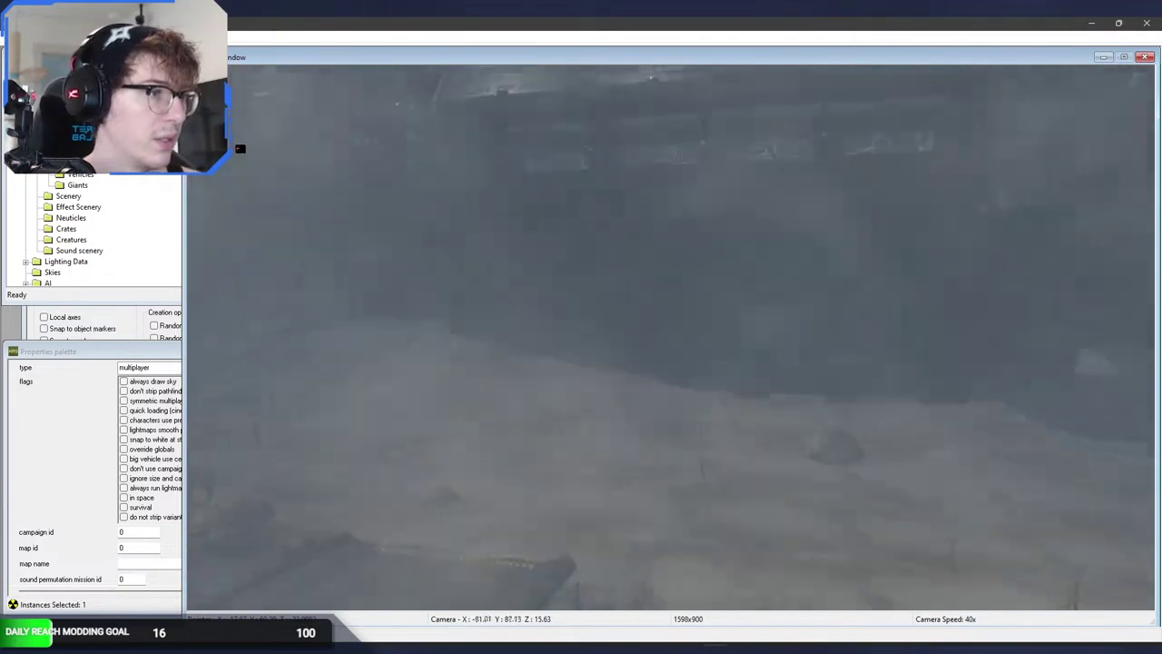
key("w")
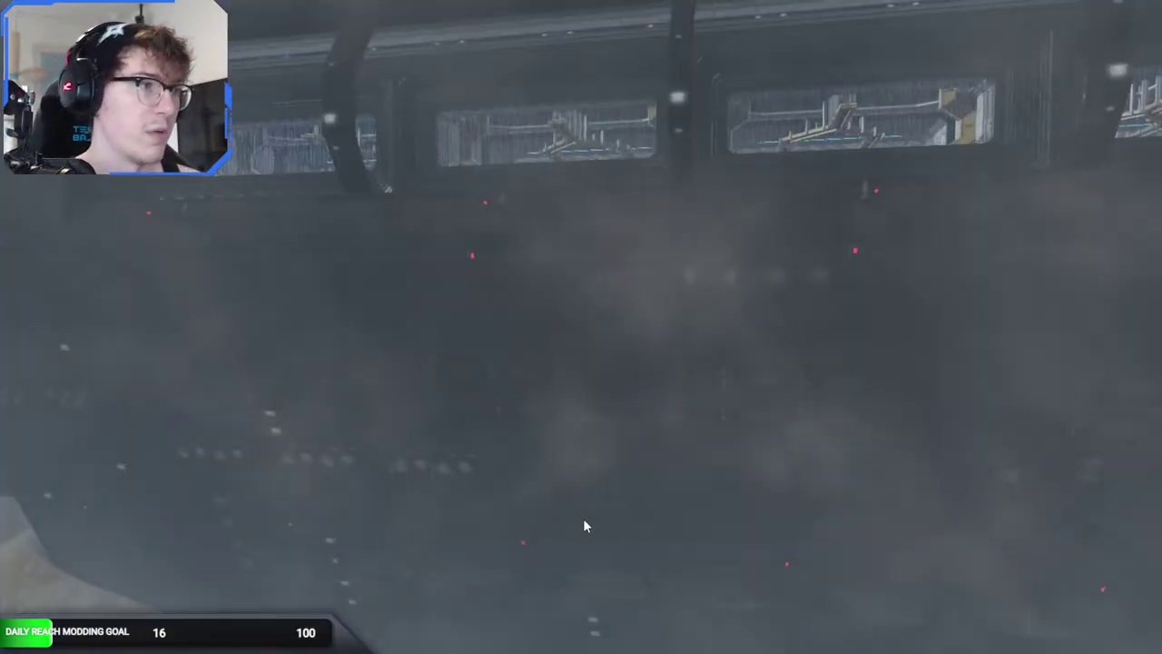
key("w")
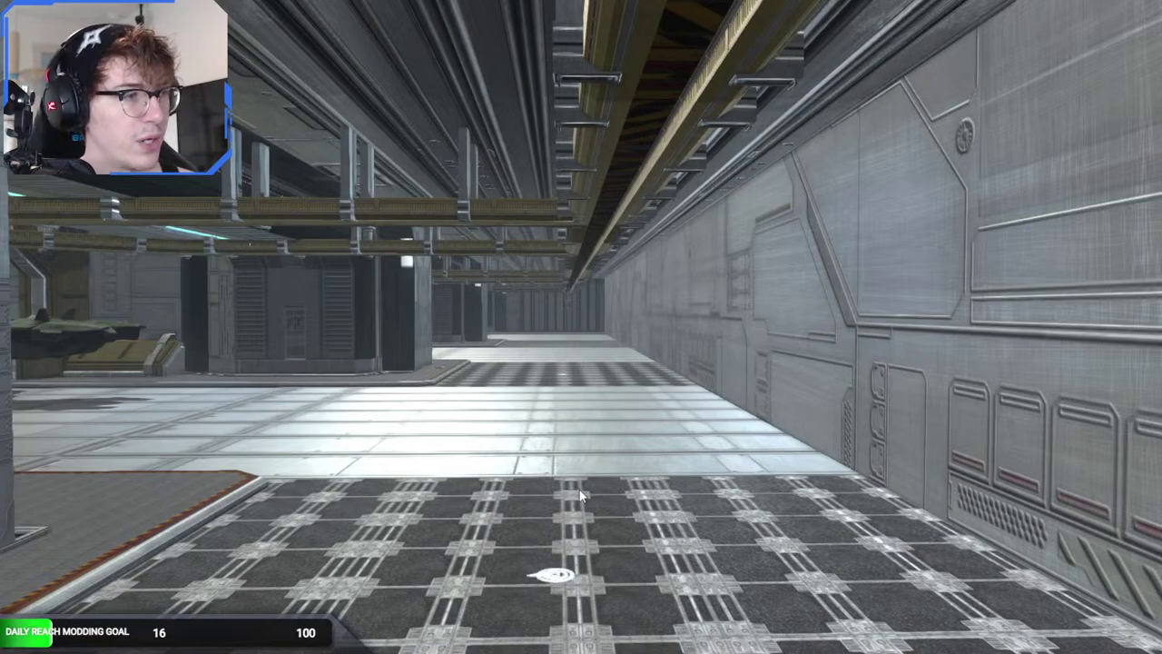
middle_click_drag(579, 490, 472, 462)
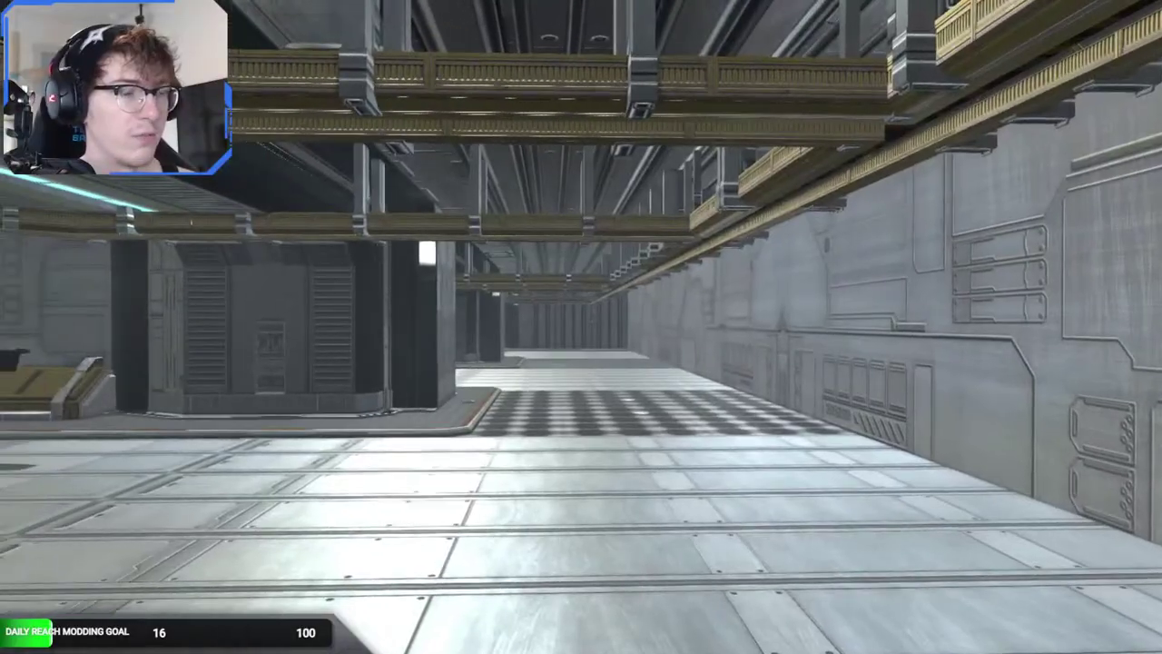
- Fly out of the human ship's hangar and across the canyon into the Covenant cruiser's shielded hangar
key("s")
key("w")
key("w")
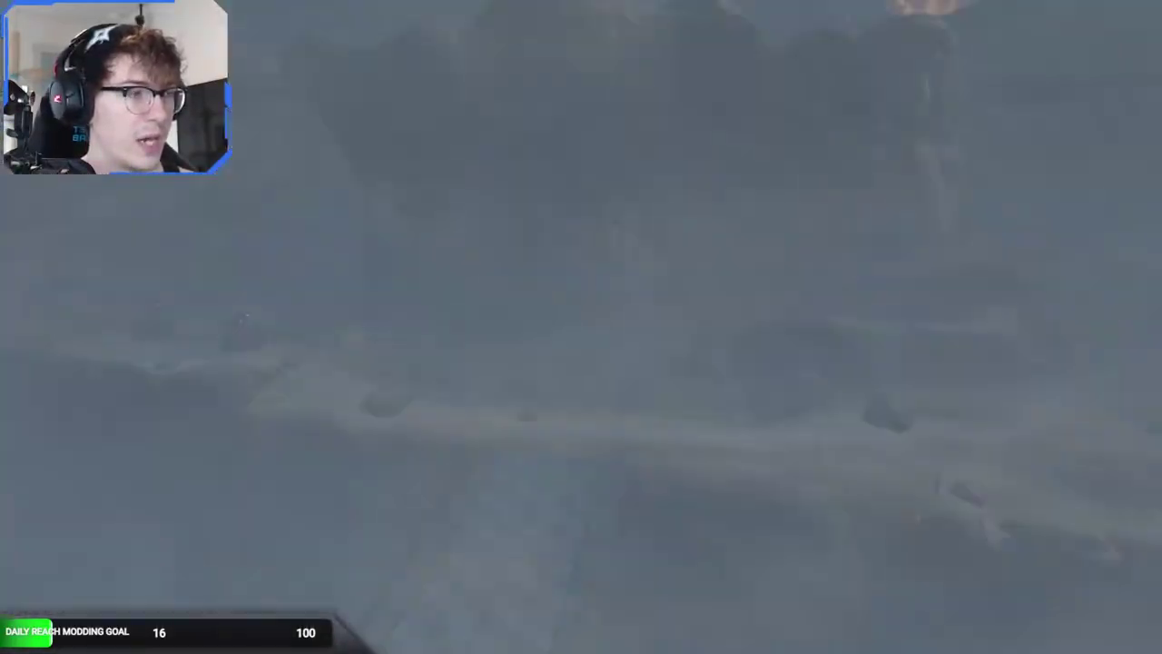
key("w")
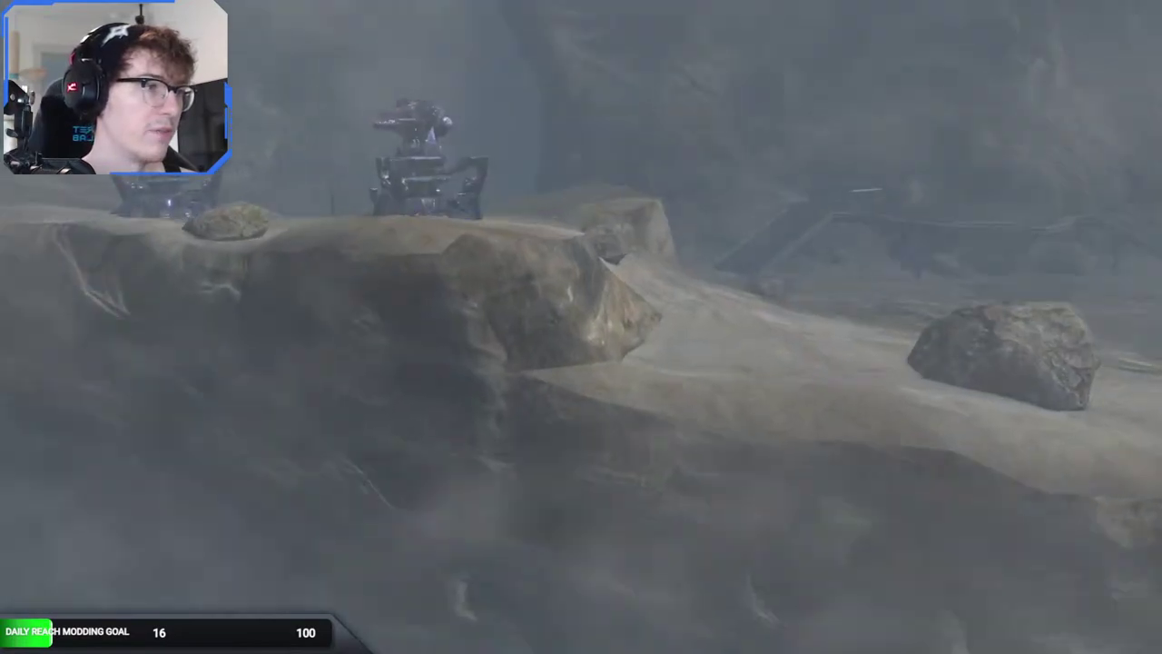
key("w")
key("w")
middle_click_drag(577, 485, 427, 458)
key("w")
key("w")
key("w")
key("w")
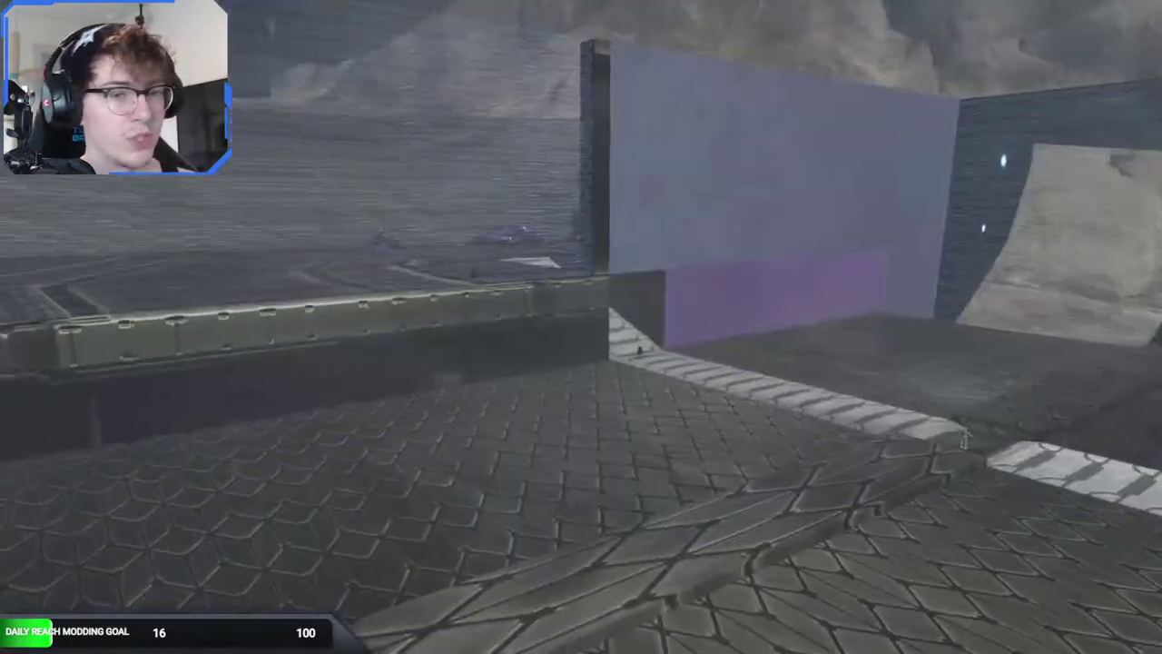
- Examine the Covenant hangar's hexagonal shield walls, purple lower panels and tiled floor up close
key("w")
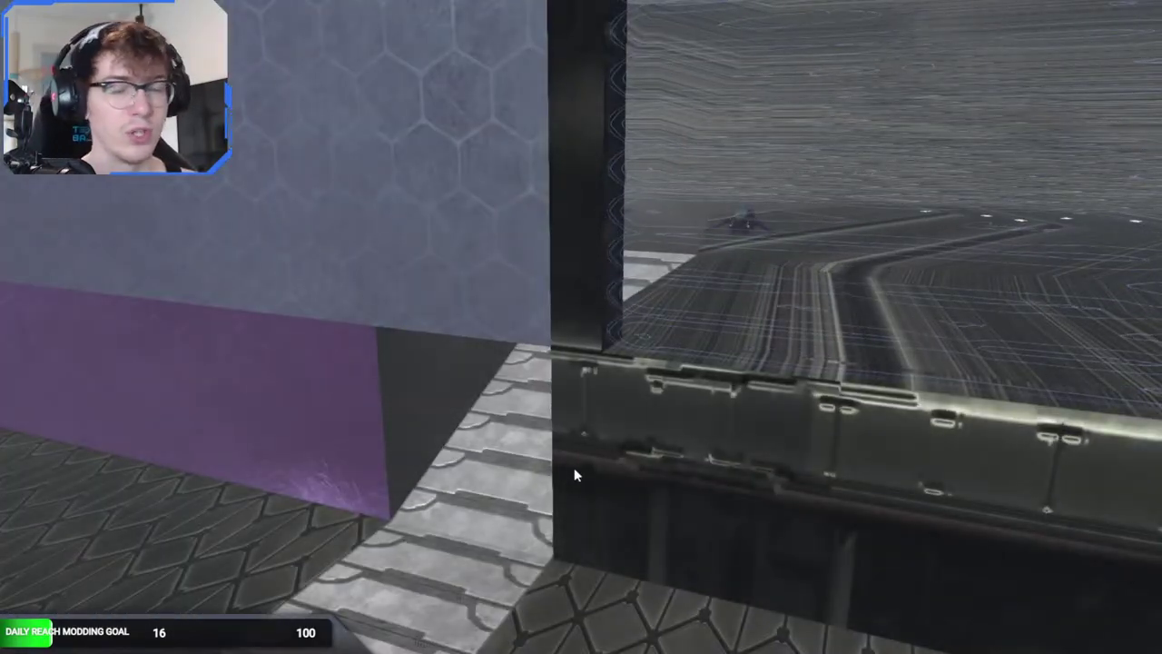
middle_click_drag(618, 415, 618, 414)
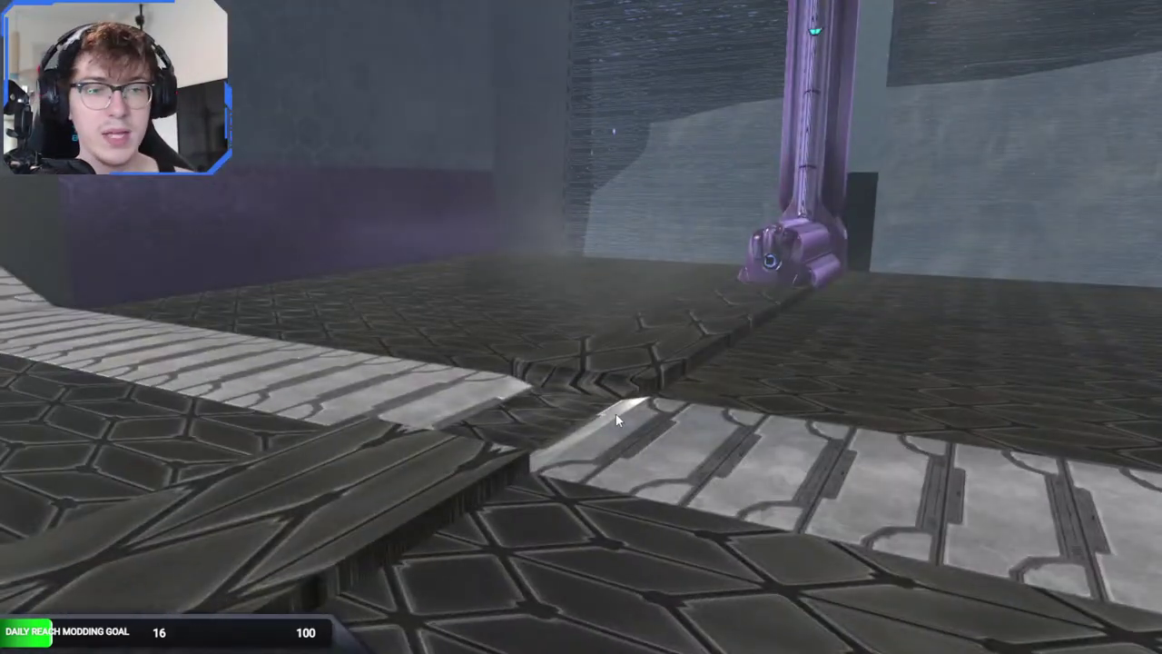
middle_click_drag(598, 393, 598, 393)
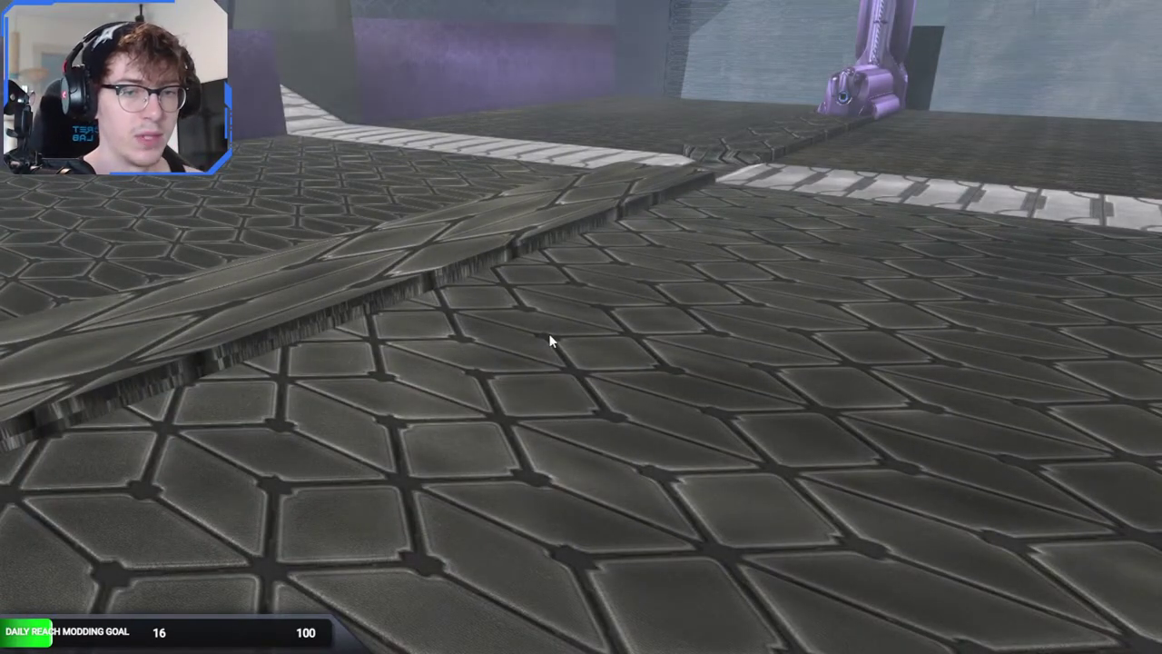
mouse_move(595, 310)
middle_mouse_down()
mouse_move(553, 276)
mouse_move(562, 311)
middle_mouse_up()
key("w")
key("a")
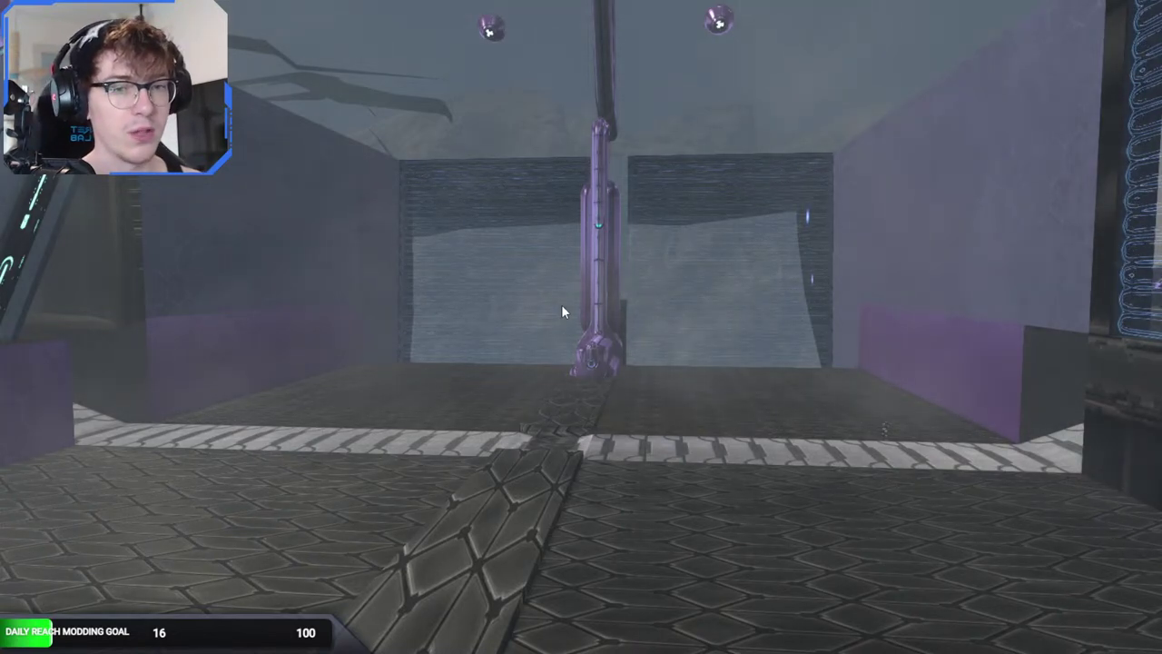
- Fly around the burning cruiser's exterior and back through the hangar opening to the Spartan on the floor
middle_click_drag(562, 306, 590, 285)
key("w")
key("w")
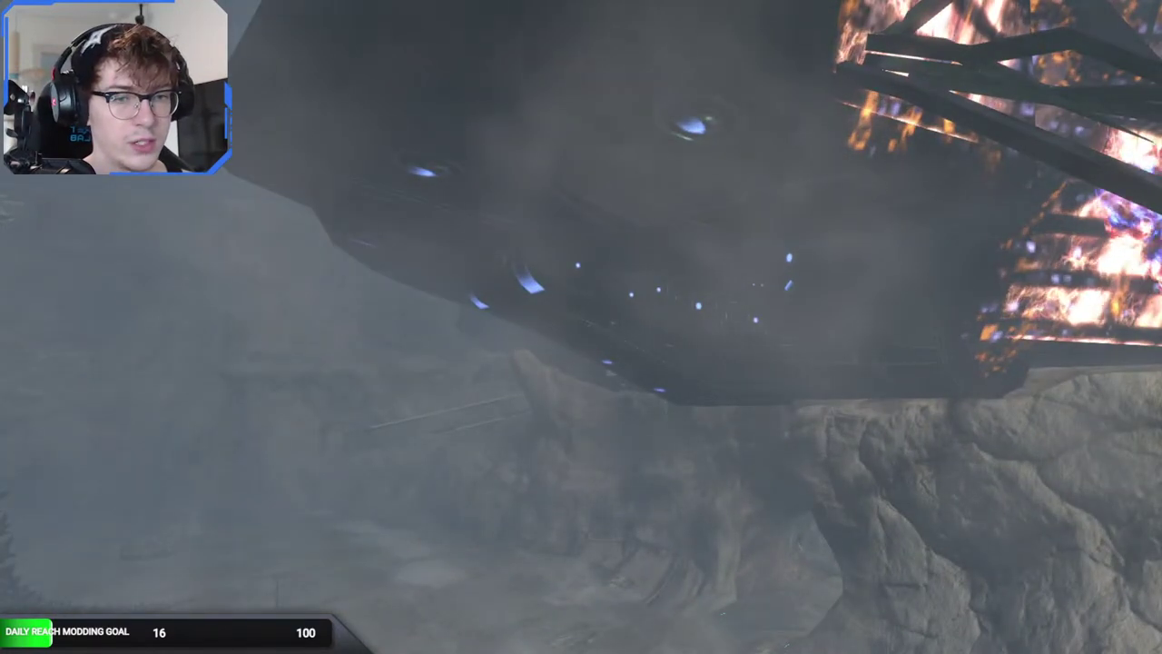
key("w")
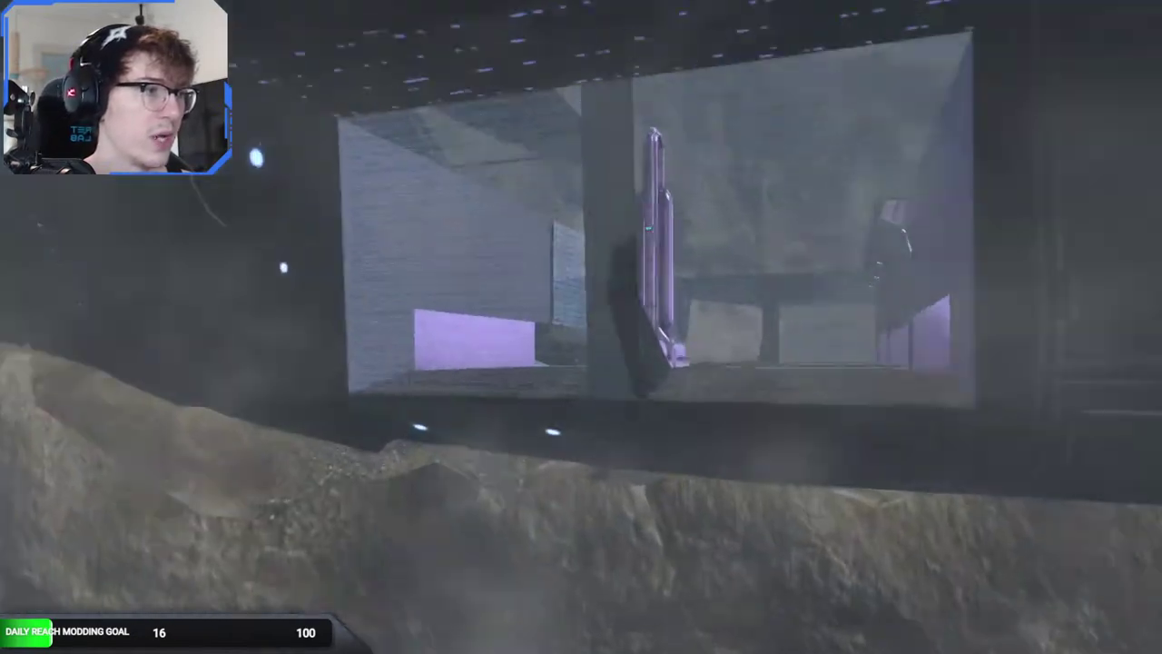
key("w")
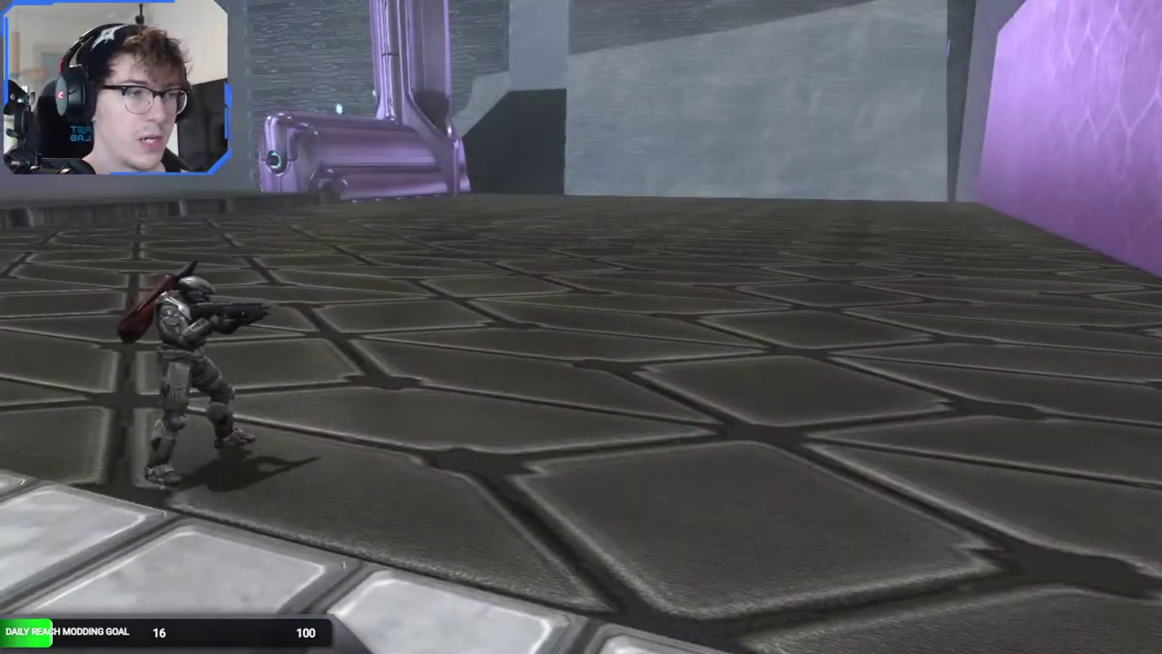
- Look over both sides of the hangar around the purple crane and its rear shield doors
key("s")
key("w")
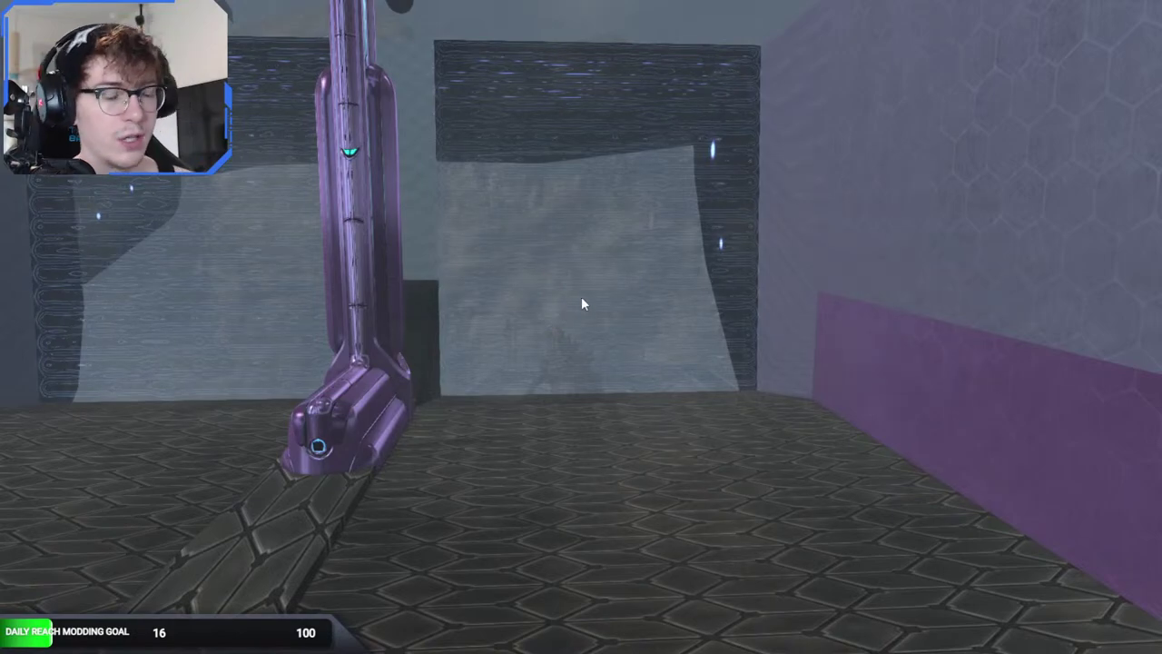
key("w")
key("a")
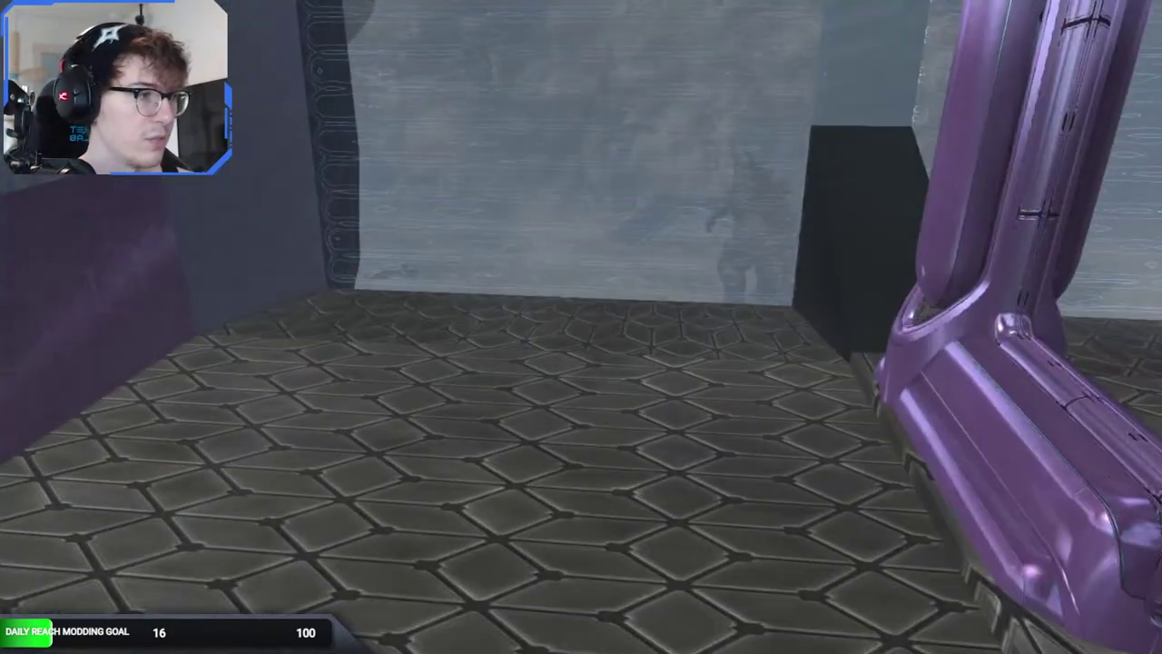
key("s")
key("d")
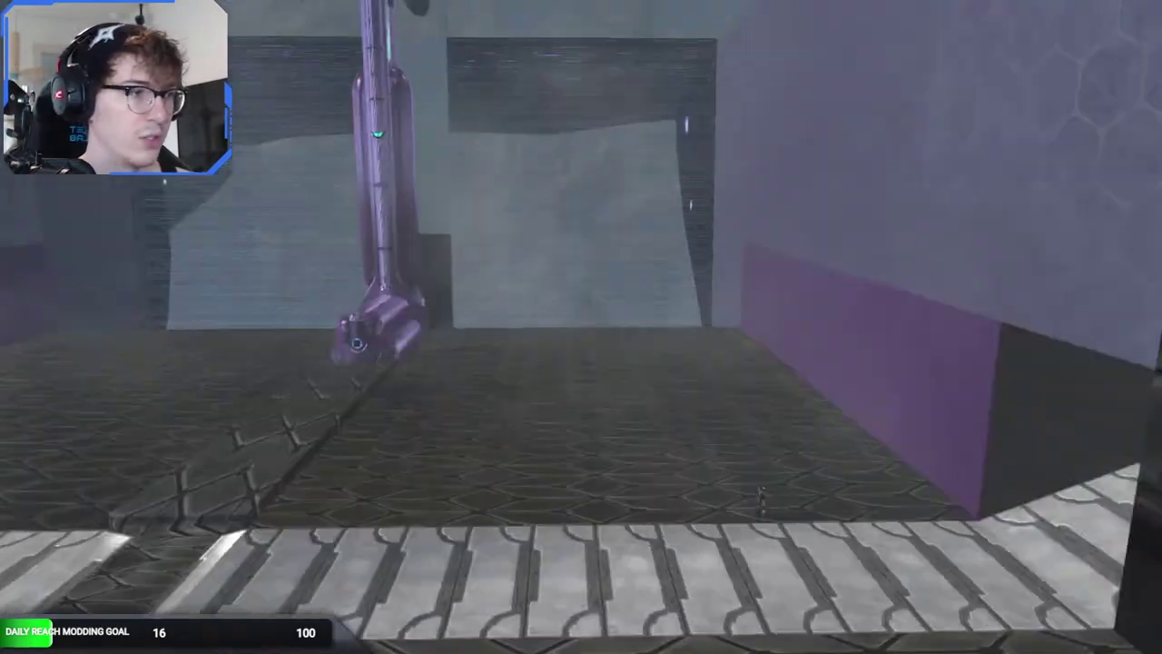
- Enter player mode in the hangar, reload the assault rifle, and return to the flying camera
key("BackSpace")
key("r")
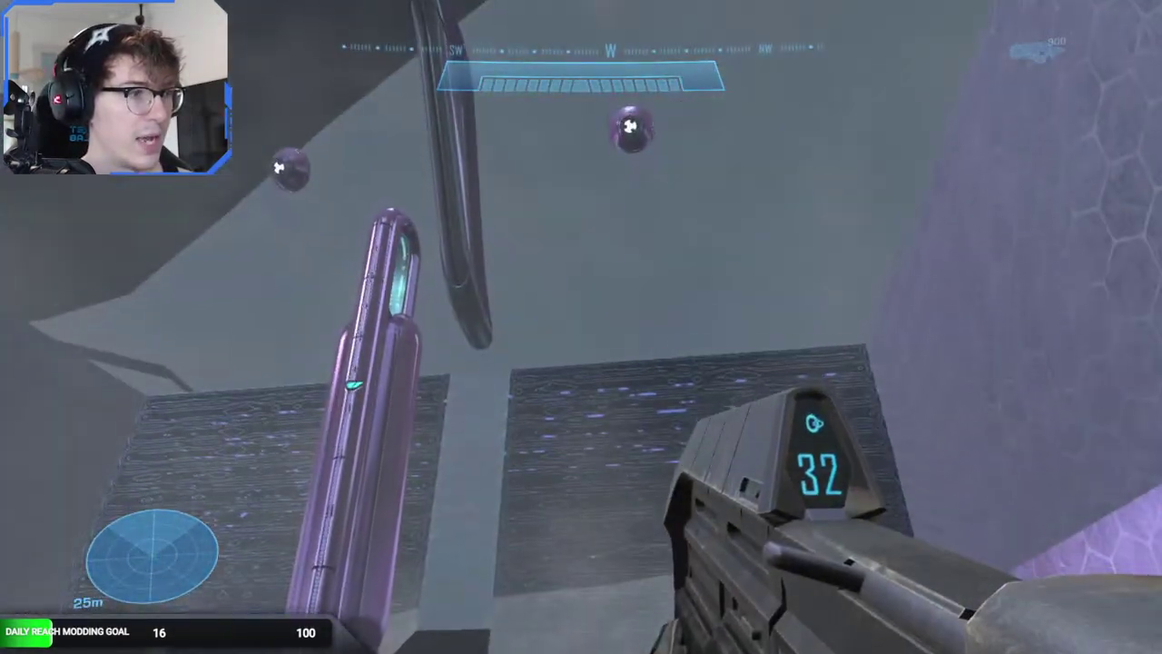
key("BackSpace")
key("s")
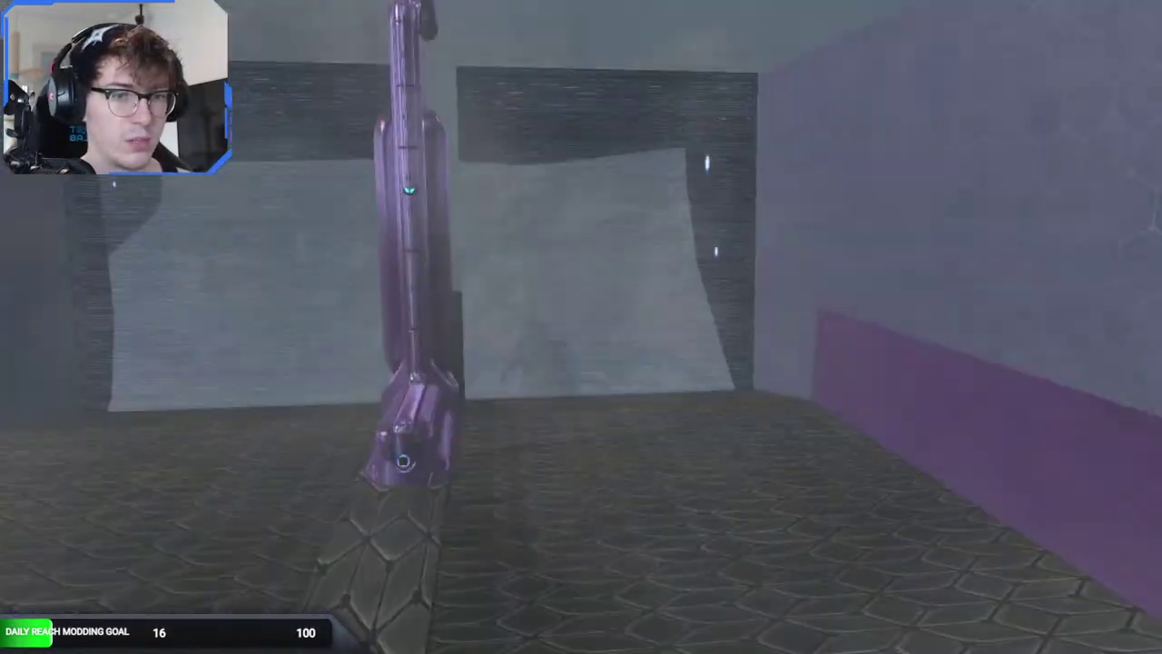
- Fly from the hangar's purple crane out over the valley to view the Godzilla model
key("w")
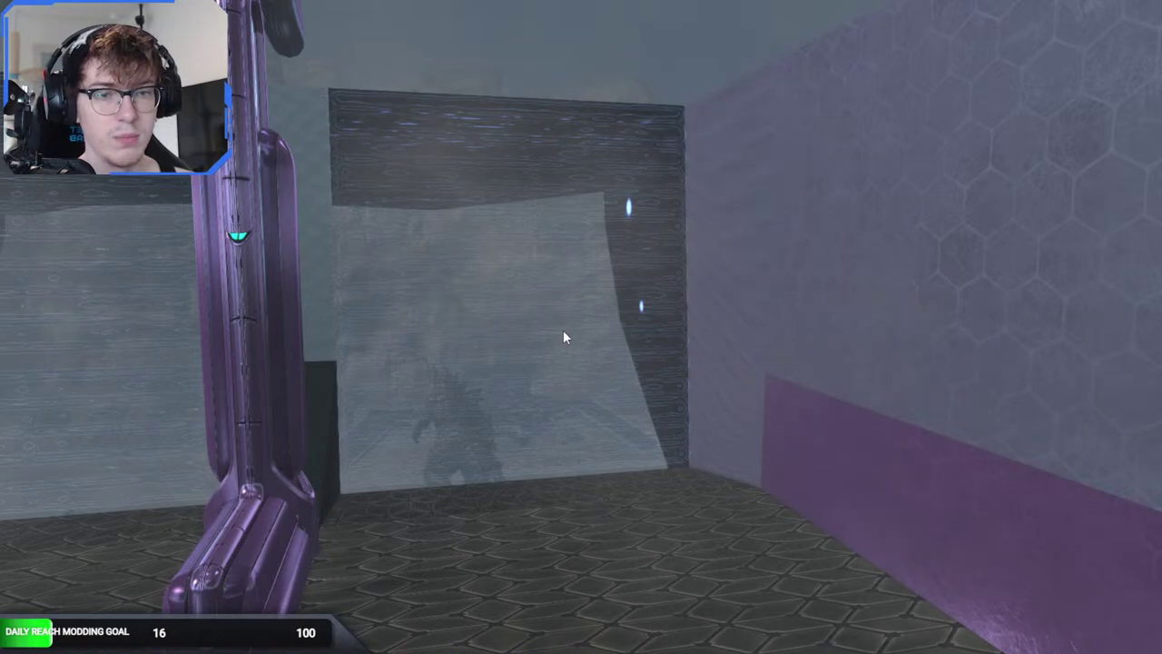
key("w")
middle_click_drag(563, 331, 250, 336)
key("w")
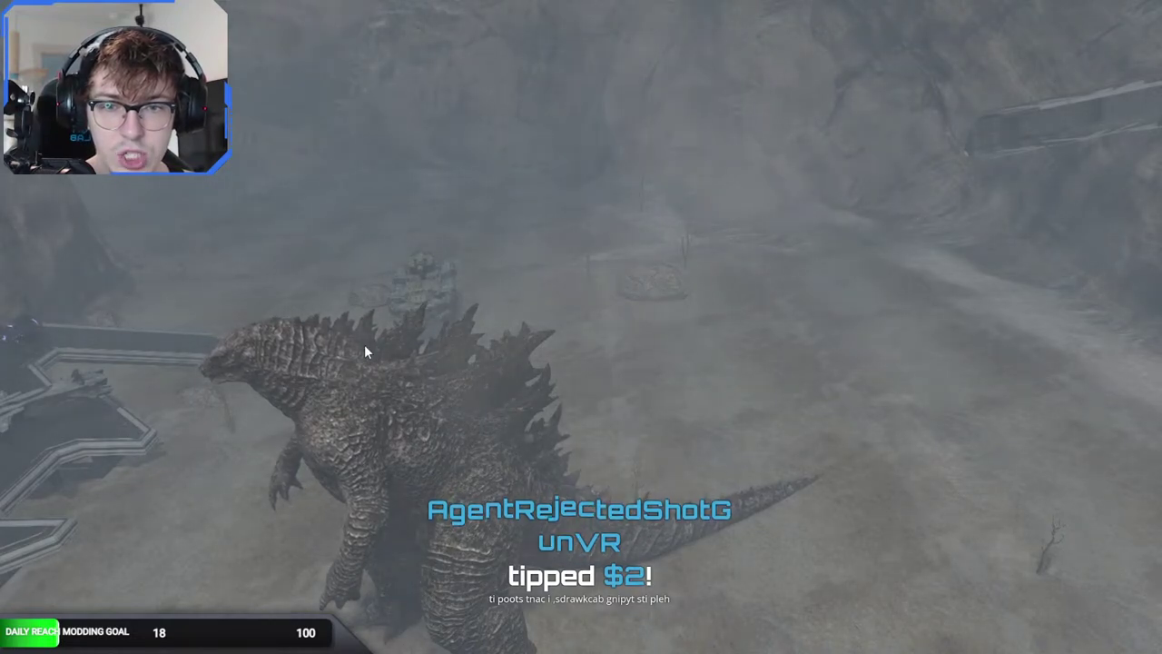
- Switch to Blender and open the Inos_hangar mesh for editing
middle_click_drag(363, 345, 73, 304)
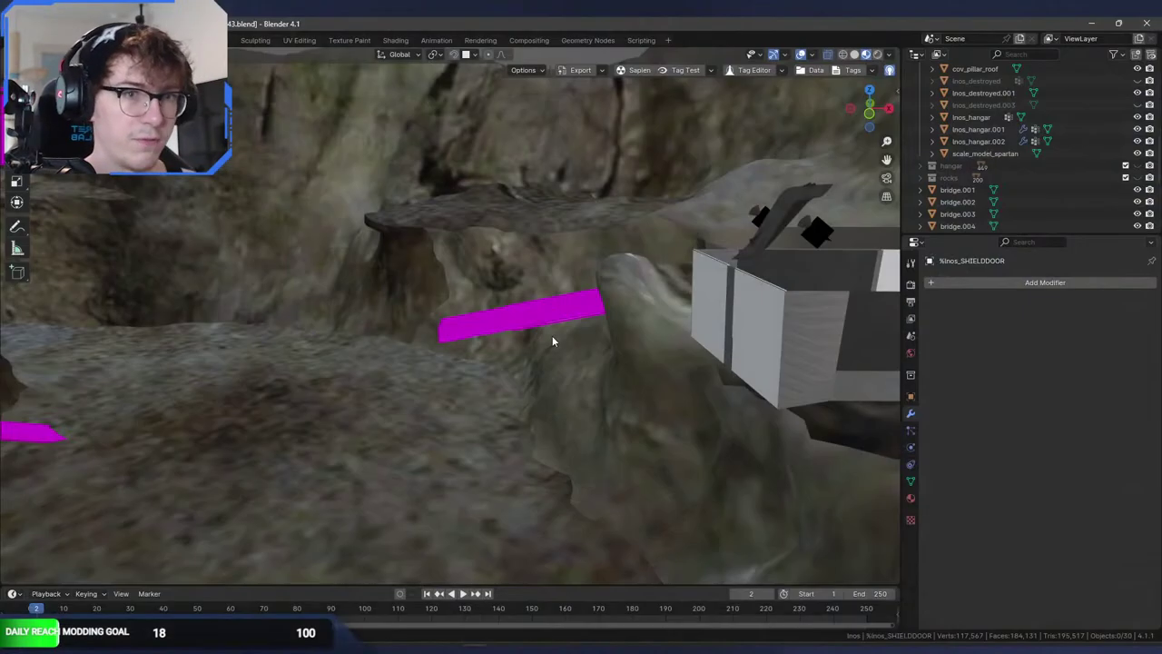
middle_click_drag(552, 335, 468, 346)
left_click(468, 347)
scroll(468, 343, "up", 4)
key("Tab")
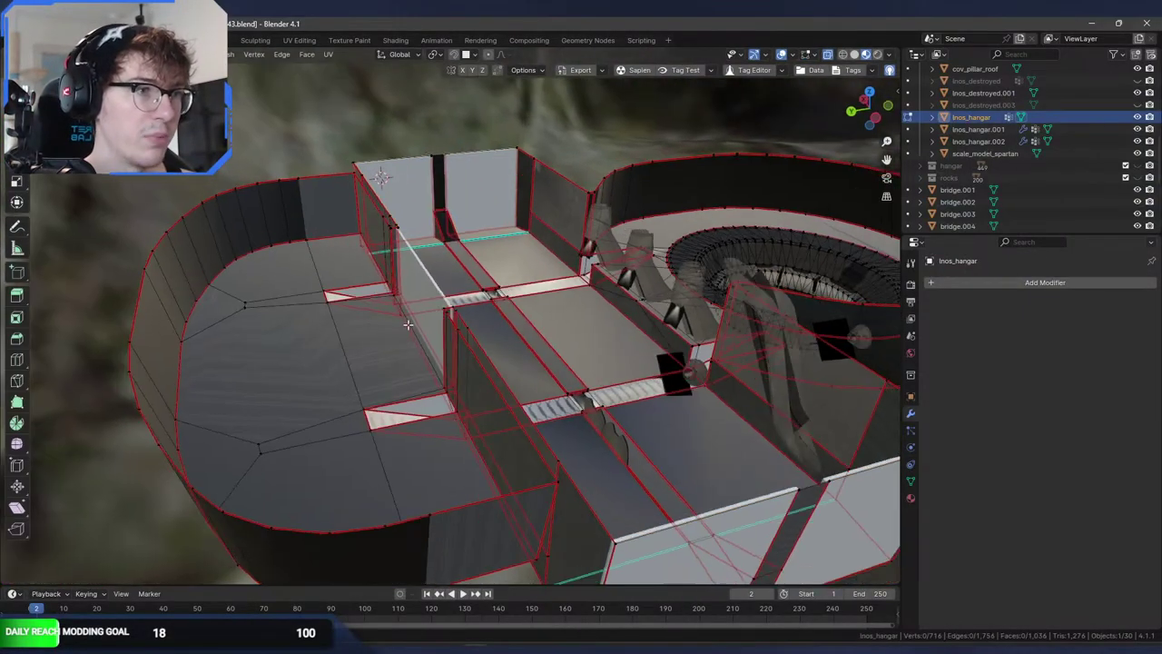
- Fill the open upper edge loop of the hangar's rounded side room with a ceiling face and triangulate it
middle_click_drag(324, 174, 574, 451)
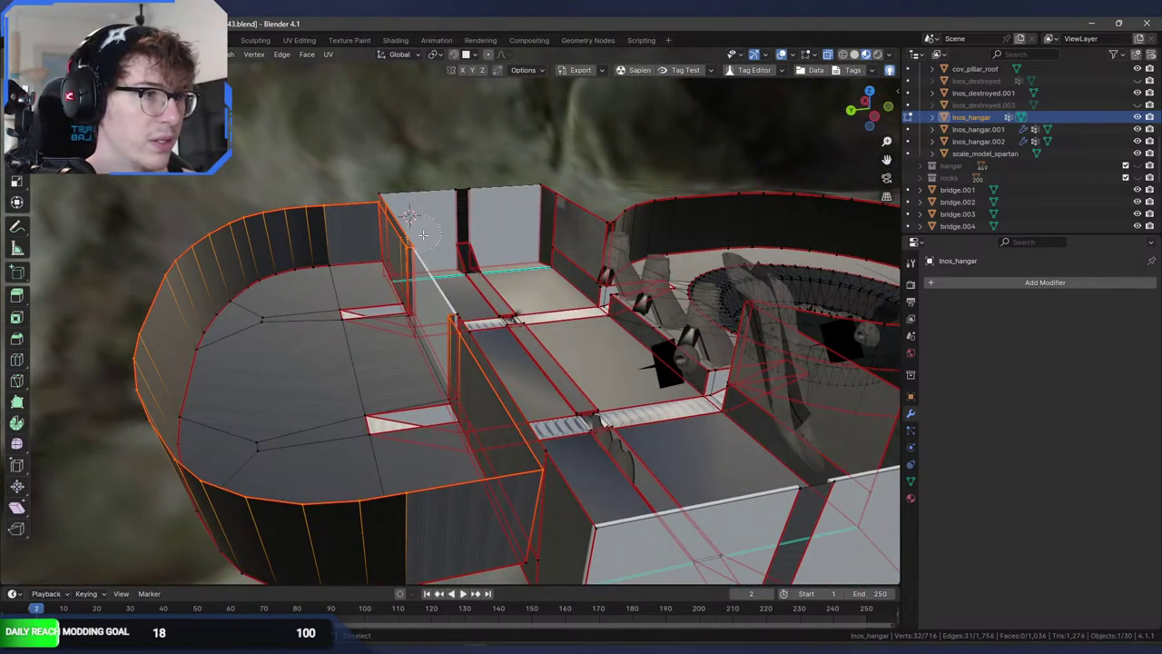
right_click(392, 180)
key("f")
middle_click_drag(443, 199, 403, 240)
key("F3")
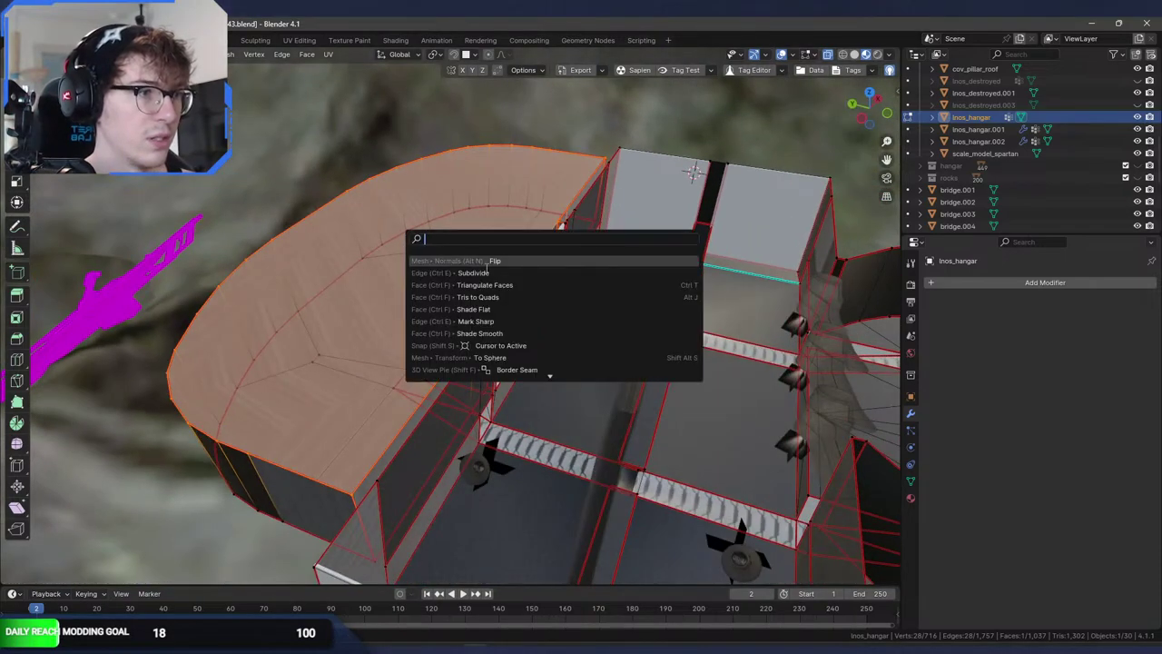
left_click(483, 285)
middle_click_drag(484, 285, 784, 347)
- Check face orientation and fill the narrow gap between the new ceiling and the white window's upper edge with a face
left_click(593, 350)
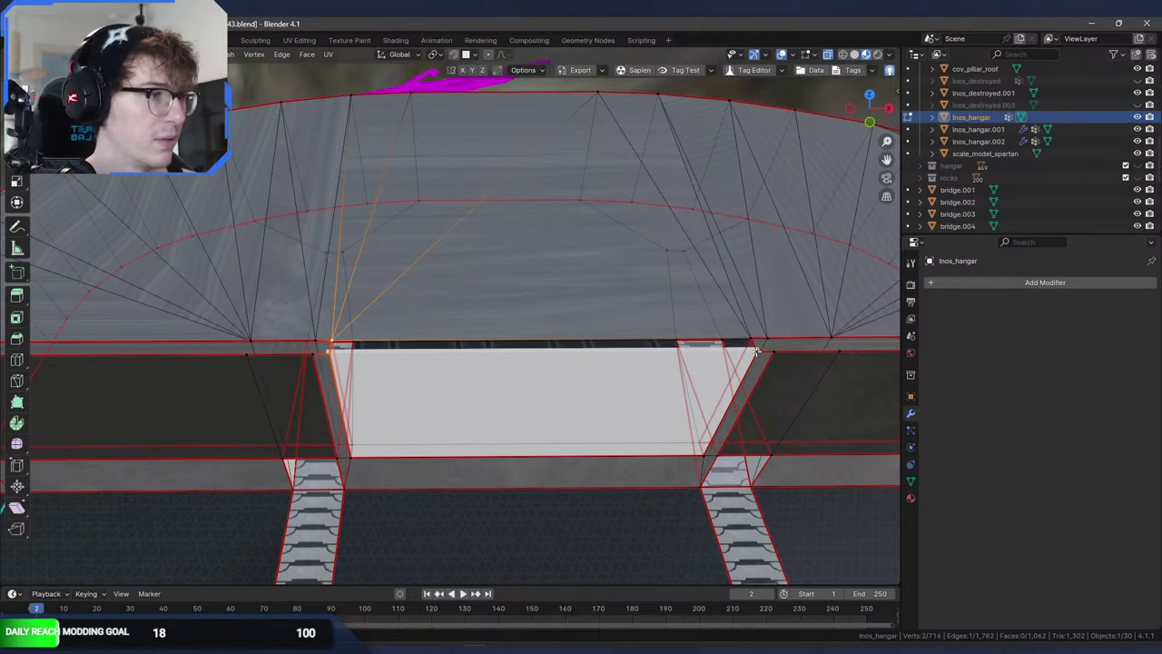
key("shift+f")
key("q")
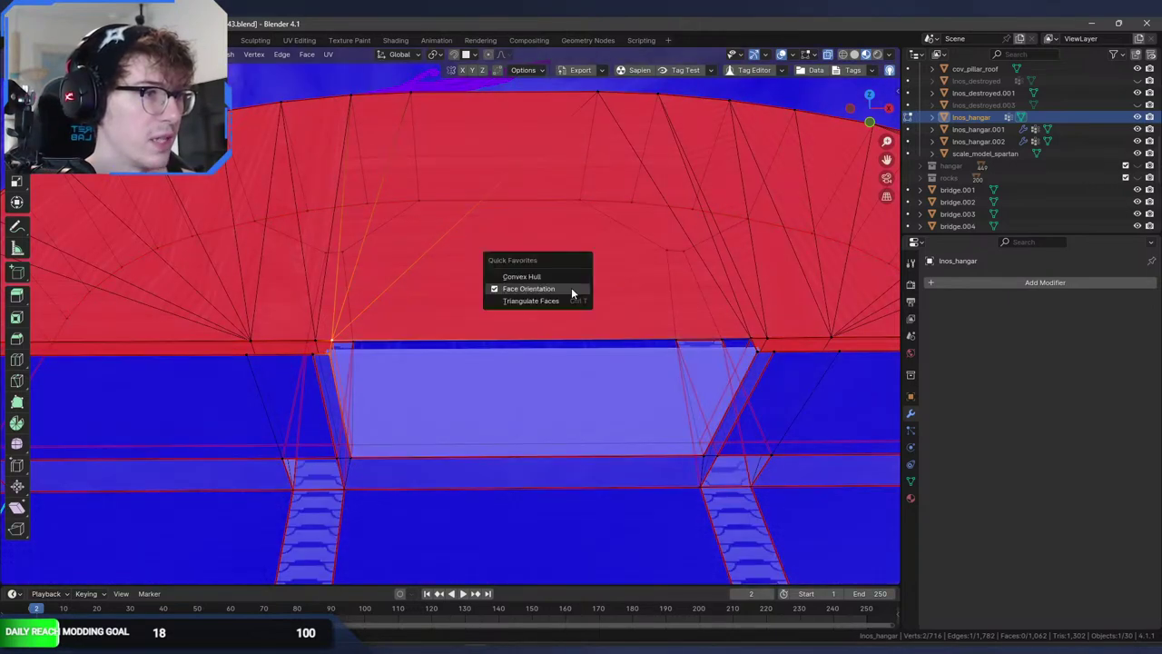
left_click(572, 289)
middle_click_drag(328, 361, 794, 198)
left_click(666, 278, "shift")
key("f")
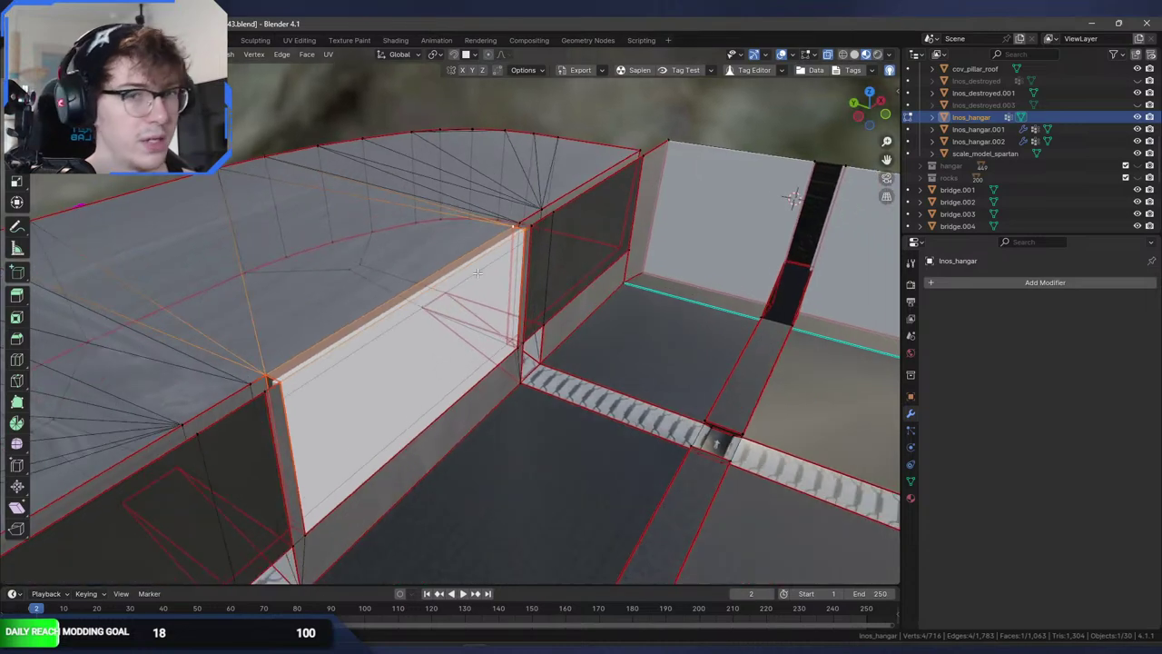
- Knife-cut a vertical edge from the floor corner to the ramp's upper end, beside the pillar between the shield doors
middle_click_drag(489, 282, 437, 294)
scroll(423, 339, "up", 3)
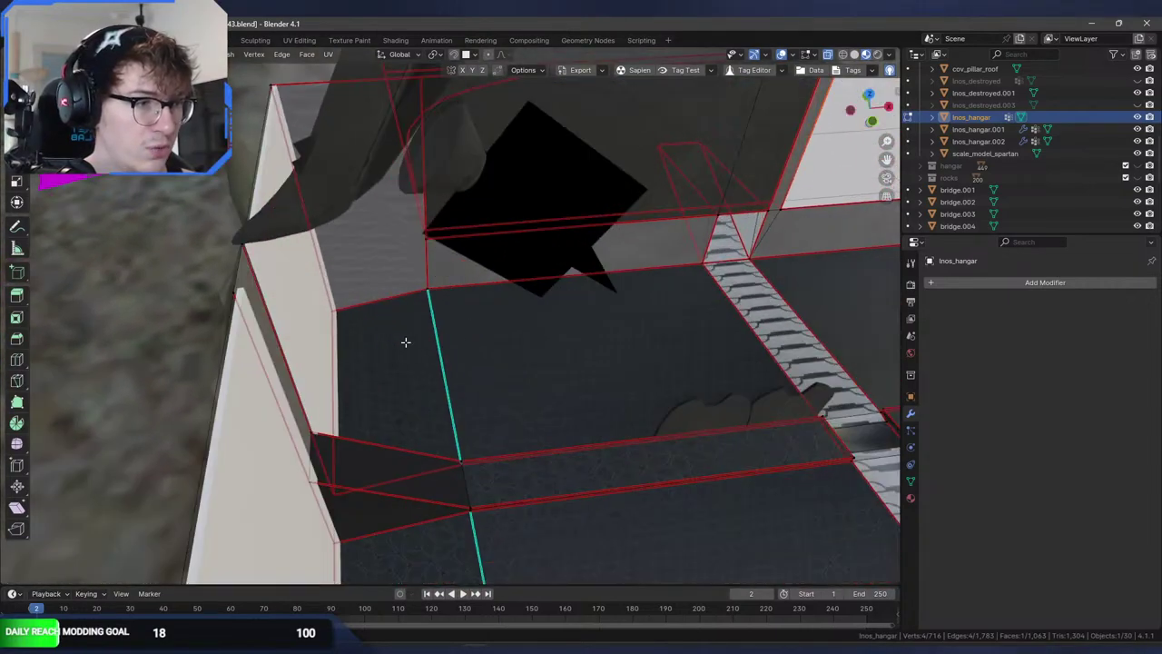
scroll(337, 433, "up", 1)
middle_click_drag(329, 424, 550, 268)
middle_click_drag(524, 204, 439, 321)
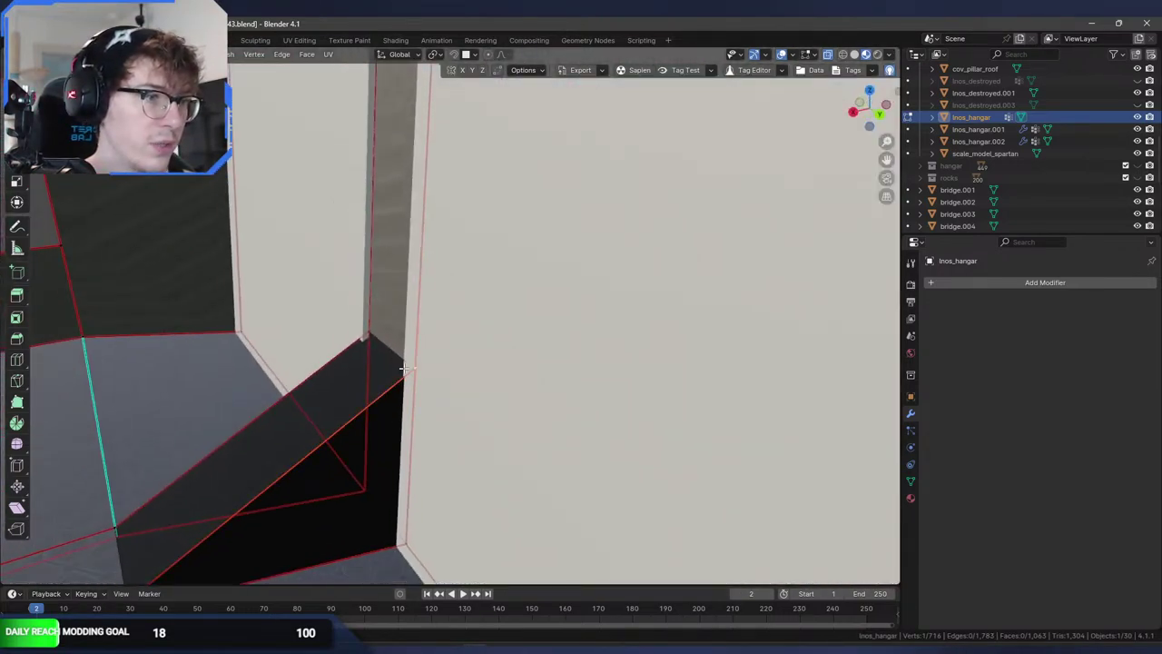
middle_click_drag(415, 371, 405, 492)
key("k")
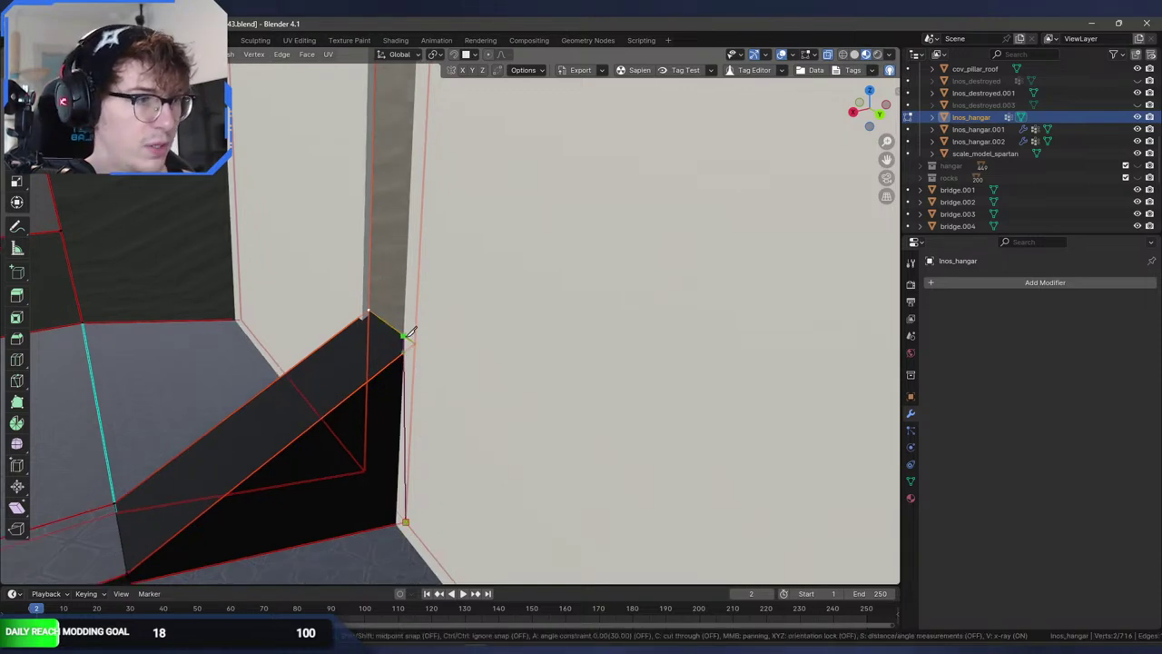
left_click(408, 348)
key("Return")
- Knife-cut the matching edge from the floor to the upper end on the ramp's other side
middle_click_drag(414, 350, 438, 515)
key("k")
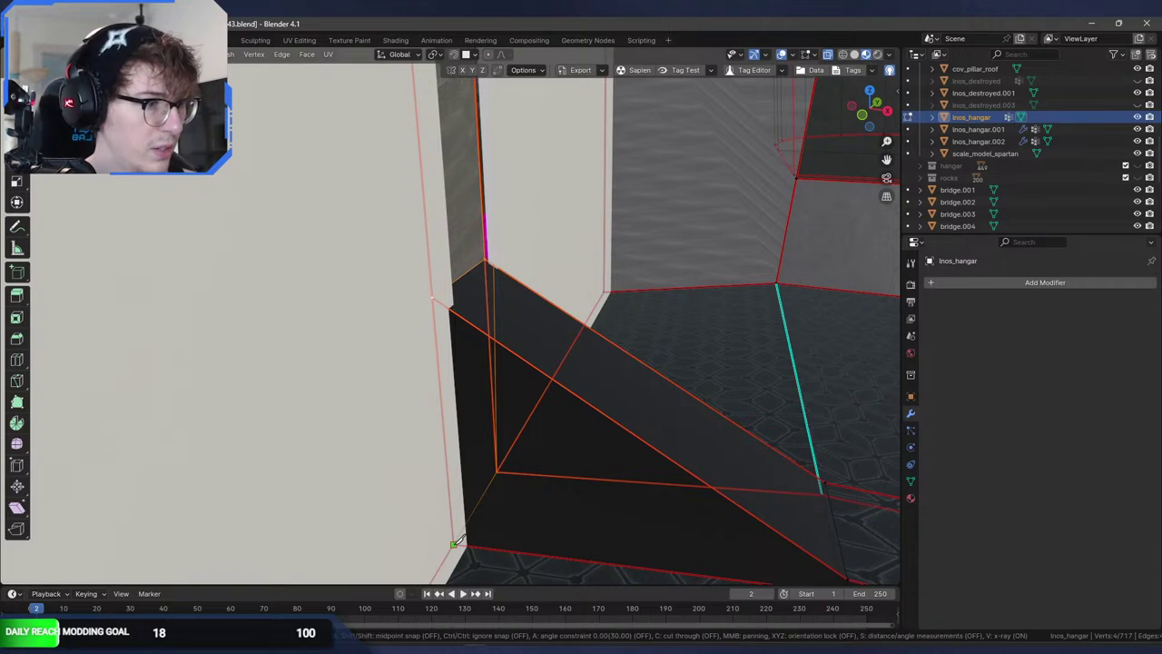
left_click(448, 307)
key("Return")
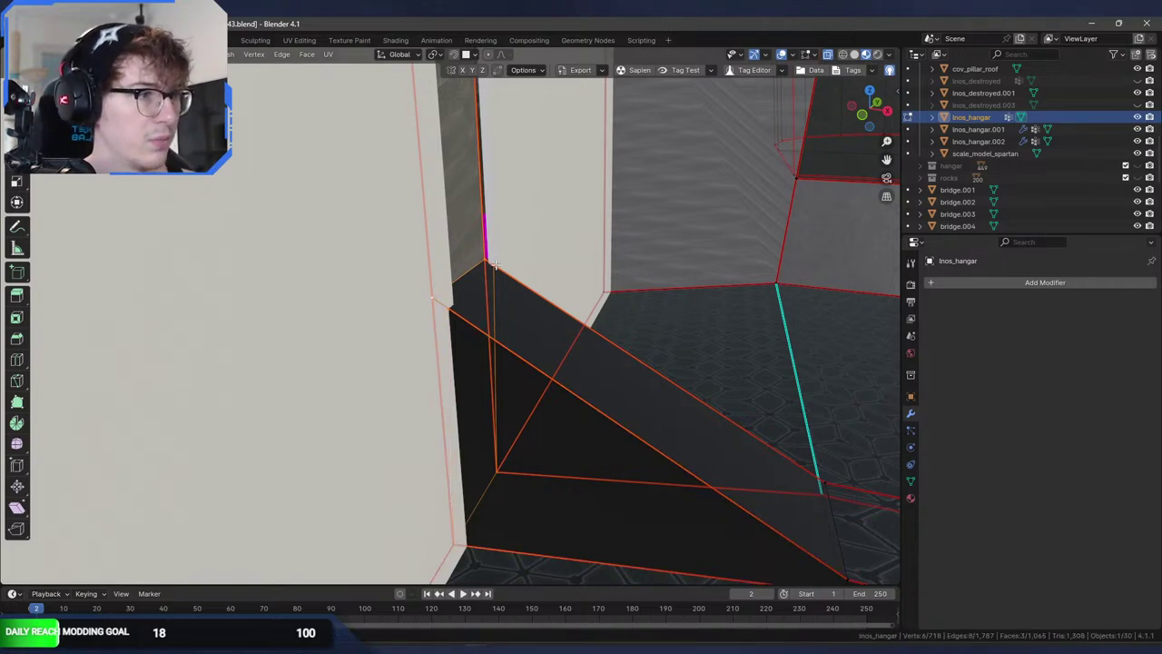
left_click(500, 264)
key("g")
key("y")
key("x")
key("z")
right_click(568, 264)
- Copy the X coordinate of one upper ramp corner vertex to the opposite corner vertex, setting it to 41506 m
key("n")
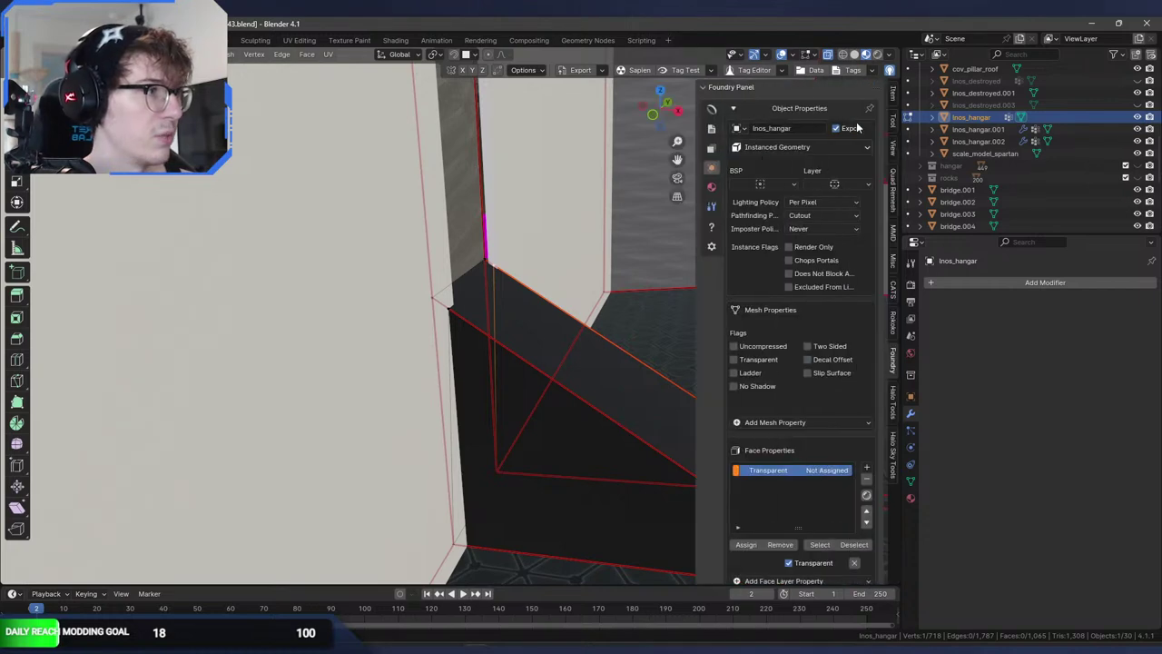
left_click(895, 98)
left_click(805, 118)
key("ctrl+c")
left_click_drag(700, 127, 758, 118)
left_click(451, 303)
left_click(811, 118)
key("ctrl+v")
key("Return")
- Set the Z coordinate of the opposite ramp corner vertex to 2794 m to match its neighbour
middle_click_drag(499, 271, 475, 295)
left_click(476, 292)
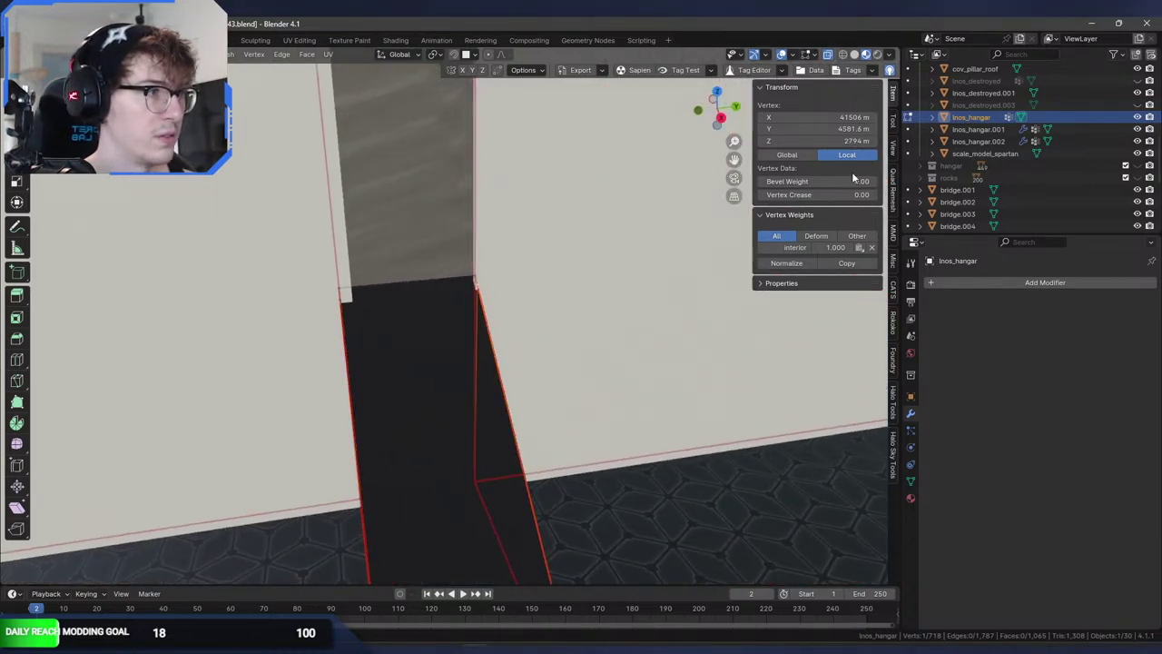
left_click(343, 300)
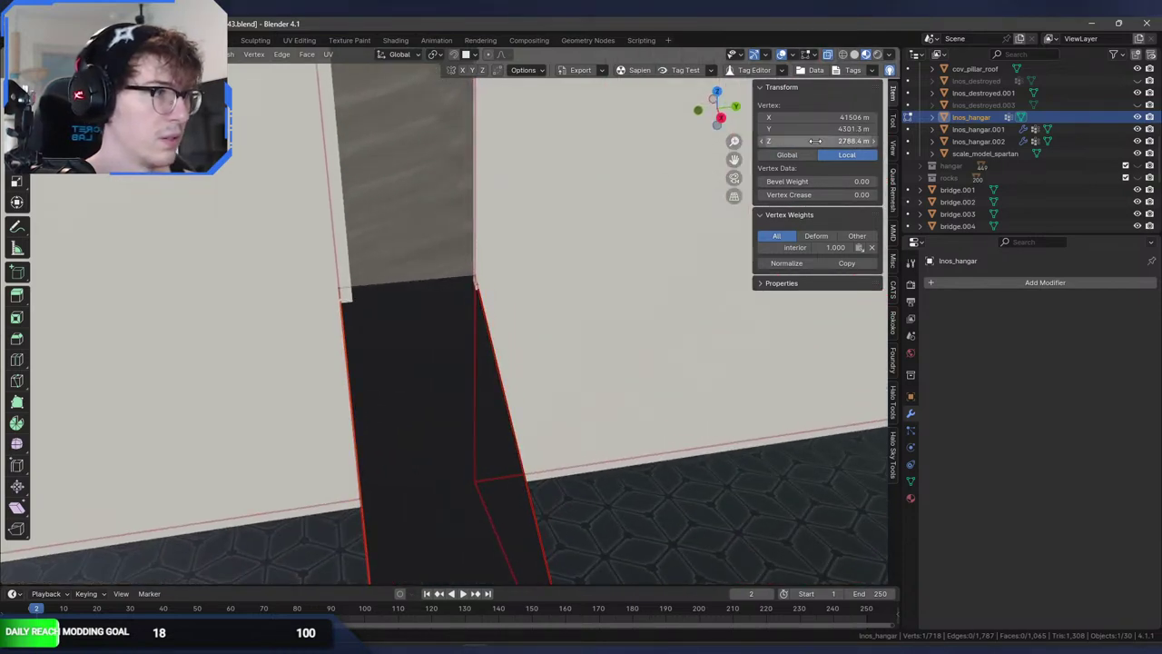
key("Return")
- Knife-cut across the ramp's upper end between the two aligned vertices and delete the small face behind the cut
middle_click_drag(412, 272, 487, 257)
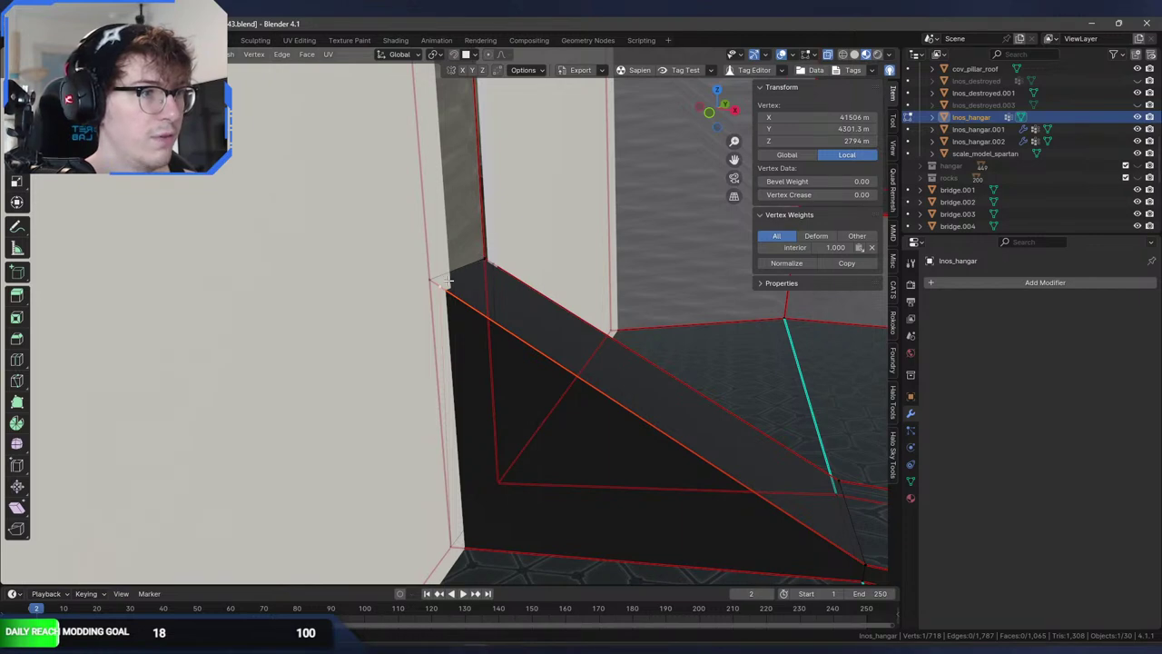
key("3")
key("k")
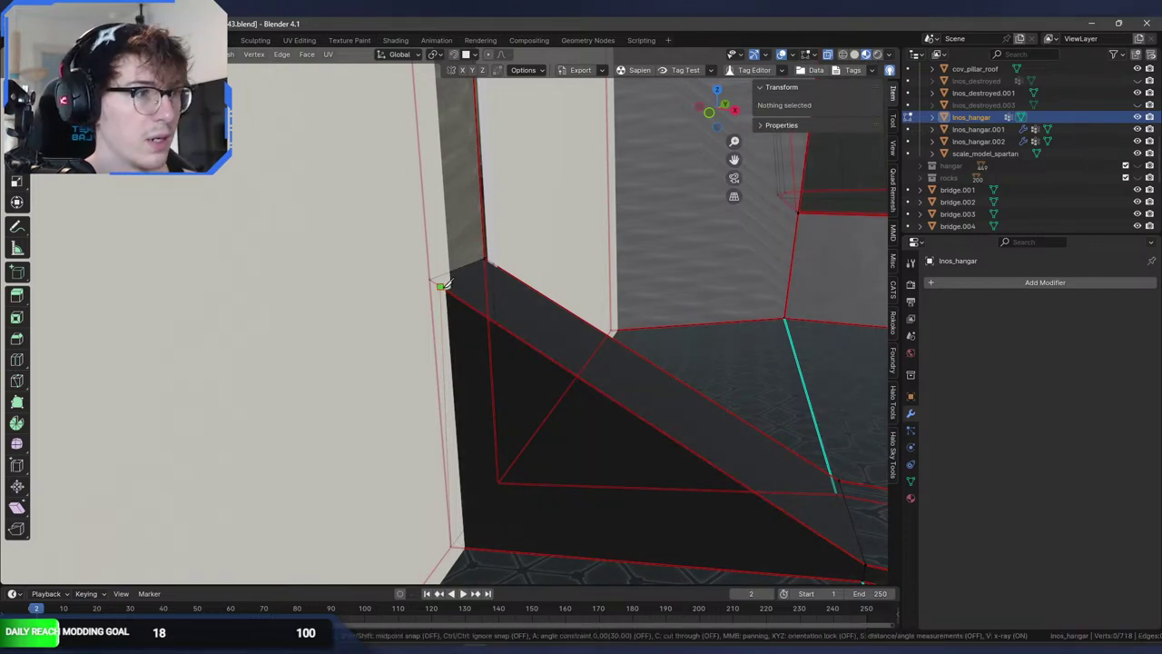
left_click(494, 263)
key("space")
key("3")
left_click(461, 274)
key("x")
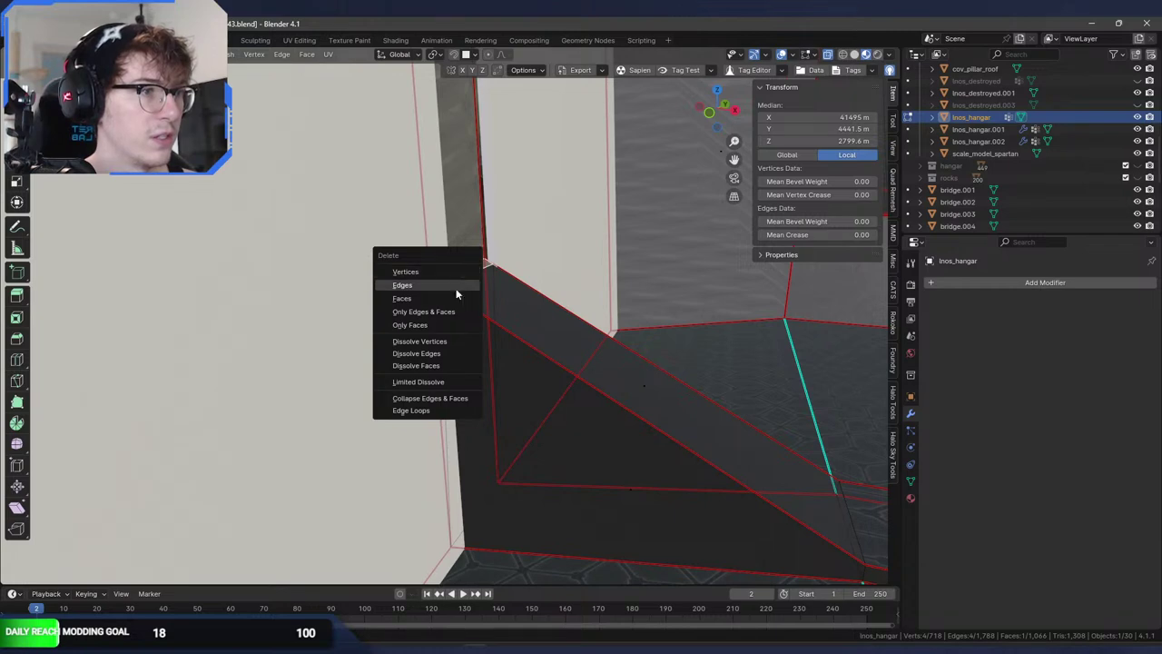
left_click(455, 296)
- Extrude the upper edge of the pillar between the shield doors 18.833 m along X
middle_click_drag(454, 293, 451, 325, "shift")
scroll(472, 291, "down", 2)
scroll(513, 187, "up", 1)
middle_click_drag(514, 187, 493, 338, "shift")
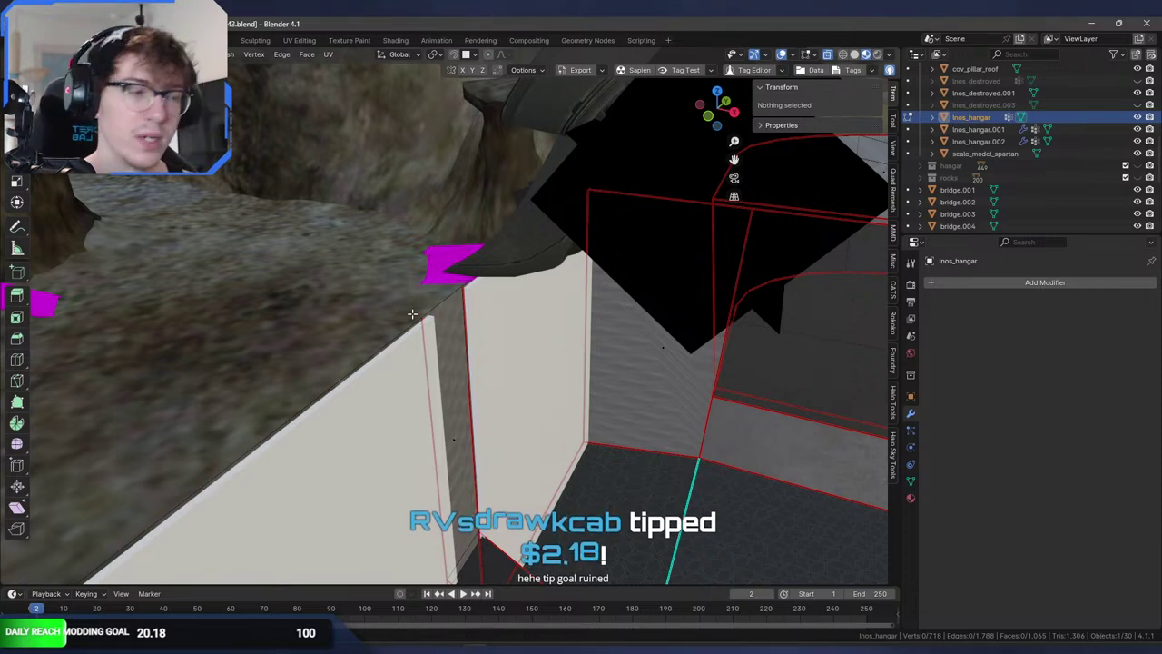
middle_click_drag(417, 329, 511, 220)
left_click(560, 134)
left_click(475, 128, "shift")
middle_click_drag(486, 134, 425, 150)
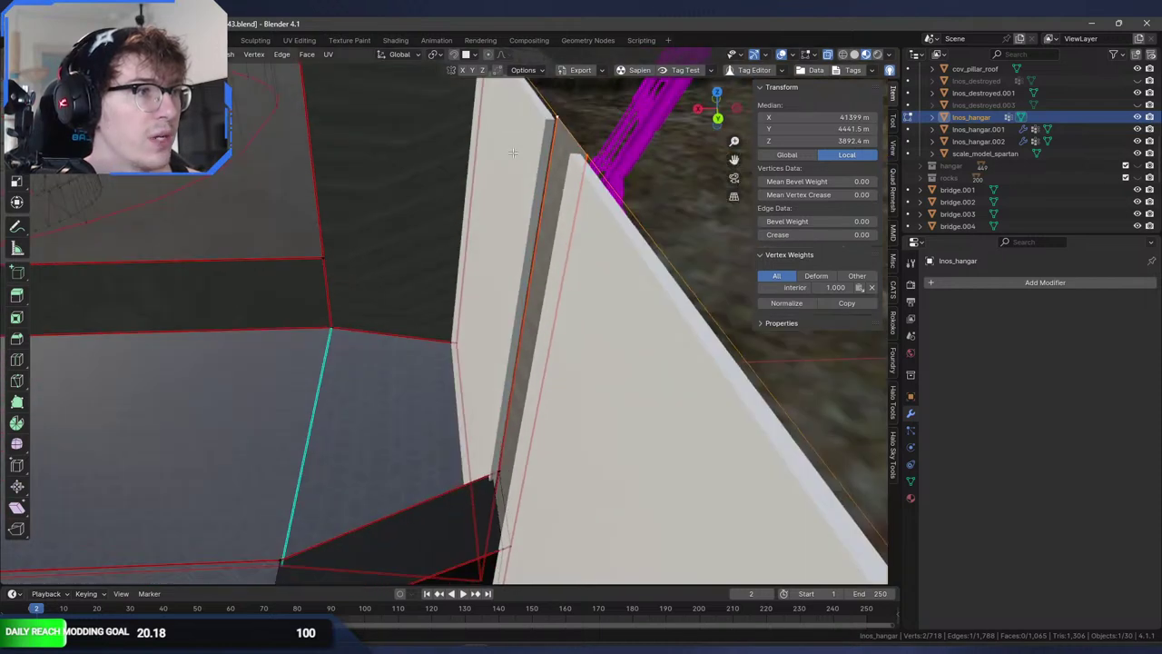
key("g")
key("x")
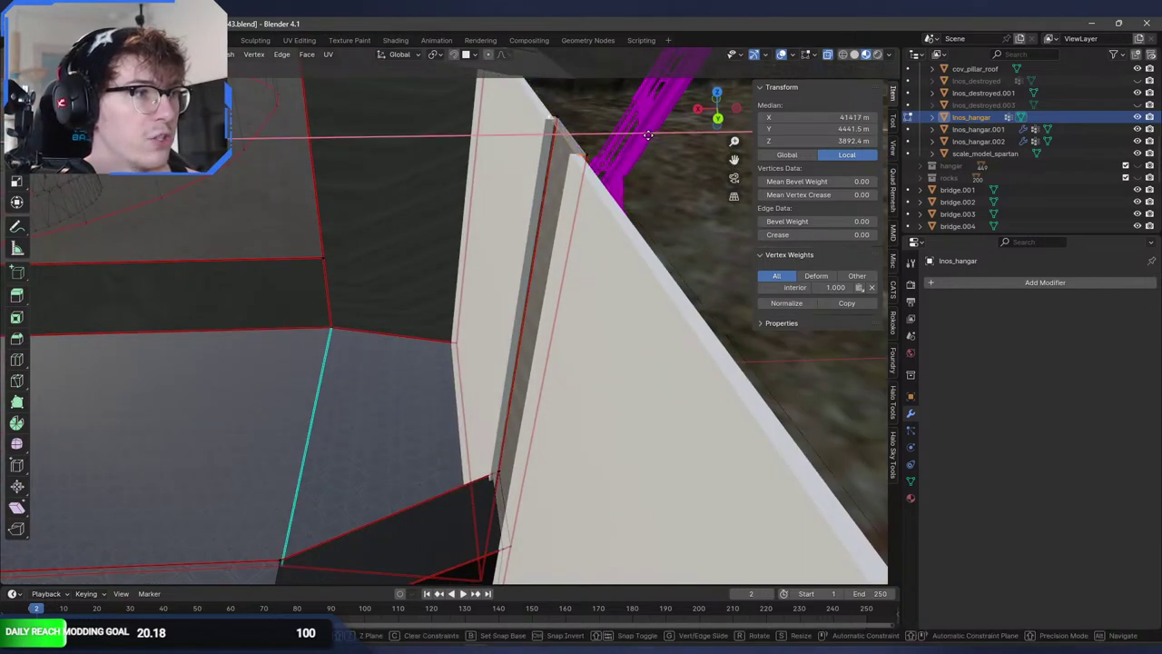
left_click(648, 136)
- Fill the pillar's first side face between the ramp corner vertices and the extruded upper edge
middle_click_drag(648, 136, 528, 333)
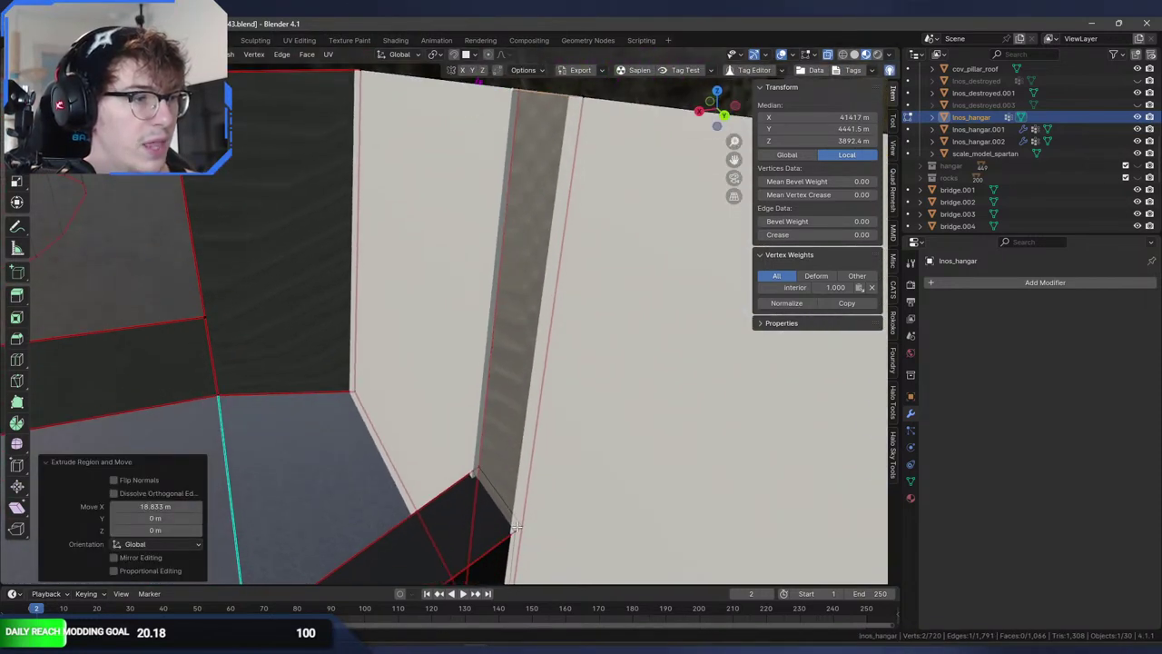
left_click(507, 509)
key("2")
left_click(496, 493)
key("1")
left_click(472, 470)
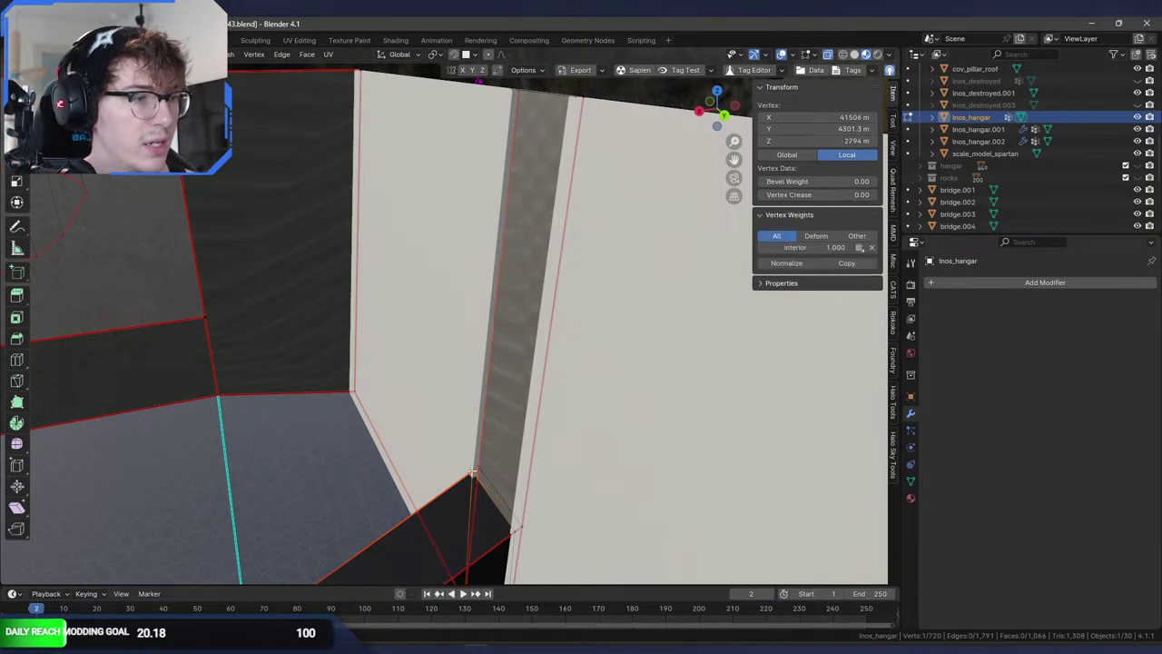
left_click(478, 469, "shift")
middle_click_drag(478, 468, 460, 527, "shift")
left_click(488, 166, "shift")
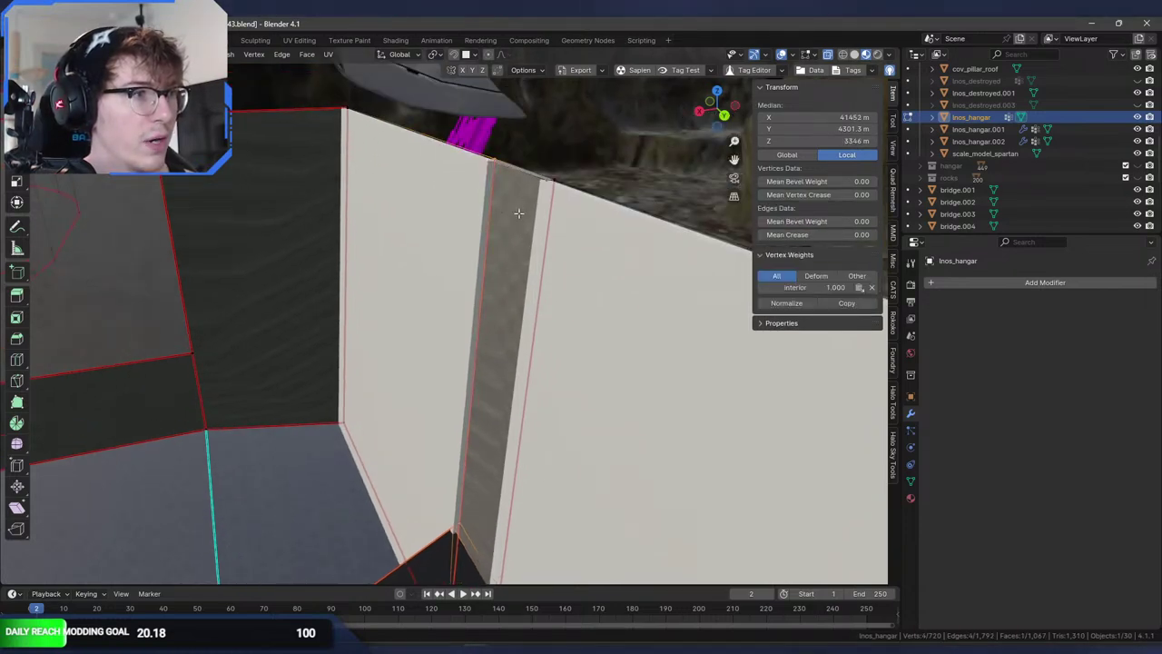
- Fill the pillar's remaining side face and its front face down to the ramp
mouse_move(495, 223)
middle_mouse_down()
mouse_move(474, 220)
mouse_move(508, 218)
middle_mouse_up()
left_click(548, 179)
left_click(541, 178, "shift")
middle_click_drag(556, 344, 639, 225)
left_click(485, 514)
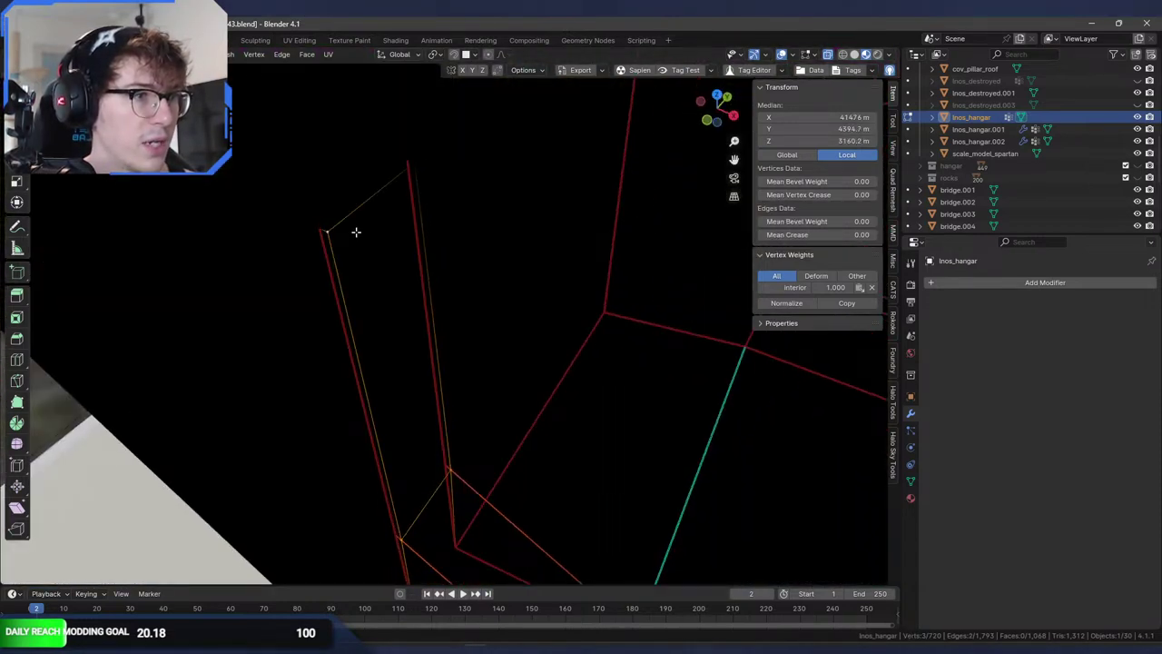
middle_click_drag(438, 210, 520, 221)
key("f")
- Turn on the face orientation overlay, check the new pillar faces, and leave mesh editing
key("q")
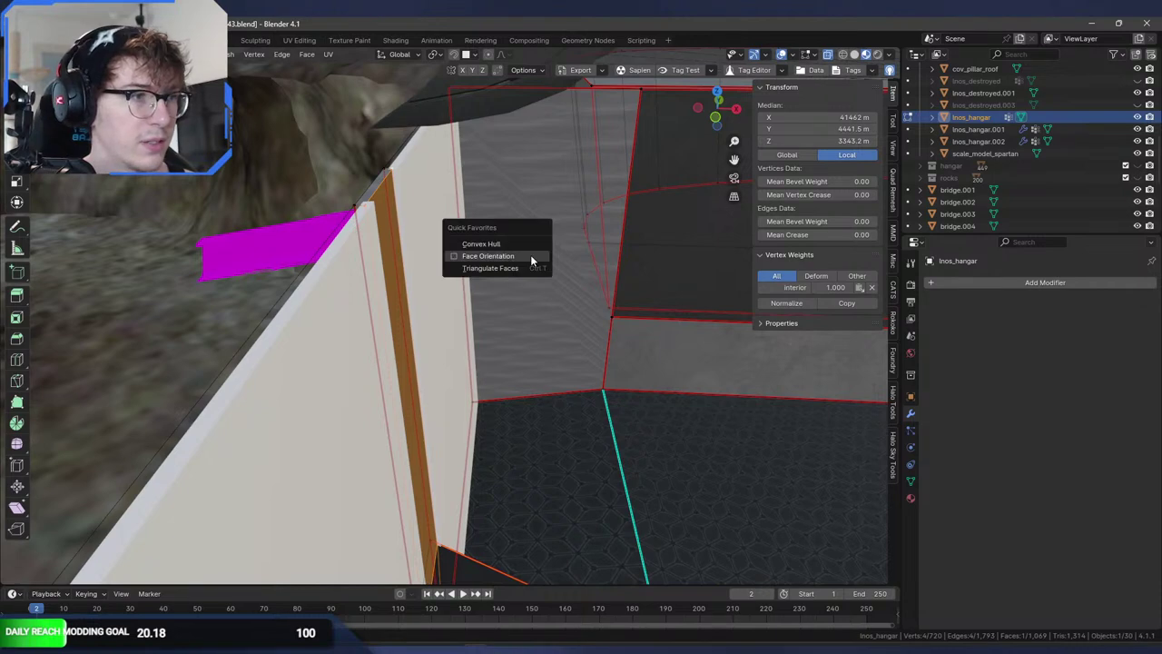
left_click(532, 256)
middle_click_drag(610, 312, 454, 182)
scroll(444, 293, "down", 4)
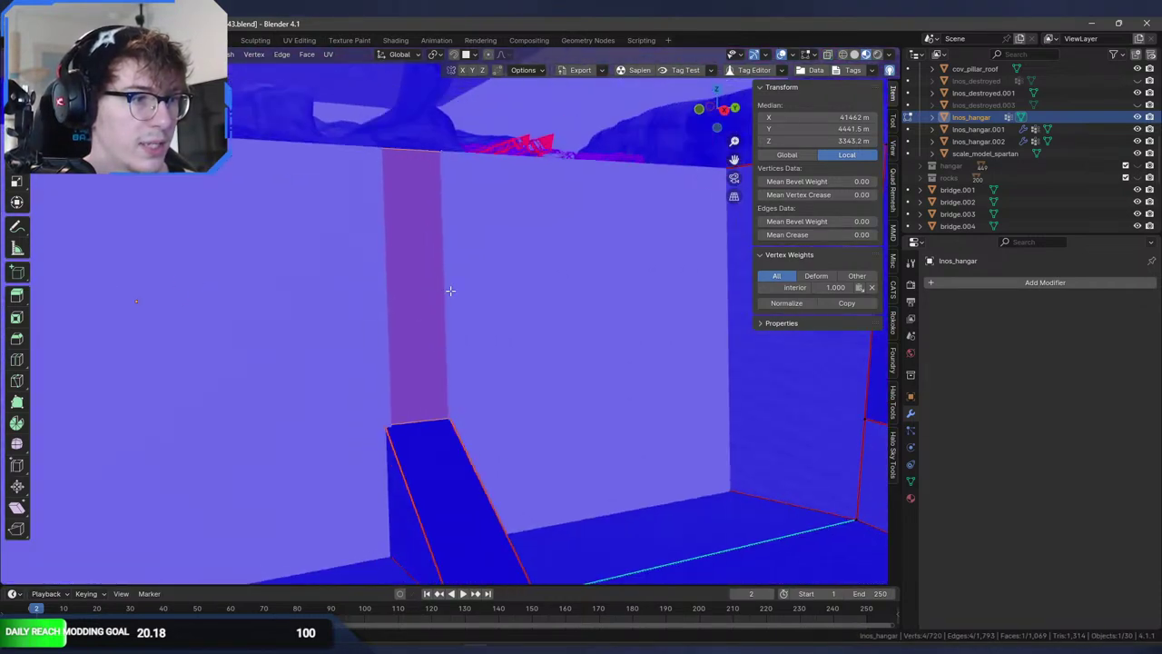
scroll(460, 300, "up", 3)
key("Tab")
- Examine face orientation across the hangar, reopen the mesh for editing, and inspect the ramp and pillar at the opposite end
middle_click_drag(464, 332, 590, 385)
scroll(546, 378, "down", 2)
middle_click_drag(708, 392, 257, 306, "shift")
scroll(78, 322, "up", 3)
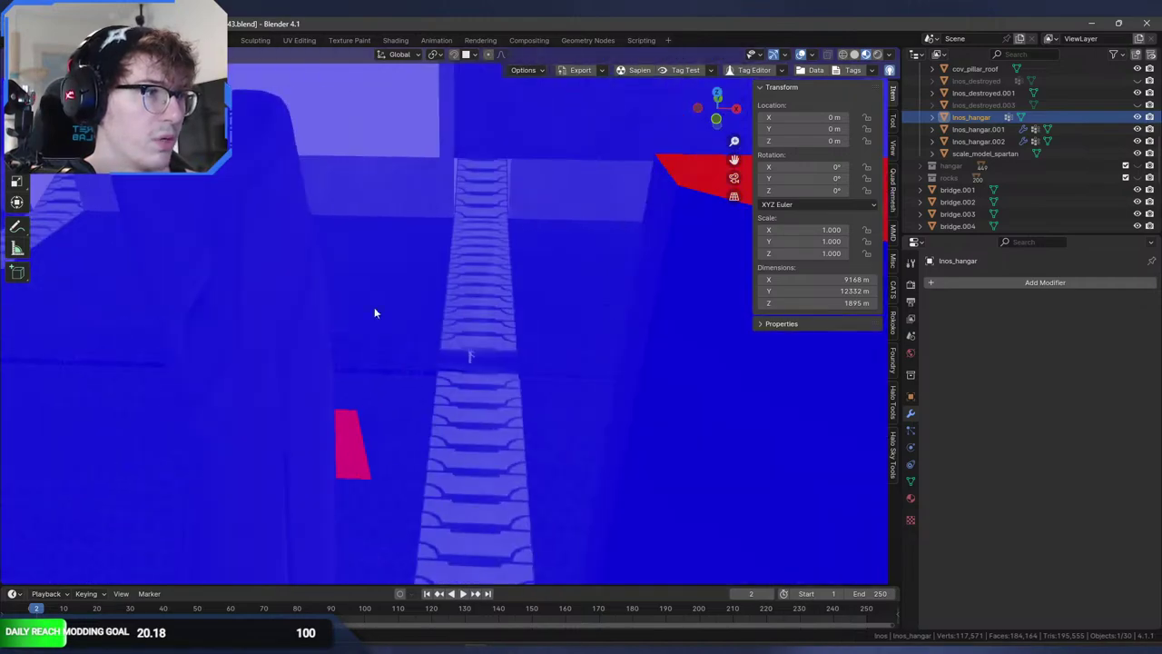
scroll(272, 307, "down", 3)
middle_click_drag(370, 314, 500, 348)
key("Tab")
scroll(455, 330, "down", 5)
middle_click_drag(367, 365, 450, 338, "shift")
scroll(524, 260, "down", 2)
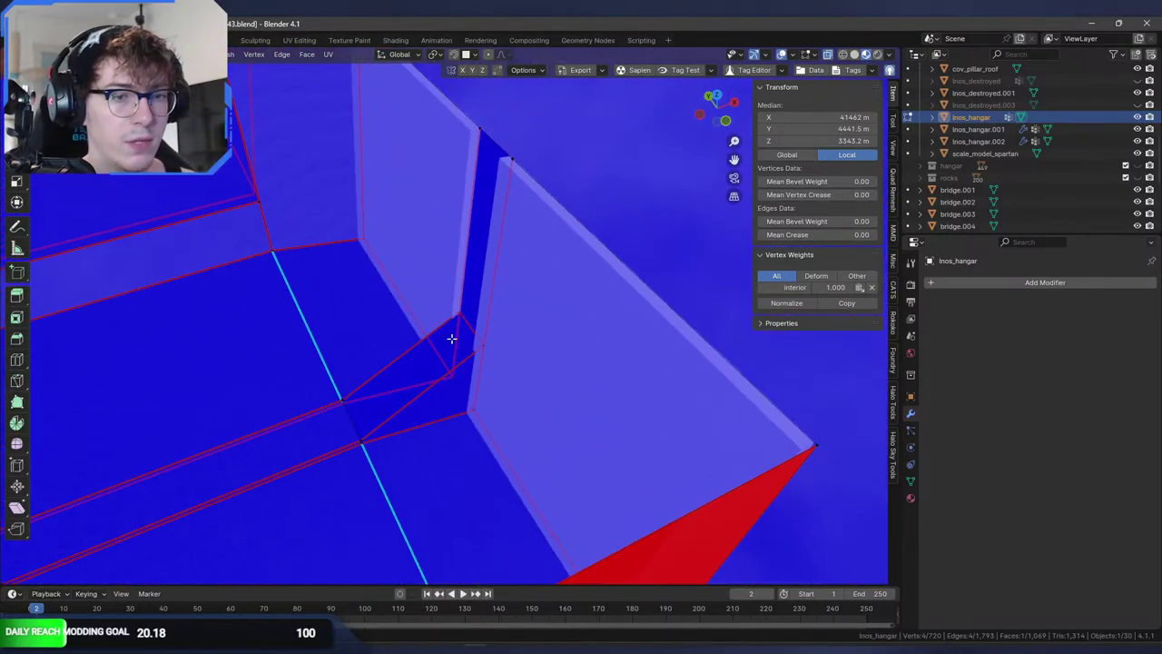
- Turn off the face orientation overlay and knife-cut one side of the opposite ramp from the floor corner to its upper edge
scroll(450, 338, "up", 2)
key("q")
left_click(481, 360)
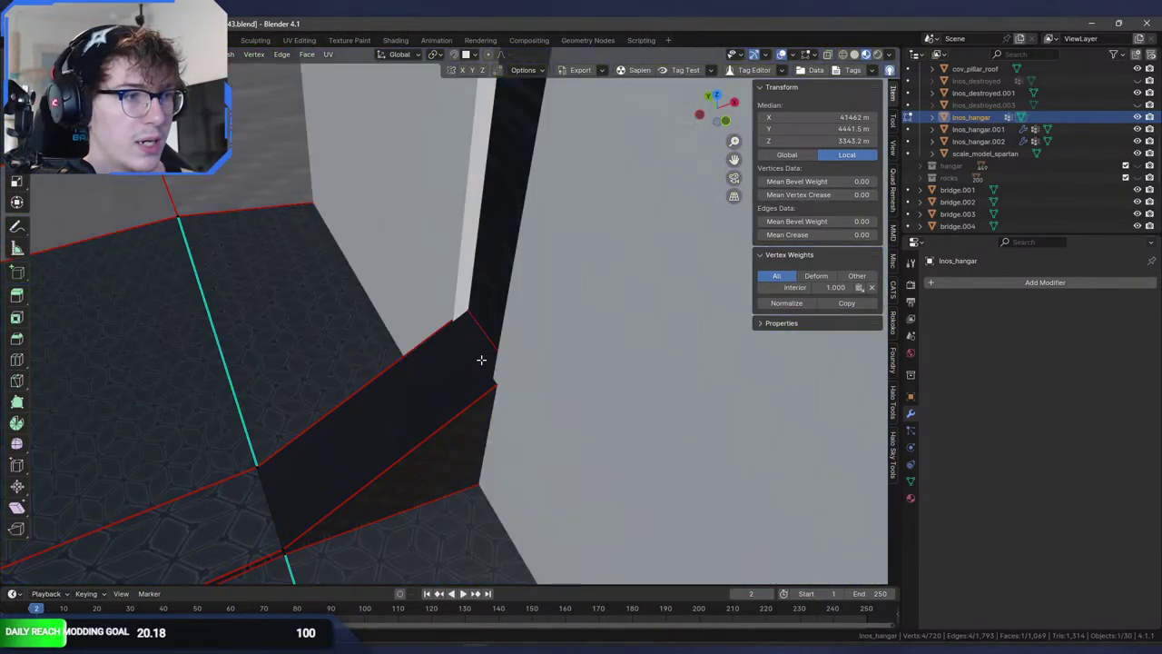
left_click(492, 477)
left_click(512, 373)
key("Return")
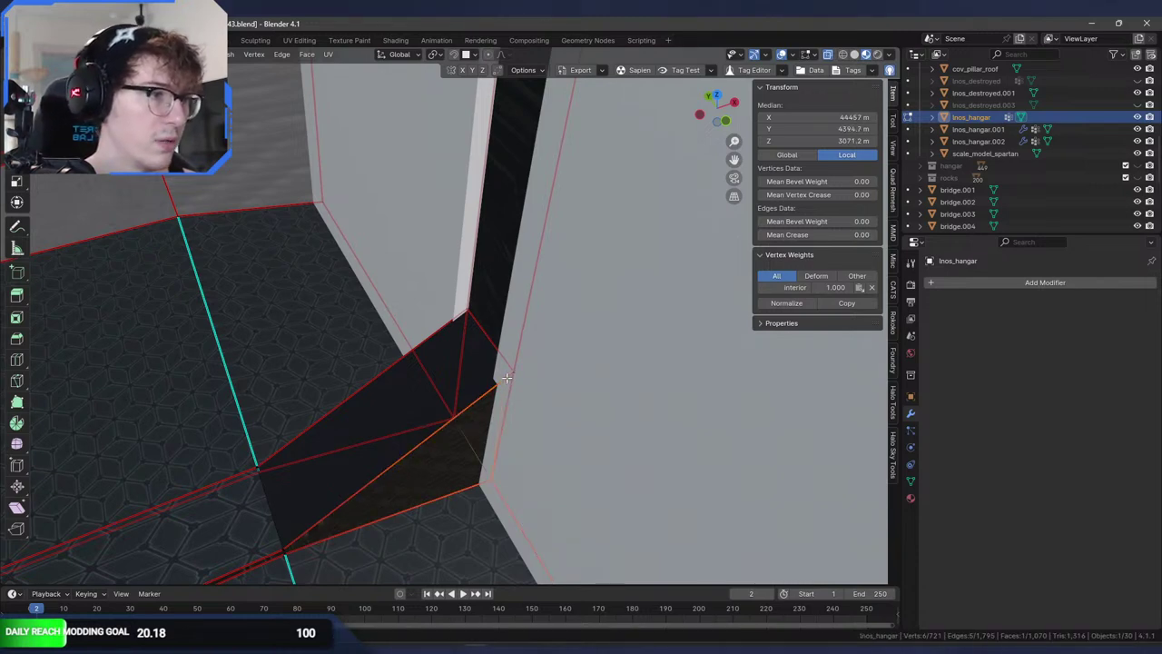
- Knife-cut the other side of the opposite ramp from the floor corner up to its sloped edge
middle_click_drag(513, 372, 496, 371)
left_click(432, 298)
mouse_move(432, 298)
middle_mouse_down()
mouse_move(630, 251)
mouse_move(420, 335)
mouse_move(430, 307)
middle_mouse_up()
scroll(425, 318, "up", 2)
key("k")
left_click(374, 352)
left_click(356, 197)
key("Return")
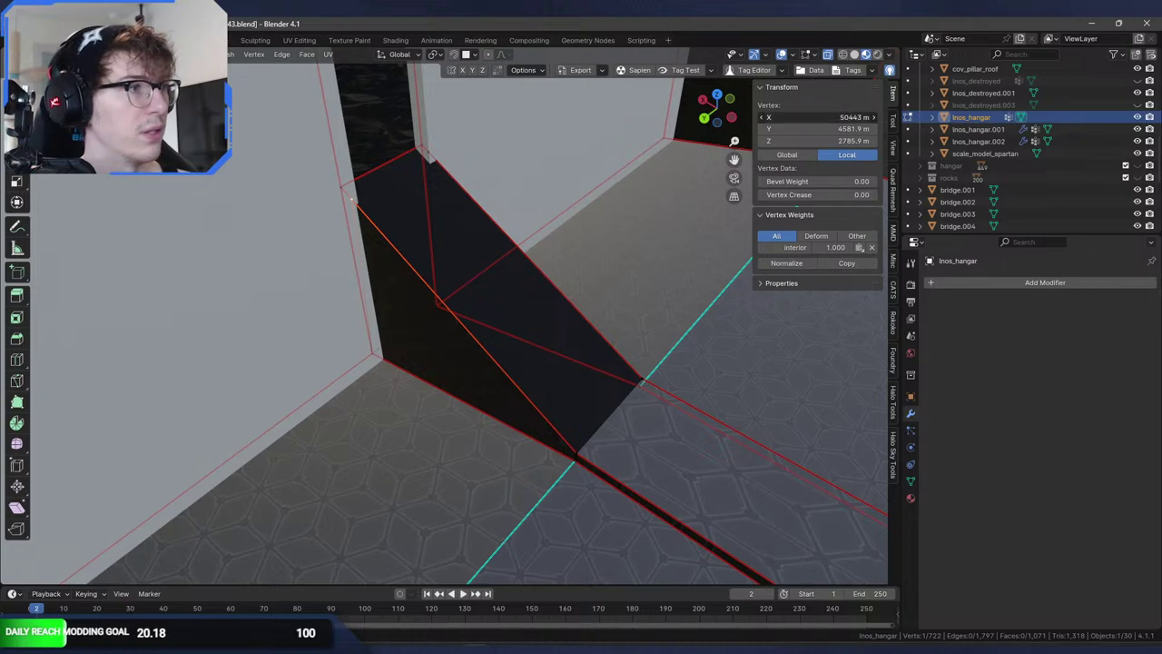
- Align the opposite ramp's upper corner vertices at X 50457 m and Z 2792.9 m
key("Return")
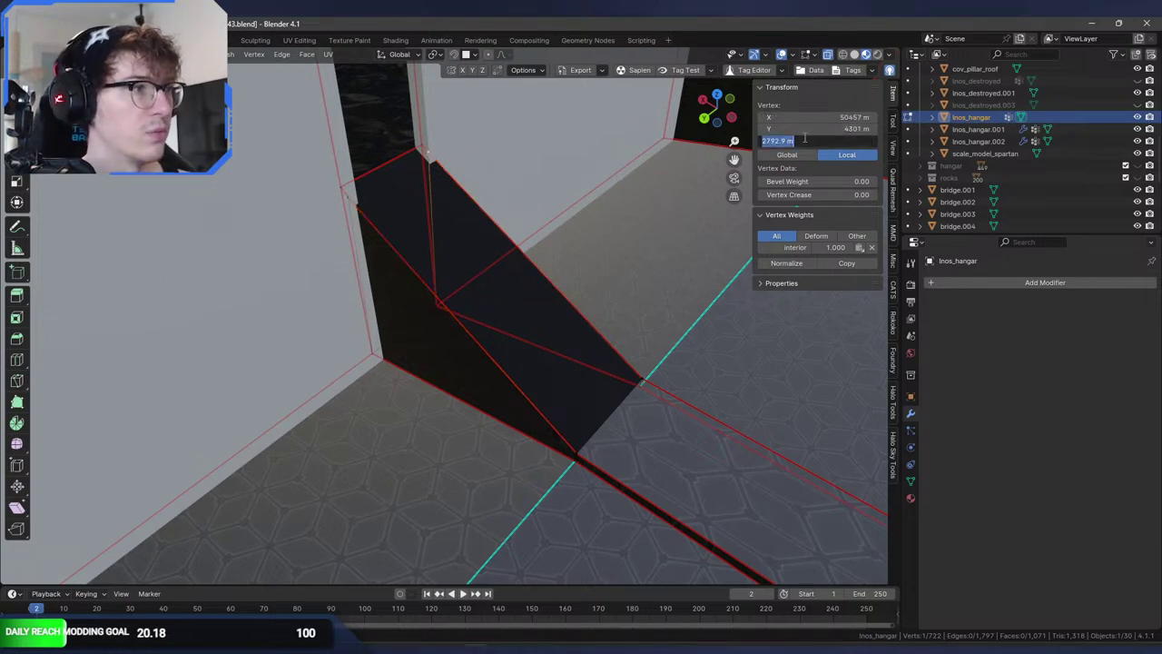
left_click(349, 208)
left_click(831, 141)
key("ctrl+v")
key("Return")
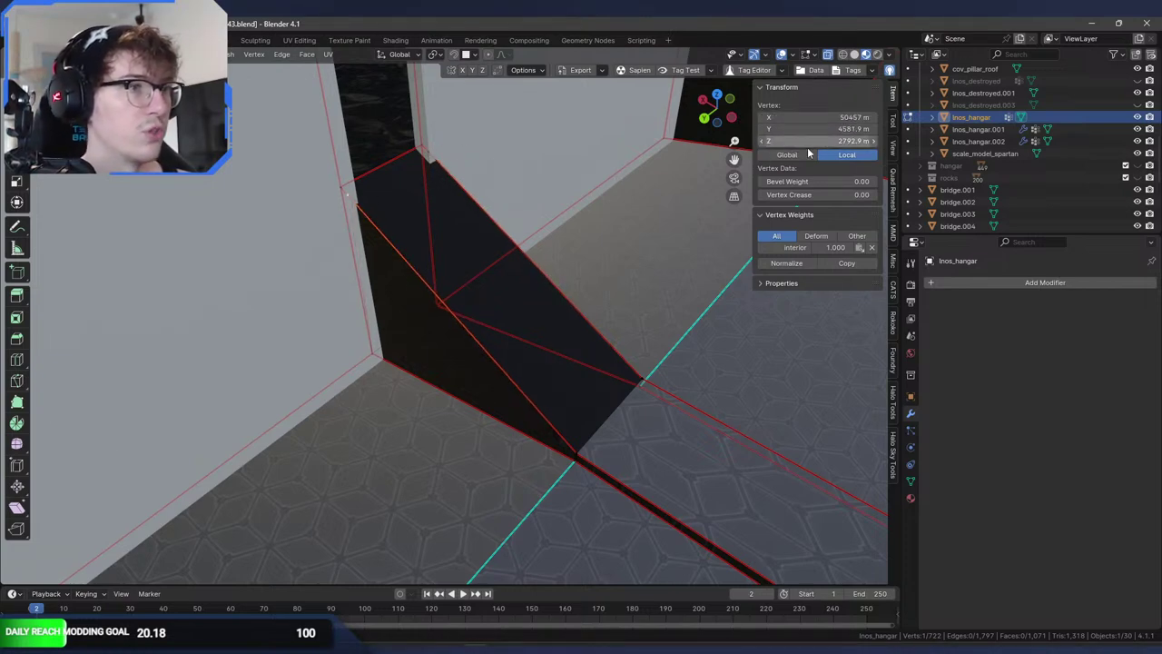
- Knife-cut across the opposite ramp's upper end between its corners and delete the leftover strip of face behind the cut
middle_click_drag(434, 206, 444, 228)
key("alt+a")
key("k")
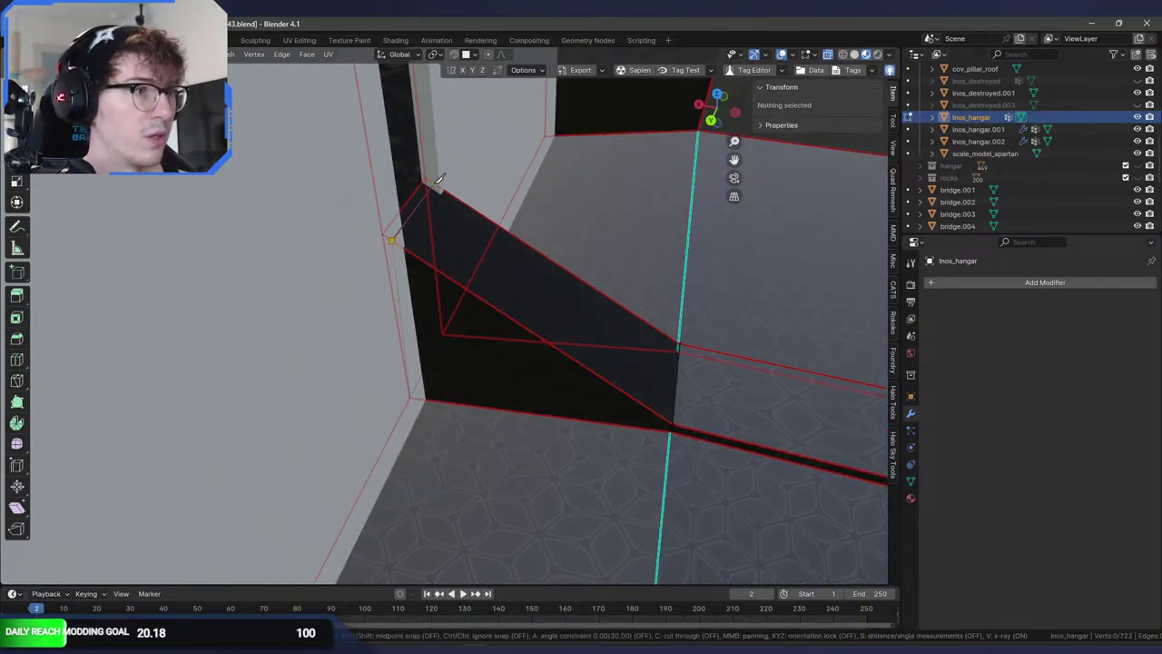
left_click(434, 184)
key("Return")
key("3")
left_click(413, 203)
key("x")
left_click(412, 203)
- Extrude the top edge of the pillar above the opposite ramp by -35.382 m along X
middle_click_drag(412, 202, 452, 325, "shift")
key("2")
left_click(366, 86)
key("g")
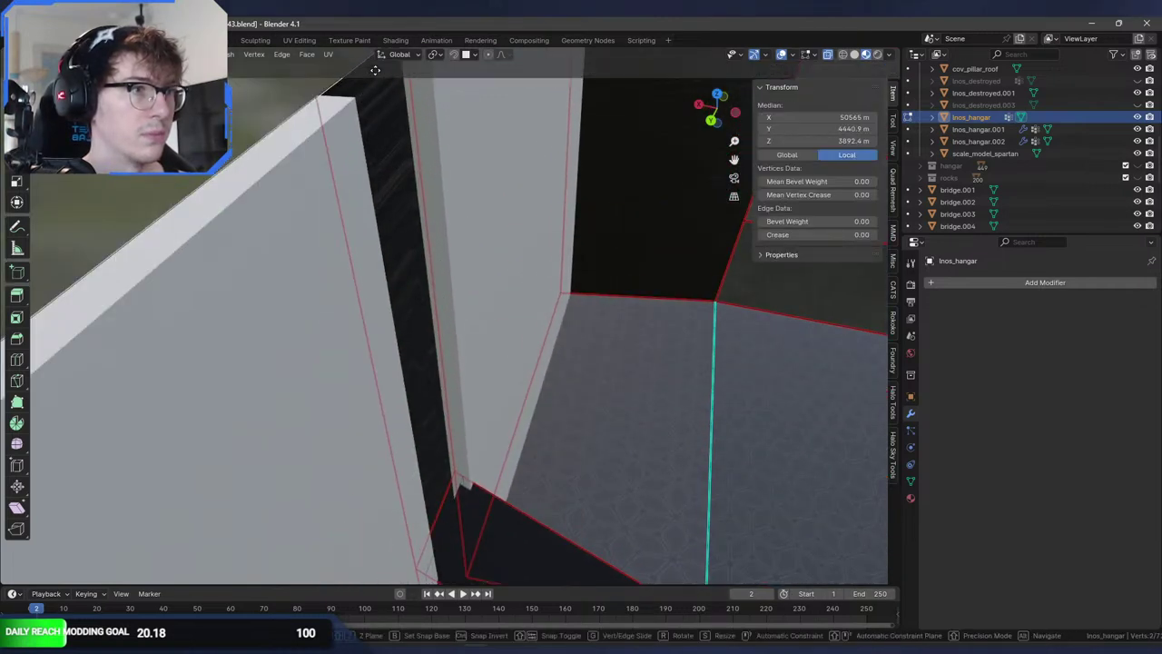
key("x")
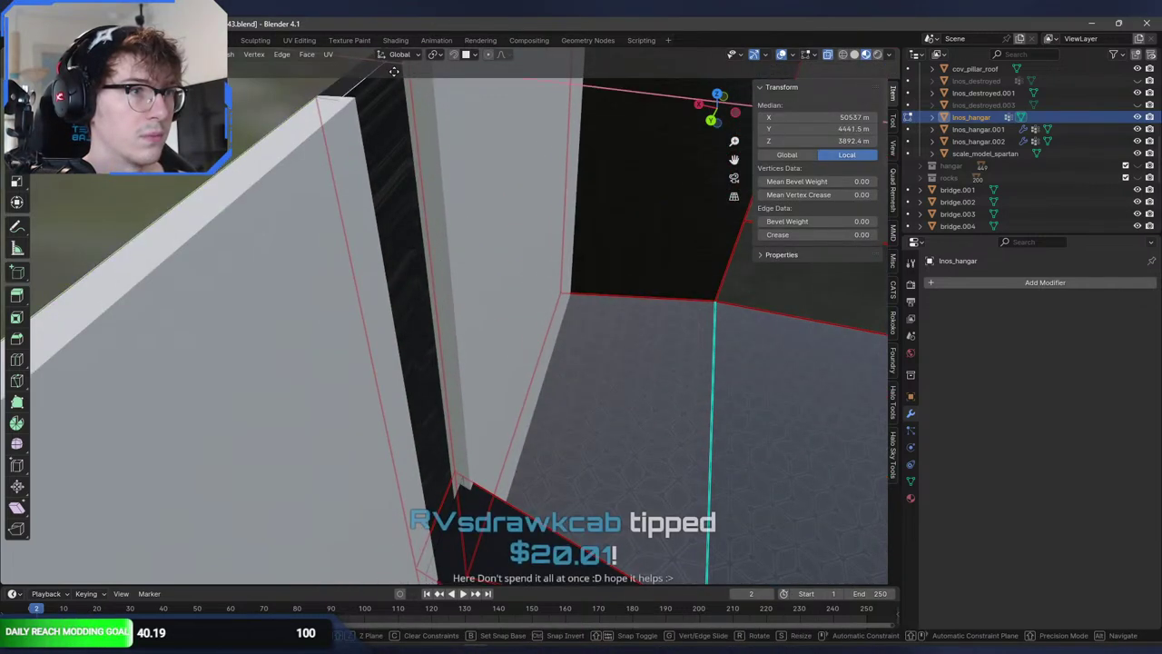
left_click(395, 72)
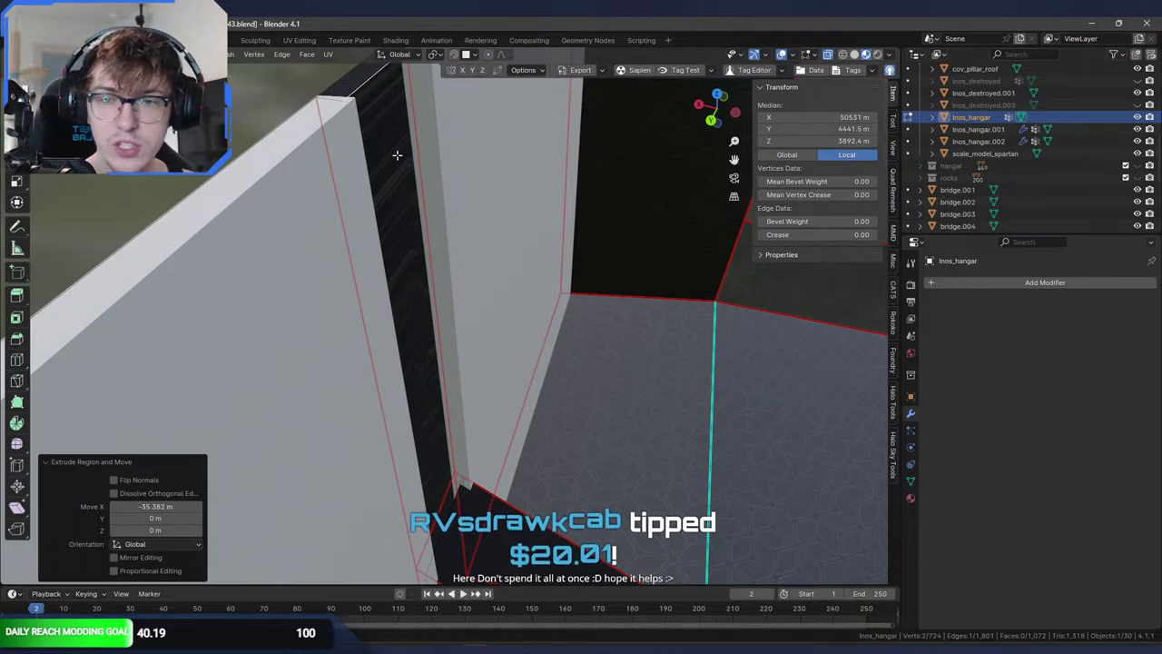
- Fill one side of the pillar with a face between its extruded top edge and the ramp's upper corner
scroll(413, 172, "down", 1)
middle_click_drag(418, 180, 408, 179)
key("1")
left_click(403, 122)
left_click(447, 452, "shift")
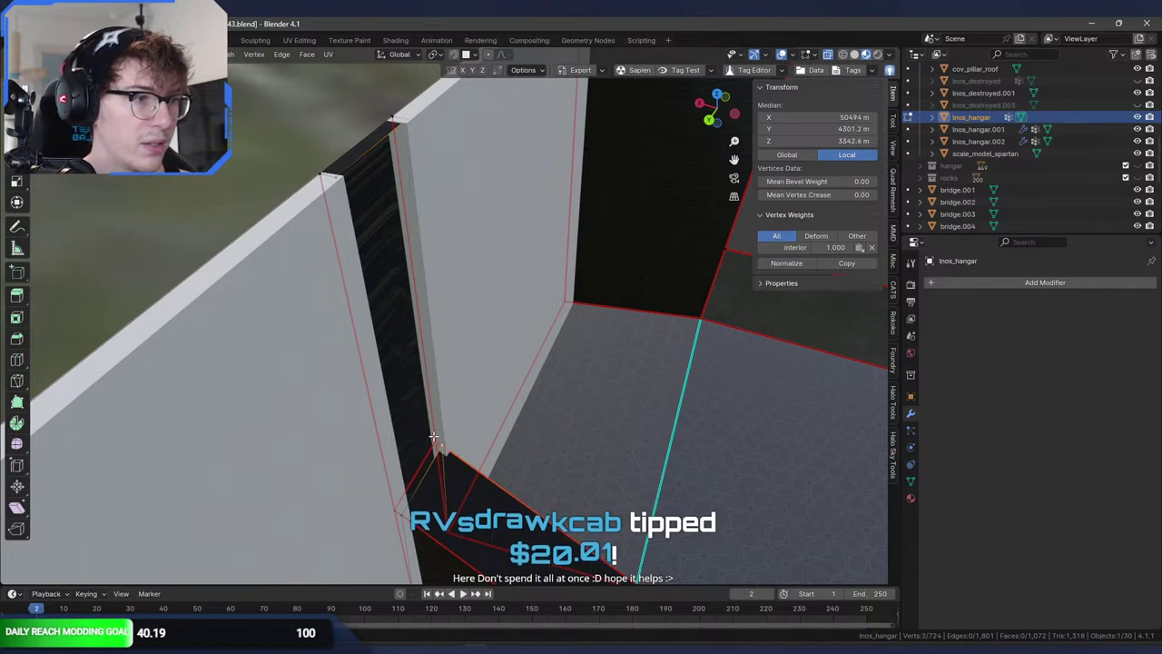
left_click(439, 445, "shift")
left_click(395, 119, "shift")
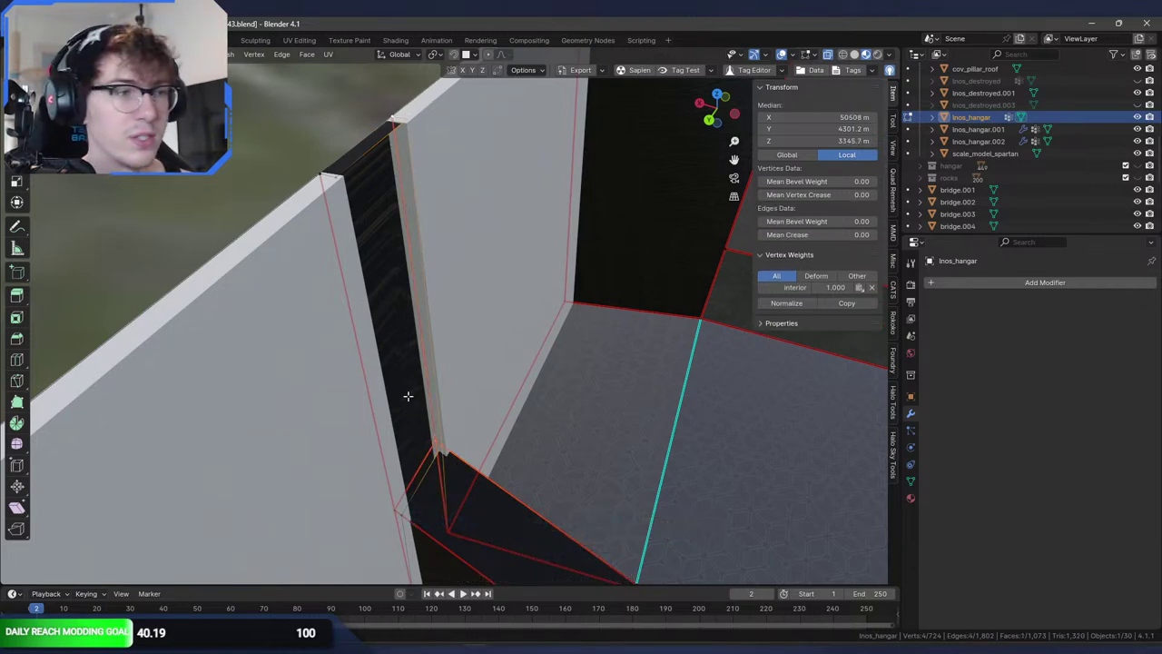
- Fill the pillar's other side with a matching face down to the ramp's other upper corner
left_click(407, 523)
left_click(395, 513, "shift")
left_click(324, 174, "shift")
left_click(337, 177, "shift")
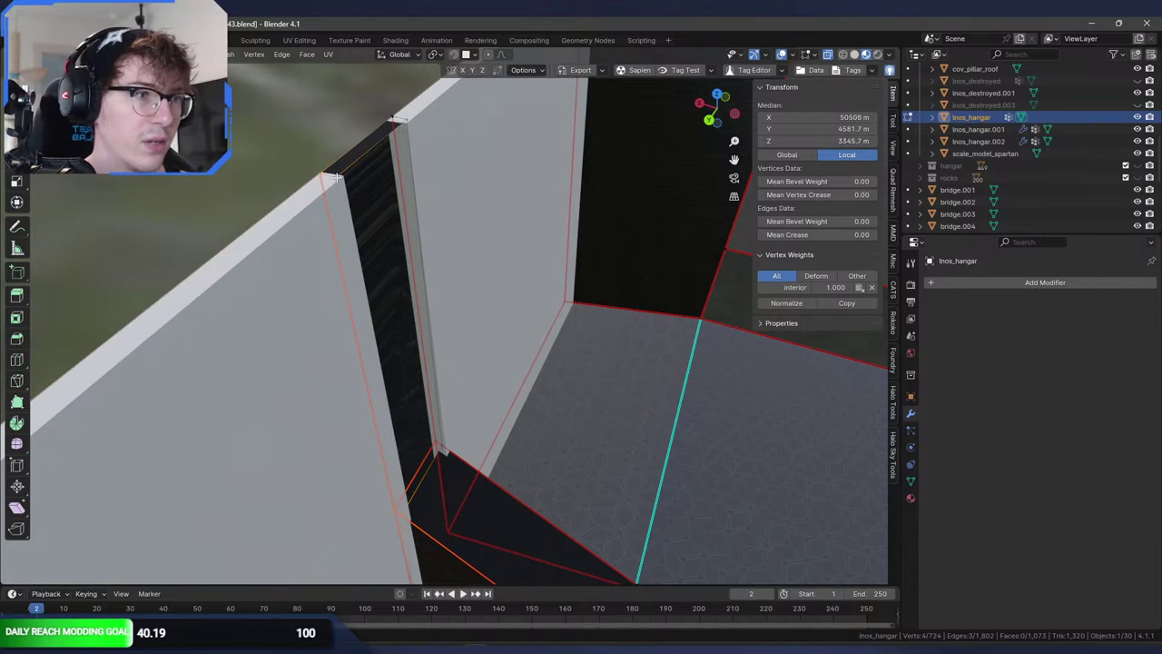
- Move the pillar's extruded top edge along X to narrow the pillar's top
key("2")
left_click(373, 152)
key("g")
key("x")
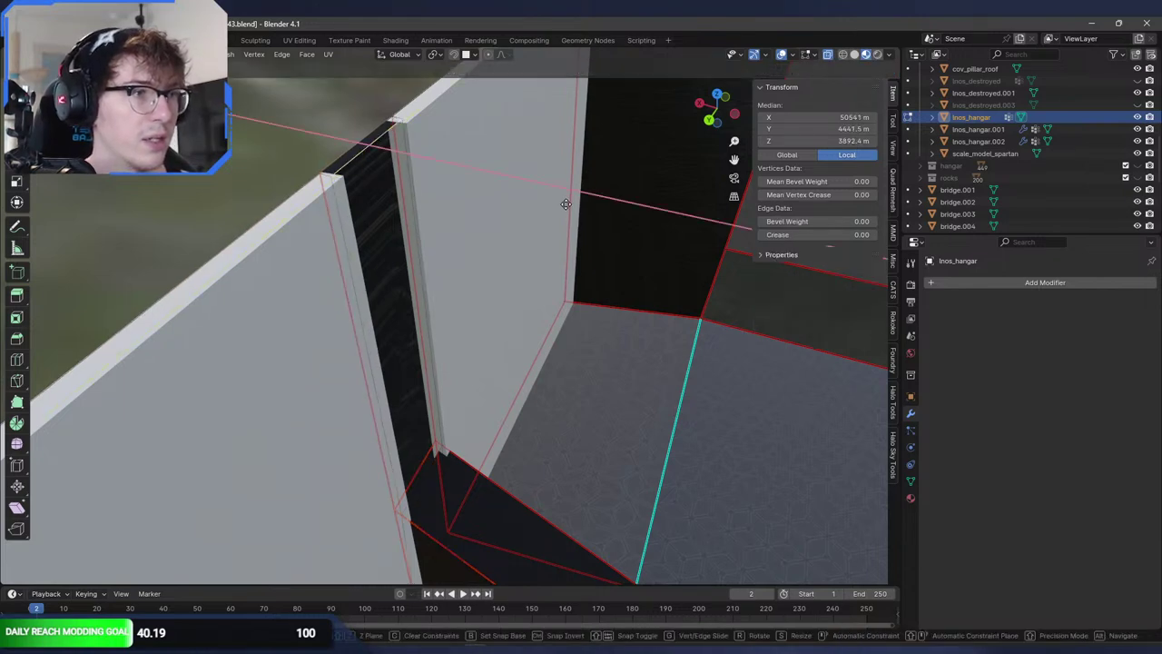
left_click(564, 203)
- Fill the pillar's front with a face between its two top vertices and the ramp's two upper corners
key("1")
left_click(399, 136)
left_click(318, 179, "shift")
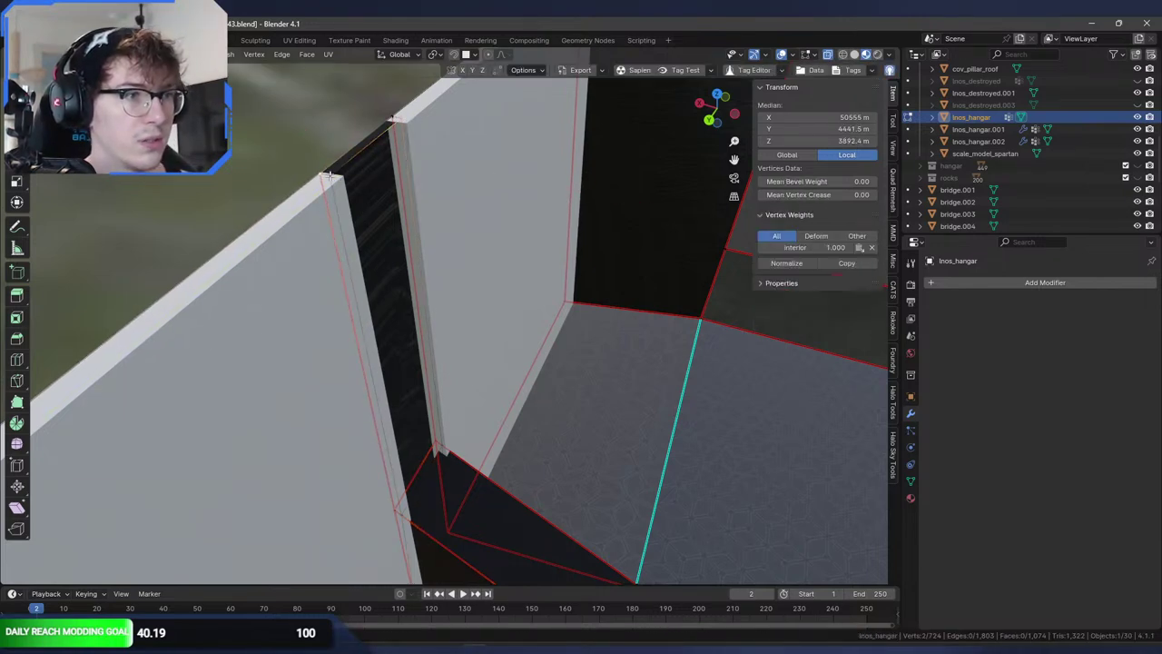
key("ctrl+z")
left_click(330, 175, "shift")
left_click(407, 521, "shift")
left_click(447, 461, "shift")
- Check the pillar's face orientation and flip the normals of its top face
key("q")
left_click(526, 438)
middle_click_drag(581, 402, 518, 384)
key("q")
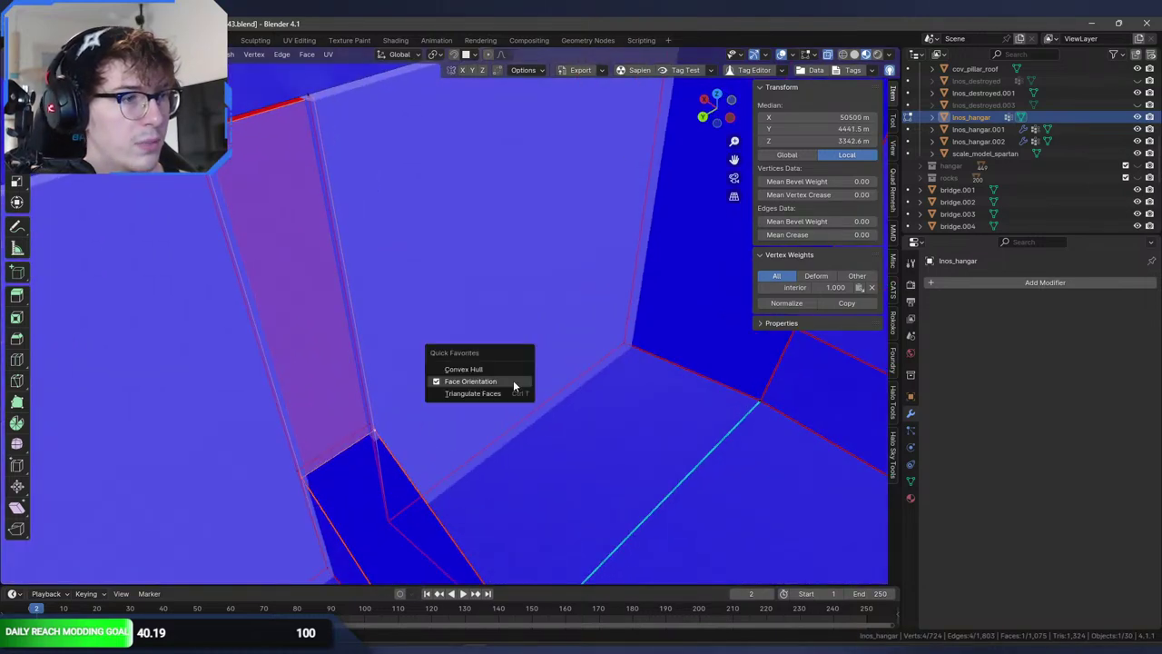
left_click(517, 384)
middle_click_drag(386, 267, 456, 329, "shift")
key("3")
left_click(360, 230)
key("F3")
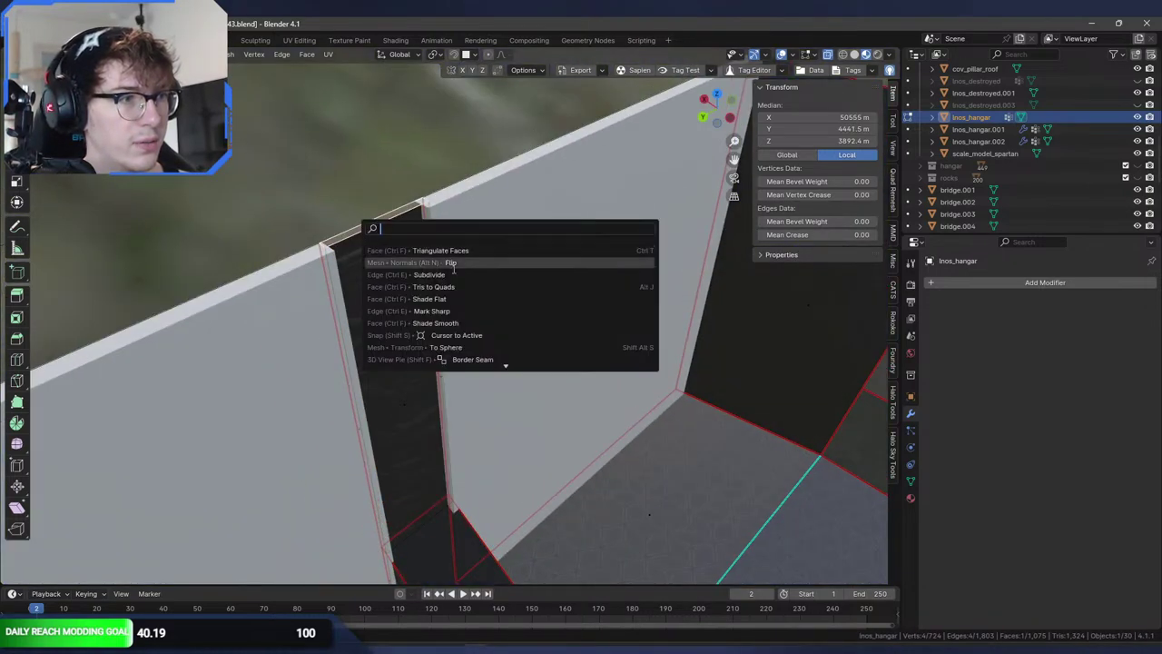
left_click(459, 265)
- Show face orientation and hide the shield doors beside the pillar to expose its side face
key("q")
left_click(459, 275)
mouse_move(459, 275)
middle_mouse_down()
mouse_move(462, 252)
mouse_move(451, 265)
mouse_move(495, 250)
mouse_move(582, 258)
middle_mouse_up()
scroll(718, 373, "down", 1)
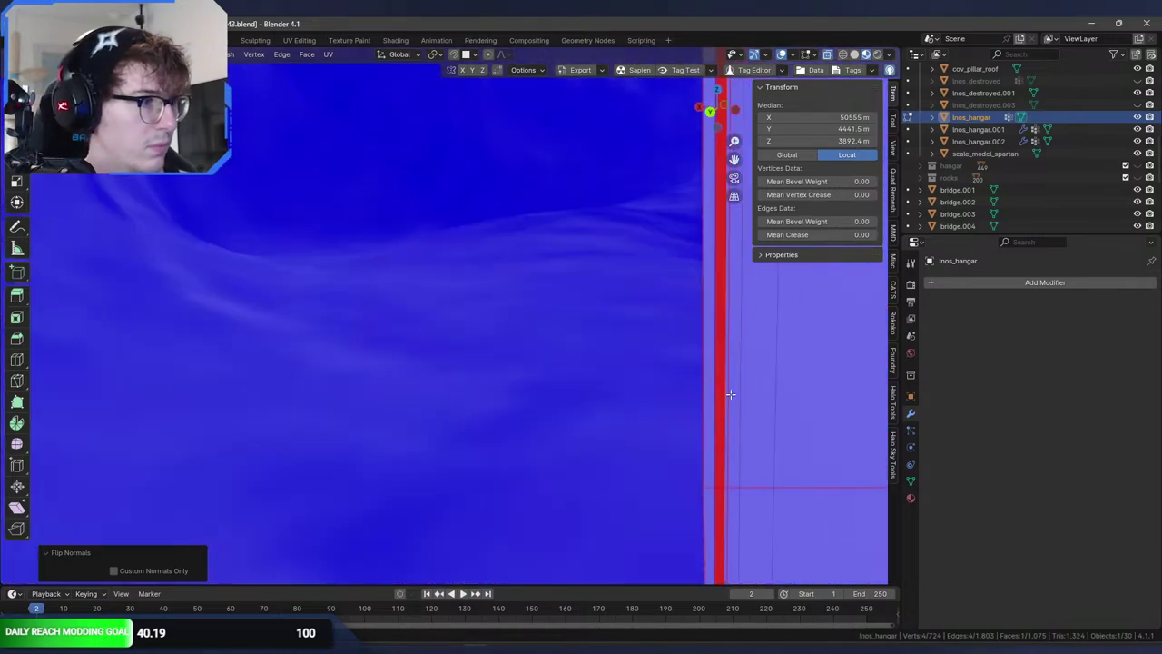
left_click(721, 392)
middle_click_drag(722, 392, 618, 371)
scroll(617, 370, "down", 3)
scroll(526, 306, "down", 2)
key("Tab")
left_click(514, 269)
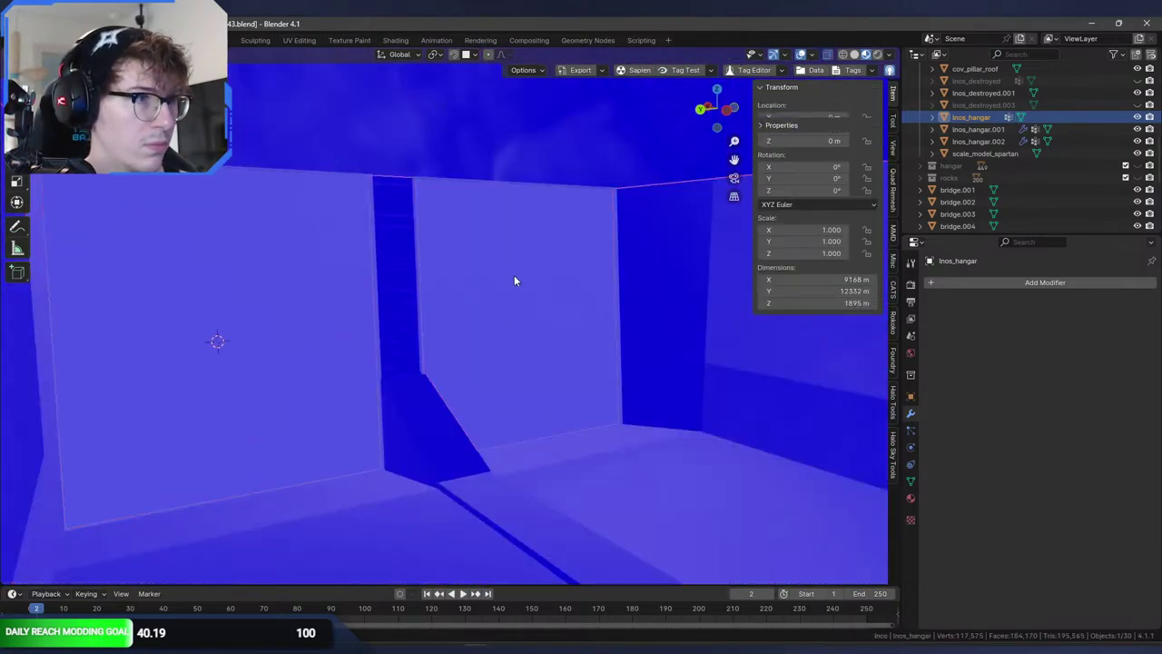
key("h")
left_click(382, 271)
- Flip the normals of the pillar's reversed side face and leave mesh editing
key("Tab")
scroll(400, 282, "up", 5)
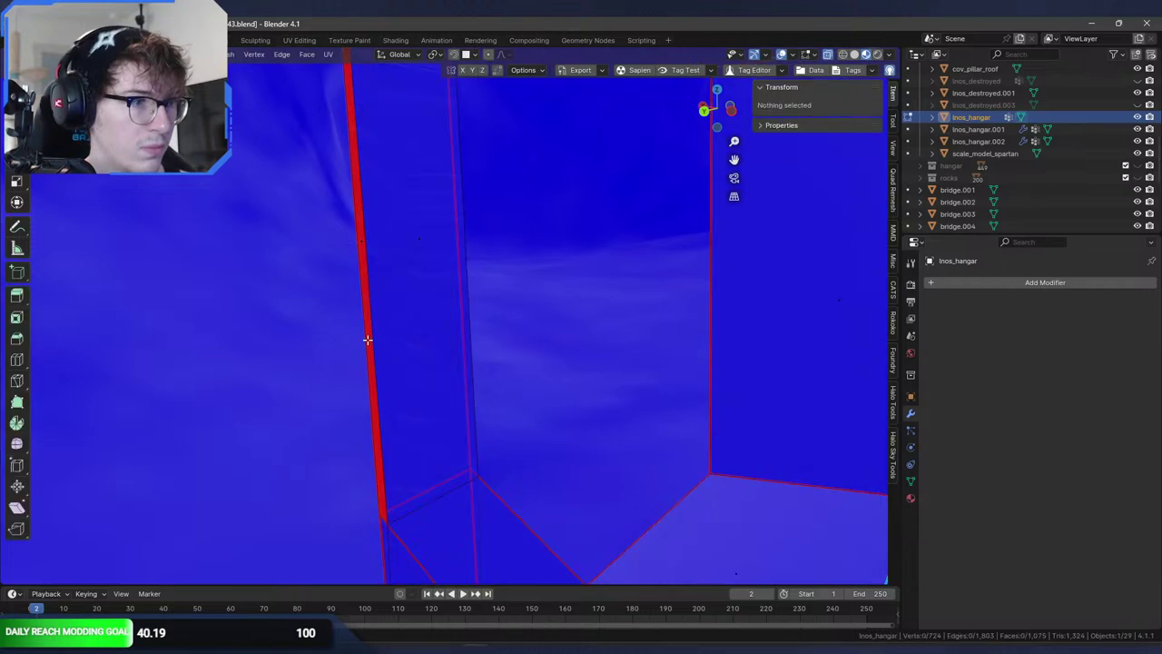
left_click(361, 230)
middle_click_drag(361, 229, 645, 323)
key("F3")
left_click(510, 282)
scroll(445, 317, "down", 6)
middle_click_drag(445, 317, 533, 285)
key("Tab")
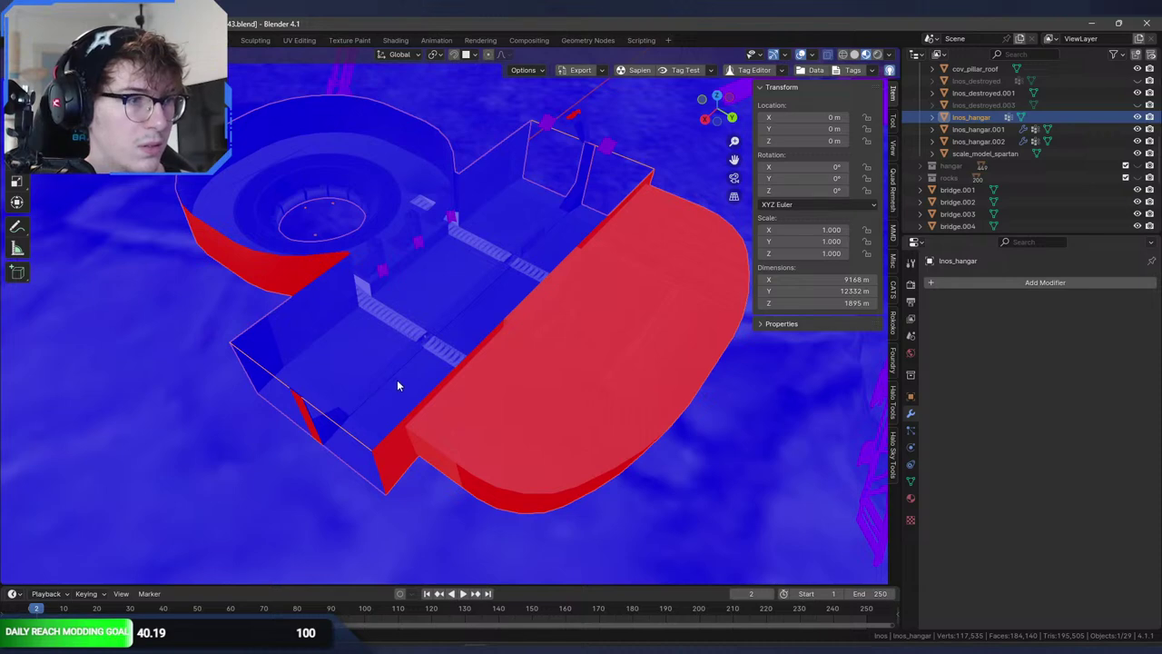
- Reveal all hidden objects, clear the selection and save the file
key("alt+h")
middle_click_drag(396, 364, 471, 339)
scroll(473, 337, "down", 12)
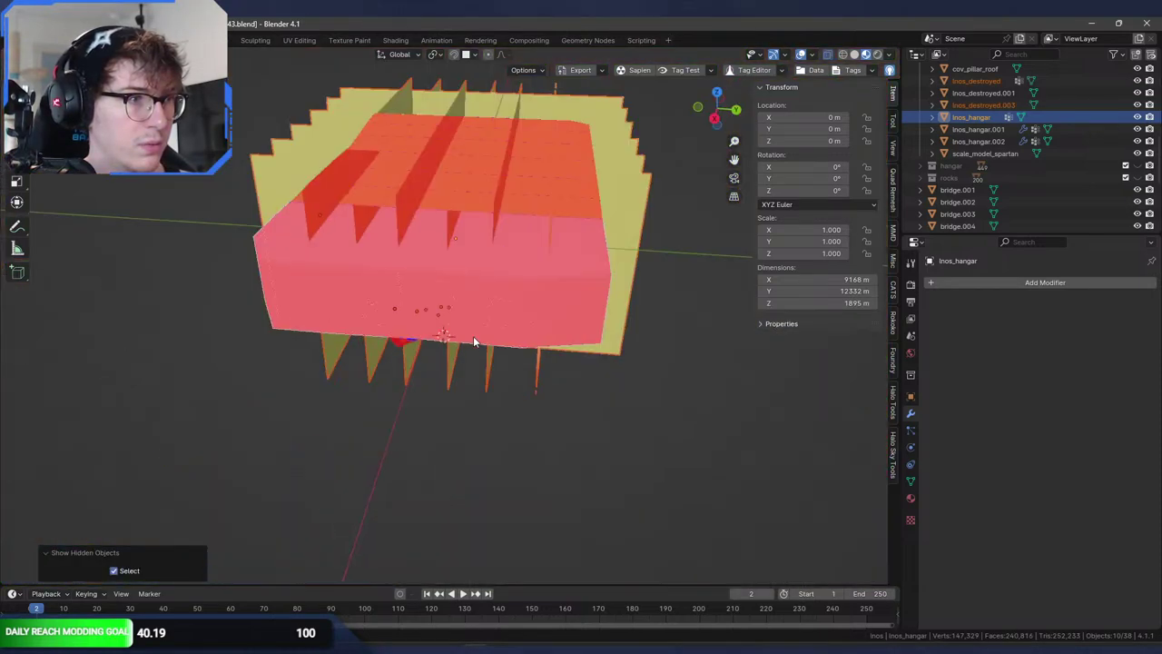
key("alt+a")
key("ctrl+s")
- Hide the outermost objects enclosing the hangar
left_click(577, 217)
key("h")
middle_click_drag(576, 217, 393, 217)
left_click(498, 251)
key("Tab")
scroll(498, 252, "up", 6)
key("Tab")
key("h")
- Hide the remaining objects covering the hangar interior and select the Inos_hangar mesh
scroll(488, 271, "up", 6)
left_click(511, 271)
middle_click_drag(489, 271, 452, 264)
key("h")
scroll(451, 264, "up", 5)
left_click(550, 363)
middle_click_drag(550, 364, 527, 333)
scroll(487, 327, "up", 8)
key("h")
left_click(451, 269)
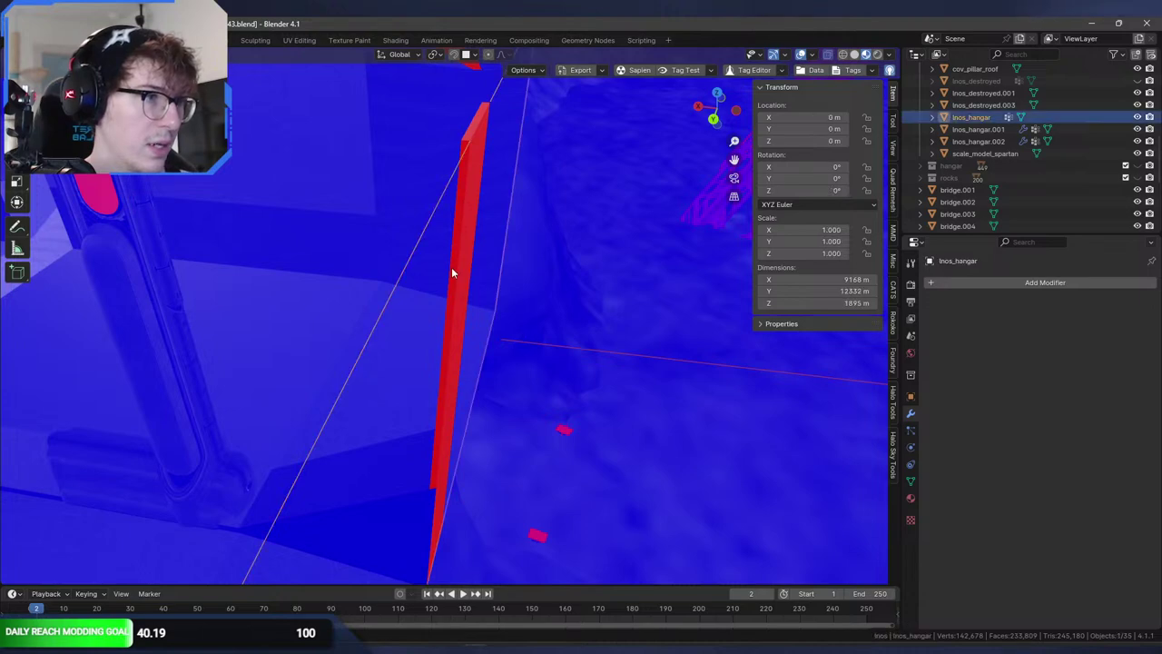
- Select the reversed pillar and ramp faces of the hangar mesh and flip their normals
key("Tab")
left_click(443, 354, "shift")
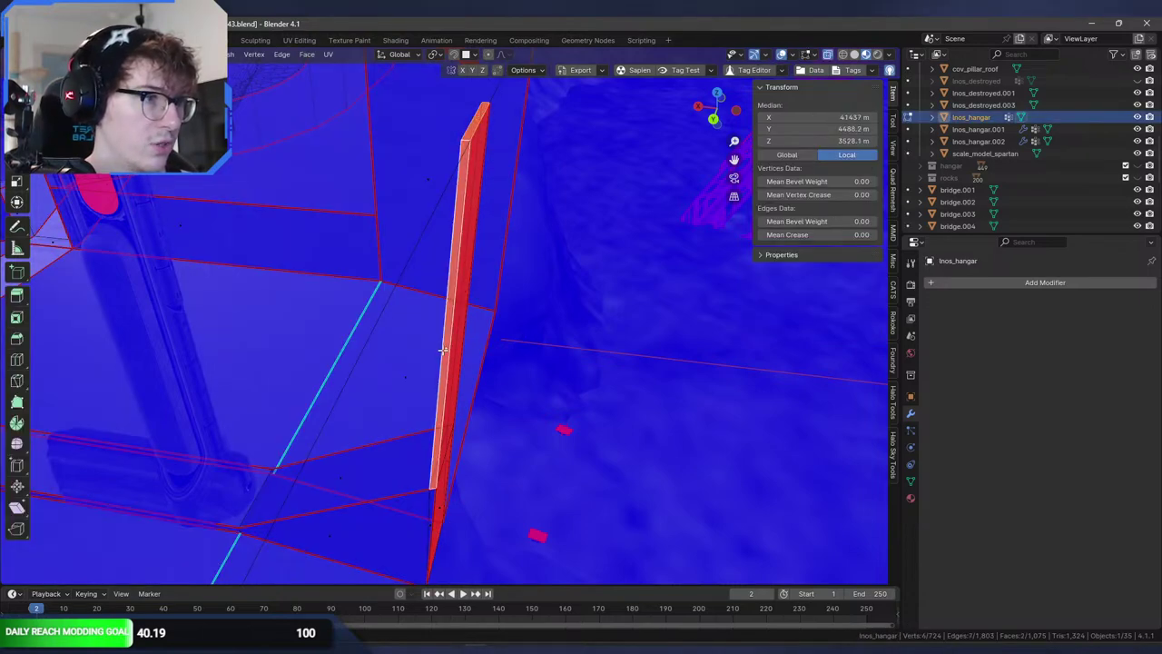
middle_click_drag(443, 354, 424, 324)
left_click(249, 259, "shift")
middle_click_drag(281, 260, 253, 262)
left_click(163, 343, "shift")
mouse_move(163, 343)
middle_mouse_down()
mouse_move(264, 301)
mouse_move(373, 323)
mouse_move(529, 320)
mouse_move(509, 345)
mouse_move(534, 364)
mouse_move(500, 371)
mouse_move(666, 400)
mouse_move(319, 295)
mouse_move(486, 235)
mouse_move(357, 262)
mouse_move(482, 275)
middle_mouse_up()
left_click(508, 397, "shift")
key("alt+n")
left_click(575, 376)
- Flip the normals of the pillar face and the face directly below it at the opposite end
key("alt+a")
left_click(524, 345)
left_click(516, 401, "shift")
key("F3")
left_click(583, 420)
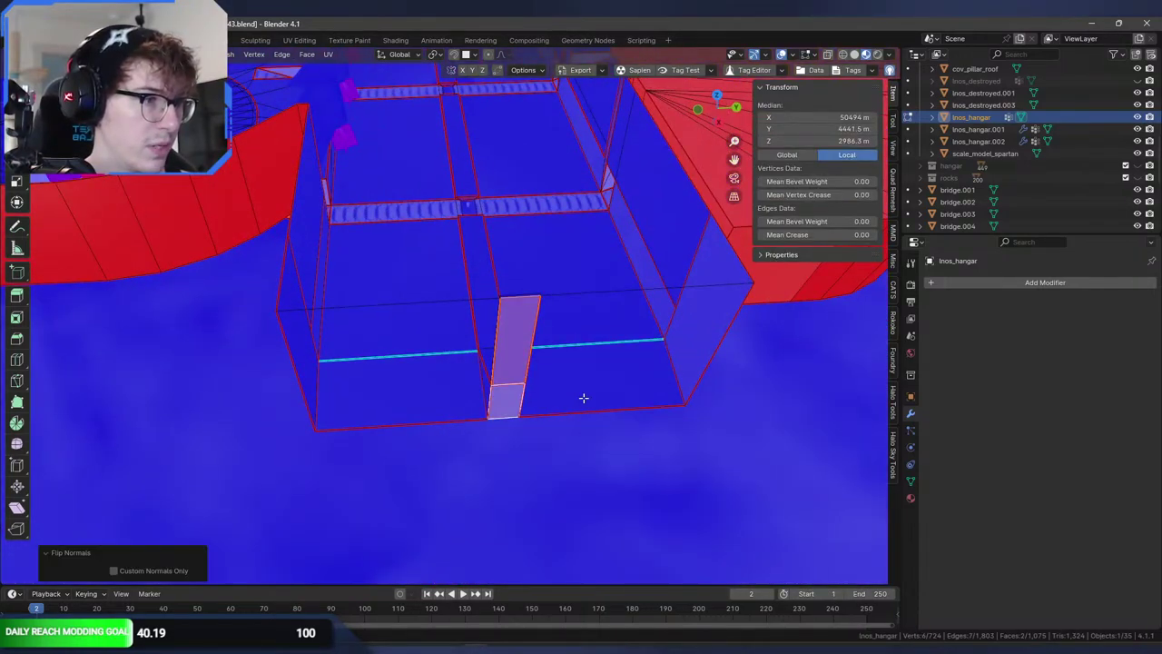
- Delete the loose edges across the tops of the hangar's end openings and save the file
key("alt+a")
scroll(532, 372, "up", 3)
middle_click_drag(532, 371, 436, 359)
left_click(435, 359)
scroll(436, 360, "up", 2)
key("2")
left_click(529, 373)
middle_click_drag(530, 373, 574, 252)
left_click(430, 174, "shift")
middle_click_drag(431, 174, 313, 298)
left_click(313, 298, "shift")
key("x")
left_click(364, 195)
key("x")
left_click(352, 186)
middle_click_drag(345, 192, 495, 229)
scroll(493, 229, "down", 3)
key("ctrl+s")
- Fill a ceiling face between the end pillar's top corner and the top corners of the adjacent side wall
middle_click_drag(550, 260, 443, 238)
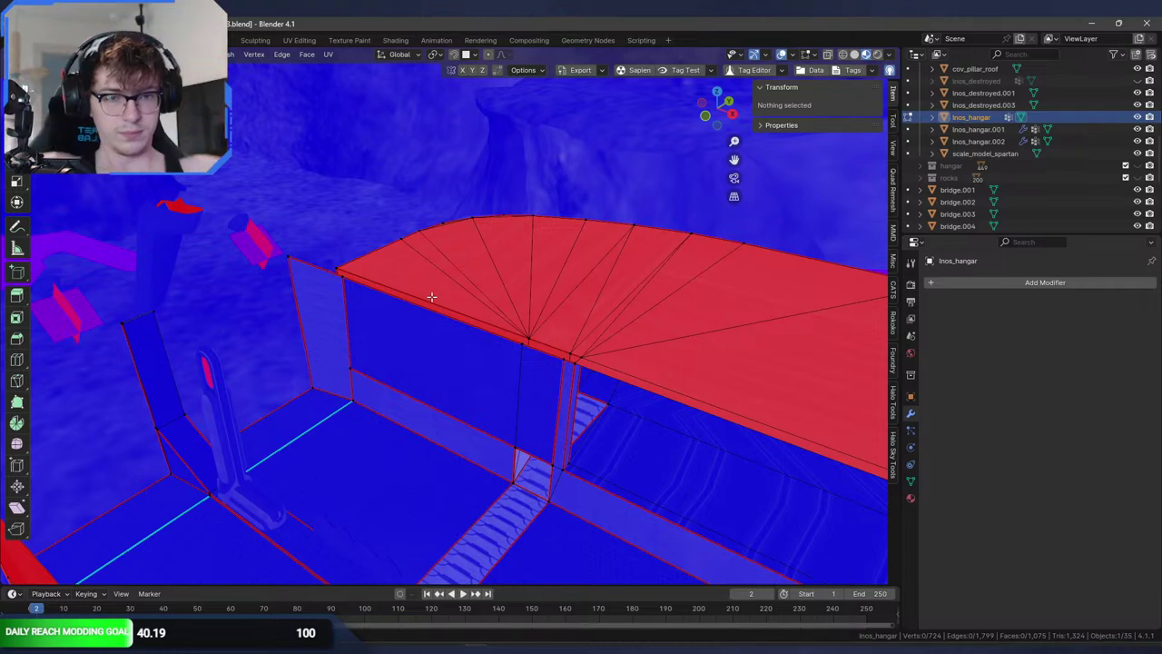
middle_click_drag(433, 255, 394, 289)
scroll(462, 233, "up", 2)
left_click(371, 202)
left_click(352, 373, "shift")
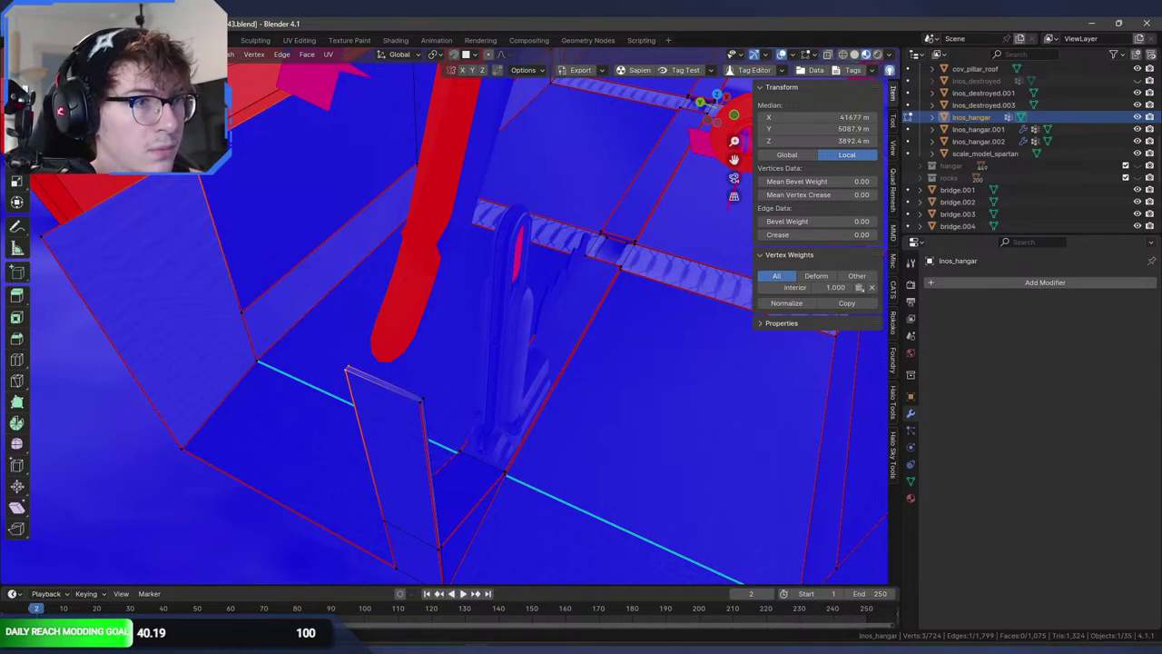
left_click(41, 239, "shift")
key("f")
middle_click_drag(141, 212, 155, 217)
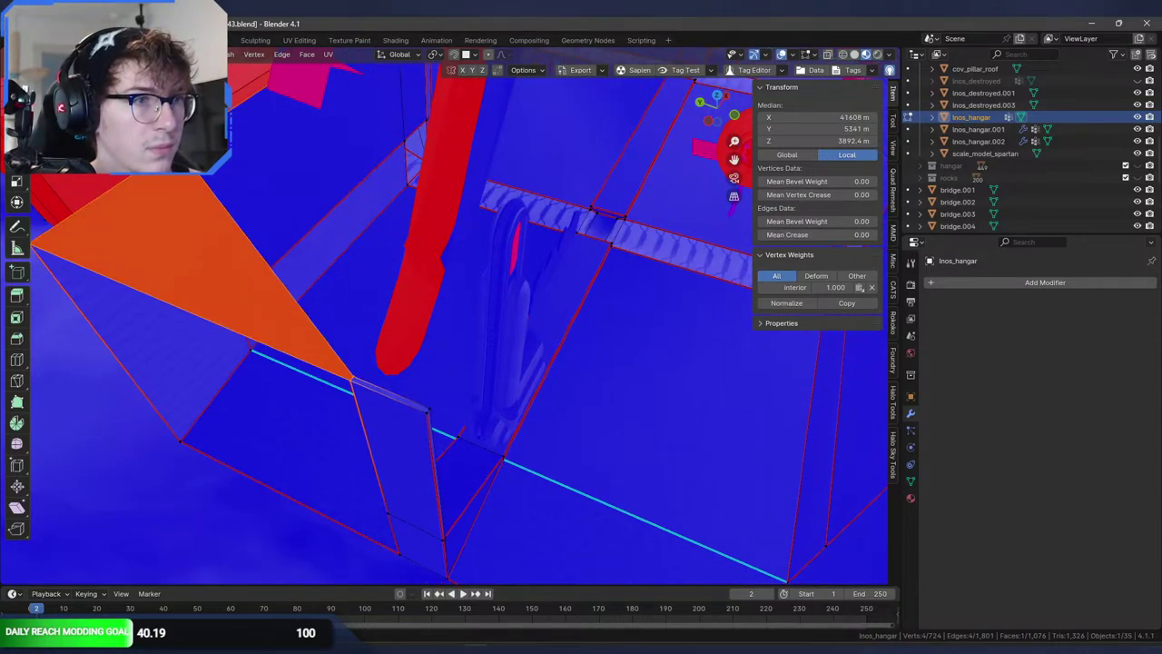
- Fill a matching ceiling face on the other side of the end pillar, out to the opposite side wall
left_click(129, 167)
middle_click_drag(129, 167, 159, 169)
middle_click_drag(172, 227, 568, 309)
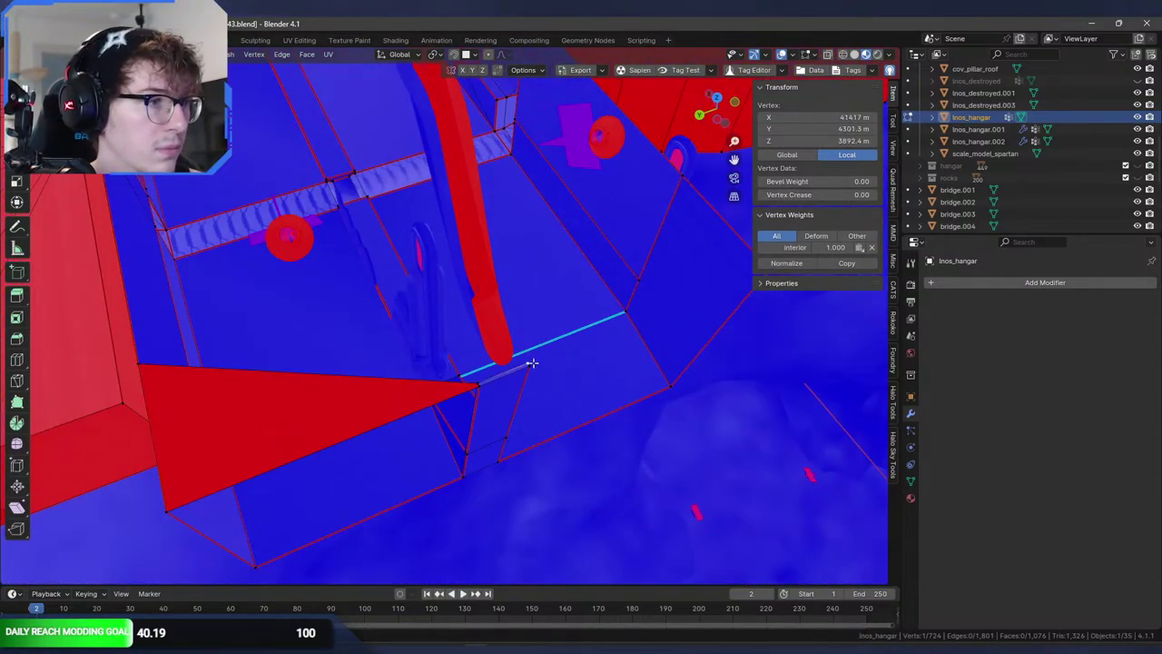
left_click(625, 332, "shift")
middle_click_drag(626, 333, 579, 334)
left_click(624, 292, "shift")
left_click(556, 192, "shift")
key("f")
- Flip the normals of the end pillar's narrow top face
middle_click_drag(366, 276, 511, 319)
key("F3")
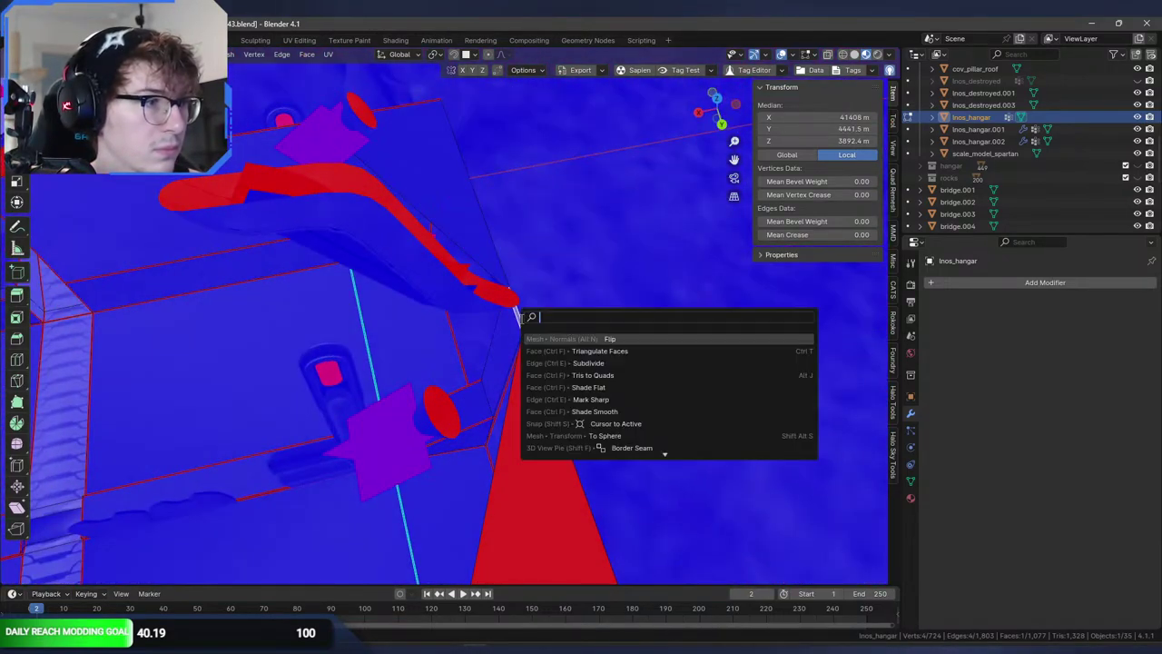
left_click(583, 339)
- Connect the top vertices of the two side walls with an edge spanning the hangar ceiling
middle_click_drag(581, 336, 324, 154)
left_click(263, 141)
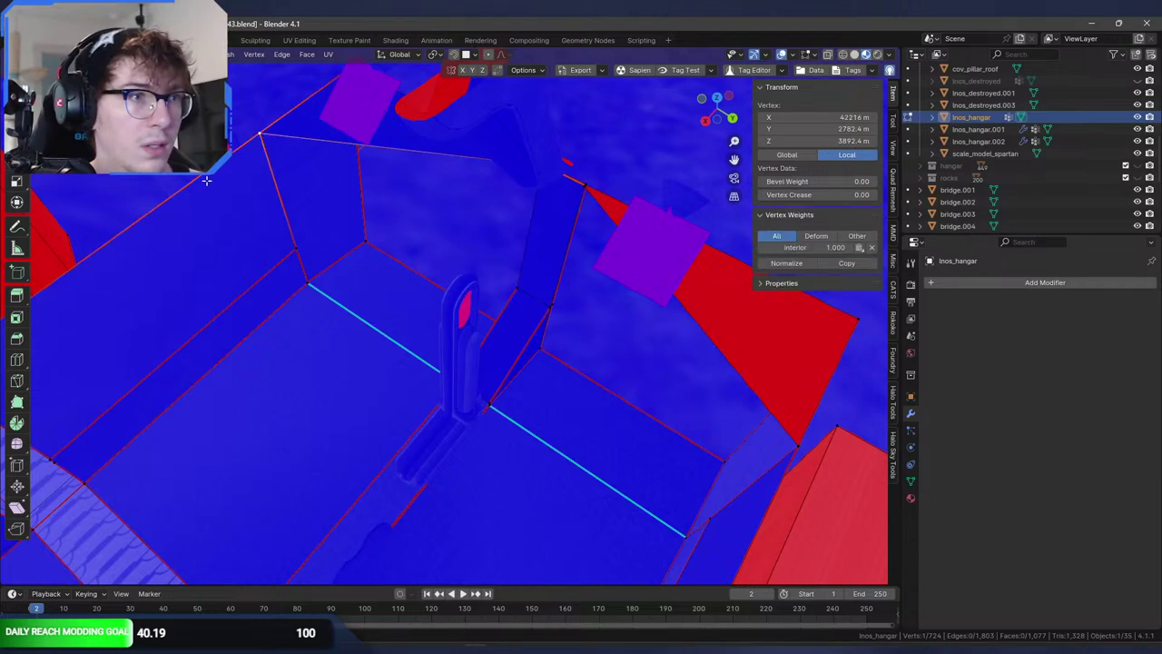
middle_click_drag(227, 149, 315, 238)
left_click(296, 320, "shift")
middle_click_drag(296, 321, 427, 348)
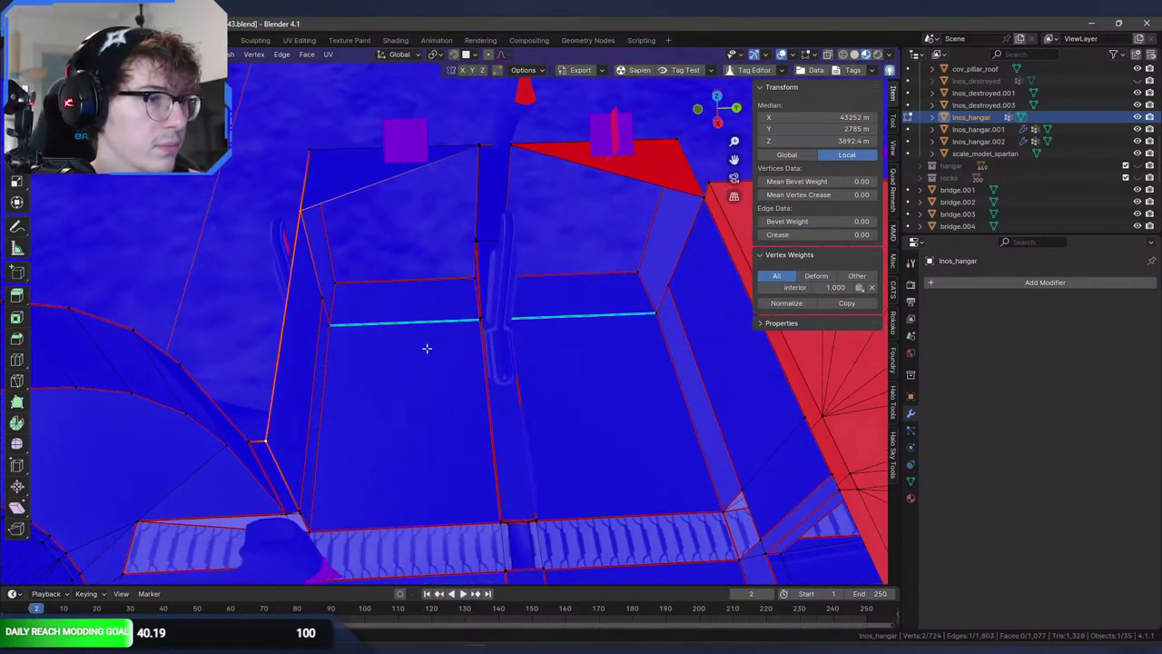
left_click(260, 448)
middle_click_drag(535, 432, 449, 430, "shift")
left_click(699, 415, "shift")
key("f")
- Subdivide the edge spanning the hangar ceiling between the two side walls to add a midpoint vertex
middle_click_drag(460, 352, 501, 345)
left_click(337, 172)
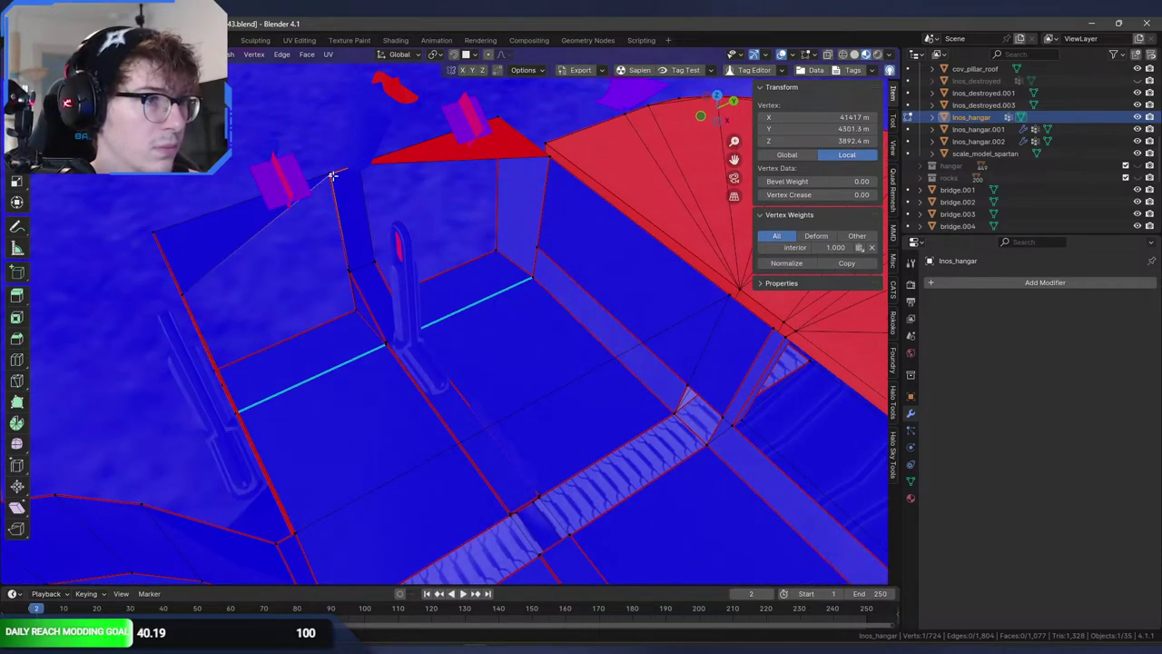
key("ctrl+z")
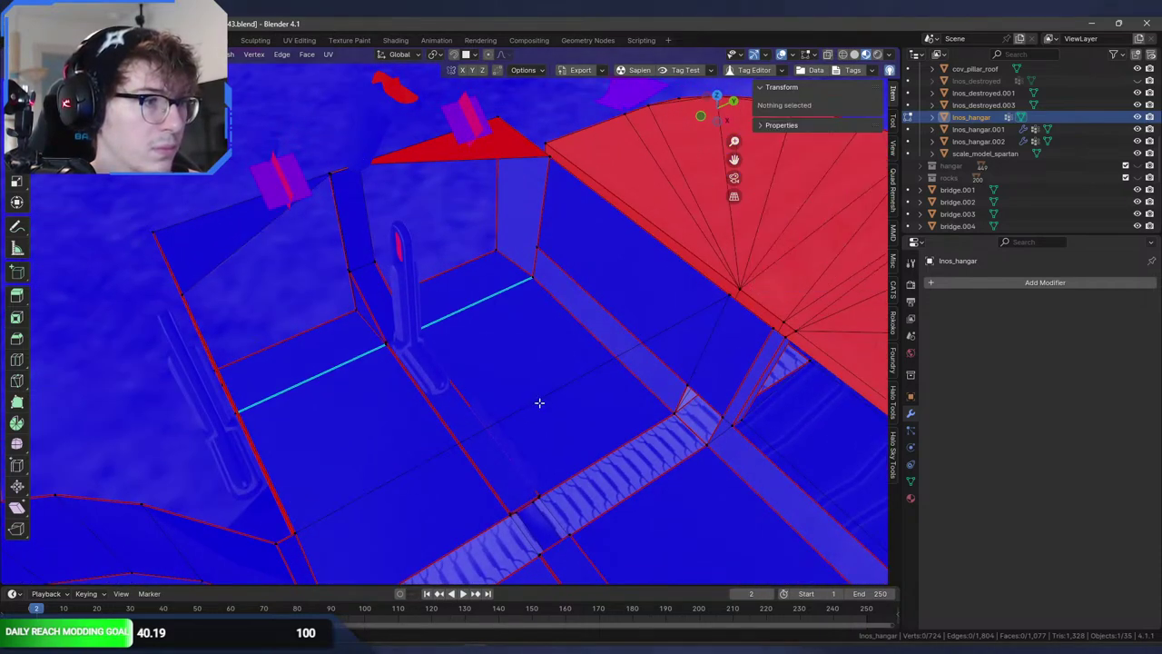
key("ctrl+alt+z")
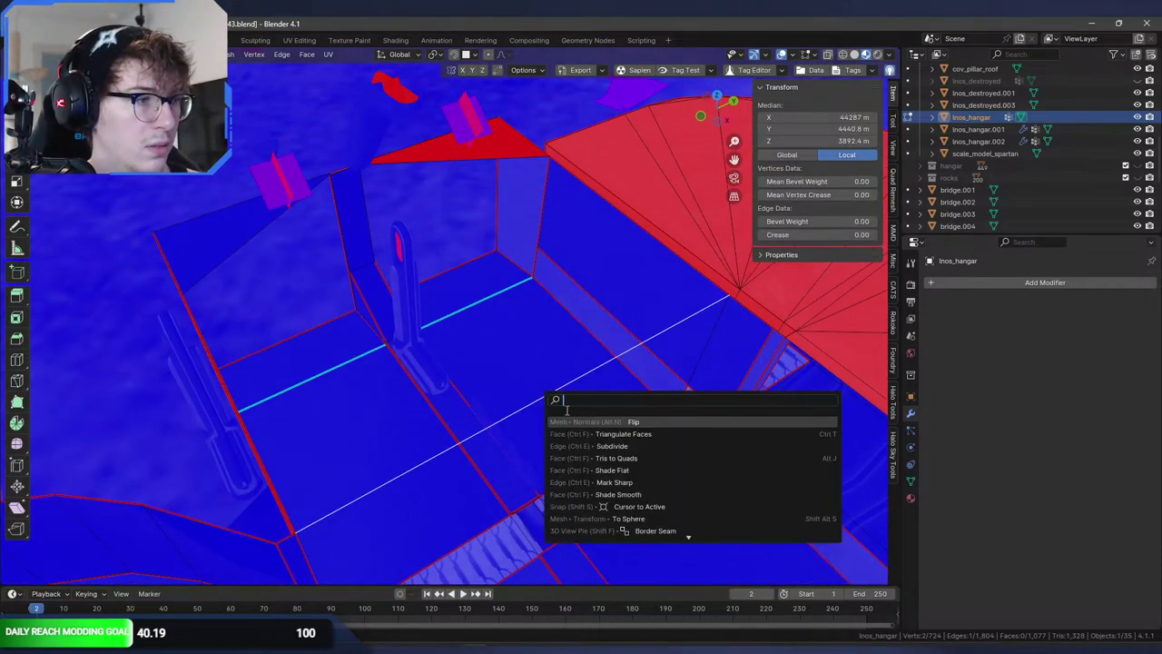
left_click(630, 442)
- Fill a ceiling face between the spanning edge's midpoint, the side wall's top corners and the nearest top corner of the end pillar
left_click(298, 533, "shift")
middle_click_drag(275, 396, 381, 387)
left_click(246, 375, "shift")
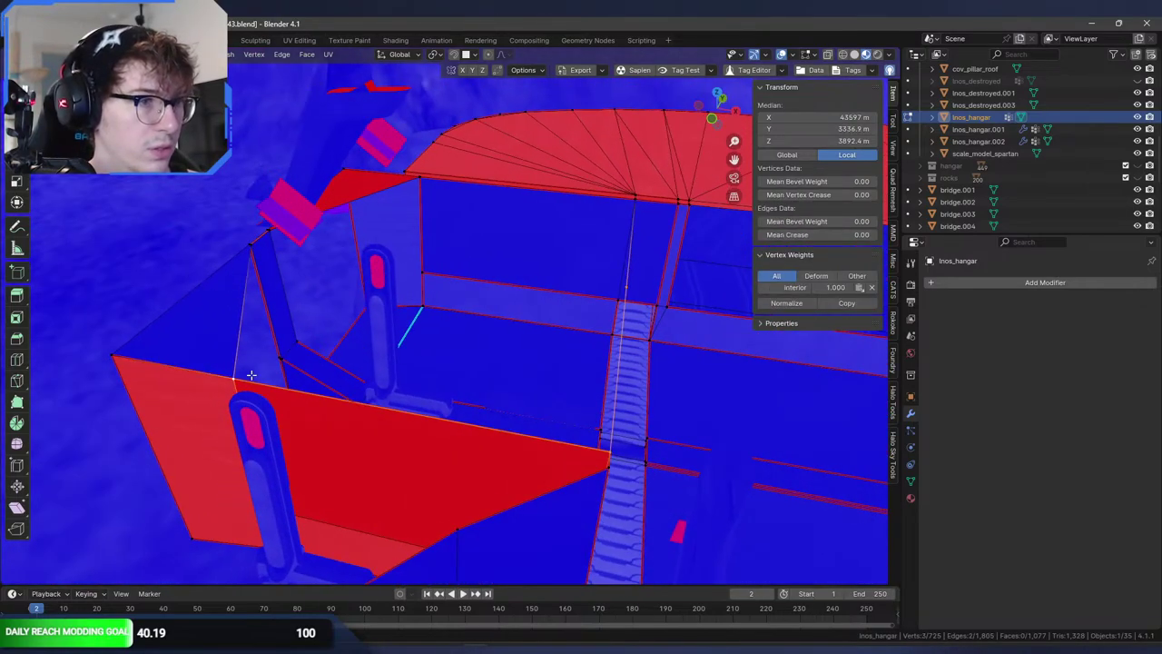
left_click(253, 248, "shift")
key("f")
middle_click_drag(318, 254, 442, 246)
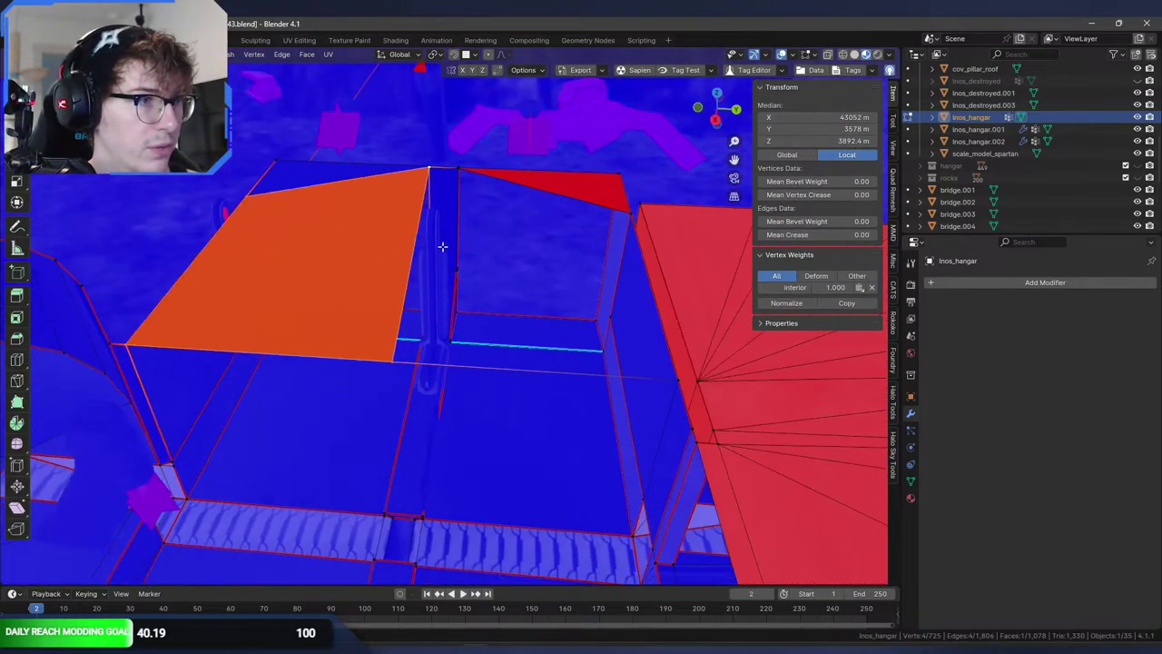
- Try to fill the ceiling on the opposite side of the end pillar, out to the other side wall
left_click(461, 167)
left_click(625, 212, "shift")
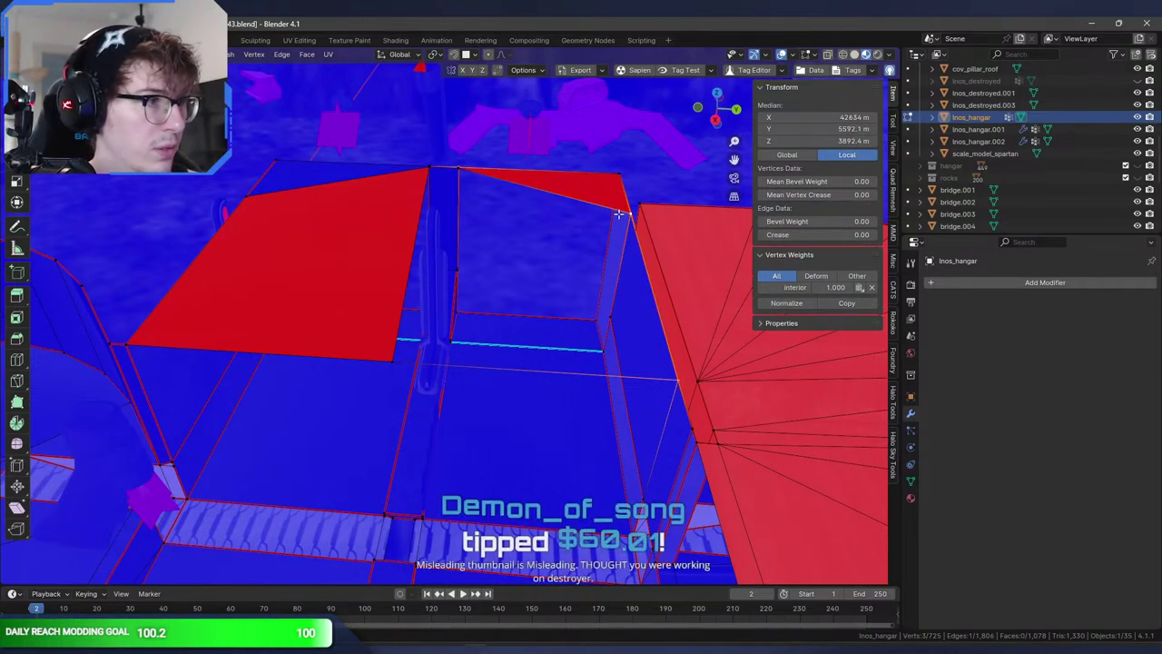
middle_click_drag(494, 363, 496, 339)
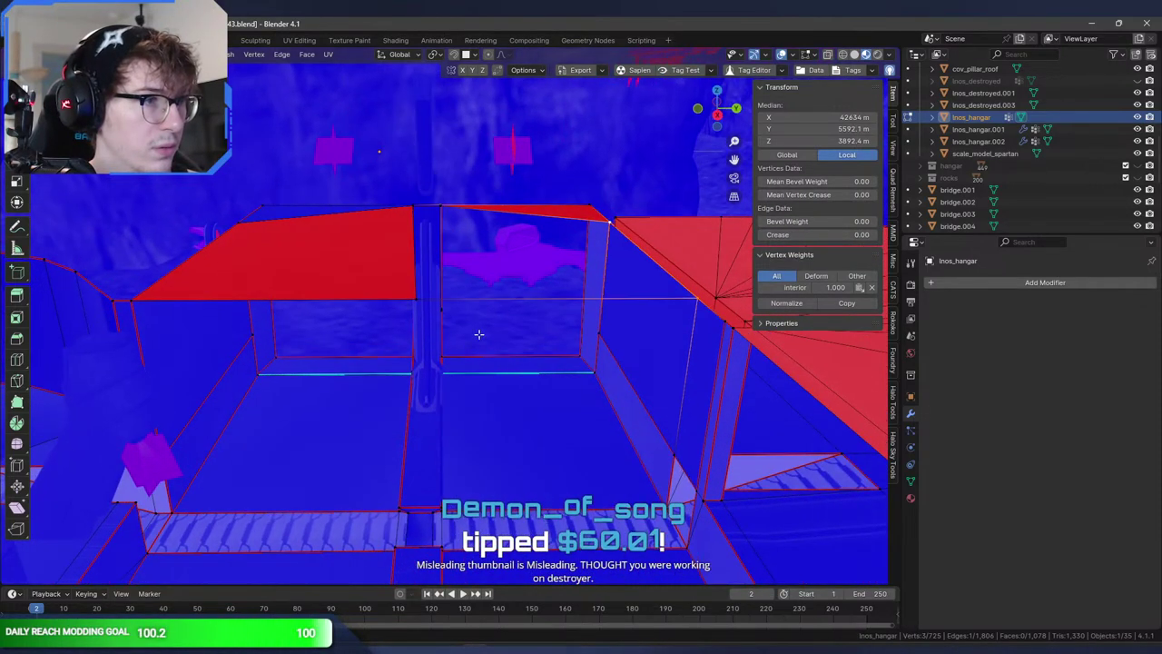
left_click(420, 297, "shift")
middle_click_drag(481, 299, 477, 318)
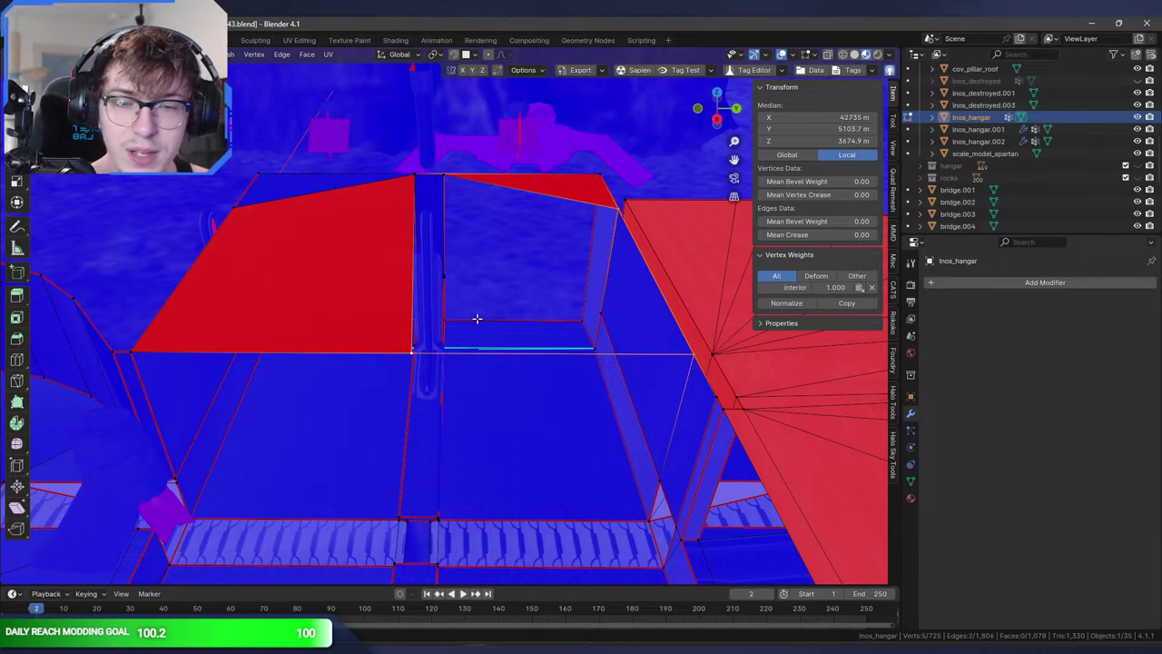
middle_click_drag(463, 305, 591, 312)
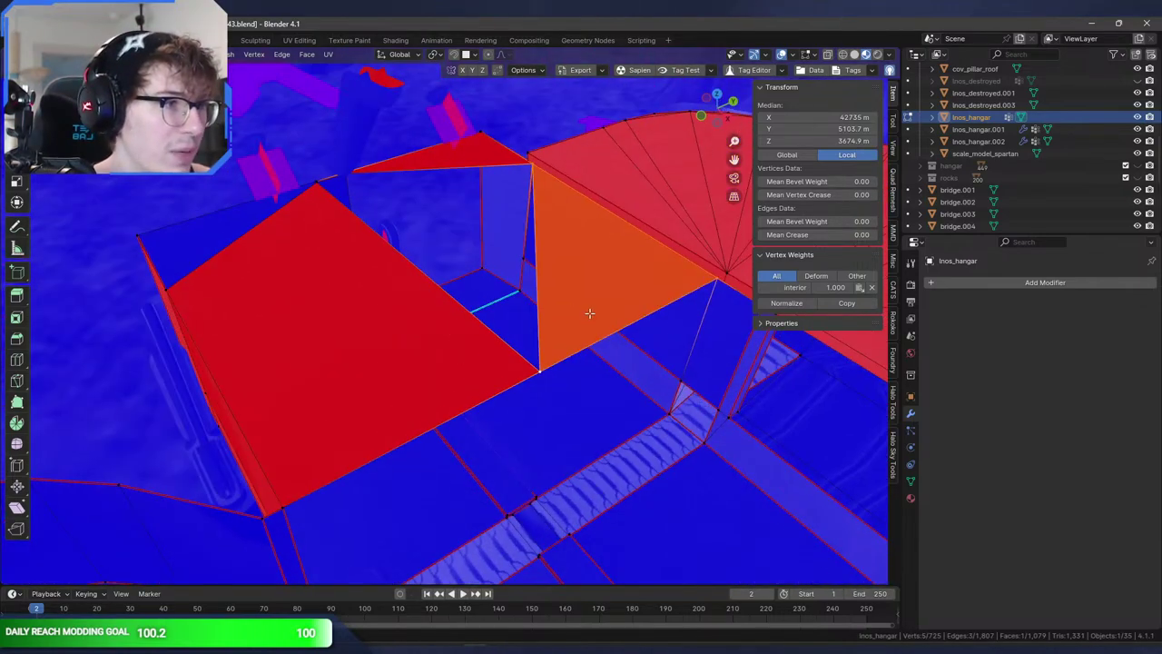
- Fill a ceiling face from the pillar's other top corner and the opposite side wall's top corners to the spanning edge's midpoint
left_click(528, 163)
middle_click_drag(474, 182, 317, 320)
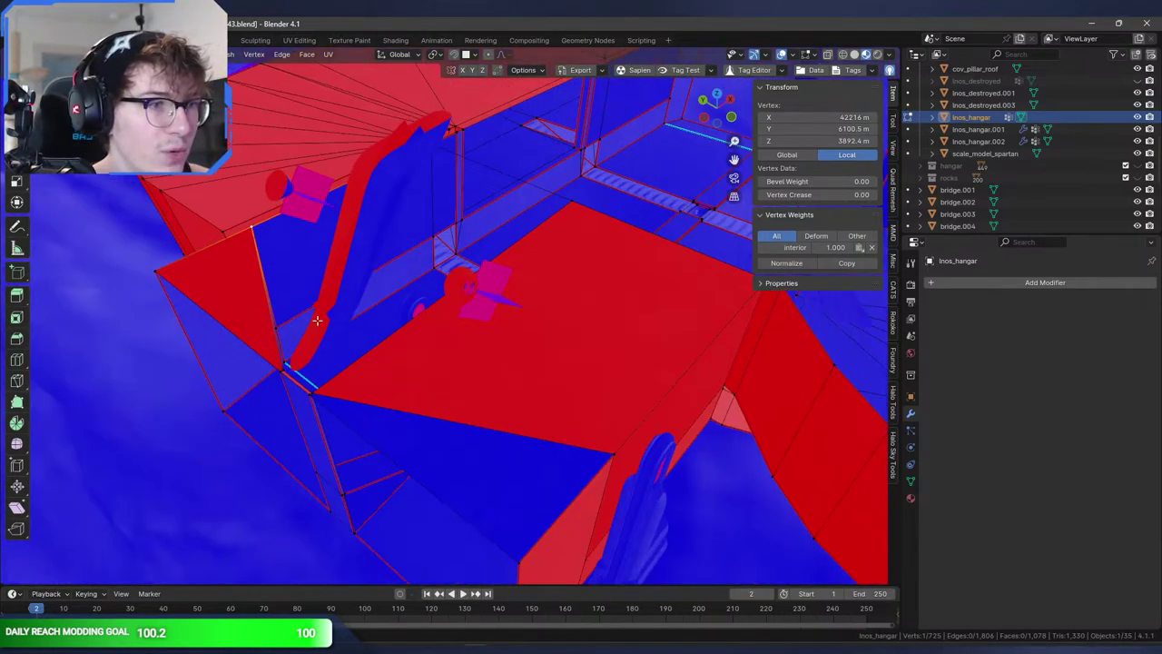
left_click(284, 367, "shift")
middle_click_drag(414, 354, 284, 352)
left_click(695, 370, "shift")
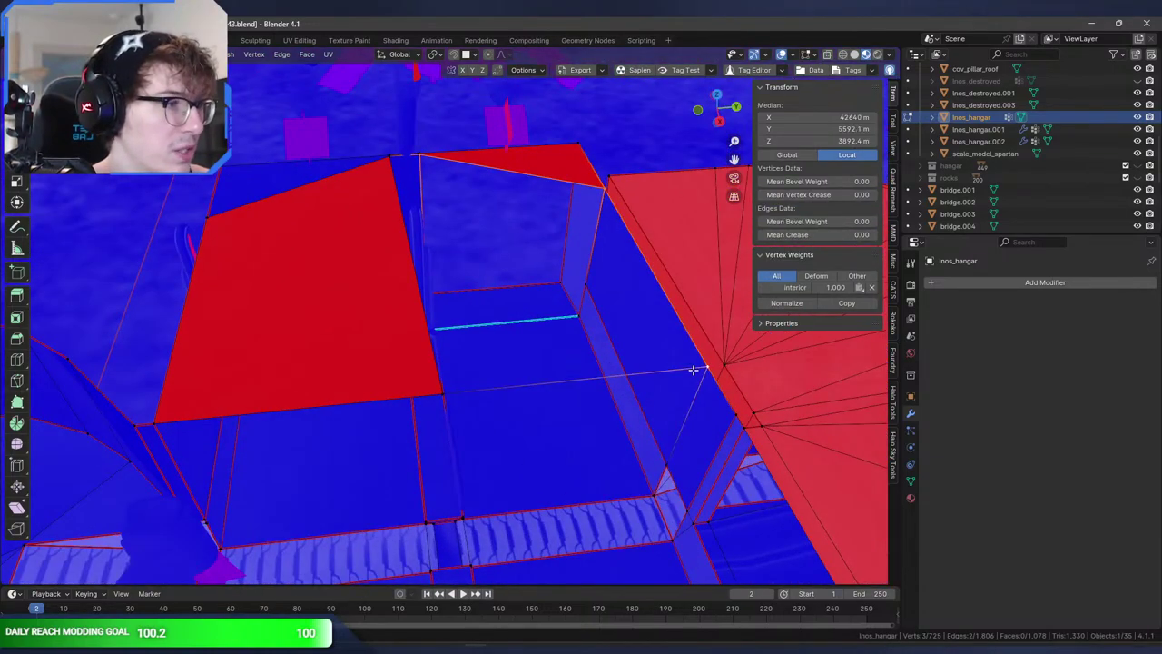
left_click(442, 394, "shift")
key("f")
middle_click_drag(443, 394, 460, 365)
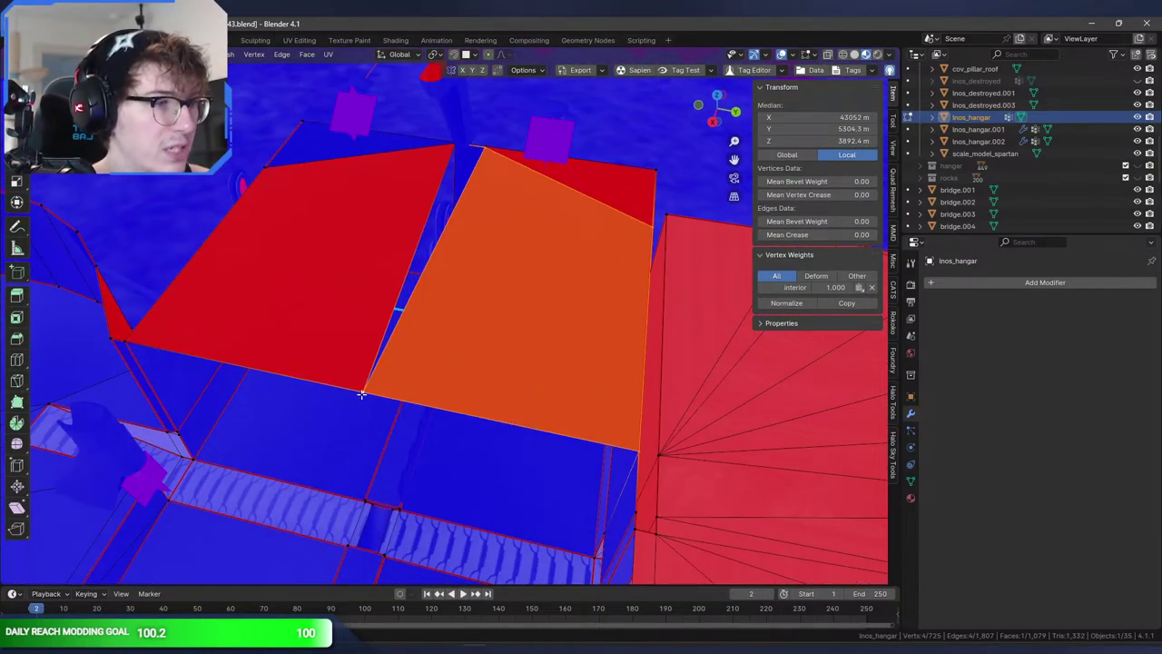
- Fill the narrow triangular gap between the two ceiling faces, from the edge's midpoint to the end pillar's two top corners
left_click(363, 393)
middle_click_drag(438, 272, 570, 316)
left_click(418, 233, "shift")
scroll(383, 371, "up", 2)
left_click(311, 416, "shift")
key("f")
mouse_move(345, 400)
middle_mouse_down()
mouse_move(327, 365)
mouse_move(323, 392)
mouse_move(345, 399)
middle_mouse_up()
- Flip the normals of the inverted triangular ceiling face beside the end pillar, clear the selection and save the file
left_click(503, 428)
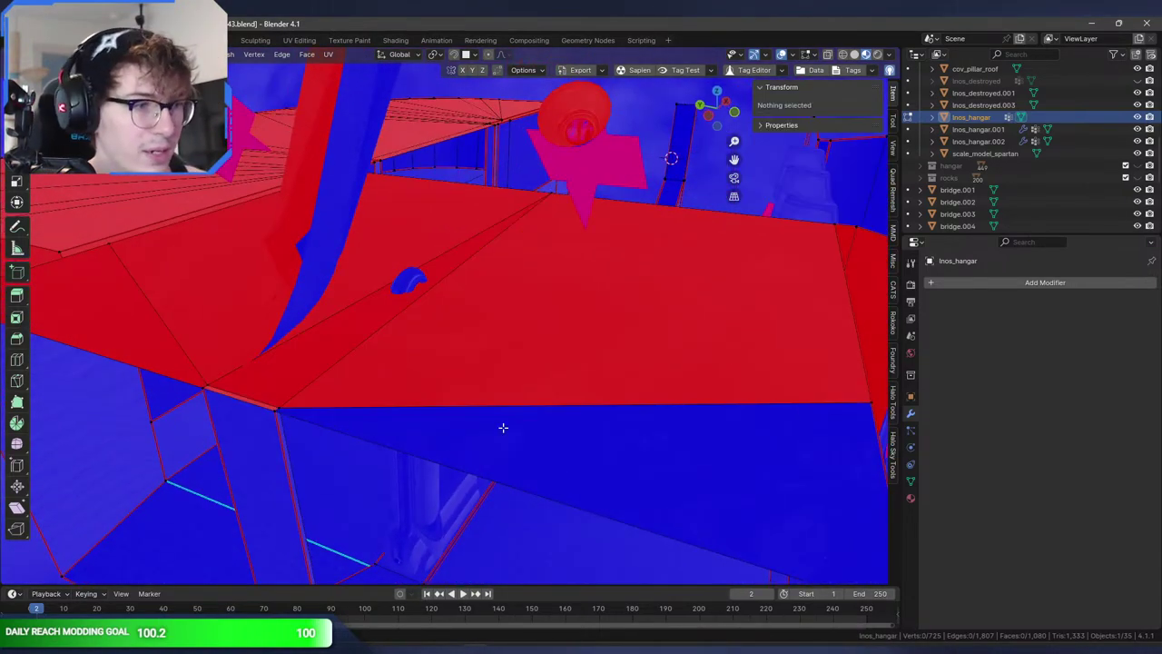
key("3")
left_click(586, 434)
key("F3")
key("Escape")
scroll(581, 423, "down", 5)
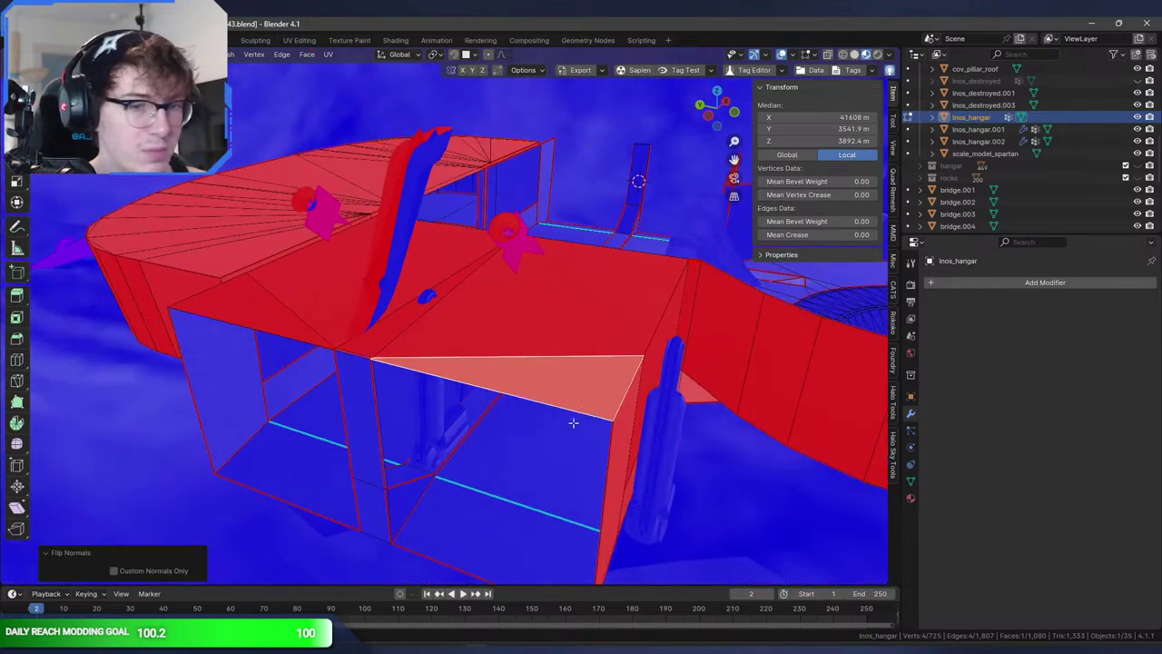
key("alt+a")
key("ctrl+s")
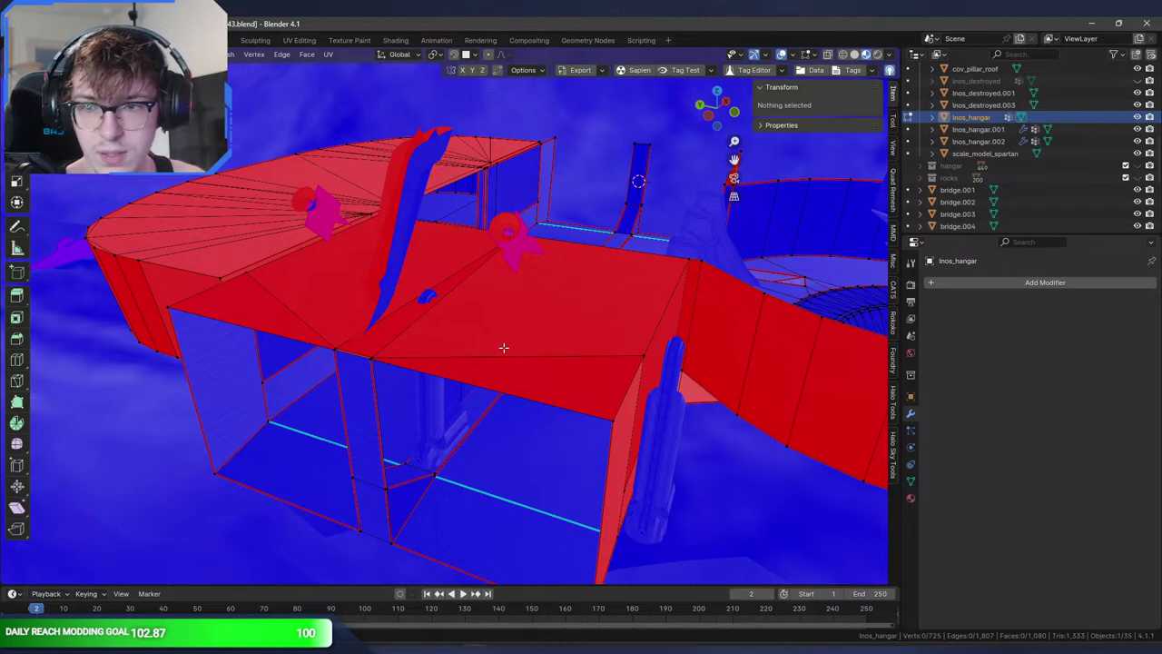
- Fill a triangular ceiling face from the spanning edge's midpoint to the side wall's next top vertex
mouse_move(493, 355)
middle_mouse_down()
mouse_move(459, 355)
mouse_move(596, 380)
mouse_move(446, 340)
mouse_move(575, 397)
mouse_move(431, 355)
mouse_move(393, 369)
mouse_move(482, 335)
middle_mouse_up()
scroll(596, 380, "up", 3)
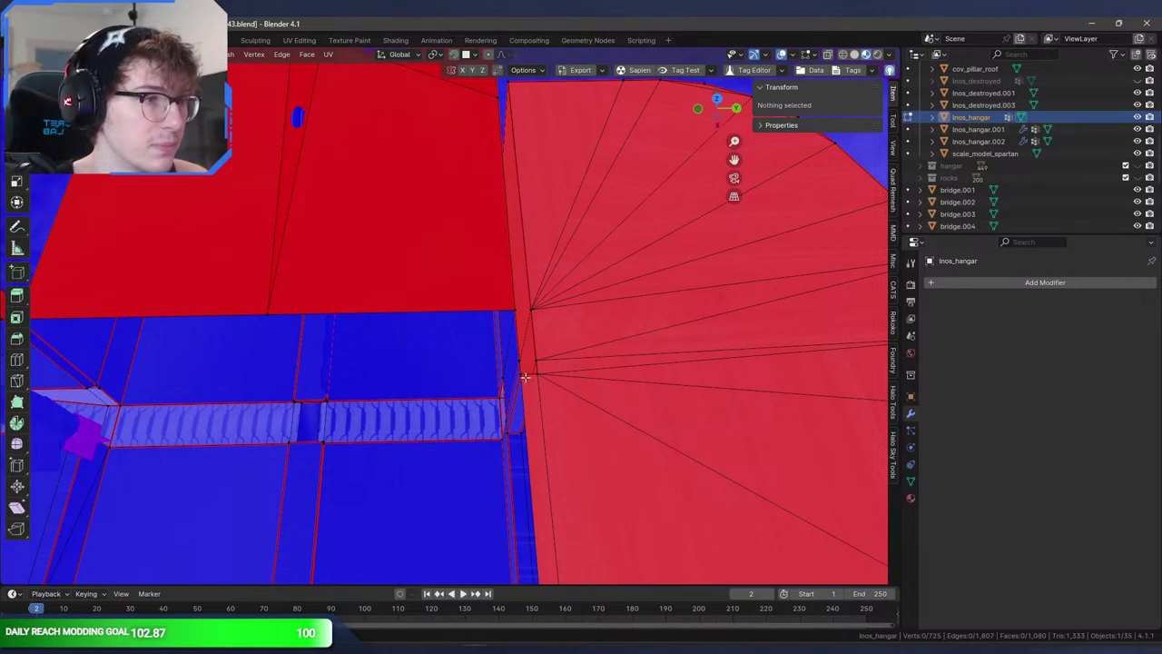
left_click(519, 362)
key("f")
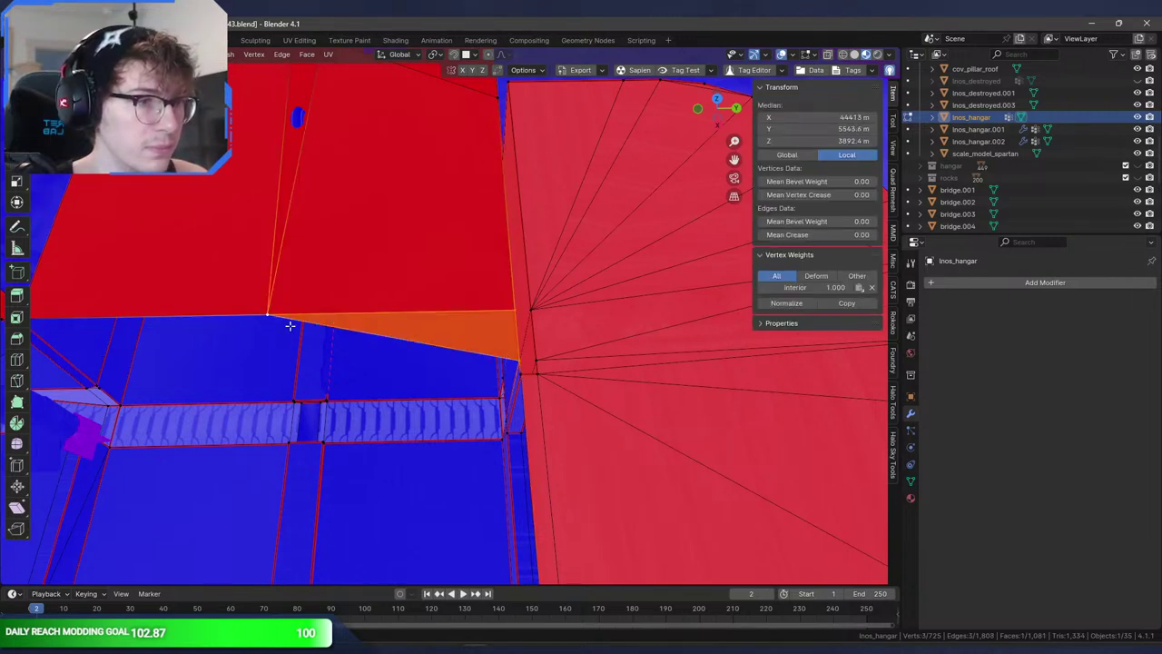
- Try to extrude the ceiling's midpoint vertex along X to line up with the side wall's top vertex
key("e")
key("y")
key("x")
key("ctrl")
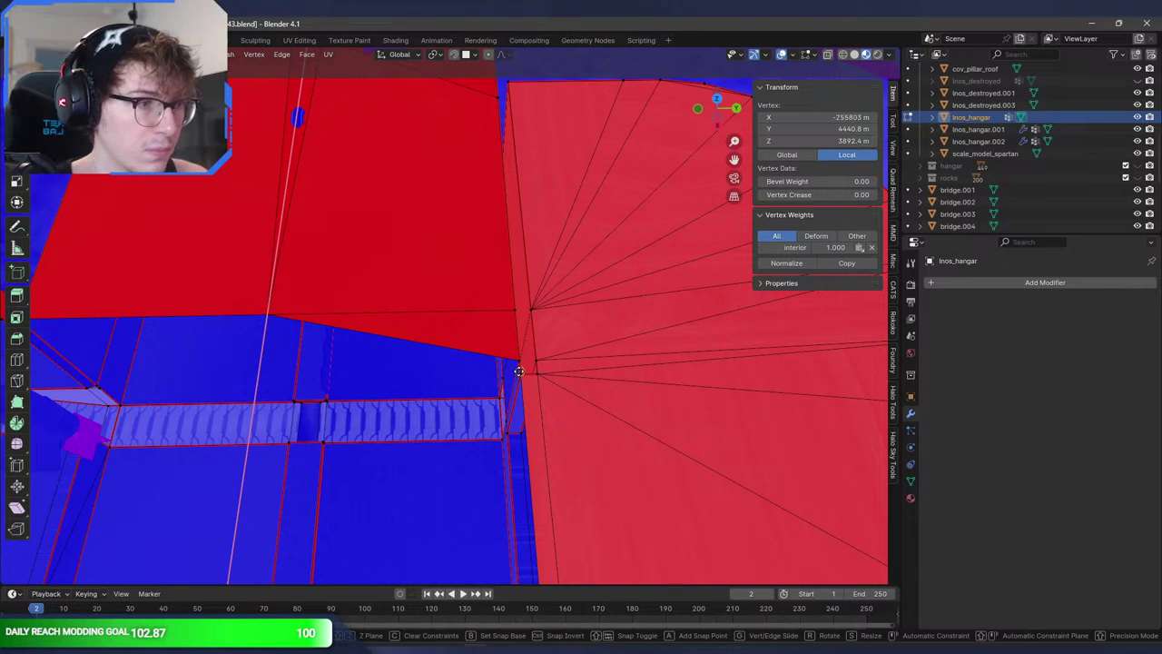
left_click(521, 374)
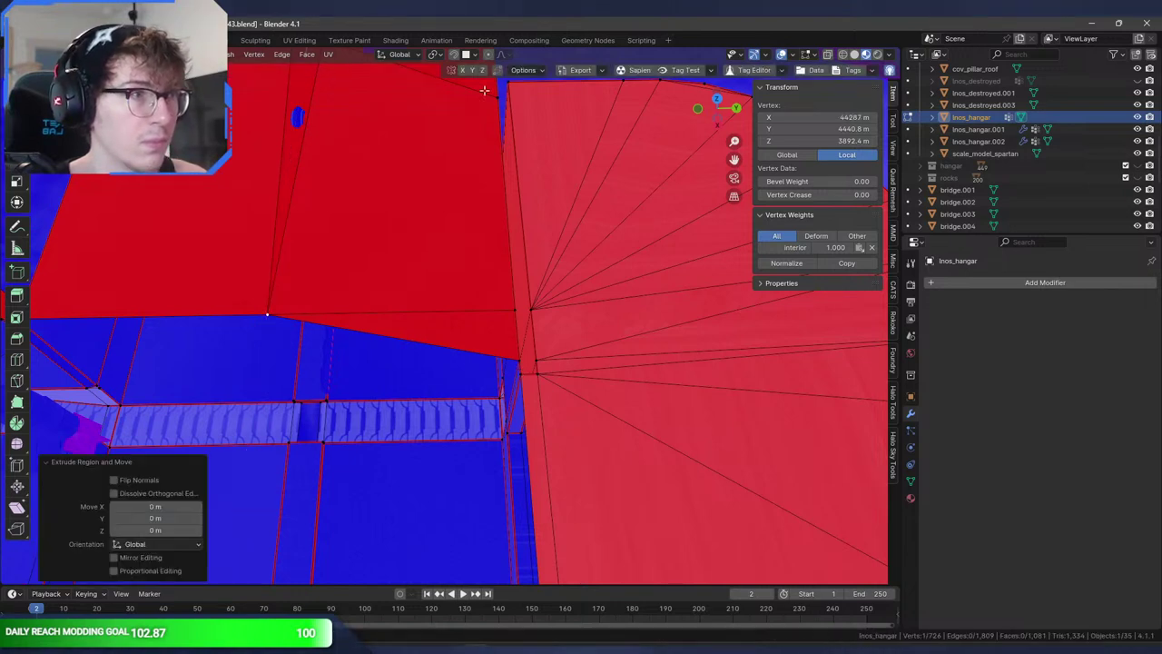
- Set the snap target to Vertex and undo the stray midpoint vertex extrusion
left_click(468, 54)
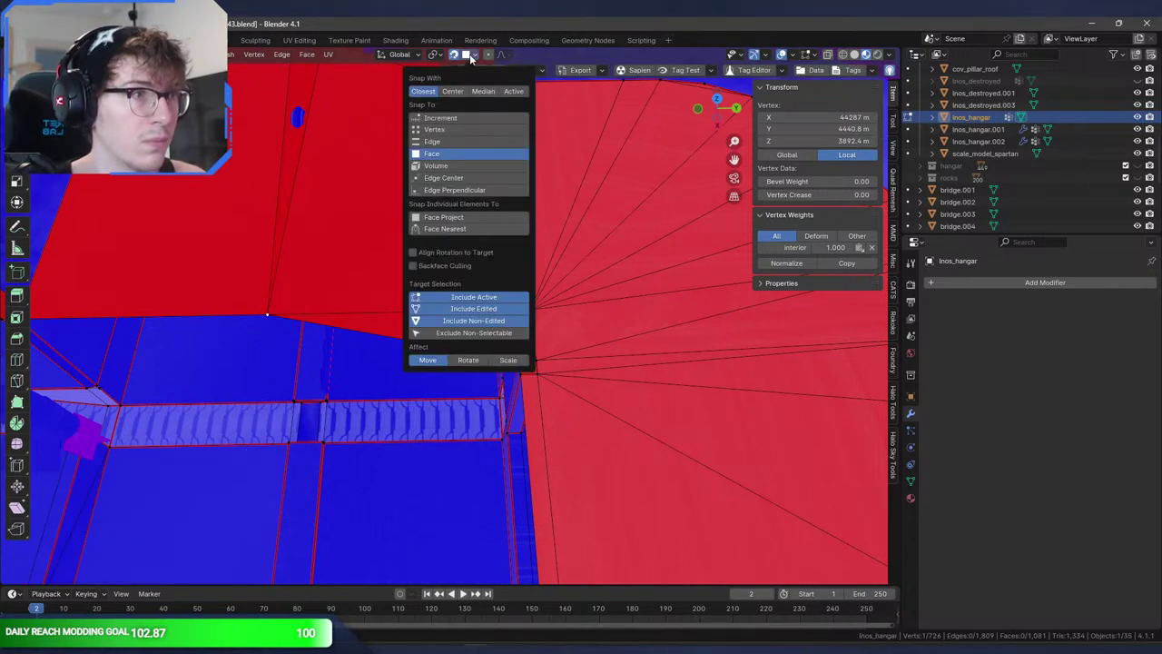
left_click(452, 130)
key("g")
key("y")
left_click(271, 365)
key("ctrl+z")
key("x")
left_click(278, 266)
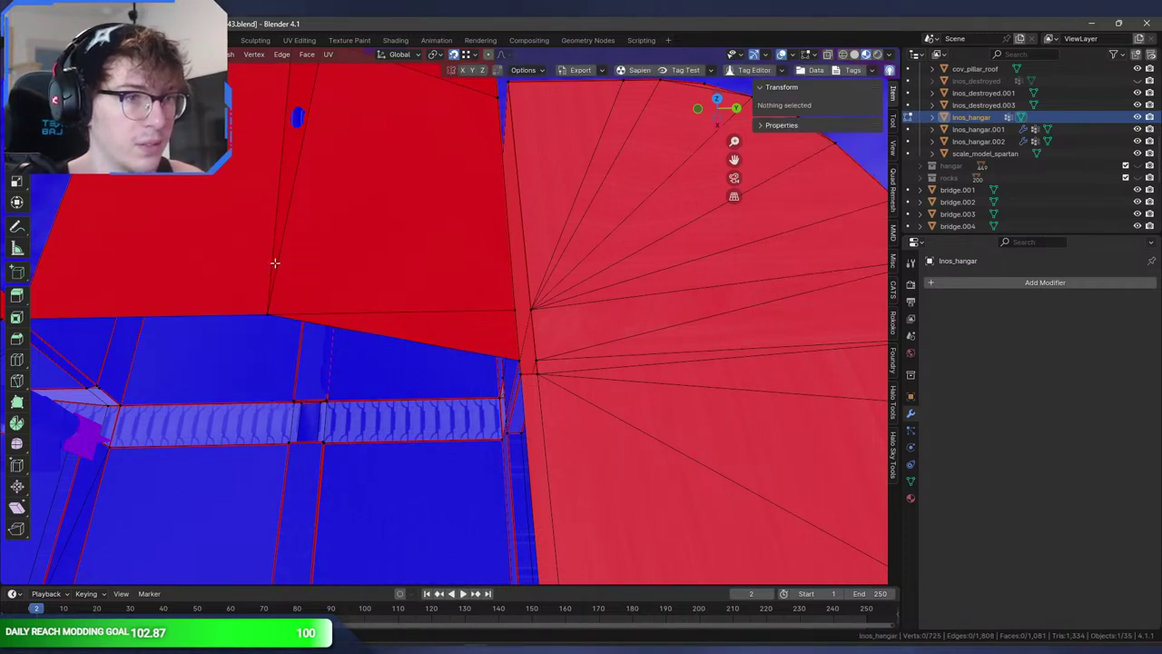
- Extrude the ceiling's midpoint vertex along X, snapping it level with the side wall's next top vertex
left_click(275, 316)
key("e")
key("shift+x")
key("y")
key("x")
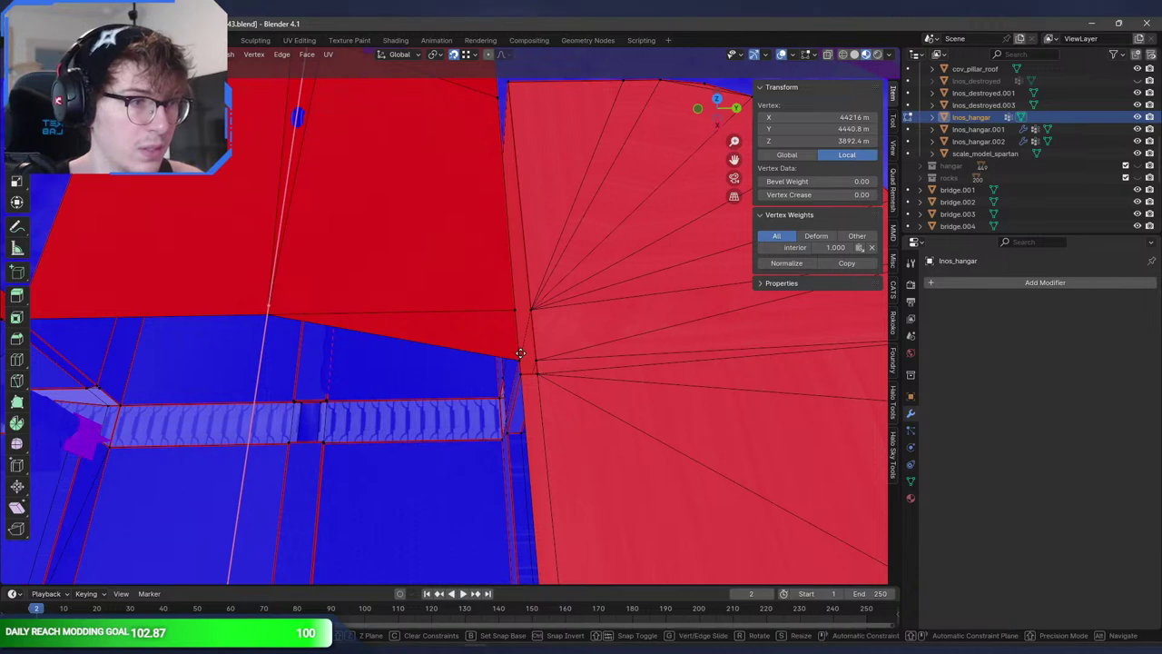
left_click(519, 362)
- Fill the triangle between the extruded vertex, the ceiling's midpoint and the side wall's top vertex
left_click(481, 354, "shift")
left_click(272, 316, "shift")
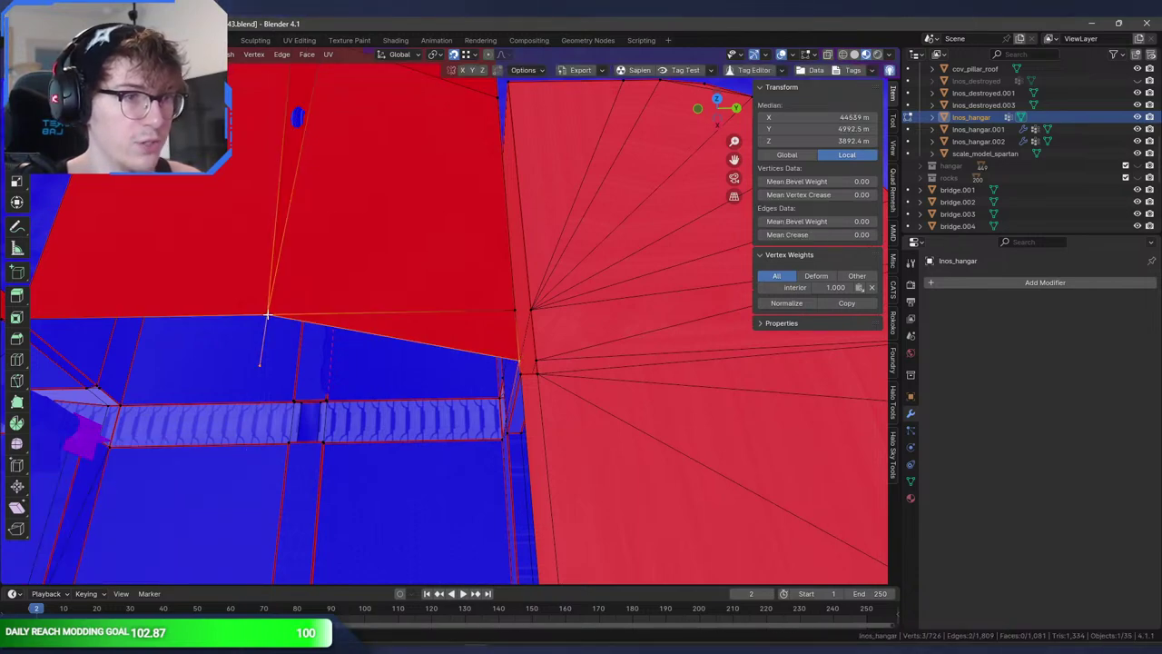
key("f")
- Extrude the ceiling's corner vertex at the opposite side wall along X, snapping it level with the extruded midpoint vertex
middle_click_drag(272, 320, 415, 296, "shift")
left_click(452, 320)
left_click(447, 275, "shift")
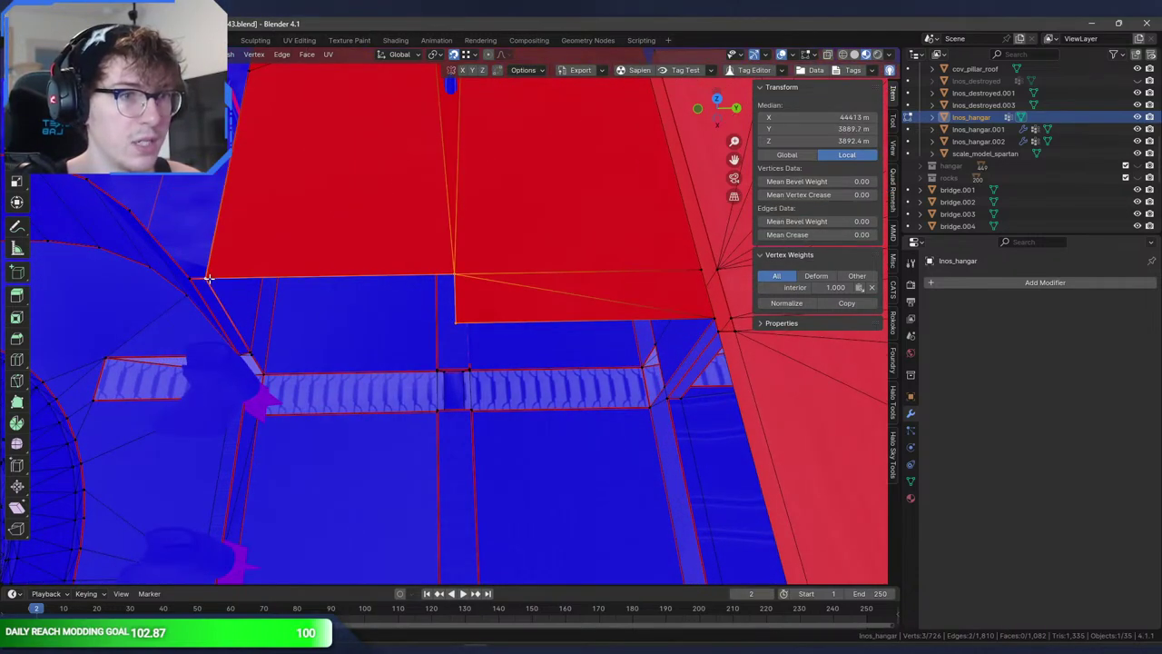
middle_click_drag(211, 280, 246, 310)
left_click(234, 347)
key("e")
key("x")
left_click(491, 305)
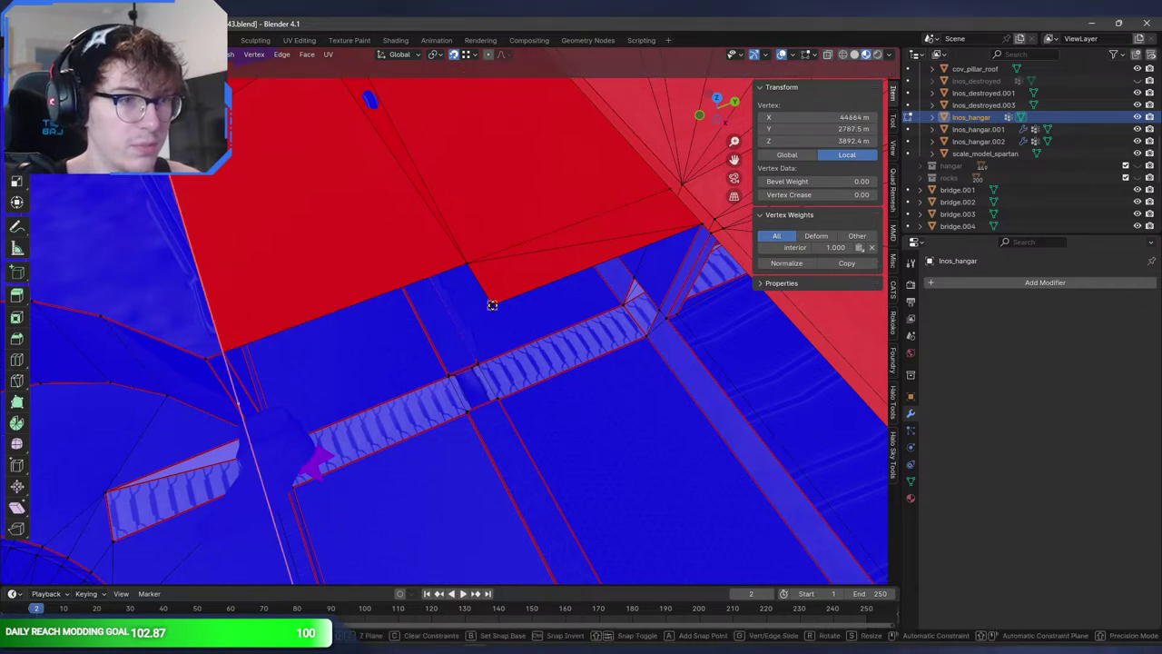
- Fill the remaining half of the ceiling strip with two triangular faces, clear the selection and save the file
left_click(465, 264, "shift")
key("f")
key("f")
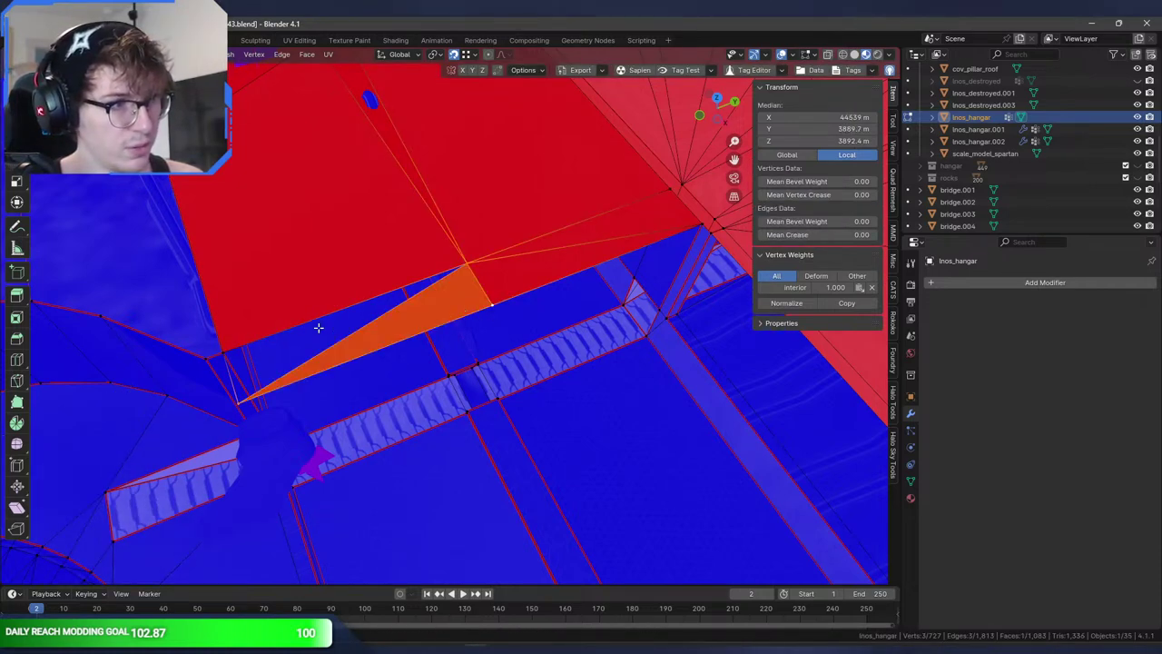
left_click(222, 355)
left_click(238, 403, "shift")
left_click(478, 263, "shift")
key("f")
middle_click_drag(372, 314, 214, 300)
key("alt+a")
key("ctrl+s")
middle_click_drag(215, 300, 282, 251, "shift")
left_click(338, 224)
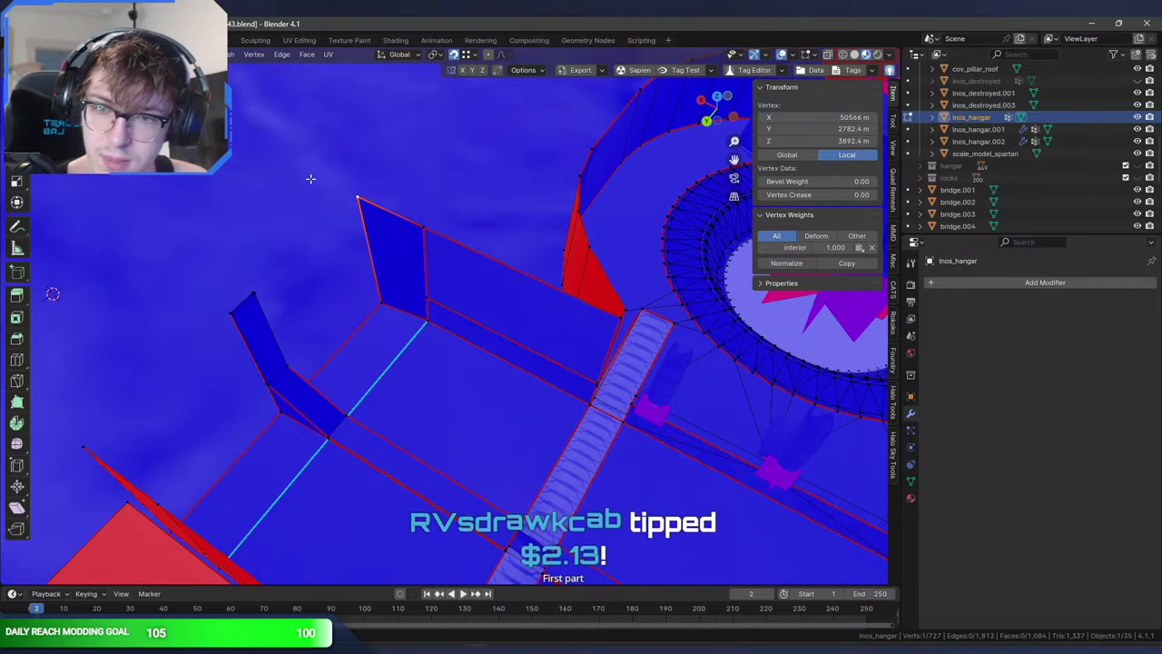
middle_click_drag(350, 220, 386, 227)
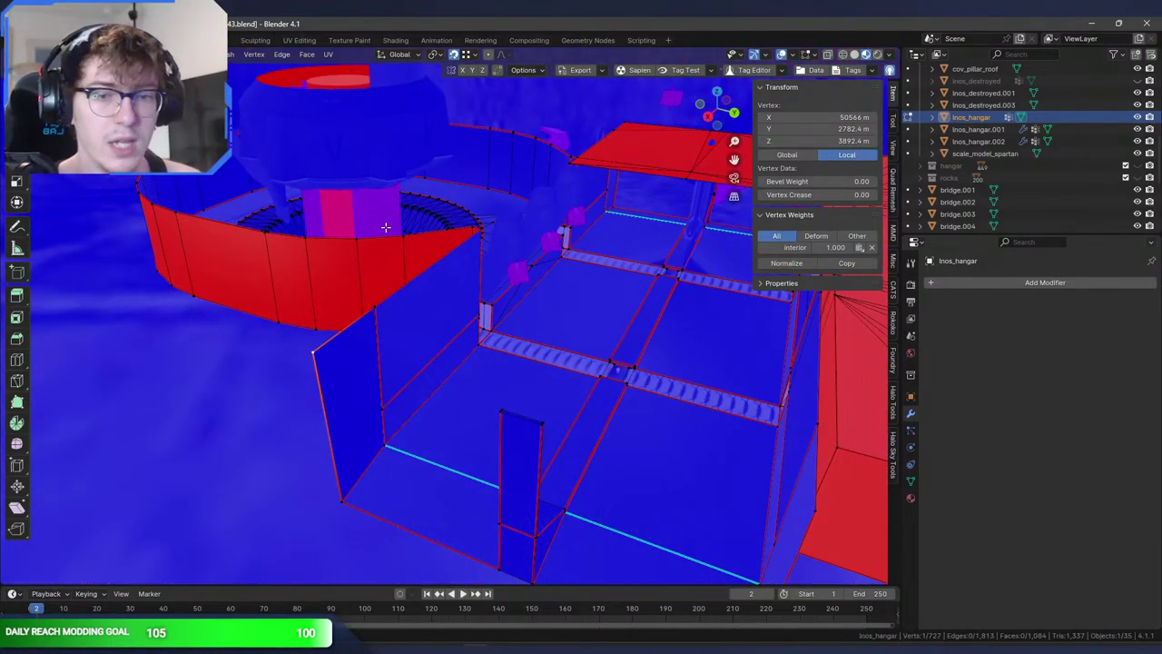
left_click(372, 310, "shift")
middle_click_drag(438, 321, 391, 309, "shift")
left_click(434, 394, "shift")
key("ctrl+z")
key("ctrl+z")
key("ctrl+z")
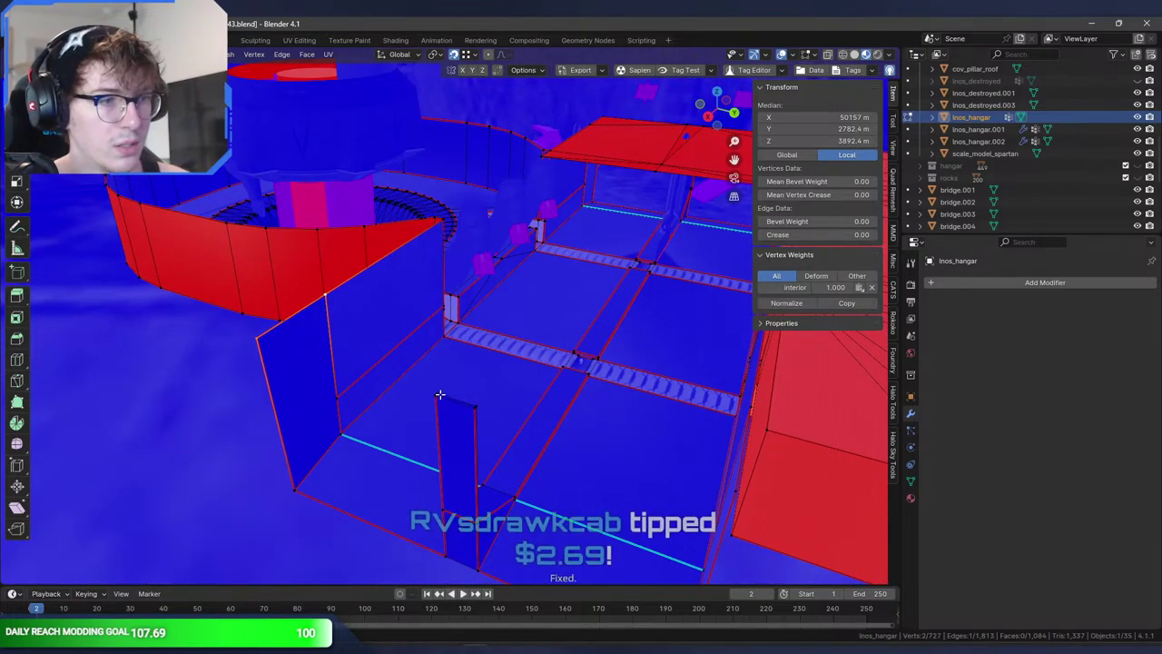
key("ctrl+z")
- At the hangar's other end, fill a ceiling face between the side wall's two top corners and the adjacent end pillar's top corners
middle_click_drag(478, 394, 411, 346)
left_click(417, 407, "shift")
left_click(268, 258, "shift")
left_click(156, 320, "shift")
key("f")
middle_click_drag(252, 341, 285, 364)
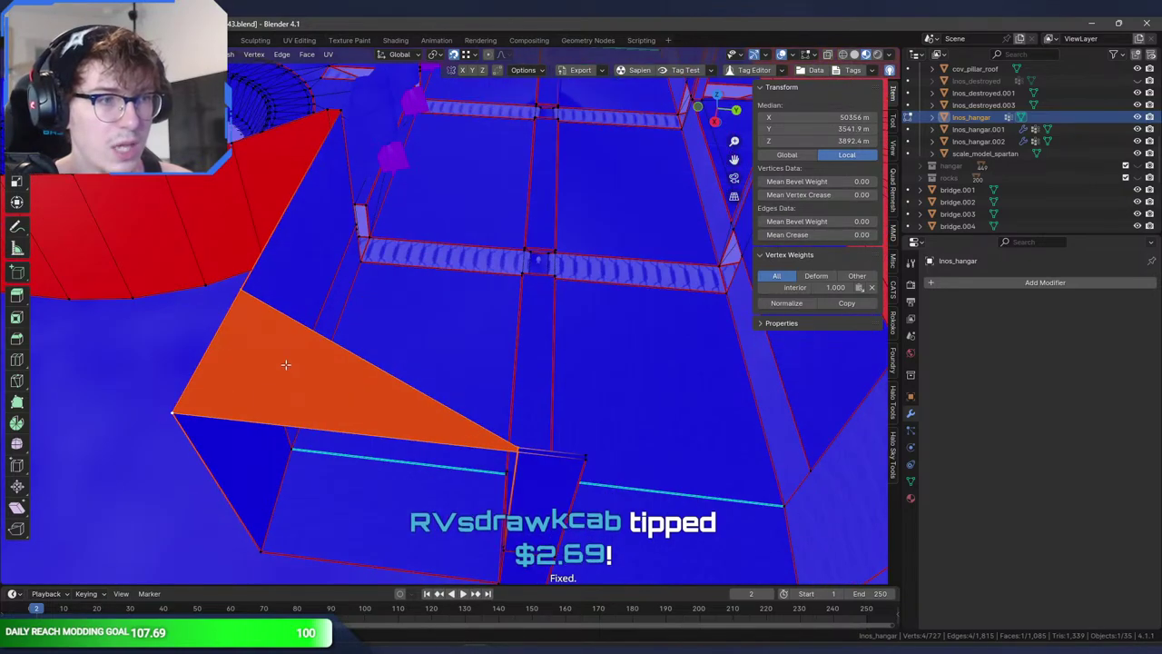
- Fill the matching ceiling face from the pillar's other top corners to the opposite side wall's two top corners
left_click(580, 451)
middle_click_drag(580, 451, 446, 413)
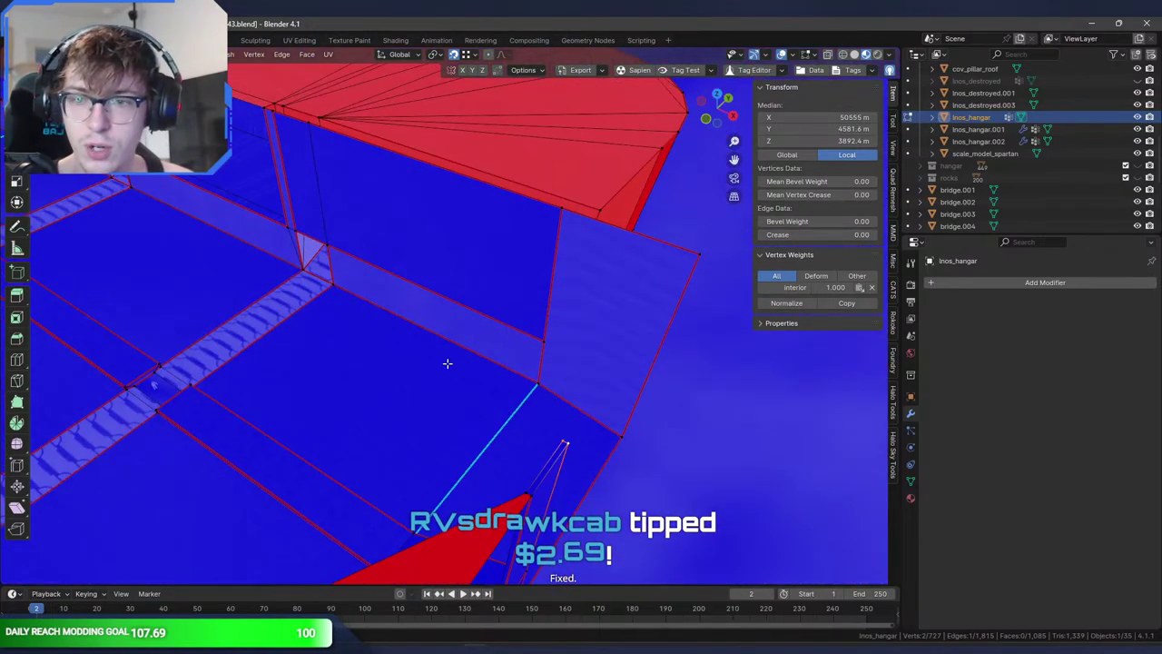
middle_click_drag(447, 363, 335, 415)
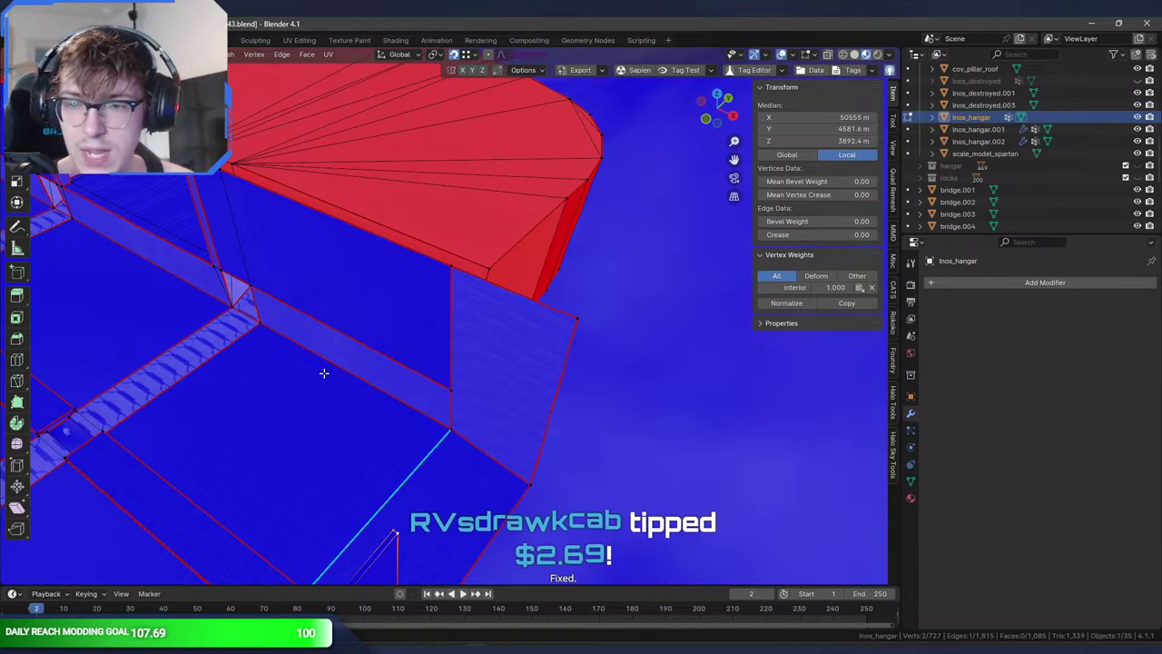
middle_click_drag(341, 327, 361, 361)
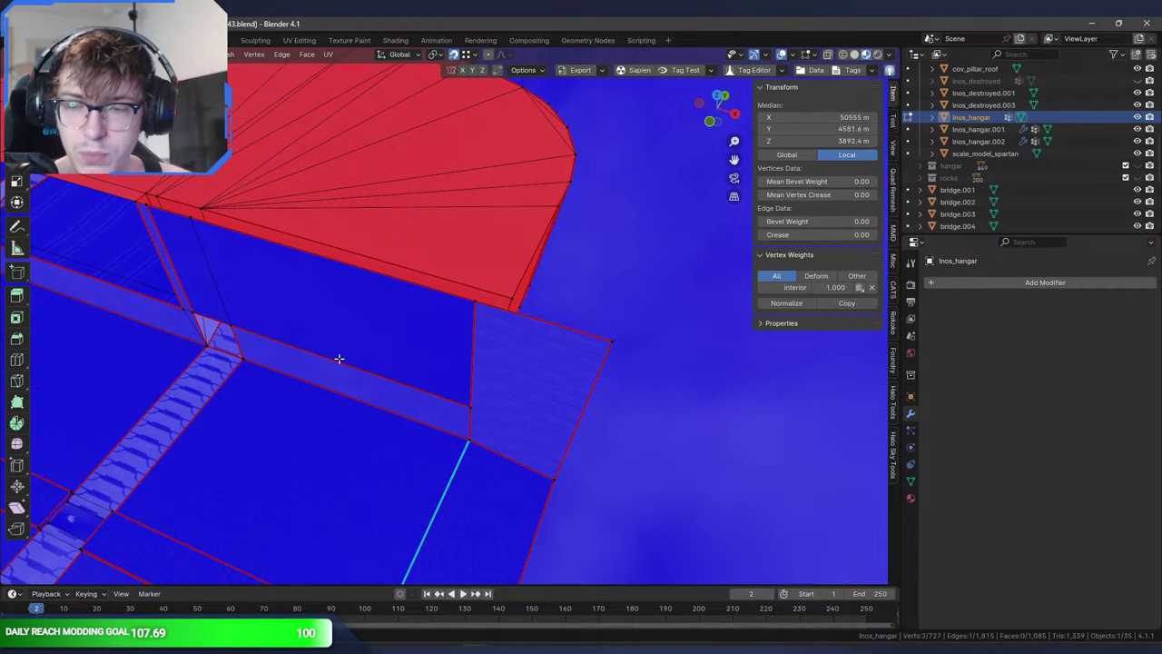
left_click(606, 344, "shift")
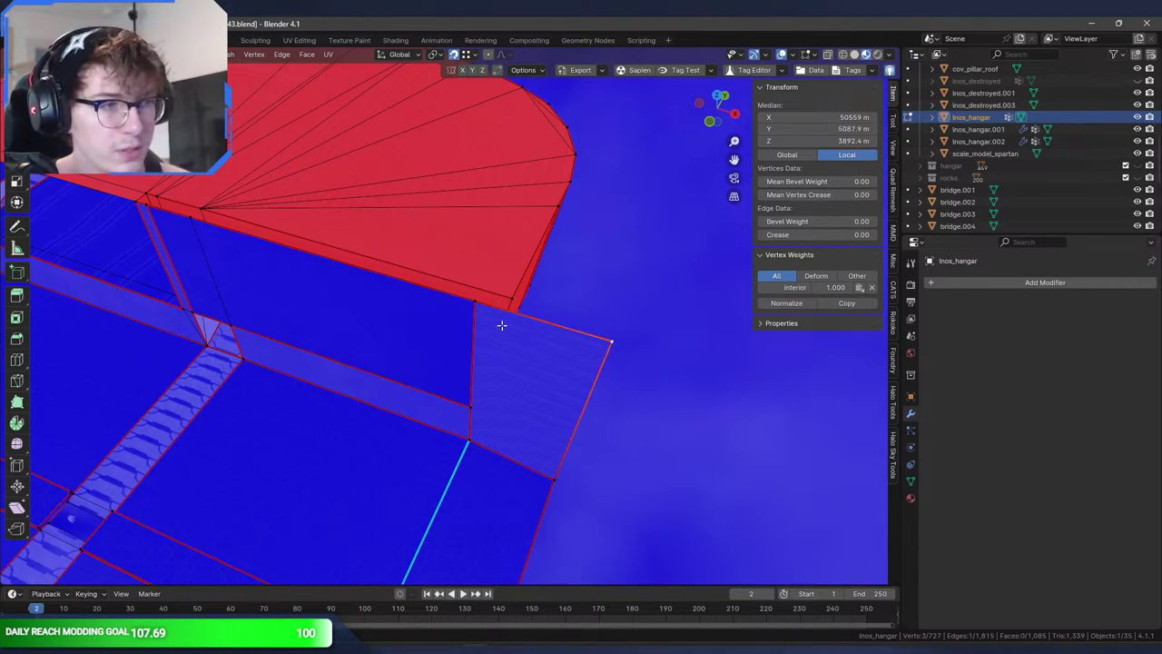
middle_click_drag(492, 325, 353, 355)
key("f")
- Flip the normal of the small ceiling face joining the end pillar's top corners, and clear the selection
key("3")
left_click(190, 427)
key("F3")
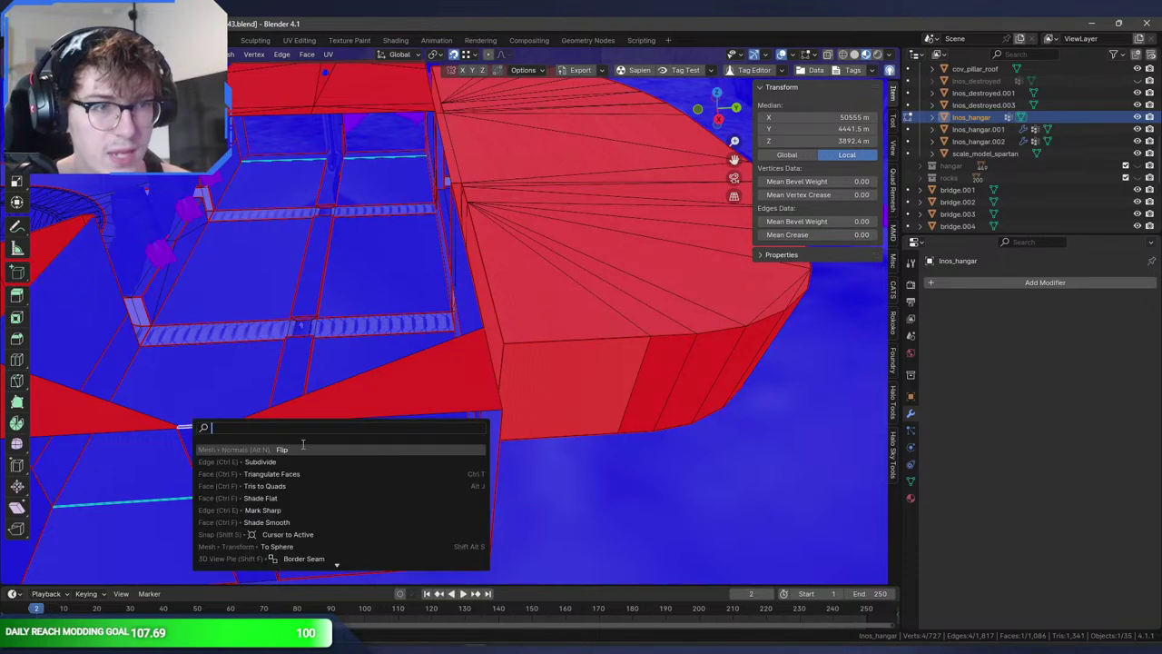
left_click(295, 449)
key("alt+a")
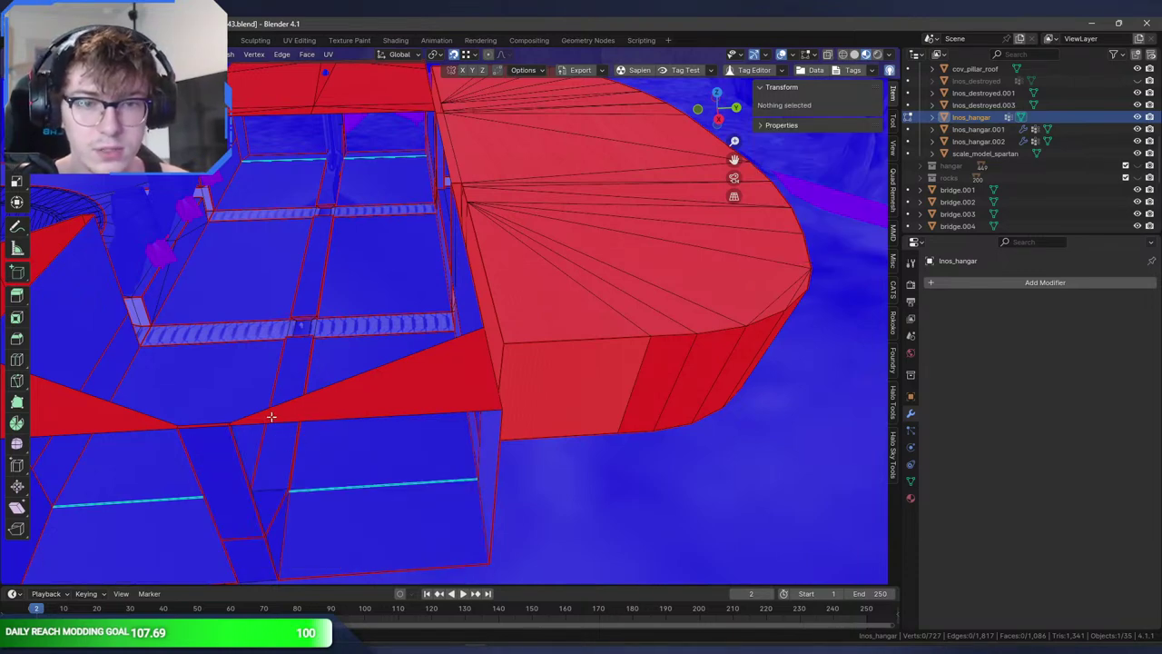
- Connect the two side walls' opposite top corners with an edge across the hangar and subdivide it to add a midpoint vertex
middle_click_drag(271, 417, 334, 389)
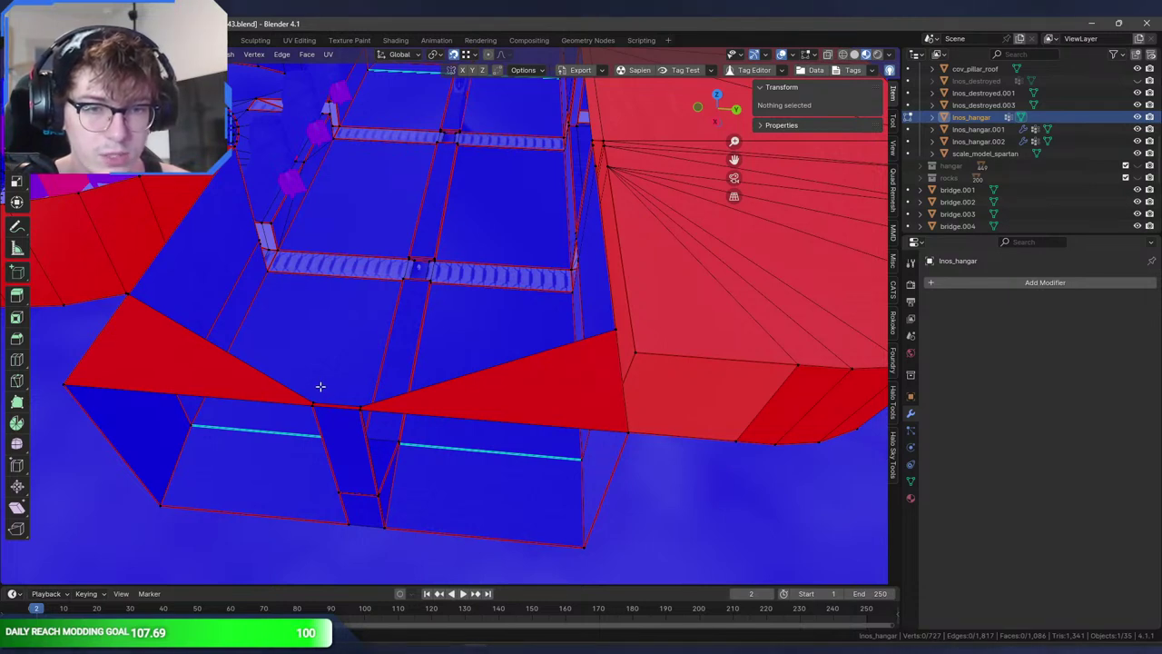
middle_click_drag(320, 387, 364, 426, "shift")
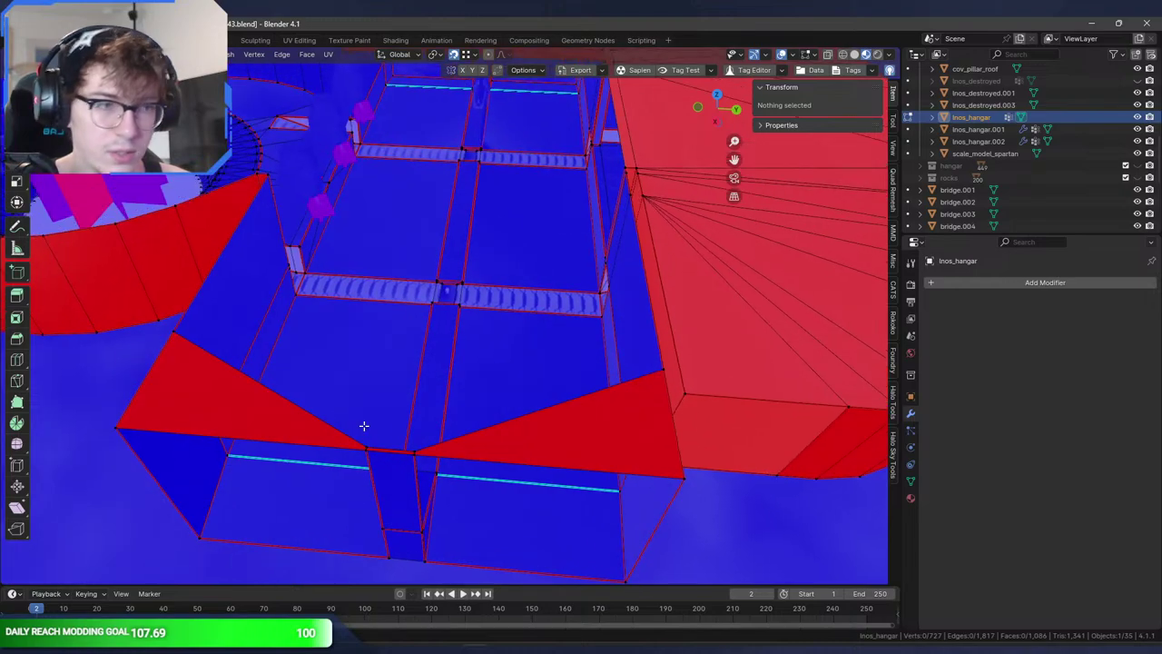
left_click(371, 447)
middle_click_drag(418, 399, 392, 379)
left_click(481, 170)
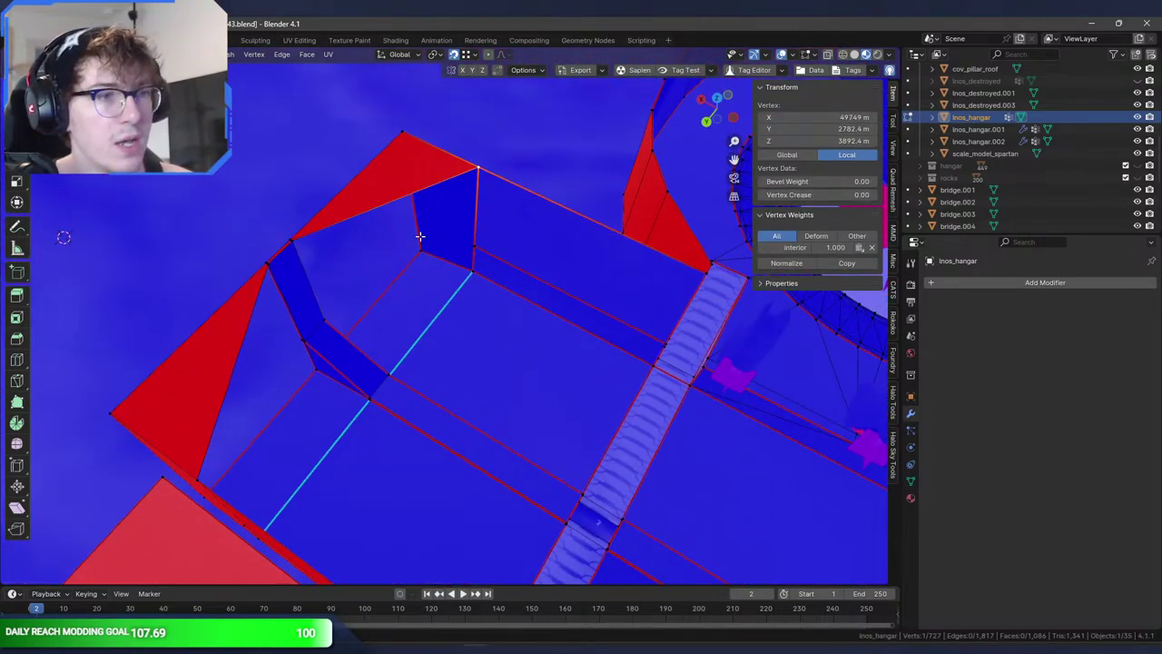
scroll(537, 343, "down", 5)
middle_click_drag(537, 343, 468, 308, "shift")
scroll(468, 308, "up", 2)
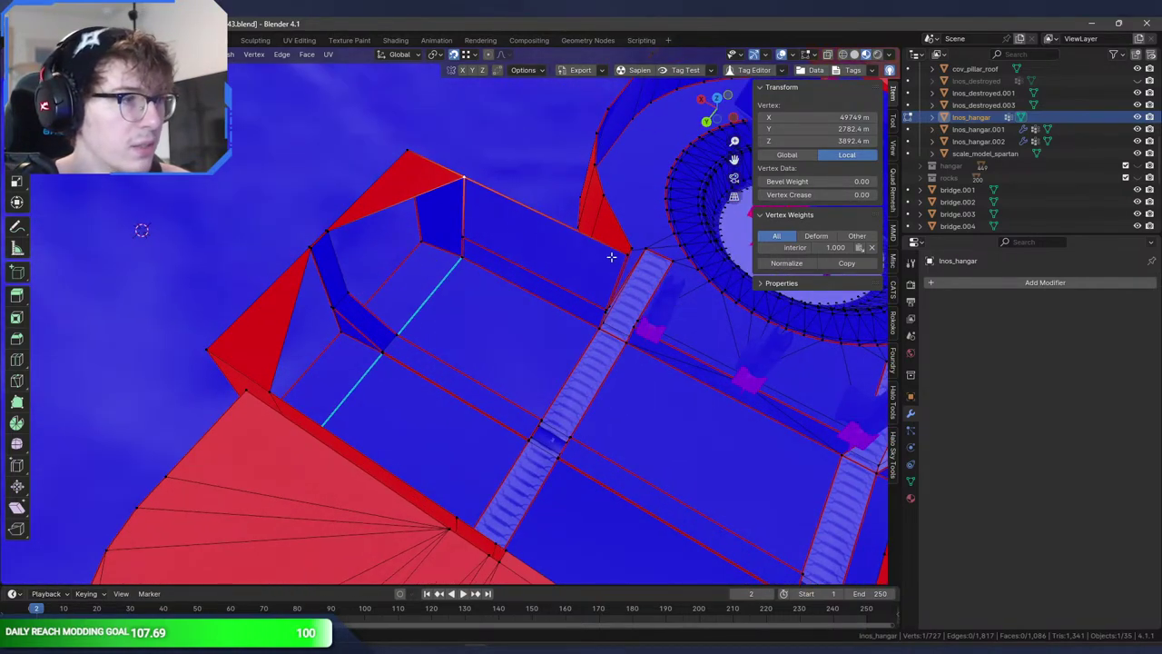
middle_click_drag(611, 257, 522, 254)
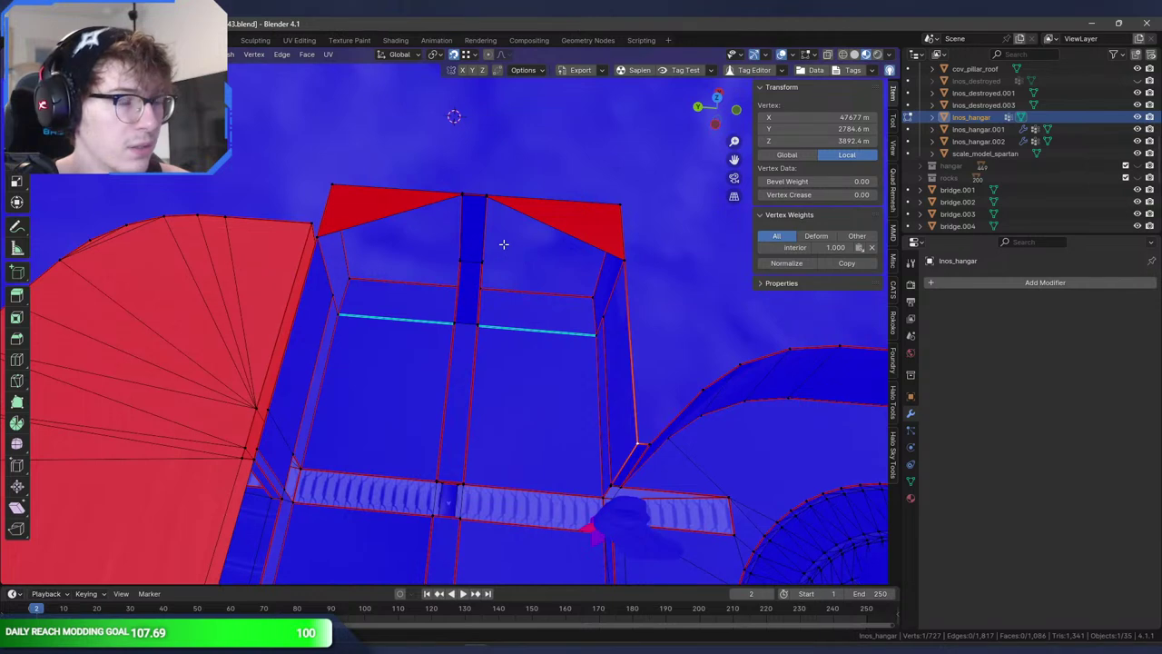
left_click(263, 414, "shift")
key("f")
key("F3")
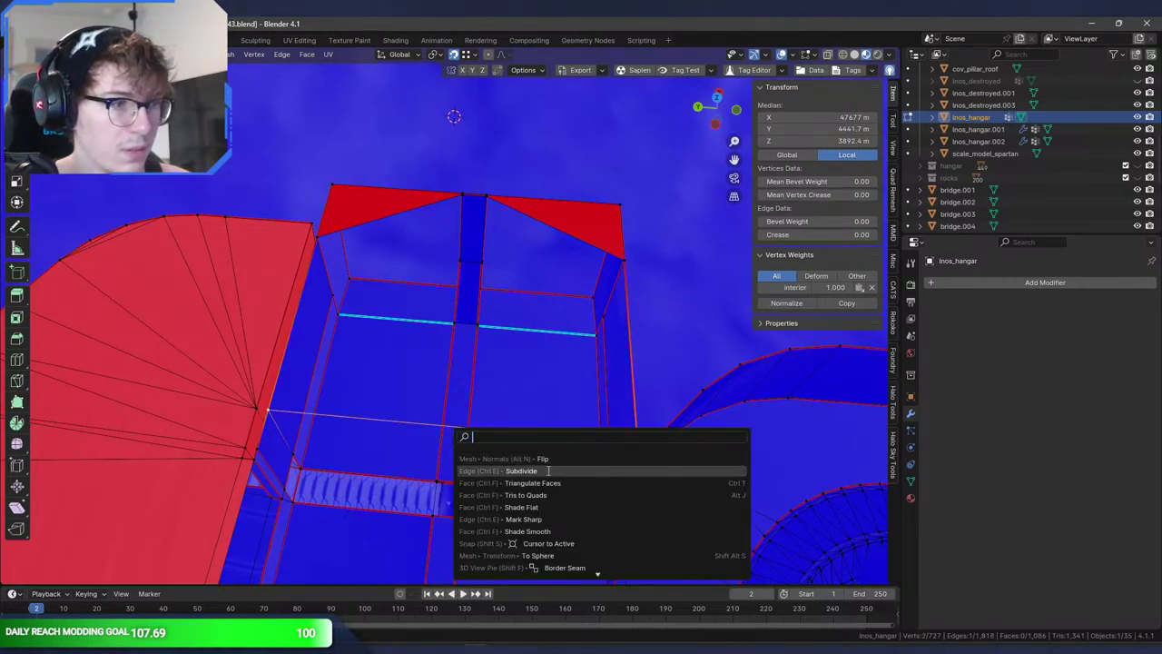
left_click(513, 470)
left_click(448, 424)
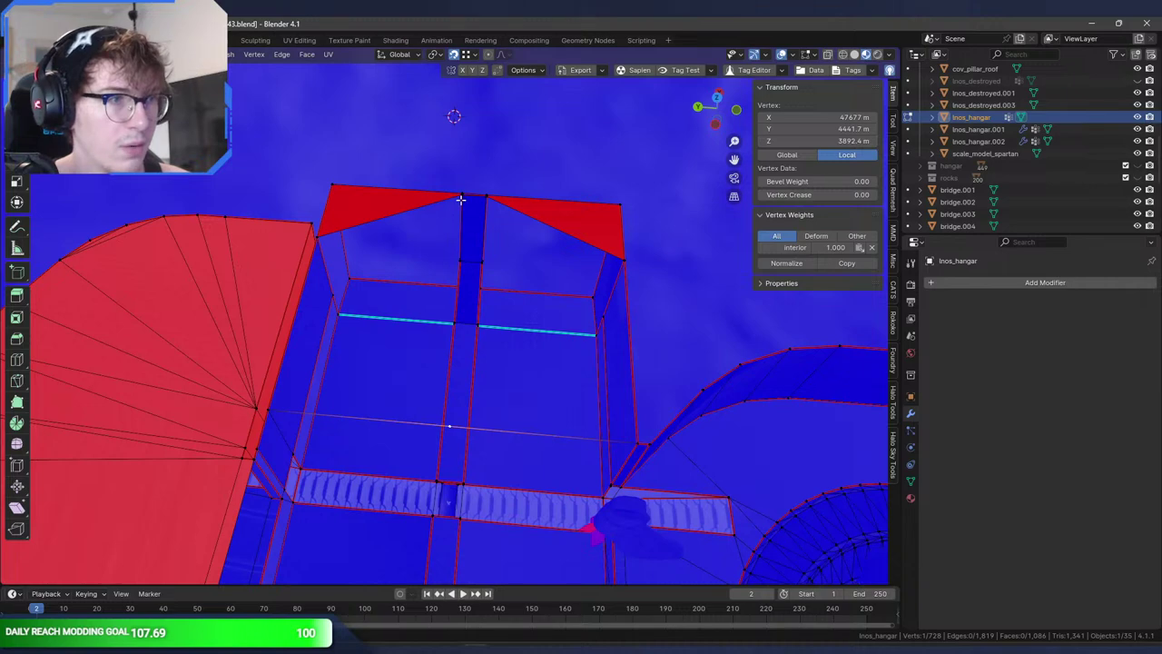
- Fill a ceiling face between one side wall's two top corners, the new midpoint and the end pillar's nearest top corner
left_click(321, 240)
left_click(270, 407, "shift")
left_click(448, 424, "shift")
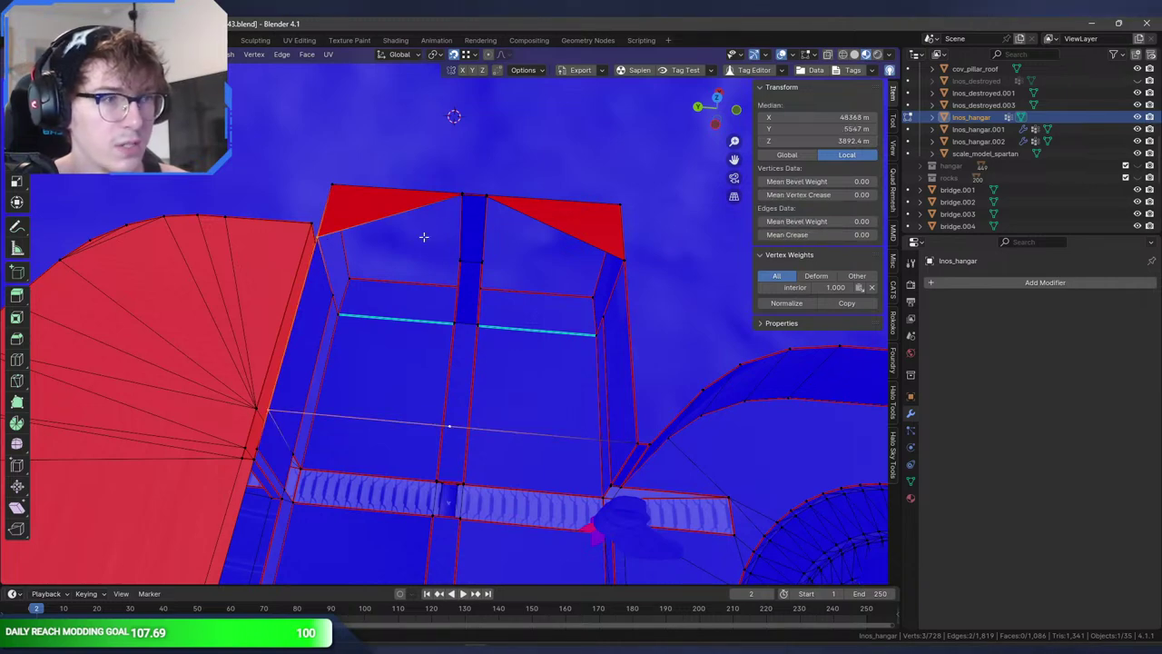
left_click(461, 196, "shift")
key("f")
middle_click_drag(482, 248, 423, 269)
scroll(418, 287, "up", 2)
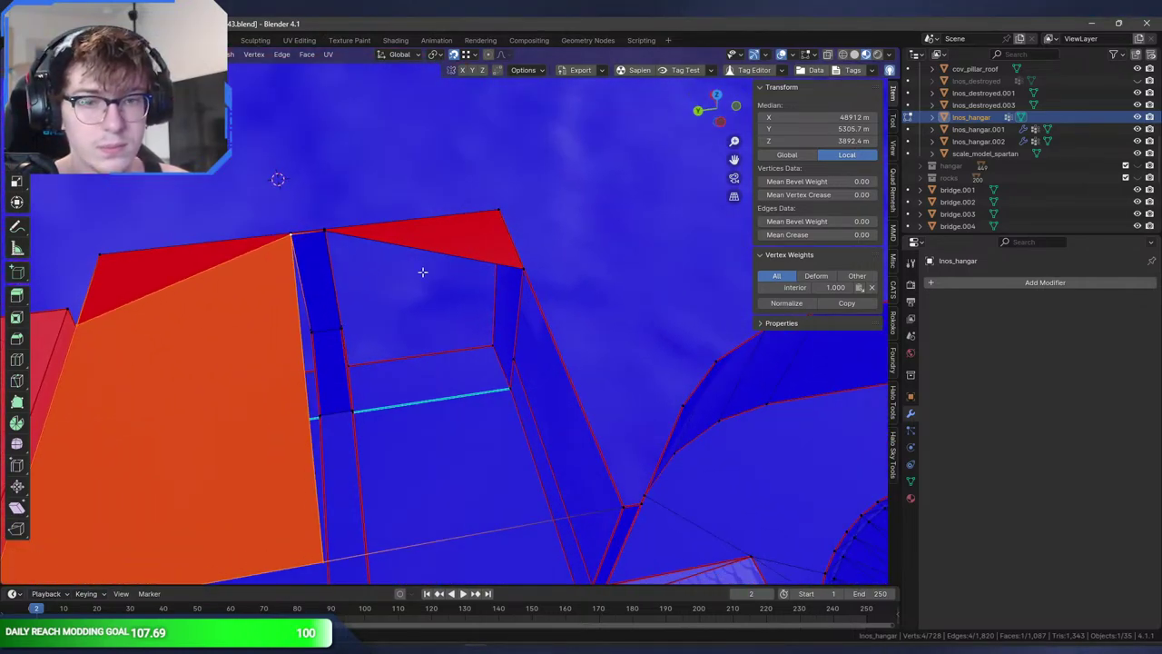
- Fill the matching ceiling face between the pillar's other top corner, the opposite side wall's corners and the midpoint
left_click(382, 252)
left_click(521, 268, "shift")
left_click(622, 507, "shift")
middle_click_drag(360, 536, 374, 523, "shift")
left_click(341, 548, "shift")
key("f")
scroll(361, 413, "up", 1)
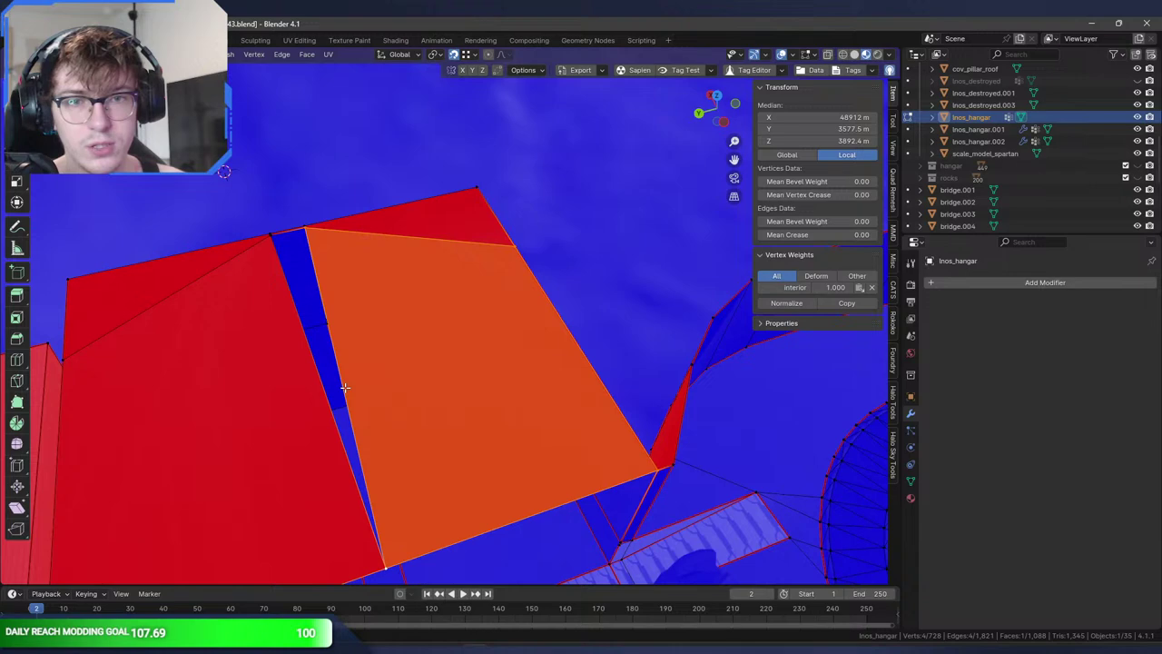
- Close the gap between both ceiling faces with a triangle from the pillar's top corners to the midpoint, and save the file
middle_click_drag(315, 374, 436, 367)
left_click(244, 420)
left_click(235, 455, "shift")
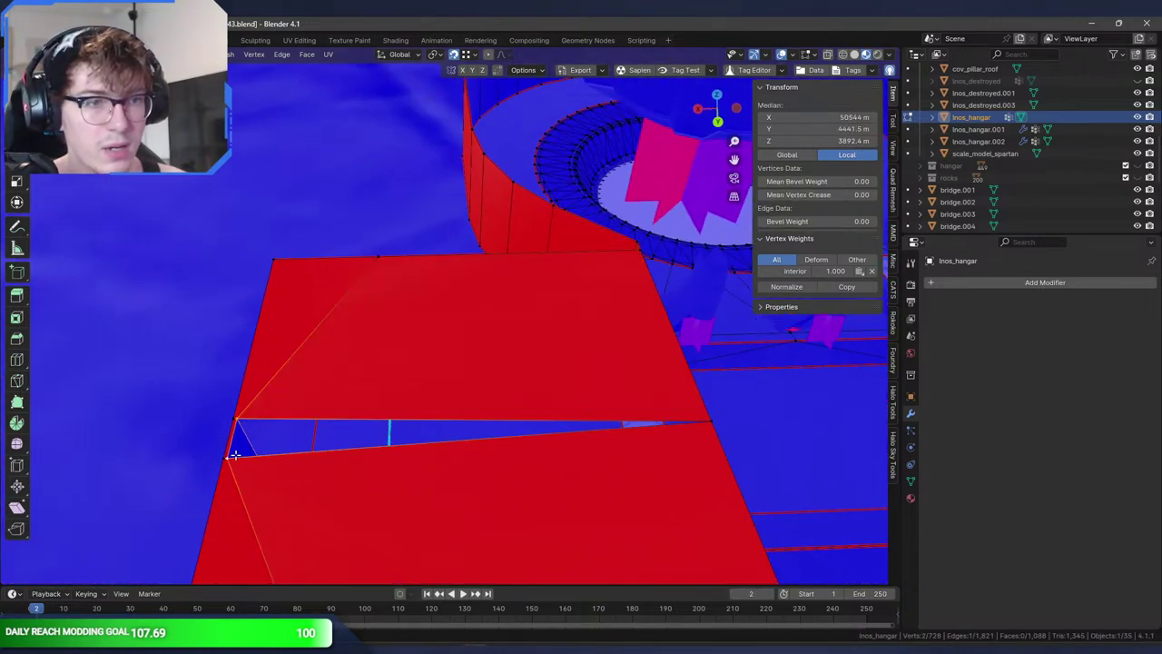
left_click(713, 421, "shift")
key("f")
middle_click_drag(716, 423, 477, 343)
key("alt+a")
key("ctrl+s")
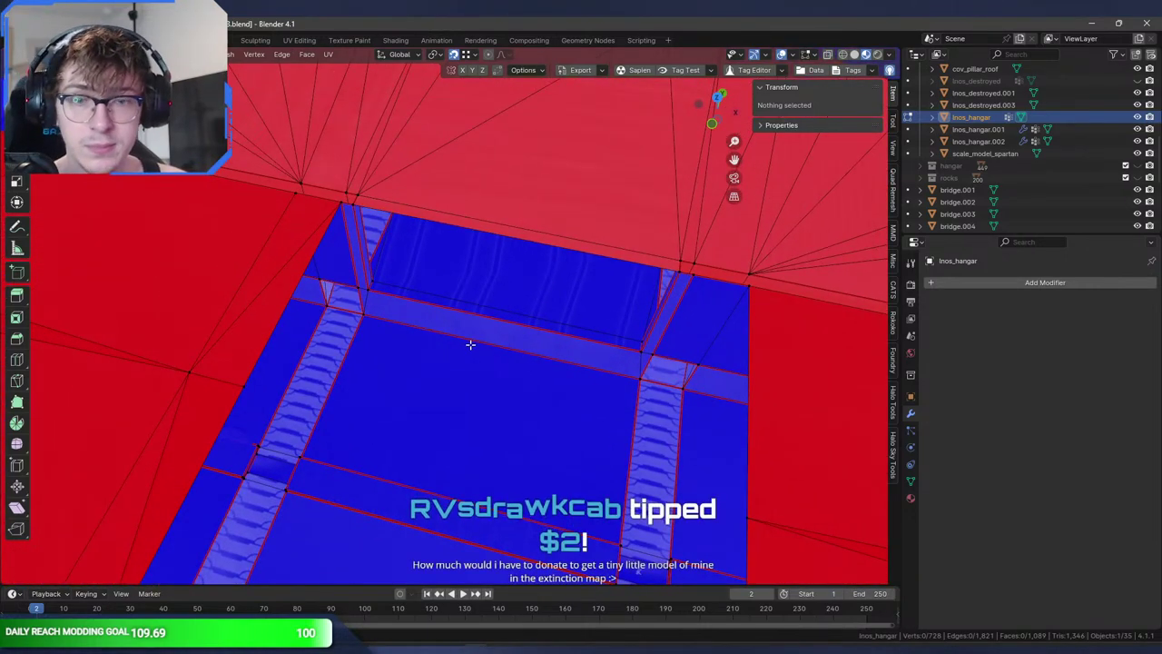
- Extrude the ceiling's midpoint vertex along X, snapping it level with the near top corner of the adjacent side-wall pillar
mouse_move(470, 344)
middle_mouse_down()
mouse_move(441, 355)
mouse_move(479, 358)
mouse_move(473, 344)
middle_mouse_up()
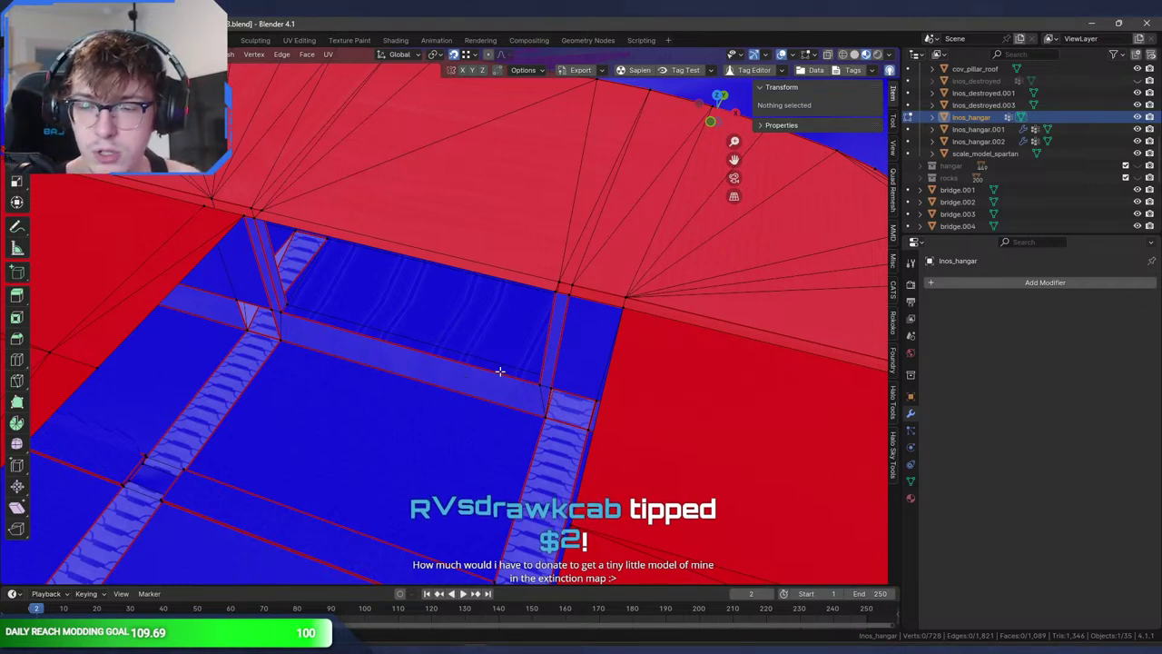
middle_click_drag(504, 369, 596, 362)
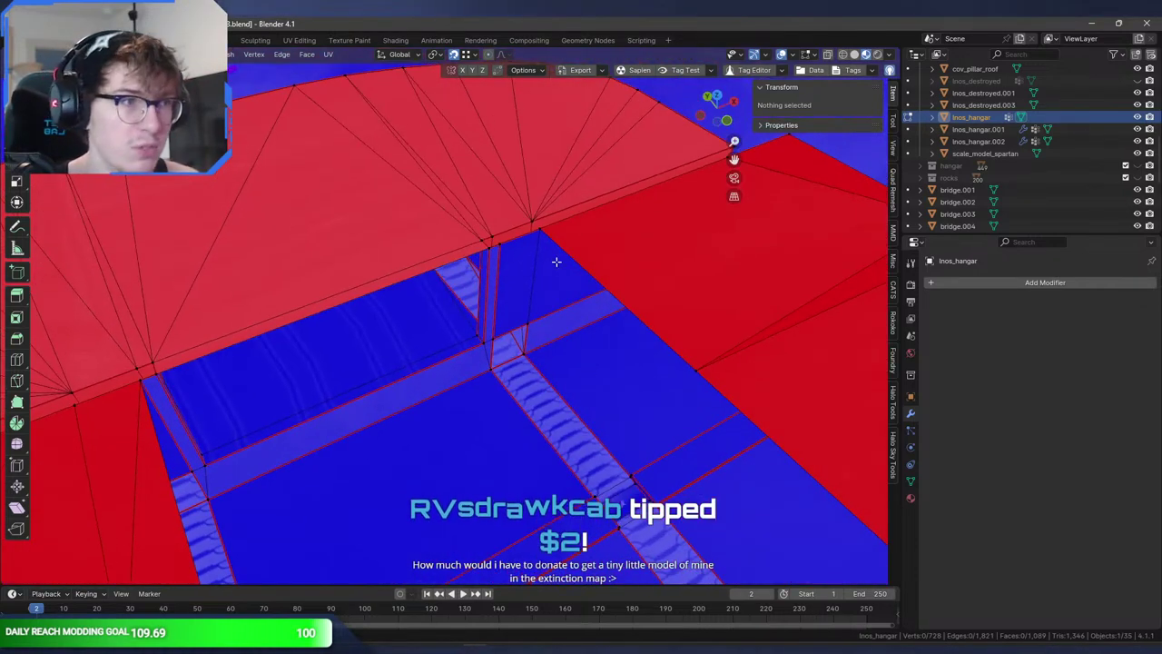
left_click(546, 236)
middle_click_drag(547, 236, 463, 293)
left_click(512, 246, "shift")
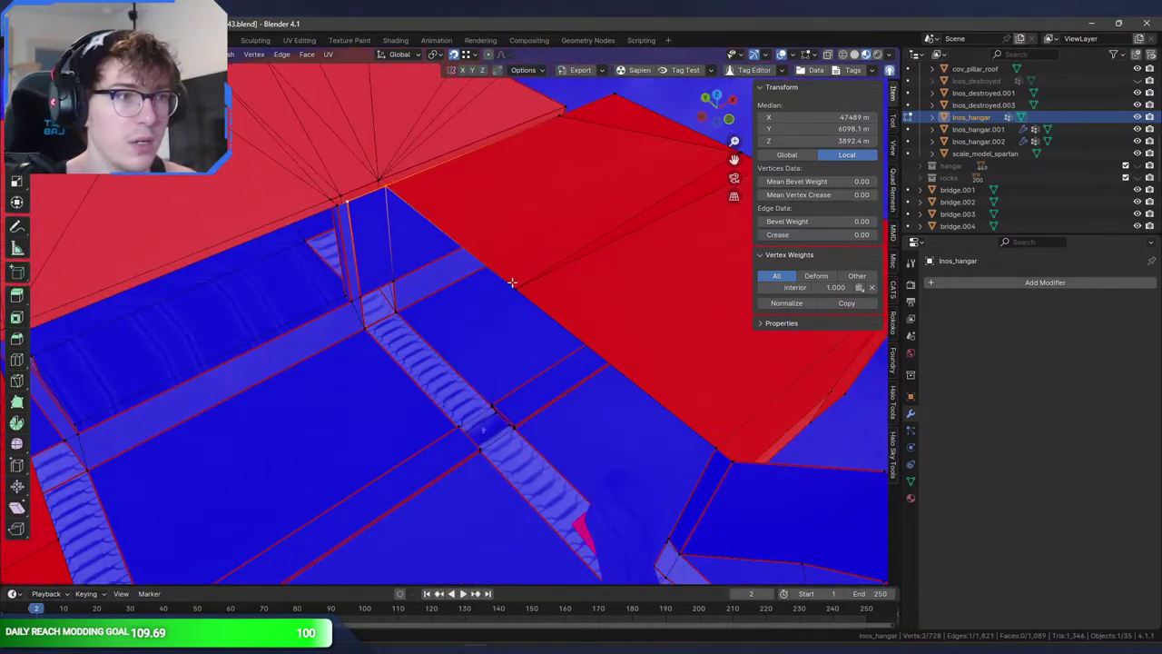
left_click(423, 239)
key("g")
key("y")
key("x")
left_click(355, 203)
left_click(352, 203, "shift")
left_click(387, 185, "shift")
key("f")
middle_click_drag(471, 279, 472, 315)
key("ctrl+z")
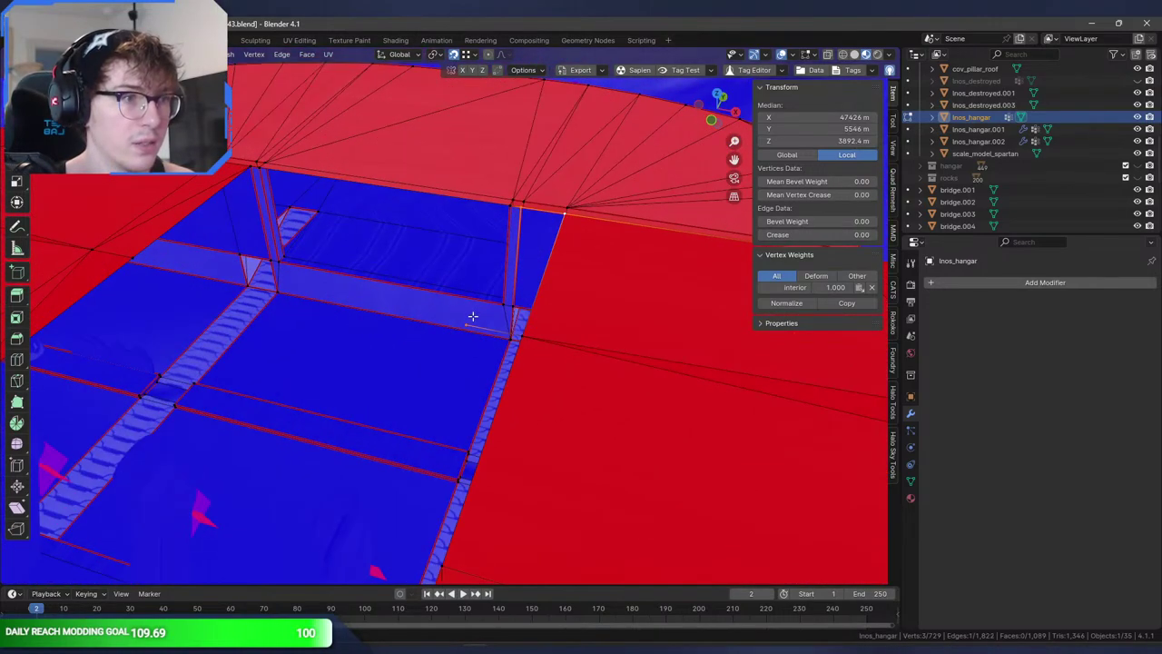
- Fill two triangular ceiling faces linking the side wall's top corner and pillar corner with the midpoint and its extruded vertex
left_click(516, 334)
left_click(565, 217, "shift")
left_click(523, 207, "shift")
key("f")
middle_click_drag(477, 263, 635, 256)
left_click(426, 284)
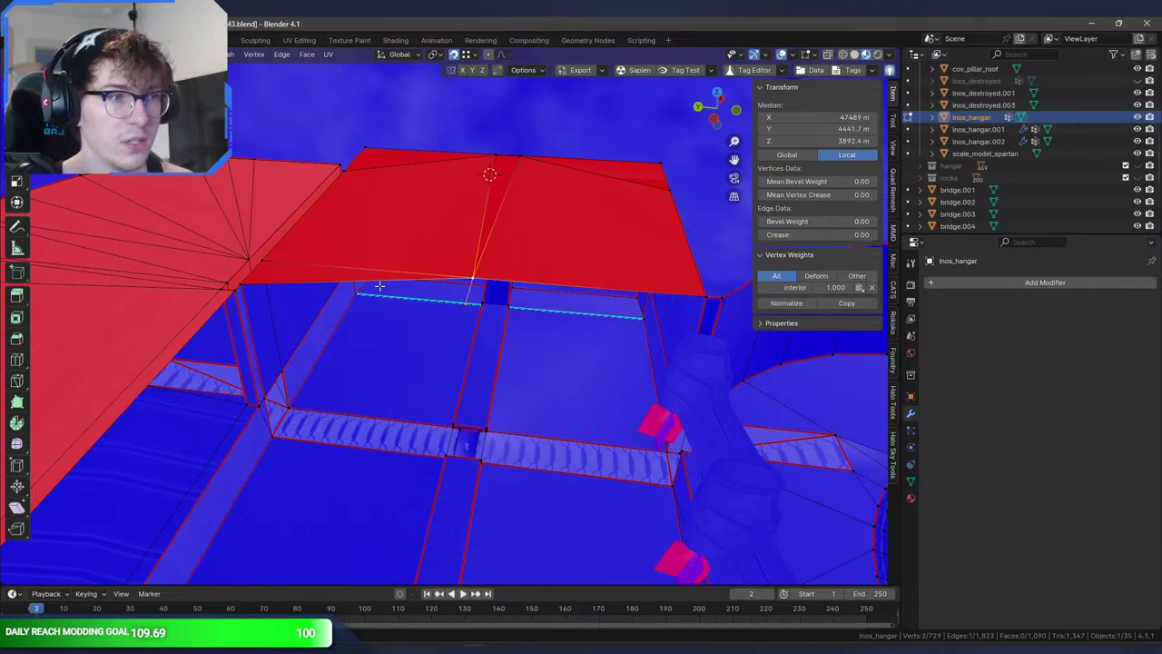
left_click(245, 288, "shift")
key("f")
- Extrude the top corner vertex at the opposite side wall along X, snapping it level with the vertex extruded from the midpoint
middle_click_drag(480, 301, 401, 295, "shift")
left_click(385, 283)
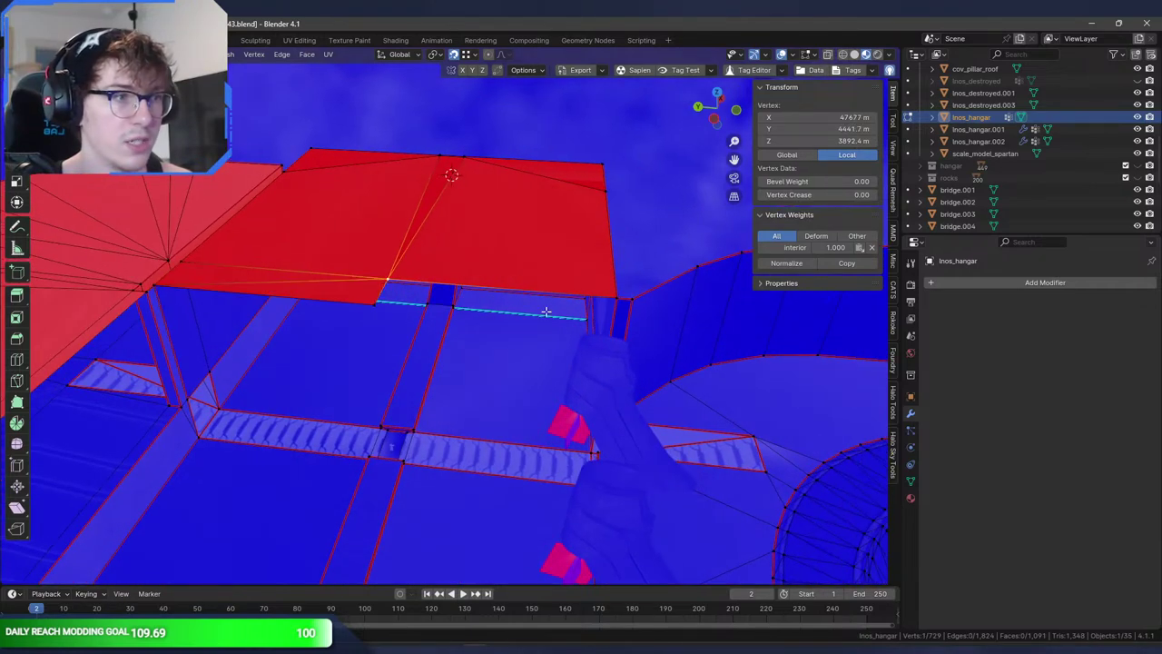
left_click(614, 304)
middle_click_drag(614, 304, 563, 312)
key("e")
key("x")
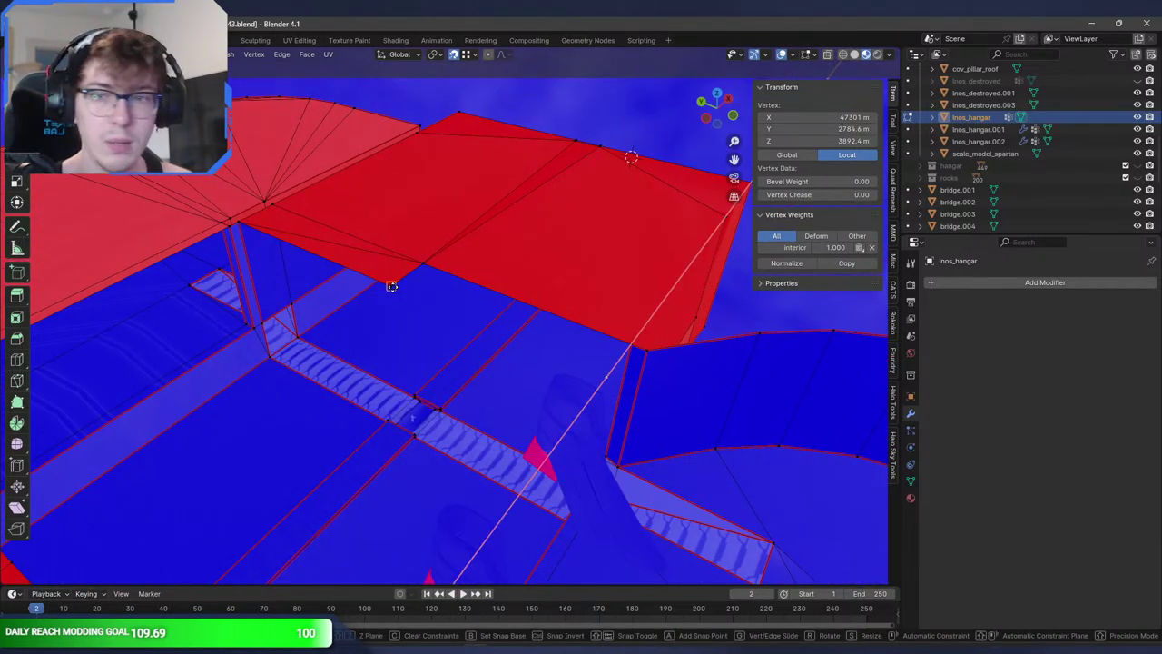
left_click(393, 286)
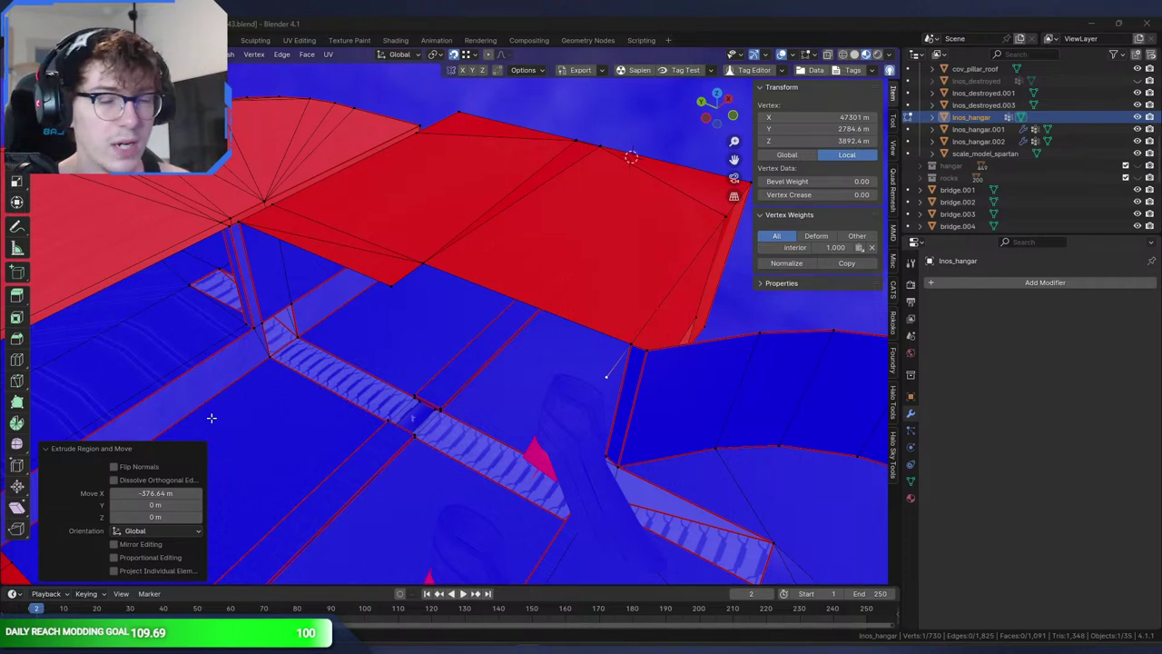
- Fill the other half of this ceiling strip with two triangular faces between the midpoint, wall corner and extruded vertices
middle_click_drag(136, 389, 521, 354)
left_click(394, 265)
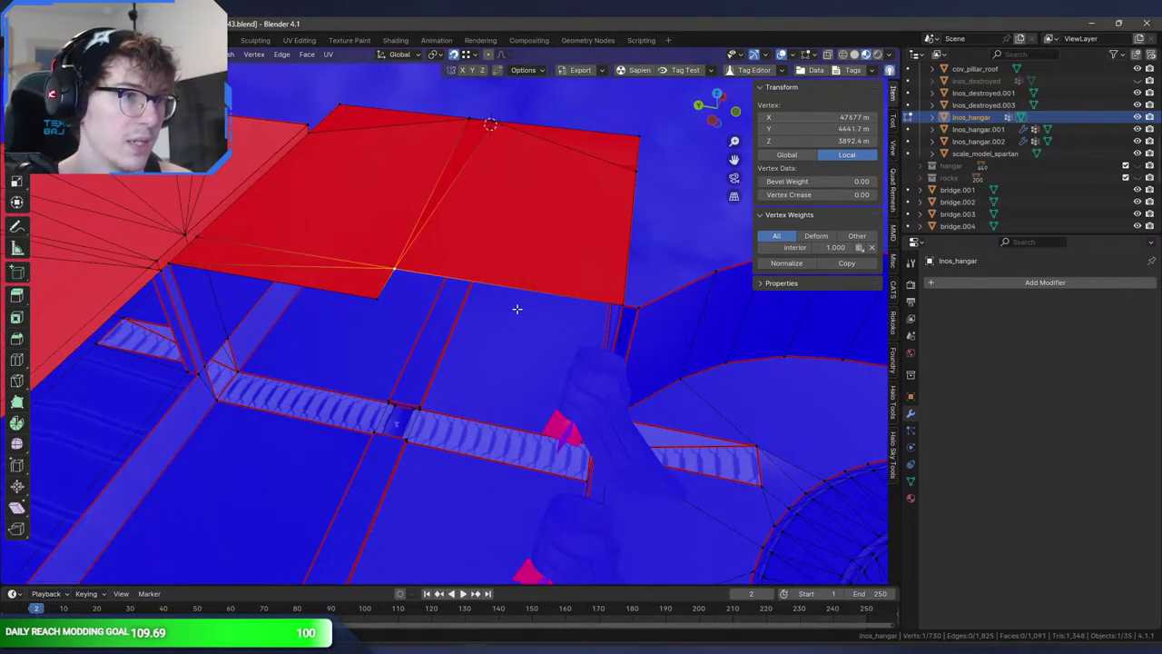
left_click(624, 338, "shift")
key("f")
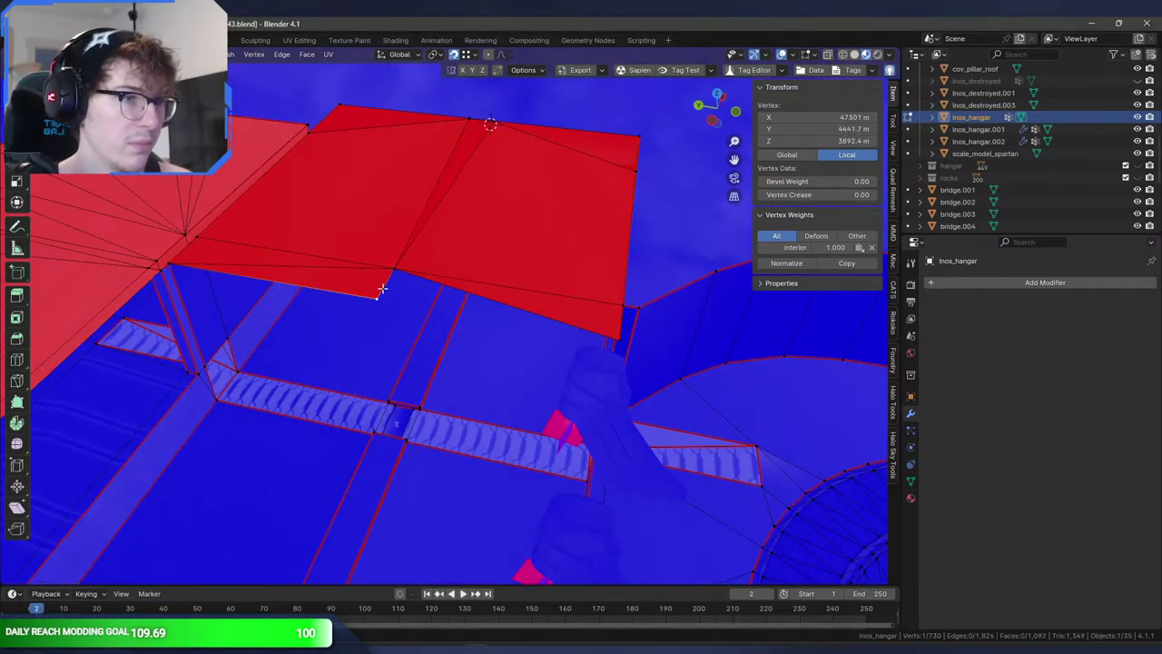
key("f")
mouse_move(518, 334)
middle_mouse_down()
mouse_move(405, 340)
mouse_move(371, 361)
mouse_move(465, 373)
mouse_move(493, 346)
mouse_move(448, 354)
mouse_move(546, 374)
mouse_move(521, 360)
mouse_move(555, 360)
middle_mouse_up()
- Extrude the strip's inner middle vertex along X, snapping it level with the inner top corner of its side-wall pillar
scroll(461, 373, "down", 3)
scroll(536, 358, "up", 3)
scroll(535, 345, "down", 1)
left_click(526, 273)
left_click(518, 275, "shift")
left_click(557, 389)
key("g")
key("x")
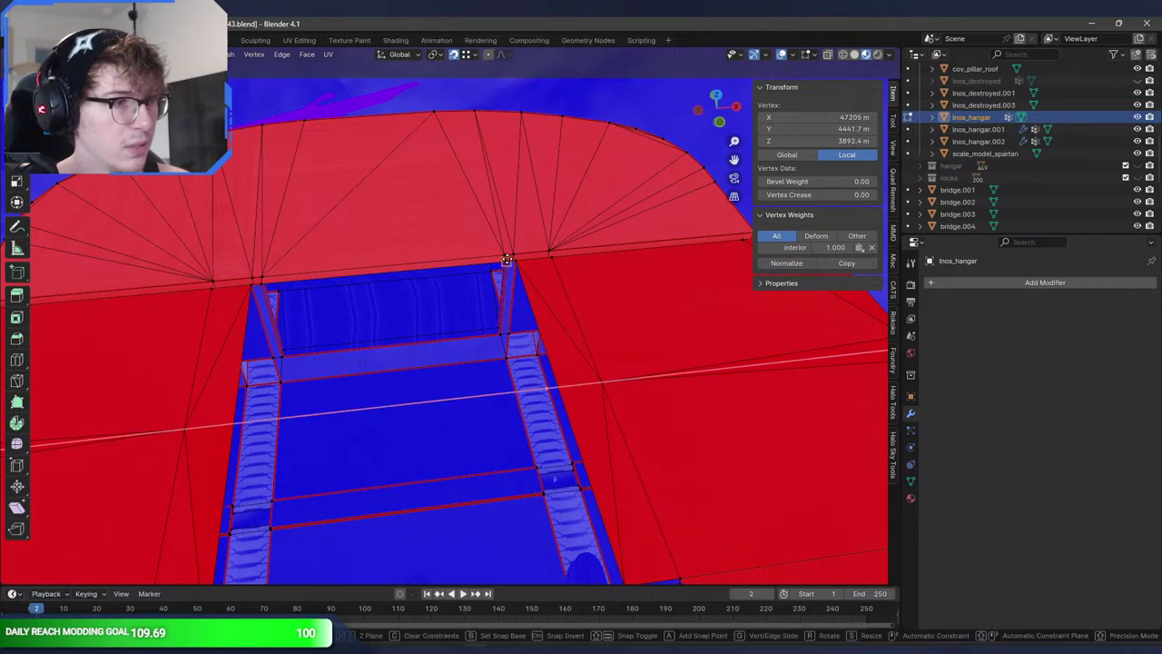
left_click(252, 411)
- Extrude the matching vertex on the facing ceiling strip along X, snapping it level with the other pillar's inner top corner
left_click(230, 425)
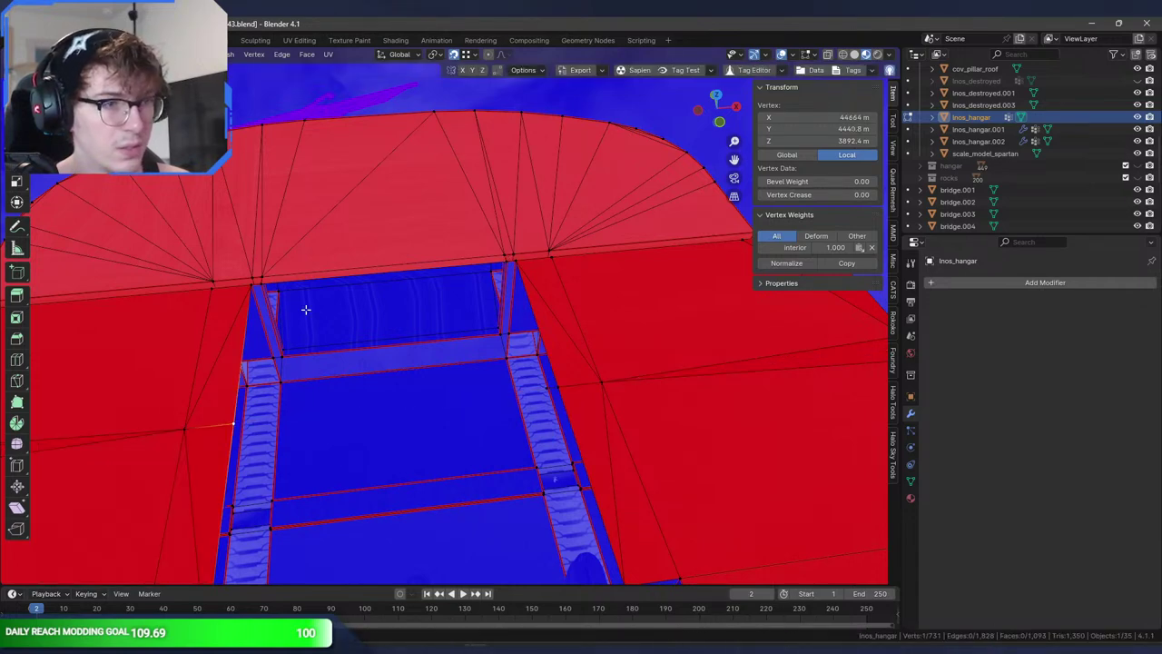
key("e")
key("x")
left_click(261, 284)
- Fill the narrow ceiling face between that pillar's two top corners and the facing strip's two middle vertices
left_click(262, 287, "shift")
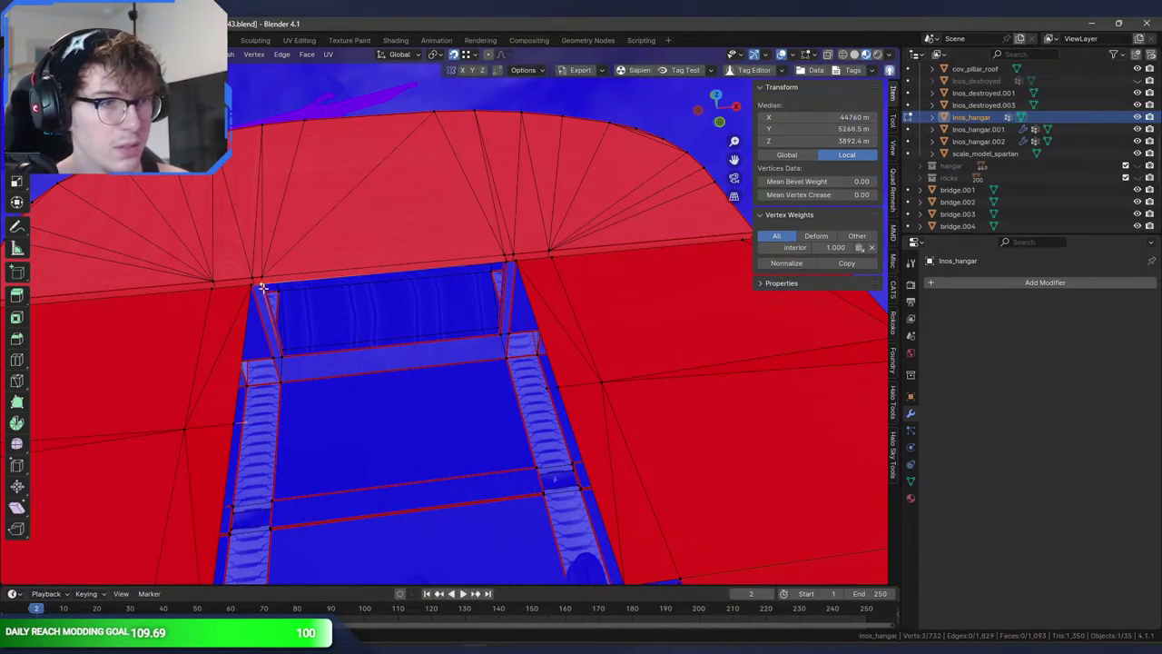
left_click(252, 288, "shift")
left_click(233, 423, "shift")
key("f")
middle_click_drag(234, 423, 260, 345, "shift")
- Extrude the facing strip's far corner vertex along X, level with its inner middle vertex, and fill the rest of the narrow strip
left_click(271, 344)
left_click(257, 346, "shift")
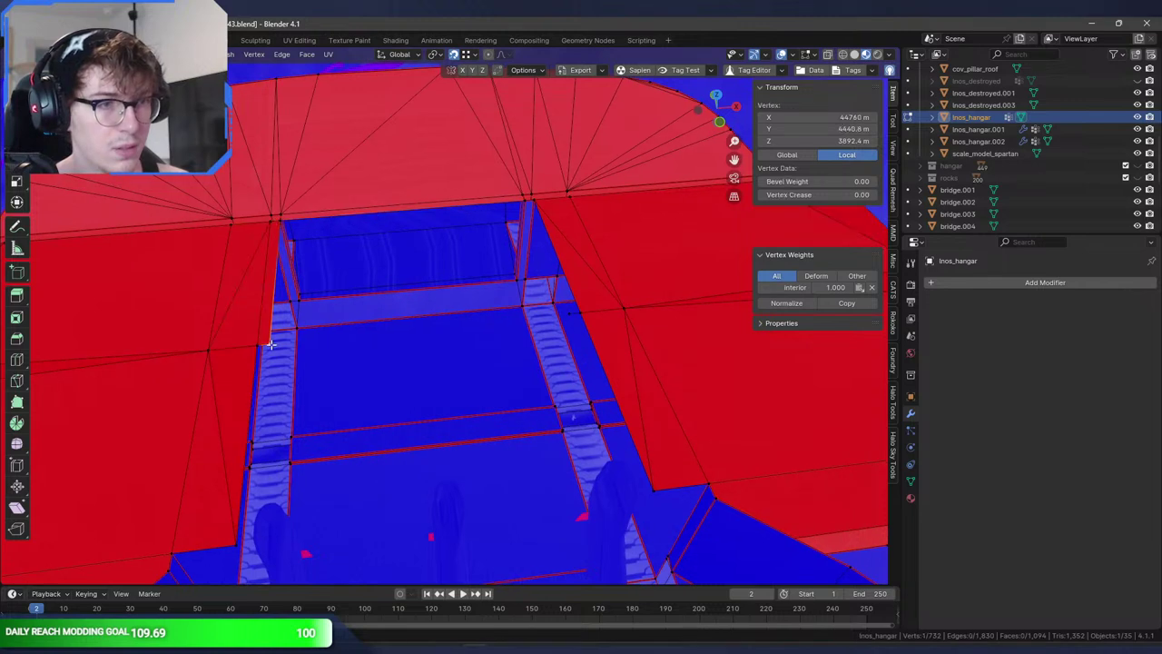
left_click(241, 541, "shift")
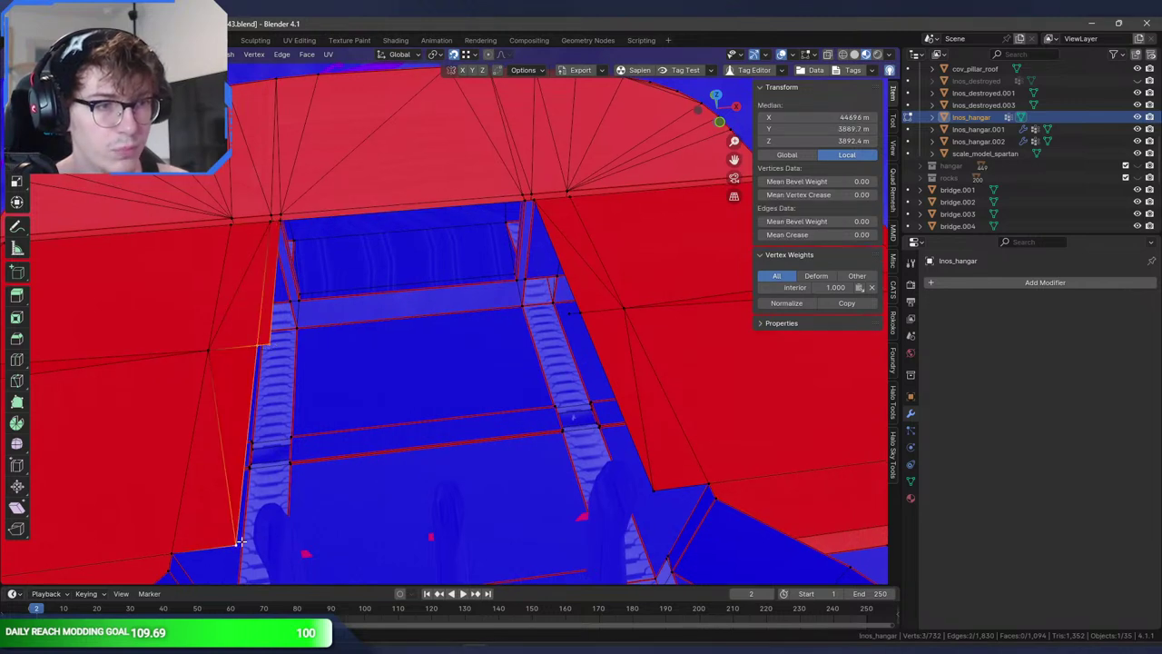
left_click(269, 342)
key("g")
key("x")
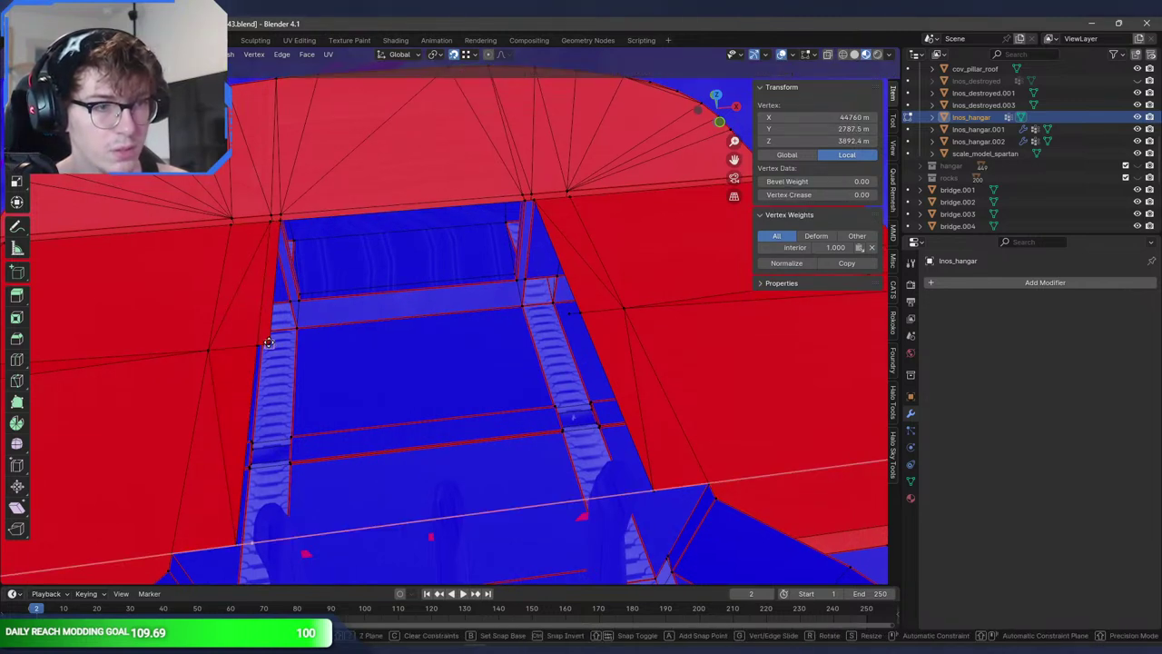
left_click(269, 343)
left_click(243, 541, "shift")
left_click(251, 353, "shift")
key("f")
- Extrude the first strip's far corner vertex along X, snapping it level with that strip's inner middle vertex
left_click(578, 316)
left_click(574, 314, "shift")
left_click(653, 493)
key("e")
key("x")
right_click(569, 313)
key("ctrl+z")
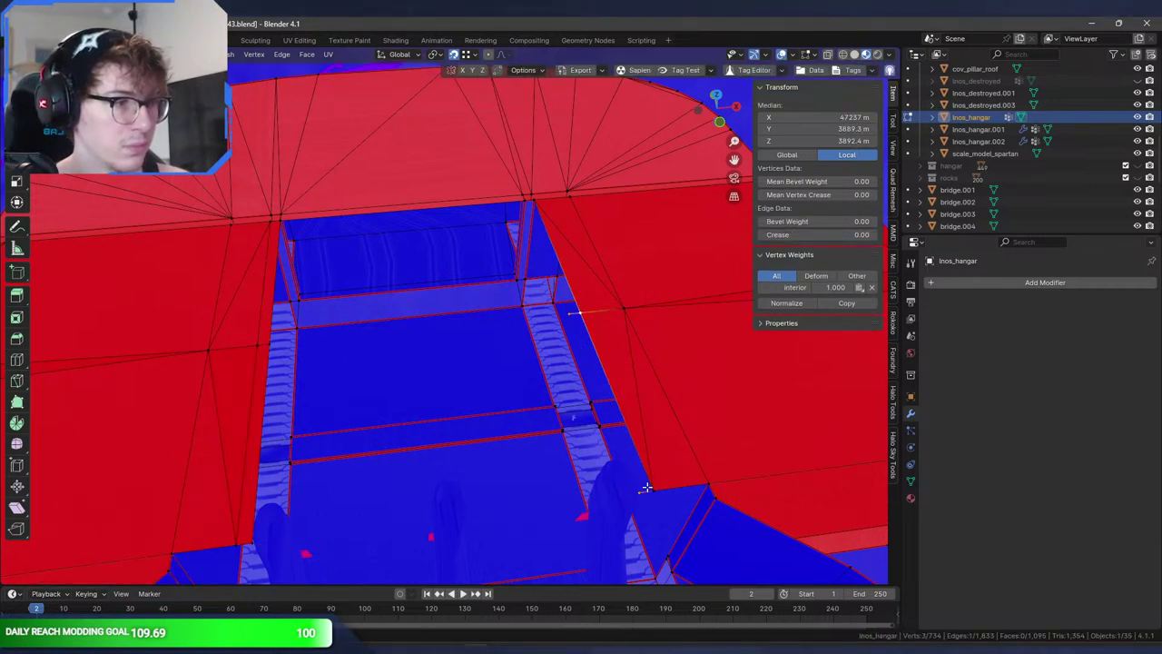
- Fill the narrow strip along the first side of the ceiling opening up to the pillar's two top corners
left_click(570, 310)
left_click(532, 198, "shift")
left_click(526, 199, "shift")
key("f")
- Fill the central ceiling face between the two pillars' inner top corners and the inner middle vertices of both strips
left_click(526, 198)
left_click(281, 222, "shift")
left_click(268, 345, "shift")
left_click(570, 315, "shift")
key("f")
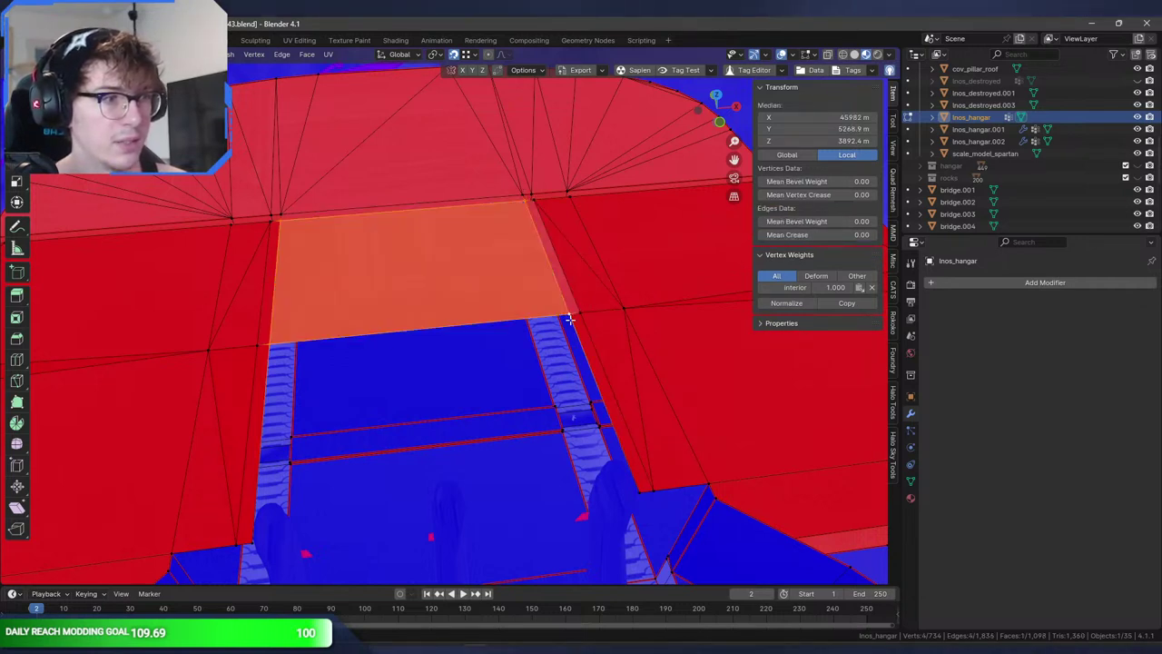
- Fill the remaining central ceiling face from the inner middle vertices to the far corners, clear the selection and save the file
left_click(635, 488)
left_click(571, 313, "shift")
left_click(272, 345, "shift")
key("f")
mouse_move(571, 457)
middle_mouse_down()
mouse_move(524, 466)
mouse_move(559, 446)
middle_mouse_up()
key("alt+a")
key("ctrl+s")
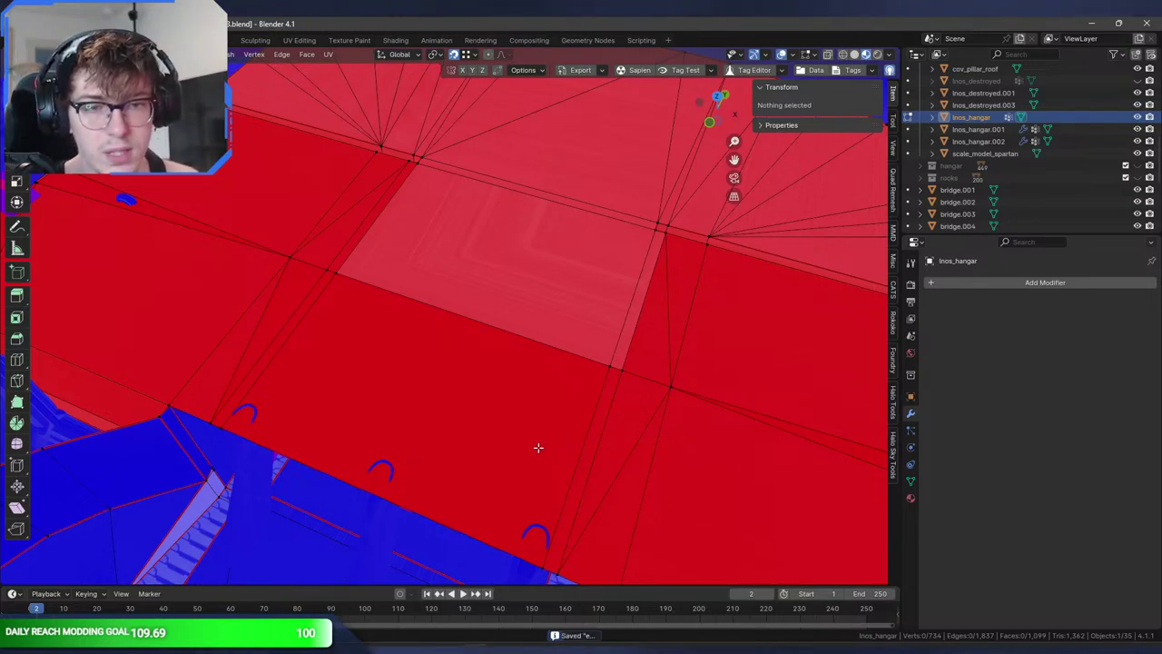
- Look over the filled hangar ceiling from several angles and save the file
middle_click_drag(538, 446, 430, 340)
scroll(428, 378, "up", 2)
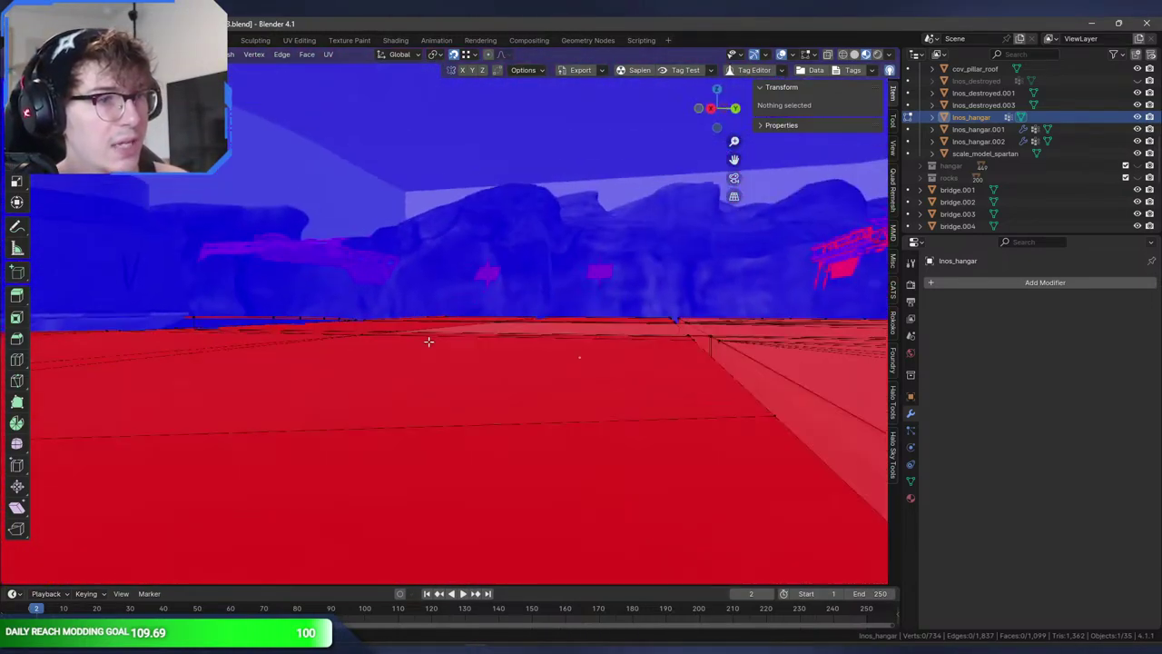
middle_click_drag(379, 457, 508, 396, "shift")
scroll(508, 409, "up", 2)
key("q")
key("ctrl+s")
middle_click_drag(535, 400, 504, 431)
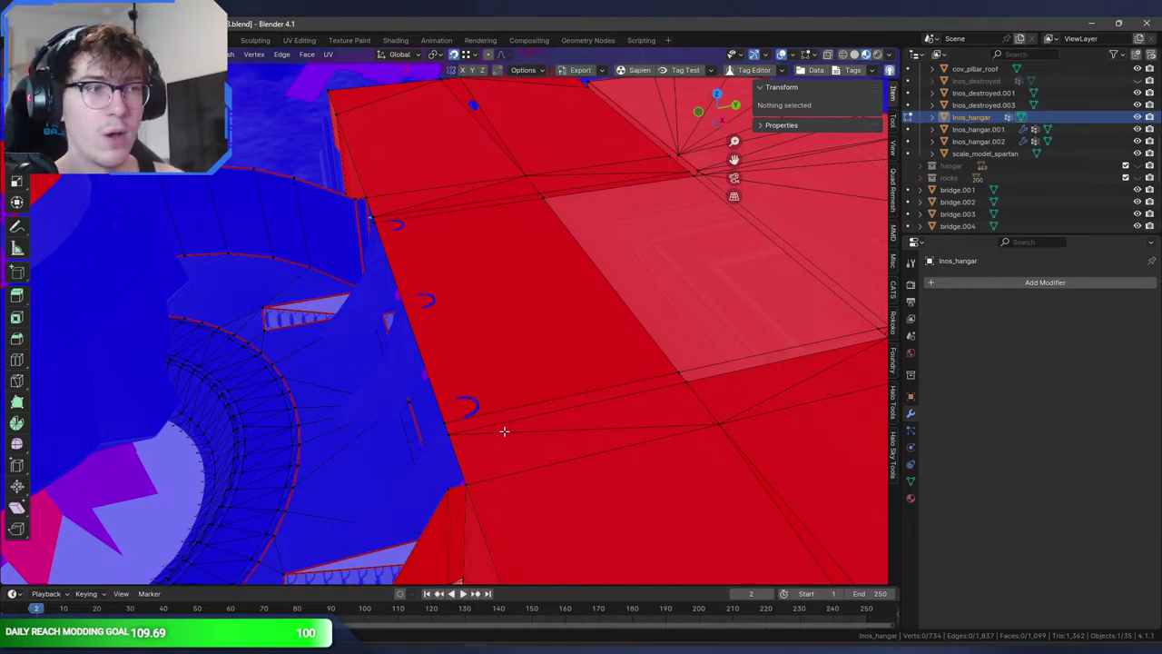
- Fill the small triangular gap between the ceiling edge and the round room's rim at the first pillar corner
middle_click_drag(497, 431, 563, 381)
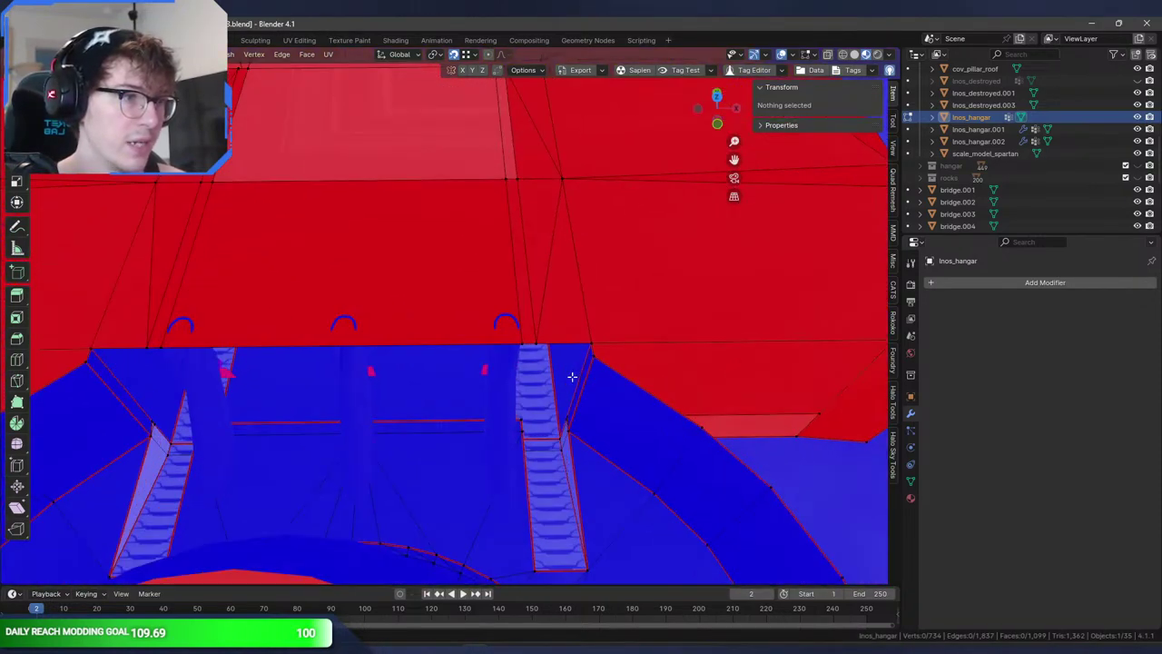
left_click(592, 360)
left_click(539, 342, "shift")
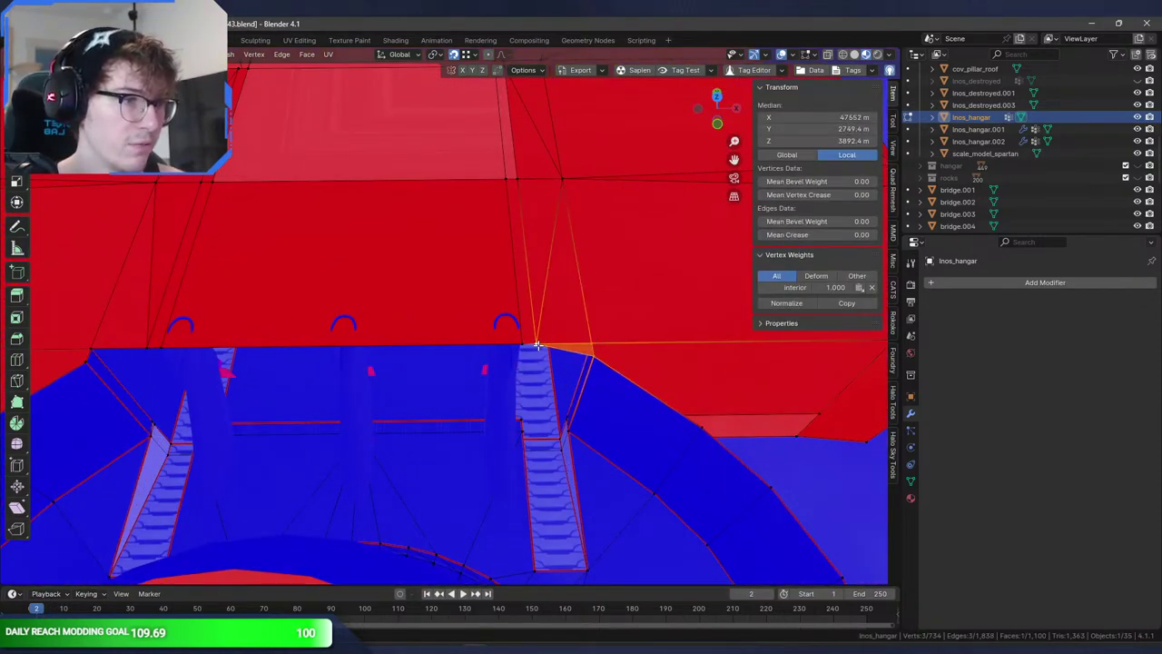
left_click(537, 345)
left_click(573, 354)
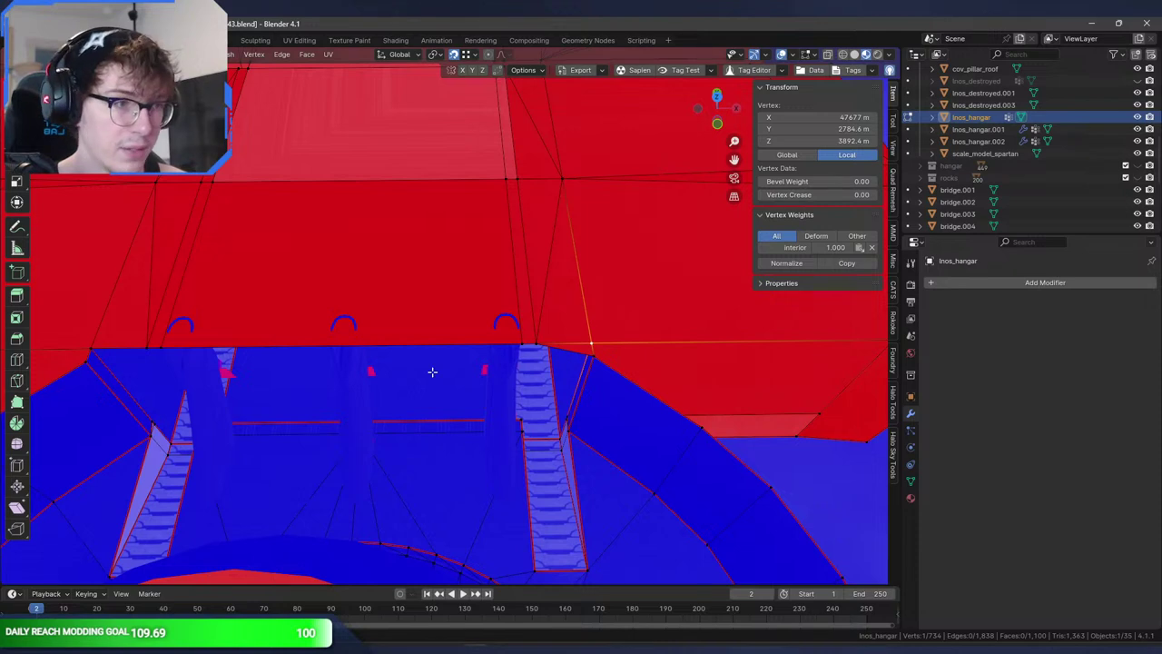
- Fill the matching triangular gap between the ceiling edge and the round room's rim at the opposite corner
middle_click_drag(456, 369, 531, 373, "shift")
left_click(161, 369)
left_click(169, 355, "shift")
left_click(228, 349, "shift")
key("f")
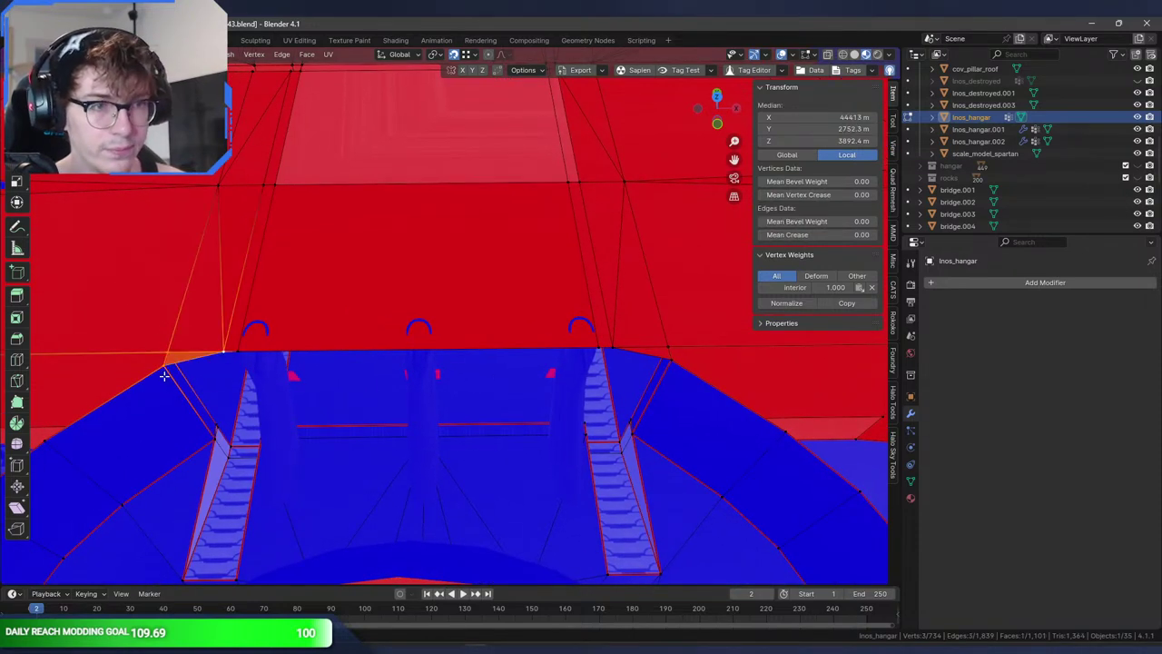
- Fill the remaining thin triangles beside the pillars at both corners of the round room's rim
left_click(238, 353, "shift")
left_click(670, 361)
left_click(624, 357, "shift")
left_click(667, 363)
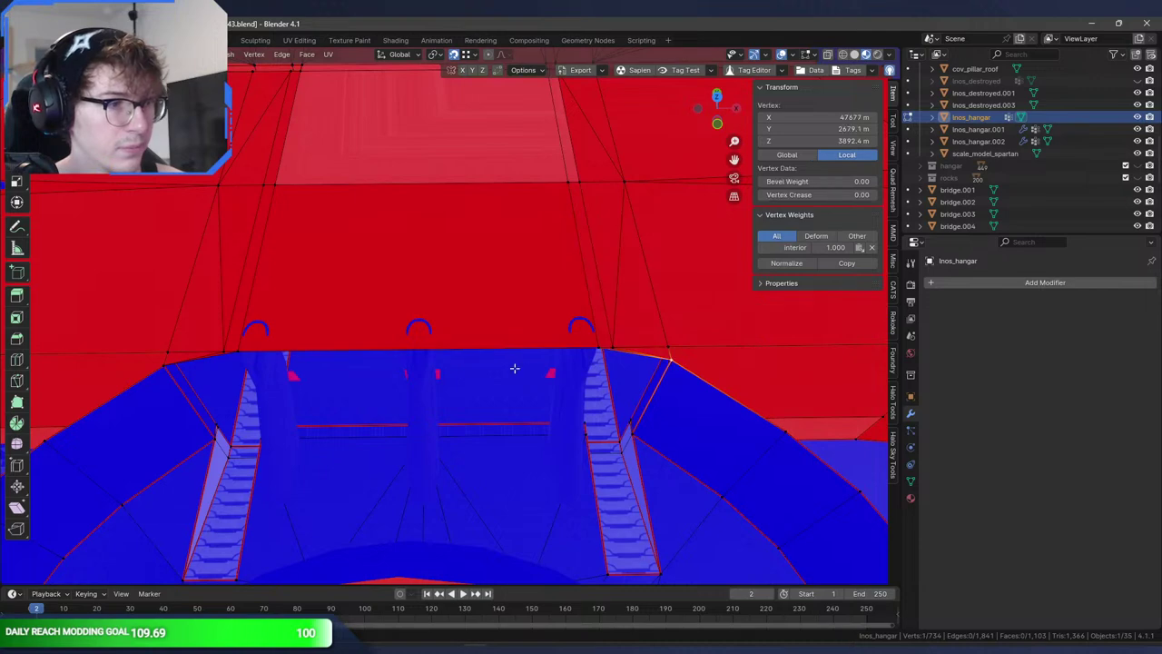
- Fill the long strip between the two rim corners and the pillars' ceiling corners, clear the selection and save the file
left_click(164, 364)
left_click(238, 353, "shift")
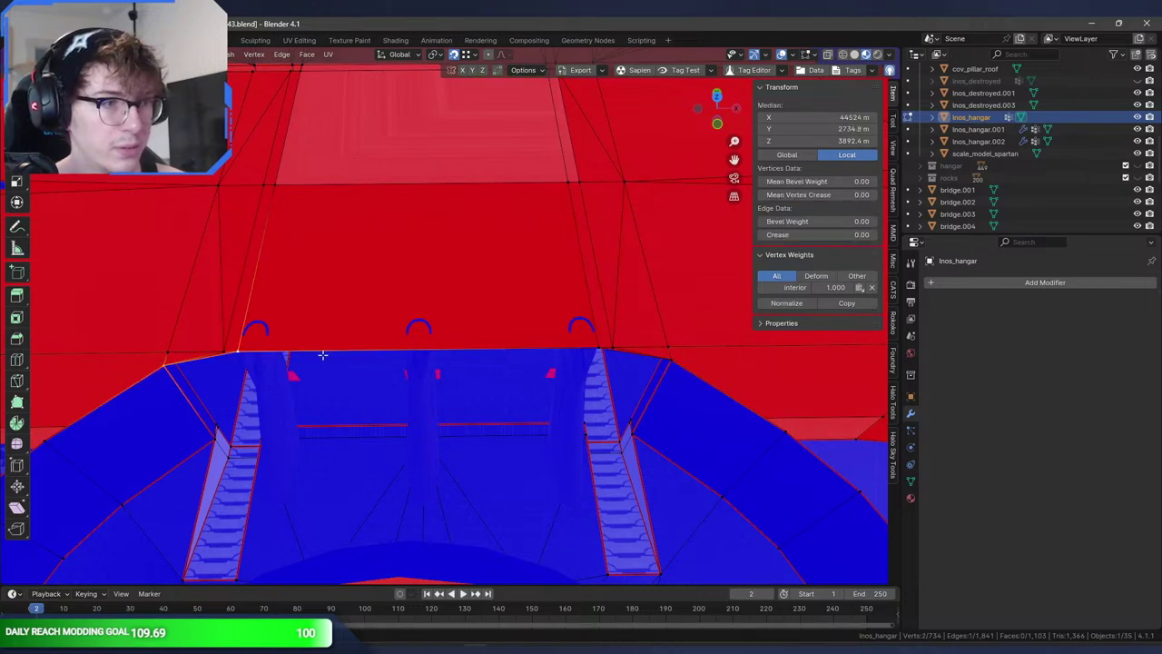
left_click(600, 349, "shift")
left_click(677, 361, "shift")
key("f")
middle_click_drag(688, 363, 650, 367)
left_click(650, 367)
key("ctrl+s")
middle_click_drag(514, 350, 495, 381, "shift")
key("ctrl+s")
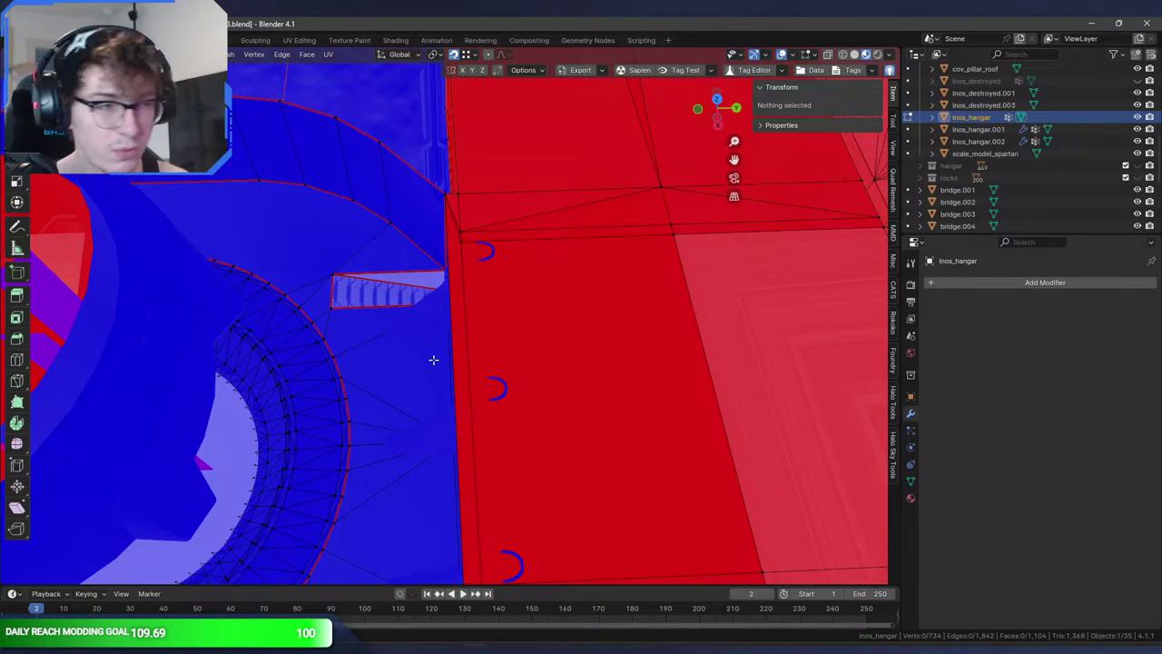
middle_click_drag(447, 361, 505, 368)
scroll(488, 367, "down", 1)
key("ctrl+s")
- Close the round room's open top with a face across its outer edge loop and triangulate that face
middle_click_drag(298, 350, 385, 300, "shift")
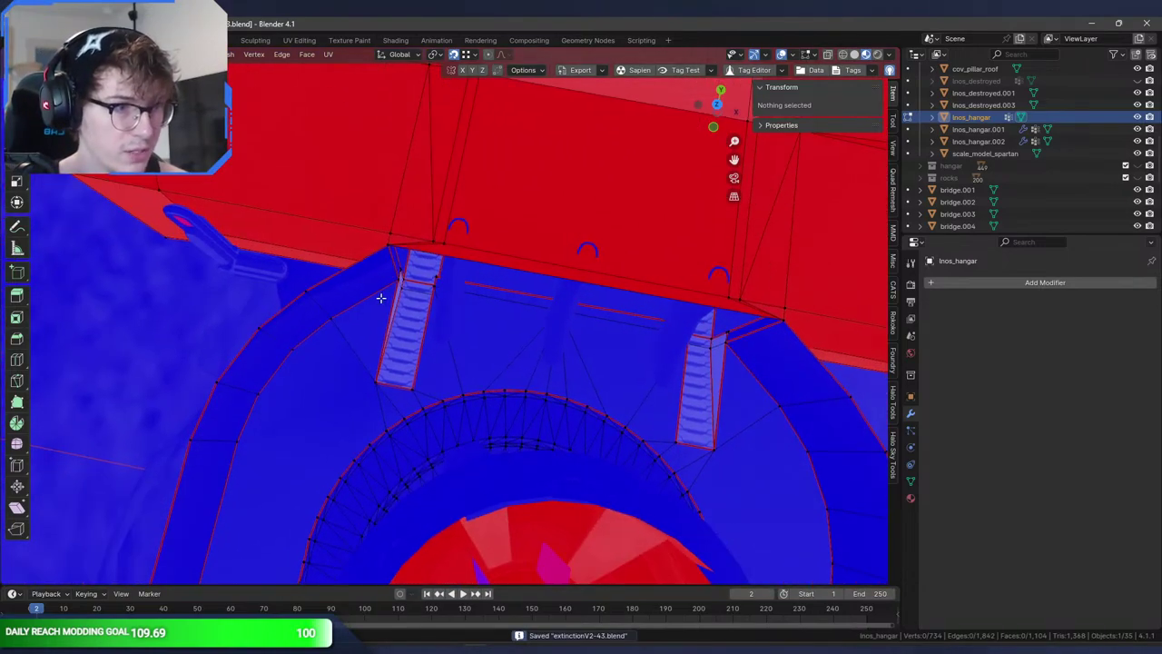
left_click(316, 286)
left_click(387, 246, "shift")
middle_click_drag(523, 258, 287, 250, "shift")
left_click(542, 315, "shift")
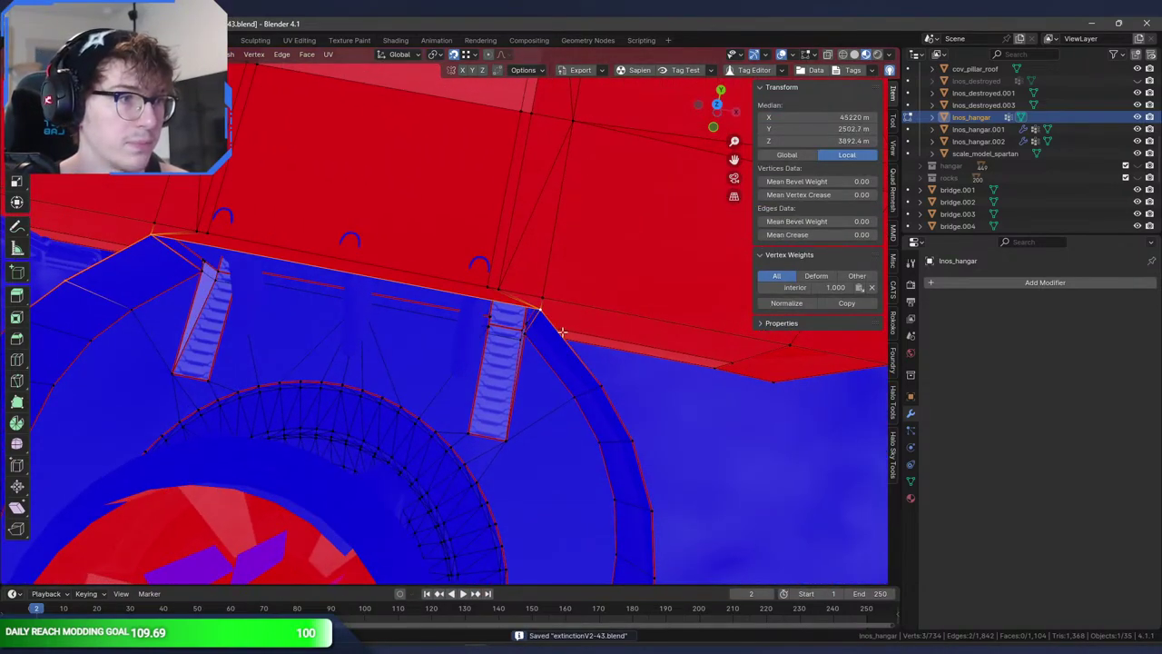
middle_click_drag(596, 381, 470, 329)
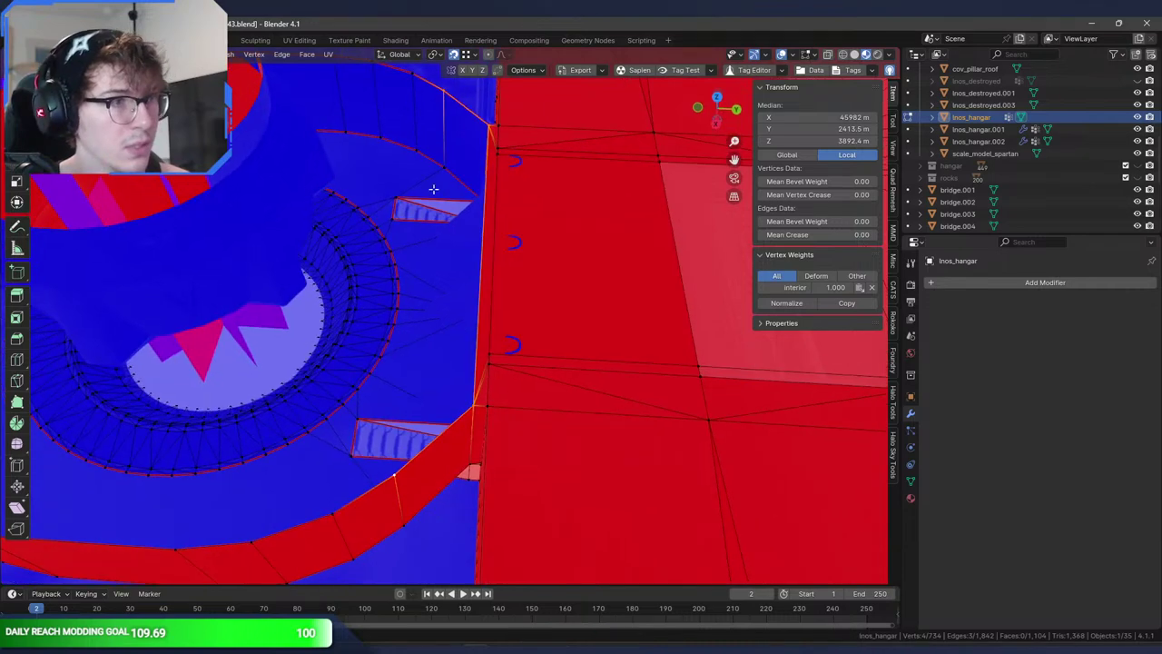
left_click(457, 113, "alt")
scroll(457, 129, "down", 1)
key("f")
key("F3")
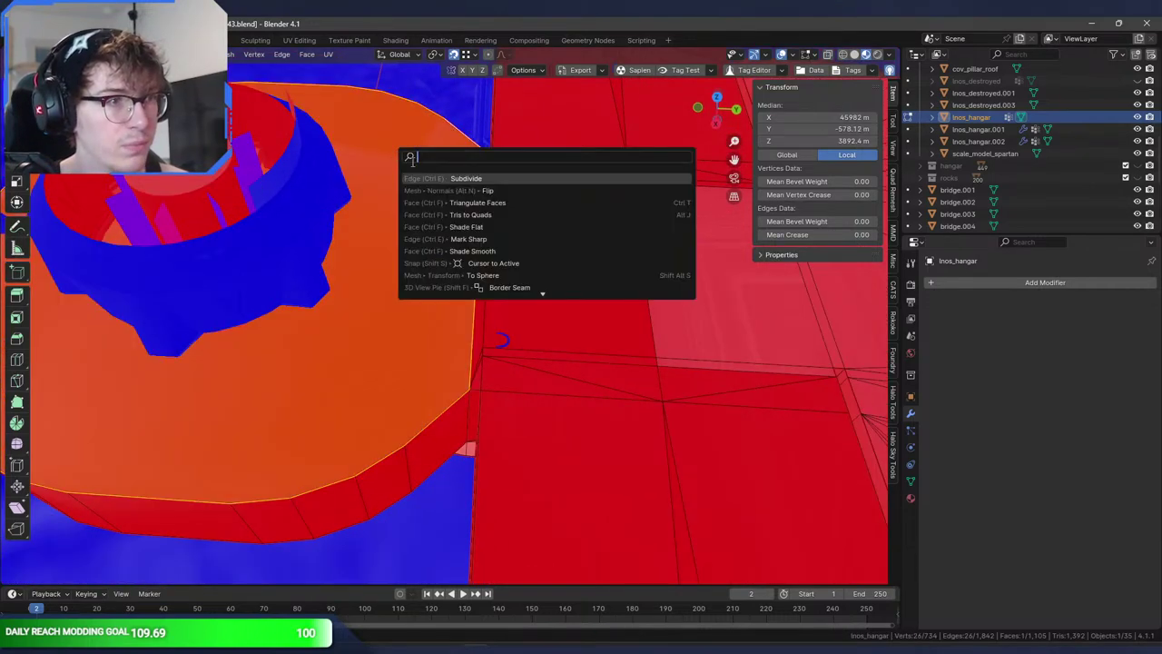
left_click(493, 205)
- Leave mesh editing, clear the selection, save the file and look over the closed roof from outside
middle_click_drag(489, 213, 638, 242)
key("Tab")
scroll(496, 245, "down", 5)
key("alt+a")
key("ctrl+s")
middle_click_drag(550, 274, 595, 265)
middle_click_drag(497, 350, 380, 307, "shift")
scroll(472, 260, "up", 8)
scroll(493, 255, "up", 3)
key("q")
left_click(494, 268)
key("q")
left_click(464, 251)
- Reopen the hangar mesh for editing and circle-select all top faces of the roof, including both rounded sections
key("Tab")
key("c")
left_click_drag(374, 311, 320, 316)
mouse_move(256, 257)
left_mouse_down()
mouse_move(210, 259)
mouse_move(212, 346)
mouse_move(322, 484)
mouse_move(373, 465)
mouse_move(420, 415)
left_mouse_up()
middle_click_drag(418, 419, 415, 274, "shift")
key("c")
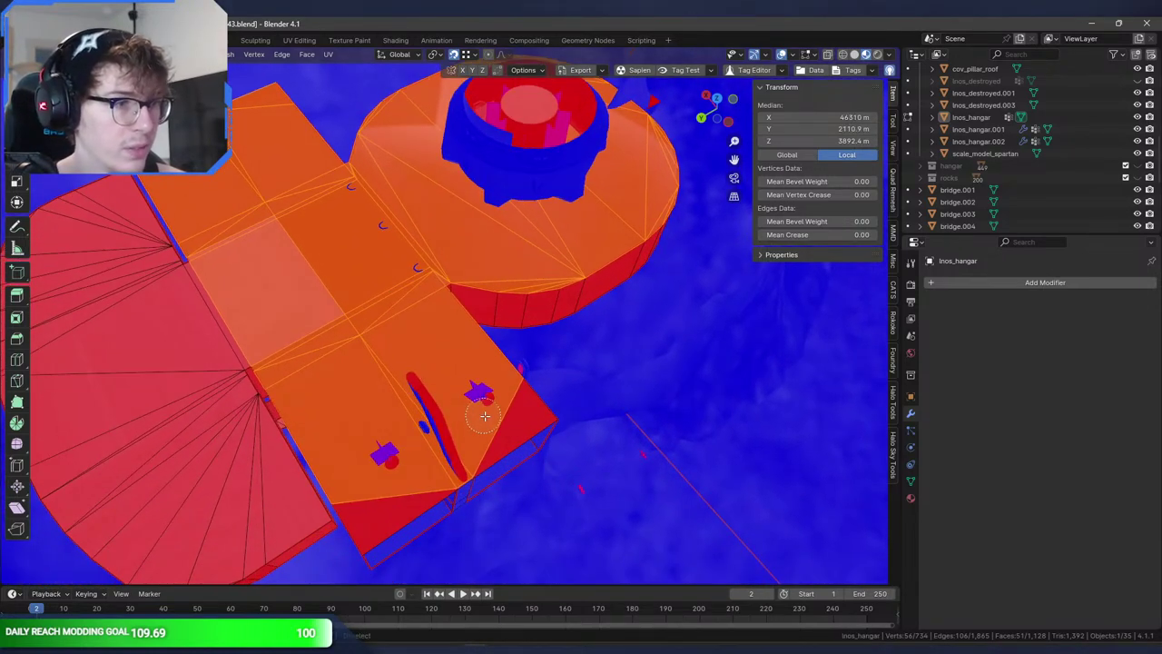
left_click_drag(480, 409, 382, 489)
mouse_move(221, 351)
left_mouse_down()
mouse_move(228, 335)
mouse_move(152, 293)
mouse_move(121, 219)
left_mouse_up()
middle_click_drag(165, 339, 227, 273)
key("c")
mouse_move(227, 273)
left_mouse_down()
mouse_move(267, 267)
mouse_move(375, 355)
left_mouse_up()
right_click(376, 355)
mouse_move(375, 355)
middle_mouse_down()
mouse_move(362, 276)
mouse_move(381, 356)
middle_mouse_up()
- Try to get the roof's outline from the selected faces with Edge Loops and undo the selection
key("F3")
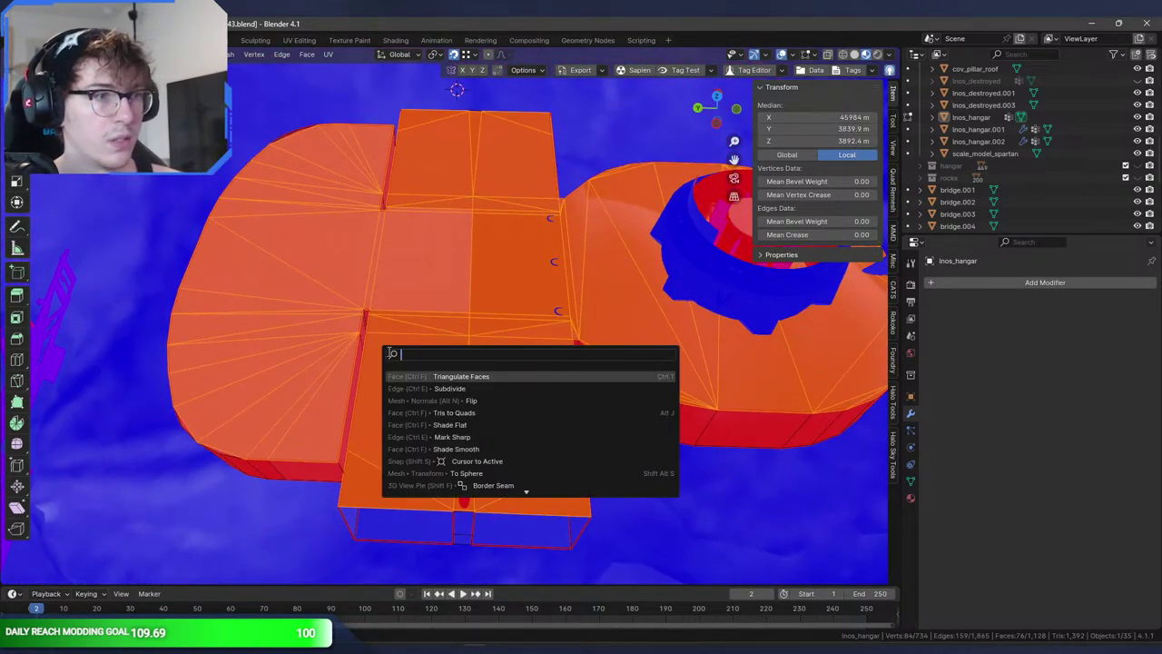
key("Escape")
key("F3")
key("Escape")
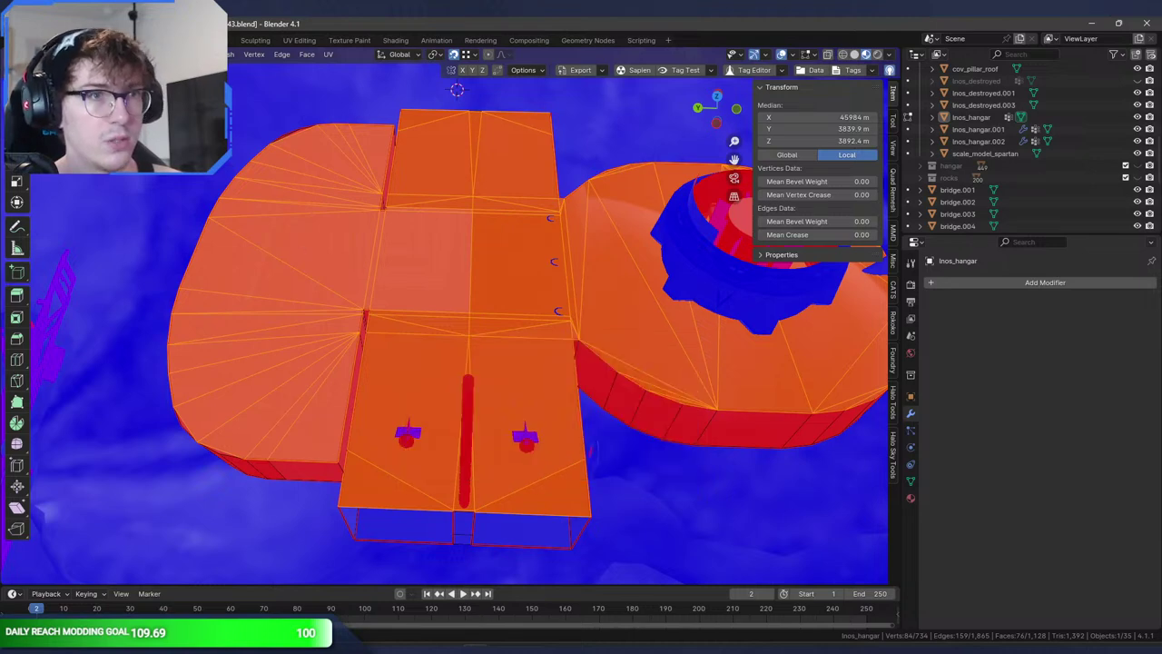
left_click(177, 55)
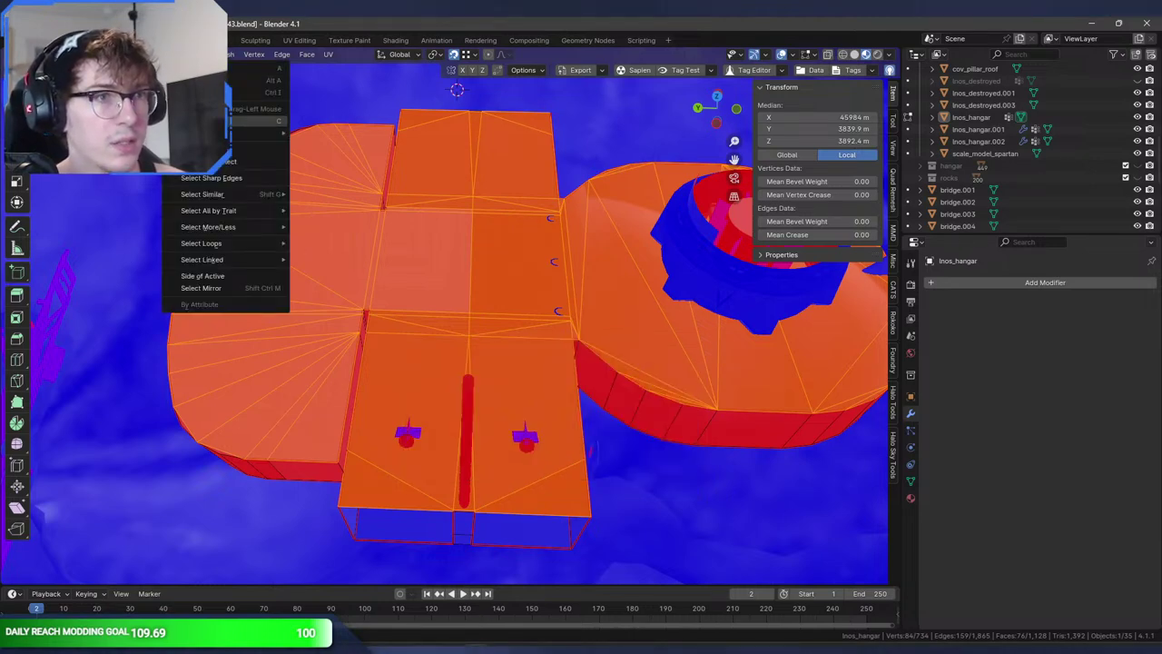
mouse_move(242, 242)
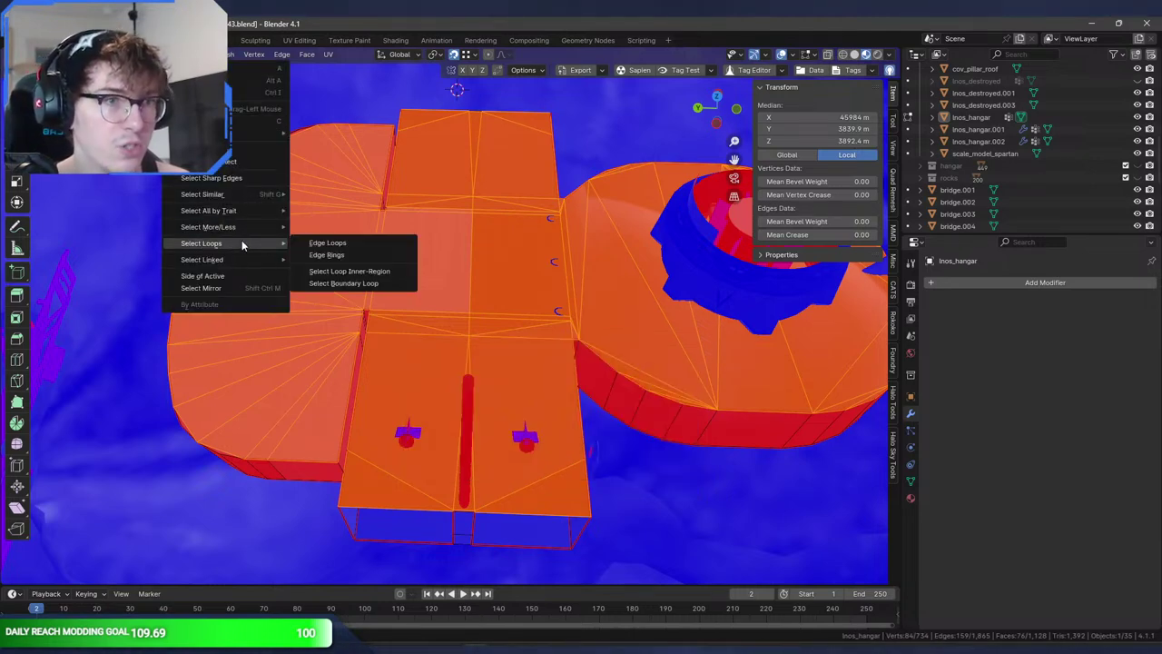
left_click(326, 242)
middle_click_drag(327, 238, 472, 230)
key("ctrl+z")
- Select the boundary loop around the roof faces and mark its edges sharp
left_click(177, 55)
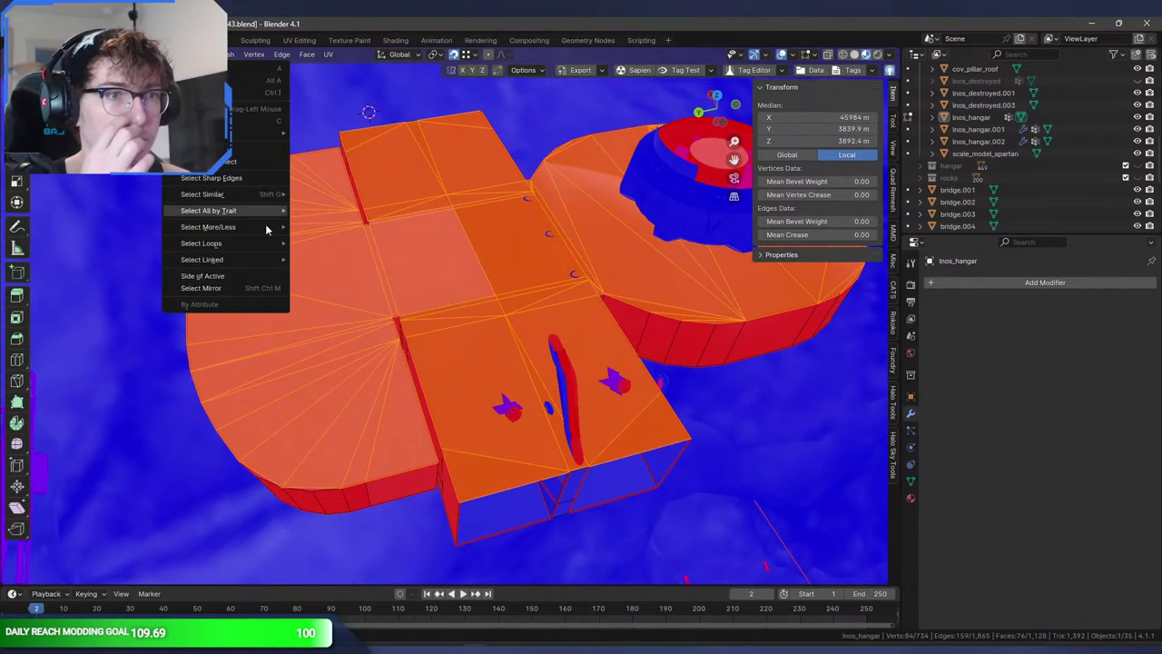
mouse_move(268, 245)
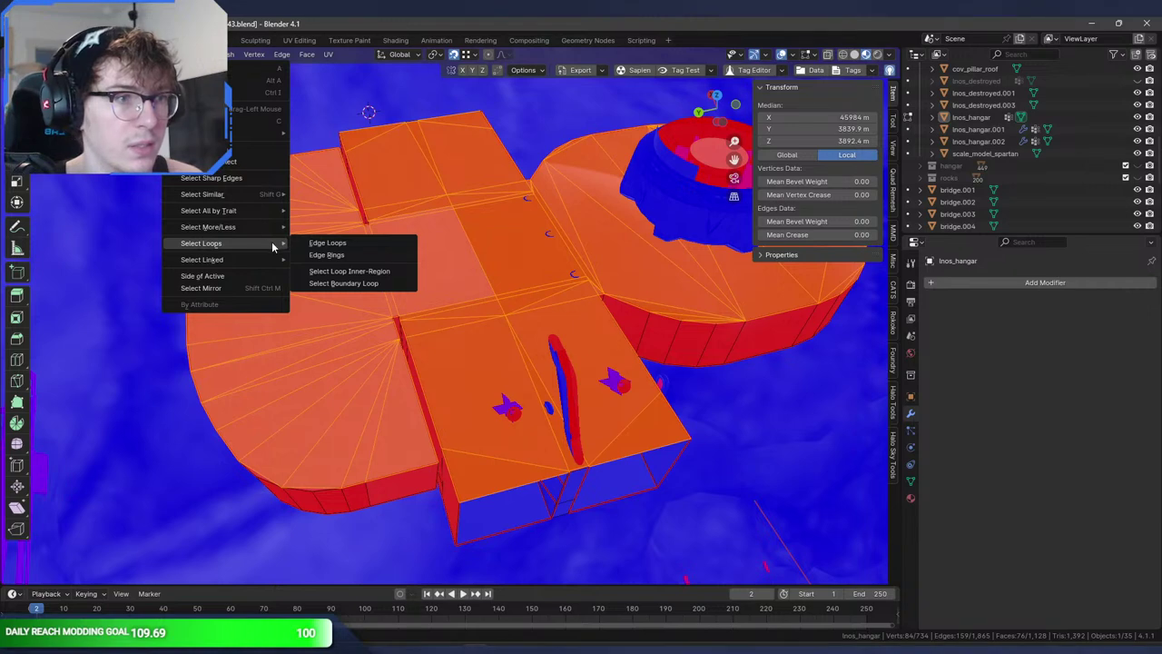
left_click(345, 283)
middle_click_drag(402, 282, 342, 461)
key("ctrl+e")
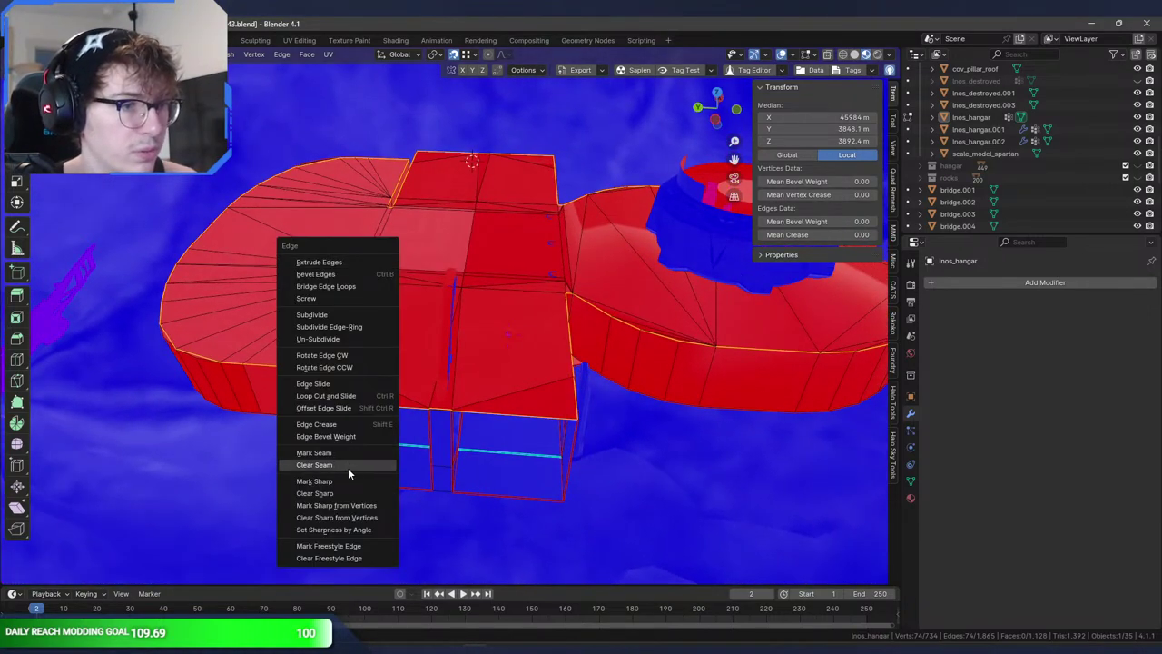
left_click(348, 479)
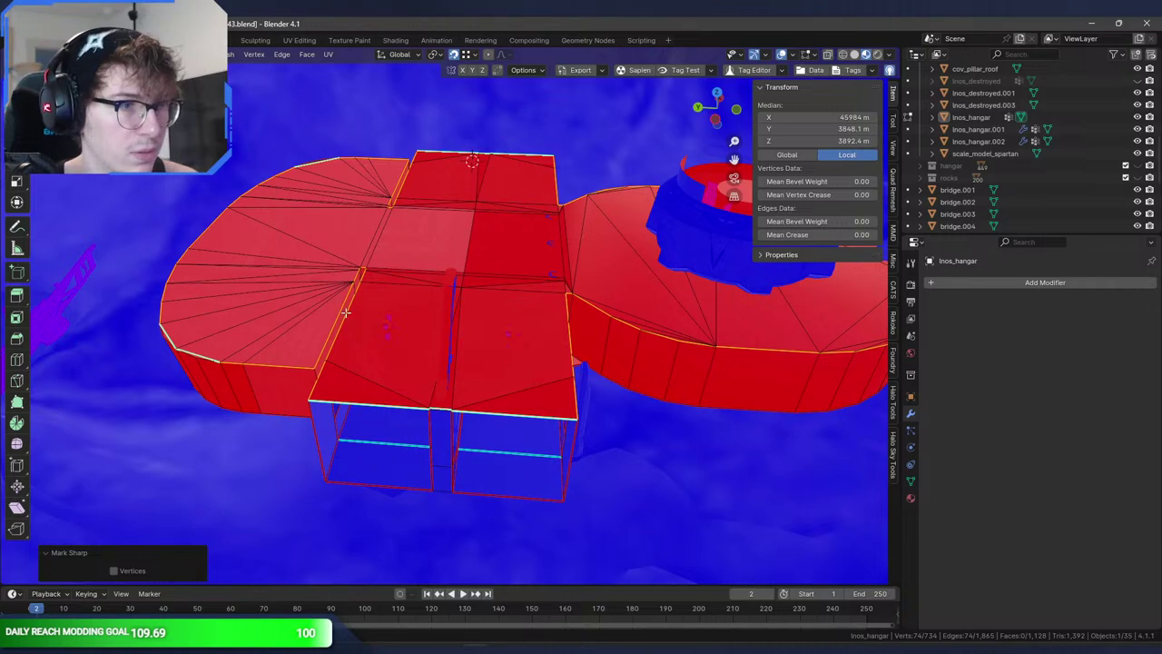
- Restore the selection of the roof's top faces and apply Shade Flat to them
key("a")
key("F3")
type("shade")
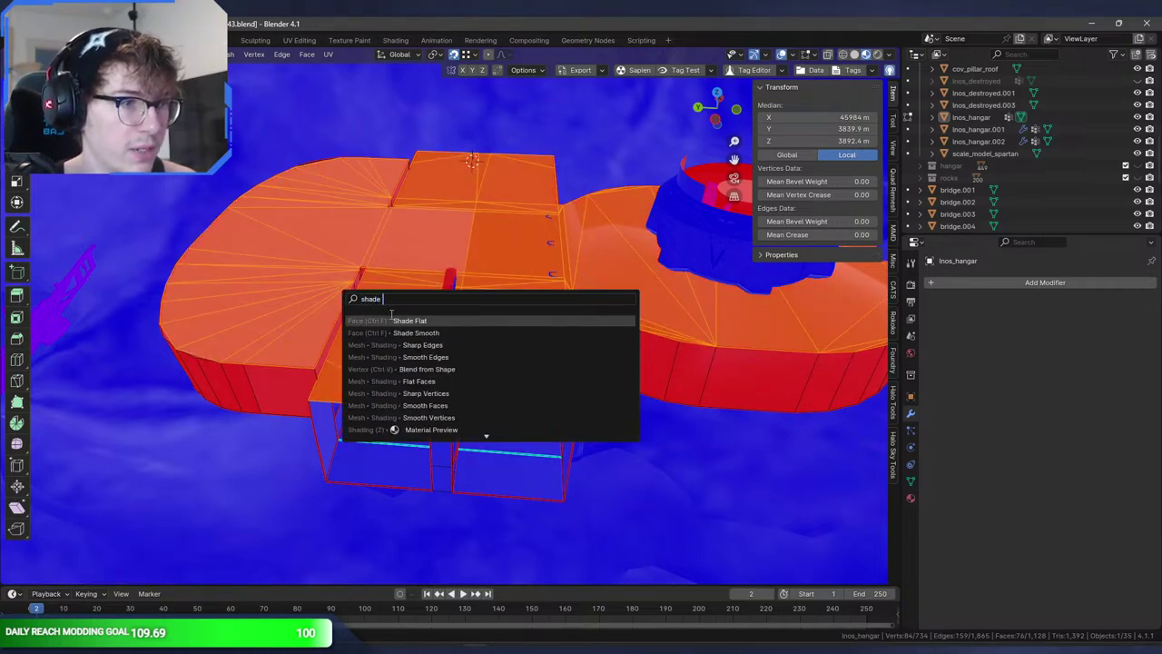
left_click(411, 319)
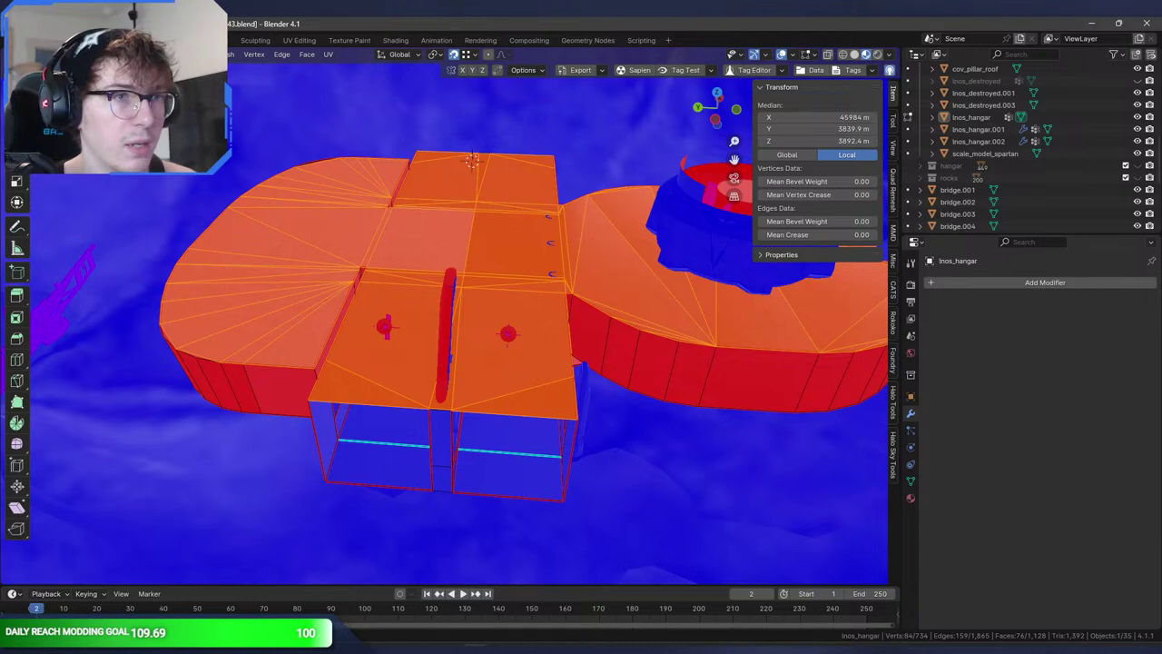
- Try an edge operation on the boundary loop around the roof faces, undo it and clear the selection
left_click(177, 53)
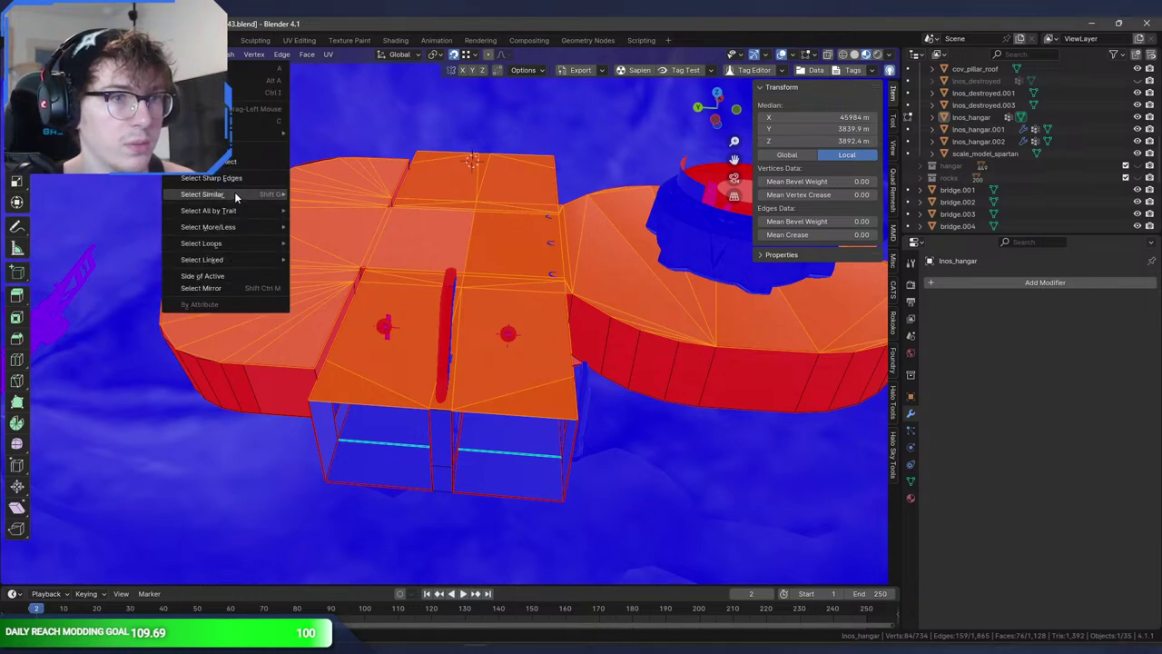
mouse_move(235, 243)
left_click(386, 285)
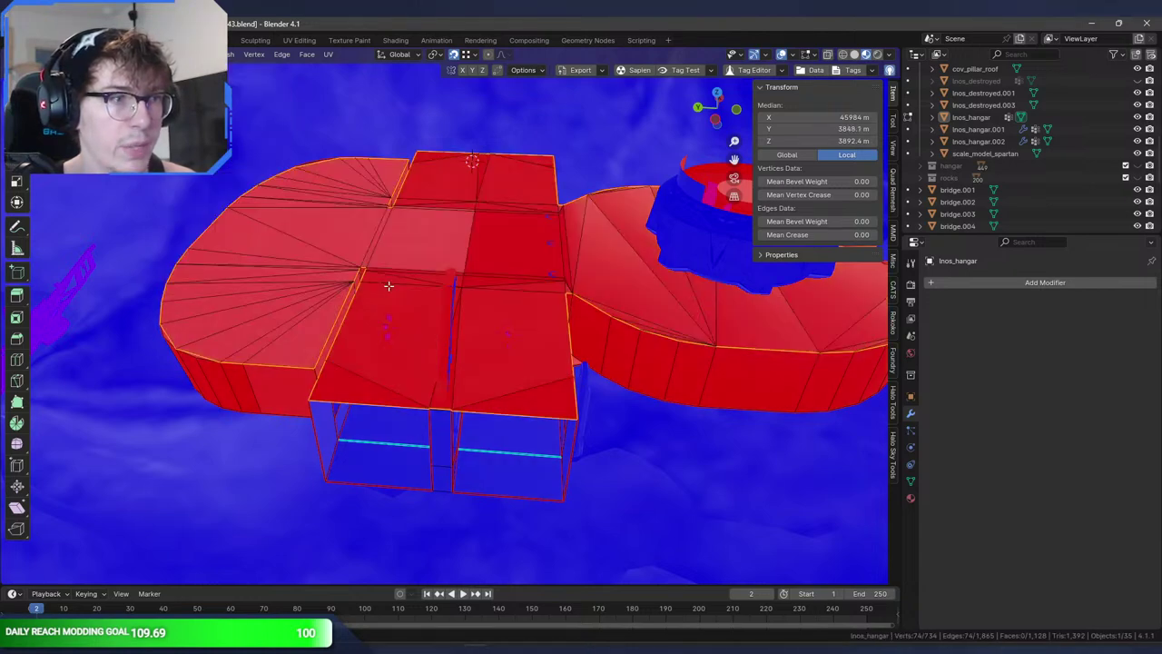
key("ctrl+e")
left_click(408, 284)
middle_click_drag(410, 304, 358, 359)
key("alt+a")
middle_click_drag(288, 392, 343, 375)
key("ctrl+z")
key("ctrl+z")
scroll(324, 373, "up", 4)
key("alt+a")
- Save the file and check the hangar's mesh data properties before returning to its modifiers
middle_click_drag(555, 336, 939, 559)
scroll(465, 350, "up", 5)
scroll(462, 346, "down", 6)
key("ctrl+s")
left_click(909, 478)
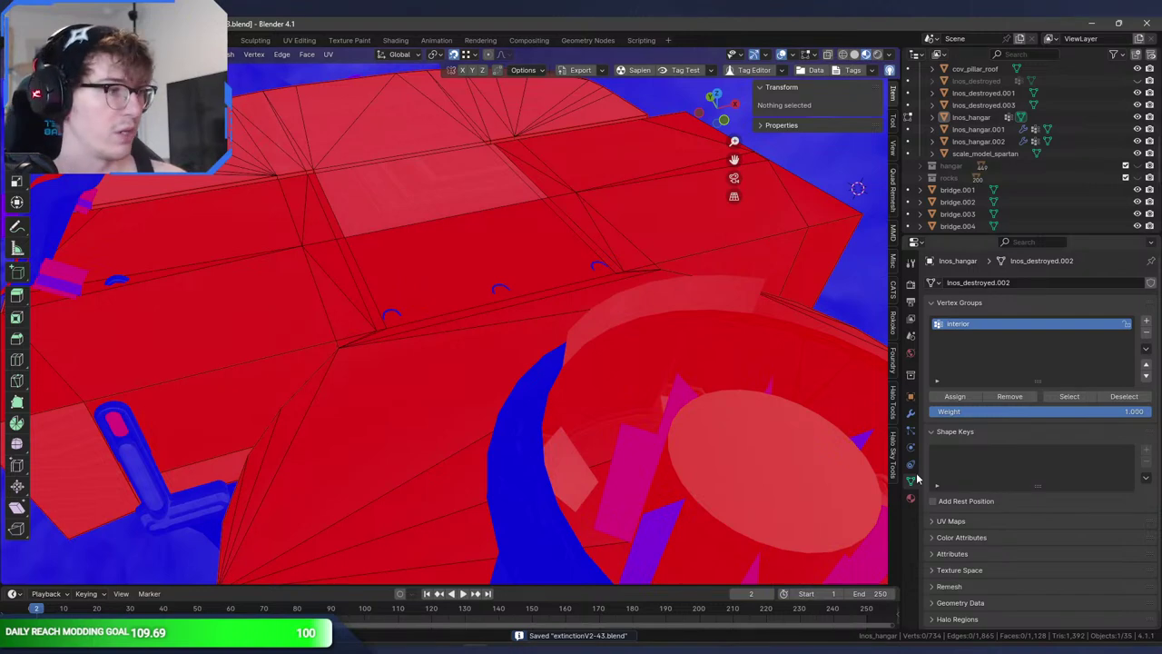
scroll(959, 515, "down", 1)
scroll(987, 518, "down", 4)
scroll(962, 481, "up", 4)
left_click(911, 413)
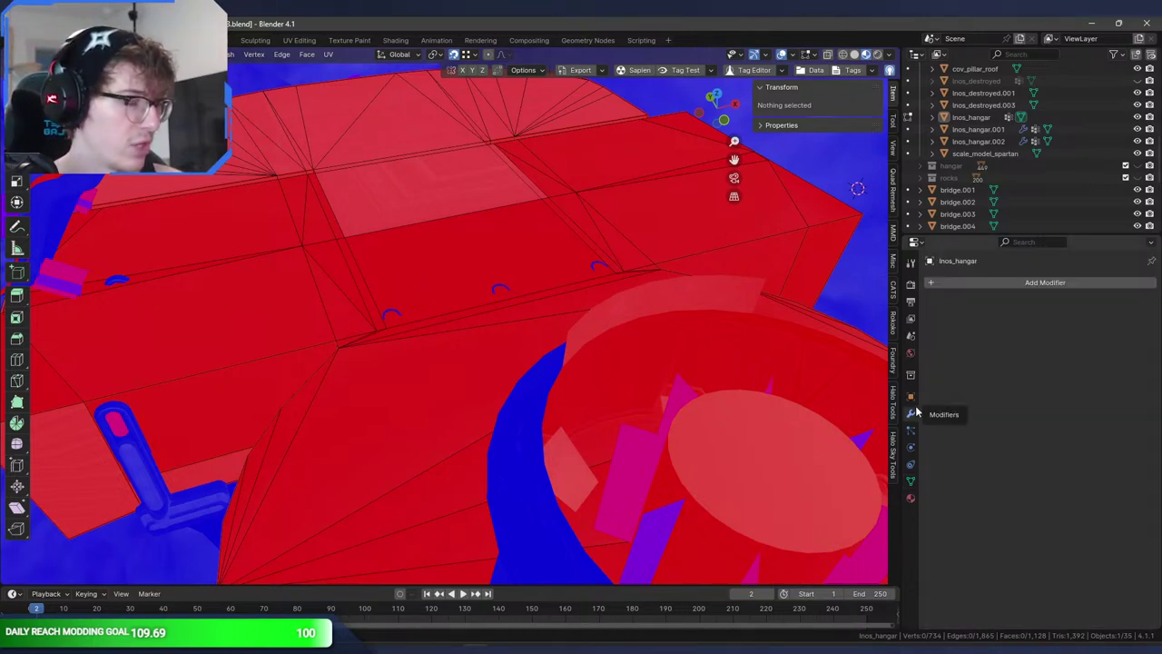
- Examine the roof's faces and the hangar's front entrances from several angles
middle_click_drag(757, 377, 629, 372)
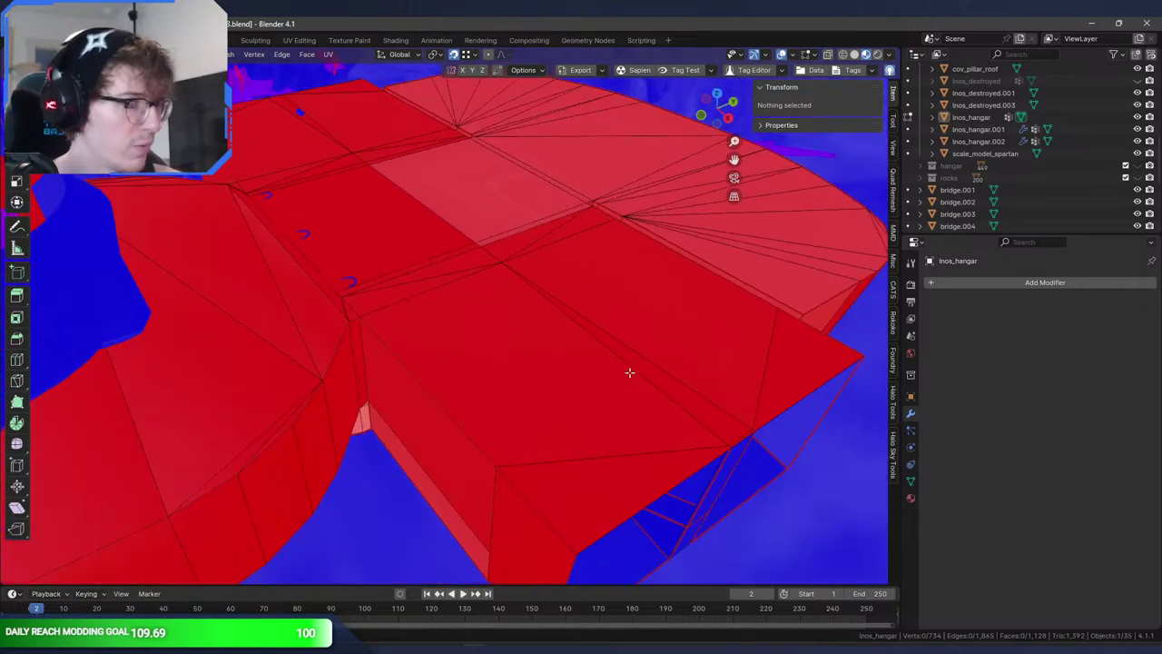
middle_click_drag(574, 298, 591, 369, "shift")
left_click(524, 280)
key("3")
left_click(517, 270)
key("1")
middle_click_drag(605, 296, 527, 321)
key("alt+a")
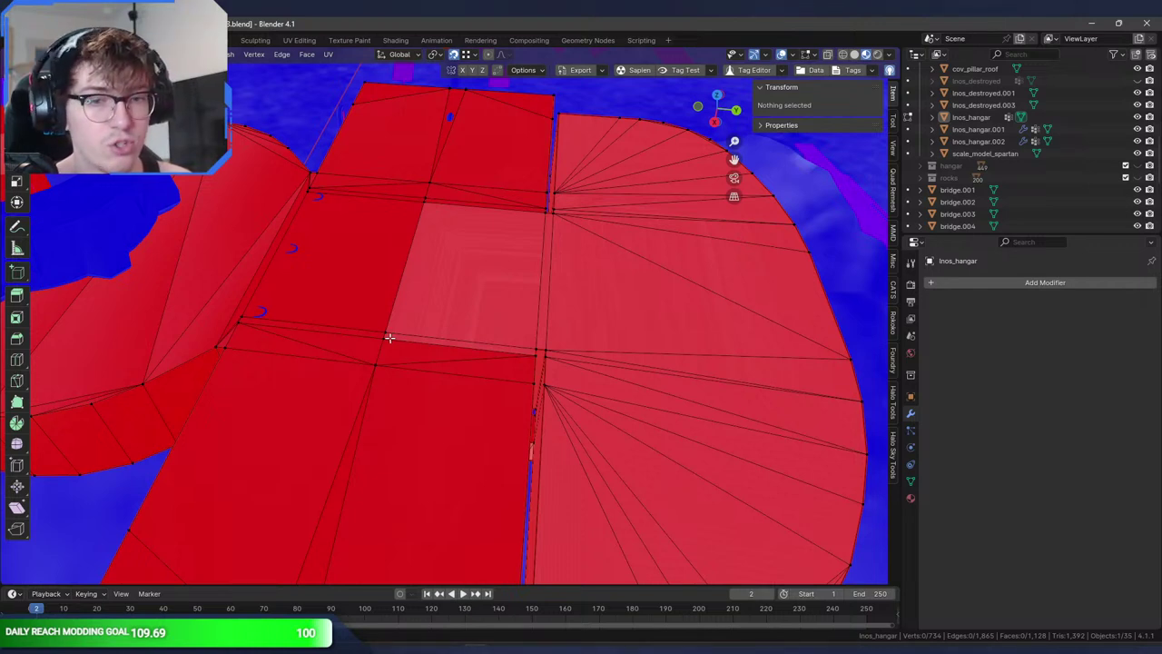
middle_click_drag(533, 333, 301, 291)
scroll(313, 328, "down", 4)
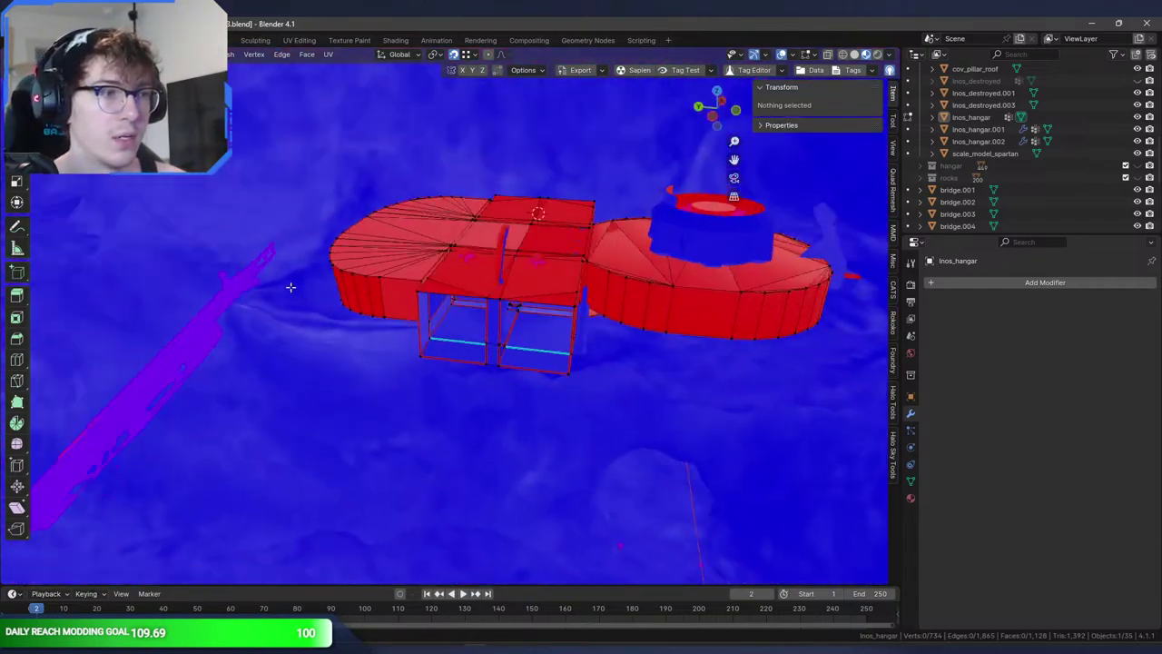
scroll(322, 317, "up", 5)
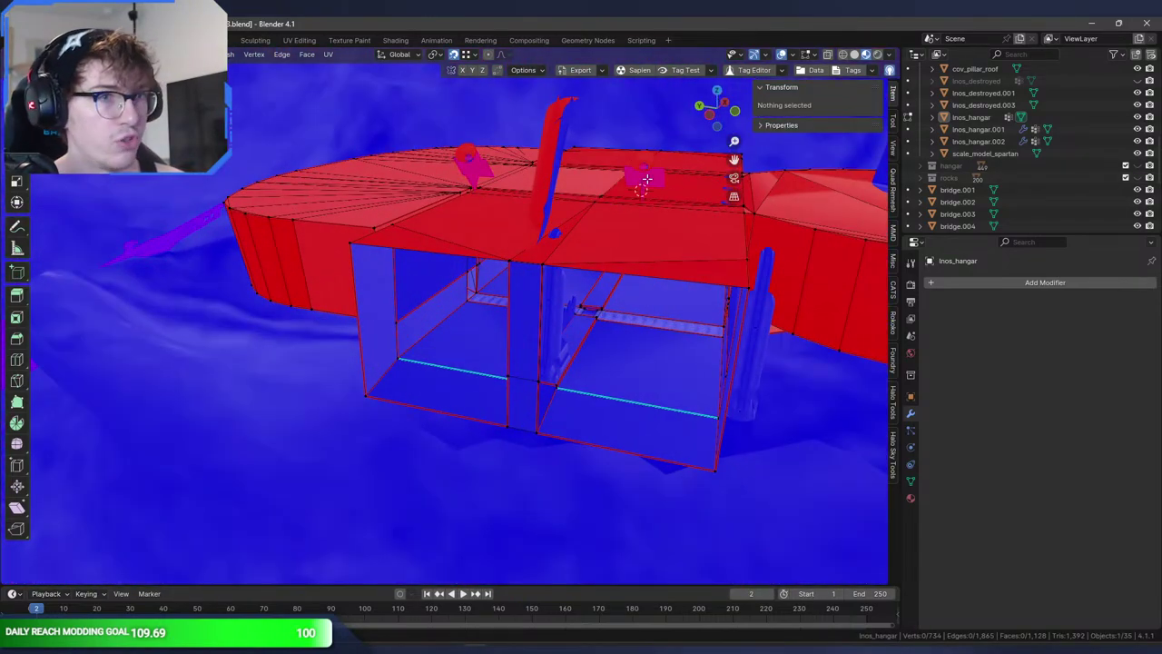
- Leave mesh editing and inspect the hangar's interior and its detail objects up close
key("Tab")
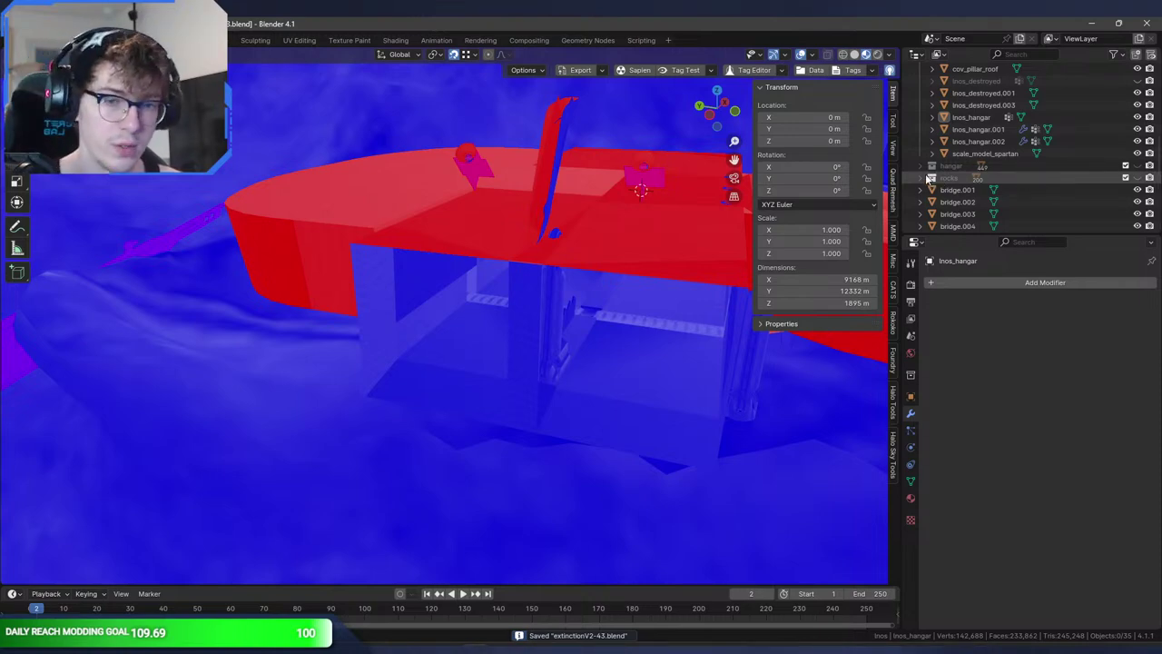
middle_click_drag(535, 184, 636, 278)
scroll(501, 196, "up", 6)
scroll(445, 240, "up", 3)
left_click(412, 338)
middle_click_drag(468, 320, 690, 205)
key("Tab")
scroll(491, 204, "up", 3)
key("Tab")
scroll(464, 196, "up", 5)
scroll(522, 198, "down", 5)
middle_click_drag(571, 209, 347, 214)
scroll(349, 214, "down", 10)
middle_click_drag(478, 222, 704, 238)
- Reveal all hidden objects and hide the two large meshes blocking the view, including Inos_destroyed
key("alt+h")
left_click(586, 226)
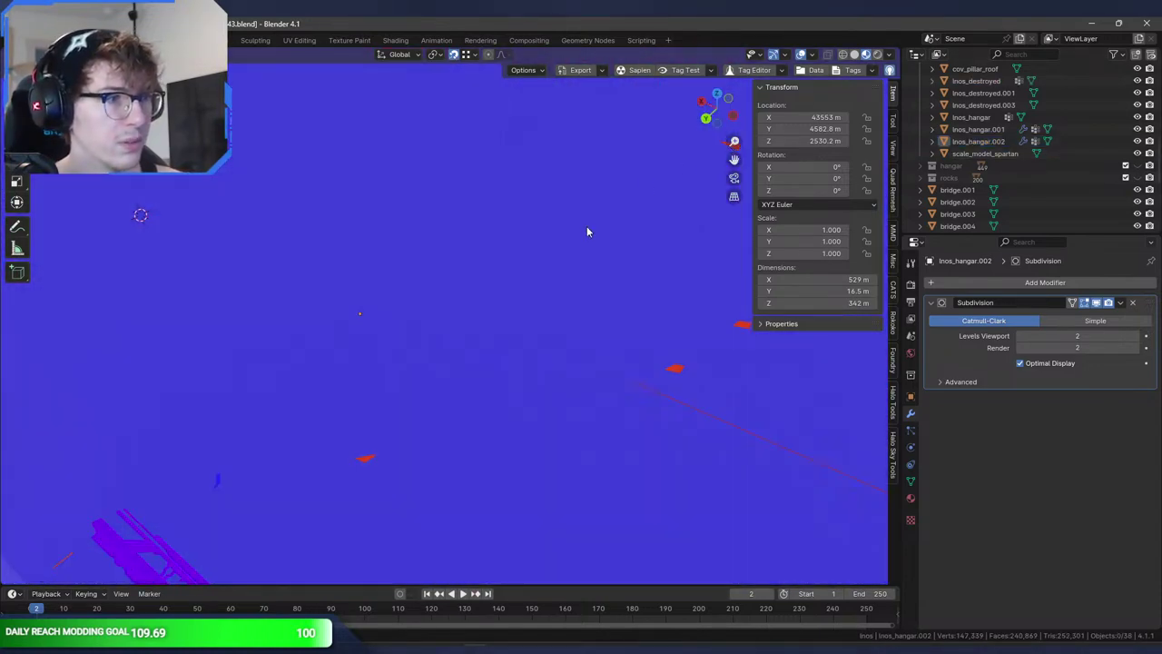
key("h")
scroll(593, 225, "down", 4)
scroll(538, 229, "up", 3)
left_click(537, 229)
key("h")
- Make the rocks and hangar collections visible and bring the large hangar building into view
middle_click_drag(537, 228, 776, 181)
left_click(1137, 178)
left_click(1138, 166)
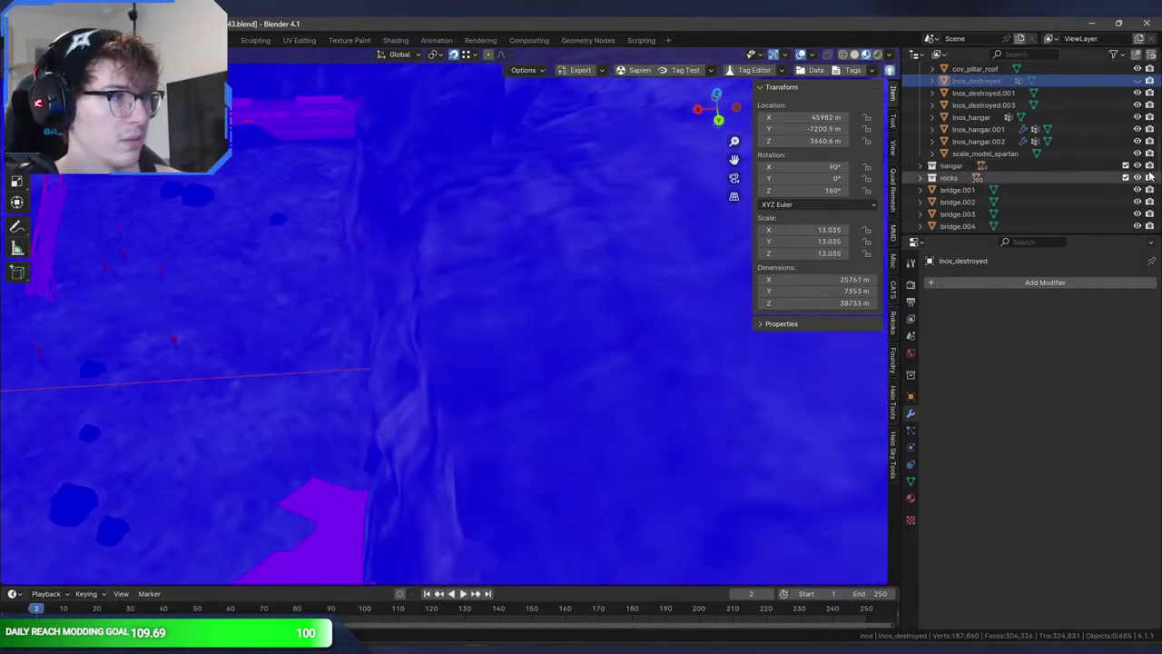
left_click(1137, 166)
middle_click_drag(626, 237, 261, 237, "shift")
middle_click_drag(563, 234, 314, 217, "shift")
middle_click_drag(426, 218, 345, 209, "shift")
left_click(1126, 166)
- Select the large hangar building mesh and look it over from the front
middle_click_drag(590, 173, 595, 149)
scroll(617, 191, "up", 5)
left_click(594, 159)
scroll(530, 197, "down", 6)
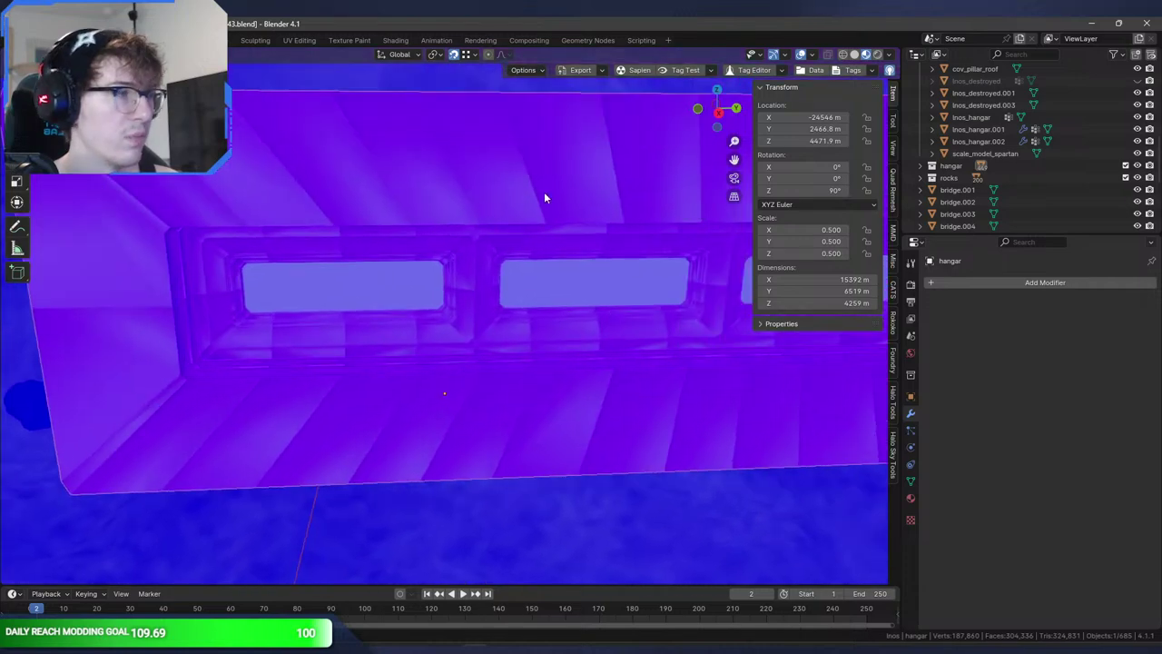
scroll(1129, 169, "up", 5)
scroll(1129, 170, "down", 3)
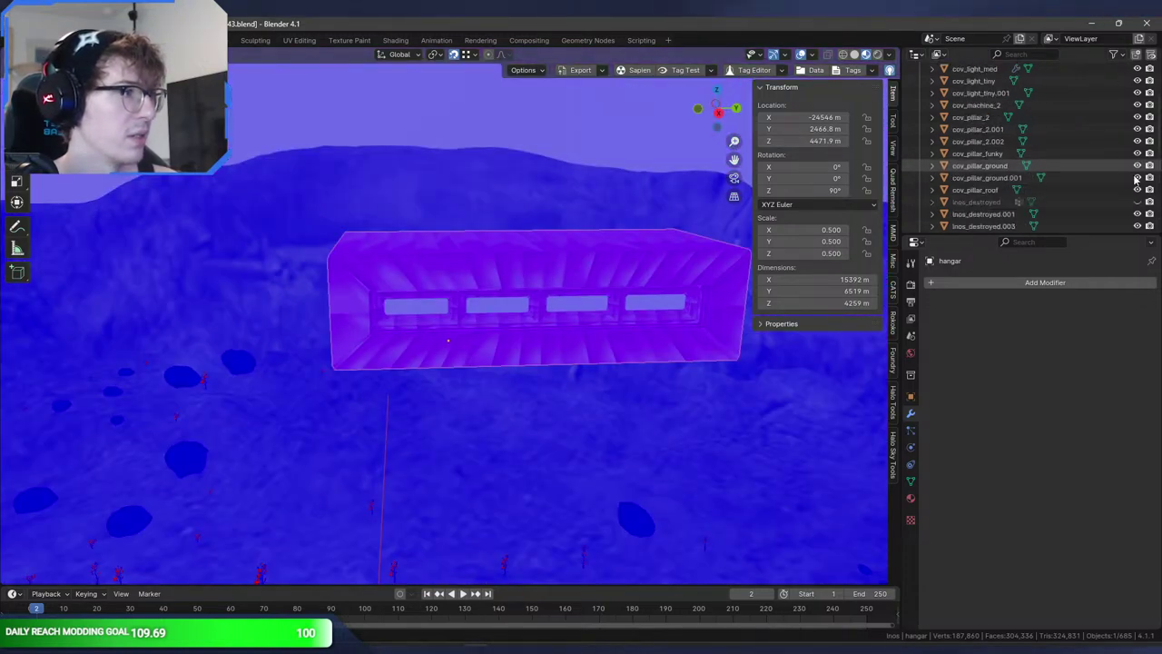
- Check the poa and Inos collections against the hangar mesh by briefly toggling their visibility
left_click(1139, 201)
scroll(1139, 201, "up", 5)
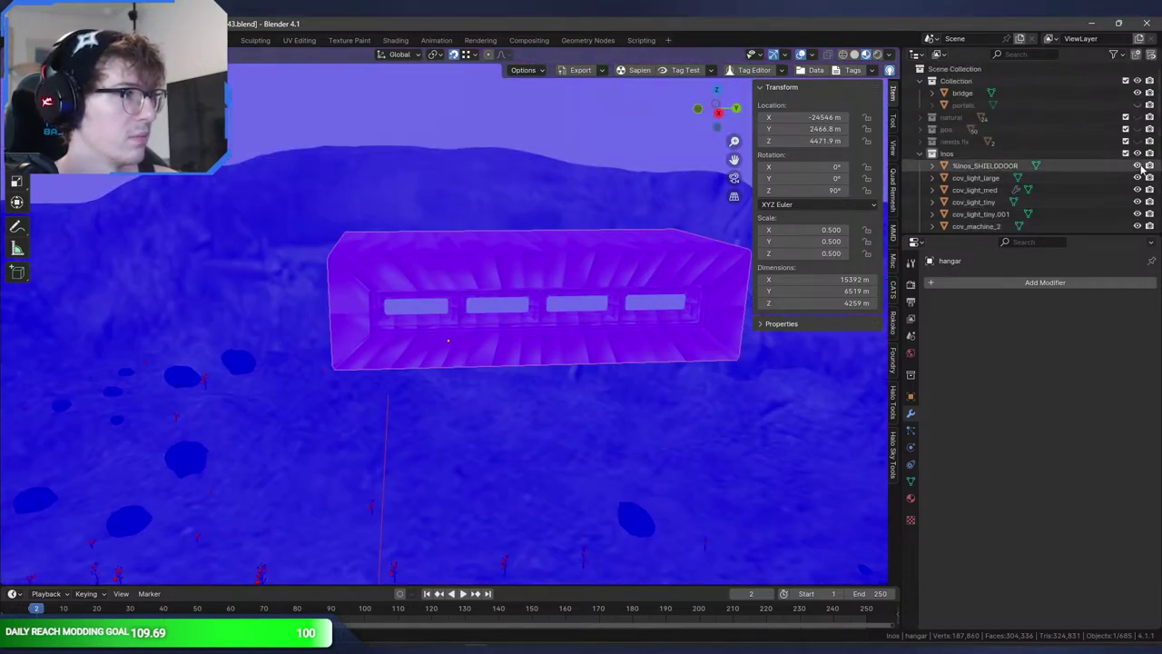
left_click(1138, 129)
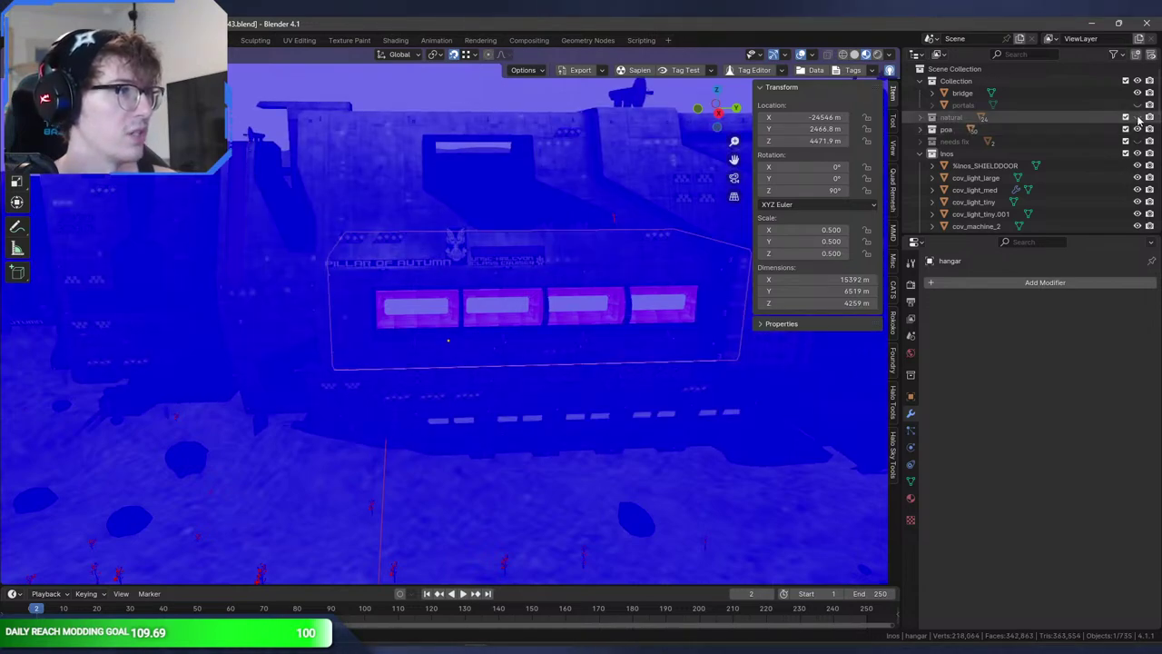
left_click(1138, 130)
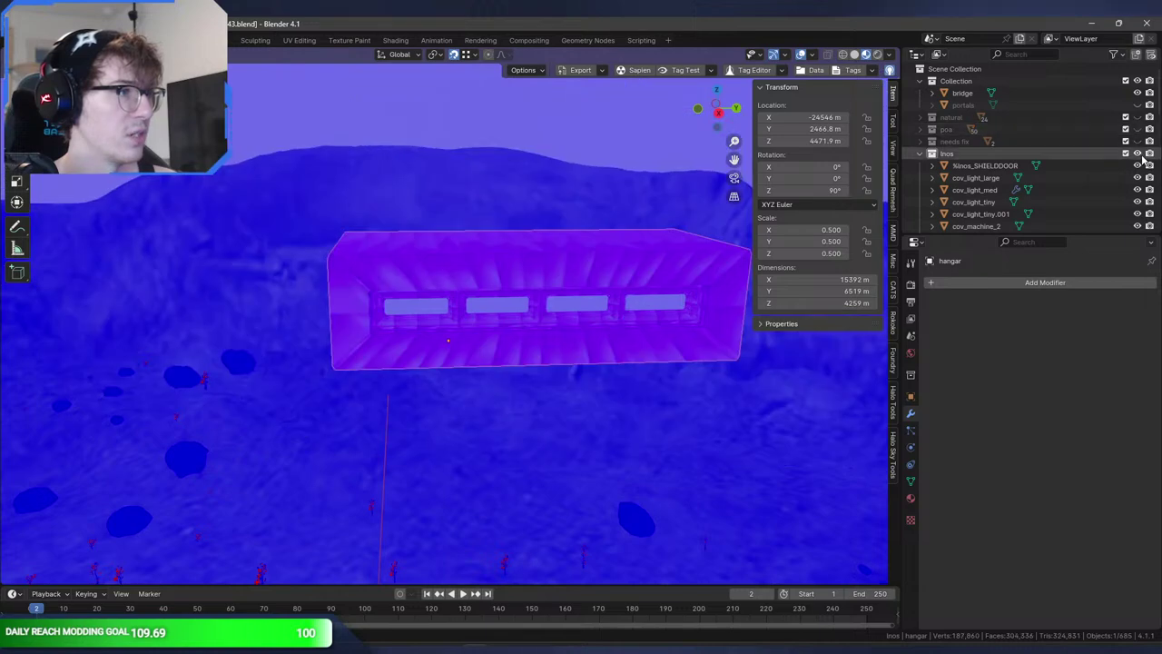
left_click(1139, 156)
scroll(1052, 169, "down", 2)
left_click(1137, 129)
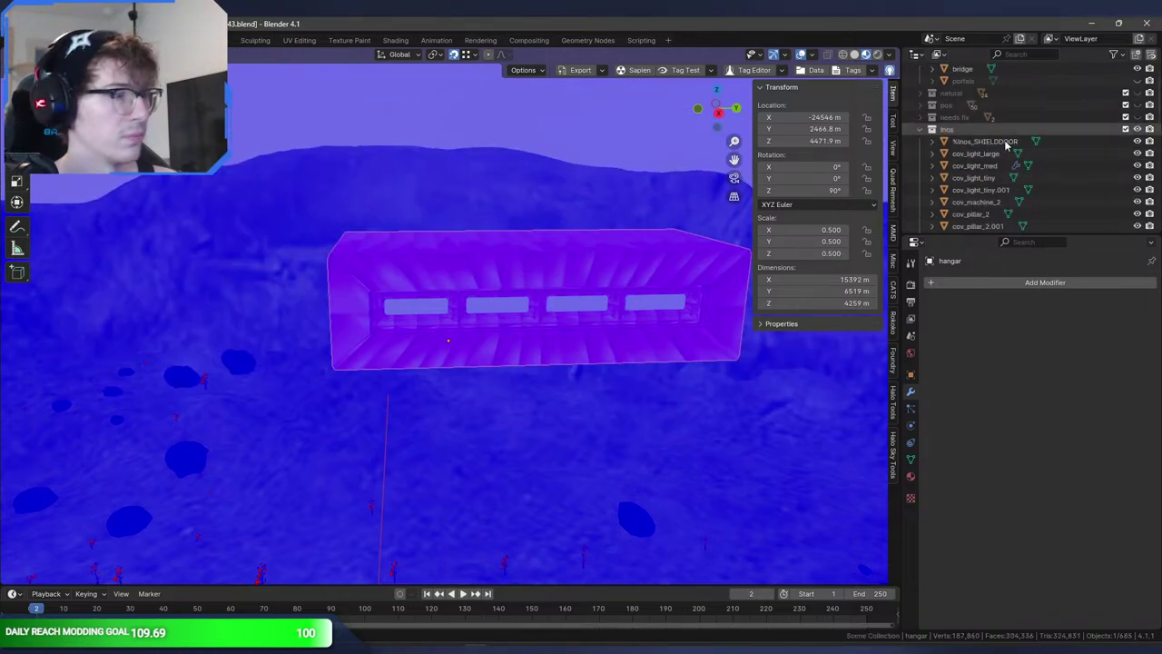
- Expand the hangar collection, select the hangar mesh inside it and frame it in the viewport
scroll(1004, 139, "down", 5)
scroll(1004, 142, "up", 7)
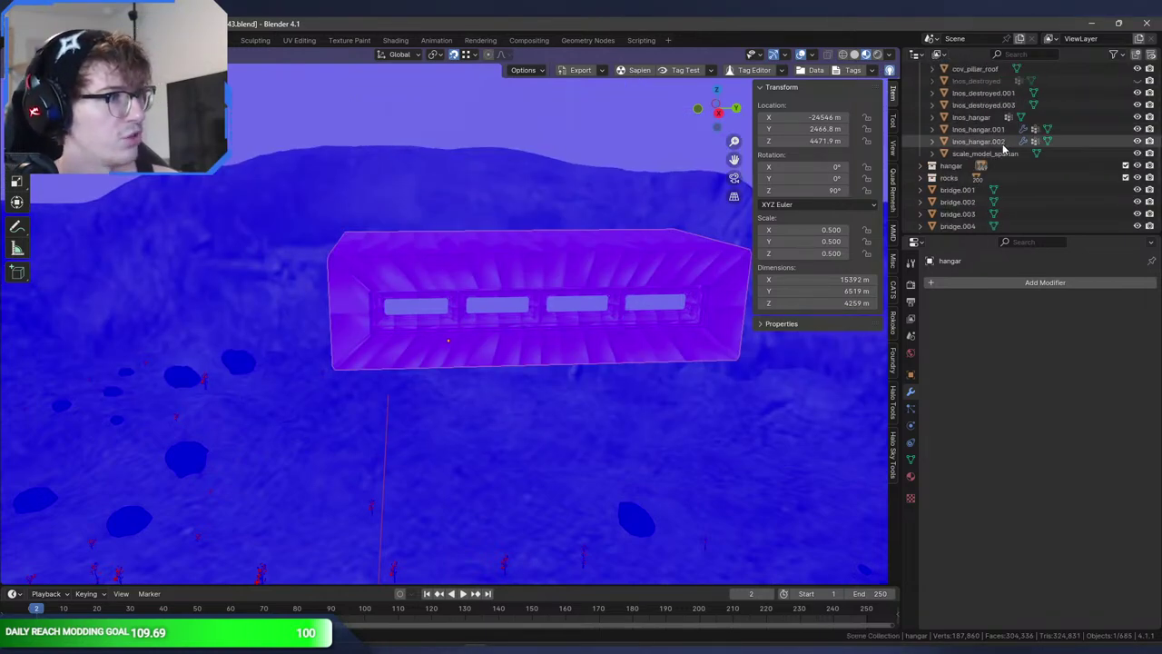
left_click(919, 166)
left_click(961, 180)
key("KP_Decimal")
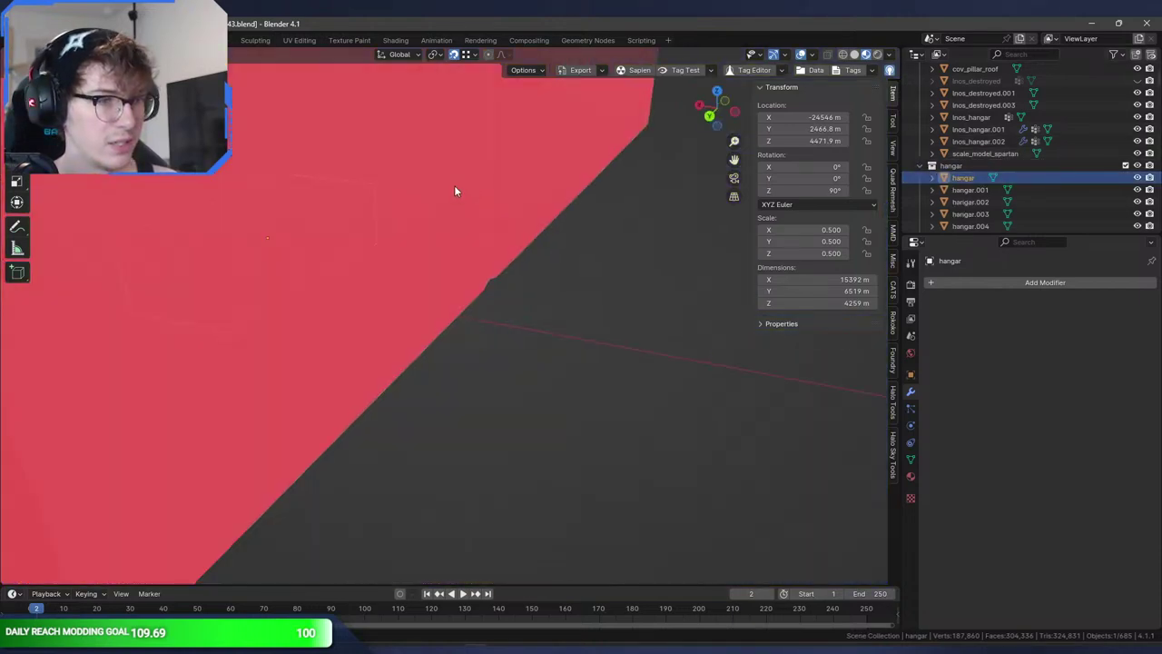
- Select the Inos_hangar mesh, frame it in the viewport and save the Blender file
scroll(328, 158, "up", 1)
scroll(507, 246, "down", 1)
middle_click_drag(507, 246, 474, 293)
left_click(488, 247)
key("KP_Decimal")
key("ctrl+s")
scroll(473, 293, "up", 12)
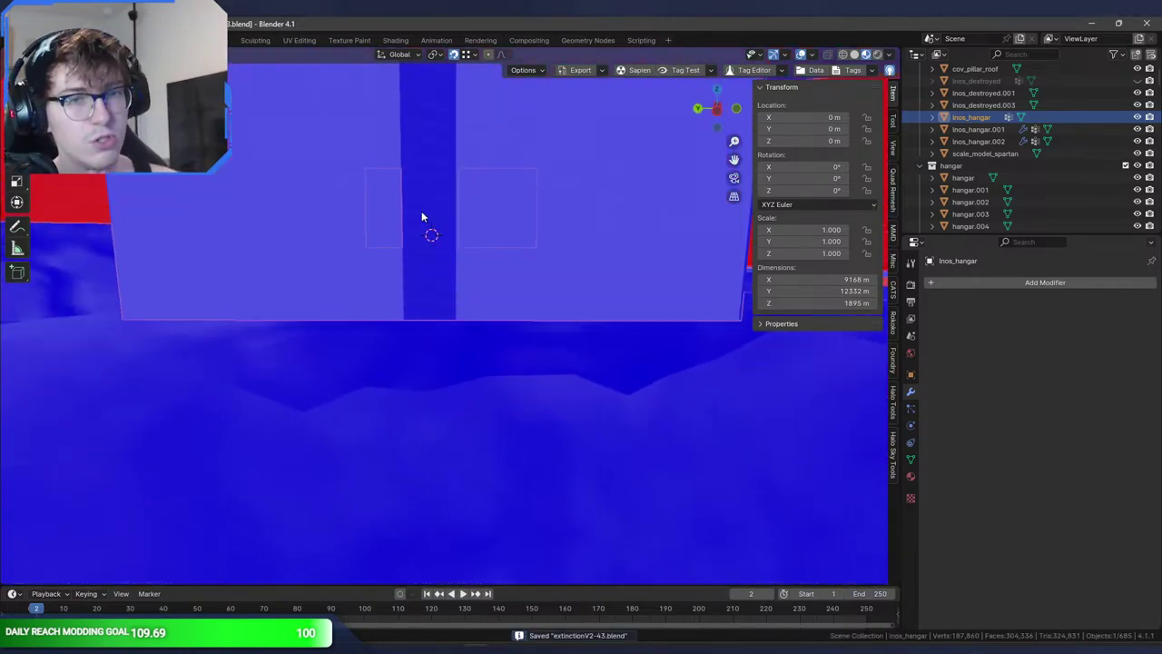
- Switch the viewport to textured display and inspect the floor, walls and doorways inside the hangar
middle_click_drag(422, 212, 364, 244)
key("q")
left_click(425, 191)
scroll(497, 241, "up", 8)
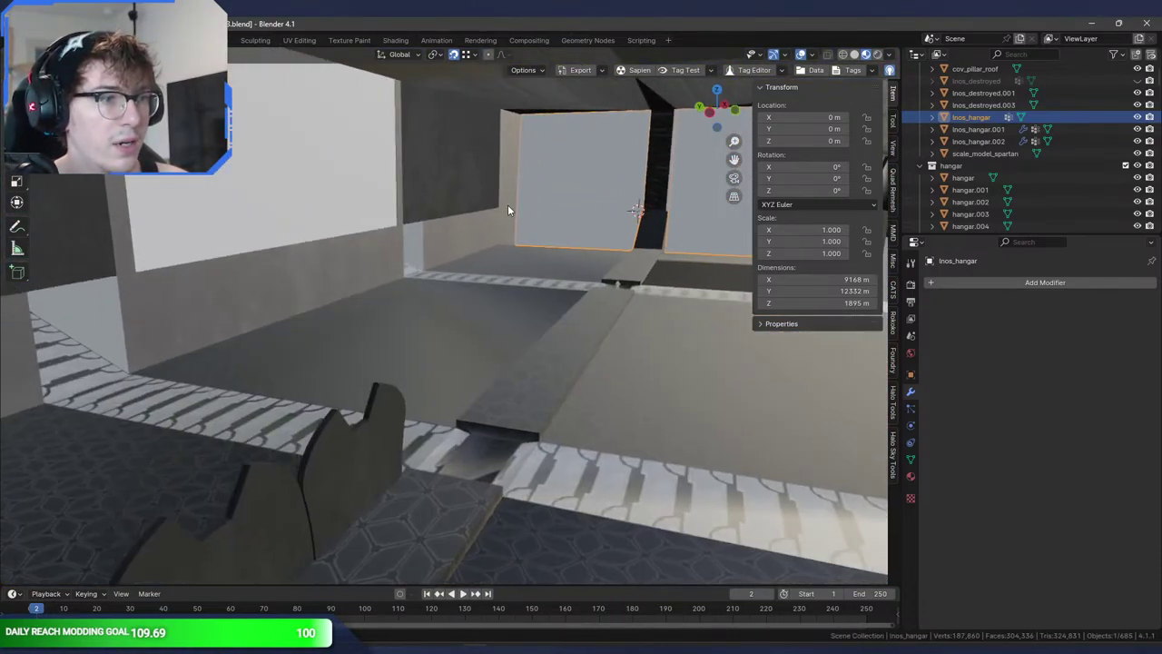
middle_click_drag(509, 206, 377, 195)
scroll(488, 208, "up", 3)
scroll(482, 237, "up", 3)
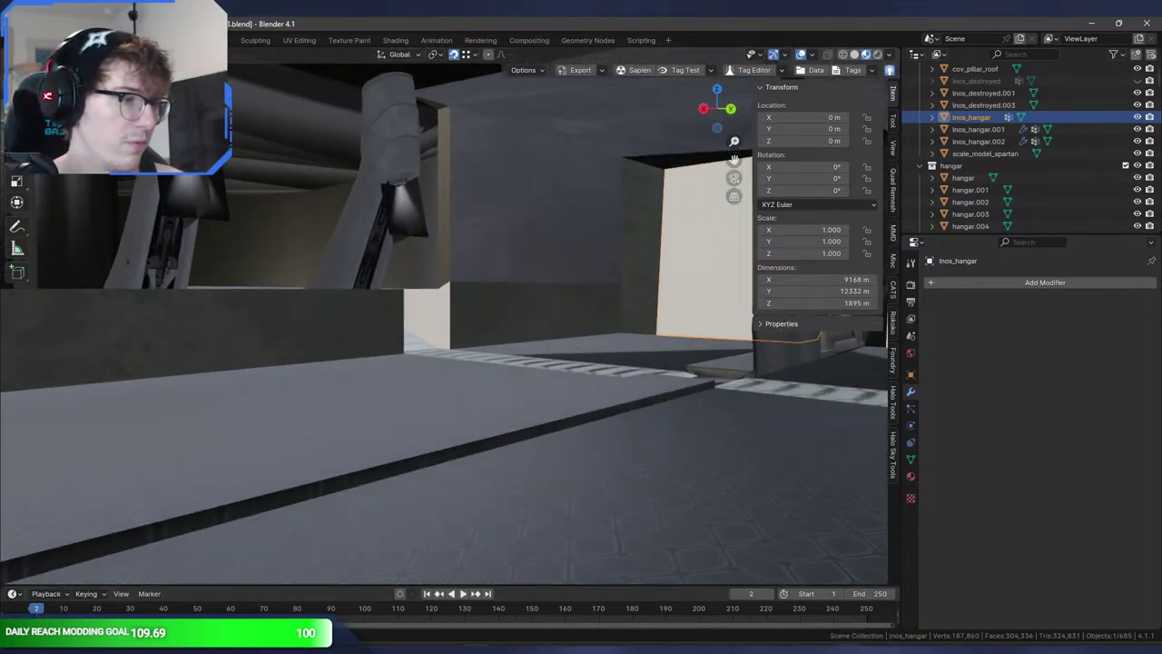
- Switch to Sapien, fly to the open ground facing the boulders, and place a weapon of type beam_rifle there
left_click(711, 647)
middle_click_drag(691, 381, 375, 355)
key("w")
key("w")
key("f")
key("w")
left_click(80, 136)
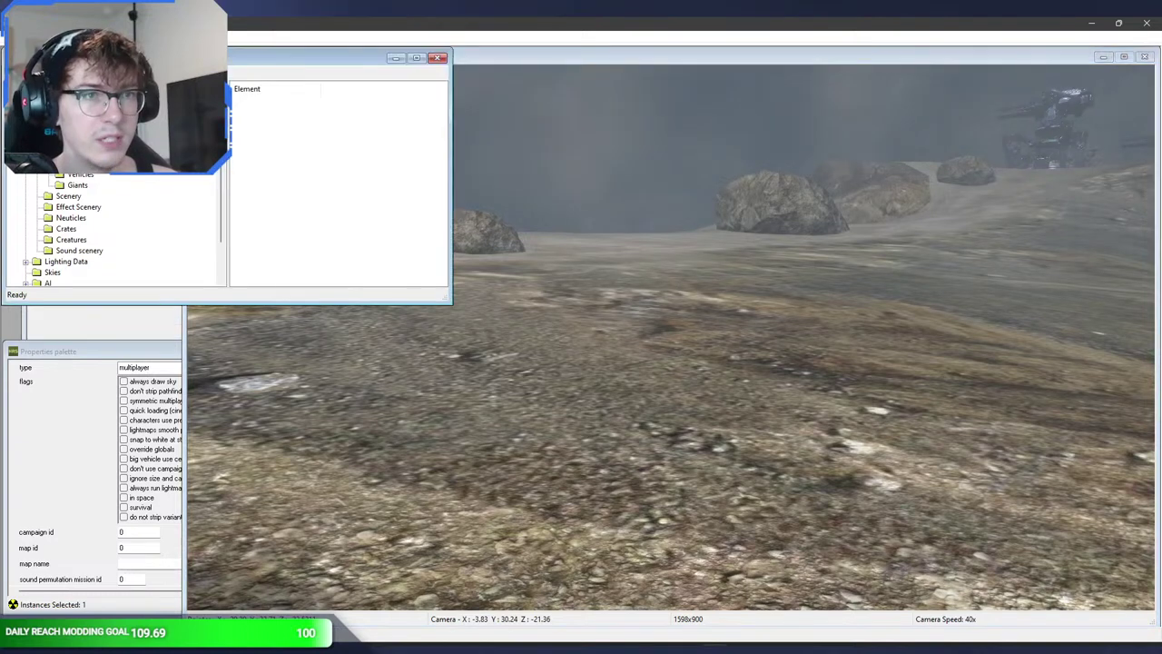
right_click(612, 391)
left_click(141, 370)
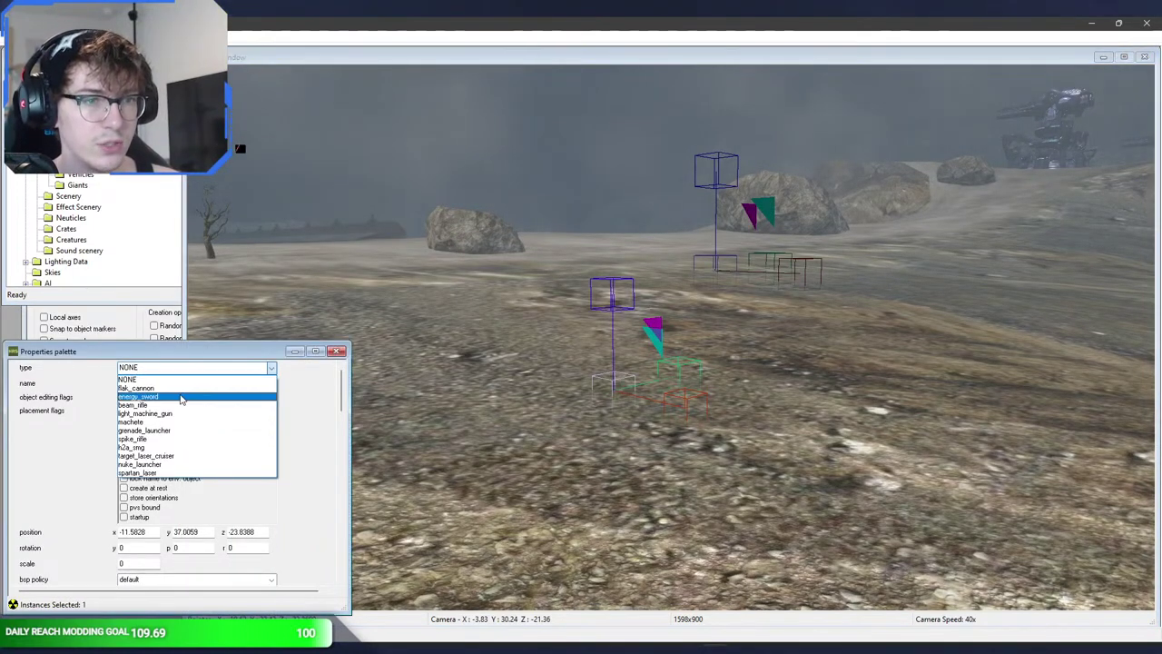
left_click(176, 405)
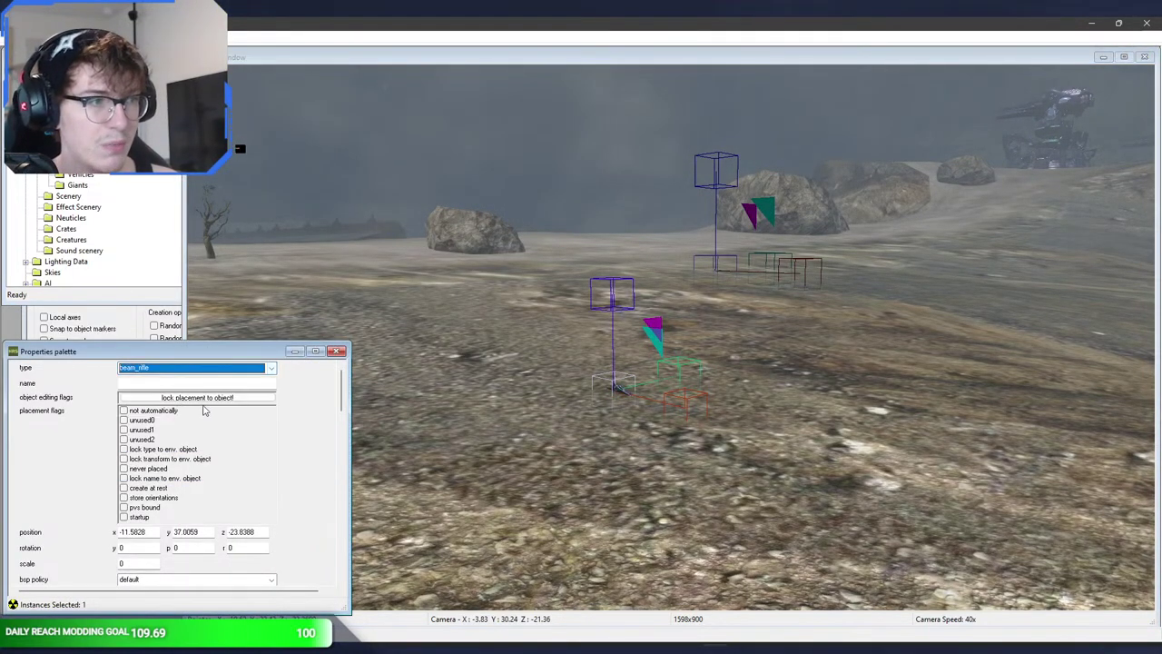
- Place another weapon beside the beam rifle and set its type to h2a_smg
left_click(522, 416)
left_click(145, 368)
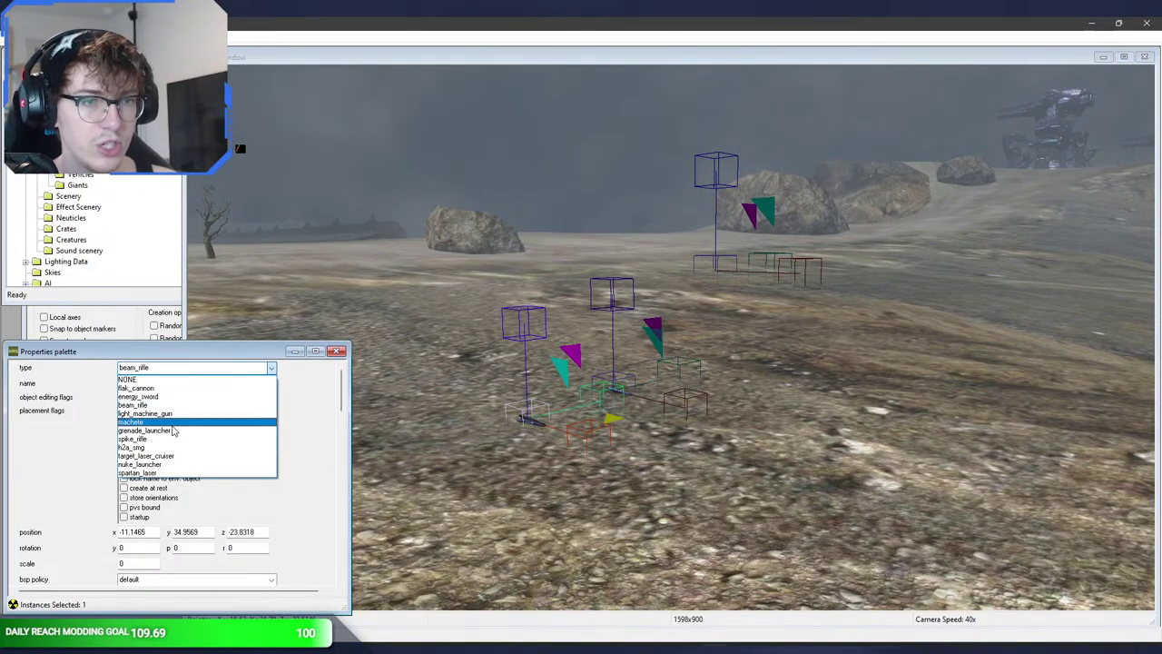
left_click(154, 448)
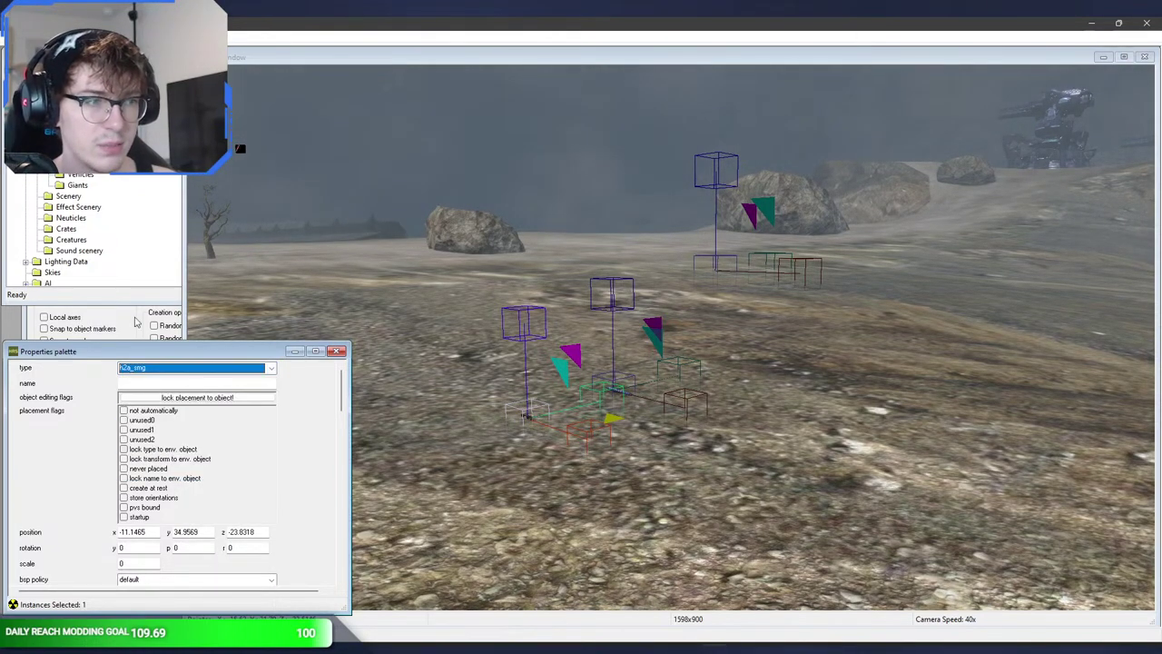
- Start play-testing beside the placed weapons, swap the assault rifle for the h2a_smg and test-fire it
left_click(581, 363)
key("w")
middle_click_drag(581, 364, 581, 499)
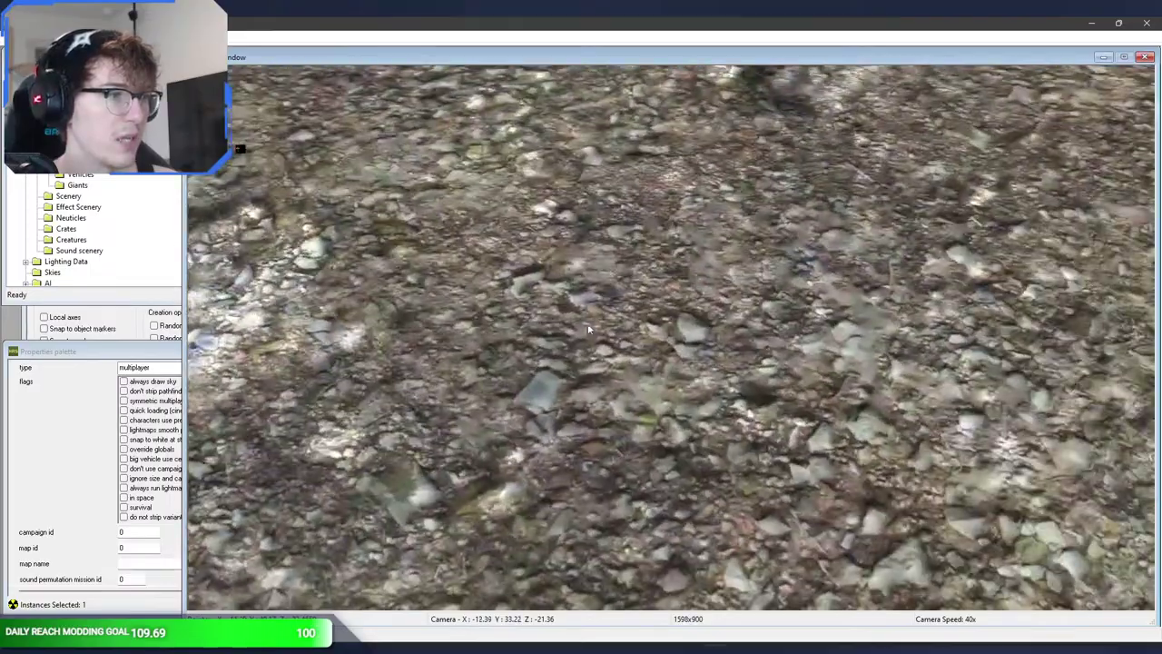
key("shift+Tab")
key("w")
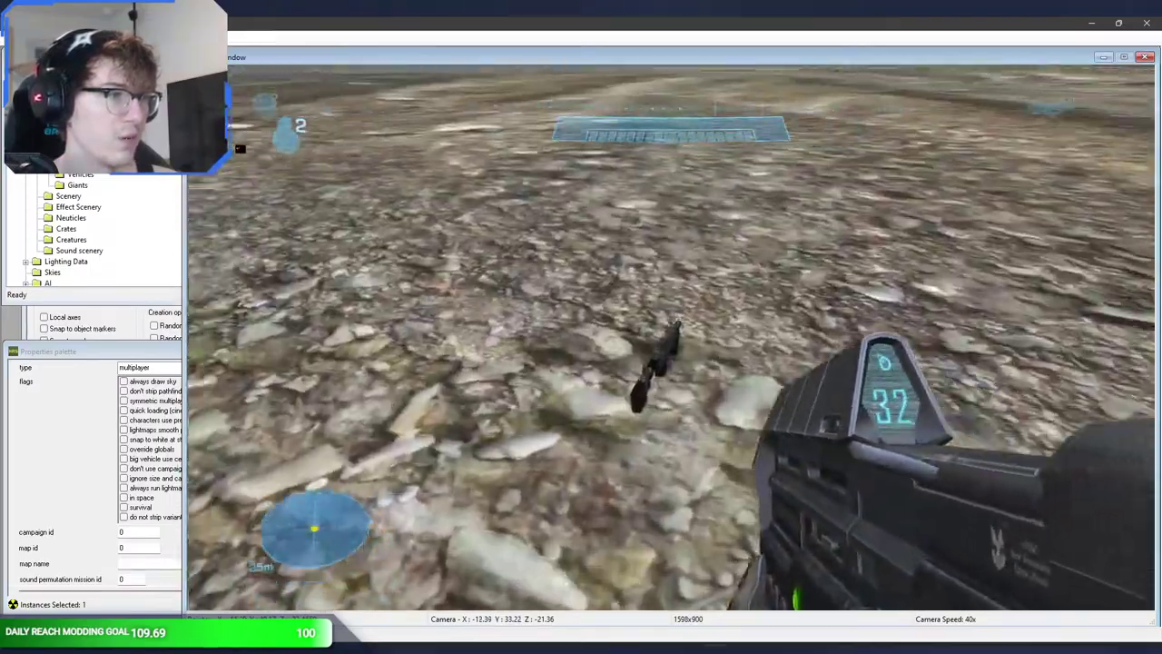
key("w")
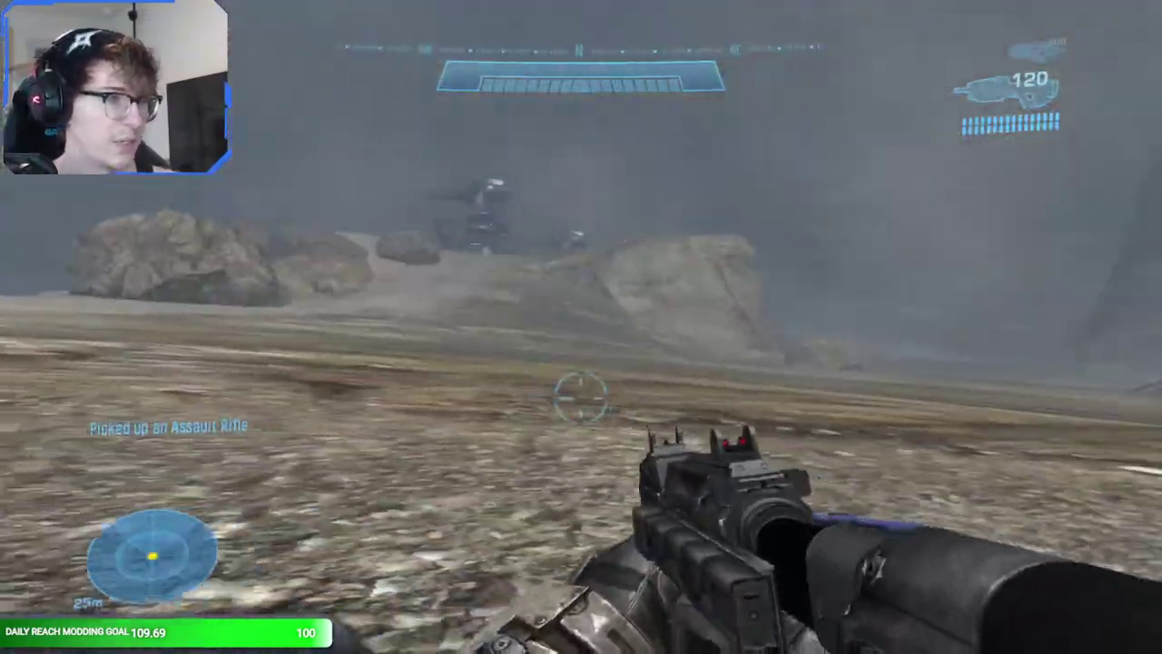
key("w")
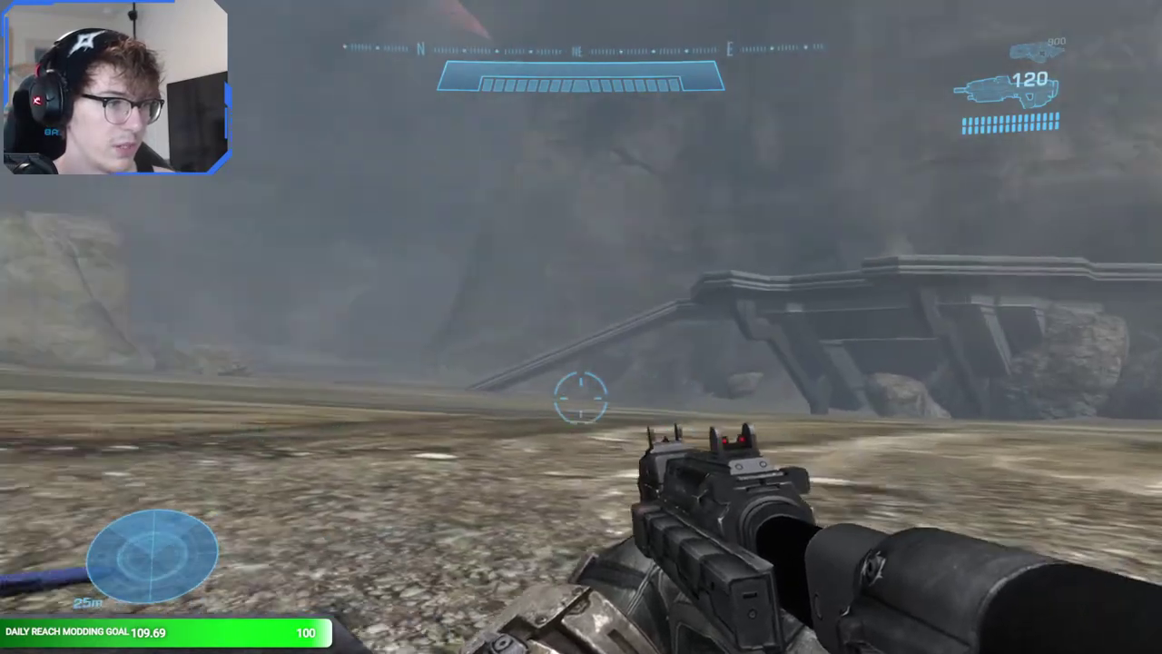
left_click(581, 398)
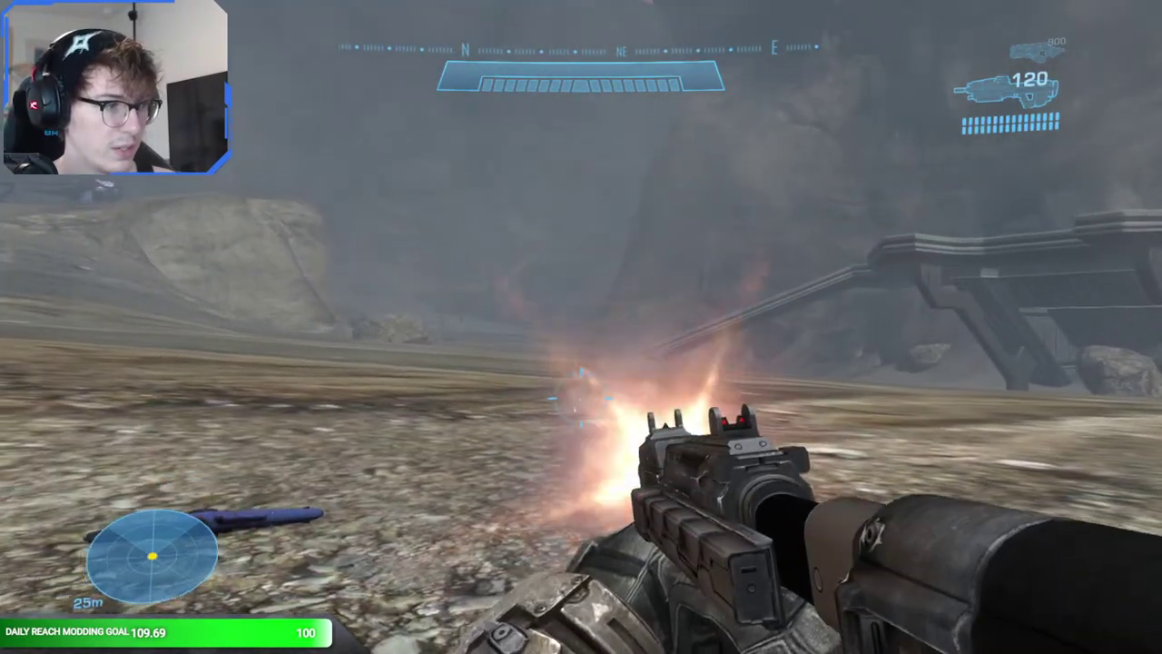
key("r")
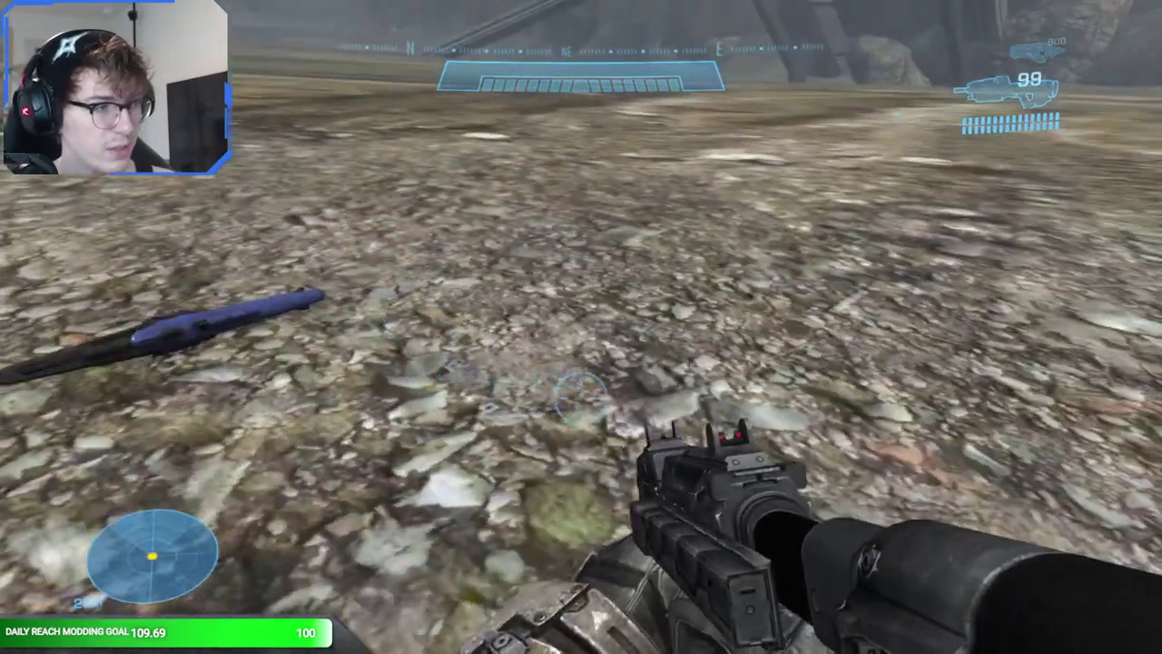
left_click(581, 398)
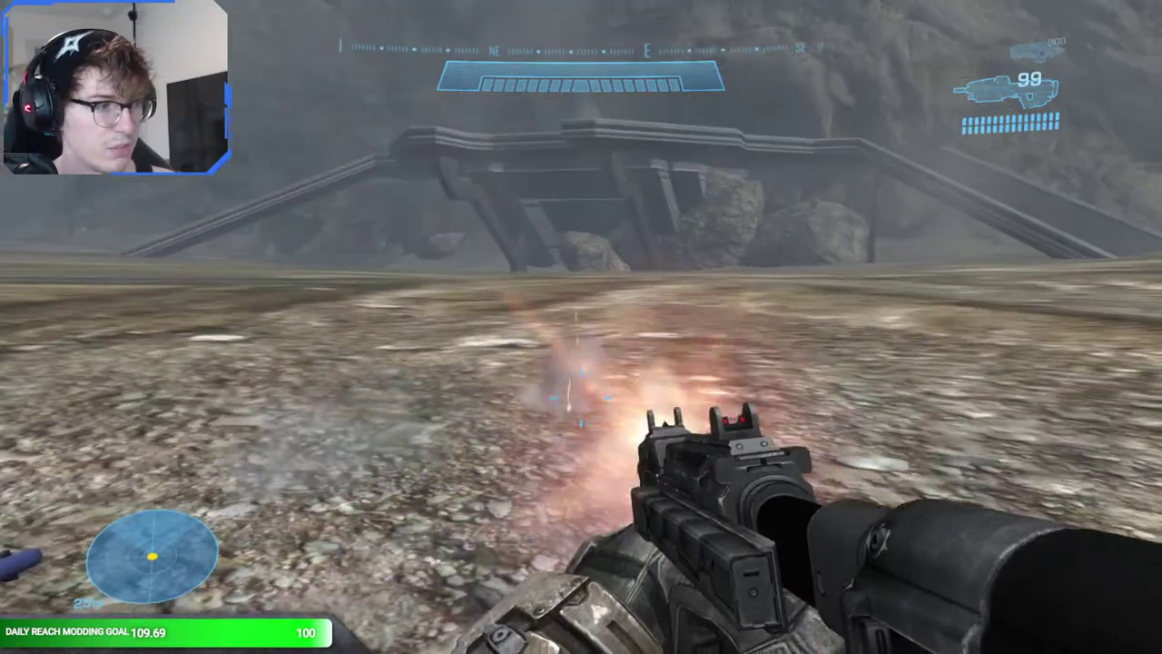
- Pick up the placed beam rifle and test-fire it toward the distant bridge
key("e")
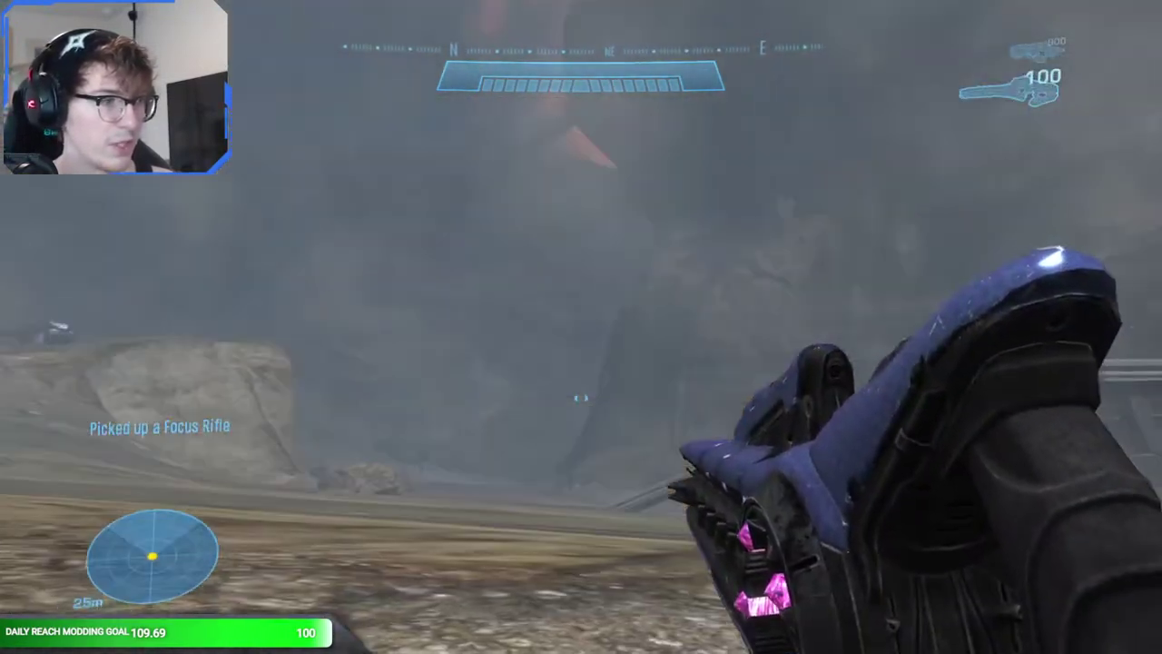
left_click(581, 398)
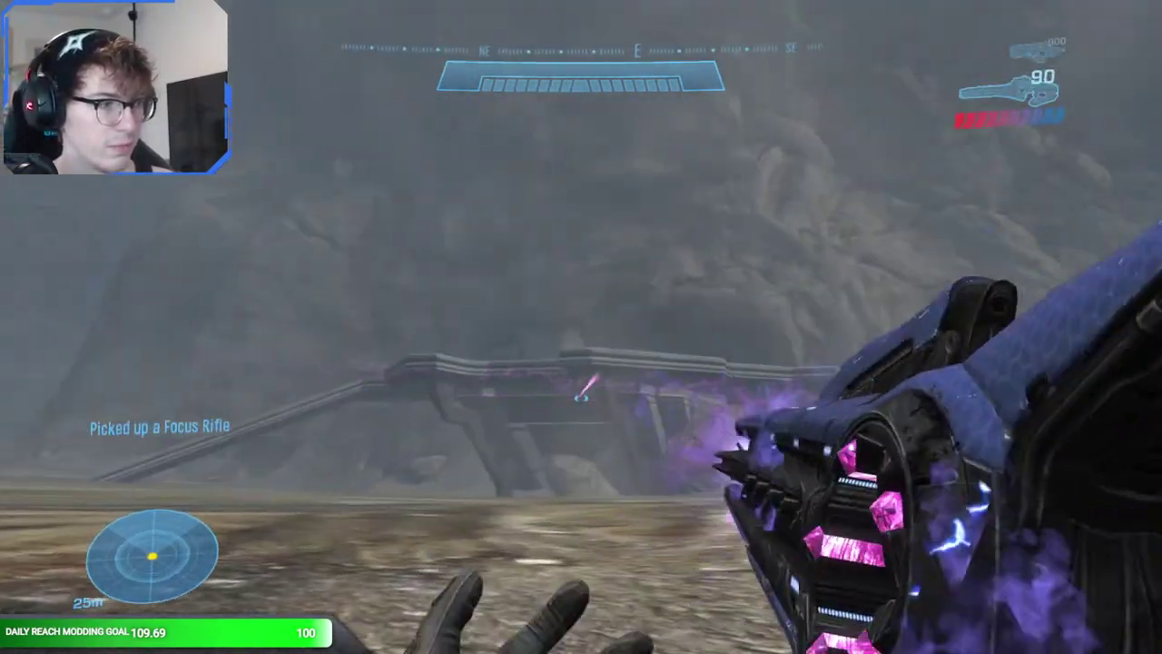
key("q")
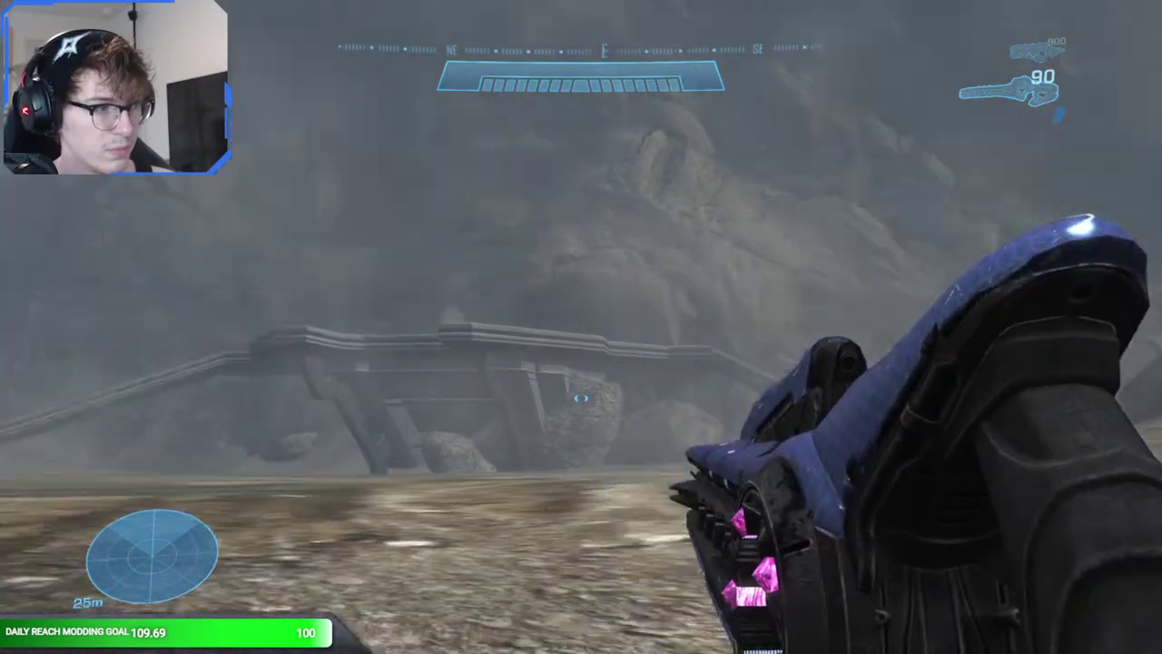
key("w")
left_click(581, 398)
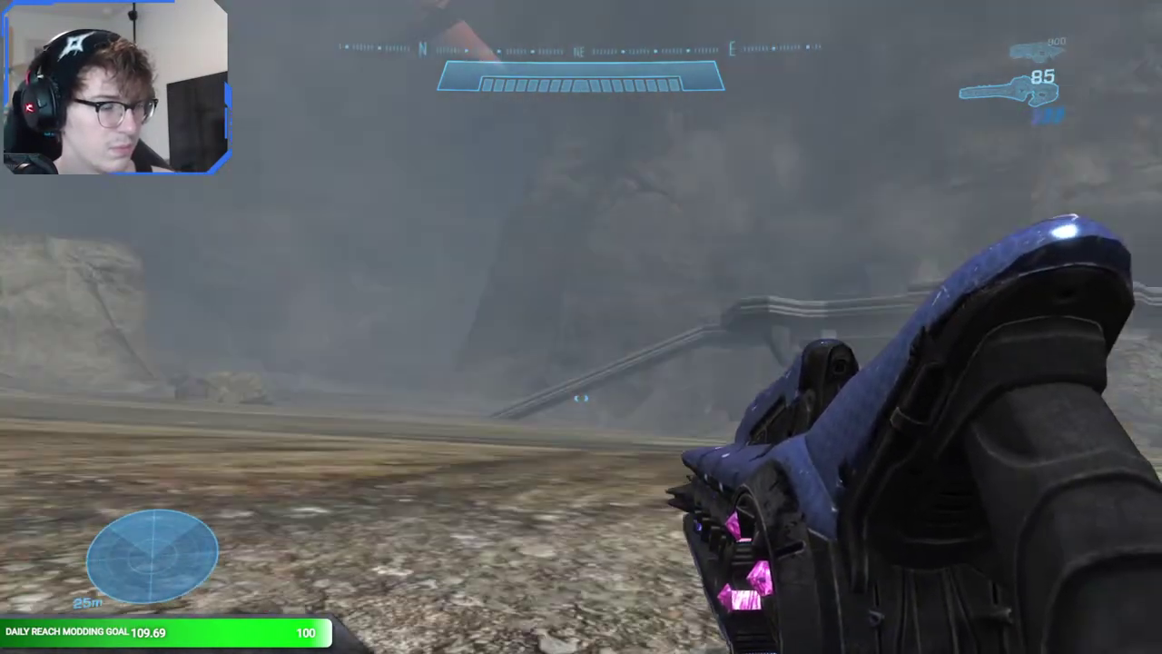
left_click(581, 398)
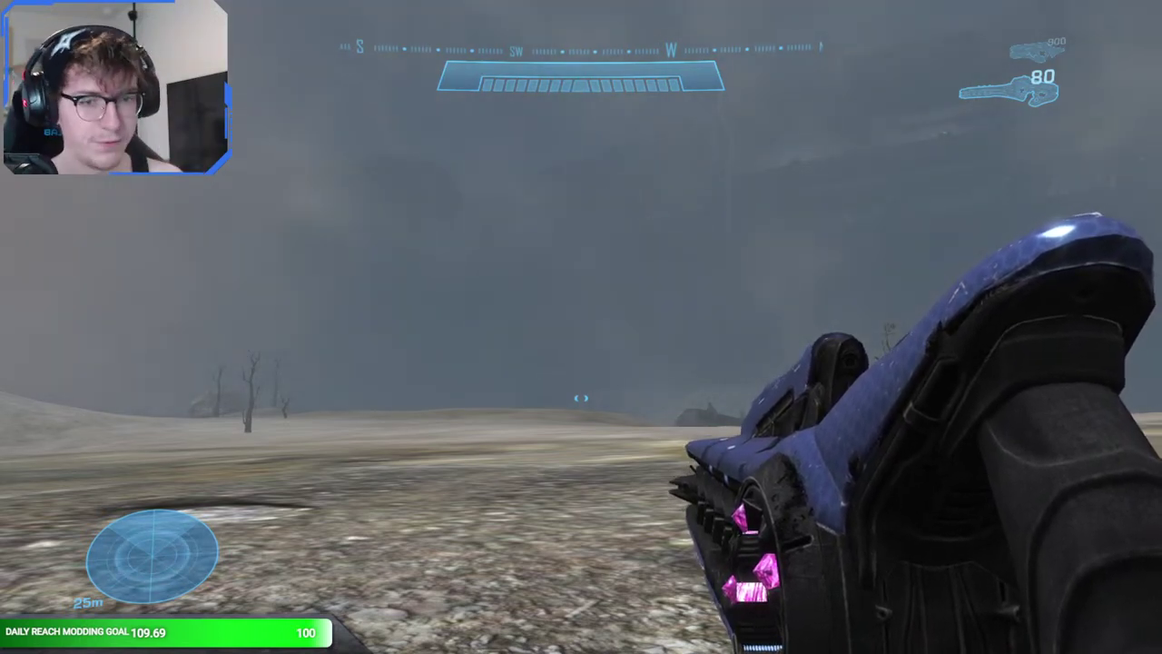
- Leave the player for the free camera and fly past the bridge and Covenant hangar to the ship's hangar bays
key("w")
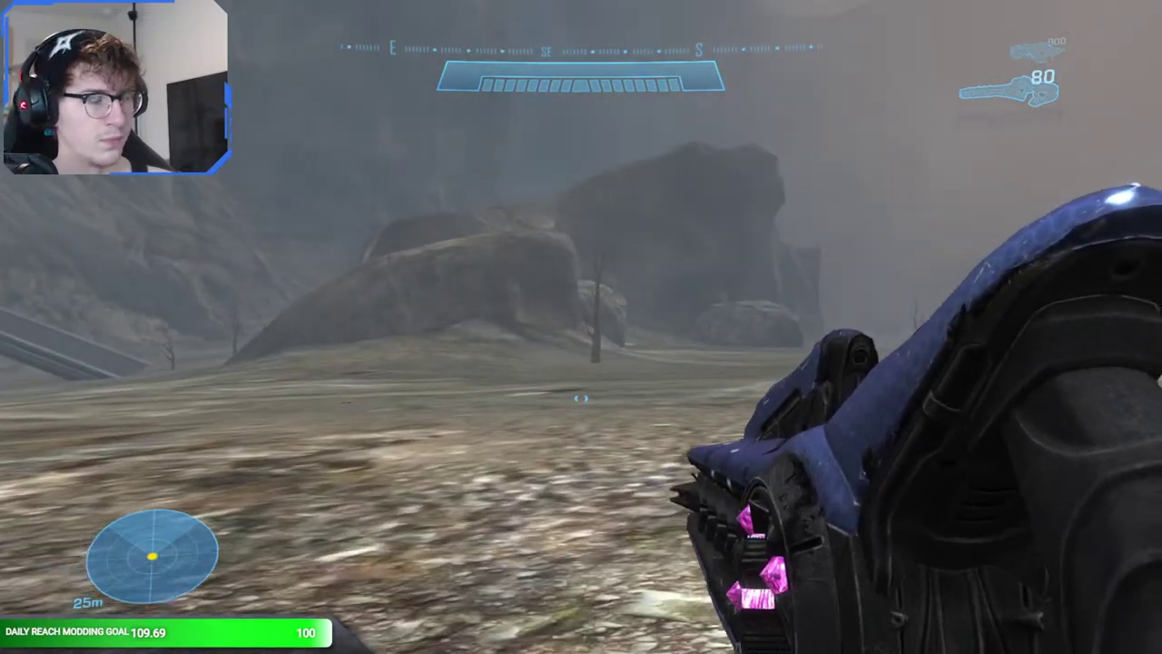
key("1")
key("Tab")
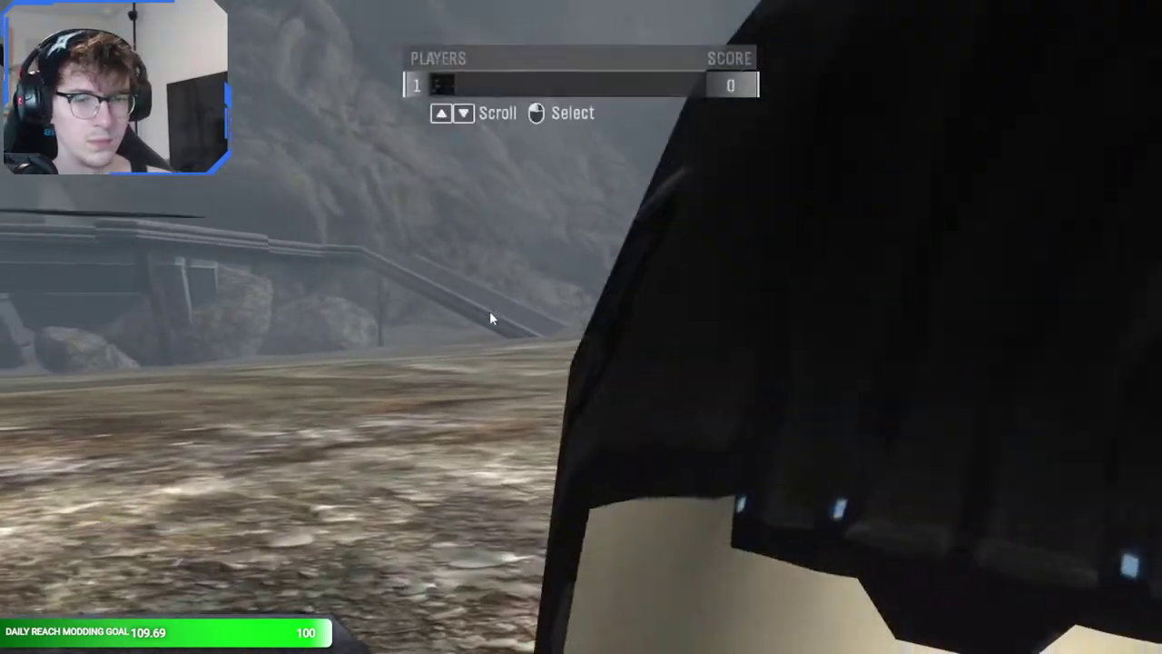
key("w")
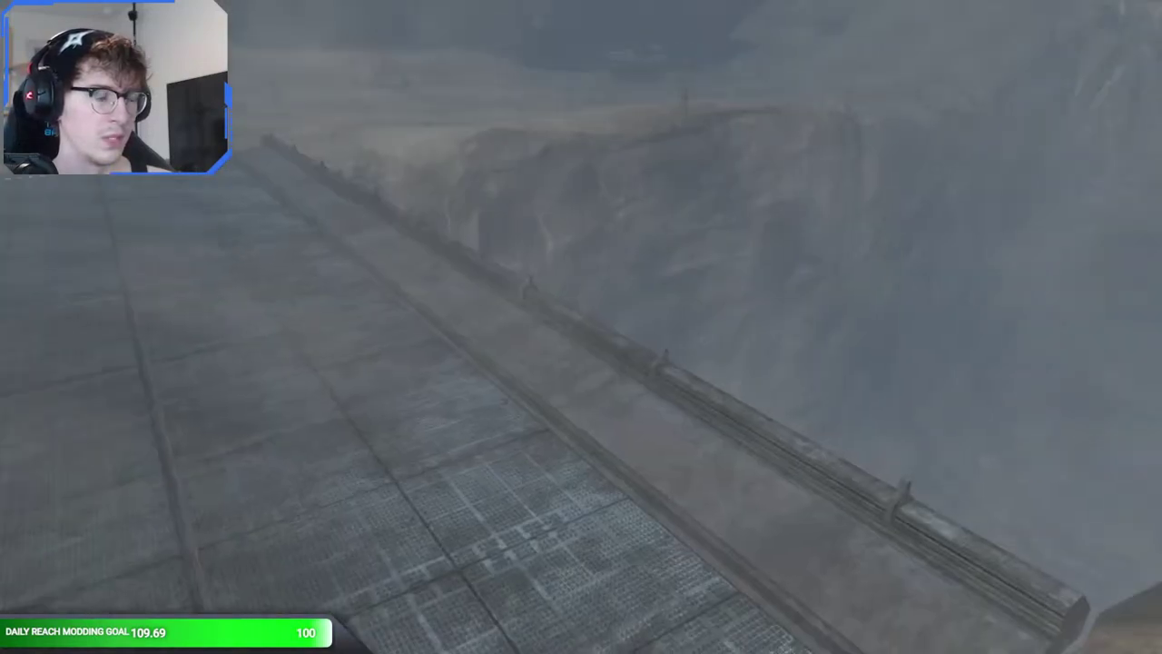
key("w")
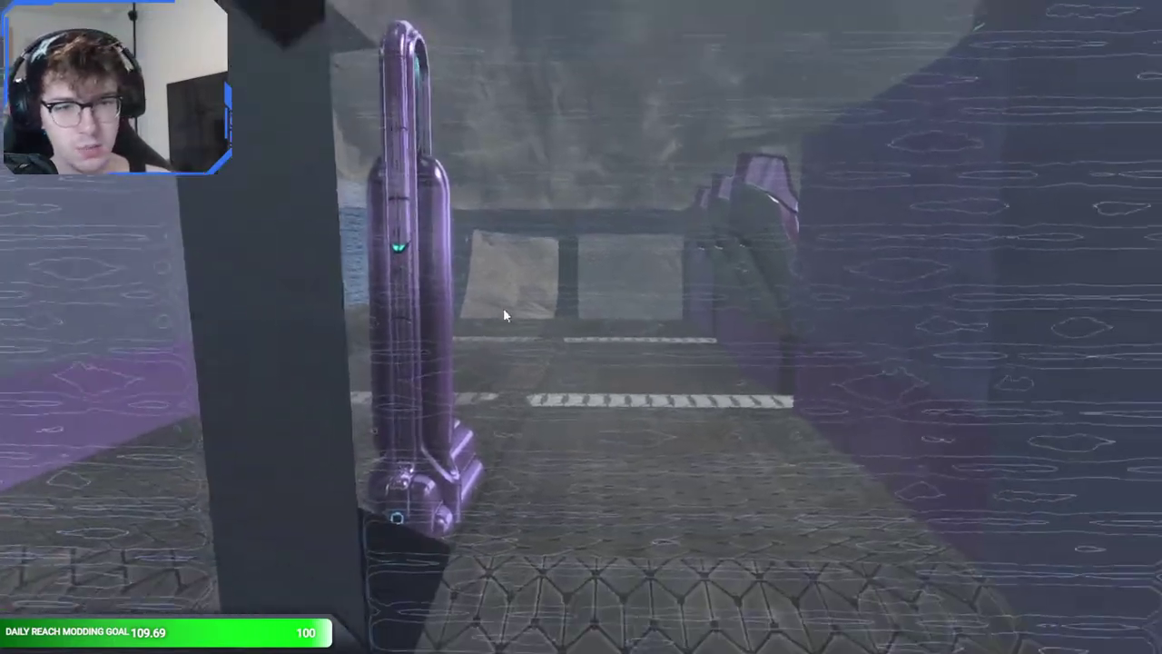
key("w")
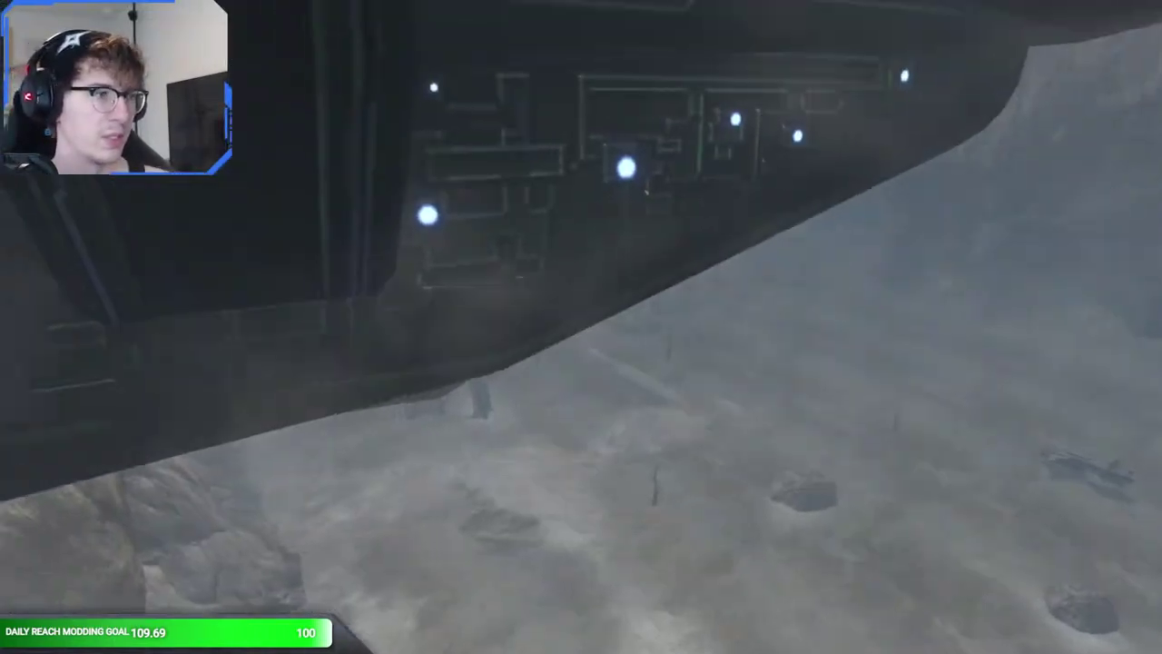
key("w")
key("w")
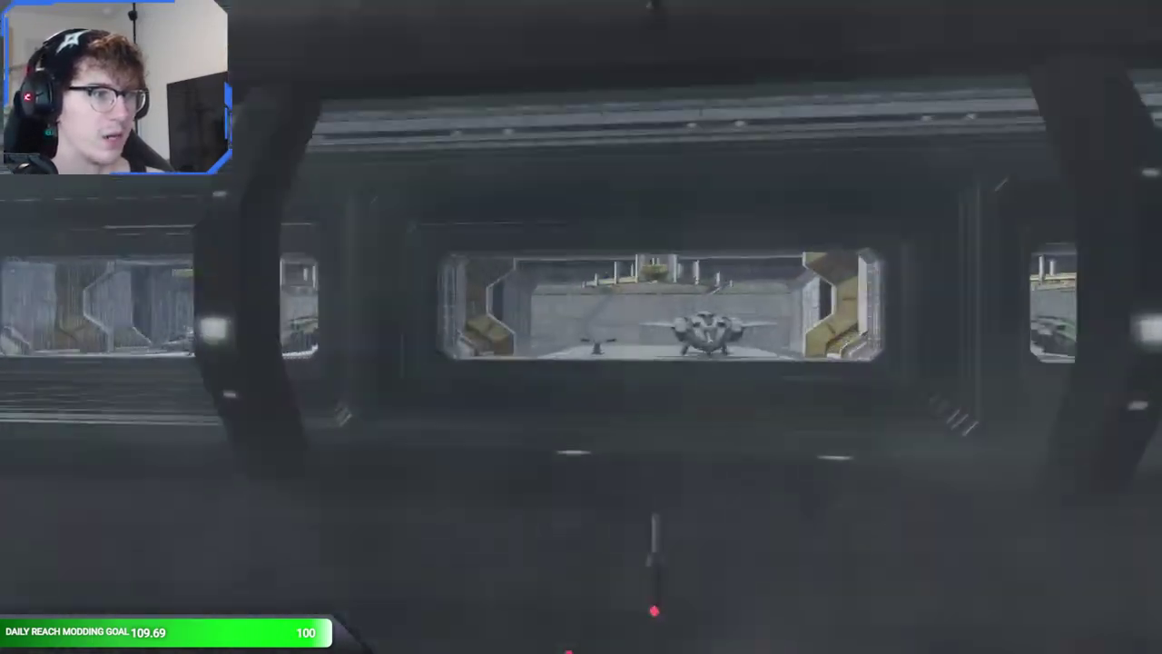
- Spawn the player inside the ship's hangar bay, board the Falcon as pilot and lift off toward the opening
key("BackSpace")
key("w")
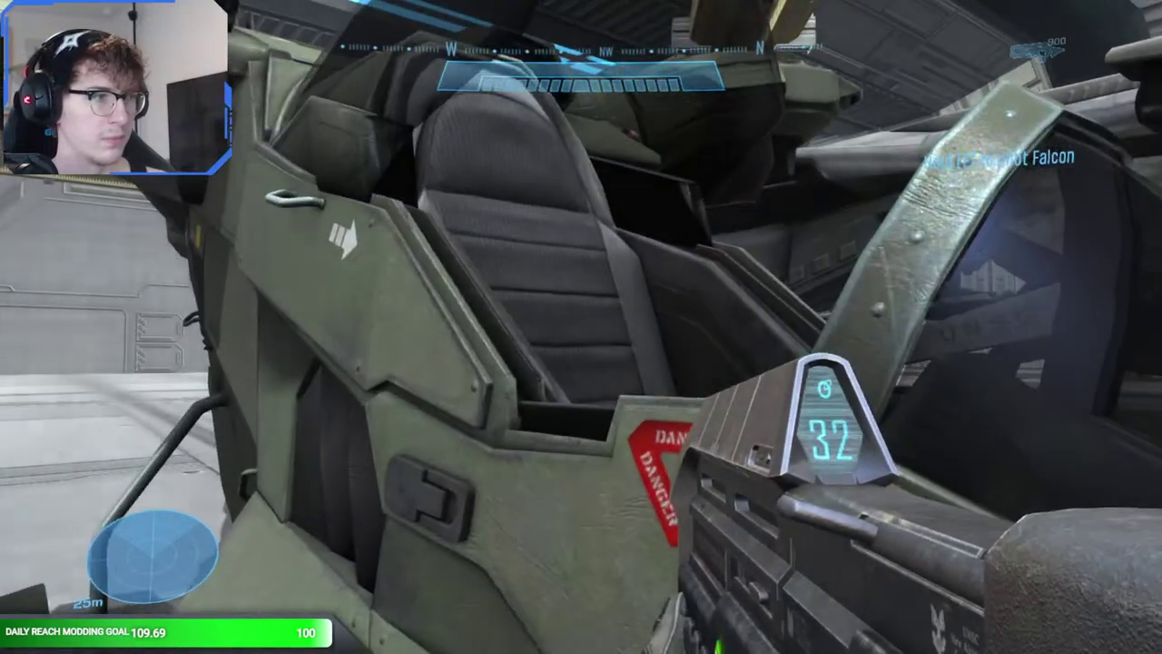
key("e")
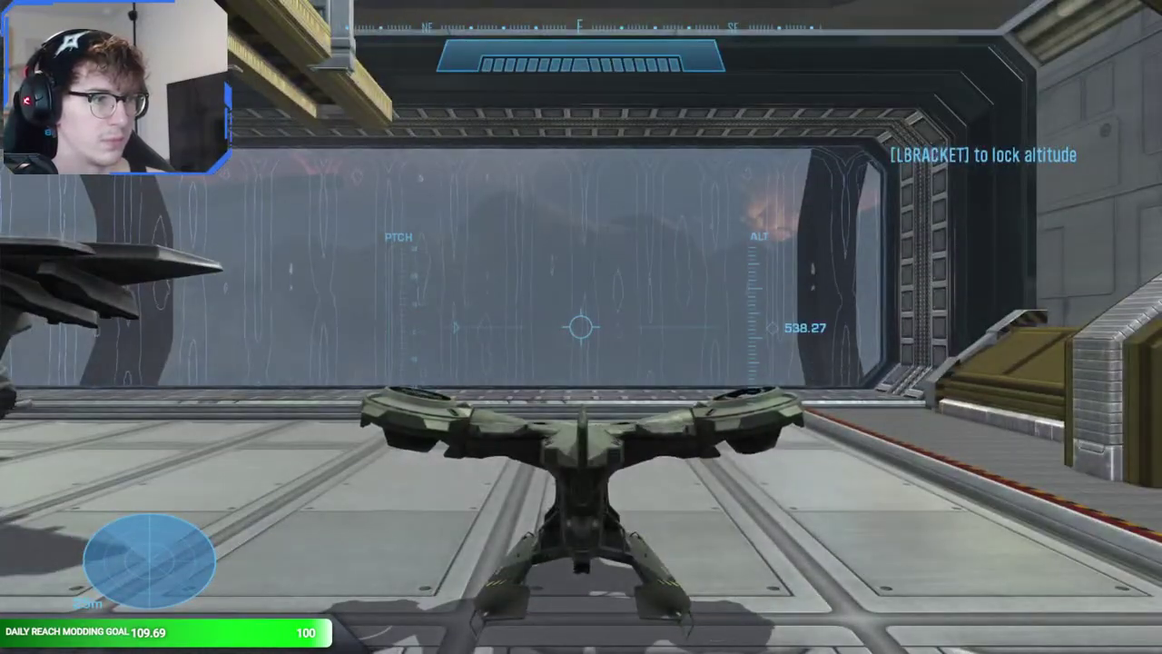
key("space")
key("a")
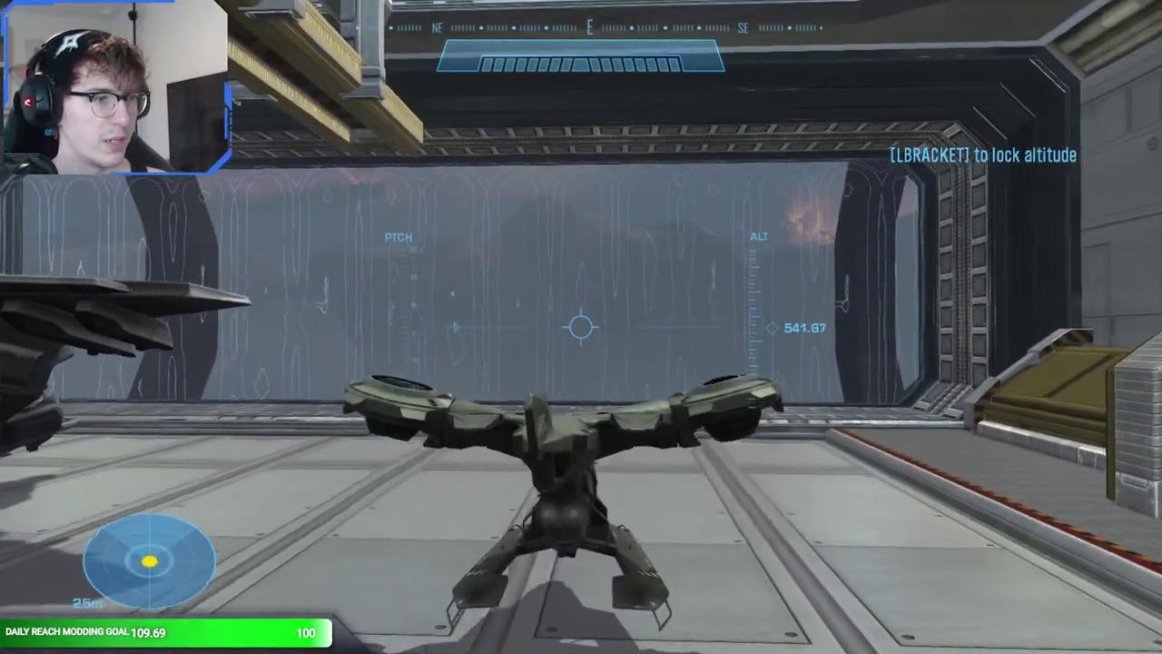
- Steer the Falcon through the hangar bay and out of its shielded opening into the open air
key("d")
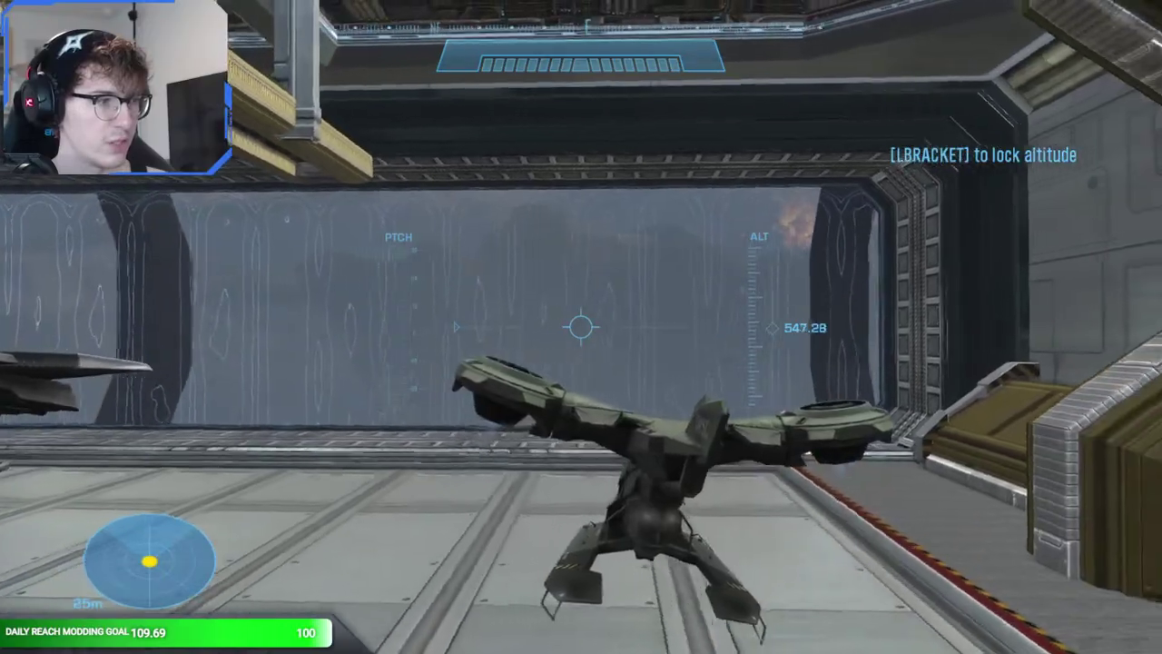
key("a")
key("space")
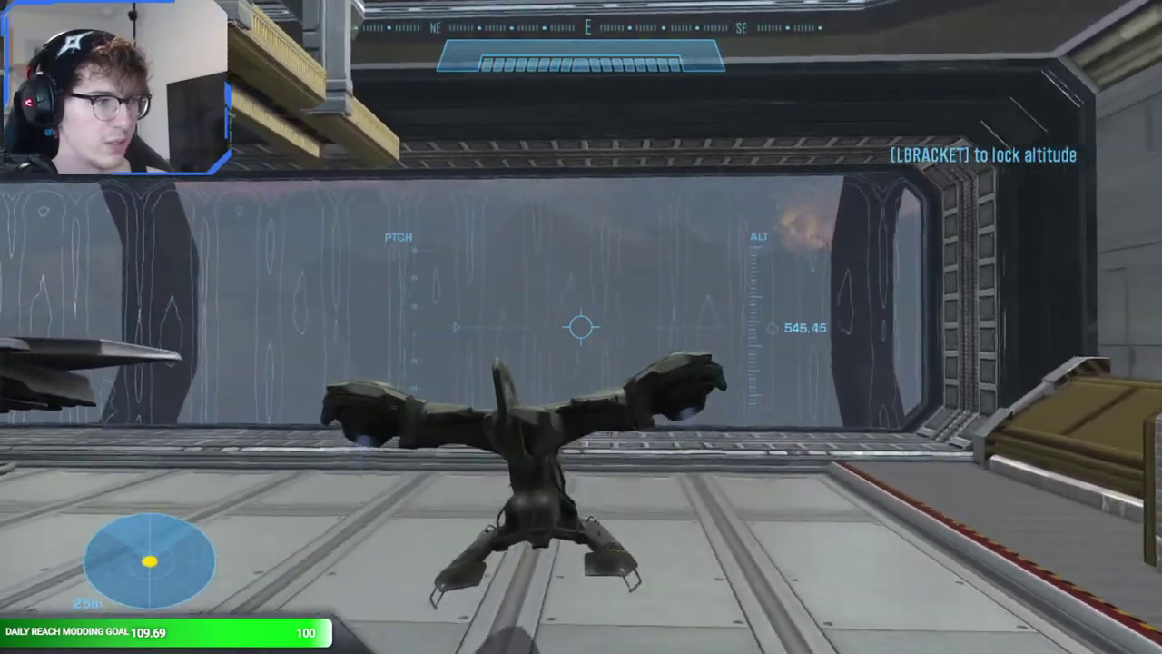
key("w")
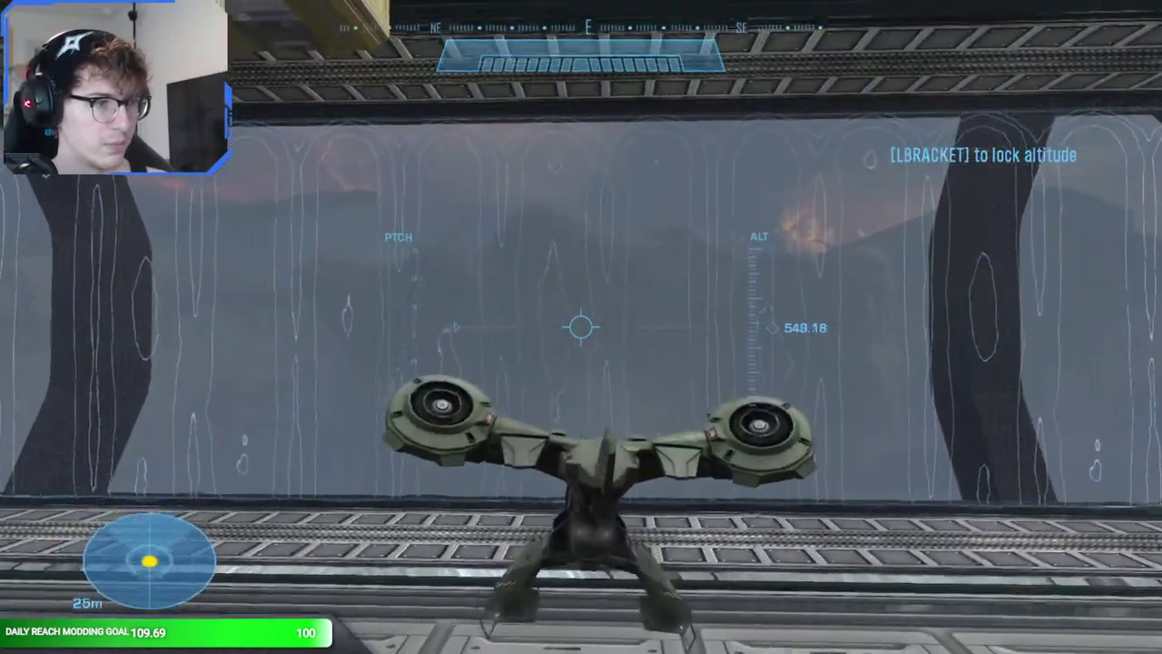
key("space")
key("a")
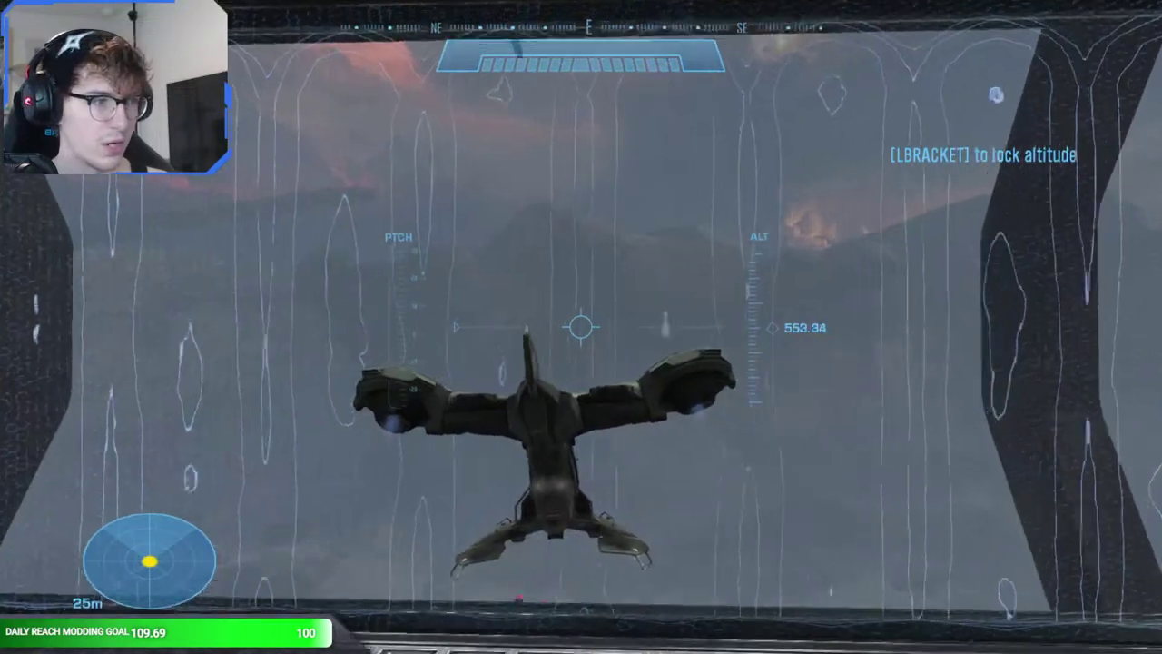
key("w")
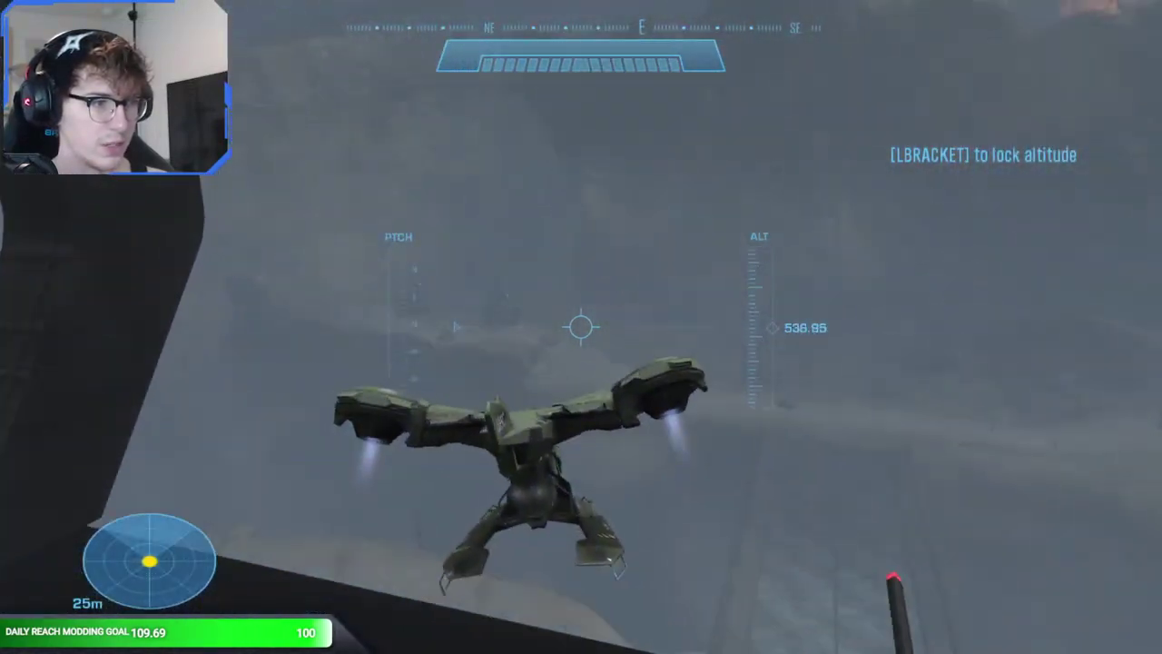
- Fly the Falcon down over the valley and turn it back toward the ship's side
key("w")
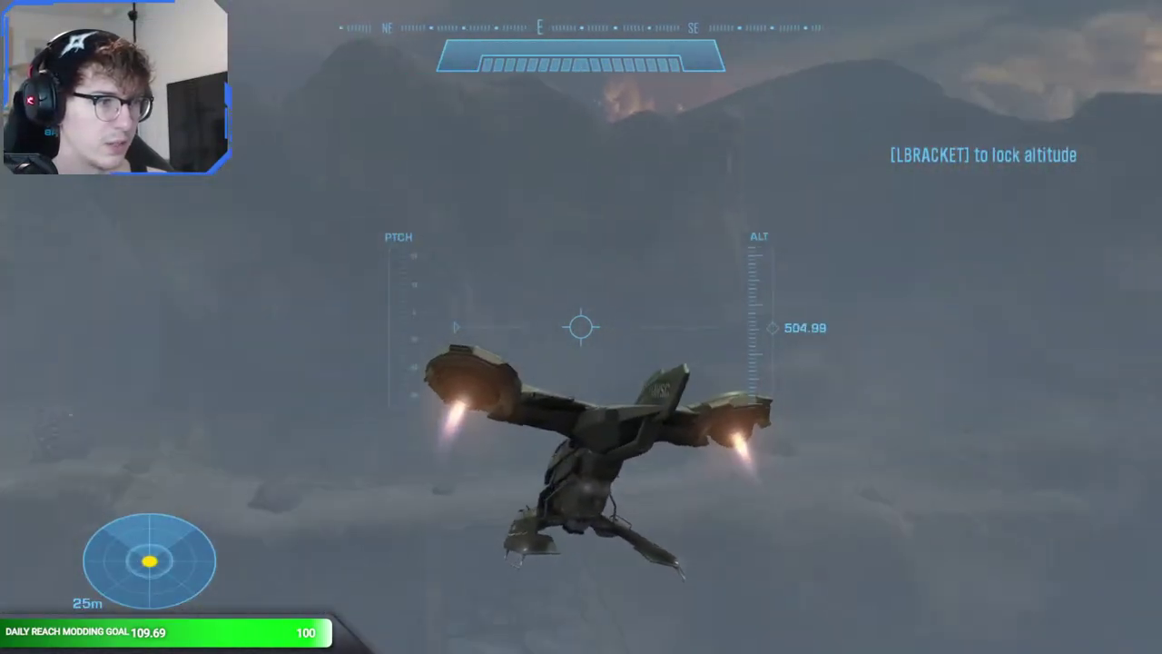
key("w")
key("w")
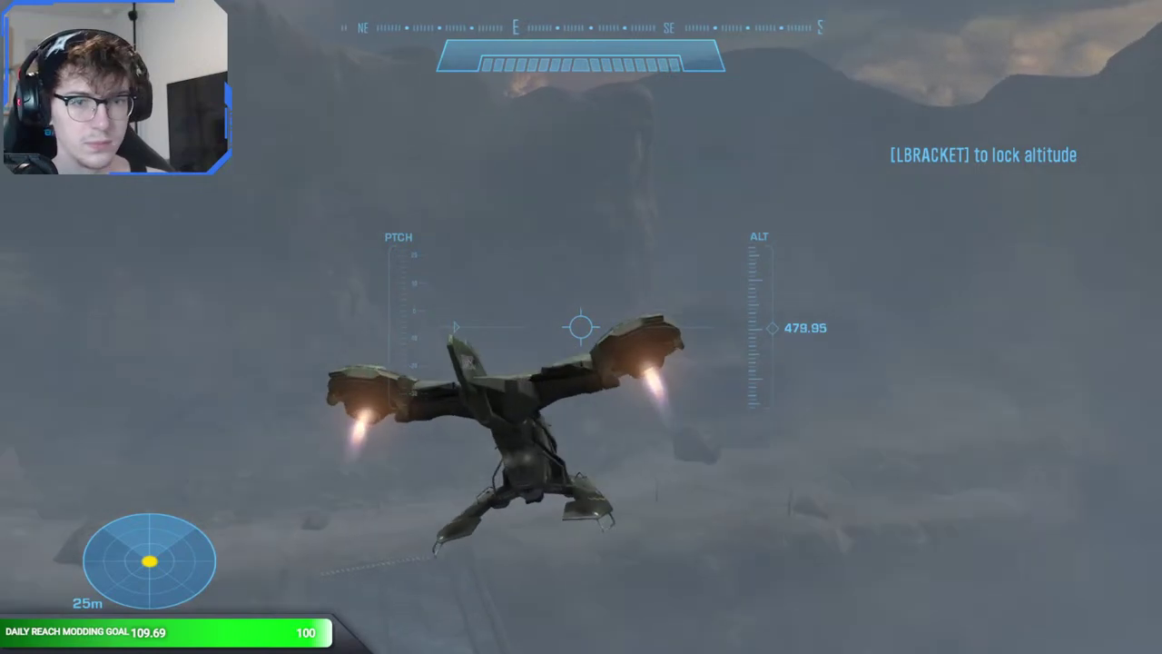
key("w")
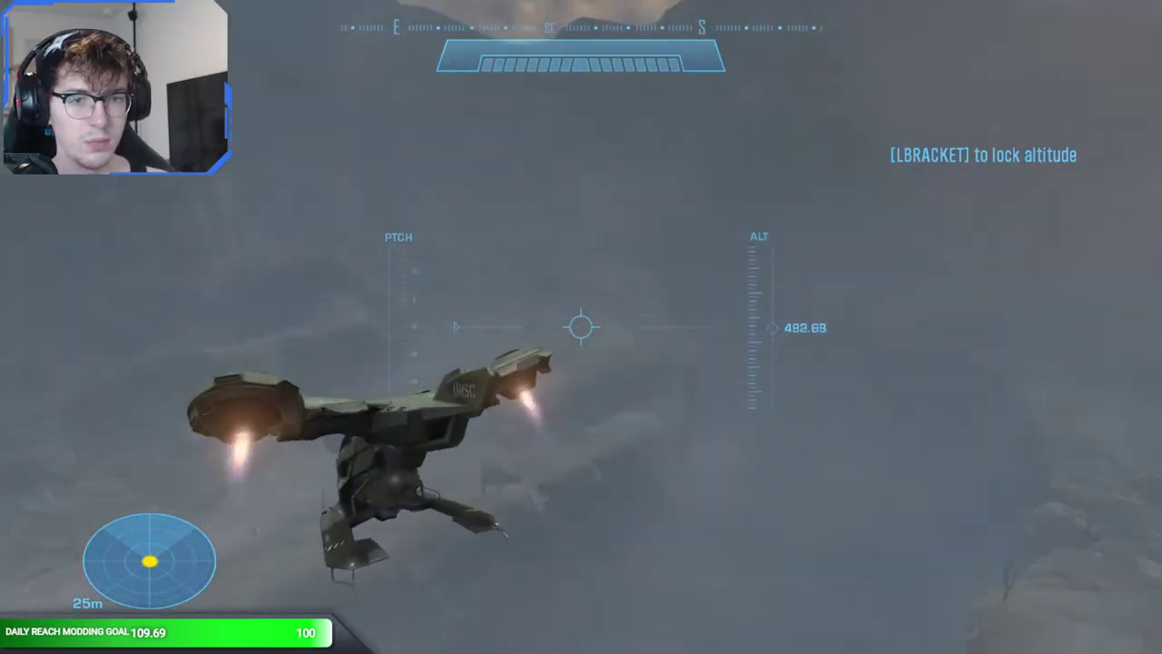
key("w")
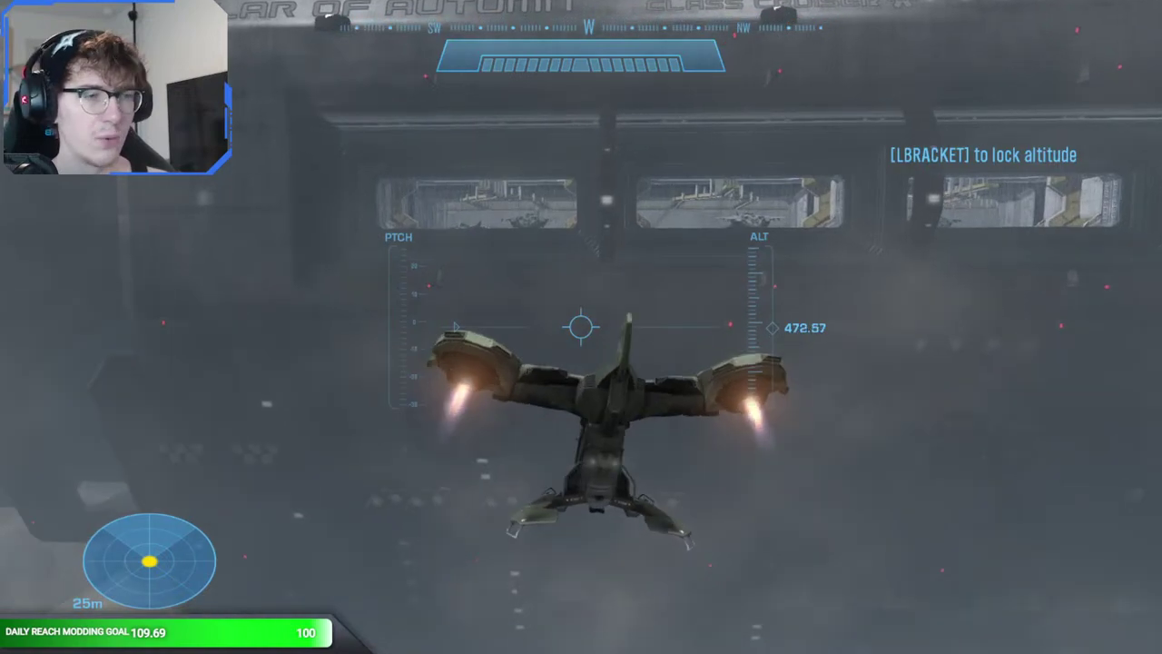
- Climb back to the ship's hangar bays, fly the Falcon inside and get out on foot by the parked Pelican
key("space")
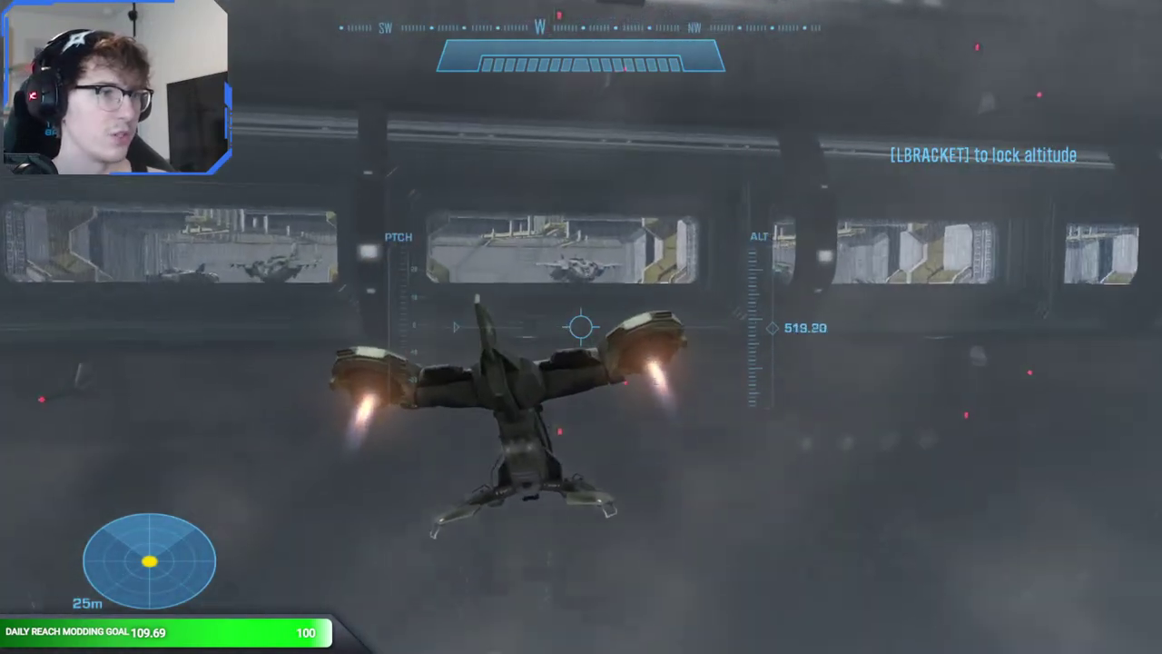
key("space")
key("w")
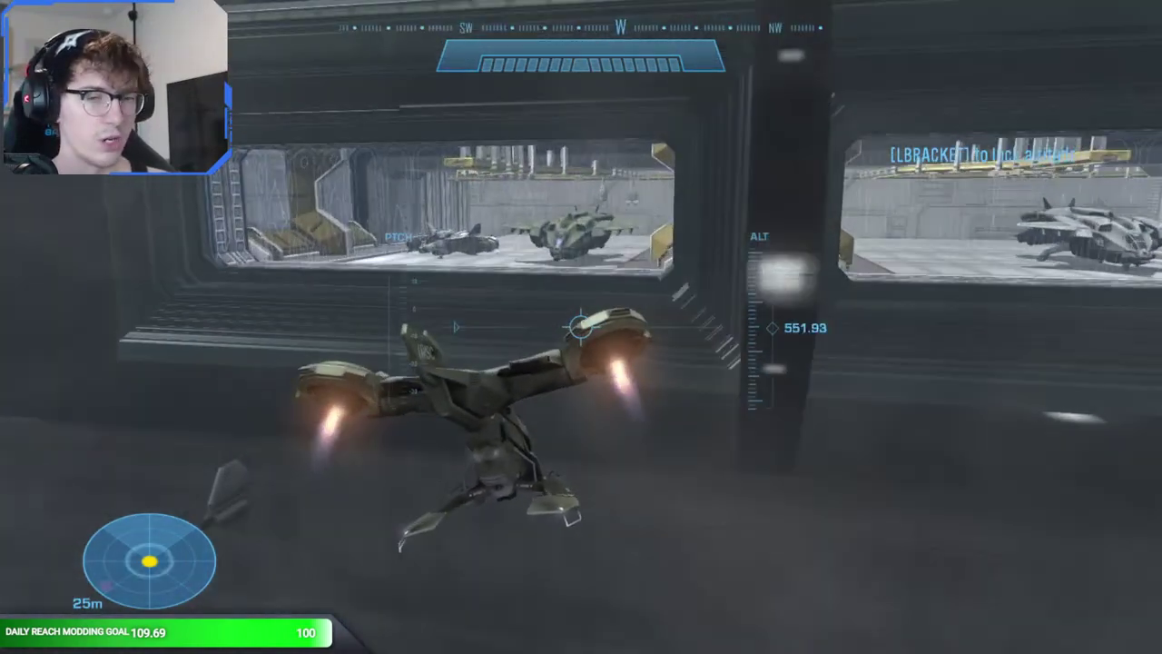
key("w")
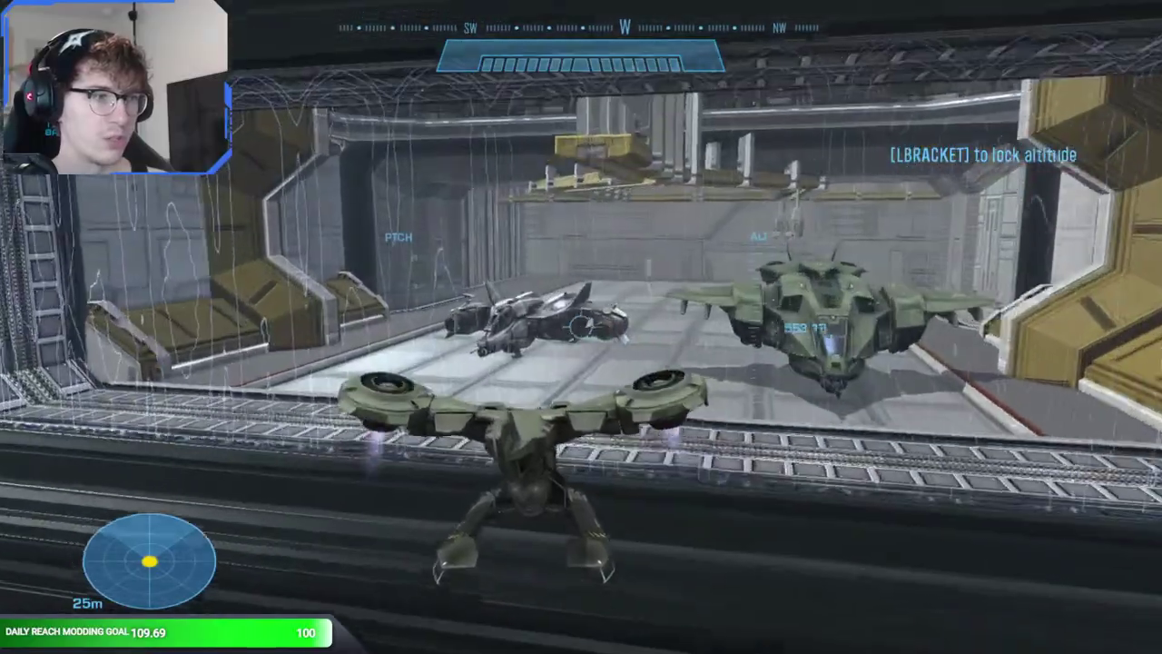
key("e")
key("w")
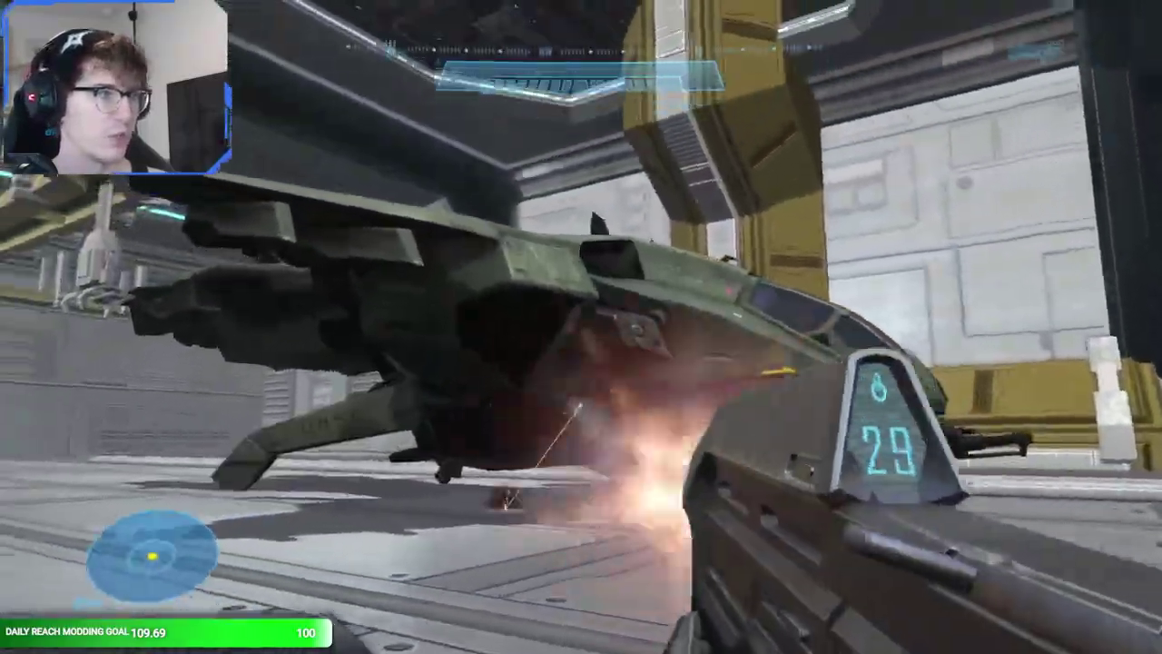
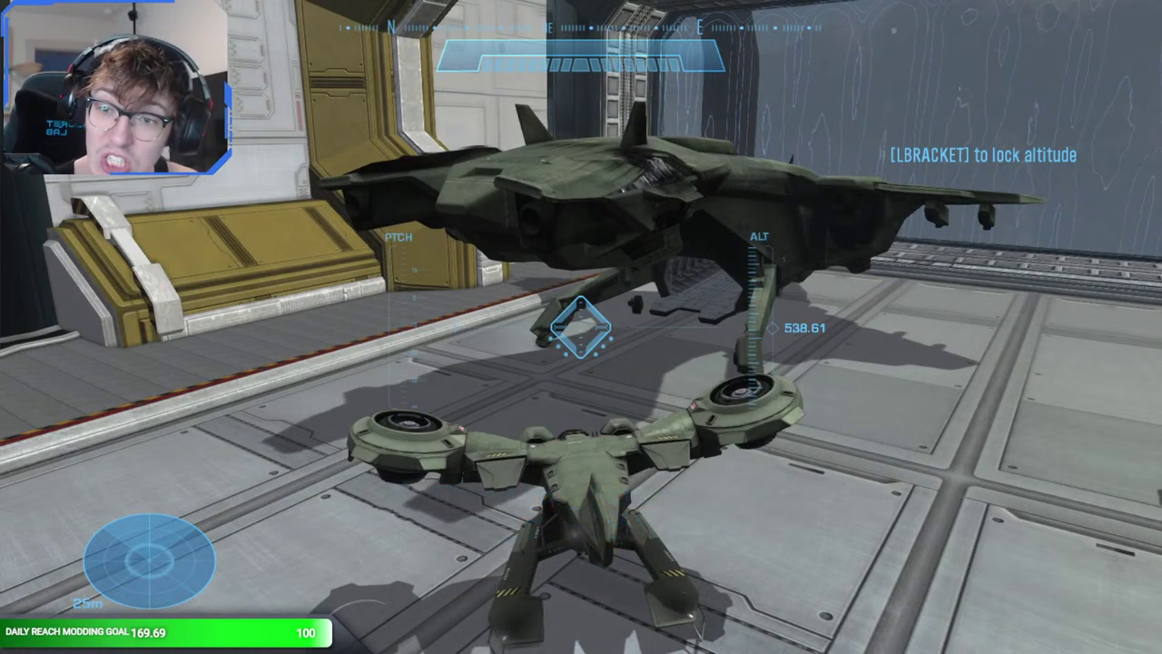
- Hover the Falcon inside the hangar, fire at the parked Pelican and manoeuvre around the other parked craft
key("space")
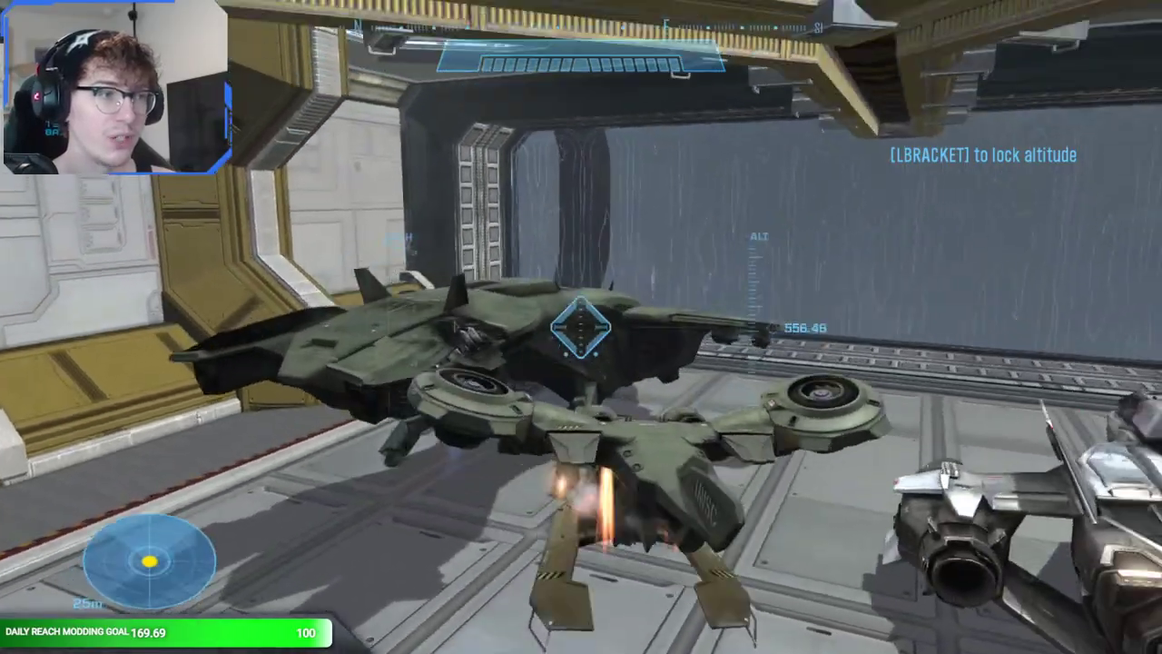
left_click(581, 327)
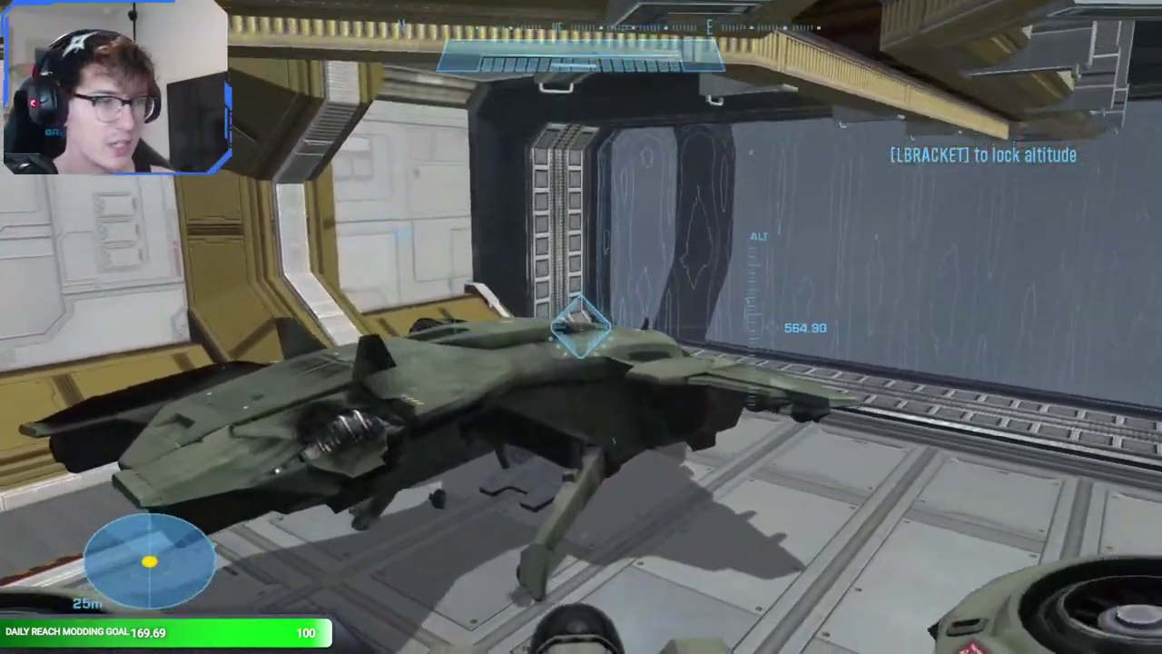
left_click(581, 327)
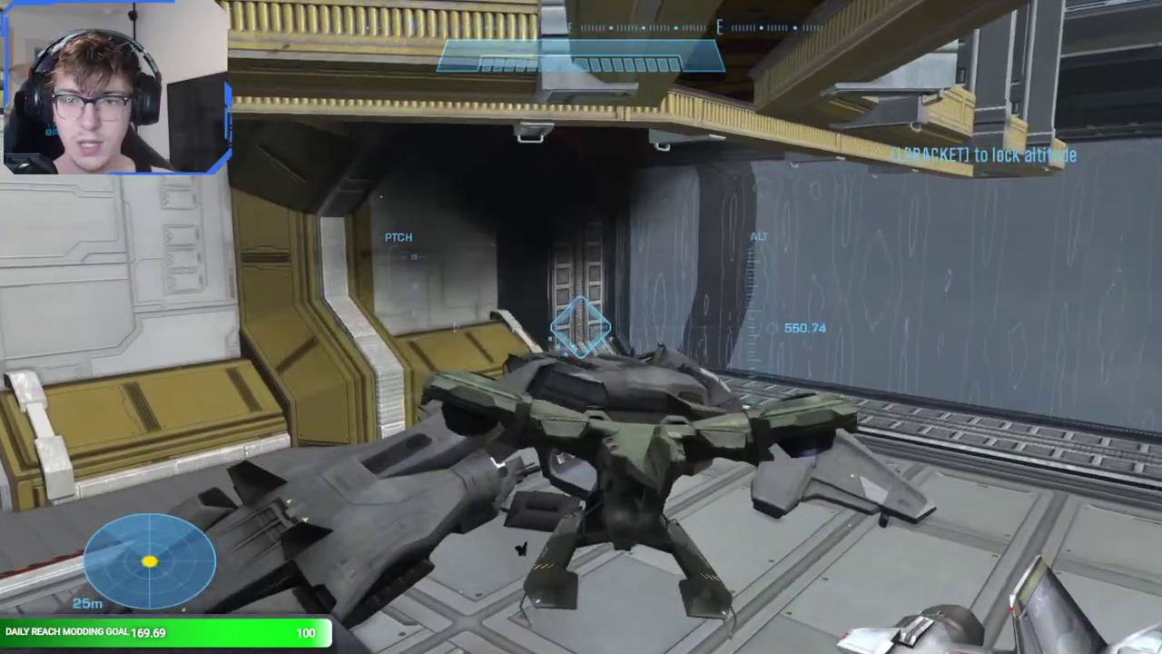
key("w")
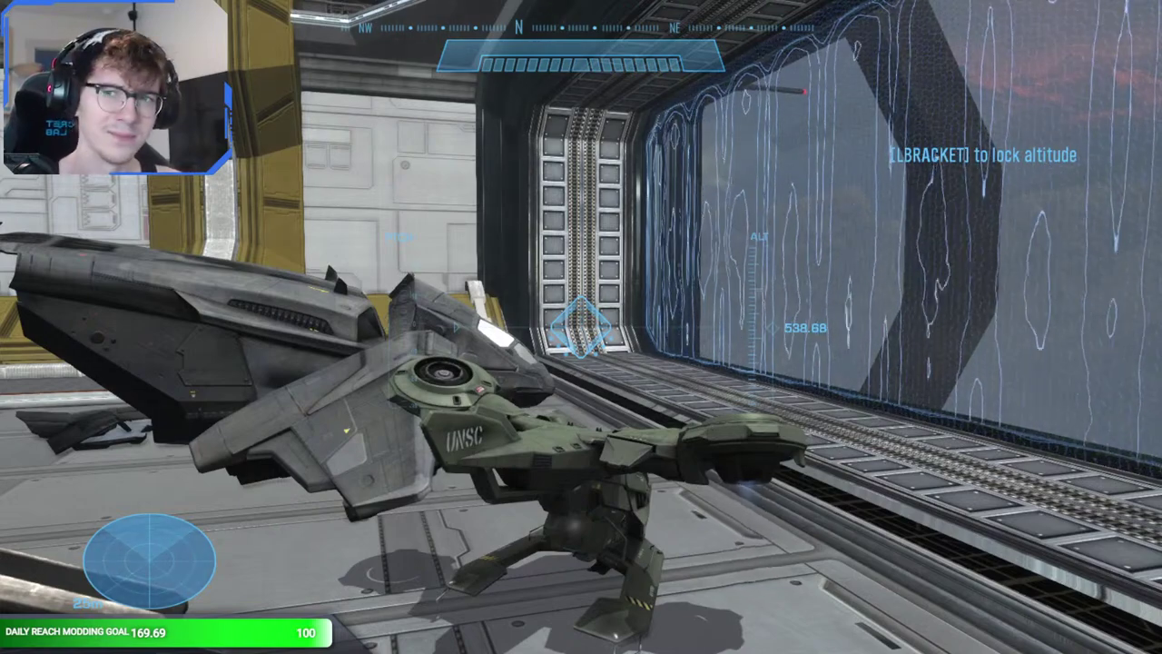
key("a")
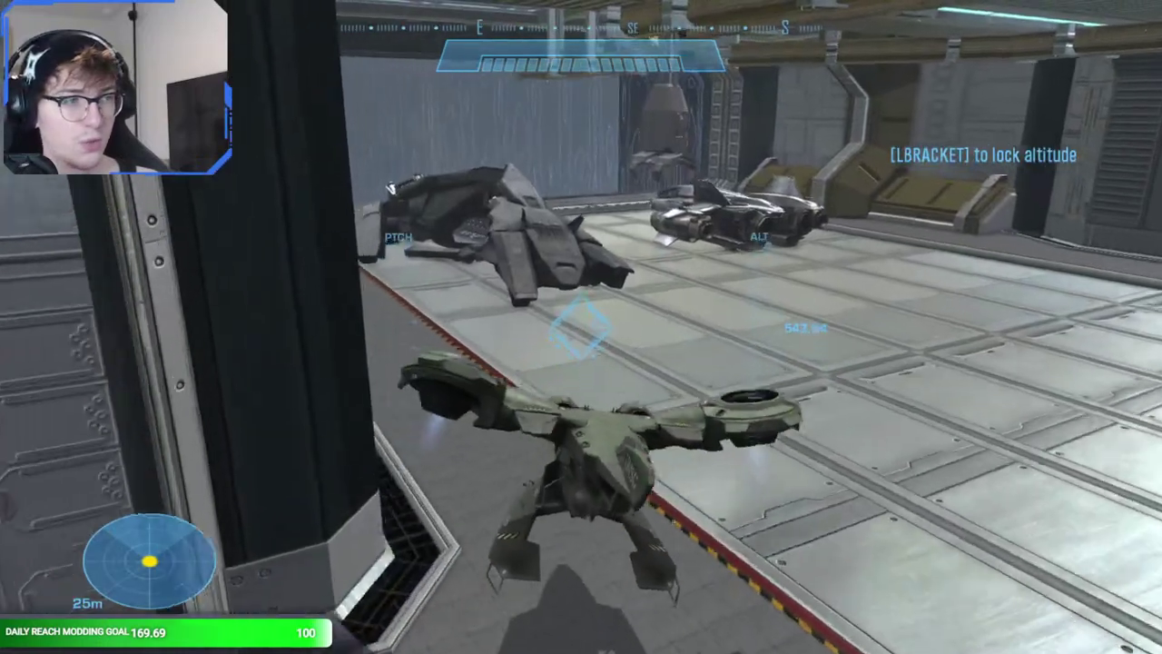
- Switch to the free camera, respawn the player on top of the parked Pelican and board it as pilot
key("Escape")
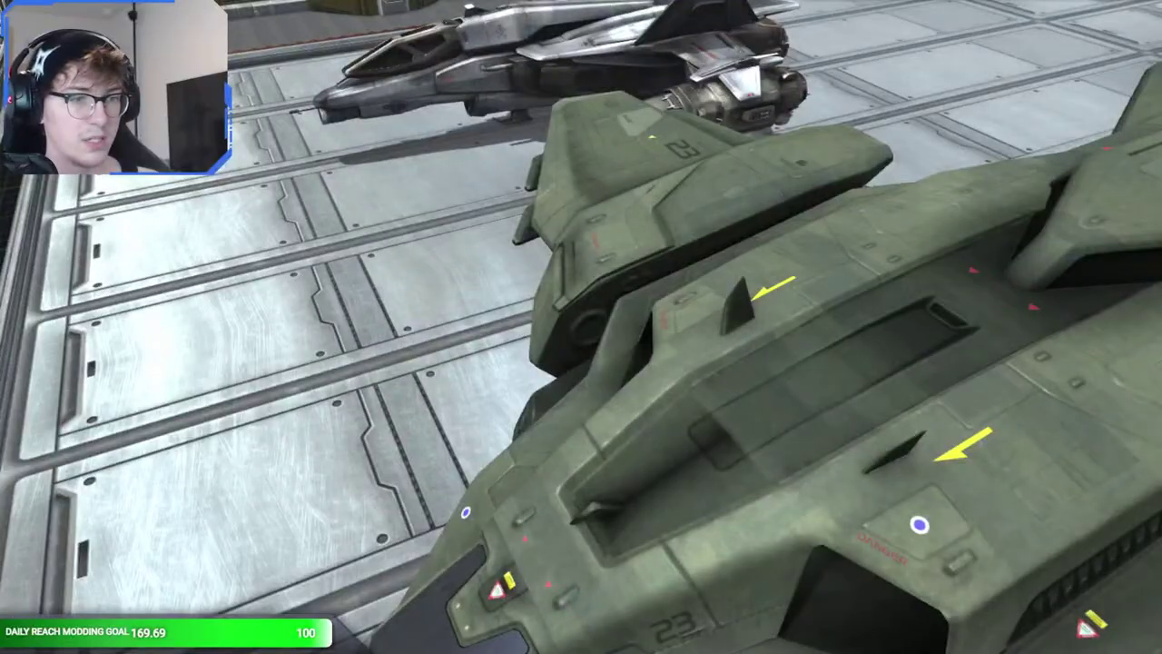
key("space")
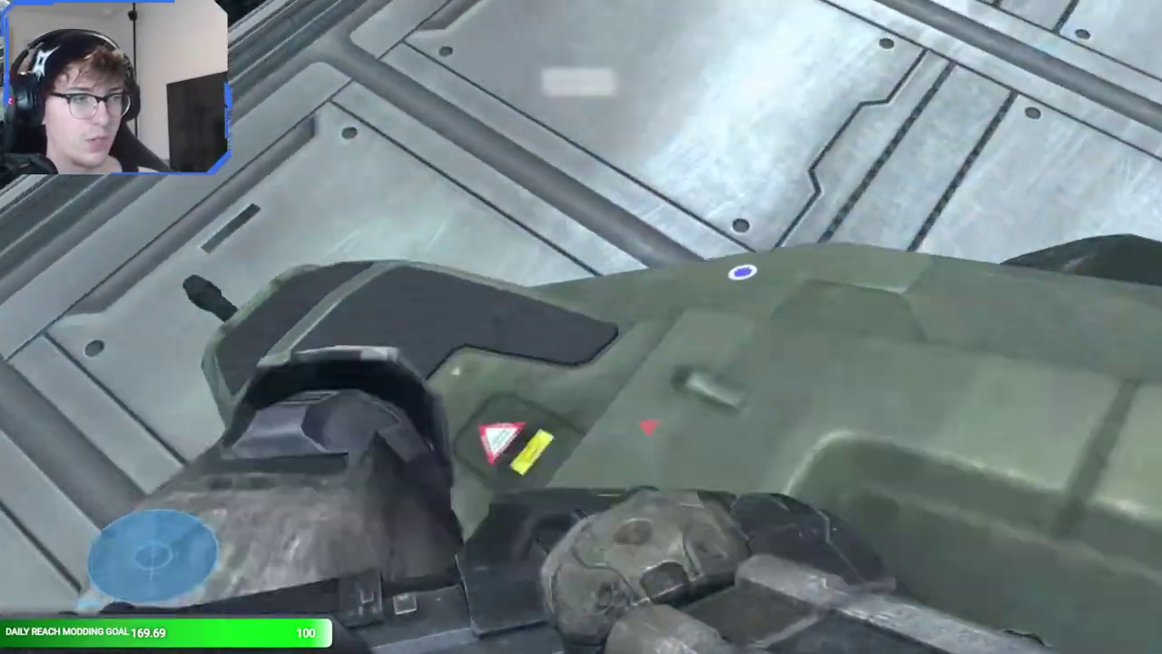
key("e")
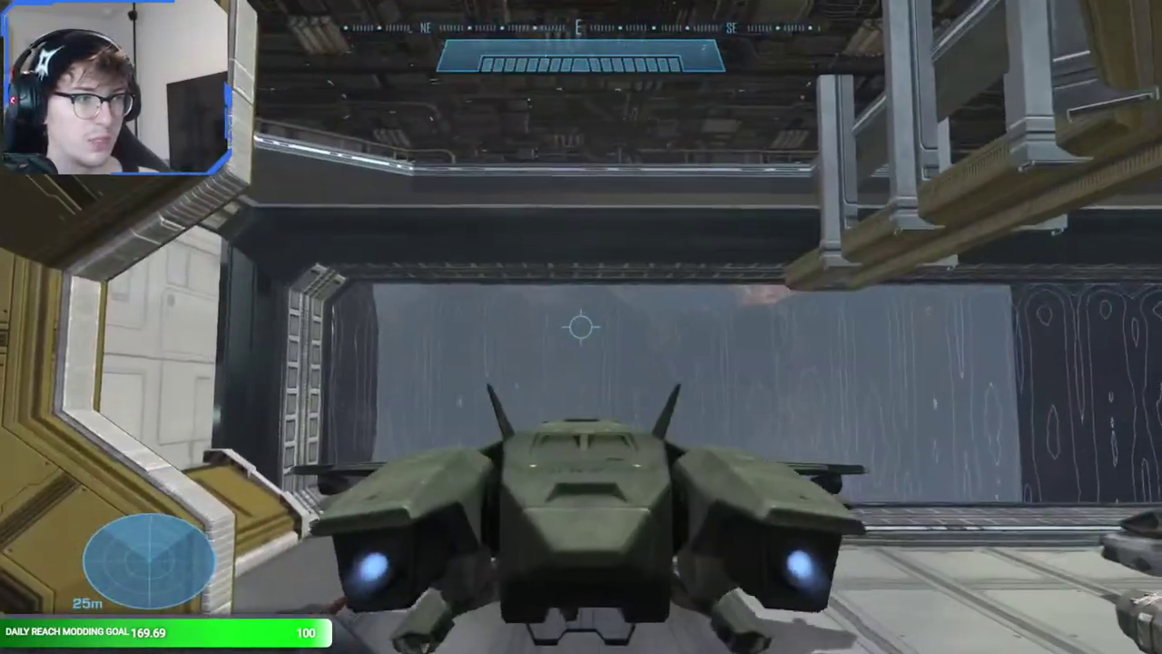
key("w")
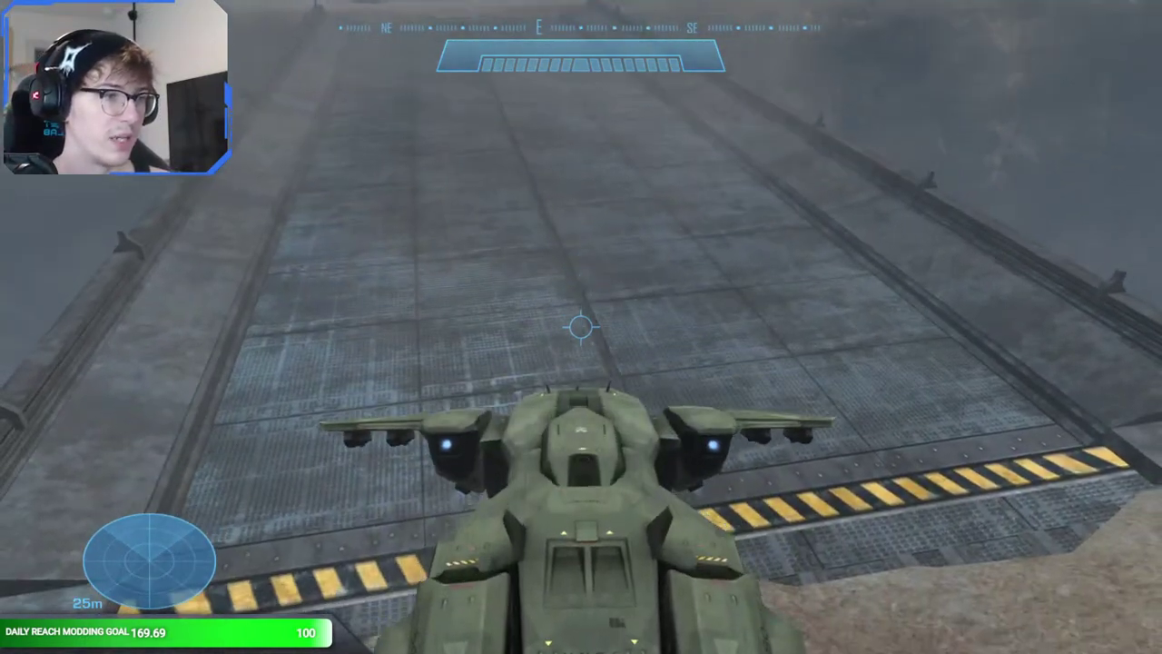
- View the Pelican at the bridge from the free camera, return to its controls and test flying it forward and backward
key("Escape")
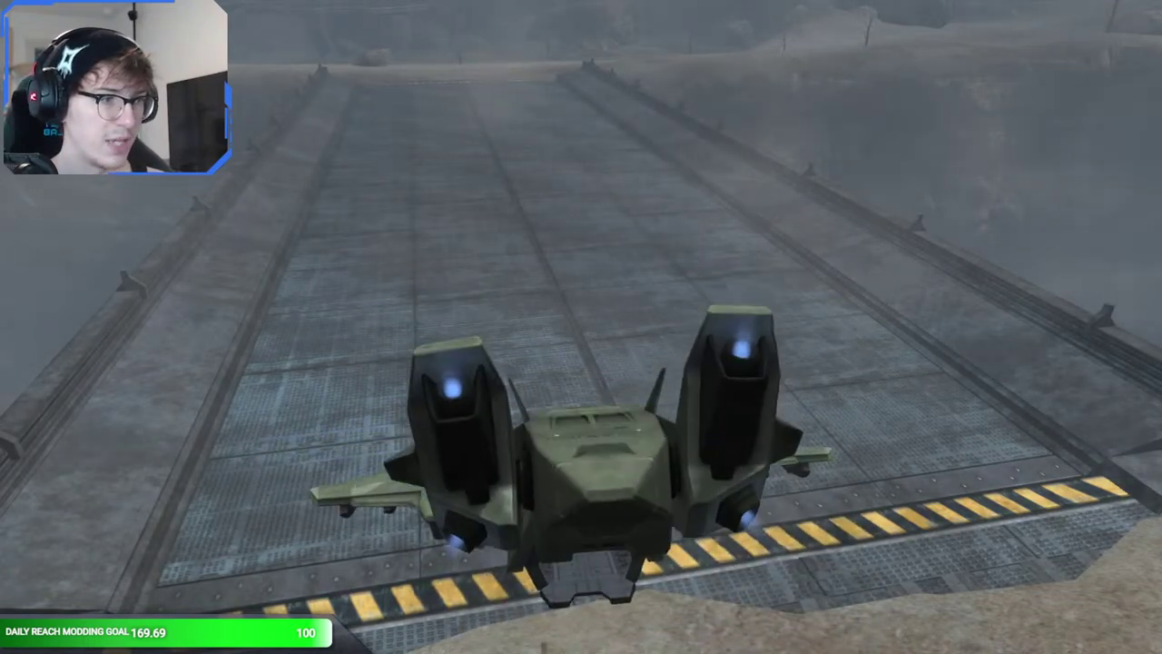
key("BackSpace")
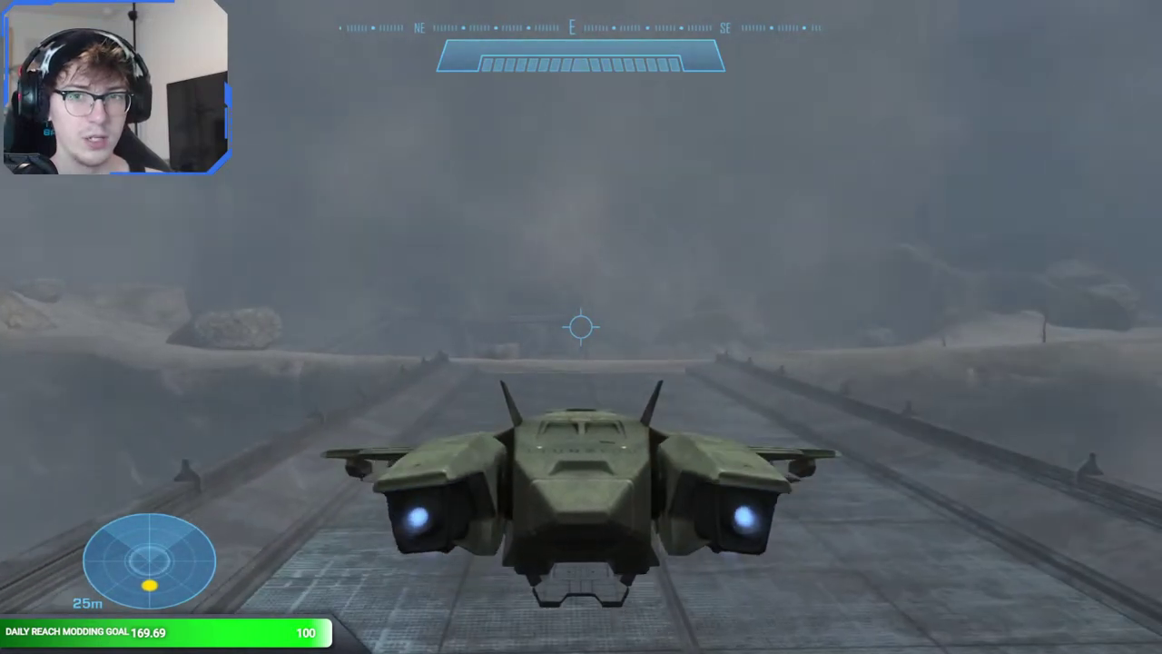
key("w")
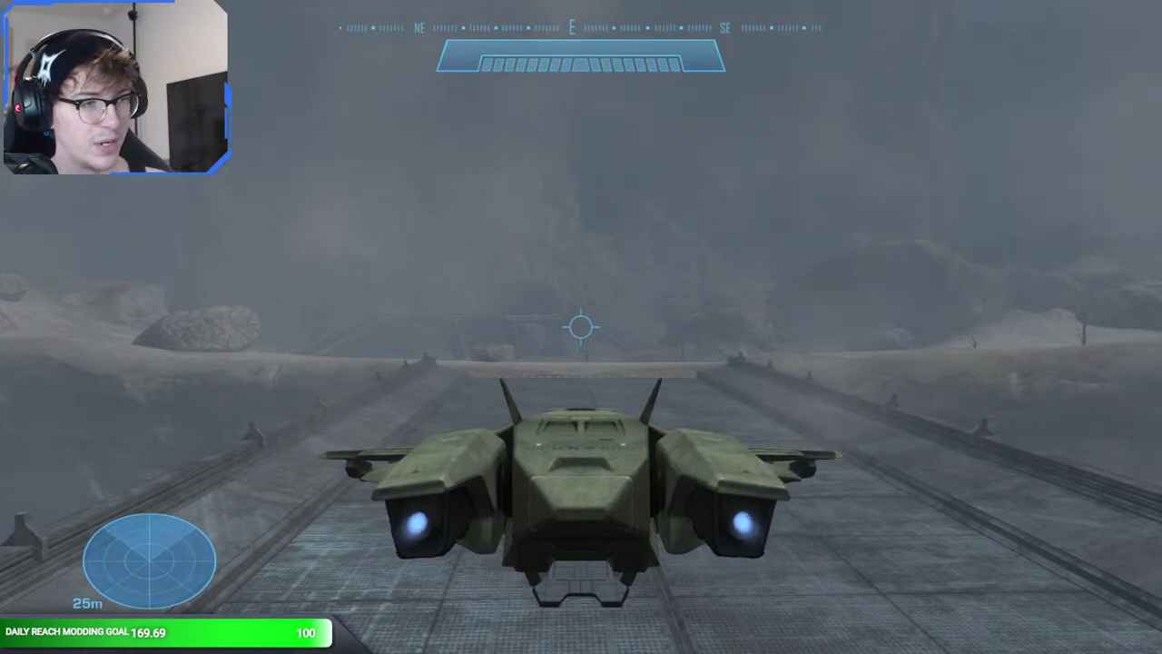
key("s")
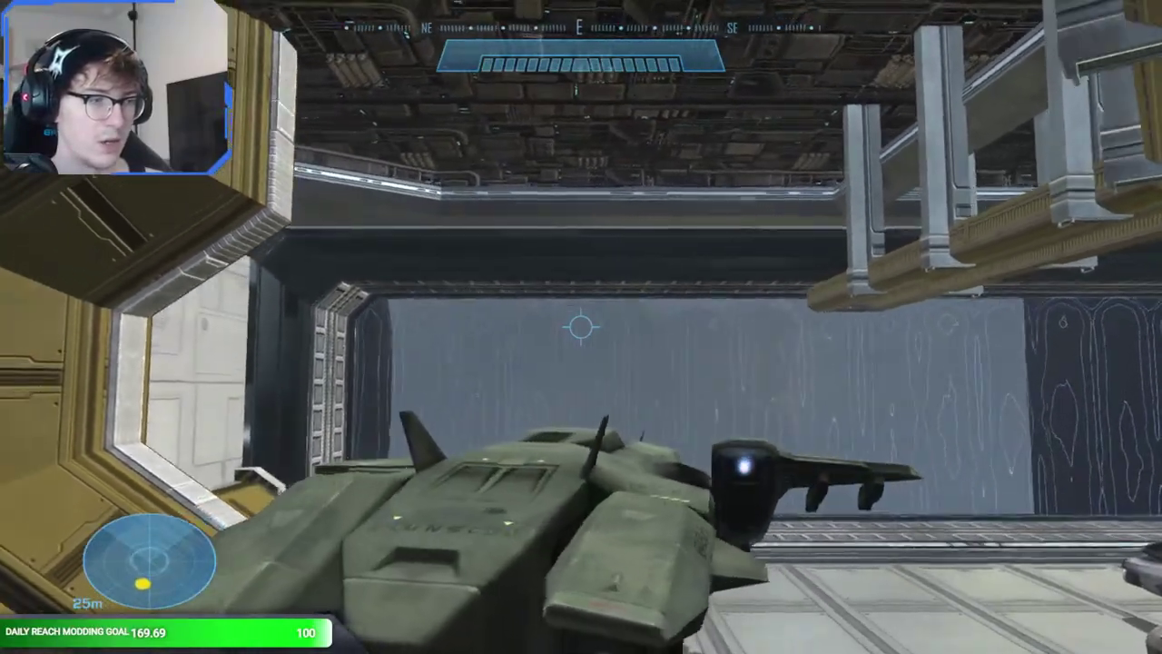
- Get out of the Pelican in the hangar and walk around to examine it and the surrounding bay
key("e")
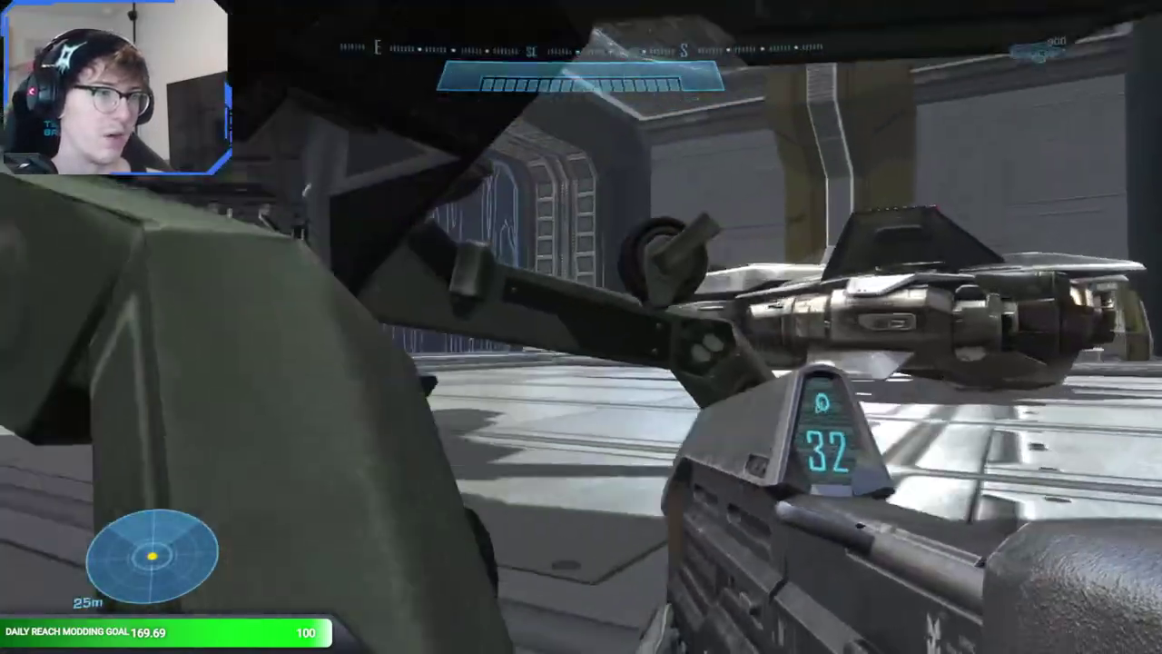
key("w")
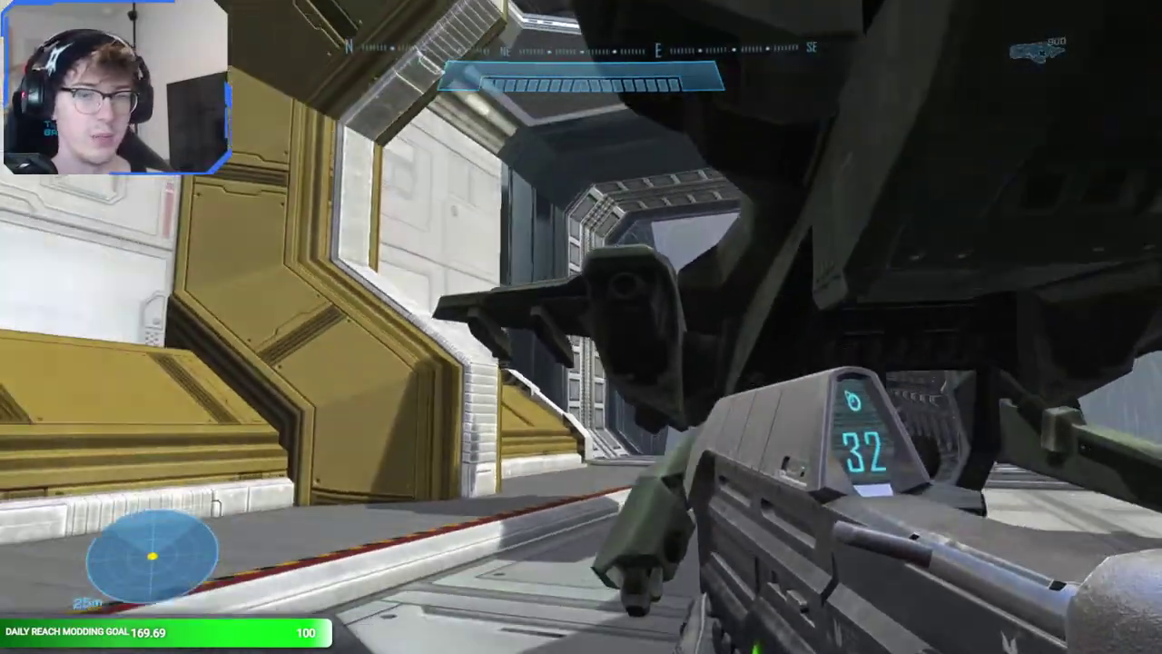
key("w")
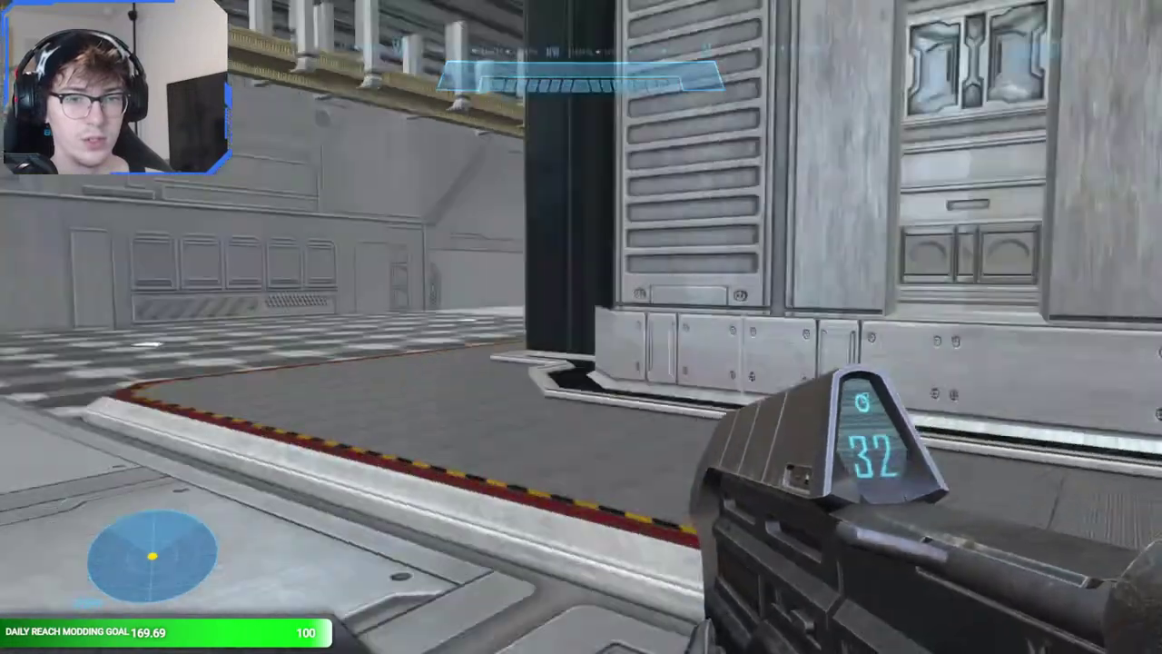
key("s")
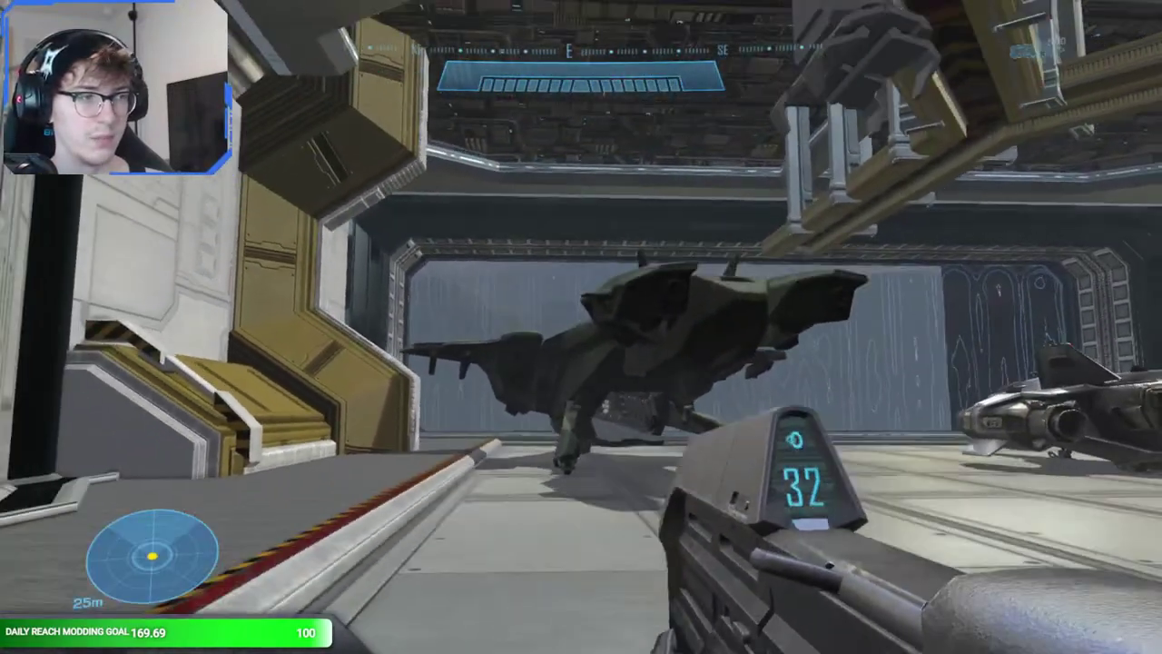
key("s")
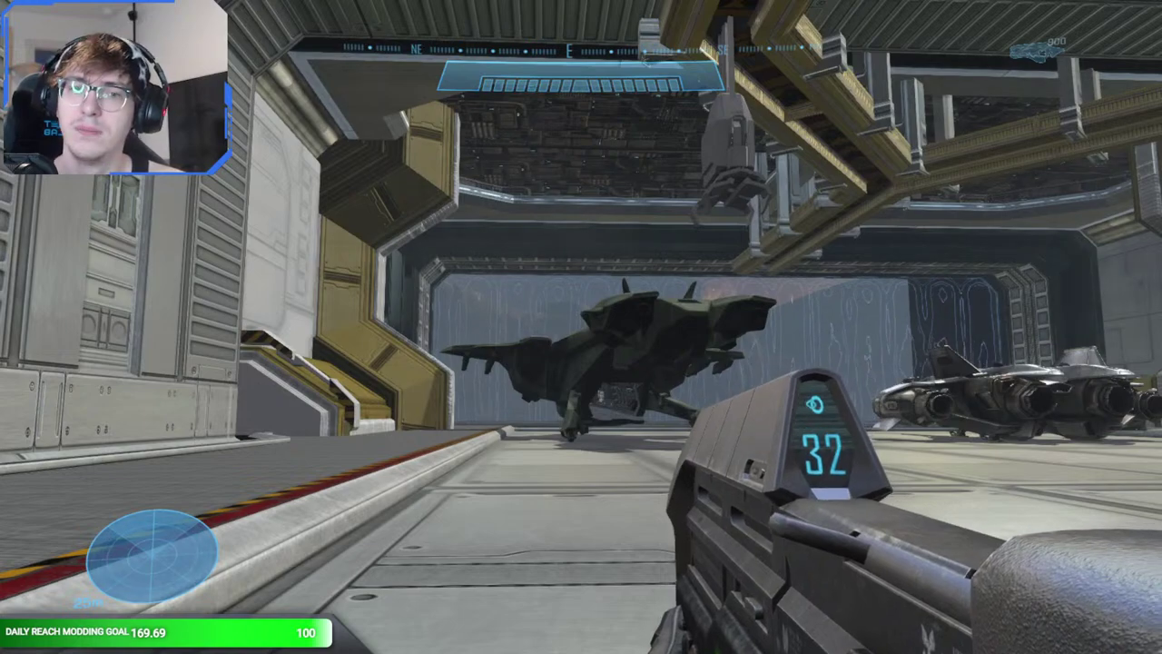
key("w")
key("a")
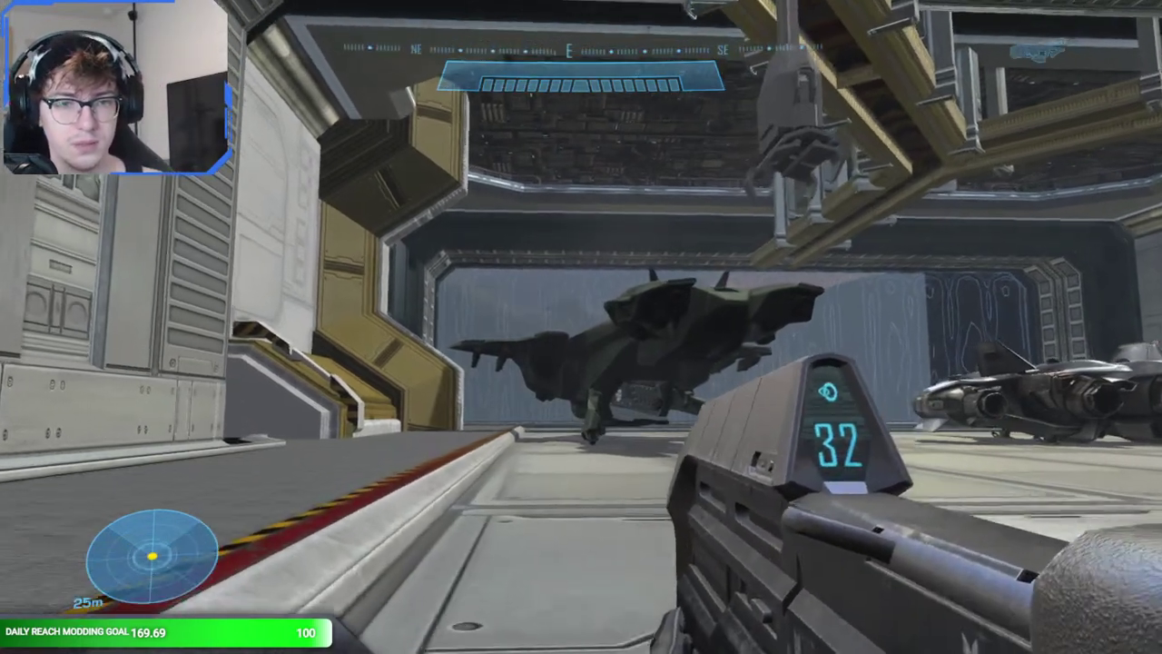
key("BackSpace")
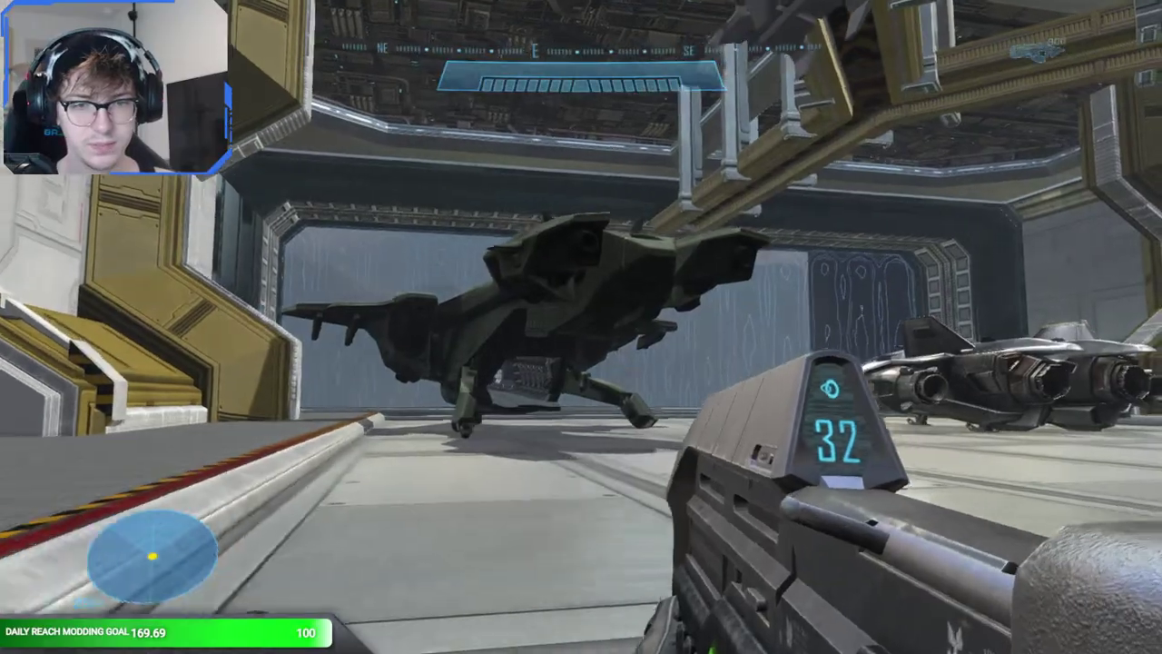
key("w")
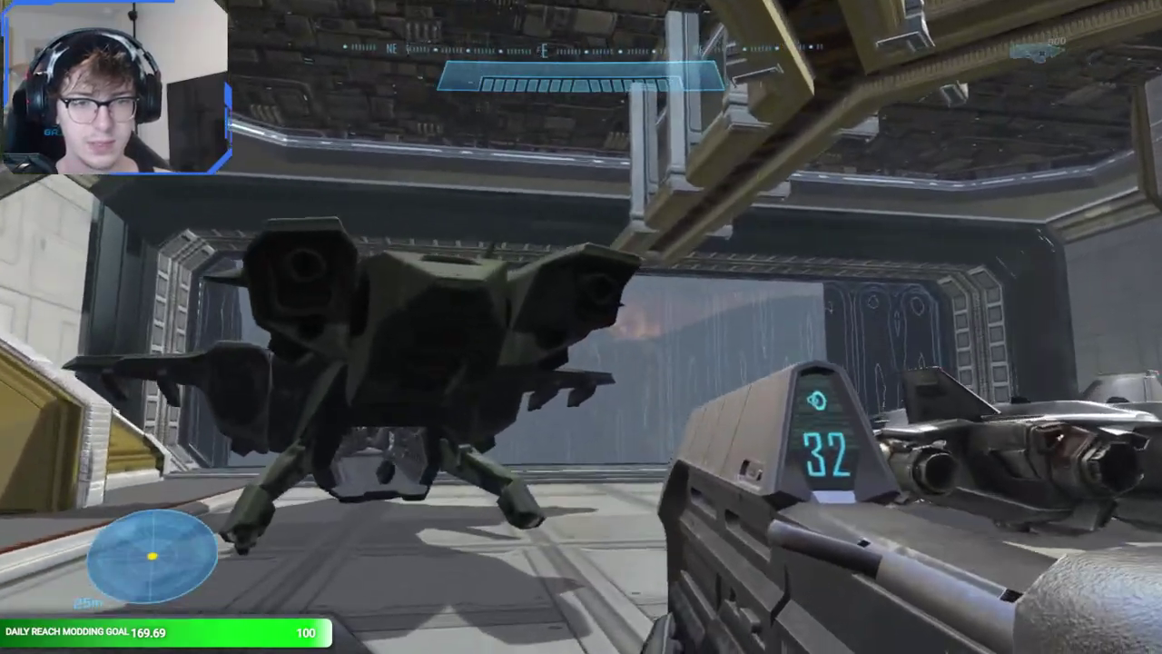
- Walk around the parked Pelican, then inspect the hangar bays and their parked craft from outside with the free camera
key("w")
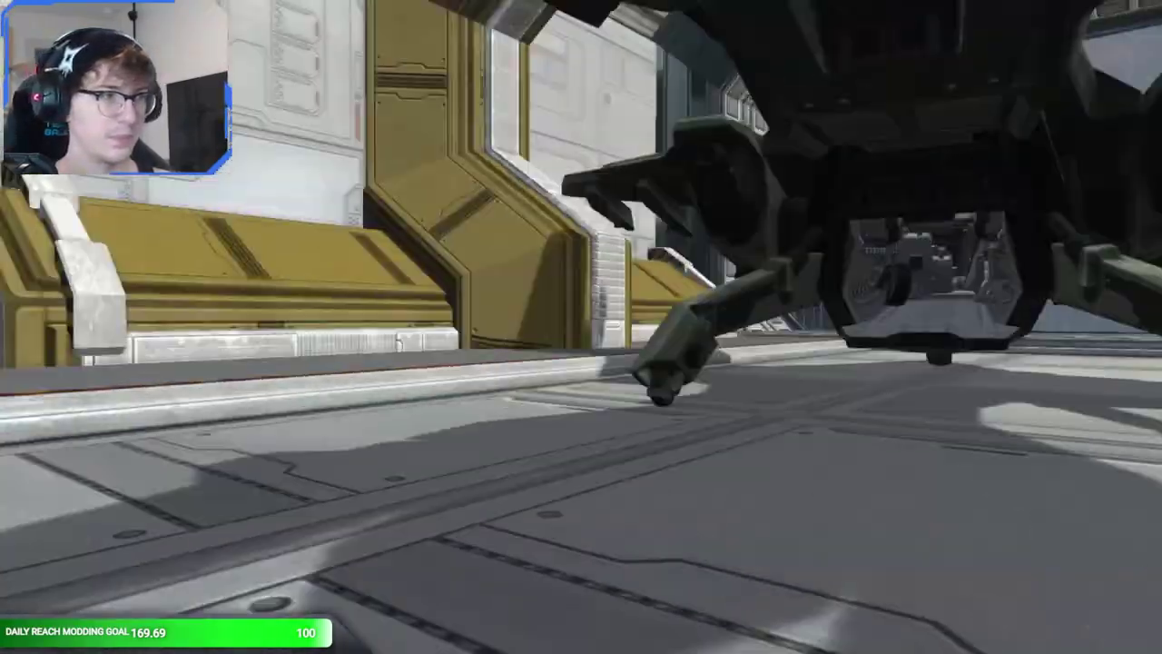
key("w")
key("s")
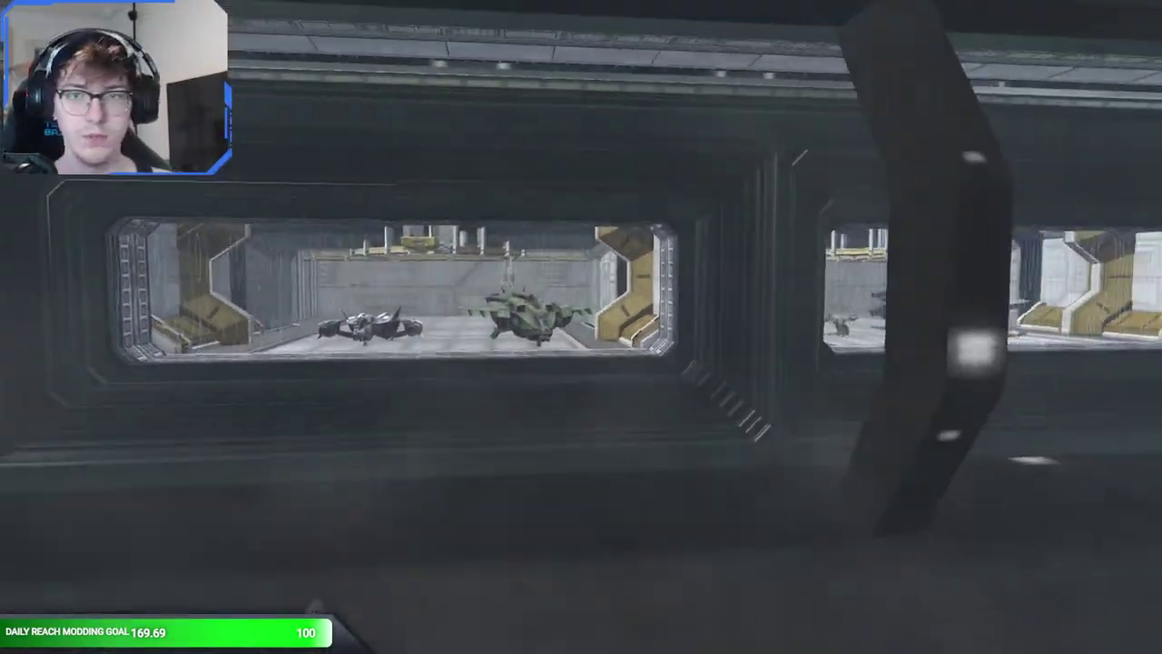
key("w")
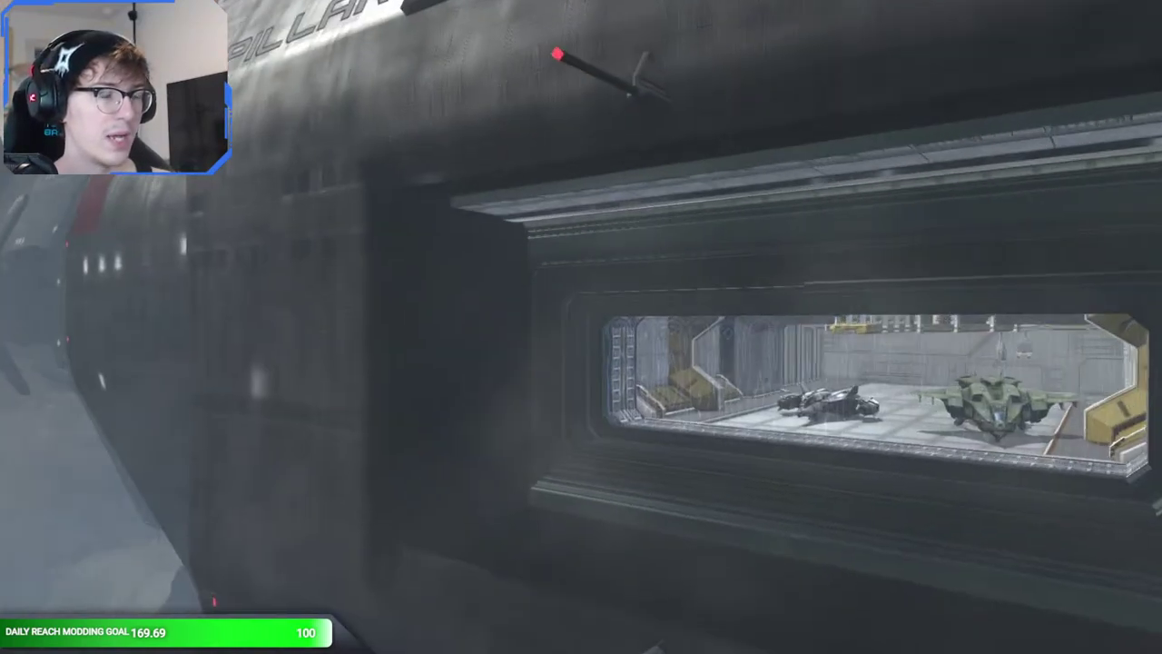
key("w")
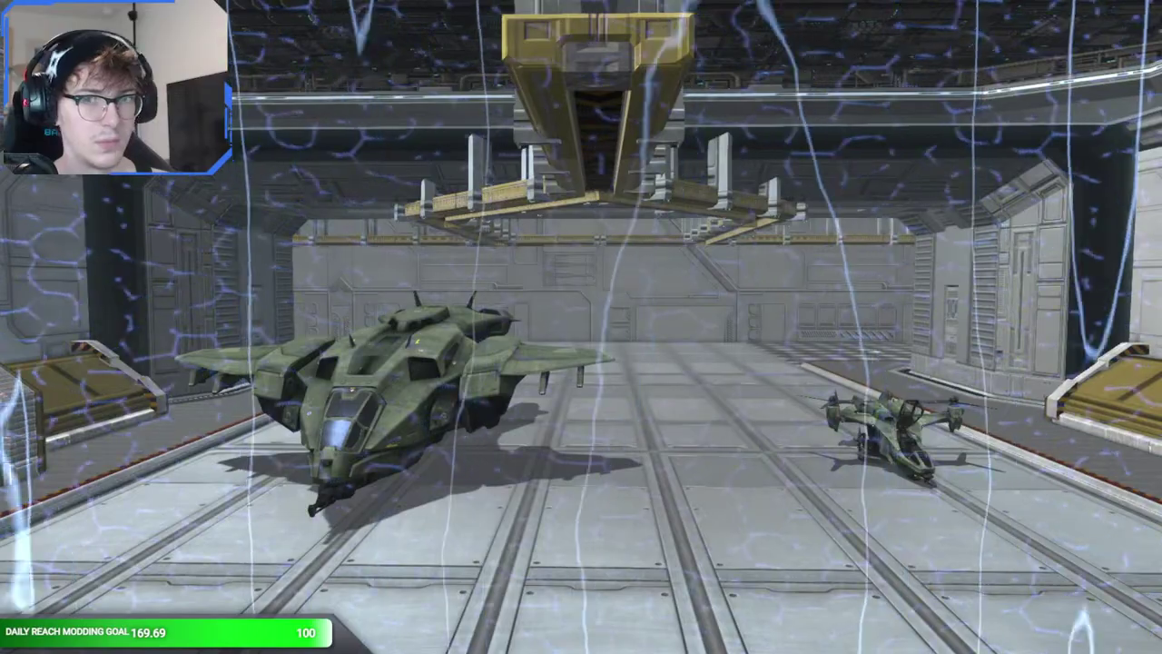
key("w")
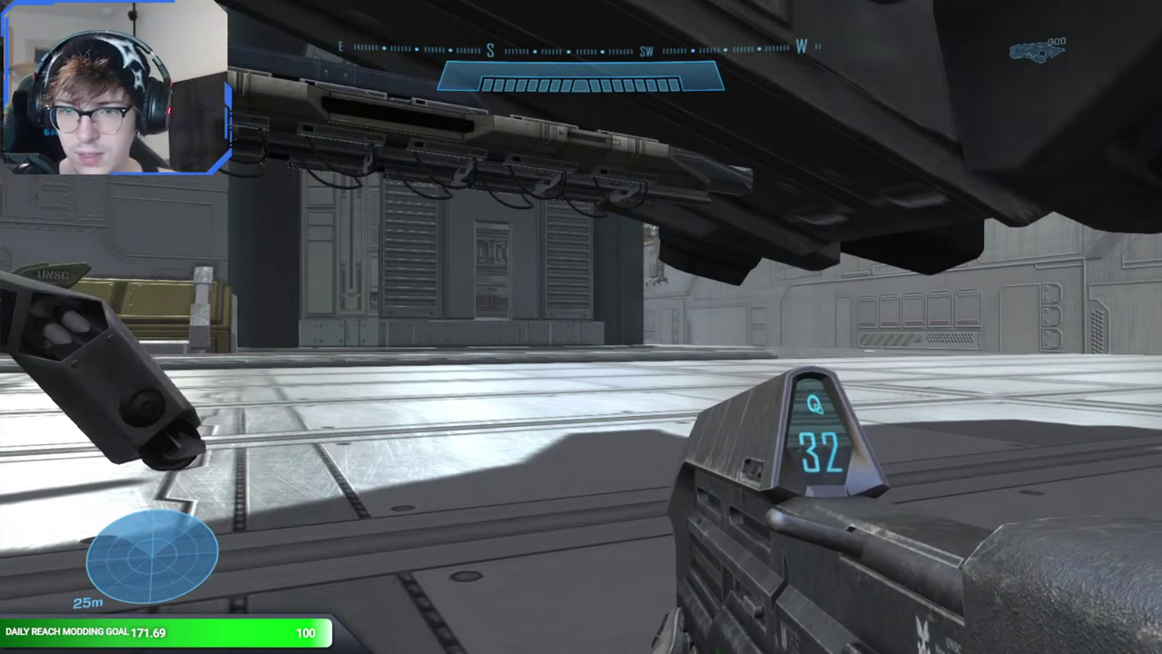
- Walk beneath and around the Condor parked in the hangar and board it as pilot
key("Tab")
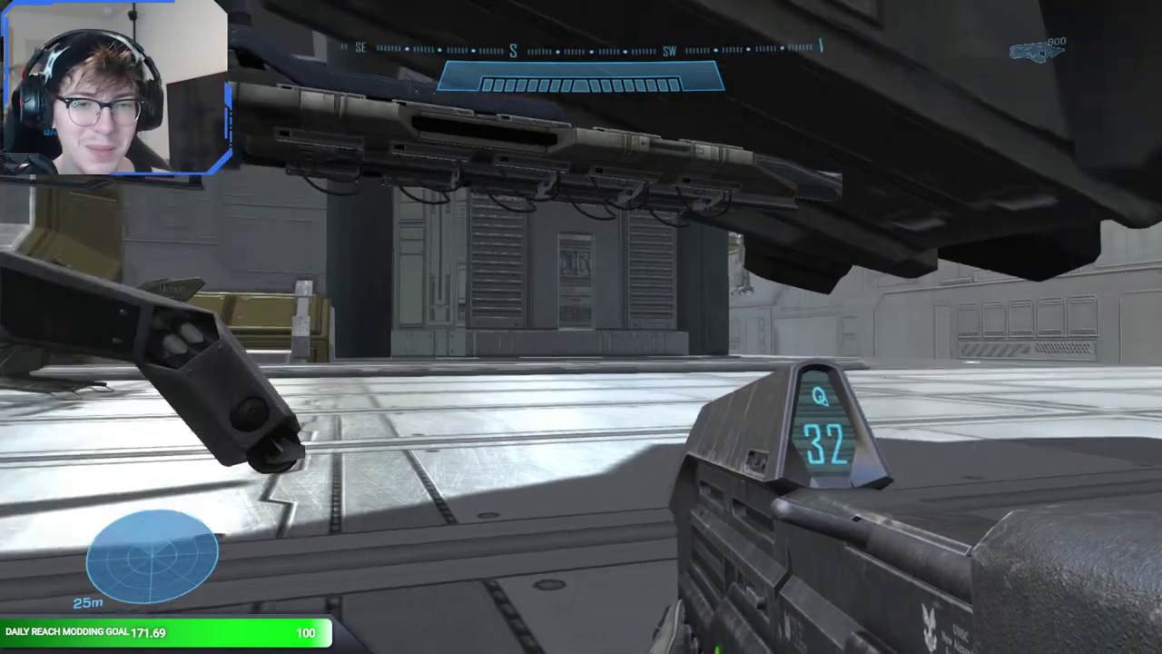
key("e")
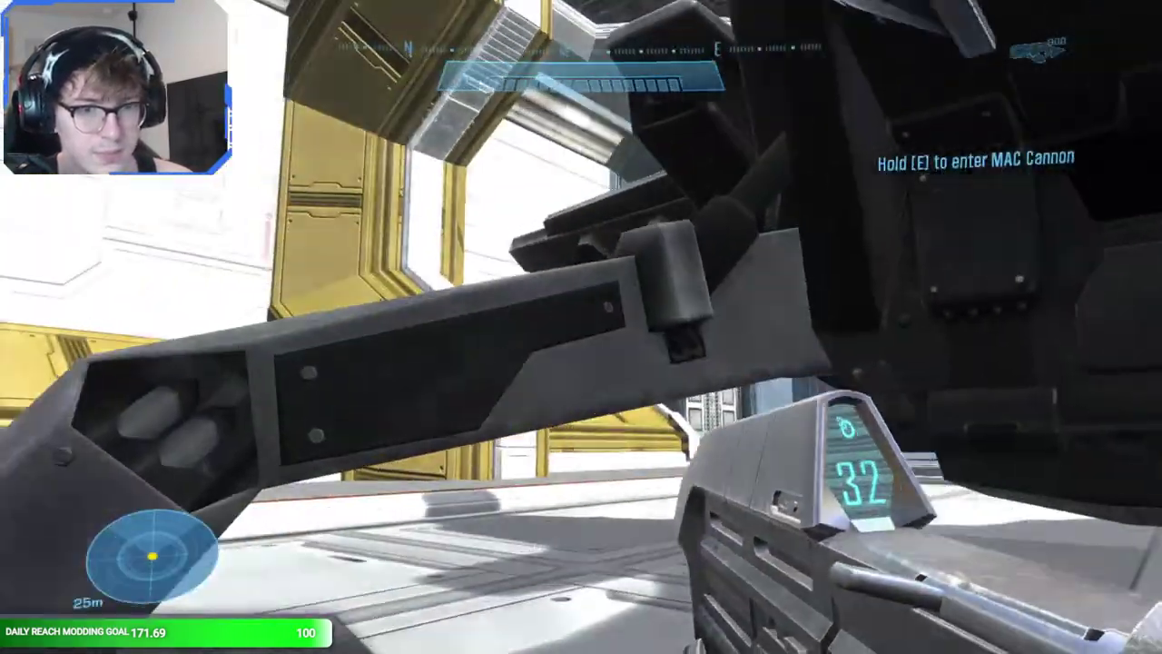
key("a")
key("w")
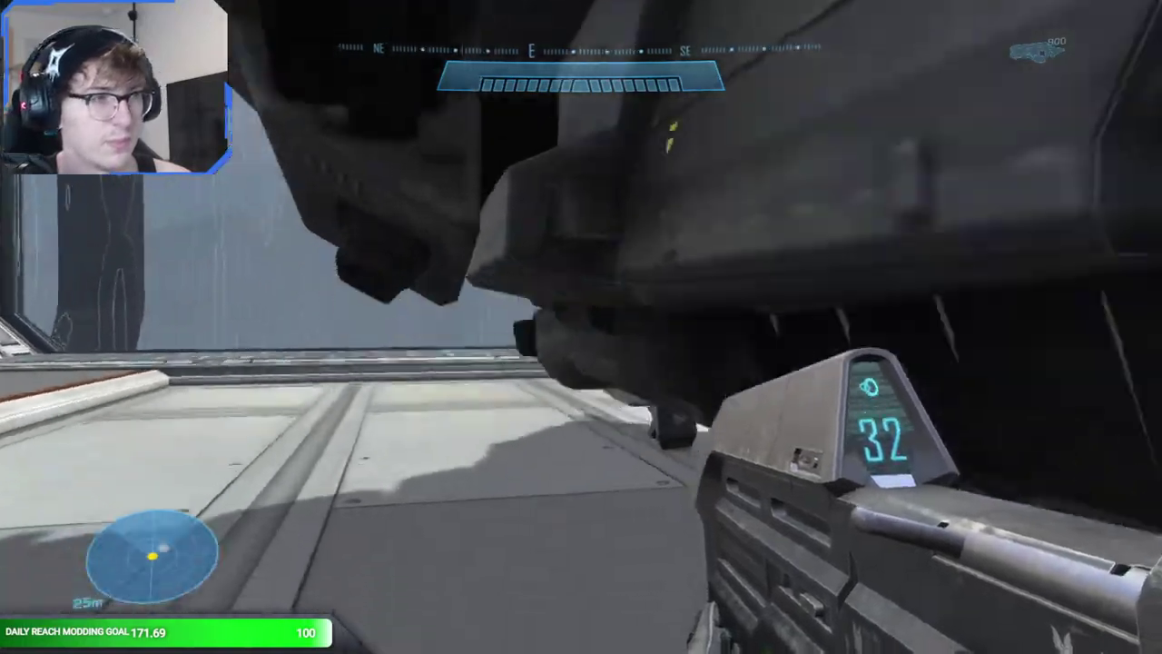
key("w")
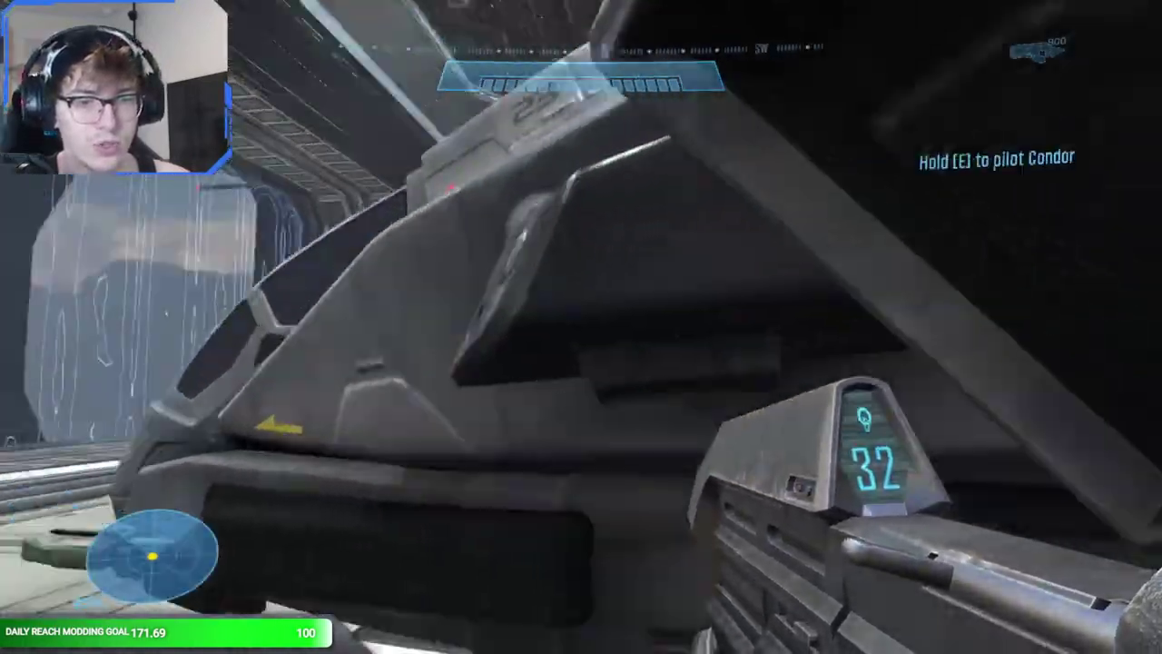
key("e")
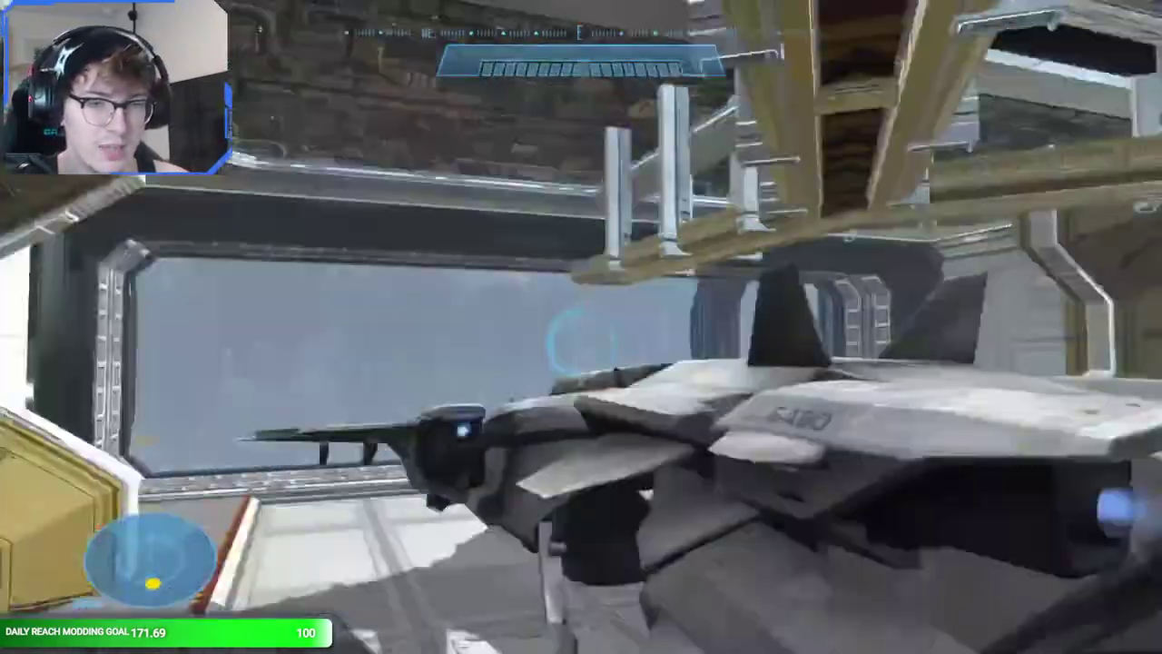
- Fly the Condor out through the hangar's energy shield and turn southeast over the rocky terrain
key("w")
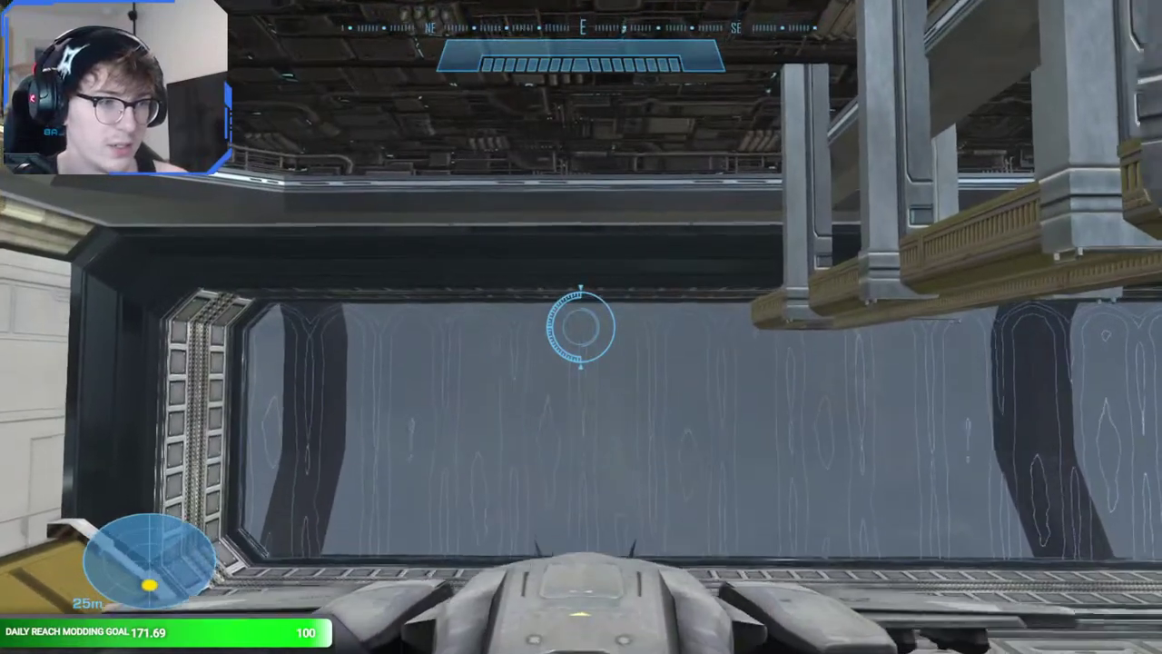
key("w")
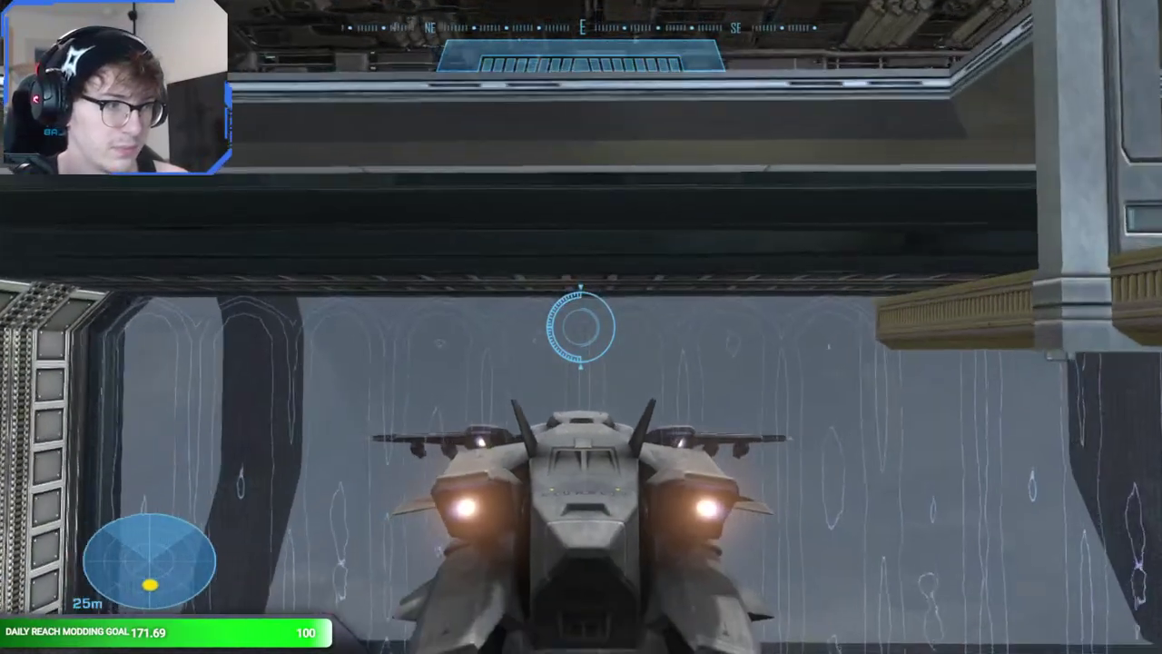
key("w")
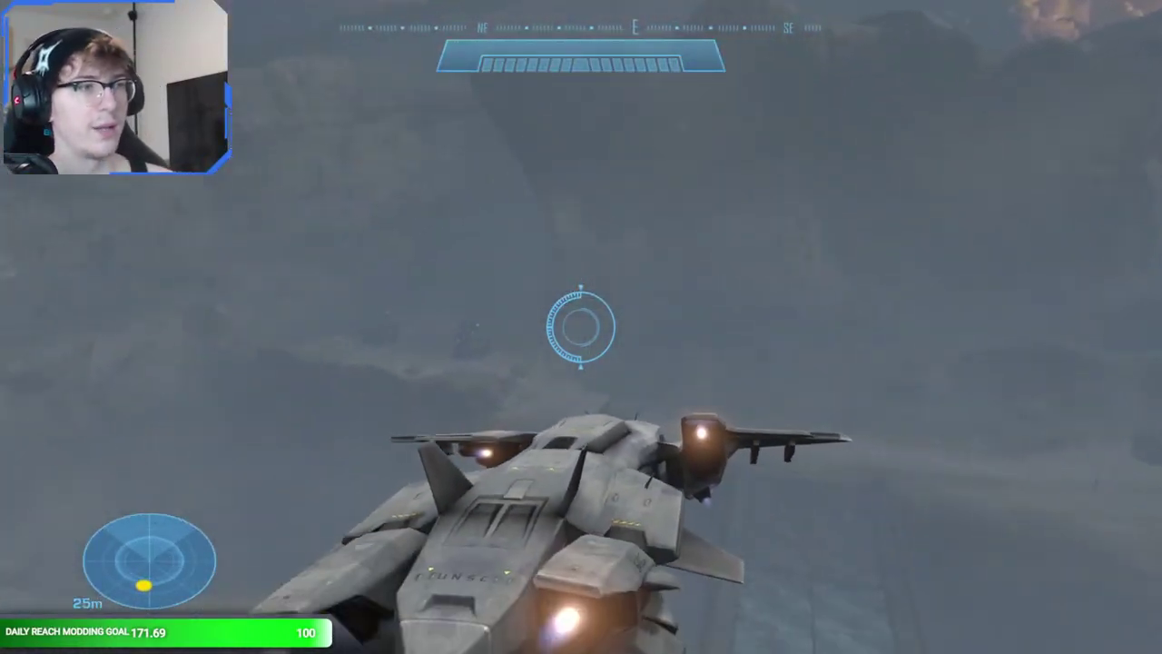
key("w")
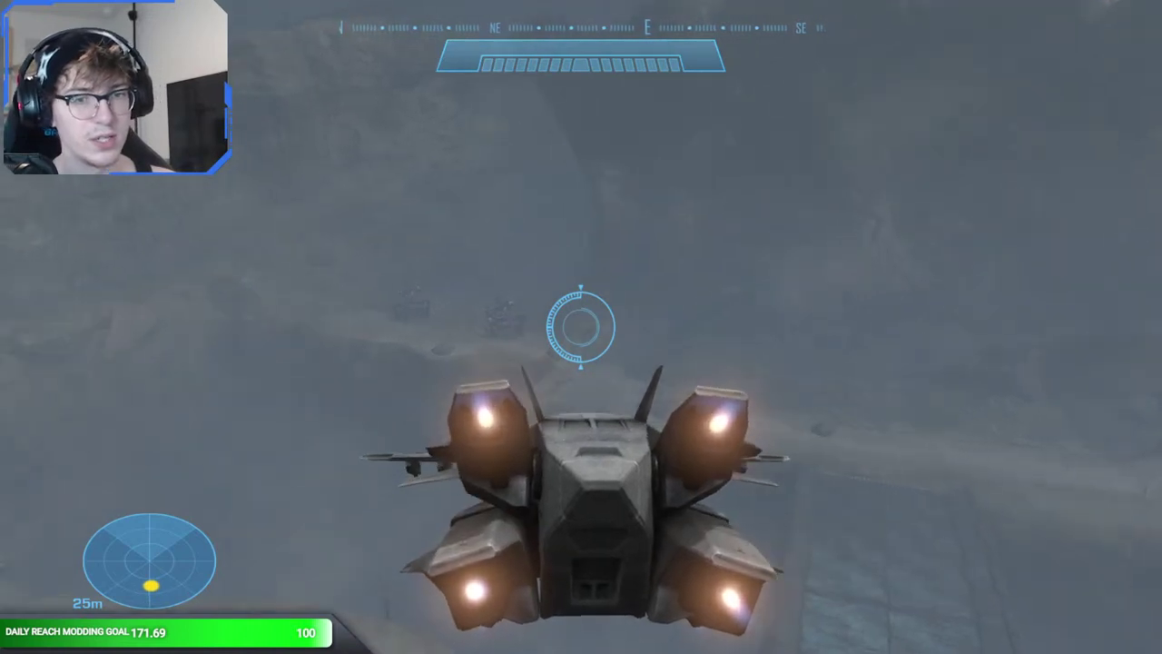
key("w")
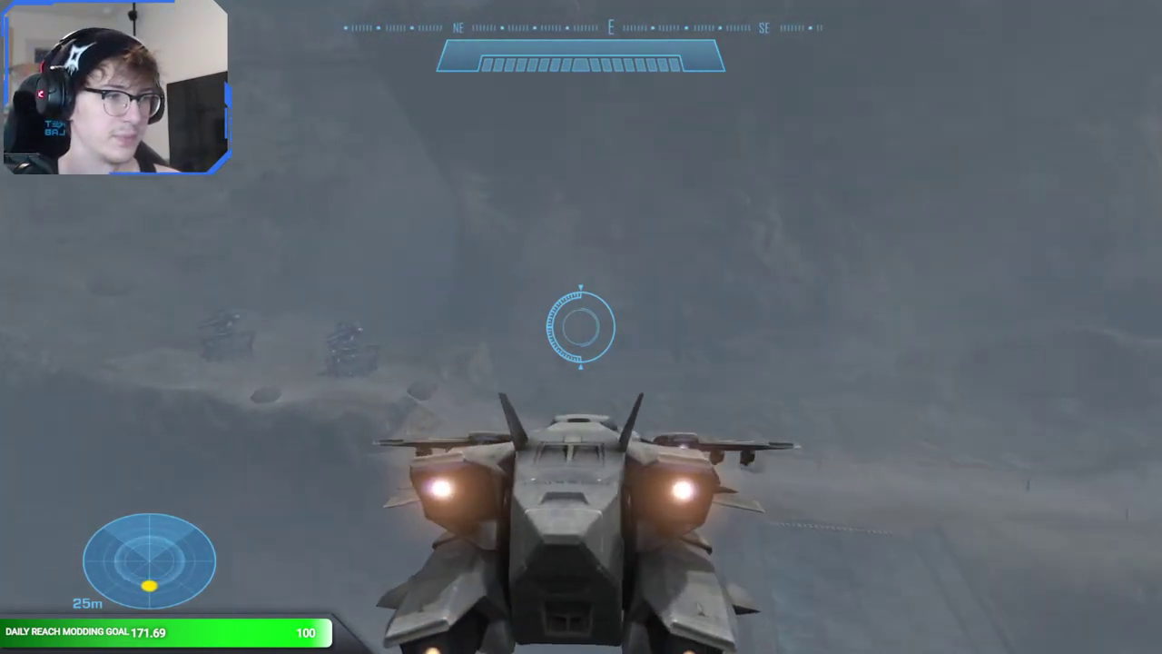
key("d")
key("w")
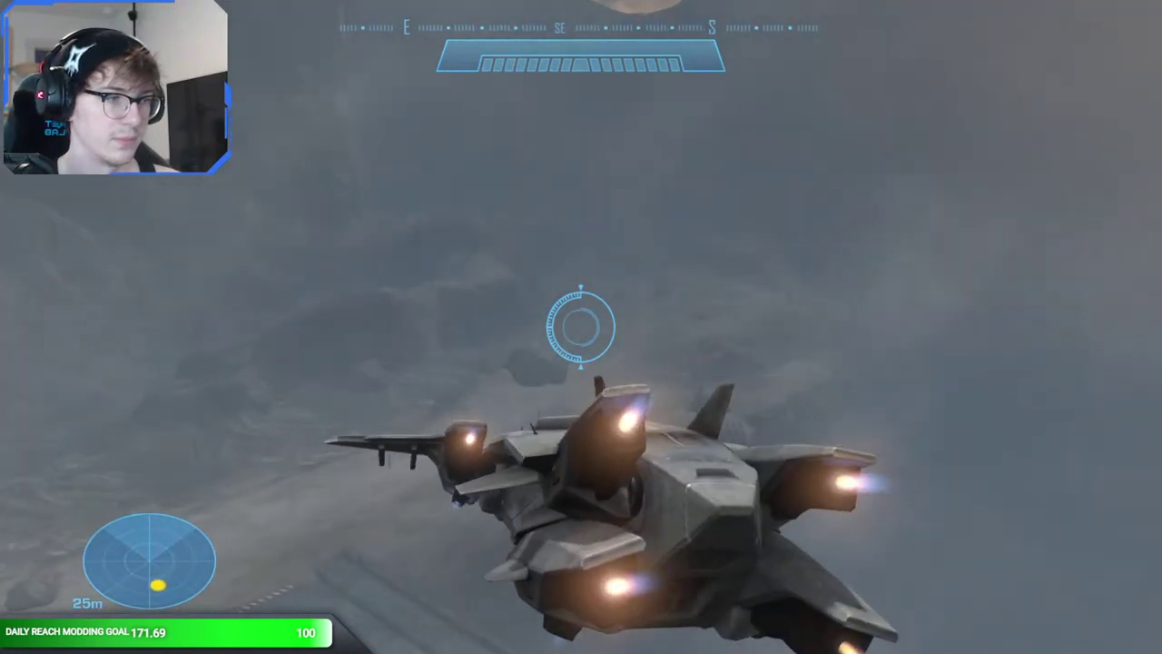
key("a")
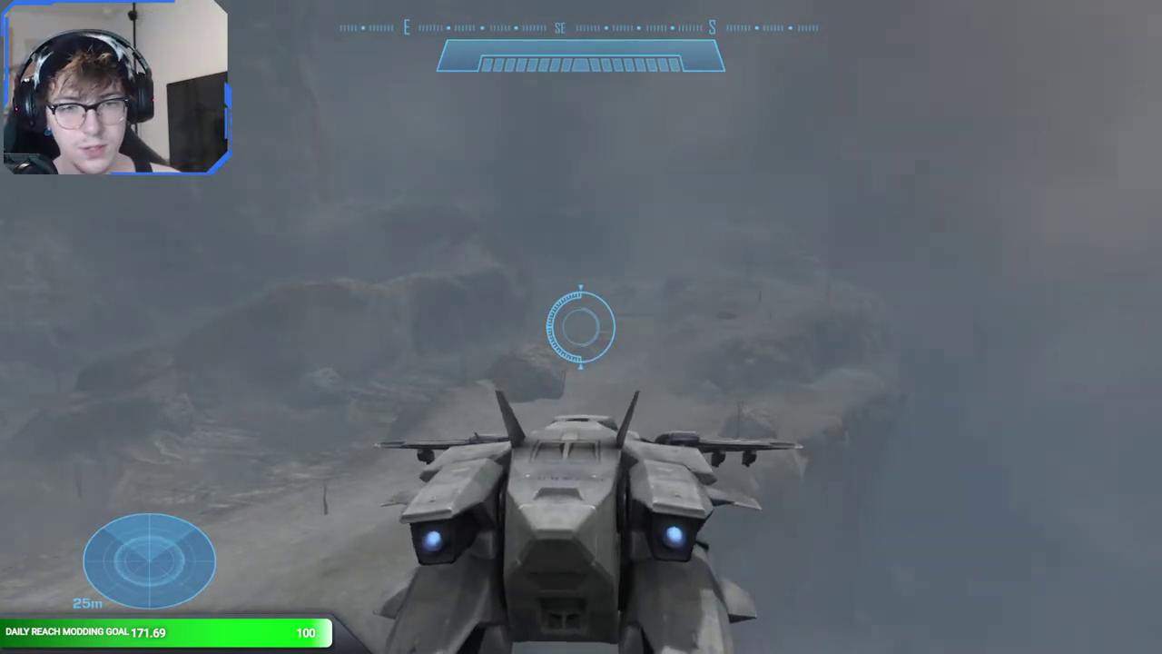
- Switch to the free camera and examine the Godzilla model's body and dorsal spines, then the platform with the parked van
key("BackSpace")
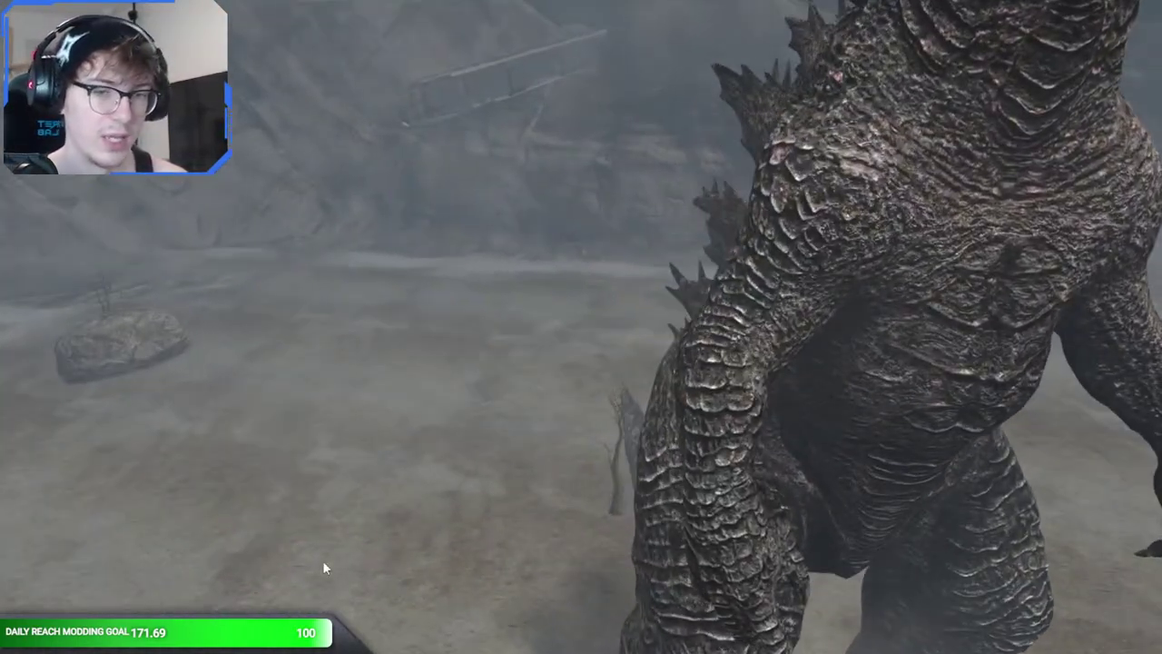
middle_click_drag(325, 533, 436, 499)
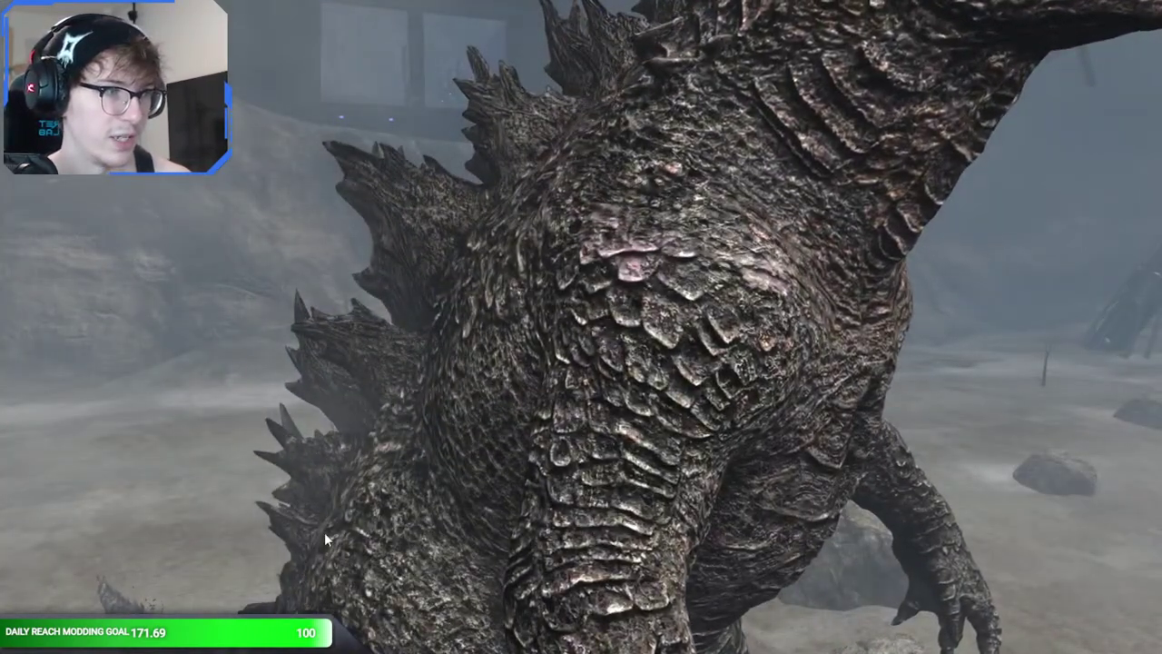
mouse_move(302, 518)
middle_mouse_down()
mouse_move(331, 518)
mouse_move(321, 510)
middle_mouse_up()
key("w")
key("a")
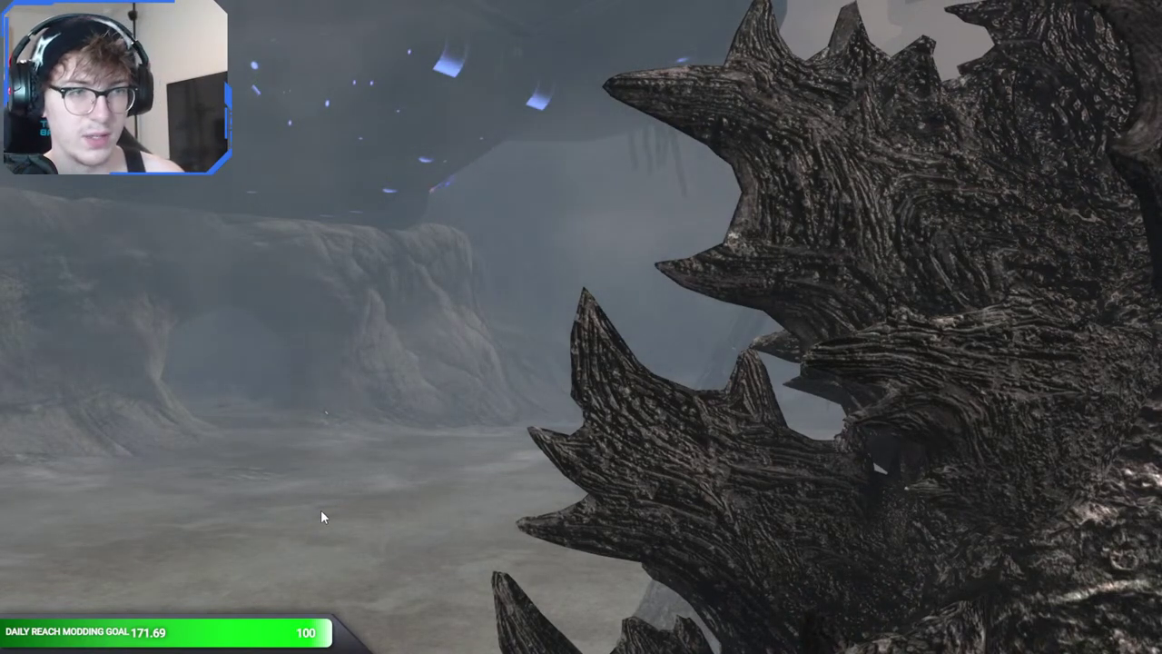
middle_click_drag(322, 502, 234, 582)
key("w")
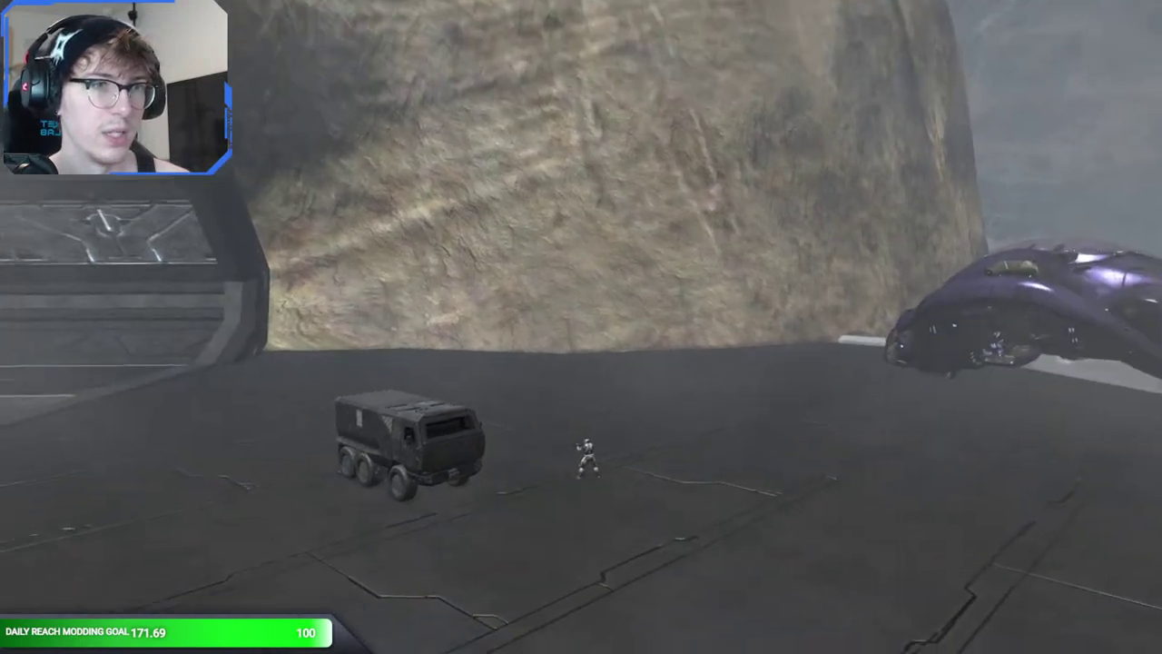
- Select the block of placed vehicles in the object list through phantom_mp and delete them
key("alt+Tab")
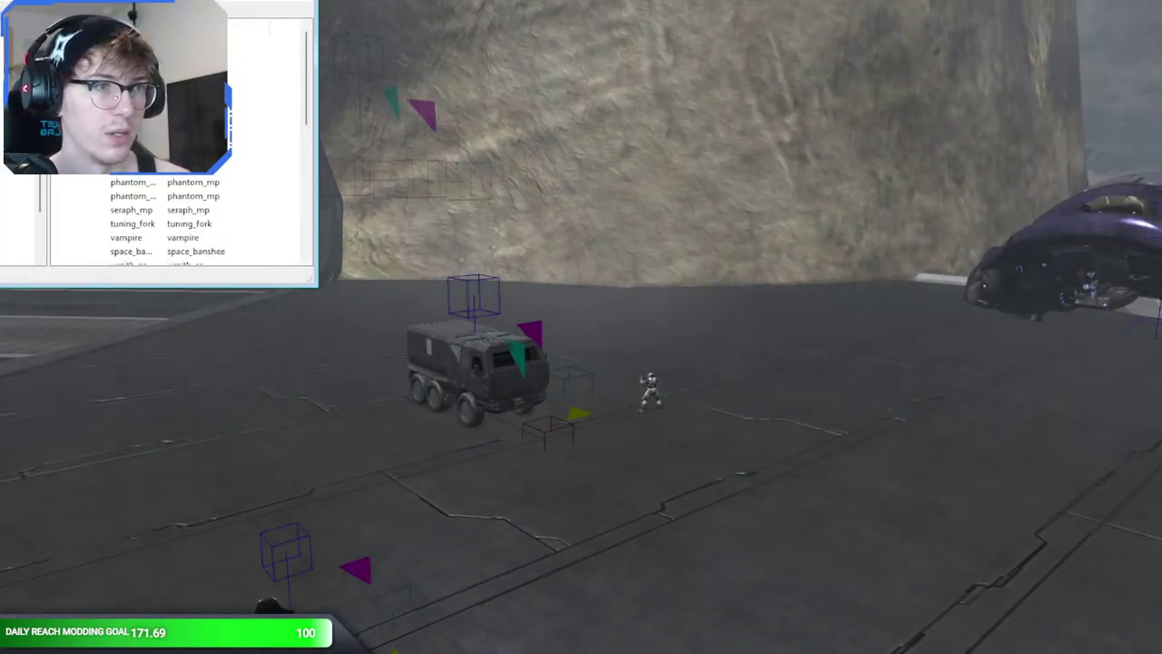
left_click(197, 171)
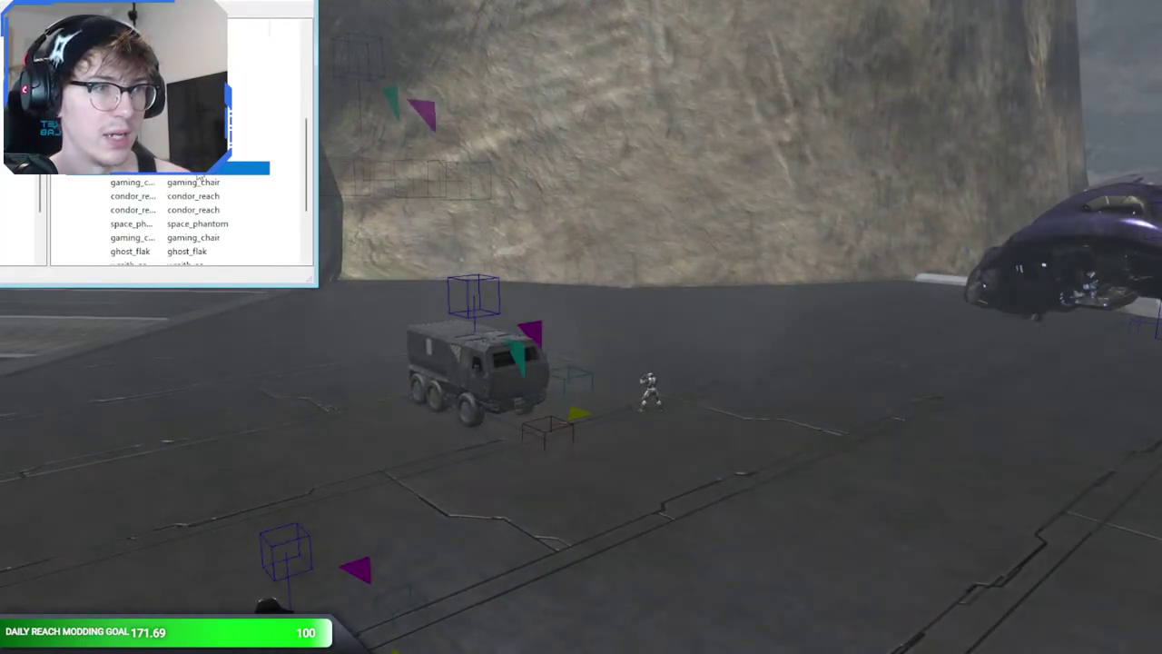
left_click(208, 253, "shift")
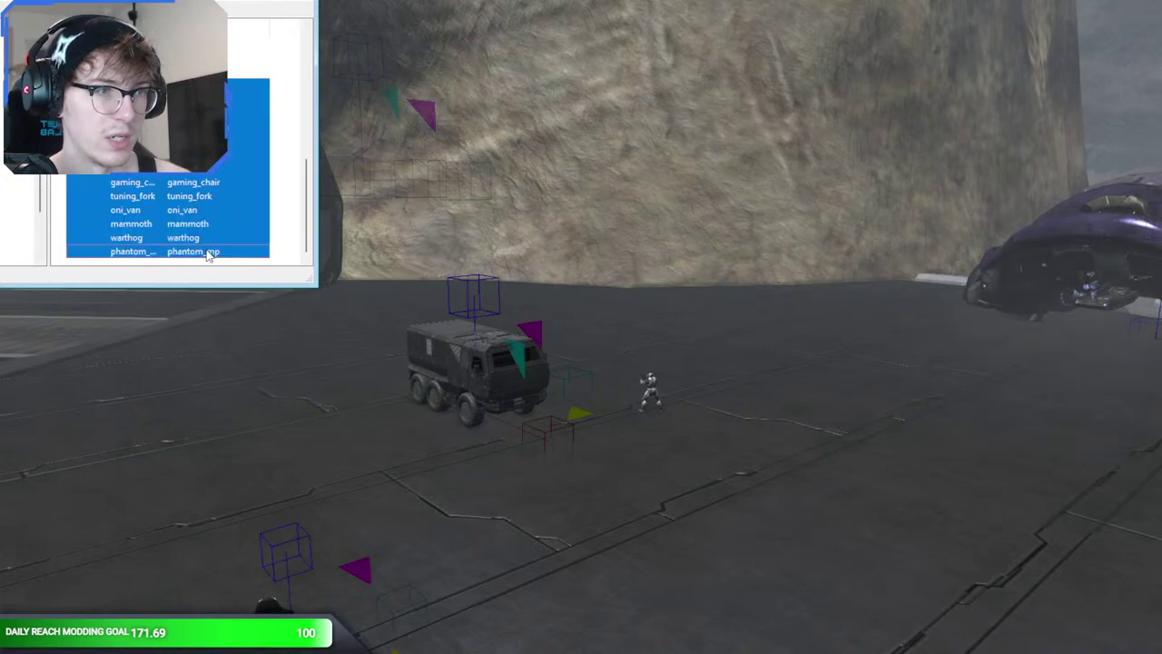
key("Delete")
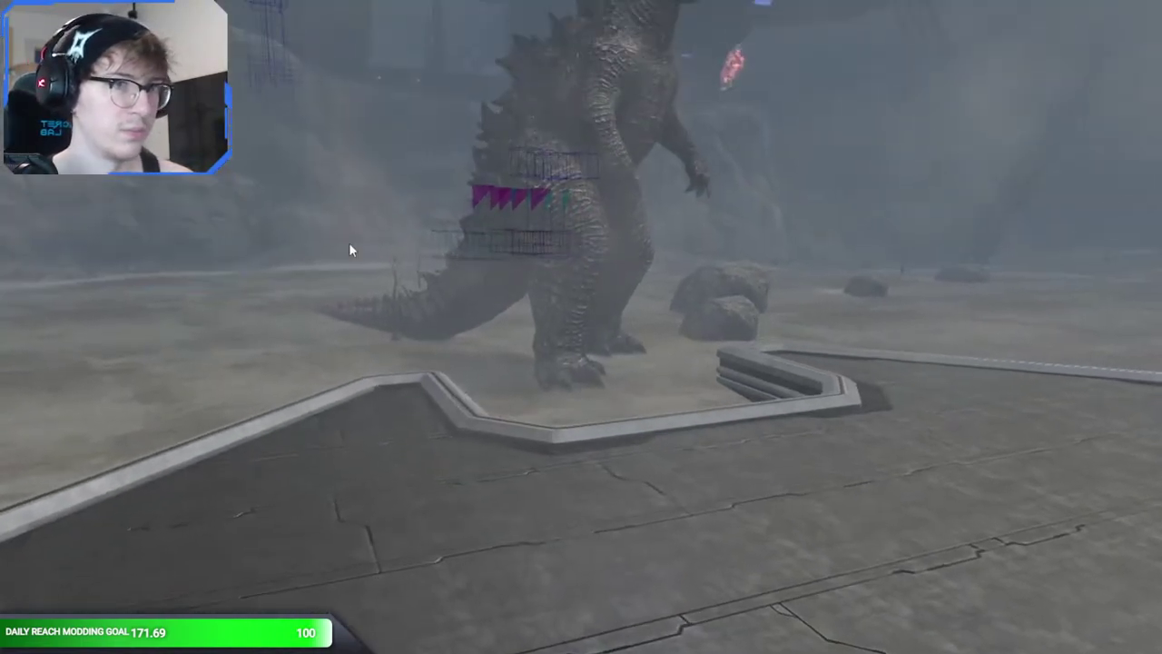
- Survey the valley floor, cliffs and platform from the free camera as far as the parked Mammoth and small vehicles
middle_click_drag(349, 243, 847, 161)
key("w")
key("w")
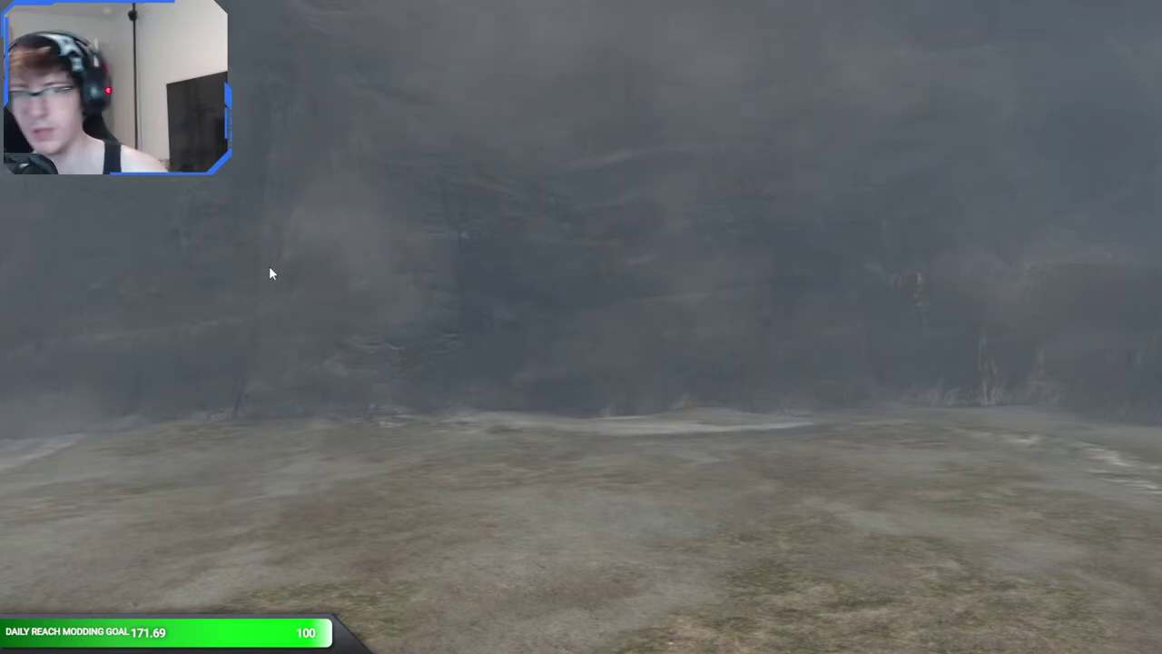
middle_click_drag(300, 252, 383, 283)
key("w")
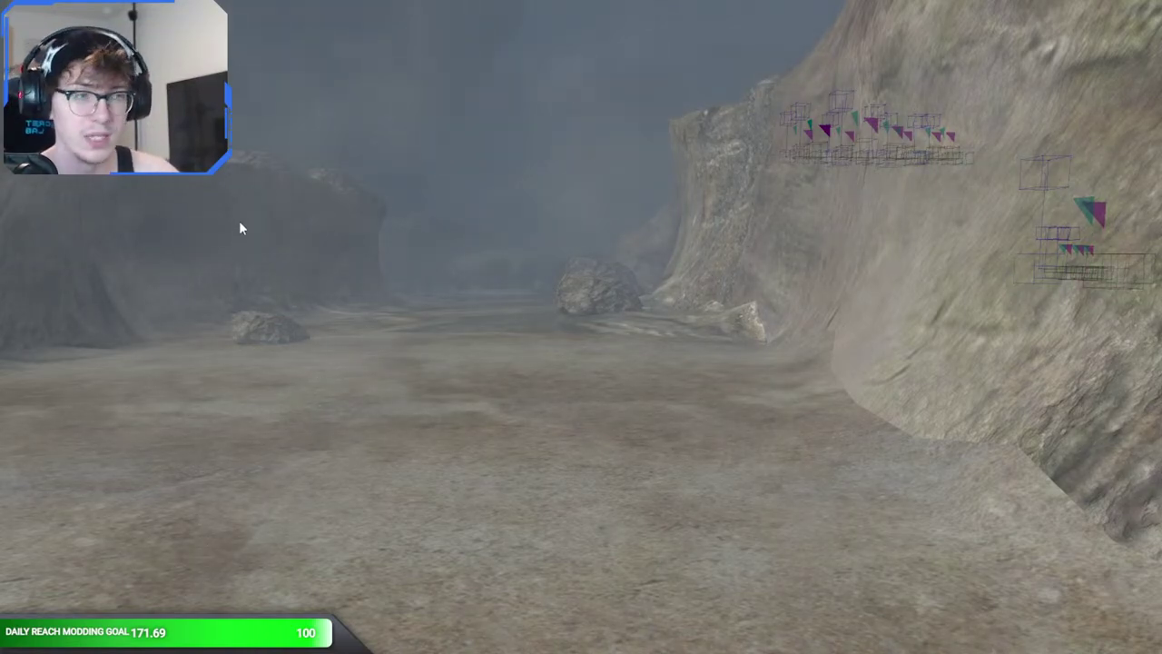
middle_click_drag(241, 227, 385, 242)
key("w")
key("w")
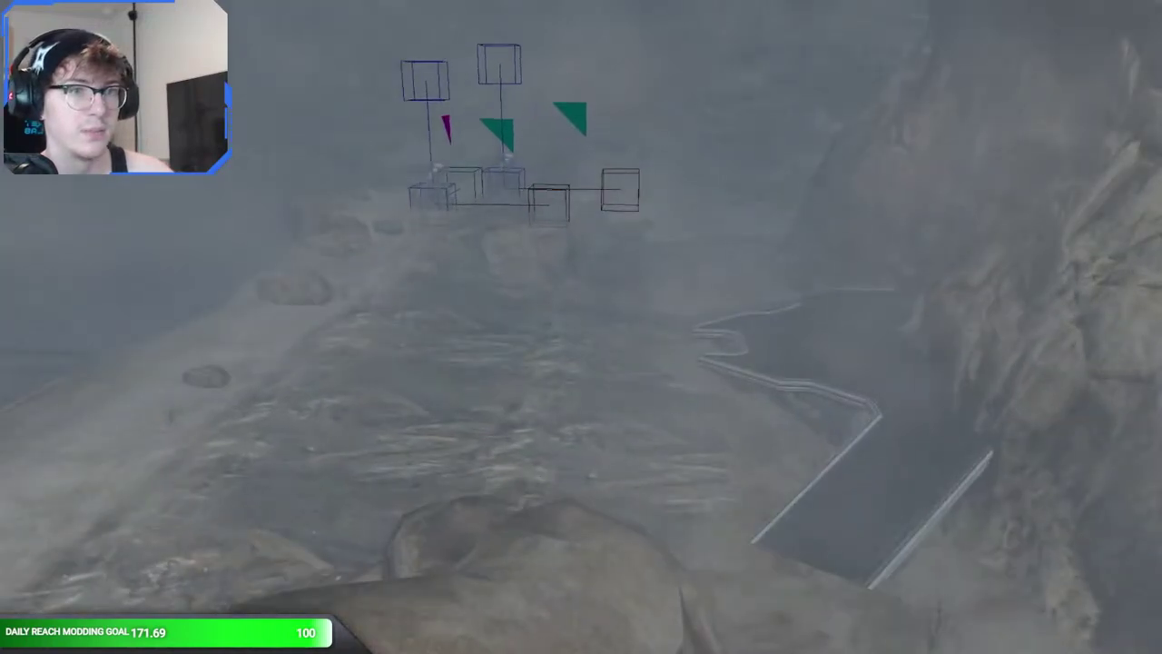
key("alt+Tab")
key("w")
middle_click_drag(625, 320, 596, 330)
key("w")
left_click(385, 441)
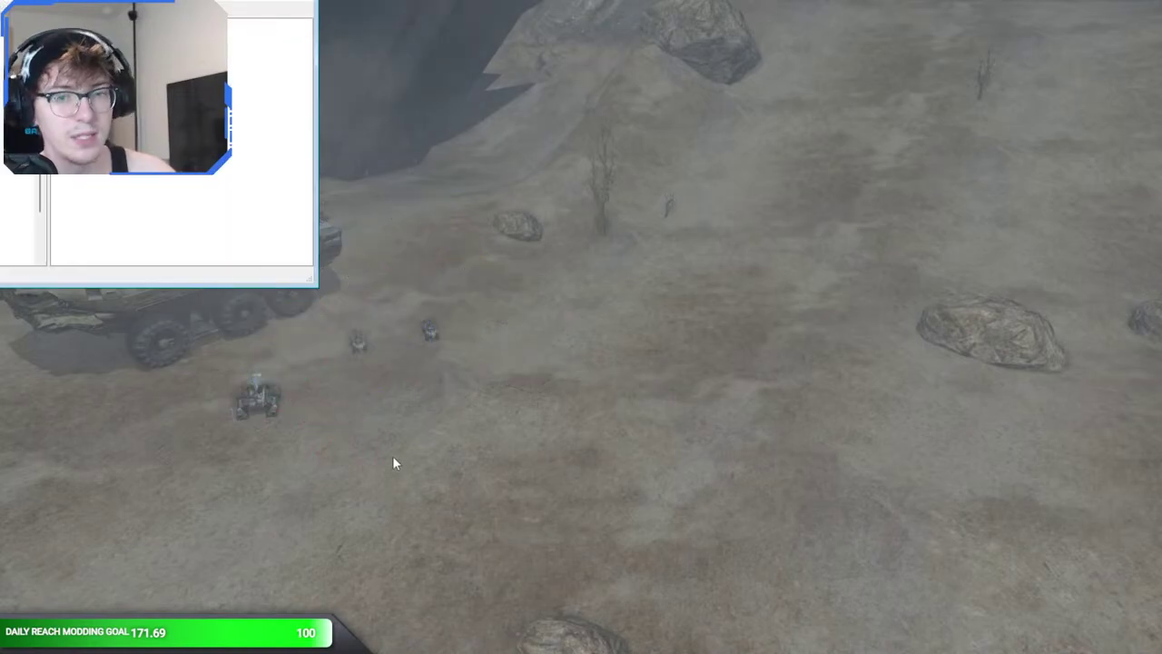
- Bring the camera inside the Mammoth, respawn the player there and take the driver's seat at the front console
middle_click_drag(403, 460, 872, 408)
key("w")
key("w")
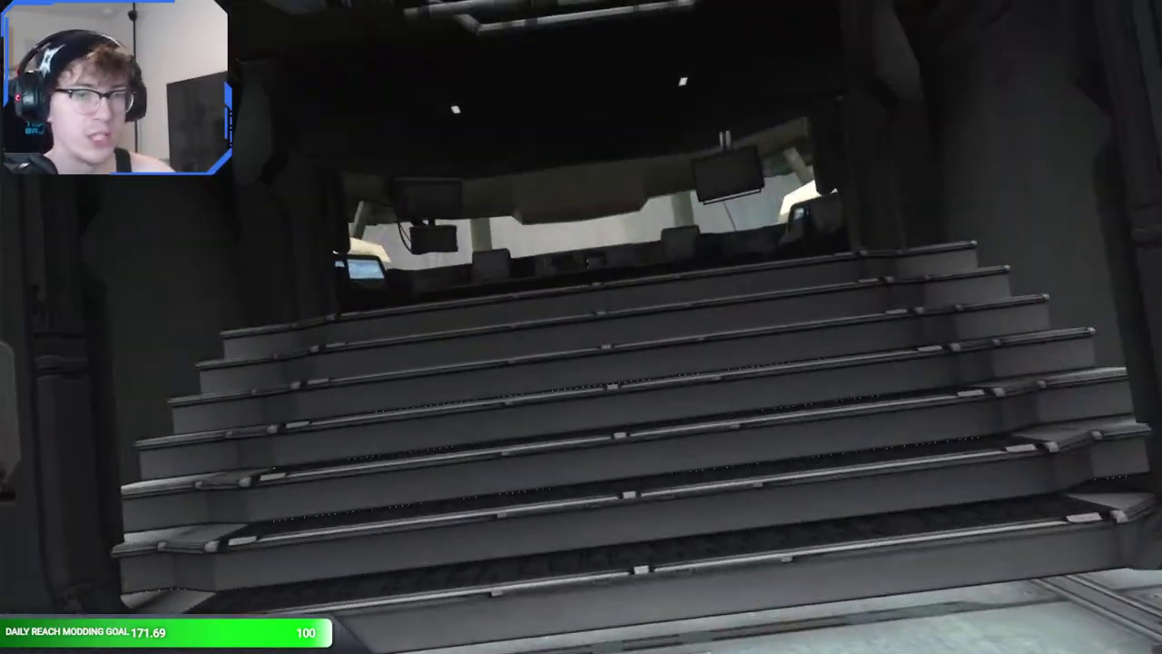
key("BackSpace")
key("w")
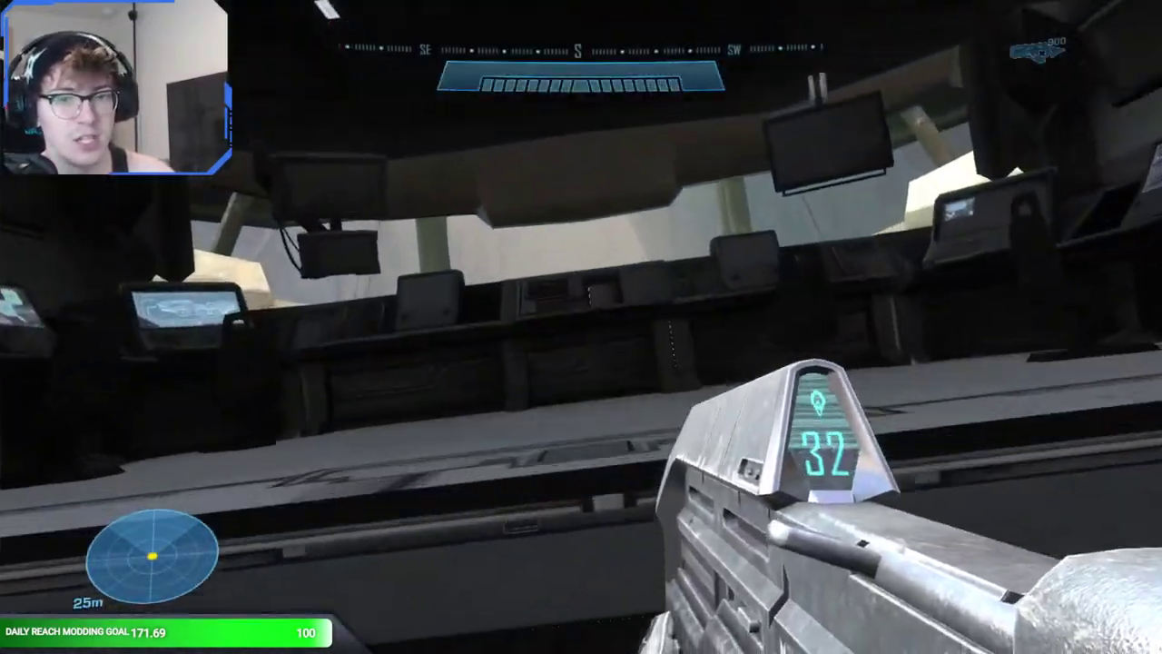
key("w")
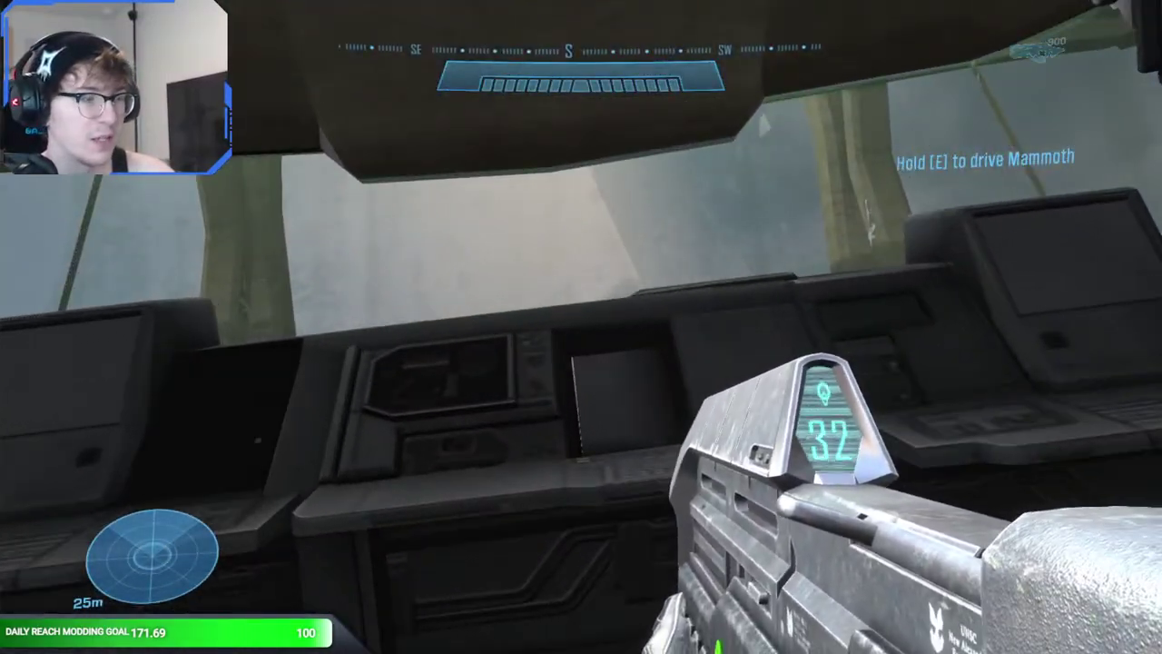
key("e")
- Test driving the Mammoth forward across the sandy terrain
key("w")
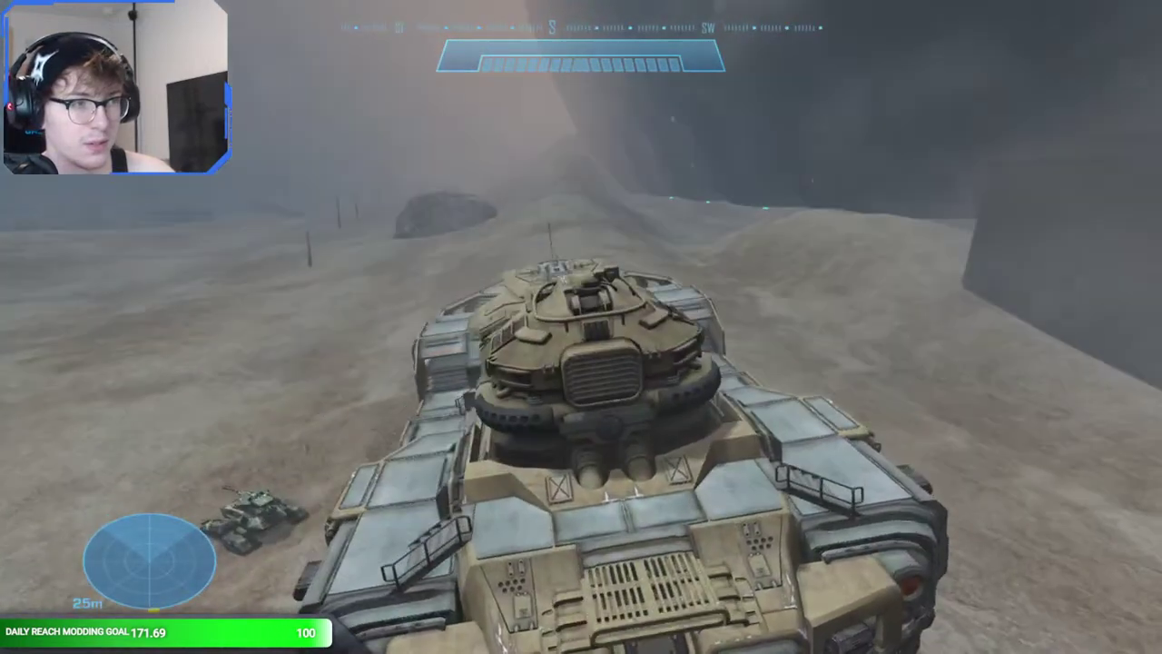
key("w")
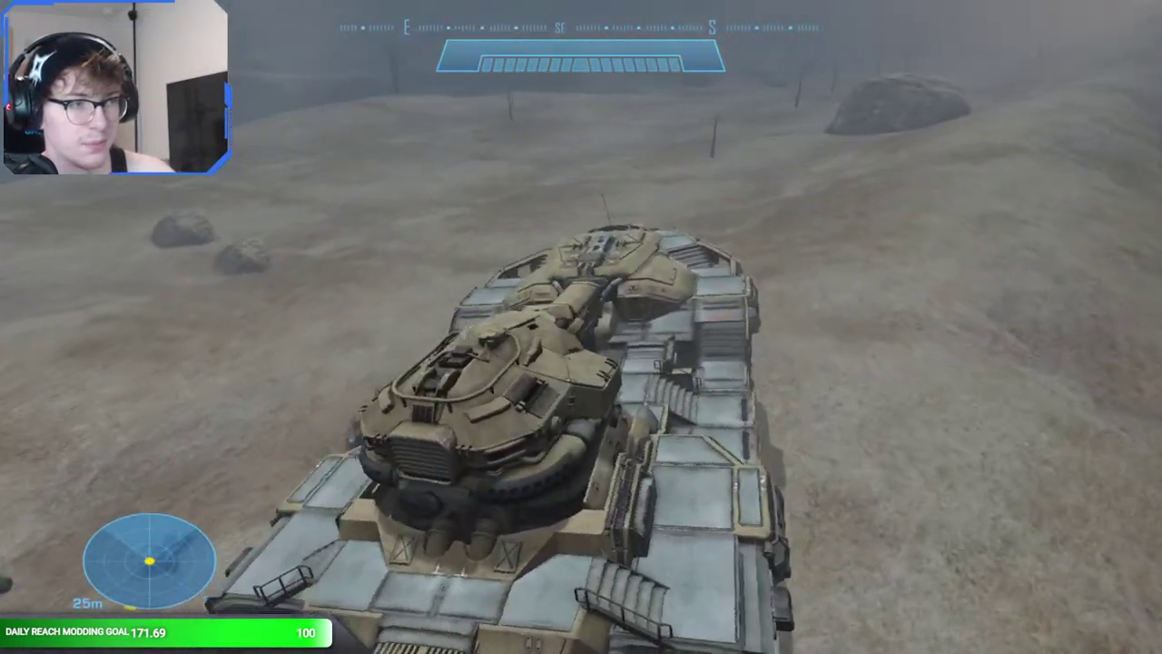
key("w")
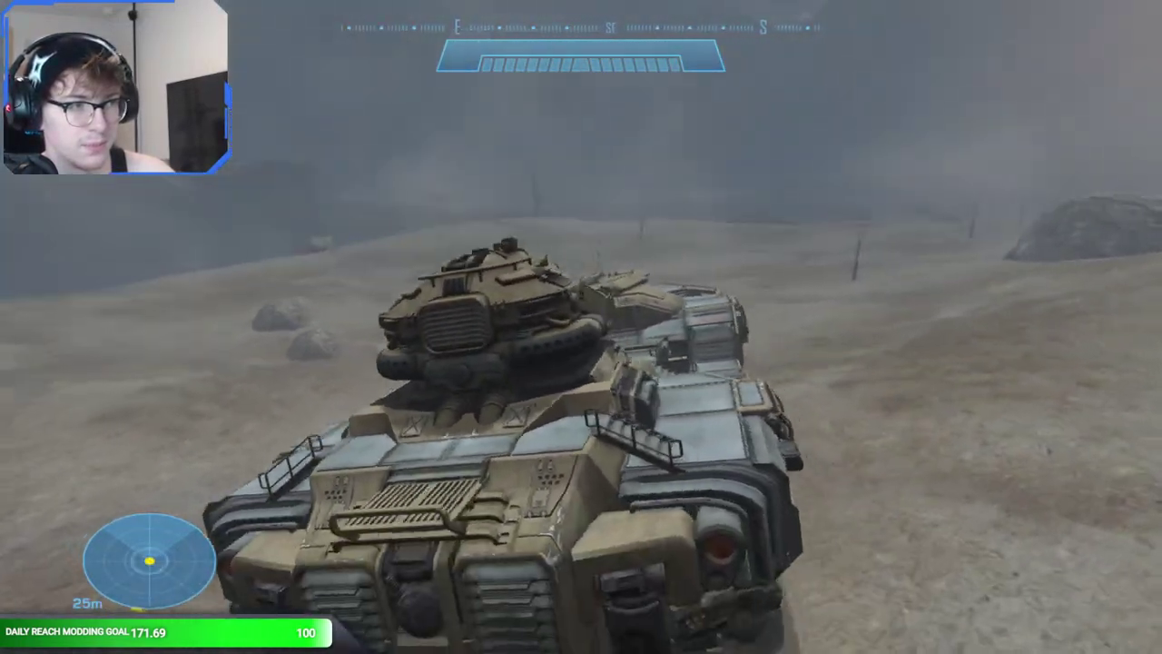
- Leave the Mammoth's driver's seat, walk through its interior to the UNSC console at the far end and operate the MAC Cannon
key("e")
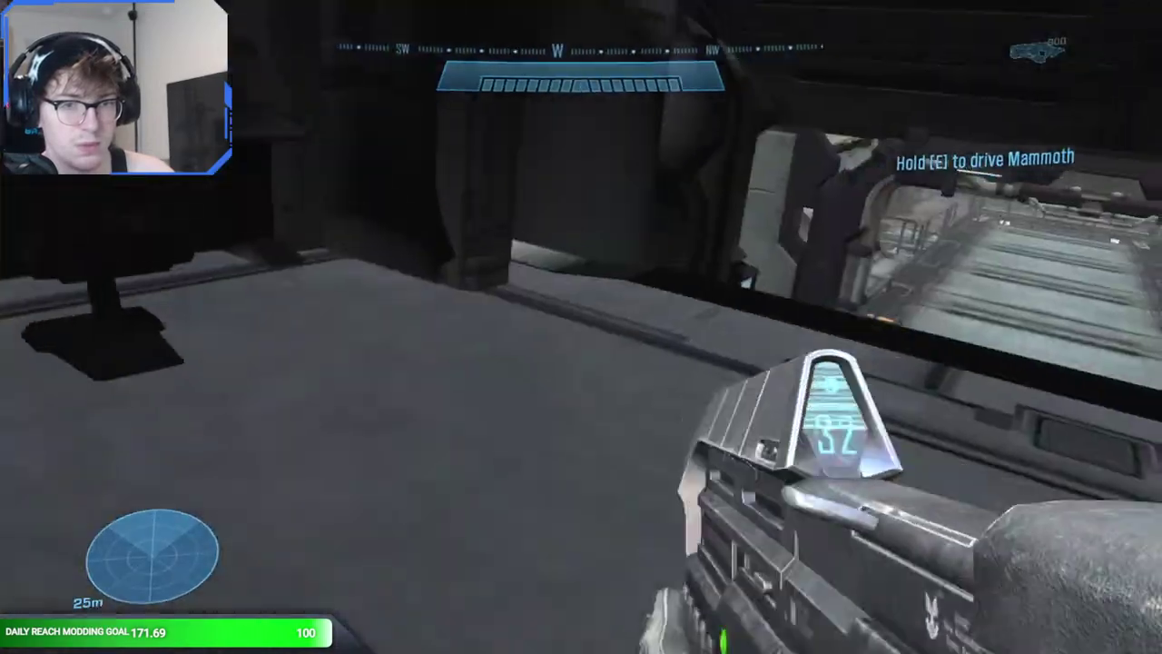
key("w")
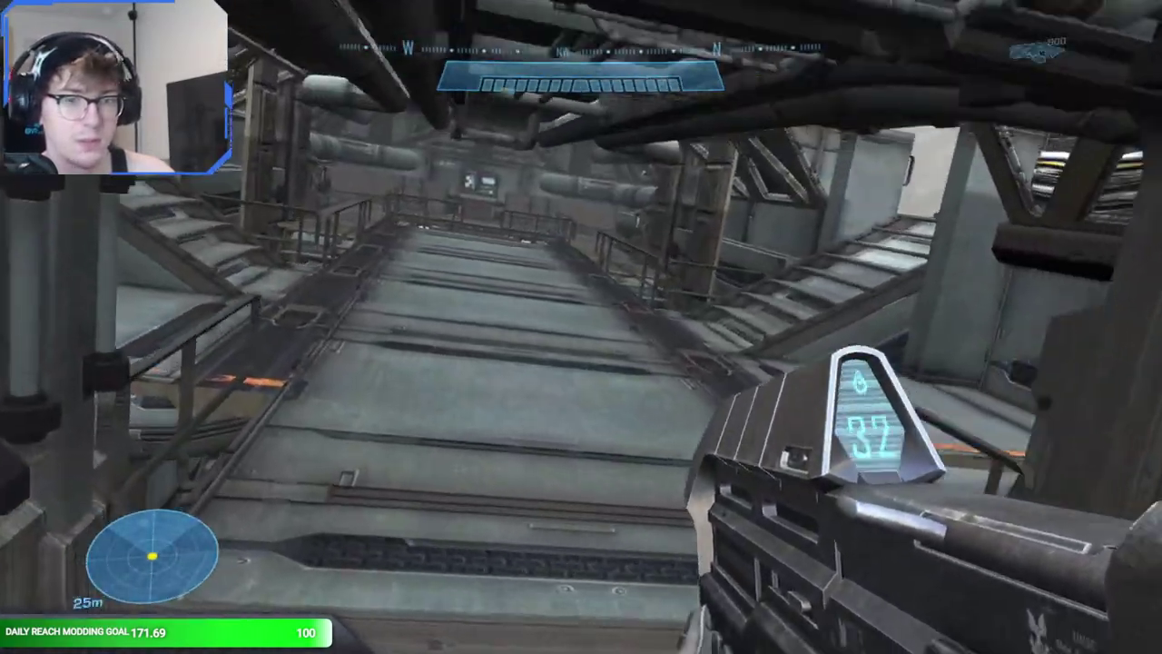
key("w")
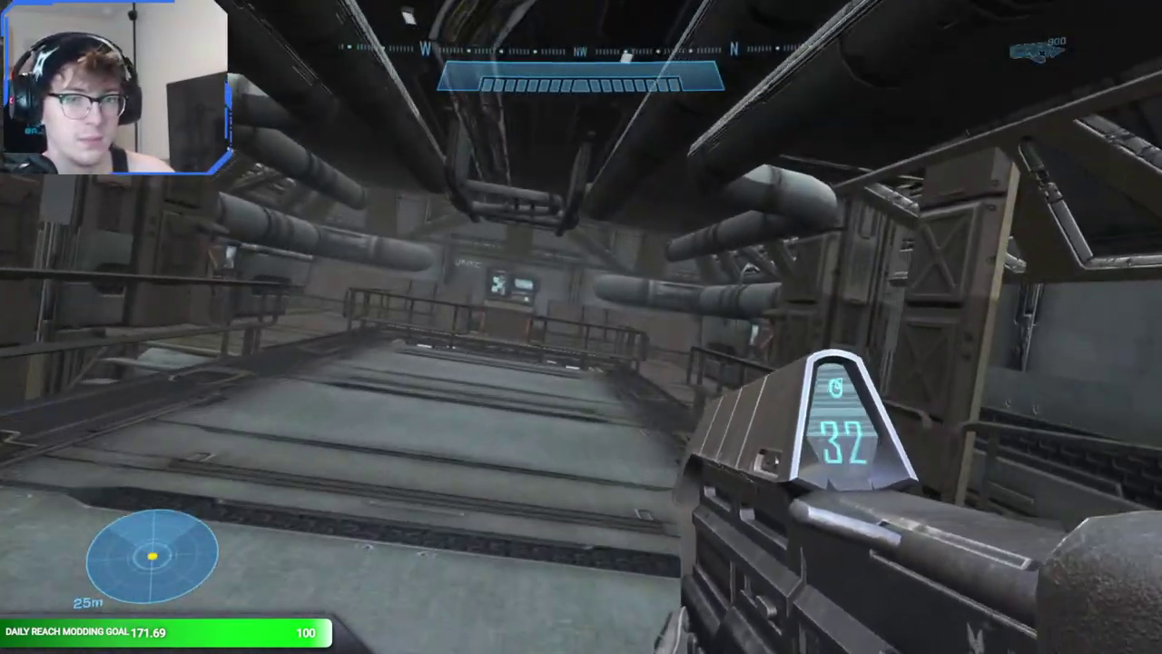
key("w")
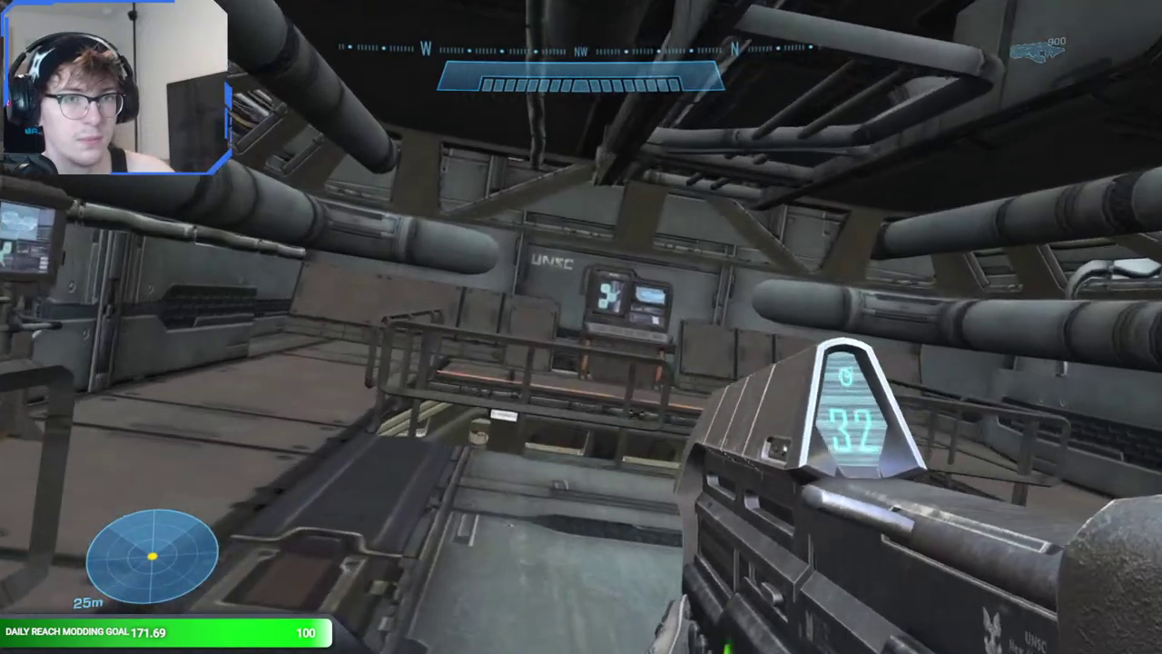
key("w")
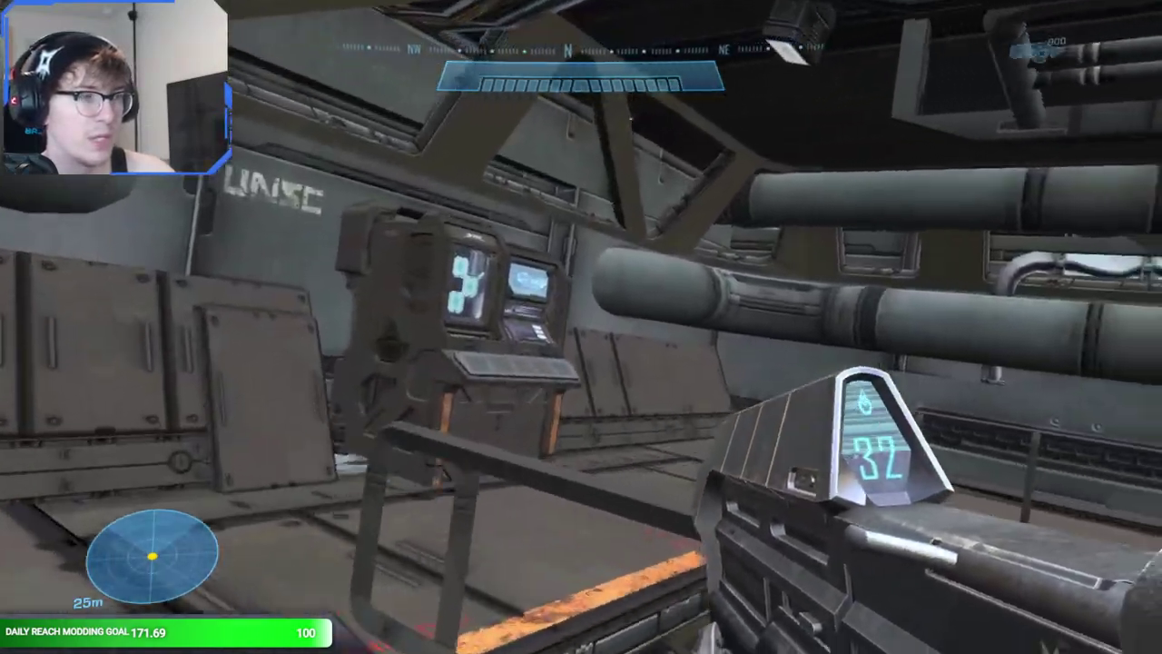
key("w")
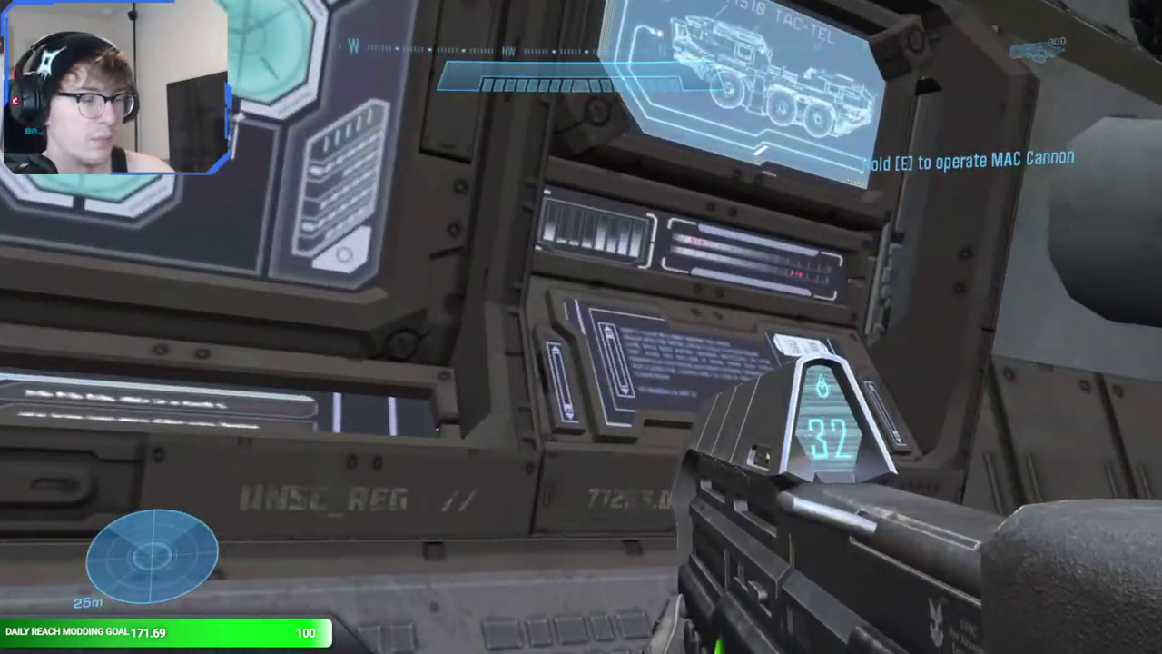
key("e")
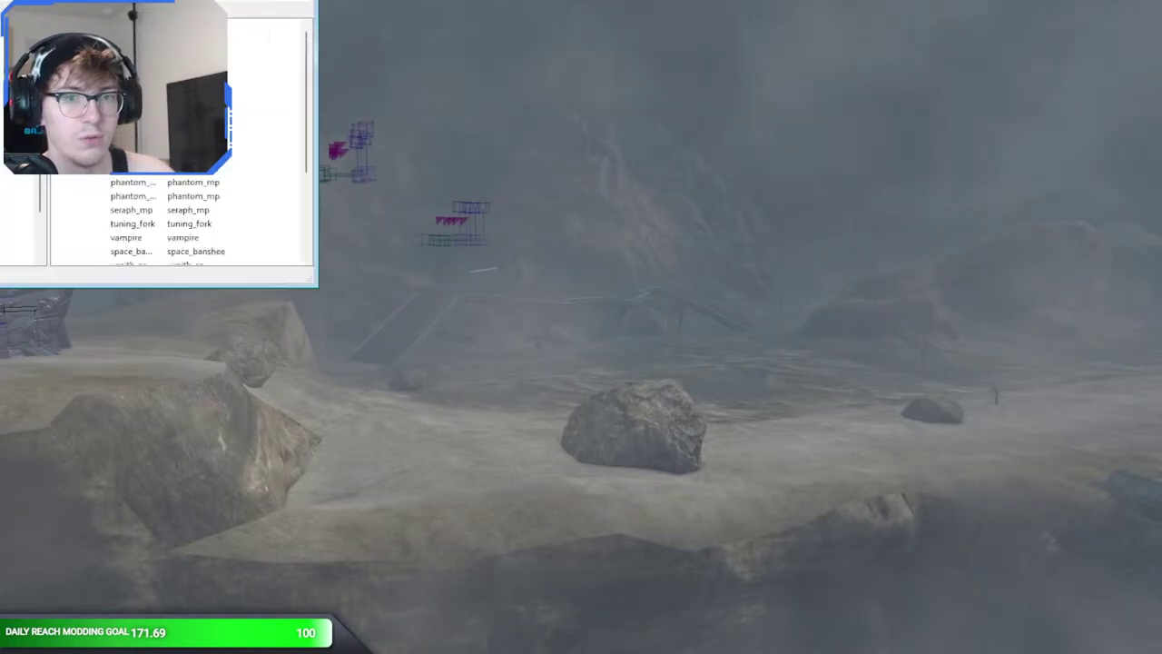
- Switch to Blender and hide the Inos_hangar mesh and the rocks collection
left_click(296, 448)
key("w")
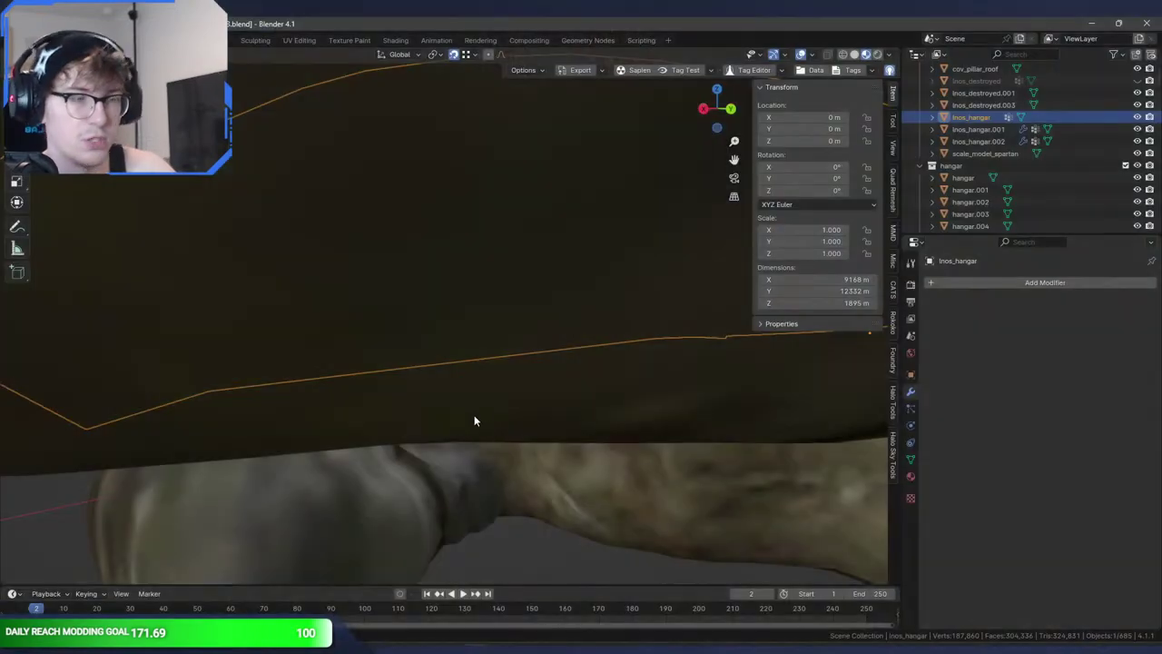
middle_click_drag(472, 418, 505, 314)
scroll(571, 335, "down", 3)
key("h")
scroll(1108, 156, "up", 7)
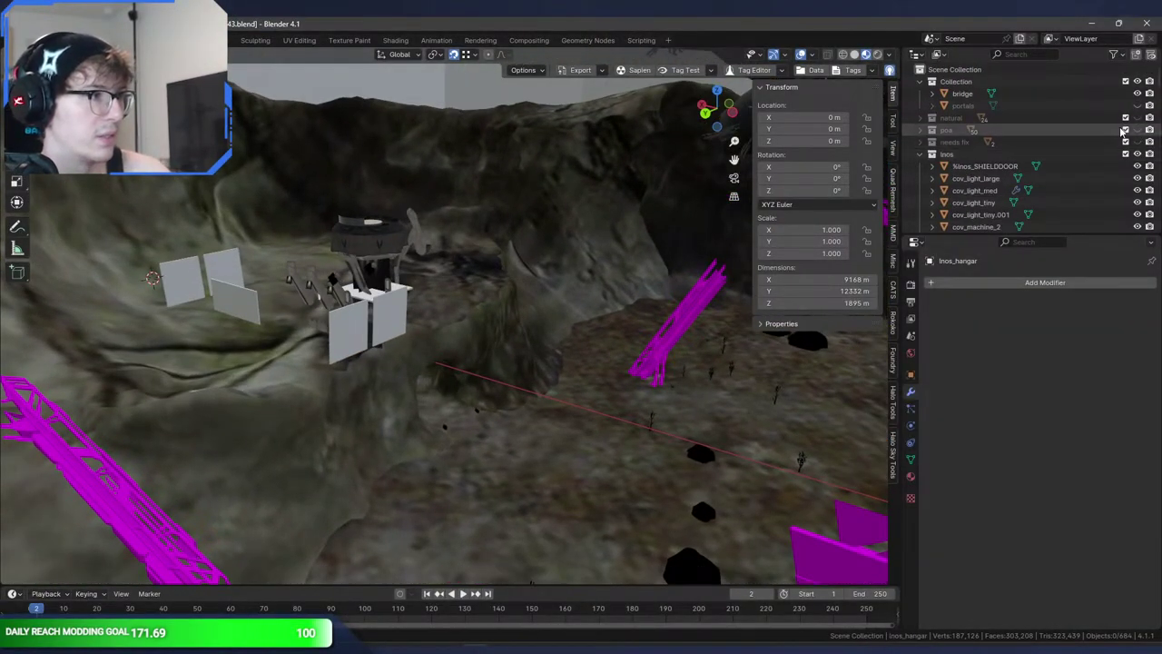
scroll(1135, 127, "down", 1)
scroll(1021, 138, "down", 2)
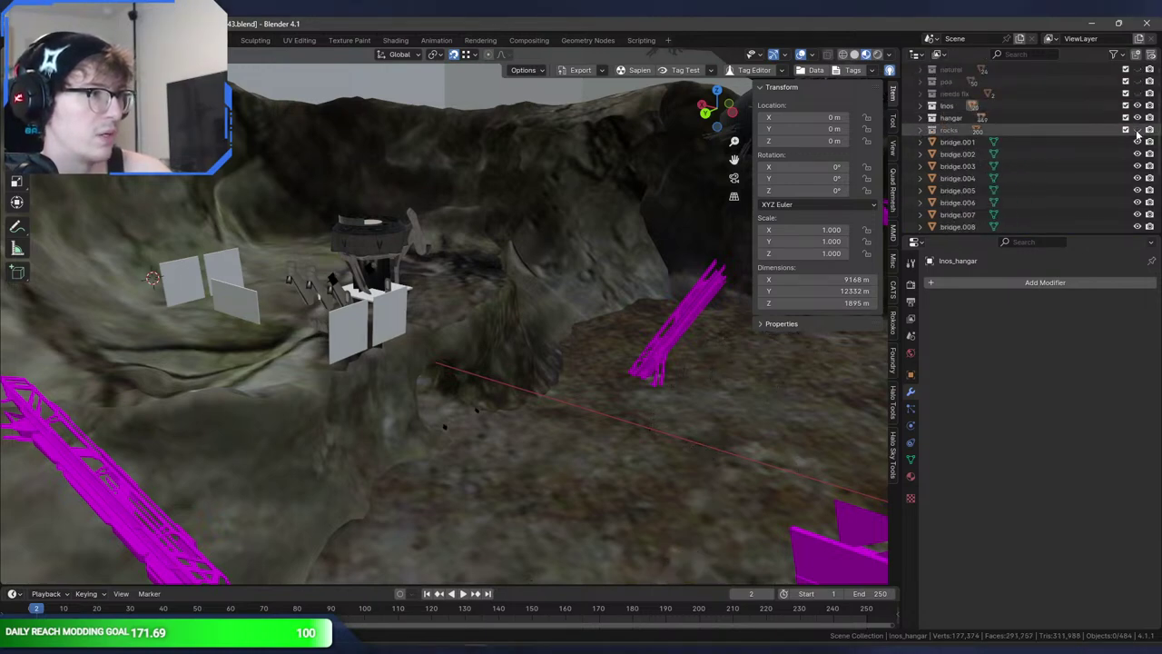
- Select the bridge.008 piece beside the cliff and open its mesh for editing
left_click(968, 147)
middle_click_drag(563, 145, 642, 176)
middle_click_drag(508, 159, 642, 173)
middle_click_drag(478, 183, 604, 344)
left_click(438, 200)
key("Tab")
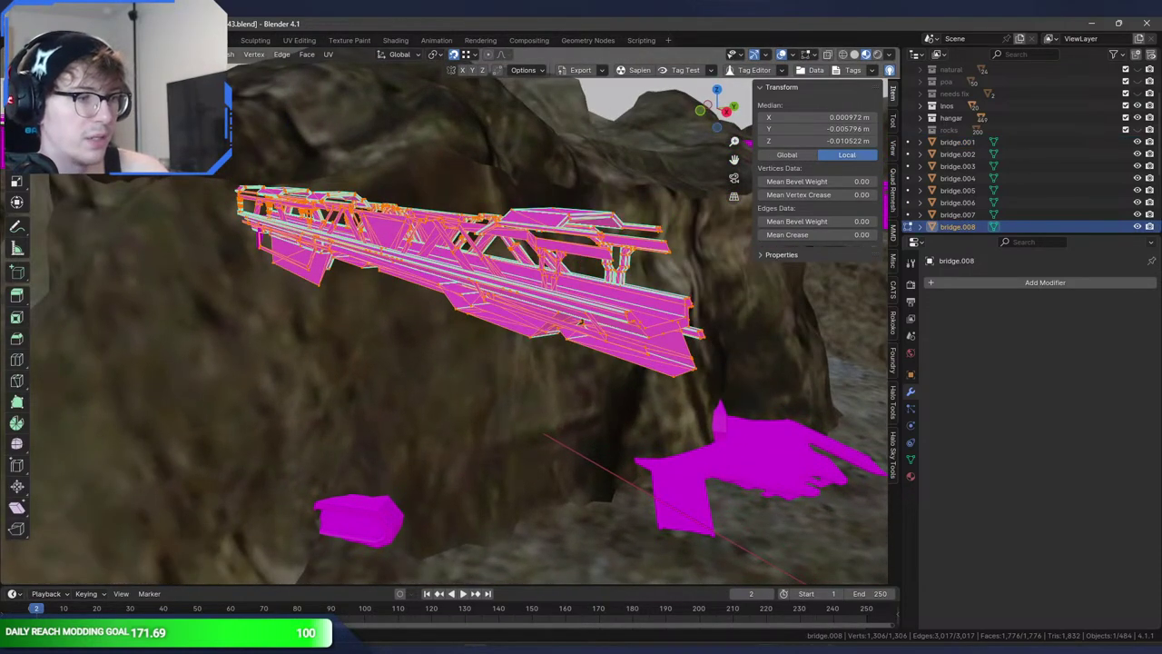
- Switch to Sapien and show all error geometry using the debug error geometry settings
left_click(747, 646)
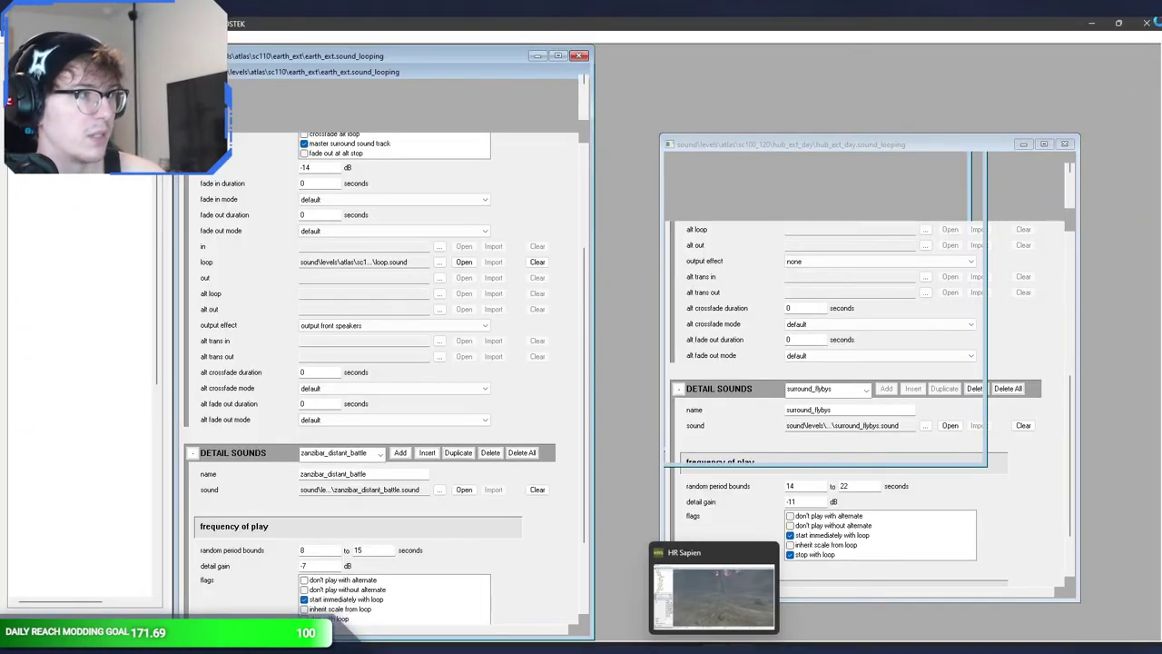
left_click(1151, 25)
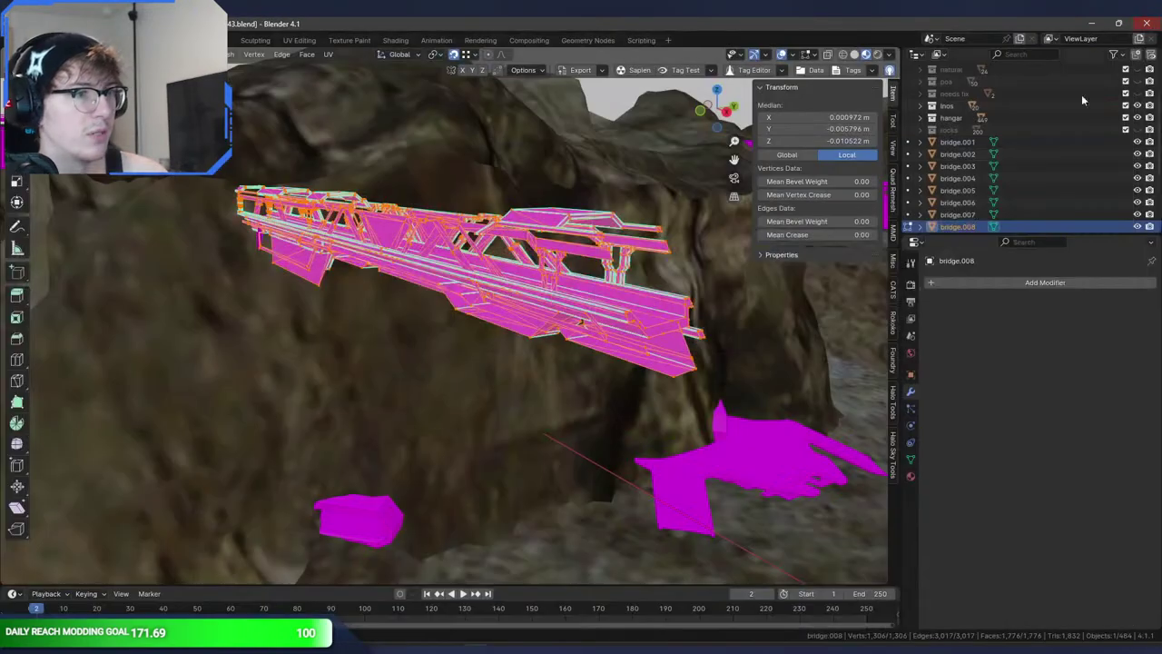
left_click(740, 642)
key("w")
mouse_move(702, 380)
middle_mouse_down()
mouse_move(702, 363)
mouse_move(702, 395)
mouse_move(713, 386)
mouse_move(701, 380)
middle_mouse_up()
key("Home")
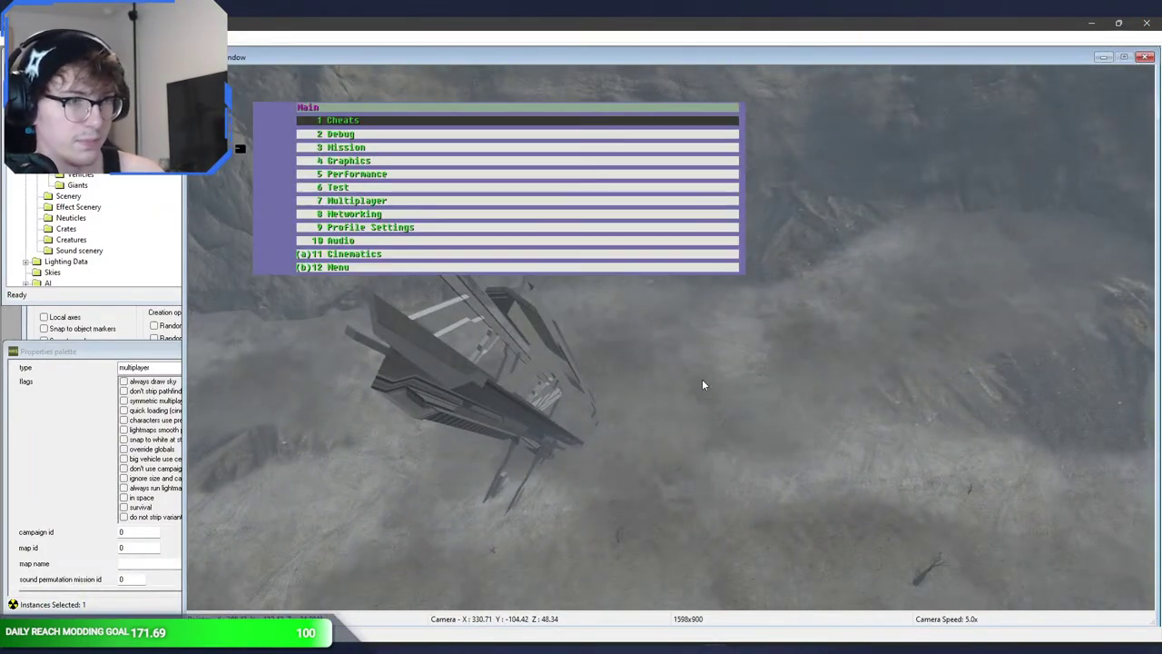
key("Down")
key("Return")
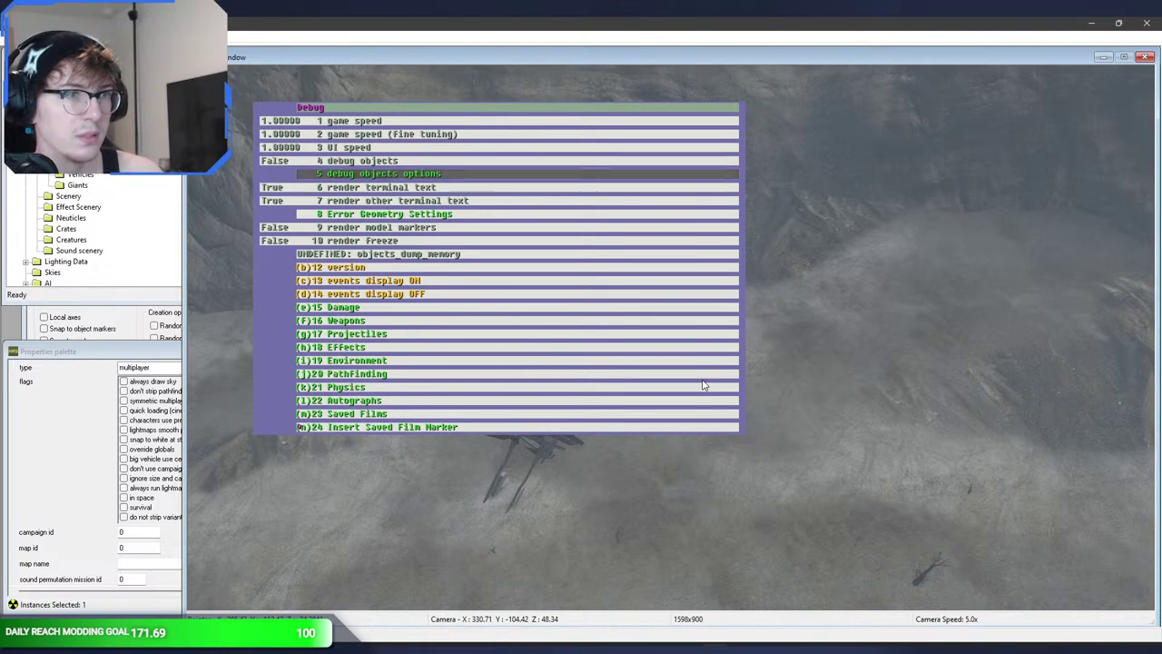
key("Down")
key("Return")
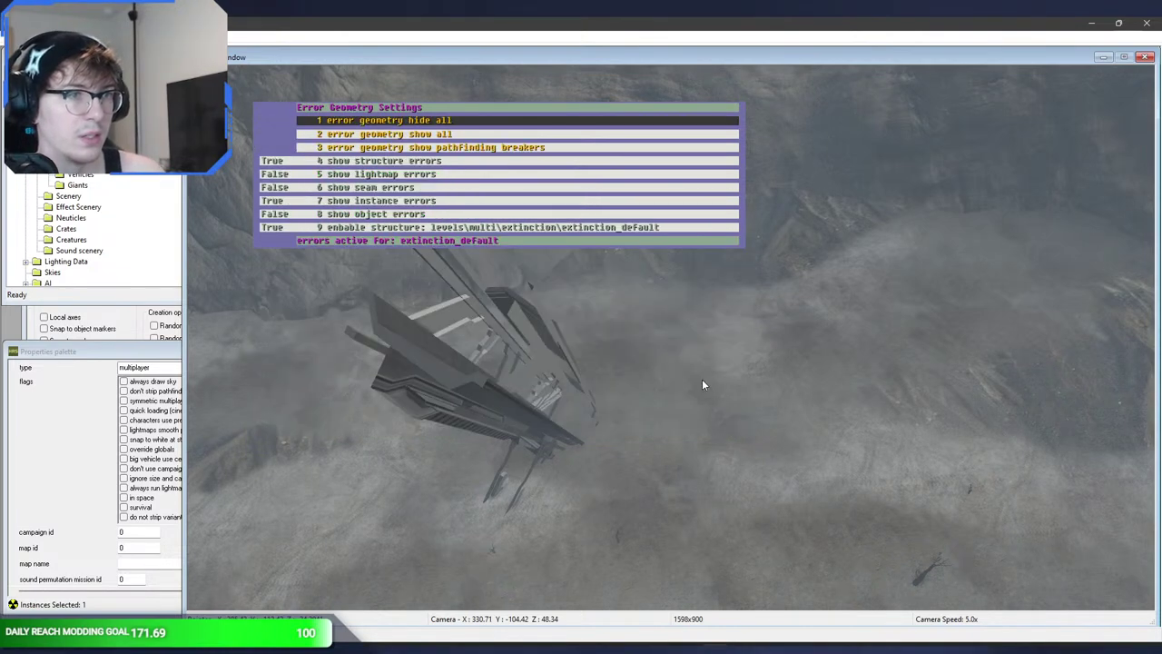
key("Down")
key("Return")
key("Home")
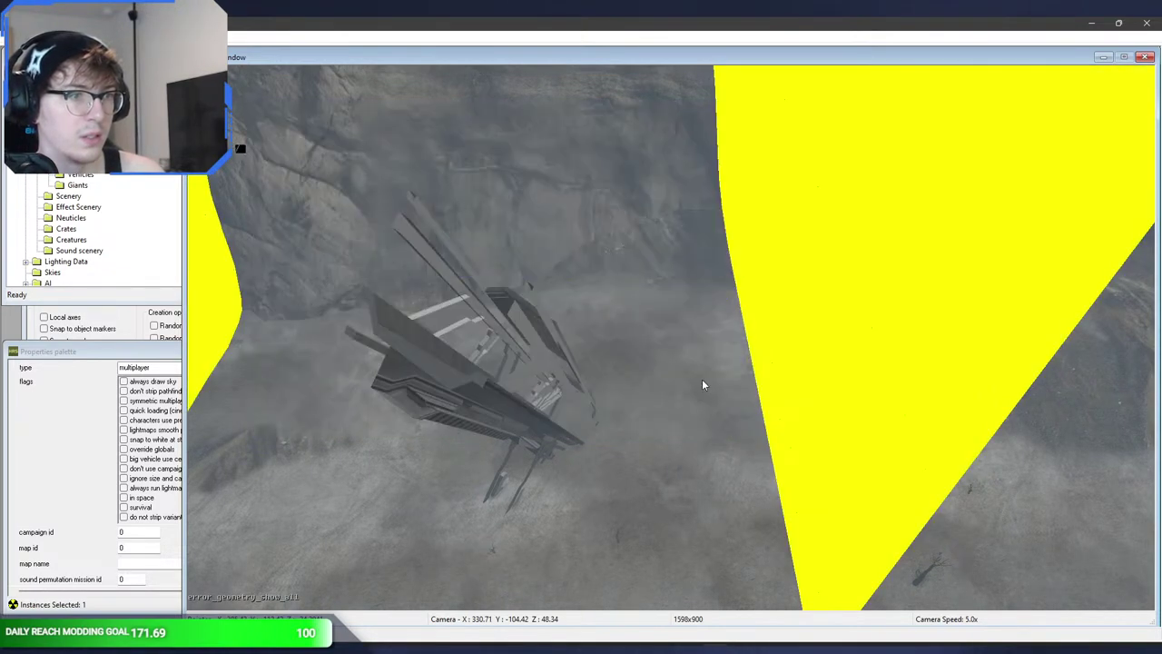
- Fly the camera into the hangar and examine the collision-edge error markers around the Covenant pillars
middle_click_drag(702, 385, 862, 454)
key("w")
key("w")
key("w")
key("w")
key("w")
key("w")
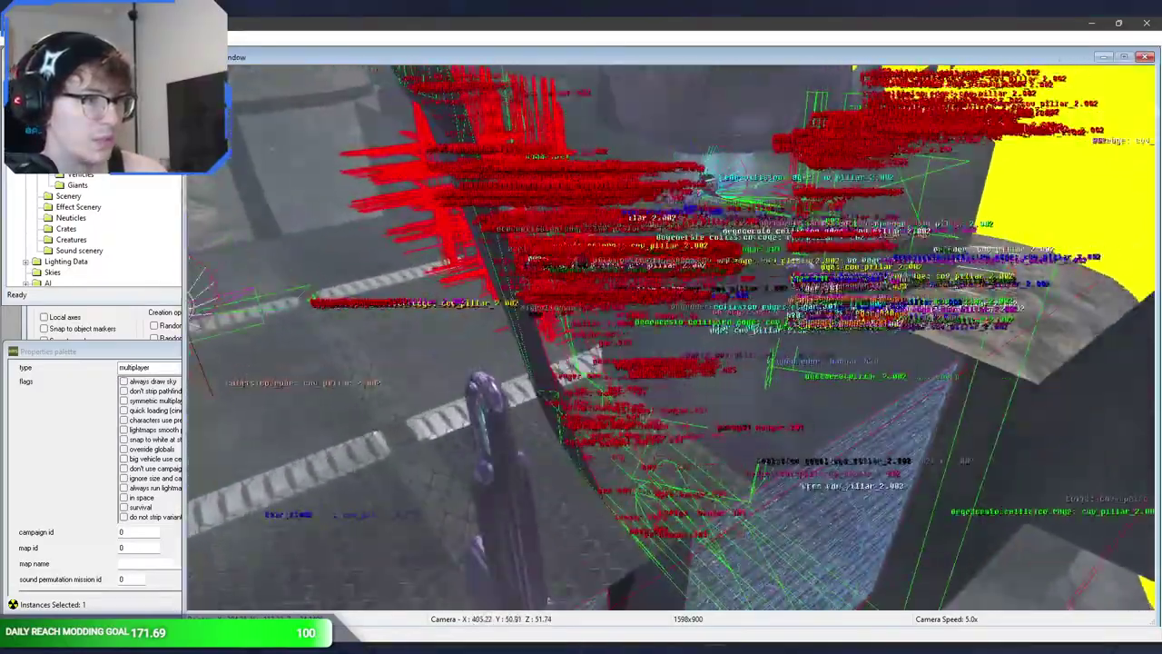
key("a")
key("a")
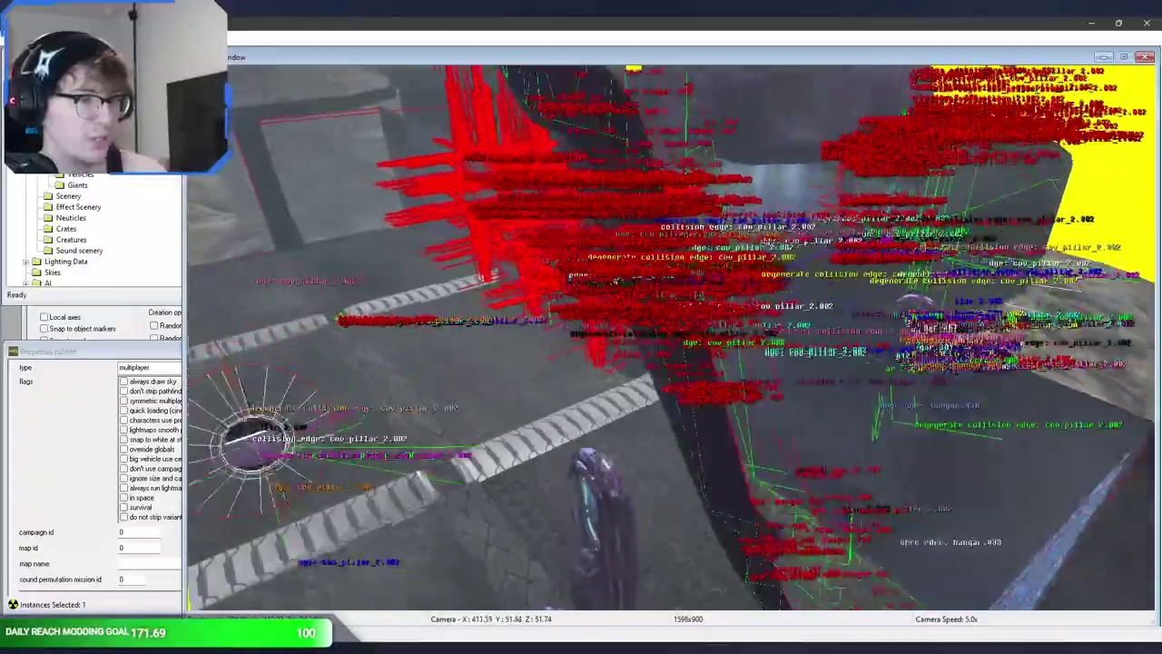
key("w")
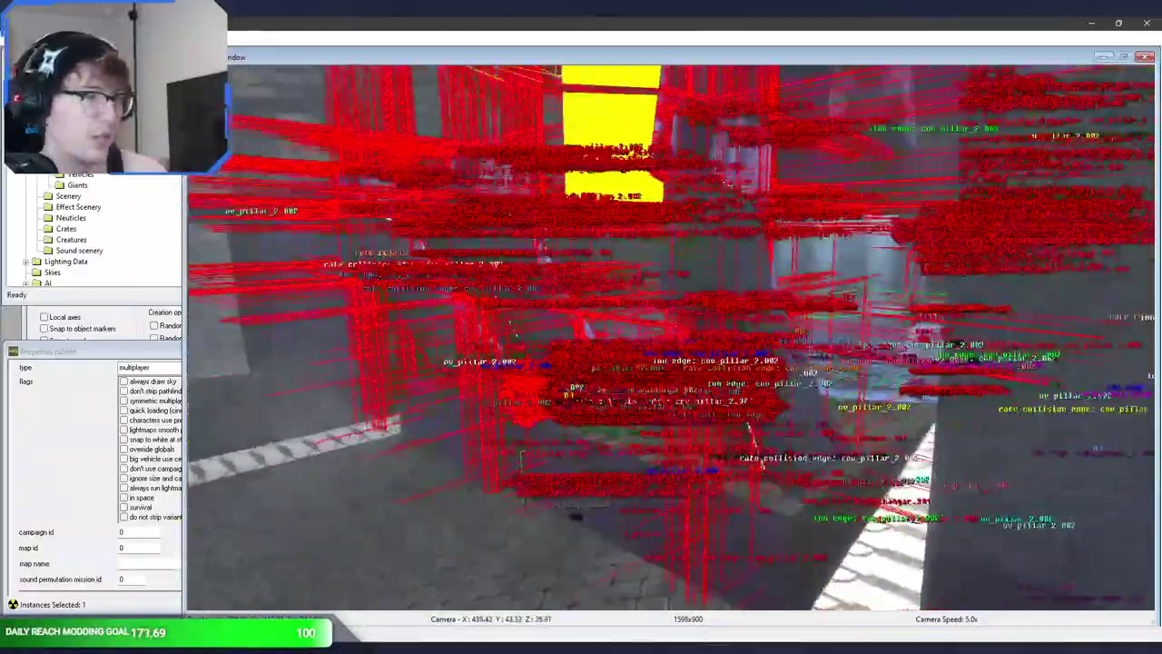
key("w")
- Hide all error geometry using the debug error geometry settings
middle_click_drag(726, 184, 705, 391)
key("Home")
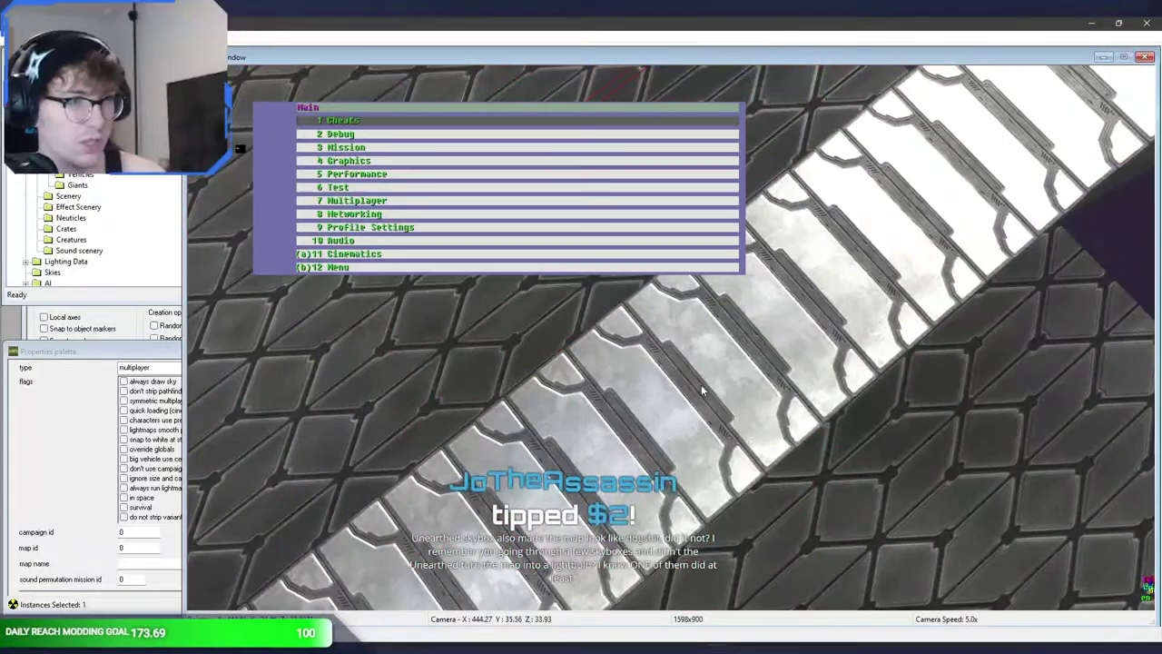
key("Return")
key("Down")
key("Down")
key("Down")
key("Down")
key("Down")
key("Down")
key("Down")
key("Return")
key("Down")
key("Up")
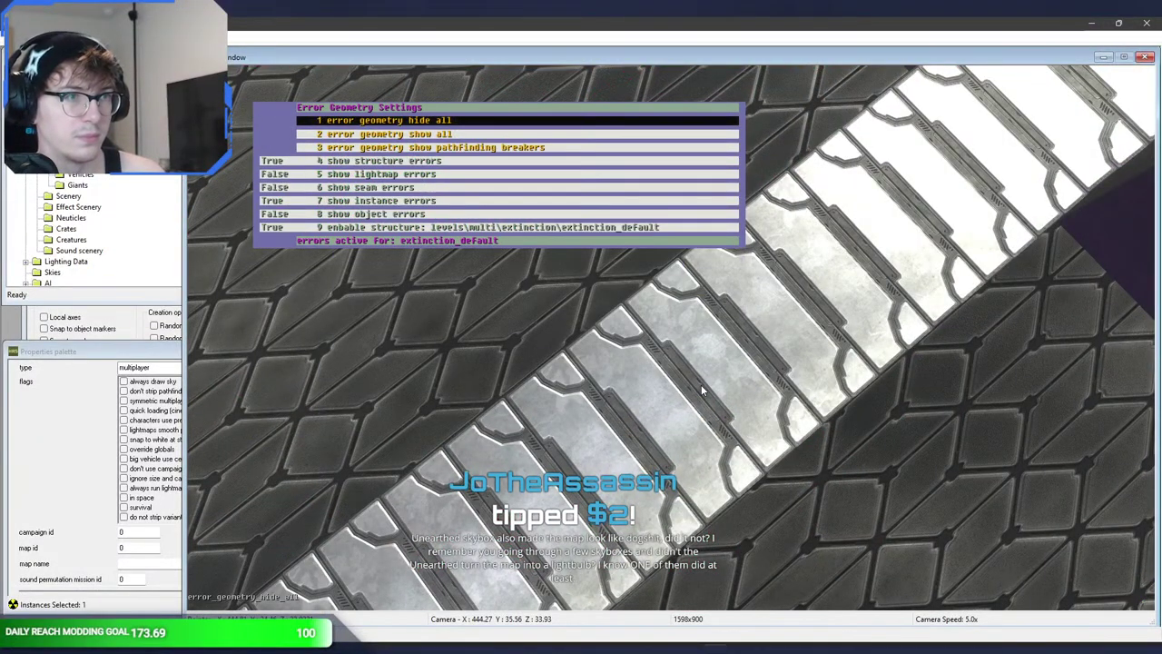
key("Return")
- Examine the hangar's Covenant pillars and the glowing light fixture on a pillar's underside from close range
middle_click_drag(669, 336, 656, 329)
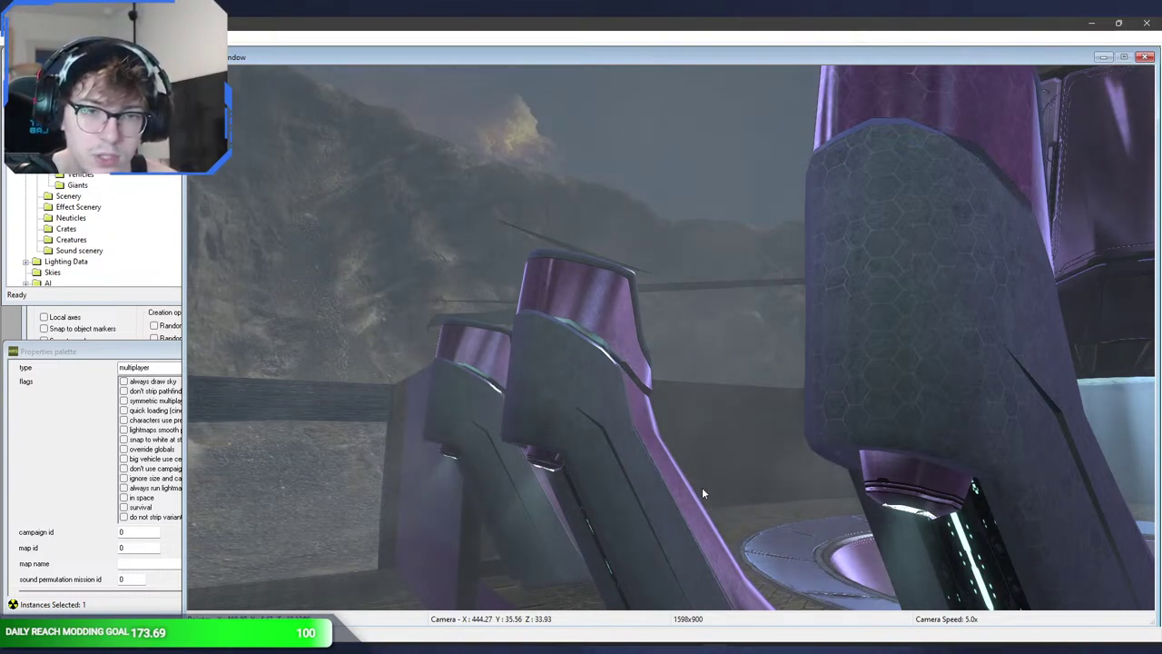
middle_click_drag(701, 488, 999, 508)
right_click_drag(695, 478, 696, 477)
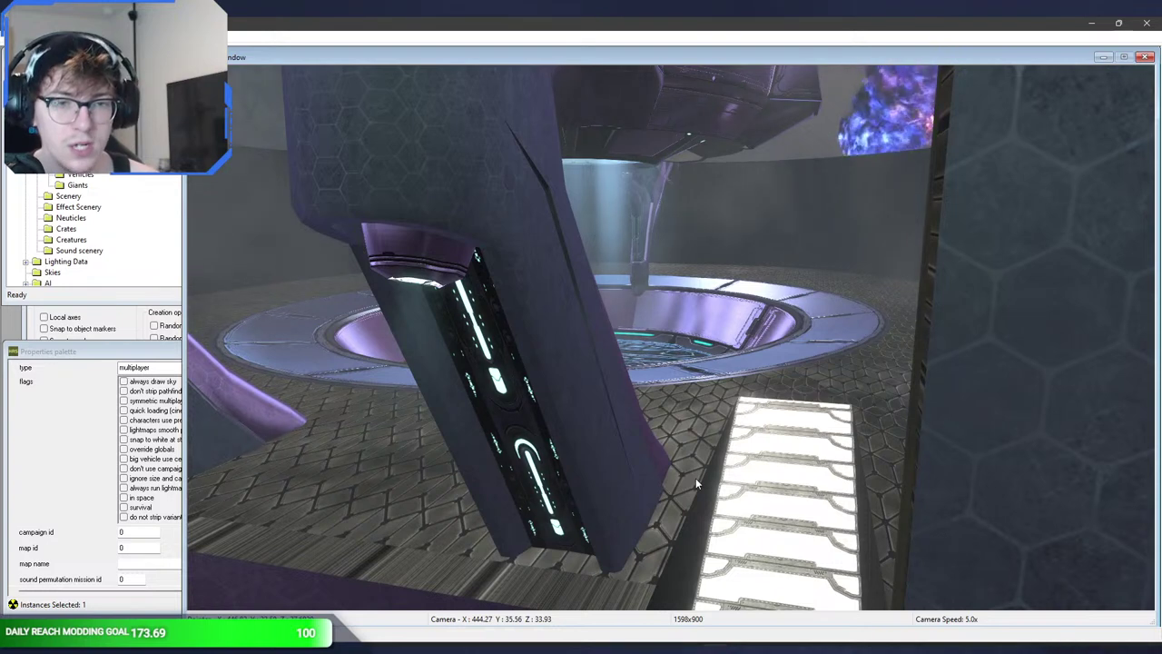
key("shift")
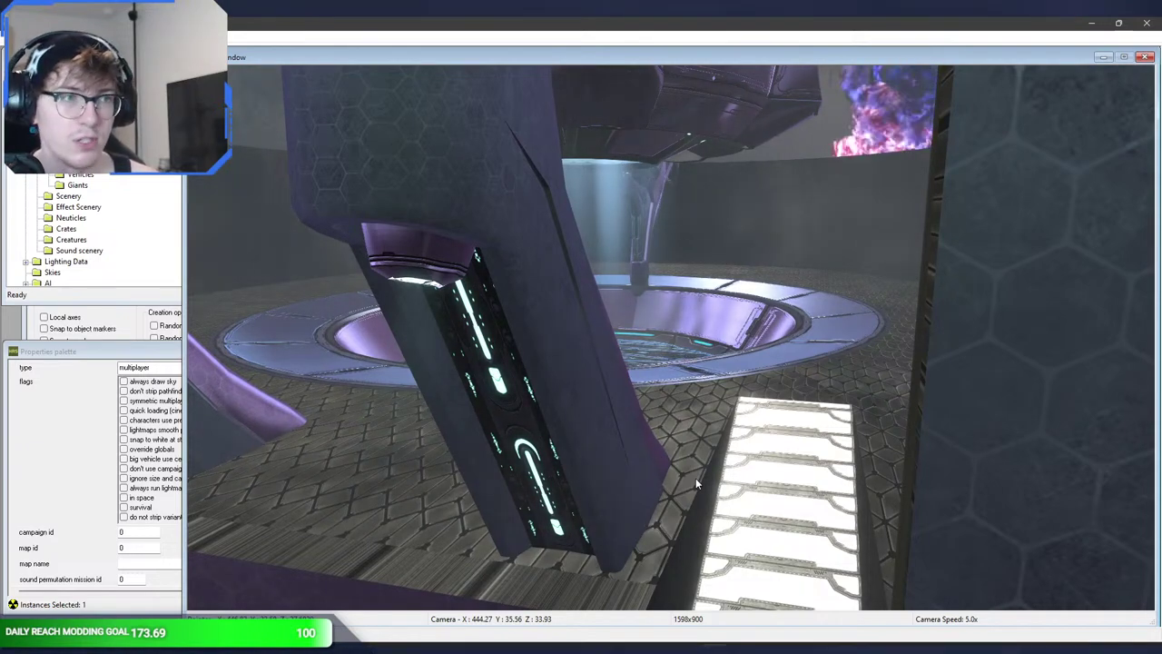
key("w")
middle_click_drag(697, 483, 600, 382)
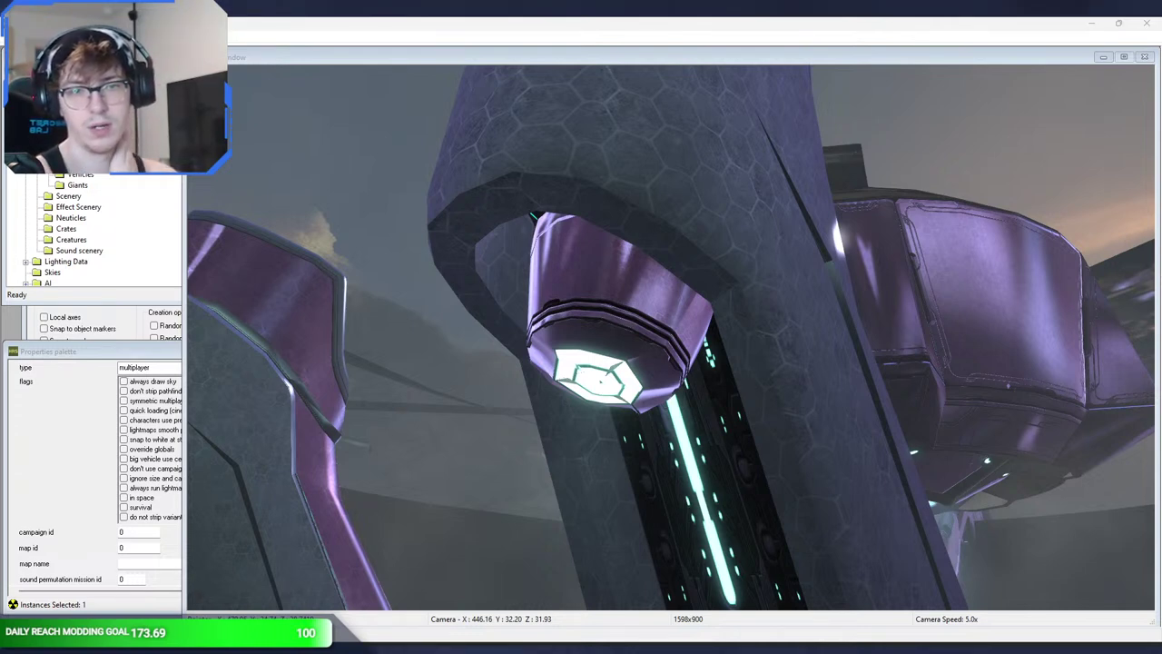
left_click(606, 316)
middle_click_drag(606, 316, 607, 200)
key("a")
middle_click_drag(672, 273, 709, 402)
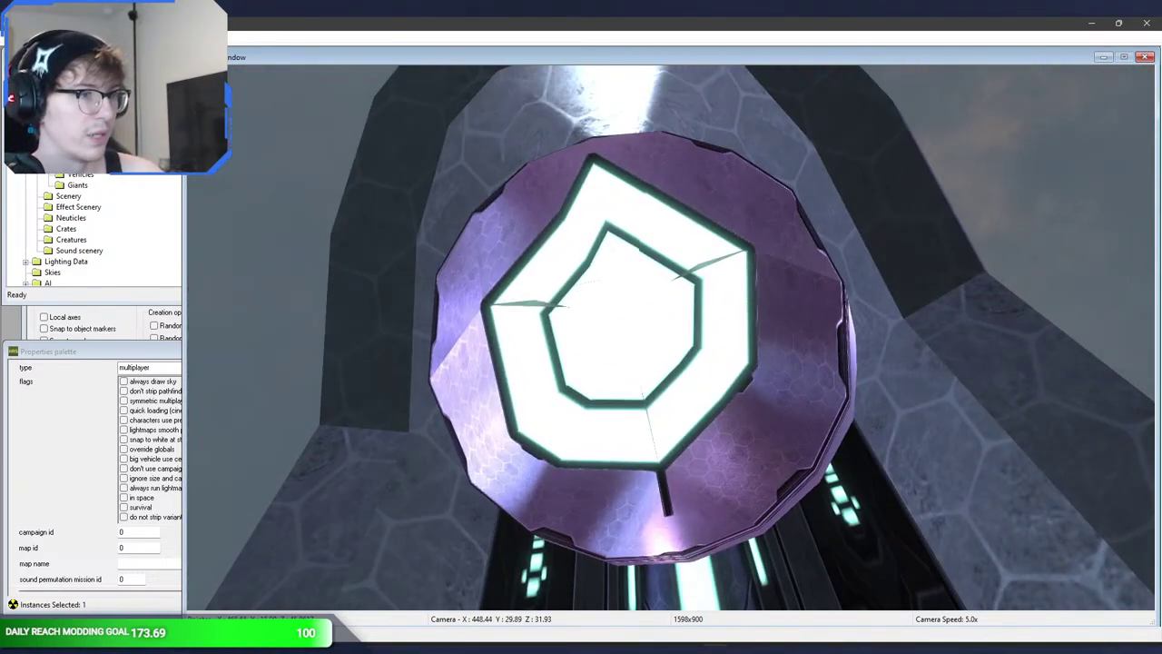
middle_click_drag(632, 347, 618, 300)
key("s")
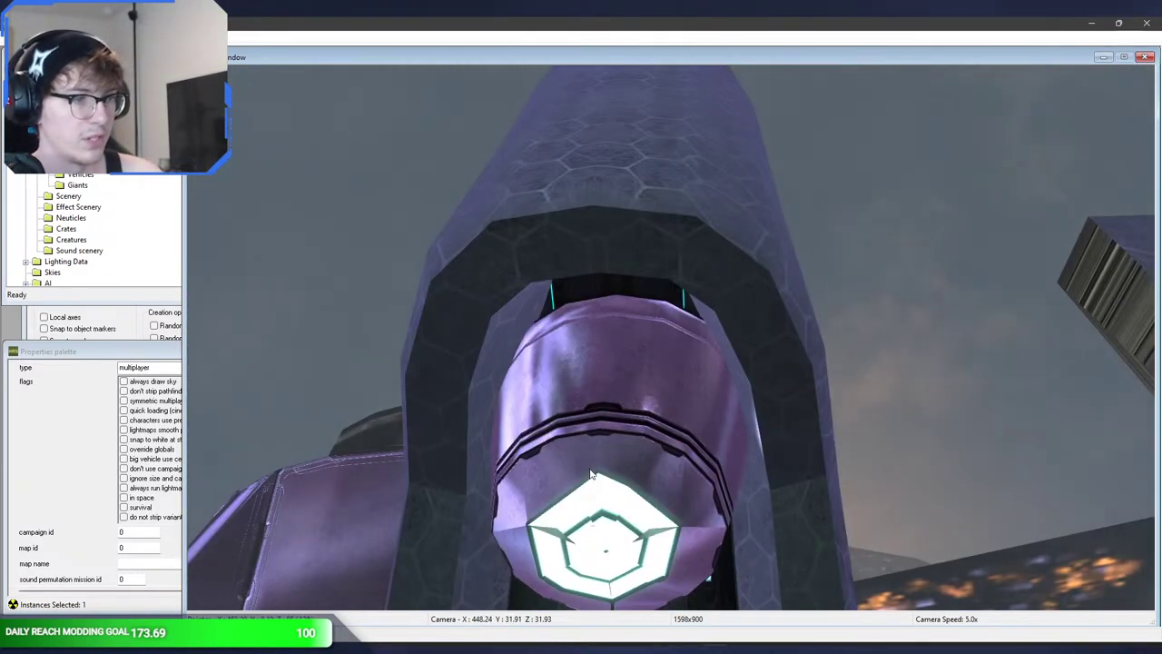
- Switch to Blender, leave mesh editing on bridge.008 and select the cov_pillar_roof object in the hangar
left_click(514, 645)
middle_click_drag(483, 461, 419, 405)
middle_click_drag(318, 435, 424, 287, "shift")
key("Tab")
left_click(423, 287)
middle_click_drag(435, 377, 469, 357)
left_click(500, 371)
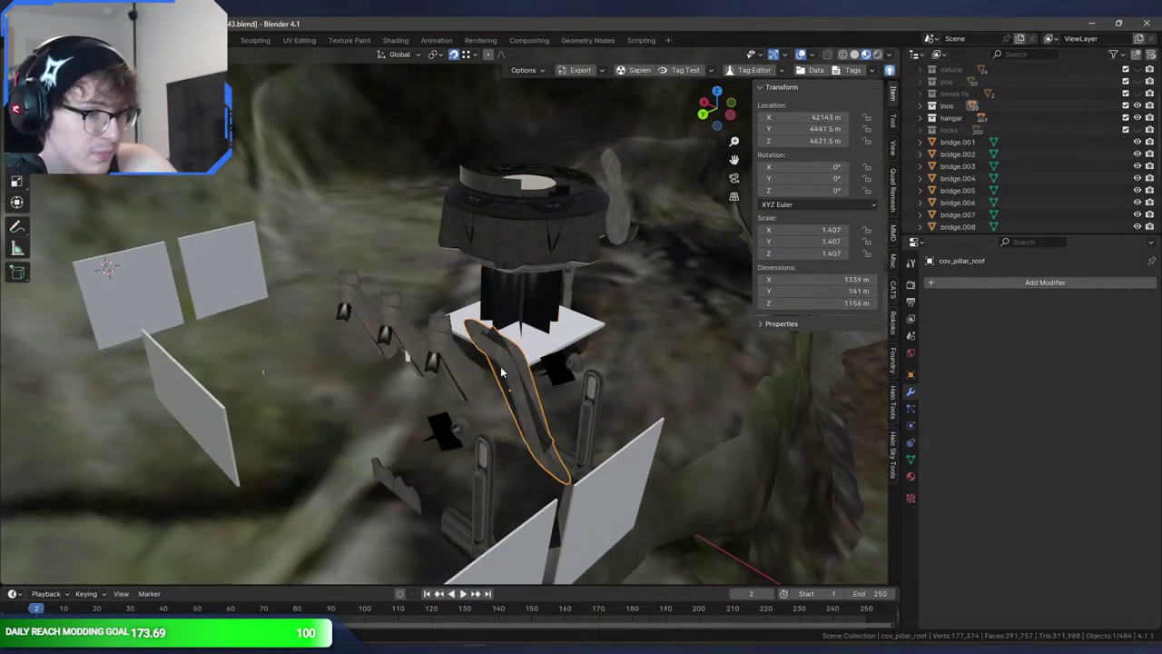
scroll(504, 352, "up", 2)
scroll(504, 352, "down", 2)
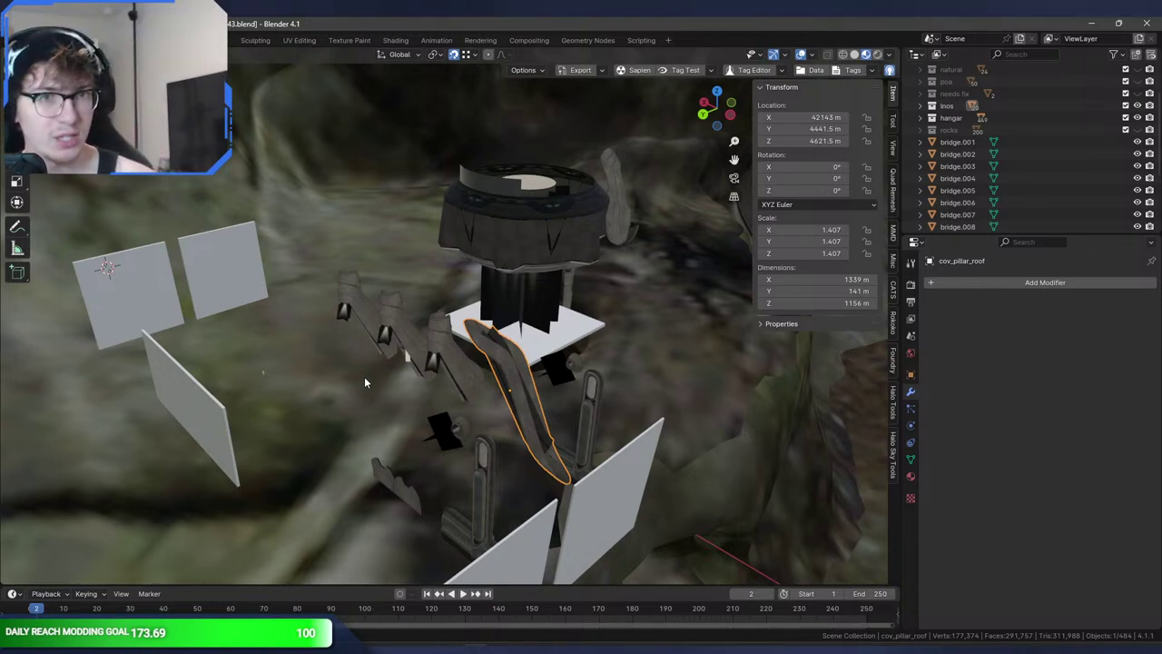
- Select the cov_pillar_2.002 pillar and frame it for close inspection
left_click(429, 349)
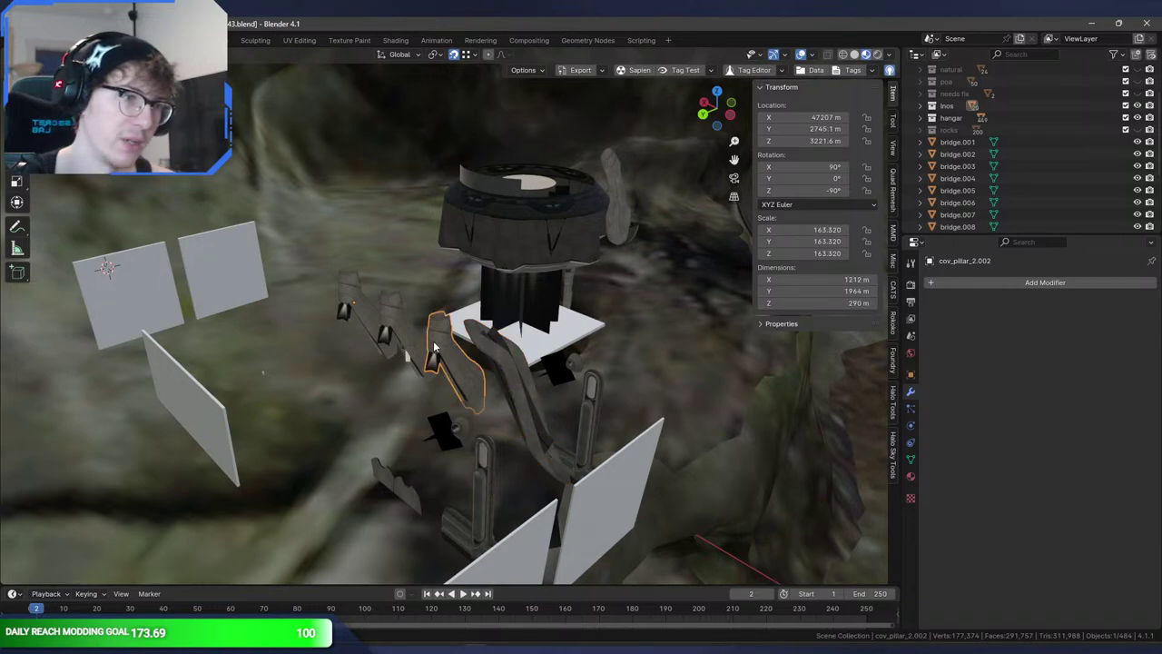
key("KP_Decimal")
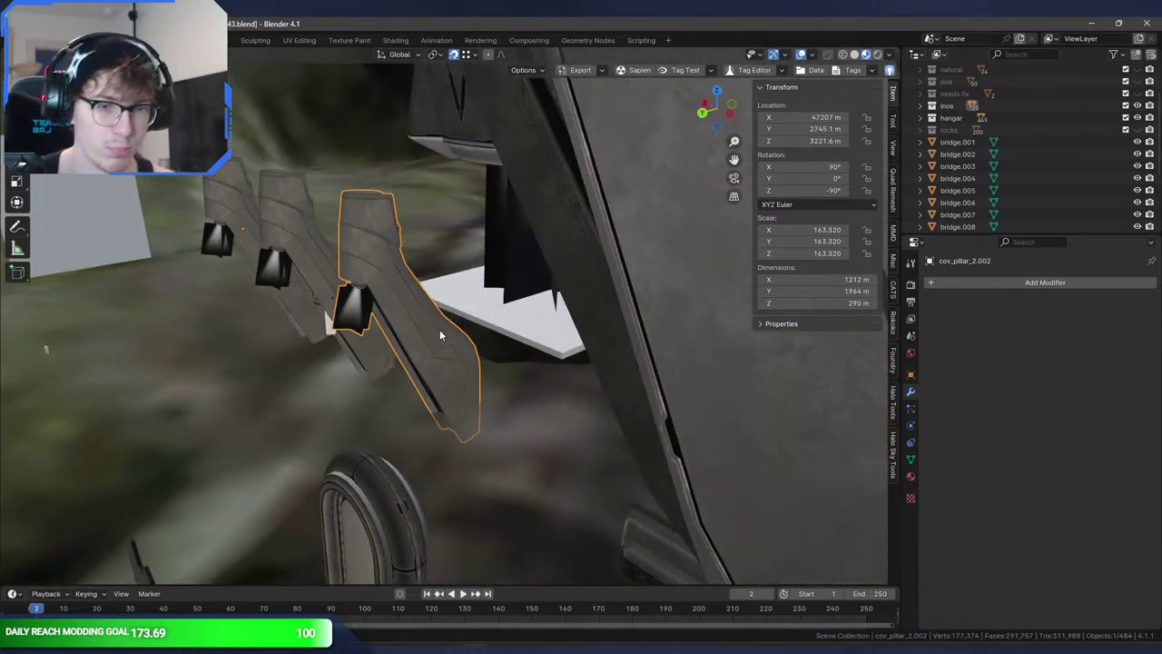
middle_click_drag(438, 324, 460, 343)
scroll(445, 325, "up", 2)
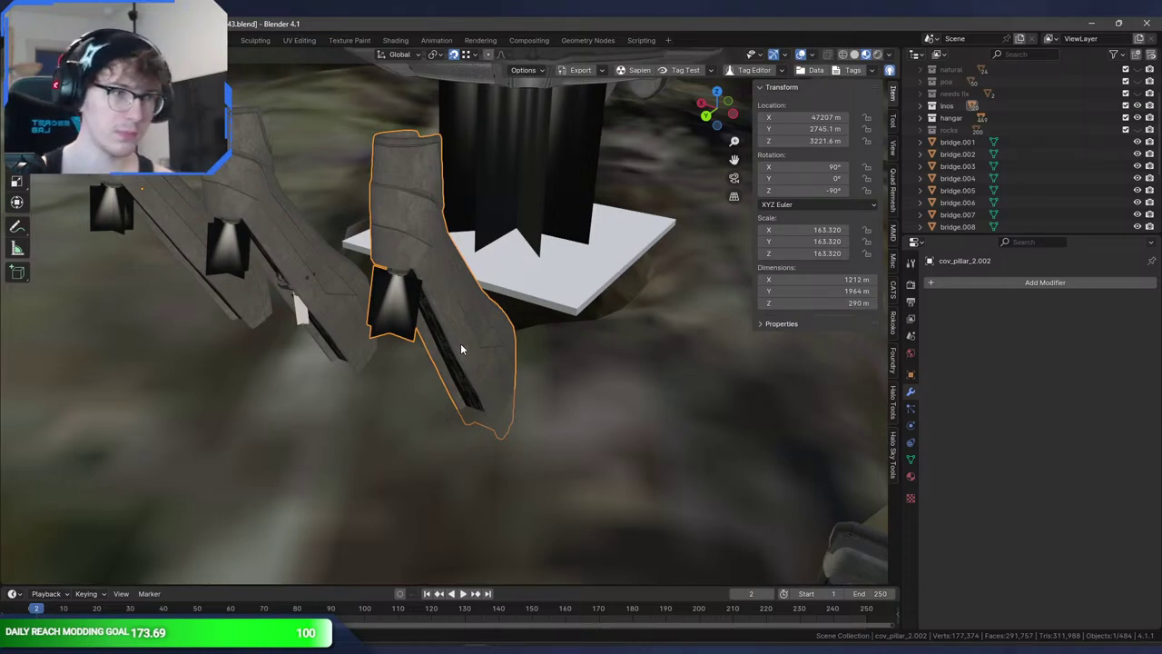
- Rename the selected pillar cov_pillar_2.002 as %cov_pillar_2.002
middle_click_drag(468, 338, 617, 330)
mouse_move(501, 358)
middle_mouse_down("shift")
mouse_move(518, 316)
mouse_move(525, 330)
mouse_move(576, 303)
mouse_move(551, 314)
mouse_move(576, 248)
mouse_move(509, 257)
mouse_move(461, 346)
mouse_move(479, 354)
mouse_move(482, 391)
mouse_move(468, 371)
mouse_move(402, 379)
mouse_move(508, 345)
middle_mouse_up("shift")
scroll(1011, 201, "down", 10)
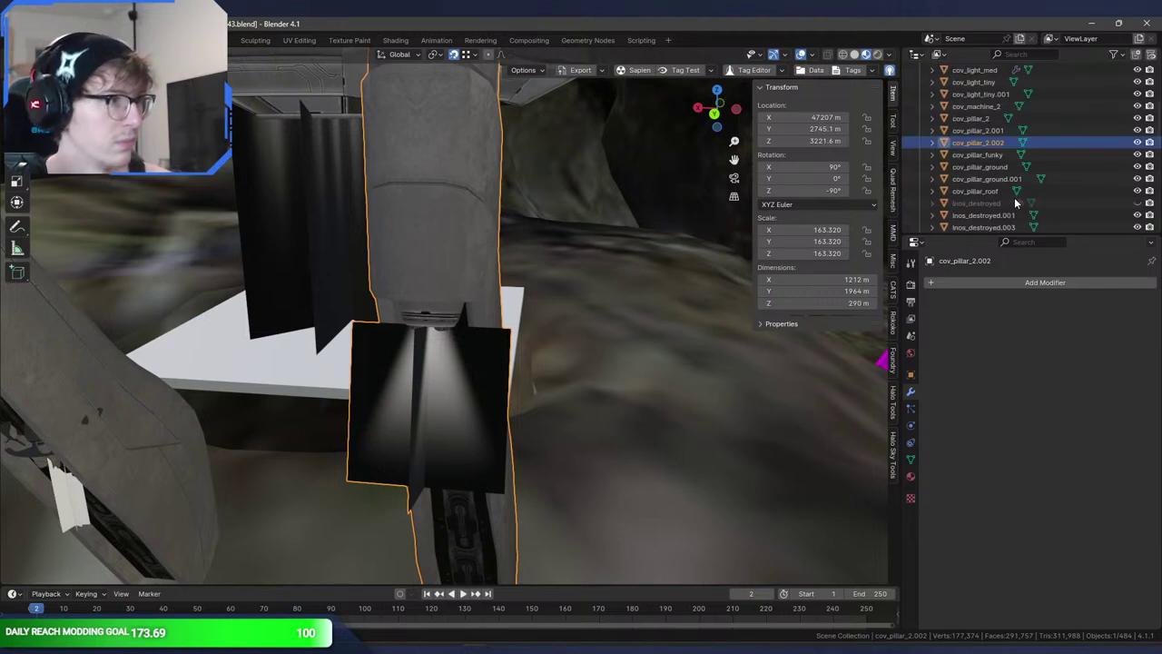
double_click(955, 143)
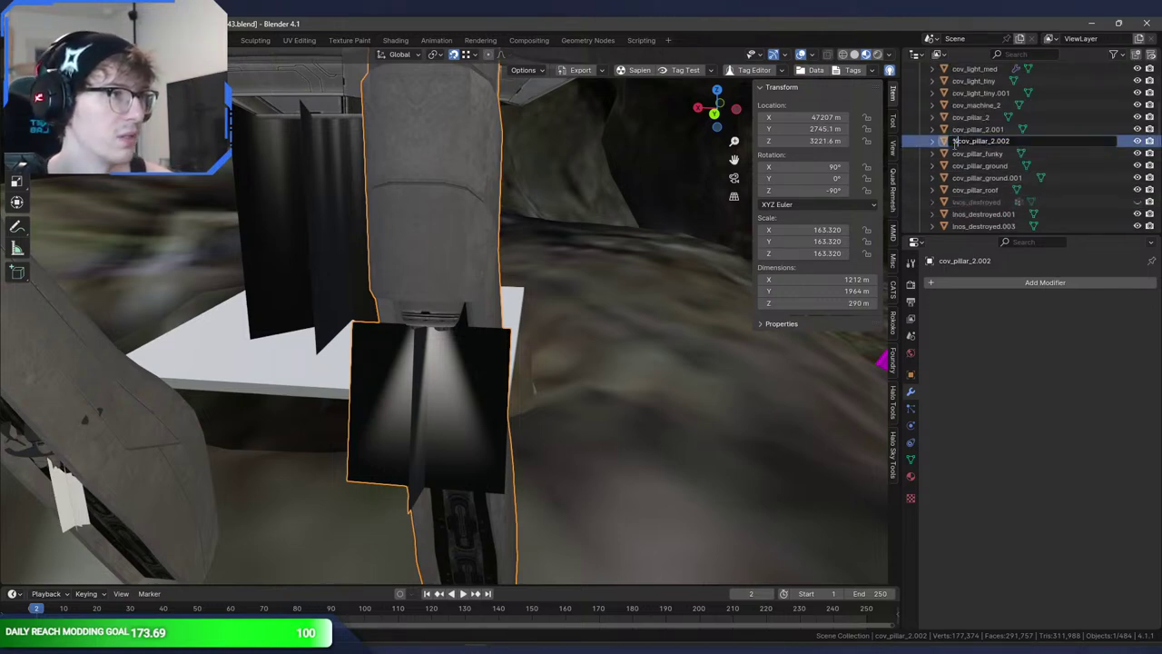
key("Return")
- Try prefixing the name of the middle pillar, cov_pillar_2.001, with a % sign
scroll(511, 275, "down", 4)
middle_click_drag(511, 275, 583, 295, "shift")
left_click(277, 298)
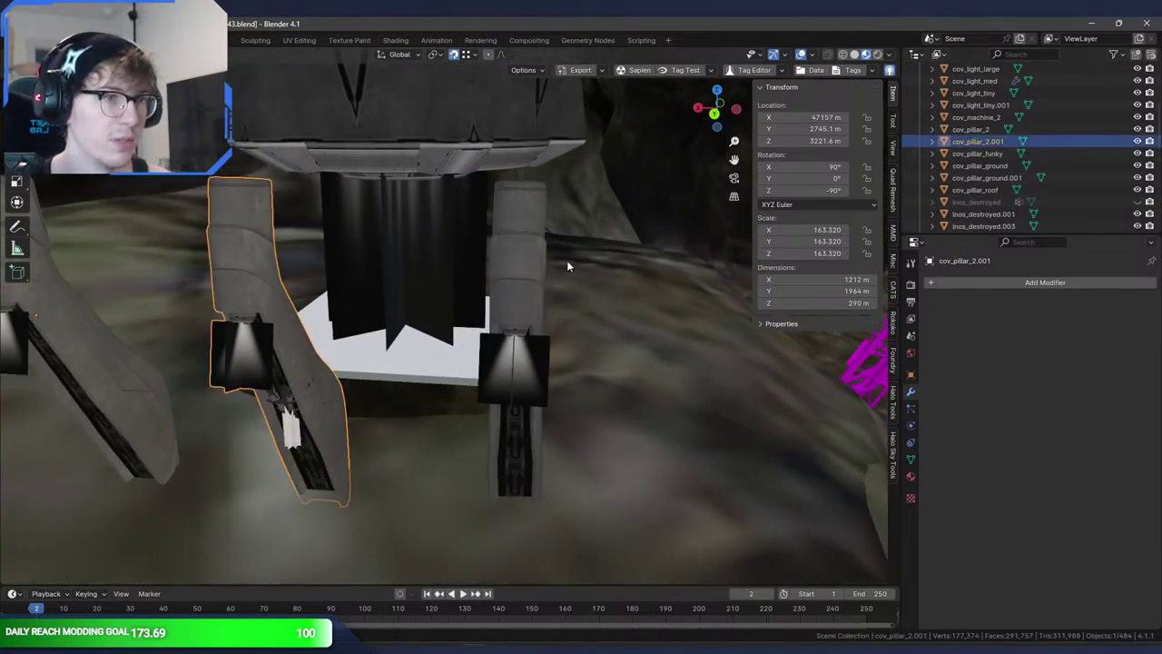
double_click(969, 140)
key("Home")
type("%")
key("Return")
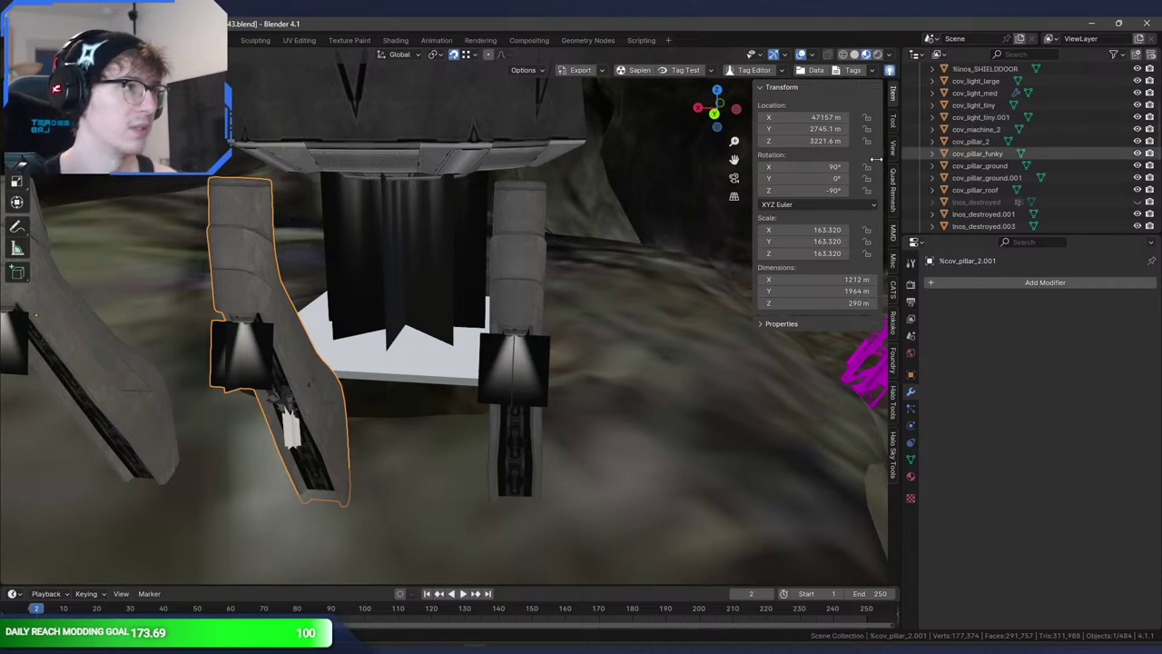
key("ctrl+z")
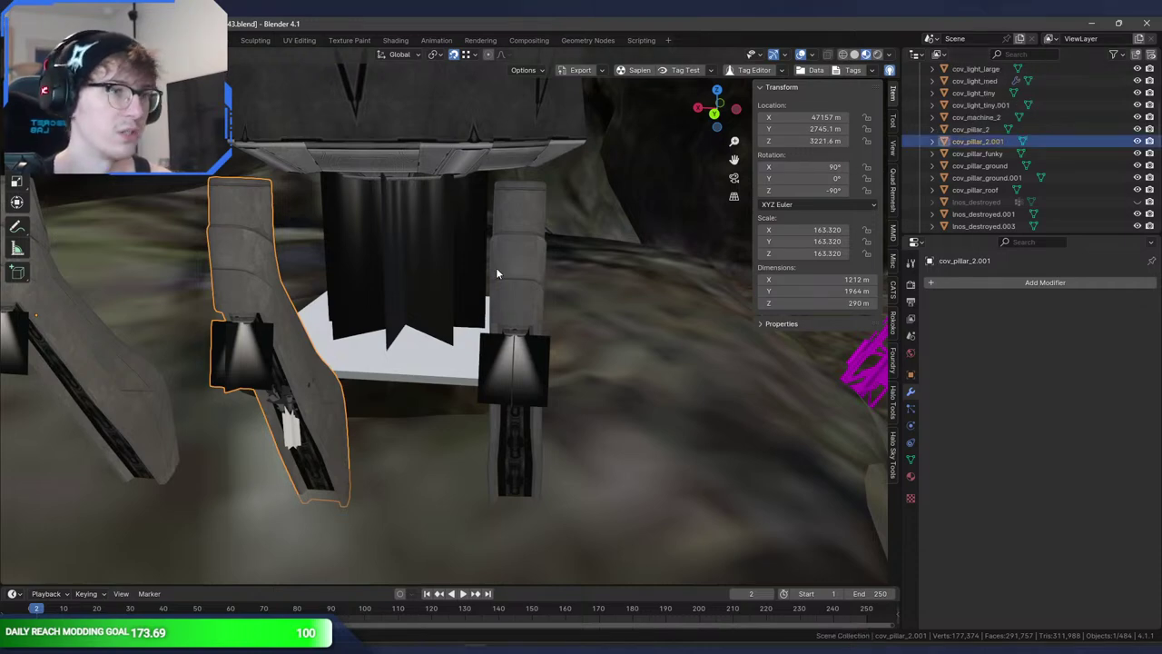
- Select %cov_pillar_2.002 and examine its Foundry object and mesh properties
left_click(515, 279)
left_click(894, 344)
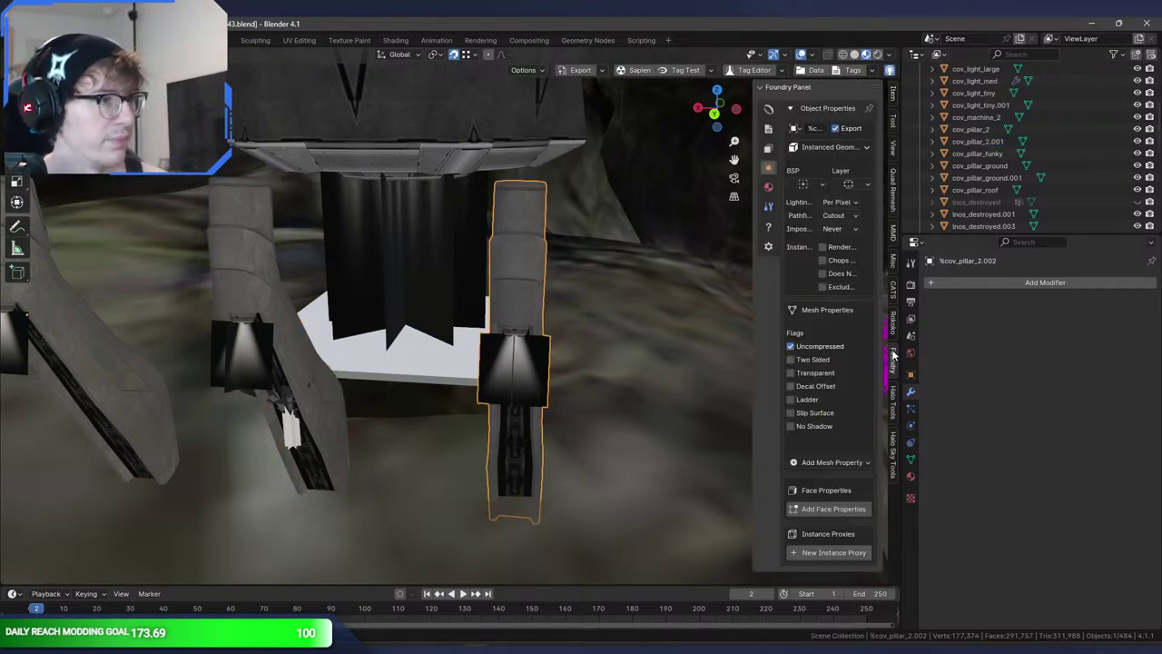
left_click_drag(757, 187, 717, 186)
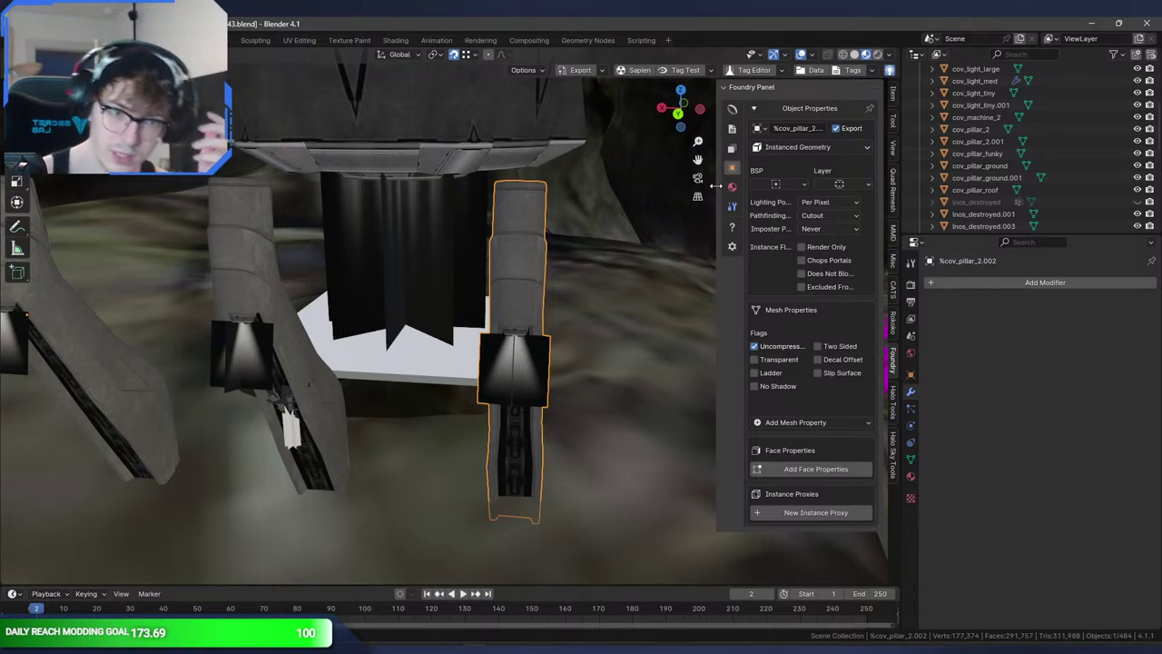
middle_click_drag(574, 265, 481, 240)
scroll(481, 239, "up", 1)
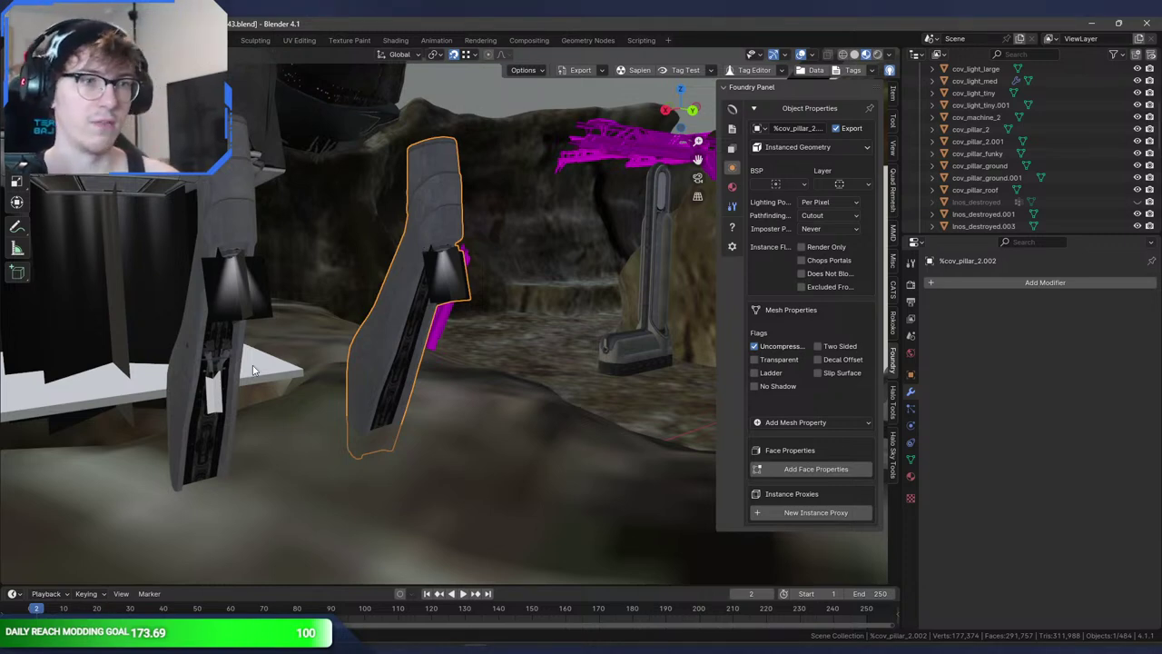
- Delete the small white object in front of the middle pillar's lower section
left_click(215, 365)
middle_click_drag(238, 358, 182, 369)
key("Delete")
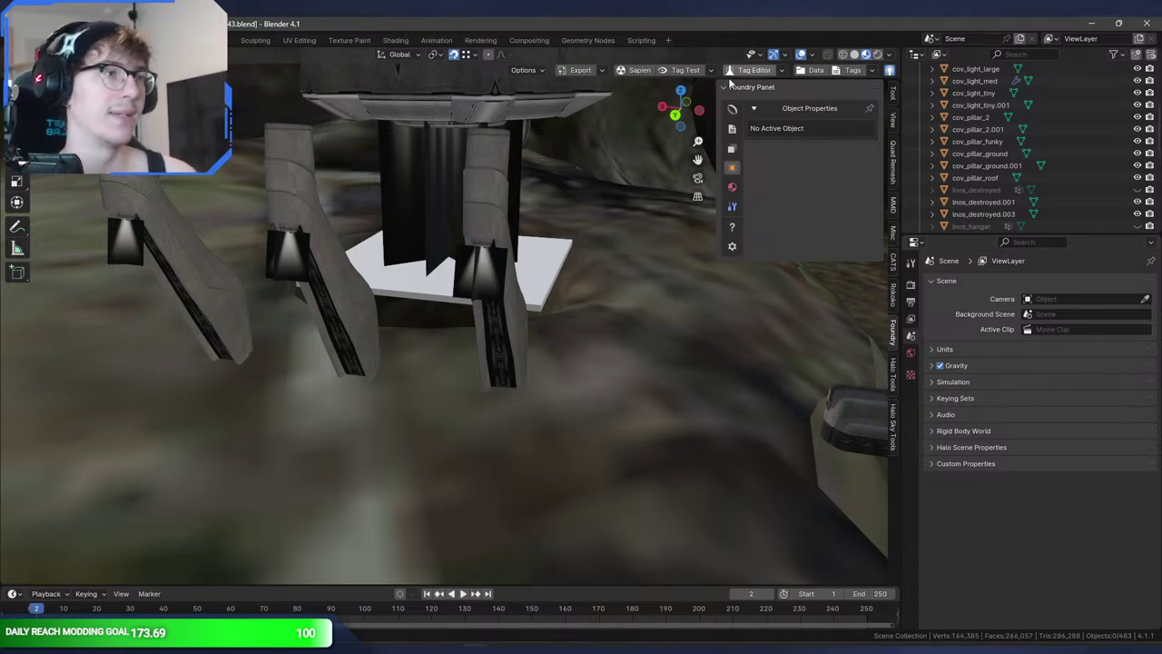
- Make the hidden inos_hangar and inos_destroyed objects visible in the scene
mouse_move(594, 166)
middle_mouse_down()
mouse_move(629, 169)
mouse_move(648, 191)
mouse_move(611, 150)
middle_mouse_up()
middle_click_drag(576, 220, 548, 187)
scroll(988, 209, "down", 1)
left_click(987, 198)
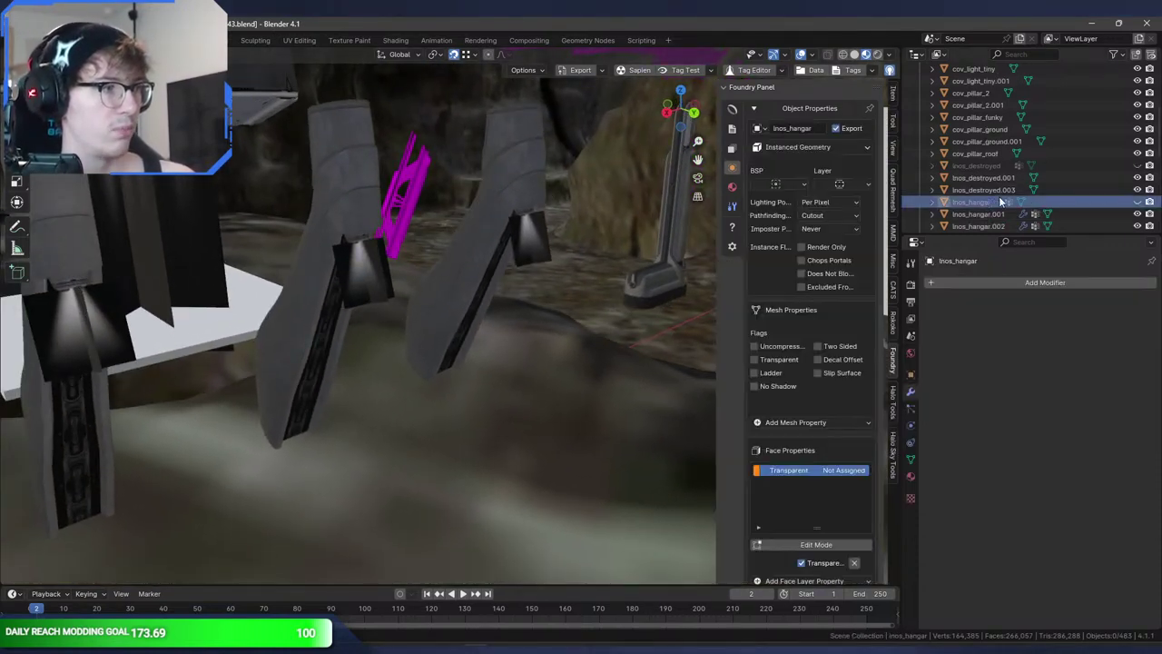
left_click(1137, 202)
middle_click_drag(300, 222, 472, 187)
left_click(1136, 167)
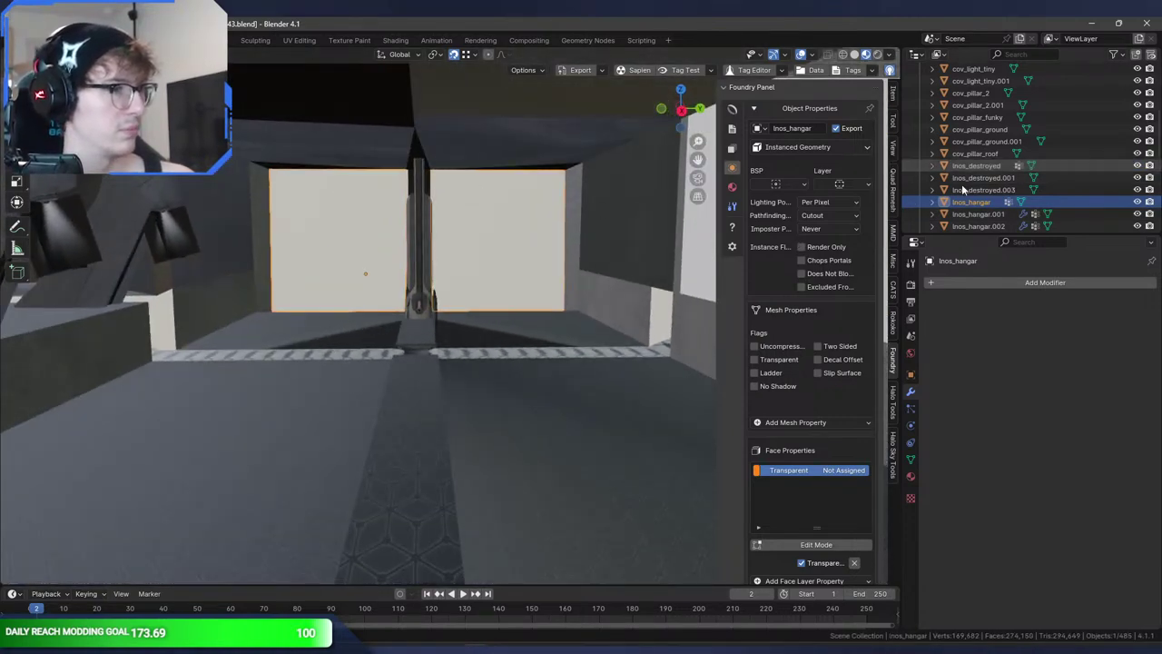
- Make the hidden rocks collection visible
scroll(433, 257, "down", 3)
middle_click_drag(431, 258, 327, 229)
scroll(298, 293, "down", 4)
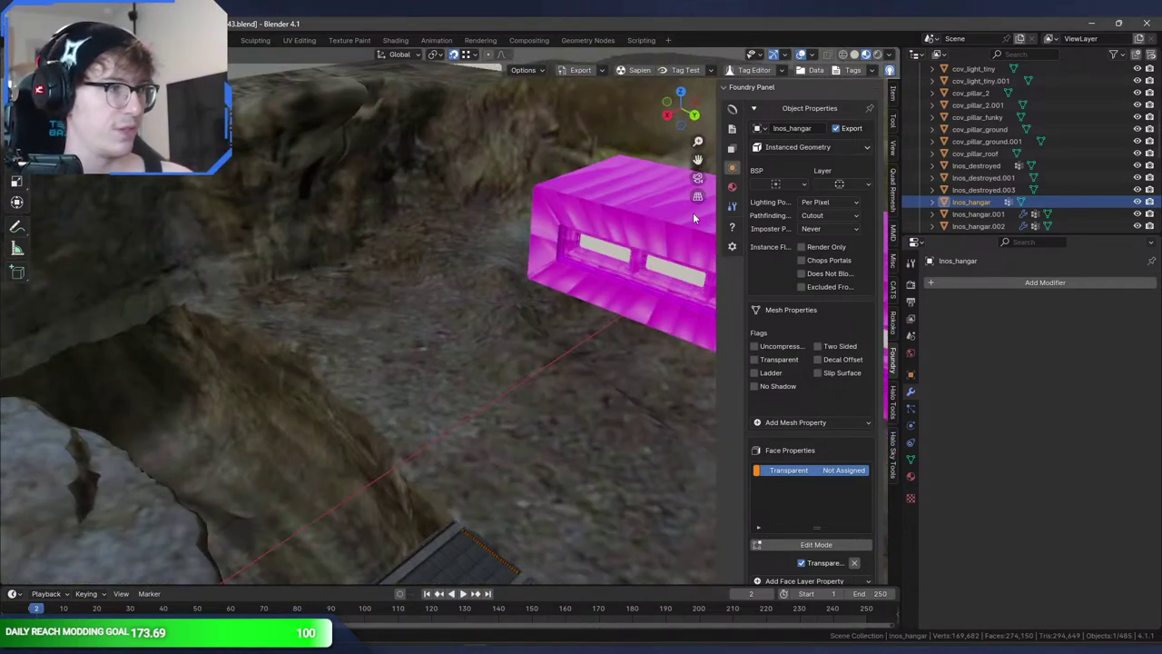
scroll(1028, 176, "down", 5)
left_click(1137, 141)
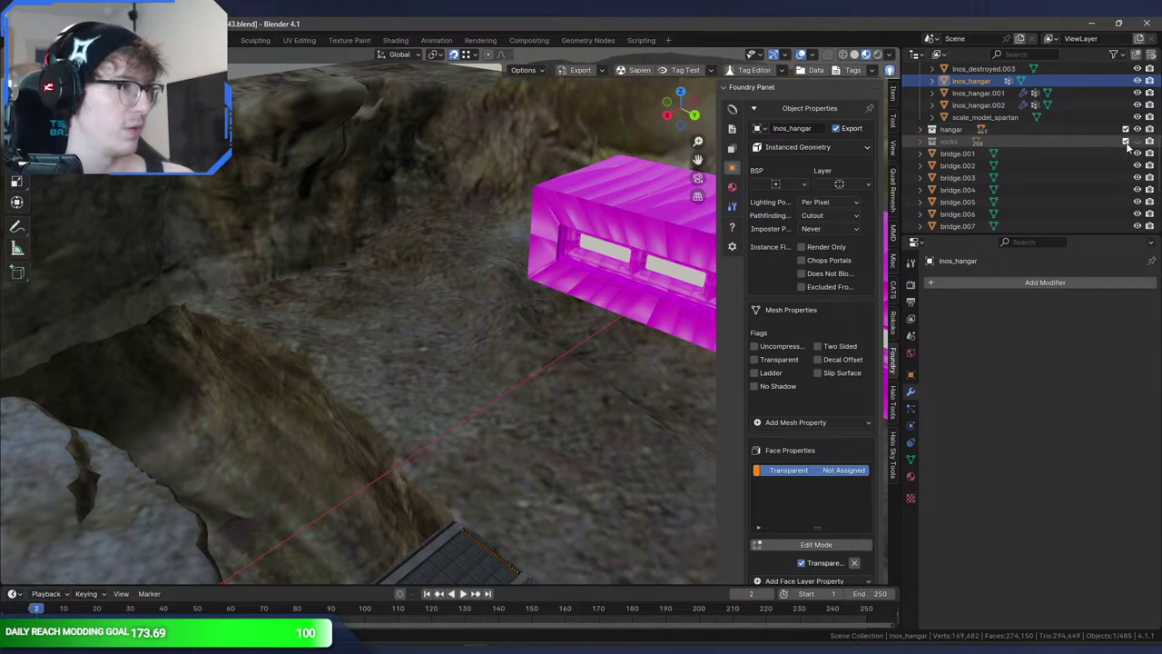
left_click(1137, 143)
left_click(1137, 143)
- Expand the natural collection, select rocks.001 in it, and make the collection visible
scroll(1136, 145, "up", 5)
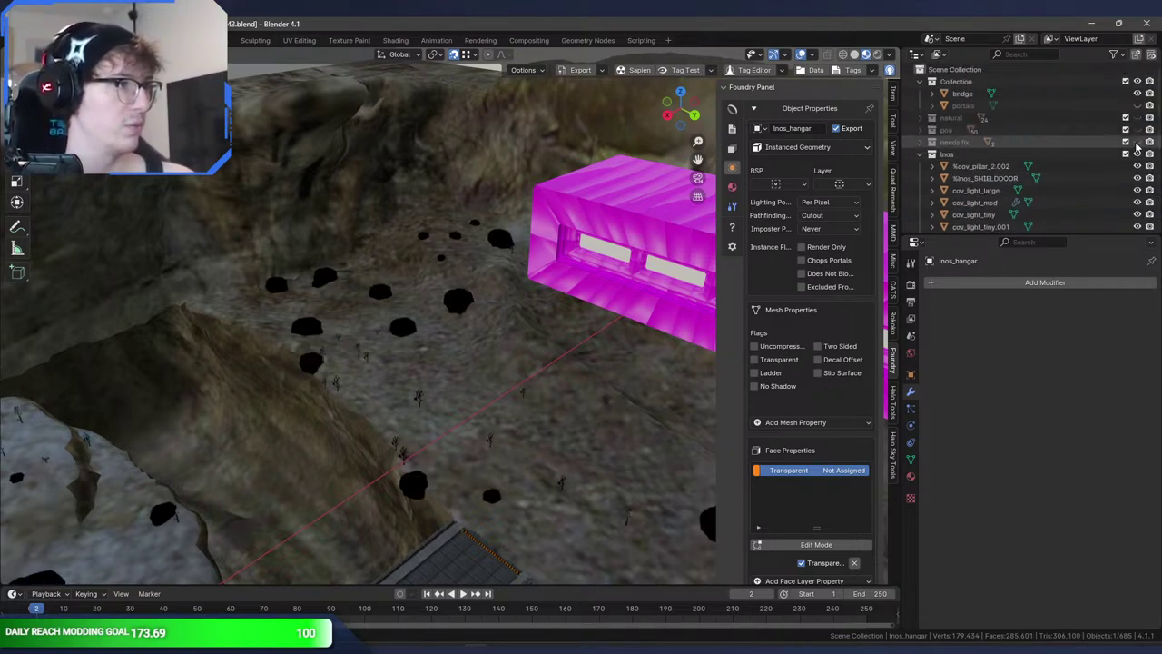
left_click(920, 119)
left_click(962, 130)
middle_click_drag(427, 241, 451, 228)
left_click(1139, 120)
left_click(1138, 120)
left_click(1138, 120)
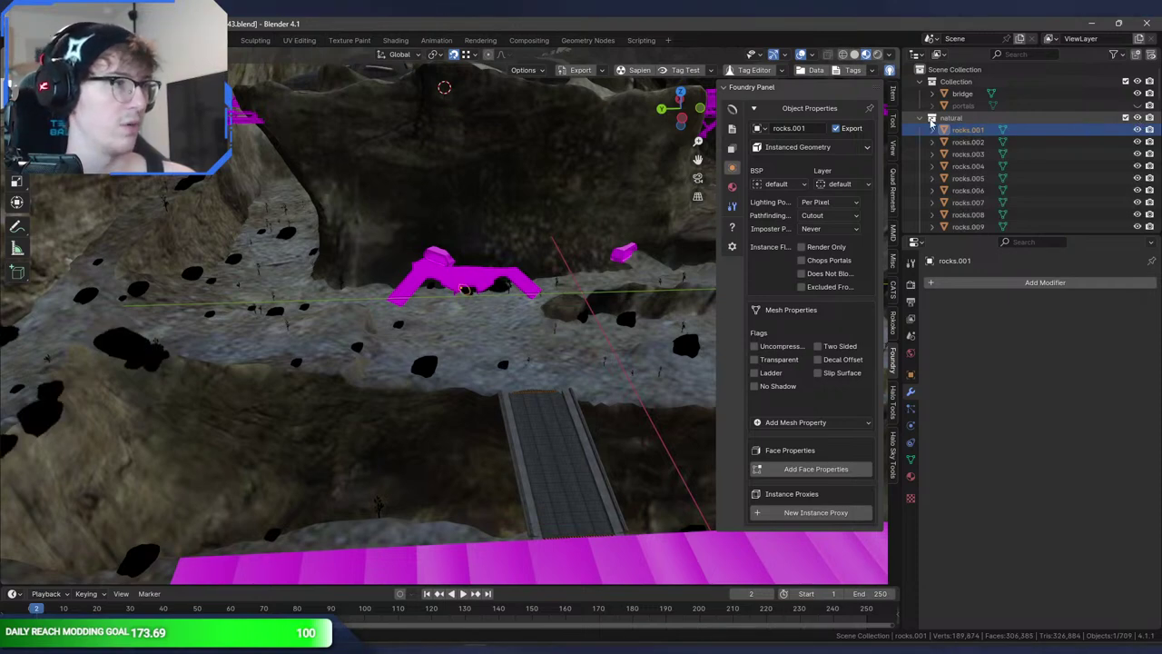
- Collapse the natural collection and rename it as "manual rocks"
left_click(919, 118)
double_click(953, 118)
type("manual rocks")
key("Return")
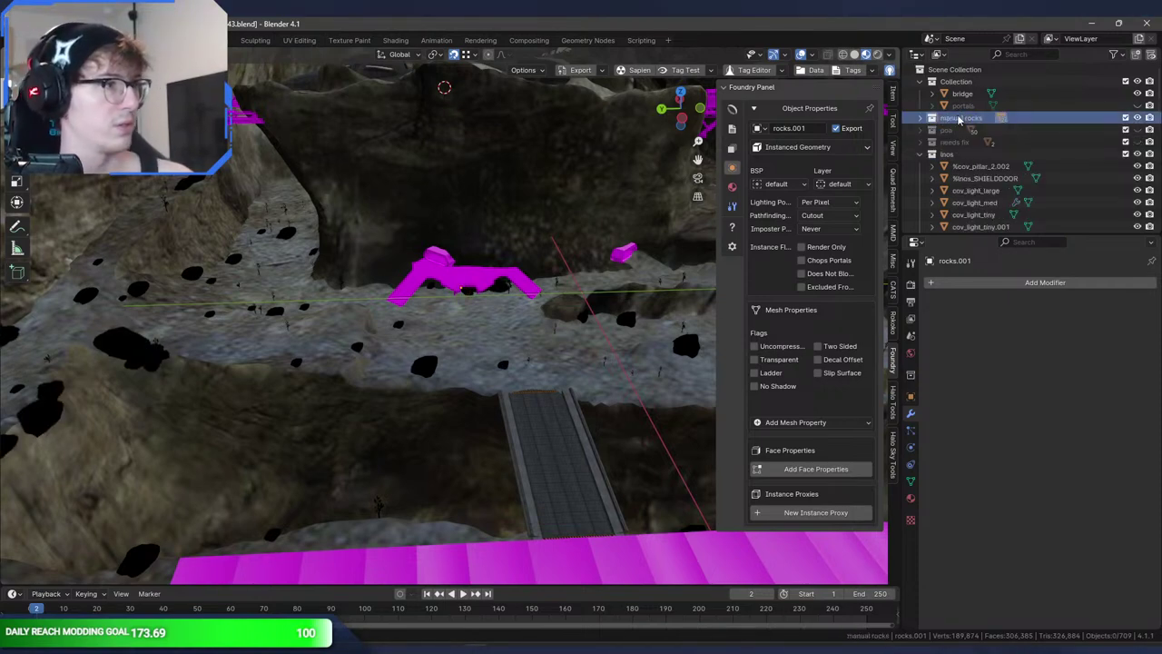
- Collapse the inos collection and change the manual rocks collection's name to "manual nature"
left_click(919, 154)
double_click(969, 119)
double_click(971, 119)
type("nature")
key("Return")
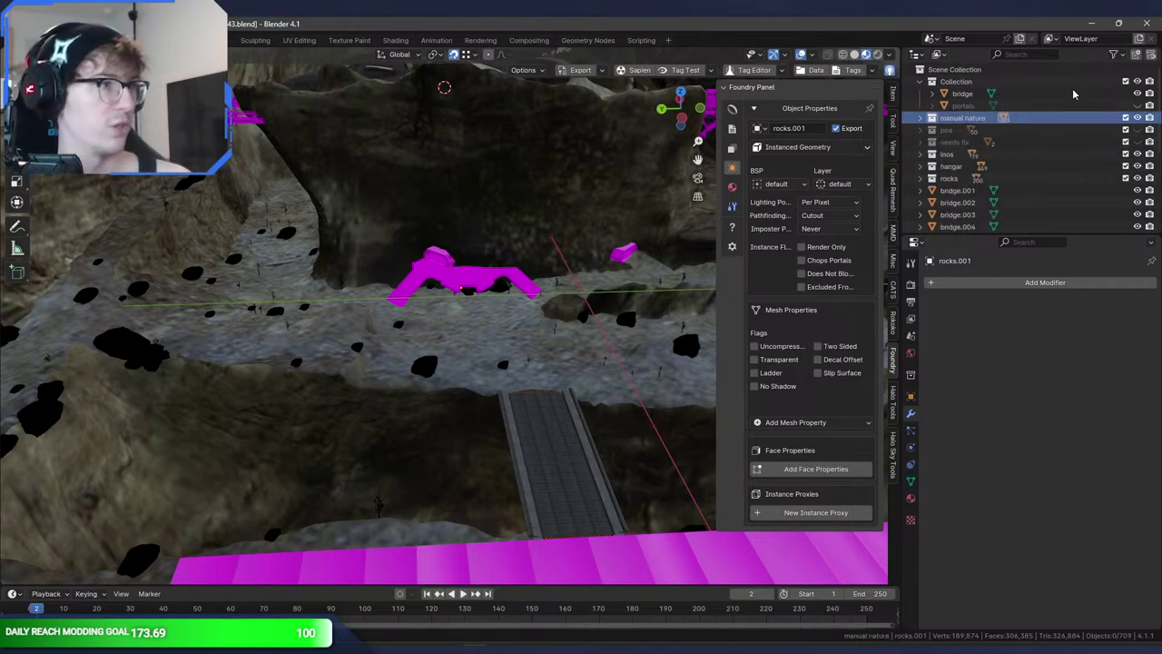
- Rename the rocks collection as "nature"
double_click(964, 178)
scroll(964, 178, "down", 2)
type("nature")
key("Return")
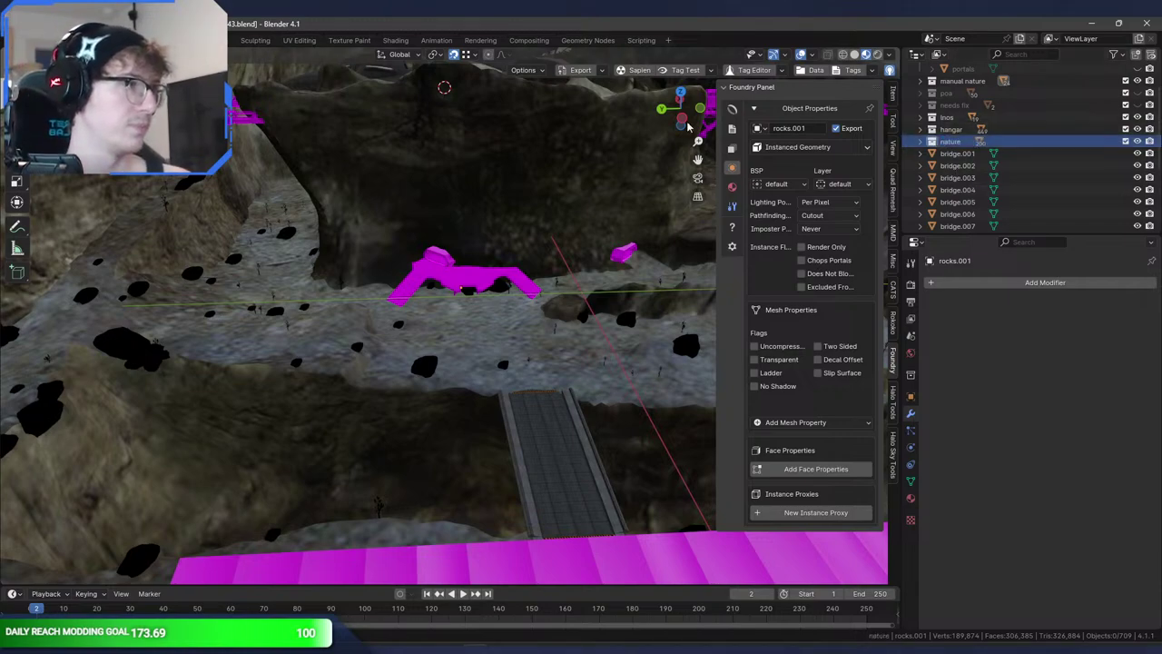
- Make the poa collection and the portals object visible
left_click(1138, 94)
middle_click_drag(434, 160, 623, 180)
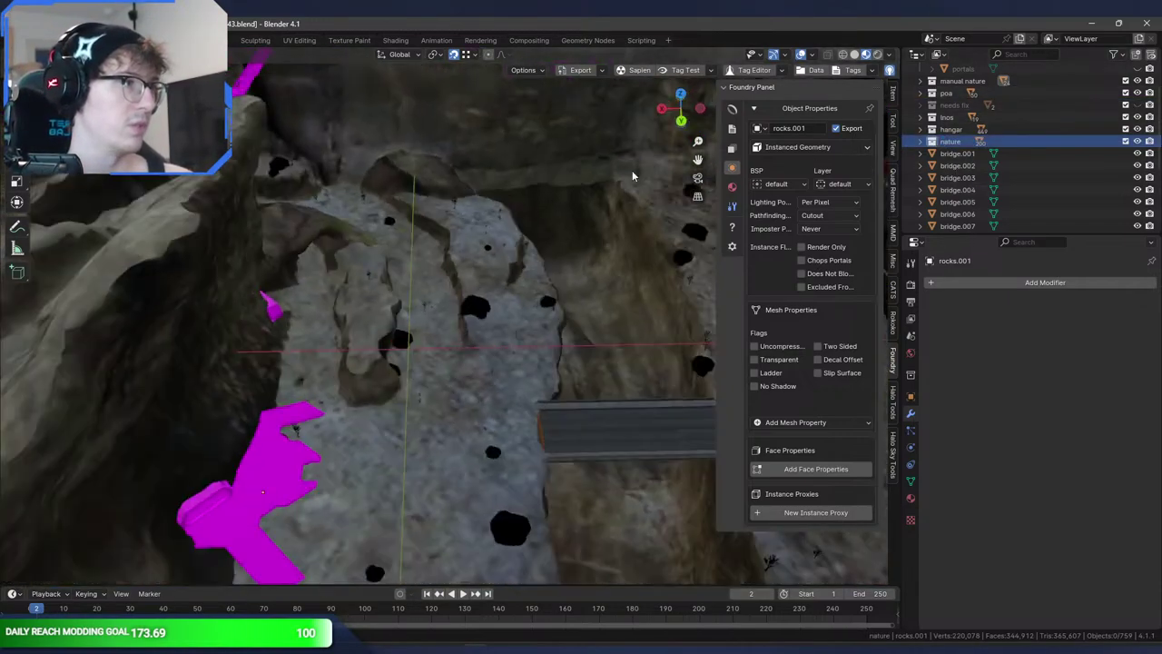
scroll(622, 177, "up", 3)
scroll(1022, 180, "up", 2)
left_click(1139, 107)
- Save the current Blender file
middle_click_drag(695, 187, 847, 190)
scroll(1011, 185, "down", 6)
scroll(1024, 186, "up", 6)
left_click(1022, 179)
key("ctrl+s")
left_click(30, 40)
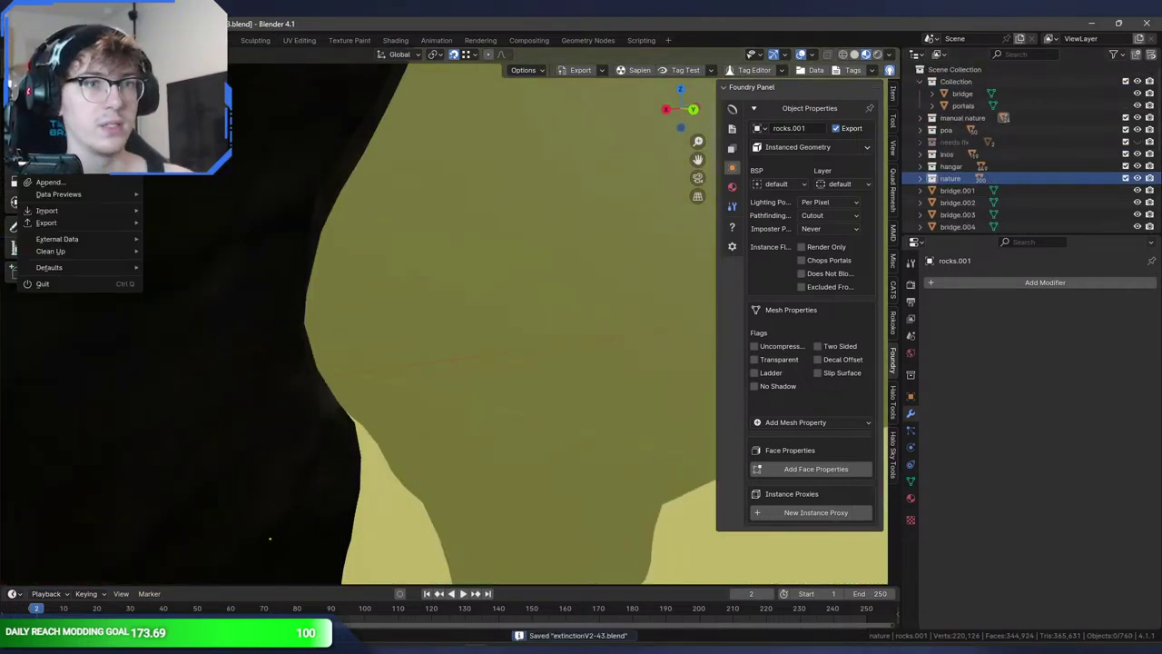
mouse_move(121, 222)
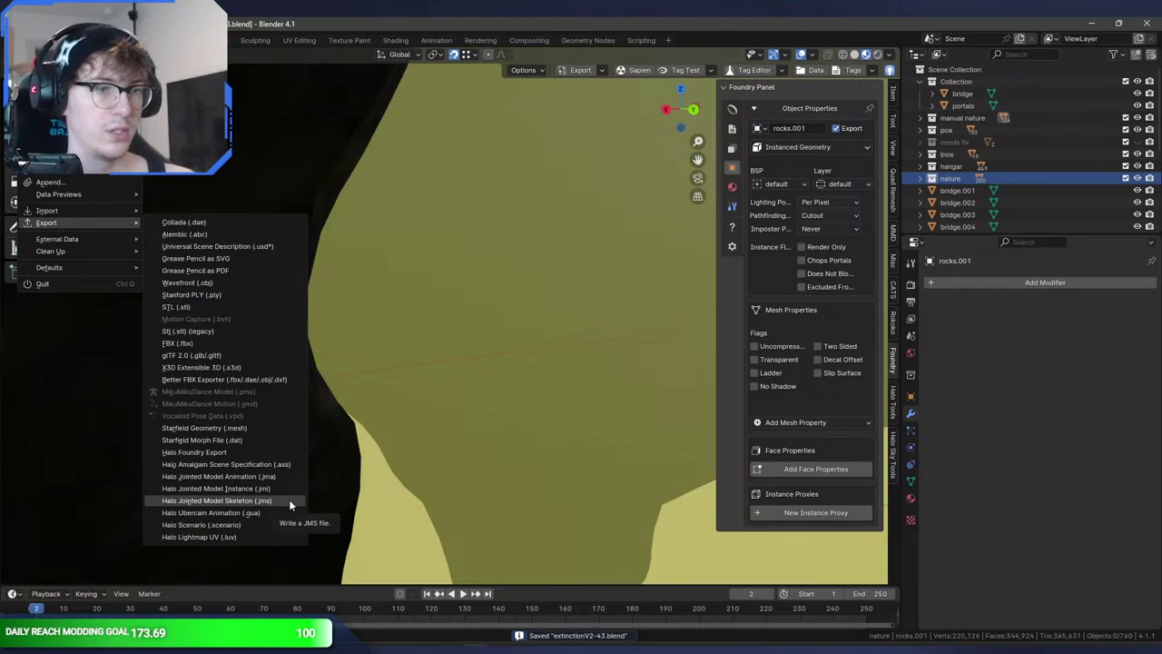
left_click(287, 463)
left_click(843, 233)
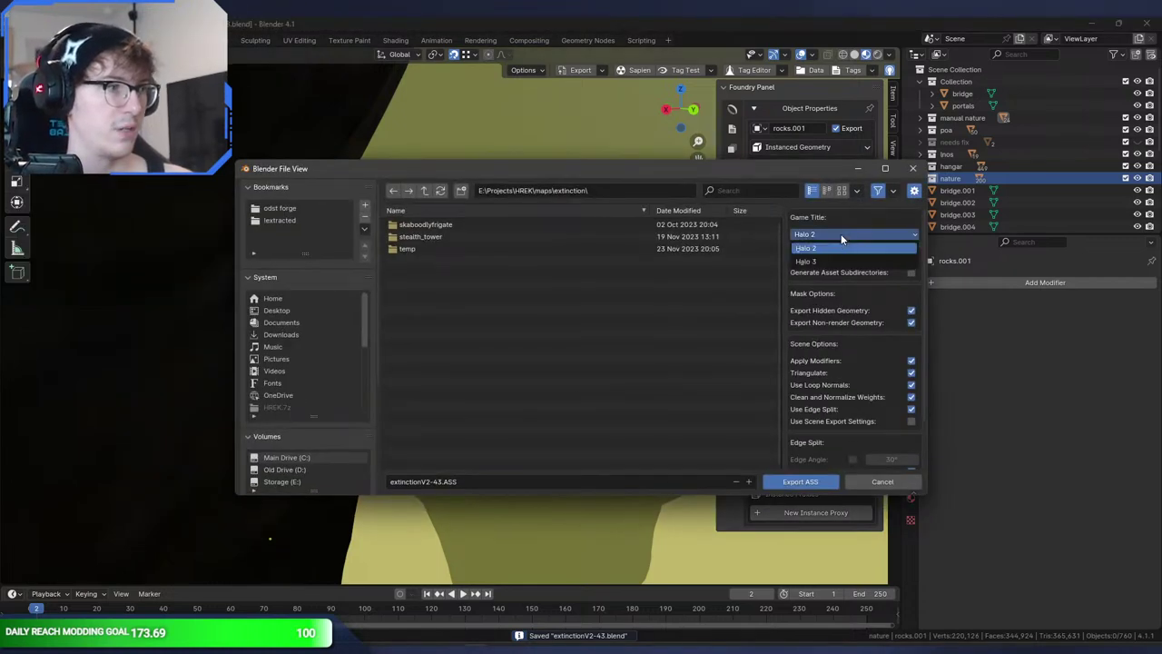
key("Escape")
key("Escape")
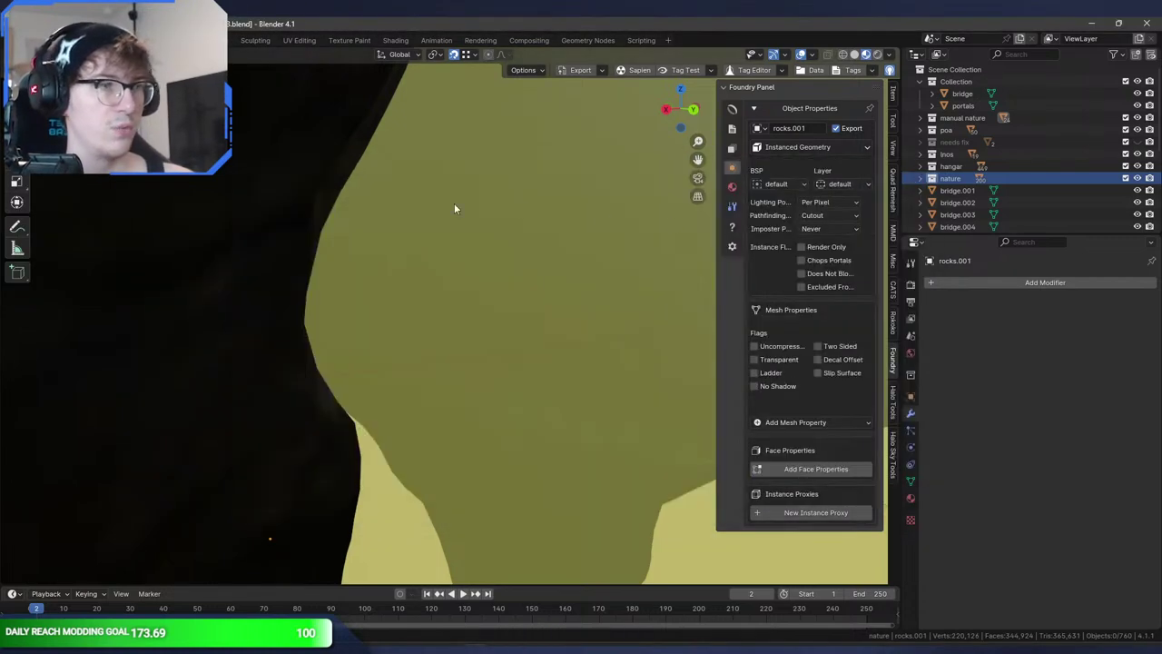
- Check the Foundry export options and run the Halo quick export of the scene
left_click(712, 71)
left_click(711, 70)
left_click(606, 70)
left_click(607, 70)
left_click(573, 70)
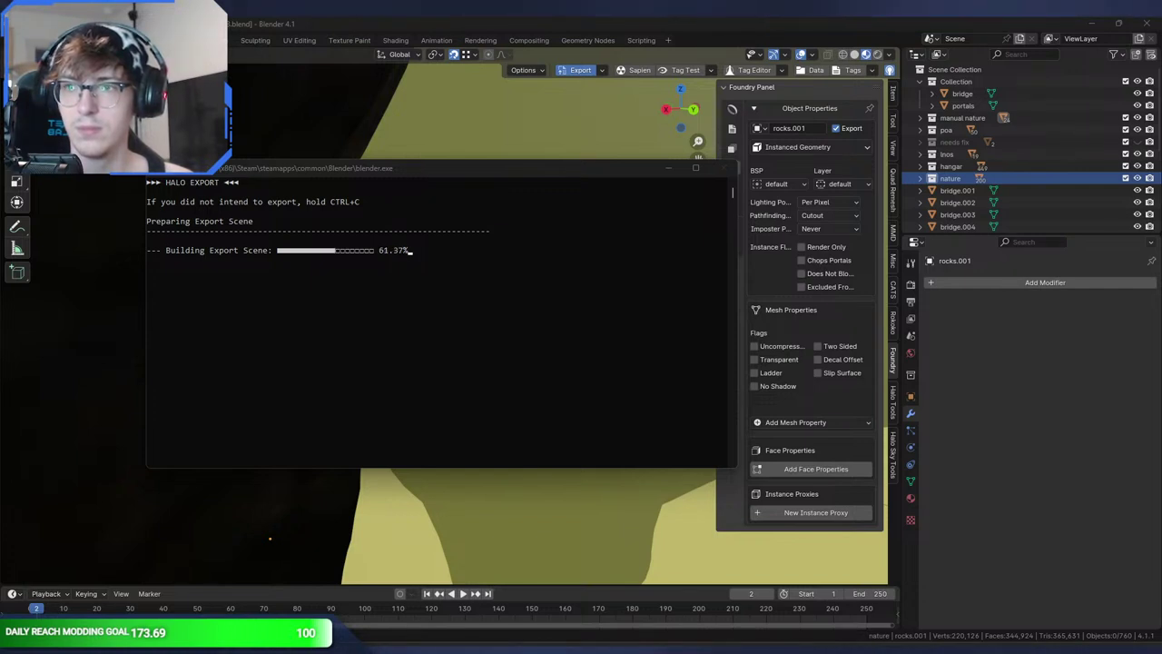
left_click_drag(1, 254, 309, 20)
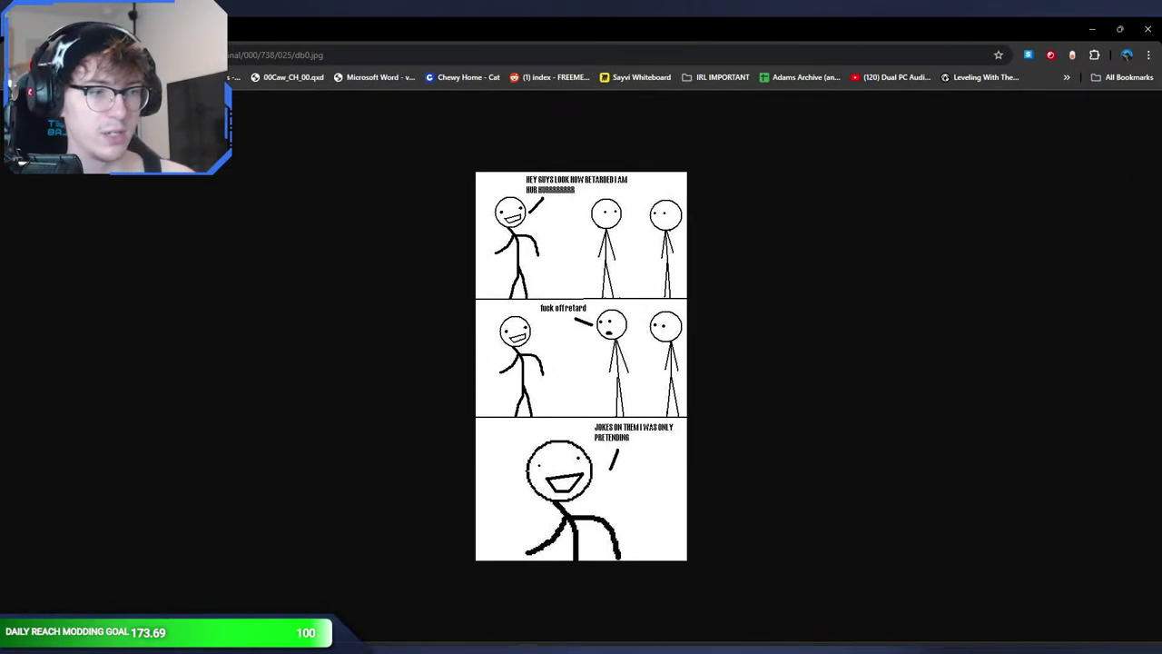
scroll(720, 354, "up", 3, "ctrl")
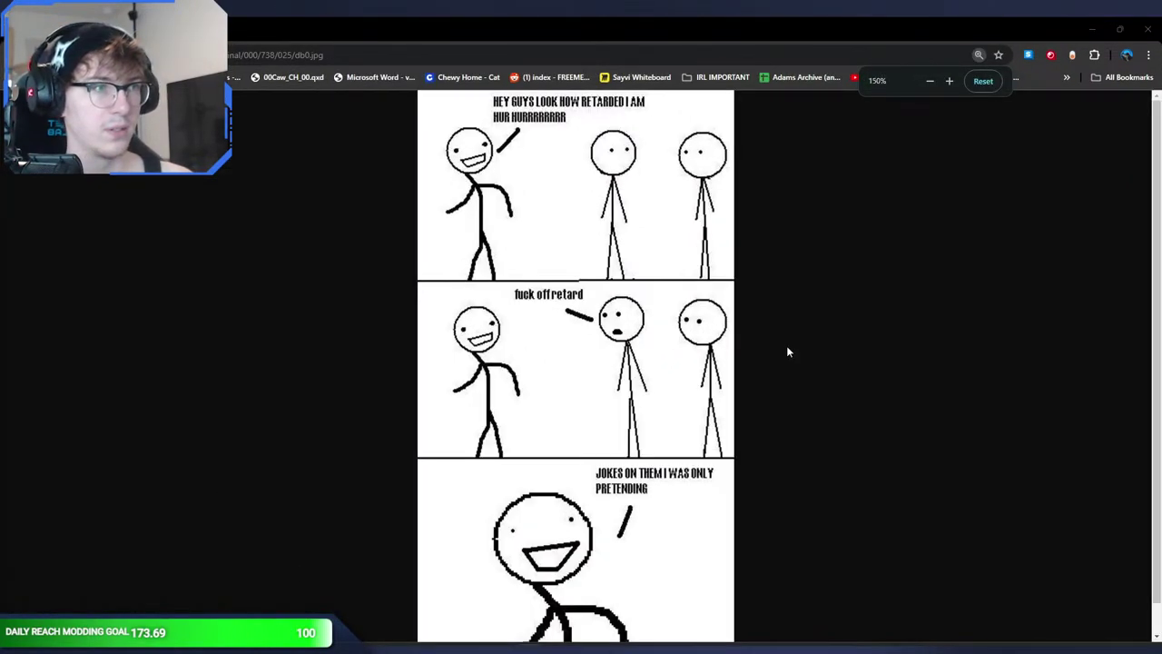
scroll(781, 354, "down", 1)
scroll(799, 349, "up", 1)
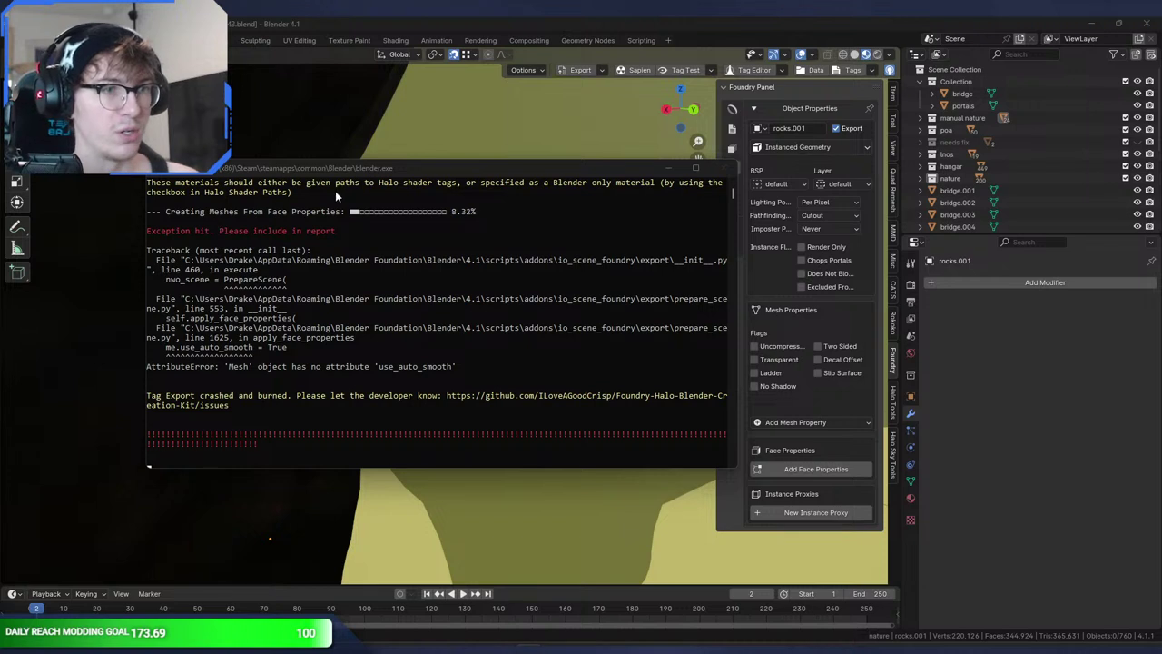
- Examine the export console's output for the traceback and material warnings
left_click_drag(375, 168, 327, 152)
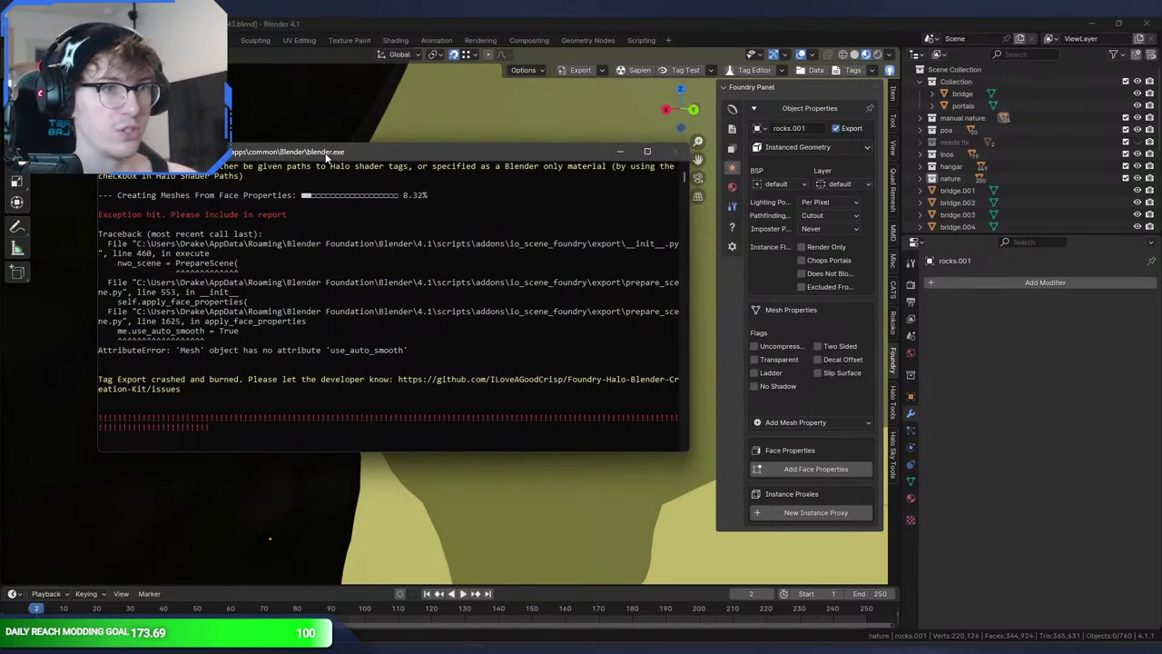
scroll(351, 192, "up", 3)
scroll(350, 191, "down", 4)
scroll(350, 187, "down", 4)
scroll(352, 185, "up", 4)
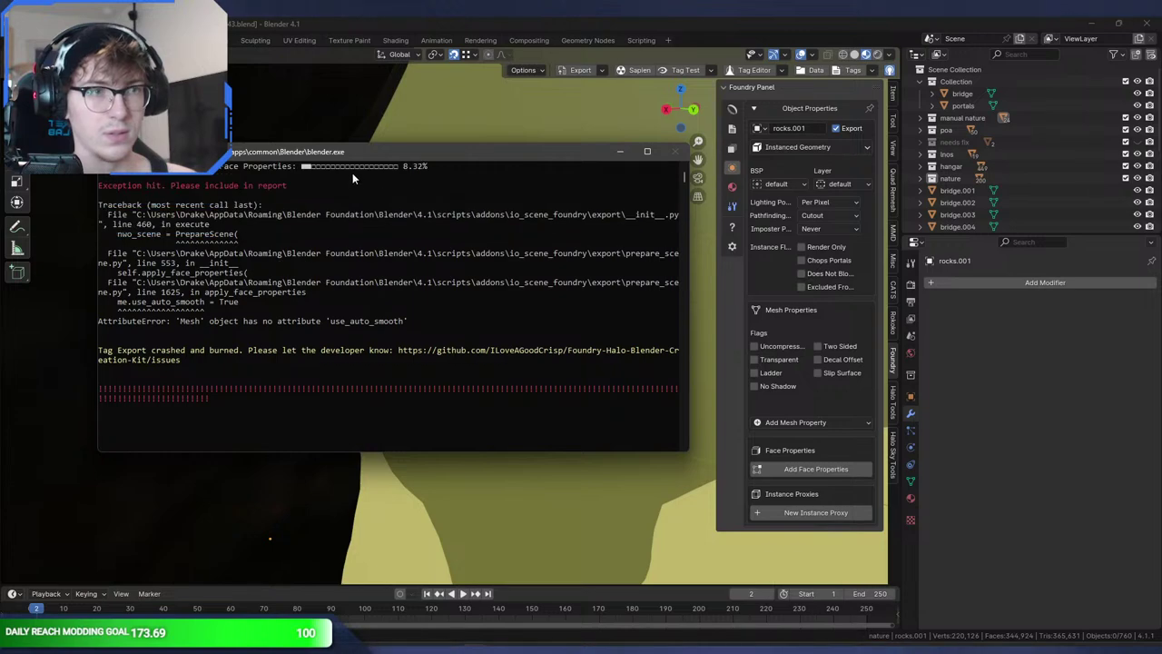
- Return to the scene and select the portals object from above the level
left_click(287, 20)
middle_click_drag(385, 271, 583, 271)
scroll(589, 267, "down", 10)
middle_click_drag(483, 167, 390, 236)
left_click(475, 193)
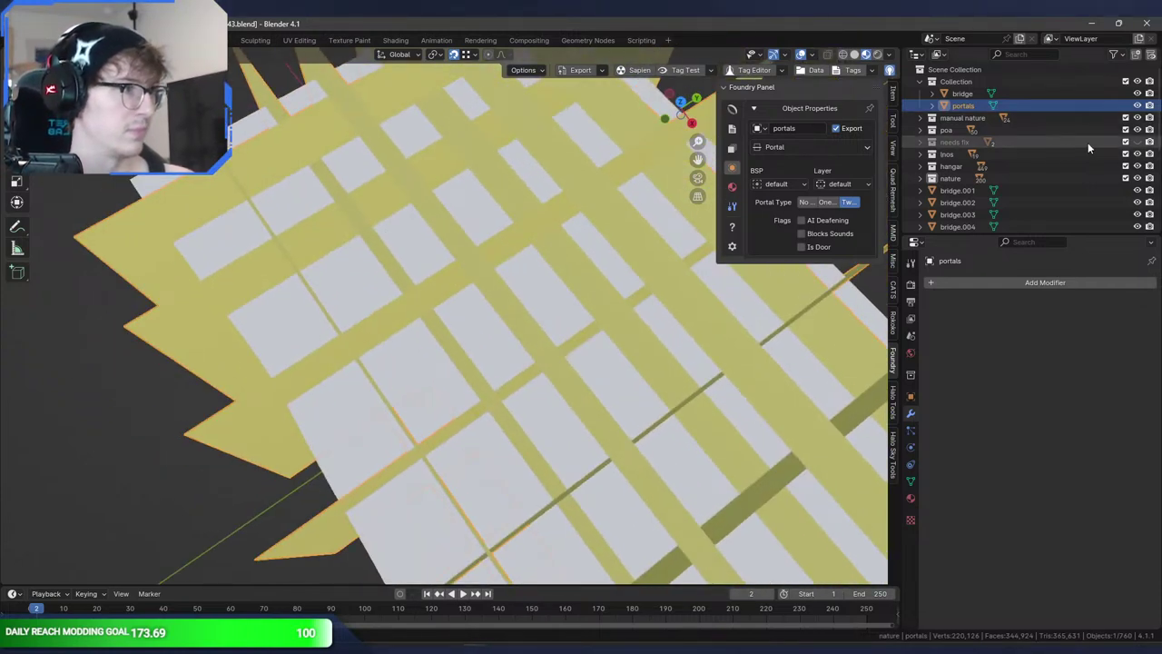
- Turn off Quick Export, then review the Scenario settings in the full export dialog without exporting
left_click(602, 71)
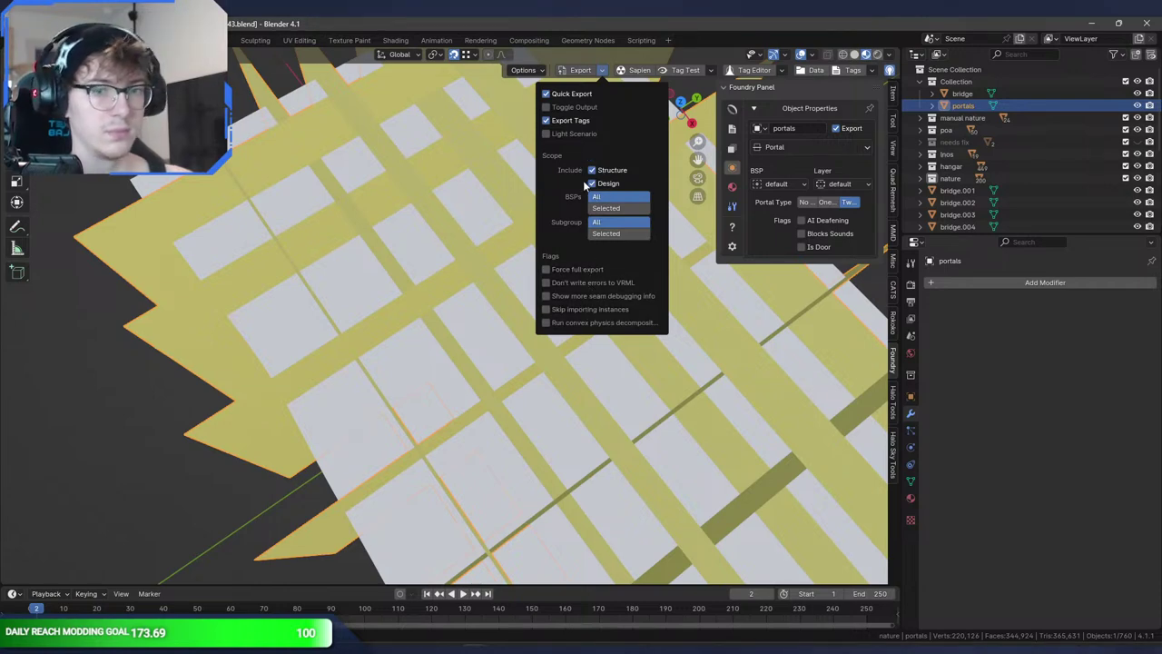
left_click(601, 71)
left_click(601, 71)
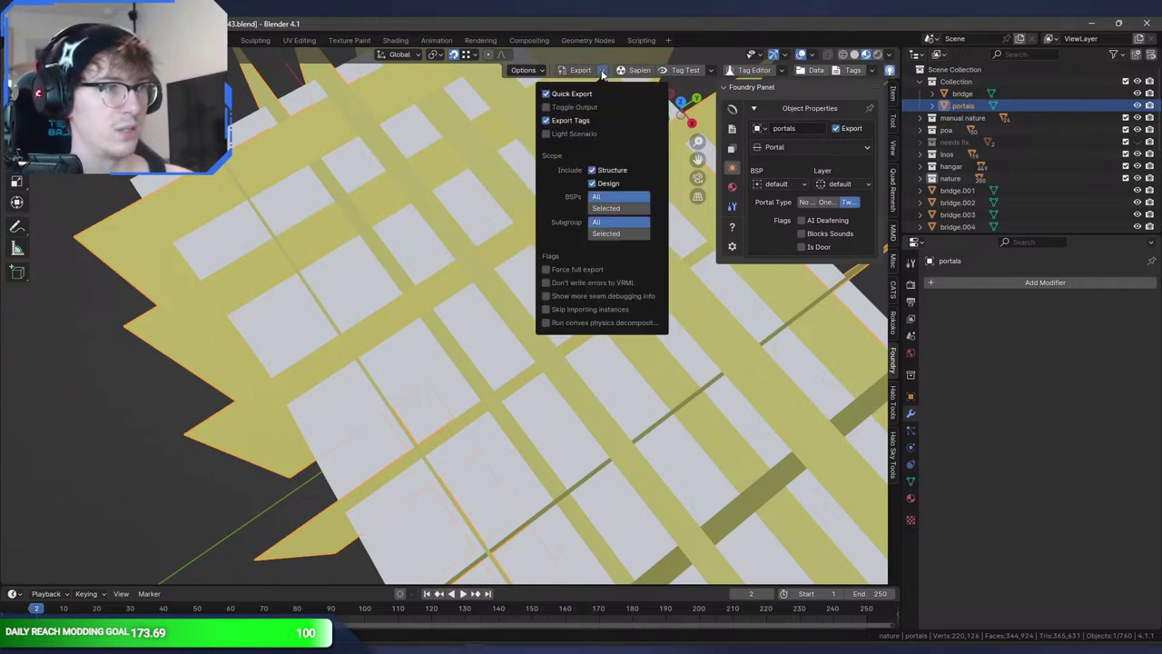
left_click(591, 93)
left_click(577, 70)
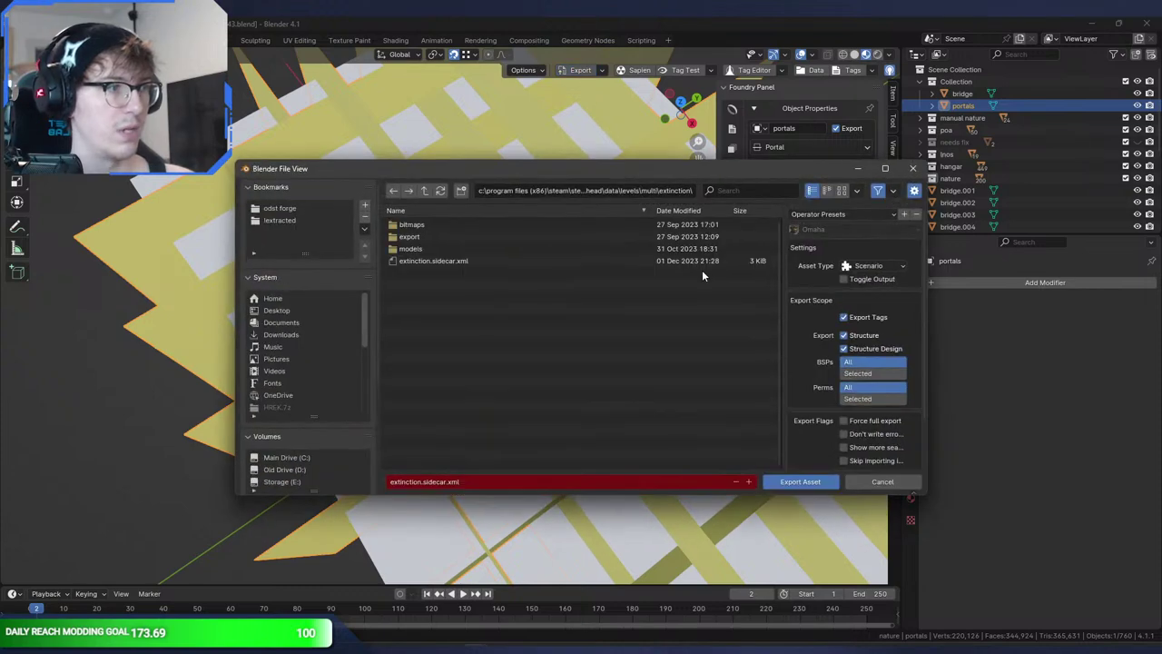
scroll(831, 340, "down", 3)
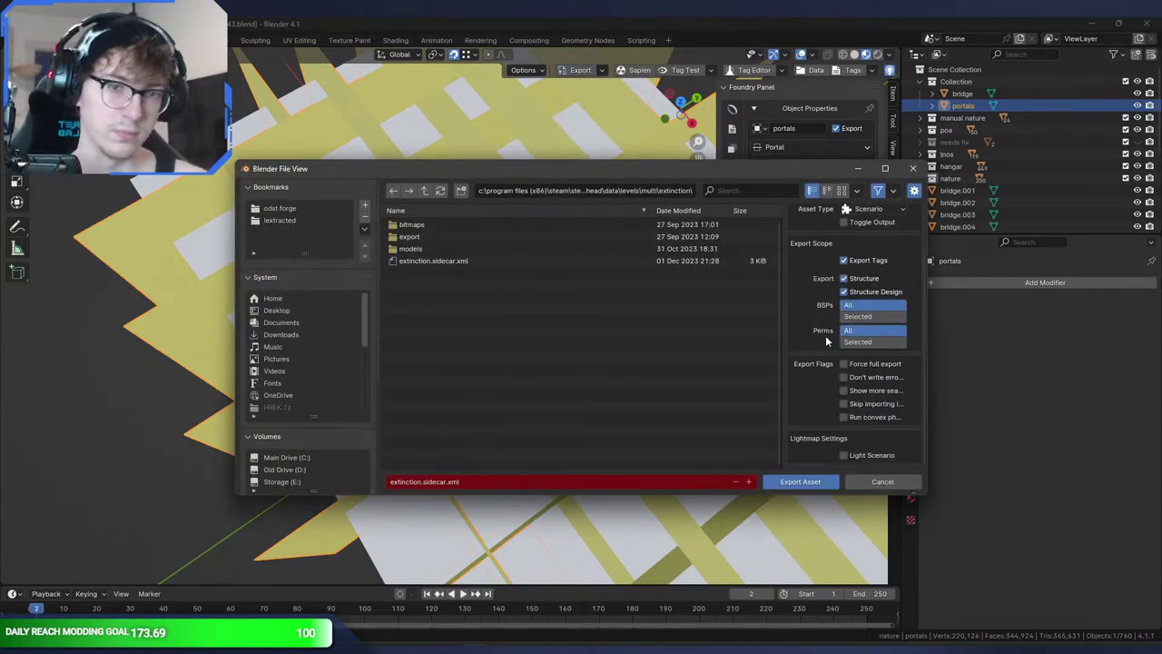
scroll(831, 282, "up", 2)
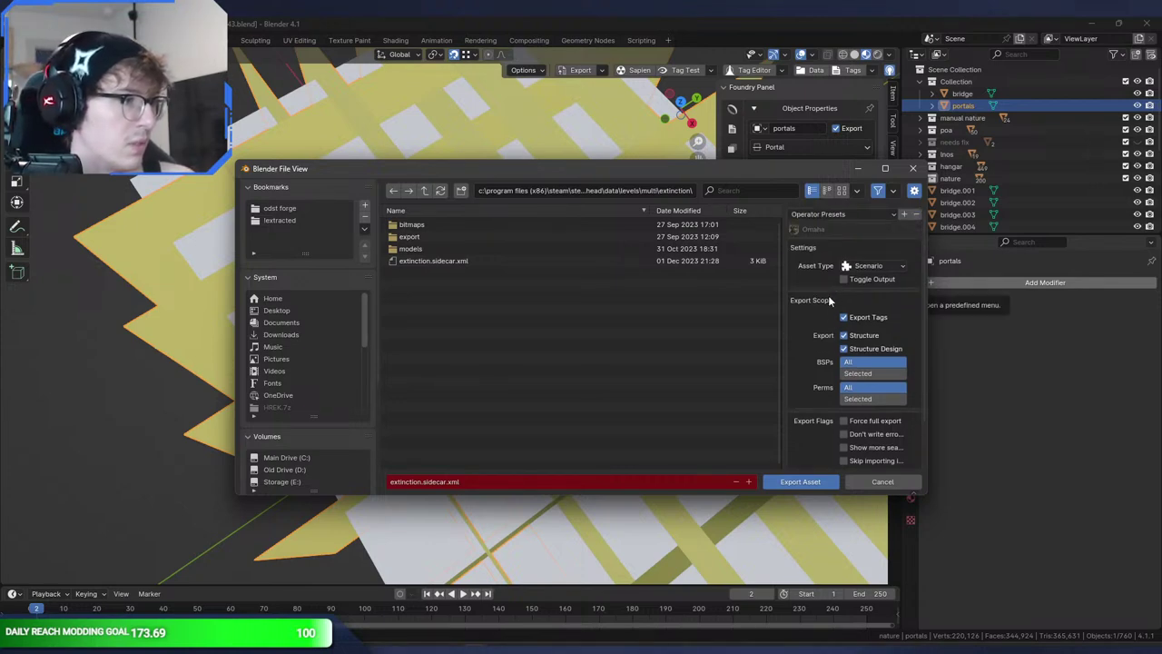
left_click(912, 168)
left_click(1041, 142)
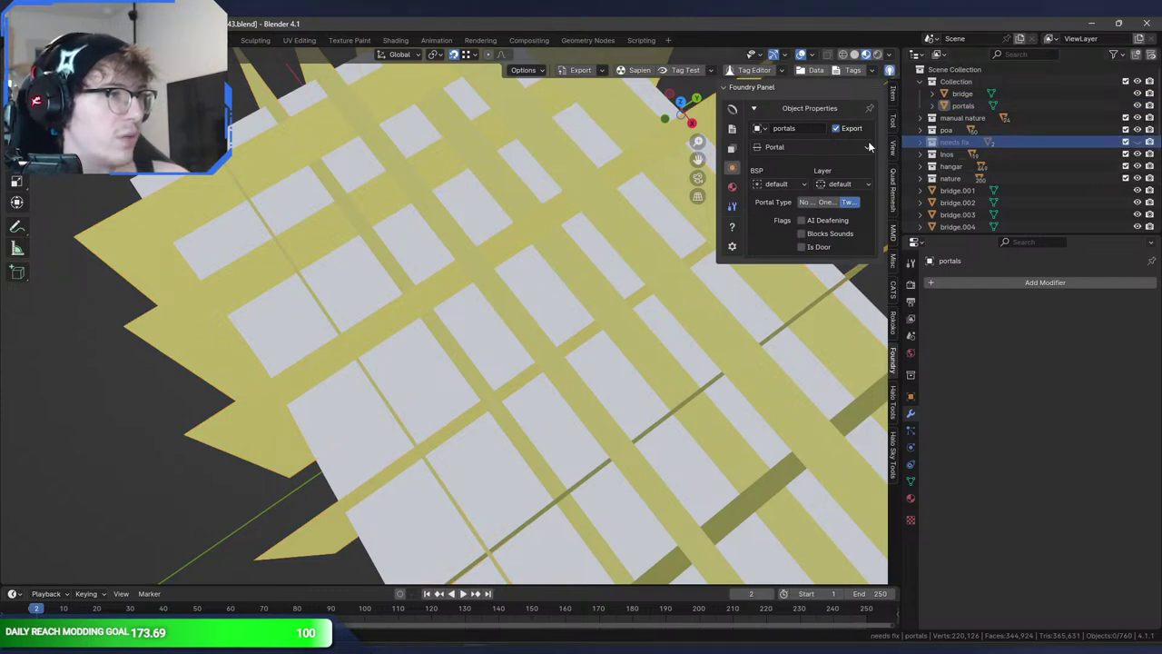
key("F4")
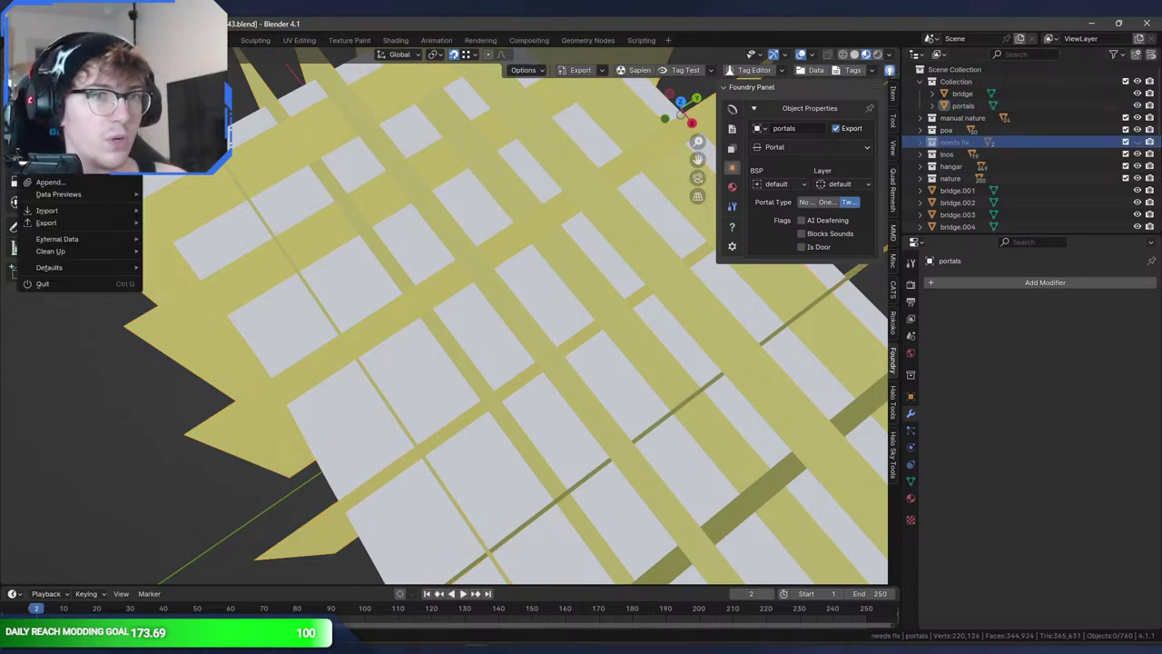
mouse_move(72, 225)
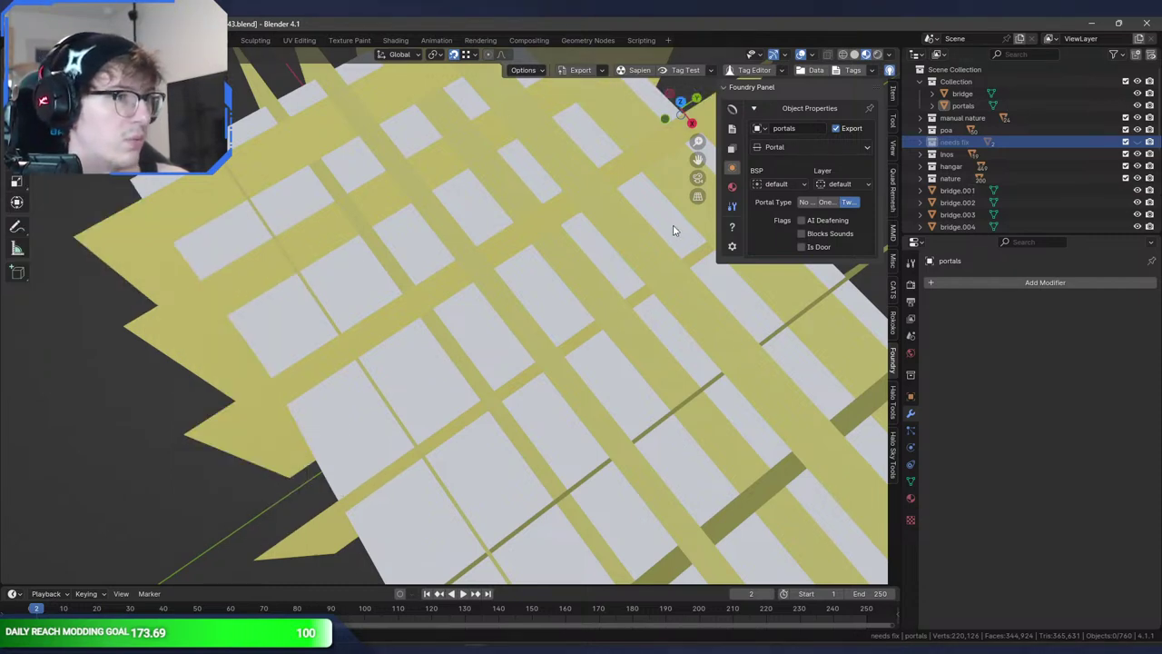
middle_click_drag(674, 228, 704, 224)
middle_click_drag(583, 241, 475, 164)
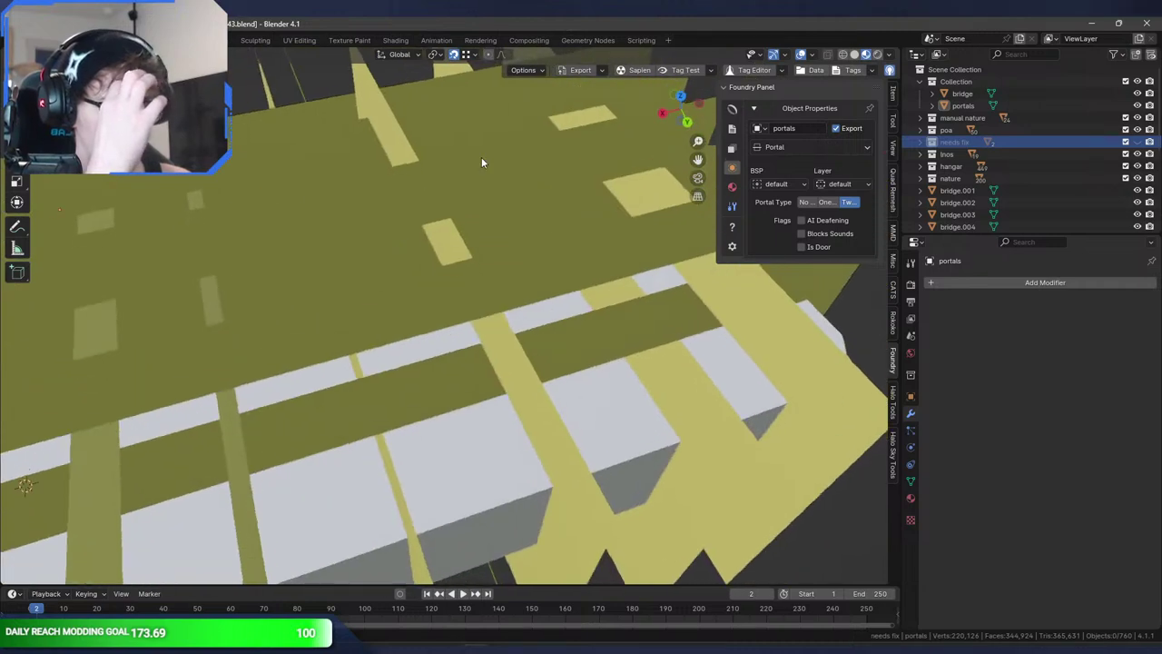
- Export the scene to extinction.sidecar.xml as a Scenario and bring up the console to check its output
left_click(581, 71)
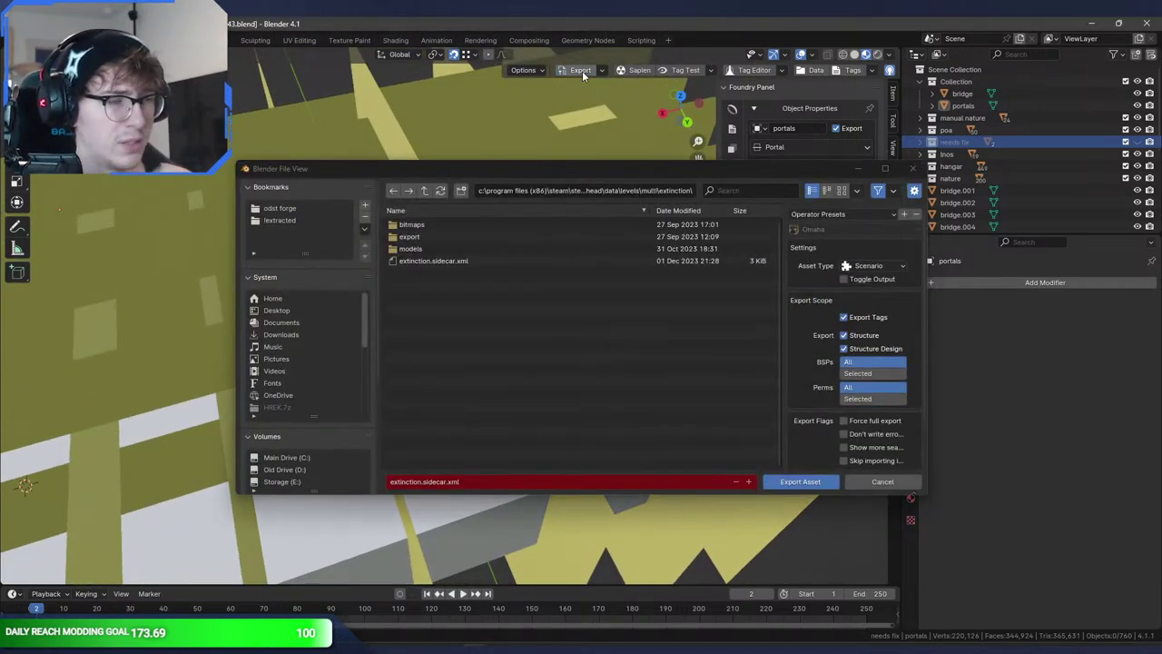
double_click(568, 261)
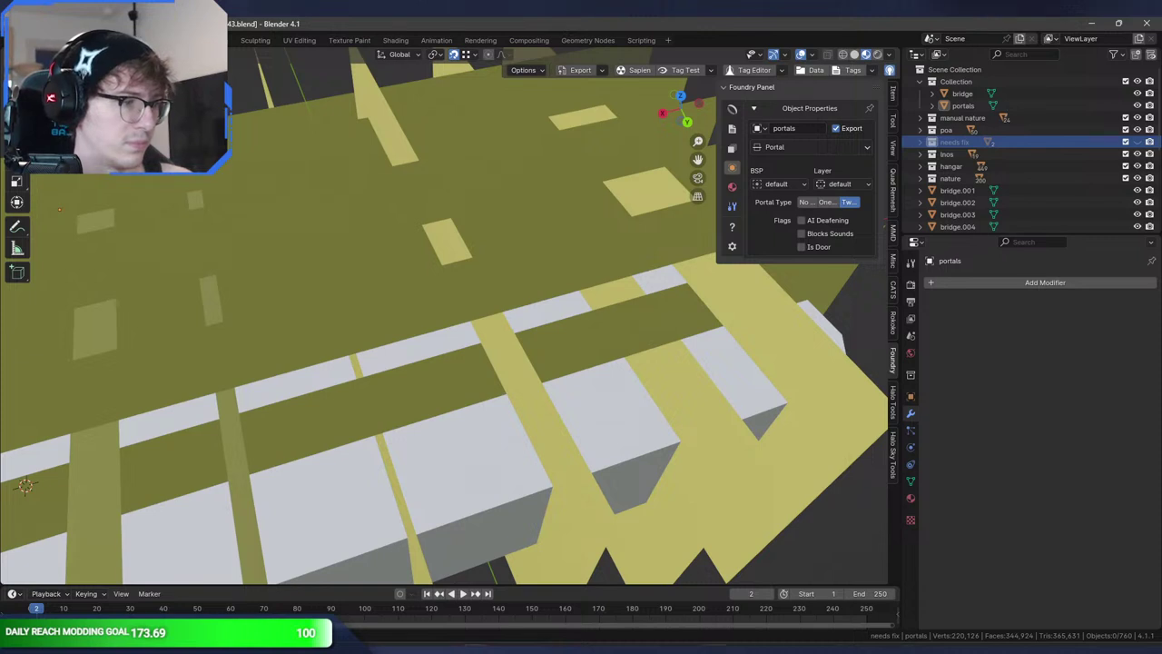
mouse_move(475, 649)
left_click(539, 595)
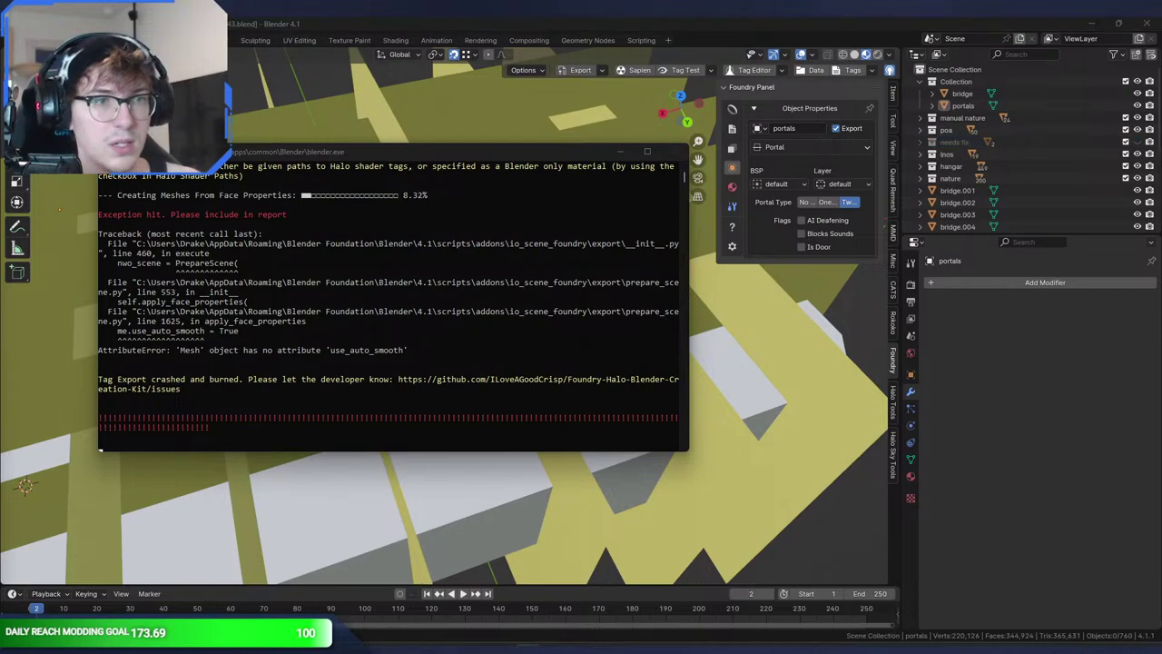
- Return to the scene and hide the portals object to reveal the level beneath it
left_click(400, 21)
middle_click_drag(317, 241, 573, 154)
scroll(405, 194, "up", 4)
key("h")
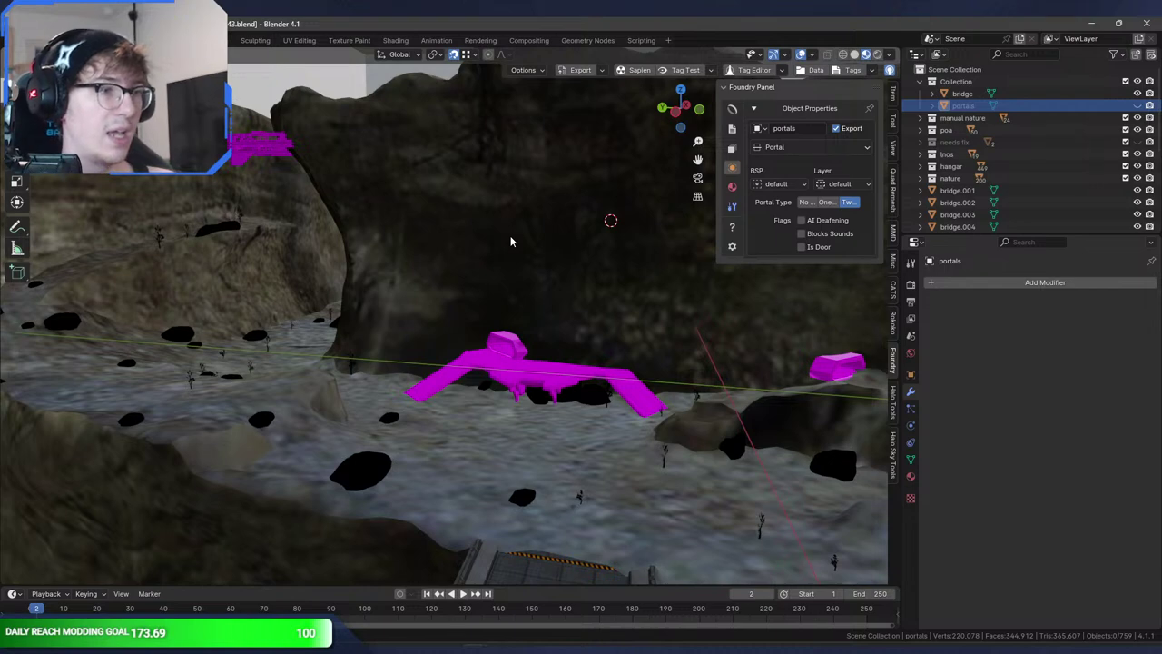
- Look over the canyon level and inspect the object properties of the poa.003 ship piece
middle_click_drag(503, 243, 540, 281)
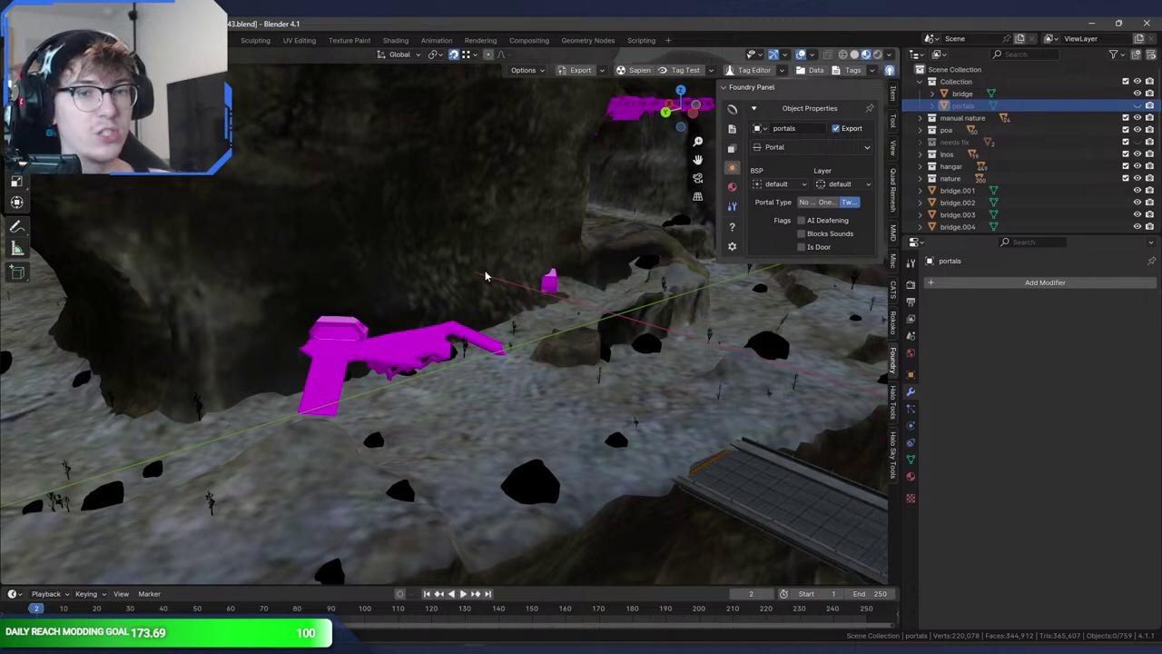
scroll(485, 276, "down", 4)
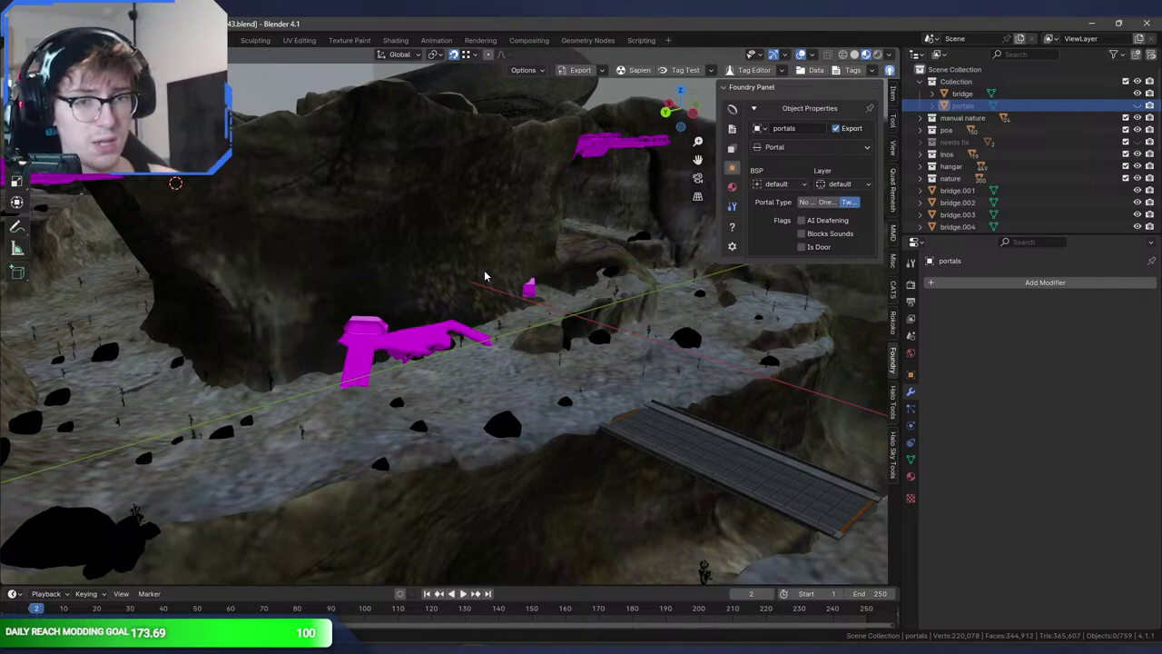
middle_click_drag(481, 277, 280, 281)
left_click(164, 193)
middle_click_drag(164, 192, 161, 176)
left_click(162, 175)
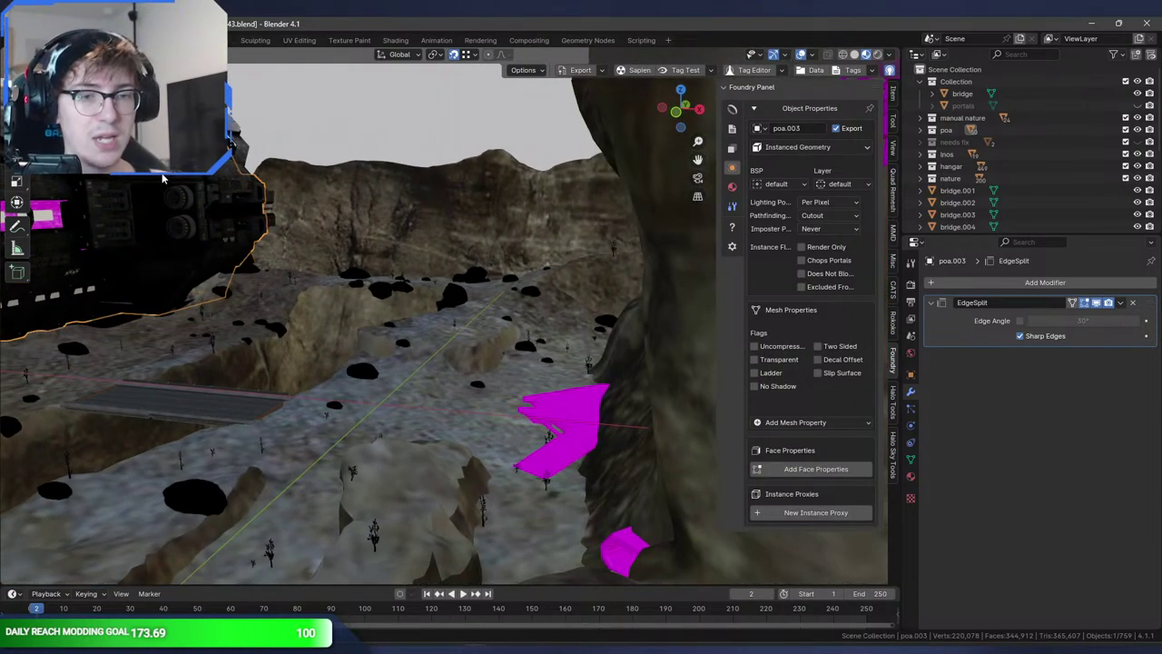
middle_click_drag(200, 223, 470, 359)
- Hide the sidebar and examine the magenta platform and the crashed ship above the cliffs
key("n")
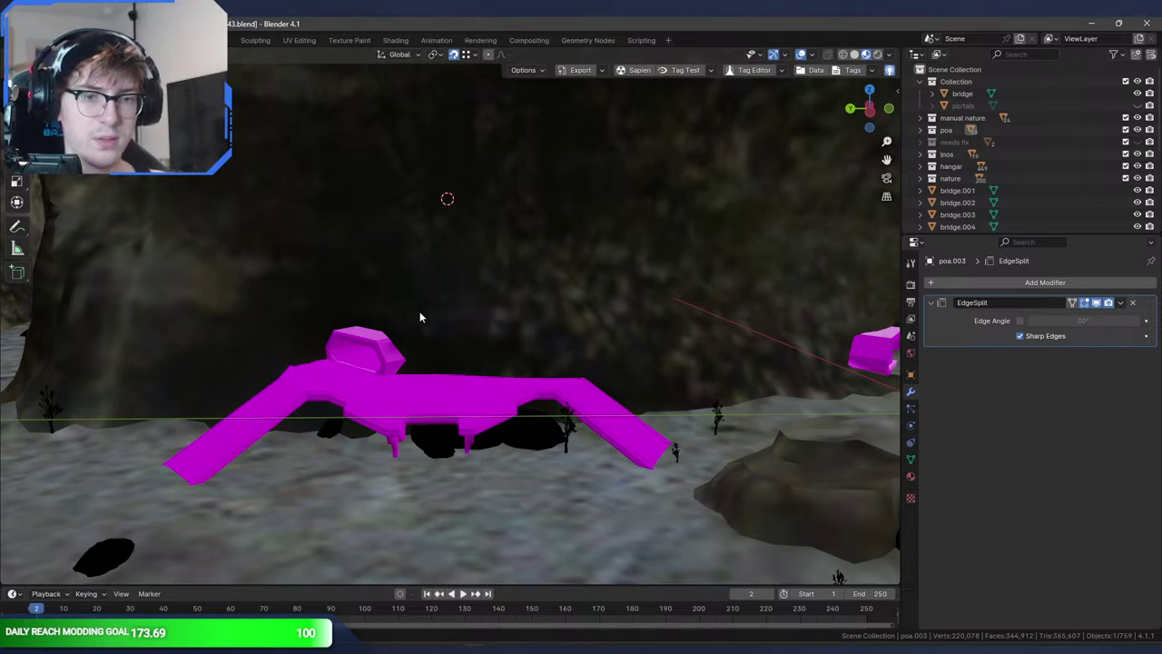
middle_click_drag(419, 317, 541, 310)
left_click(454, 329)
scroll(657, 299, "up", 2)
left_click(334, 433)
middle_click_drag(334, 433, 187, 429)
left_click(435, 372)
middle_click_drag(435, 372, 402, 375)
middle_click_drag(529, 274, 461, 309)
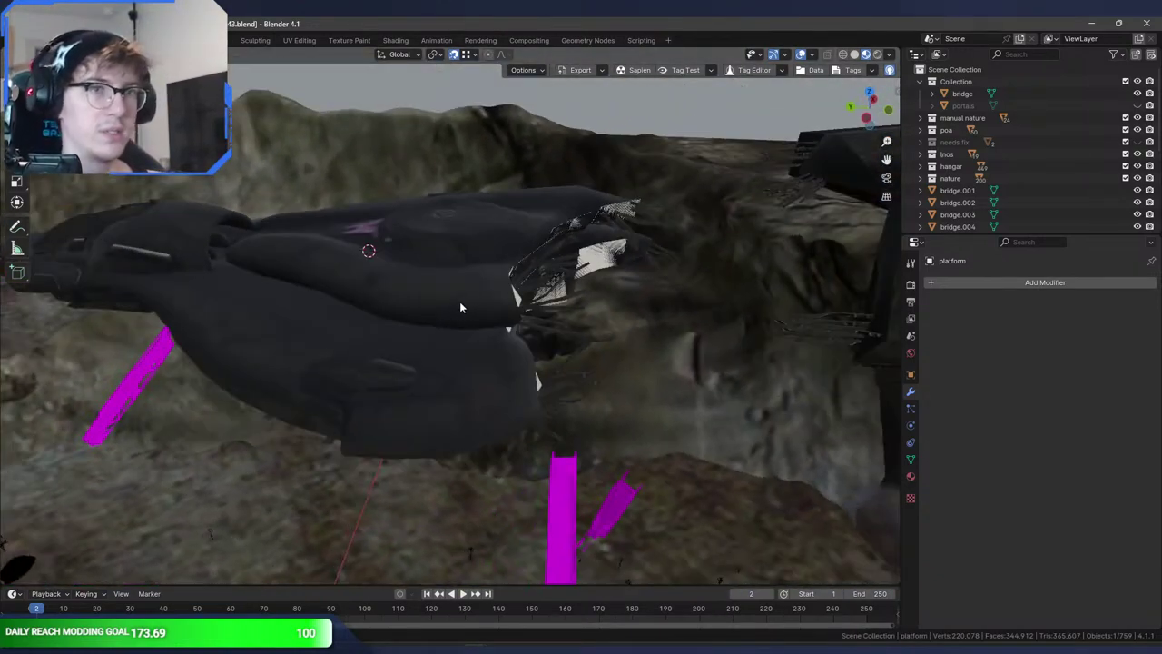
- Save the scene as a new incremented version named extinctionV2-44.blend
key("ctrl+shift+s")
key("Right")
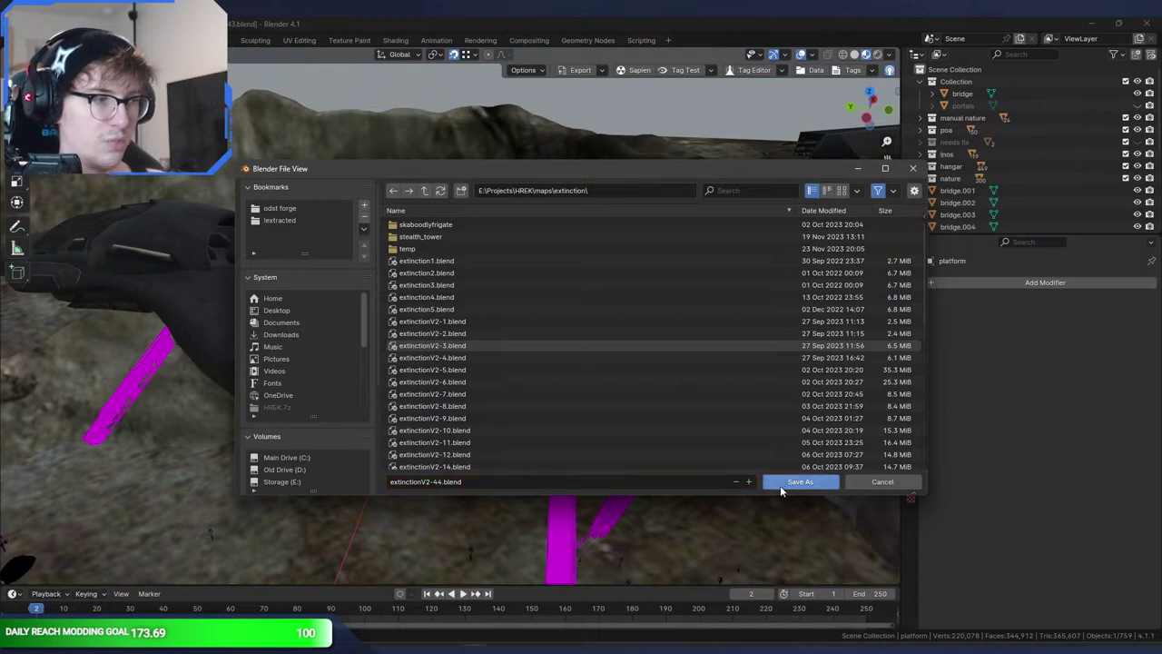
key("Return")
left_click(464, 278)
key("Delete")
left_click(447, 307)
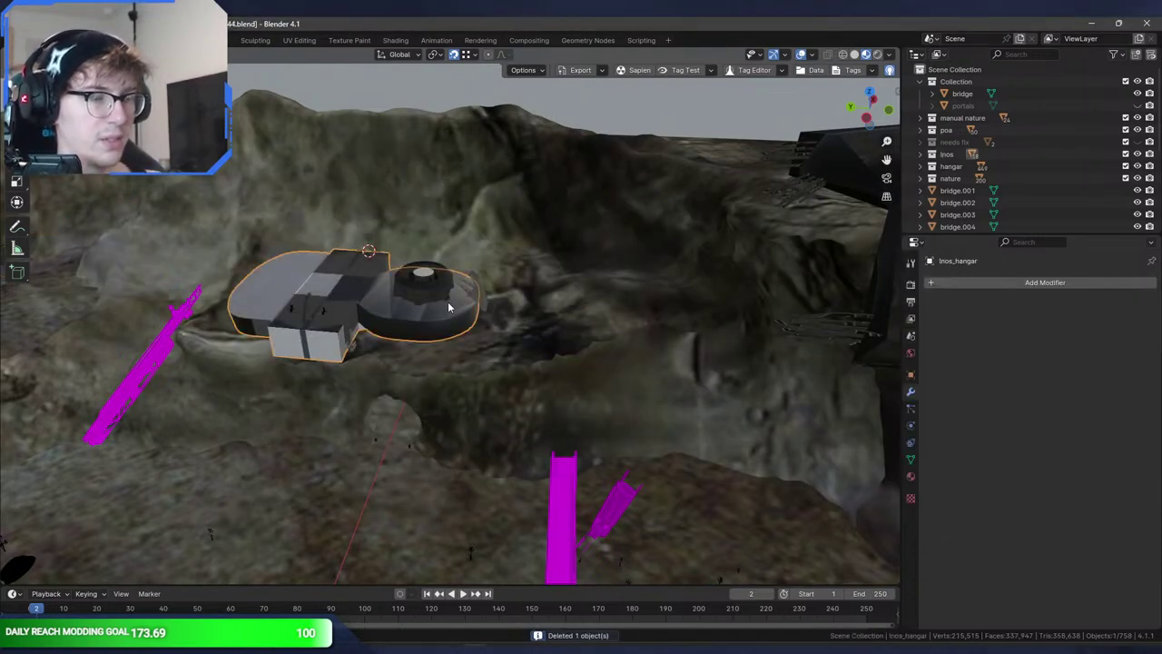
middle_click_drag(424, 294, 453, 289)
key("ctrl+z")
key("ctrl+z")
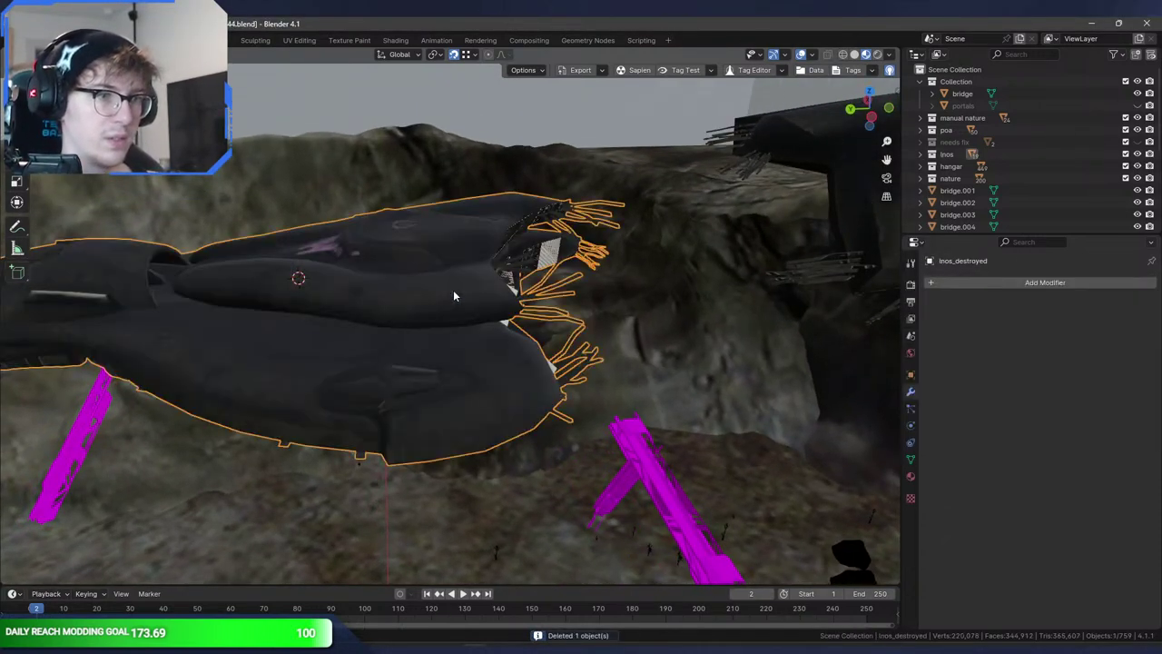
- Delete the Inos_destroyed hull, the hangar shell, the large Covenant light and the shield doors inside it
key("Delete")
left_click(395, 327)
left_click(396, 306)
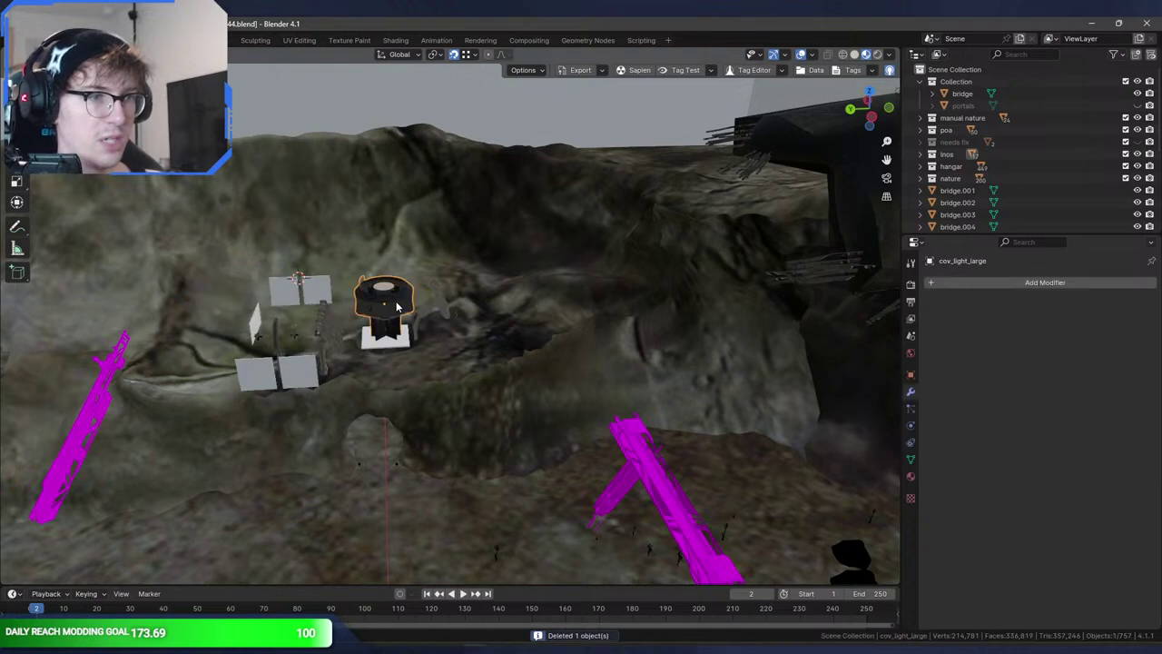
key("Delete")
left_click(331, 332)
key("Delete")
left_click(330, 330)
key("Delete")
left_click(325, 304)
key("Delete")
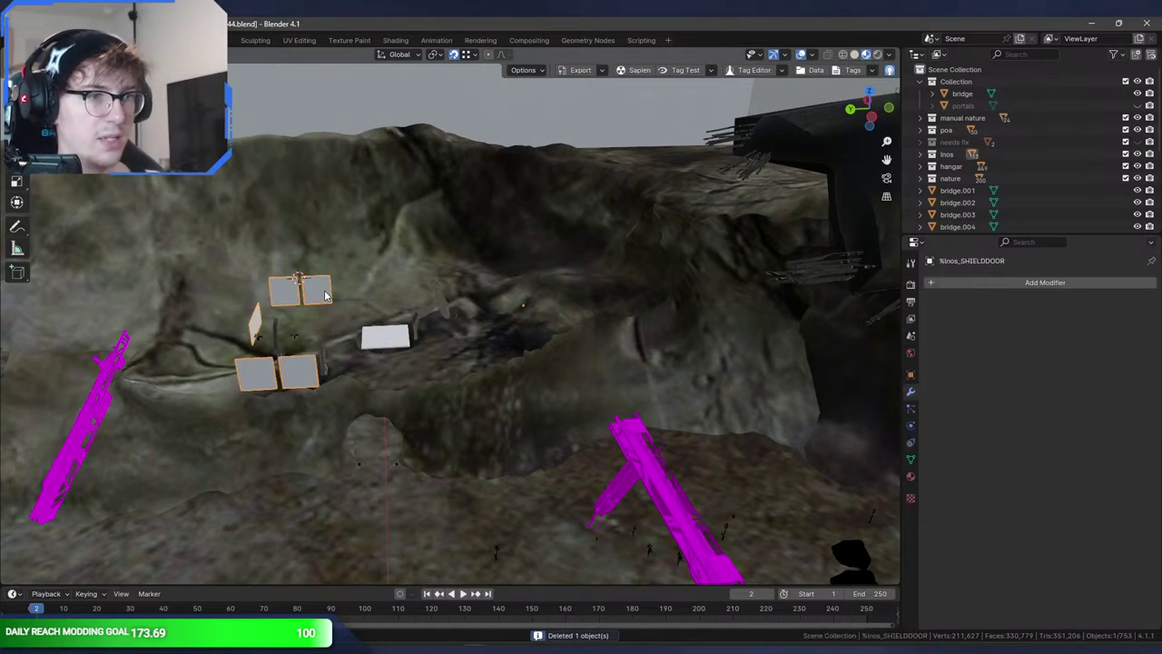
left_click(325, 295)
key("Delete")
- Delete the white slab and the small pieces beside it at the hangar site
left_click(394, 333)
key("Delete")
left_click(434, 318)
key("Delete")
left_click(321, 358)
key("Delete")
- Delete the last small hangar pieces left on the cliff, working from the side
middle_click_drag(322, 358, 399, 356)
left_click(272, 415)
key("Delete")
left_click(273, 412)
left_click_drag(272, 413, 269, 416)
key("Delete")
left_click(255, 443)
key("Delete")
left_click(216, 471)
key("Delete")
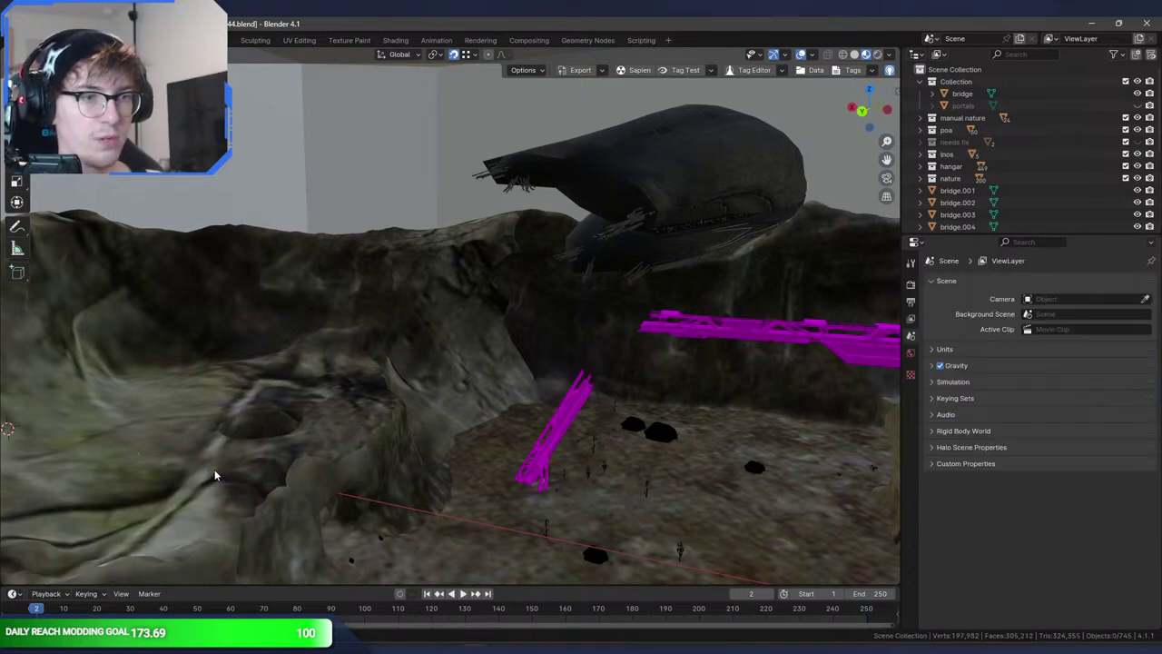
middle_click_drag(199, 463, 264, 392)
left_click(261, 389)
key("Delete")
- Undo the series of deletions back to the intact Inos_destroyed ship and its hangar interior
middle_click_drag(506, 404, 463, 403)
key("ctrl+z")
key("ctrl+z")
key("ctrl+z")
key("ctrl+z")
key("ctrl+z")
key("ctrl+z")
key("ctrl+z")
key("ctrl+z")
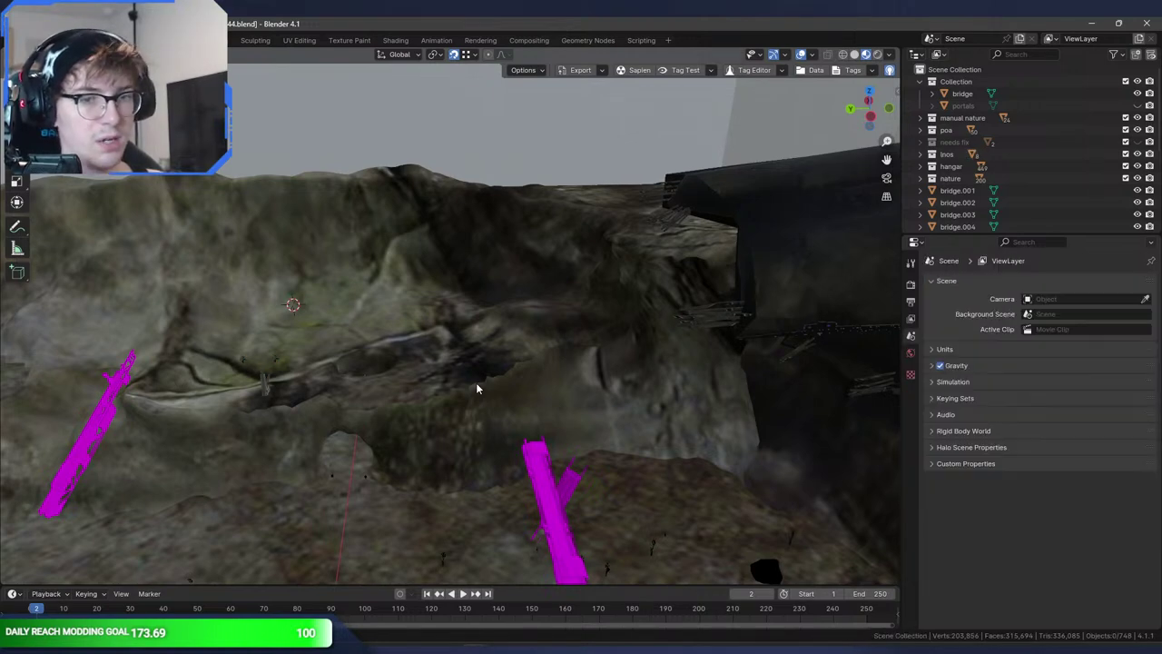
key("ctrl+z")
key("ctrl+z")
key("ctrl+z")
key("ctrl+z")
key("ctrl+z")
key("ctrl+z")
key("ctrl+z")
key("ctrl+z")
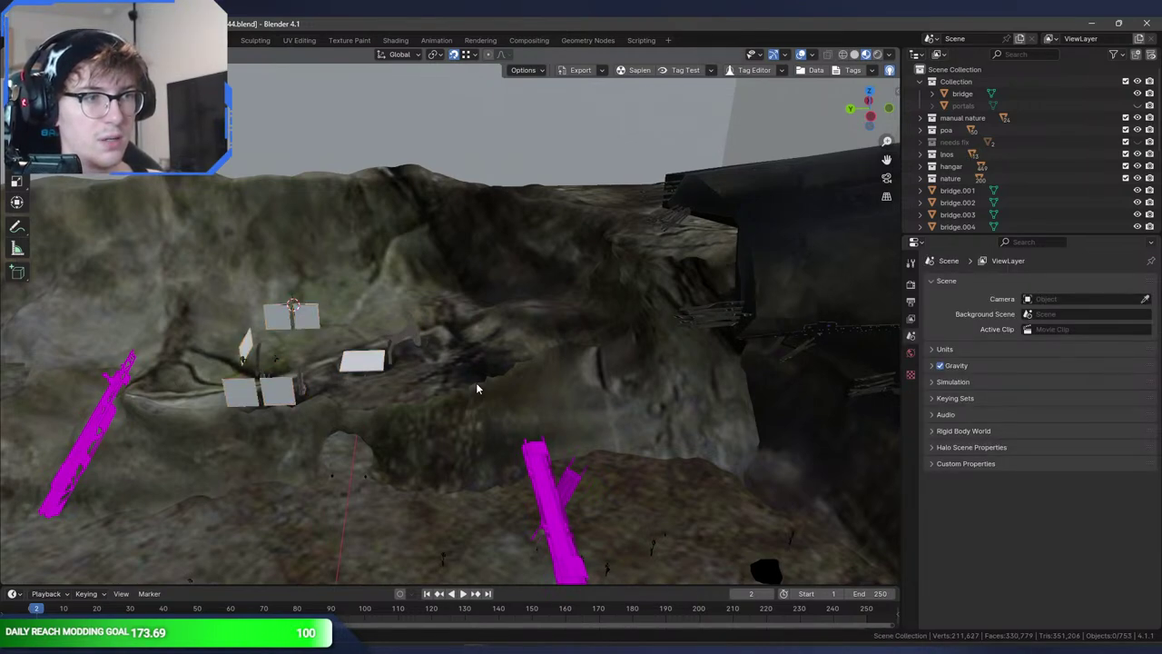
key("ctrl+z")
key("ctrl+z")
key("ctrl+z")
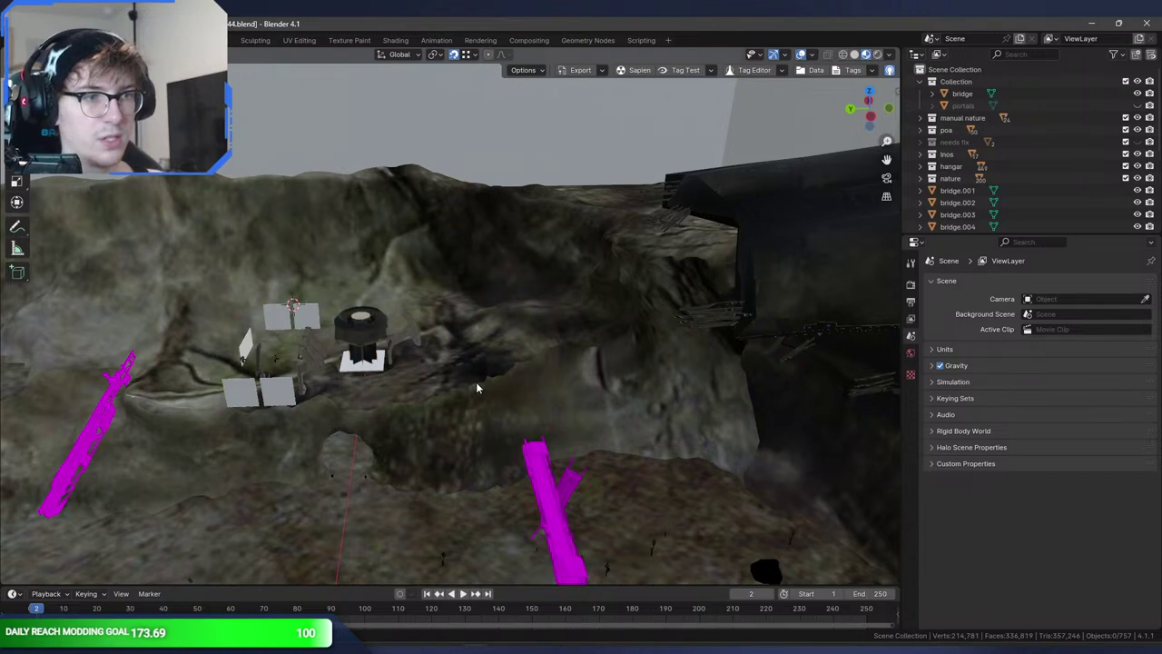
middle_click_drag(429, 350, 443, 343)
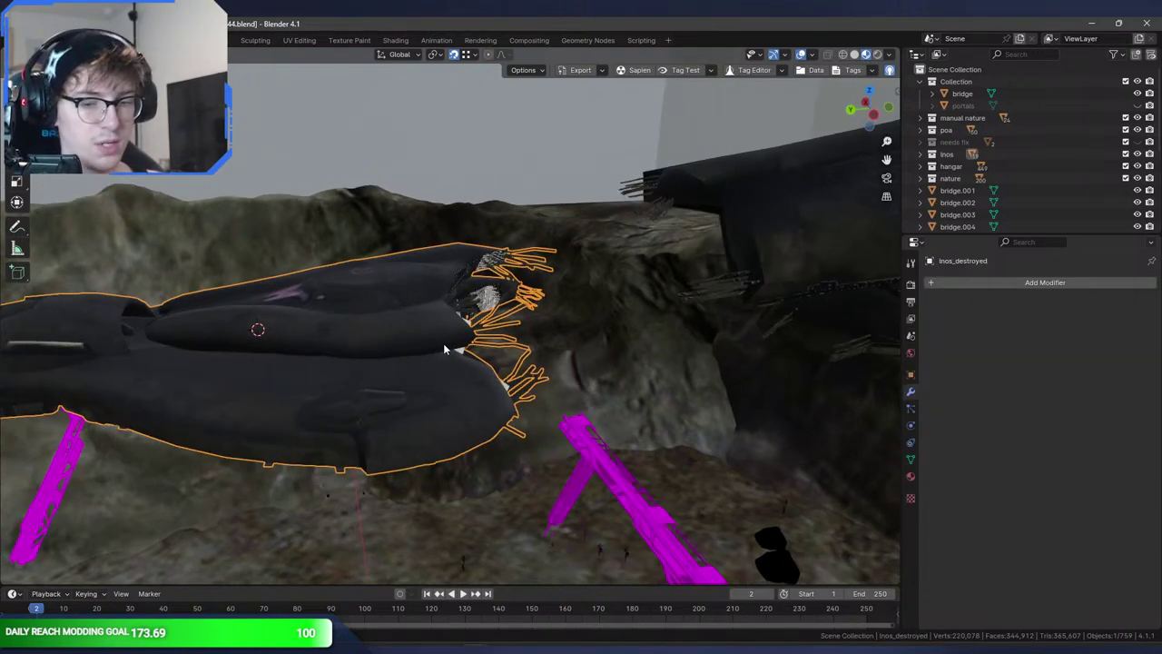
- Hide the Inos_destroyed hull and delete the hangar shell, large light and shield doors inside it
key("Delete")
left_click(345, 358)
key("Delete")
left_click(345, 360)
key("Delete")
left_click(294, 365)
key("Delete")
left_click(282, 352)
key("Delete")
key("ctrl+z")
key("ctrl+z")
key("ctrl+z")
key("ctrl+z")
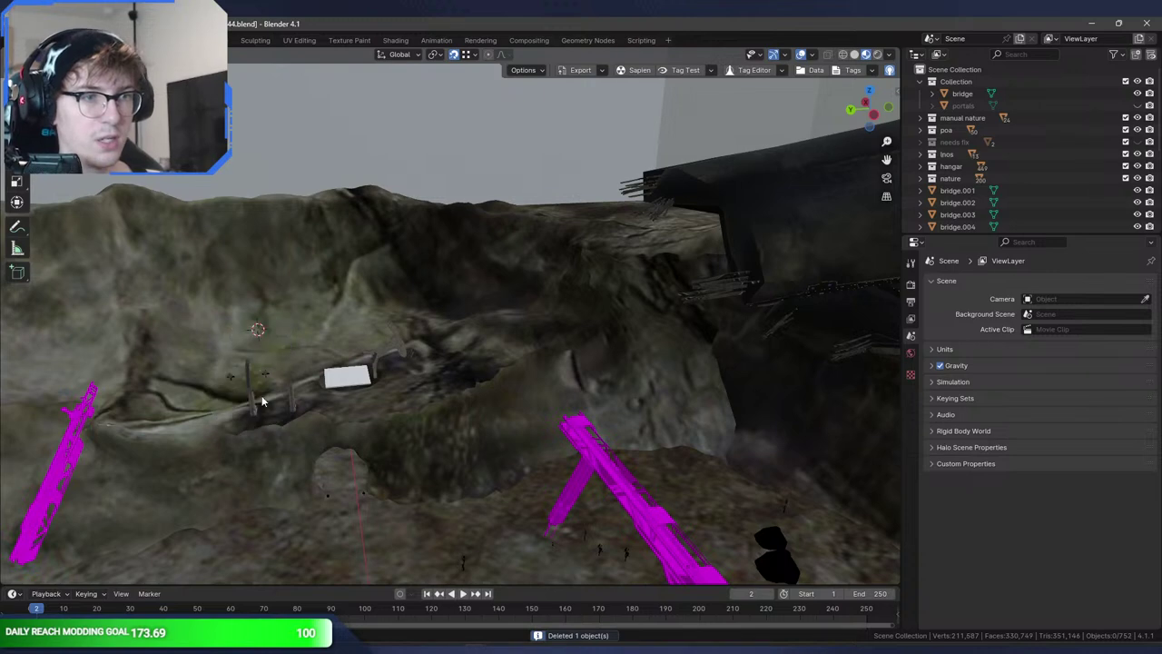
- Delete the posts and small props still standing around the white slab on the cliff
key("Delete")
left_click(253, 400)
key("Delete")
left_click(292, 401)
middle_click_drag(292, 401, 386, 362)
key("ctrl+z")
key("ctrl+z")
key("ctrl+z")
key("ctrl+z")
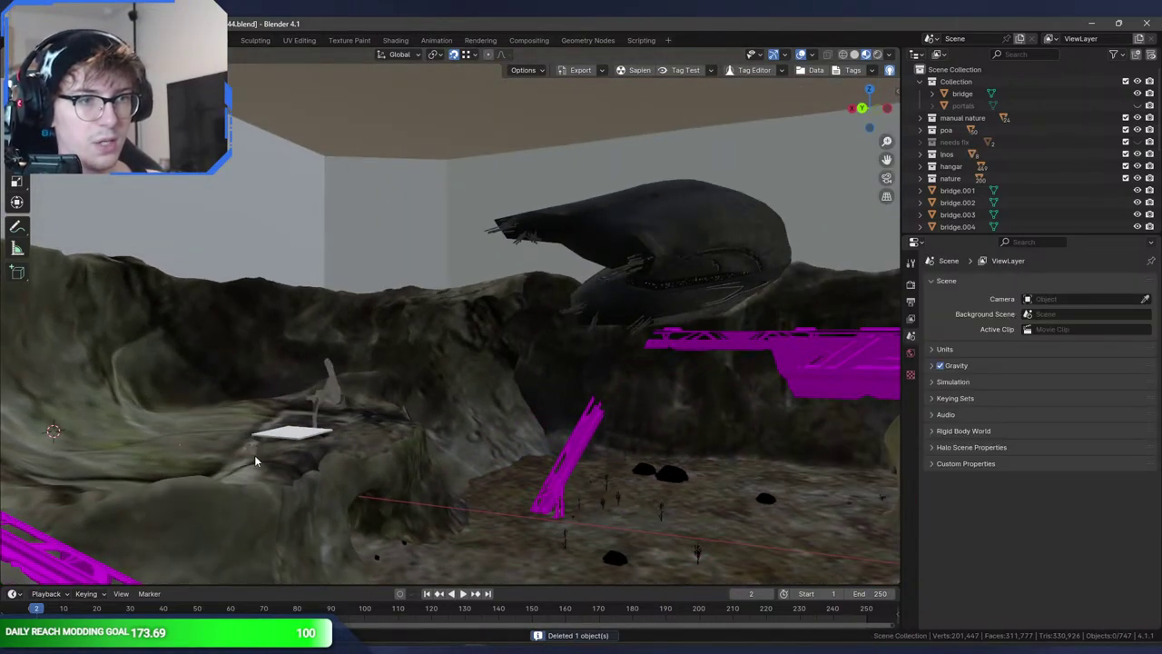
- Delete the white slab and the last hangar piece standing beside it
key("Delete")
middle_click_drag(331, 405, 346, 440)
key("ctrl+z")
key("ctrl+z")
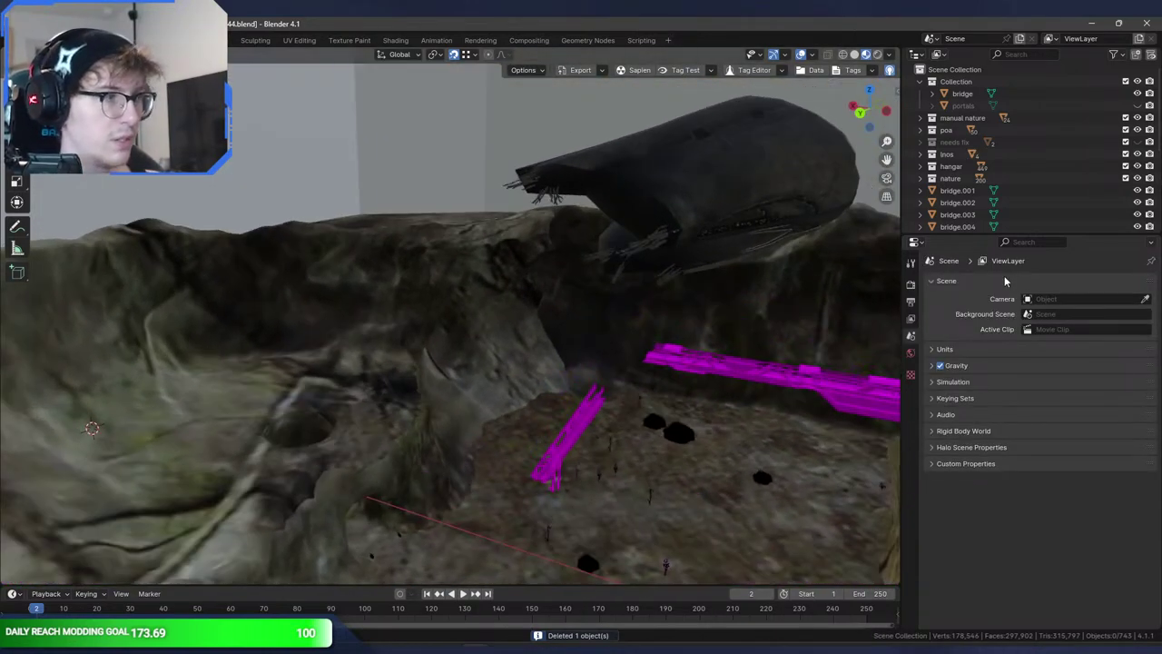
- Unhide all hidden objects, deselect everything and view the whole level from above
key("alt+h")
key("alt+a")
scroll(585, 363, "down", 5)
middle_click_drag(587, 366, 538, 388)
scroll(594, 422, "down", 4)
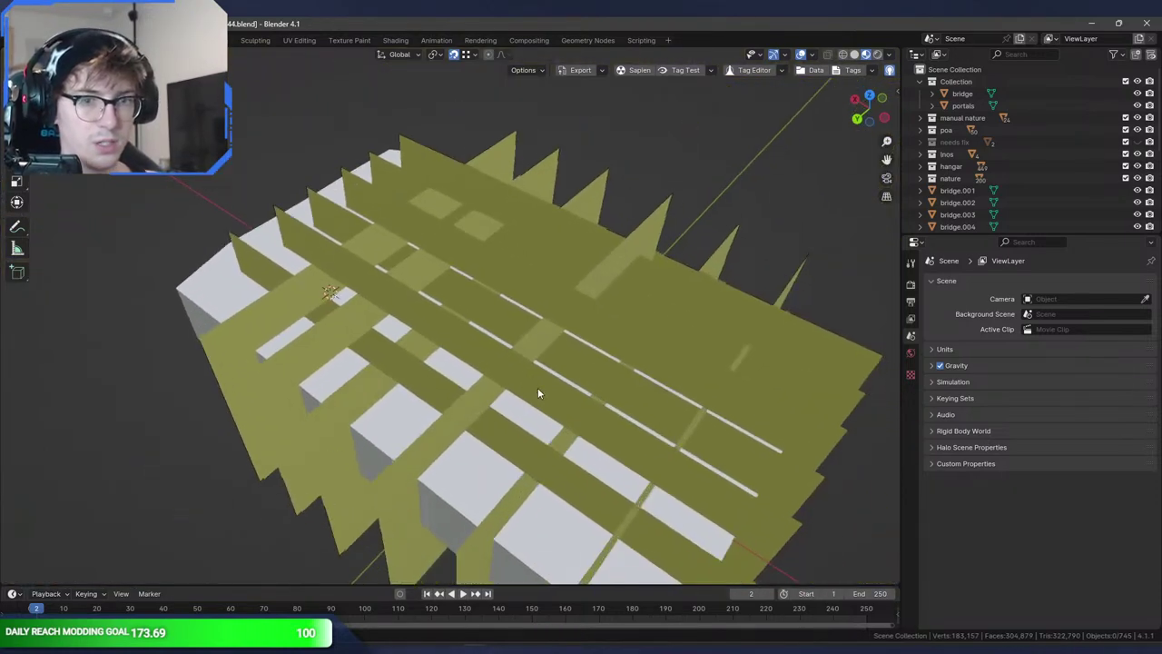
- Hide the portals object again and check the level underneath
left_click(447, 338)
key("h")
scroll(441, 377, "up", 8)
middle_click_drag(441, 381, 709, 335)
- Reveal the hidden objects, clear the selection and save the file
key("alt+h")
key("alt+a")
key("ctrl+s")
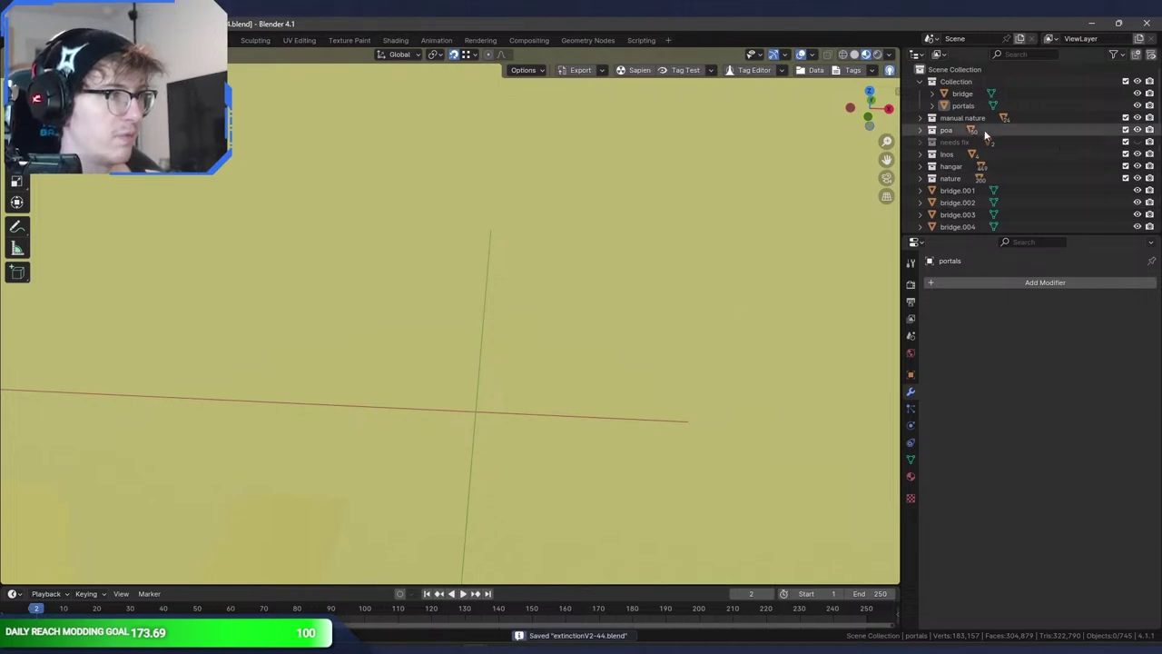
- Delete the poa.029 and poa.030 objects from the needs fix collection, with the portals object hidden
left_click(921, 143)
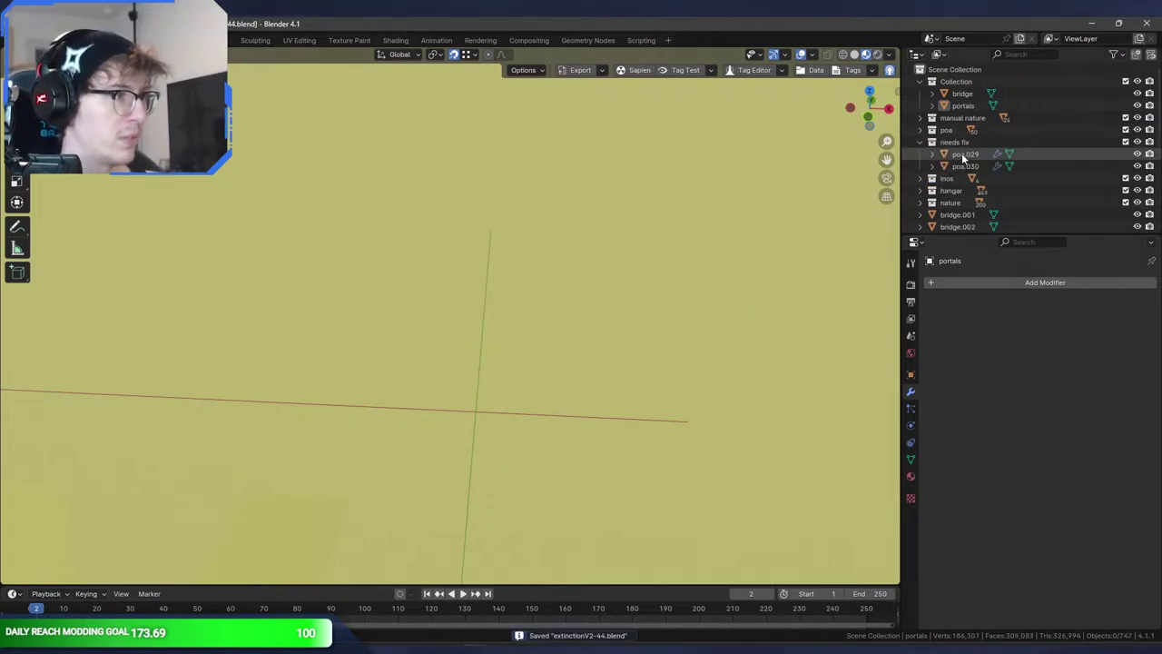
left_click(964, 155)
left_click(969, 167, "shift")
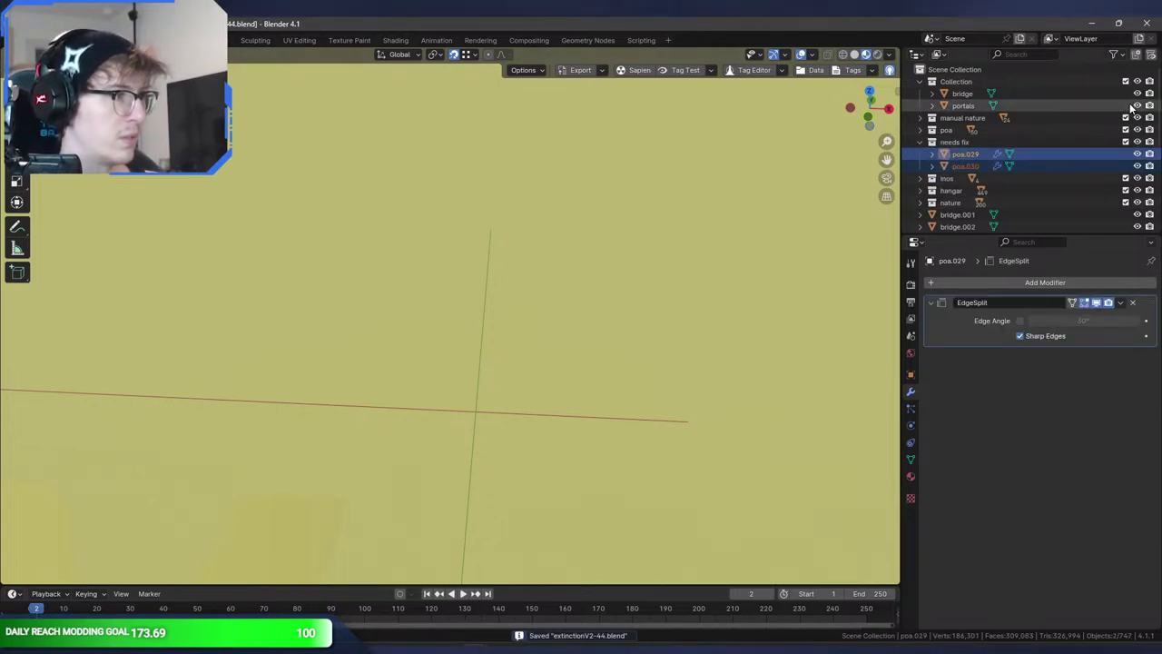
left_click(1137, 105)
middle_click_drag(611, 323, 505, 349)
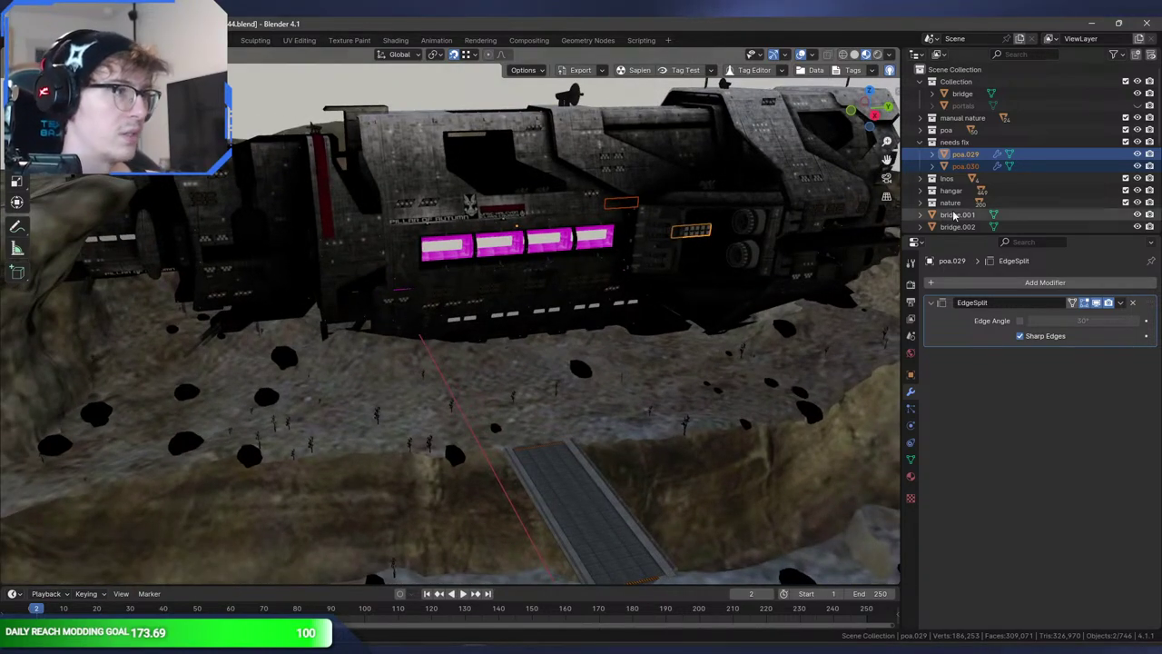
key("Delete")
- Delete the needs fix collection and save the file
middle_click_drag(693, 239, 894, 243)
left_click(1010, 140)
key("Delete")
key("ctrl+s")
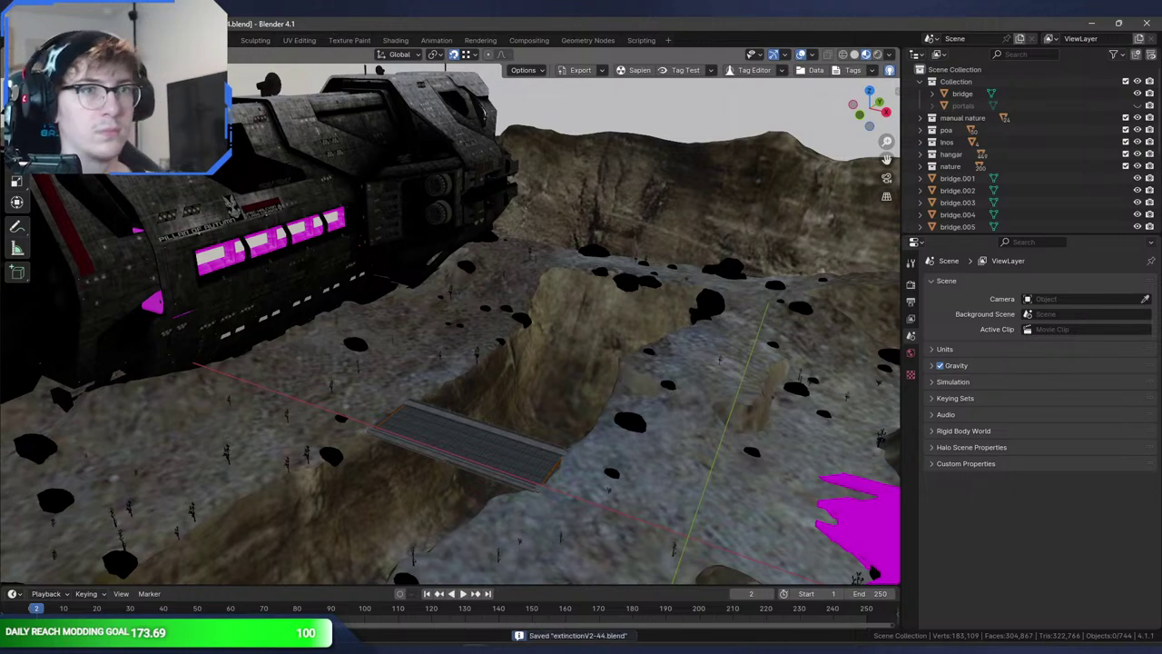
- Export the level through Foundry as a Scenario asset over extinction.sidecar.xml, with all BSPs and permutations
left_click(31, 24)
mouse_move(73, 224)
left_click(194, 452)
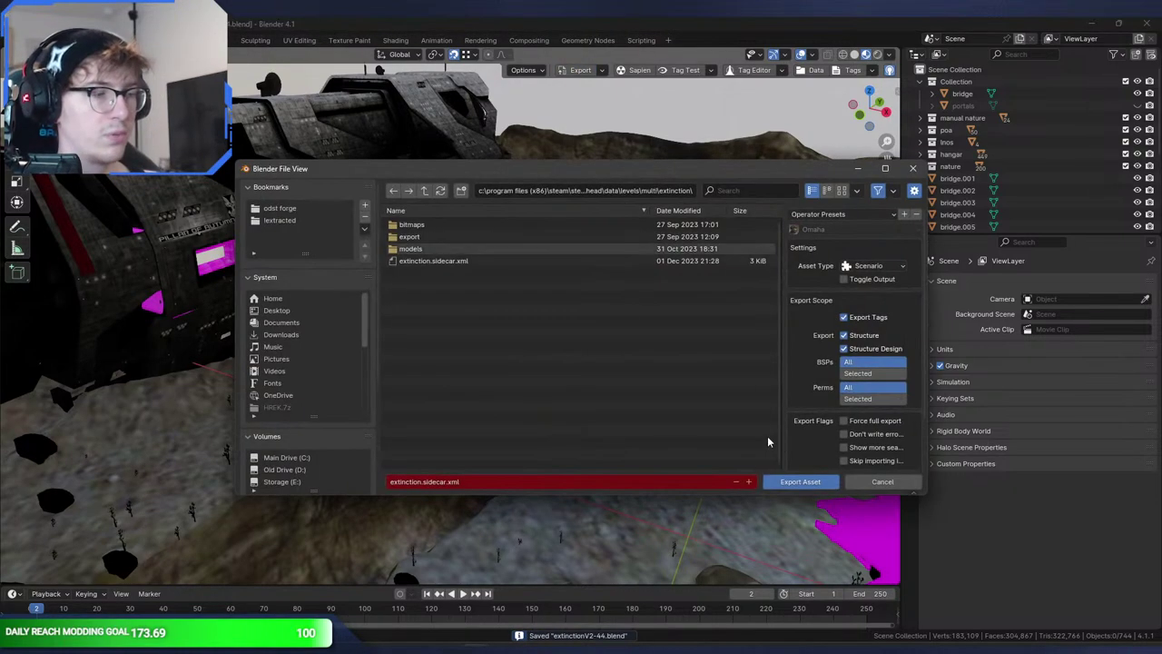
double_click(565, 259)
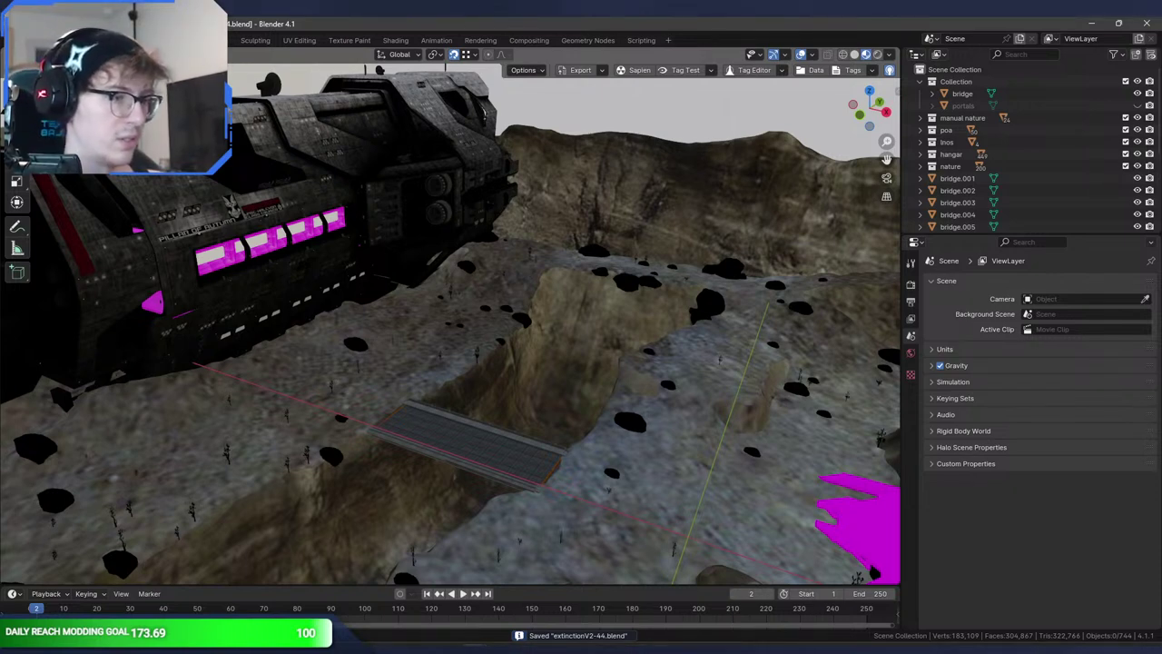
- Bring up the Blender console, read the tag export output and minimise it
mouse_move(476, 646)
left_click(532, 597)
left_click_drag(381, 153, 764, 170)
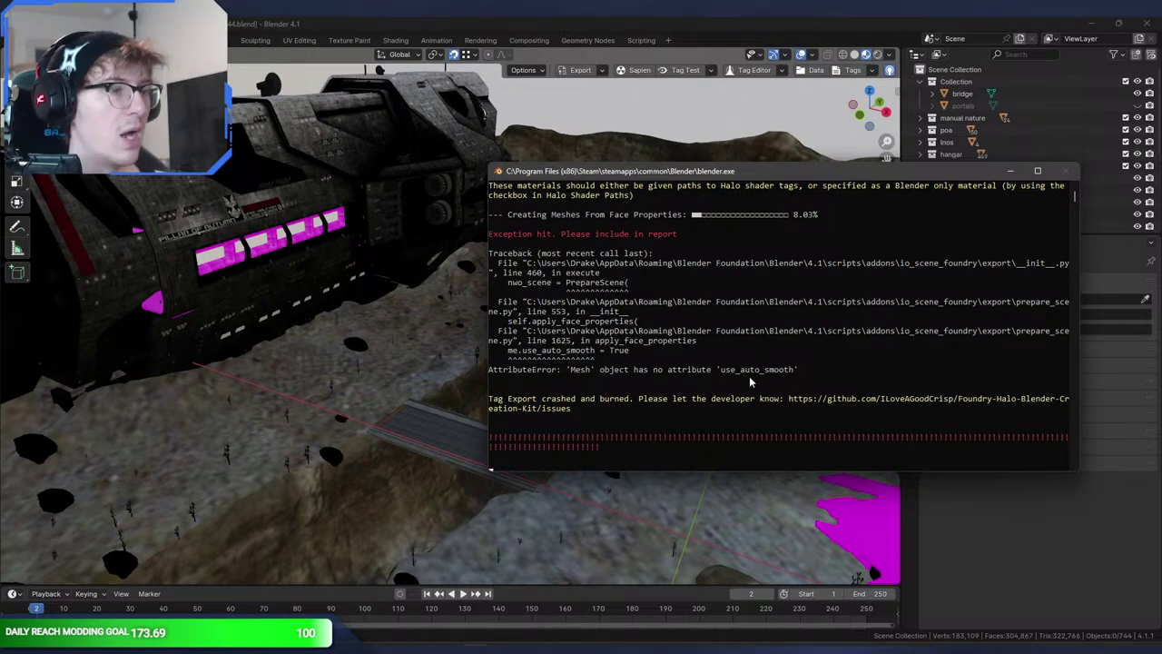
left_click(1011, 172)
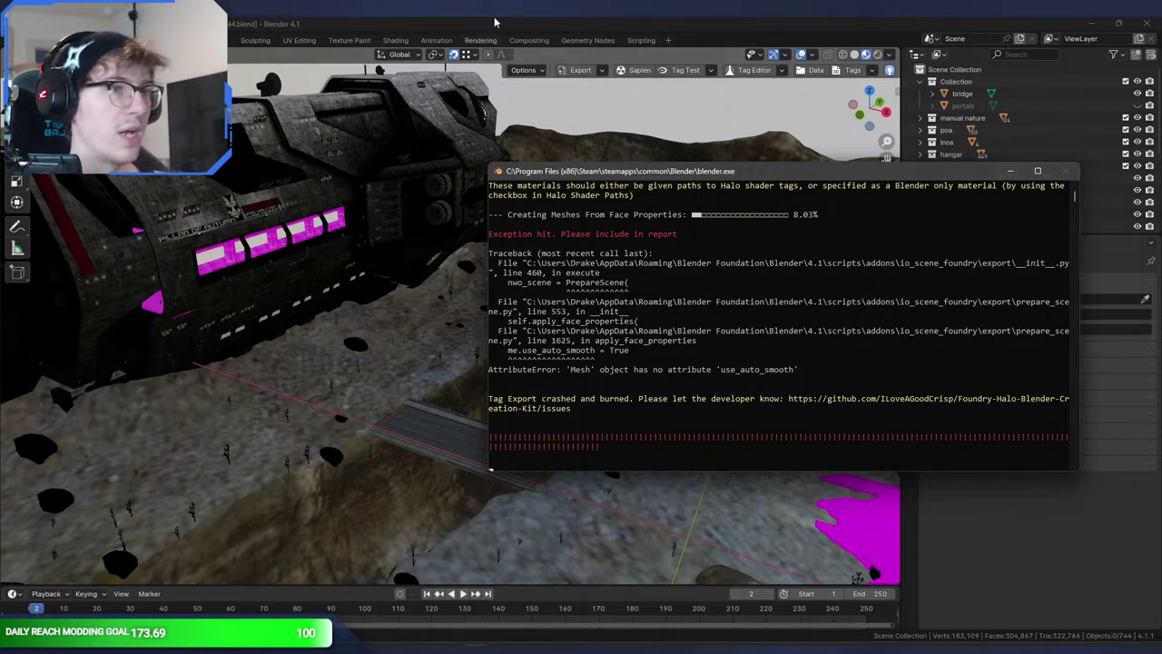
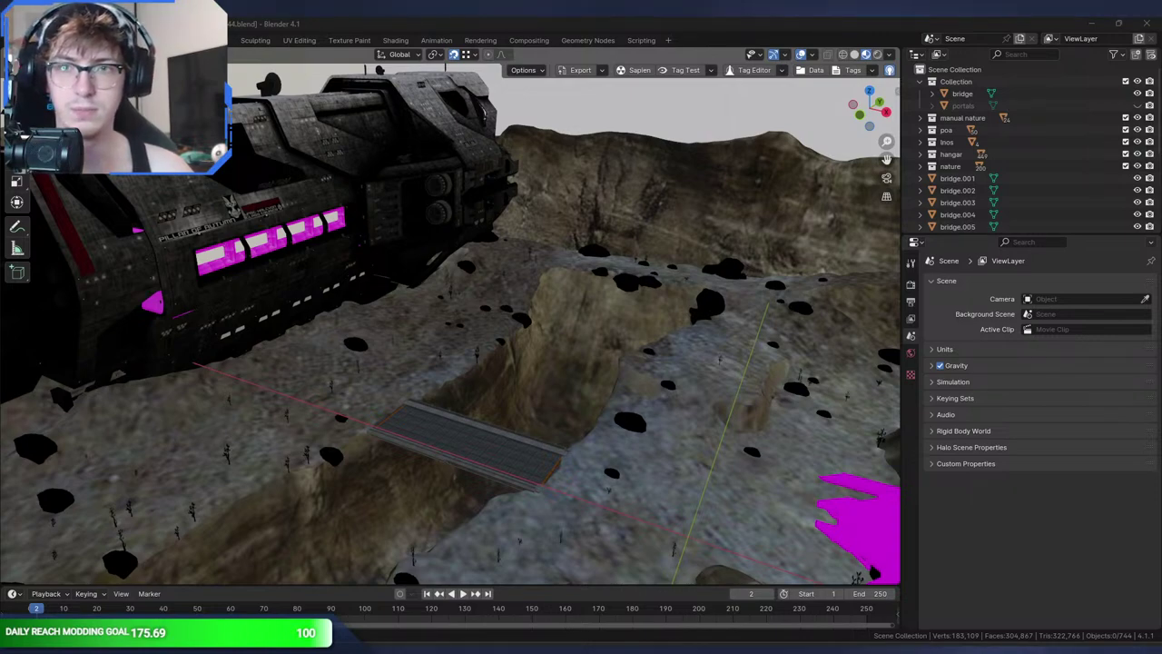
key("alt+Tab")
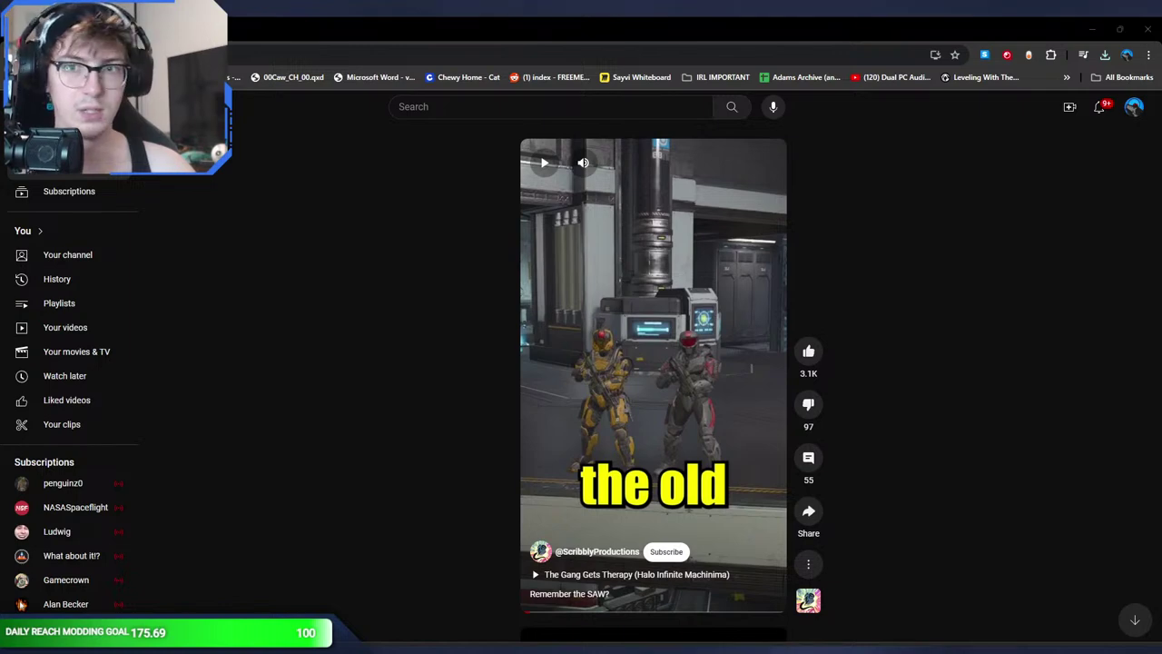
left_click(641, 408)
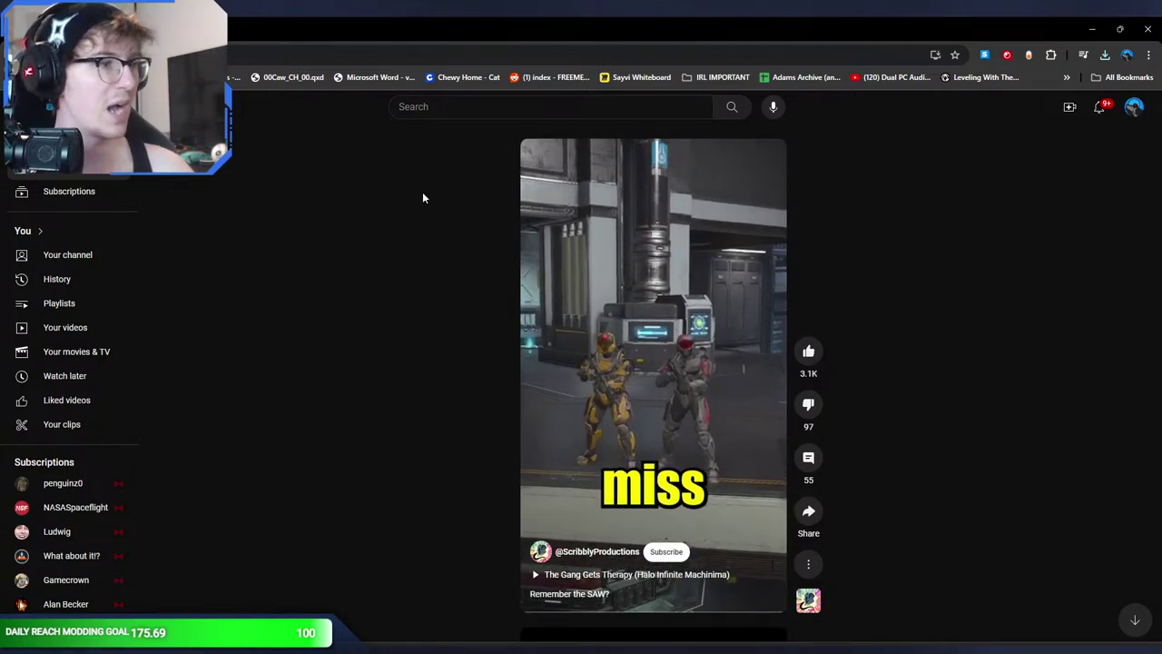
key("alt+Tab")
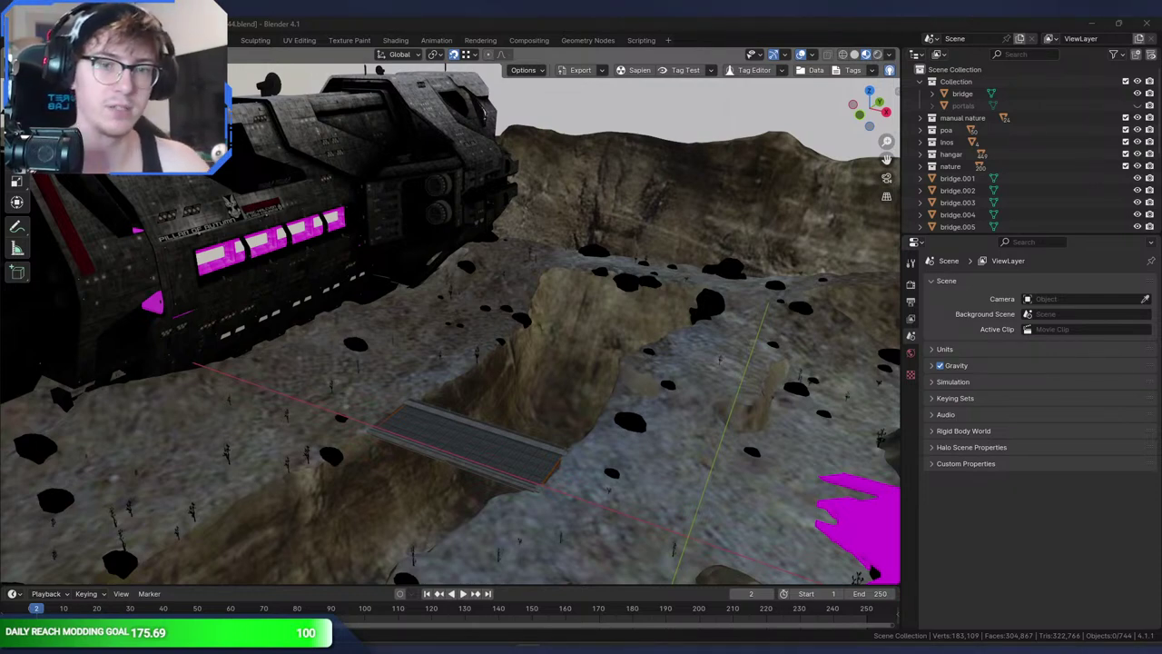
- Look around the ship and the surrounding cliffs, and save the level file
middle_click_drag(301, 223, 284, 240)
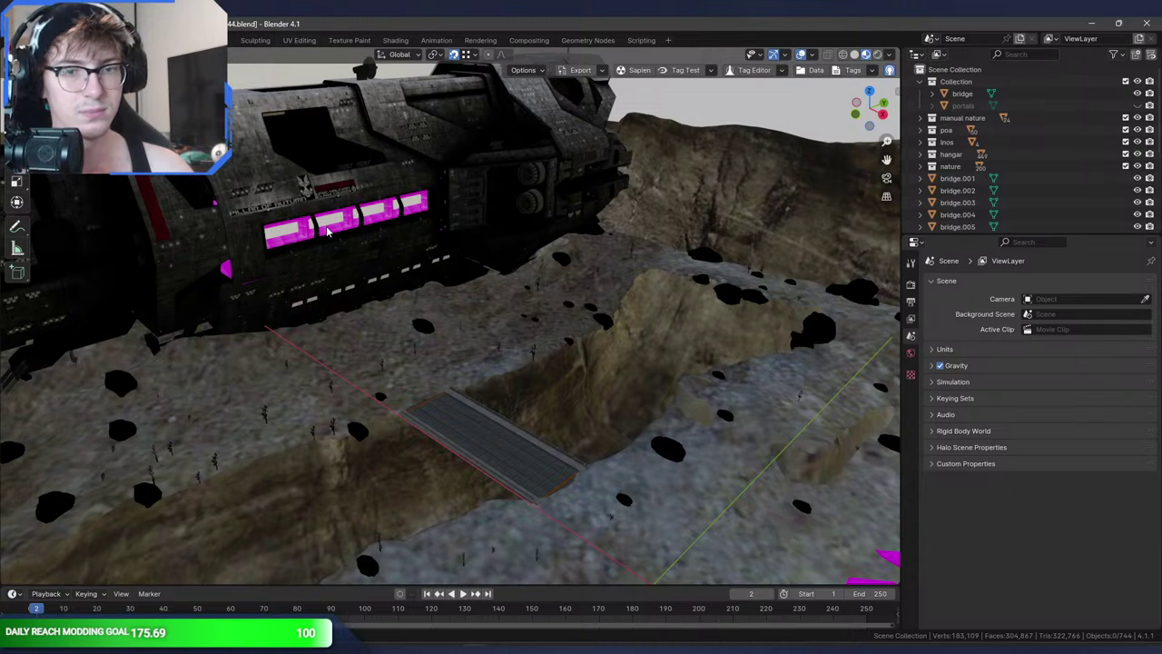
mouse_move(329, 230)
middle_mouse_down()
mouse_move(303, 236)
mouse_move(285, 215)
mouse_move(390, 248)
mouse_move(516, 316)
mouse_move(454, 309)
mouse_move(511, 257)
mouse_move(391, 272)
mouse_move(336, 250)
middle_mouse_up()
middle_click_drag(513, 234, 420, 470)
key("ctrl+s")
left_click(50, 40)
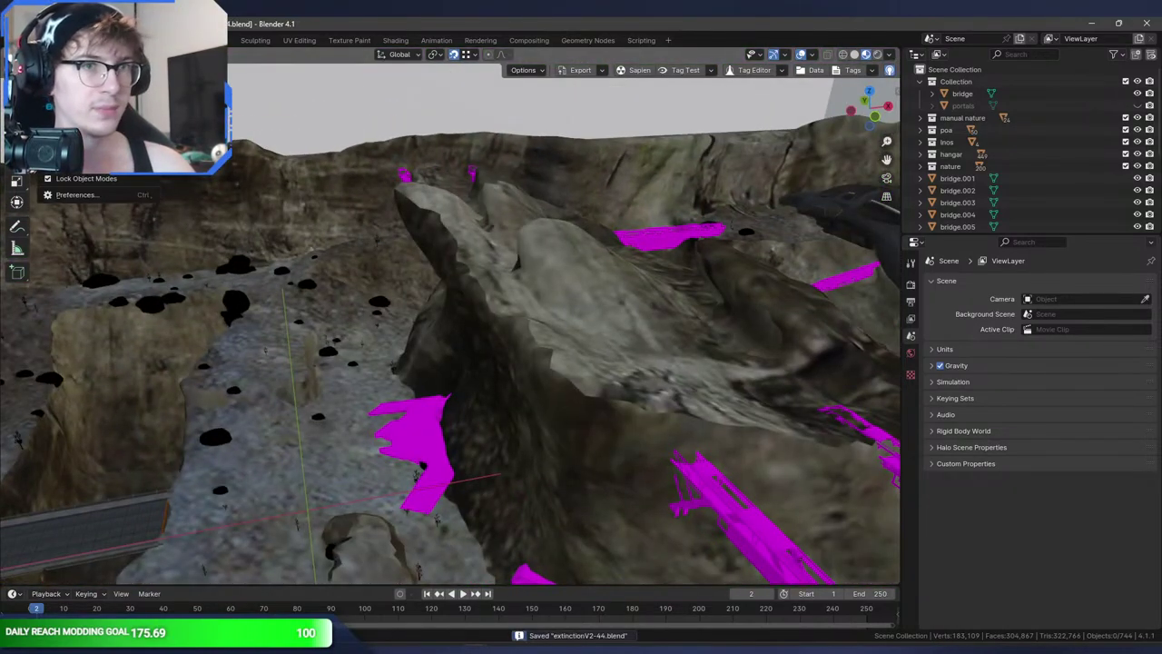
left_click(89, 197)
left_click(385, 27)
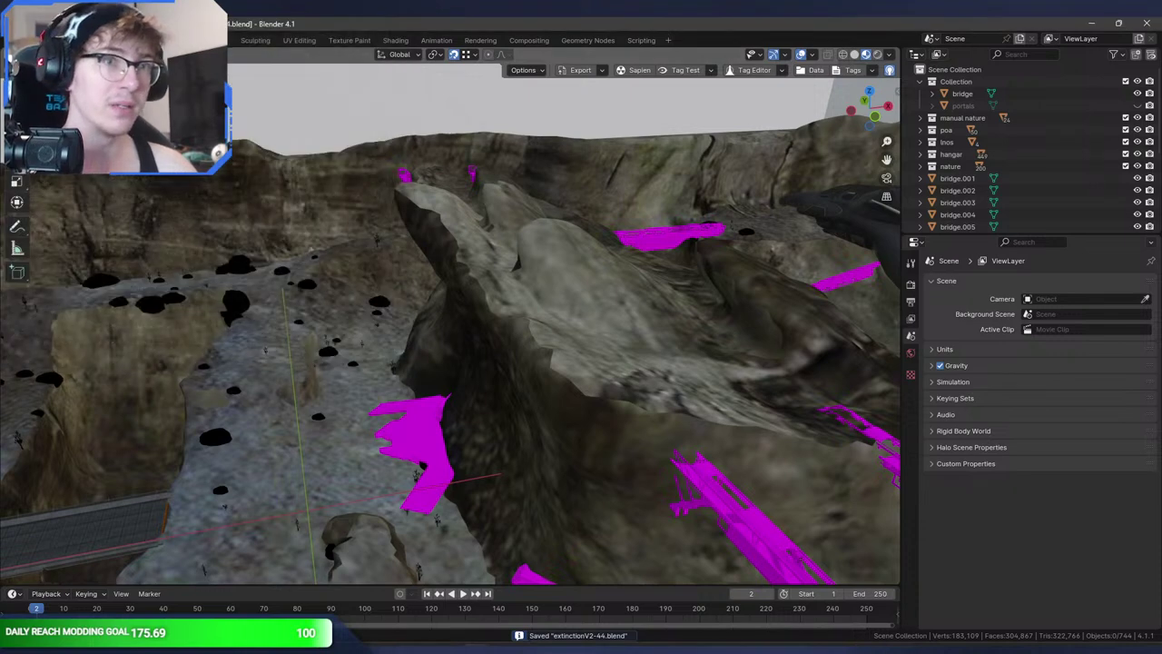
- Start a new General file and delete the default camera, cube and light
left_click(27, 24)
left_click(172, 53)
key("a")
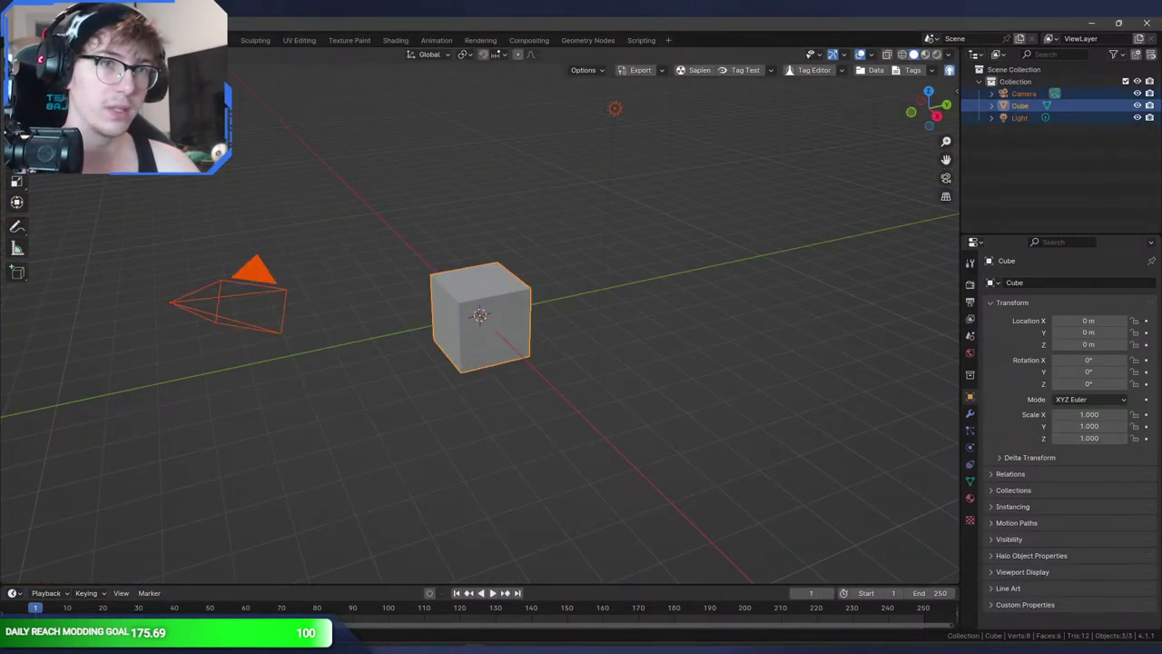
key("Delete")
- Find the Foundry - Halo Blender Creation Kit add-on by searching "found", then disable and remove it
left_click(27, 40)
left_click(51, 181)
left_click(56, 24)
left_click(118, 192)
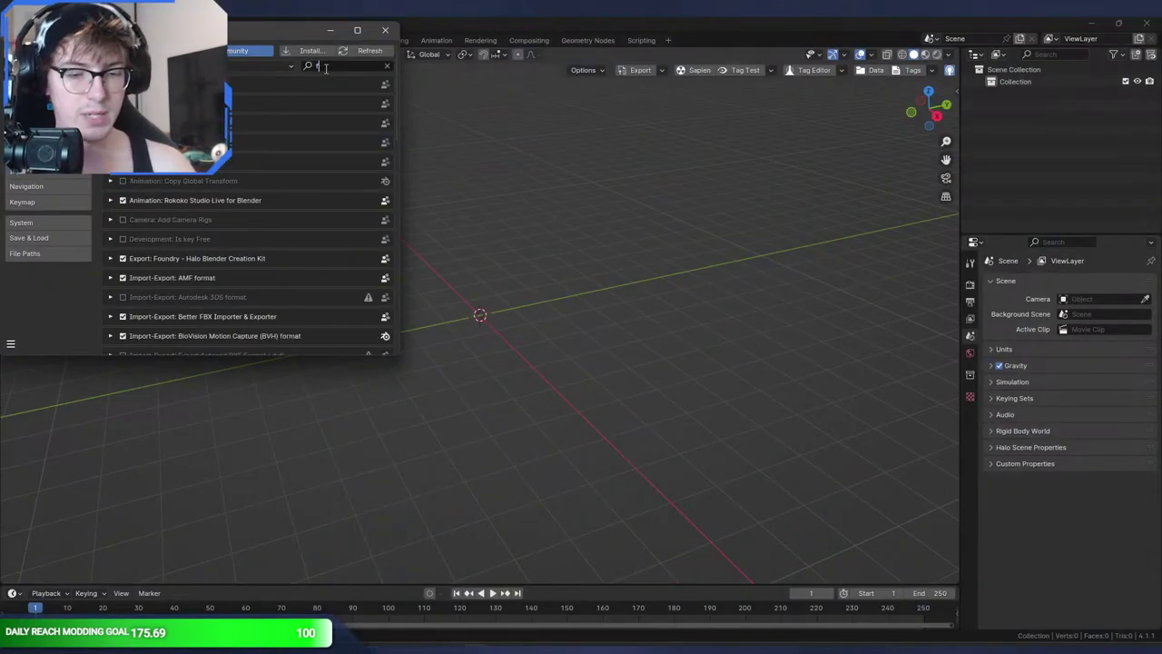
type("ound")
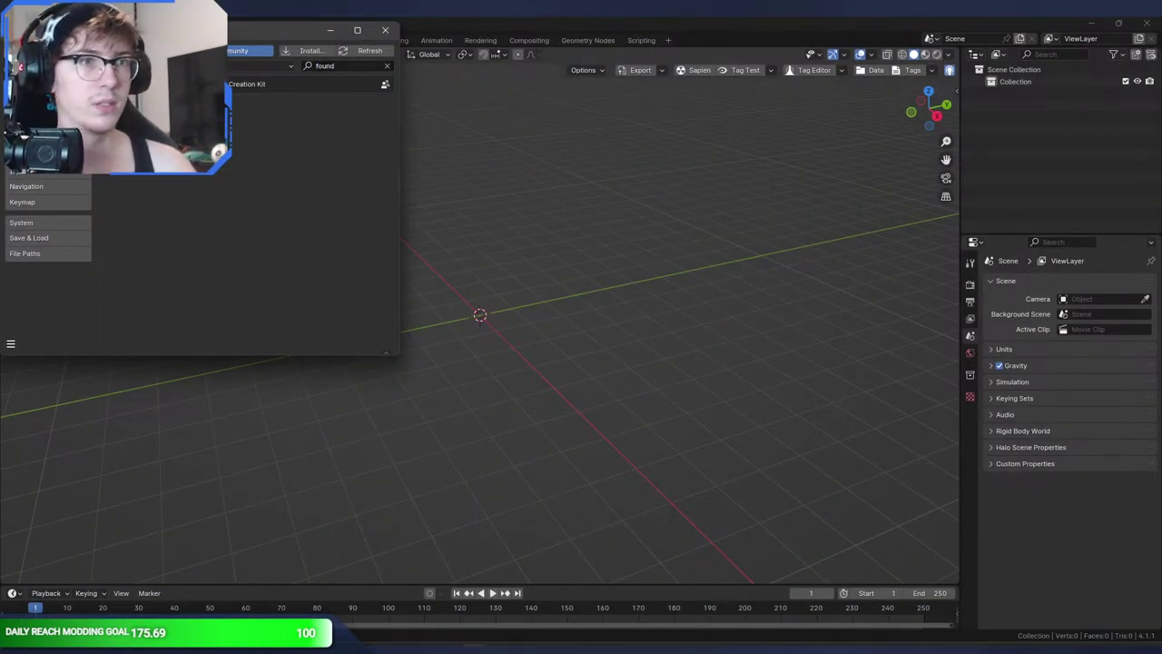
left_click(128, 84)
left_click(111, 84)
left_click(230, 164)
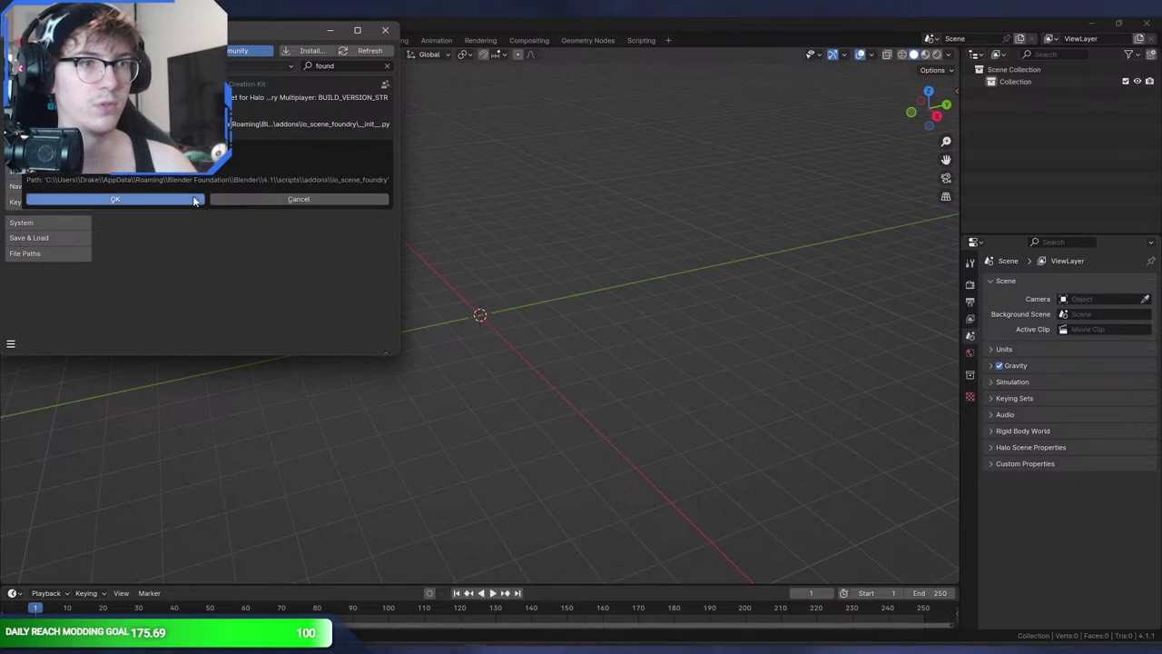
left_click(196, 199)
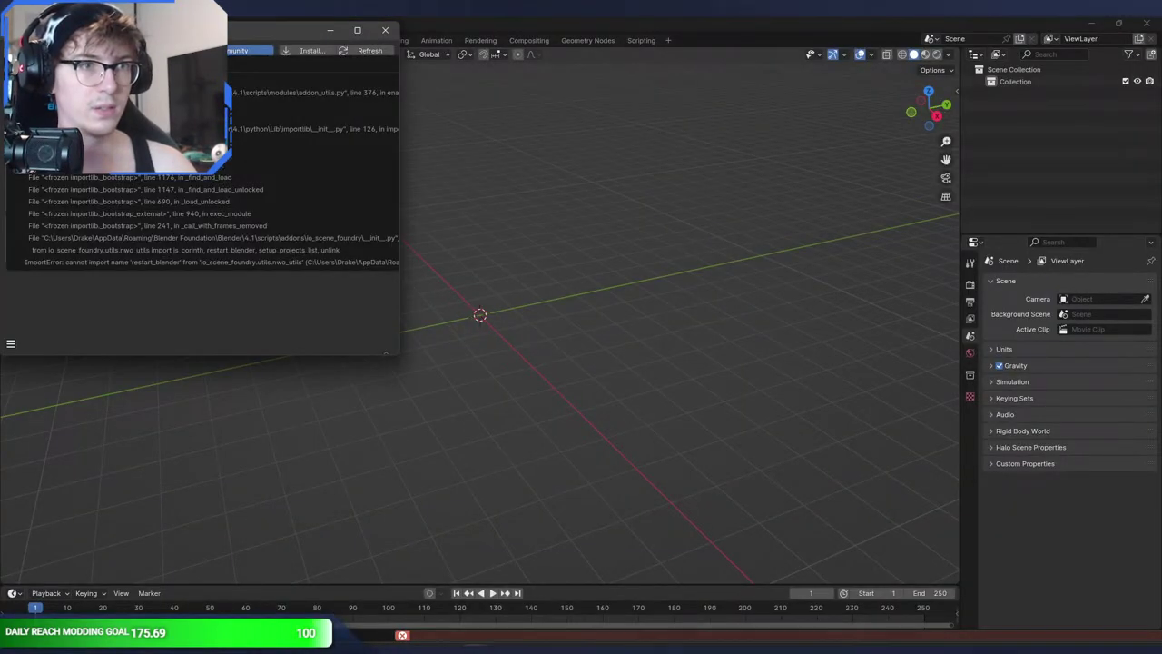
- Close the preferences, quit Blender and start it again
left_click(385, 30)
key("ctrl+q")
left_click(580, 357)
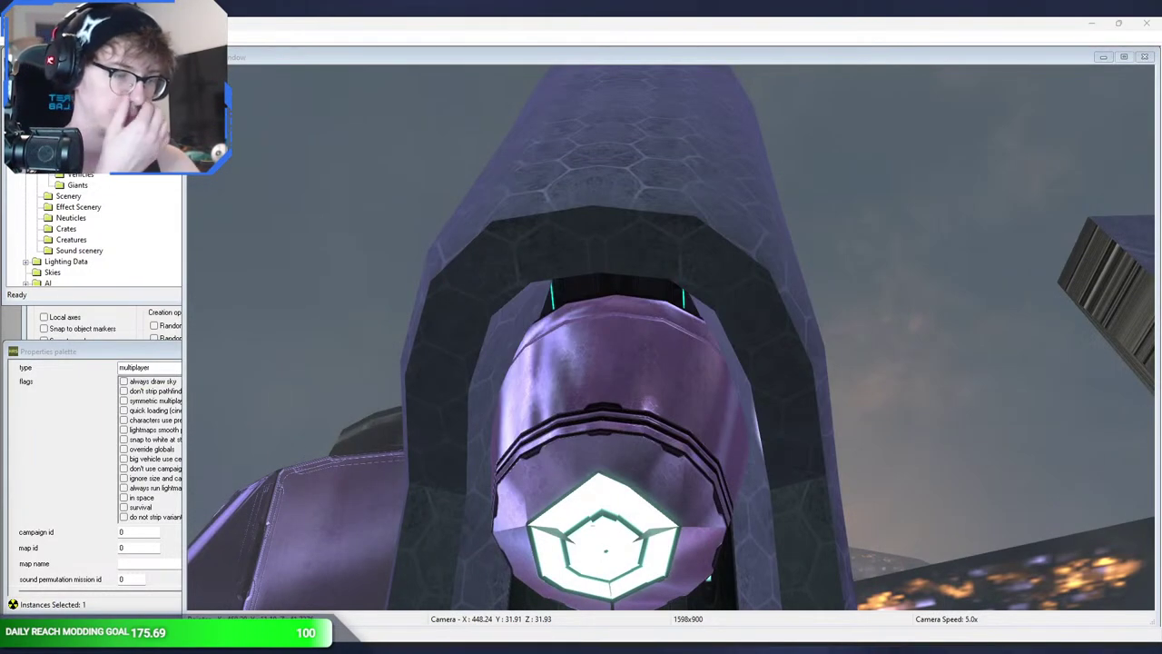
left_click(508, 645)
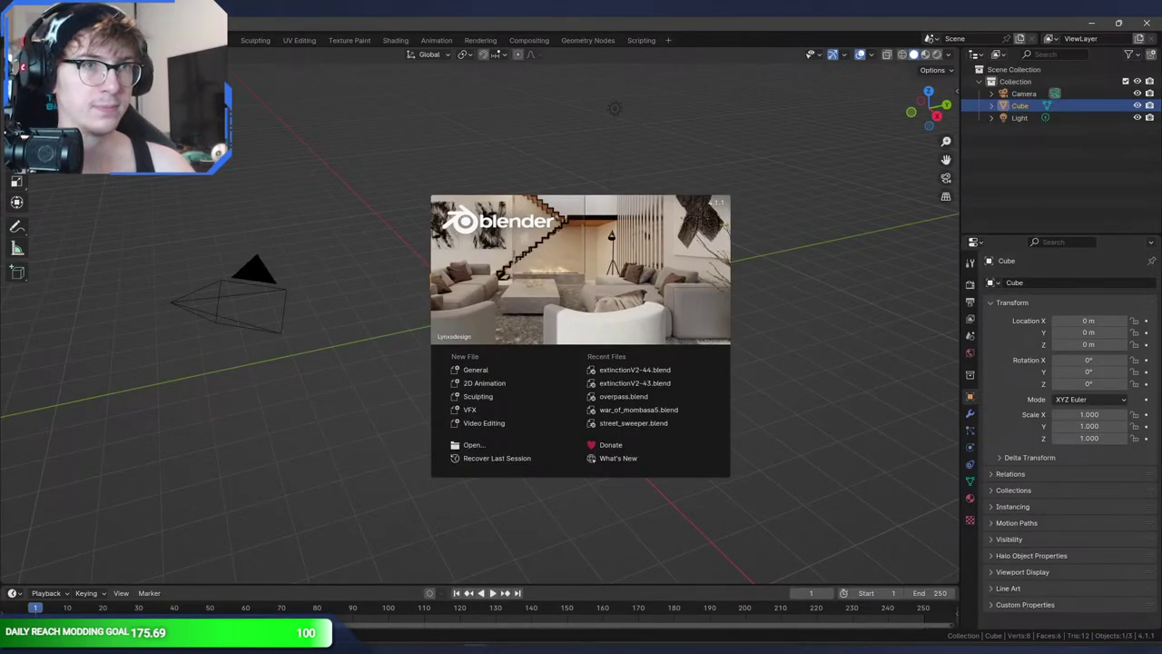
- Find the Foundry add-on by searching "found" in the preferences, enable it and expand its details
left_click(53, 40)
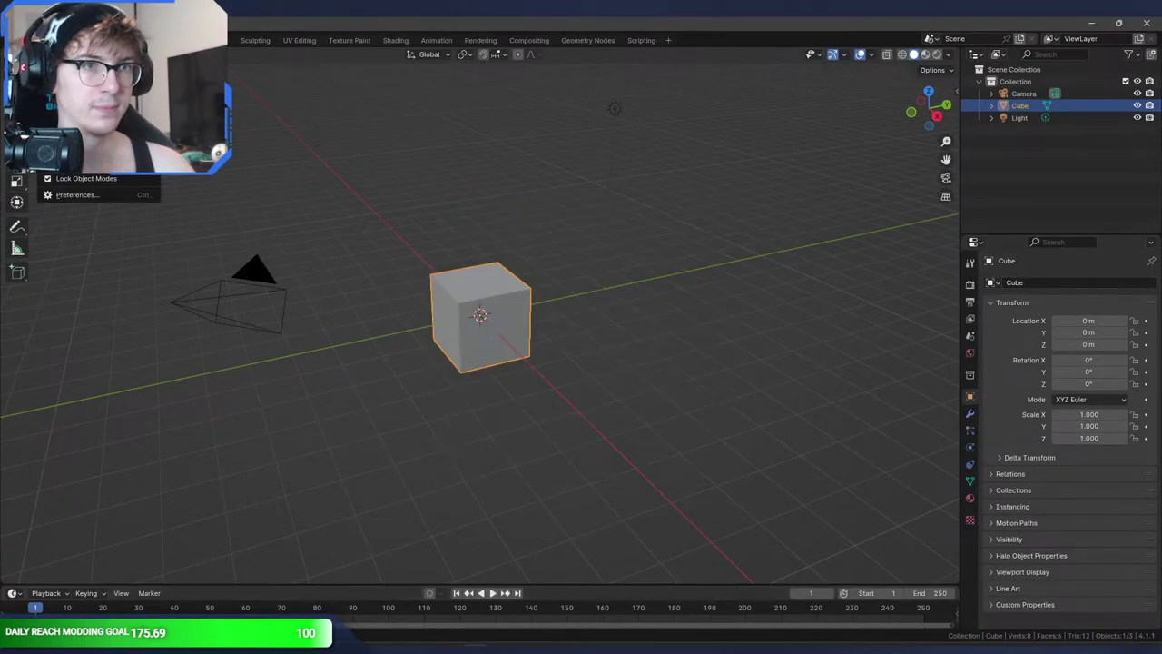
left_click(91, 197)
left_click(317, 66)
type("found")
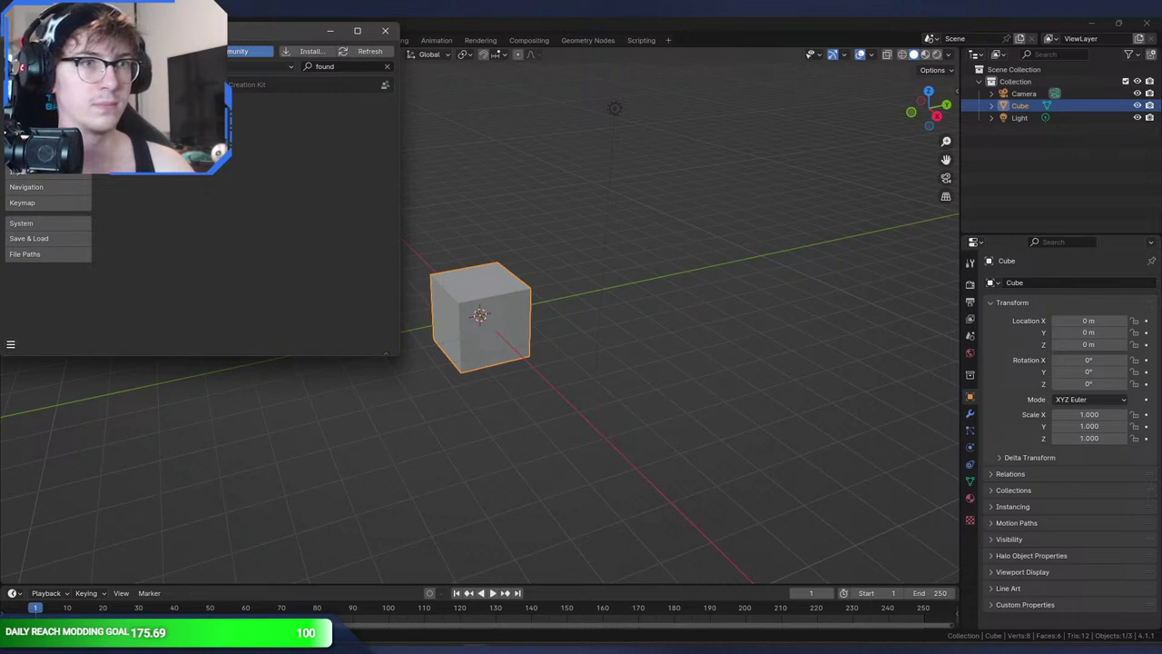
left_click(124, 84)
left_click(111, 85)
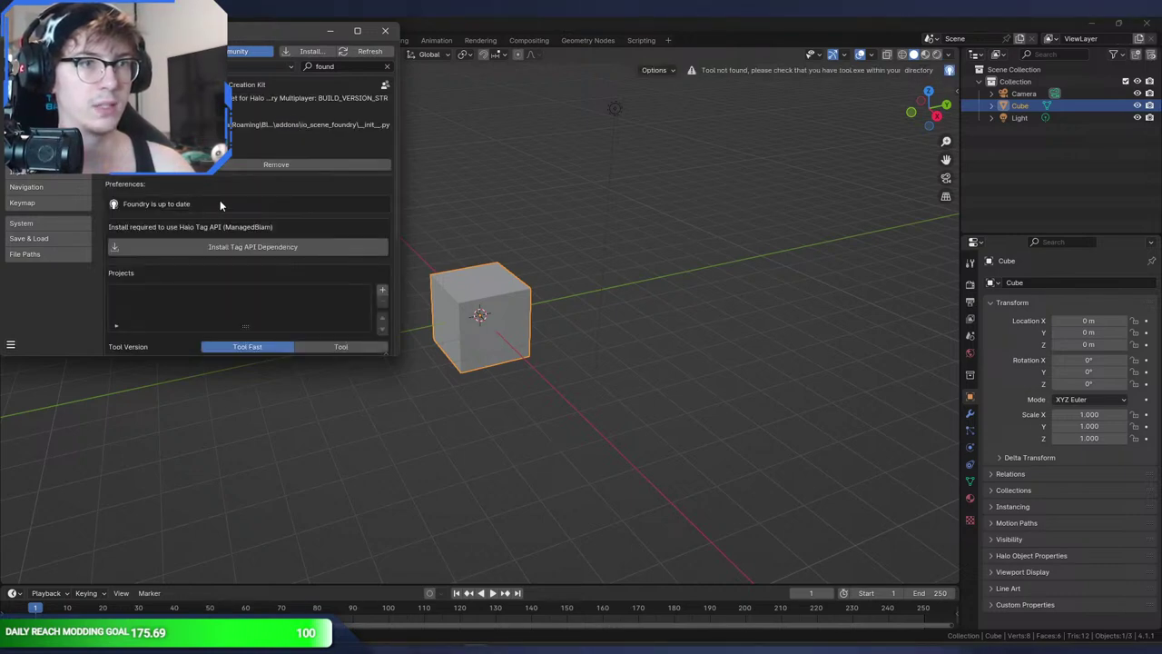
- Look through Foundry's preferences and try to install the Tag API dependency
scroll(238, 222, "down", 2)
scroll(259, 255, "down", 3)
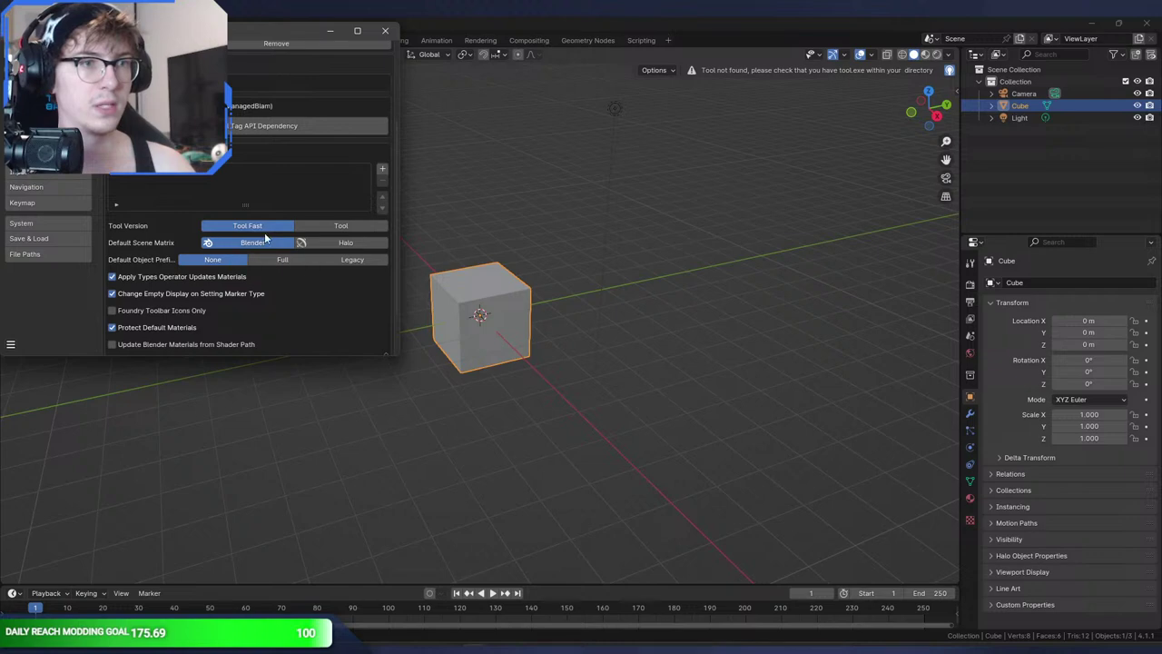
scroll(178, 228, "down", 3)
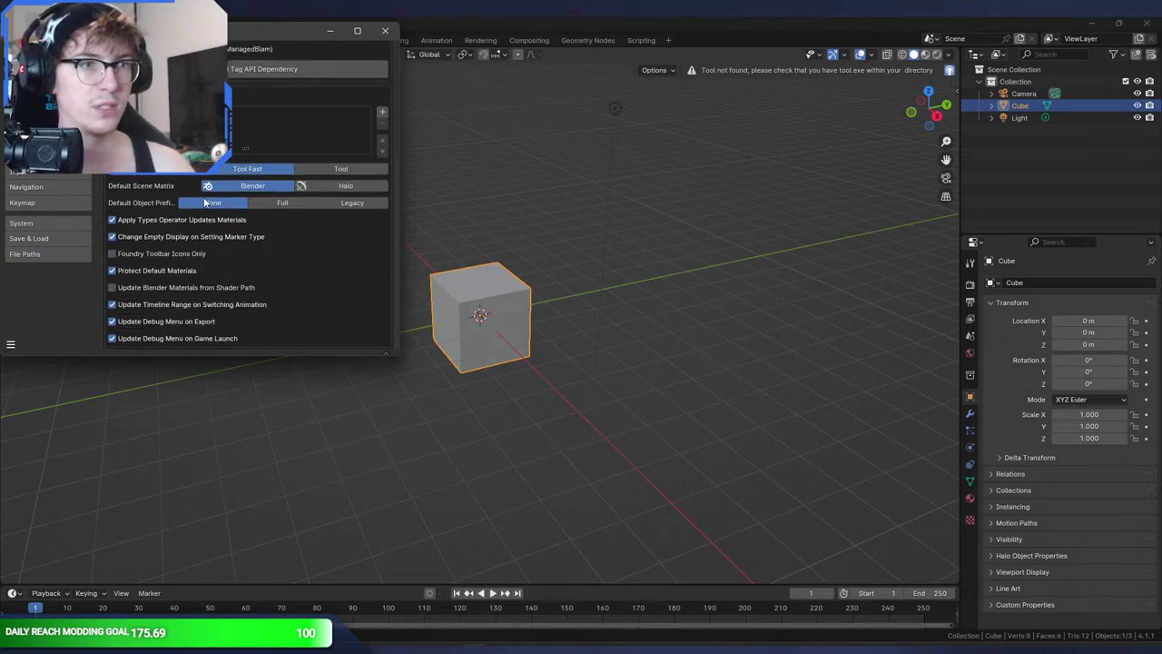
scroll(300, 250, "up", 5)
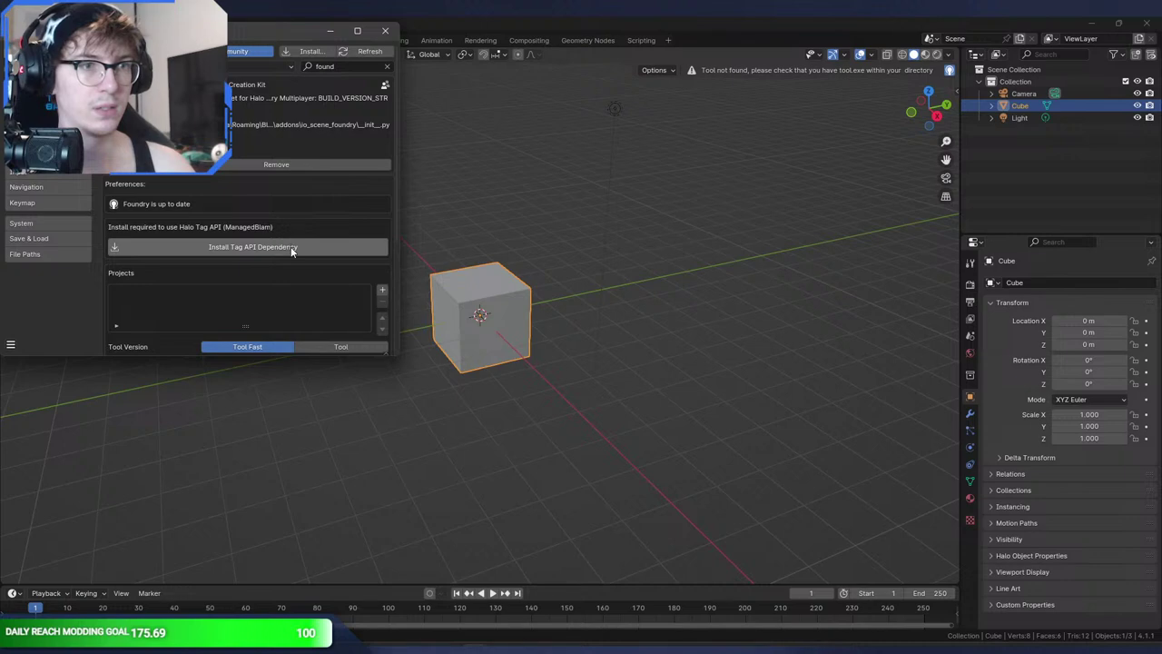
left_click(287, 245)
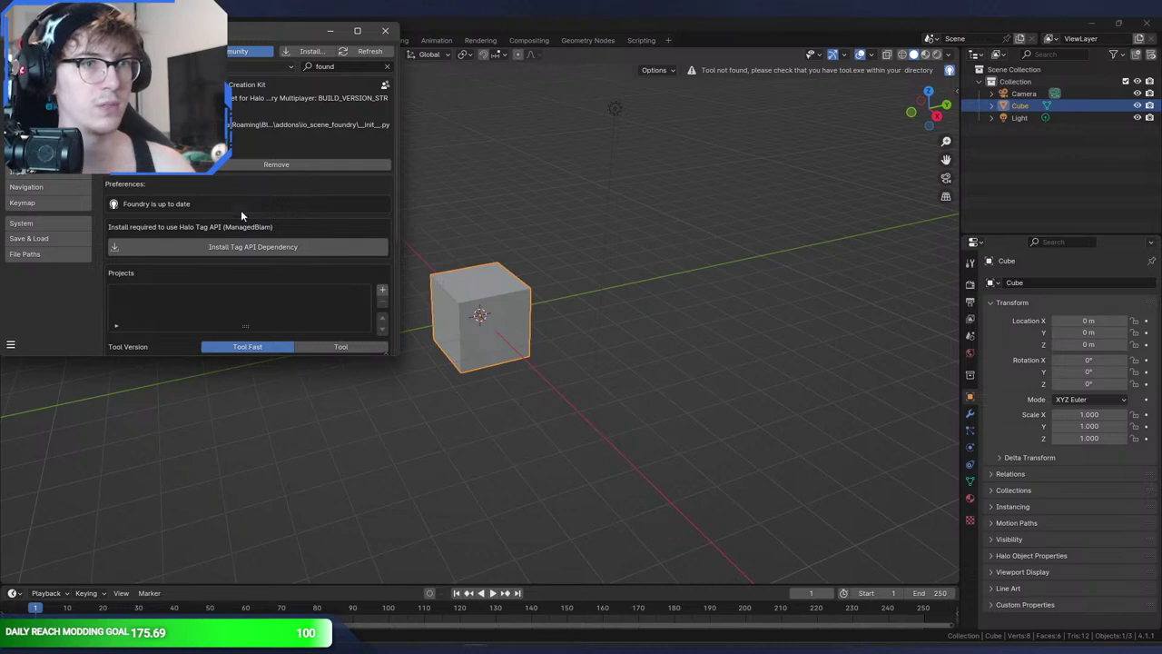
- Add the deadhead folder from Steam's common directory on the C drive as a Foundry project
scroll(224, 221, "down", 5)
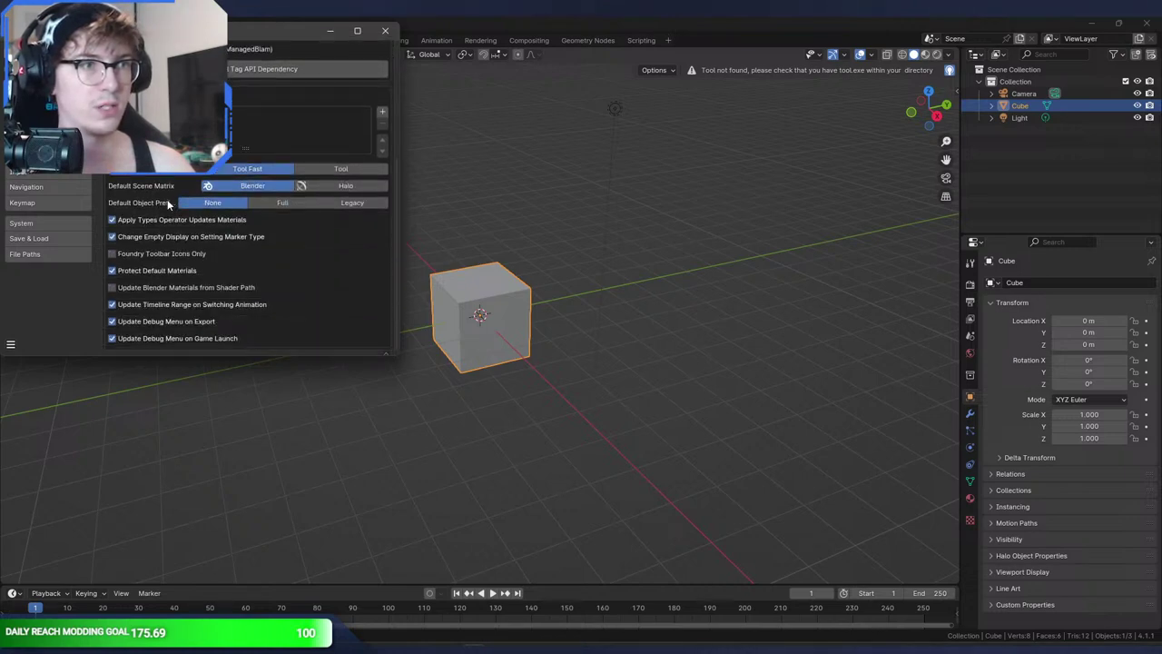
scroll(167, 201, "up", 5)
left_click(382, 291)
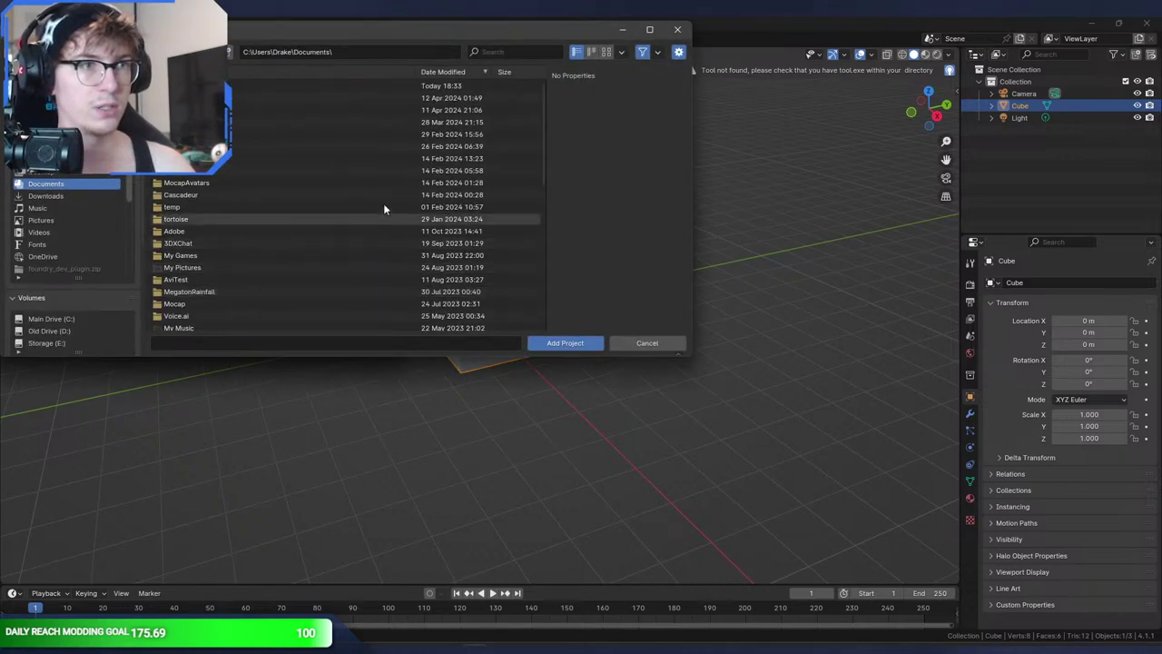
left_click(65, 320)
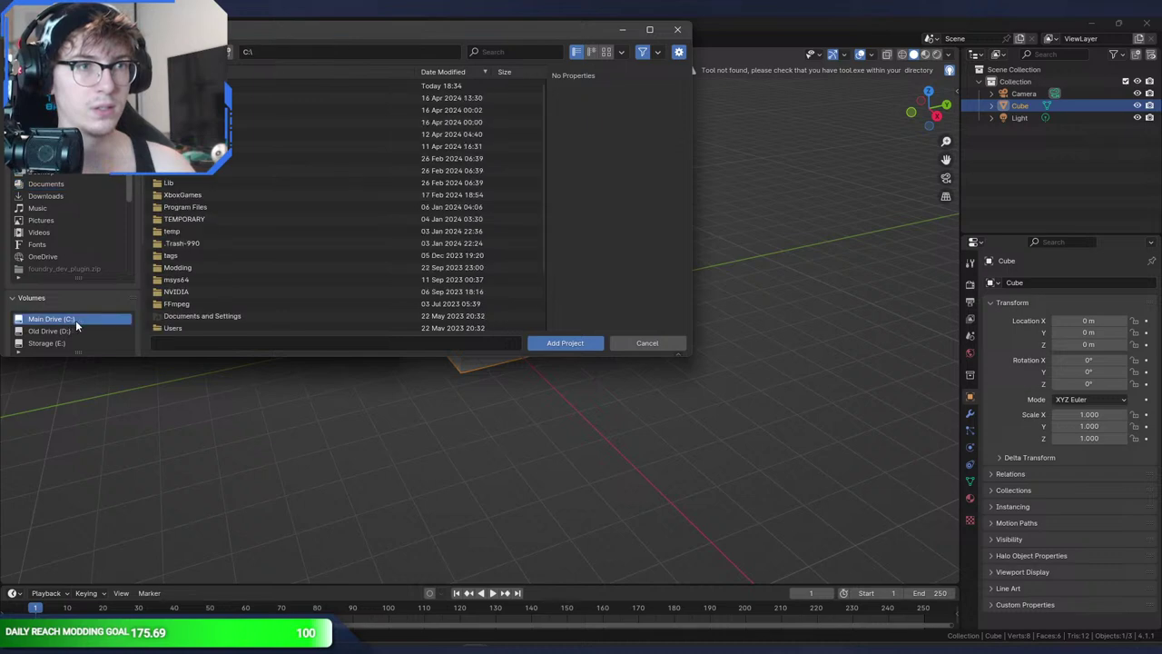
scroll(130, 285, "down", 4)
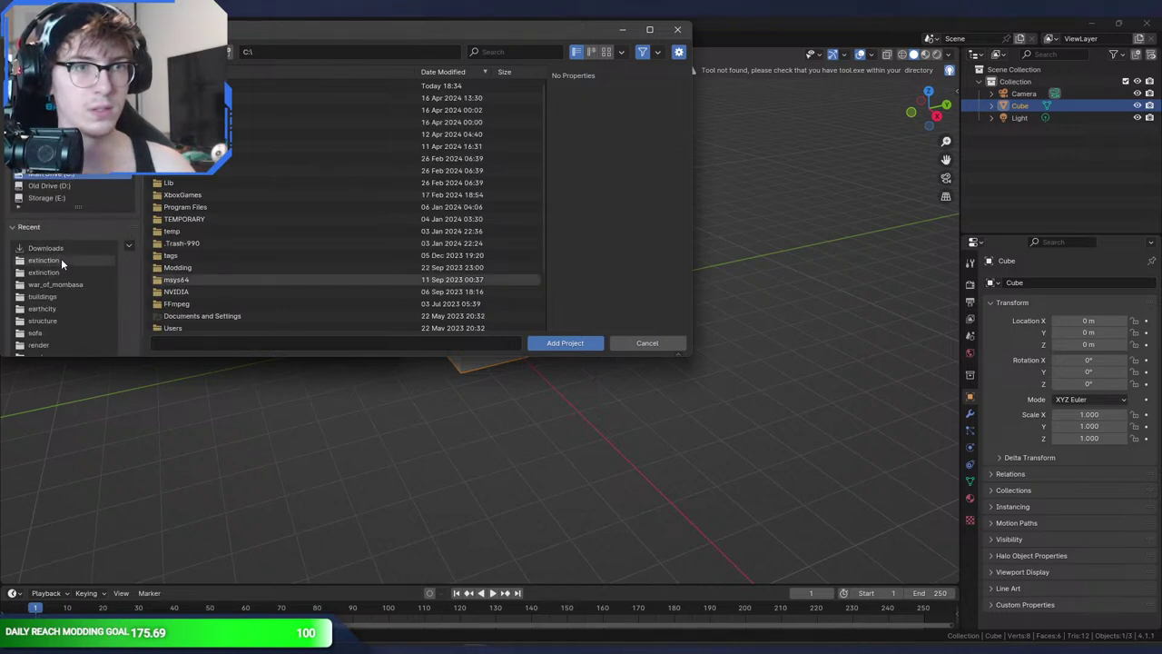
left_click(62, 273)
left_click(73, 262)
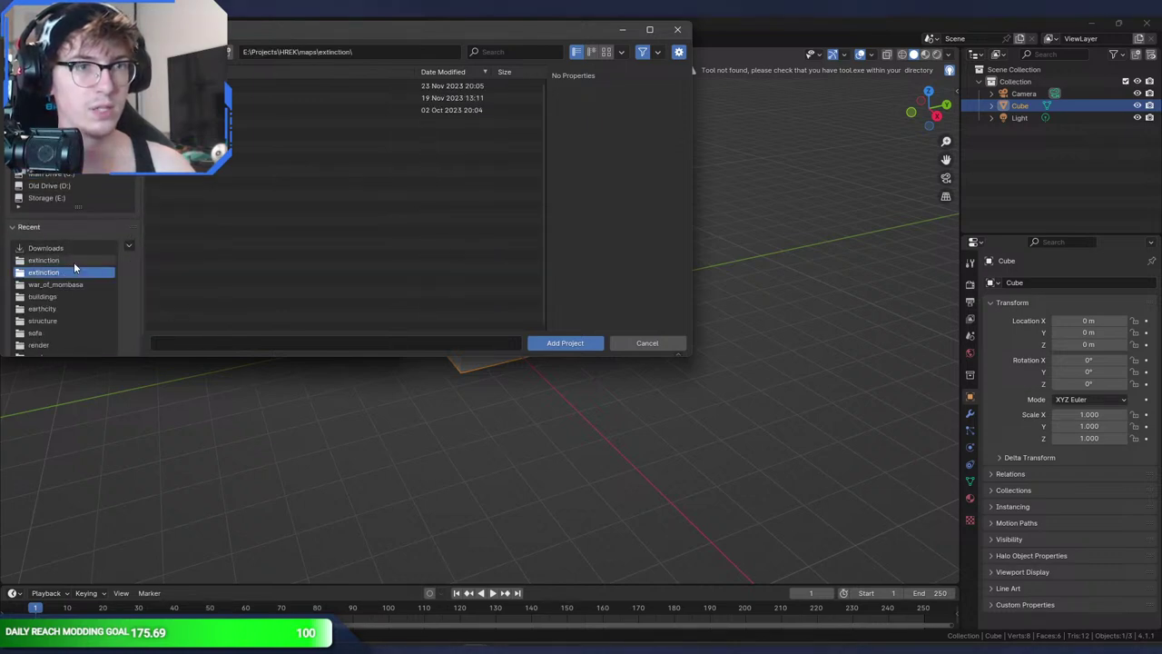
left_click(190, 52)
left_click(190, 51)
key("BackSpace")
left_click(433, 52)
left_click(570, 342)
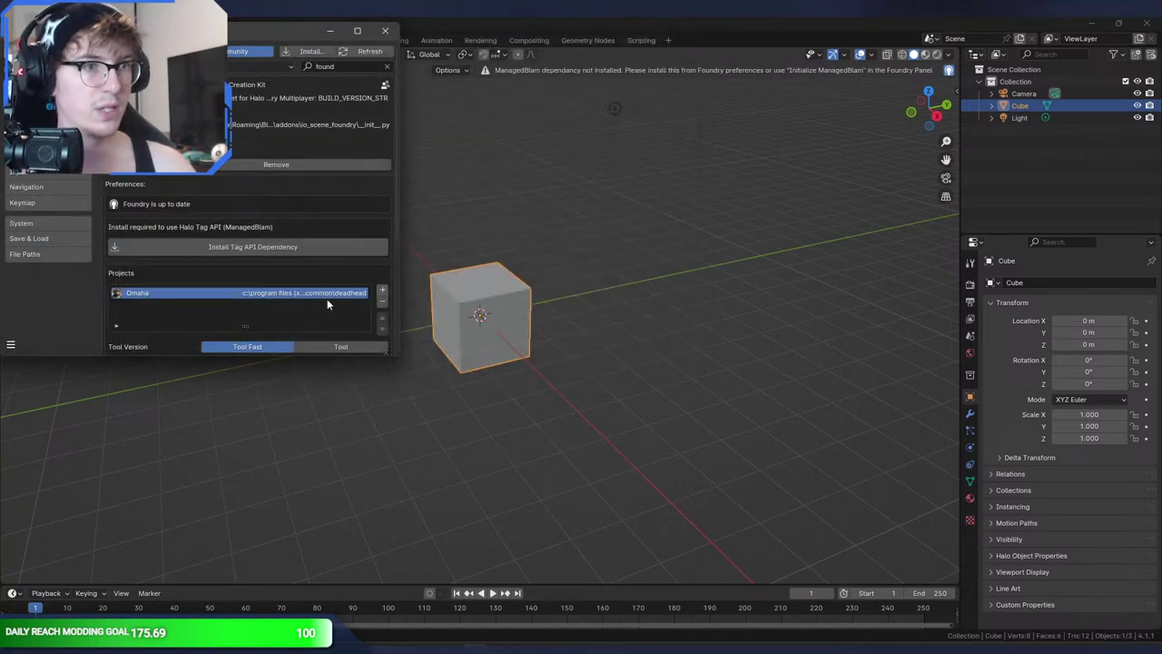
- Look through the remaining Foundry options below the project list and close the preferences
scroll(366, 254, "down", 6)
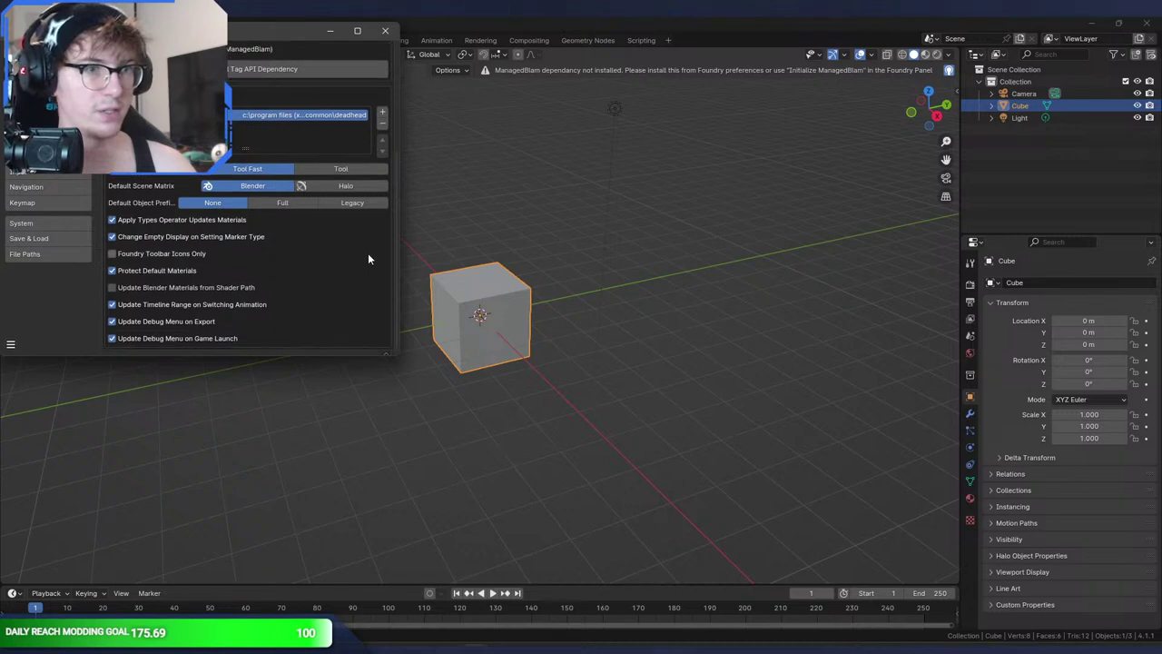
scroll(369, 247, "up", 6)
left_click(385, 30)
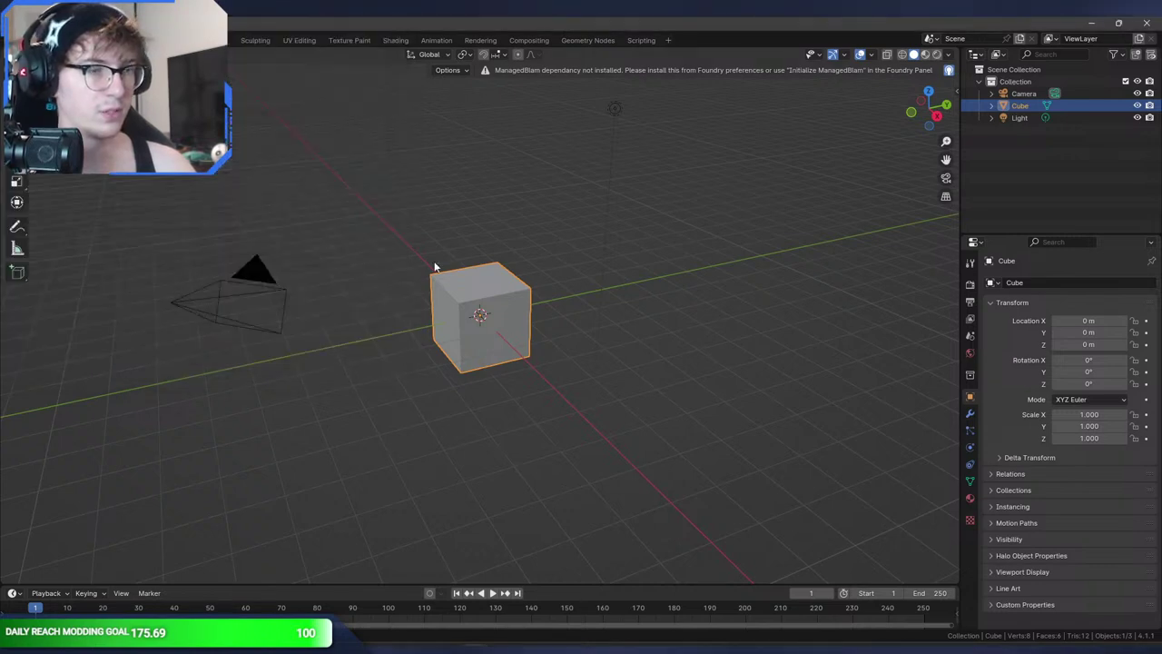
- Delete all the default objects from the new scene
key("a")
middle_click_drag(442, 275, 467, 233)
key("Delete")
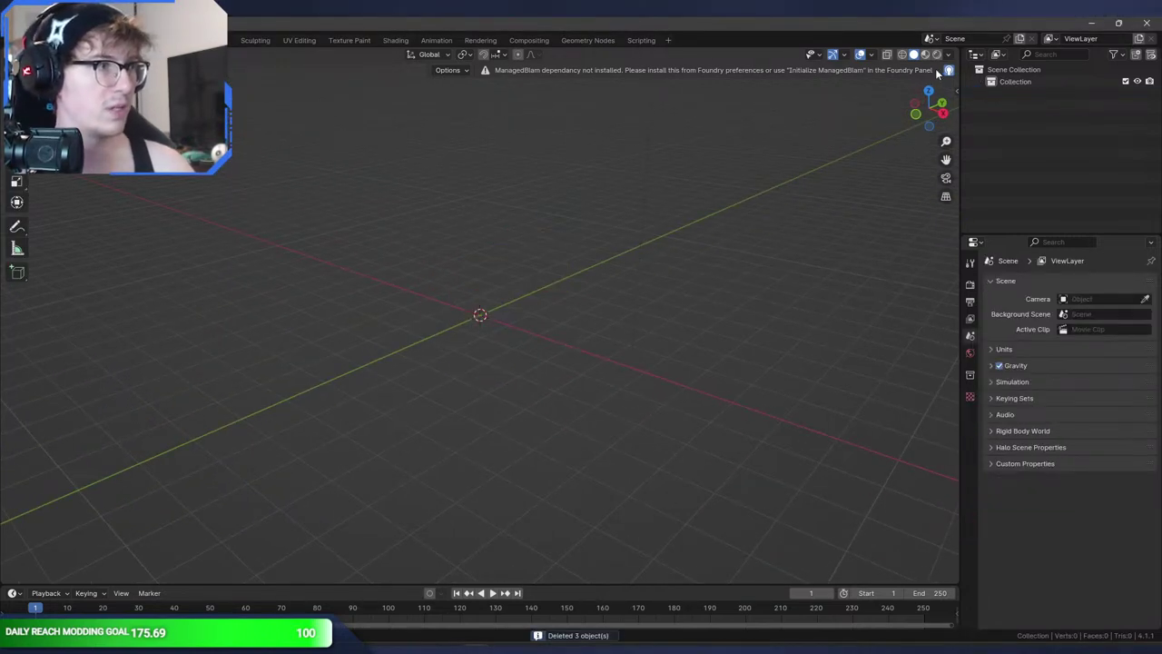
- Show the Foundry panel in the 3D viewport, install the Tag API from it and widen the panel
left_click(954, 89)
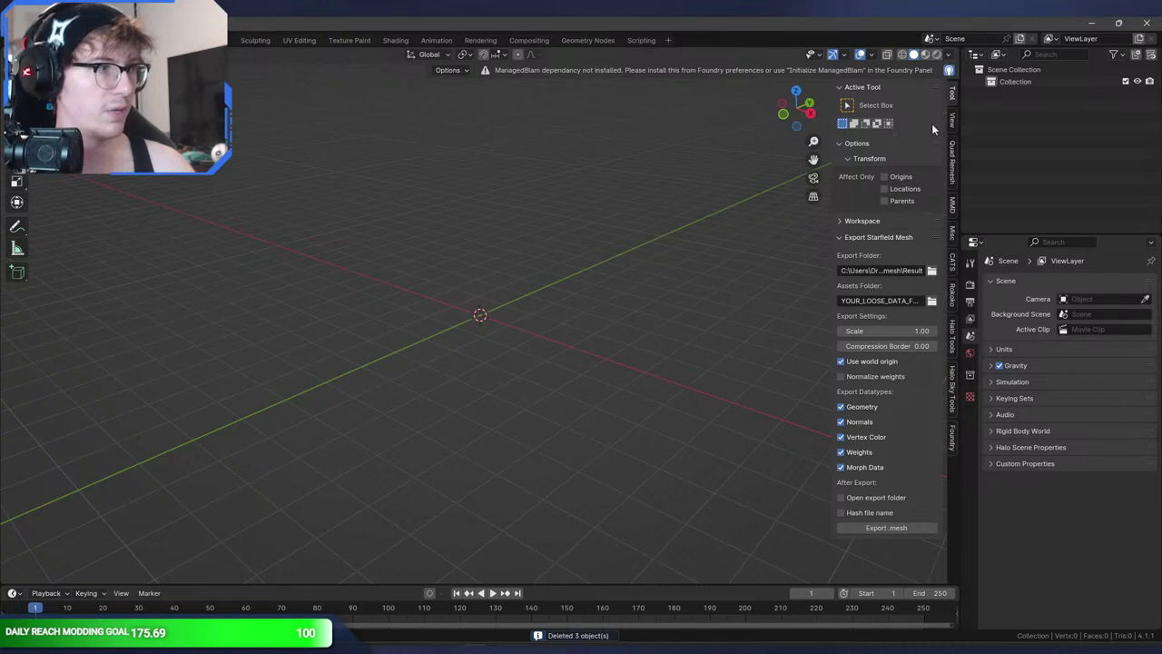
left_click(952, 205)
left_click(952, 232)
left_click(951, 386)
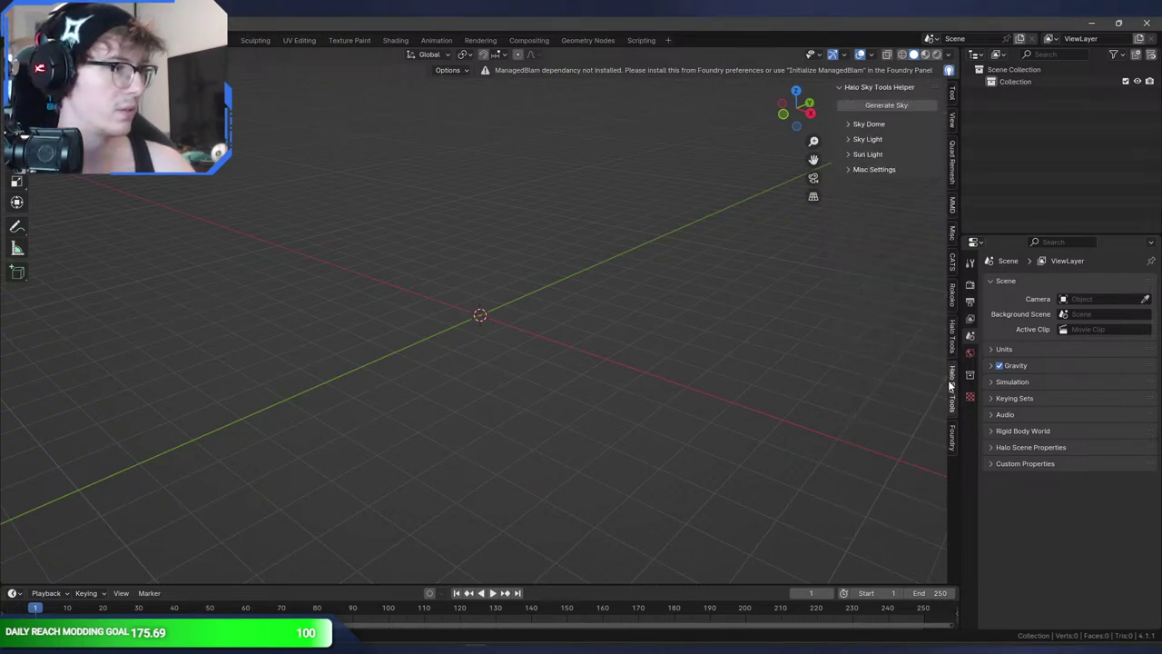
left_click(951, 434)
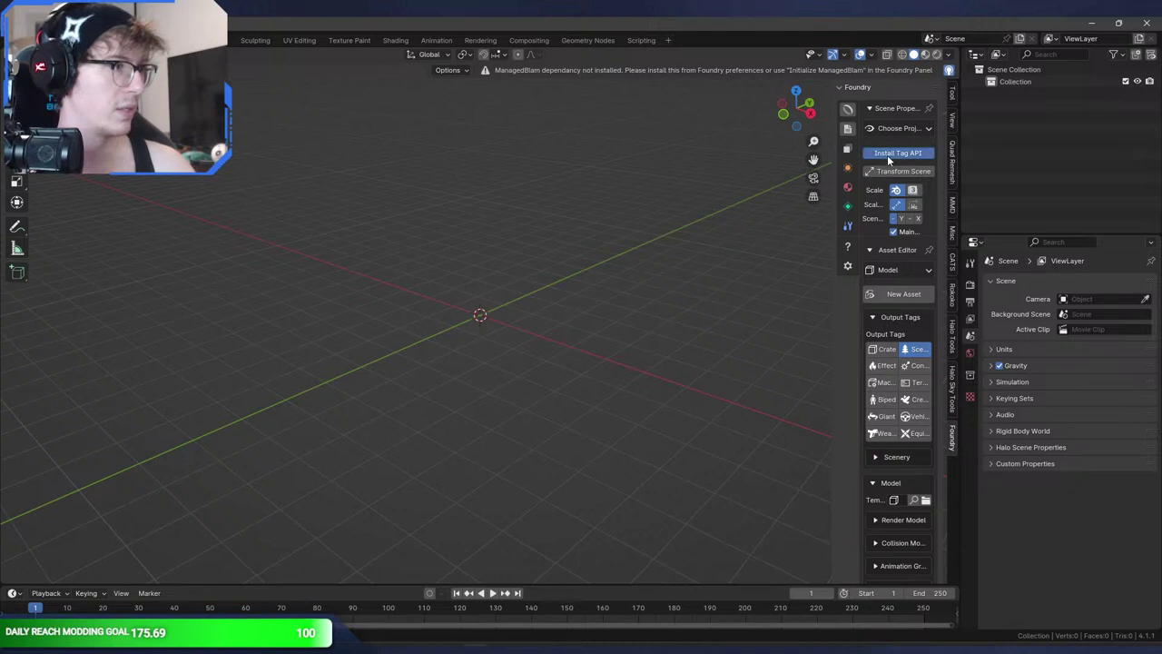
scroll(854, 161, "down", 1)
left_click_drag(834, 158, 779, 159)
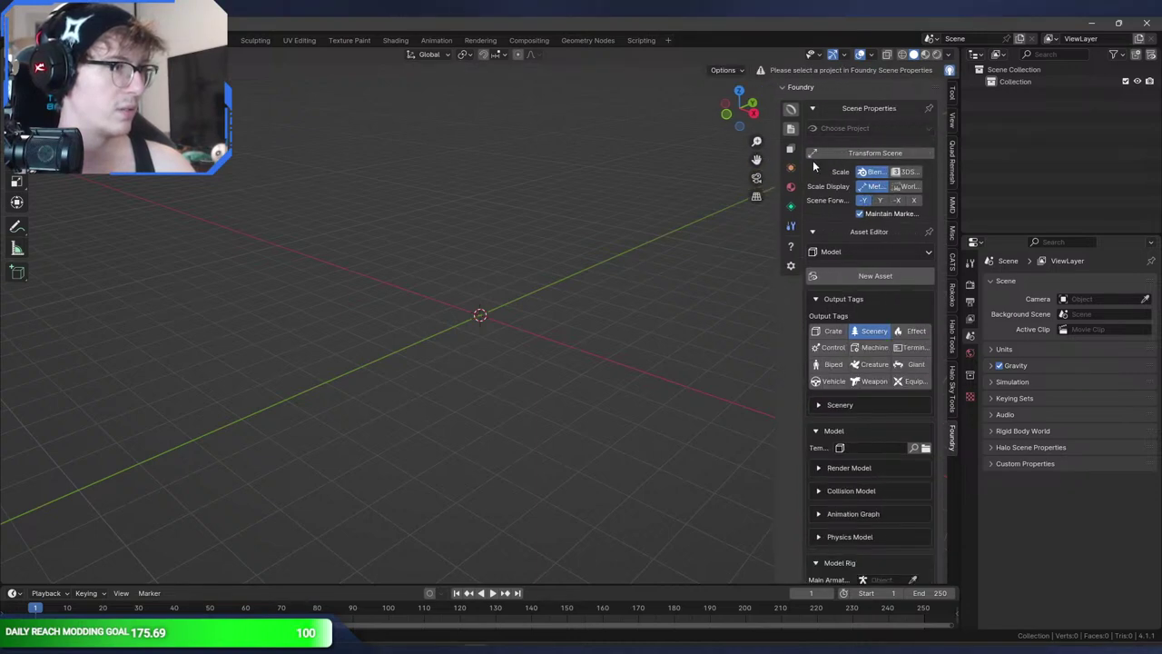
- Review the Transform Scene options and the render model, collision model and animation graph settings in Foundry's asset editor
left_click(892, 153)
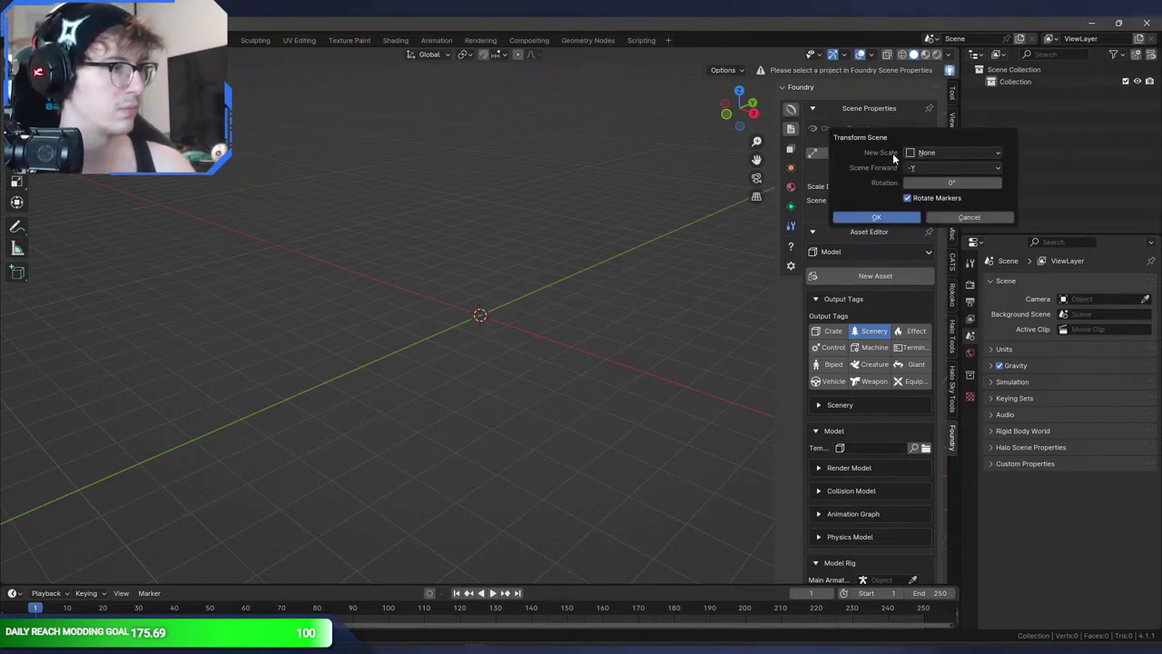
key("Escape")
middle_click_drag(668, 155, 708, 191)
left_click_drag(773, 198, 737, 197)
scroll(798, 367, "down", 1)
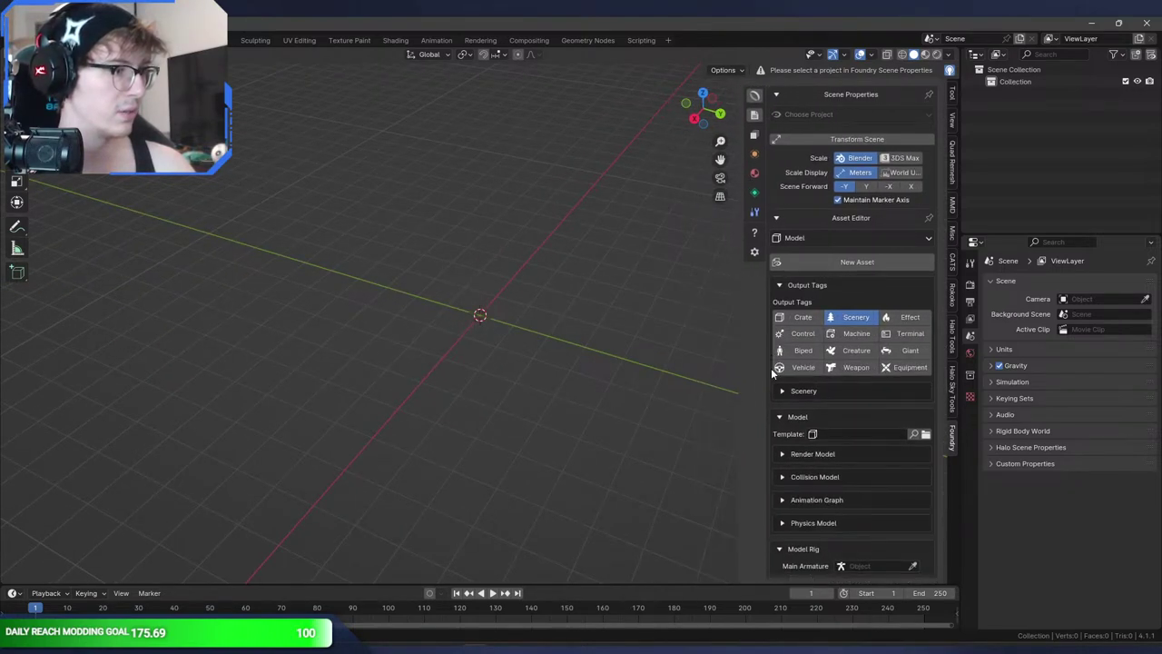
left_click(804, 454)
left_click(803, 454)
left_click(818, 474)
left_click(818, 473)
left_click(824, 500)
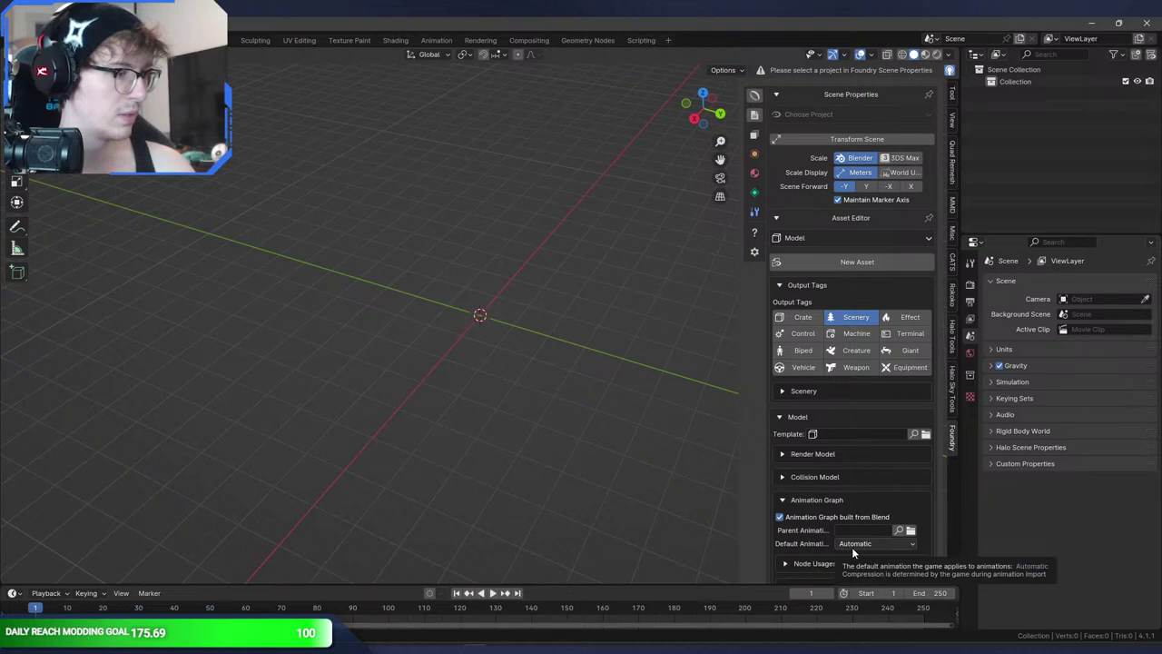
left_click(802, 501)
scroll(821, 506, "up", 1)
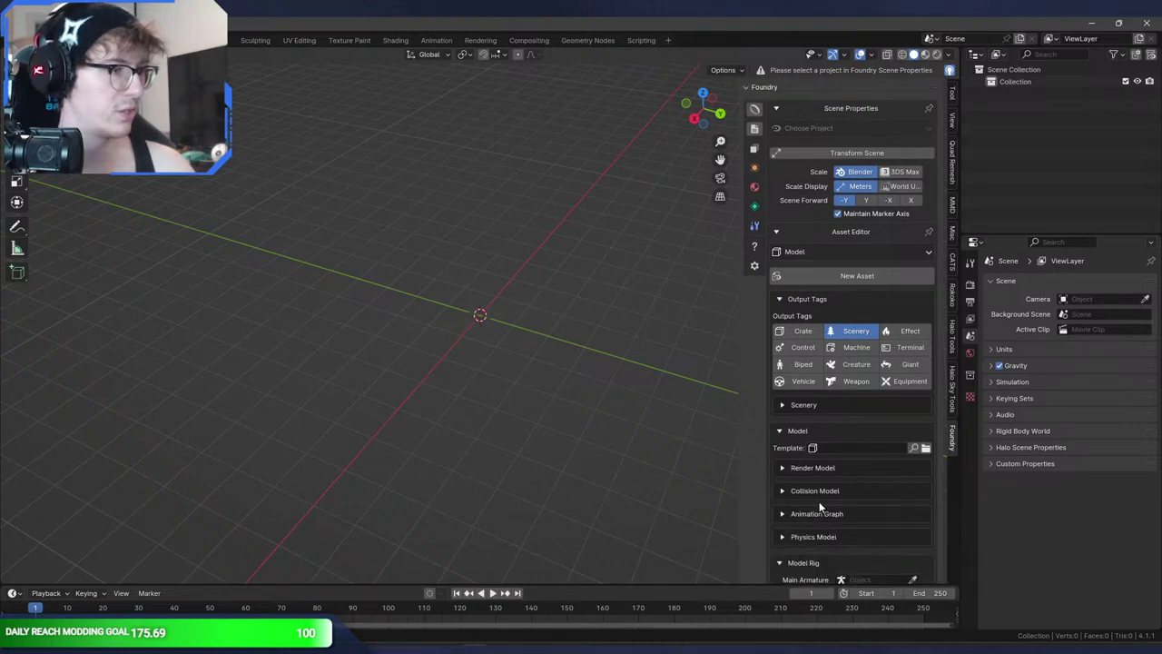
- Look through Foundry's other sections from the Sets Manager to the shader, importer and rig tools
left_click(755, 149)
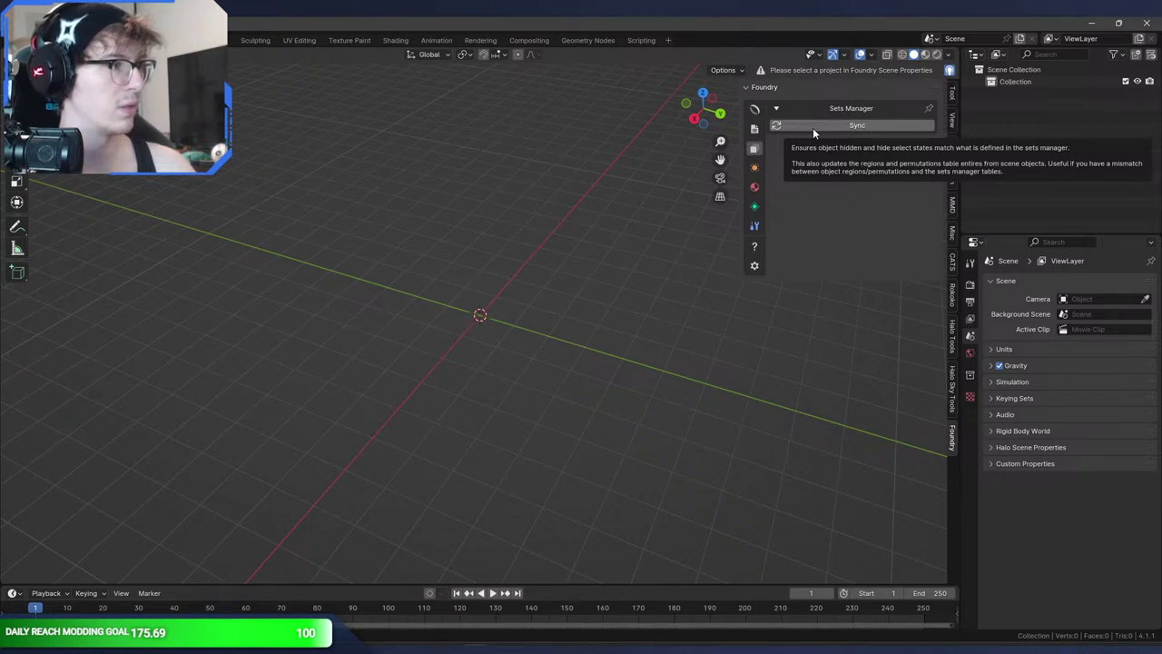
left_click(755, 167)
left_click(755, 186)
left_click(755, 207)
left_click(754, 225)
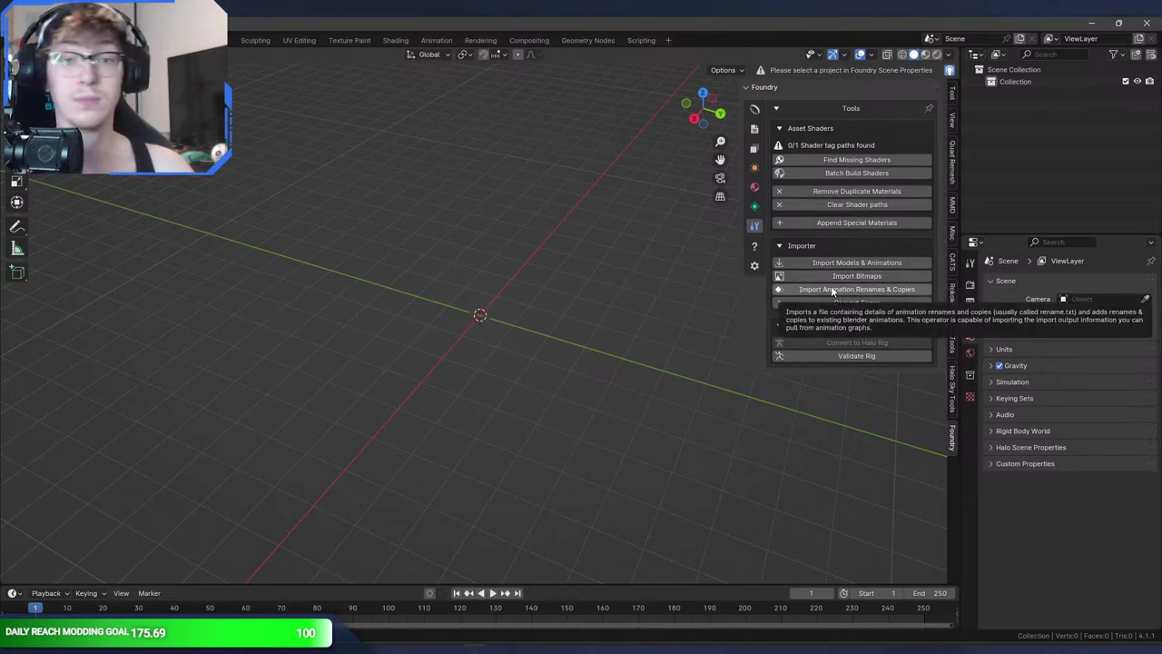
middle_click_drag(519, 218, 607, 197)
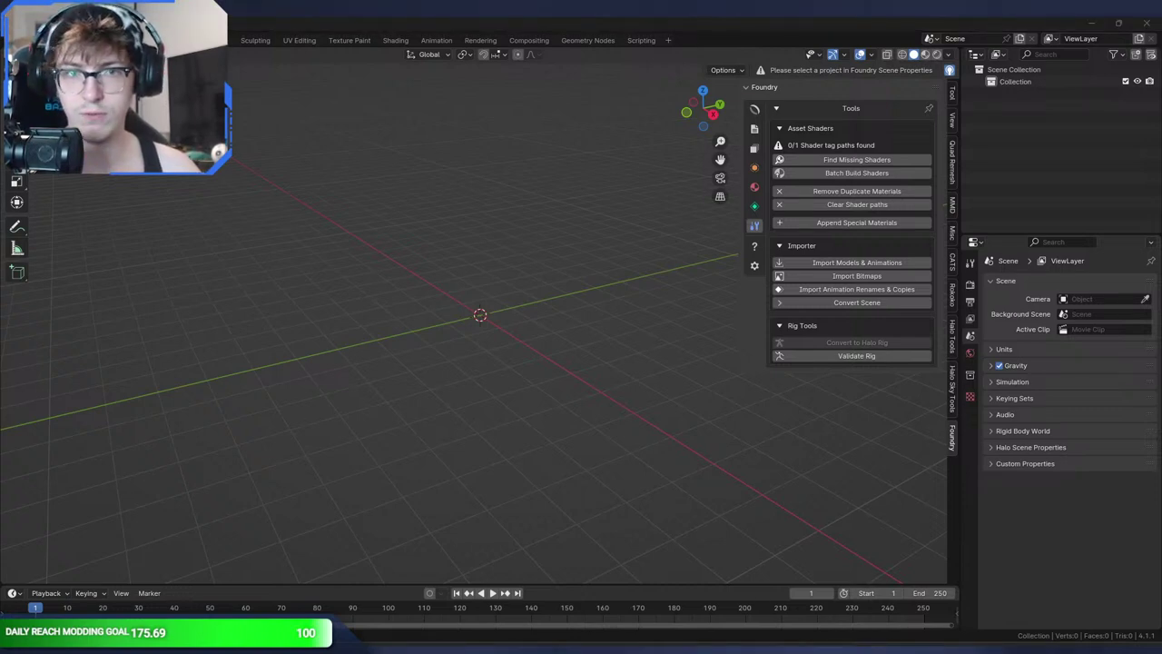
middle_click_drag(524, 297, 569, 346)
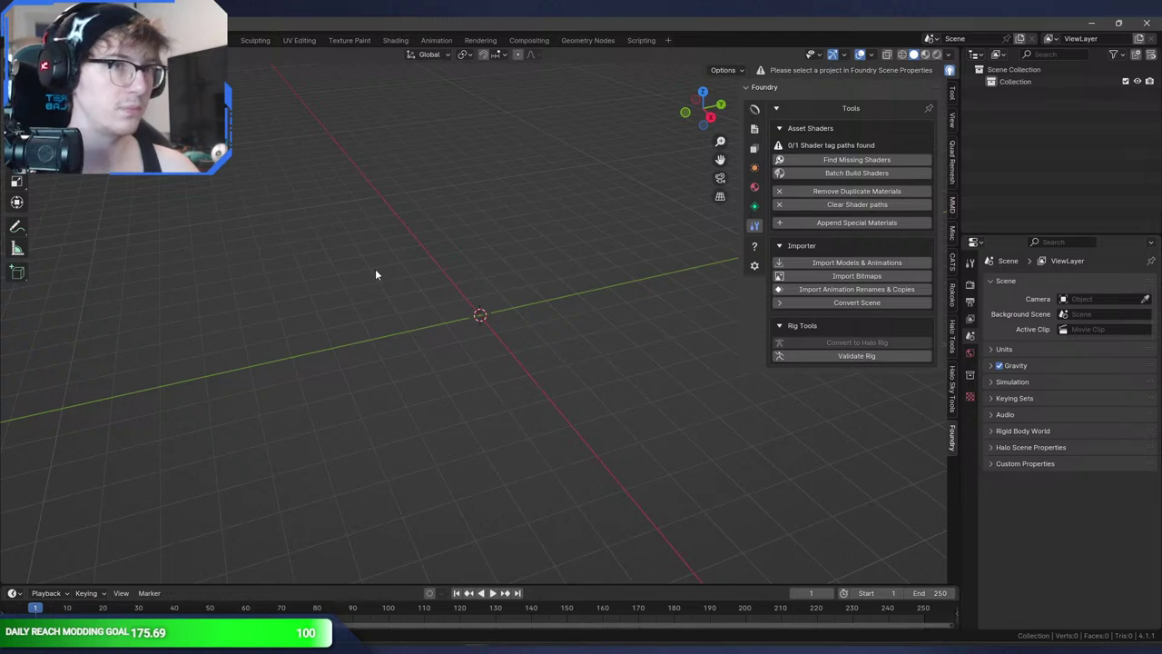
- Reopen the extinction level from the most recent blend file, discarding the empty scene
left_click(32, 40)
mouse_move(57, 76)
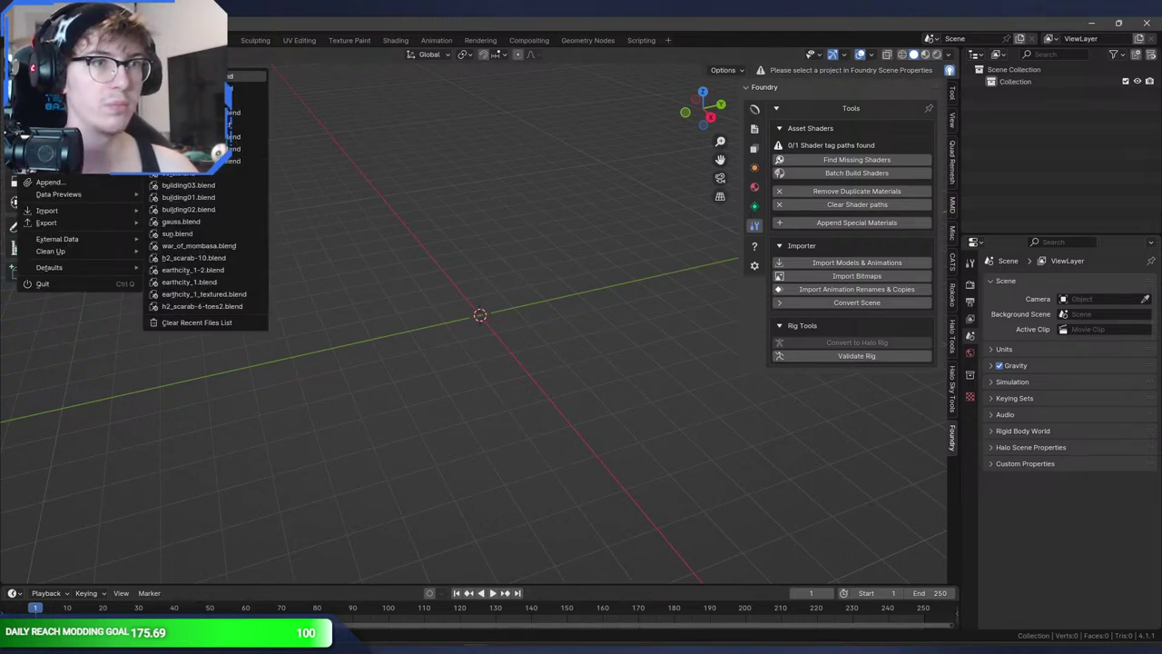
left_click(195, 76)
left_click(600, 355)
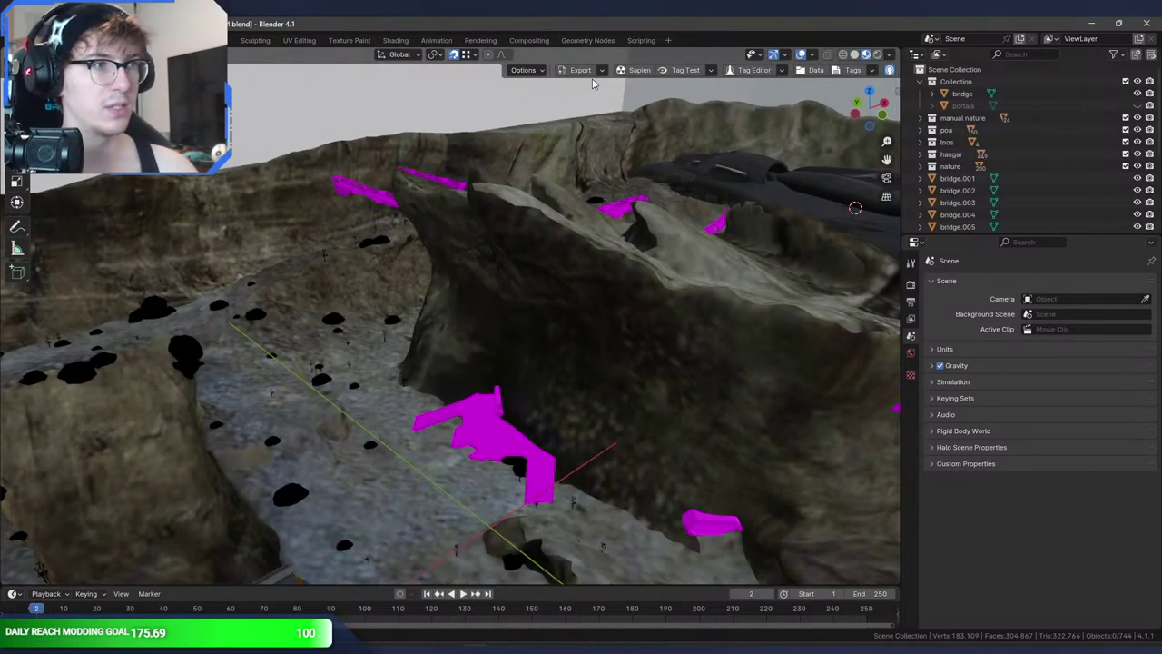
- Export the level with Foundry as a Scenario asset over extinction.sidecar.xml and move the console window aside
left_click(581, 70)
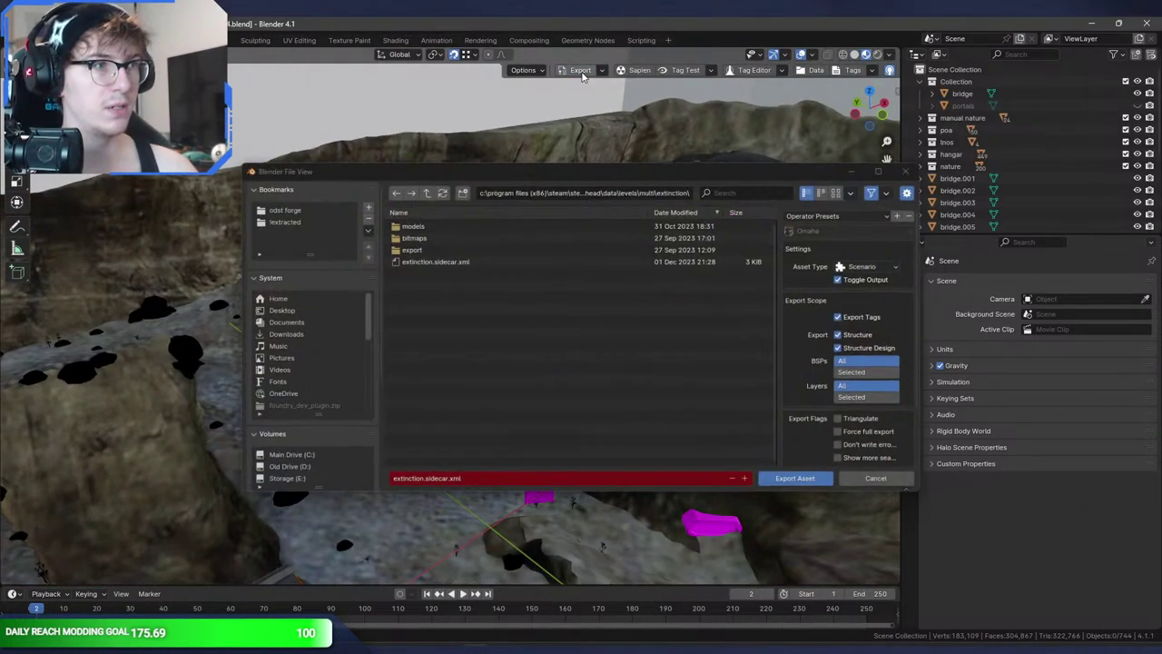
left_click(573, 260)
double_click(517, 262)
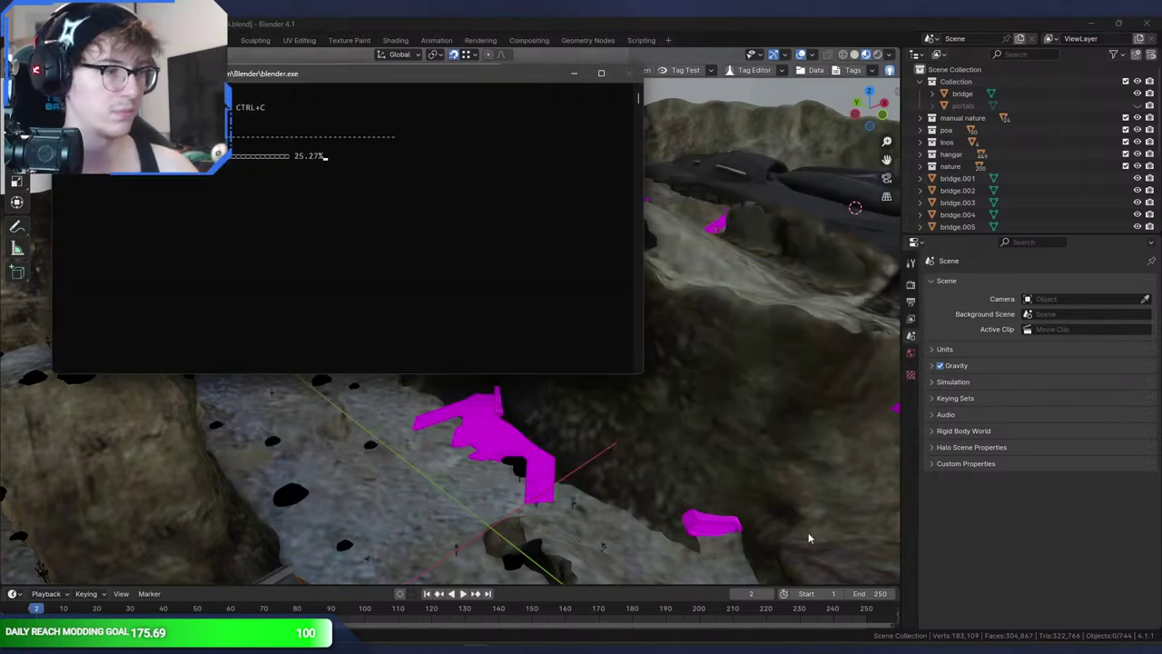
left_click_drag(345, 93, 771, 122)
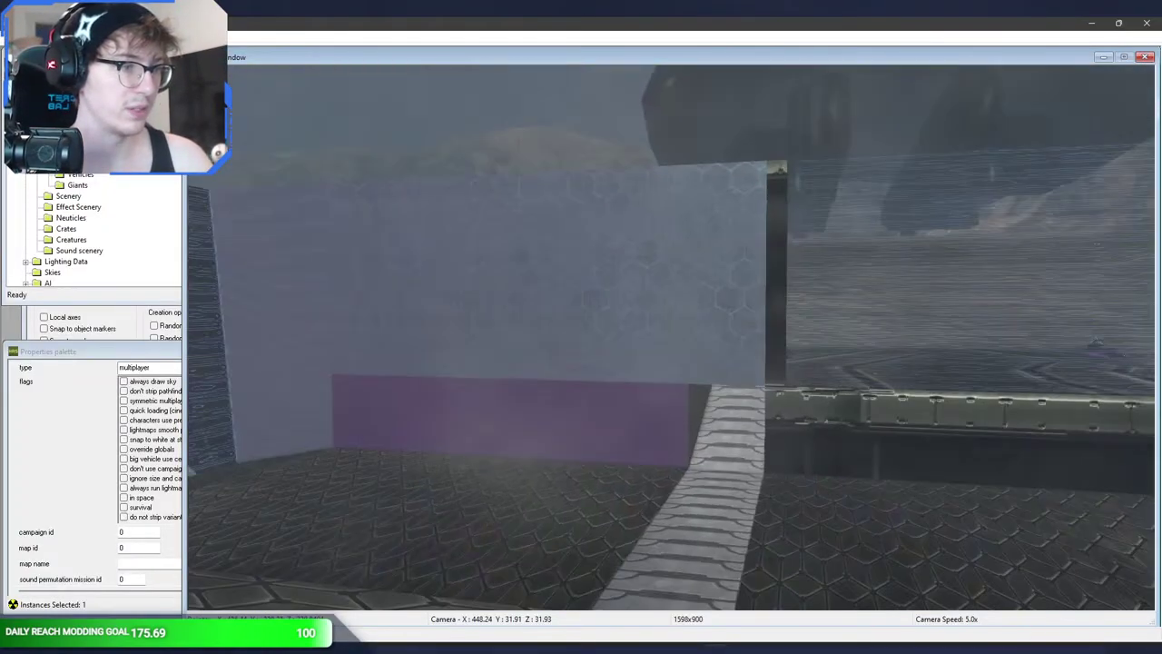
key("w")
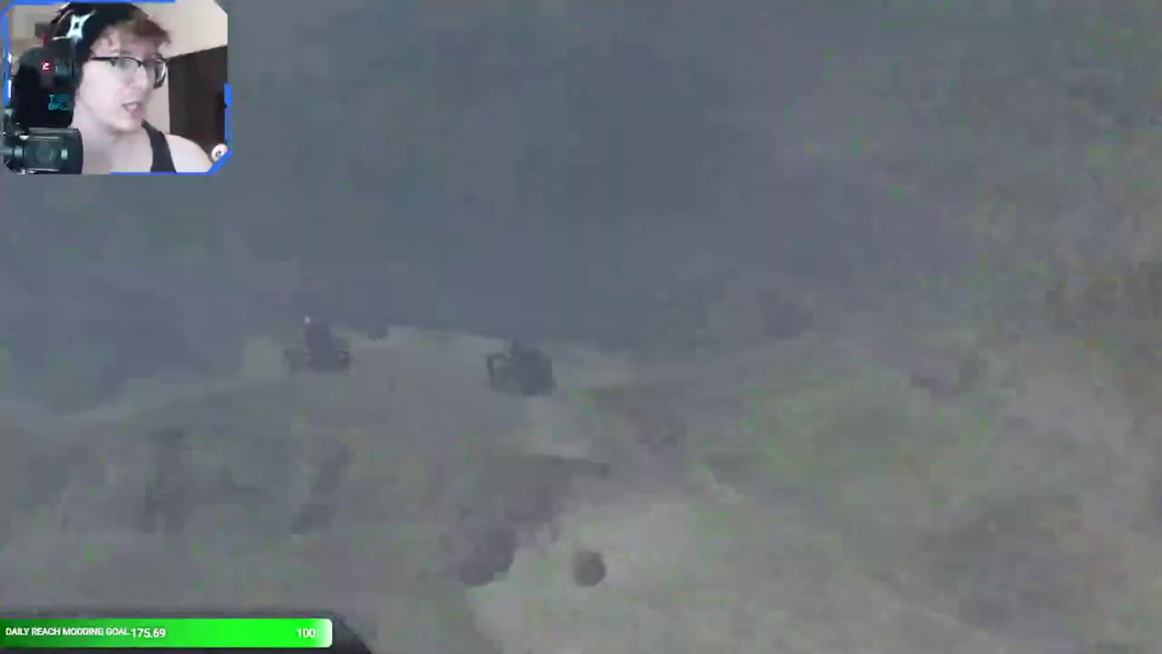
key("w")
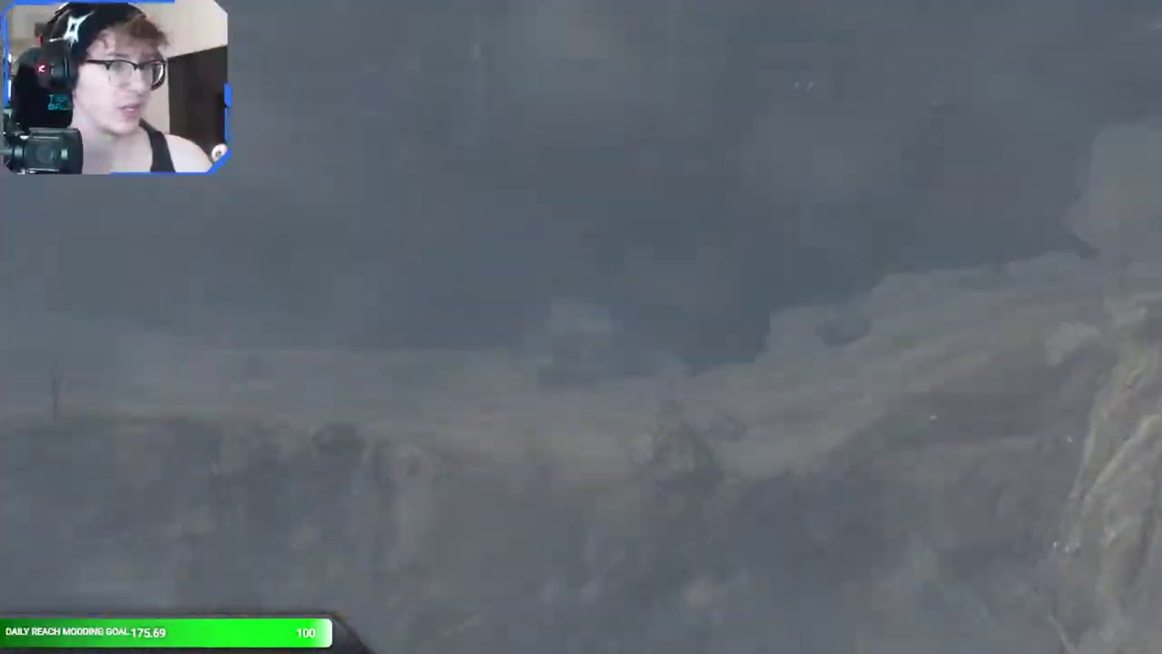
key("w")
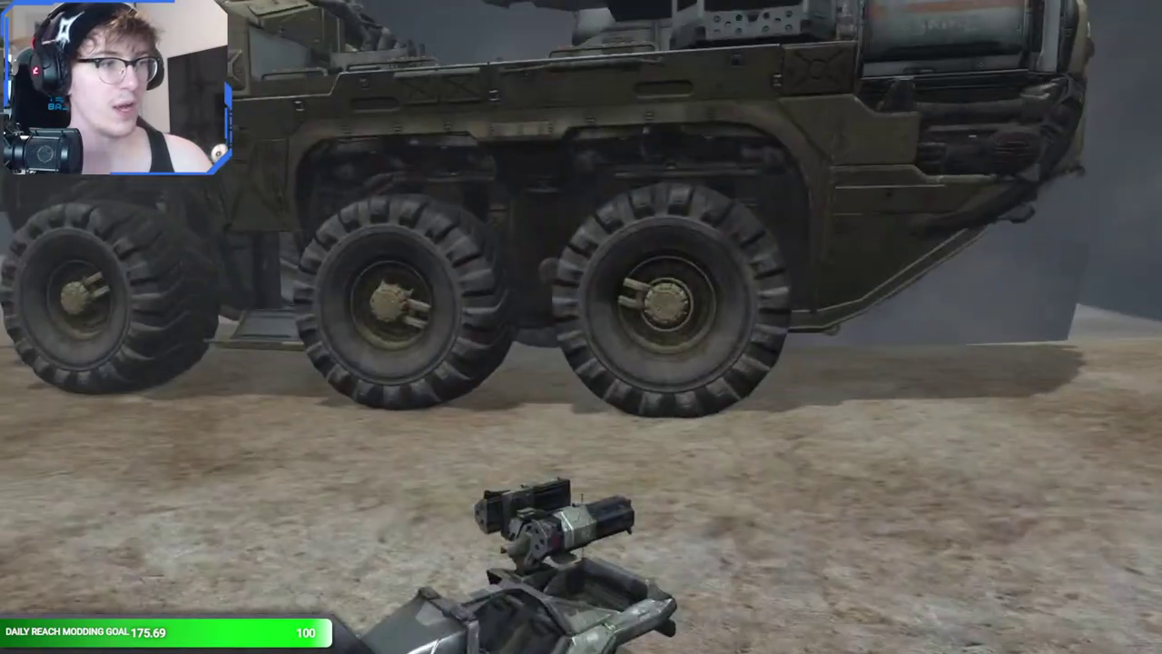
key("d")
key("w")
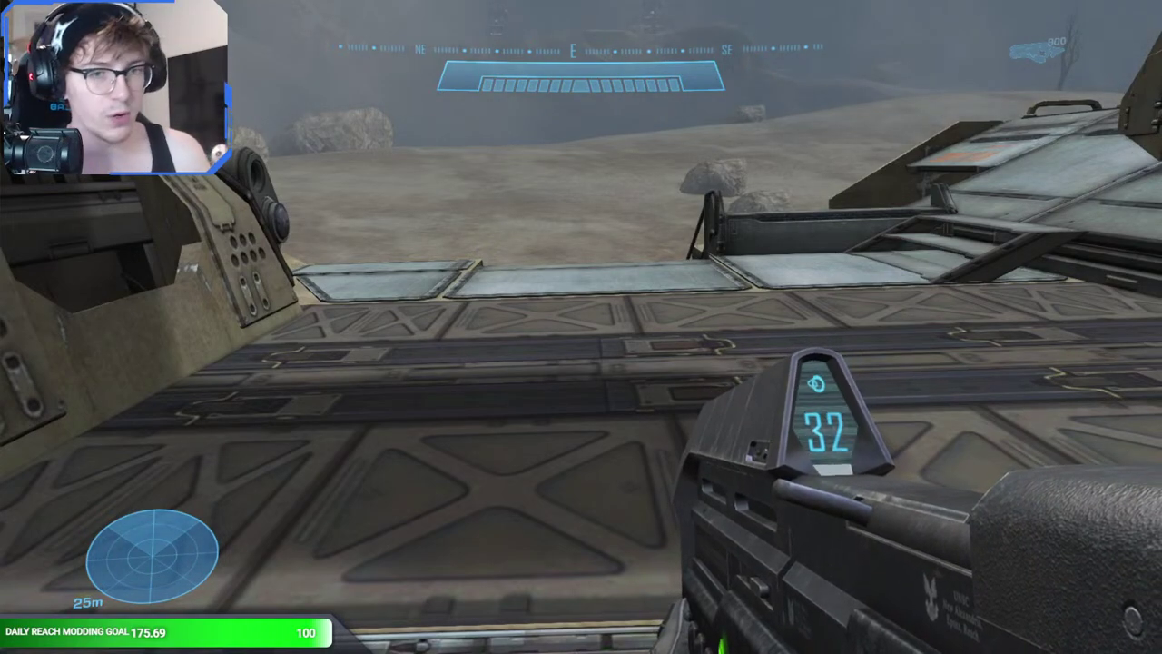
key("w")
key("d")
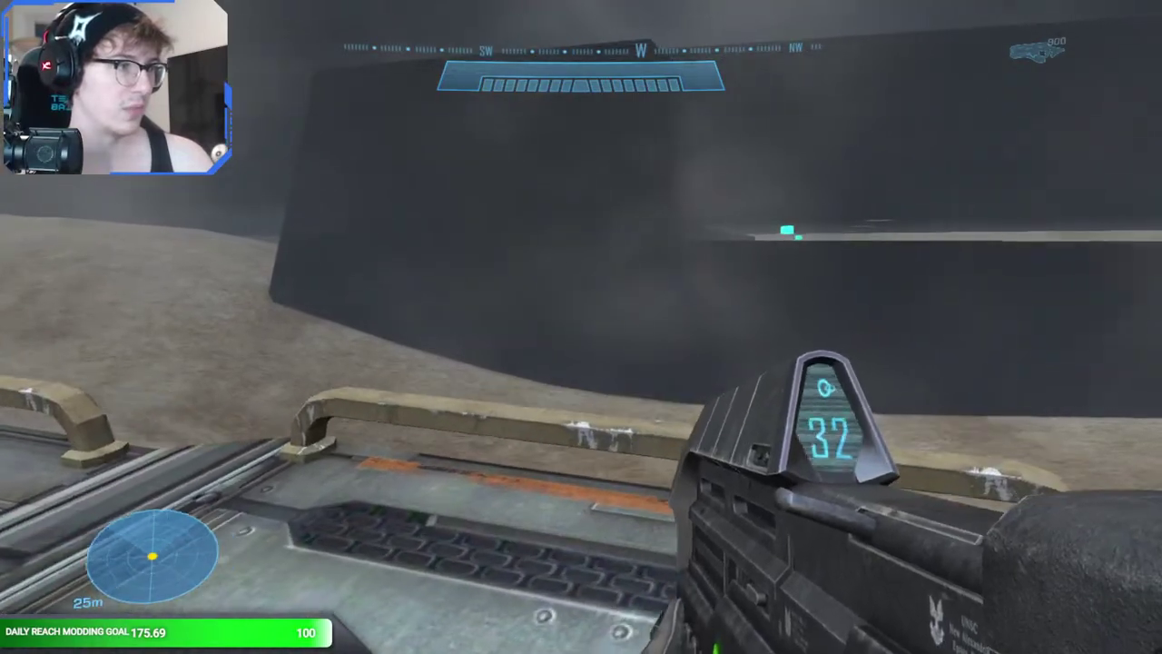
key("Tab")
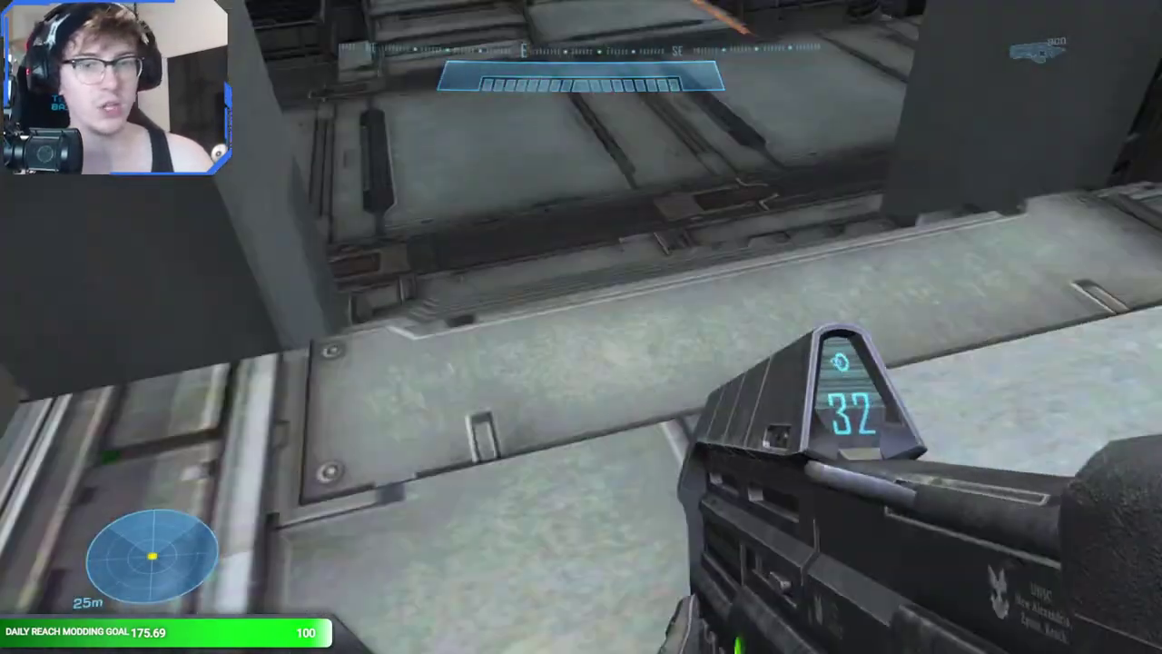
key("w")
key("w")
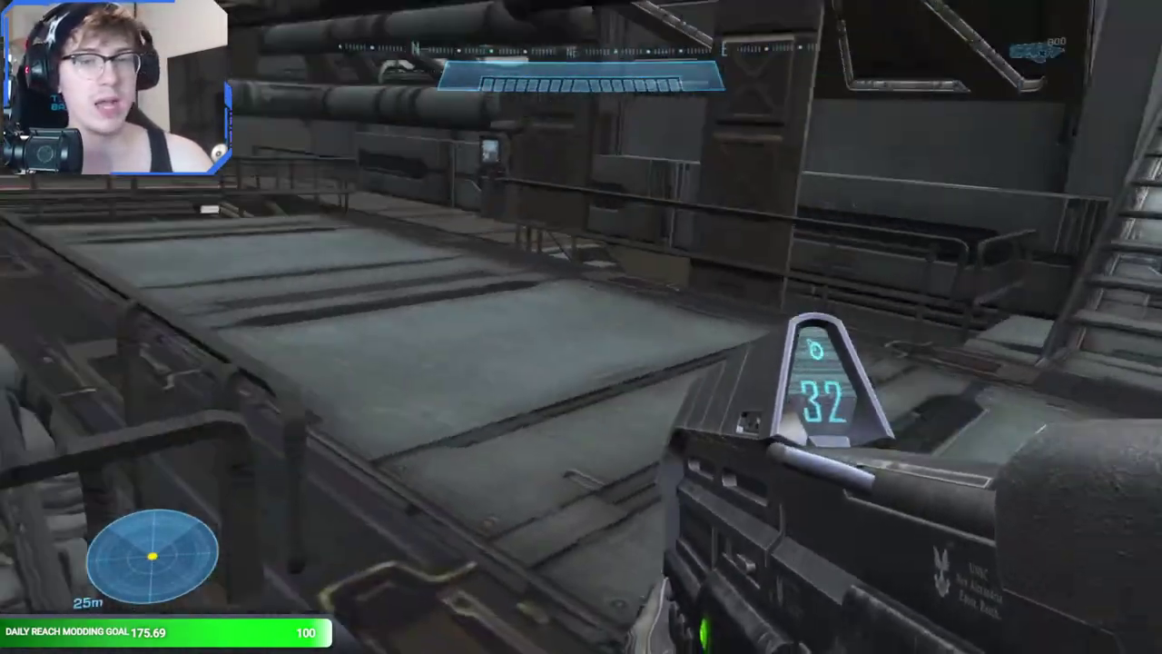
key("w")
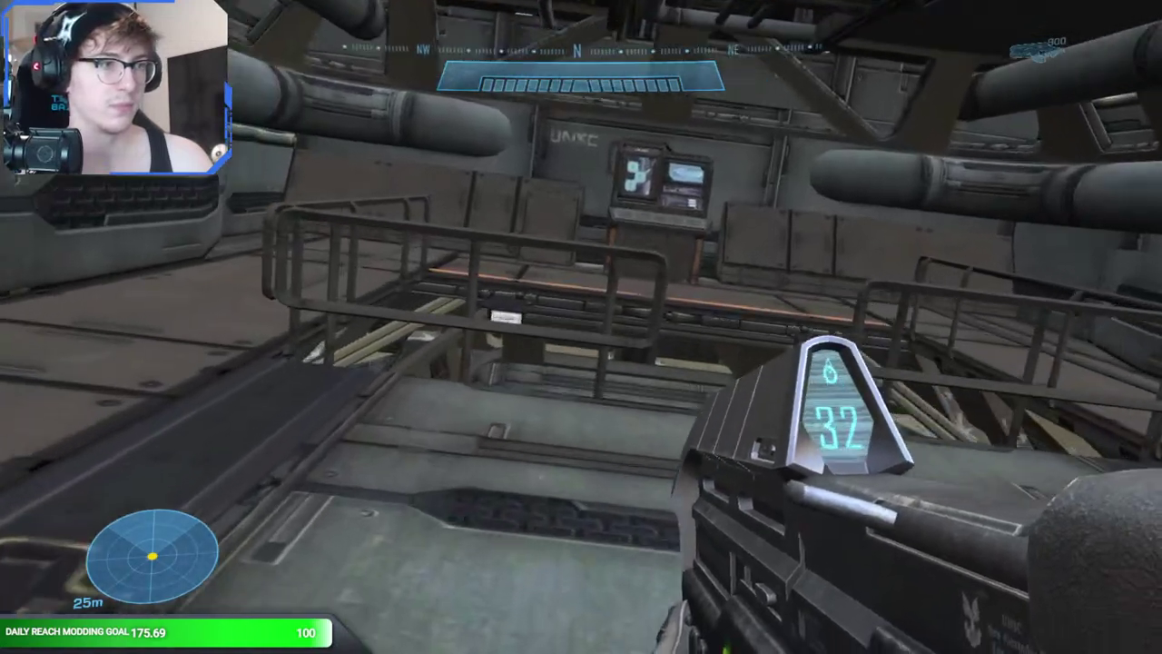
key("w")
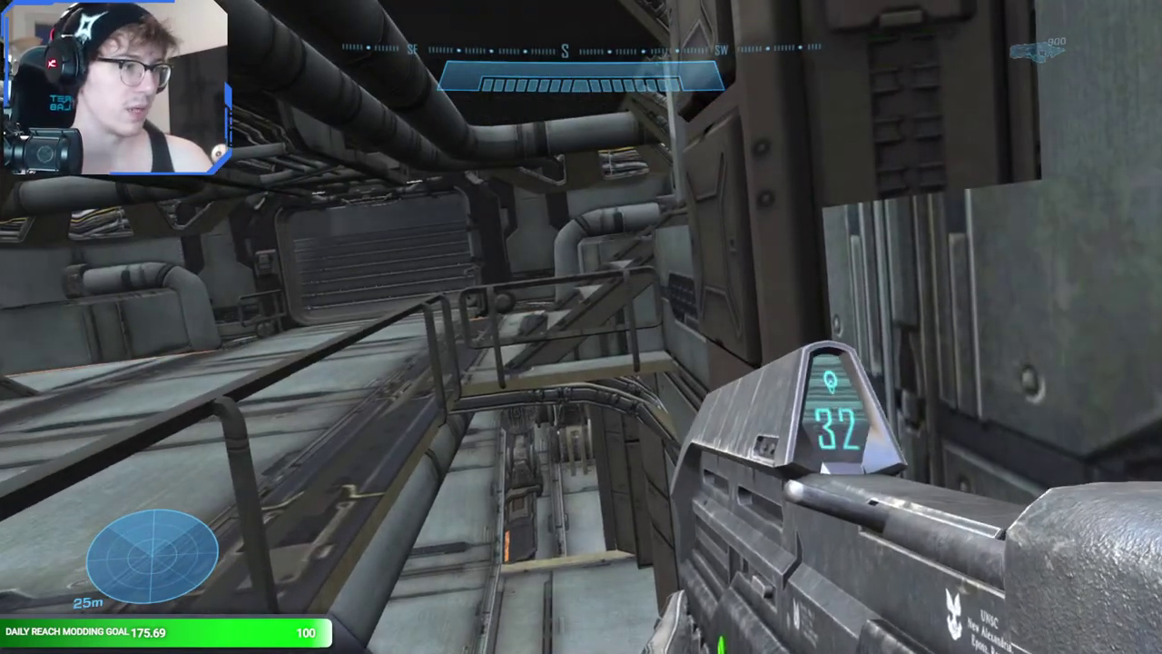
key("w")
key("w")
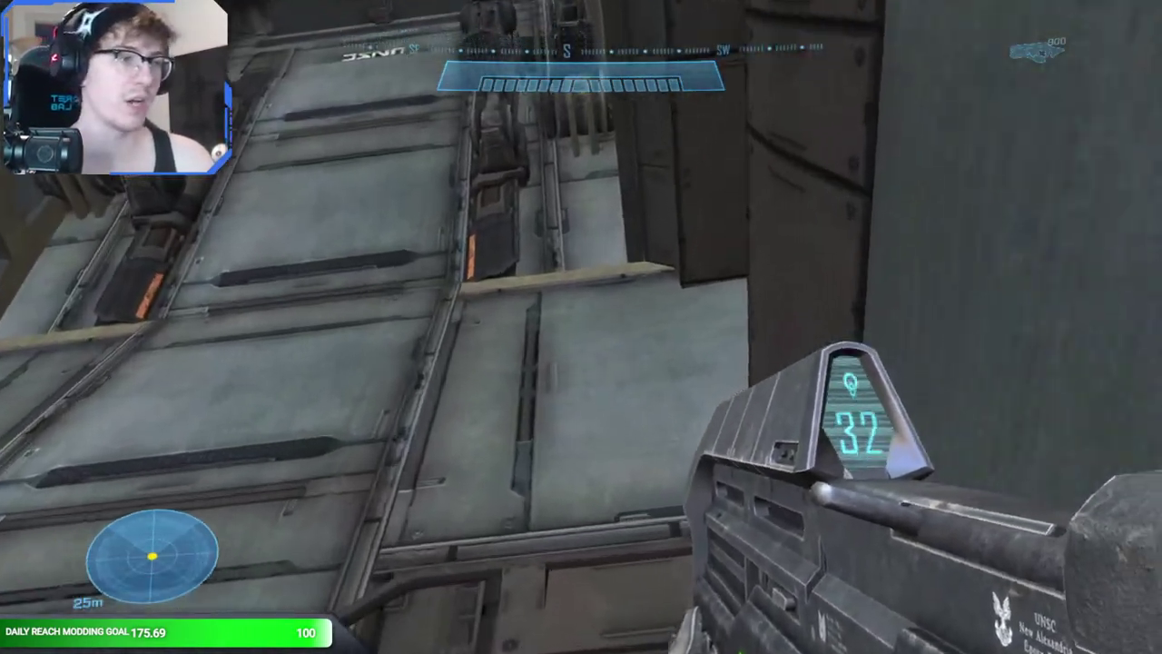
key("w")
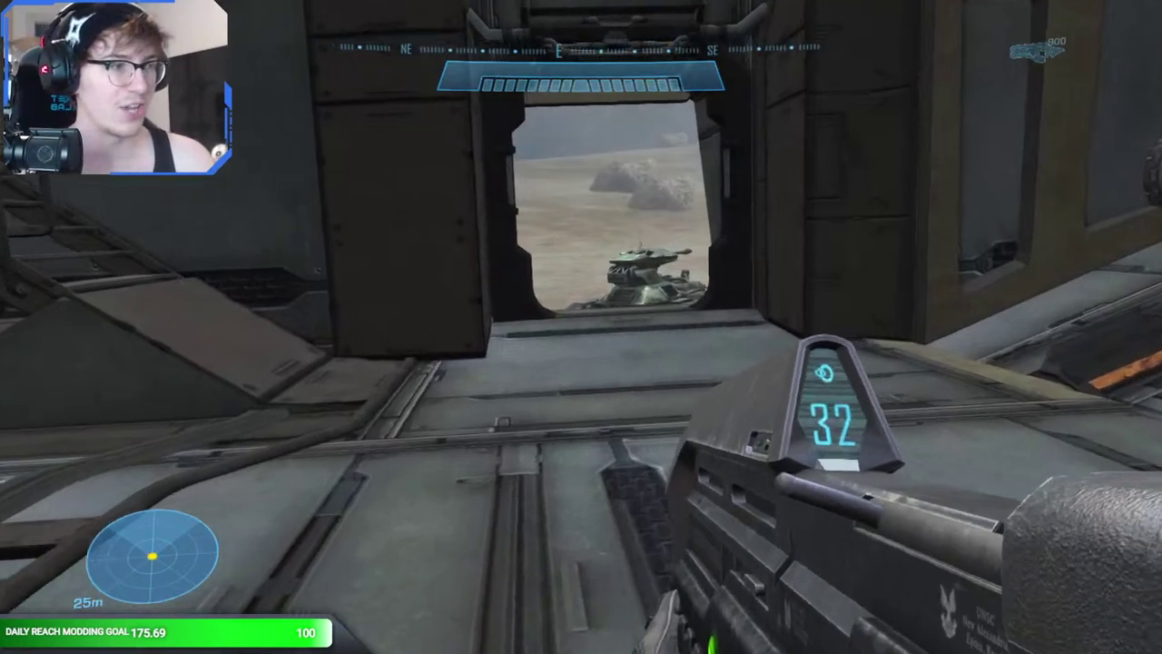
key("w")
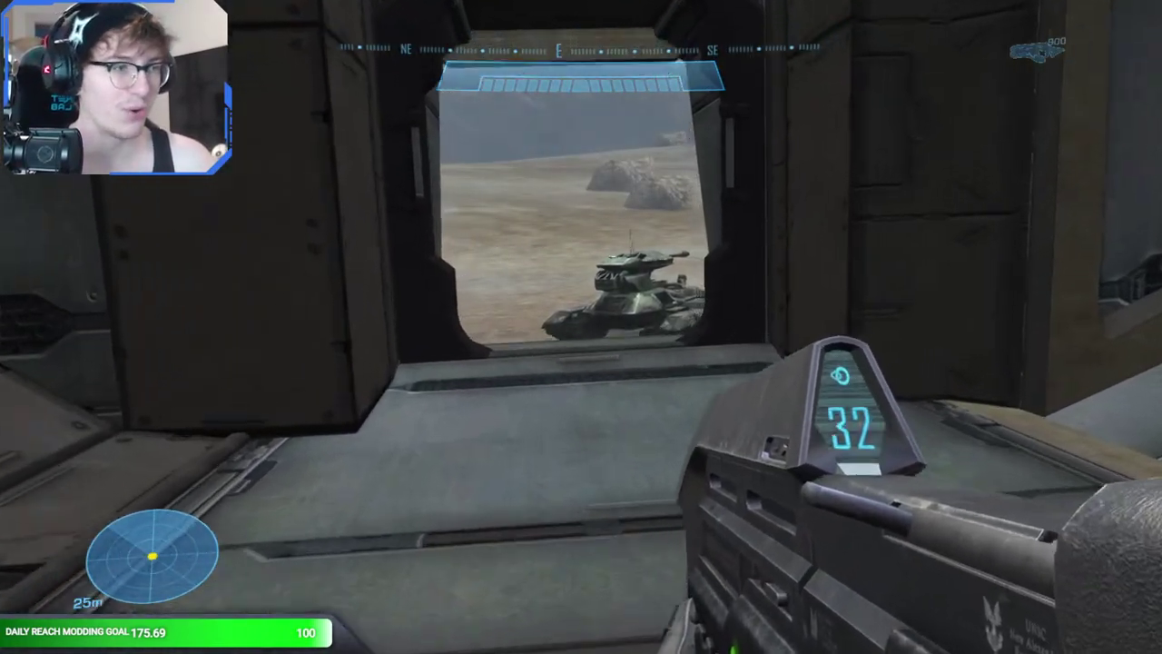
key("w")
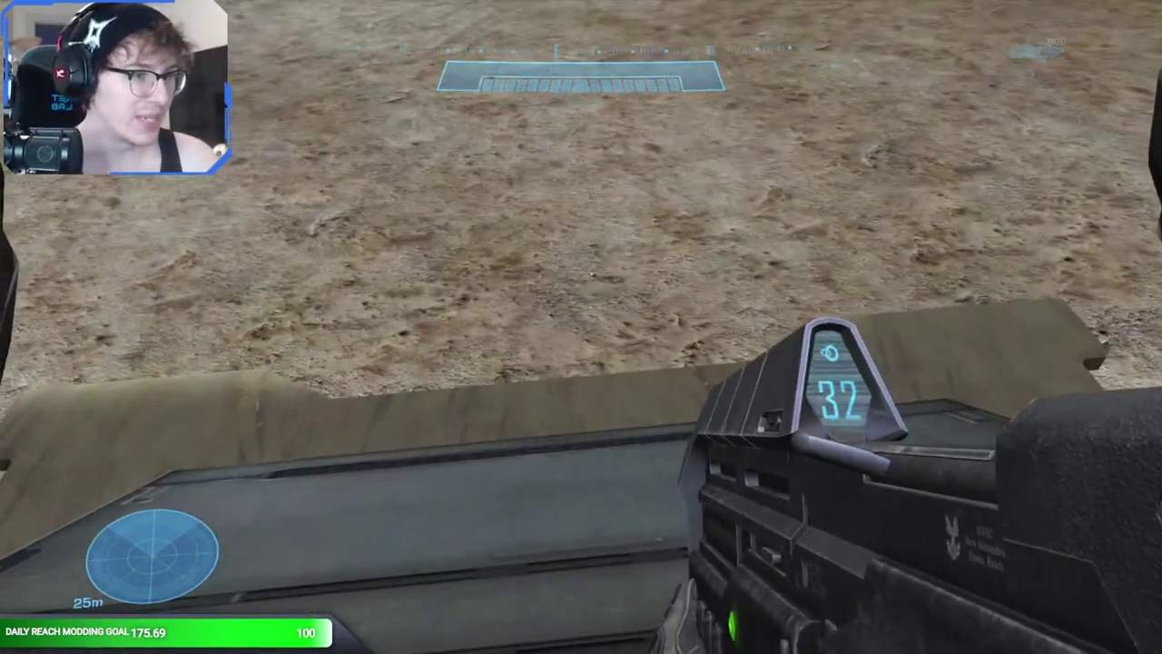
key("s")
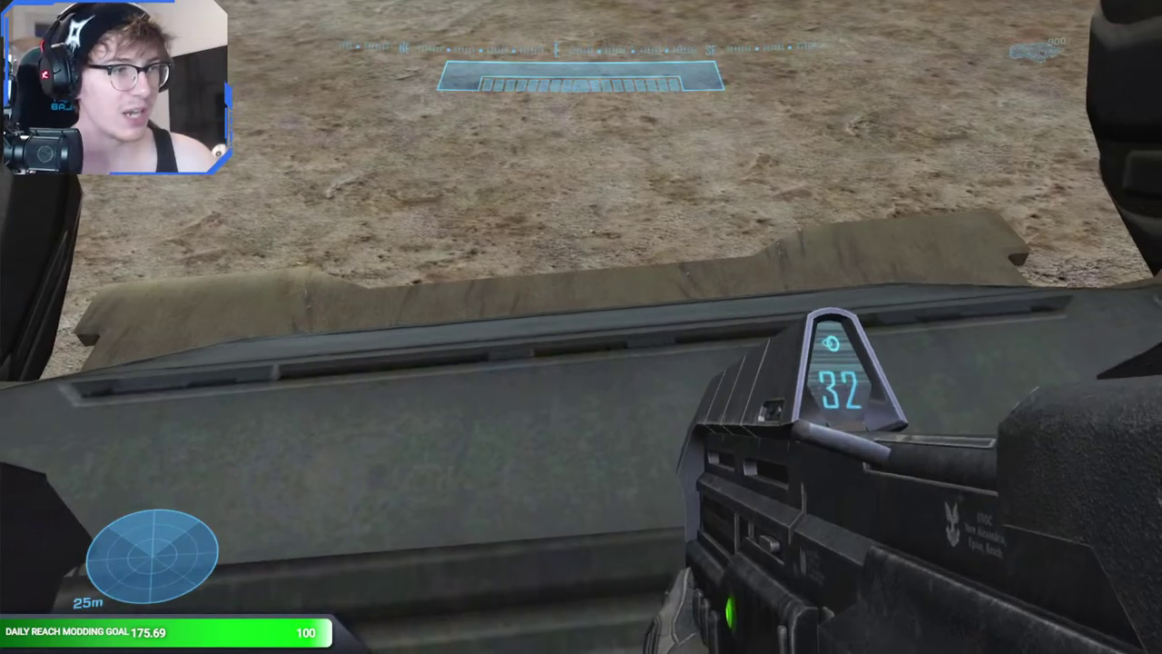
key("w")
key("w")
key("w")
key("w")
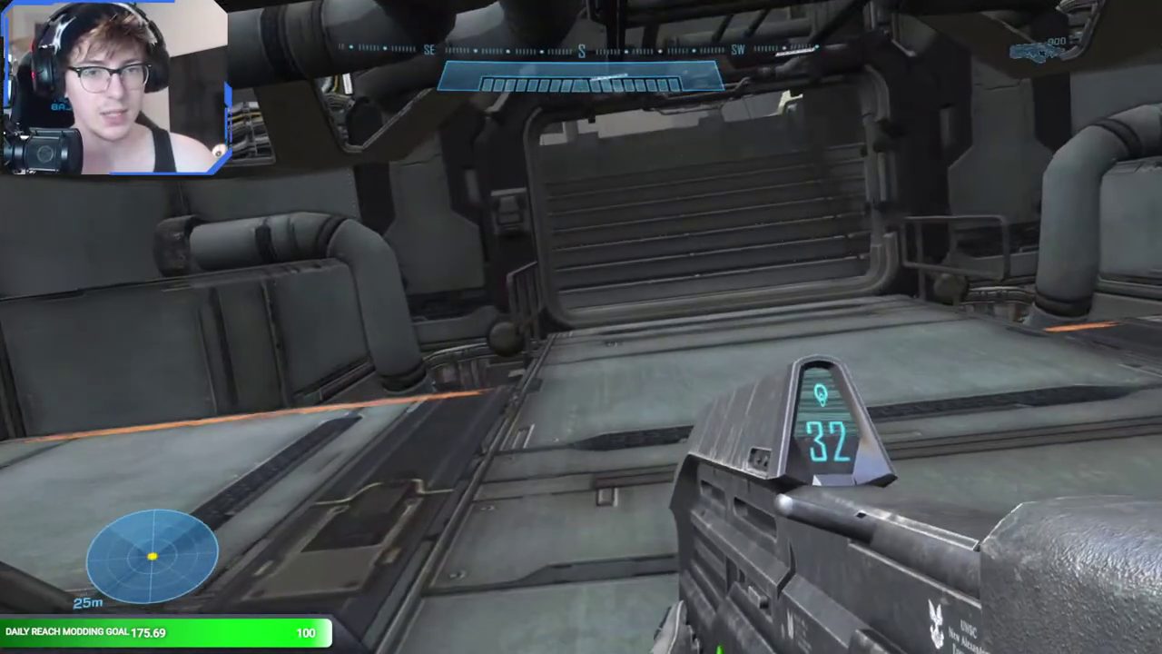
key("w")
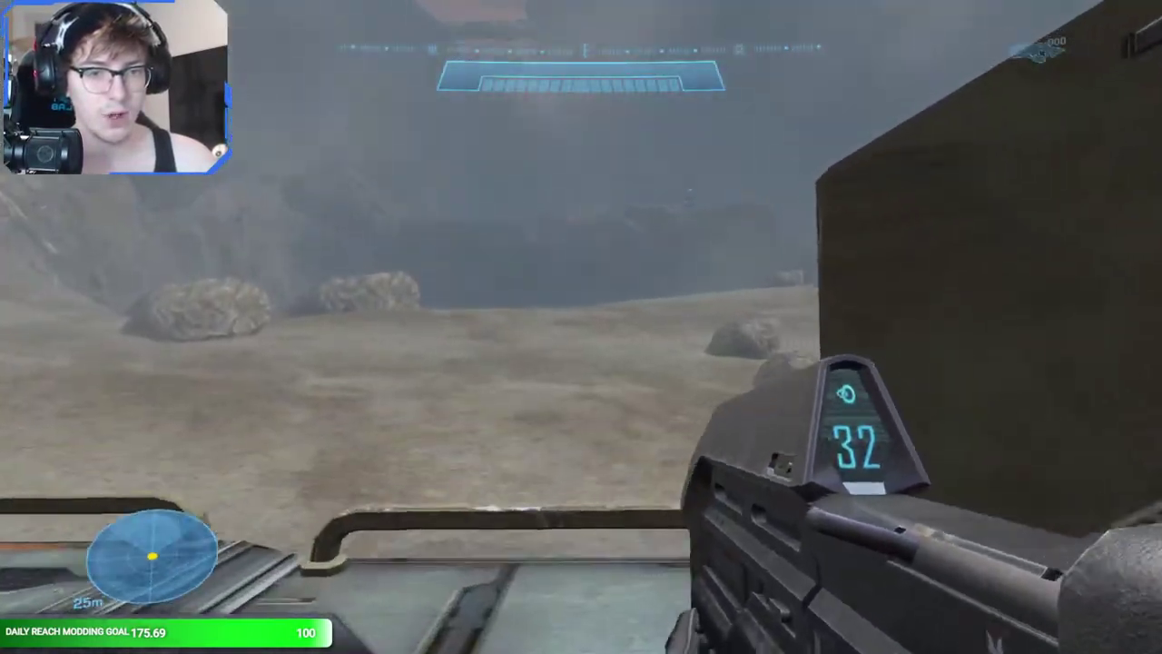
key("w")
key("space")
key("w")
key("space")
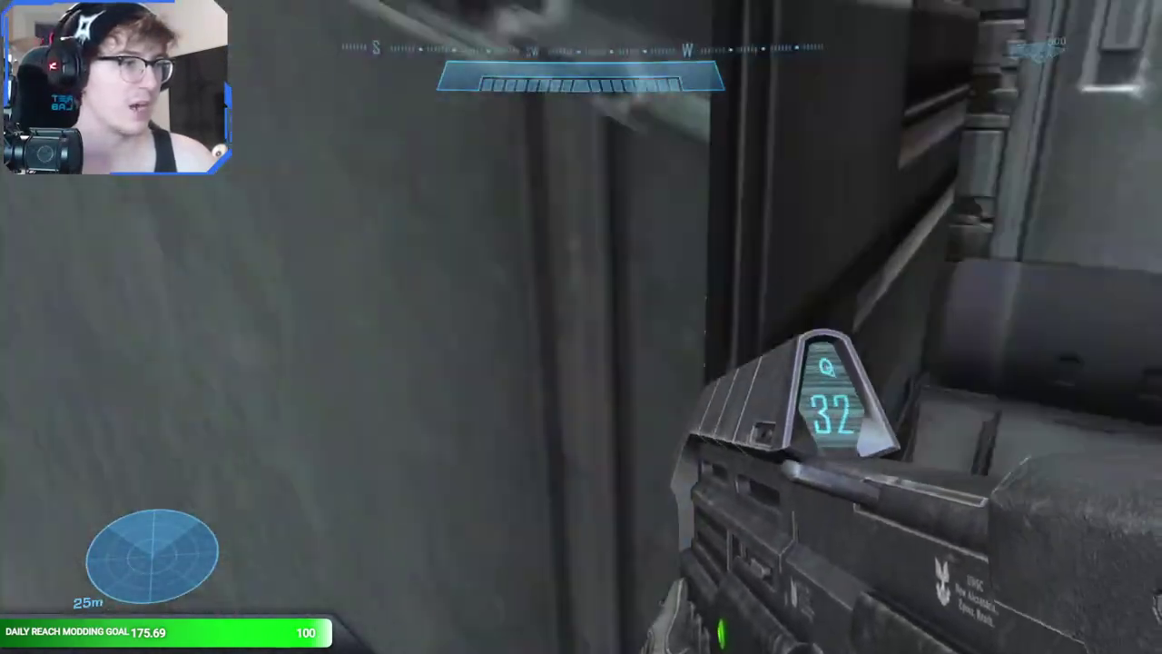
key("w")
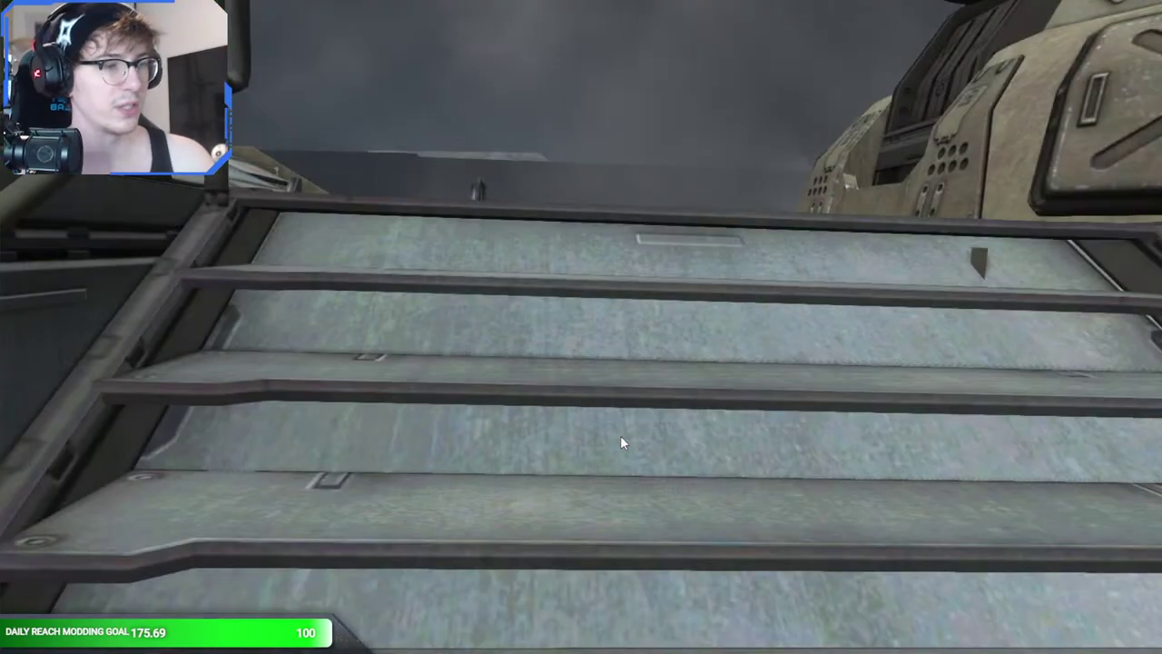
key("w")
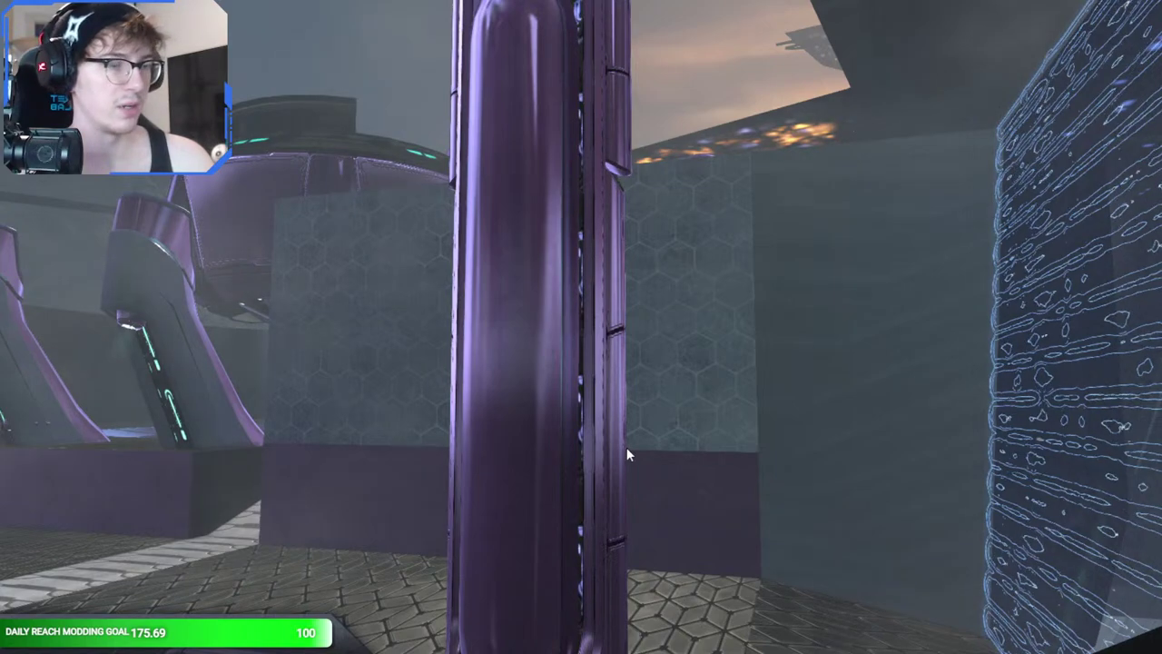
key("w")
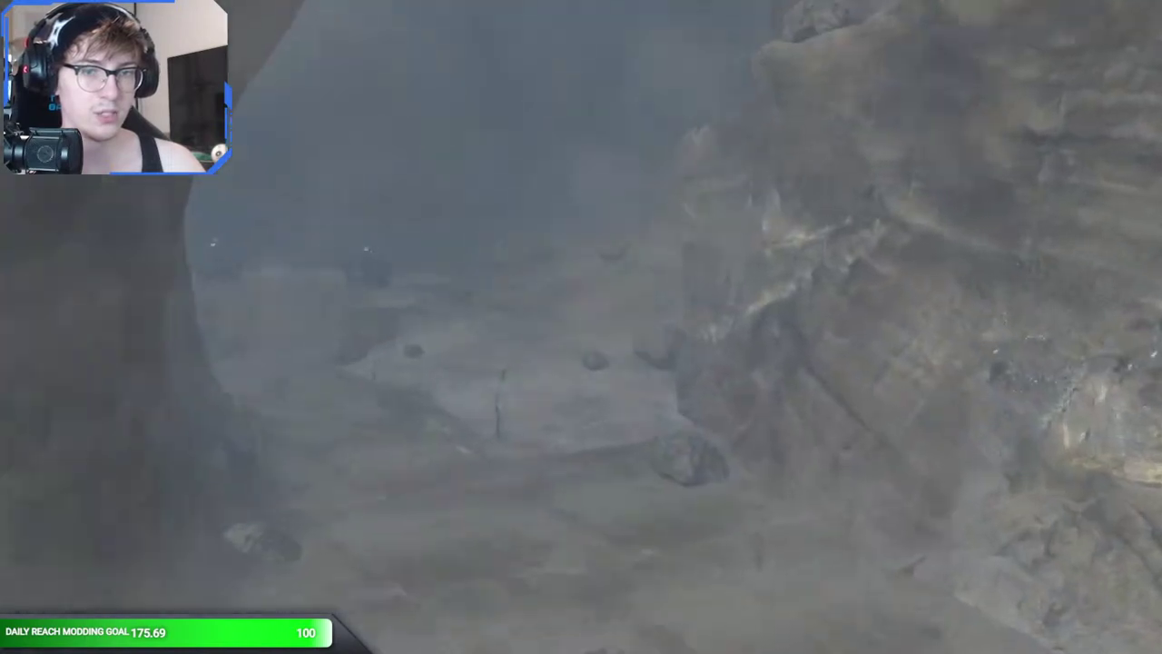
key("w")
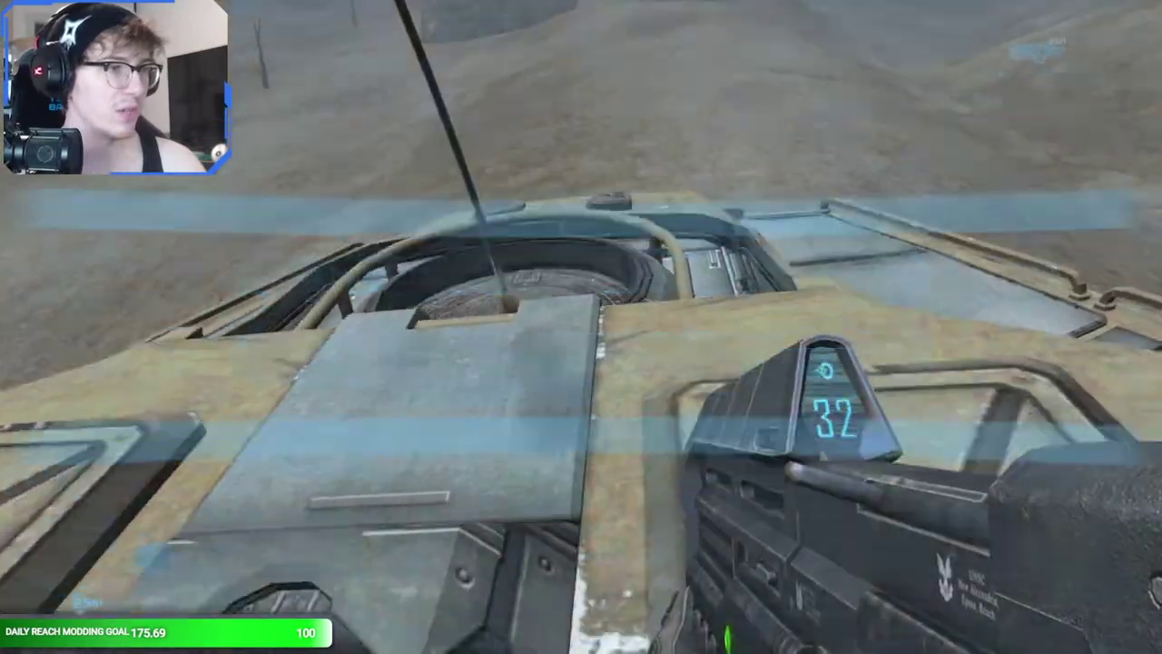
key("w")
key("a")
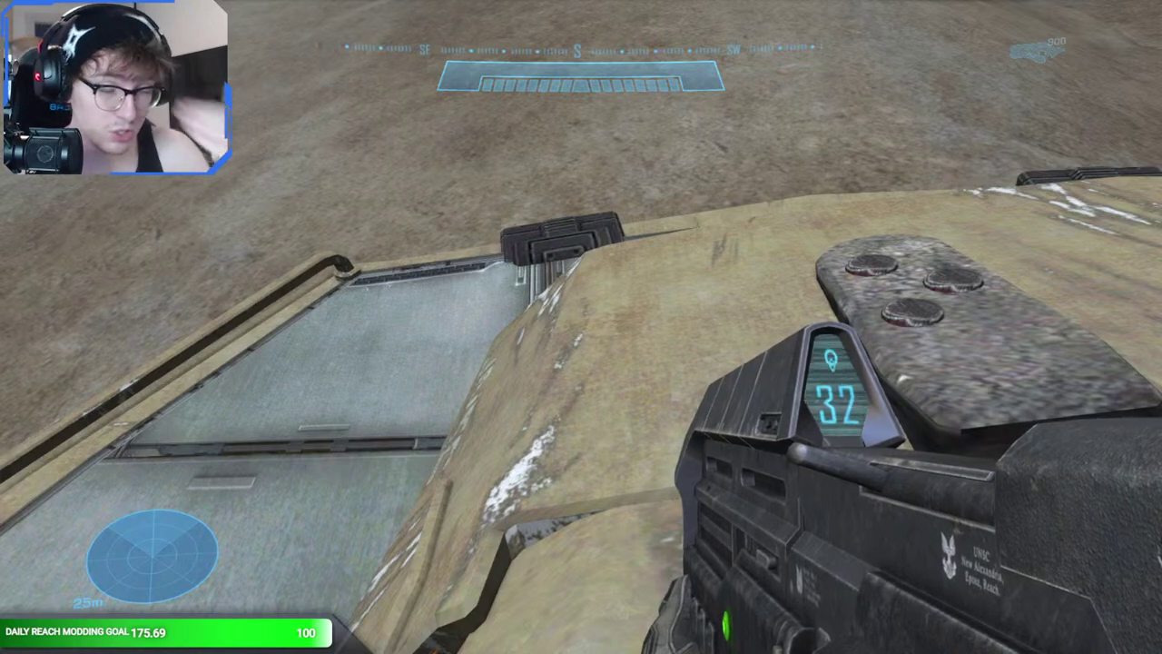
key("w")
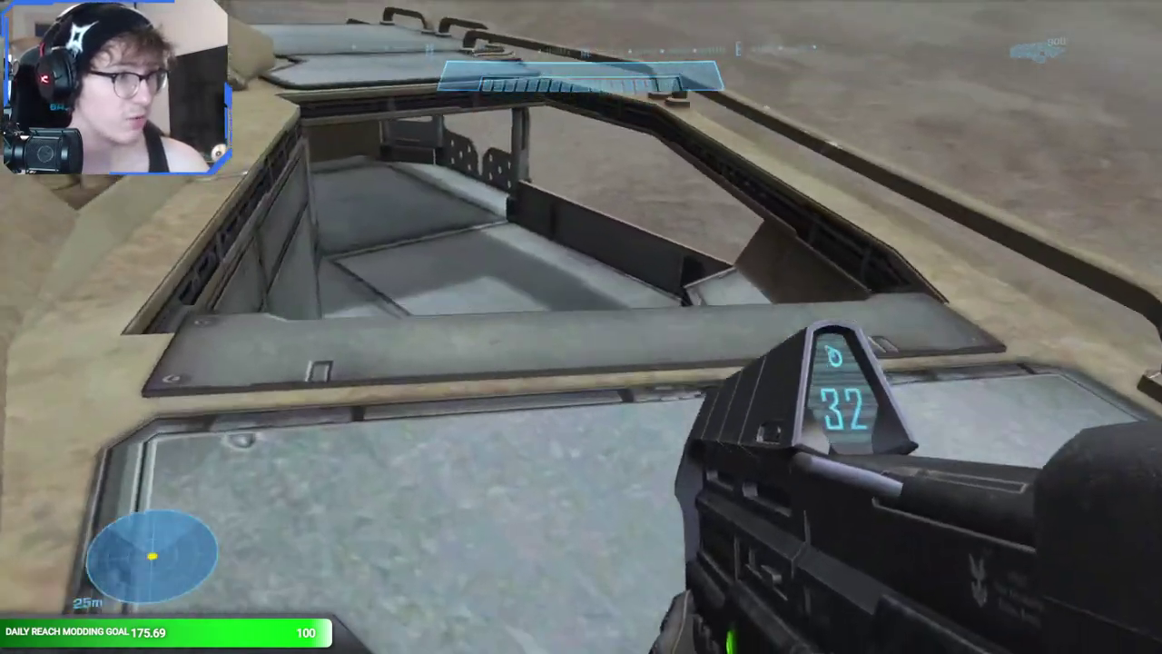
key("w")
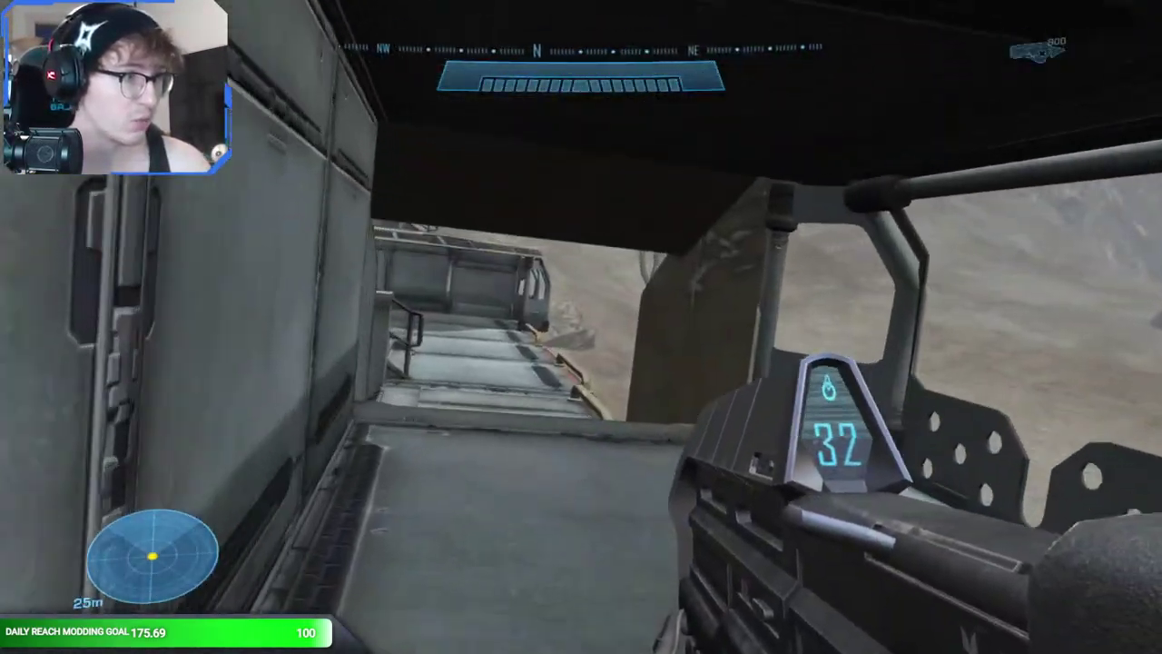
key("w")
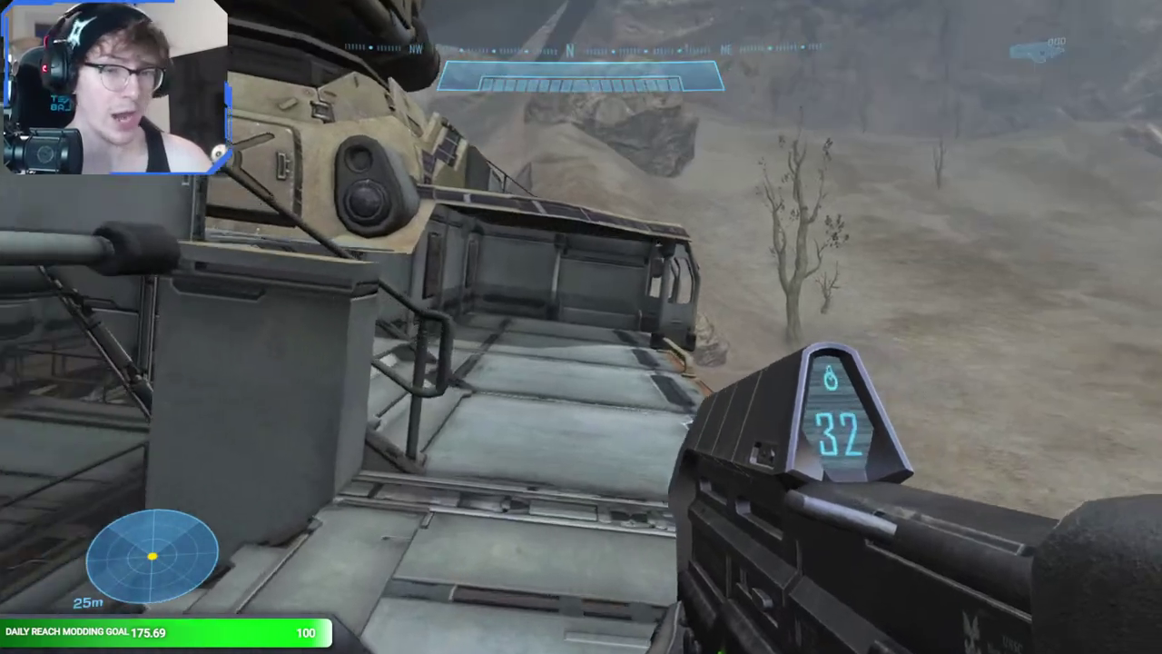
key("w")
key("w")
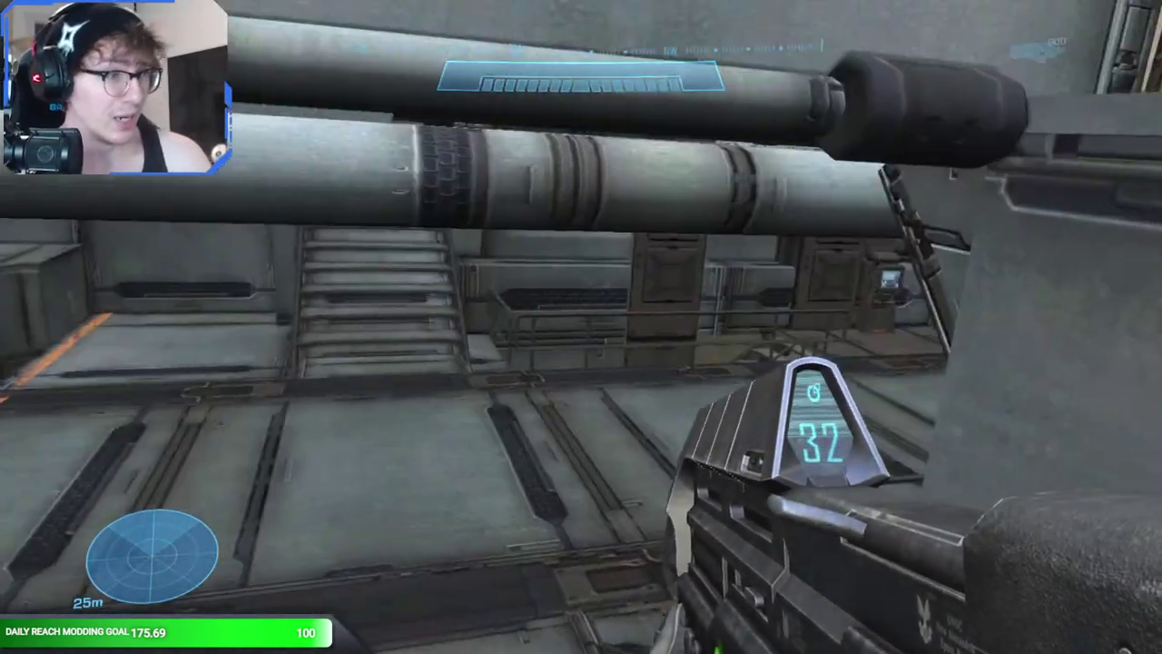
key("w")
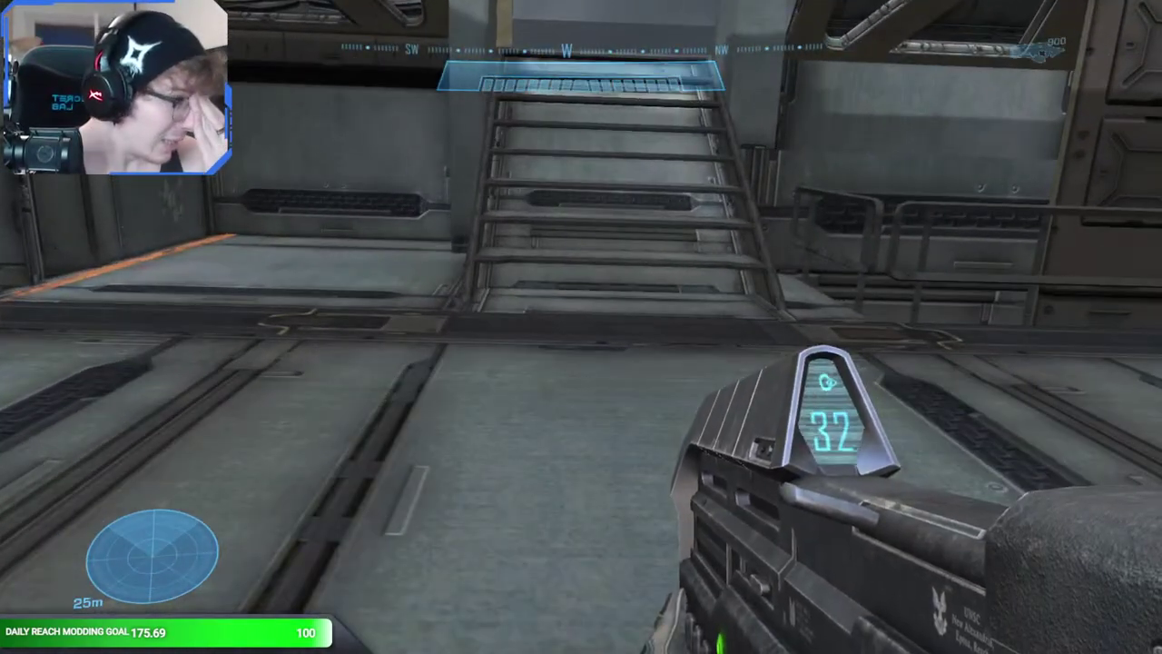
key("w")
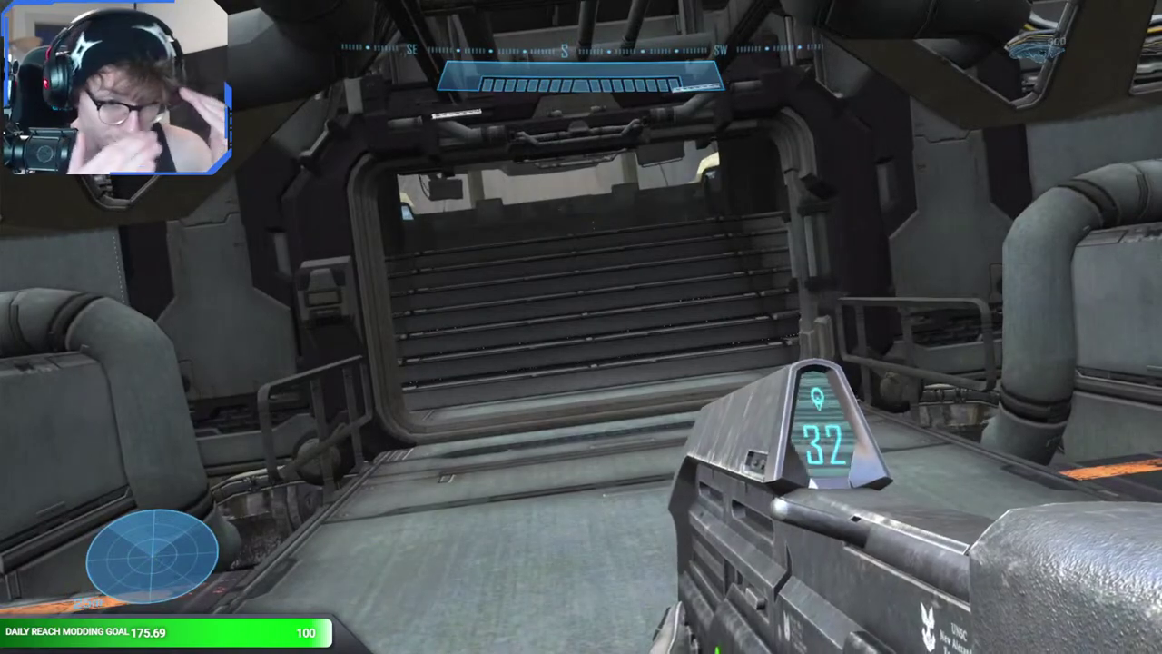
key("w")
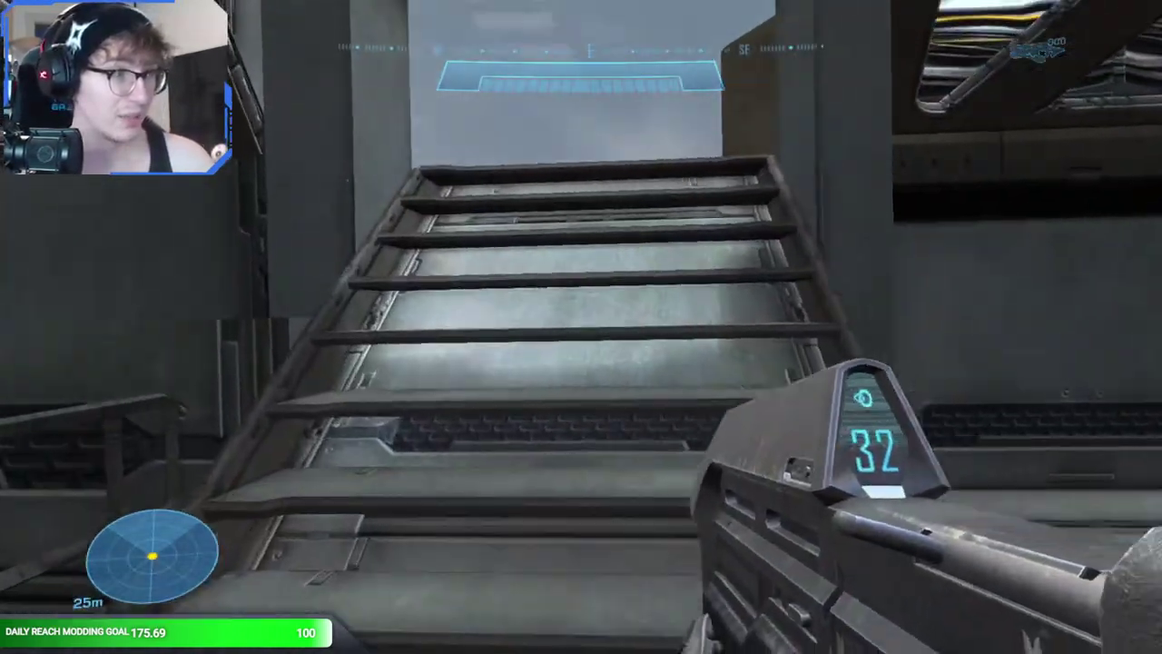
key("w")
key("BackSpace")
key("w")
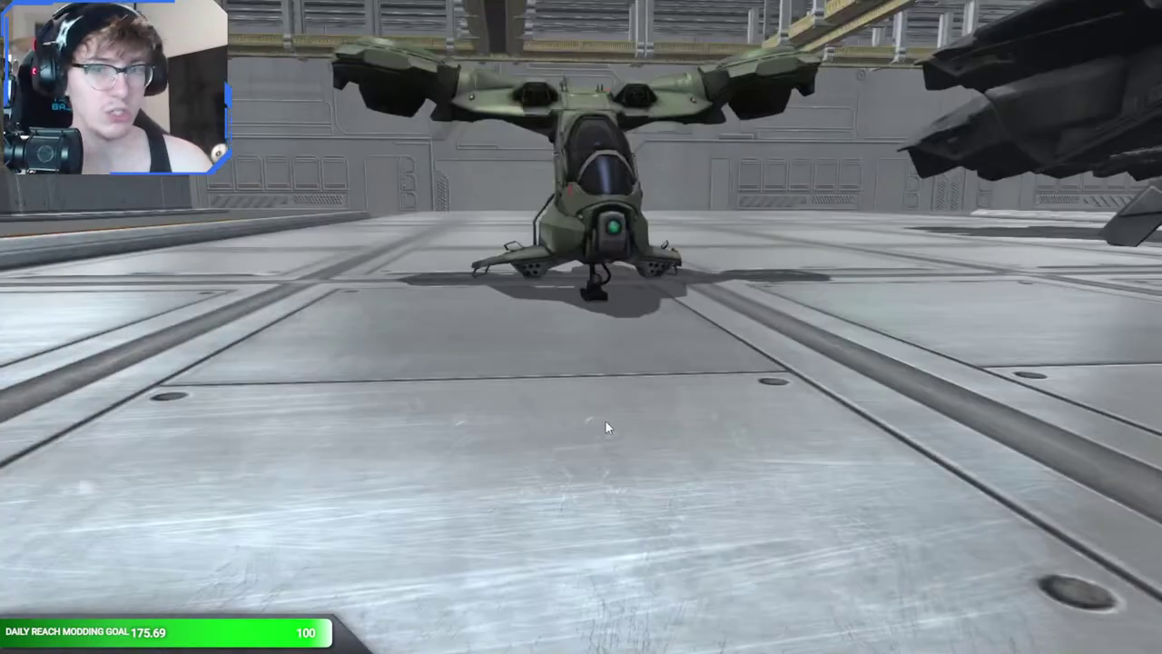
key("w")
key("w")
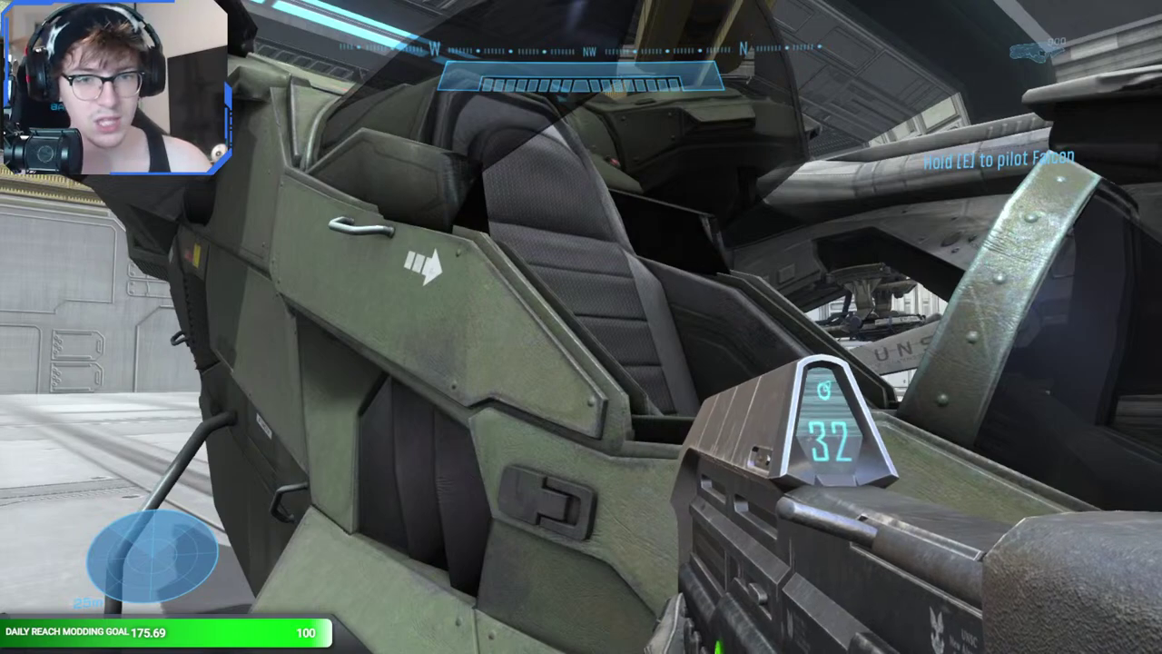
key("e")
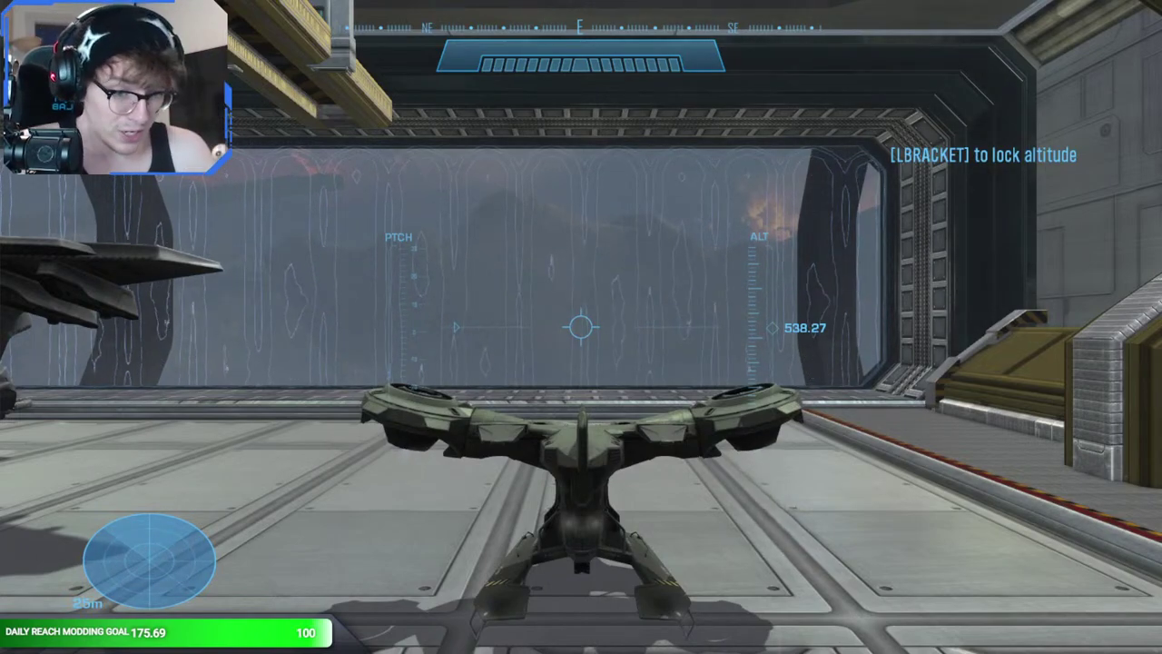
key("space")
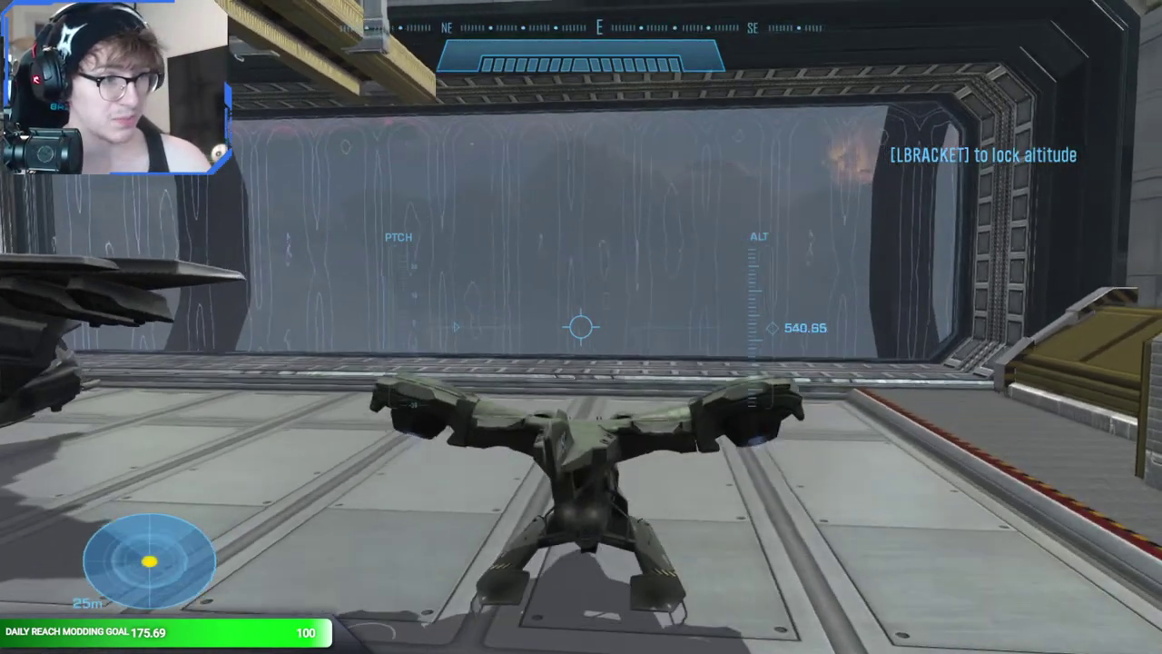
key("w")
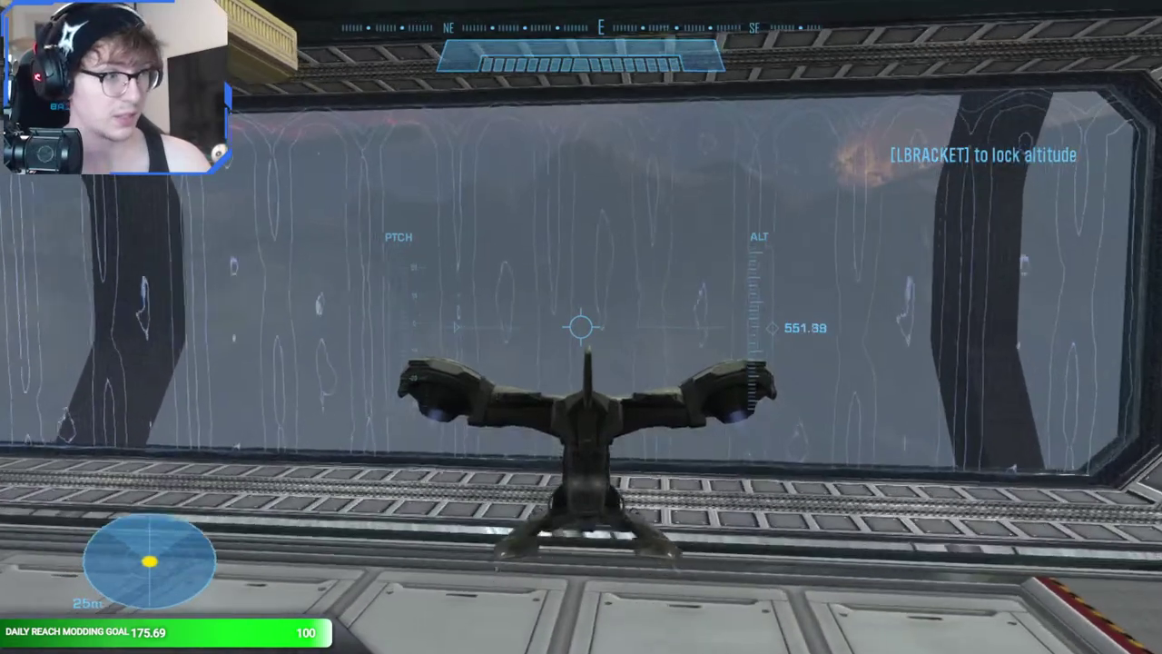
key("w")
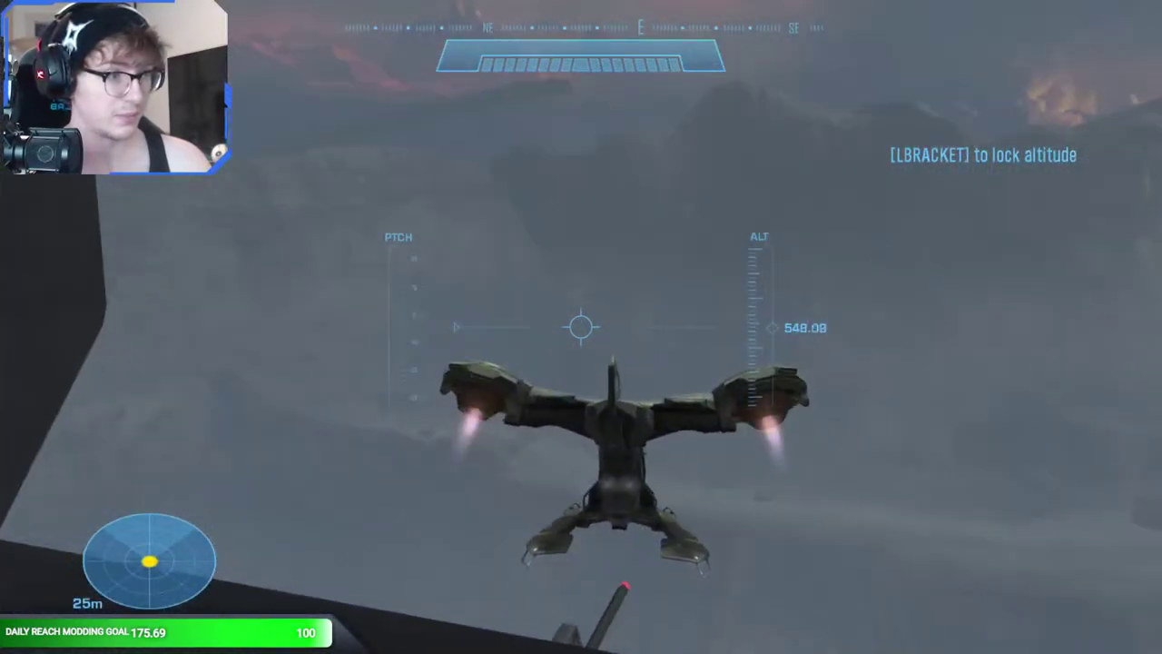
key("w")
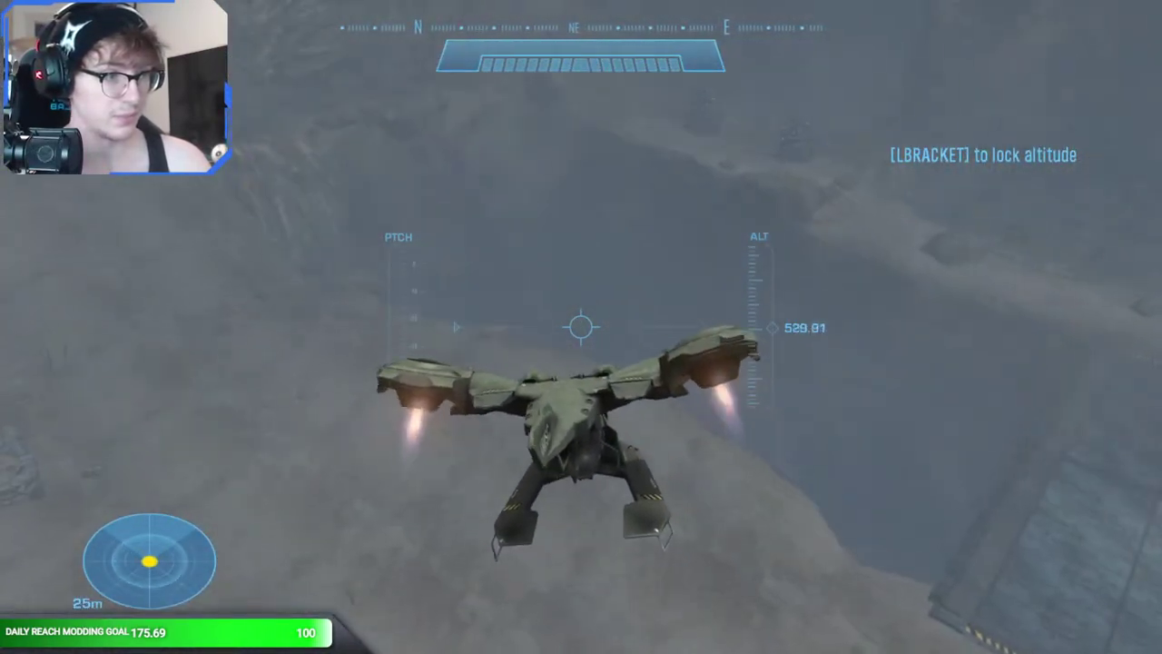
key("w")
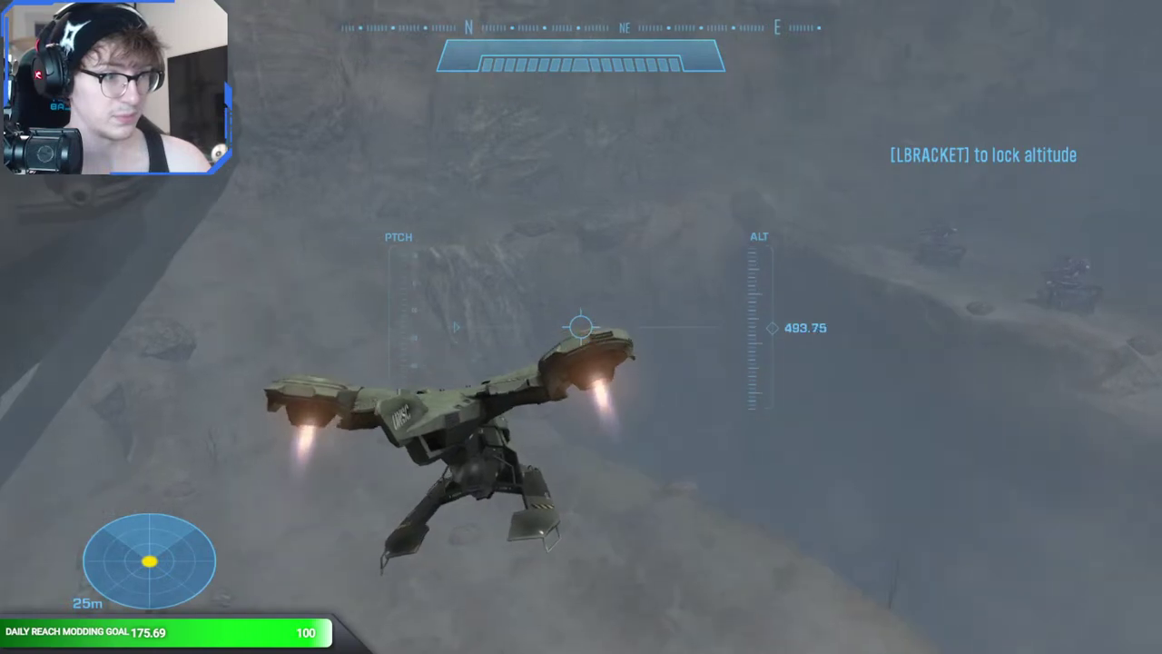
key("w")
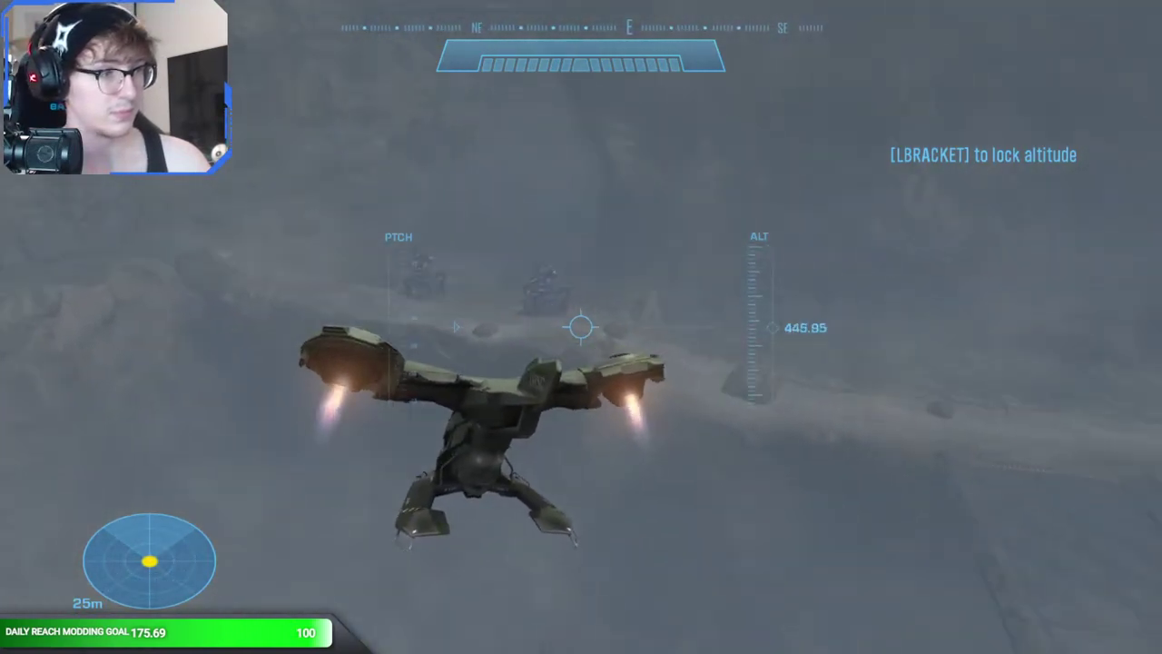
key("w")
key("d")
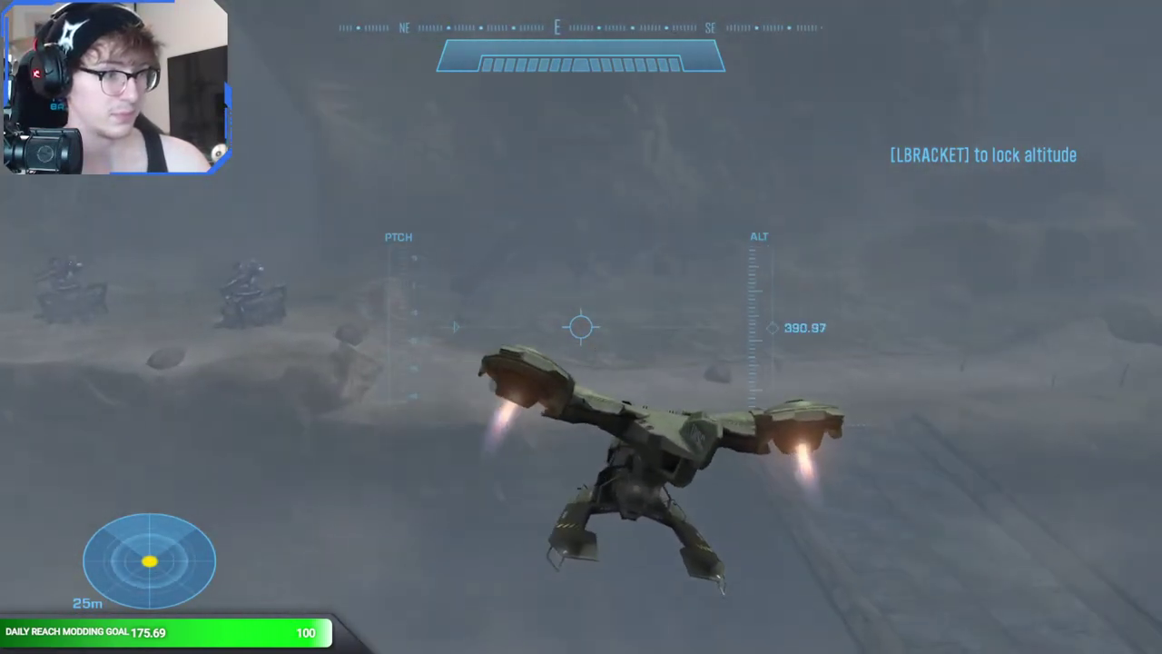
key("a")
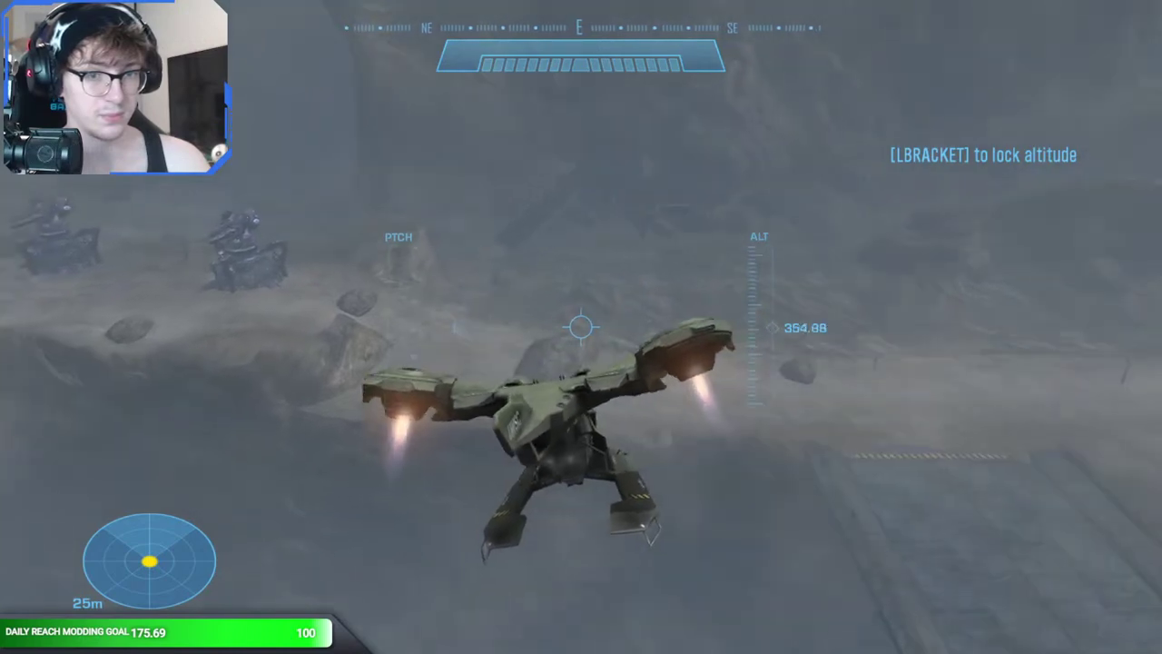
key("a")
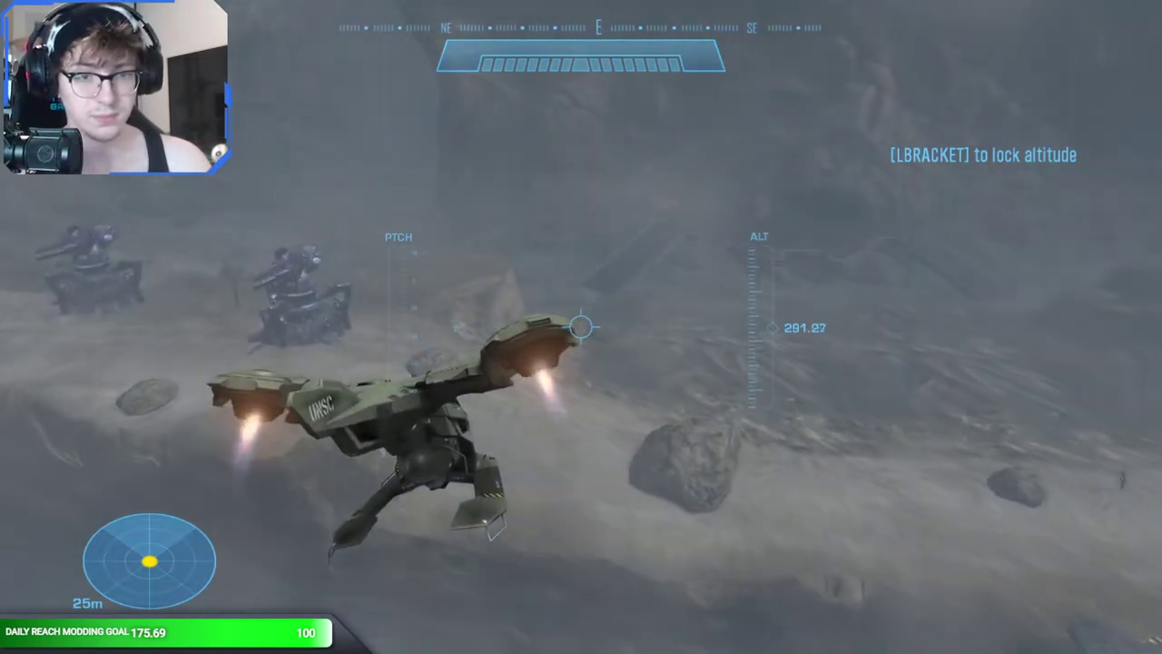
key("d")
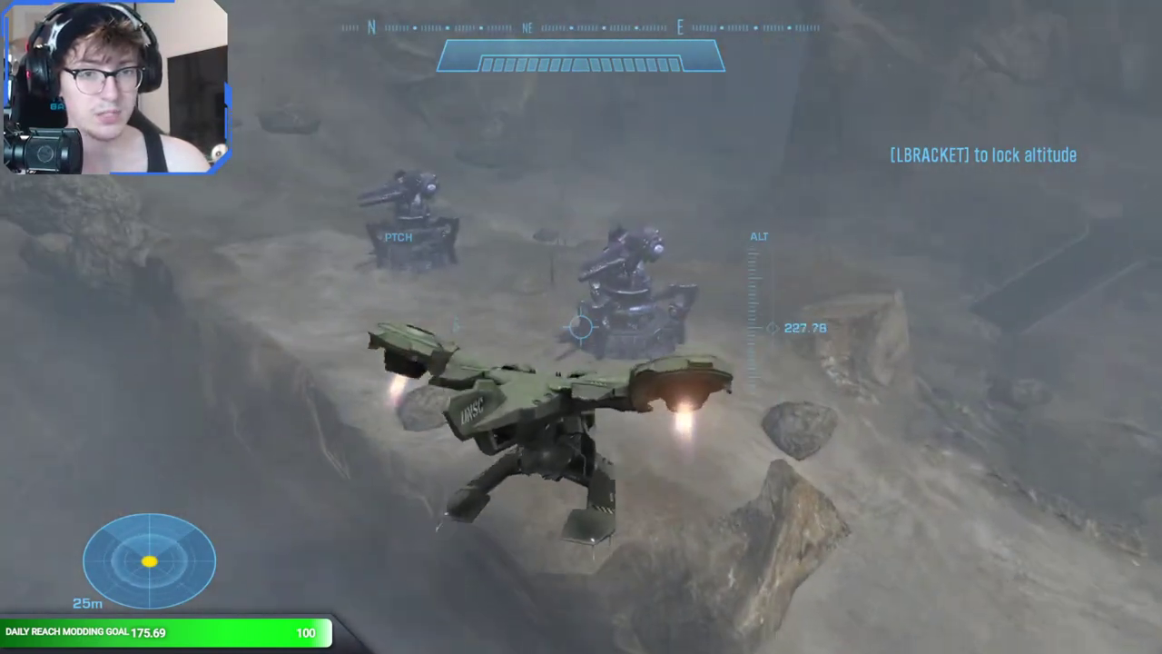
key("w")
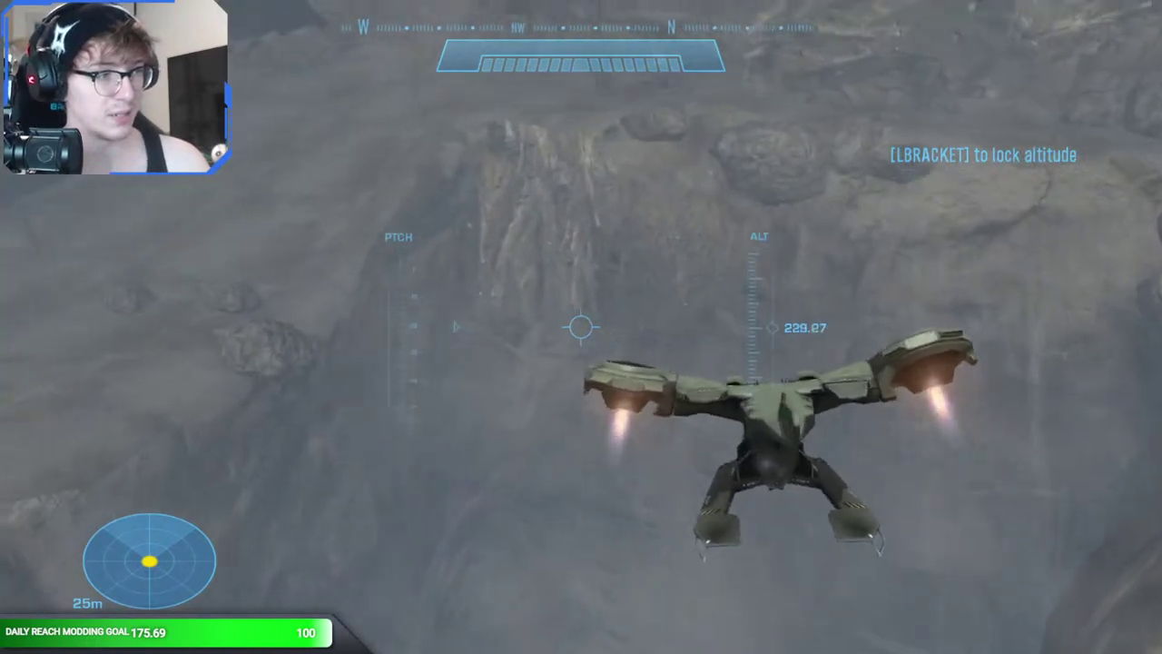
key("a")
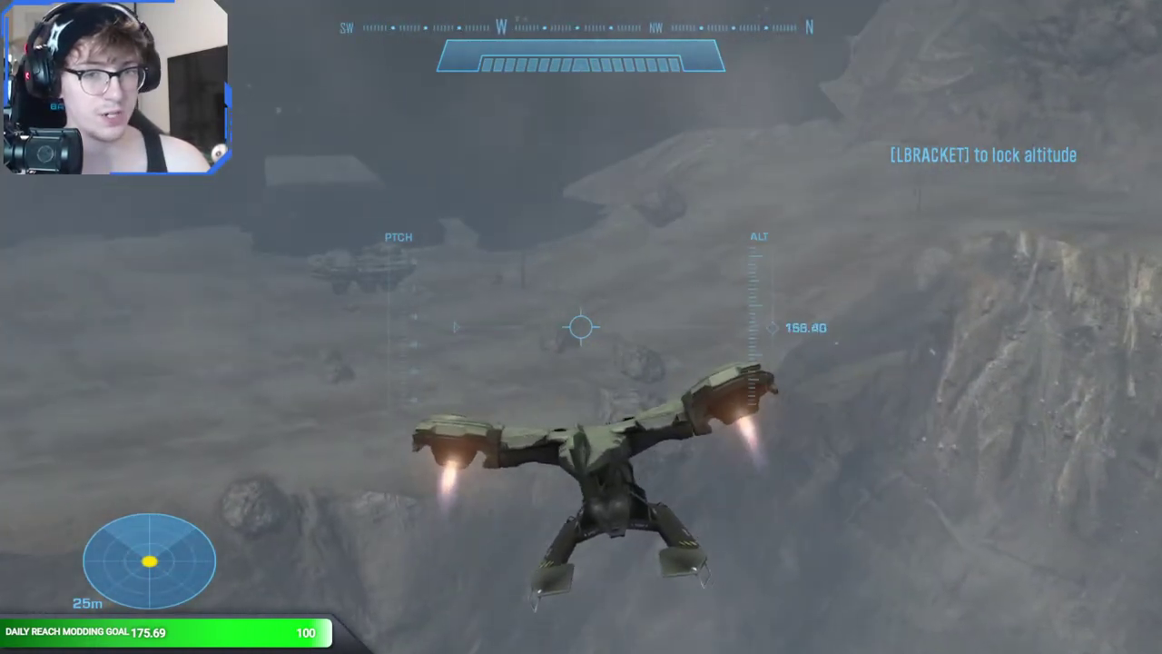
key("w")
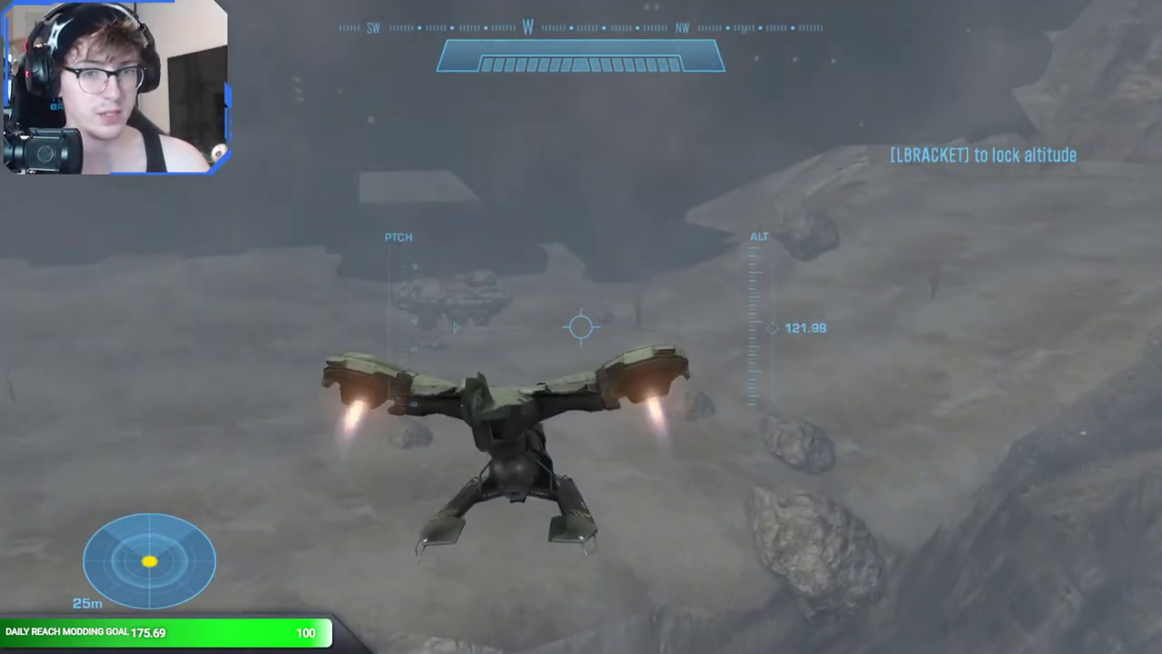
key("w")
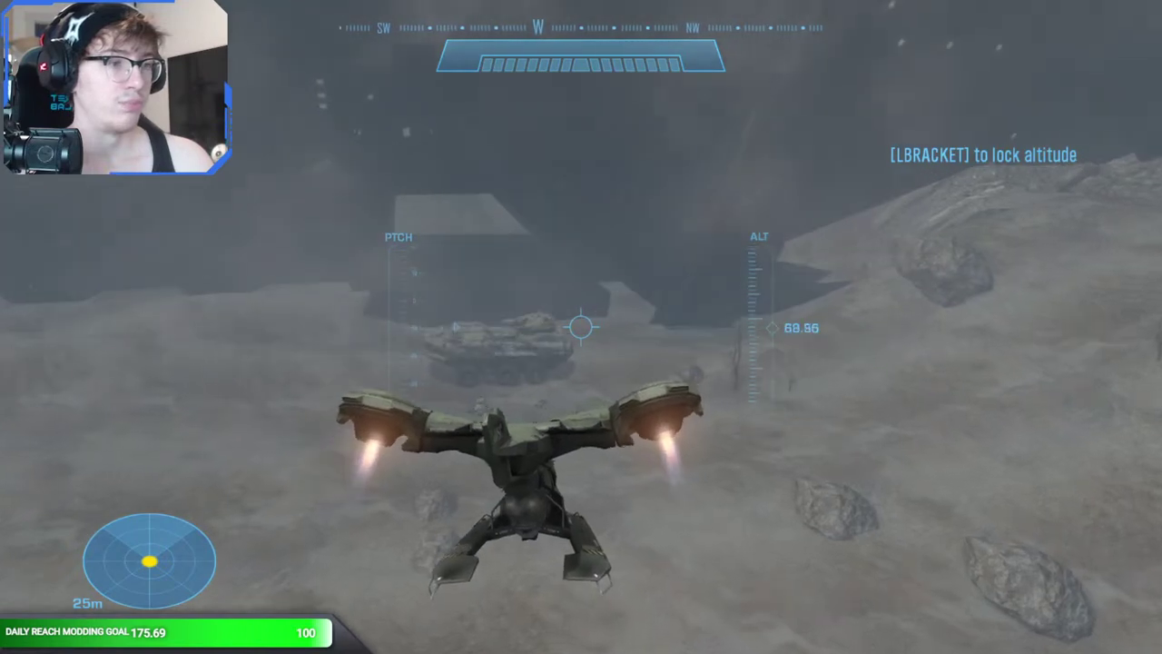
key("w")
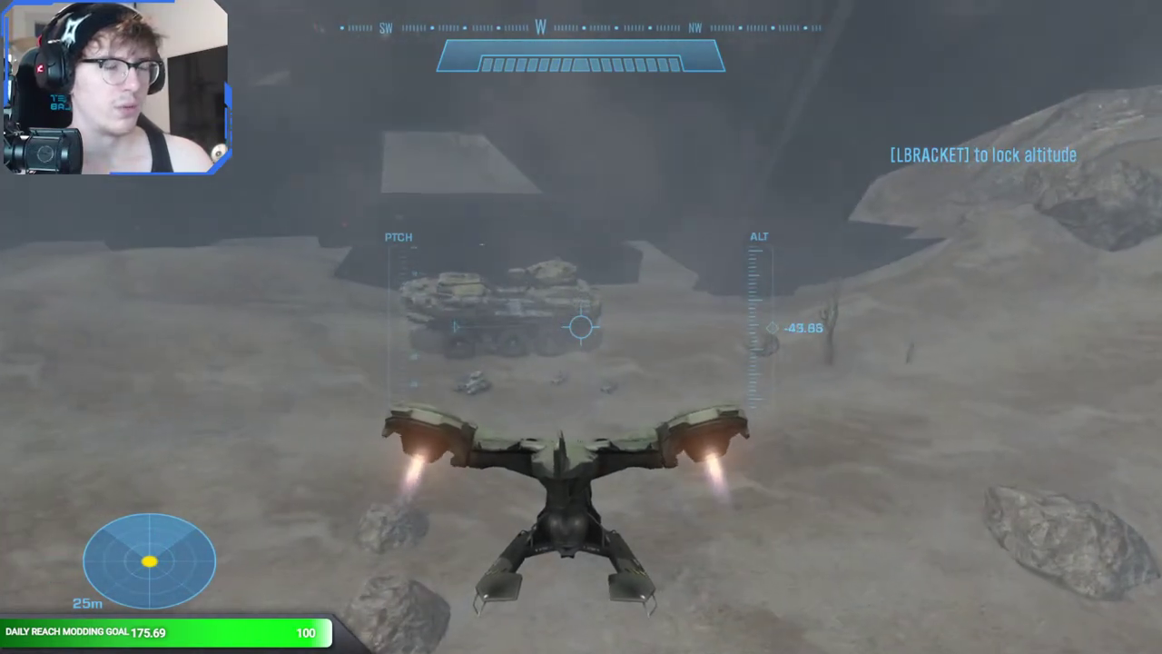
key("w")
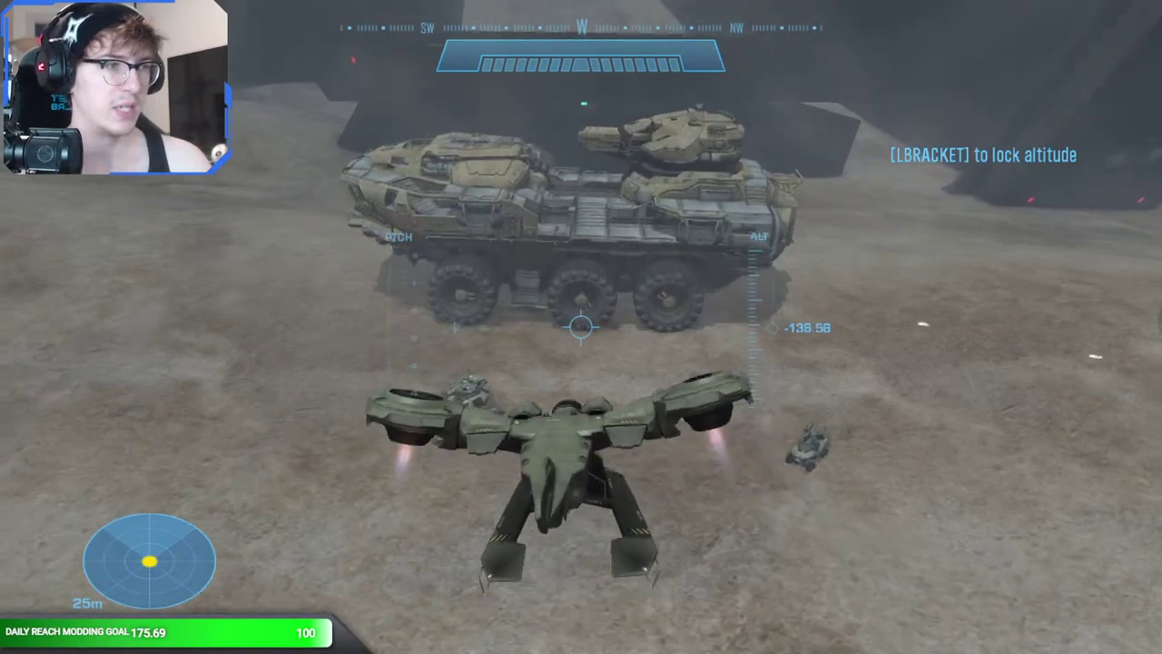
key("w")
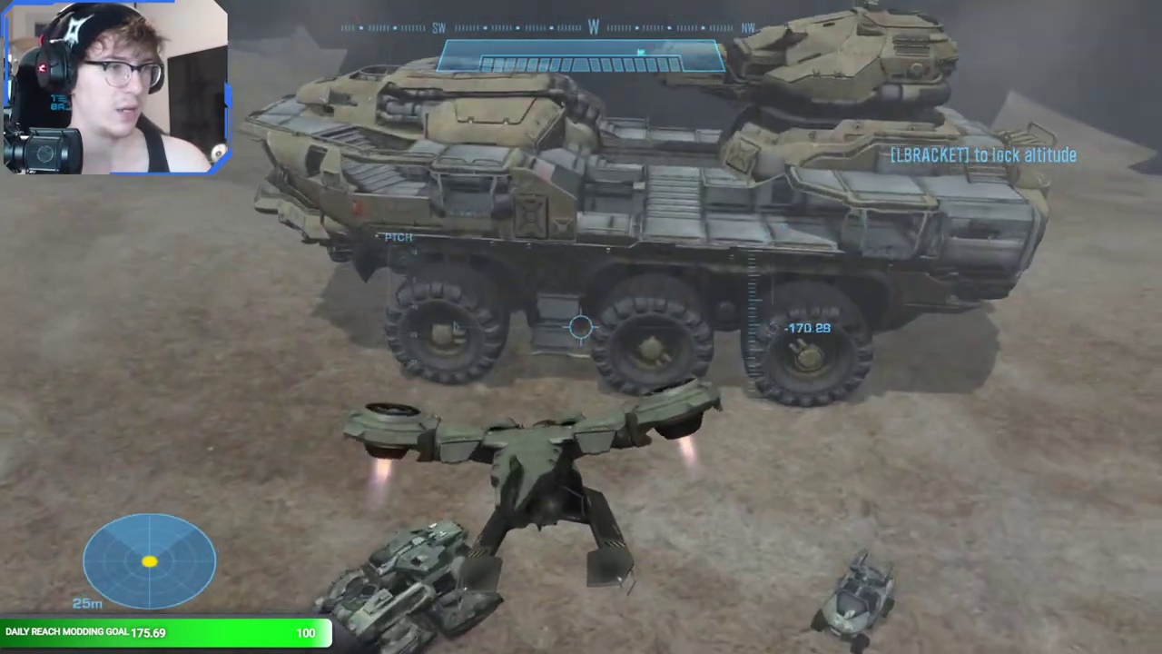
key("w")
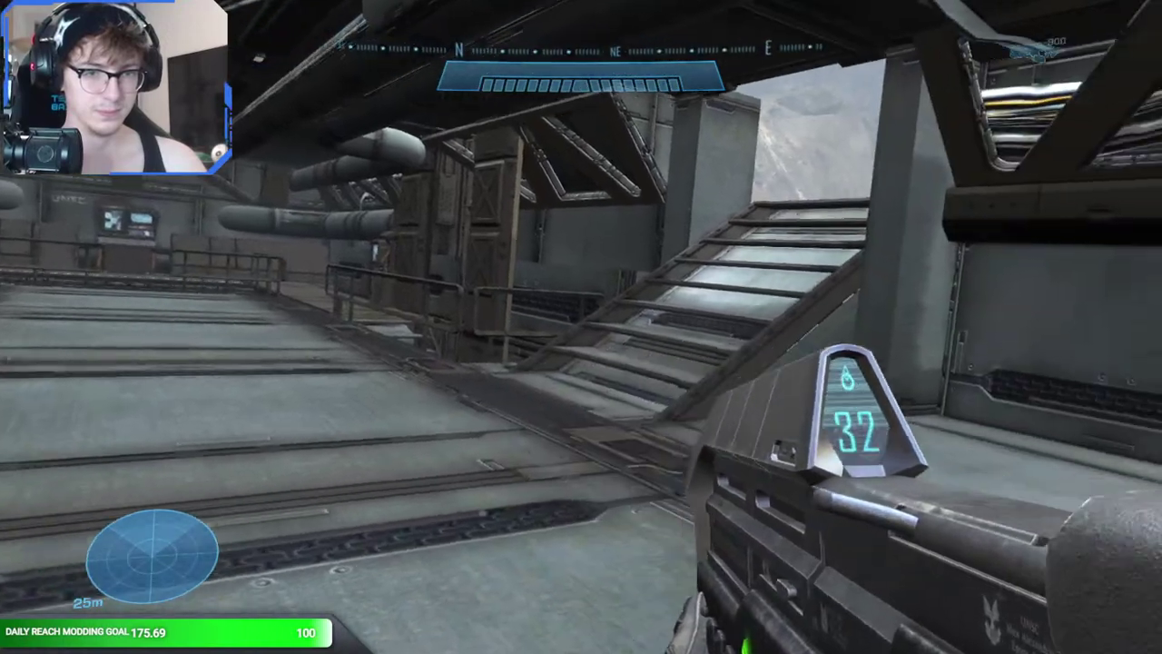
- Walk through the vehicle's interior, ramps and upper decks in game to inspect its geometry, textures and collision
key("w")
key("w")
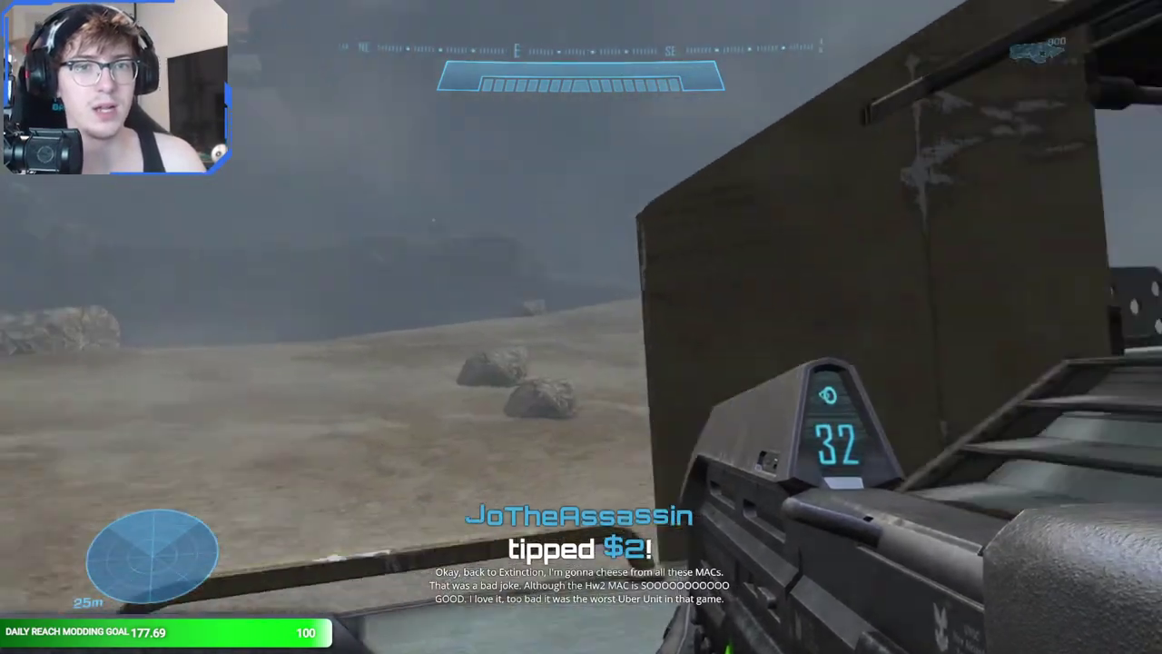
key("w")
key("w")
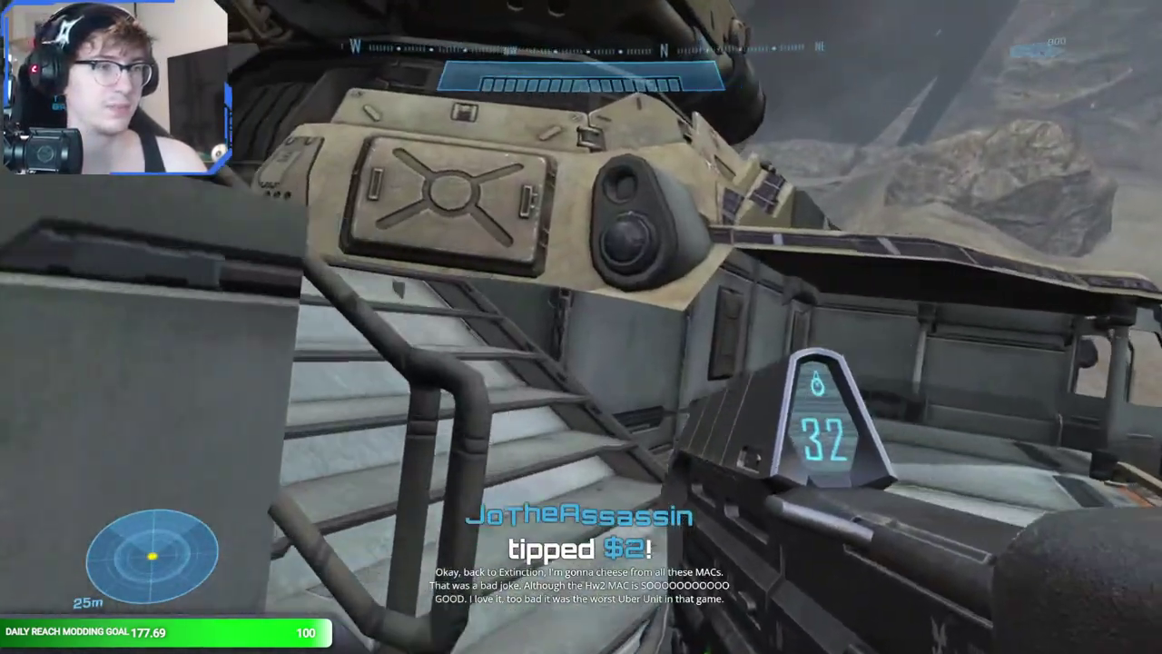
key("w")
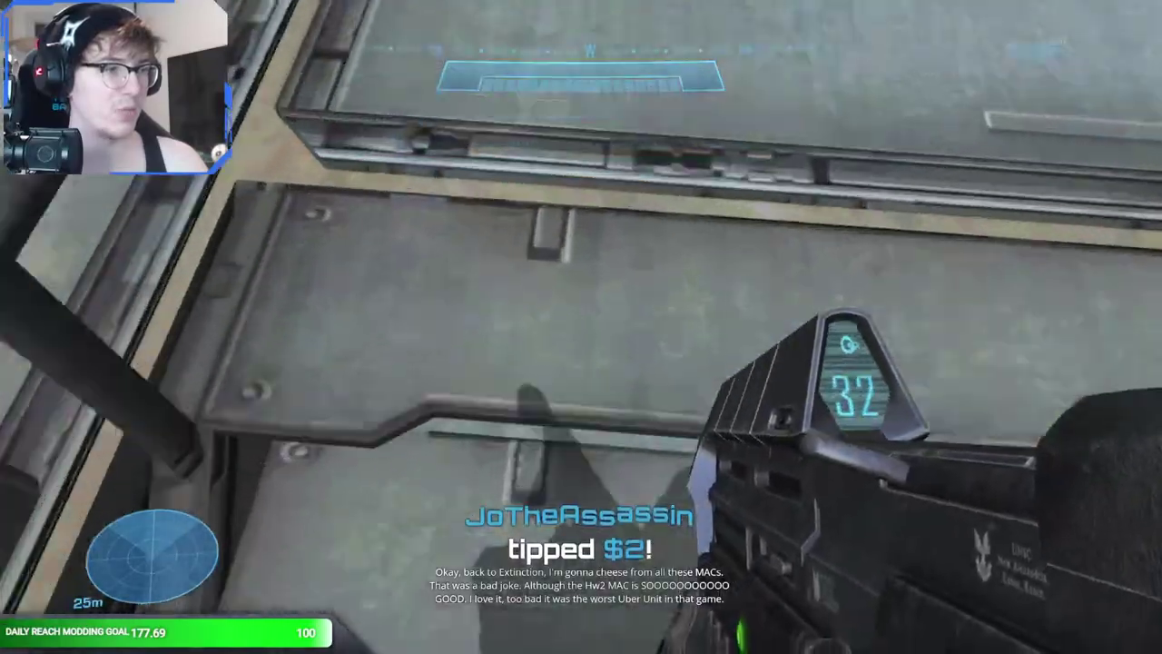
key("w")
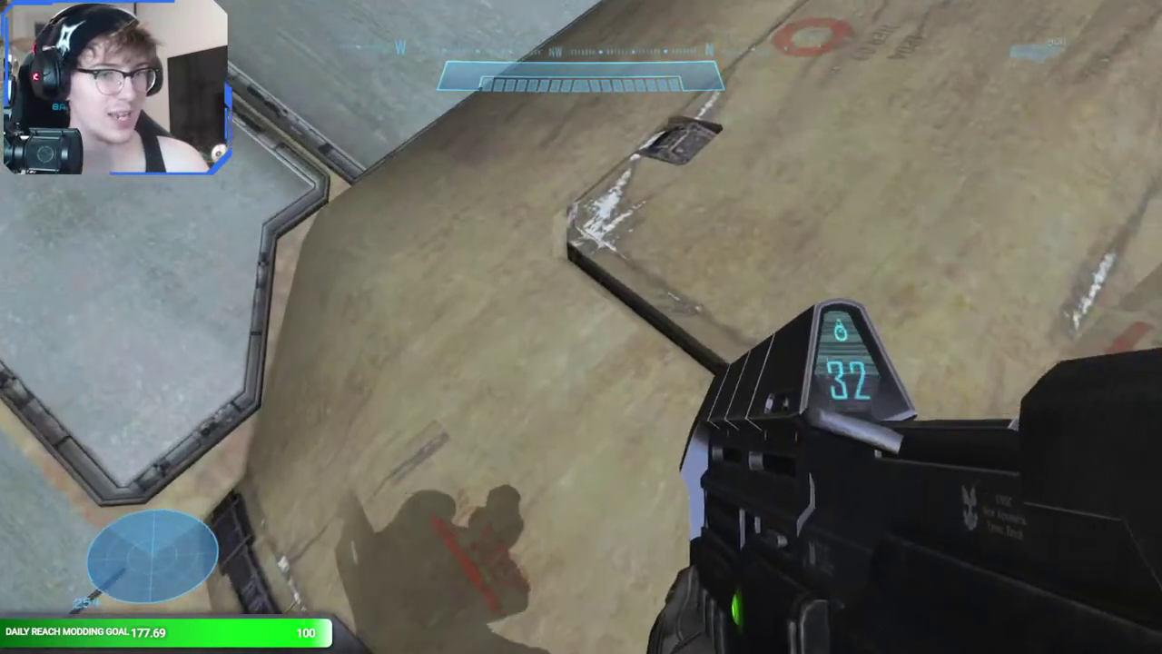
key("w")
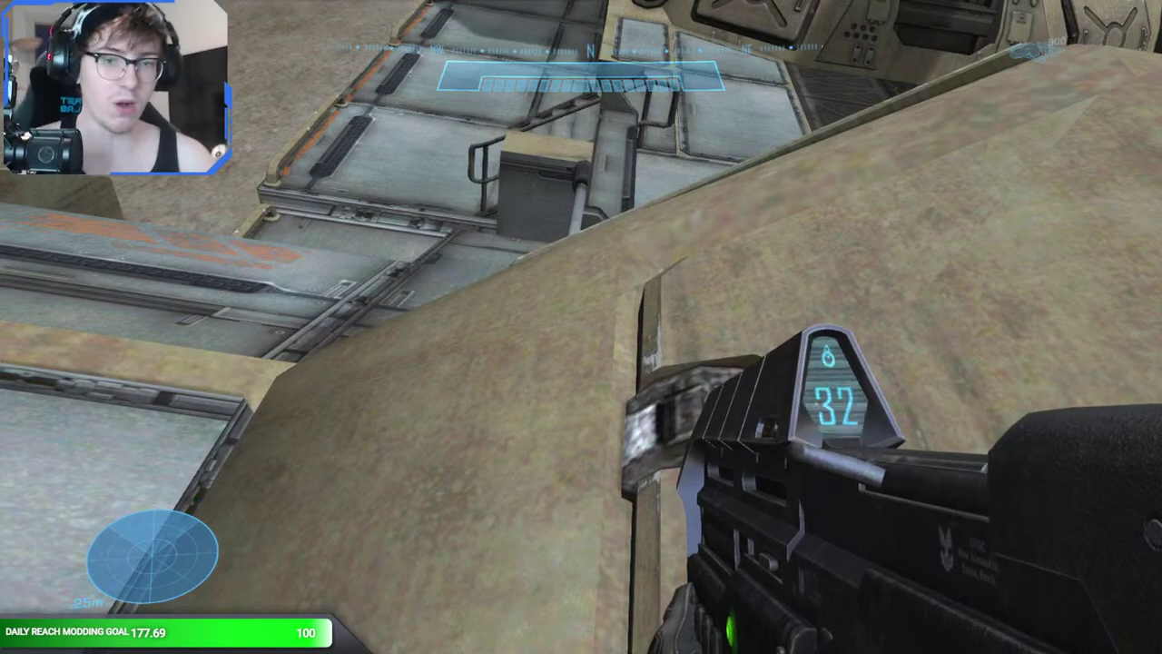
key("w")
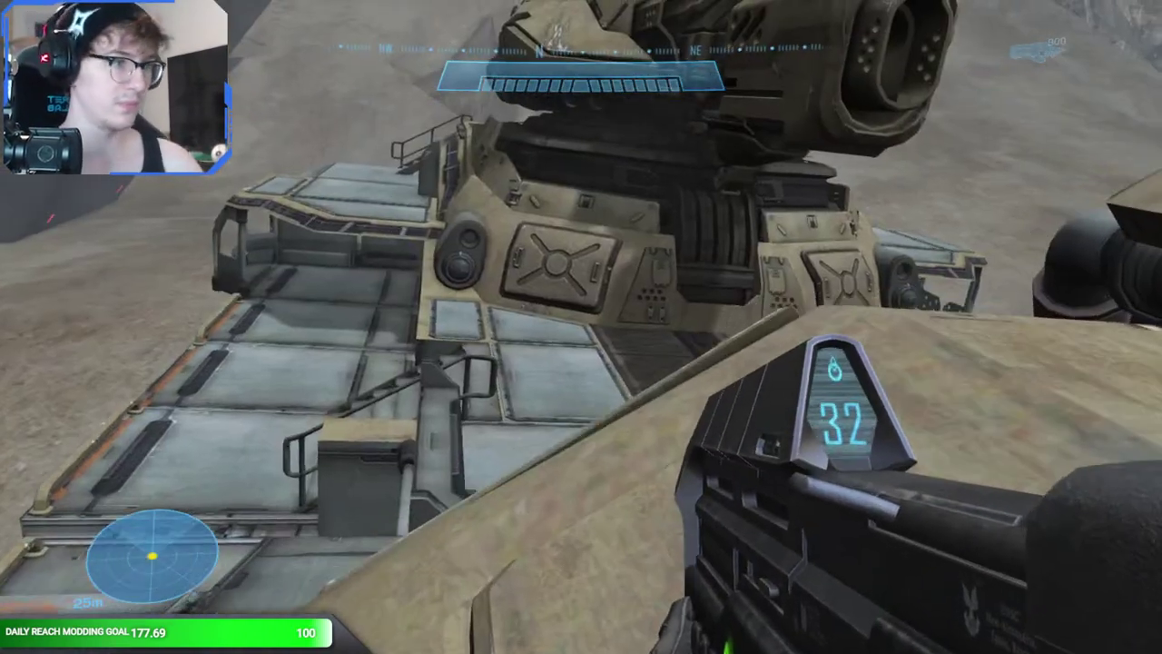
key("w")
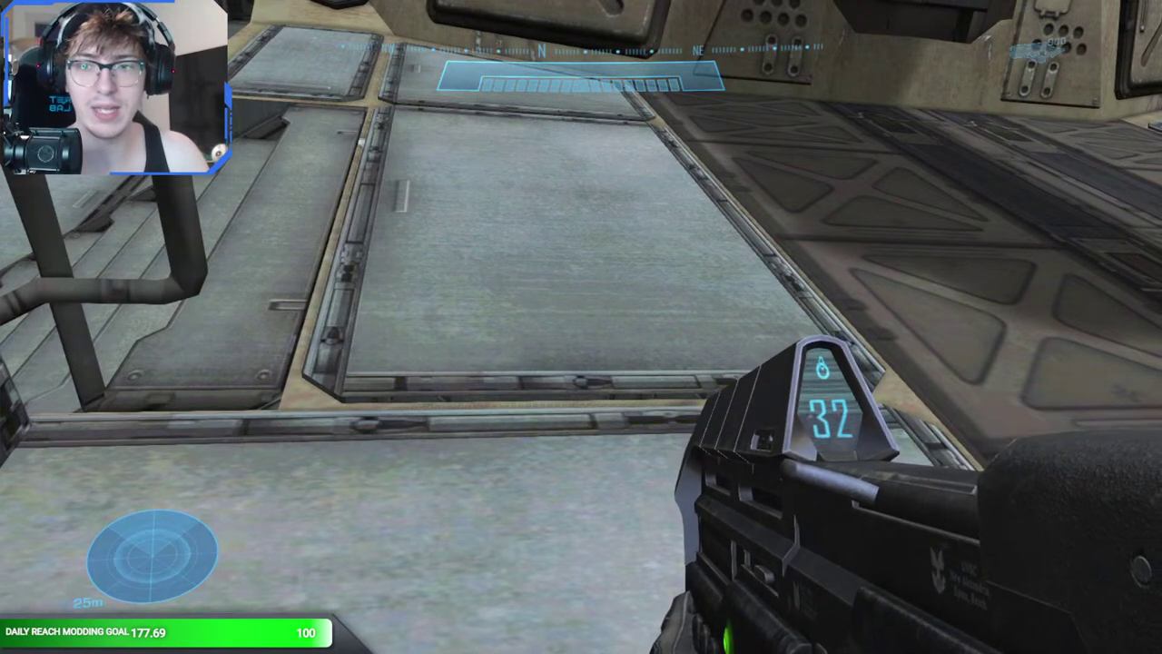
- Fly the free camera to the ship's hangar, resume as the player there, and board the parked Pelican to fly it outside
key("BackSpace")
key("w")
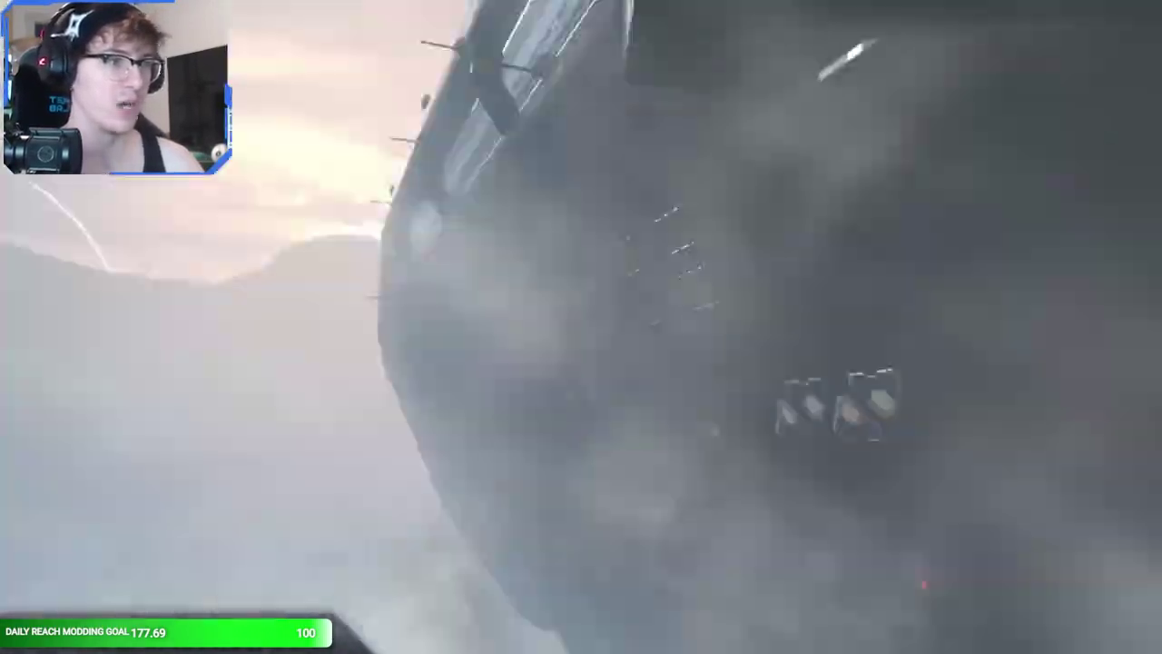
key("w")
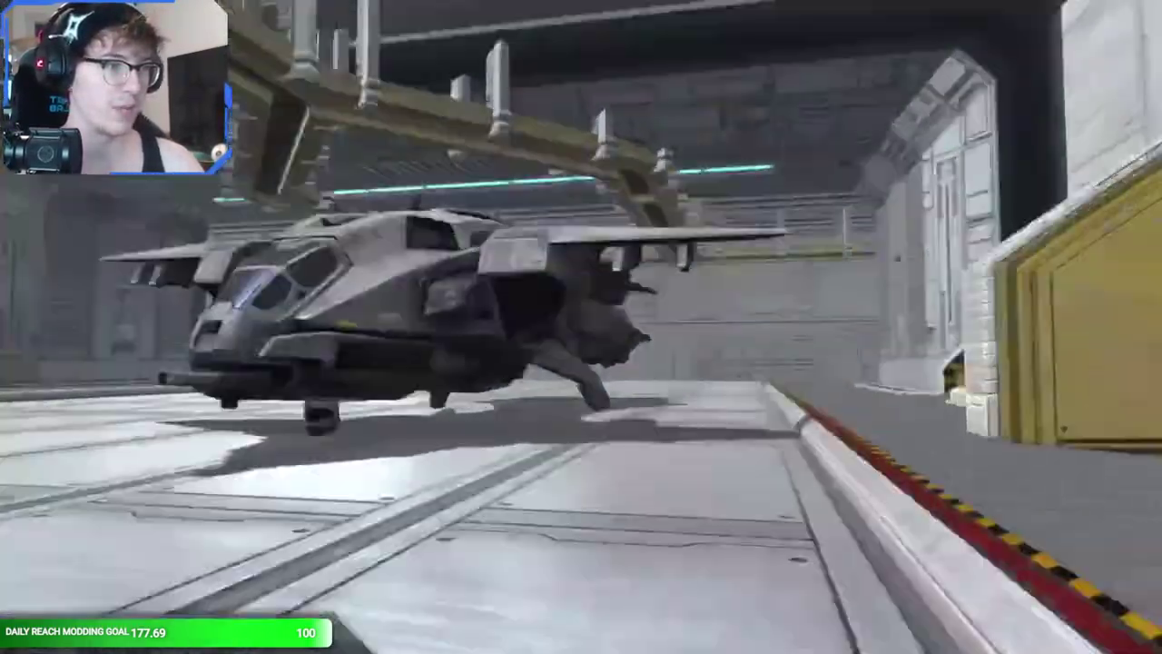
key("Return")
key("e")
key("w")
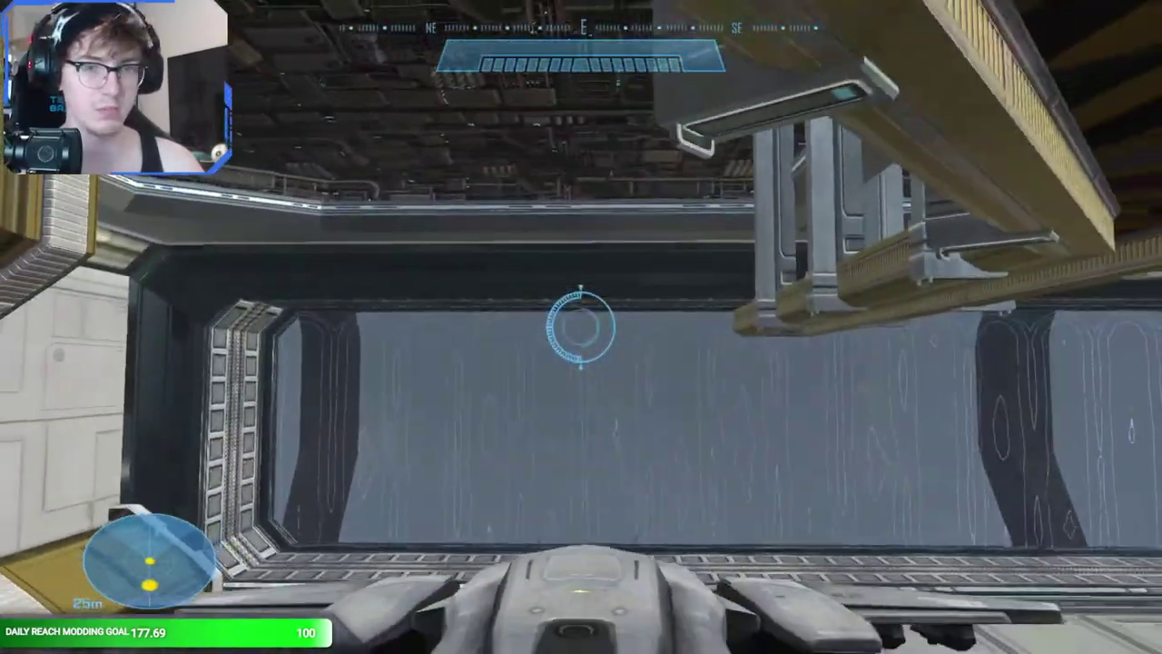
key("w")
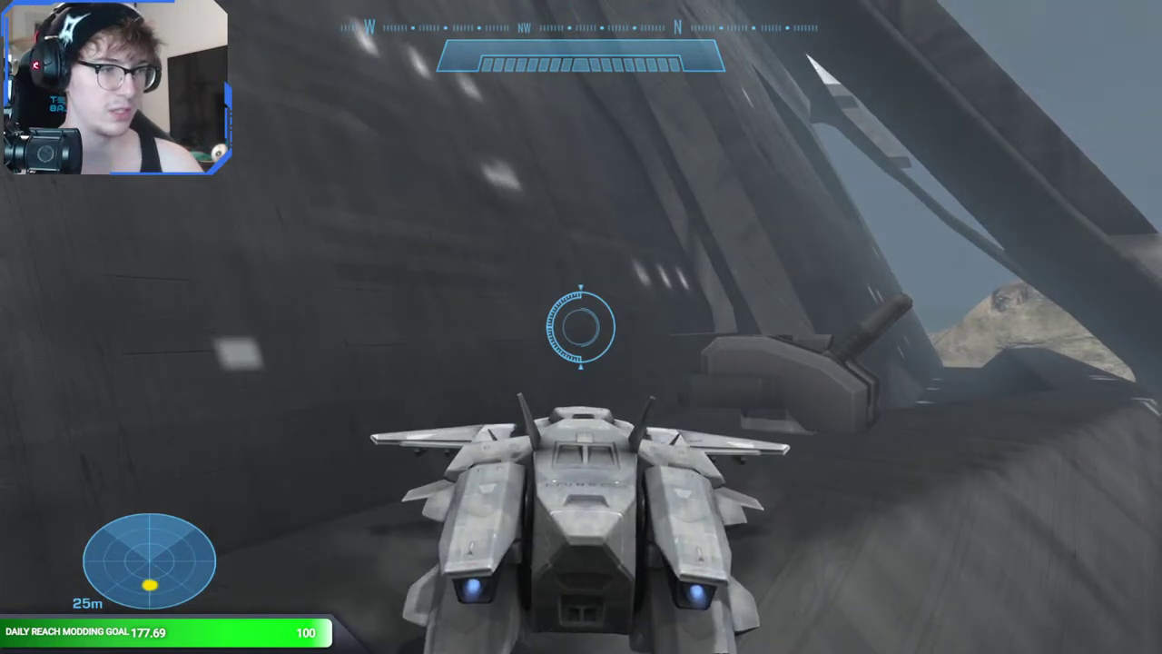
- Return to the game and inspect the landed Pelican's UNSC wing and the large cannon mounted underneath it on foot
key("Escape")
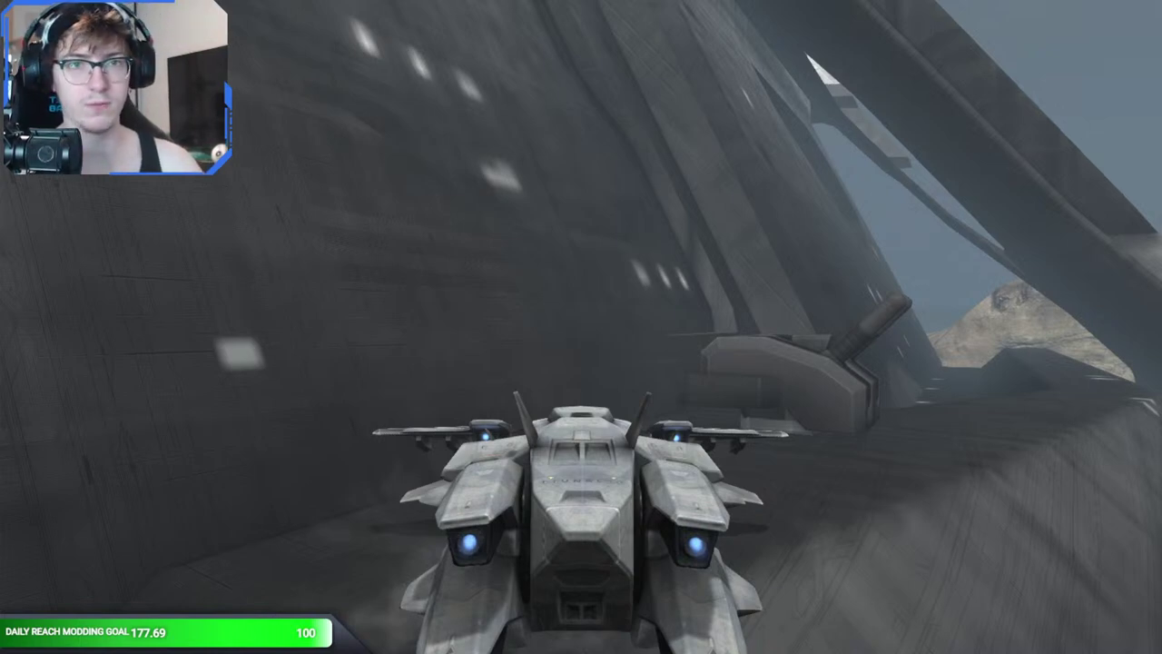
left_click(384, 75)
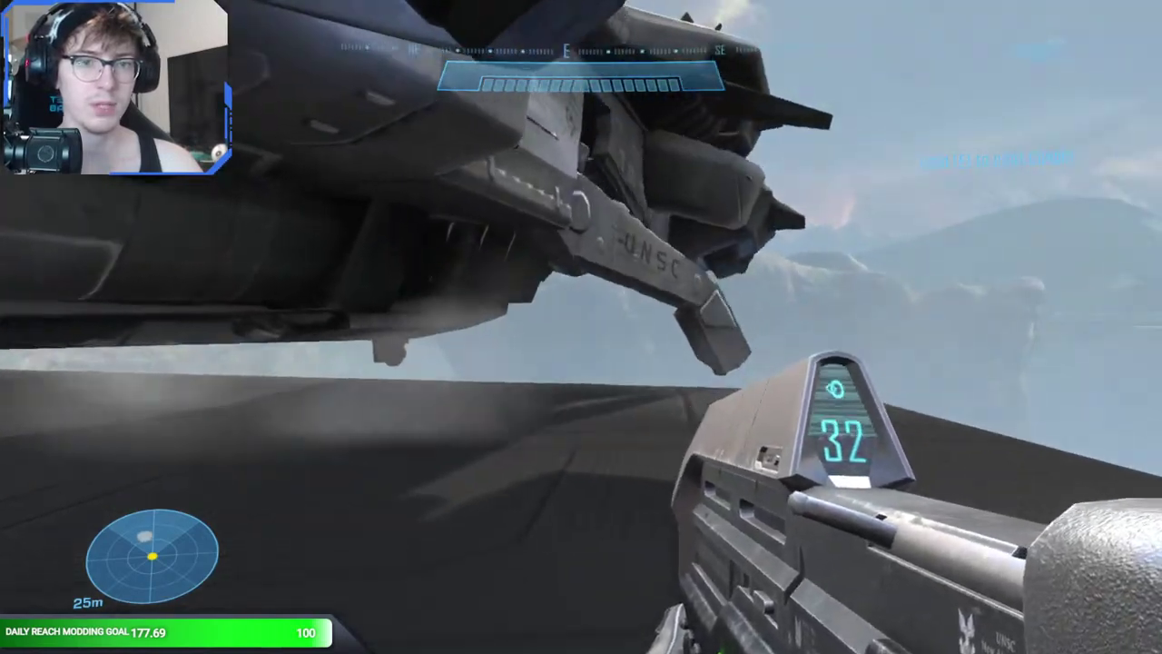
key("w")
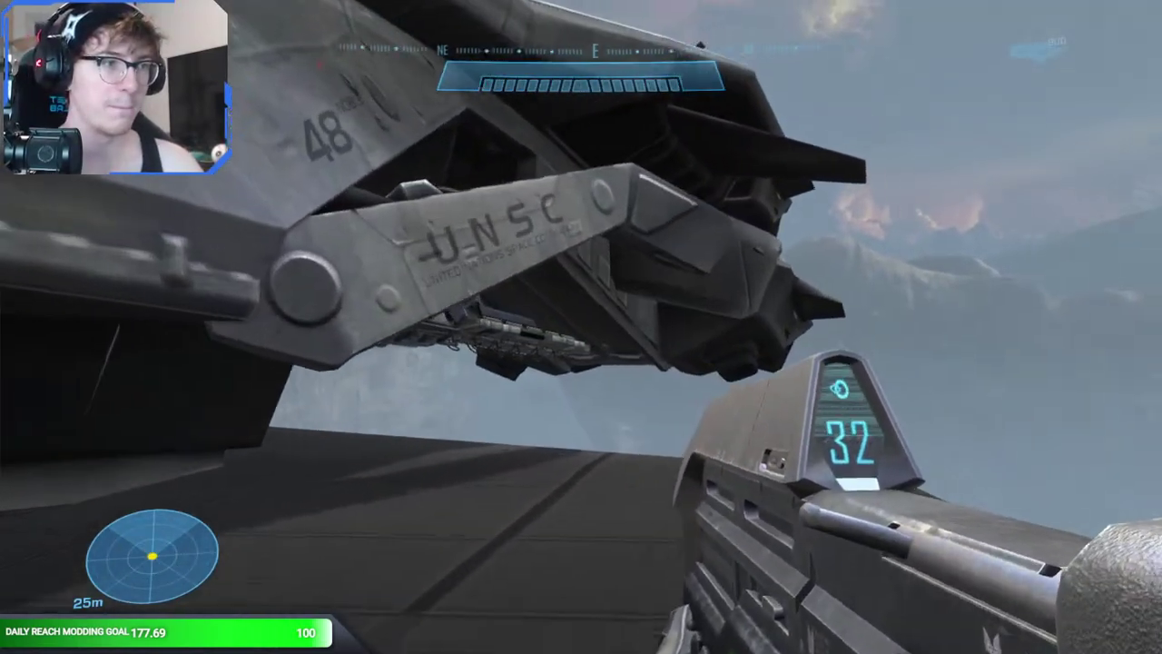
key("space")
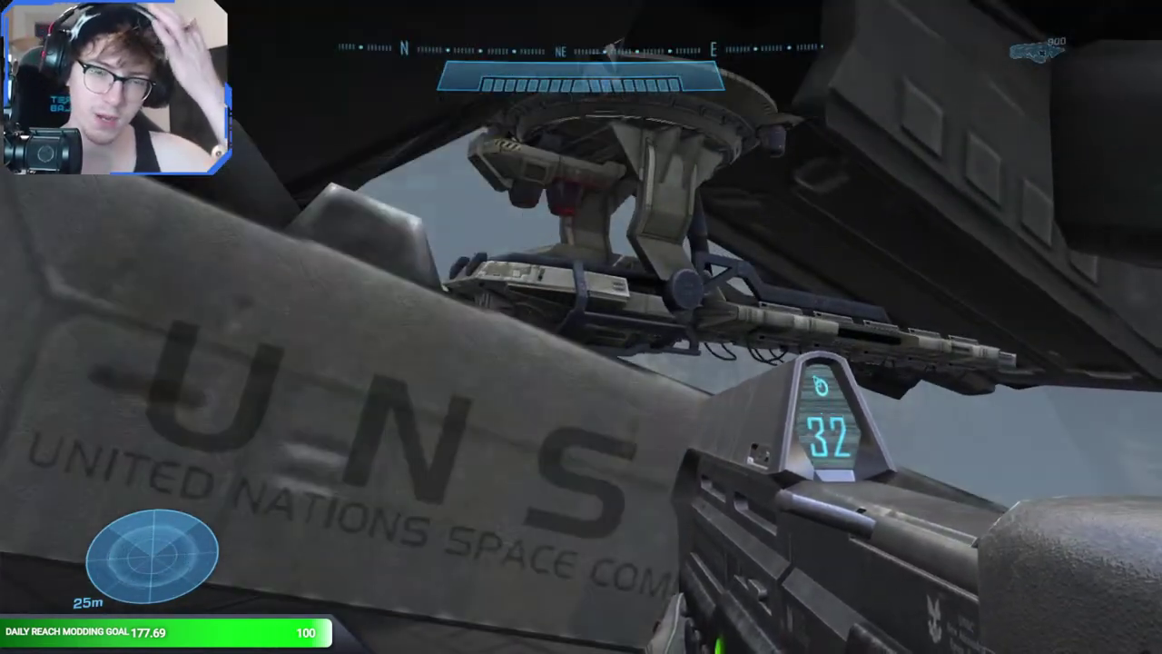
key("w")
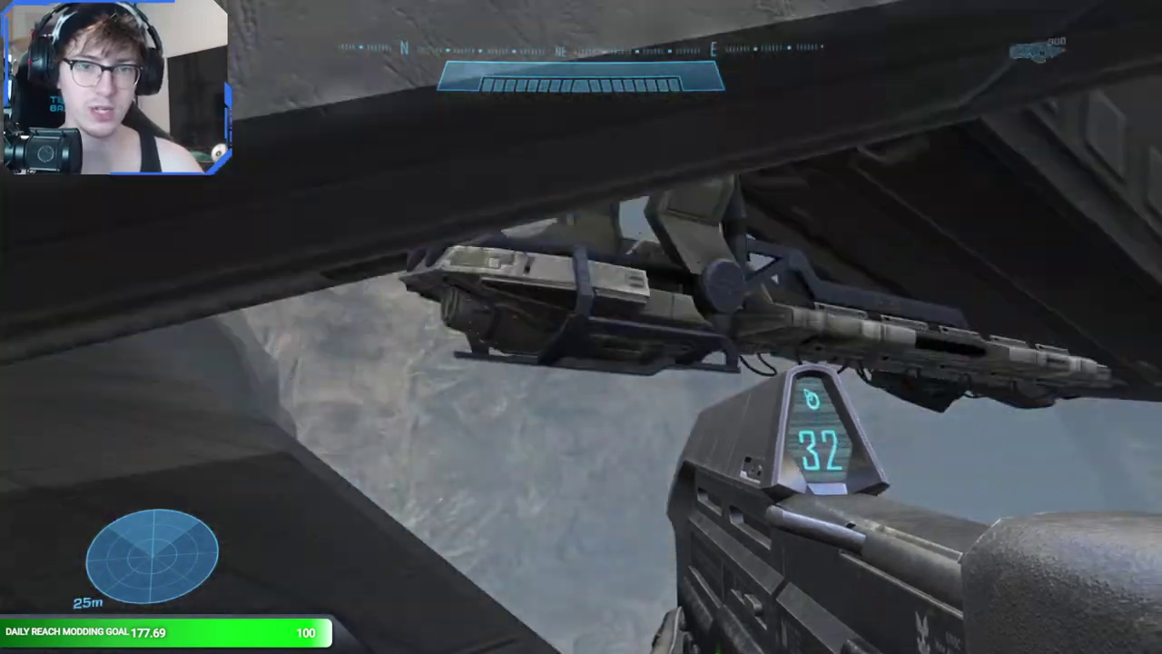
key("space")
key("w")
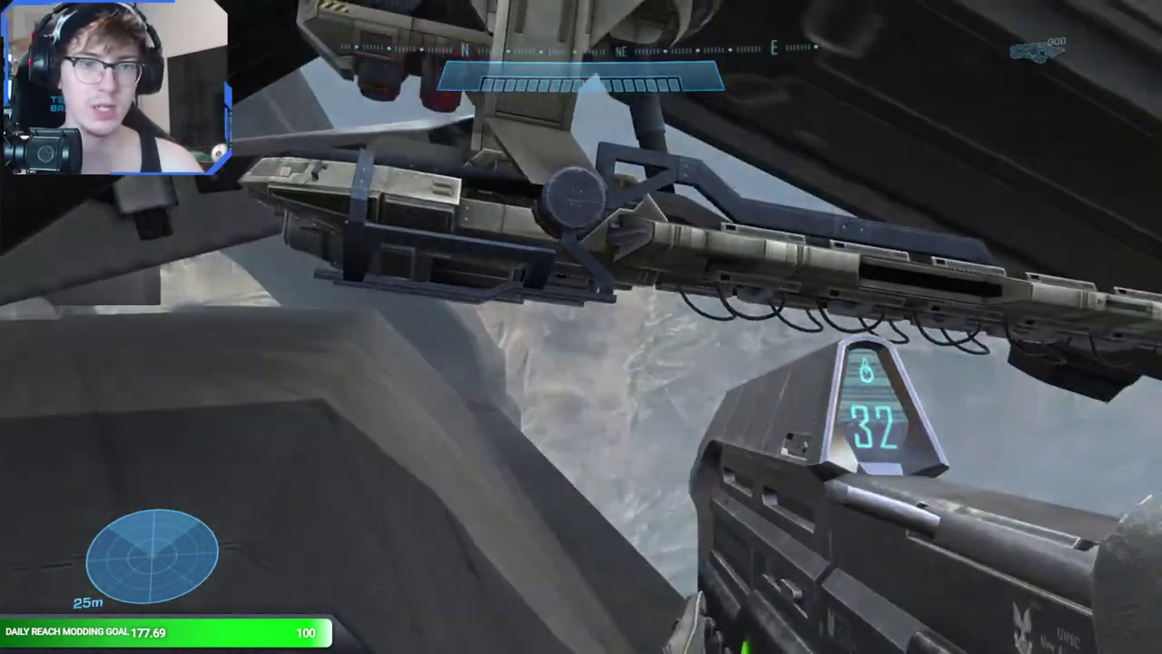
- Take control of the mounted cannon and test-fire it at the Covenant structures on the canyon floor
key("e")
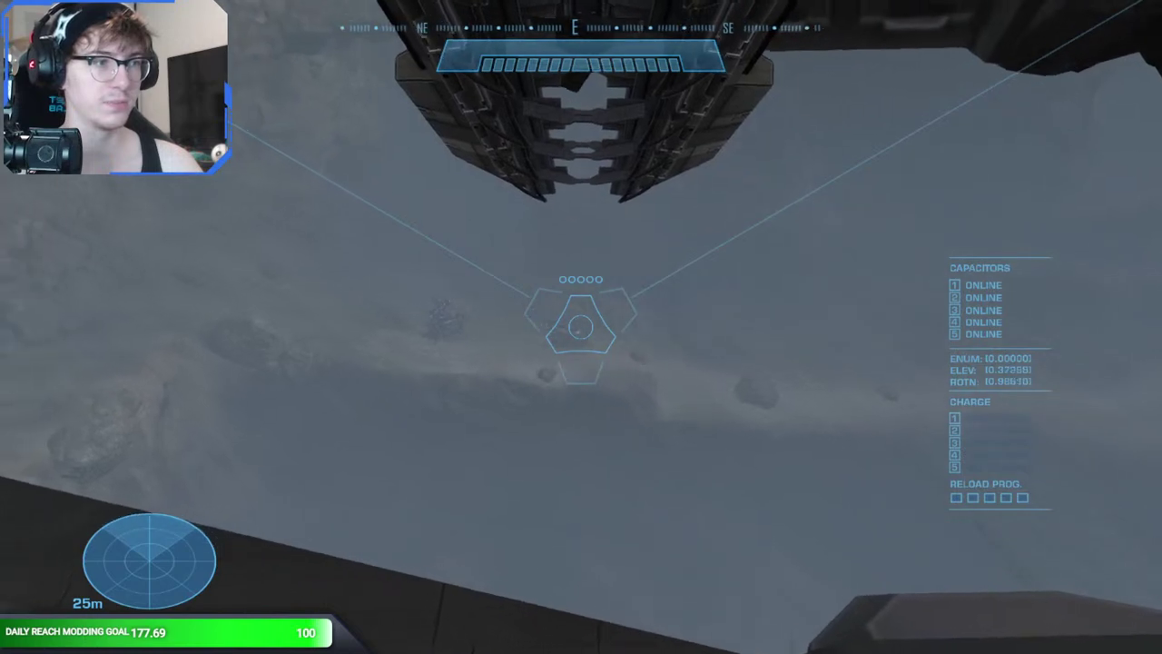
left_click(581, 327)
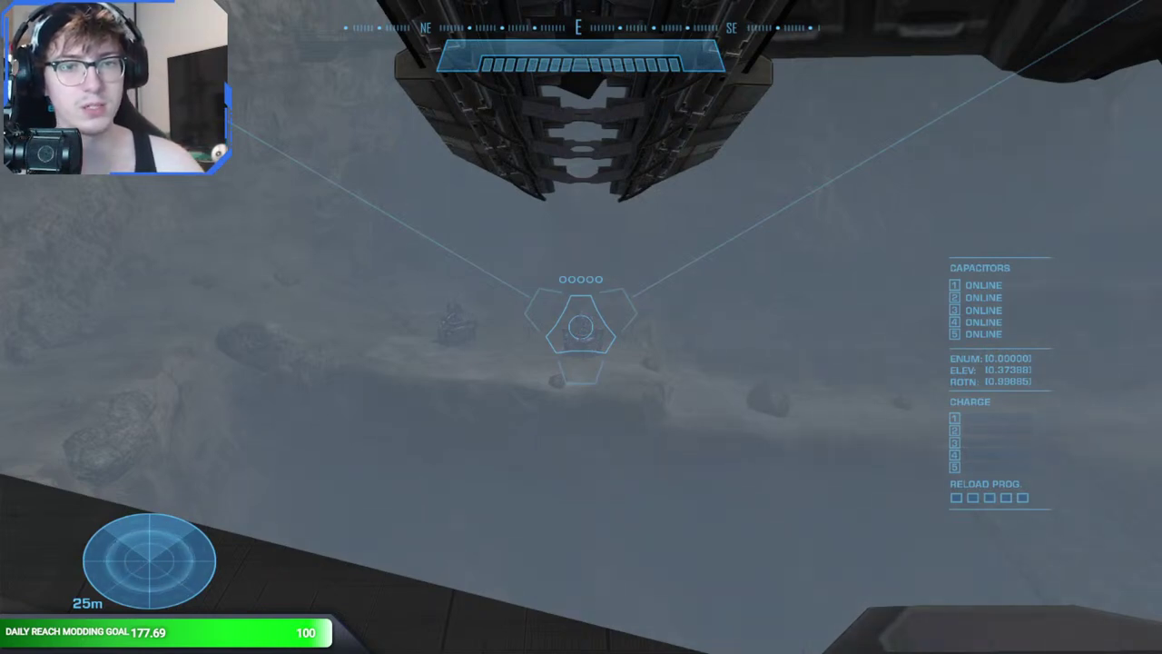
left_click(581, 327)
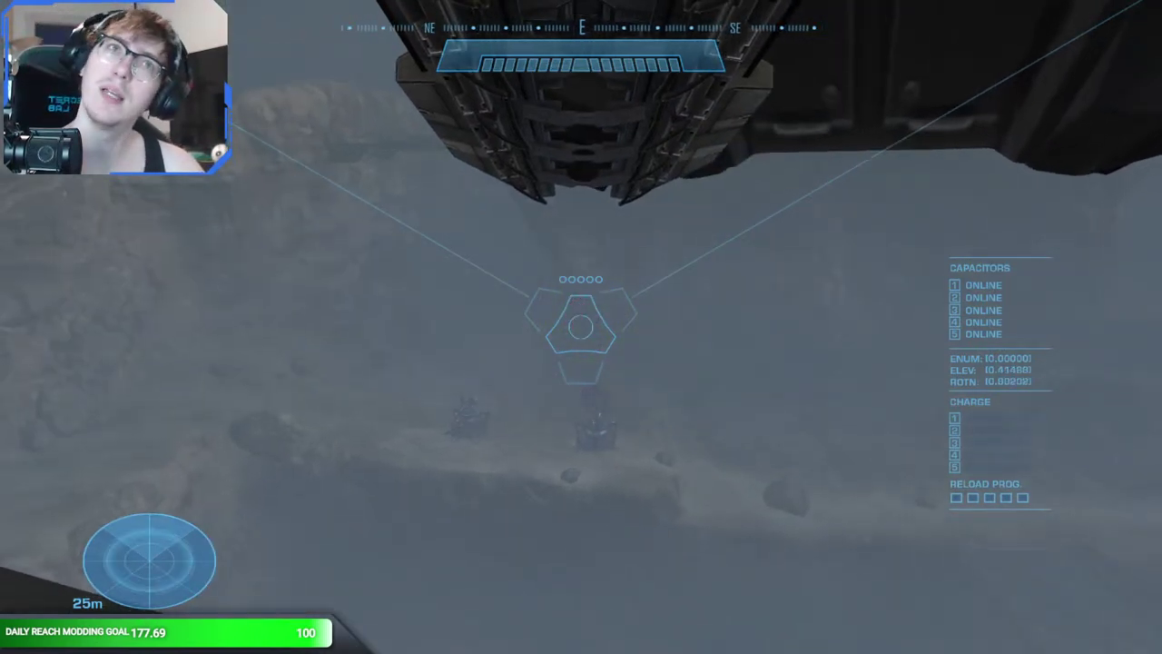
left_click(581, 327)
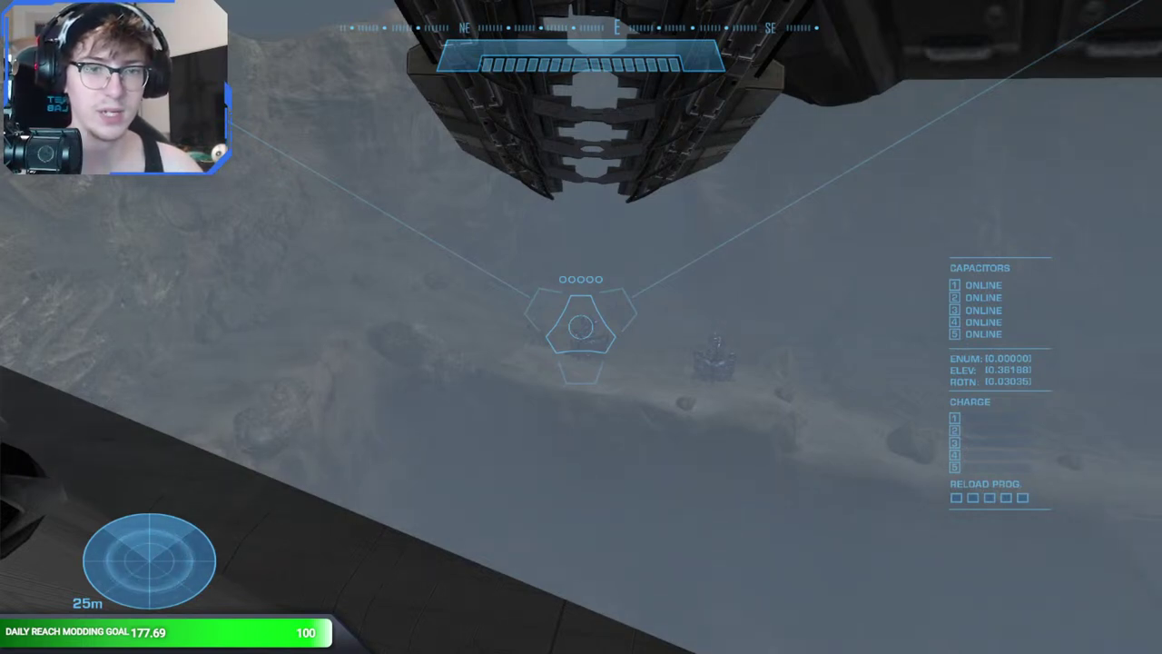
left_click(581, 327)
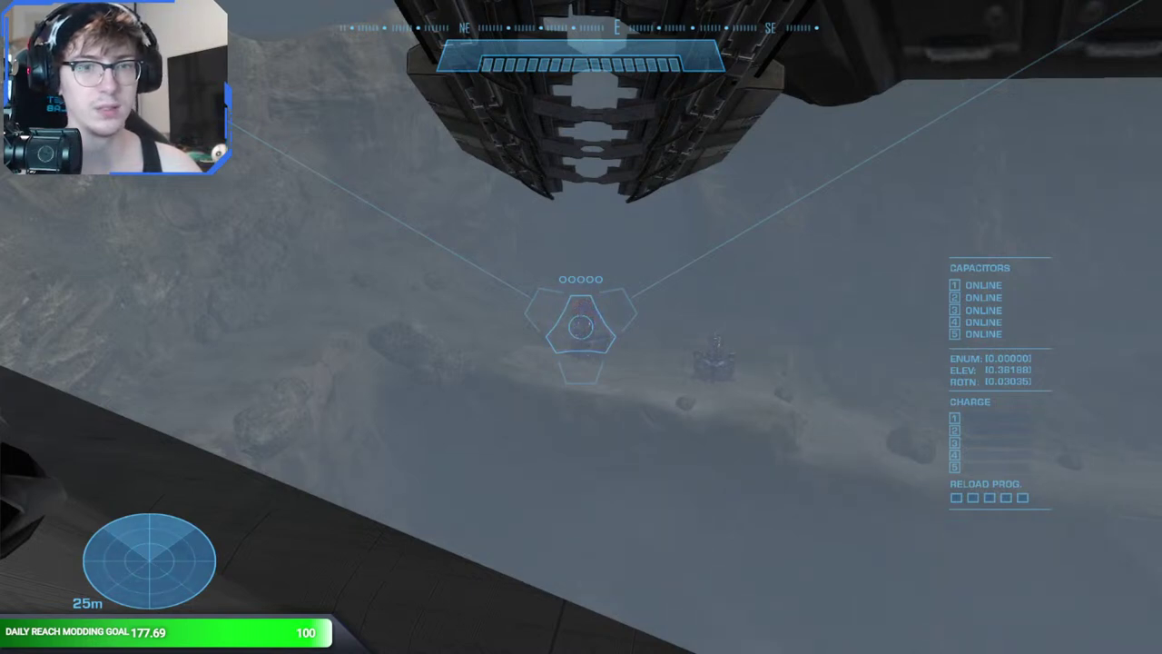
key("Escape")
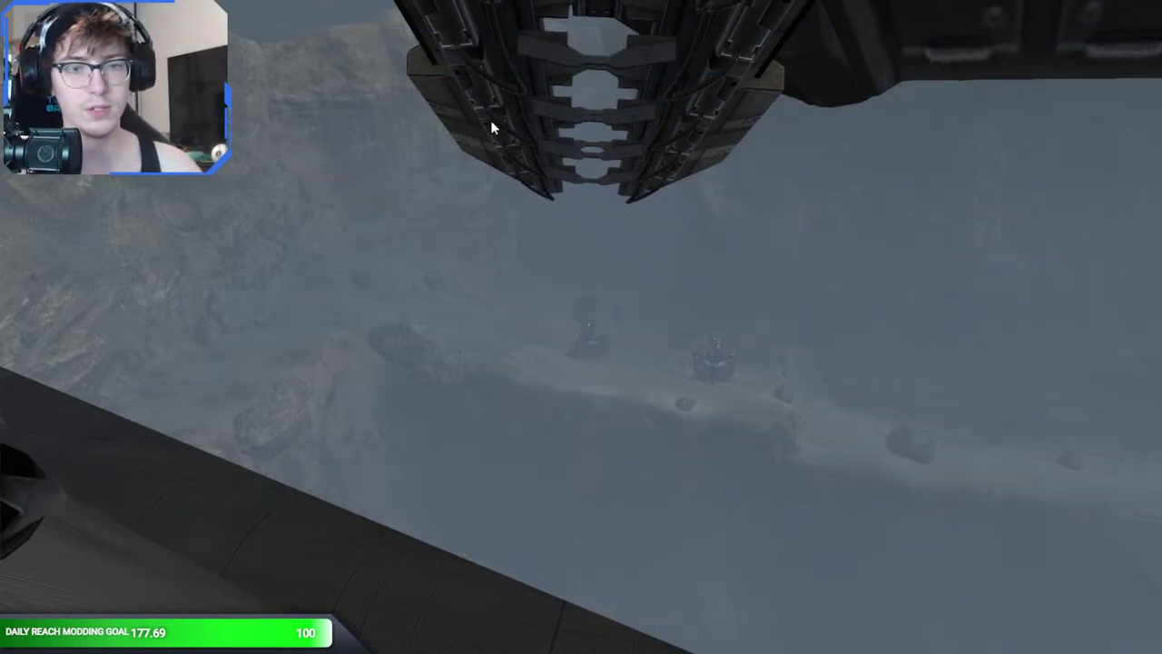
- Fly to the Covenant structure, drop the player inside, and man its gun to test the aim toward the large ship
key("w")
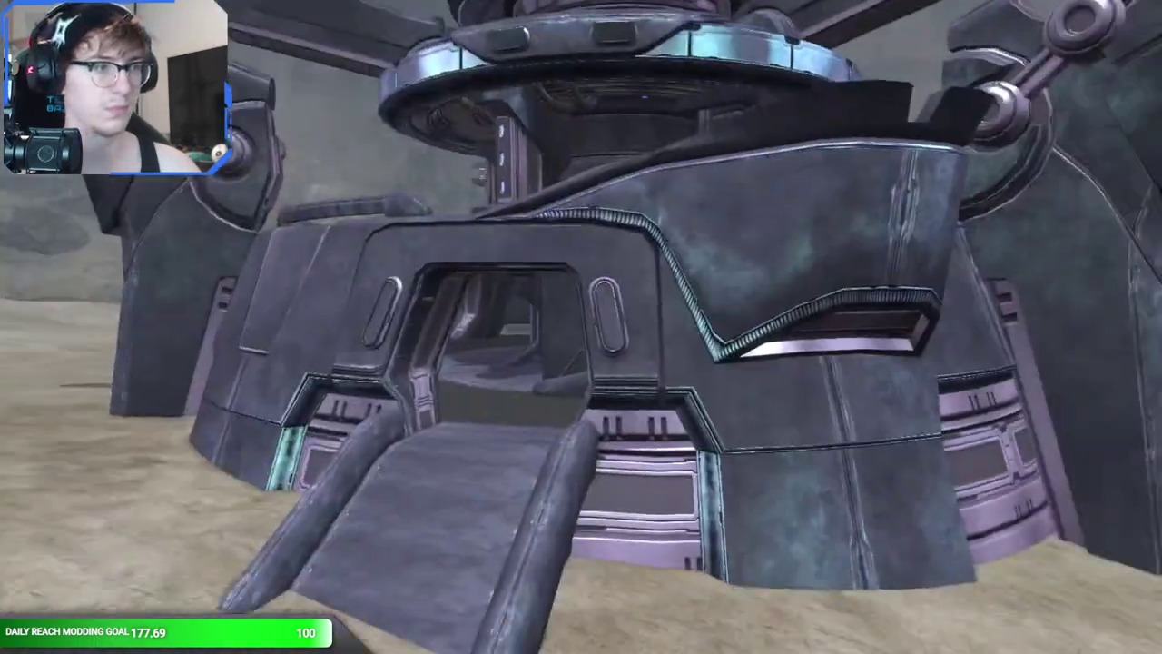
key("w")
key("BackSpace")
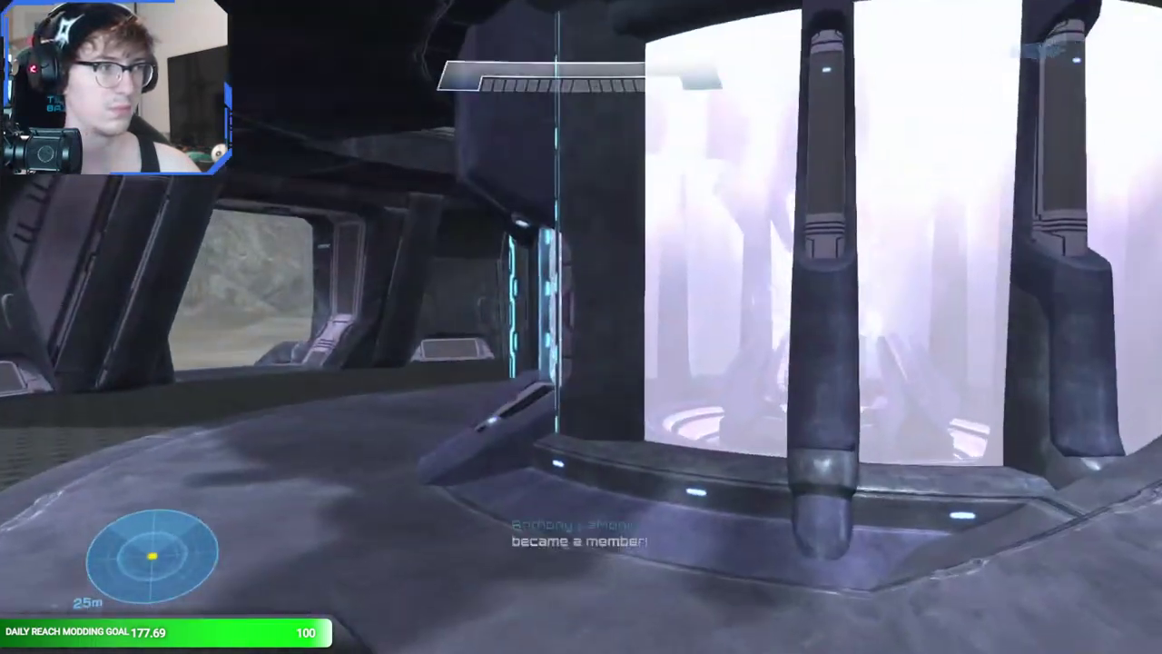
key("e")
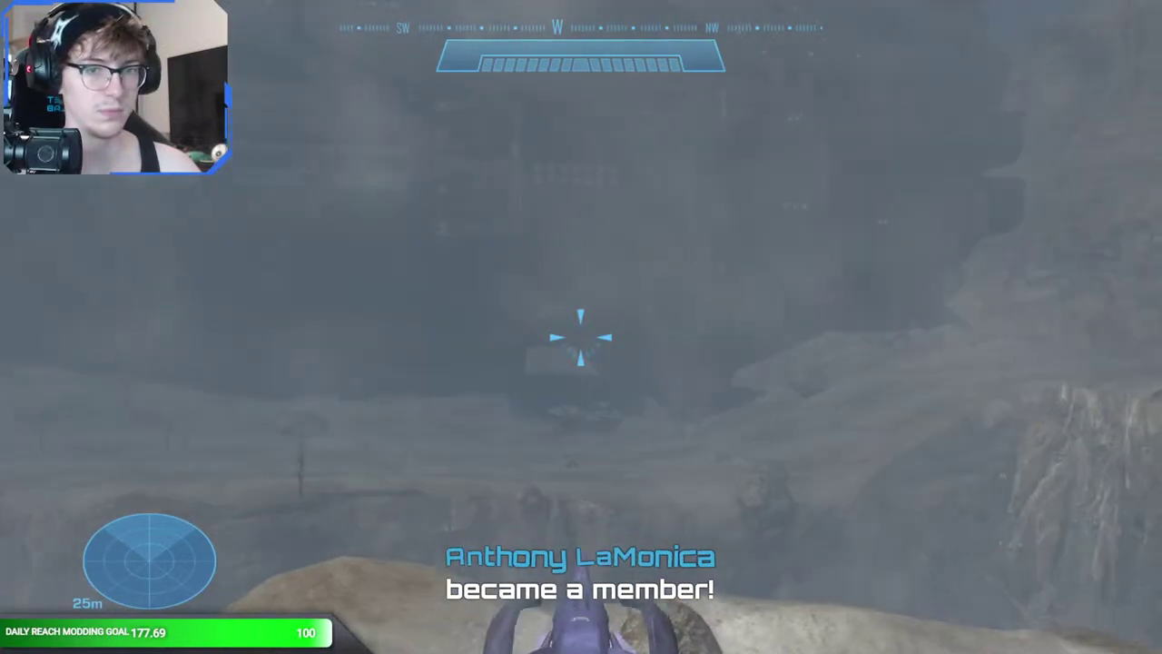
mouse_move(581, 337)
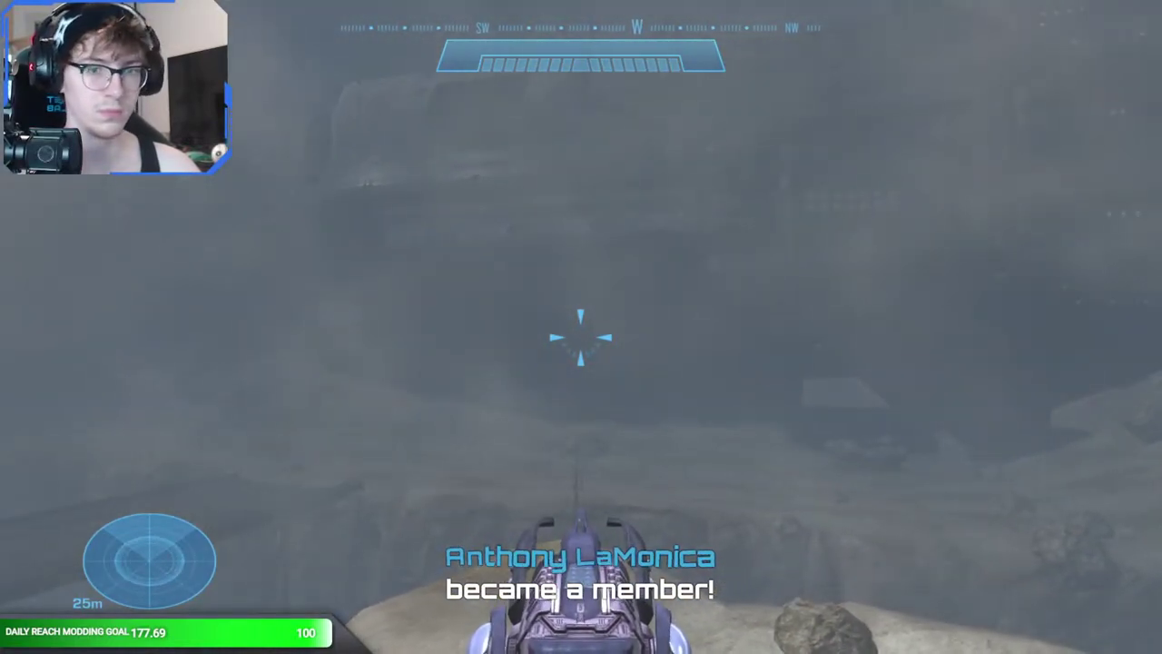
left_click(581, 338)
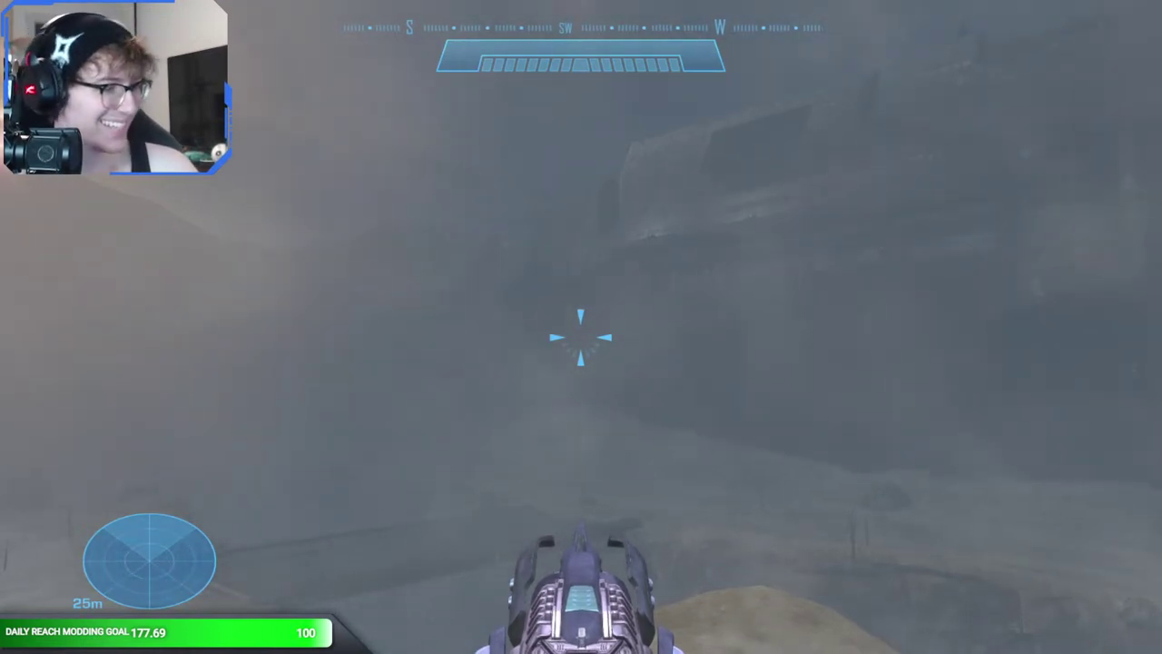
key("Tab")
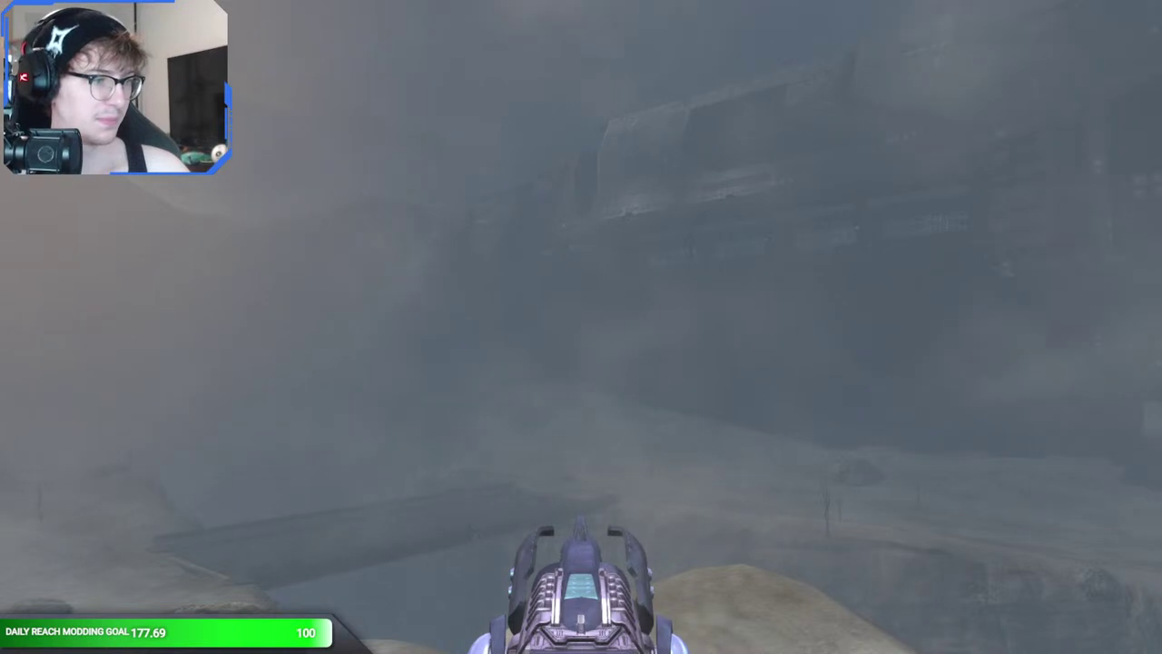
left_click(568, 545)
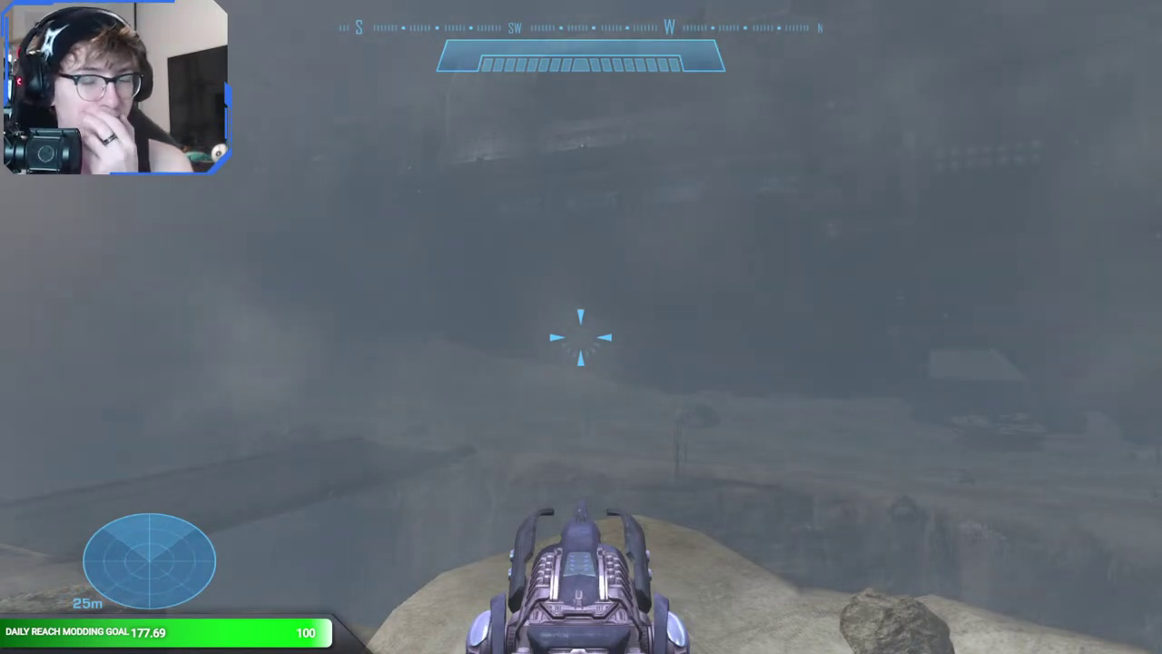
- Survey the canyon, cliffs and burning wreckage with the free camera
key("BackSpace")
middle_click_drag(501, 459, 263, 453)
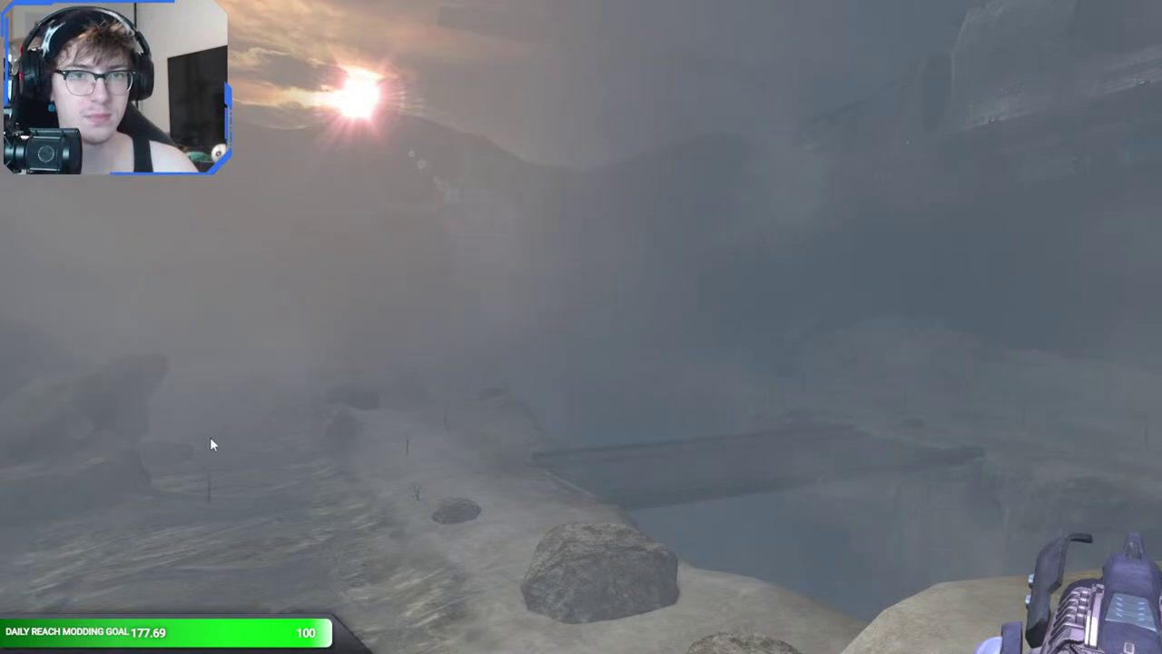
middle_click_drag(207, 435, 45, 513)
key("w")
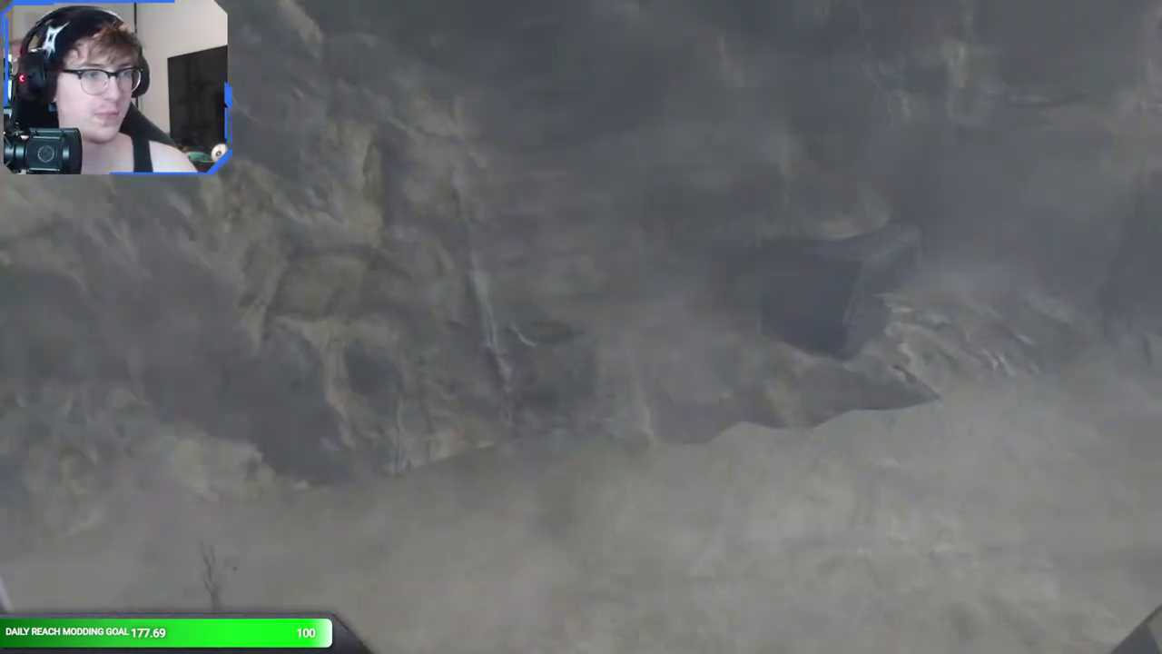
key("w")
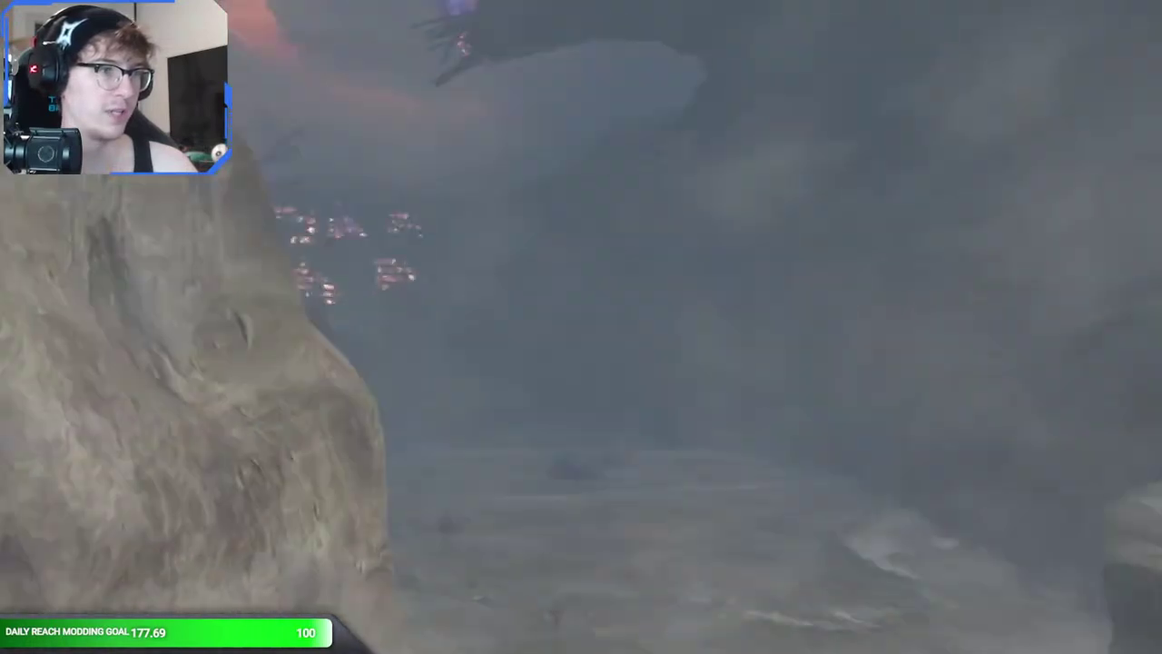
key("w")
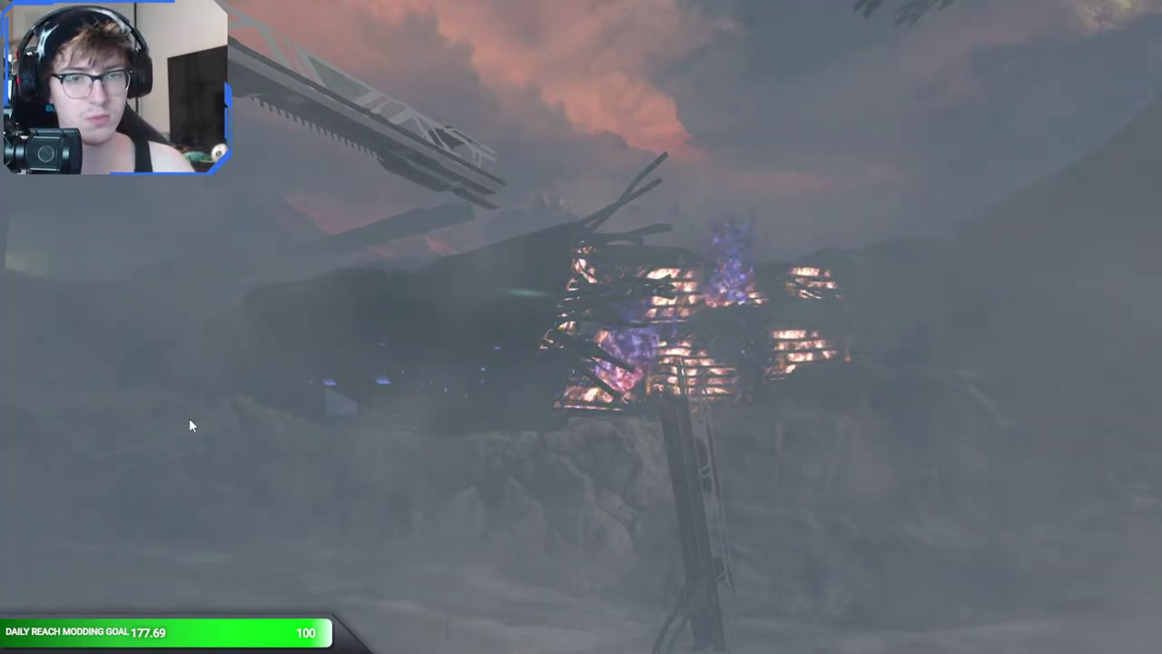
mouse_move(189, 391)
middle_mouse_down()
mouse_move(118, 472)
mouse_move(31, 438)
mouse_move(96, 494)
mouse_move(112, 436)
mouse_move(200, 390)
middle_mouse_up()
- Show all error geometry in the level through the debug menu's Error Geometry Settings
key("Home")
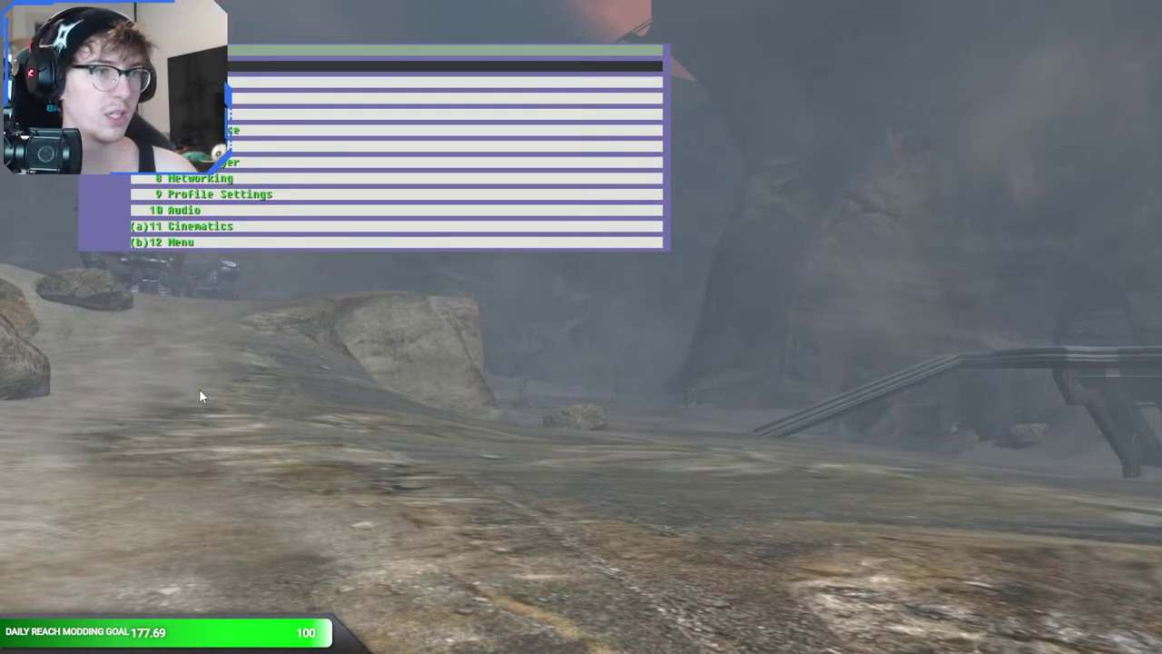
key("Down")
key("Return")
key("Down")
key("Down")
key("Down")
key("Down")
key("Down")
key("Down")
key("Down")
key("Down")
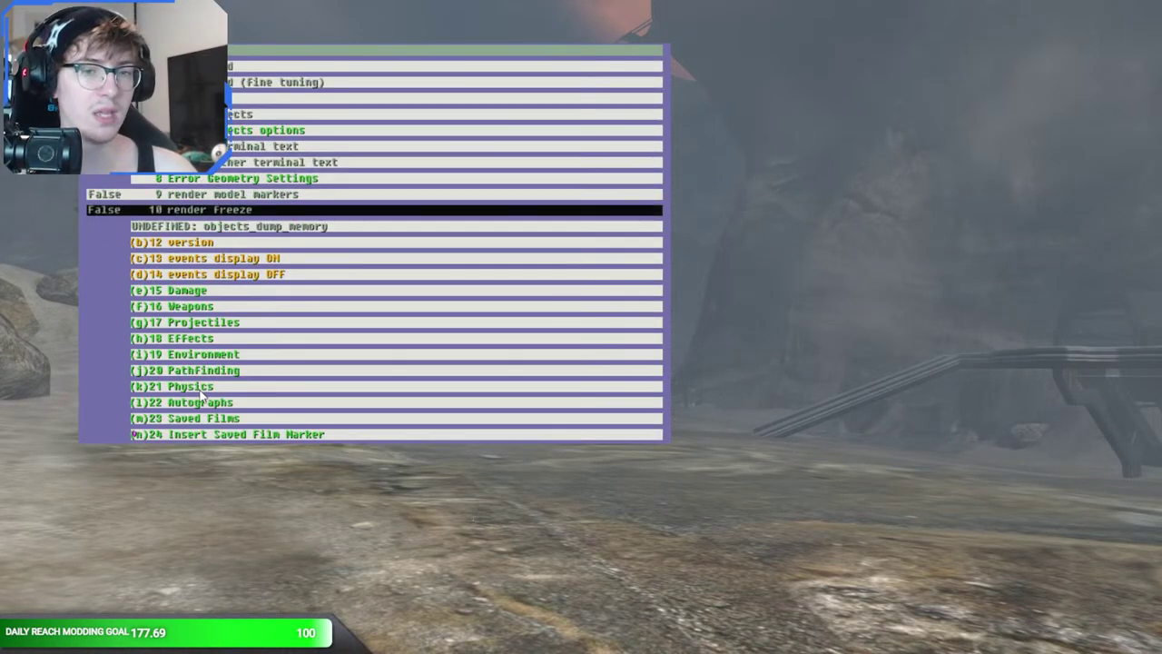
key("Up")
key("Up")
key("Up")
key("Up")
key("Up")
key("Up")
key("Up")
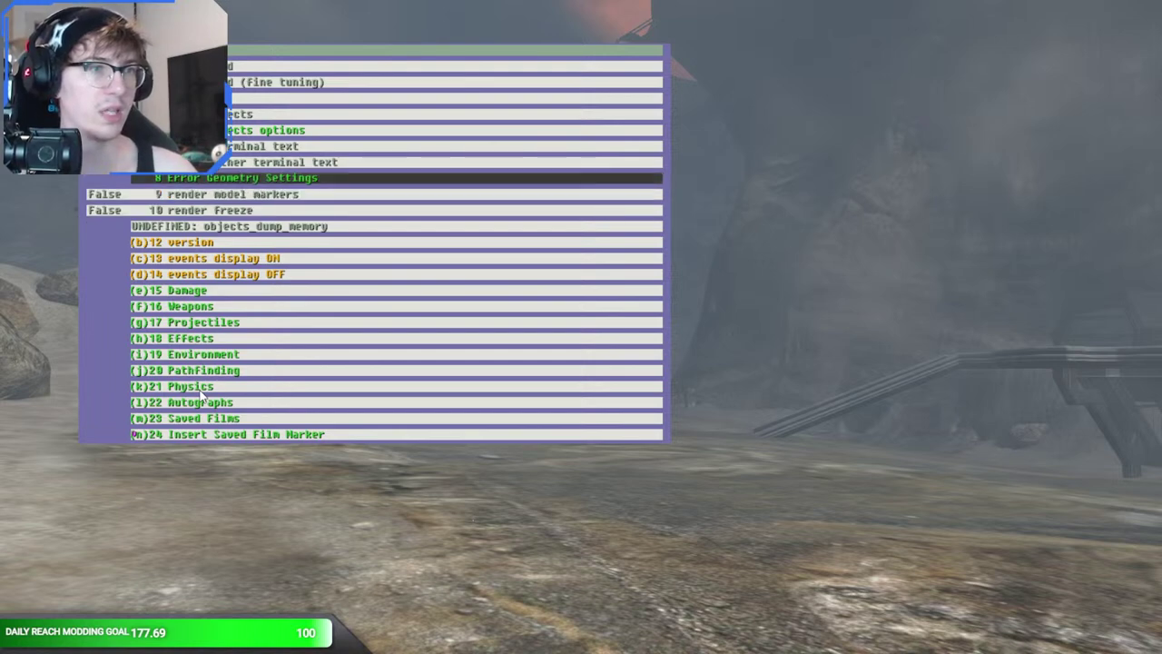
key("Down")
key("Down")
key("Down")
key("Return")
key("Down")
key("Return")
key("Escape")
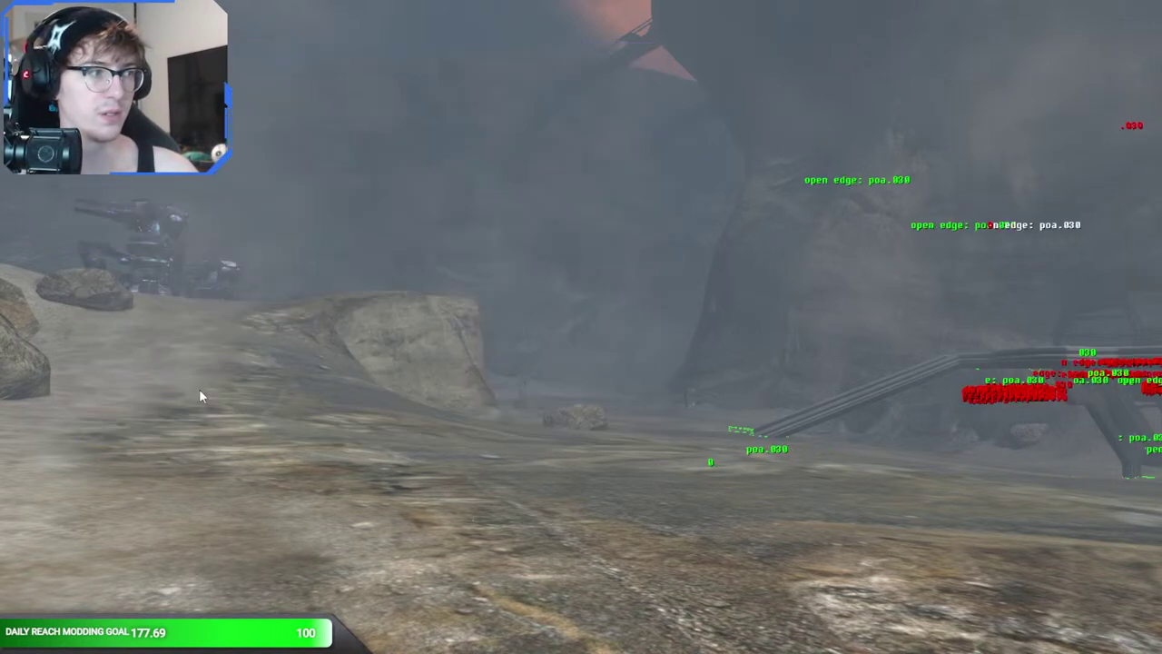
- Fly through the canyon, crashed ship and Covenant hangar to examine the open edge, degenerate collision edge and portal leakage markers
key("w")
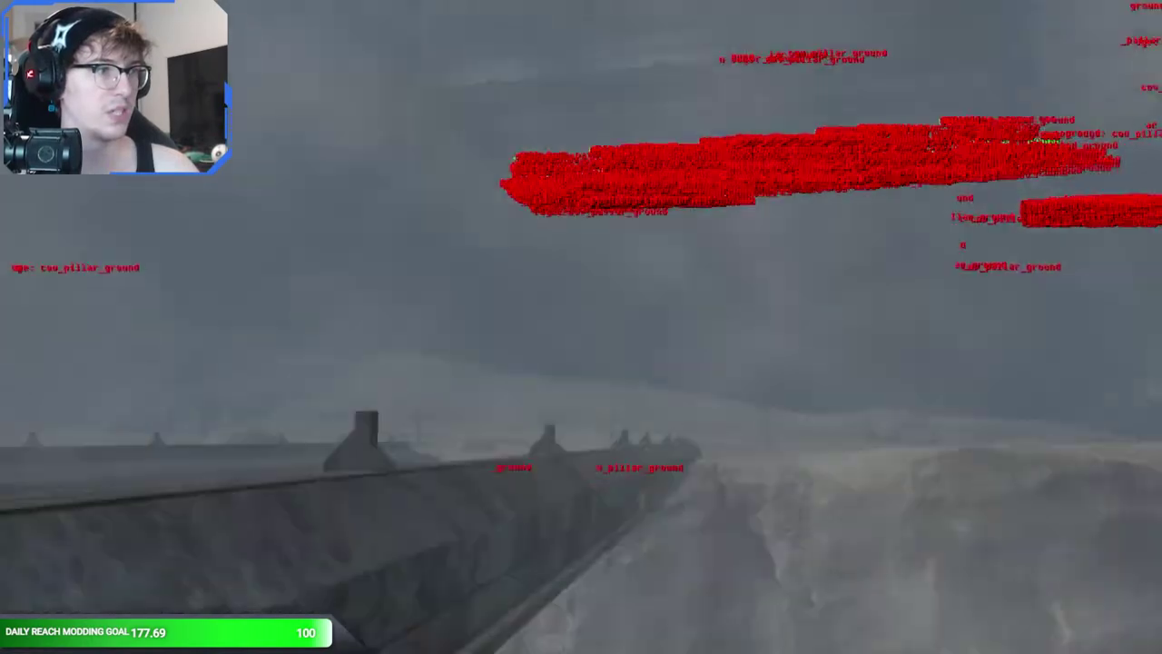
key("w")
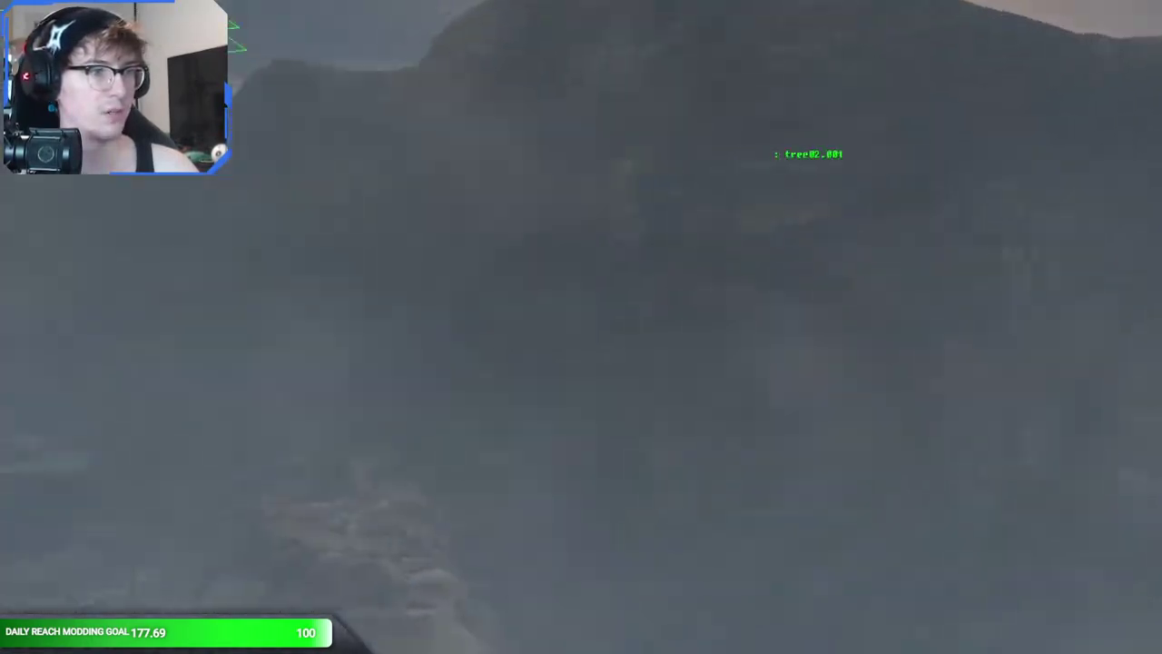
key("w")
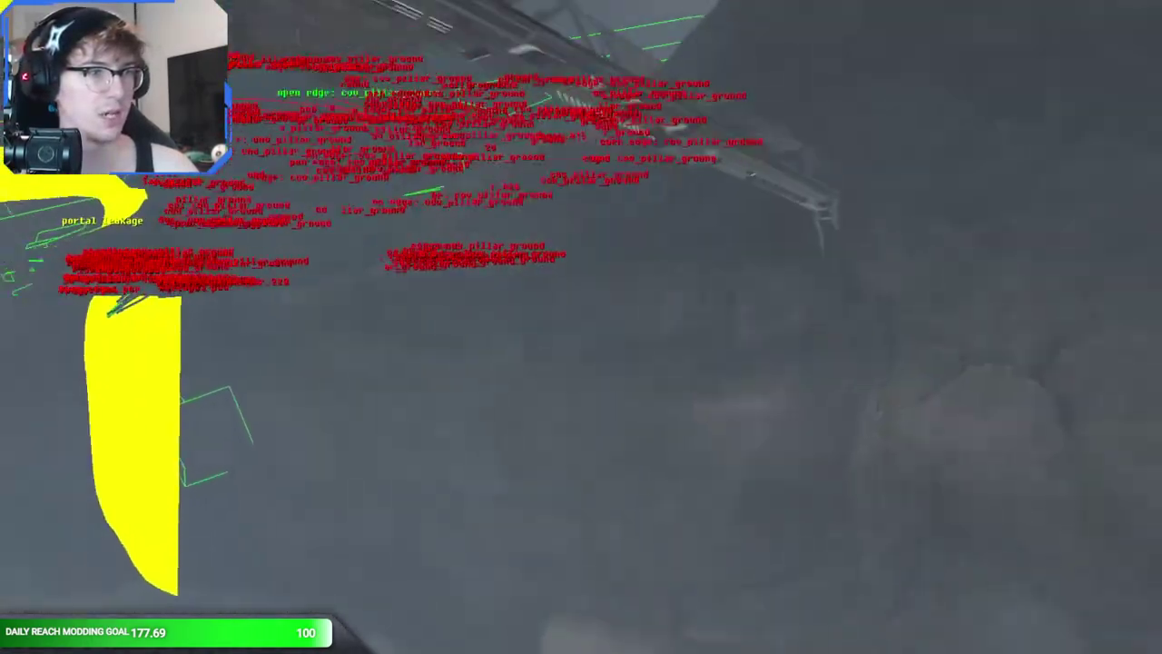
key("w")
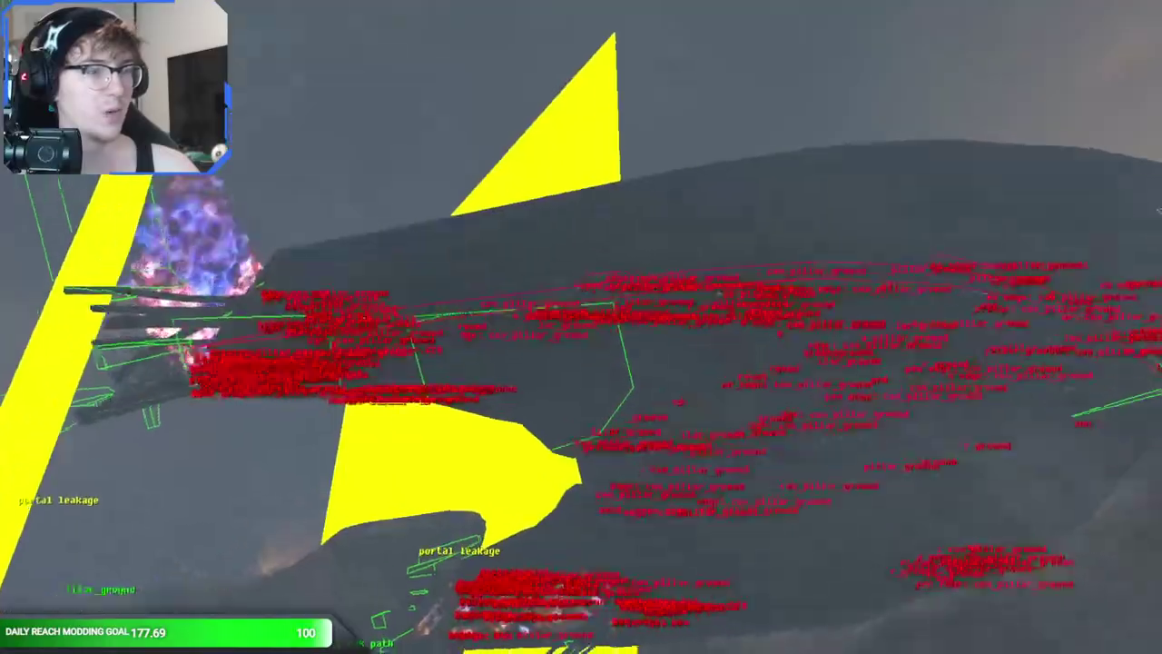
key("w")
key("w")
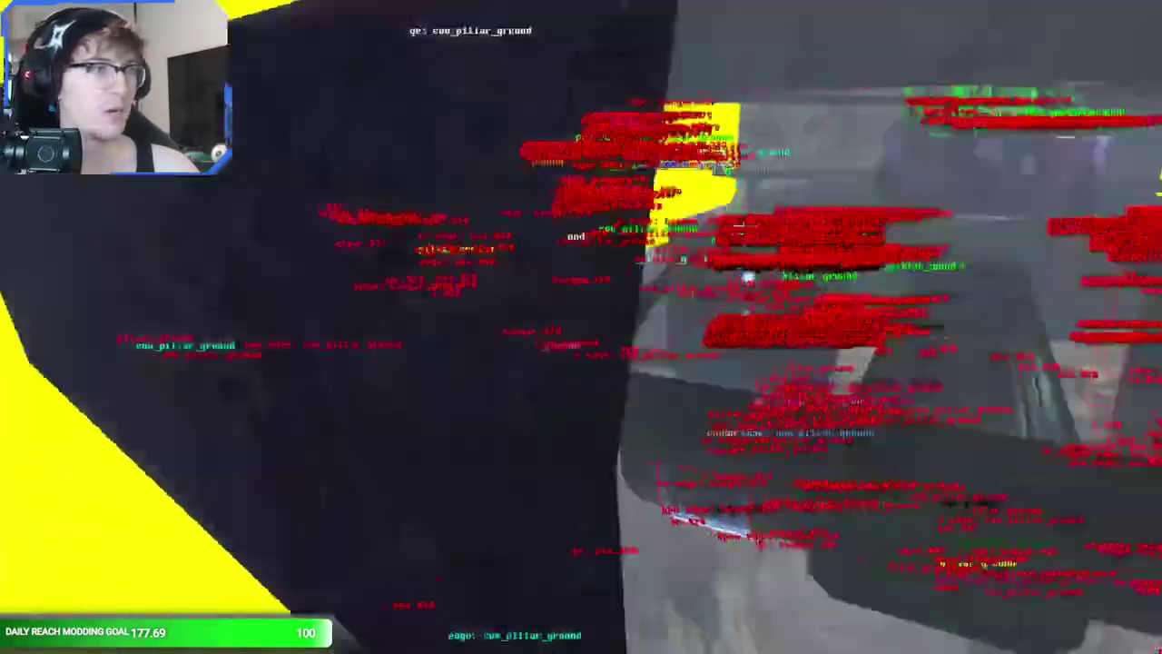
key("w")
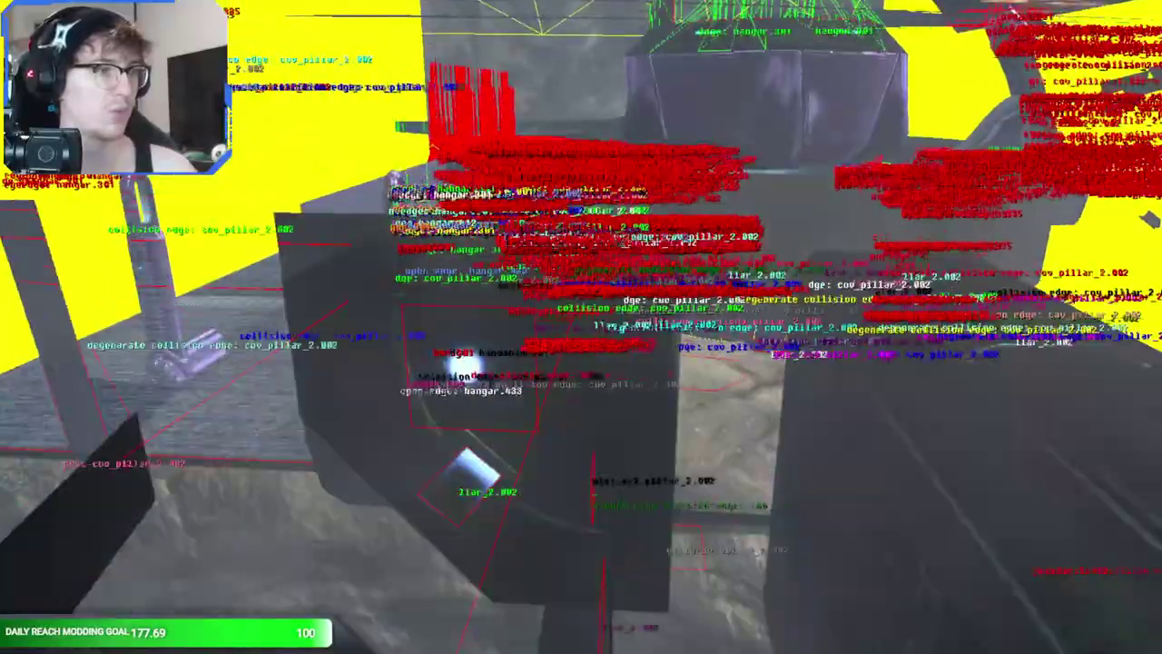
key("w")
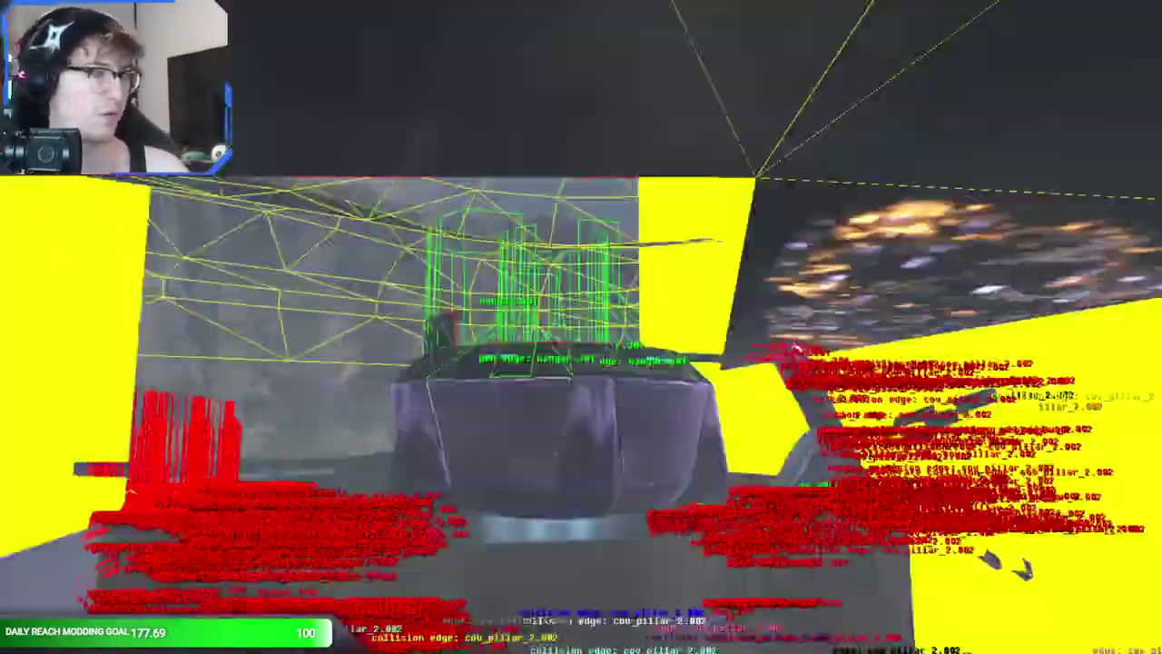
key("w")
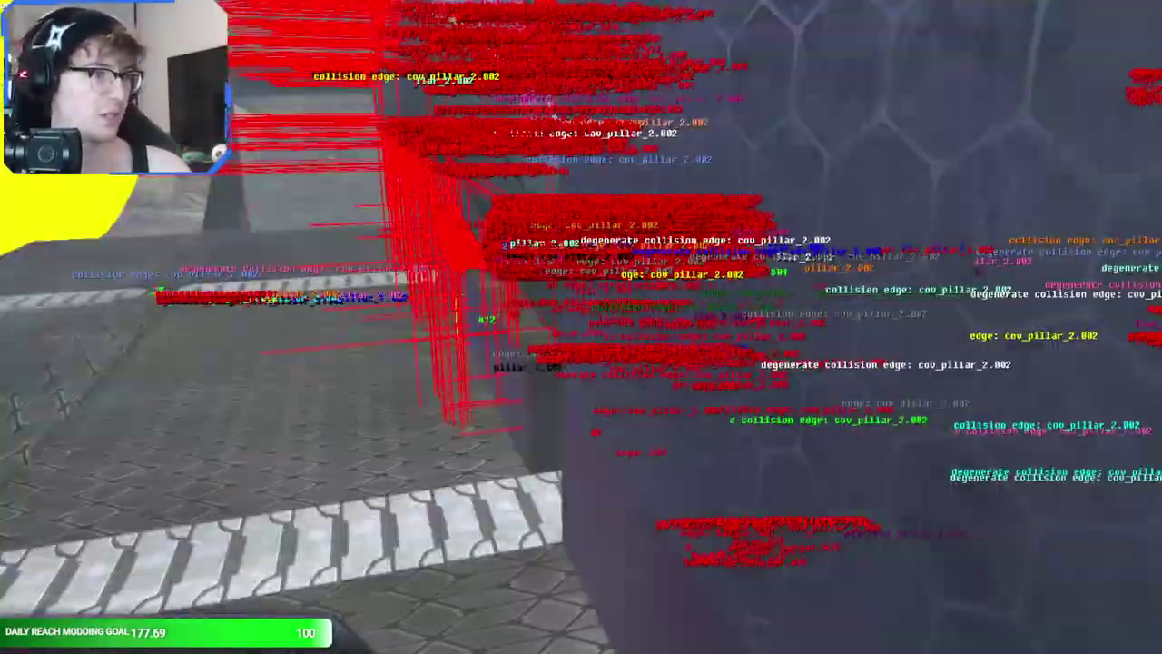
key("w")
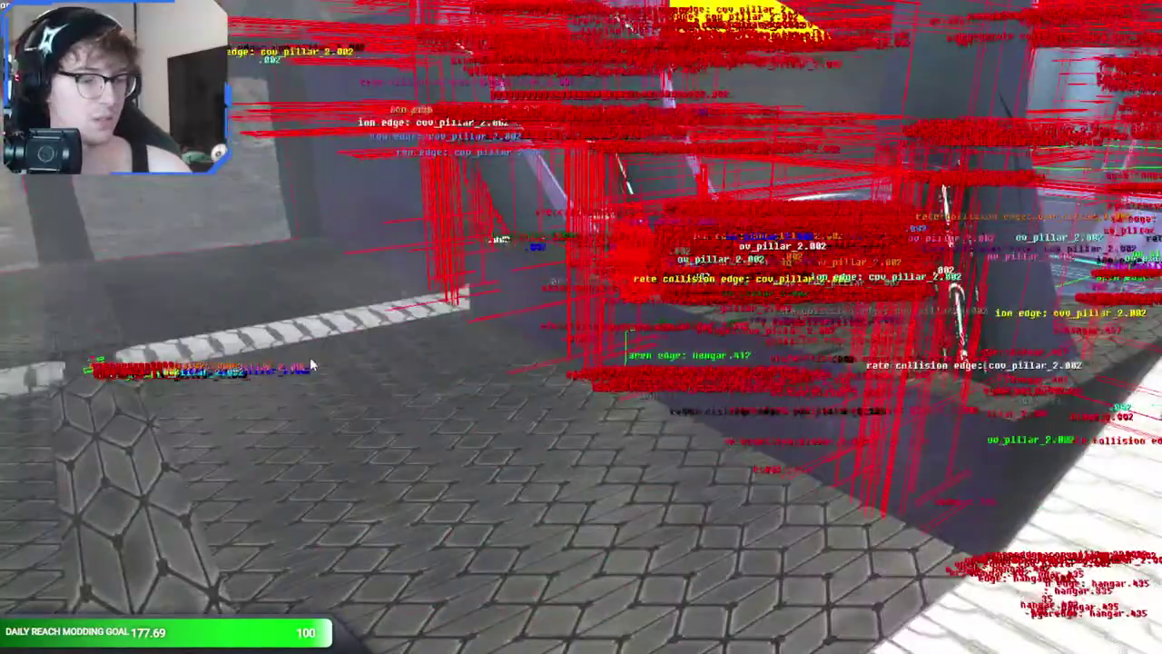
key("Home")
key("Return")
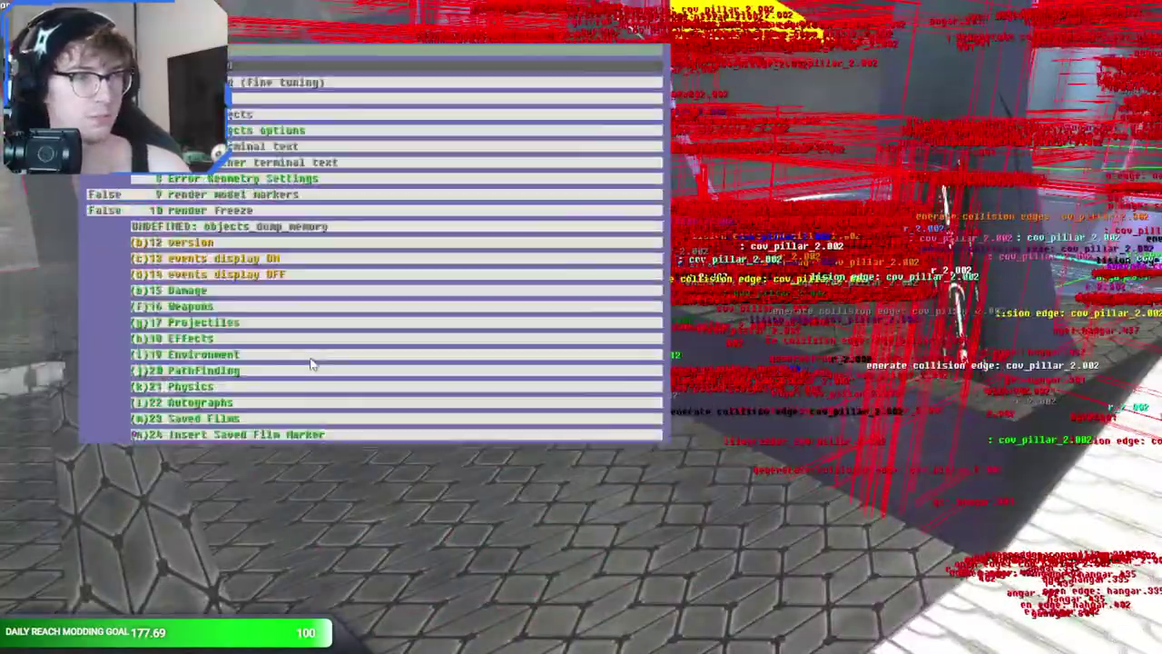
key("Home")
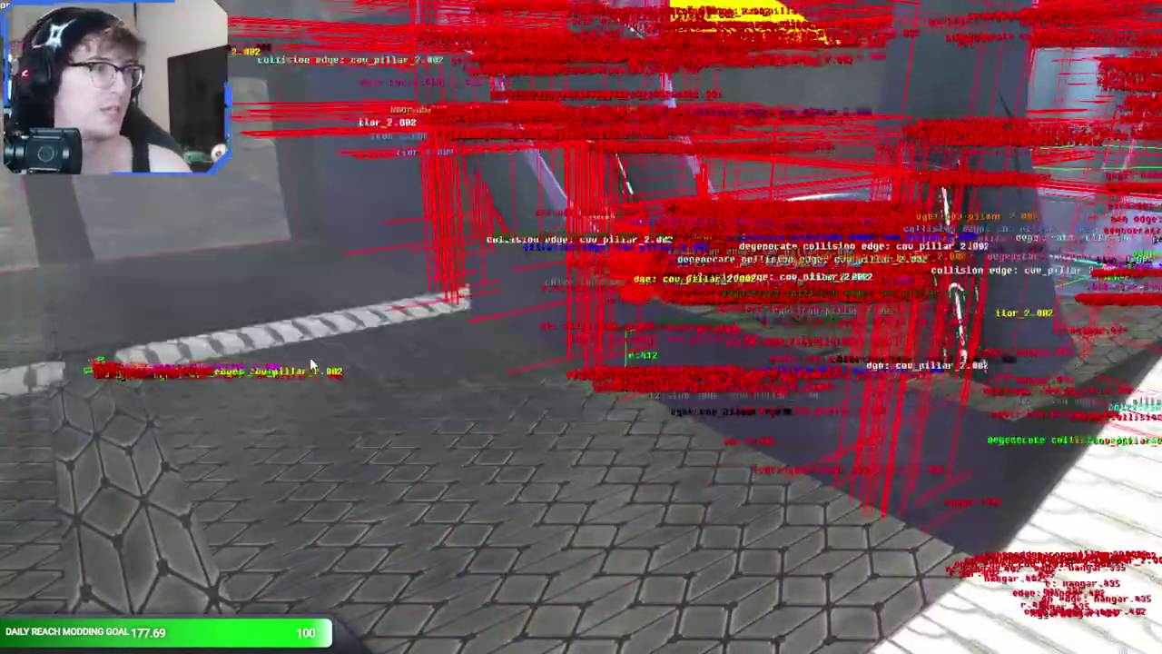
key("w")
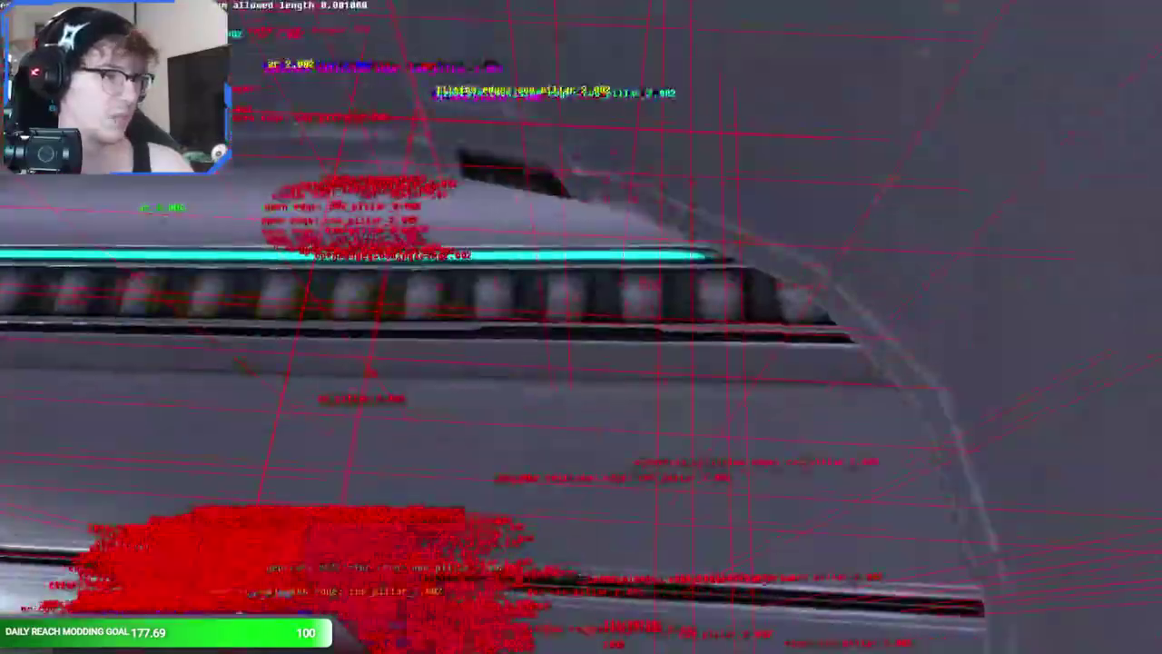
- Hide all error geometry in the extinction level and back the camera away from the hangar pillar
key("Home")
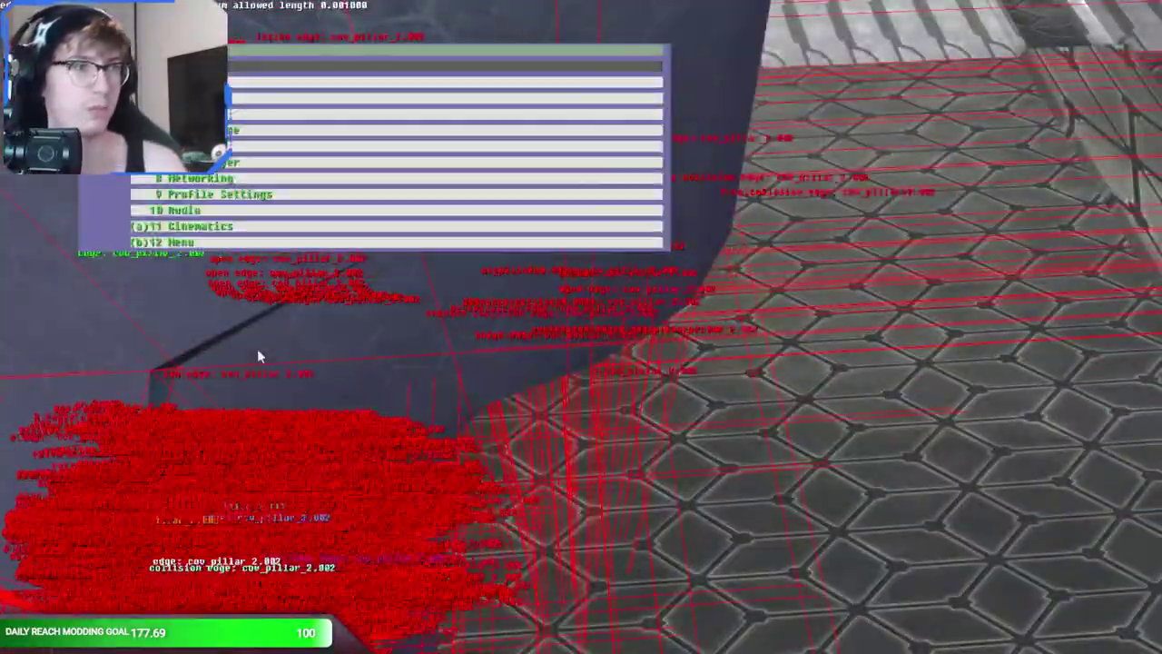
key("Return")
key("Escape")
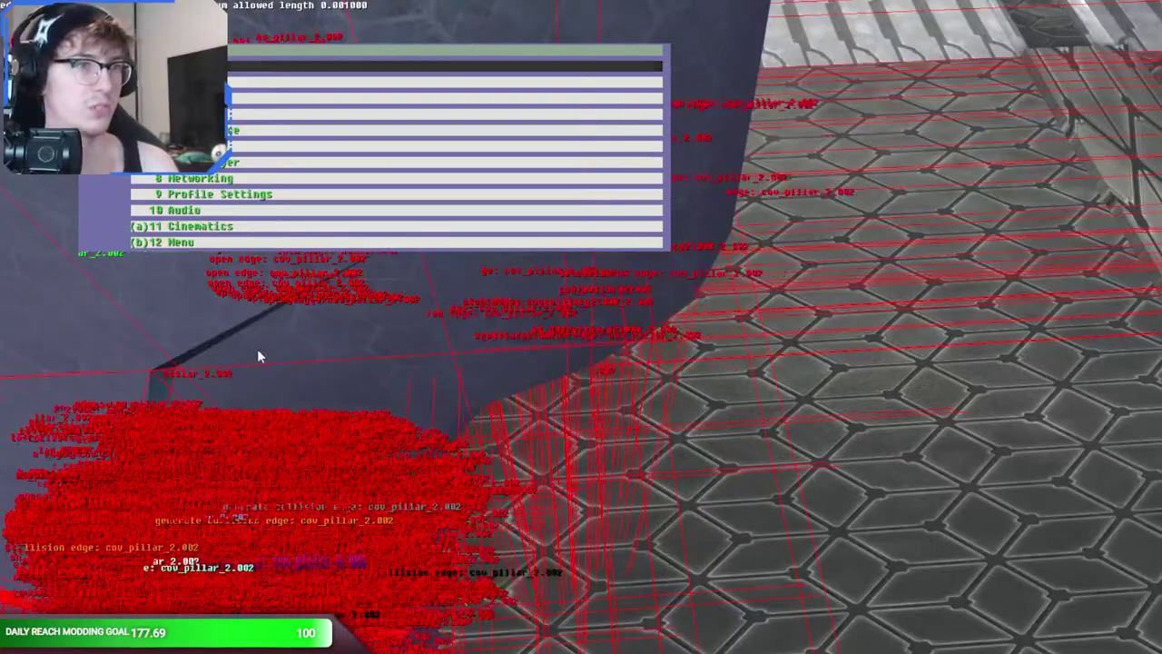
key("Return")
key("Down")
key("Down")
key("Down")
key("Down")
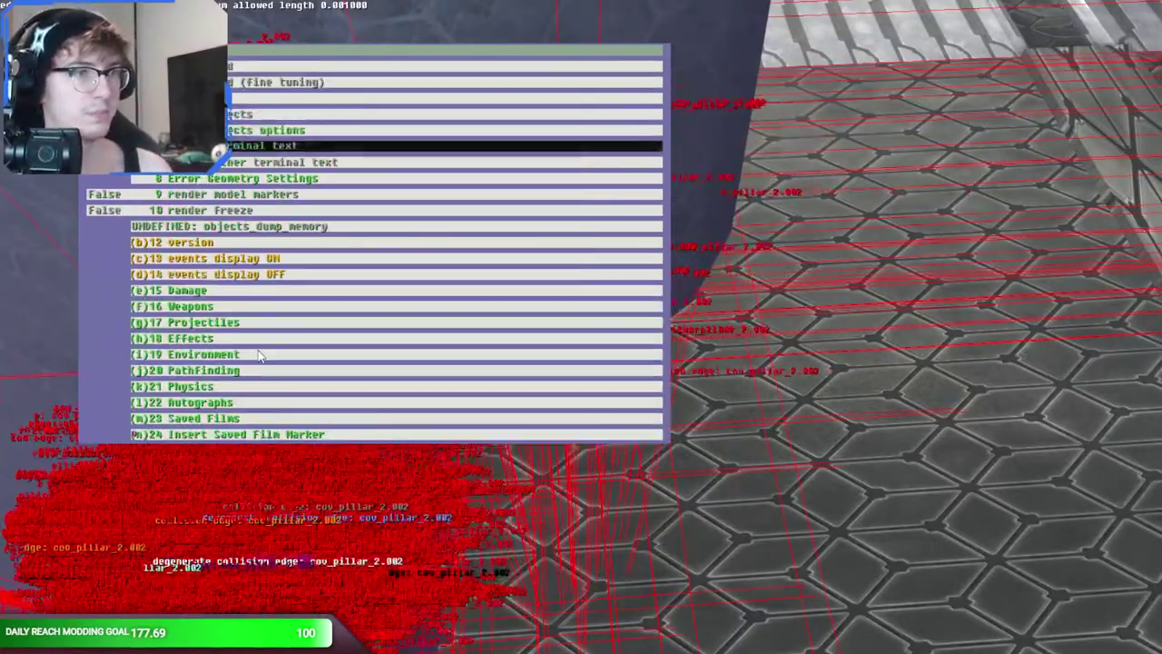
key("Return")
key("Up")
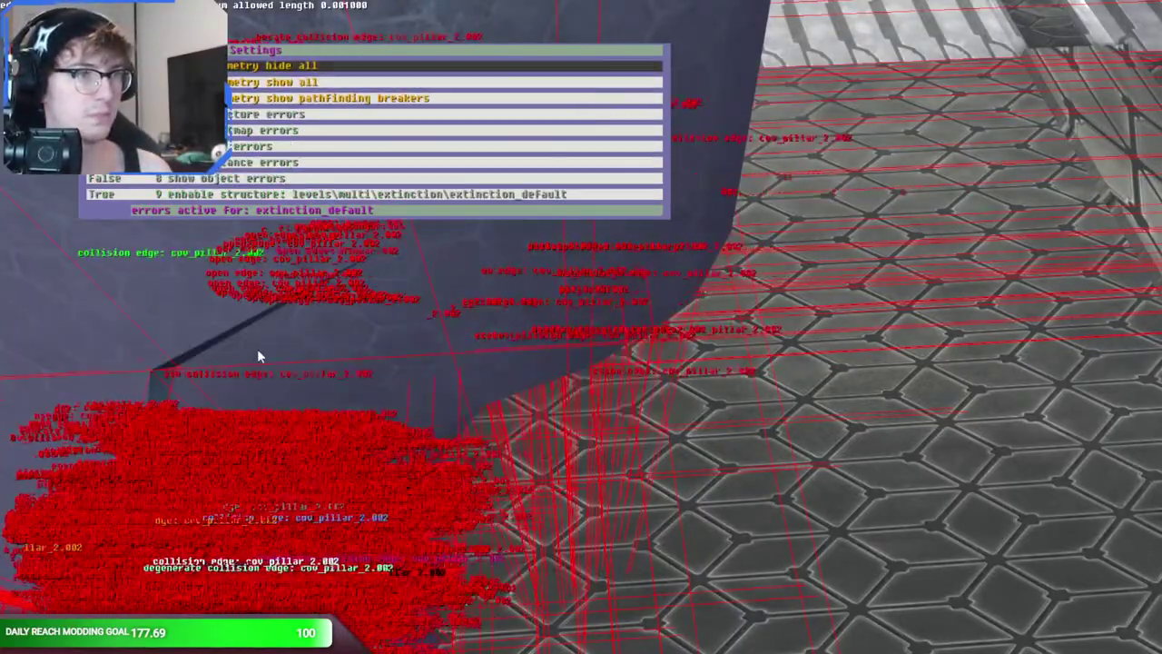
key("Return")
key("Escape")
key("Escape")
key("s")
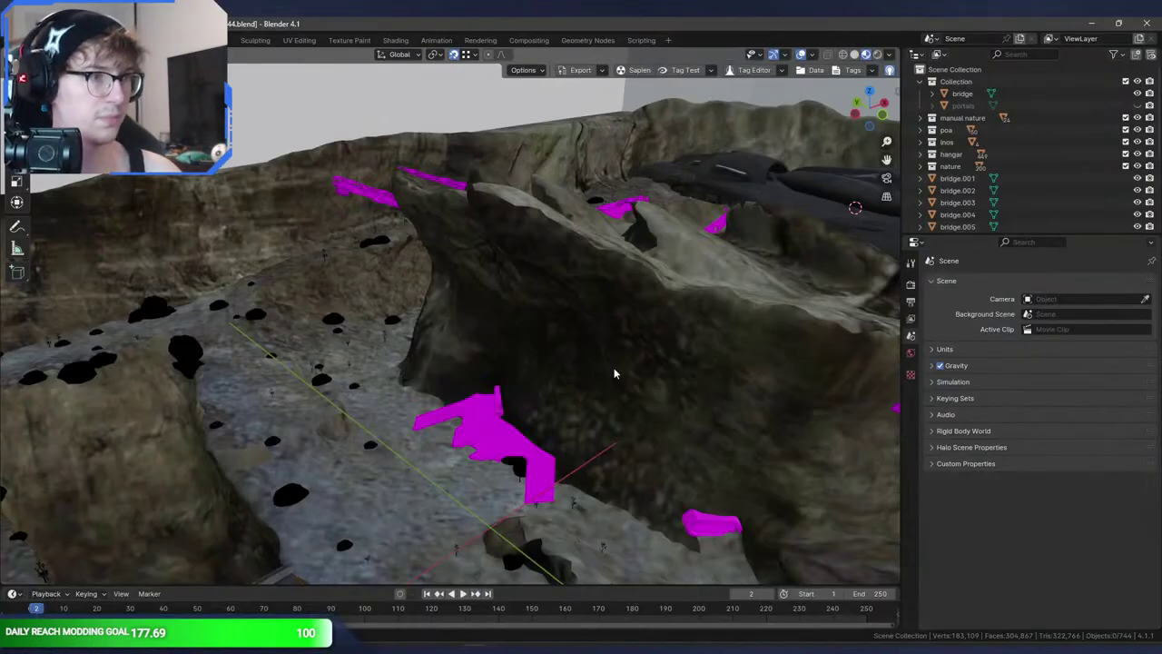
- Switch to Blender, inspect the Pillar of Autumn hull pieces from several sides, clear the selection and save the file
middle_click_drag(614, 372, 560, 277)
left_click(560, 278)
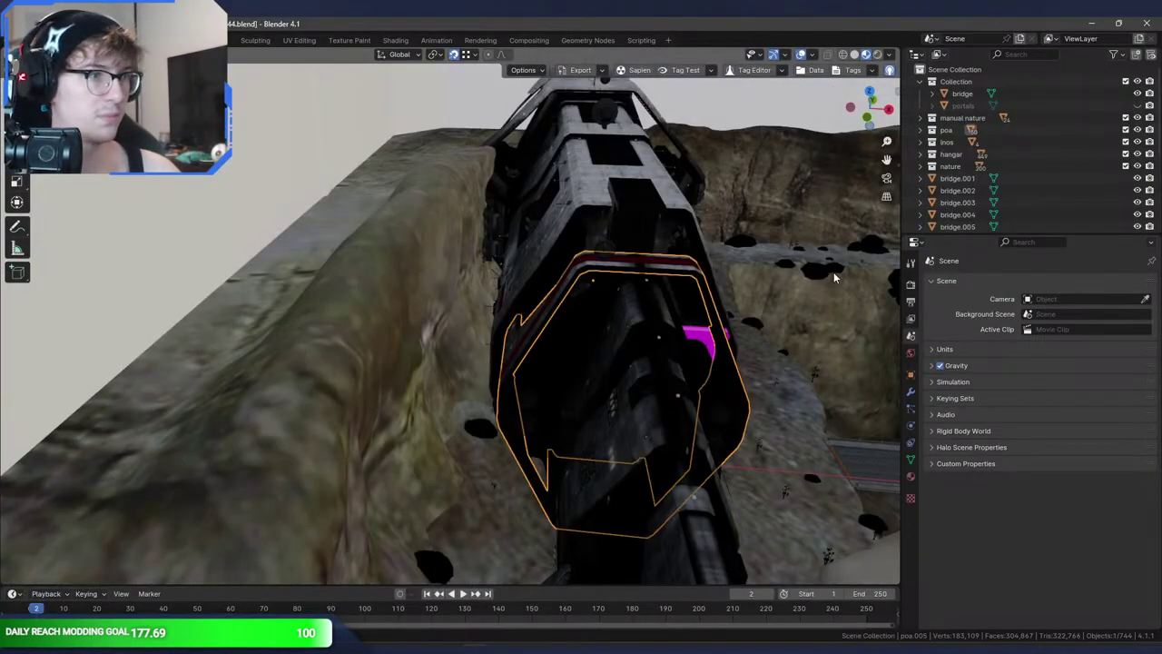
middle_click_drag(812, 273, 699, 227)
scroll(1055, 174, "down", 10)
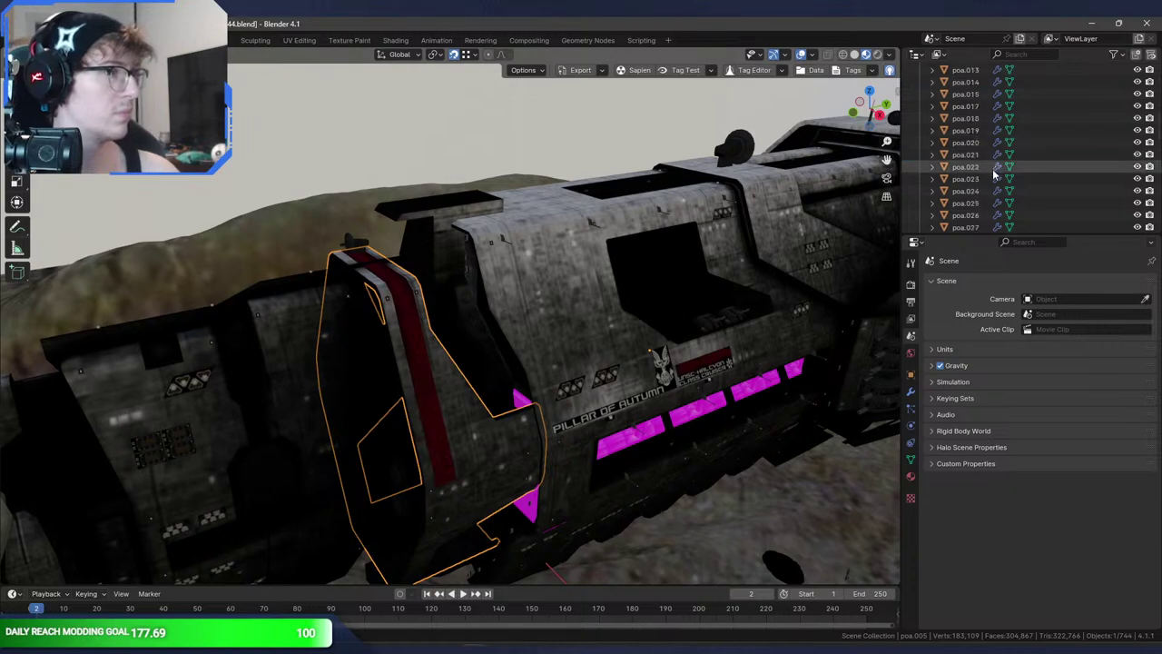
left_click(990, 82)
middle_click_drag(744, 195, 536, 237)
key("alt+a")
key("ctrl+s")
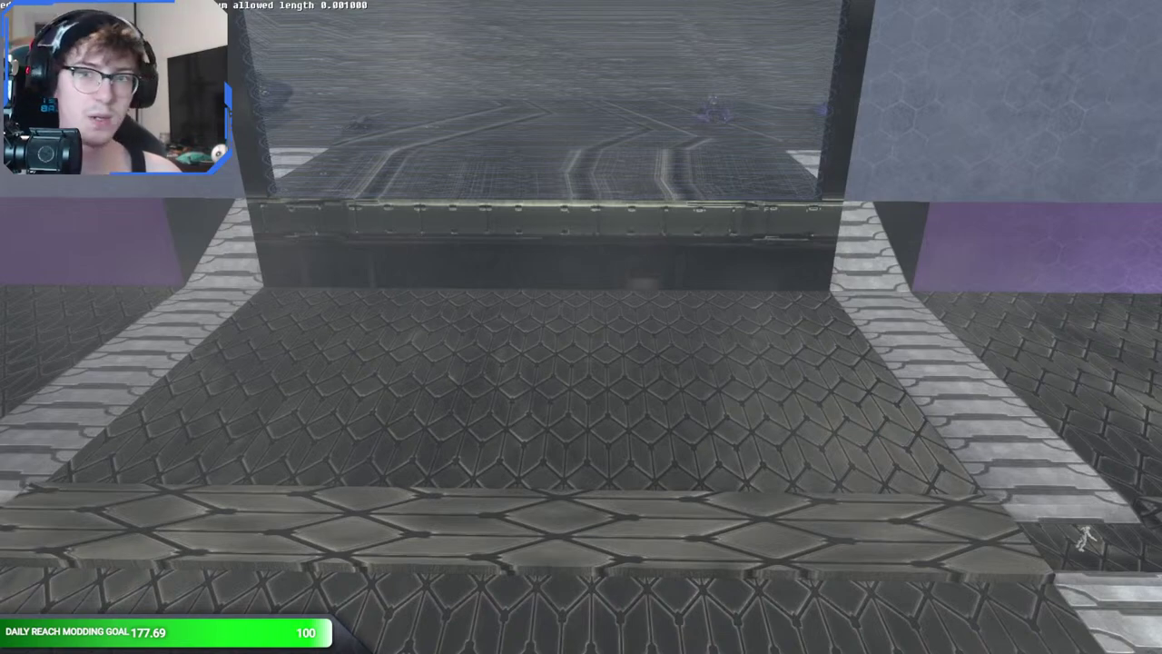
- Switch back to Sapien and open the space_castle scenario from its folder under the multiplayer levels
key("alt+Tab")
middle_click_drag(454, 226, 420, 221)
left_click(715, 647)
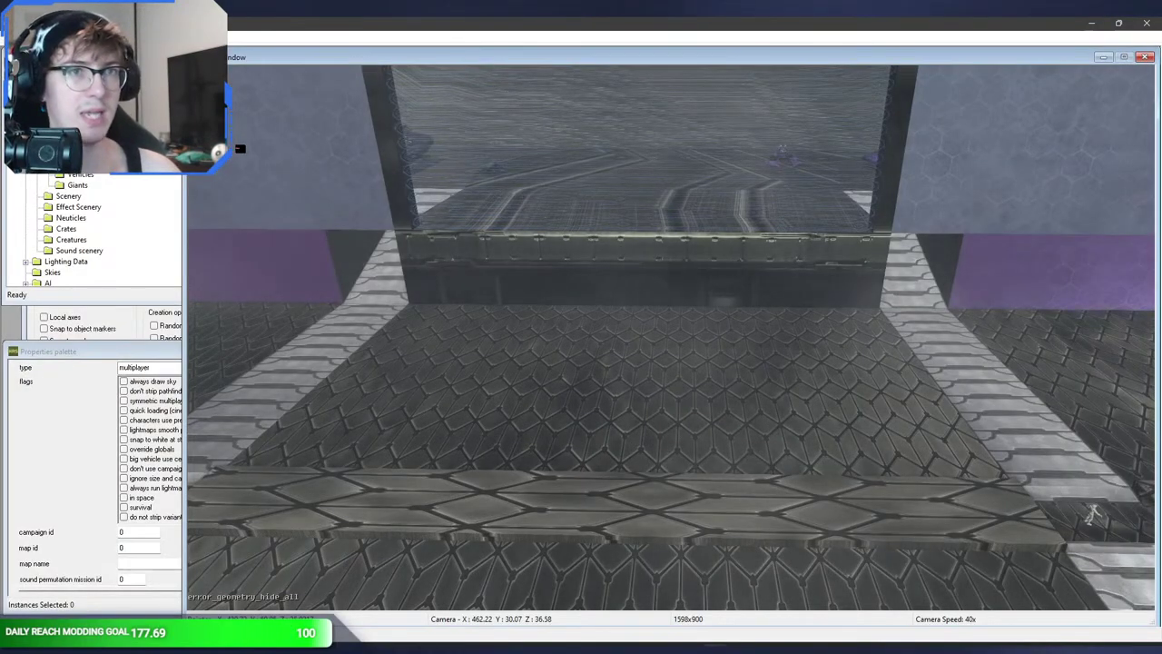
key("ctrl+o")
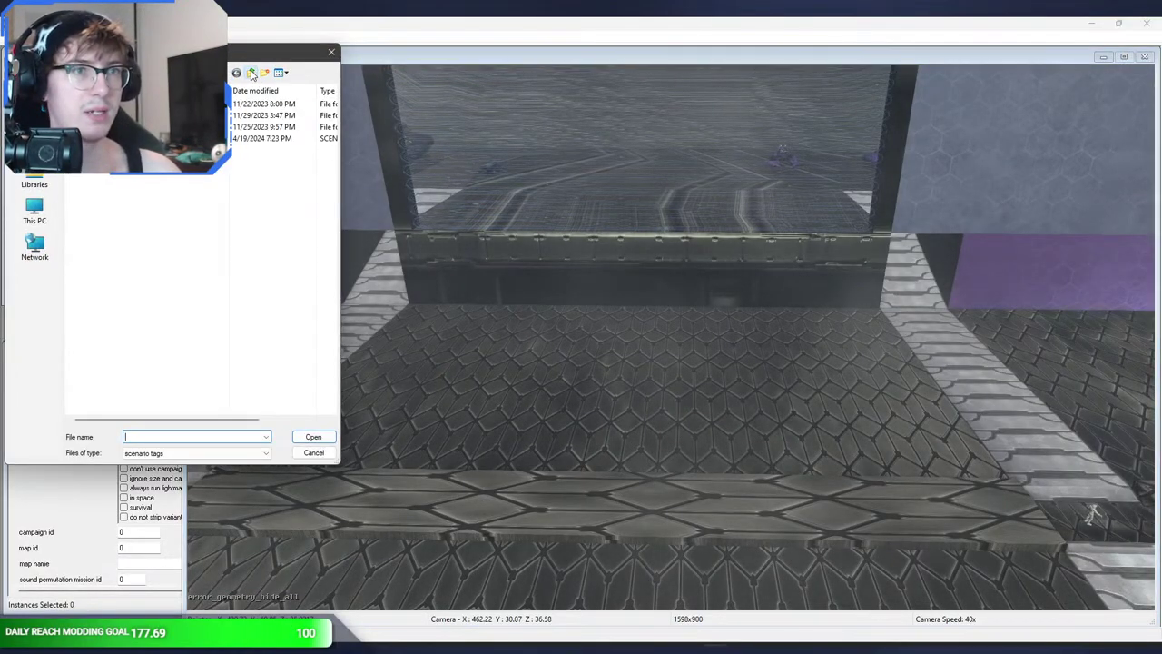
left_click(252, 75)
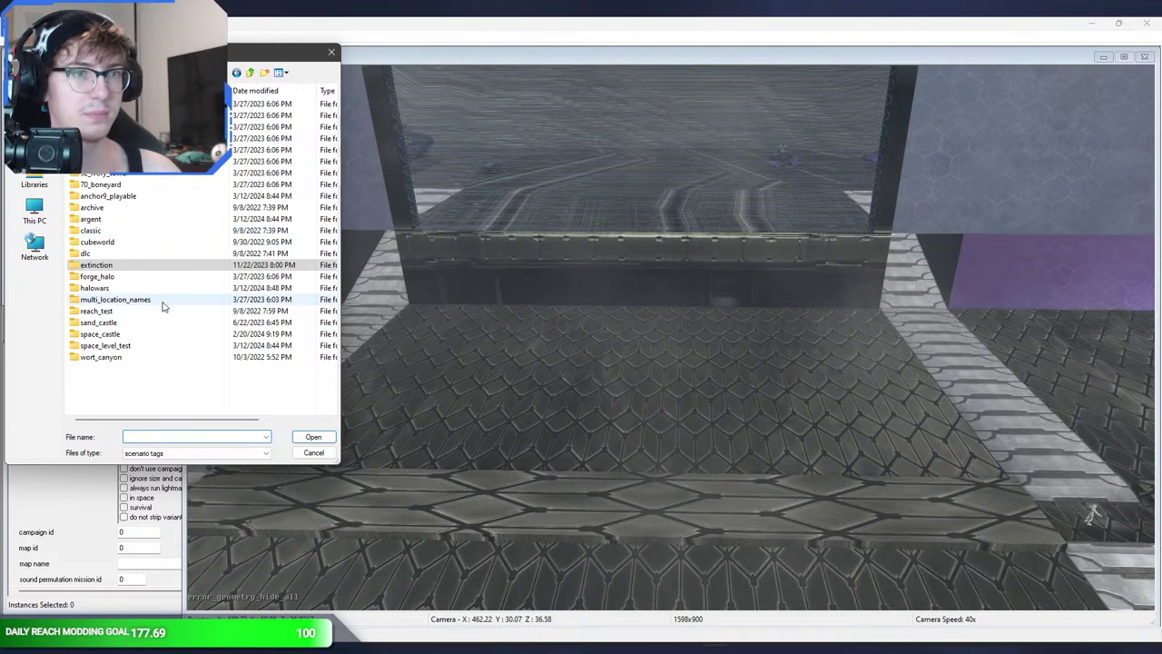
double_click(151, 335)
left_click(151, 139)
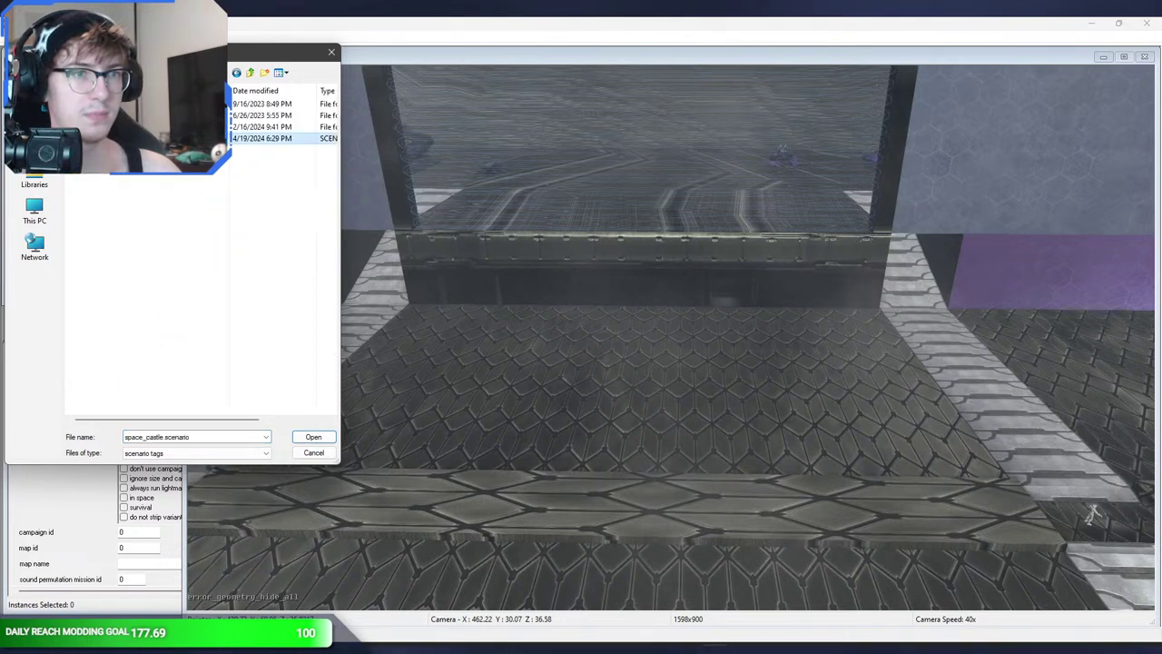
double_click(151, 139)
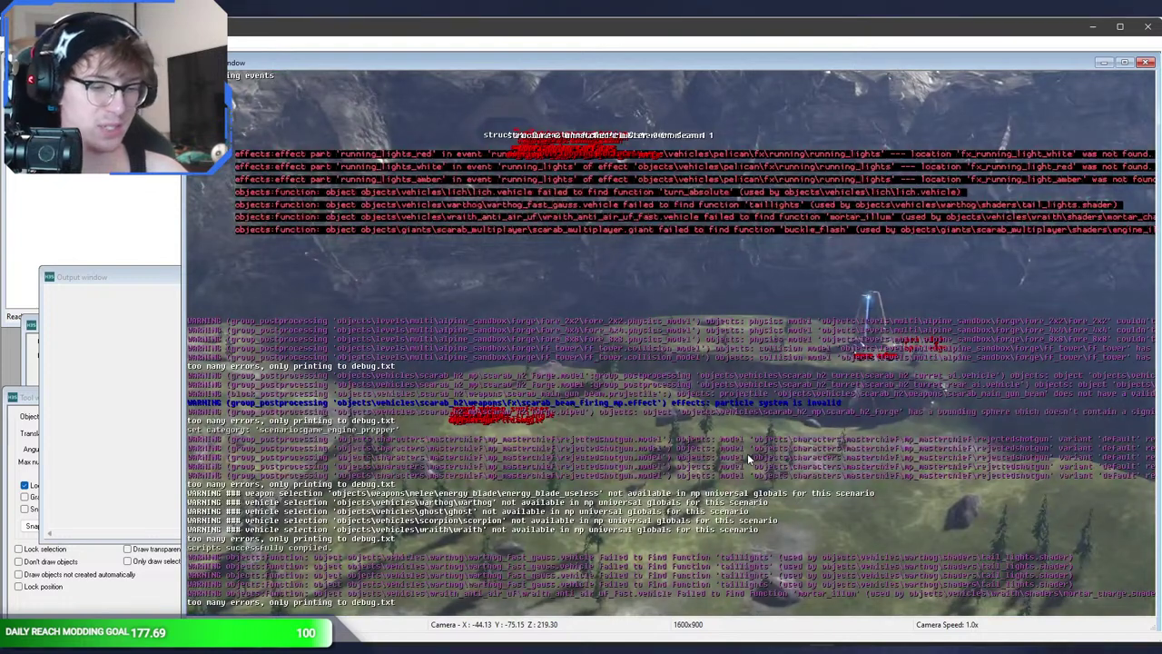
- Hide all error geometry and turn off the events display in the space_castle scenario through the debug menu
key("Home")
key("Down")
key("Return")
key("Down")
key("Down")
key("Down")
key("Down")
key("Down")
key("Down")
key("Down")
key("Down")
key("Down")
key("Return")
key("Down")
key("Down")
key("Down")
key("Down")
key("Down")
key("Down")
key("Down")
key("Down")
key("Return")
key("Home")
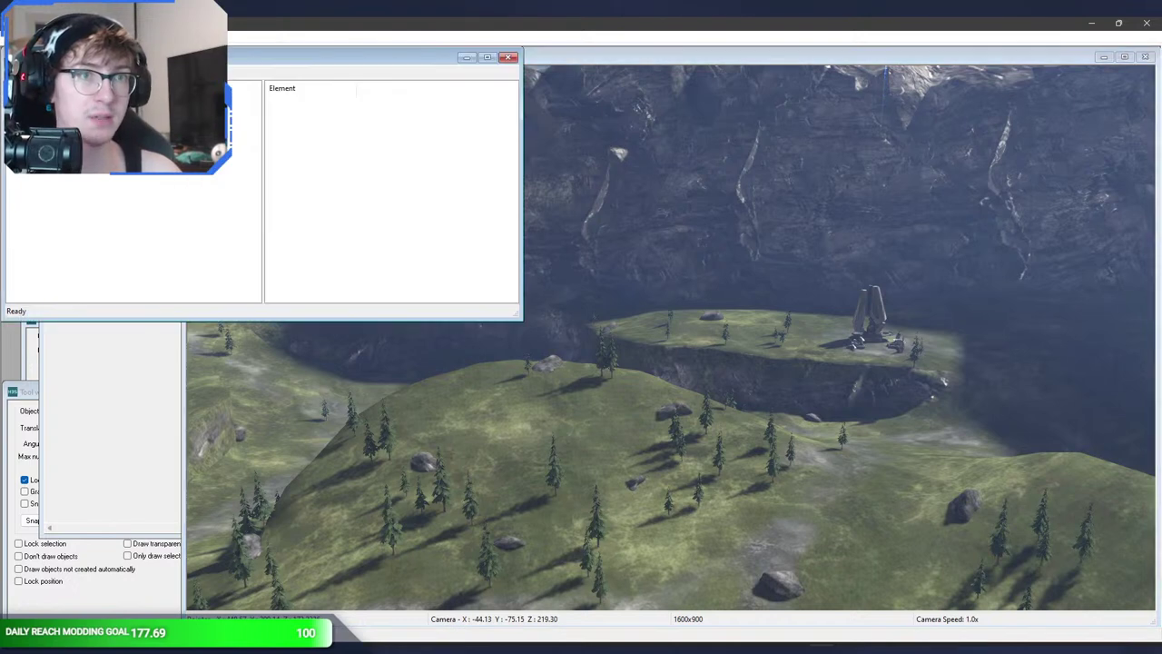
- List the scenario's placed vehicles in the object hierarchy and look through the vehicle types available for placement
left_click(25, 98)
left_click(36, 108)
left_click(76, 119)
left_click(78, 130)
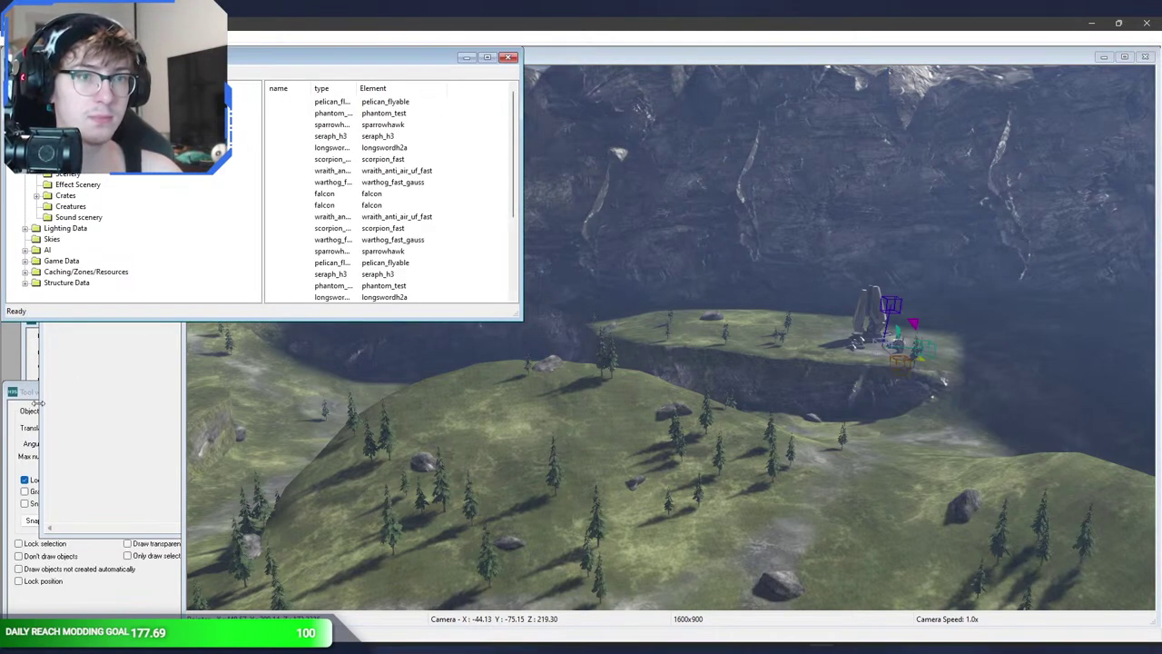
left_click(161, 337)
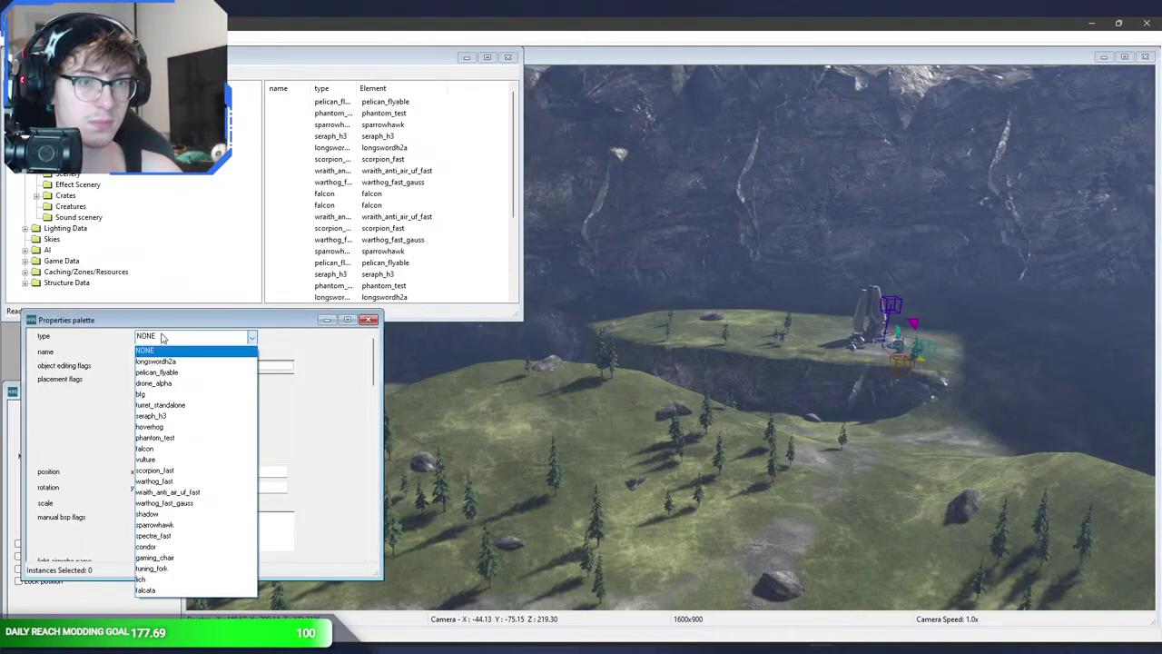
left_click(156, 316)
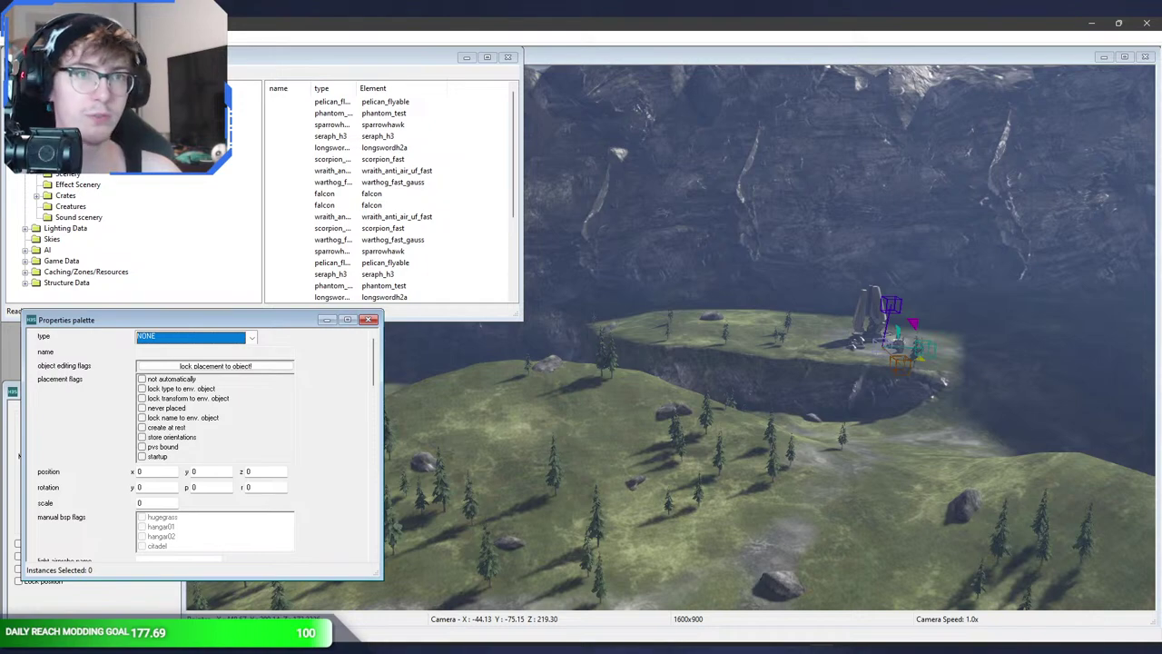
- Add the dingy.vehicle tag from the dingy folder to the scenario's vehicle palette
left_click(731, 367)
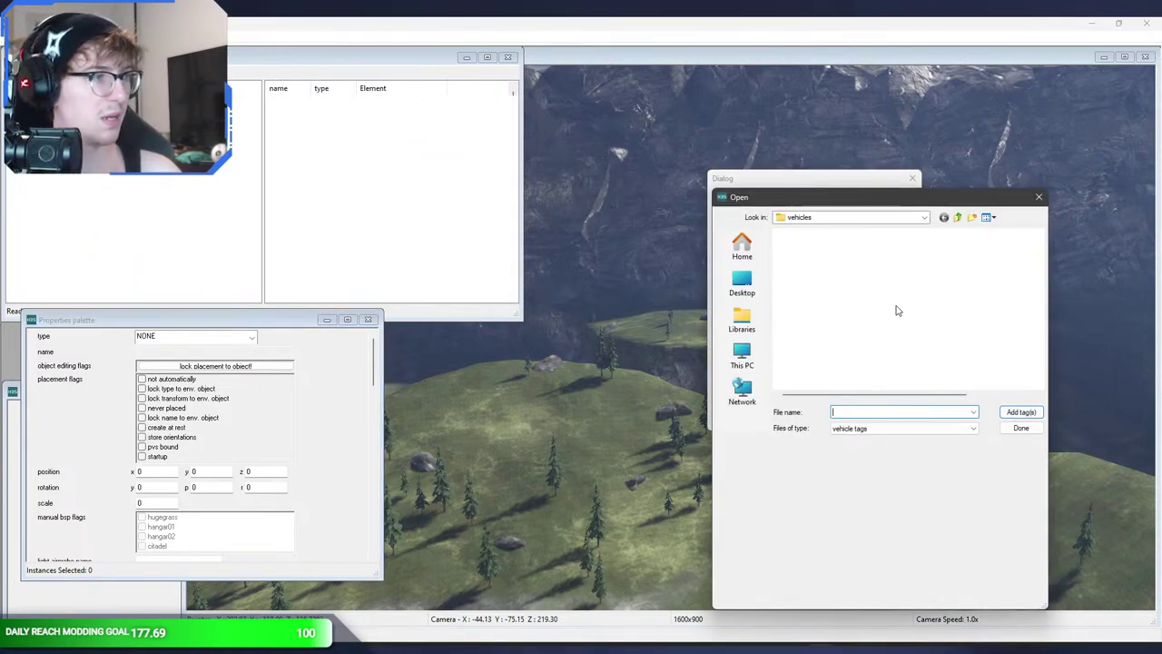
scroll(885, 313, "down", 5)
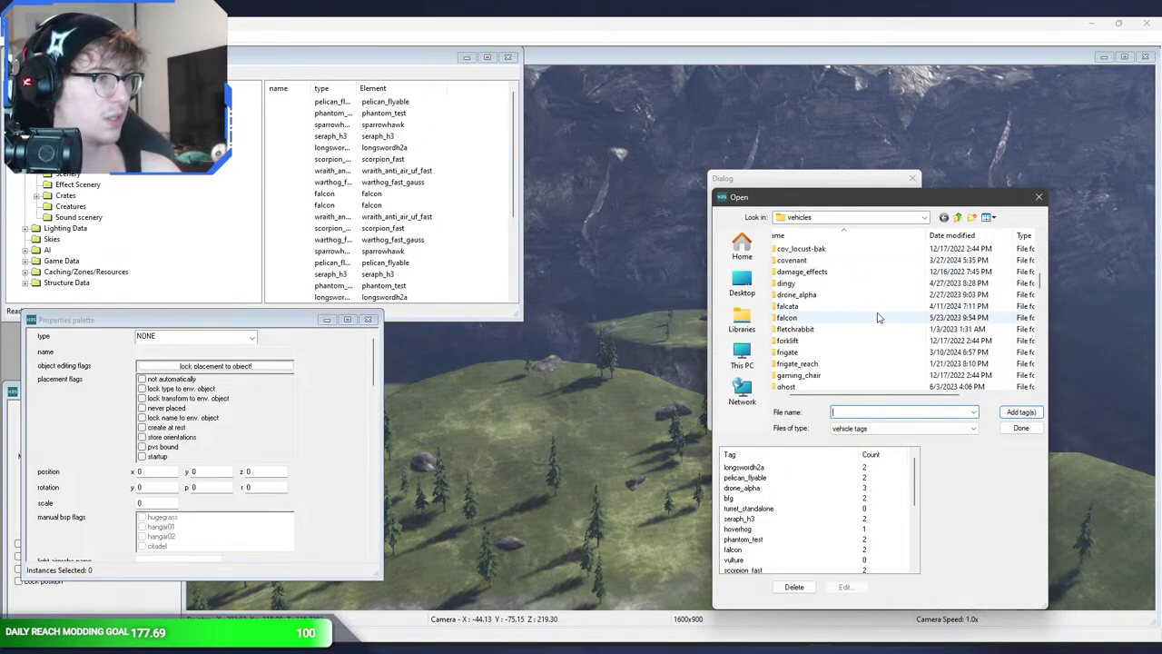
double_click(826, 282)
left_click(822, 271)
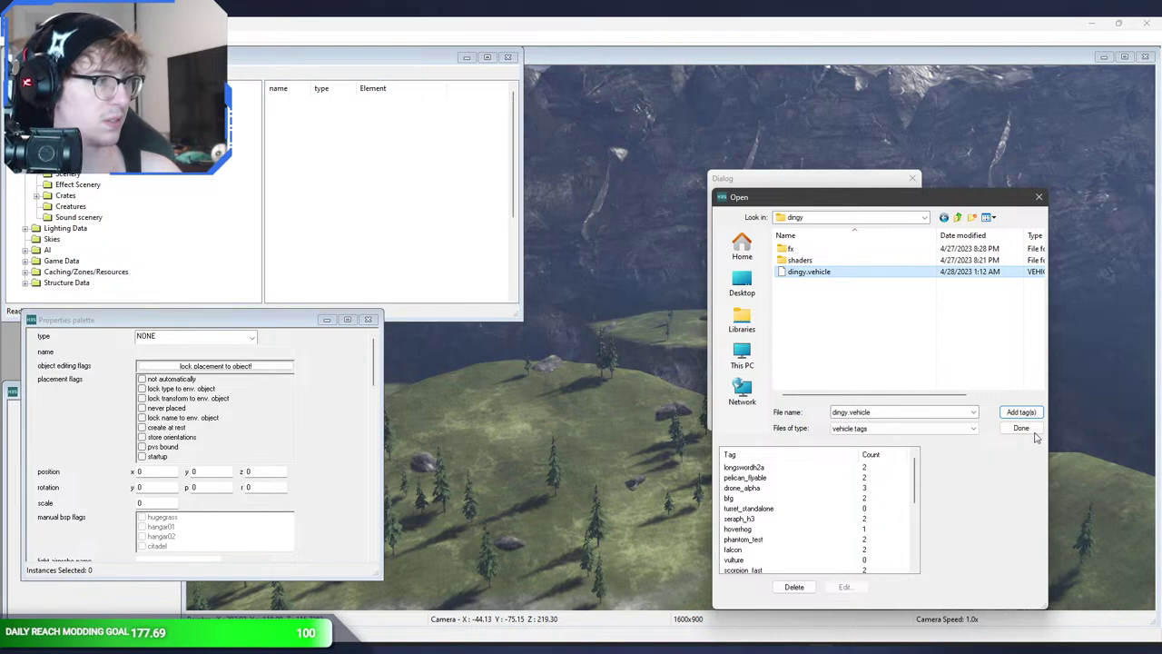
left_click(1033, 430)
left_click(902, 414)
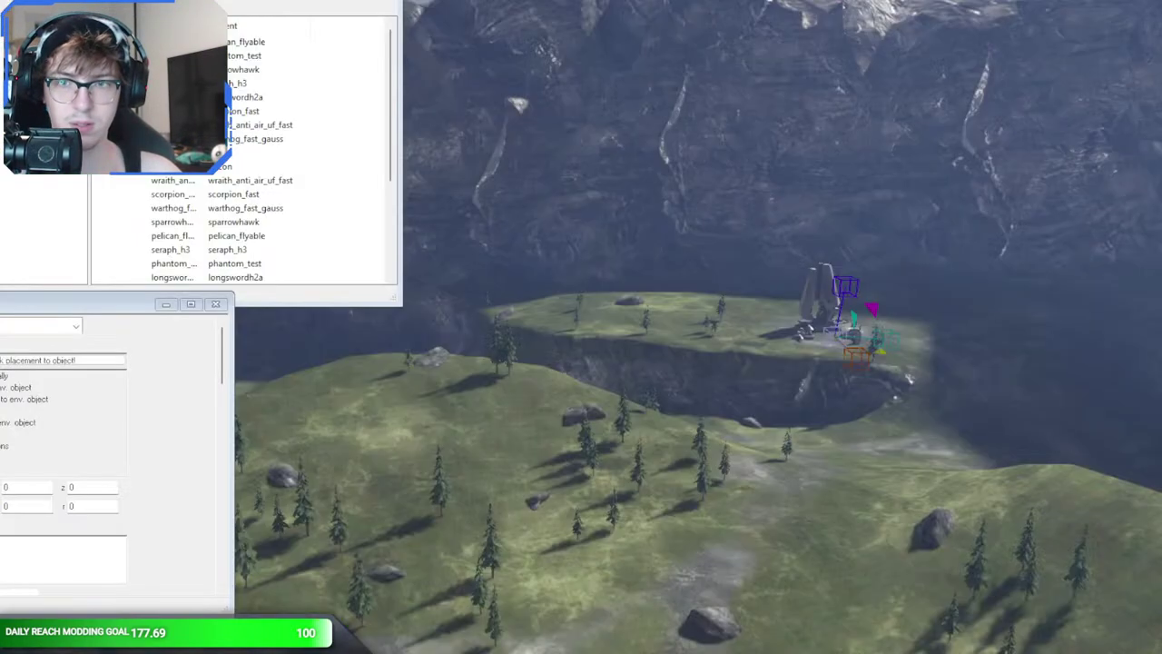
- Place a new dingy vehicle on the shore between the concrete walls and shift it out onto the water
left_click(488, 439)
middle_click_drag(487, 438, 552, 436)
key("w")
key("shift")
right_click(552, 435)
left_click_drag(548, 302, 547, 269)
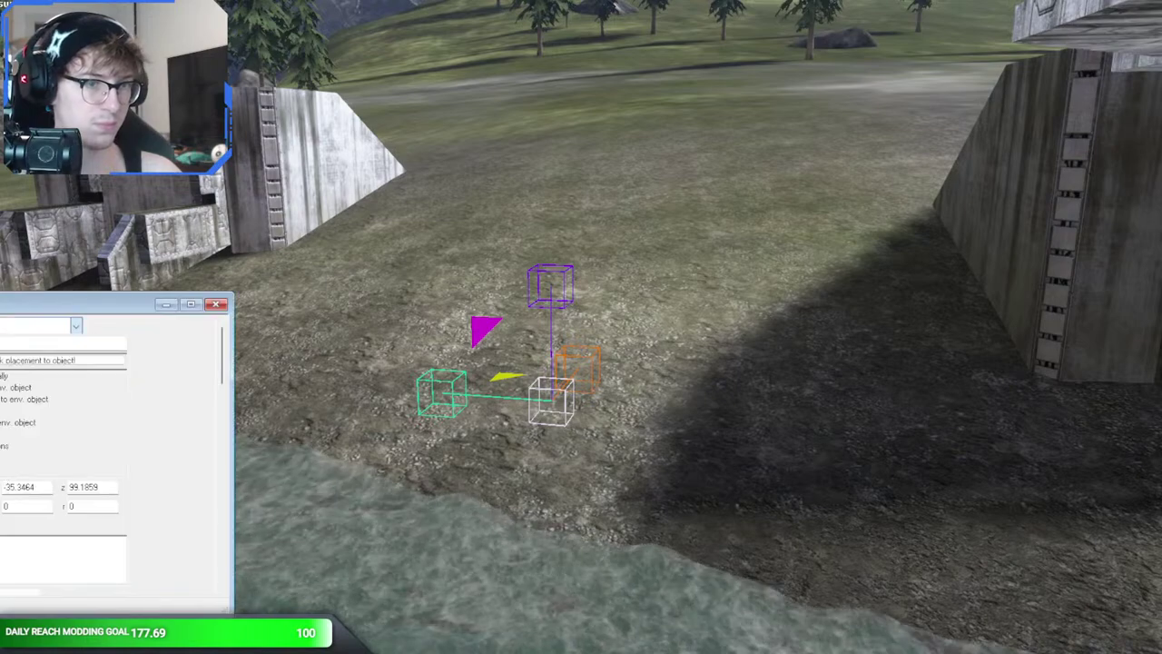
left_click(38, 340)
left_click_drag(496, 381, 693, 462)
left_click_drag(512, 448, 407, 539)
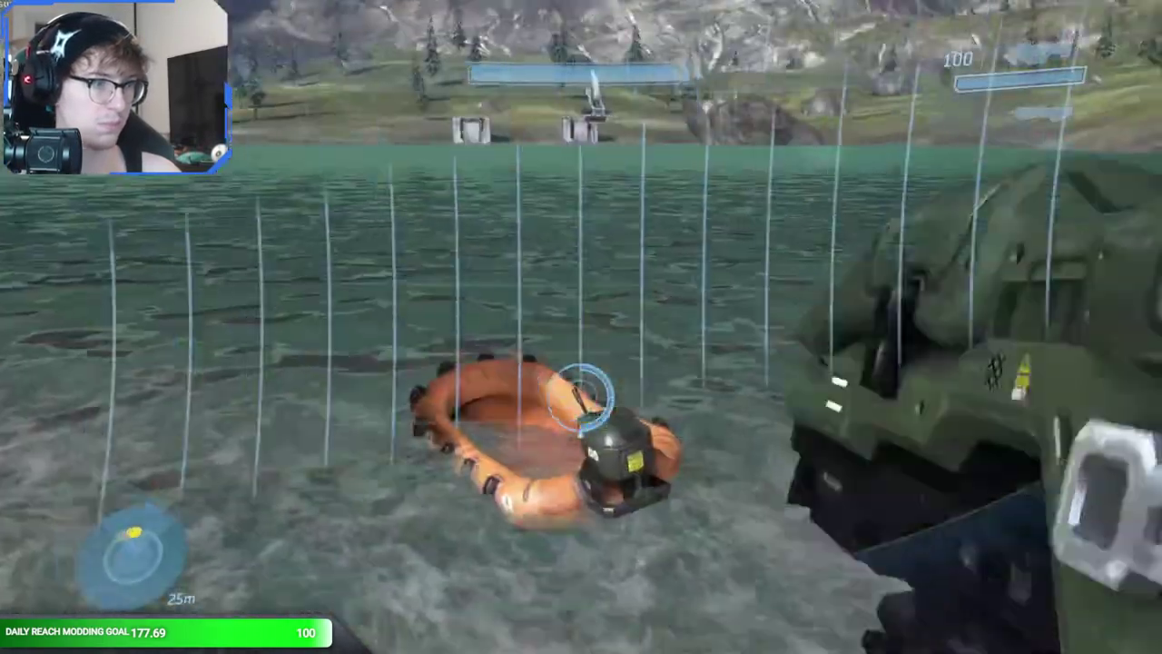
- Walk up to the orange dinghy in game, circle to its motor, board it and view it with the free camera
key("1")
key("w")
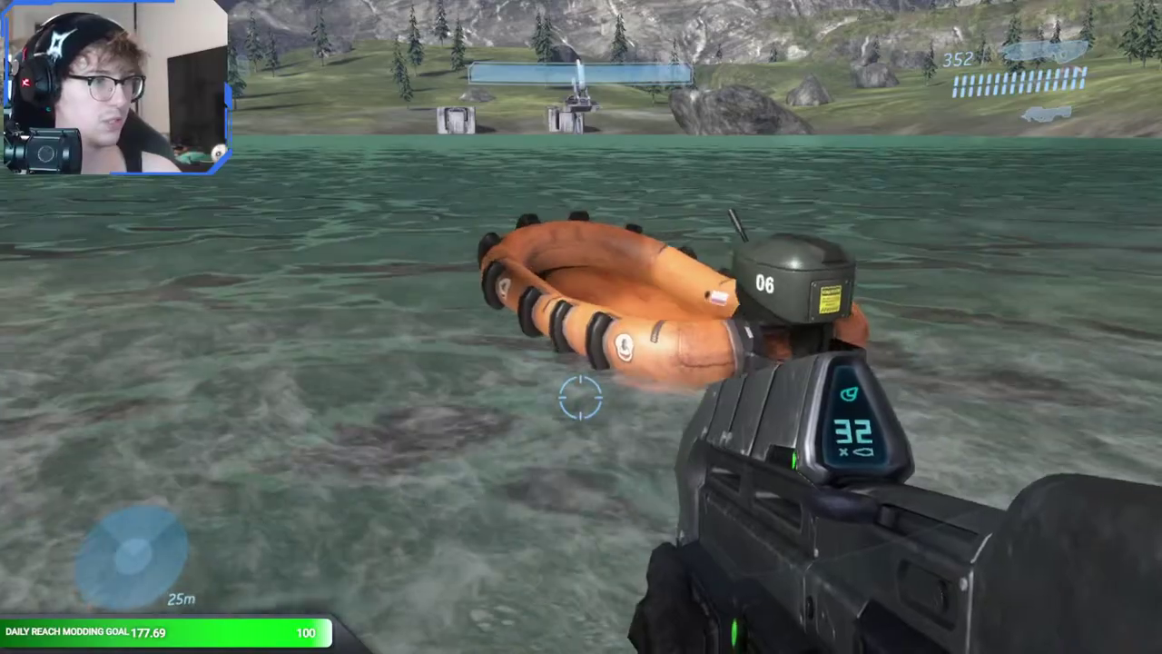
key("w")
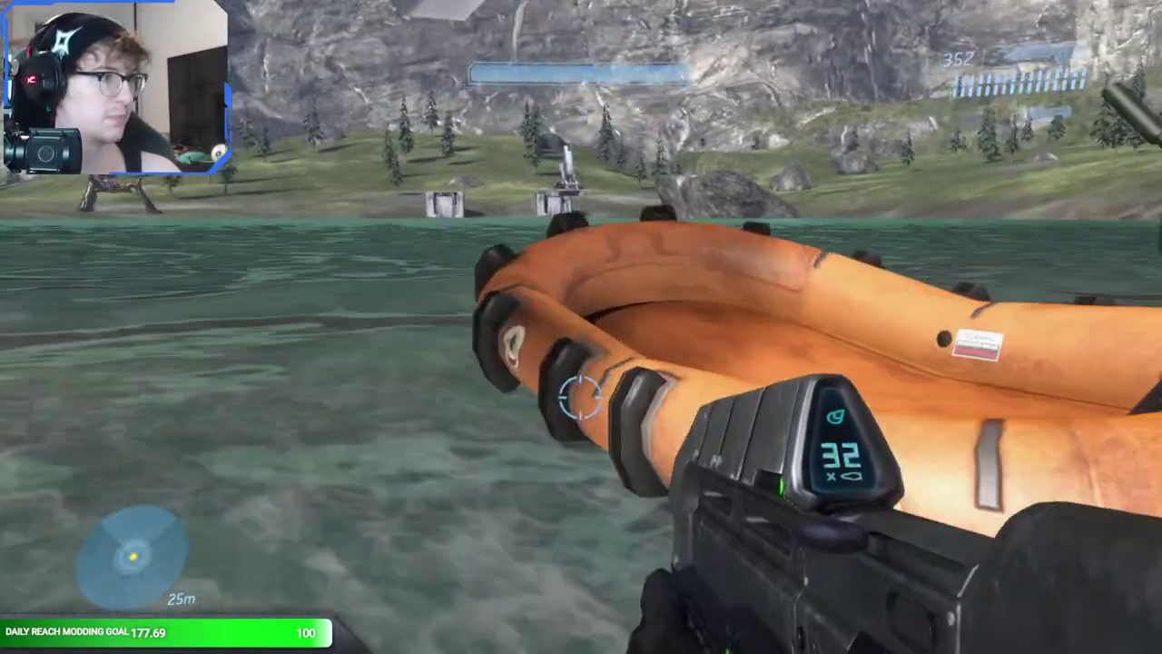
key("w")
key("d")
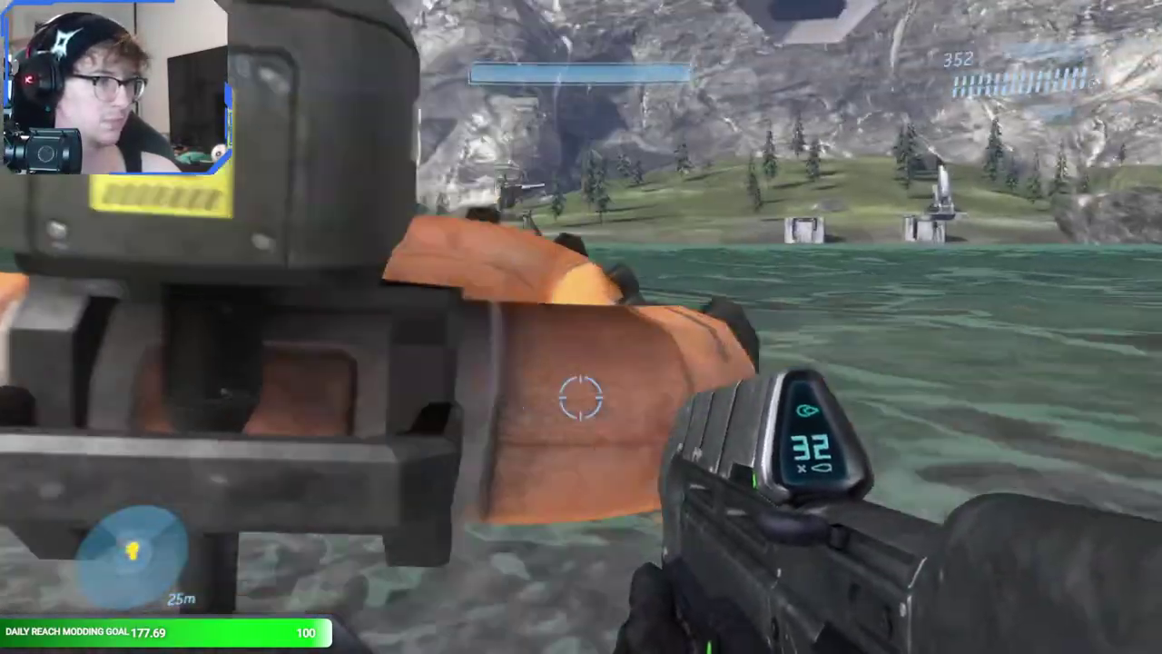
key("e")
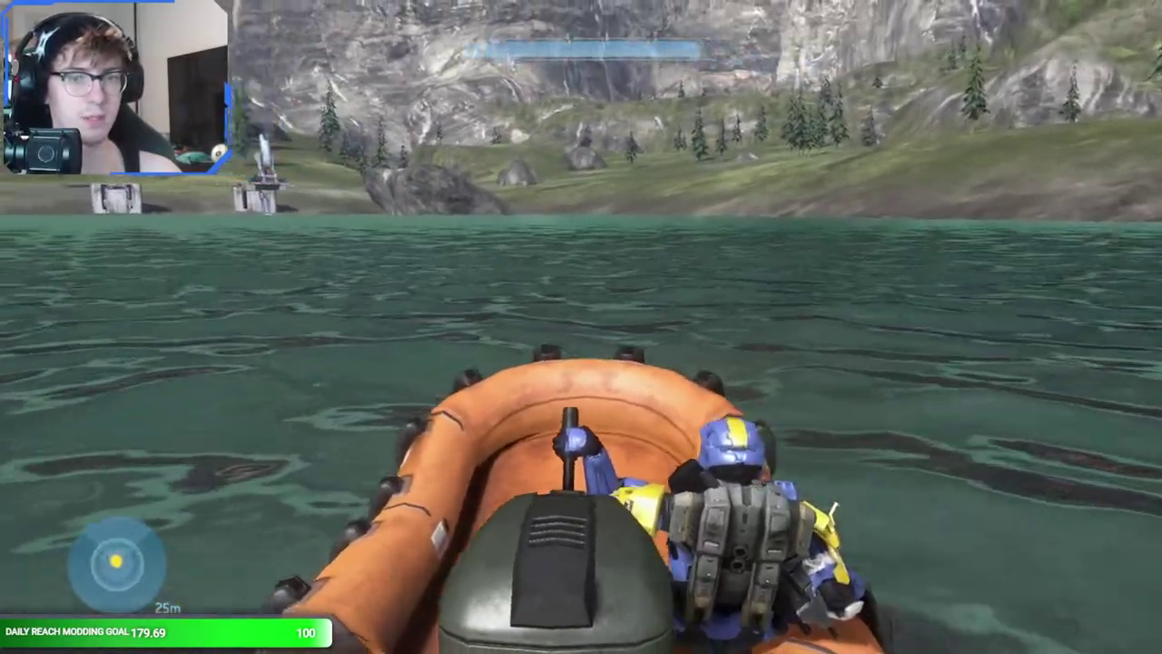
key("BackSpace")
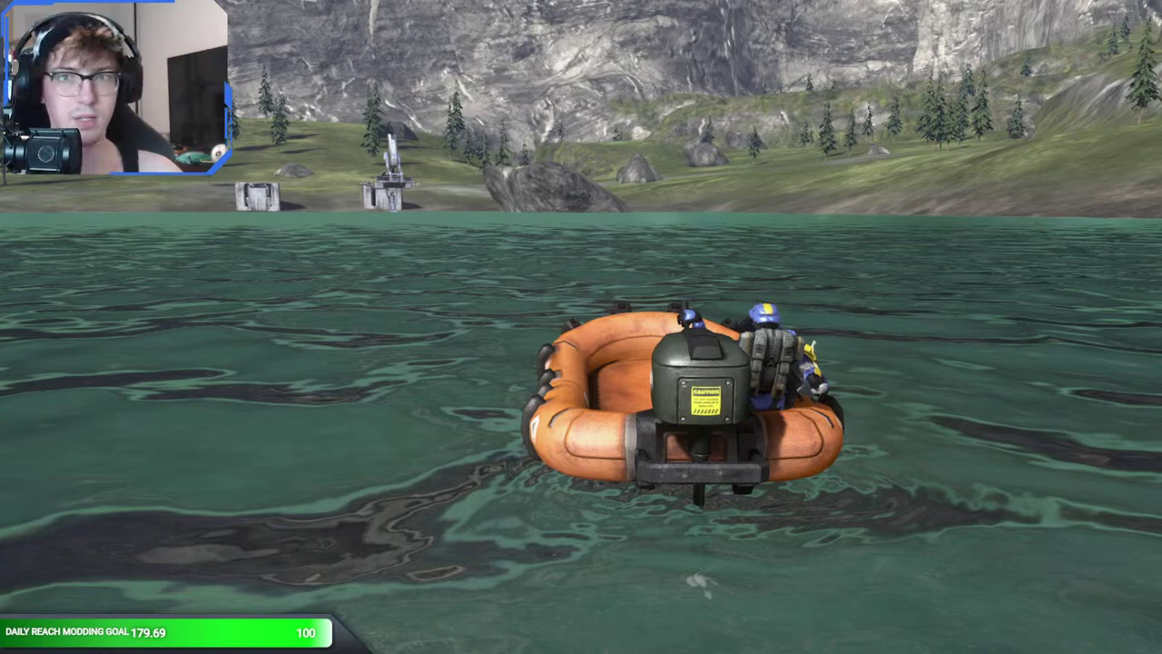
- Switch to the browser and compare the two screenshots of aircraft flying through the canyon beneath the large ship
key("alt+Tab")
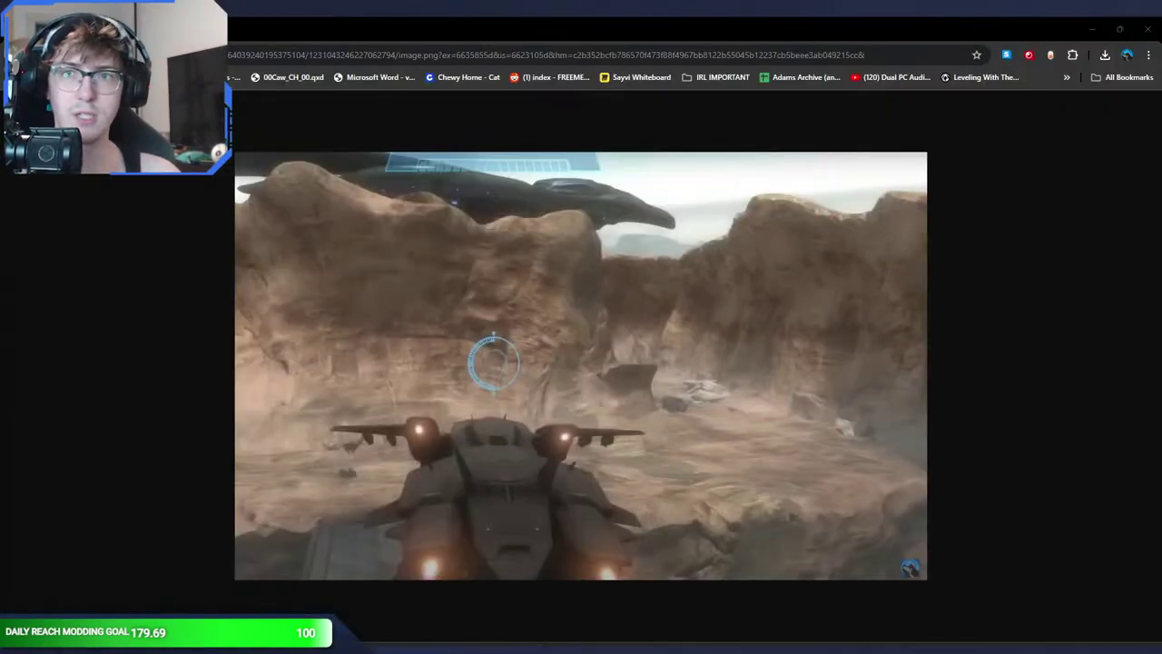
key("alt+Tab")
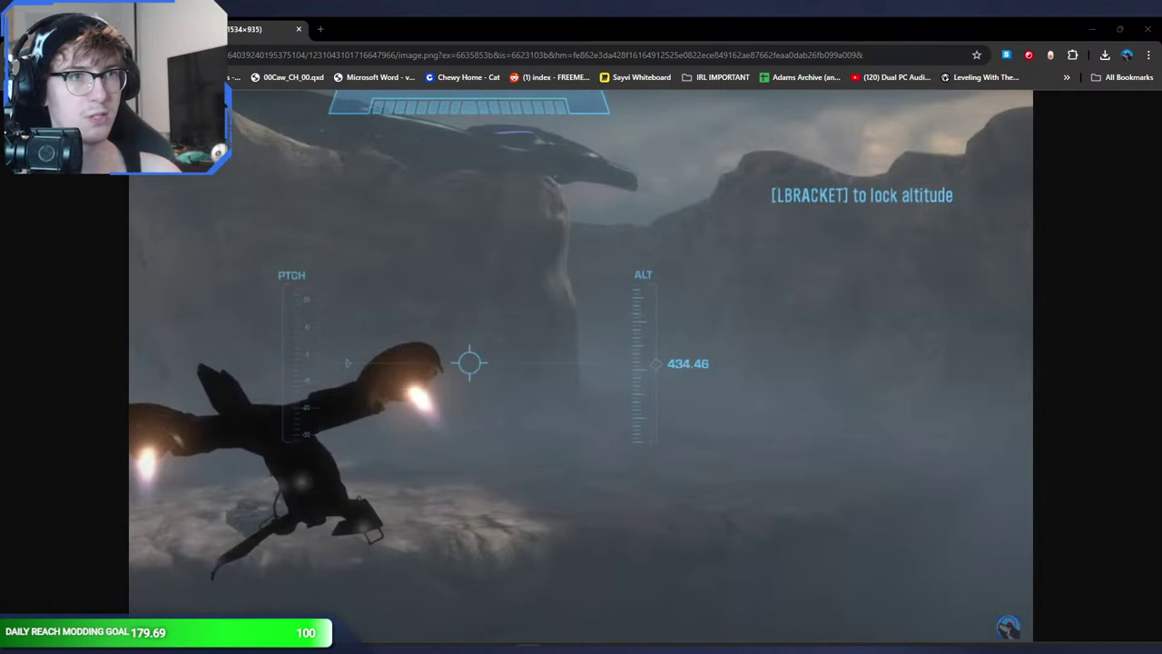
key("alt+Tab")
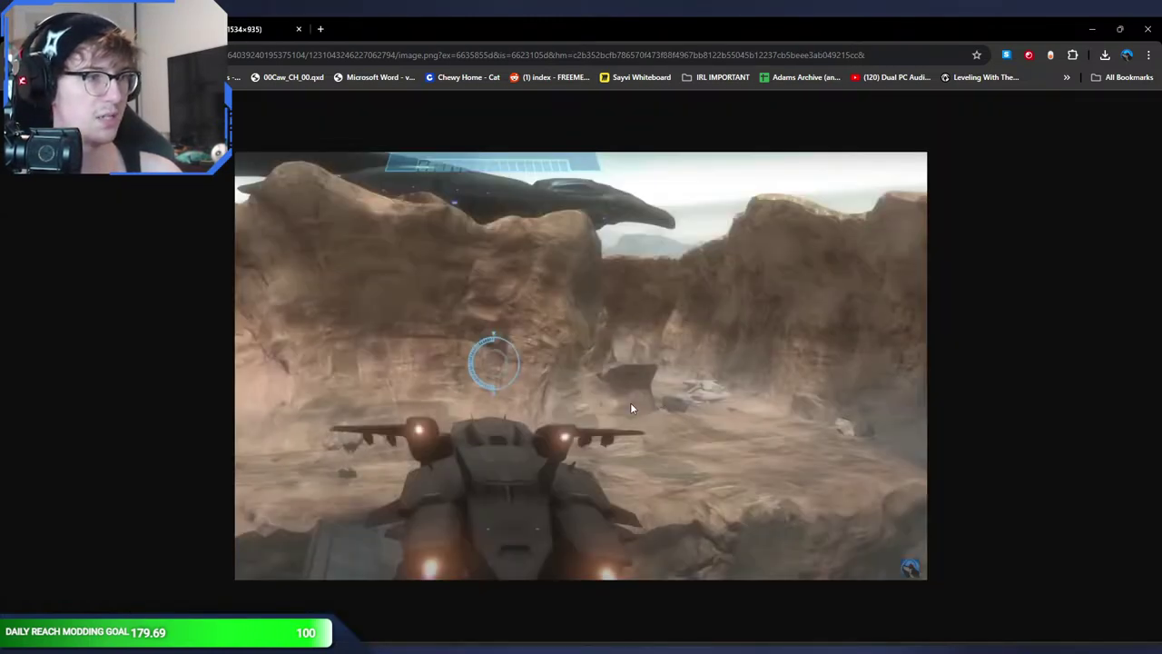
left_click(252, 23)
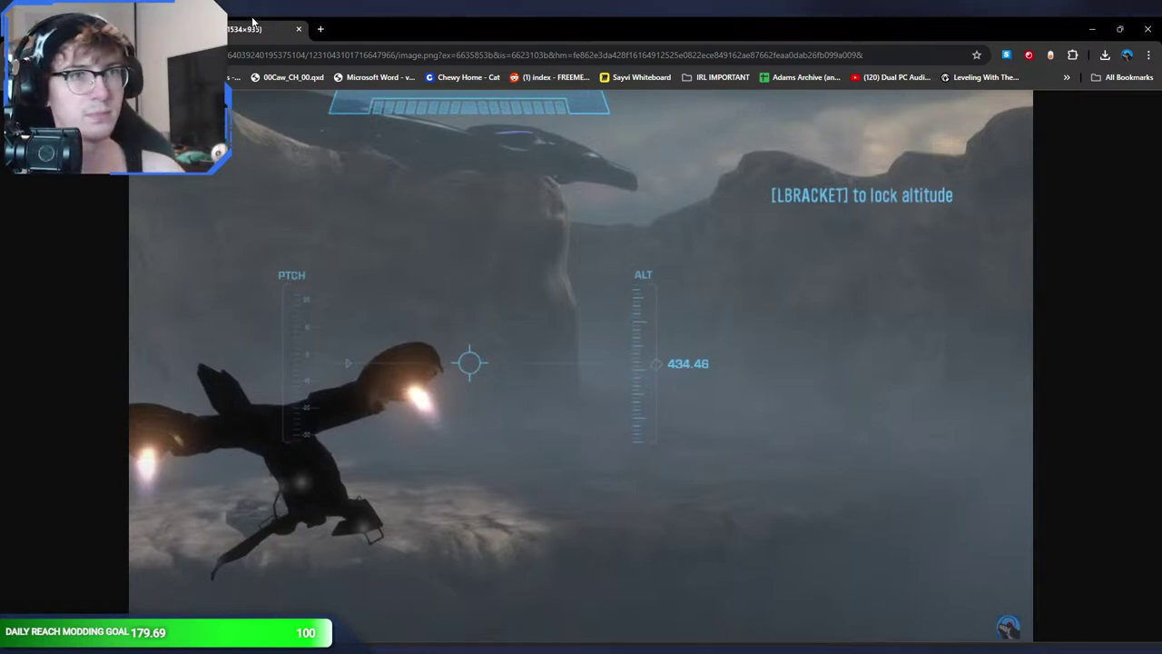
- Close both screenshot tabs and close the hugeass_remastered scenario in Sapien without saving its changes
key("ctrl+w")
key("ctrl+w")
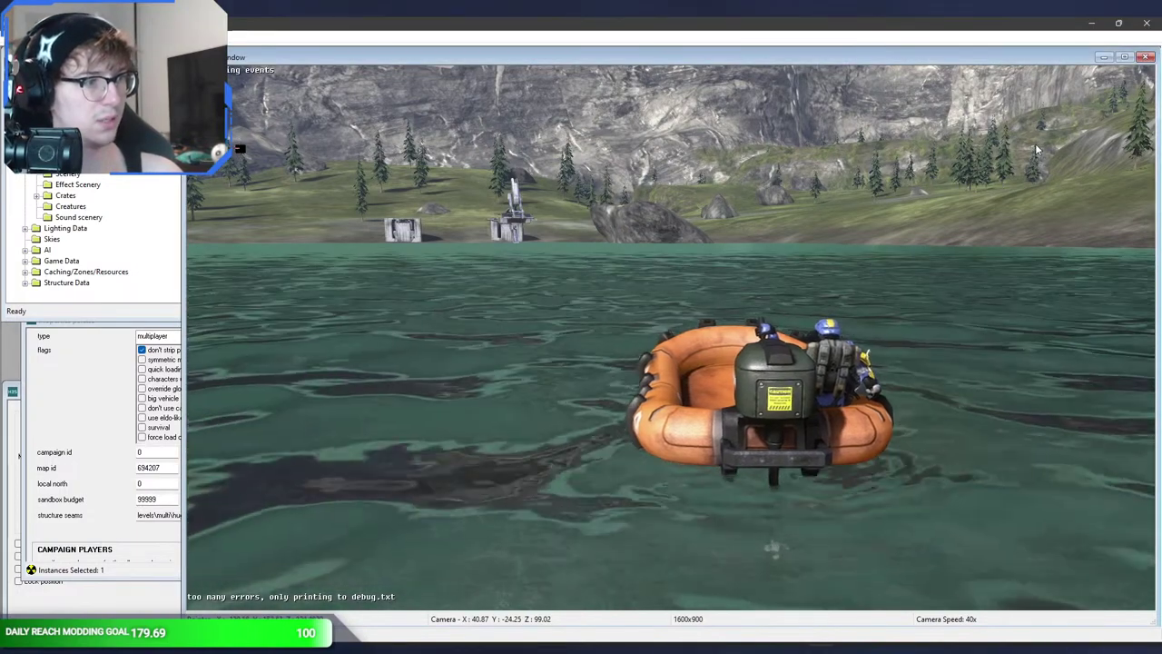
left_click(1147, 23)
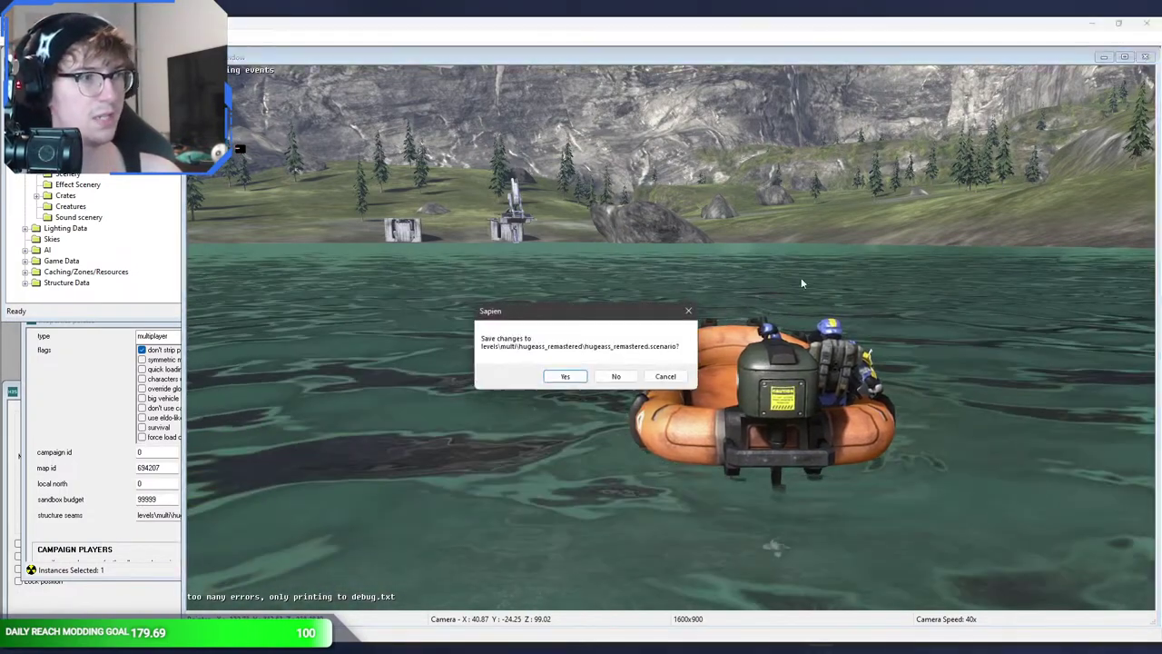
left_click(608, 379)
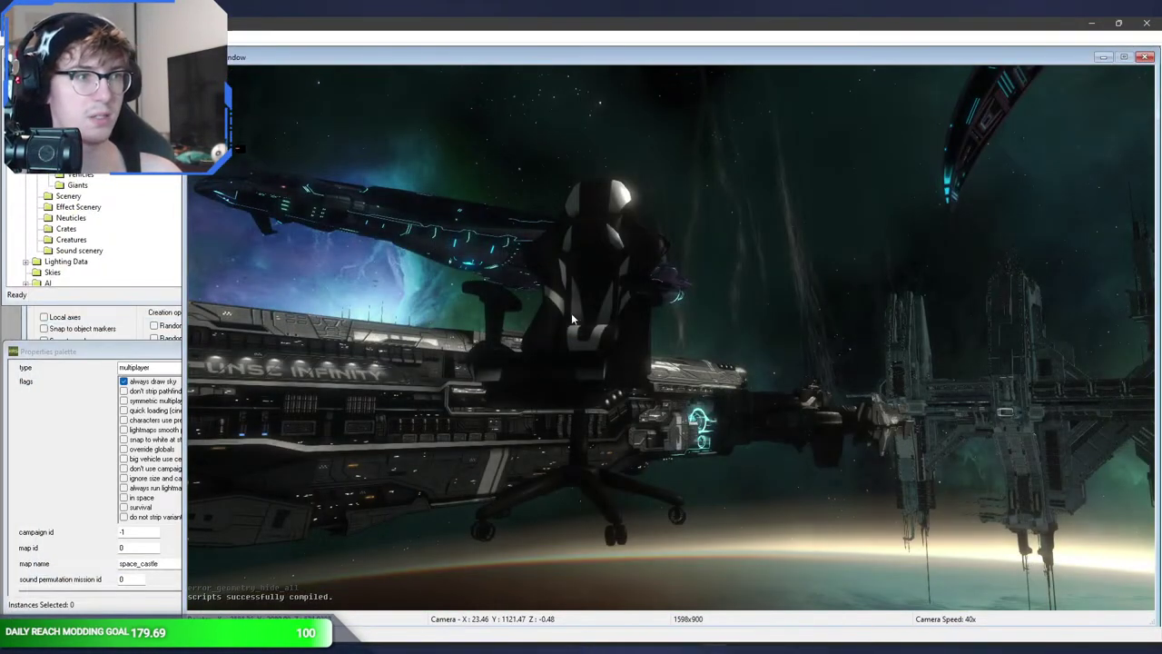
- View the ships in the space_castle level and check the carrier reference image in the browser
middle_click_drag(572, 320, 624, 337)
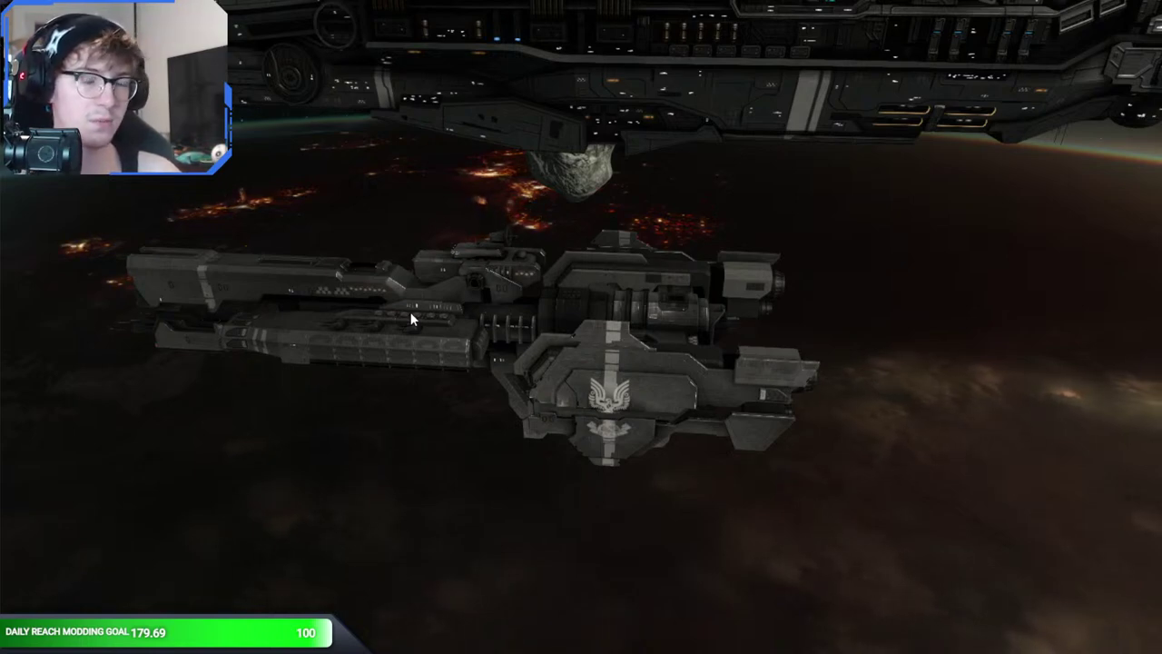
middle_click_drag(411, 311, 200, 312)
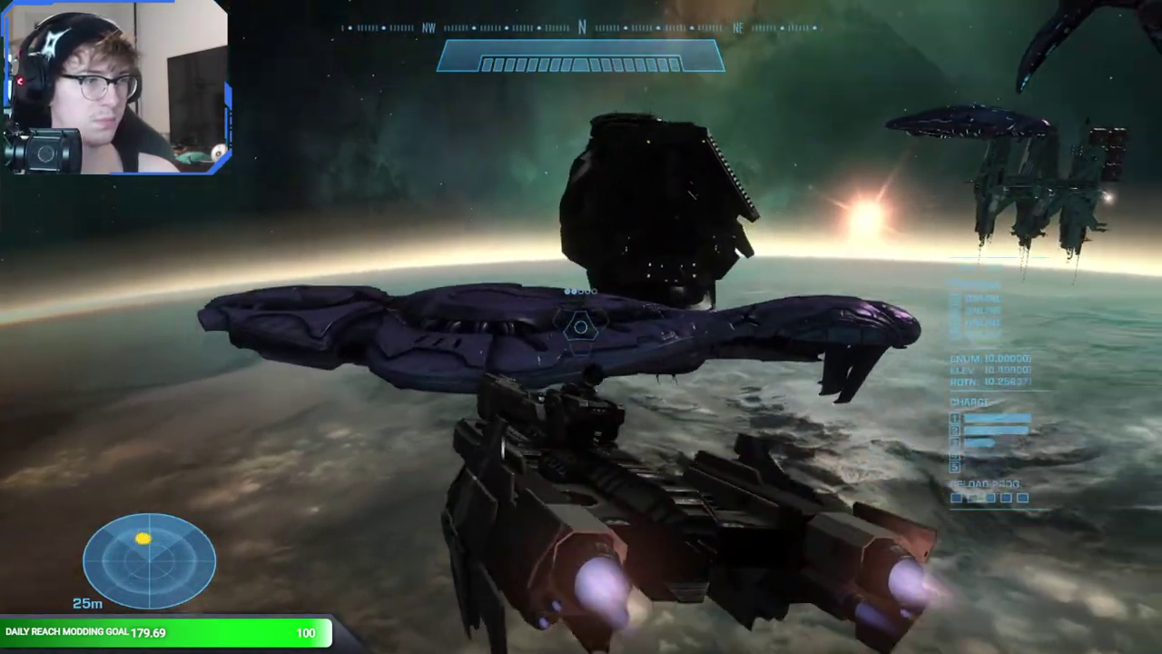
key("Tab")
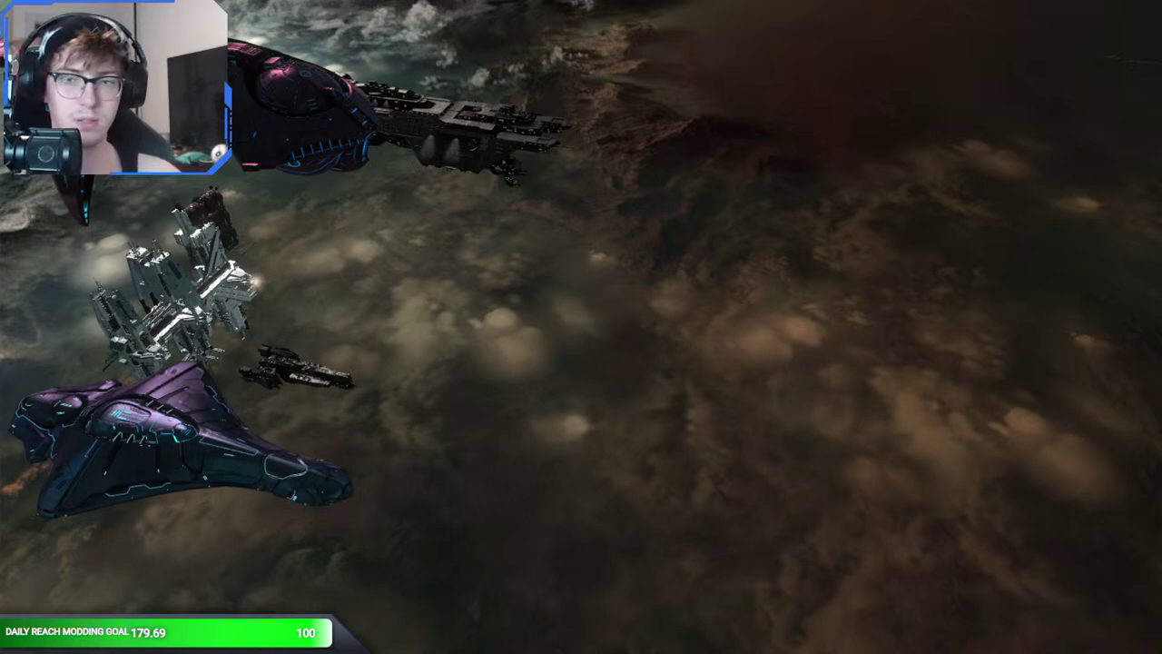
key("alt+Tab")
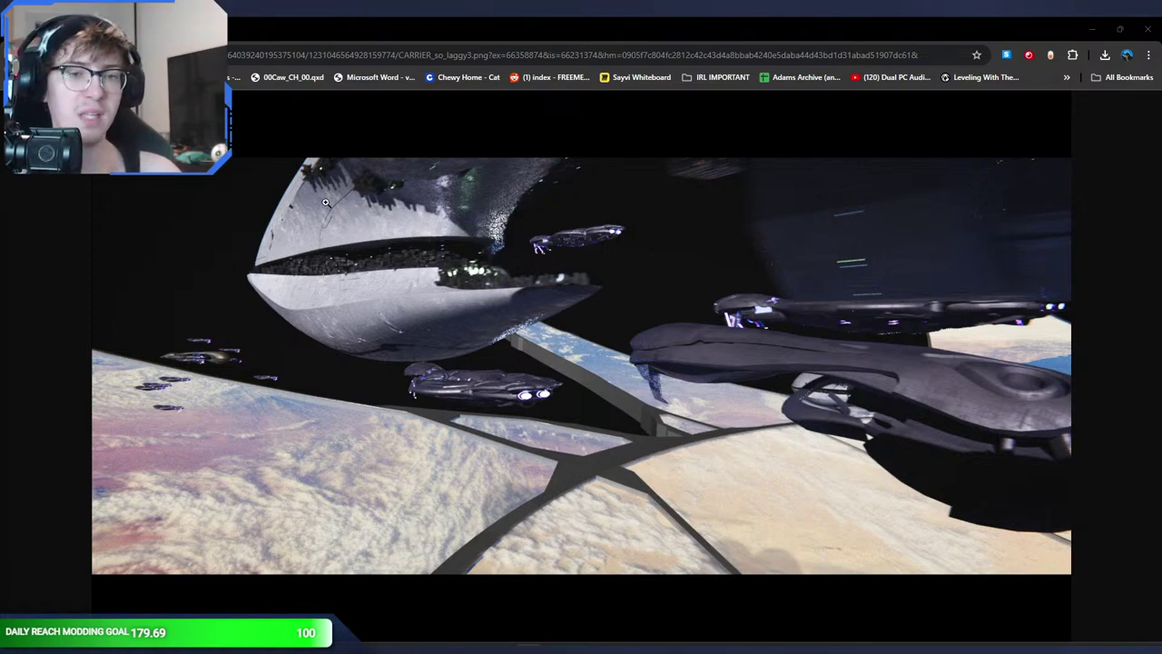
key("alt+Tab")
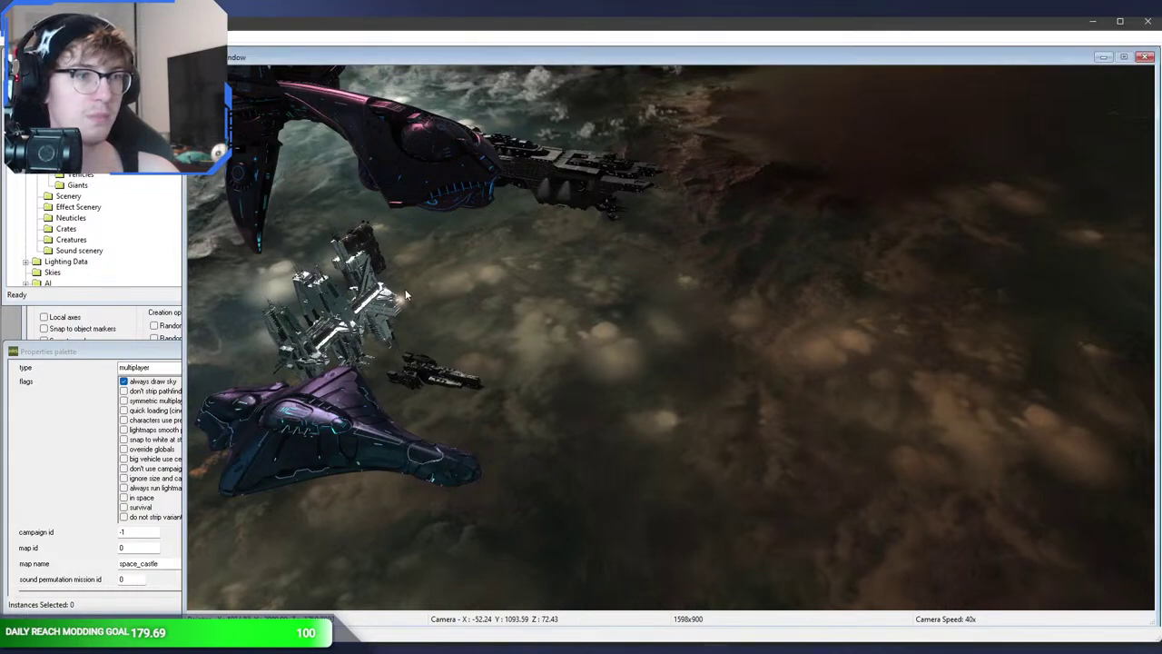
- Examine the space_castle fleet from a distance and the asteroid field with the Covenant ship beyond it
middle_click_drag(463, 313, 438, 302)
key("w")
key("d")
key("s")
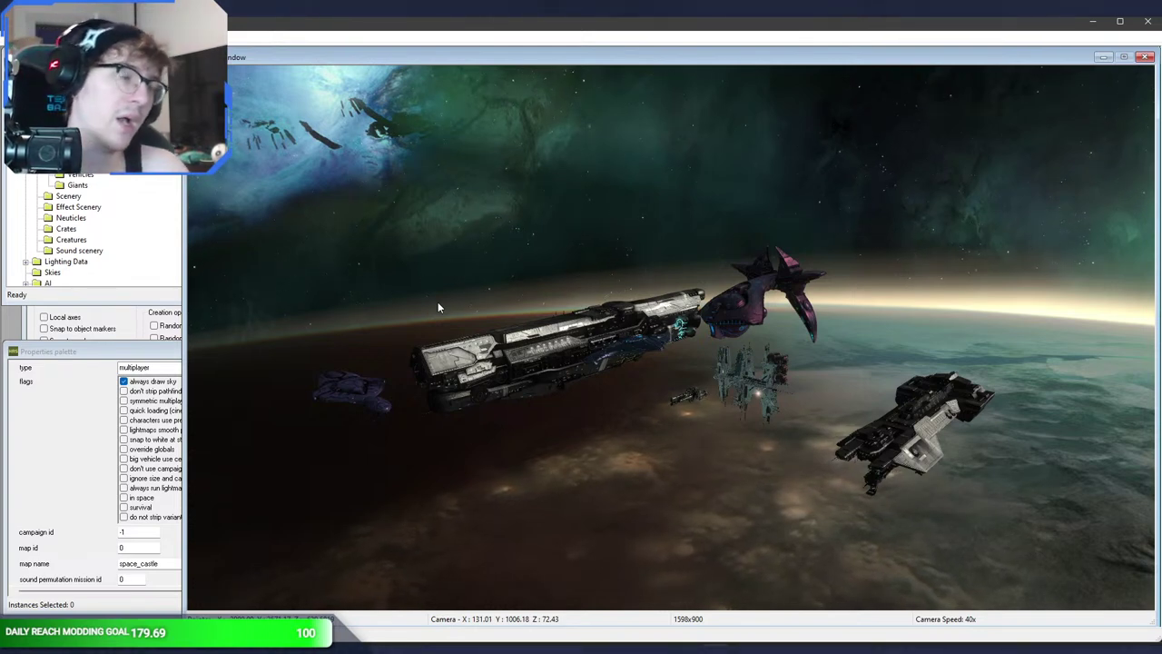
middle_click_drag(441, 298, 754, 307)
key("w")
key("w")
key("s")
key("s")
key("w")
middle_click_drag(585, 310, 624, 287)
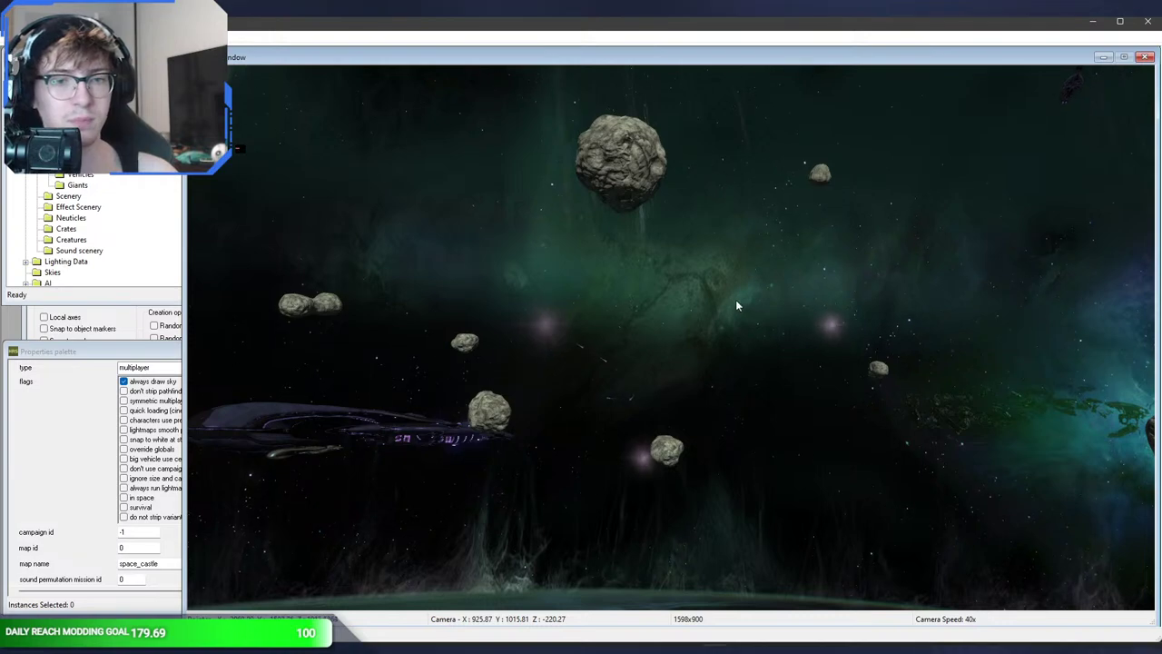
middle_click_drag(718, 292, 646, 283)
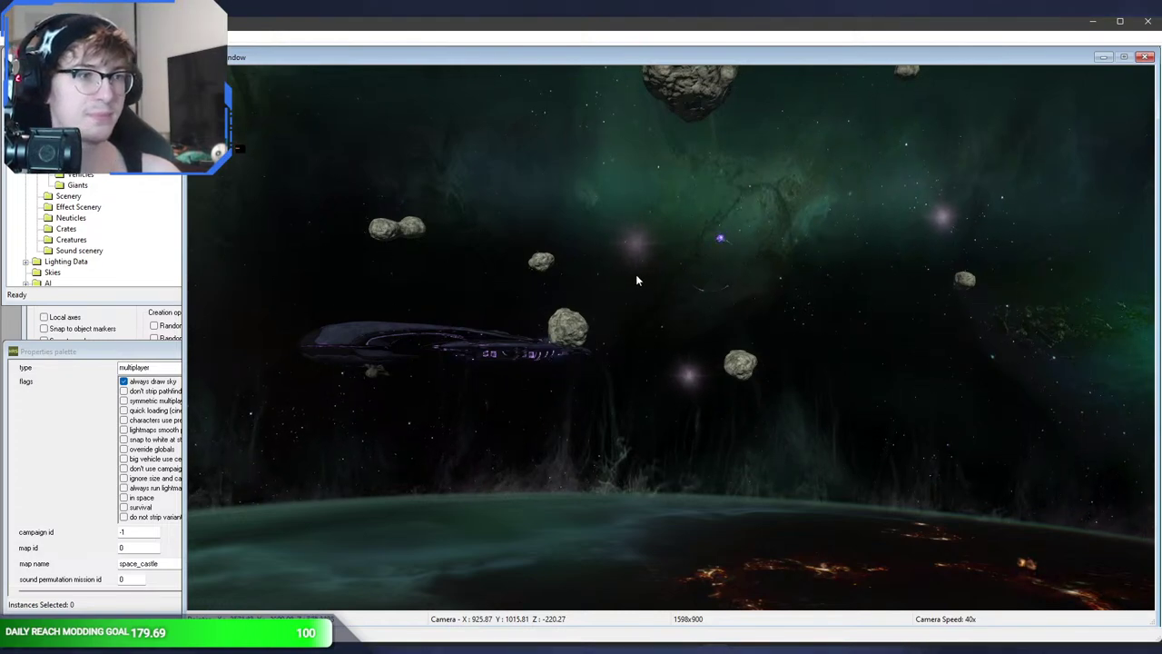
- Inspect the UNSC Infinity from the side and from afar, together with the station and ships around it
middle_click_drag(633, 272, 581, 358)
key("w")
key("w")
key("d")
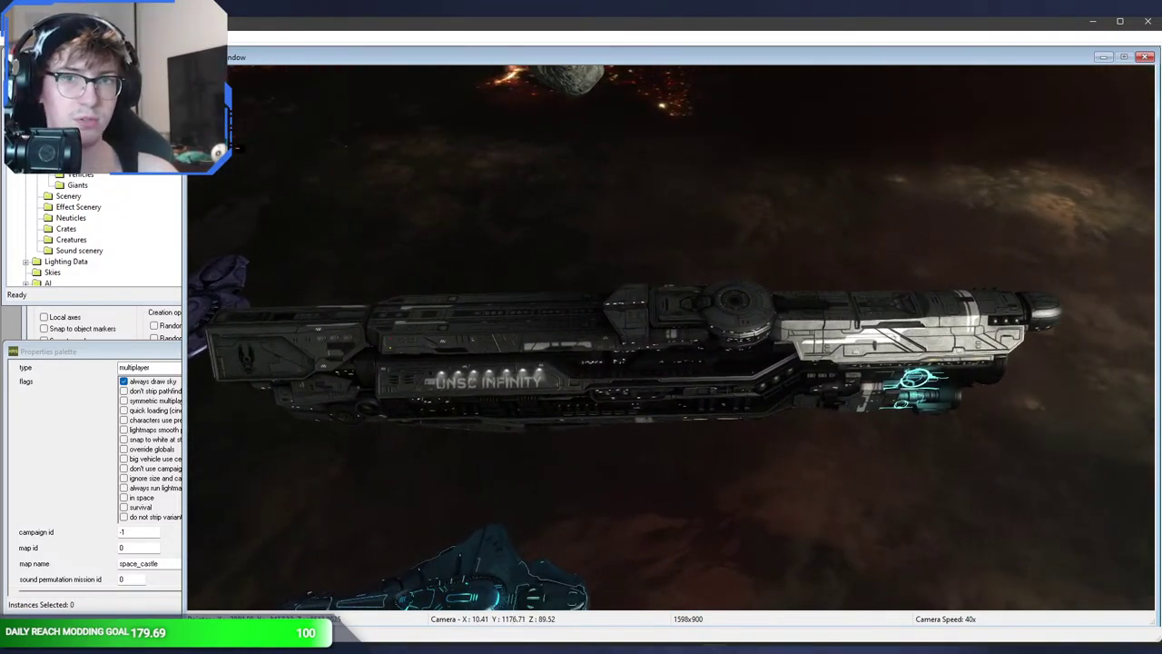
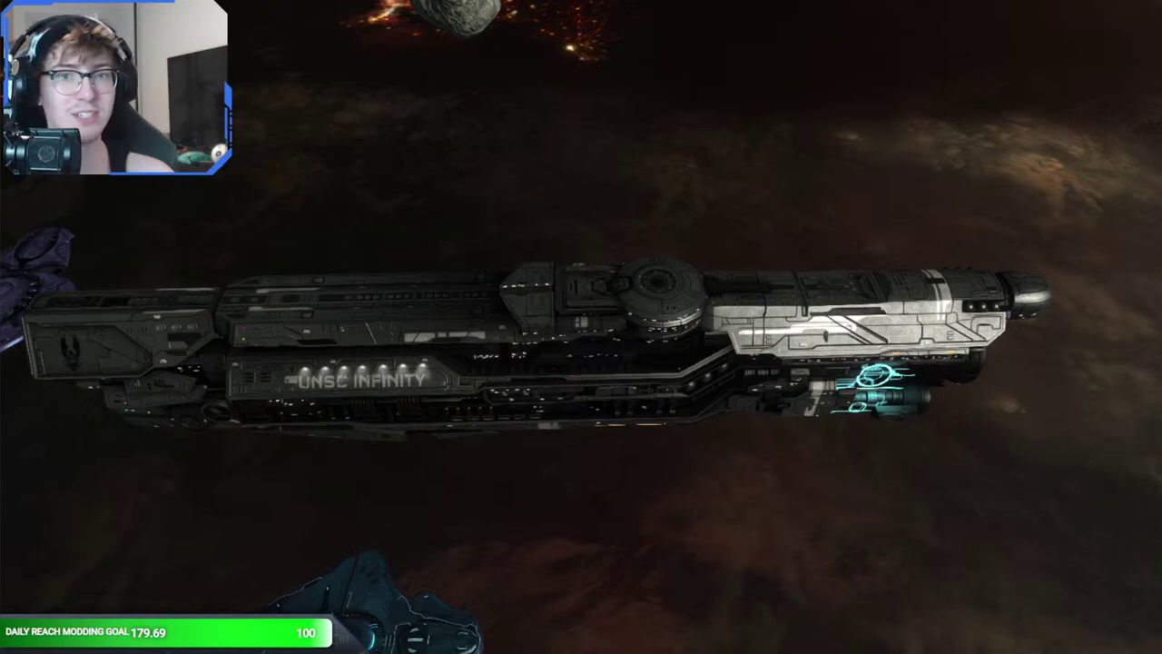
middle_click_drag(412, 259, 617, 299)
scroll(412, 260, "down", 2)
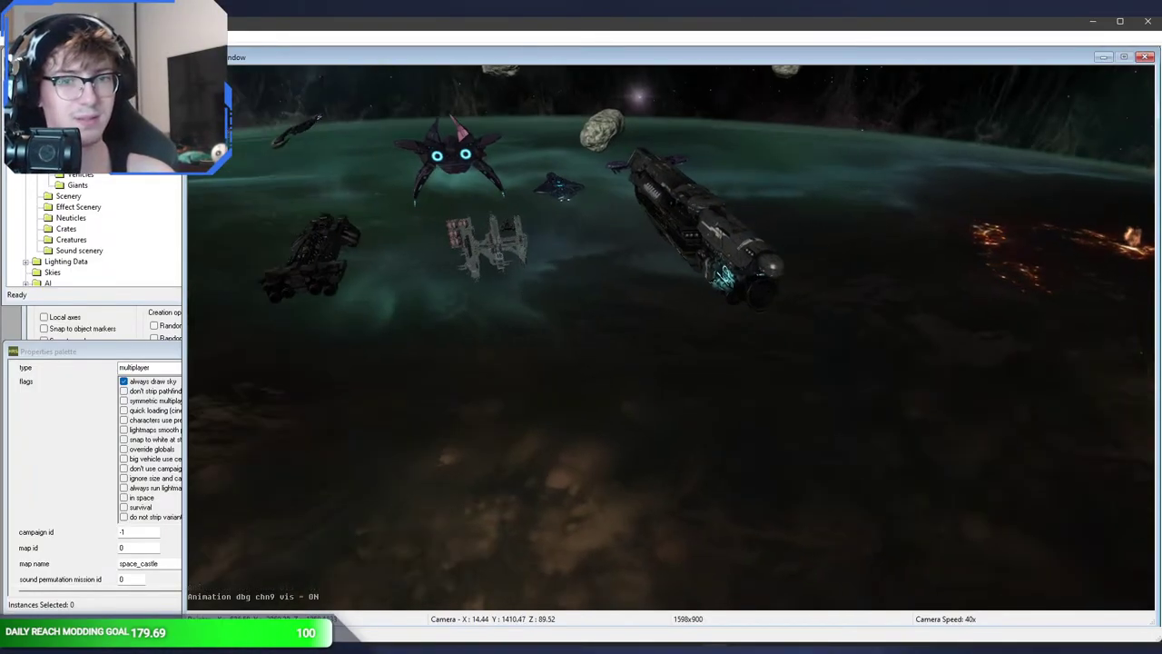
key("w")
middle_click_drag(672, 338, 643, 367)
key("w")
key("w")
left_click_drag(506, 263, 505, 262)
mouse_move(505, 261)
middle_mouse_down()
mouse_move(505, 313)
mouse_move(502, 265)
mouse_move(676, 245)
mouse_move(518, 269)
middle_mouse_up()
key("w")
key("d")
key("w")
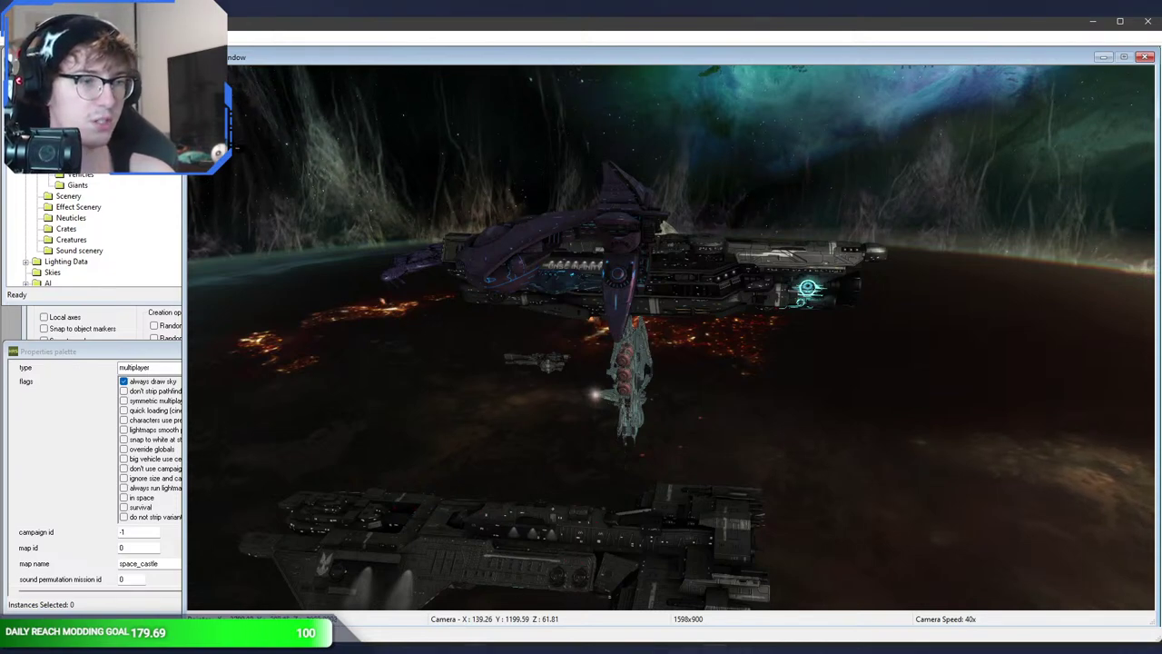
- Switch to Blender, enlarge the outliner and collapse the anchor9 collection
left_click(441, 595)
middle_click_drag(453, 376, 449, 401)
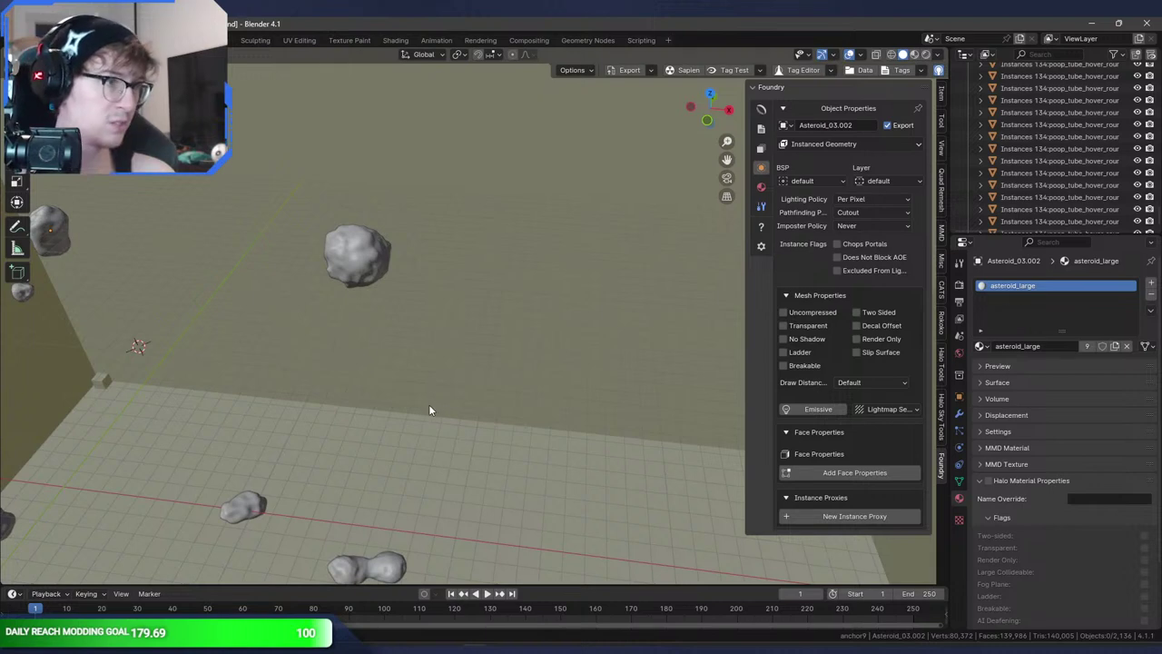
left_click_drag(1053, 235, 1055, 527)
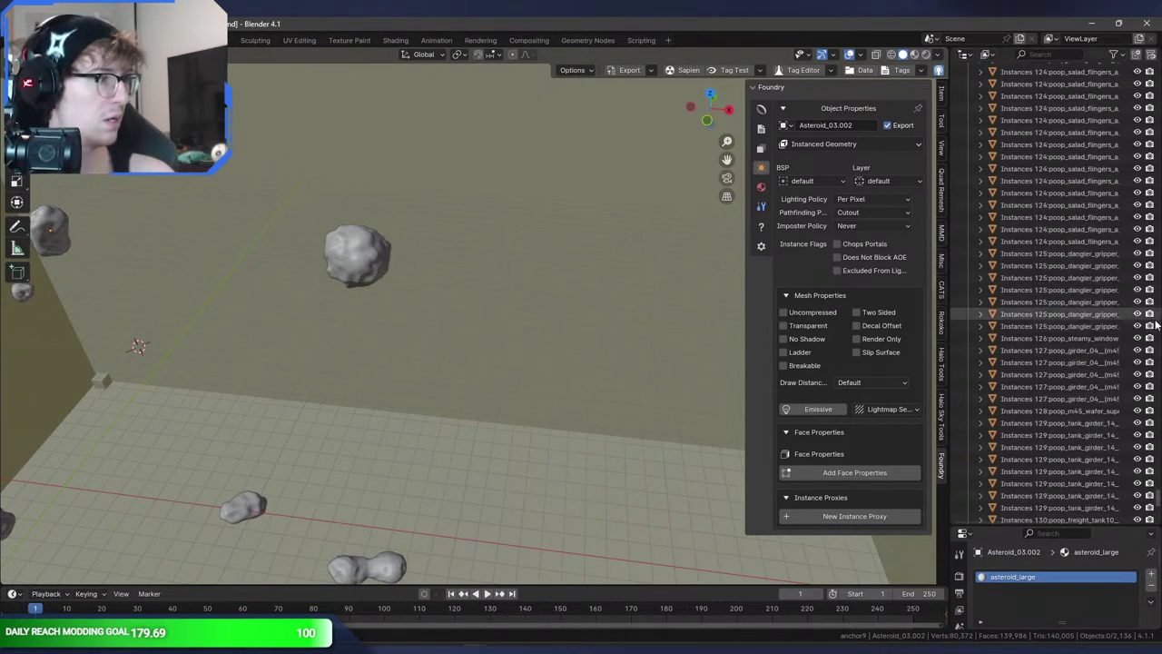
left_click_drag(1155, 507, 1152, 15)
left_click(967, 206)
left_click(968, 239)
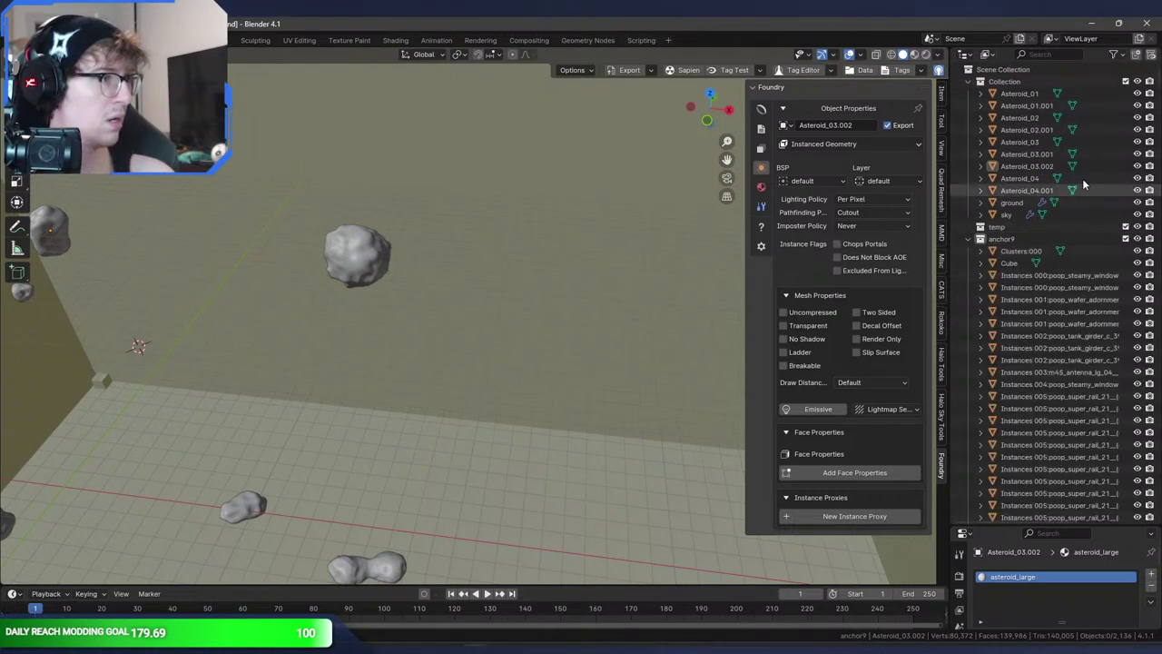
left_click_drag(1157, 82, 1145, 58)
left_click(969, 241)
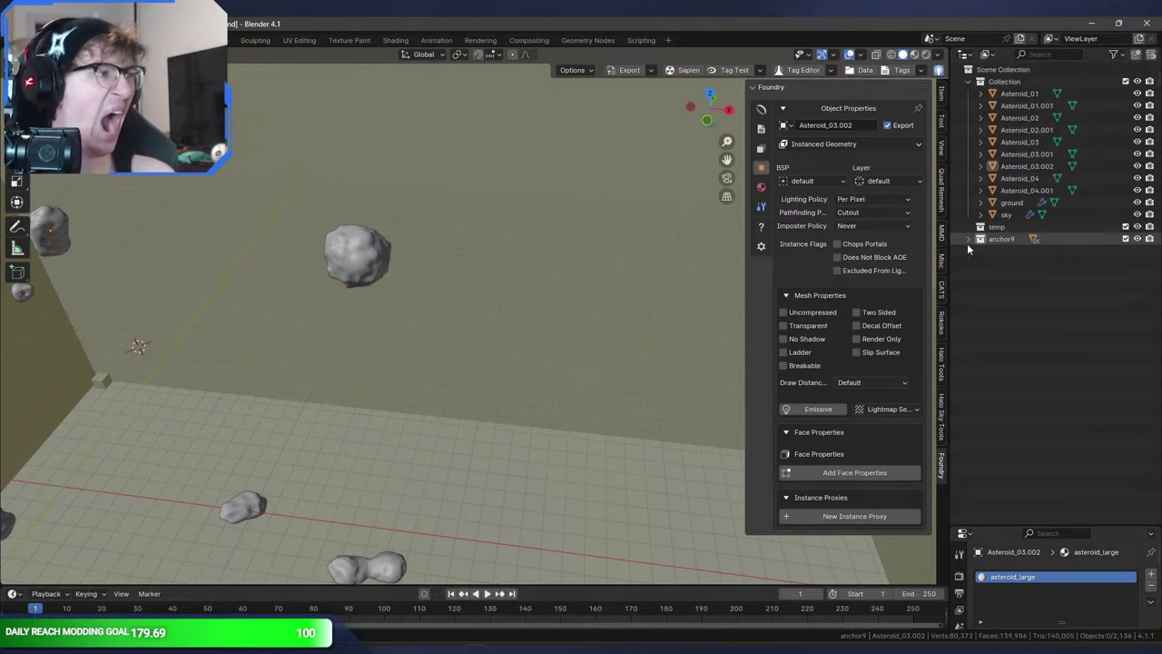
middle_click_drag(594, 301, 435, 281)
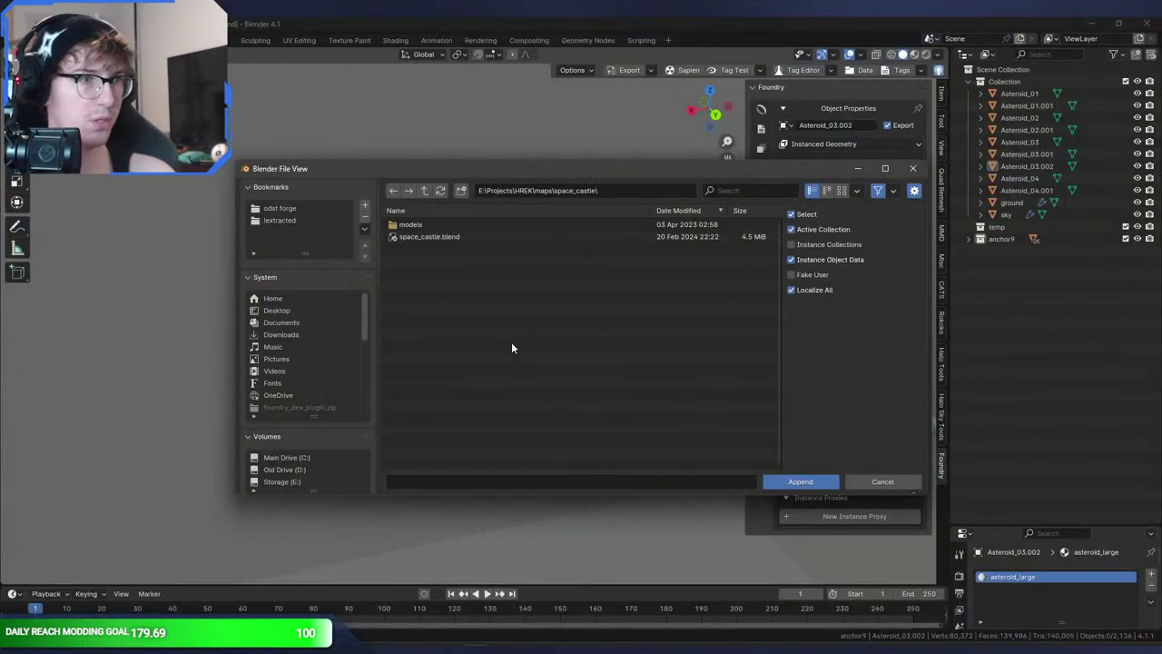
- Append the storm_infinity object from E:\Projects\HREK\models\infinity\infinity.blend into the scene
left_click(437, 220)
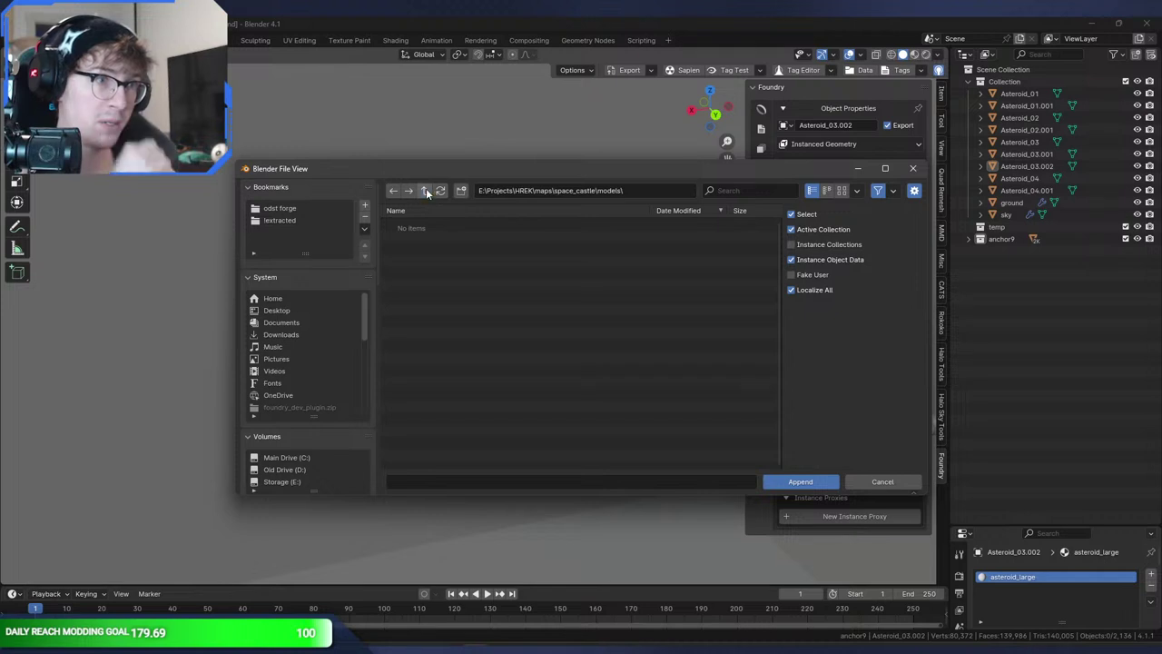
left_click(426, 189)
left_click(425, 189)
left_click(426, 189)
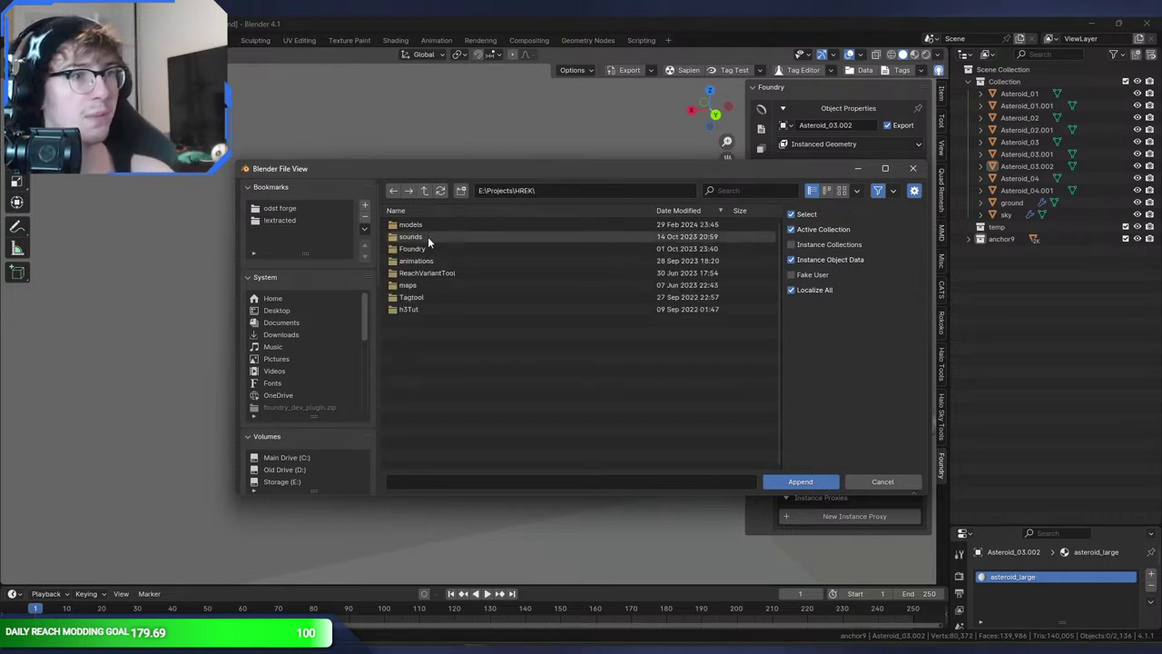
left_click(429, 225)
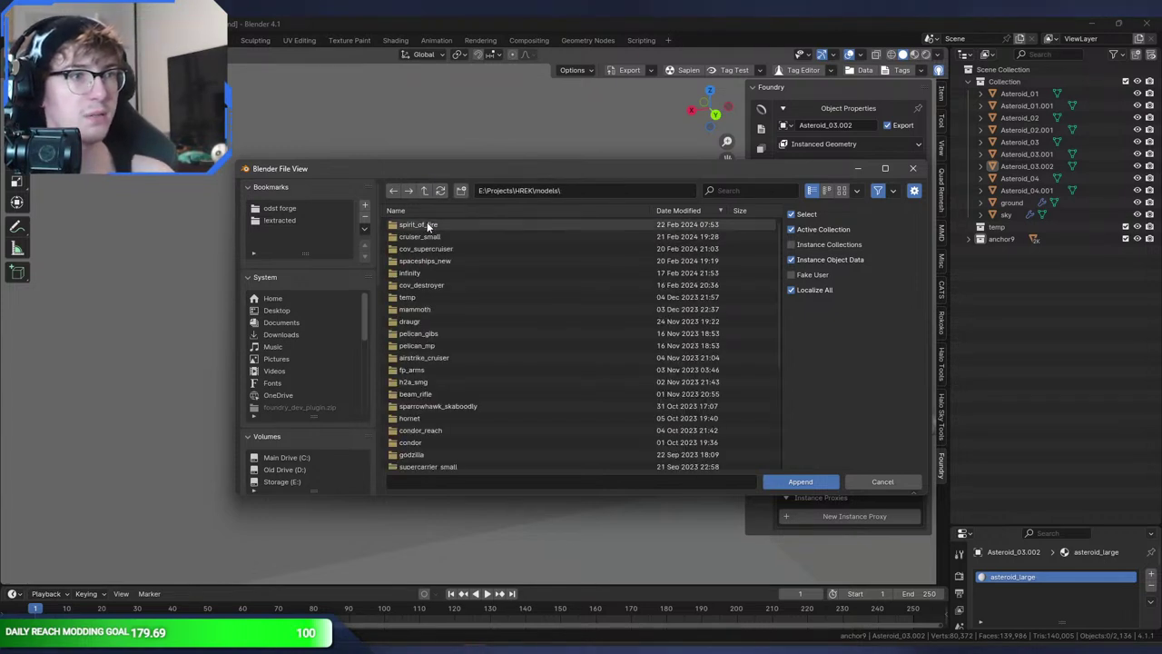
left_click(424, 271)
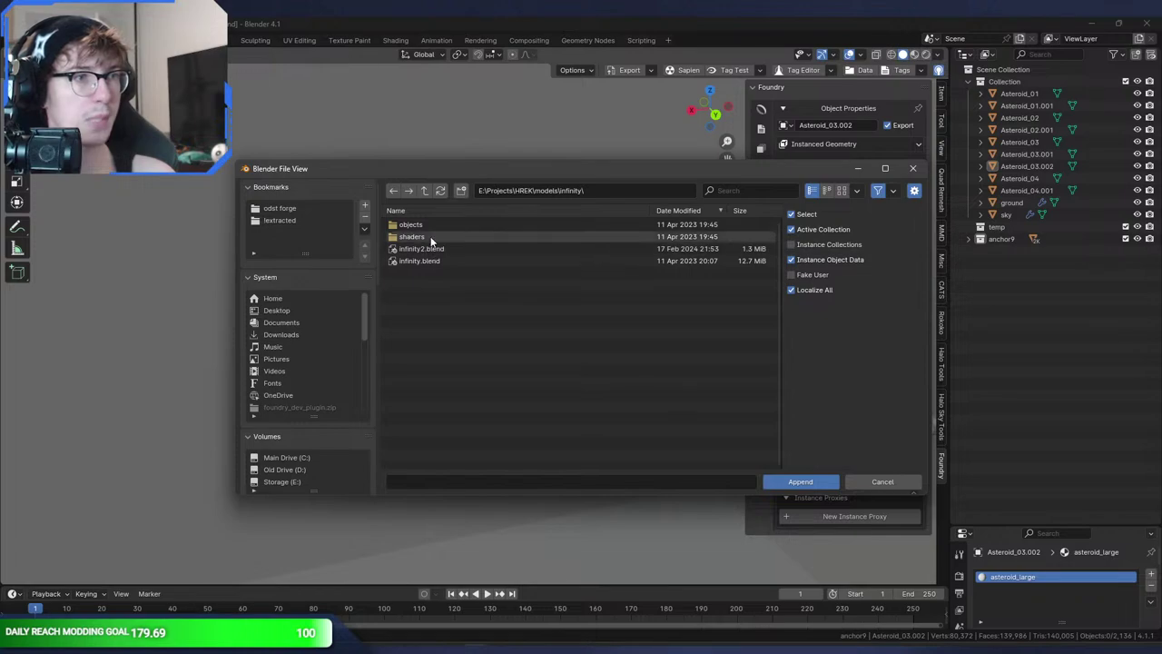
left_click(428, 262)
left_click(420, 296)
double_click(421, 227)
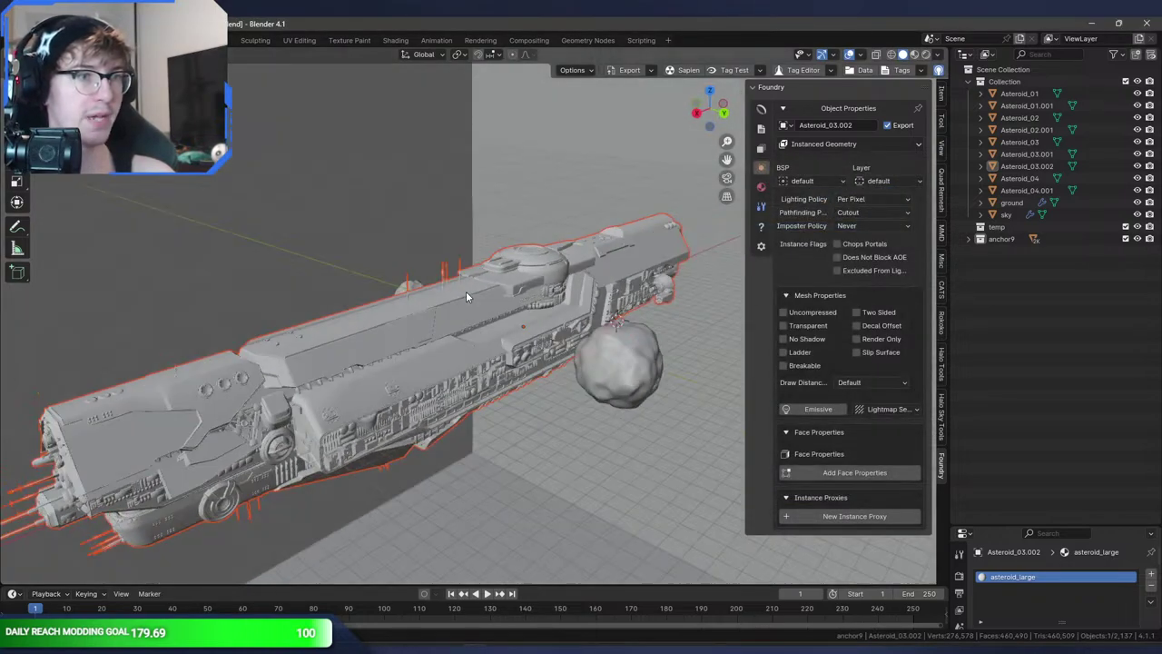
- Inspect the appended storm_infinity ship among the asteroids and delete it
middle_click_drag(465, 290, 604, 296)
scroll(608, 298, "down", 12)
middle_click_drag(531, 310, 673, 319)
scroll(657, 304, "down", 8)
scroll(657, 304, "up", 18)
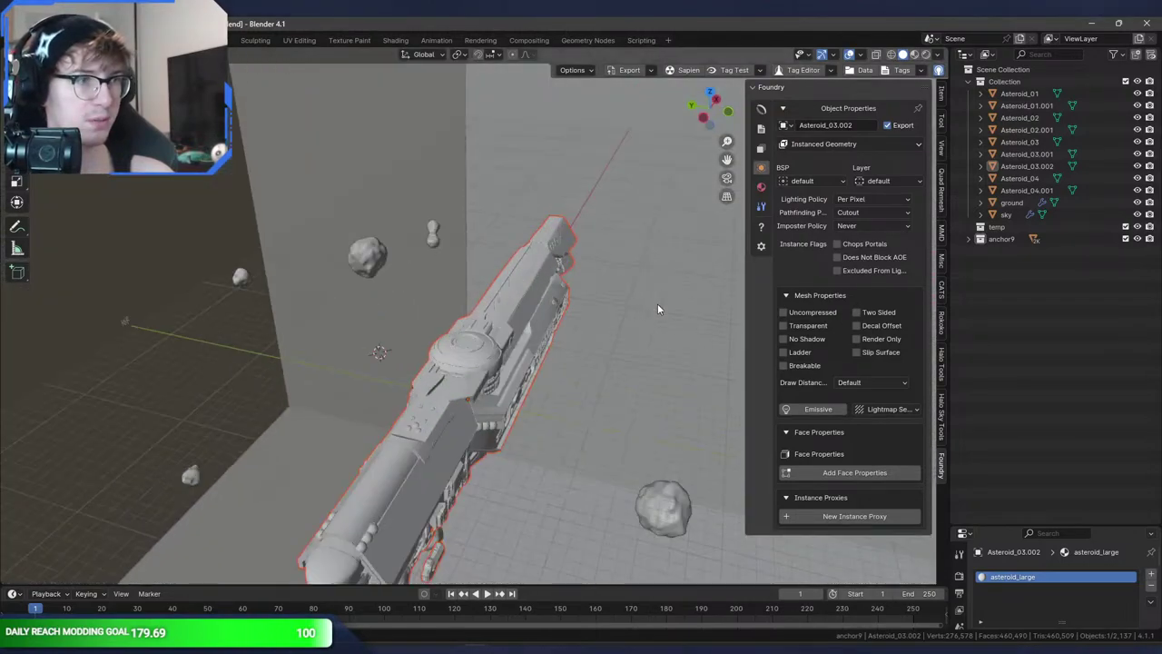
middle_click_drag(657, 304, 708, 285)
scroll(527, 314, "up", 2)
scroll(529, 308, "up", 3)
mouse_move(529, 305)
middle_mouse_down()
mouse_move(524, 289)
mouse_move(448, 262)
mouse_move(537, 301)
middle_mouse_up()
scroll(524, 289, "up", 2)
key("Delete")
- Start another append and return to the E:\Projects\HREK\models folder
left_click(34, 24)
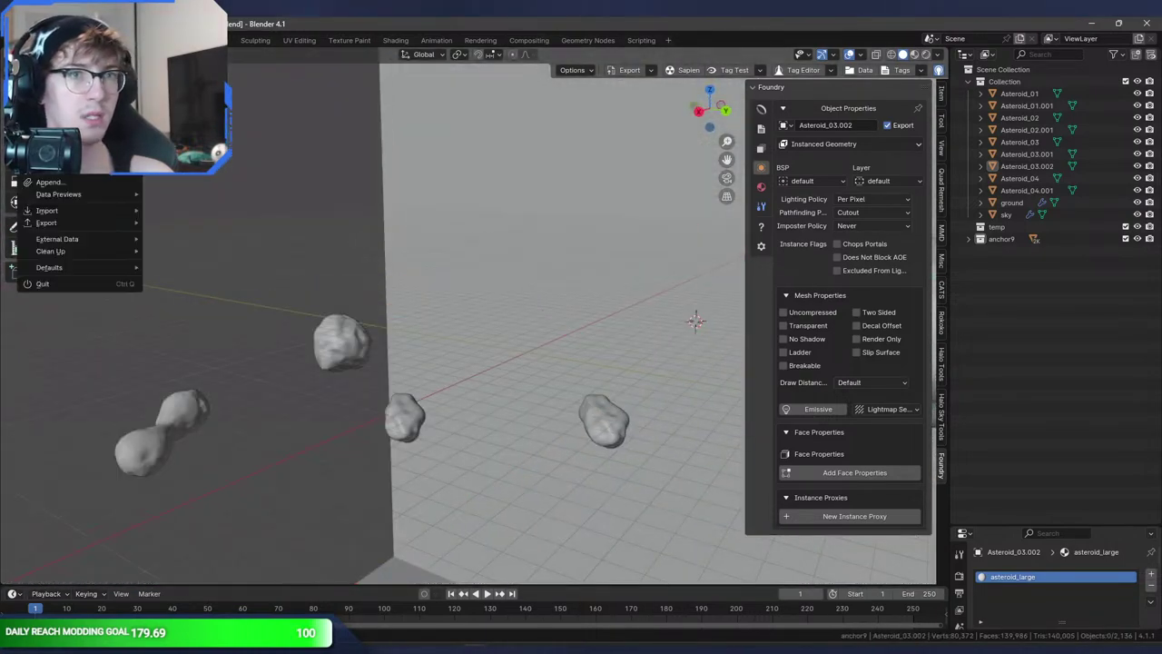
left_click(69, 183)
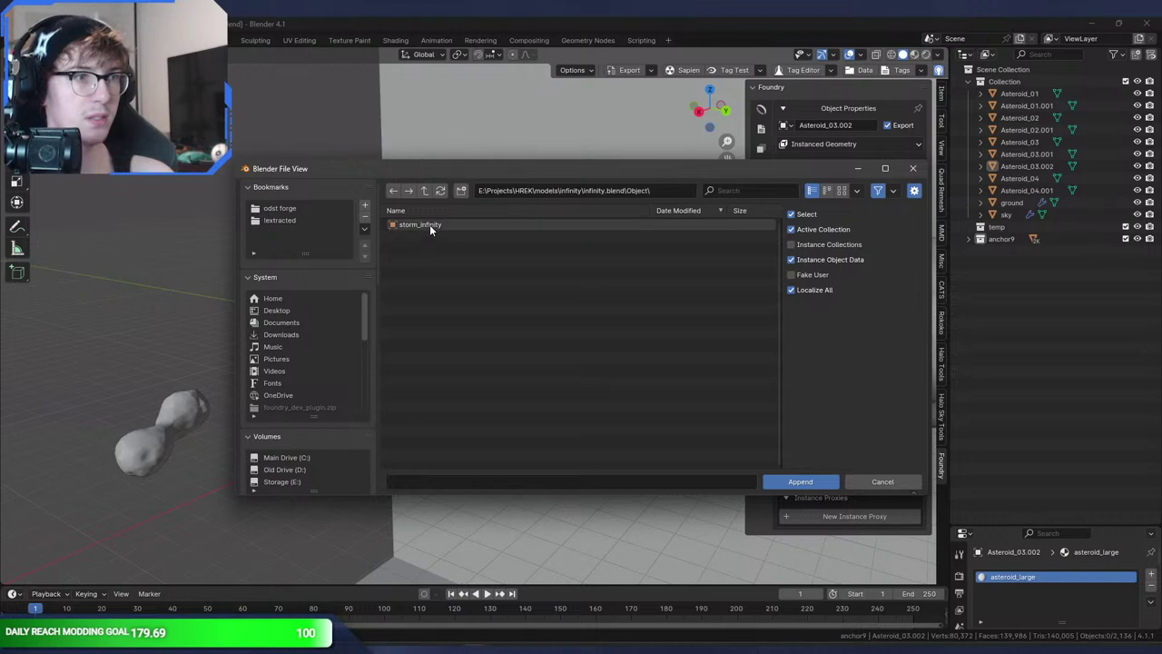
left_click(424, 189)
left_click(424, 190)
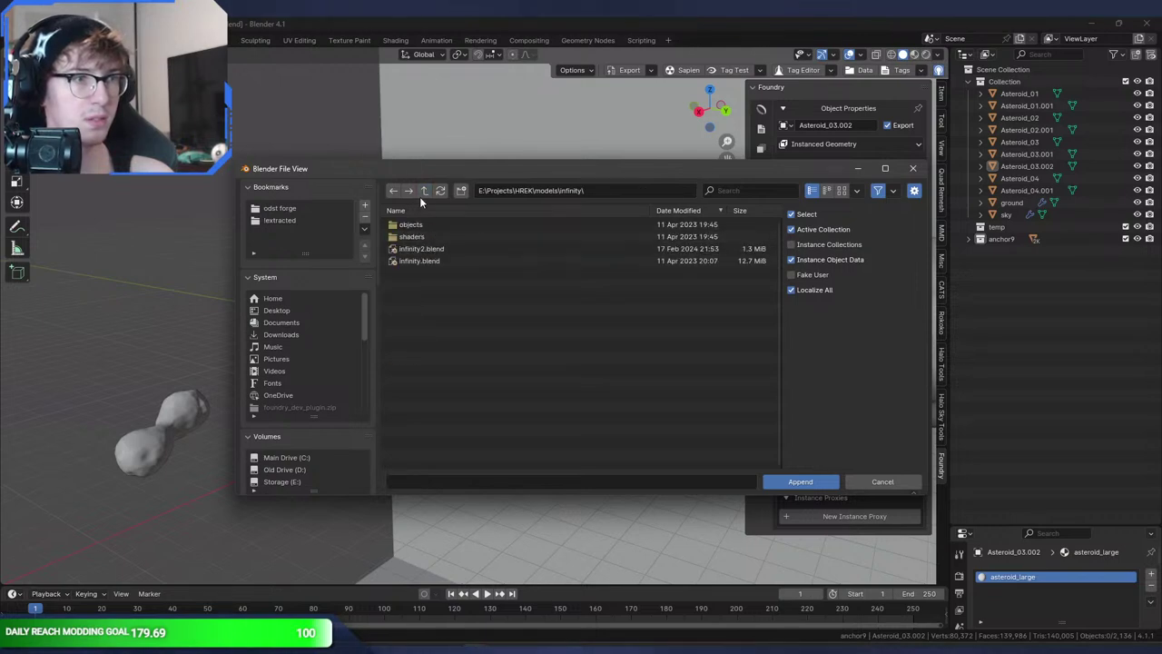
key("BackSpace")
left_click(673, 210)
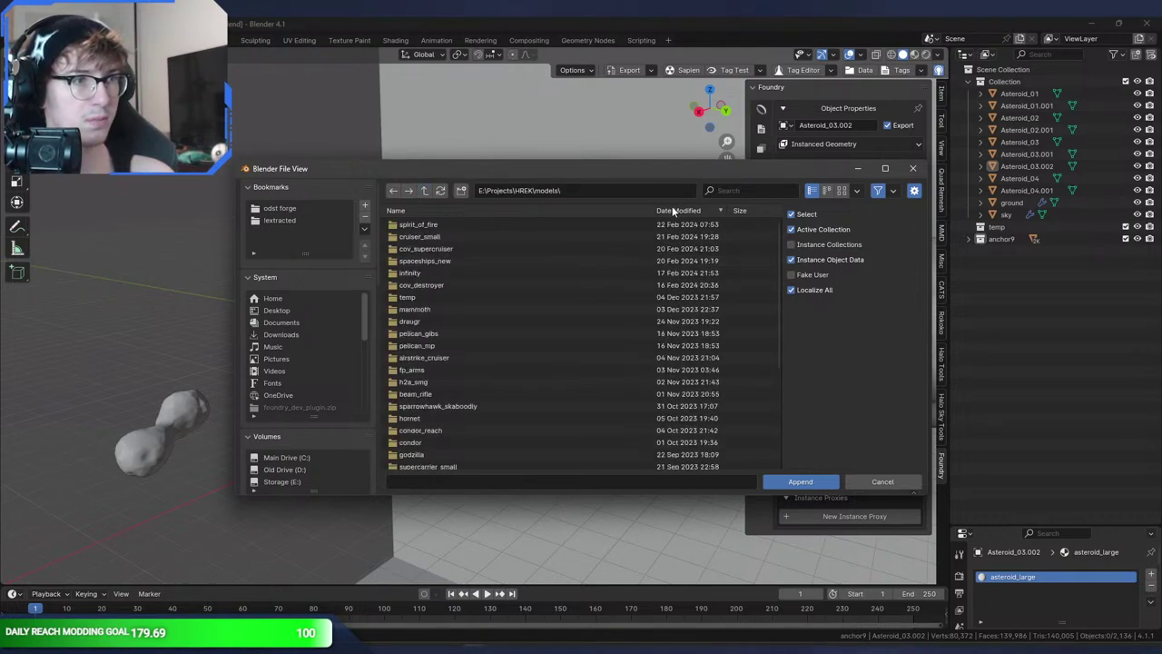
- Check the spaceships_new\infinity folder and its textures subfolders for a blend file, and return to the models folder
double_click(459, 261)
double_click(441, 262)
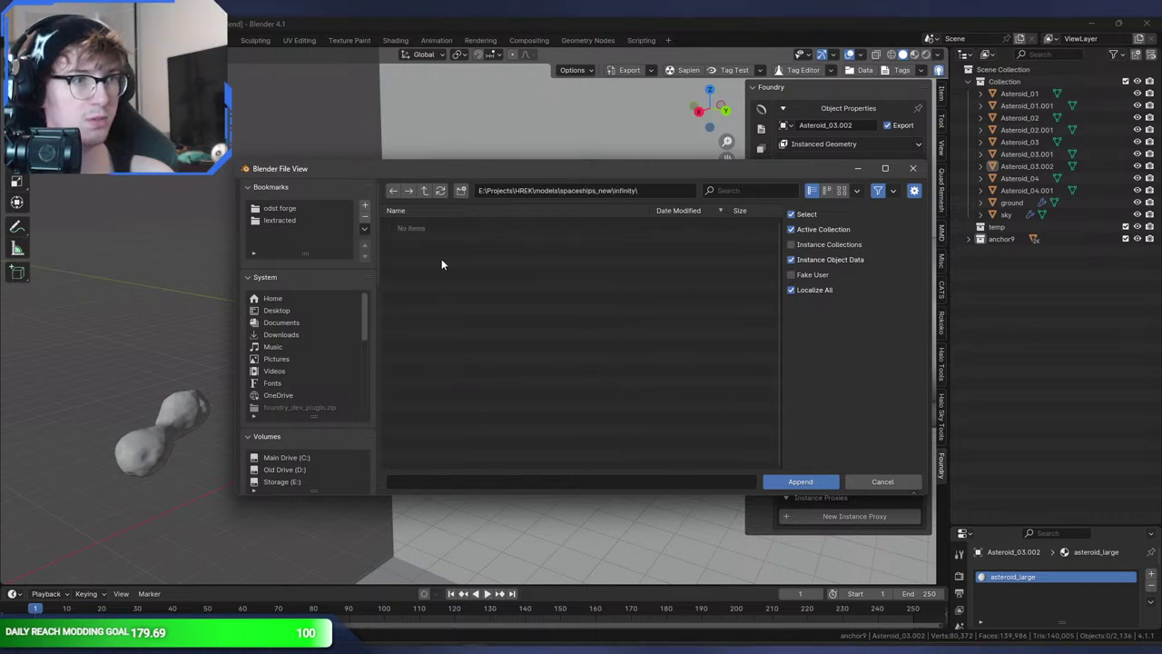
double_click(434, 234)
left_click(423, 194)
double_click(423, 227)
left_click(421, 227)
double_click(421, 228)
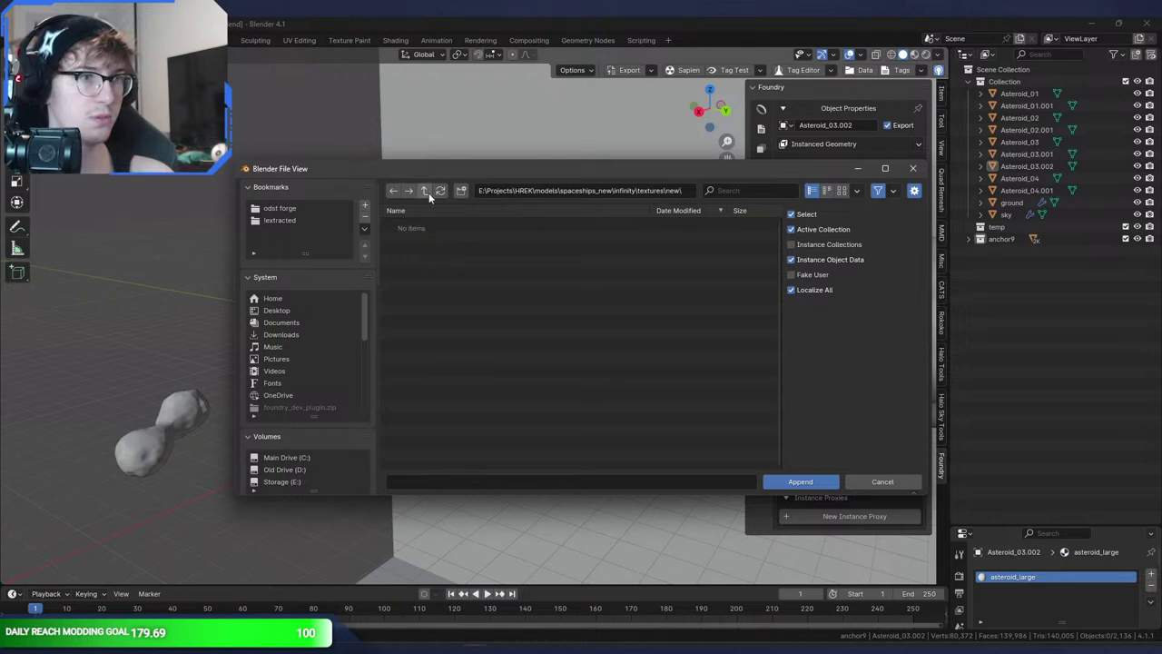
left_click(428, 191)
left_click(428, 190)
left_click(429, 190)
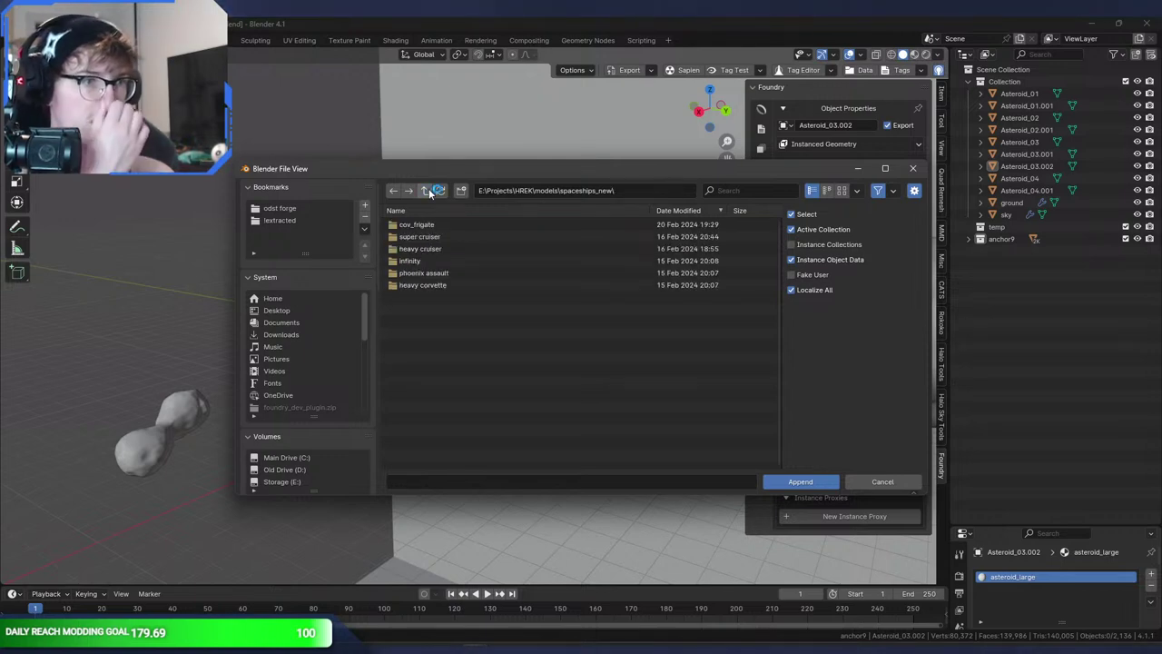
left_click(428, 188)
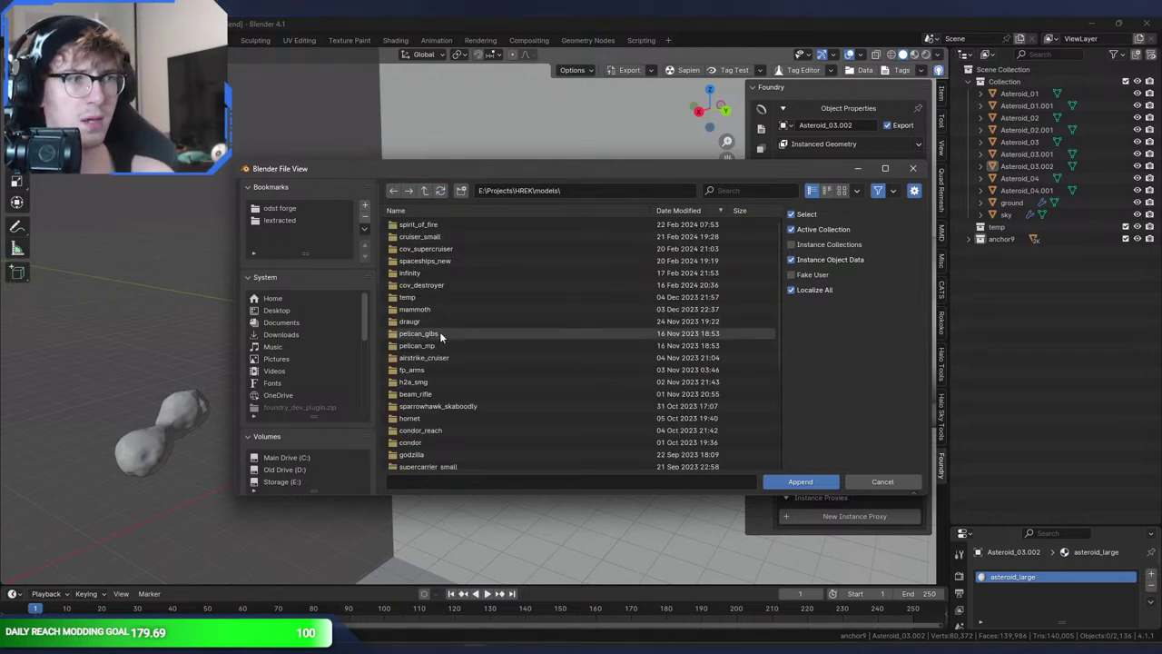
- Append the MALFINITY object from models\infinity\infinity2.blend and check its size and position among the asteroids
double_click(430, 273)
double_click(429, 247)
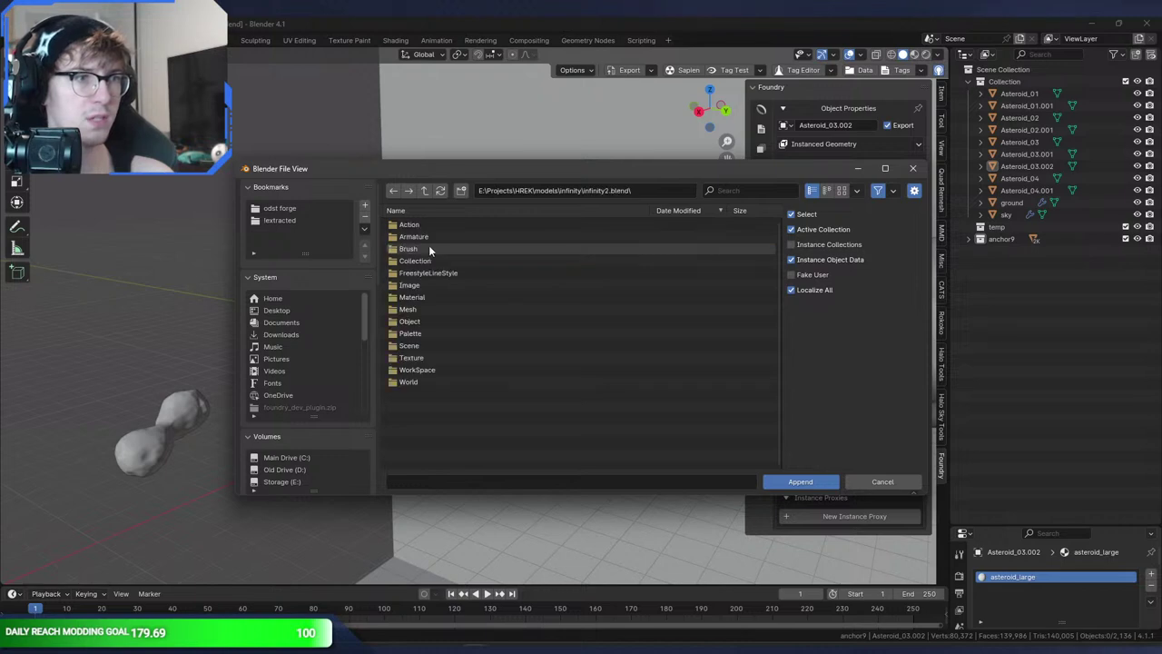
double_click(430, 323)
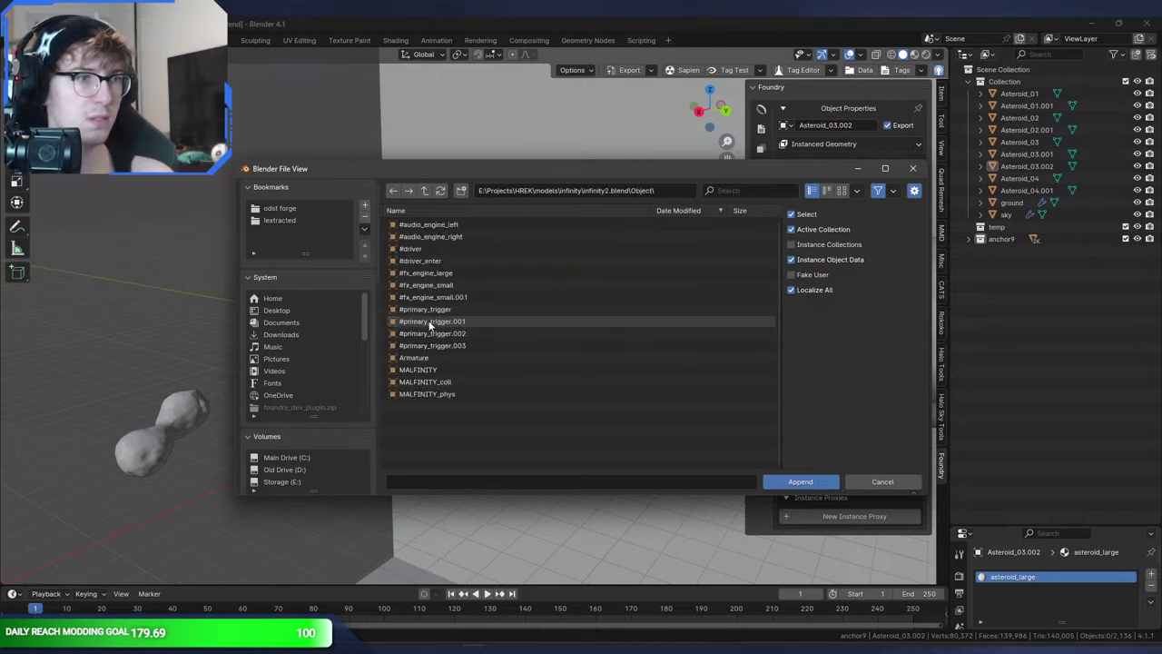
double_click(460, 369)
middle_click_drag(472, 332, 408, 337)
scroll(515, 342, "up", 4)
middle_click_drag(516, 342, 281, 322, "shift")
middle_click_drag(552, 337, 271, 290, "shift")
left_click(420, 266)
middle_click_drag(354, 256, 542, 307)
scroll(473, 282, "down", 13)
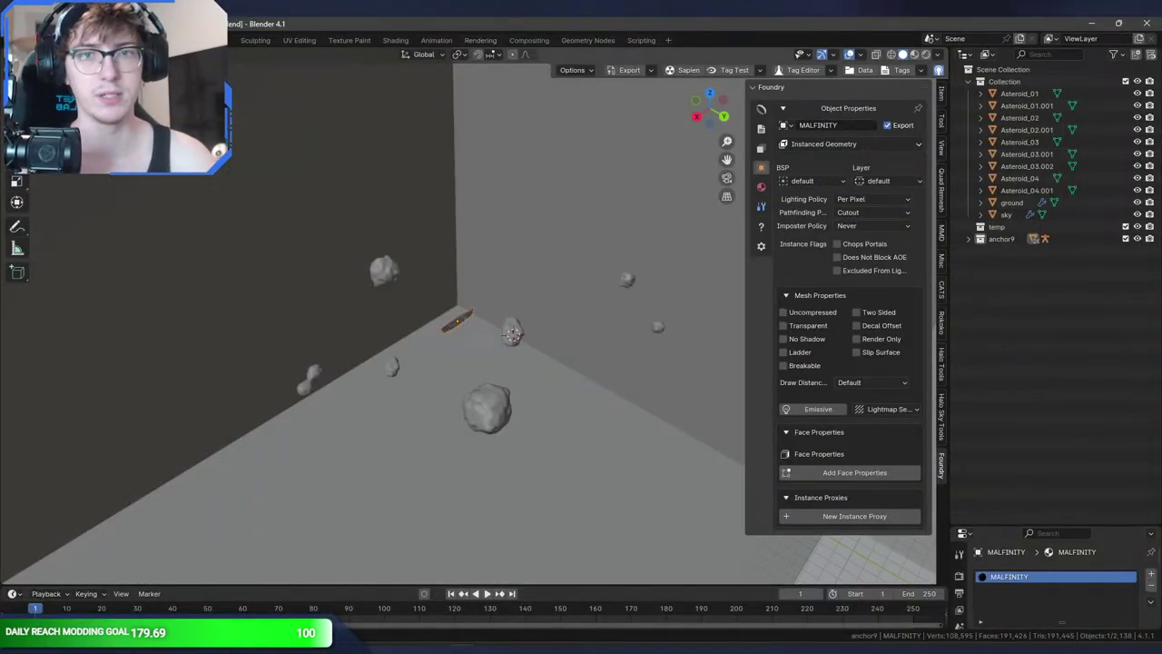
- Calculate 30 divided by 5.6 in Calculator and close it
left_click_drag(2, 150, 483, 145)
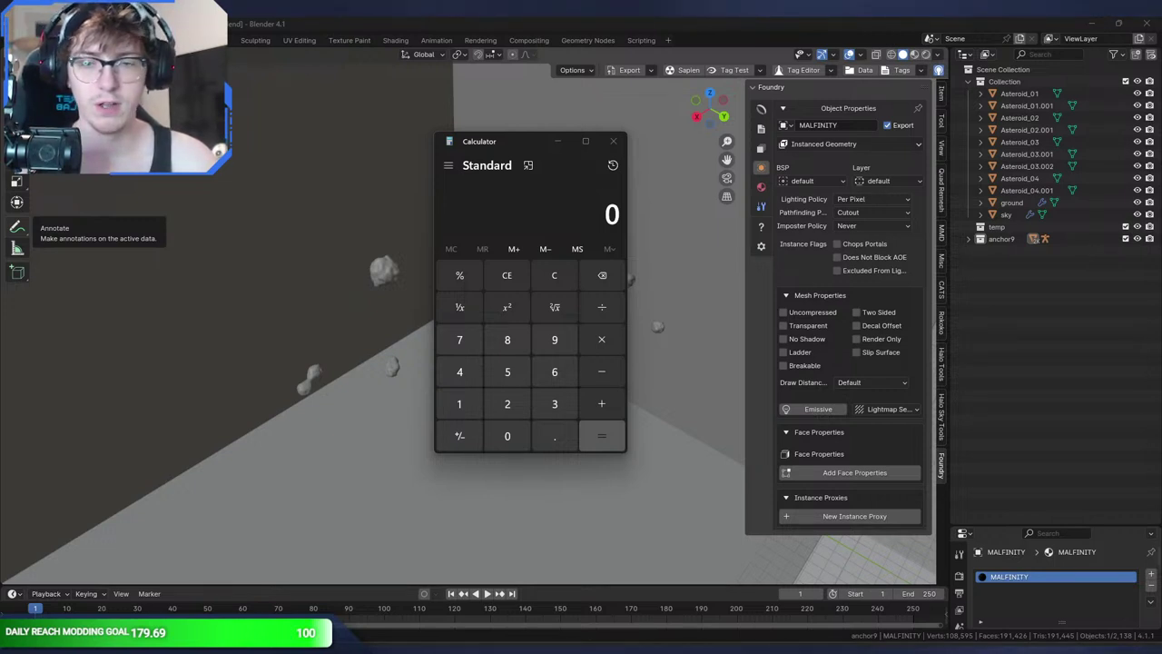
left_click(501, 141)
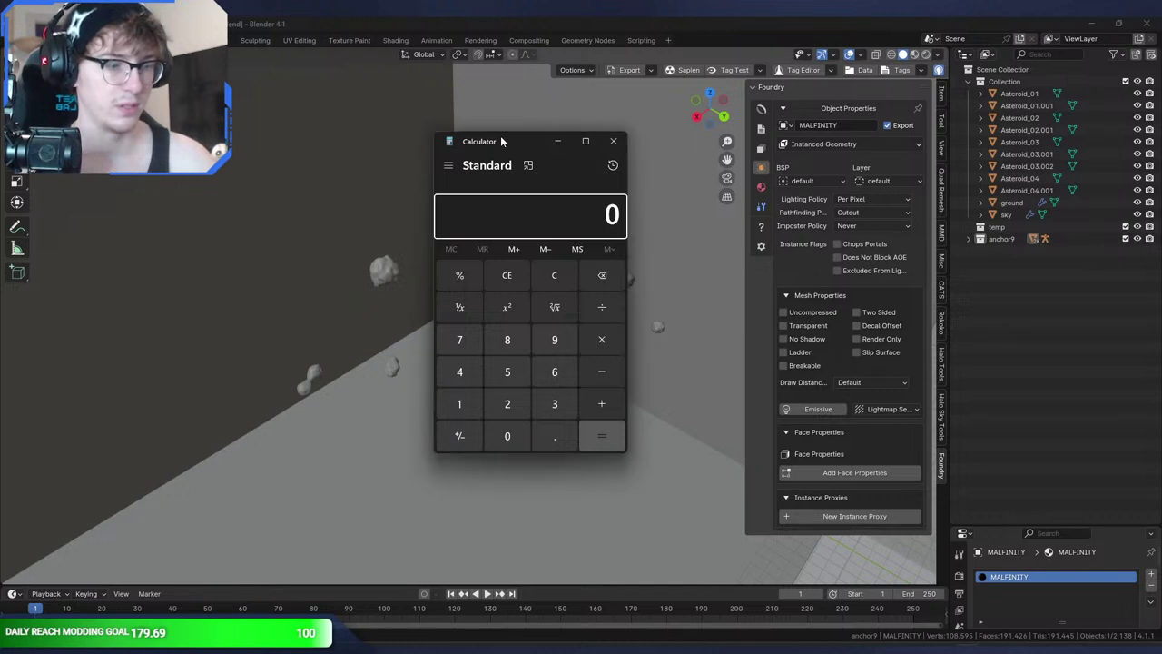
type("30/5")
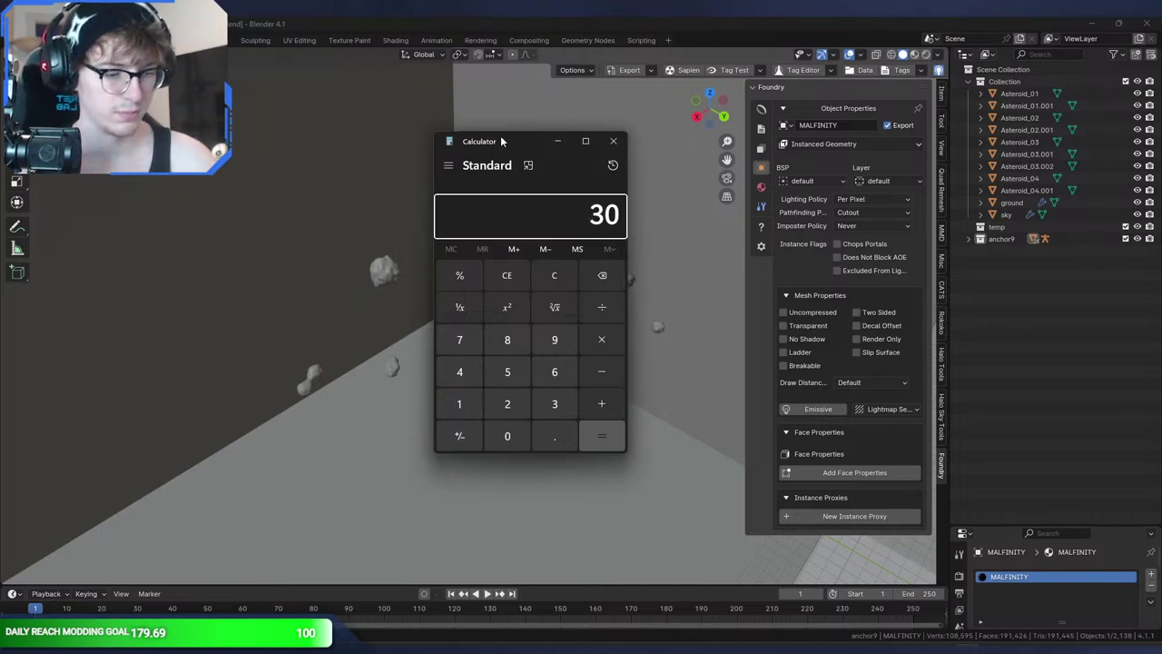
type(".6")
key("Return")
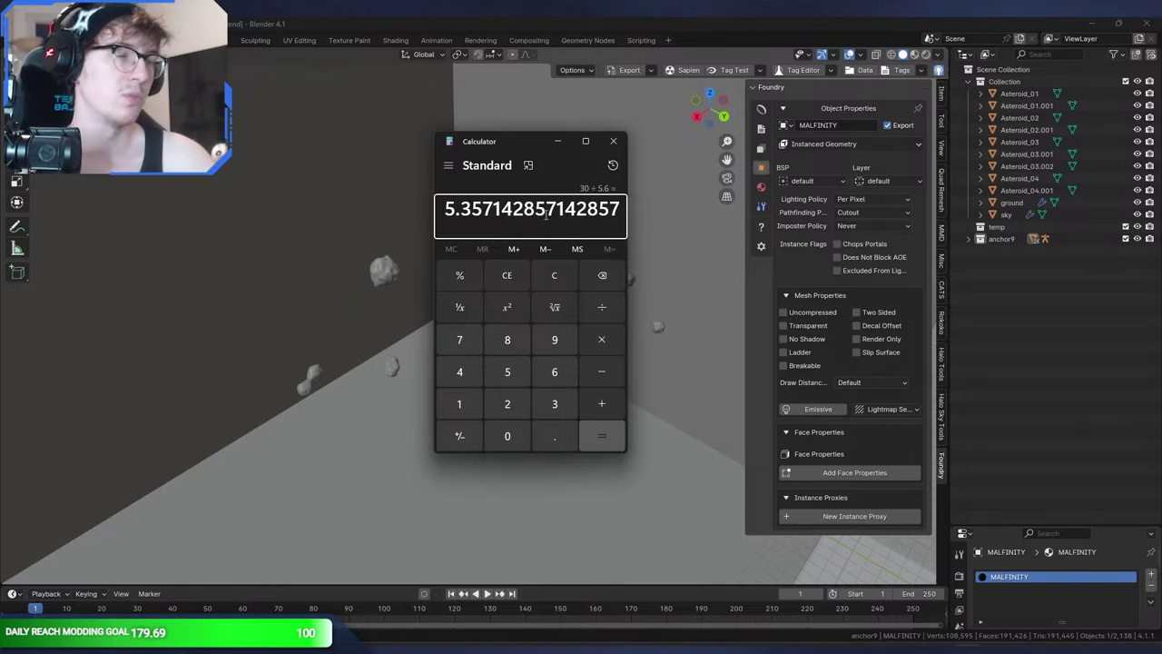
left_click(613, 141)
mouse_move(341, 644)
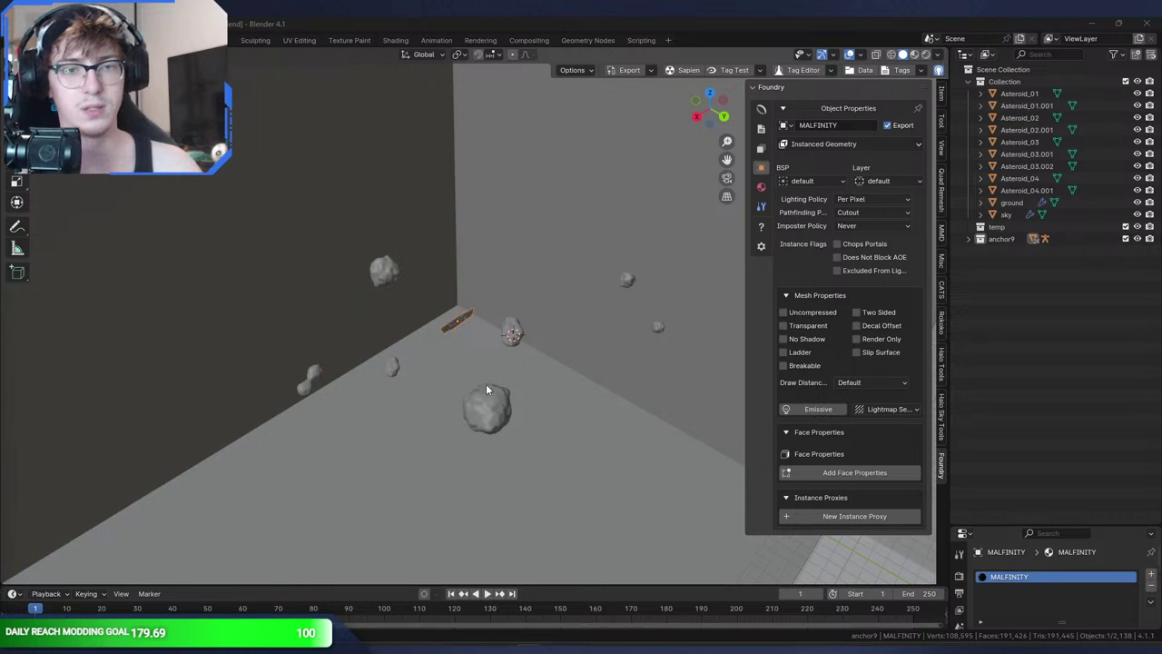
- Append lnos_destroyed and lnos_destroyed.001 from E:\Projects\HREK\maps\extinction\extinctionV2-44.blend
middle_click_drag(470, 408, 442, 313)
key("KP_Decimal")
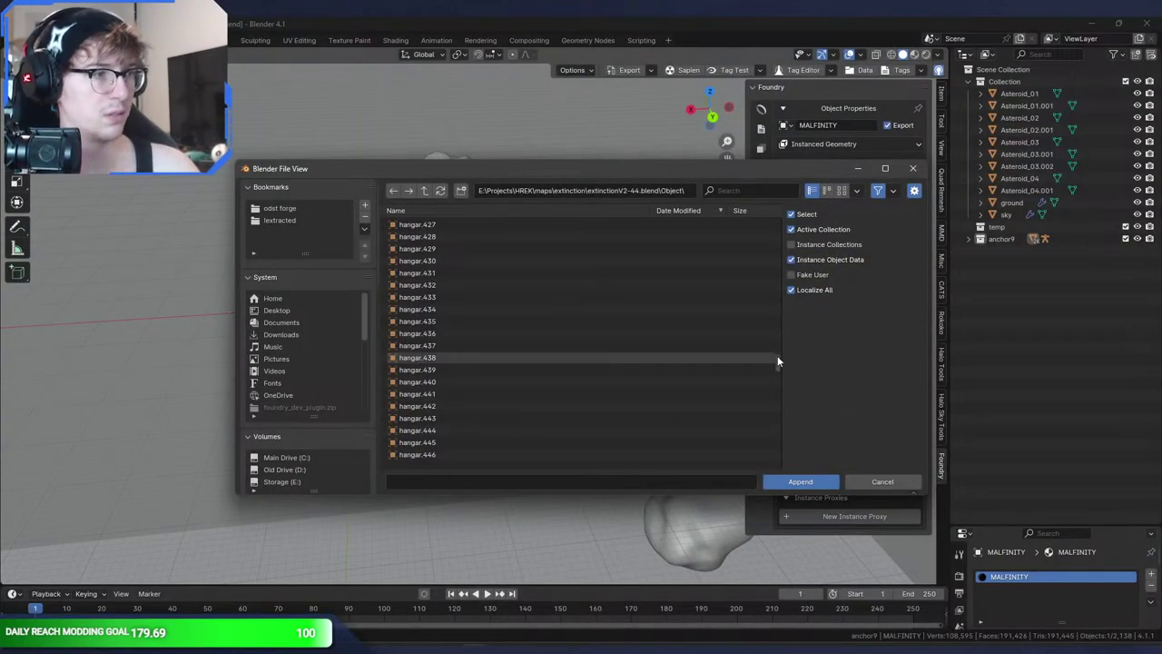
left_click_drag(777, 355, 803, 397)
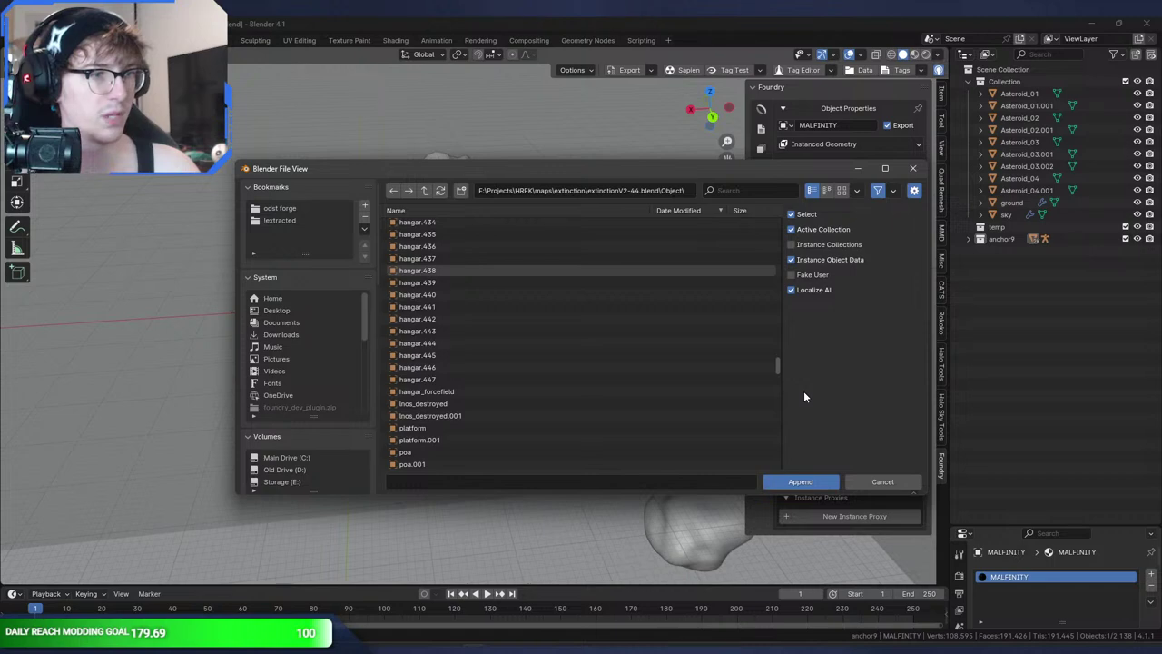
left_click(640, 415)
left_click(608, 405, "shift")
left_click(777, 479)
- Move lnos_destroyed.001 away from the other wreck half, about 248 m along X and -413 m along Y
middle_click_drag(518, 263, 552, 290)
left_click(373, 252)
key("g")
left_click(391, 314)
middle_click_drag(390, 314, 512, 279)
middle_click_drag(574, 250, 534, 218)
scroll(432, 294, "up", 5)
key("r")
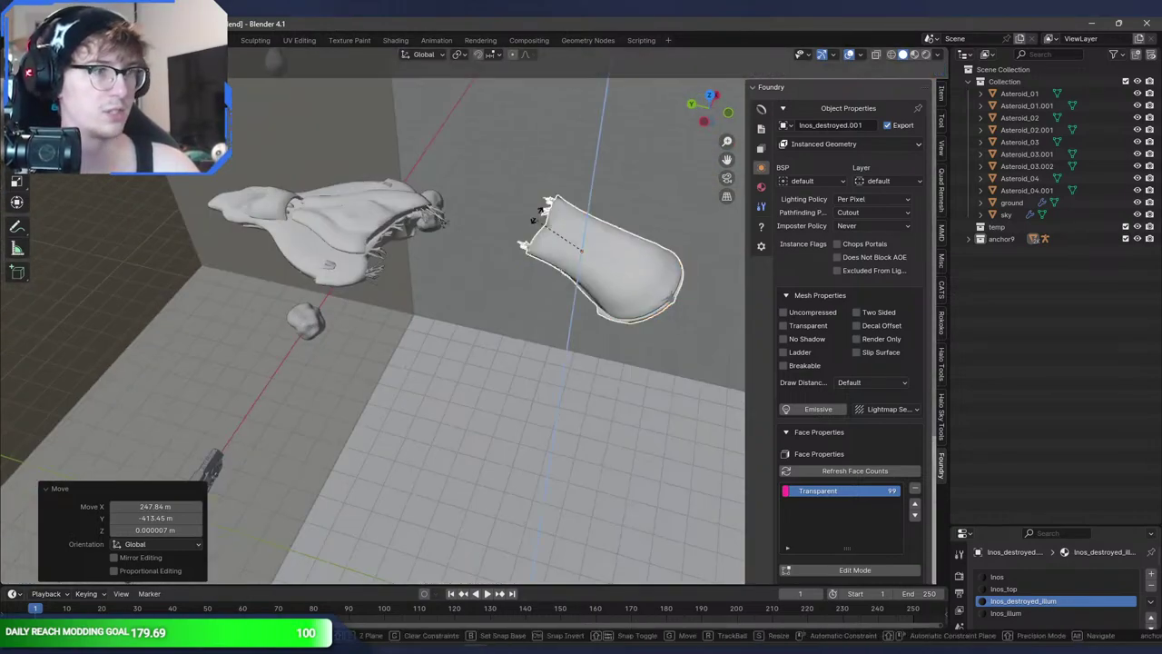
right_click(489, 206)
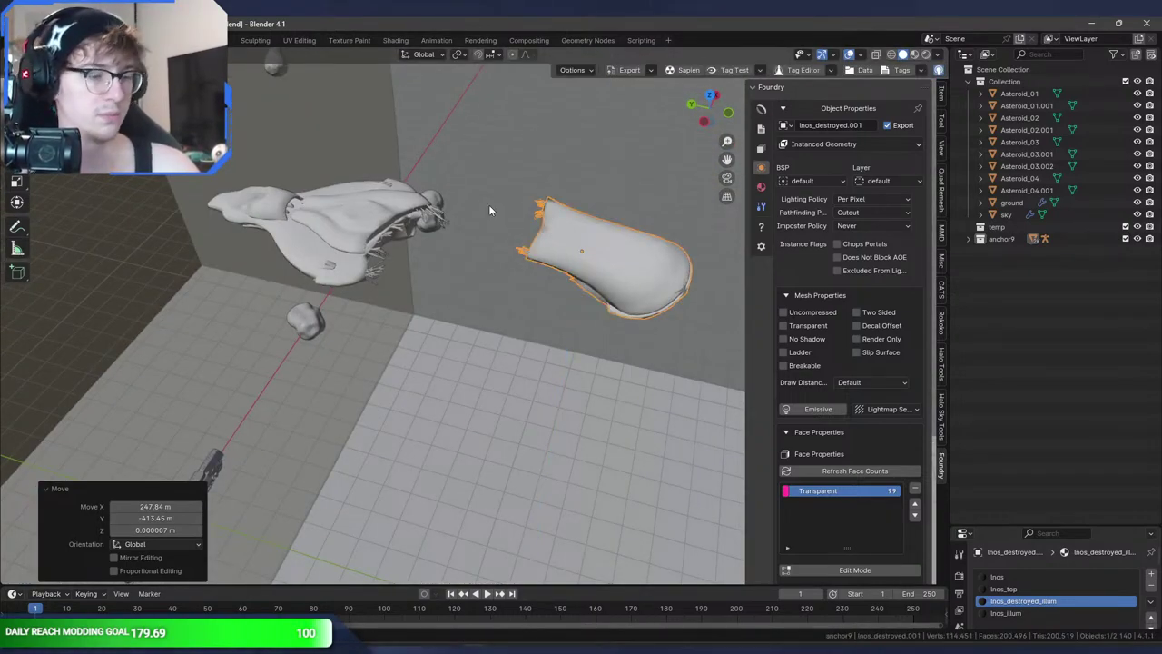
- Hide the sky object so the wreck pieces and asteroids can be worked on from the front view
key("KP_1")
left_click(515, 204)
key("h")
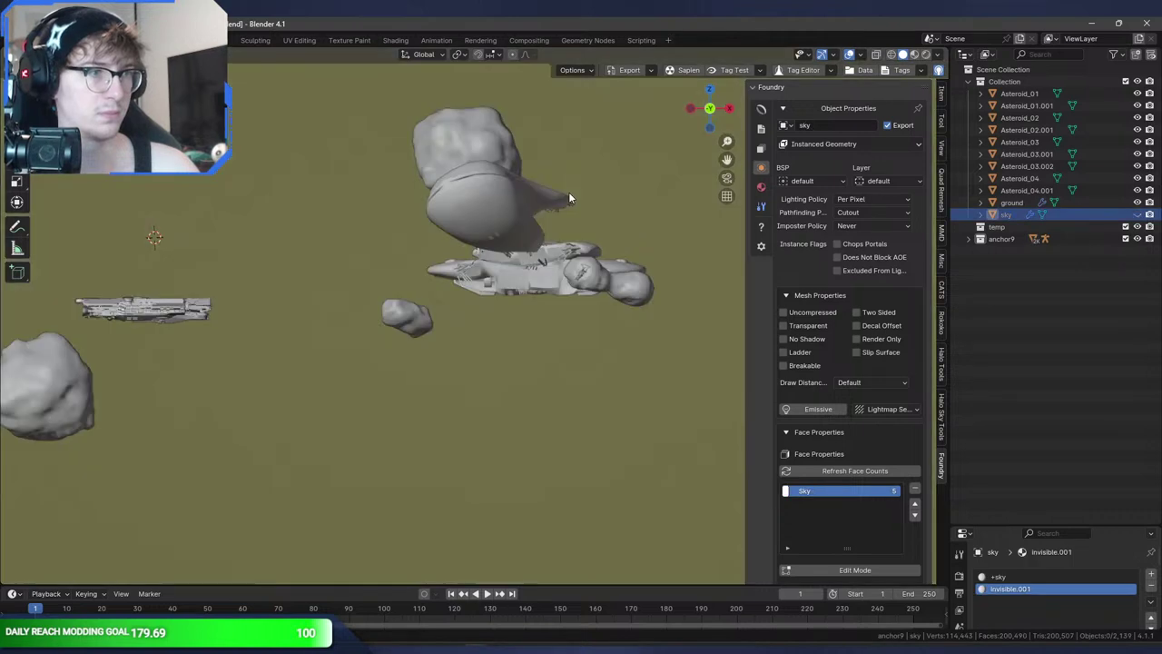
key("alt+h")
left_click(562, 194)
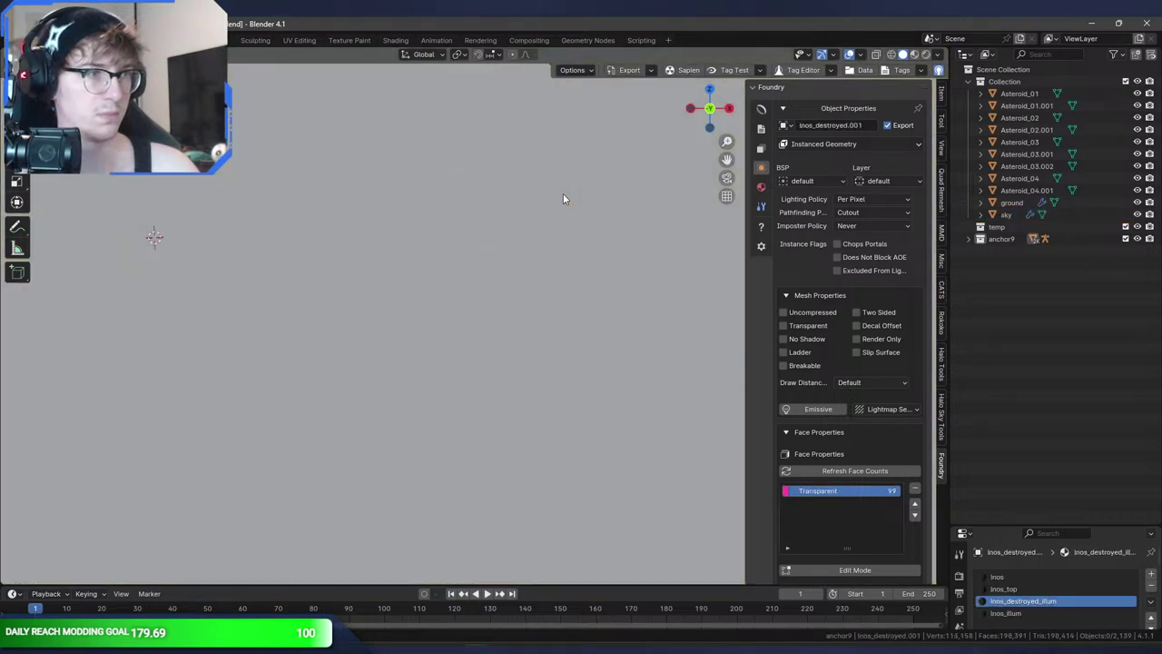
scroll(527, 199, "up", 3)
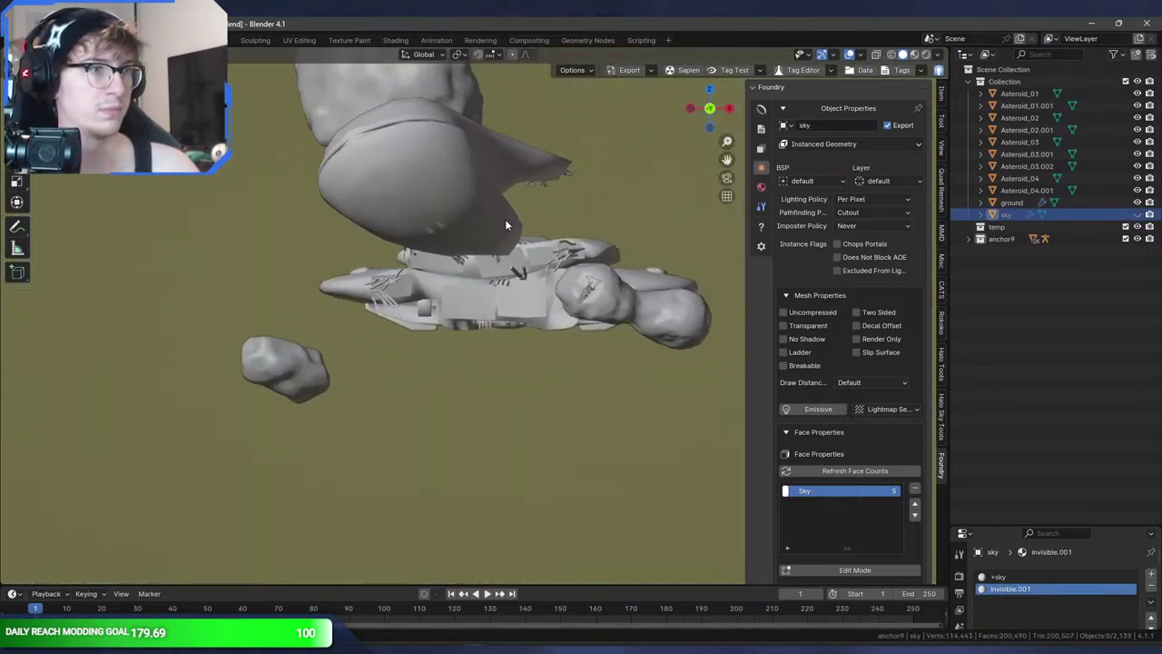
- Straighten lnos_destroyed.001 in the front view by rotating it, including about 32.4° around Z and 49° around Y
key("r")
left_click(513, 195)
key("r")
key("z")
left_click(595, 214)
key("r")
key("x")
key("y")
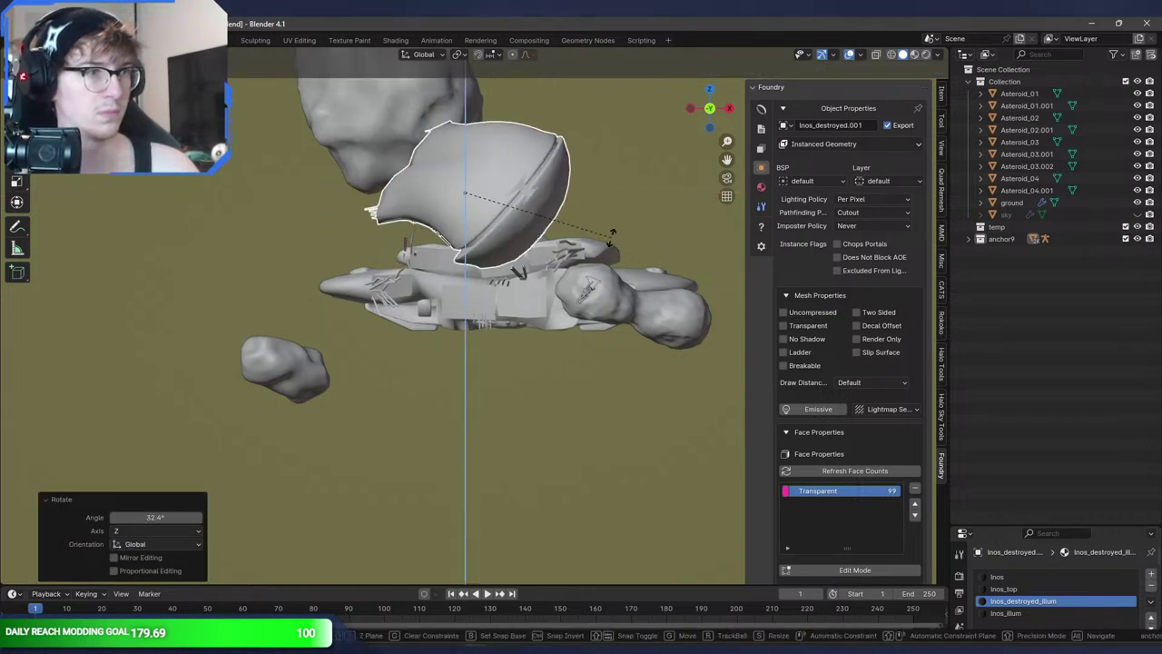
left_click(591, 342)
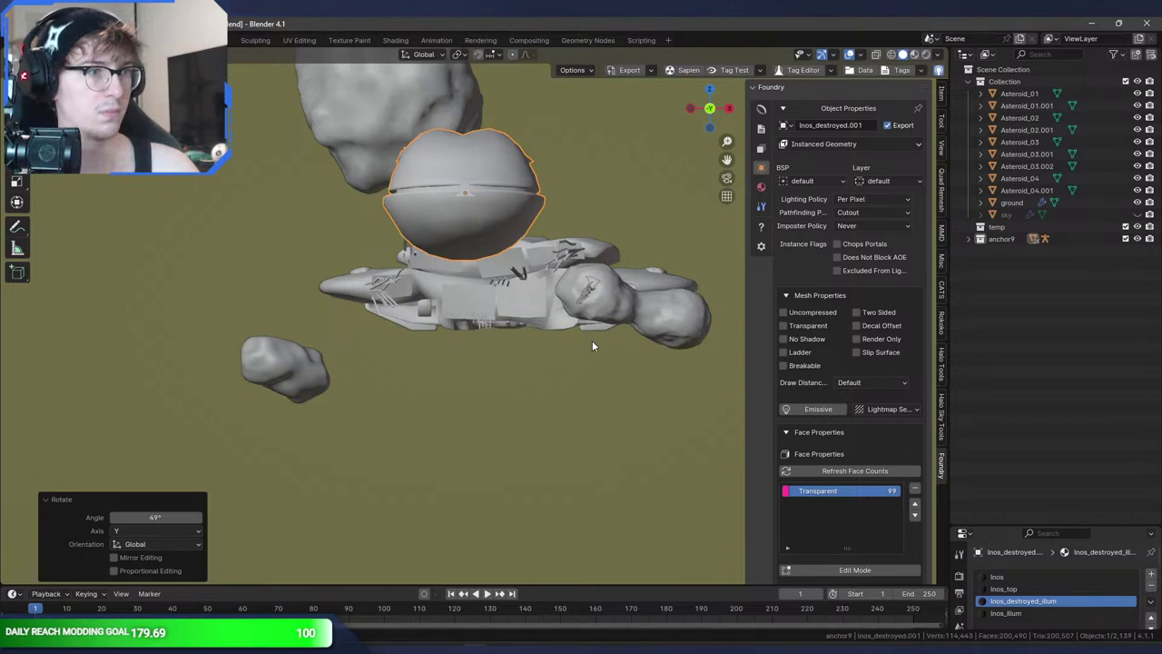
- Level lnos_destroyed.001 in the side view with rotations of about -4.39° around the view axis and -4.98° around global Z
key("KP_3")
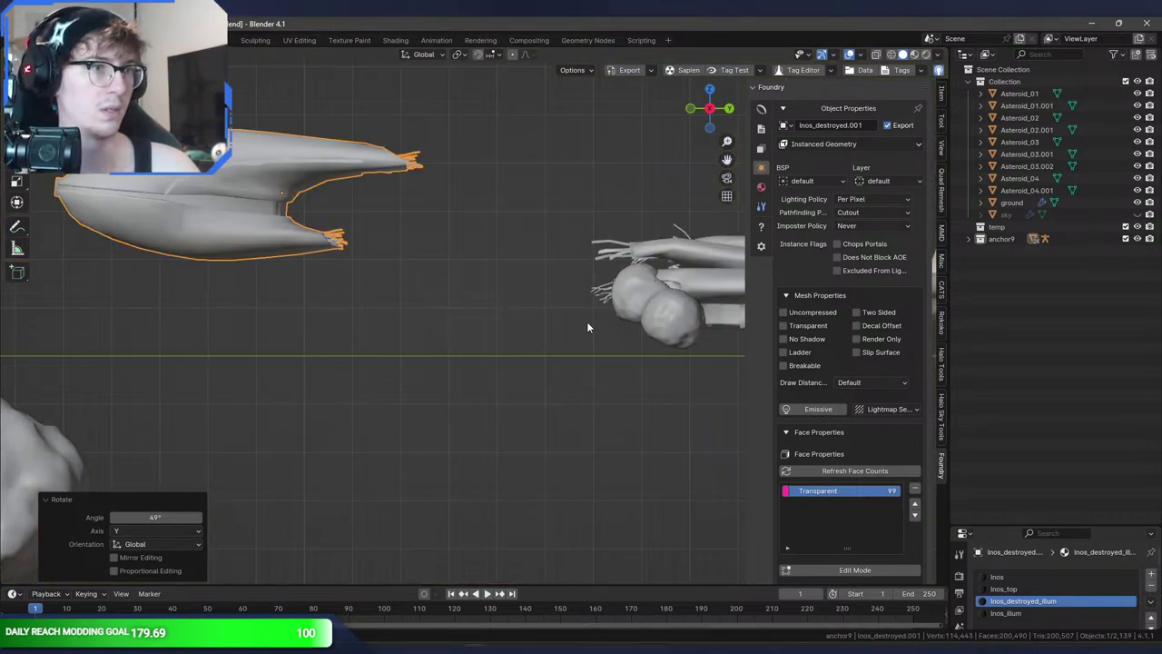
key("r")
left_click(568, 200)
key("r")
key("z")
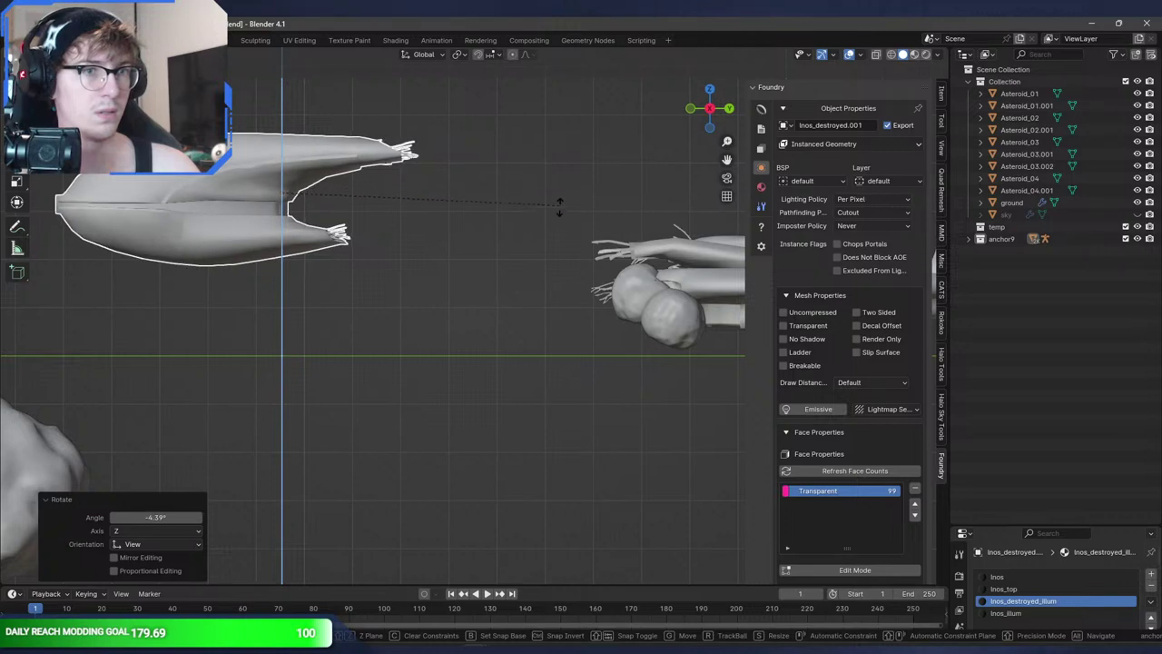
left_click(551, 218)
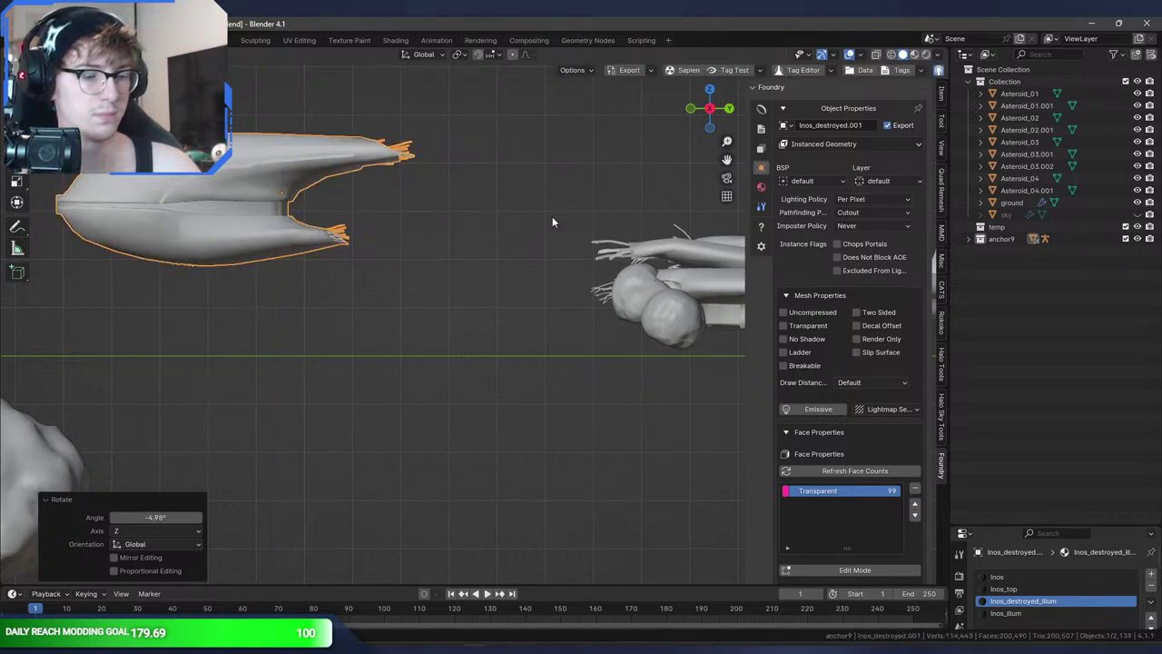
- Rotate lnos_destroyed.001 in the top view by about -3.4° around the view axis
key("KP_7")
key("KP_Decimal")
key("r")
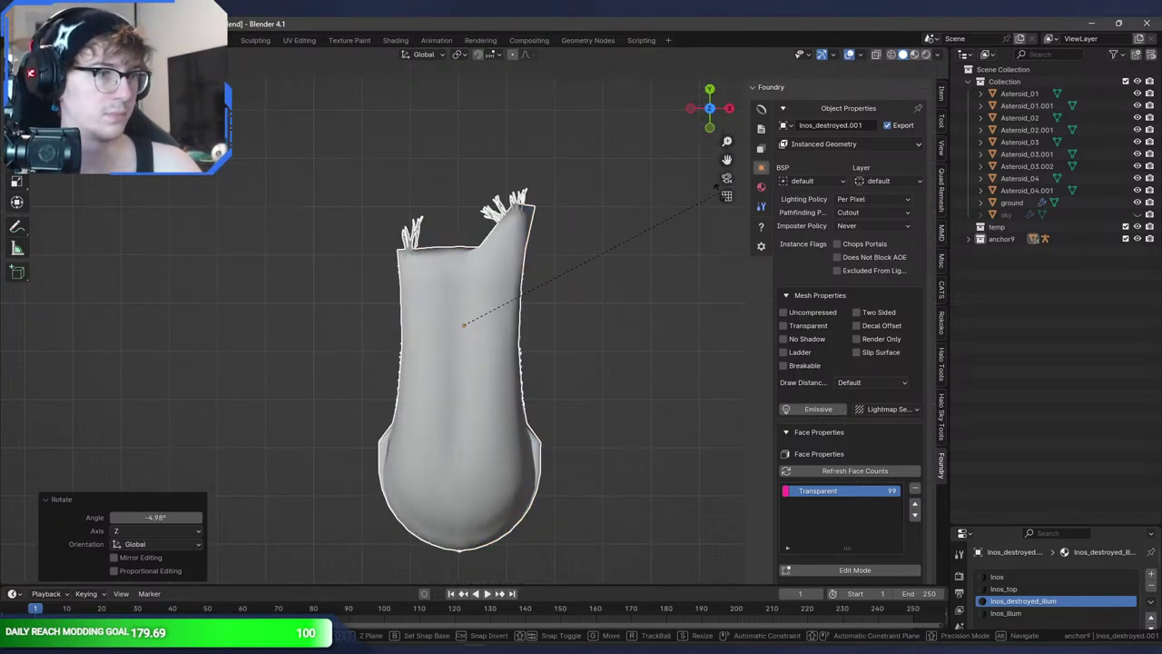
left_click(720, 192)
- Reposition lnos_destroyed.001 relative to the other wreck half, moving it in the top view and again from an angled view
middle_click_drag(520, 202, 493, 282, "shift")
scroll(499, 326, "down", 3)
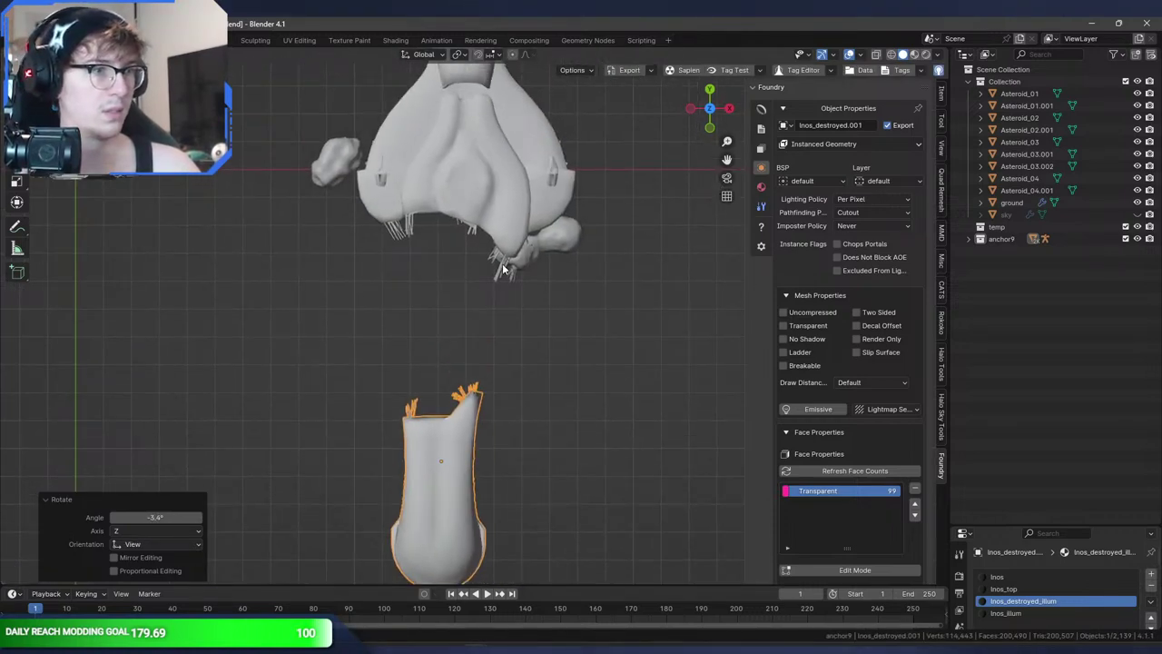
key("g")
left_click(468, 270)
middle_click_drag(469, 269, 569, 157)
key("g")
left_click(500, 269)
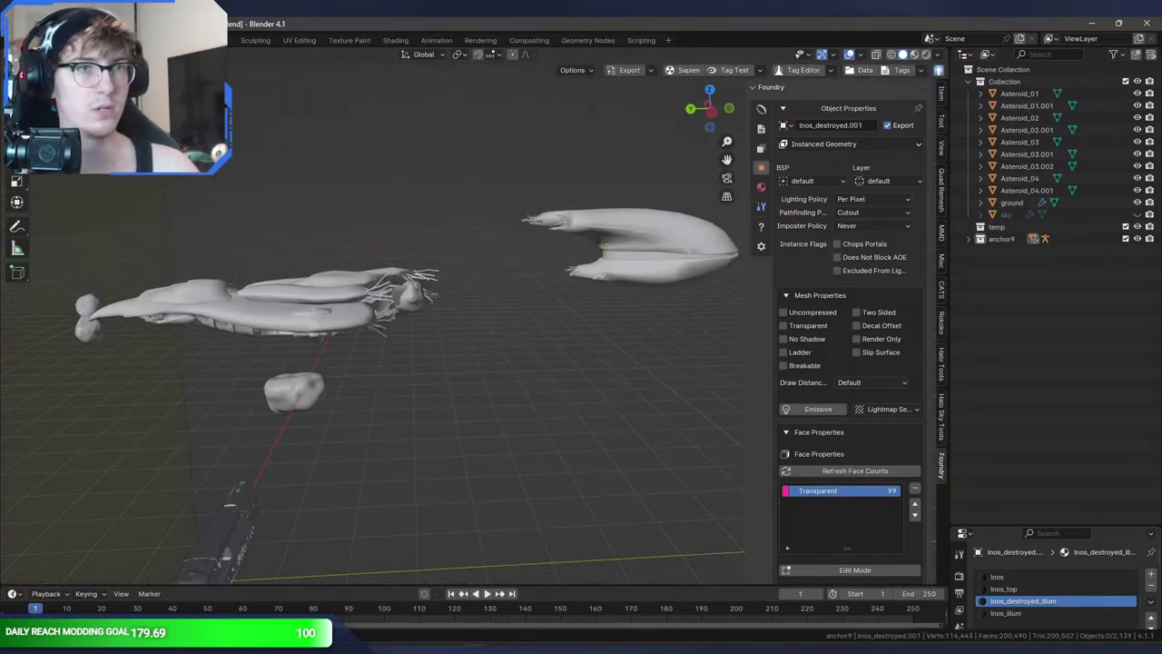
- Start appending from another file and browse to the supercarrier folder in E:\Projects\HREK\models
left_click(27, 40)
left_click(70, 184)
left_click(424, 191)
left_click(424, 190)
left_click(424, 190)
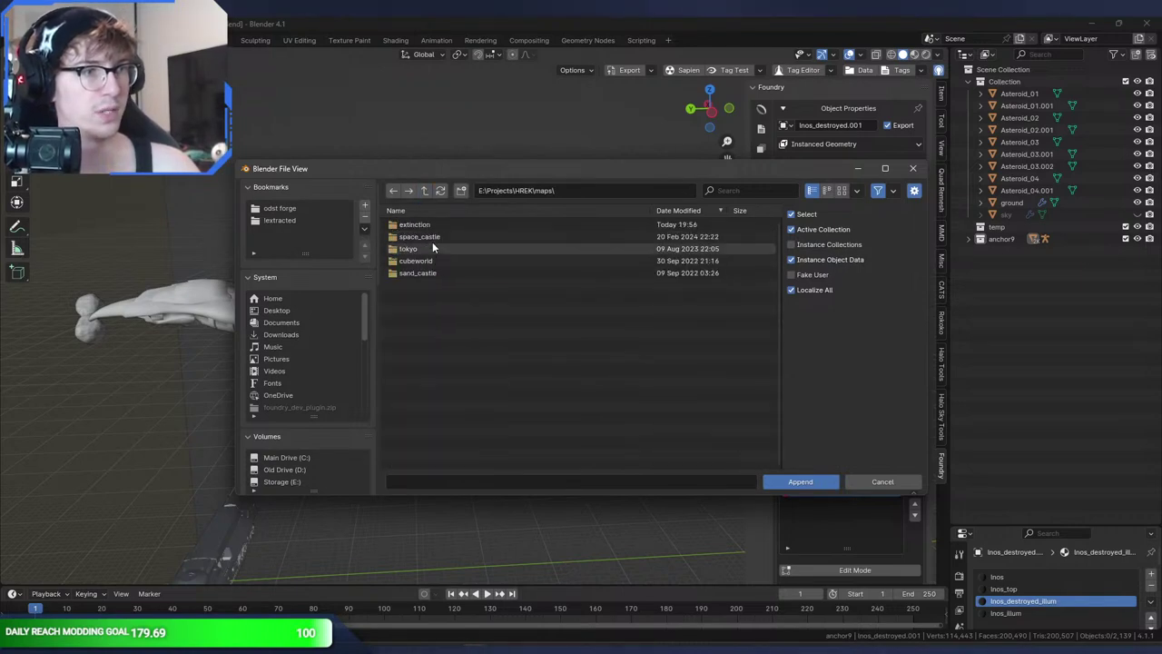
left_click(424, 190)
left_click(413, 224)
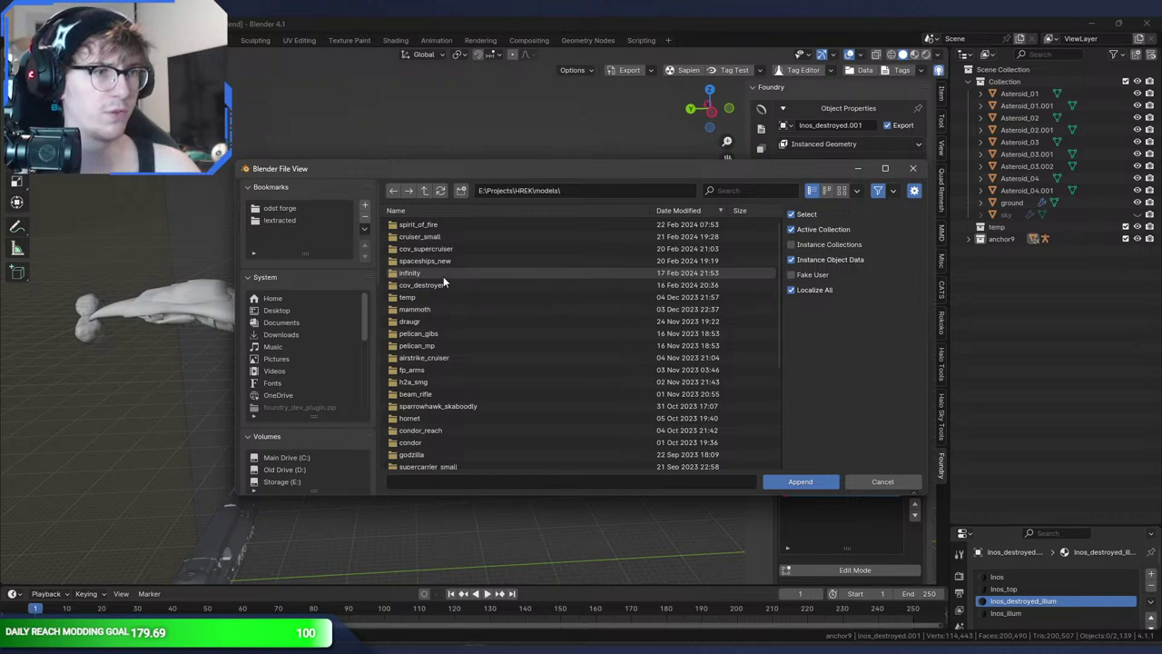
scroll(468, 343, "down", 4)
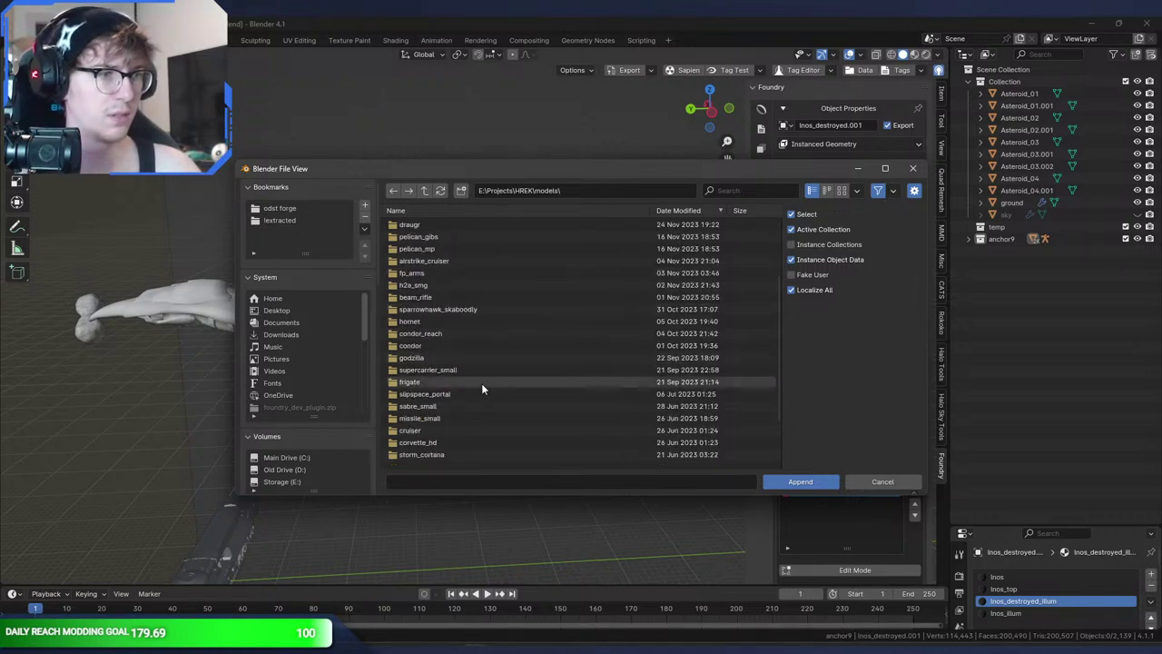
scroll(482, 404, "down", 3)
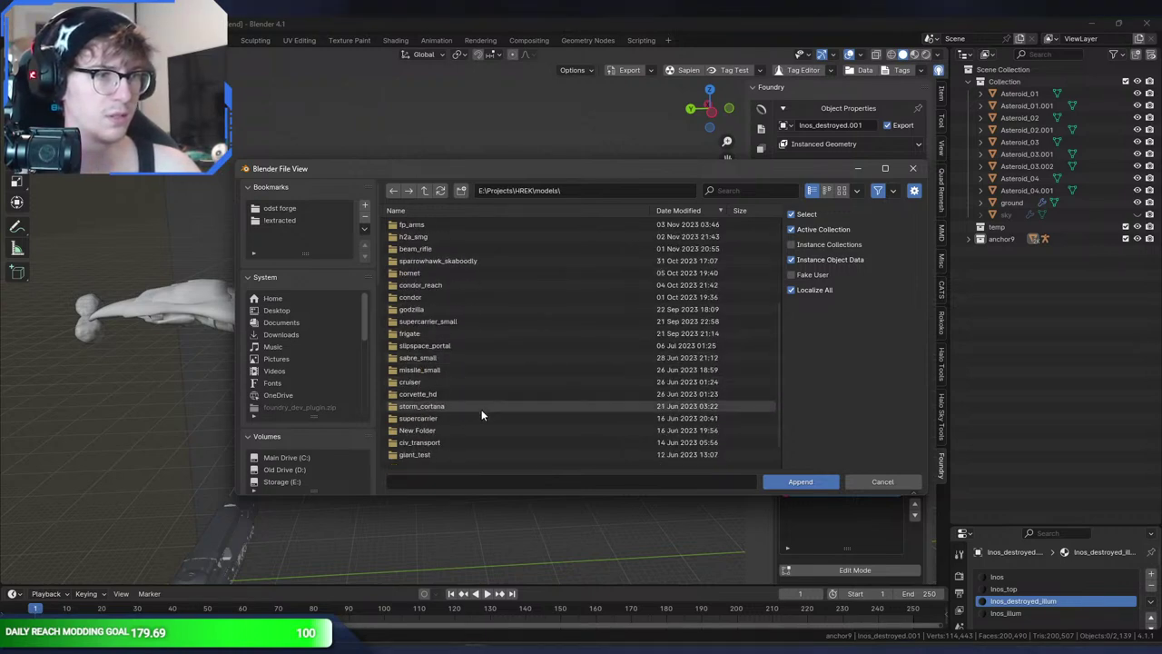
double_click(462, 388)
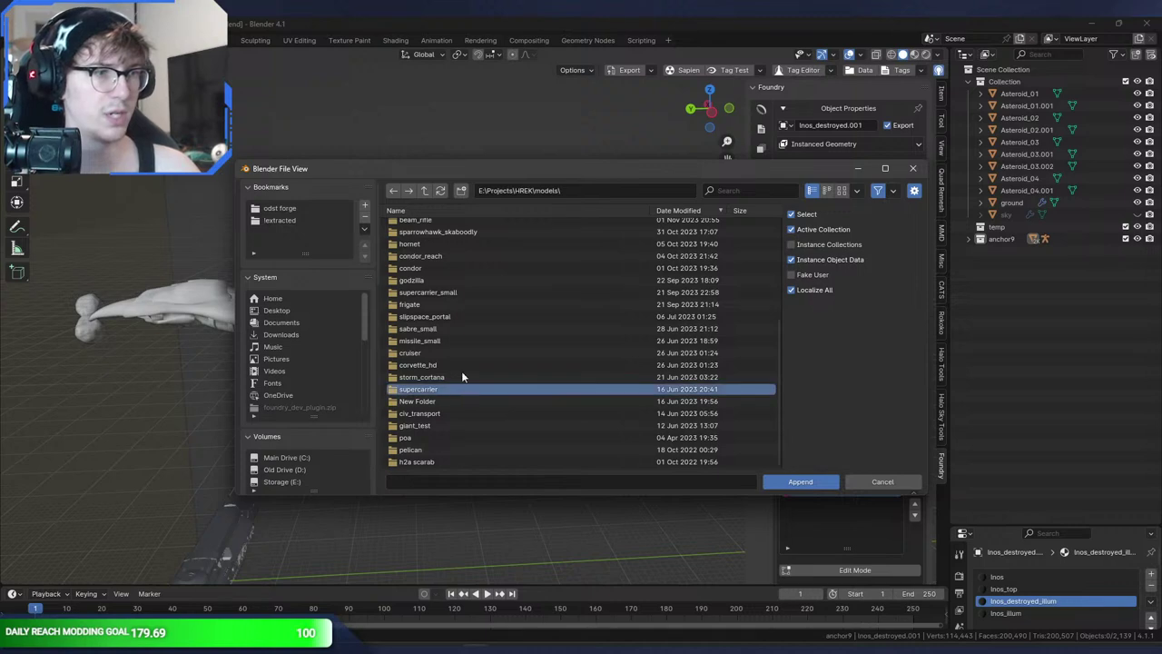
- Append the supercarrier armature object from supercarrier.blend into the scene
left_click(437, 225)
double_click(437, 225)
double_click(431, 321)
left_click(431, 285)
double_click(431, 285)
middle_click_drag(436, 293, 743, 357)
scroll(650, 326, "down", 8)
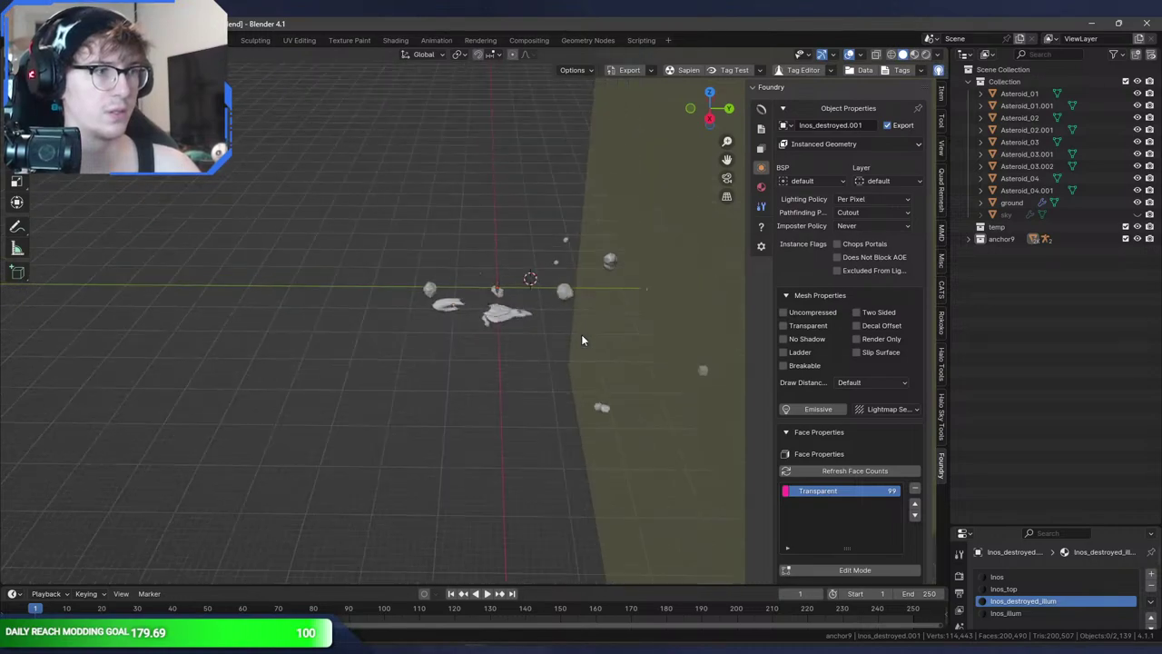
- Find the appended supercarrier armature in the anchor9 collection and delete it
left_click(968, 238)
left_click_drag(1157, 77, 1158, 511)
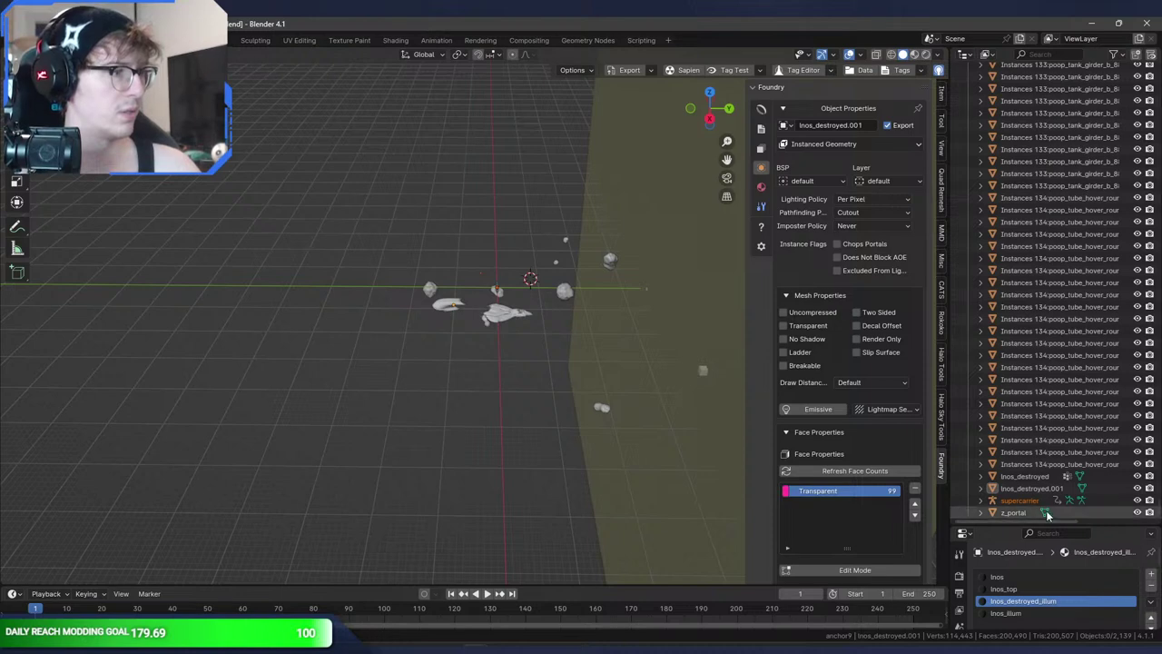
left_click(1015, 501)
scroll(994, 505, "down", 3)
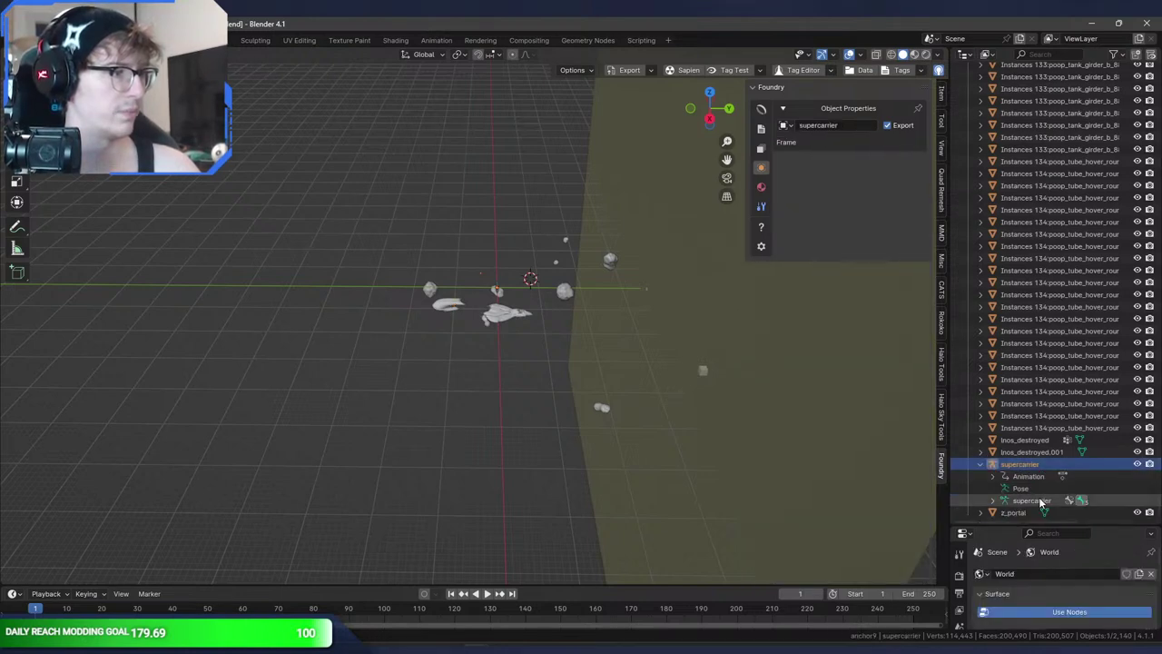
right_click(1007, 451)
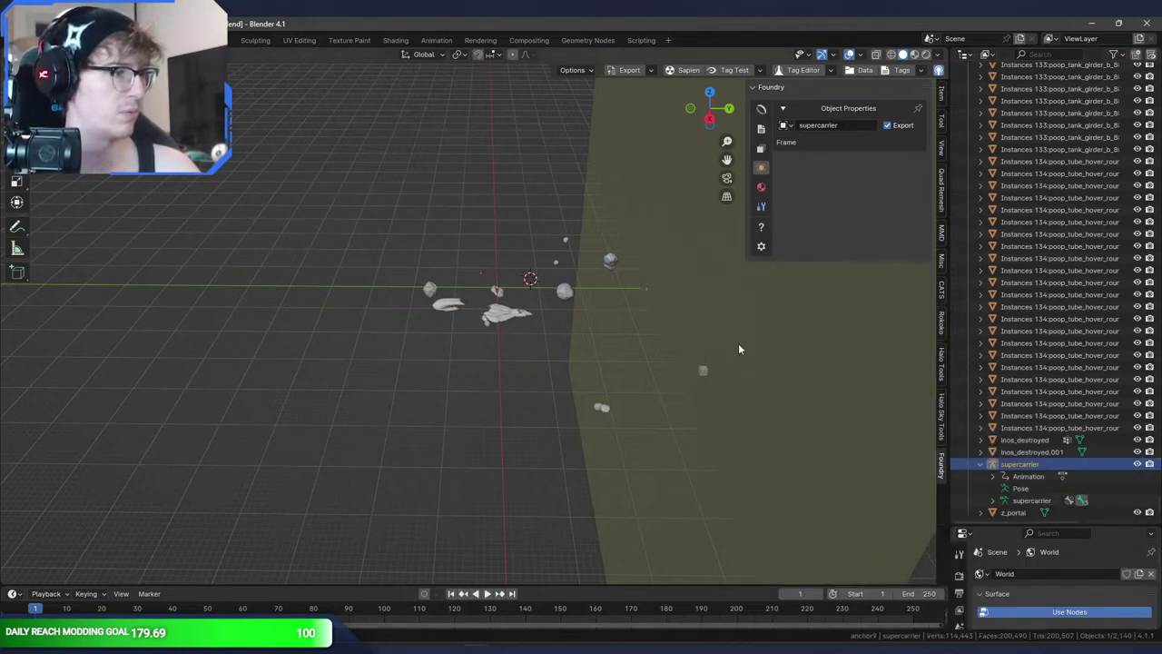
scroll(1152, 508, "up", 4)
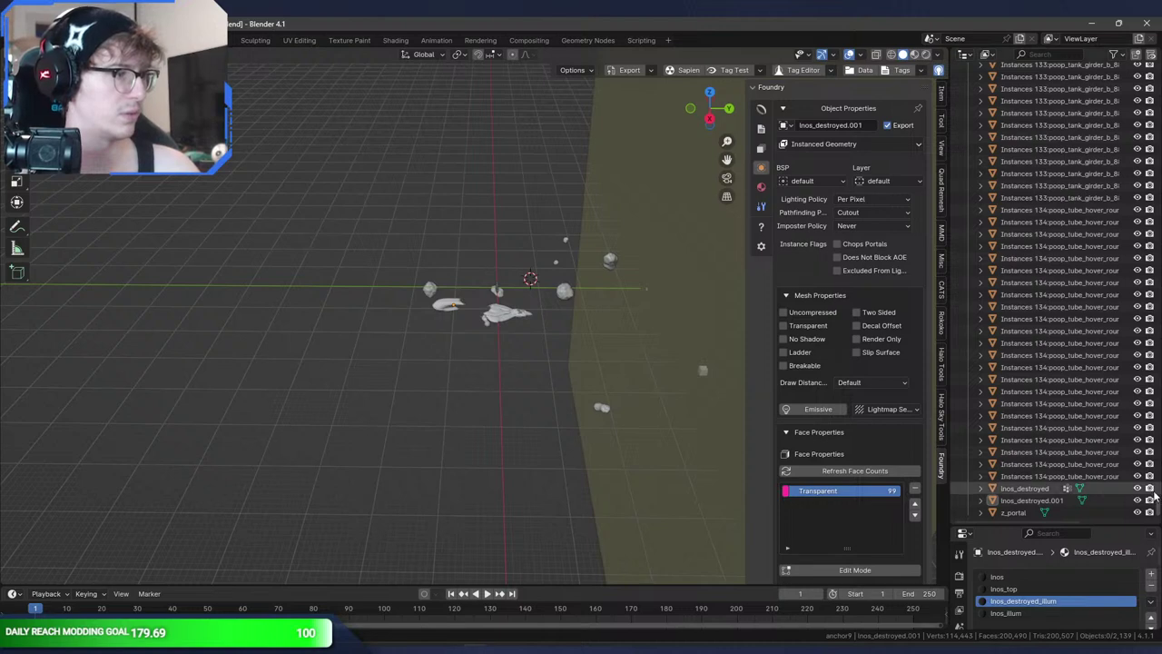
- Move lnos_destroyed, lnos_destroyed.001 and z_portal from anchor9 into the main Collection
left_click(1024, 499)
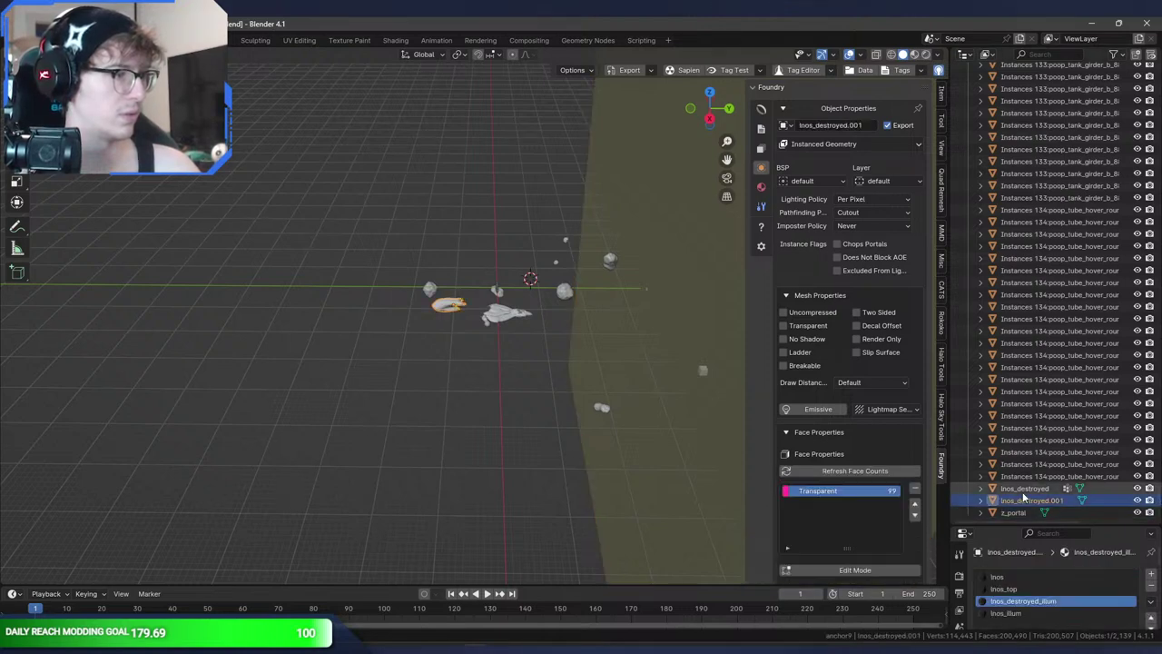
left_click_drag(1027, 491, 1039, 81)
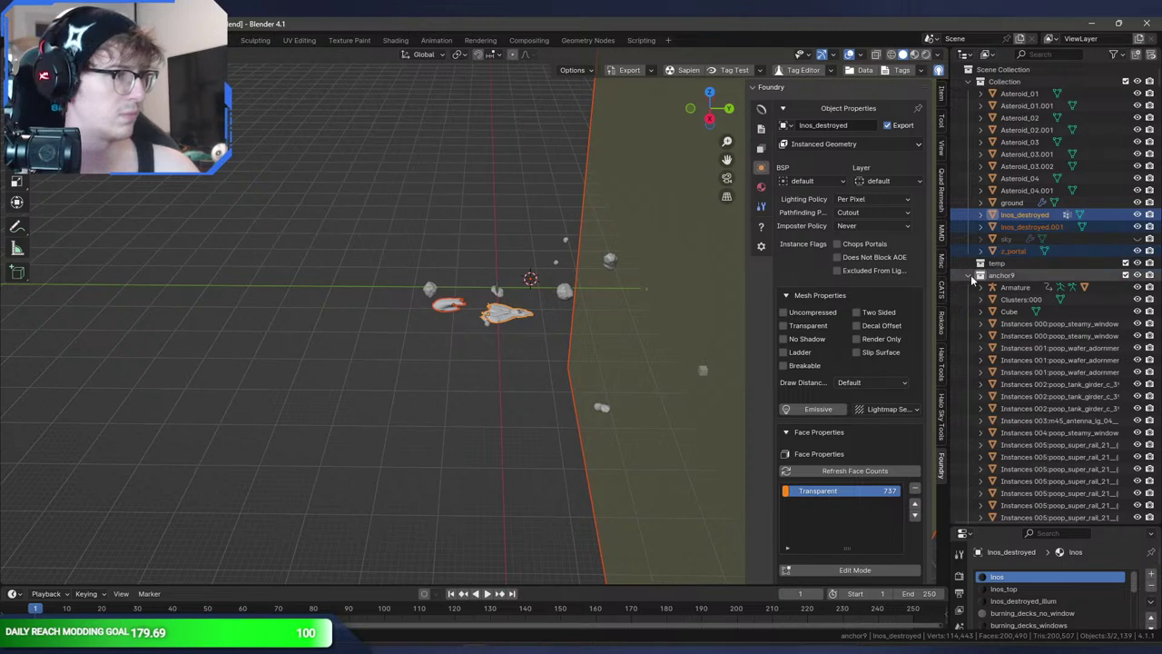
left_click(970, 275)
left_click(1023, 252)
scroll(527, 272, "up", 2)
middle_click_drag(517, 272, 390, 218)
left_click(1024, 227)
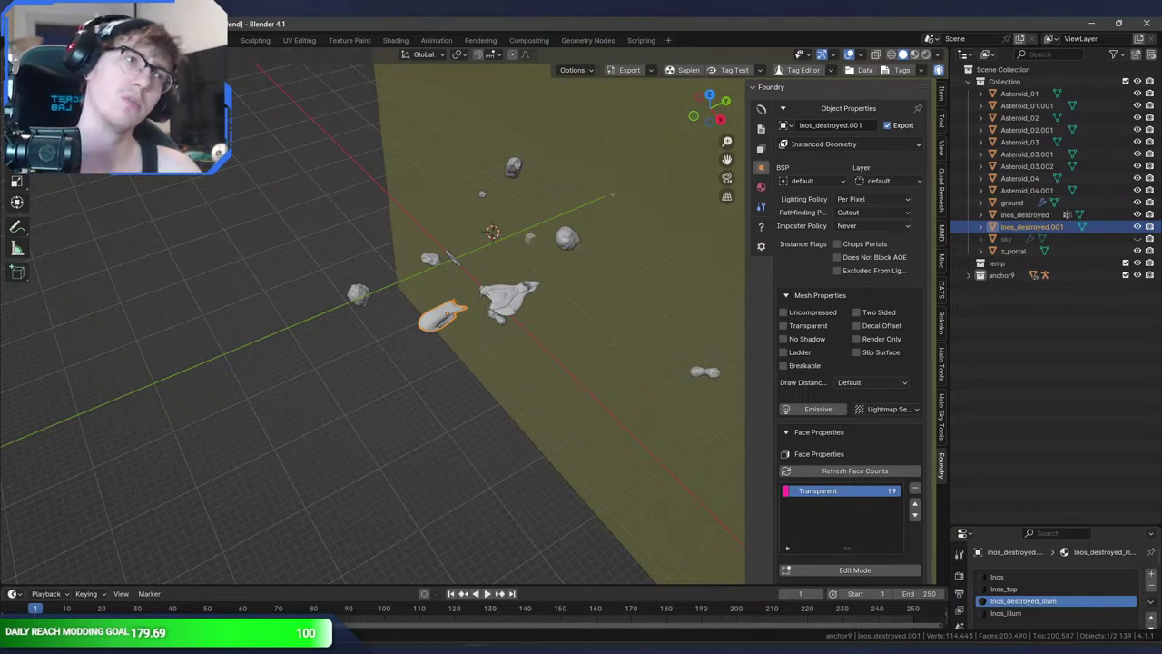
- Append the lnos ship object from supercarrier.blend
left_click(29, 40)
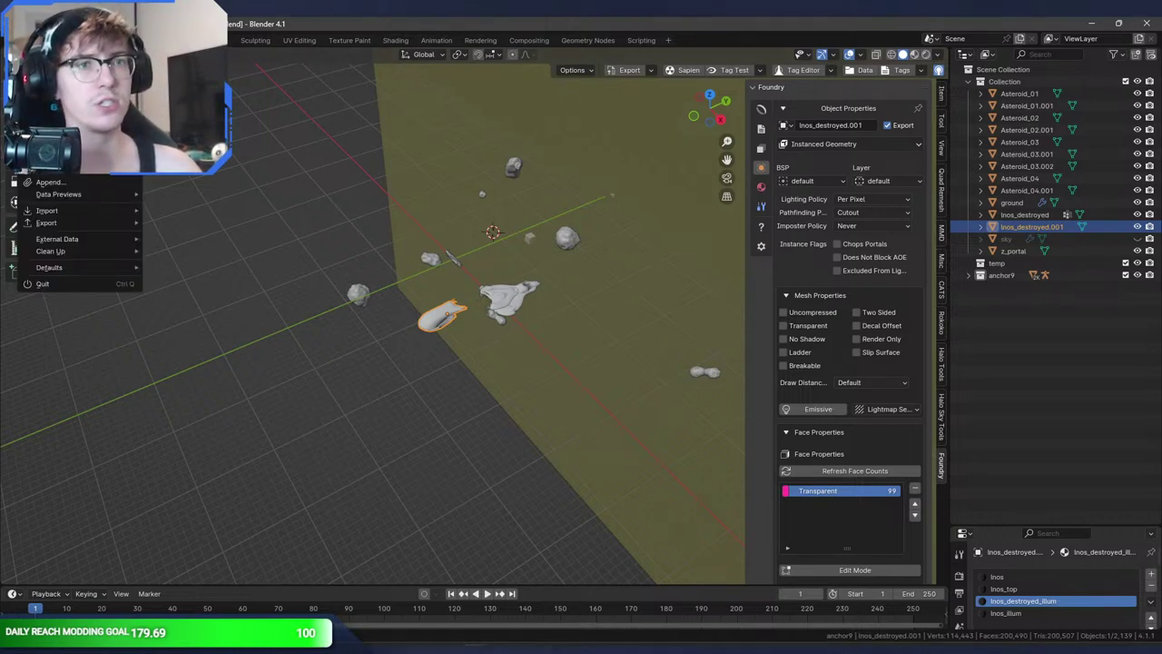
left_click(50, 182)
left_click(410, 249)
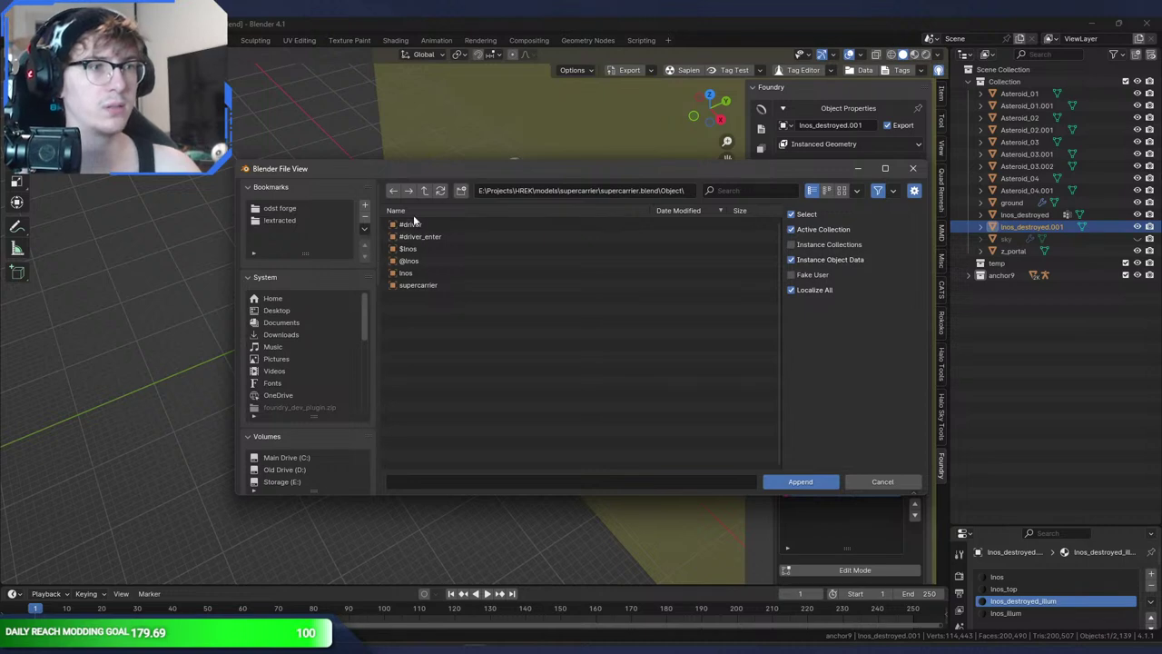
double_click(423, 272)
middle_click_drag(426, 274, 672, 291)
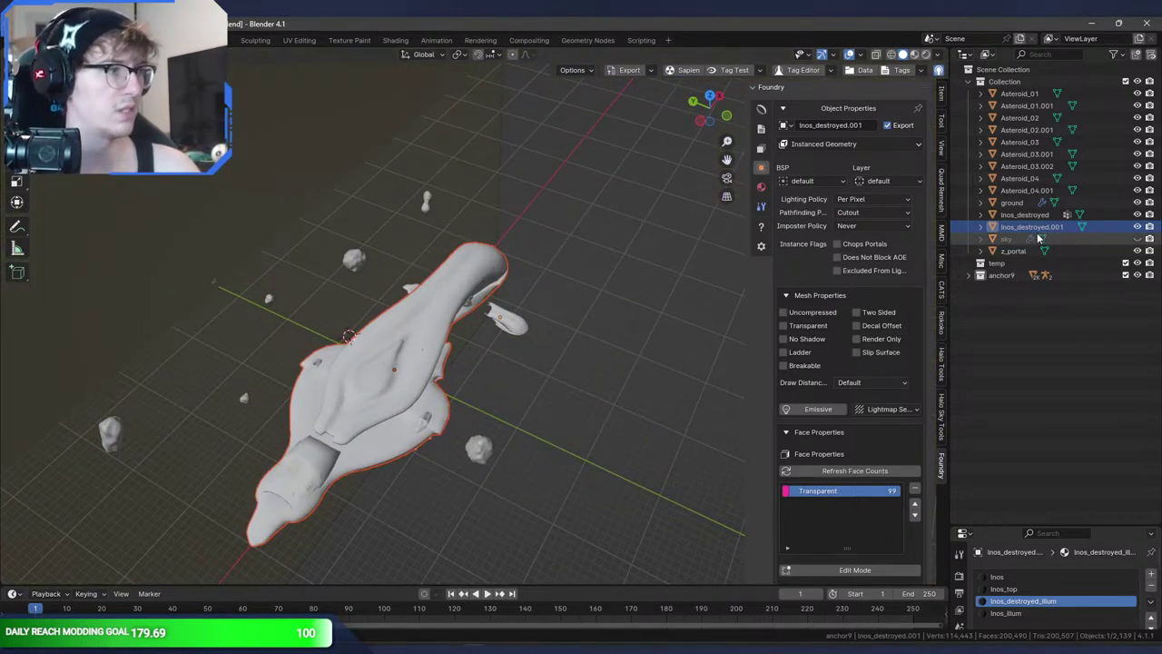
- Move the appended supercarrier armature with its lnos mesh from anchor9 into the main Collection
left_click(396, 366)
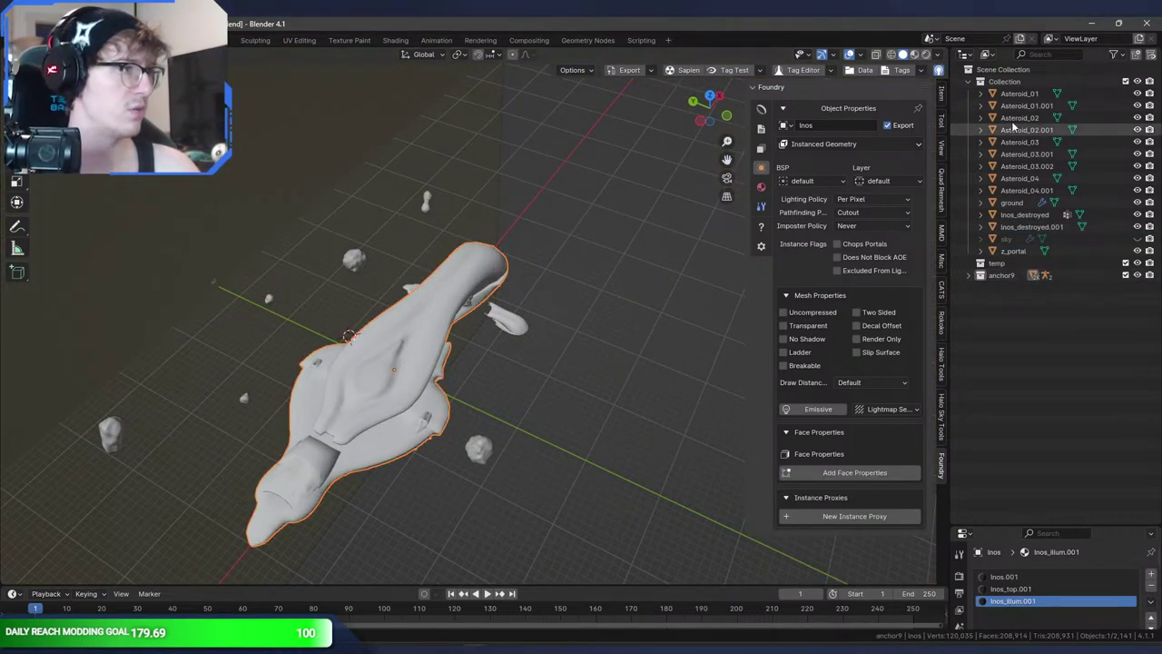
left_click(1014, 84)
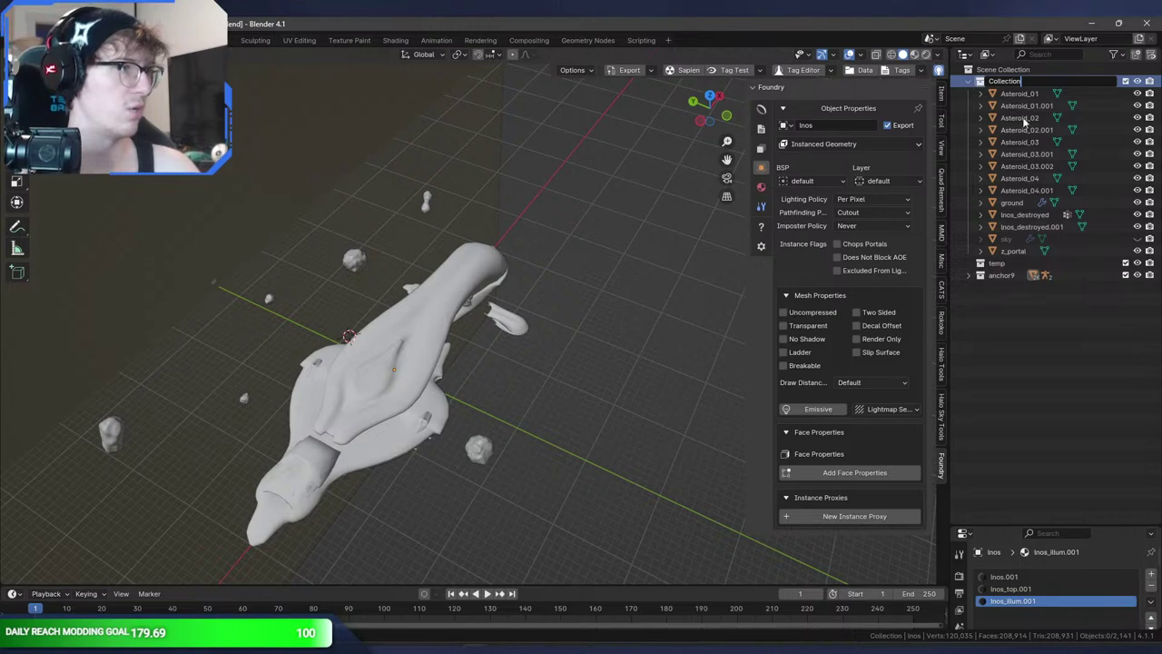
left_click(1026, 129)
left_click(980, 275)
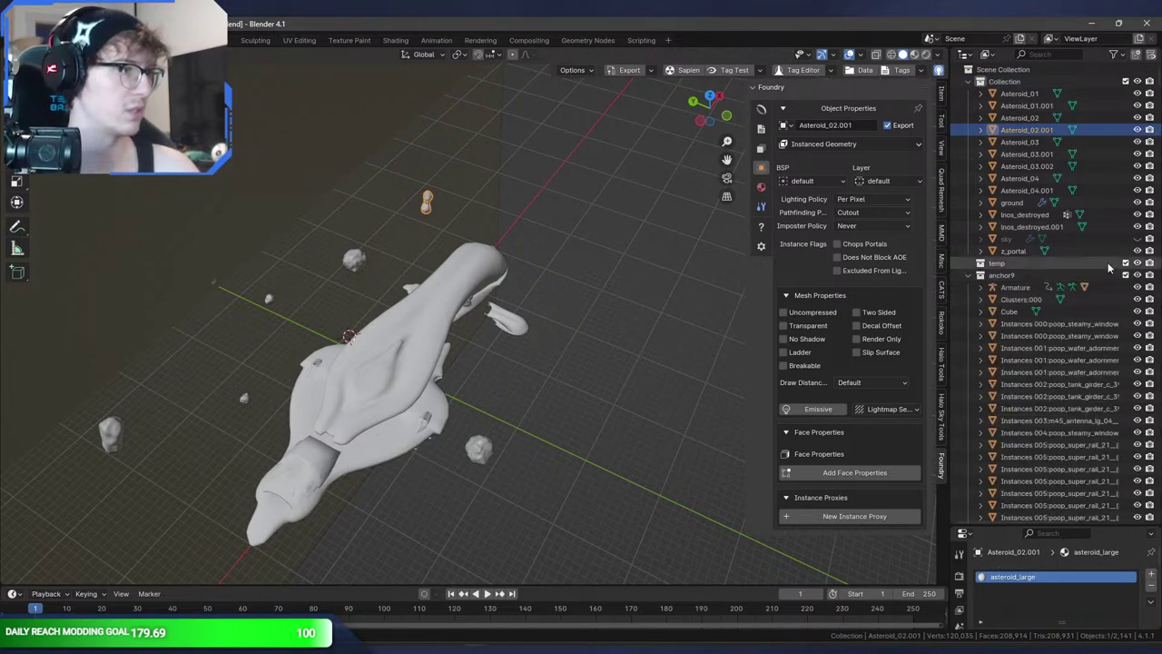
left_click_drag(1160, 84, 1160, 522)
left_click_drag(1024, 515, 1017, 69)
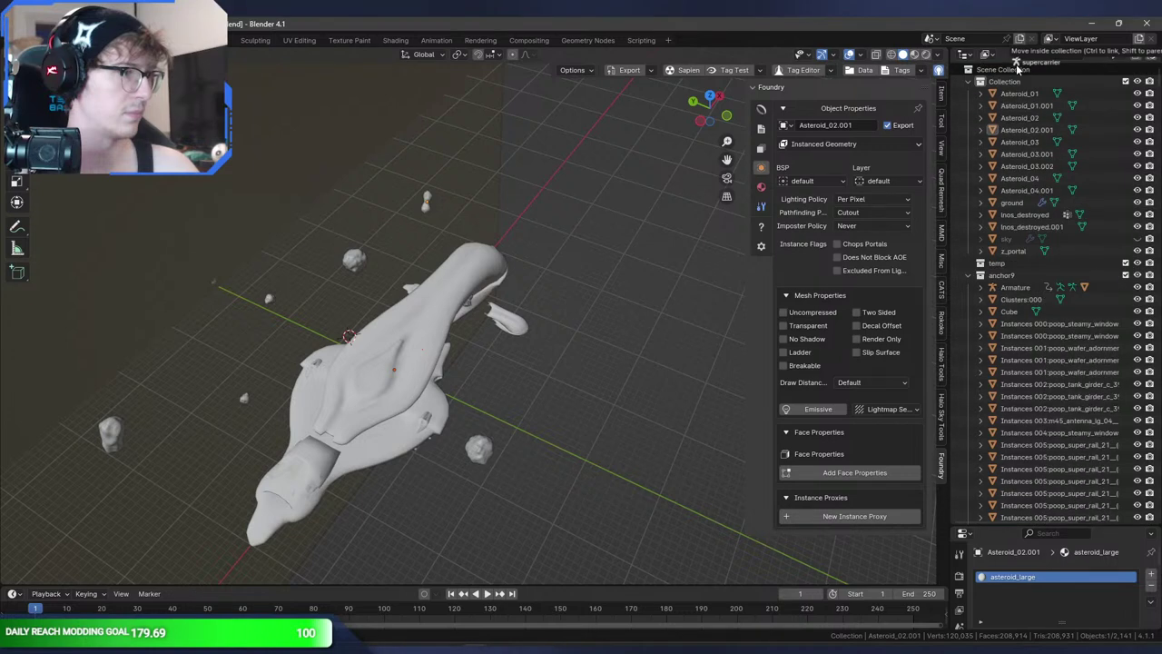
left_click(981, 287)
left_click(1018, 252)
middle_click_drag(843, 267, 817, 288)
left_click(1135, 301)
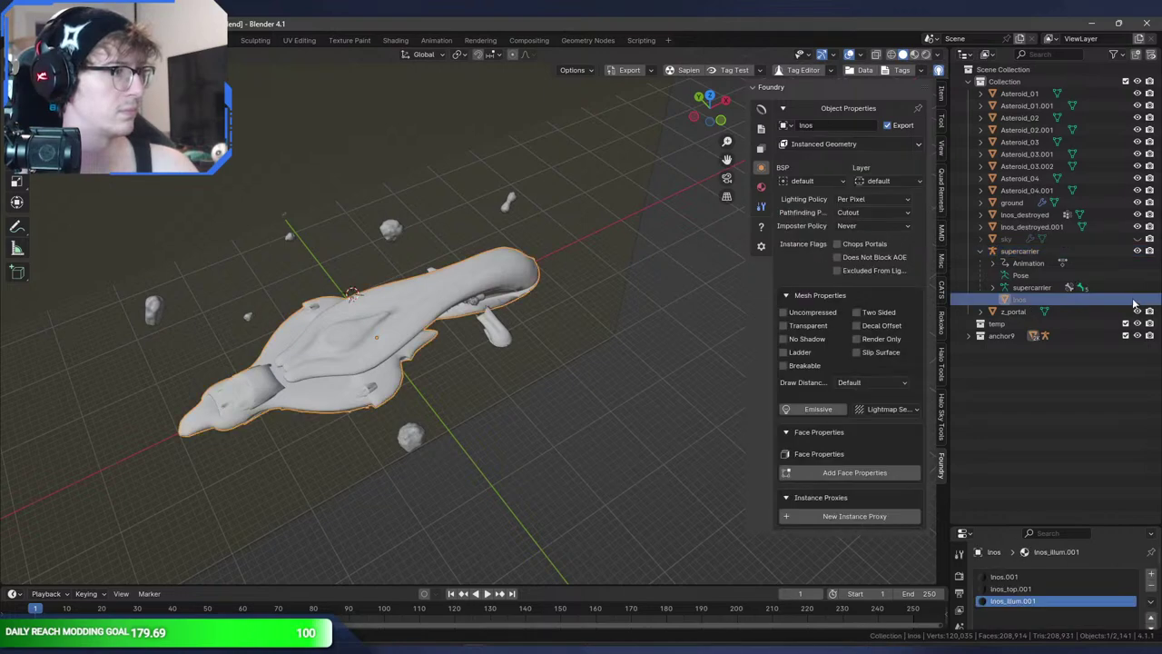
- Clear the parent of lnos while keeping its transformation, and delete the supercarrier armature
left_click(980, 336)
left_click_drag(1158, 79, 1158, 542)
scroll(1007, 72, "up", 15)
scroll(1013, 56, "up", 15)
scroll(1014, 56, "up", 15)
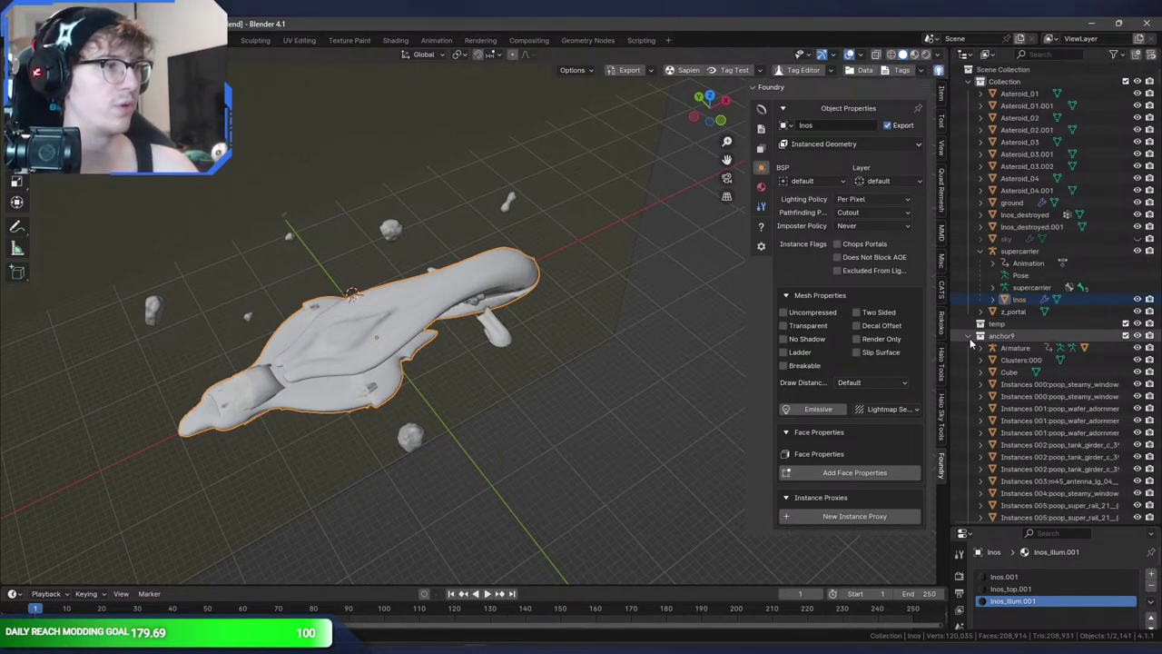
left_click(969, 337)
key("alt+p")
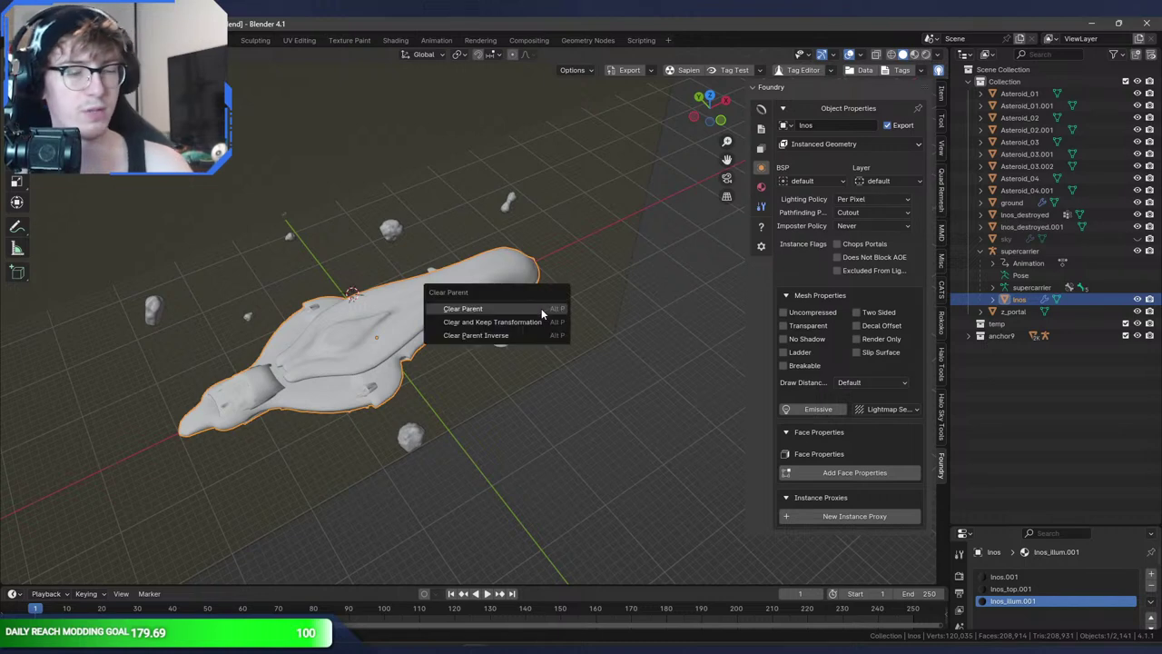
left_click(543, 322)
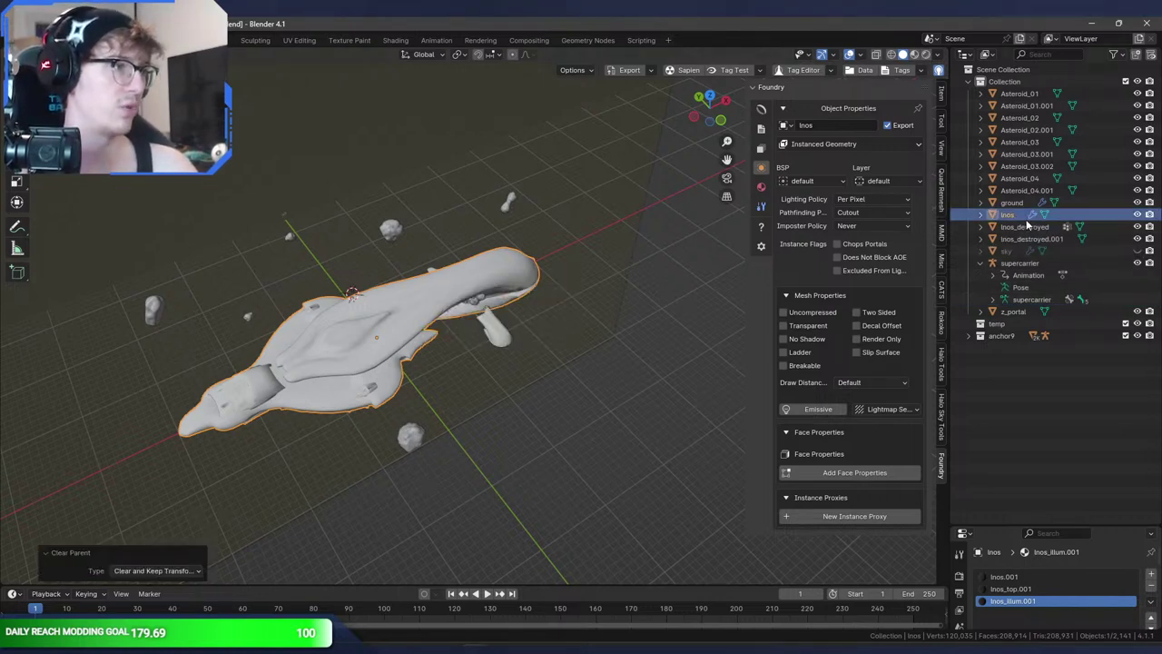
right_click(1023, 265)
left_click(1005, 302)
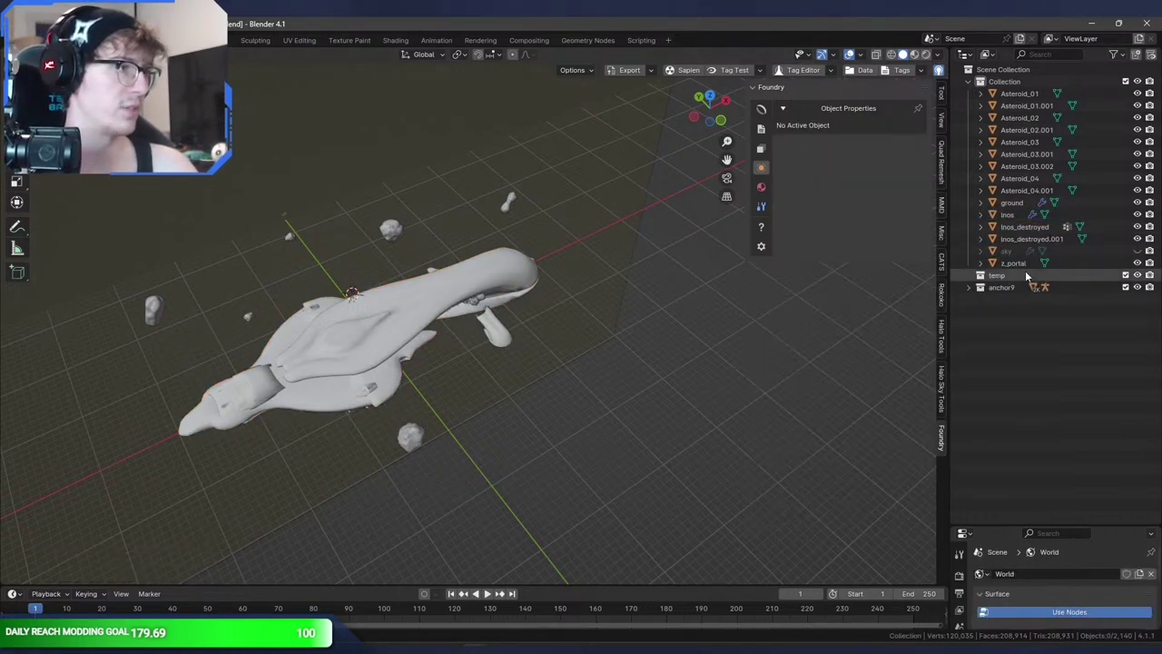
- Unhide the sky object and select the intact lnos ship
left_click(1136, 251)
middle_click_drag(494, 313, 623, 390, "shift")
left_click(588, 399)
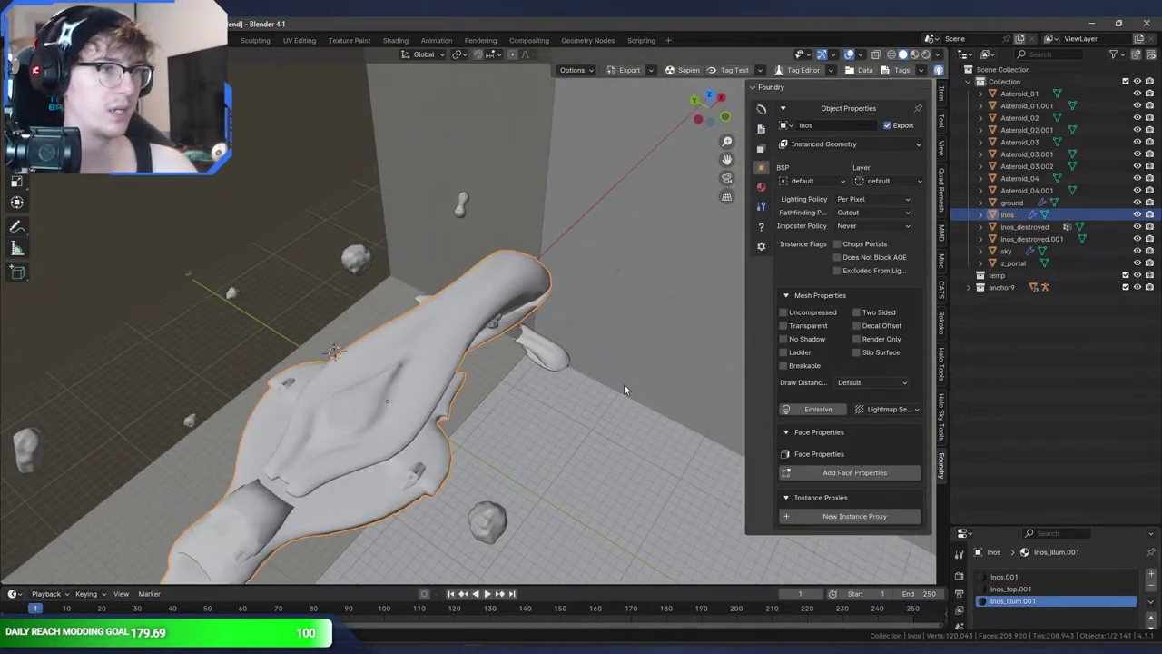
middle_click_drag(552, 359, 569, 287)
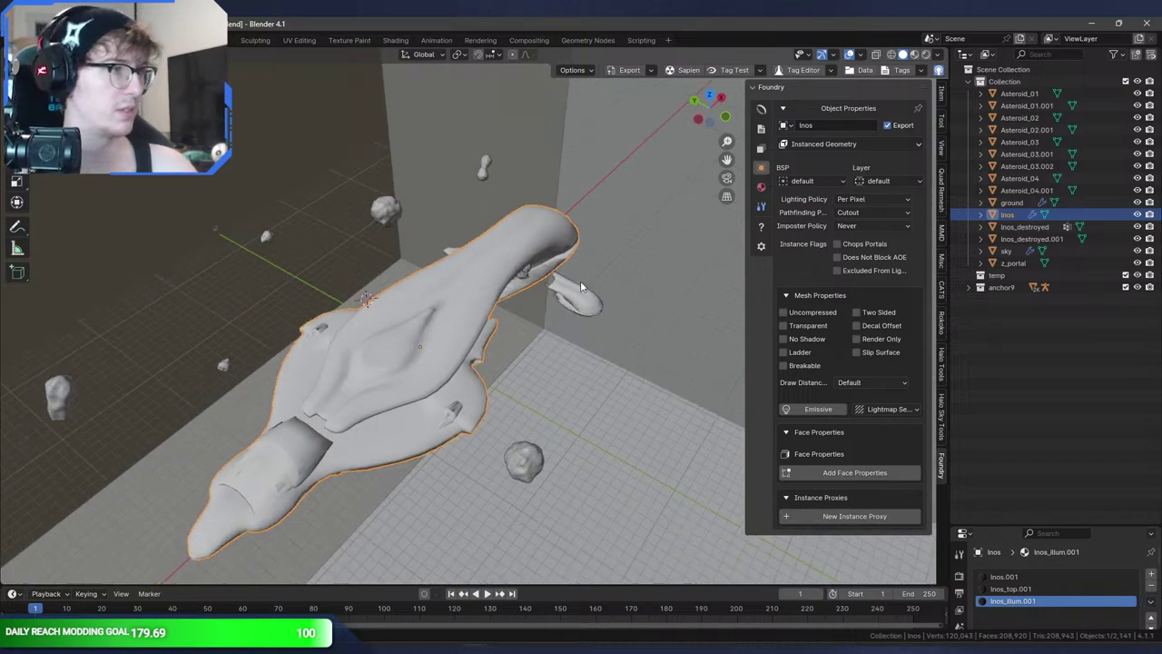
left_click(968, 288)
- Try to scale the lnos ship down to about 0.153, and undo the resize
middle_click_drag(683, 245, 641, 290)
key("s")
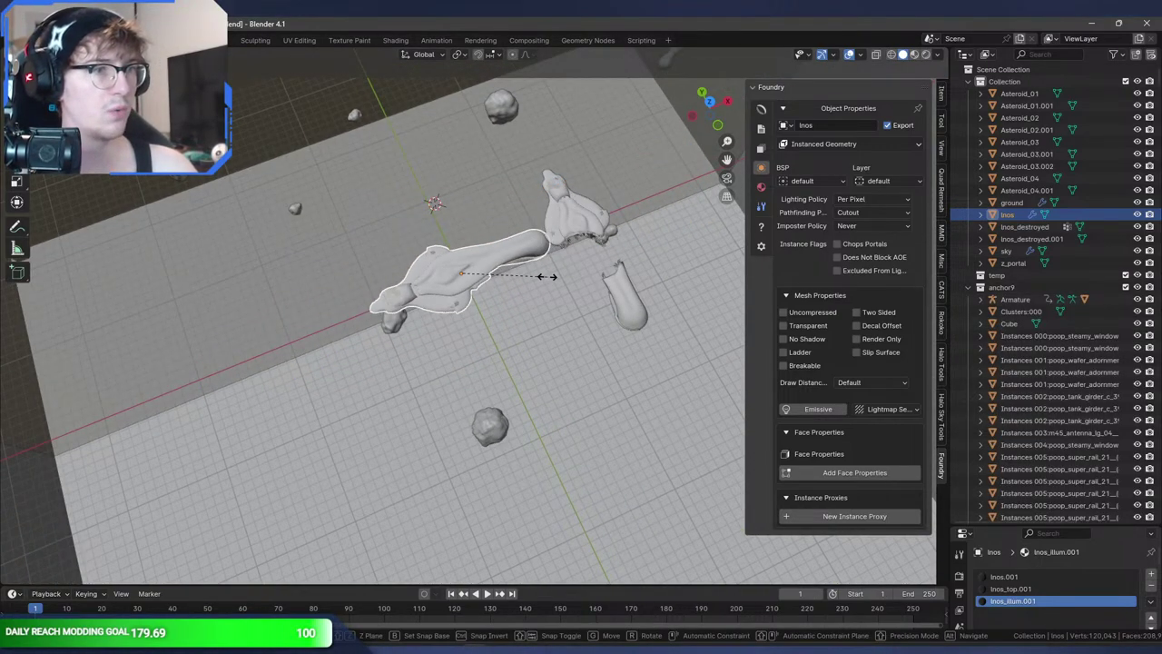
right_click(546, 277)
middle_click_drag(547, 280, 721, 220)
middle_click_drag(538, 207, 636, 206)
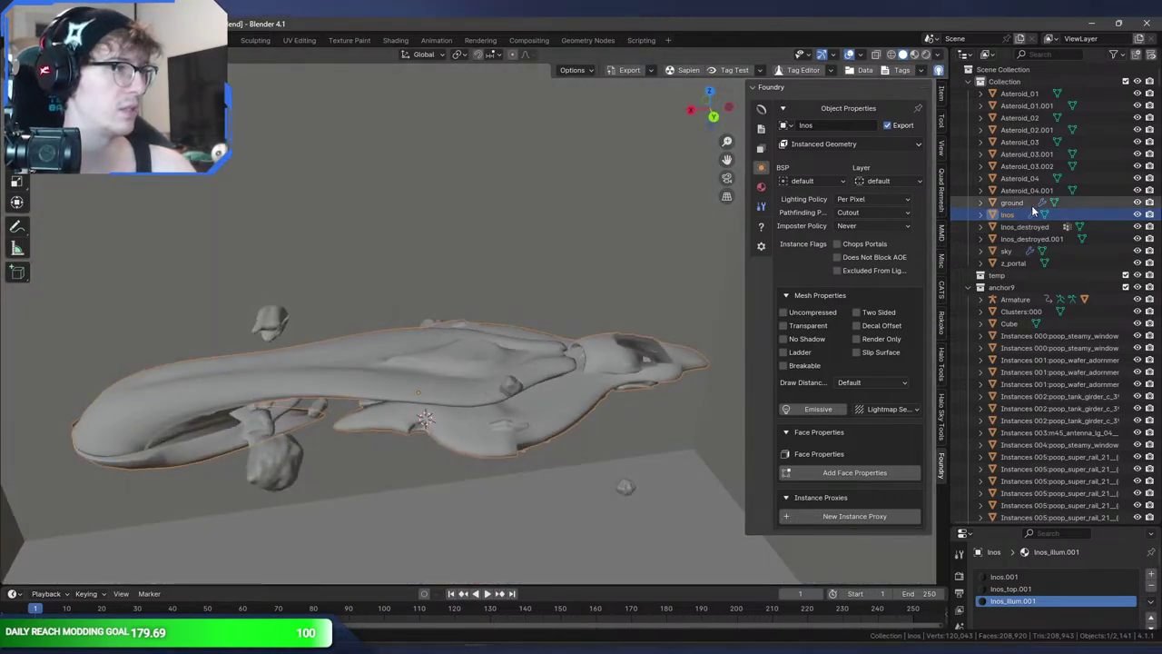
middle_click_drag(627, 162, 449, 199)
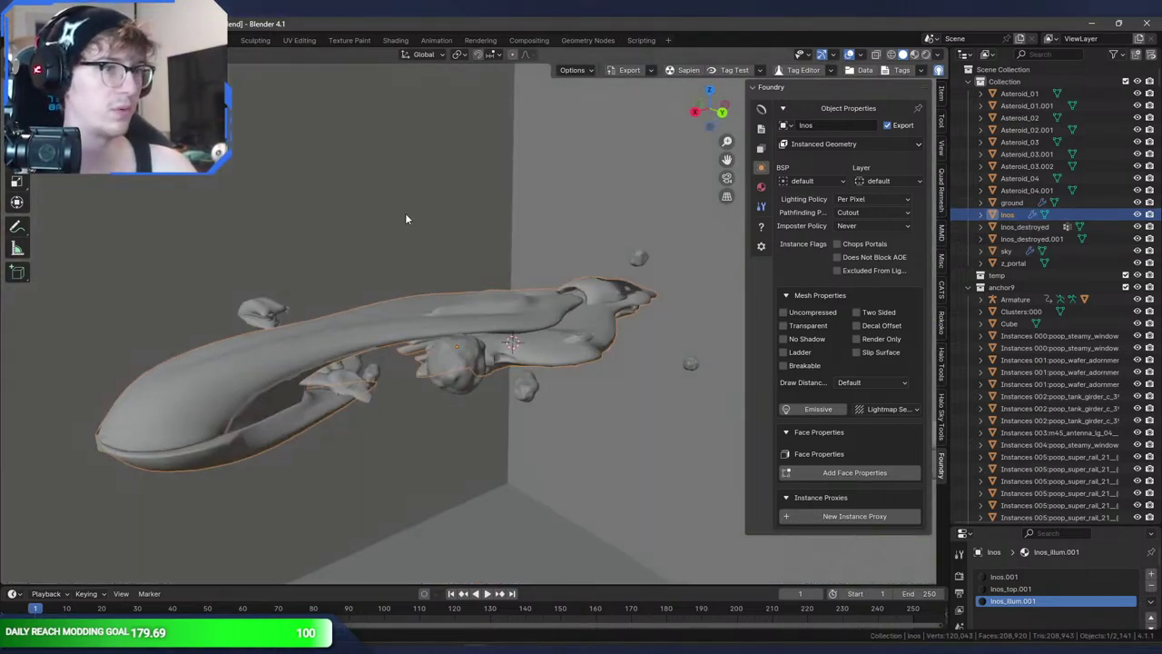
key("s")
left_click(425, 327)
middle_click_drag(425, 327, 517, 381)
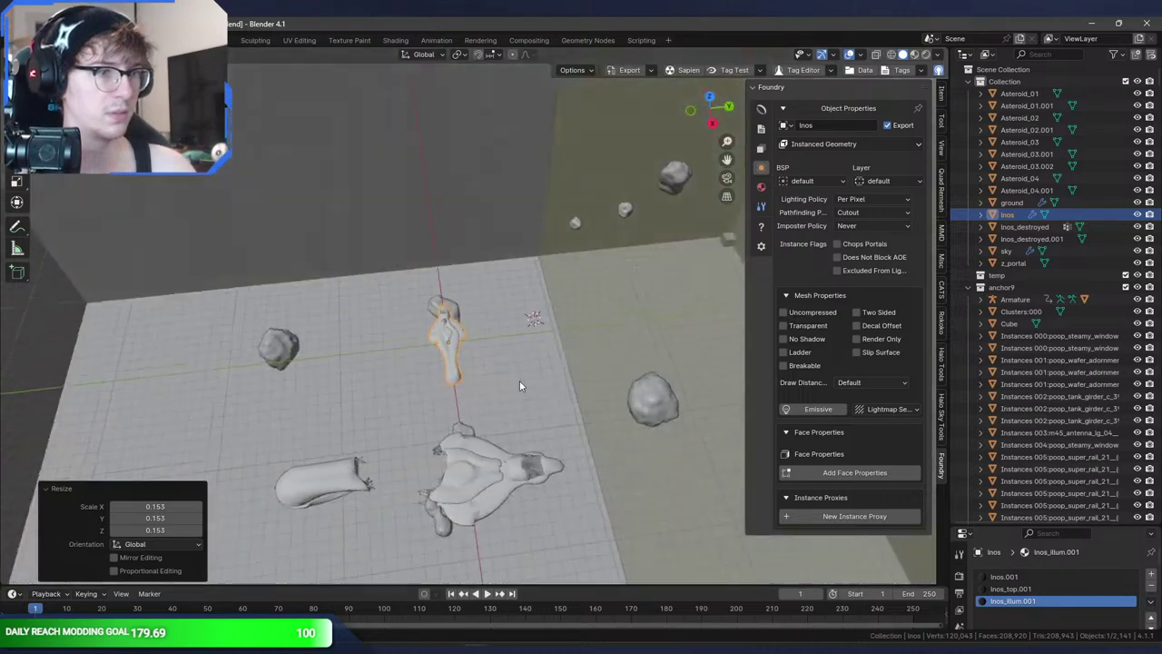
key("ctrl+z")
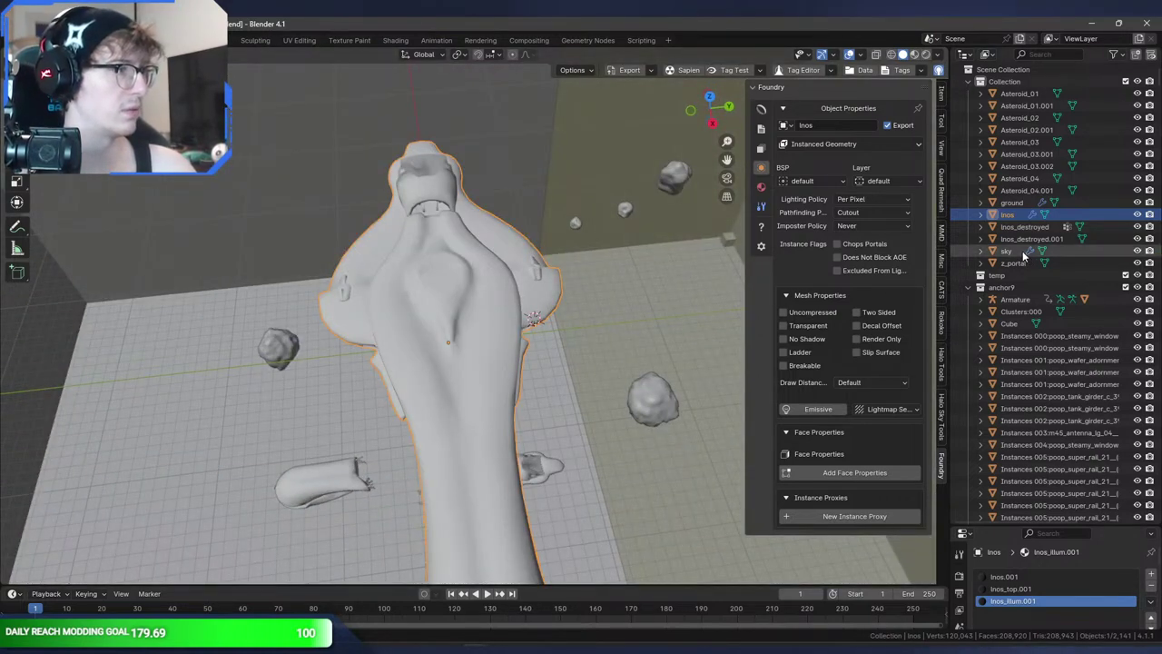
left_click(1015, 323)
middle_click_drag(541, 289, 835, 261)
key("g")
right_click(588, 279)
scroll(547, 288, "down", 4)
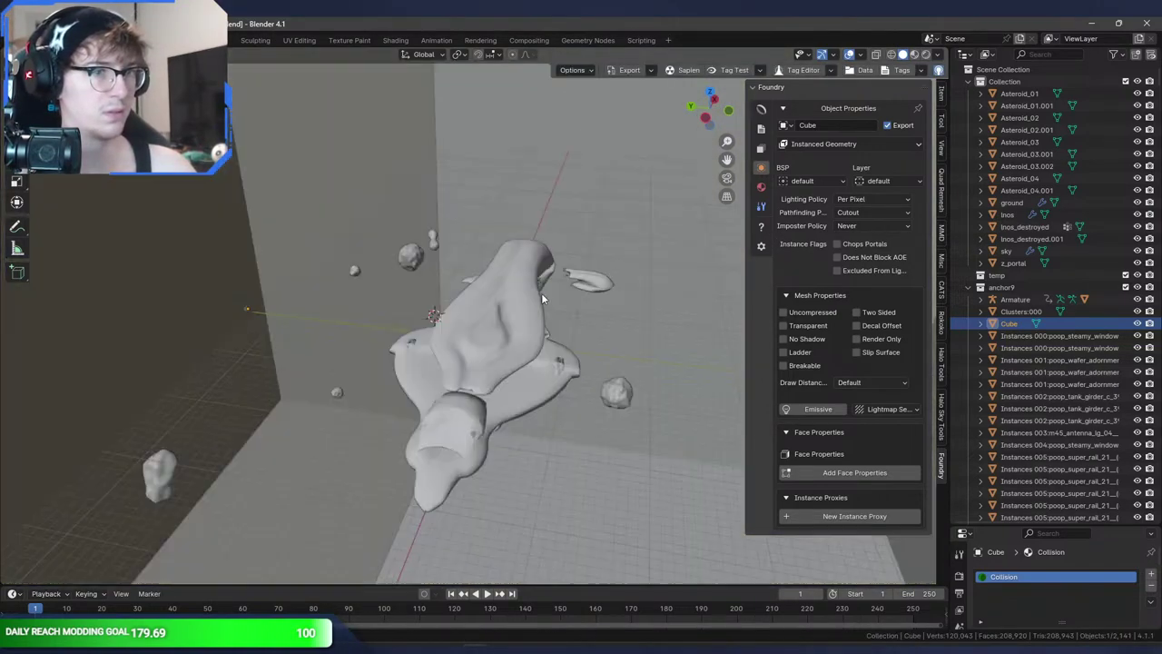
scroll(536, 286, "up", 5)
middle_click_drag(482, 252, 542, 253)
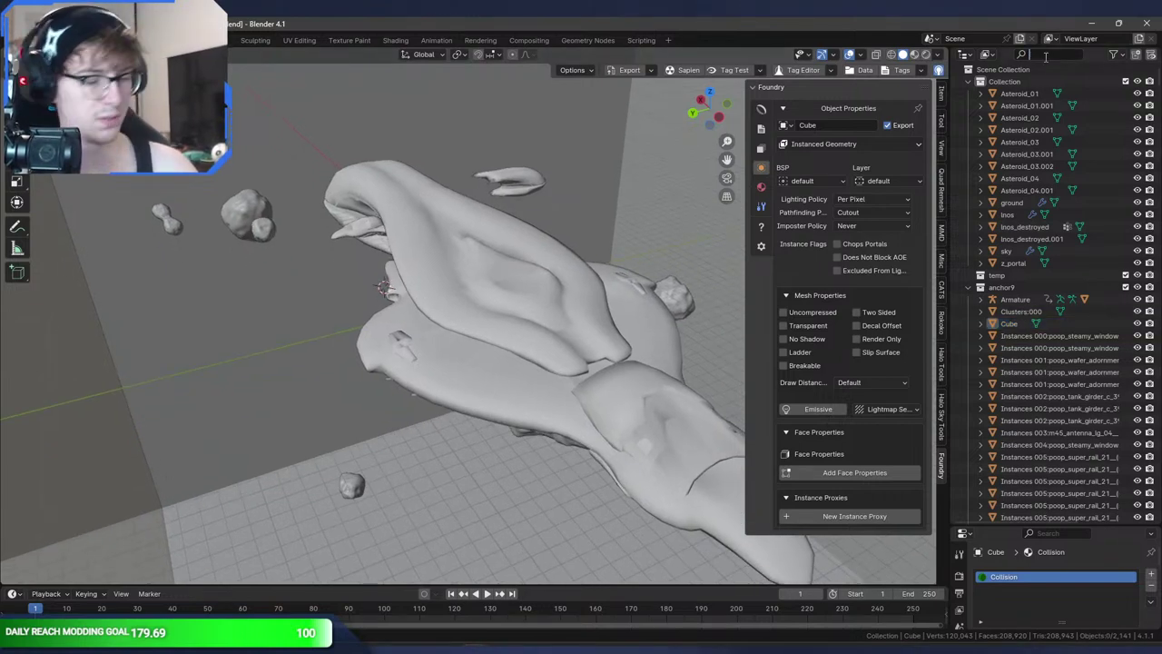
- Filter the outliner for "fini", move the armature holding MALFINITY out of the anchor9 collection, and clear the filter
type("fini")
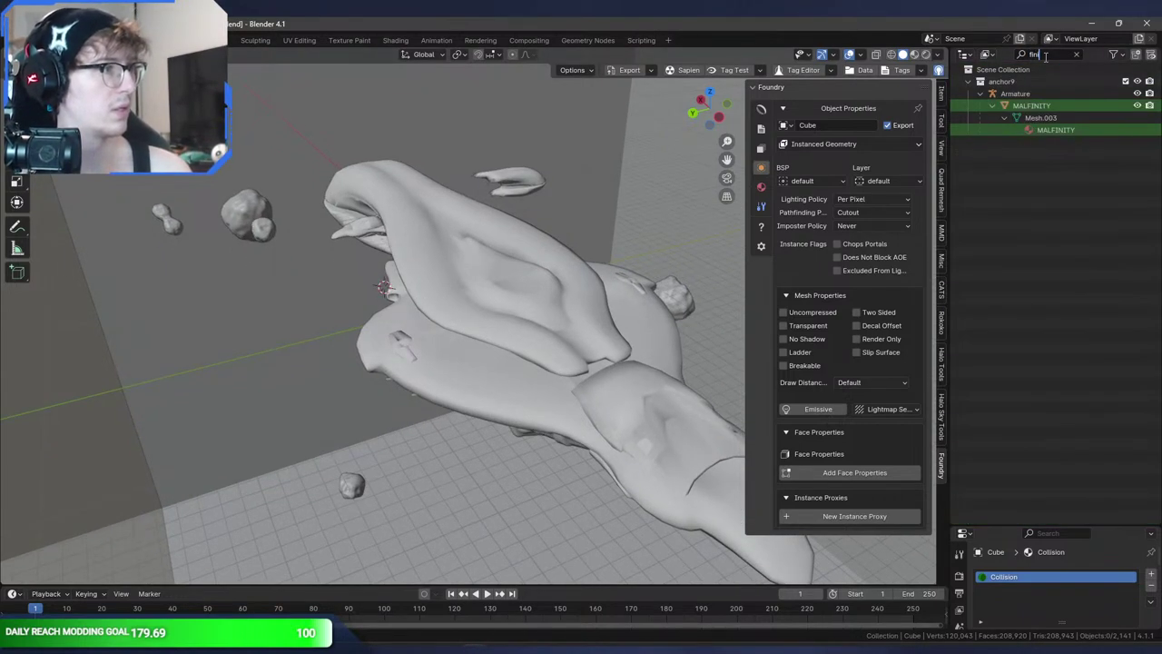
left_click(1047, 94)
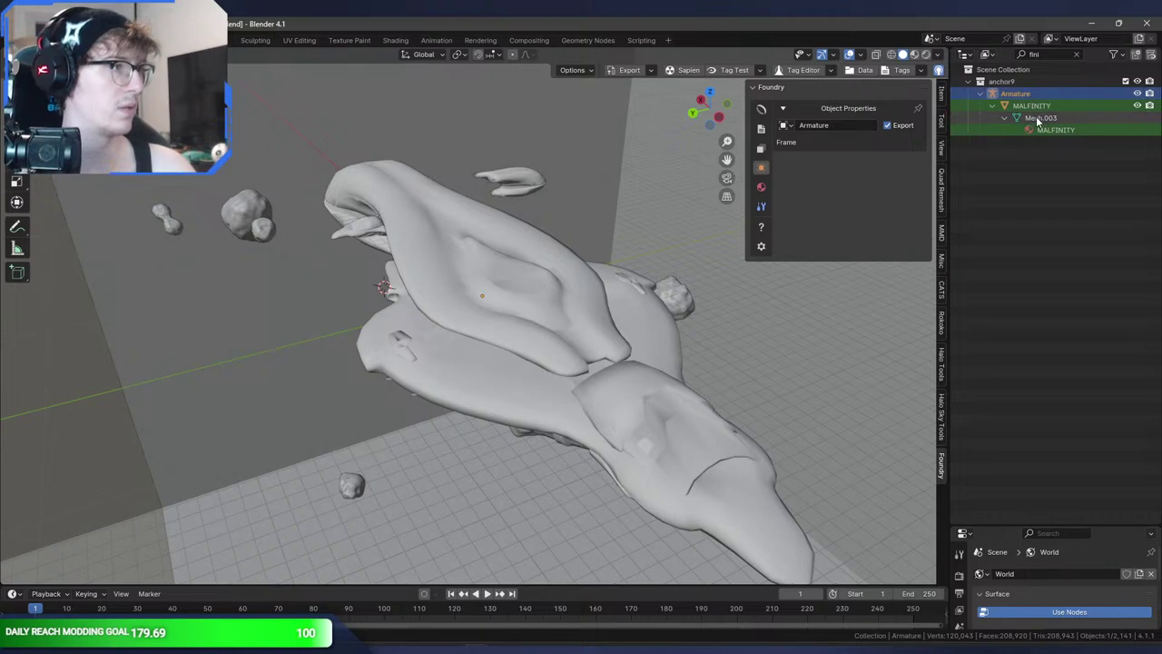
left_click(1032, 107)
left_click(1033, 95)
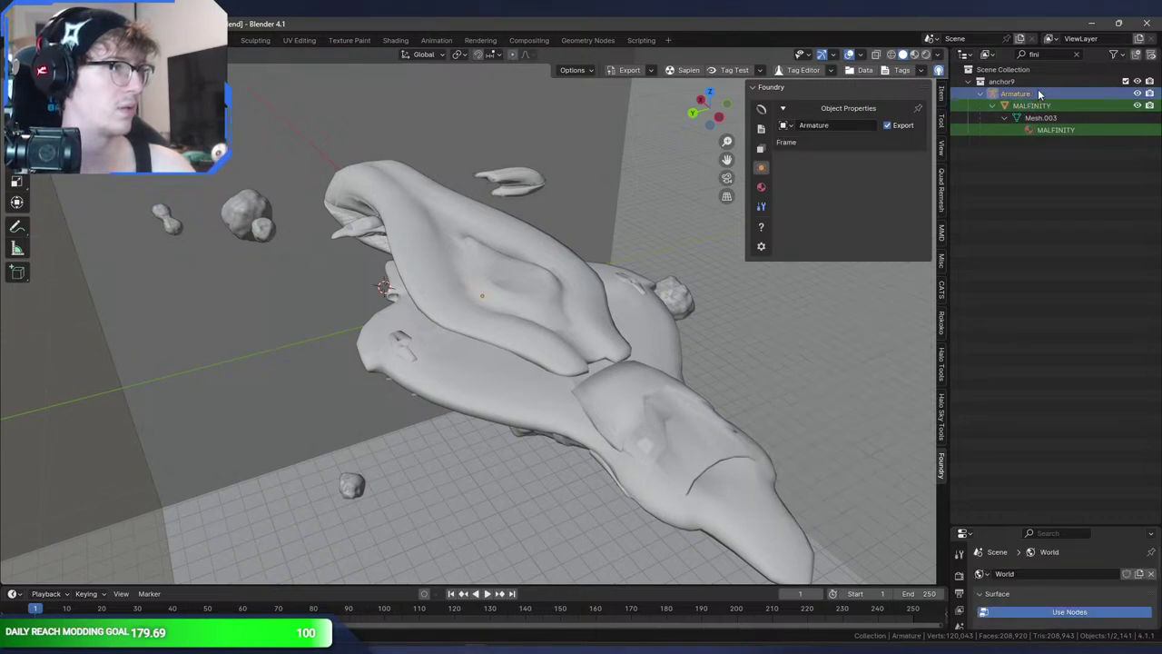
left_click_drag(1025, 94, 1035, 72)
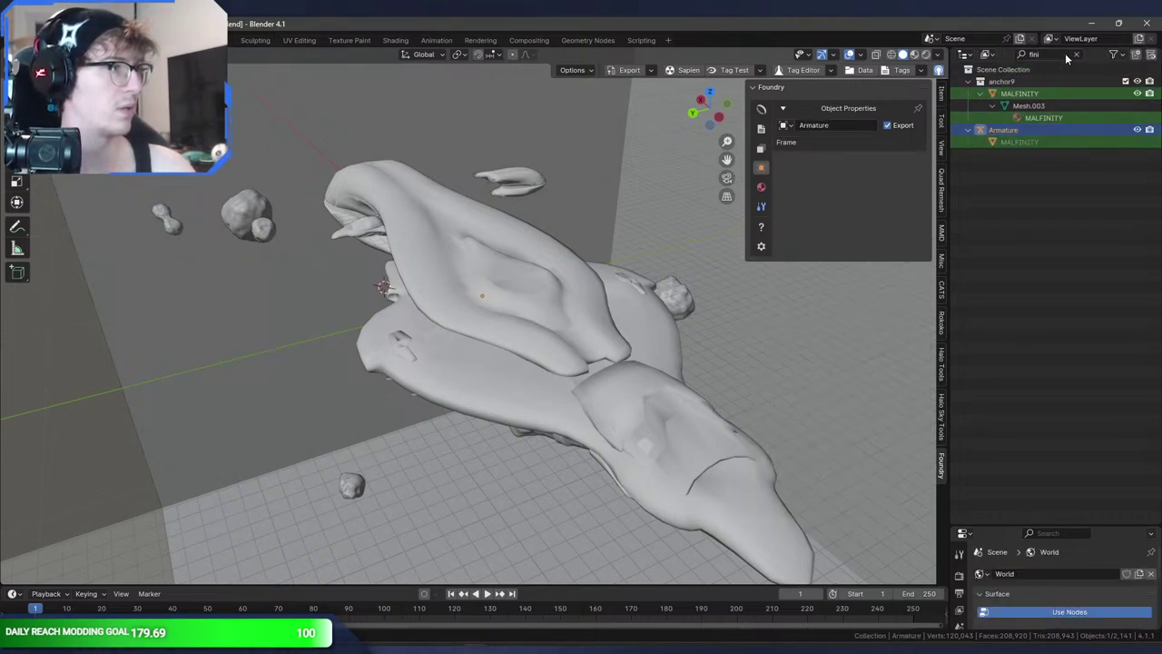
left_click(1075, 56)
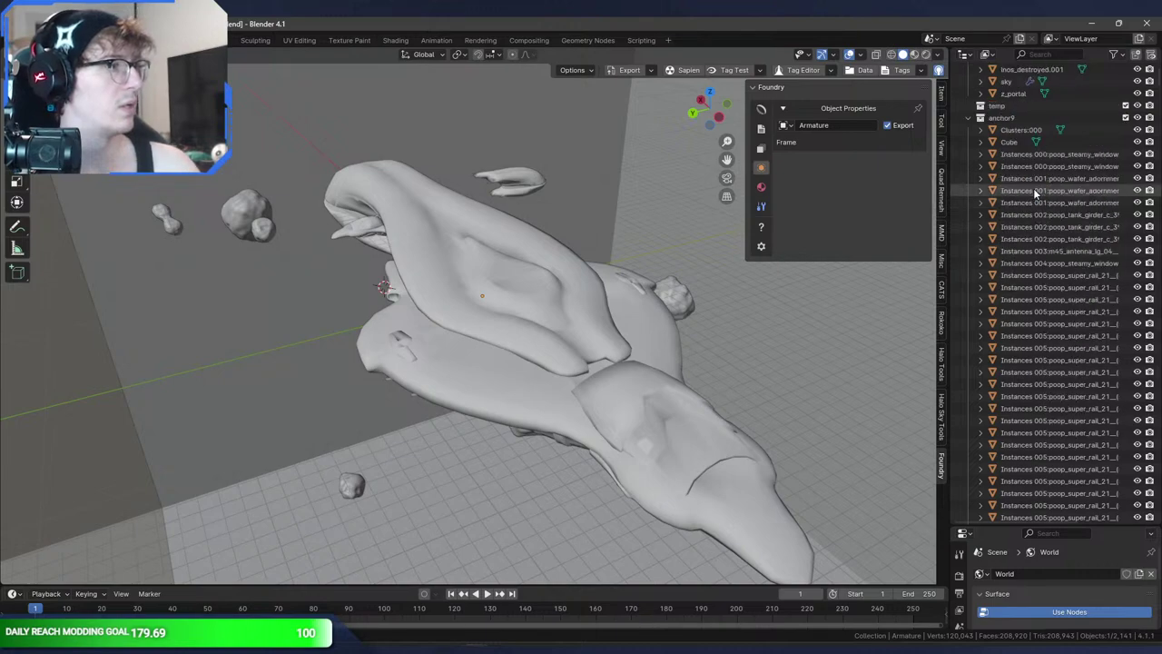
- Collapse the anchor9 collection and move the MALFINITY armature into the main Collection
scroll(1053, 251, "up", 5)
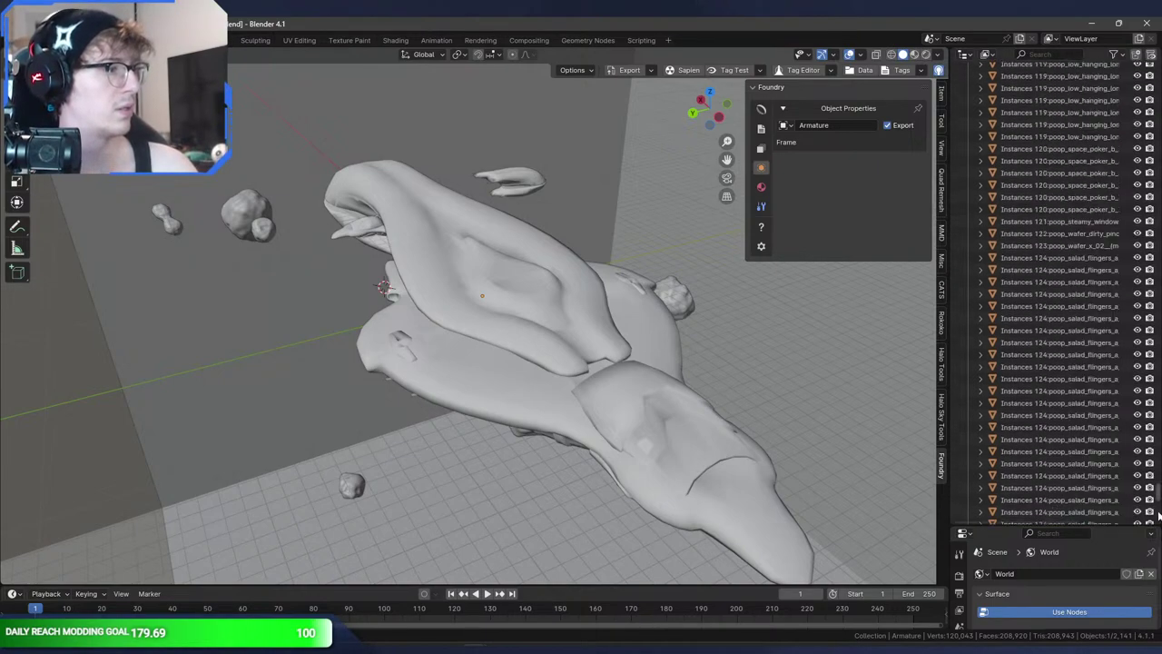
scroll(1006, 251, "down", 4)
left_click(969, 119)
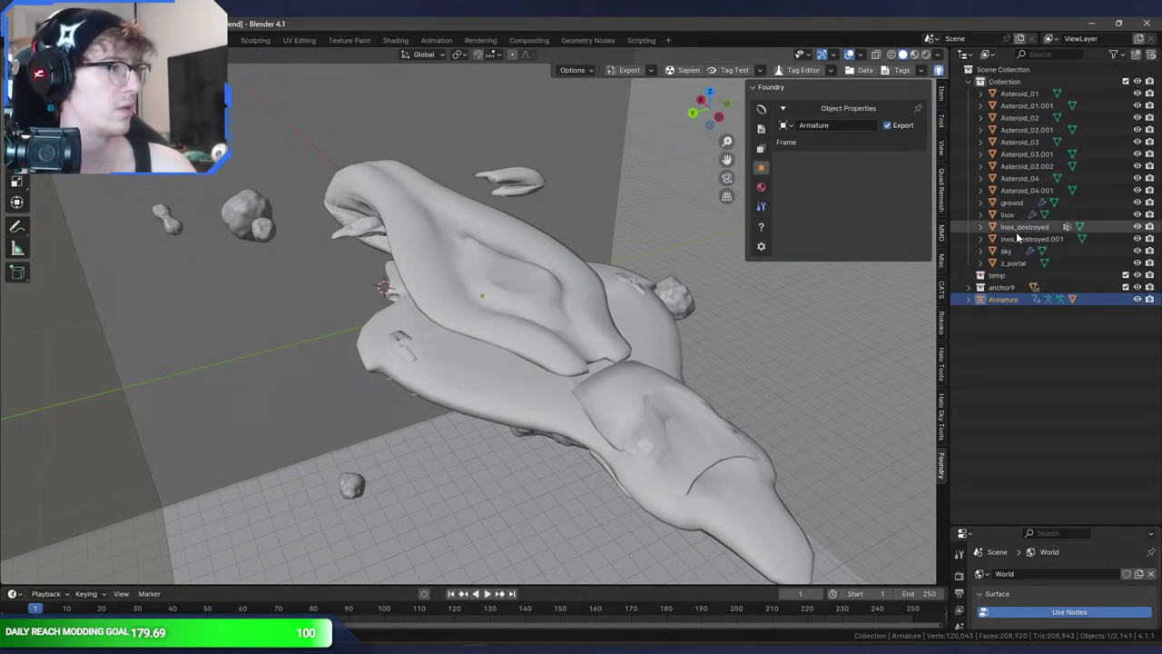
left_click_drag(1012, 306, 1005, 82)
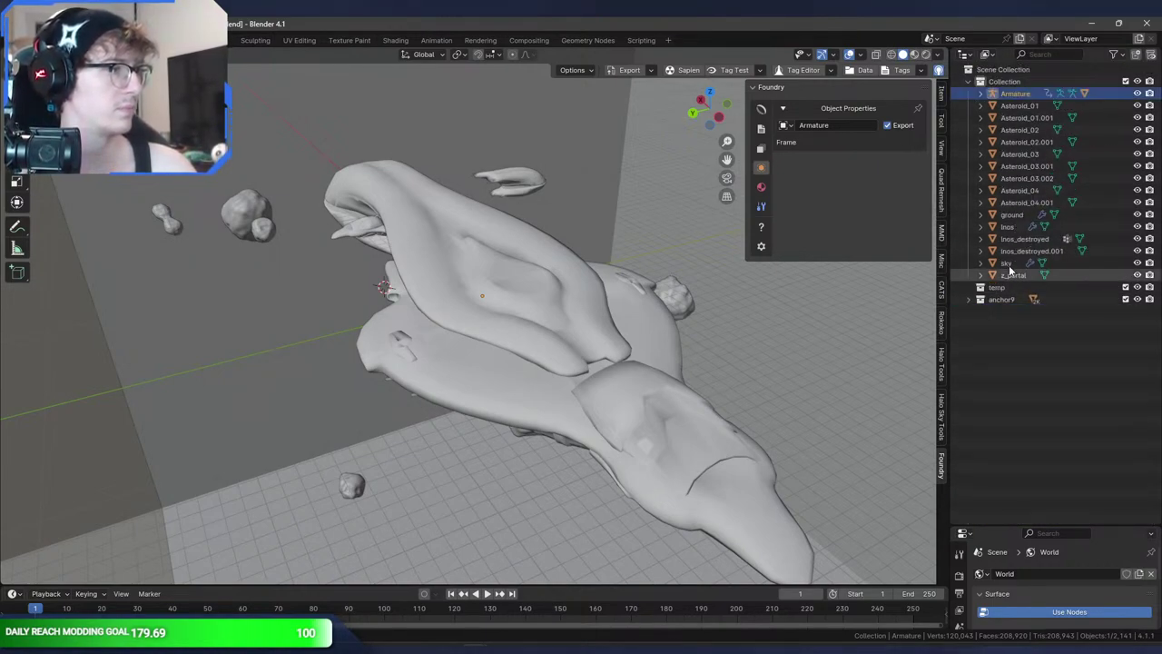
- Move the MALFINITY mesh from anchor9 into the main Collection under its armature
left_click(981, 93)
left_click(1094, 140)
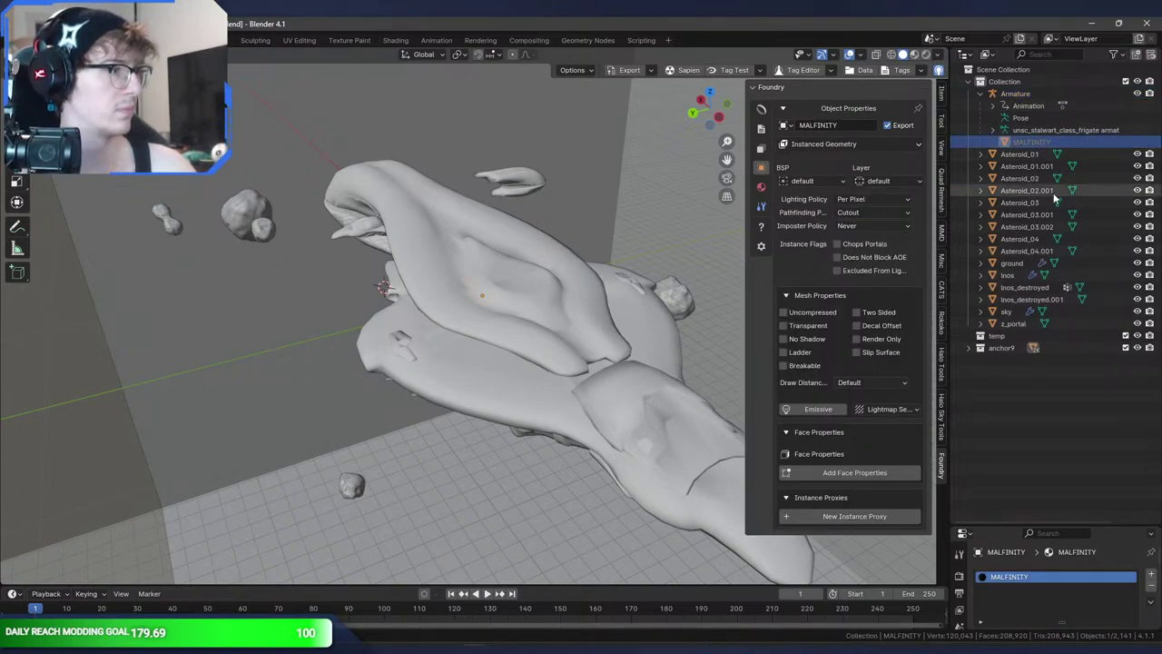
left_click(969, 347)
left_click_drag(1156, 76, 1045, 522)
scroll(1033, 447, "down", 3)
left_click_drag(1042, 68, 1041, 62)
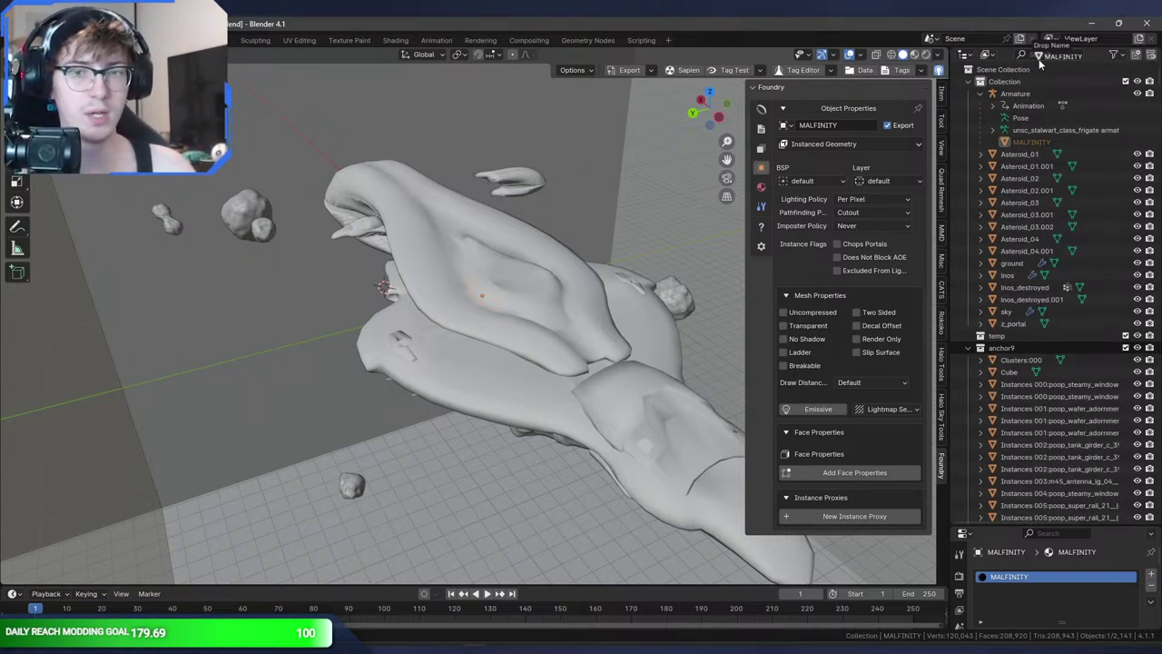
left_click_drag(1039, 57, 1032, 108)
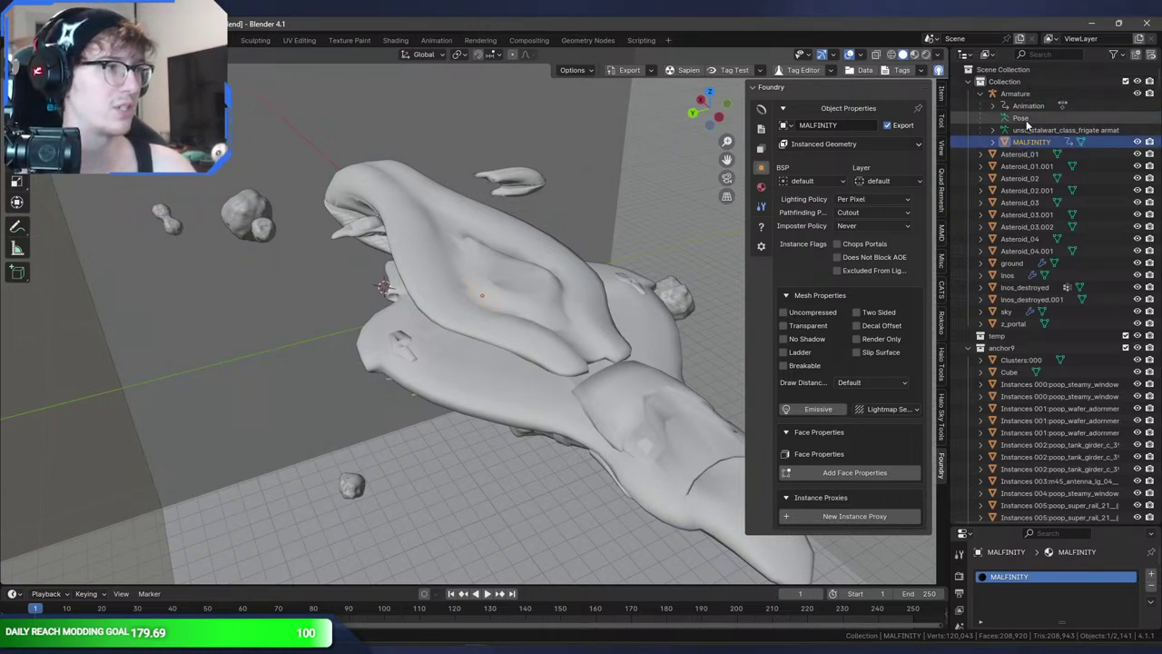
- Clear the parent of MALFINITY while keeping its transformation, and delete the leftover armature
key("alt+p")
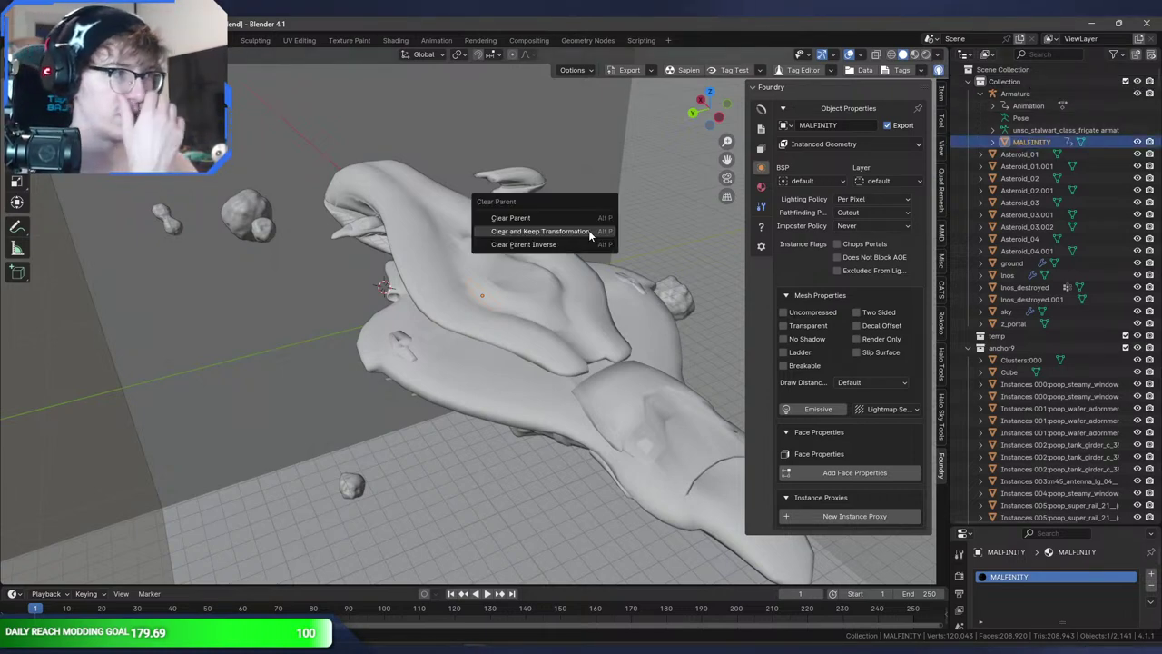
left_click(539, 231)
left_click(1053, 93)
right_click(1026, 94)
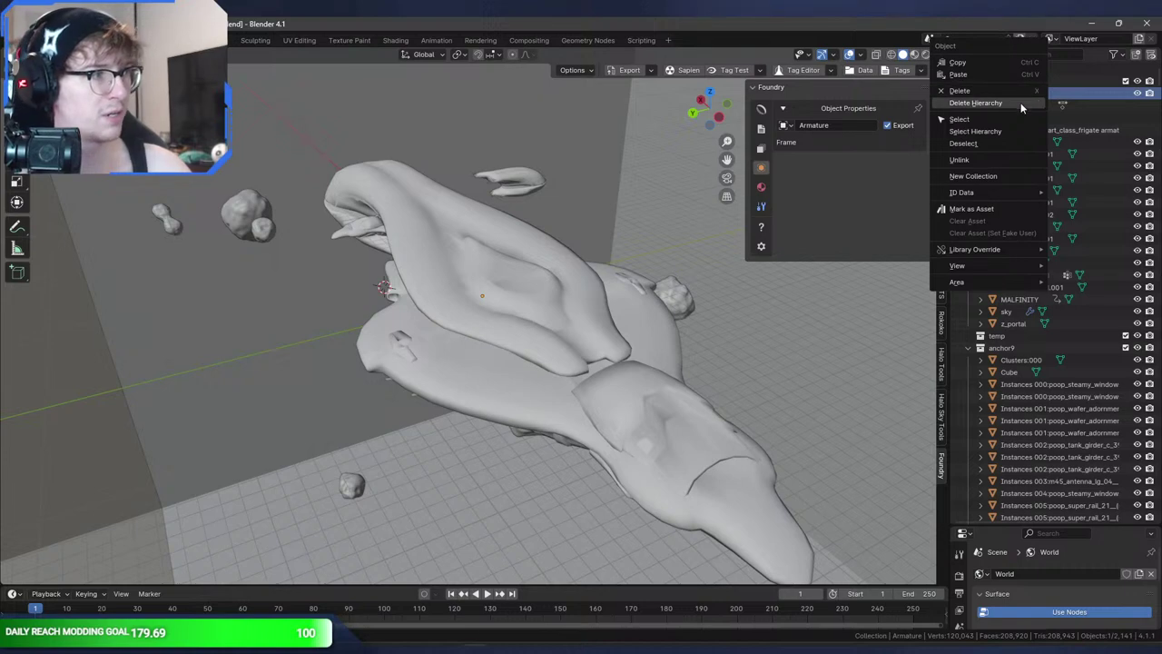
left_click(976, 102)
- Select the intact lnos ship and scale it down to about 0.084
left_click(1025, 253)
middle_click_drag(594, 295, 564, 315)
left_click(481, 314)
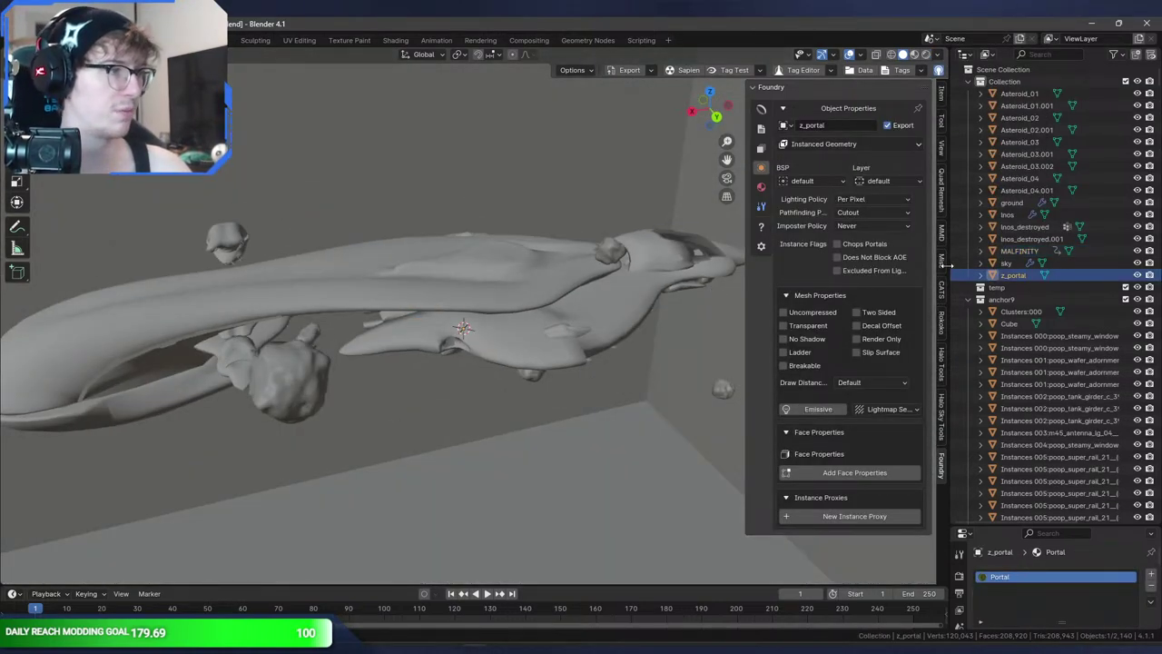
left_click(581, 277)
scroll(579, 278, "up", 5)
middle_click_drag(655, 216, 610, 185)
scroll(610, 185, "down", 2)
key("s")
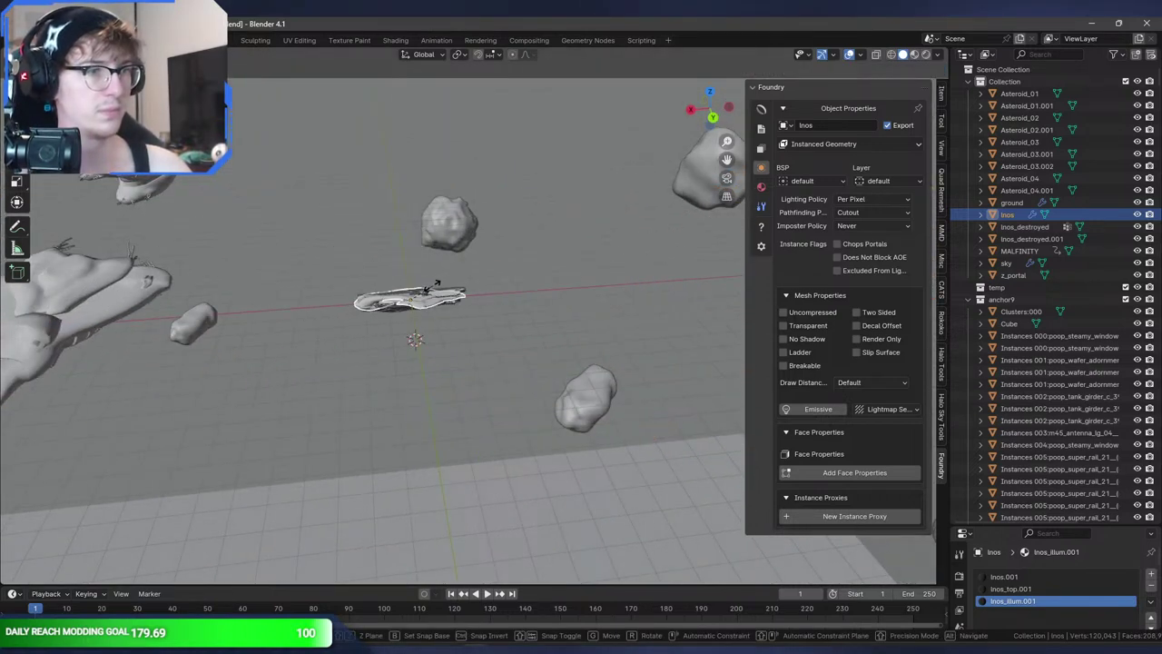
left_click(438, 284)
- Scale the lnos ship up by a factor of 5.3
scroll(448, 283, "up", 5)
type("s")
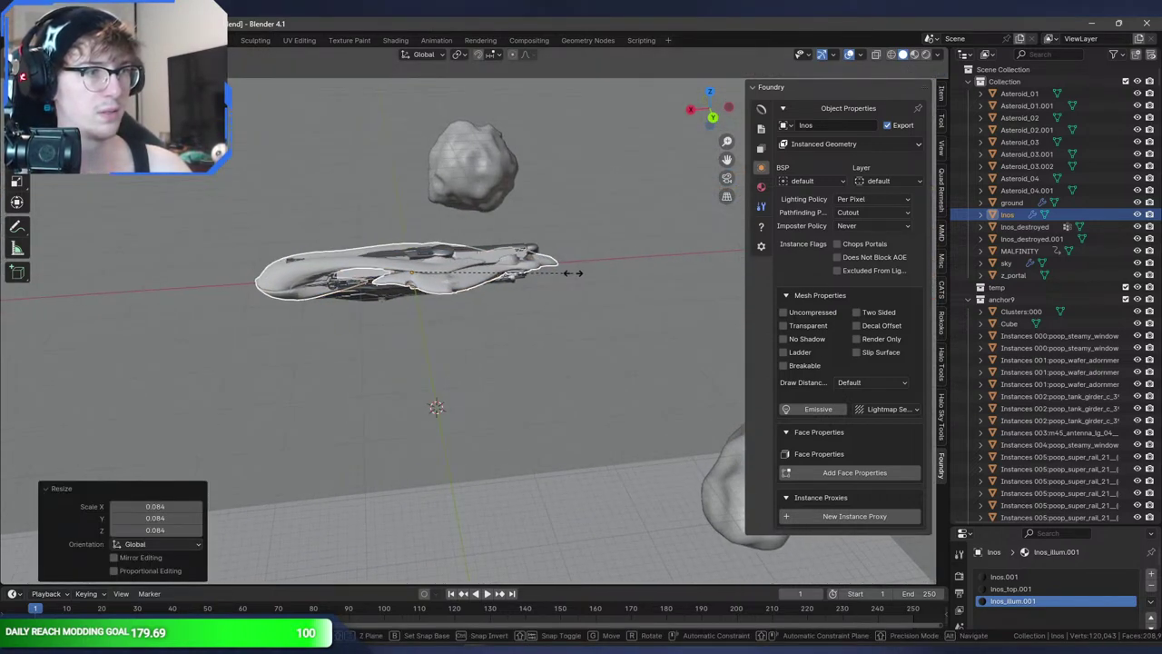
type("5.3")
key("Return")
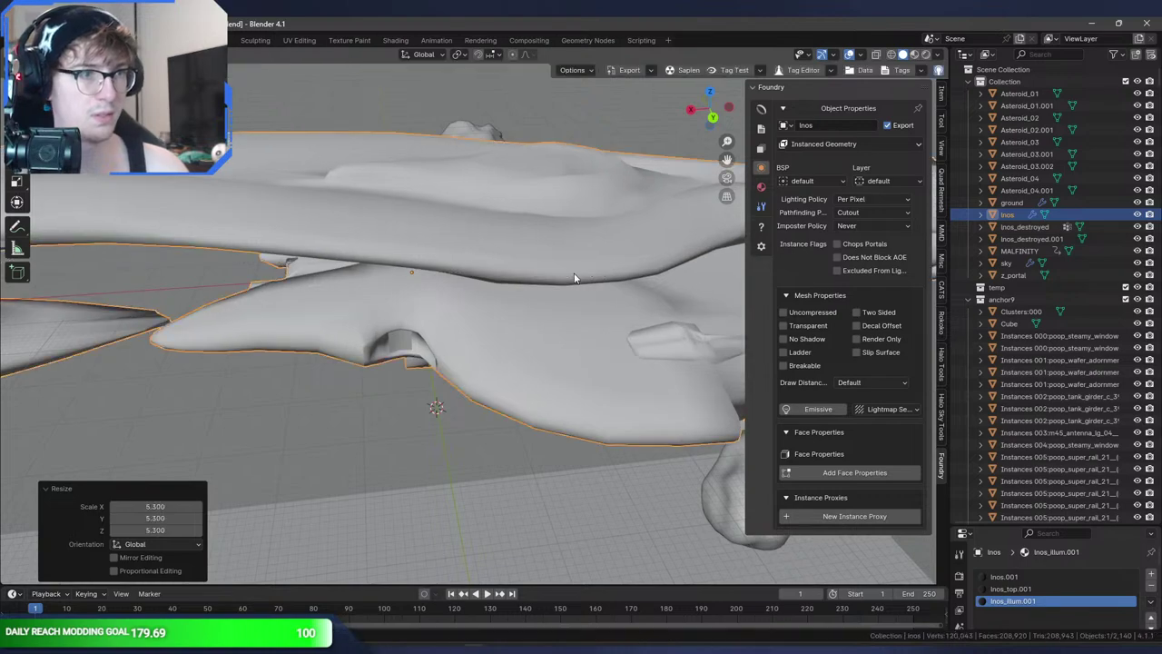
scroll(573, 272, "down", 7)
middle_click_drag(574, 273, 668, 346)
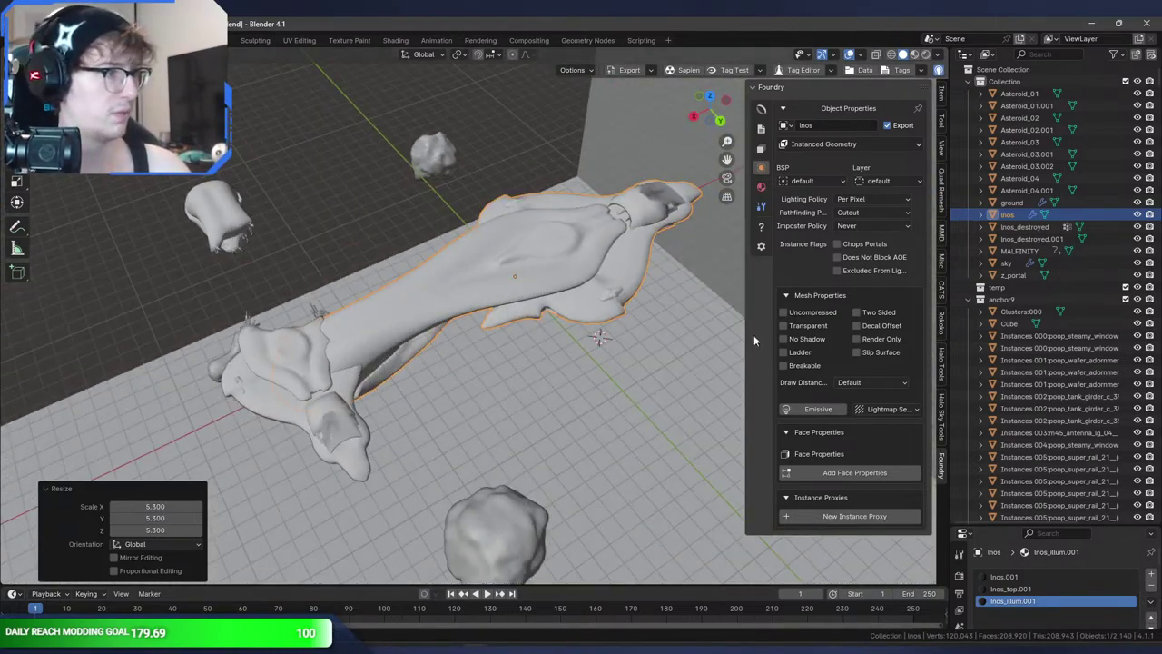
- Select the lnos_destroyed front section and rotate it 90° about the Z axis
left_click(299, 406)
middle_click_drag(299, 406, 350, 364)
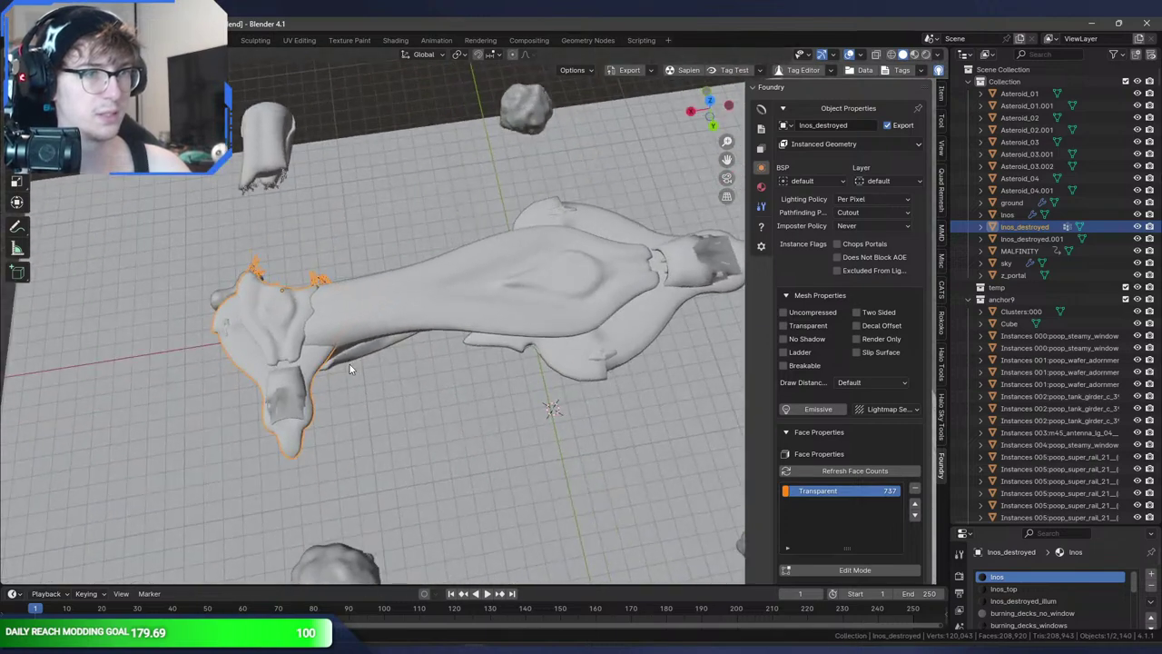
middle_click_drag(513, 360, 427, 390, "shift")
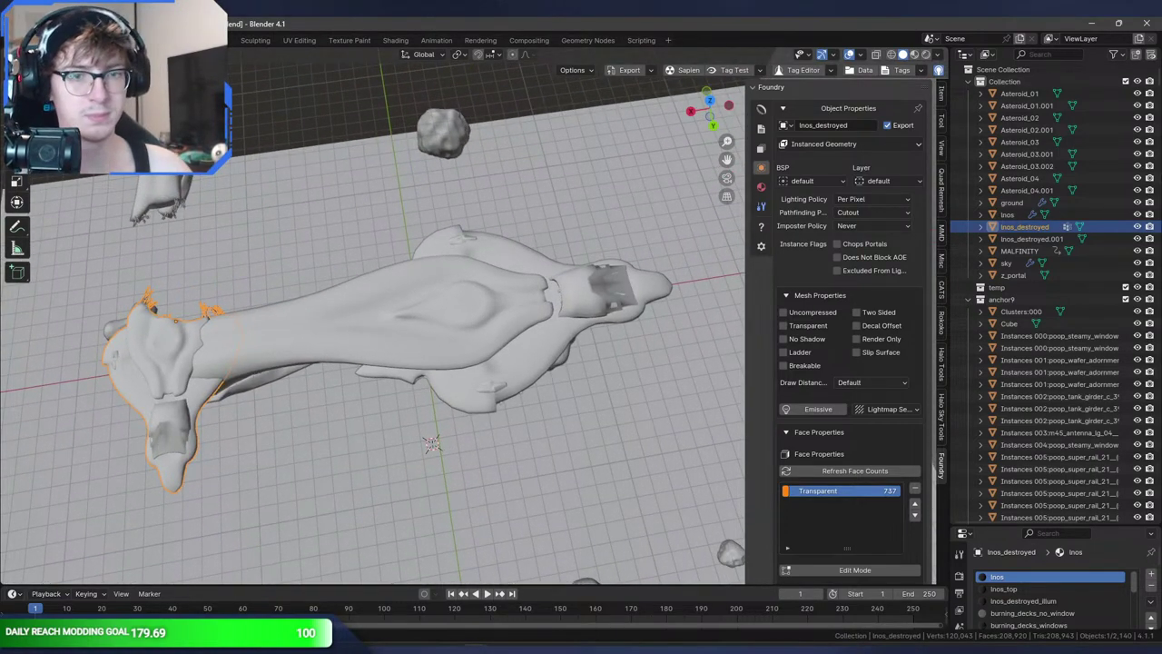
key("s")
key("r")
key("z")
key("9")
key("0")
key("Return")
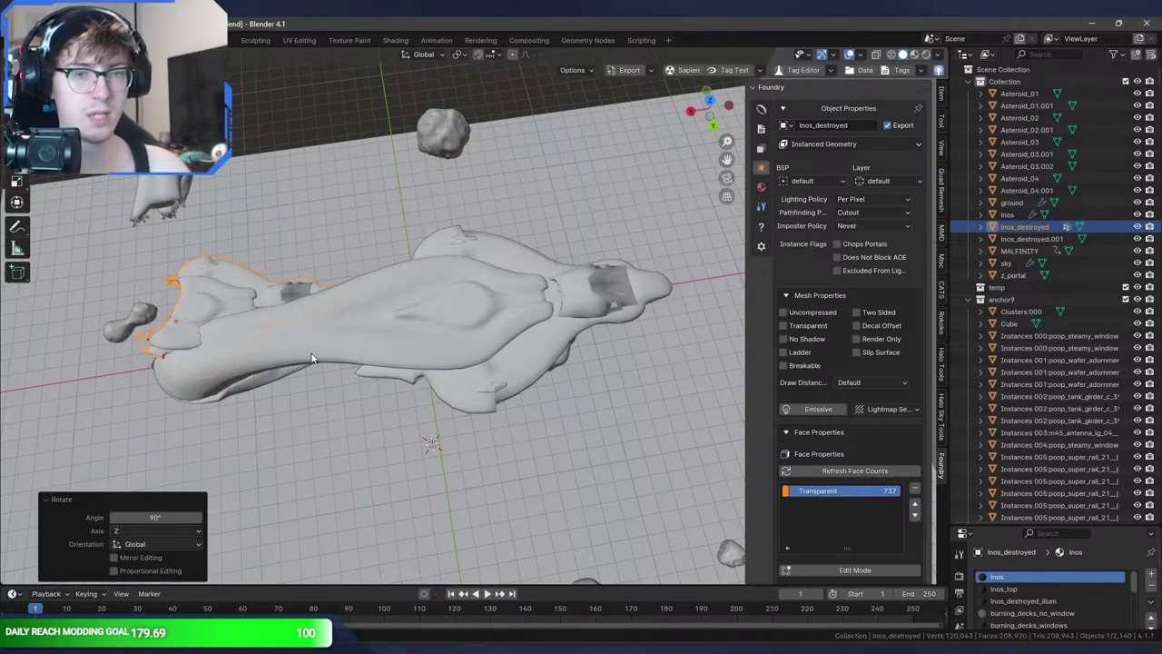
- Move lnos_destroyed over the front of the intact lnos ship and enlarge it by about 1.299
left_click(588, 363)
mouse_move(588, 359)
middle_mouse_down()
mouse_move(597, 332)
mouse_move(582, 331)
mouse_move(633, 357)
mouse_move(606, 323)
mouse_move(585, 367)
mouse_move(527, 325)
mouse_move(600, 358)
middle_mouse_up()
key("g")
right_click(604, 361)
key("r")
right_click(685, 385)
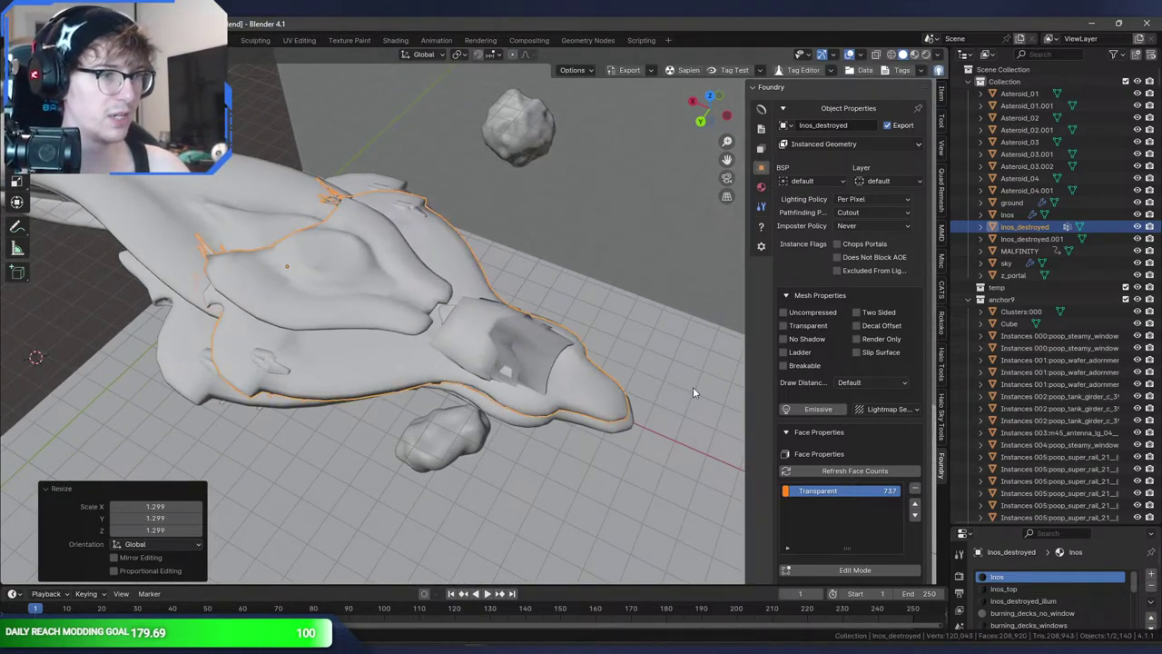
- Hide the sky object and, from above, shift lnos_destroyed about 23.9 m in X and -43.4 m in Y
key("KP_7")
left_click(657, 381)
key("h")
left_click(549, 280)
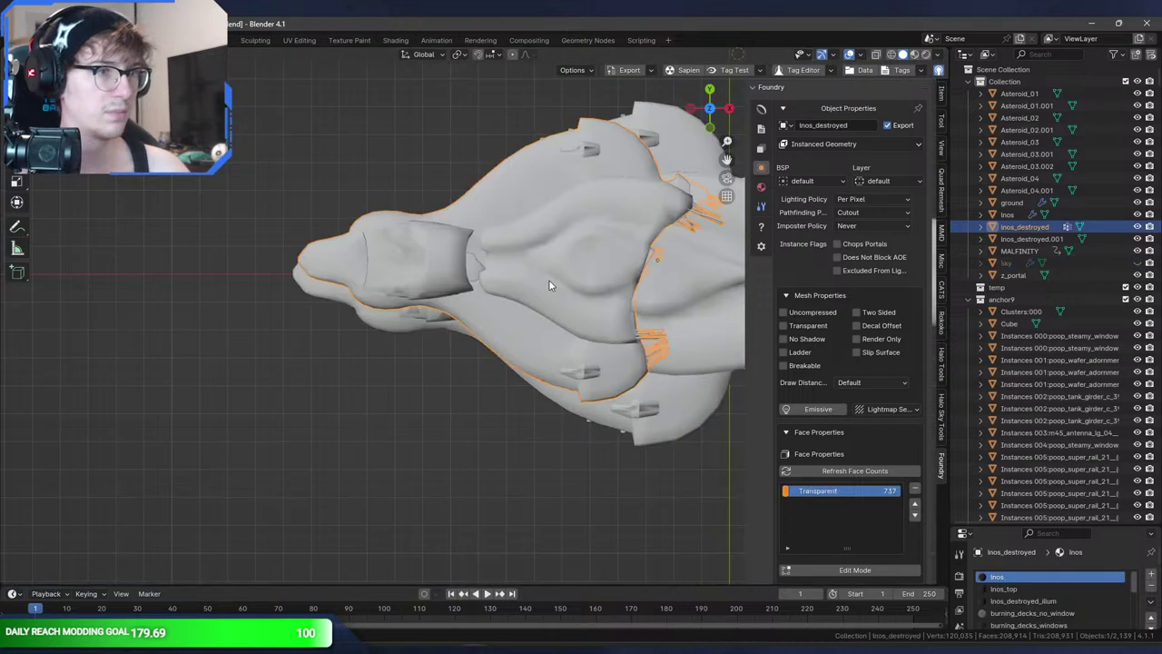
key("s")
left_click(563, 292)
- Shift lnos_destroyed about 62.9 m in X and 4.3 m in Y, and enlarge it by about 1.058
key("s")
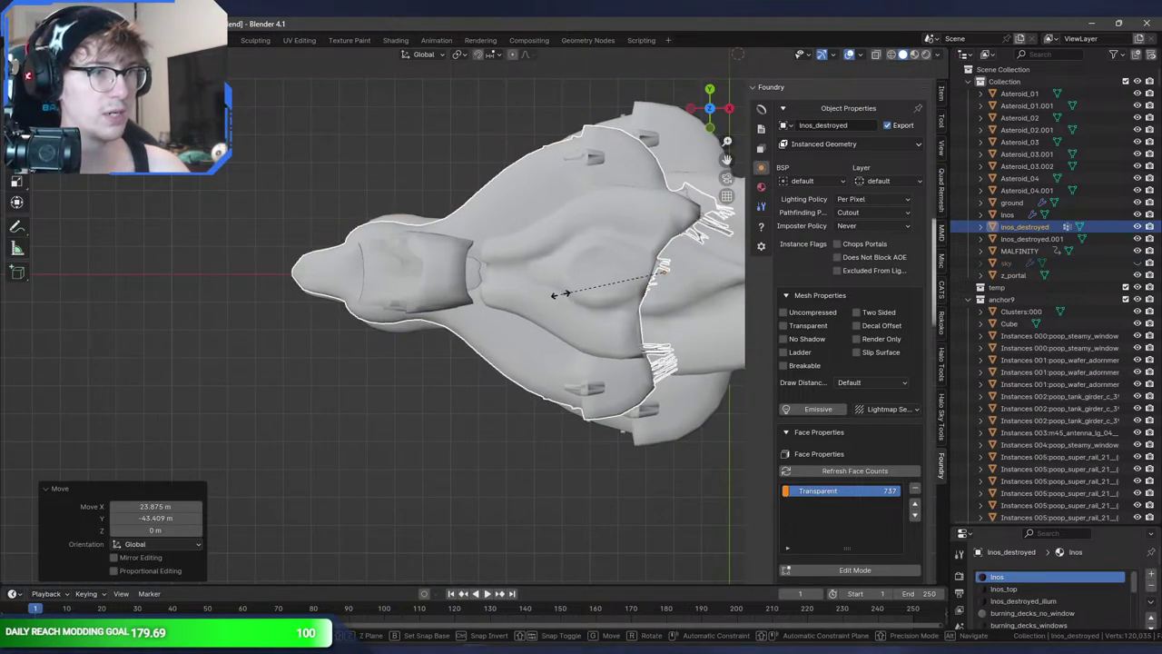
left_click(577, 293)
key("s")
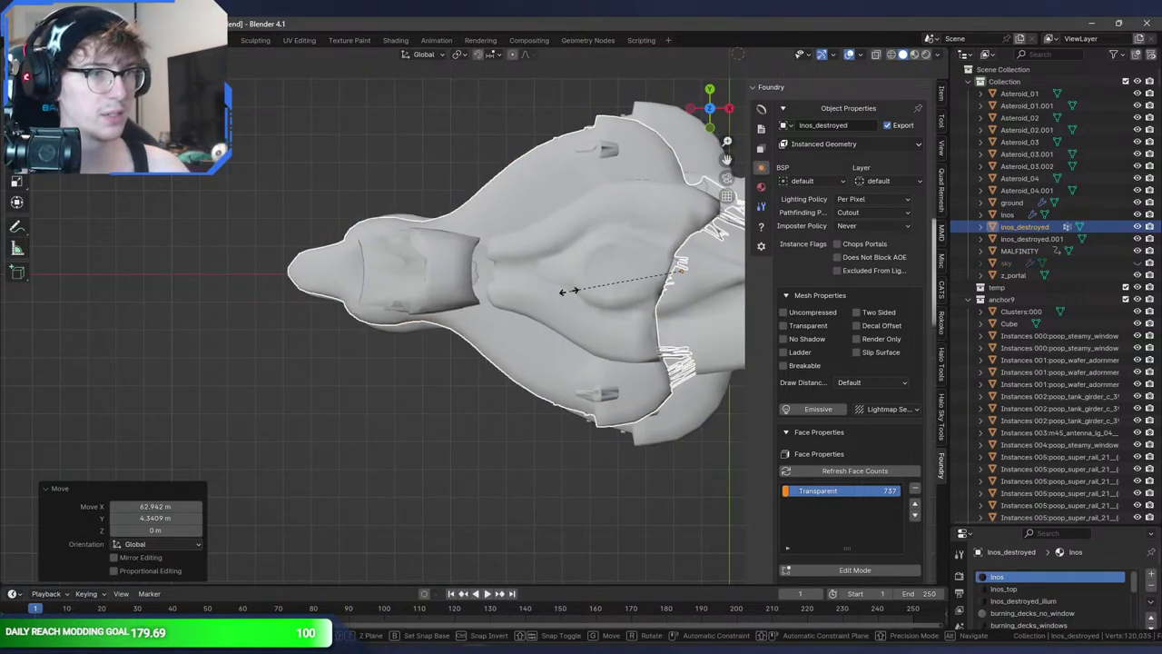
left_click(570, 292)
key("g")
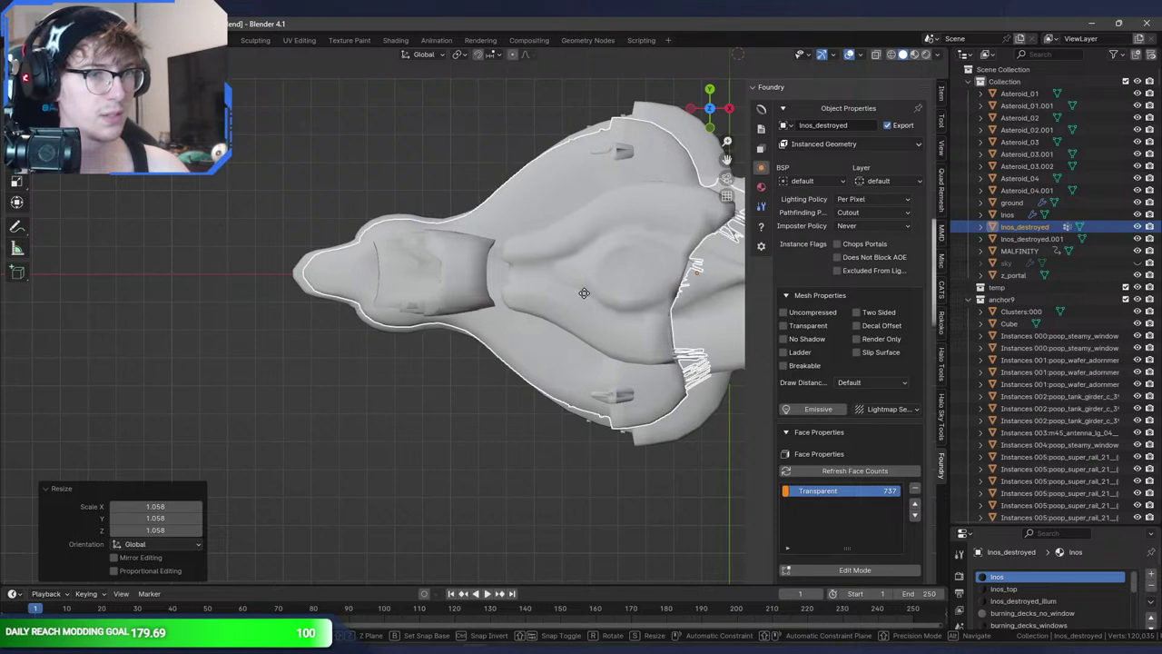
left_click(582, 292)
- Enlarge lnos_destroyed by about 1.025 and fine-tune its position to overlap the front of the intact ship
key("s")
left_click(595, 291)
key("s")
left_click(592, 291)
key("g")
key("s")
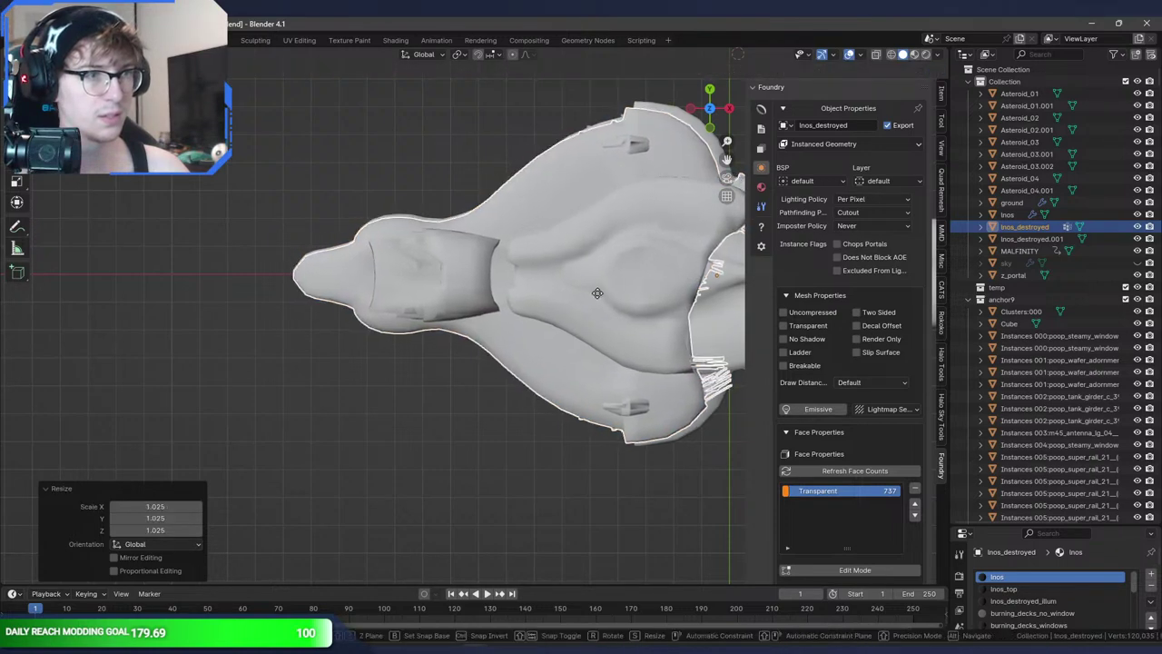
left_click(596, 296)
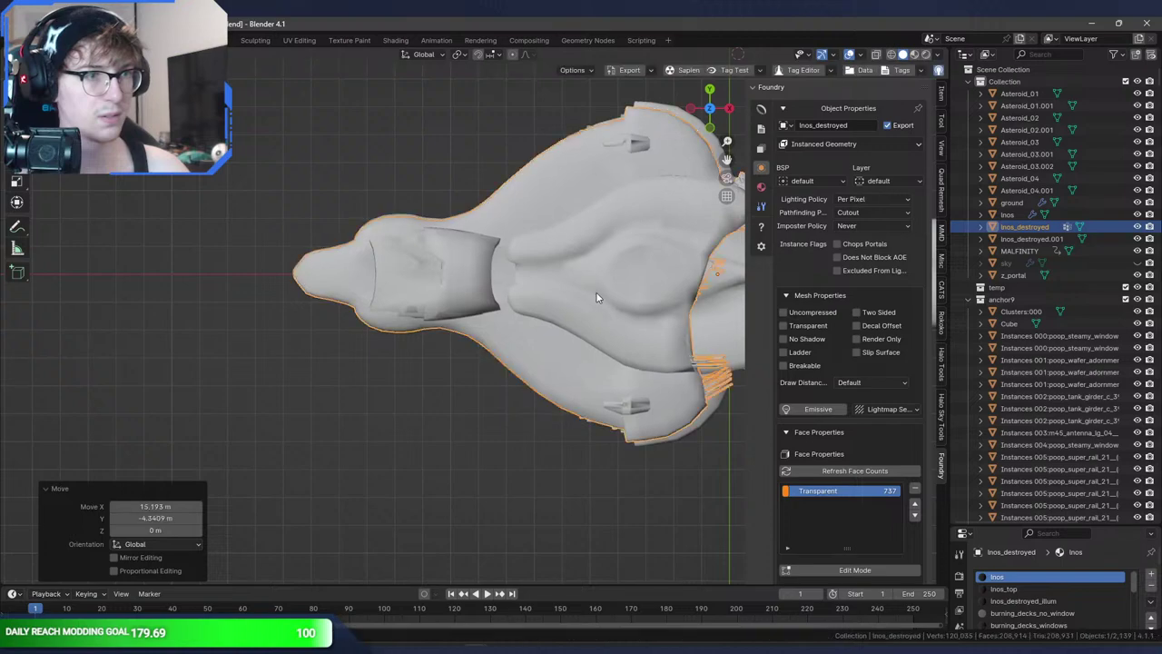
middle_click_drag(596, 297, 647, 227)
key("g")
left_click(622, 211)
- Select the lnos_destroyed.001 rear section and rotate it -90° in top view
left_click(690, 189)
key("KP_7")
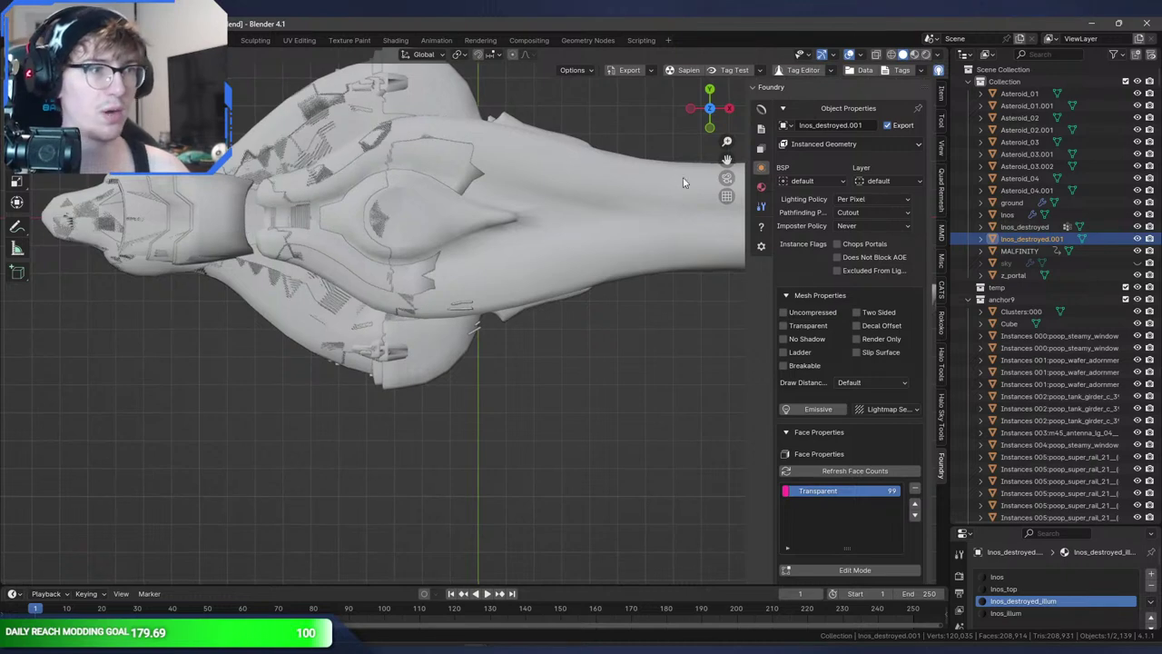
middle_click_drag(689, 185, 243, 304, "shift")
type("r0")
key("Escape")
type("r-90")
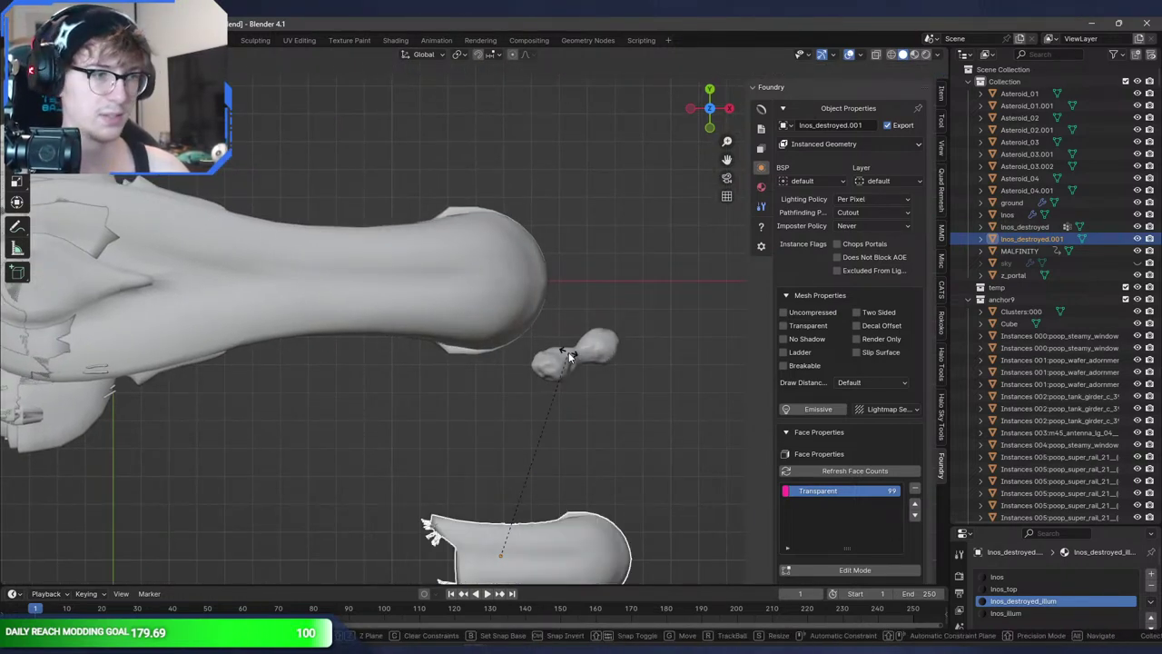
left_click(570, 355)
- Move lnos_destroyed.001 about -499.2 m in X and 1000.6 m in Y onto the intact ship's rear, and start resizing it
key("g")
left_click(468, 185)
key("s")
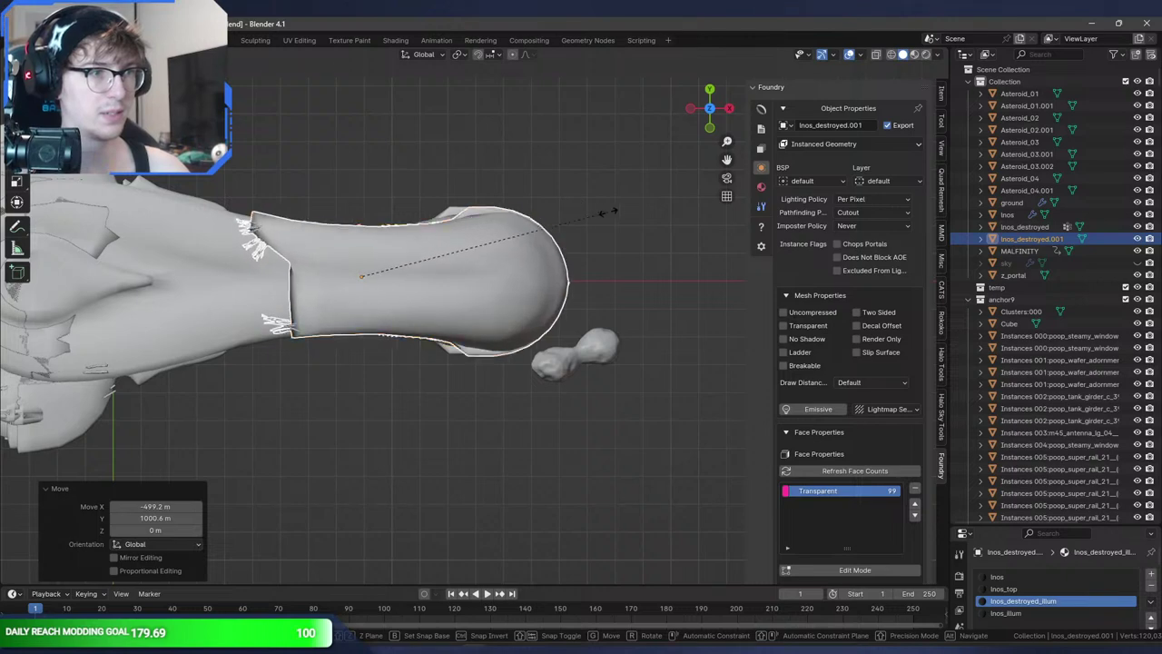
- Fine-tune the scale of Inos_destroyed.001 and shift it about -15.2 m and -2.2 m along X to match the intact ship
left_click(586, 214)
key("s")
left_click(581, 212)
left_click(584, 213)
key("s")
left_click(588, 213)
key("g")
left_click(583, 214)
key("s")
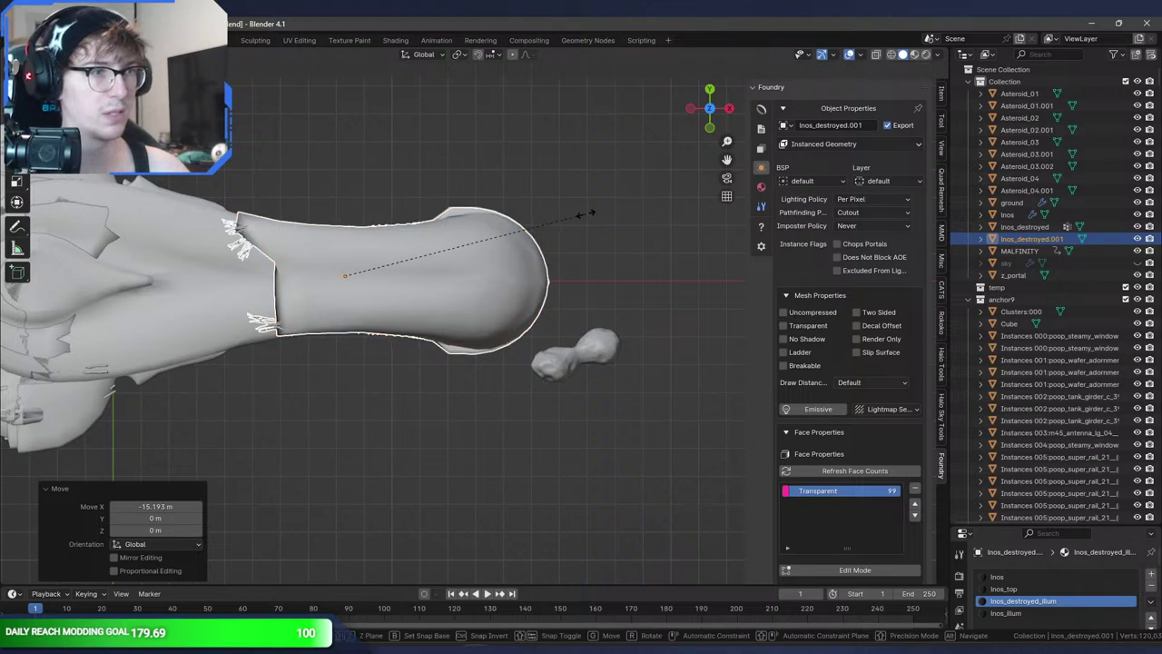
left_click(586, 213)
key("g")
left_click(585, 213)
- Lower Inos_destroyed.001 about 277.7 m along Z and nudge it along X to line up with the intact ship
middle_click_drag(584, 213, 586, 133)
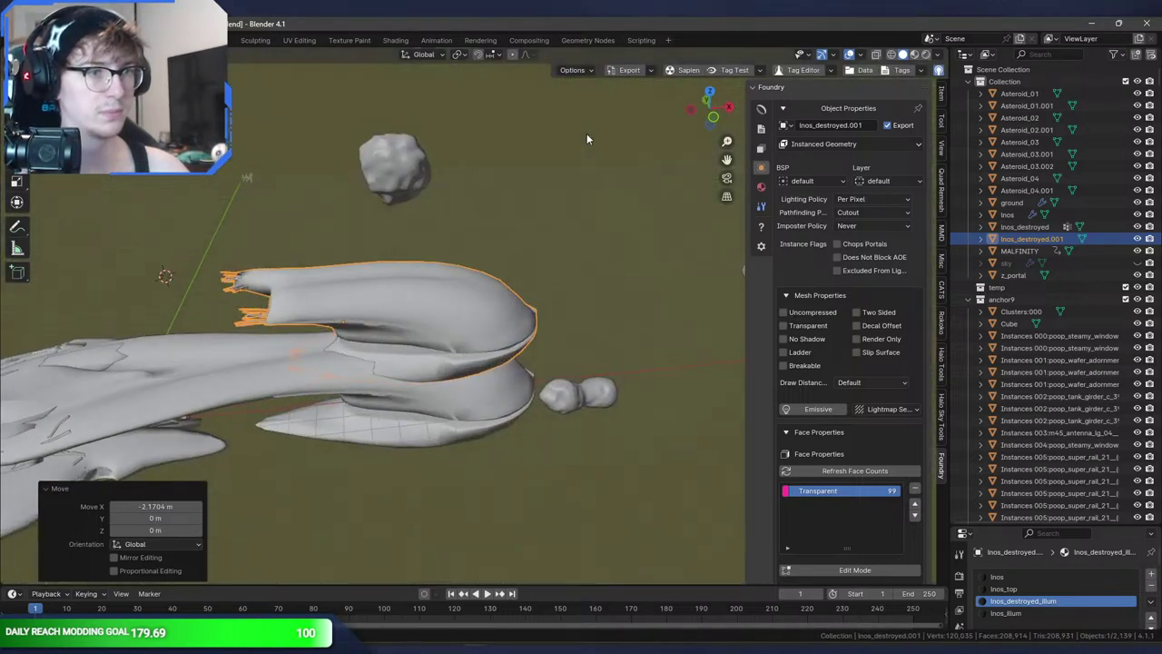
key("g")
key("z")
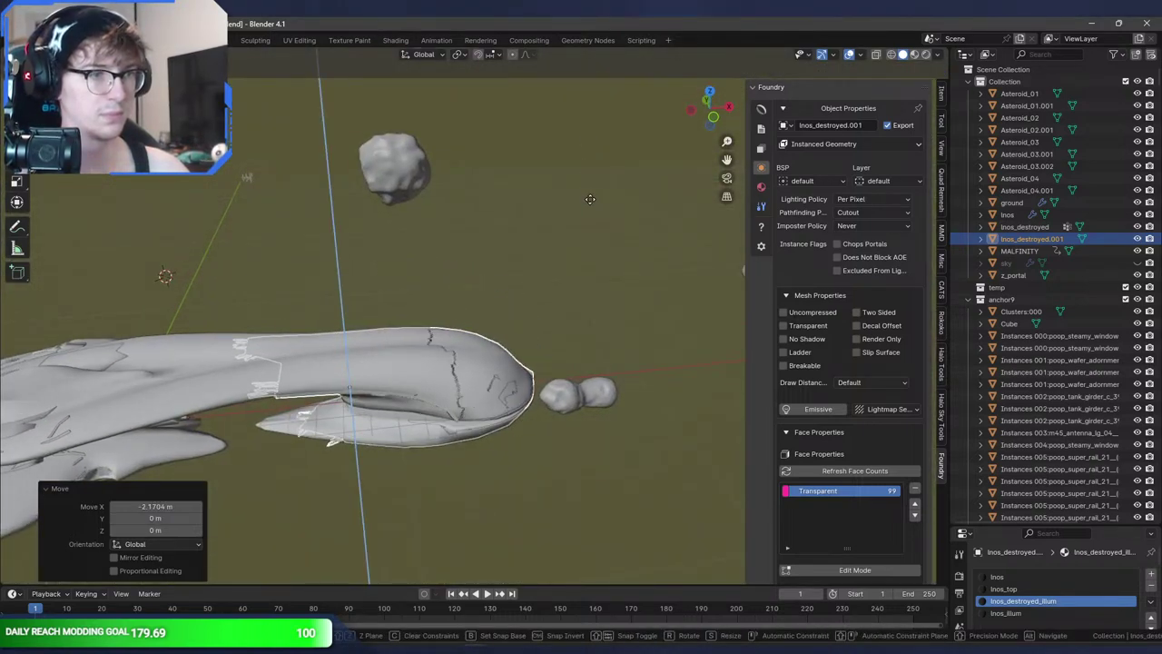
left_click(553, 215)
key("g")
key("y")
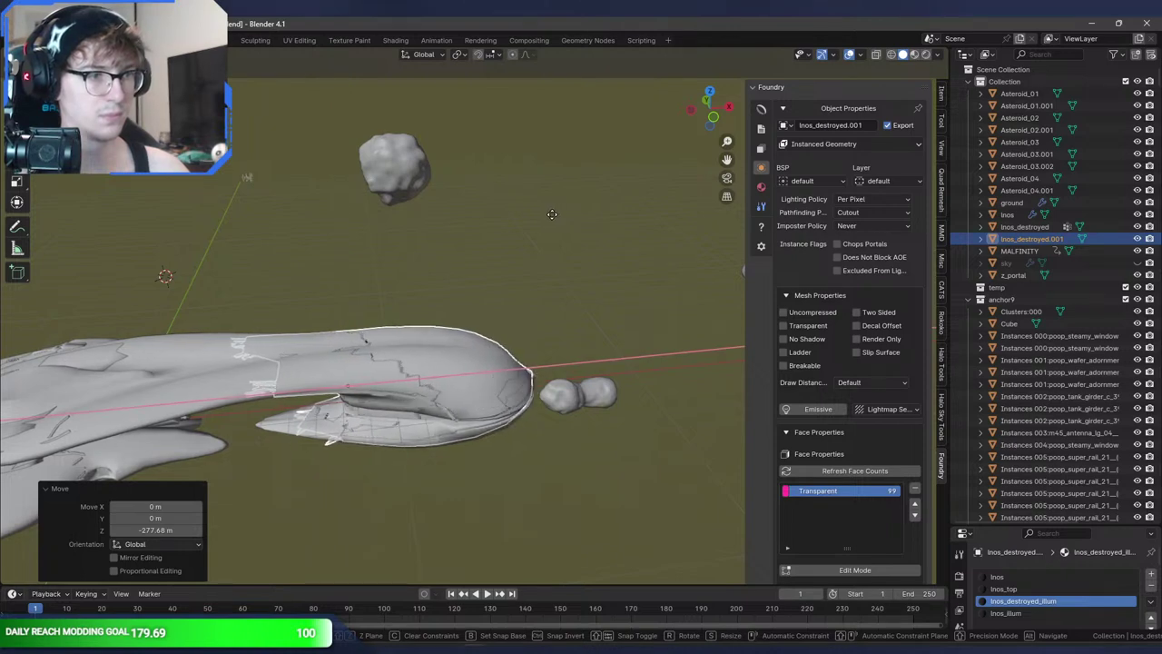
left_click(554, 214)
- Delete the intact Inos ship, leaving the two destroyed halves
middle_click_drag(430, 248, 346, 274)
left_click(283, 332)
key("Delete")
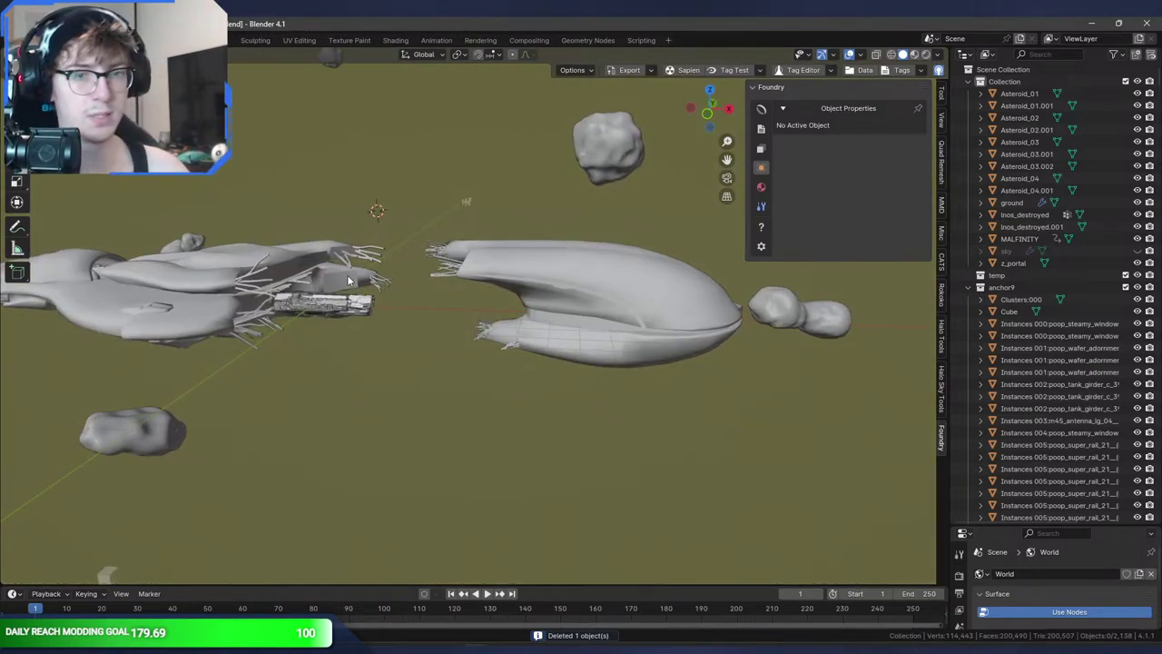
- Apply the transforms of Inos_destroyed.001 and Inos_destroyed
left_click(581, 302)
key("ctrl+a")
left_click(570, 332)
left_click(266, 275)
key("ctrl+a")
left_click(265, 275)
- Save the file and delete the MALFINITY object beside the wreck
middle_click_drag(265, 275, 508, 200)
key("ctrl+s")
left_click(356, 309)
key("Delete")
- Set the origin to geometry for both Inos_destroyed.001 and Inos_destroyed
left_click(550, 289)
key("r")
right_click(595, 272)
key("F3")
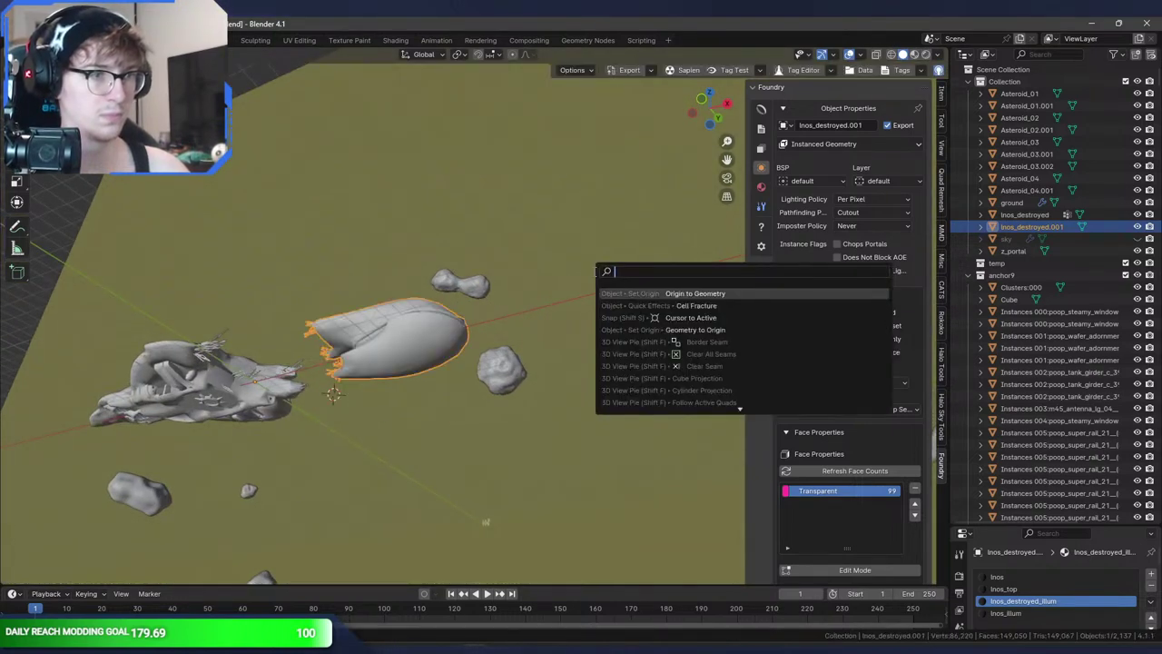
left_click(606, 293)
key("F3")
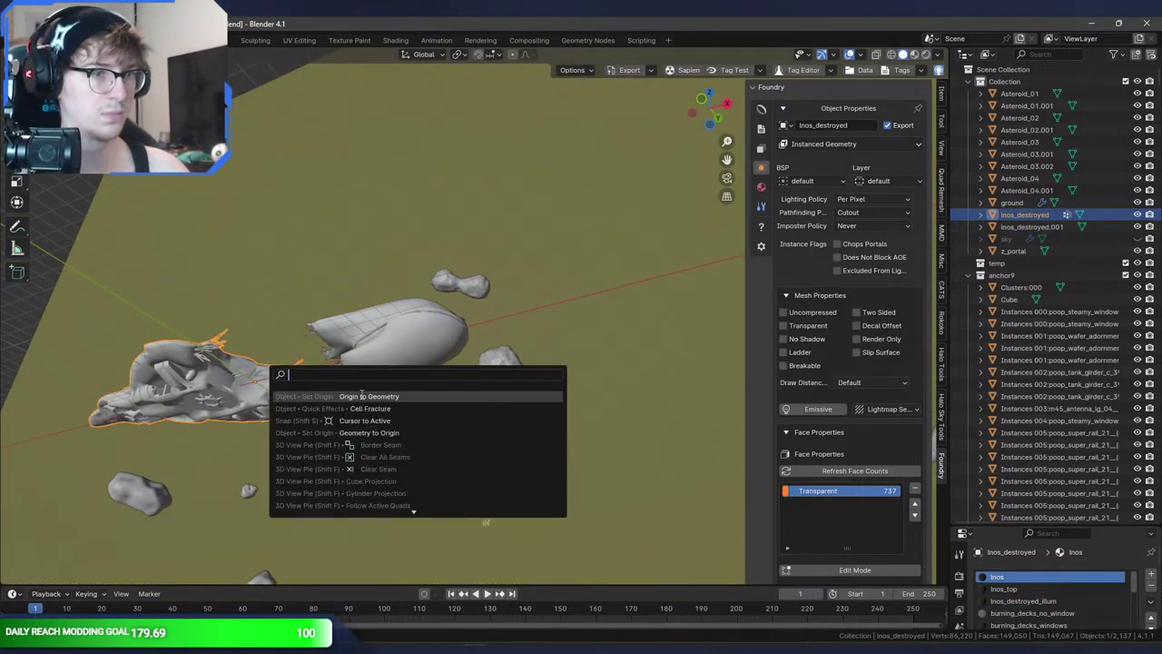
key("Return")
- Rotate Inos_destroyed.001 about 25.9° in the view plane and move it farther away from the other wreck half
middle_click_drag(410, 321, 422, 404)
left_click(462, 355)
left_click(418, 331)
middle_click_drag(595, 255, 579, 283)
key("r")
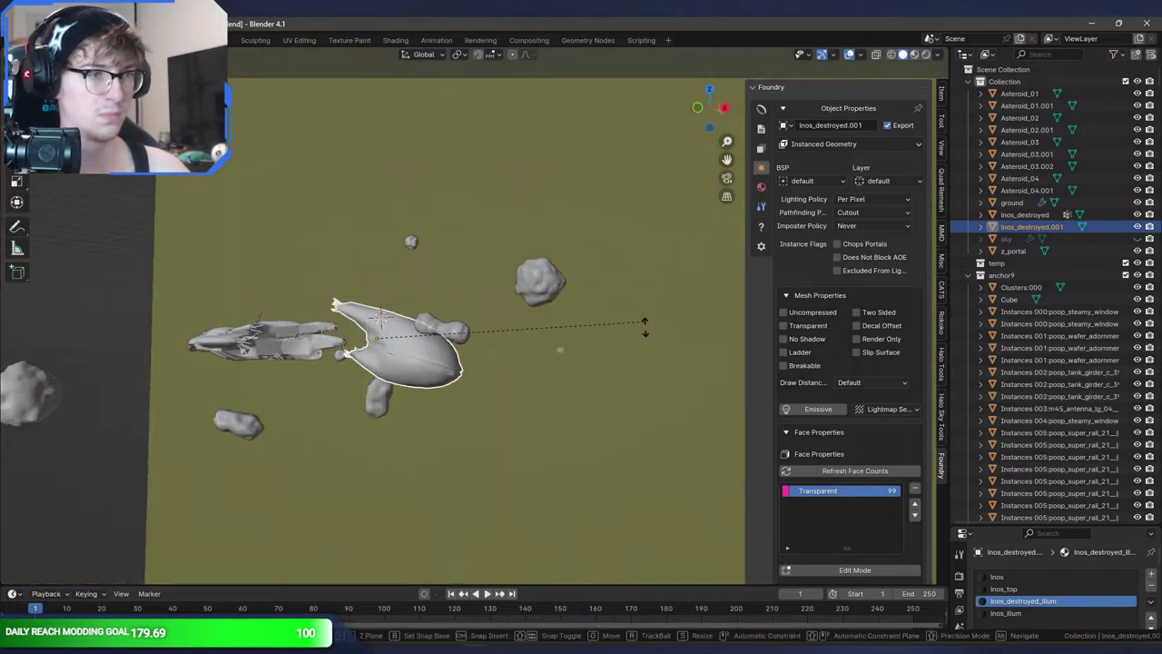
left_click(643, 359)
middle_click_drag(643, 360, 585, 298)
key("g")
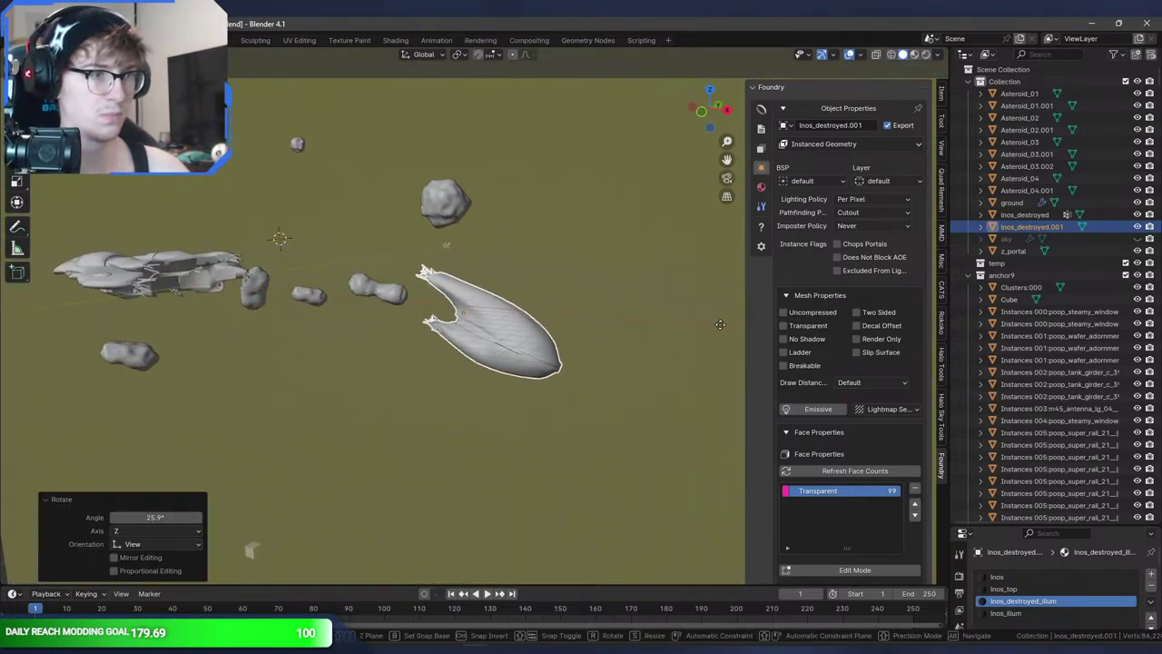
left_click(655, 316)
- Tilt Inos_destroyed with two freehand rotations from different views and reposition it among the asteroids
middle_click_drag(390, 261, 377, 279)
left_click(121, 309)
middle_click_drag(121, 309, 550, 233)
key("r")
left_click(540, 161)
middle_click_drag(540, 161, 476, 193)
key("r")
left_click(540, 105)
middle_click_drag(540, 105, 551, 214)
key("g")
left_click(599, 200)
left_click(451, 229)
- Review the layout of the wreck halves and asteroids, and save space_castle.blend
middle_click_drag(451, 229, 506, 276)
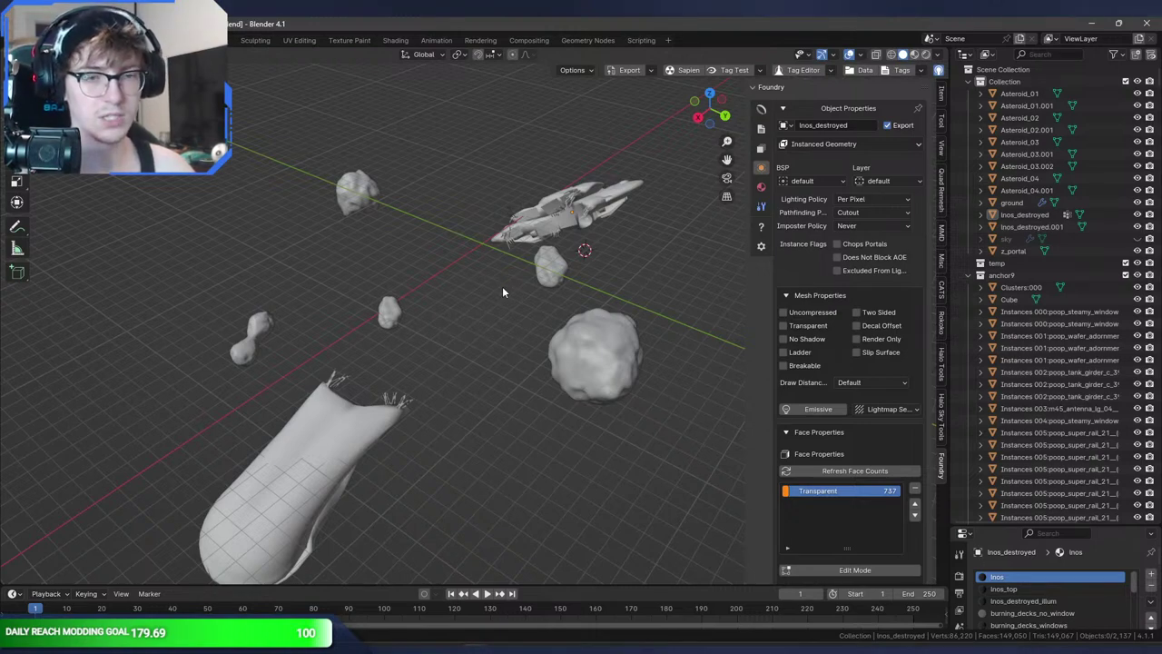
middle_click_drag(500, 292, 555, 292)
left_click(505, 236)
left_click(566, 257)
key("ctrl+s")
scroll(555, 291, "down", 10)
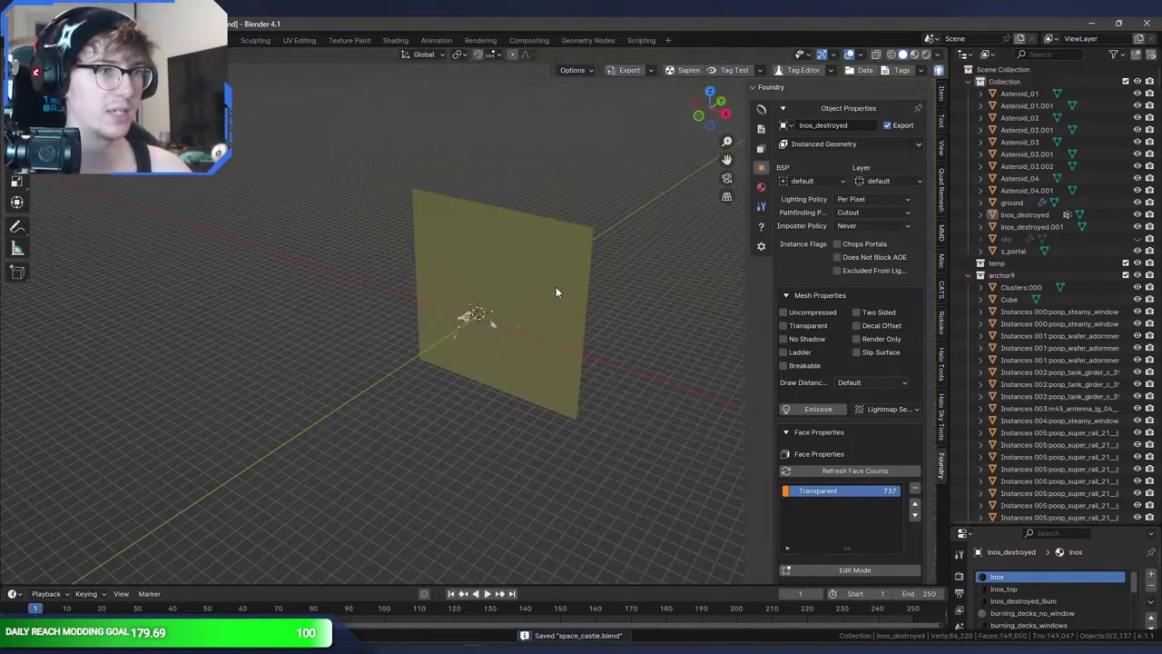
- Unhide the sky object, check the wreck halves inside the sky box, and save space_castle.blend
left_click(1137, 238)
middle_click_drag(577, 253, 593, 215)
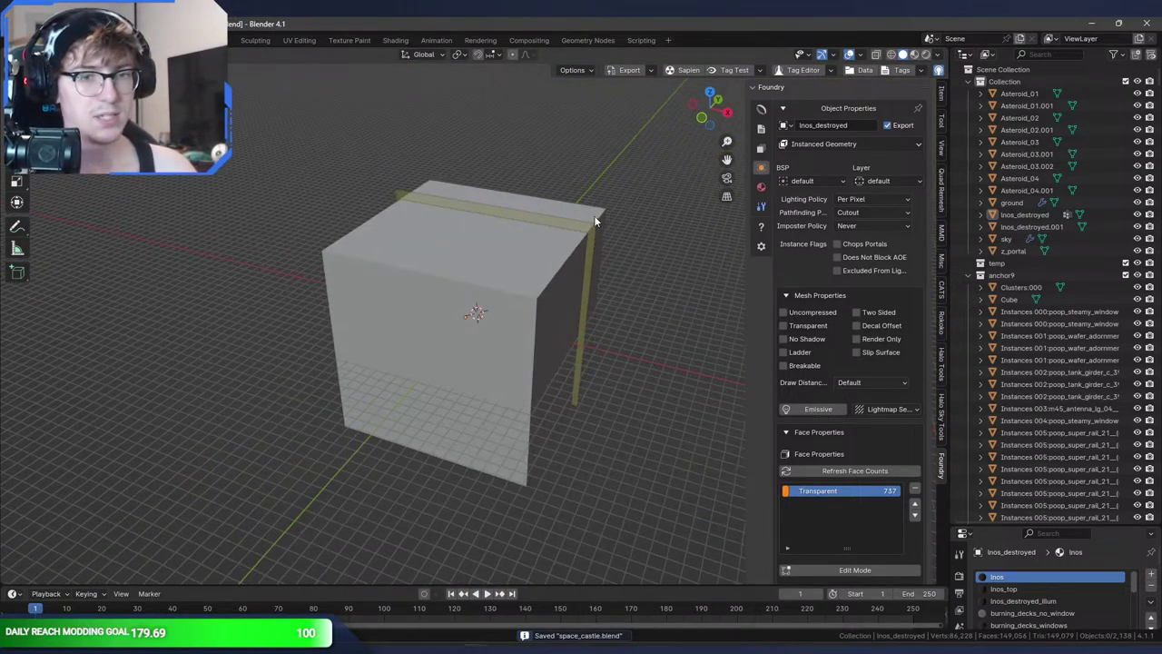
scroll(603, 261, "up", 5)
scroll(605, 263, "up", 5)
middle_click_drag(607, 262, 535, 288)
scroll(541, 294, "up", 4)
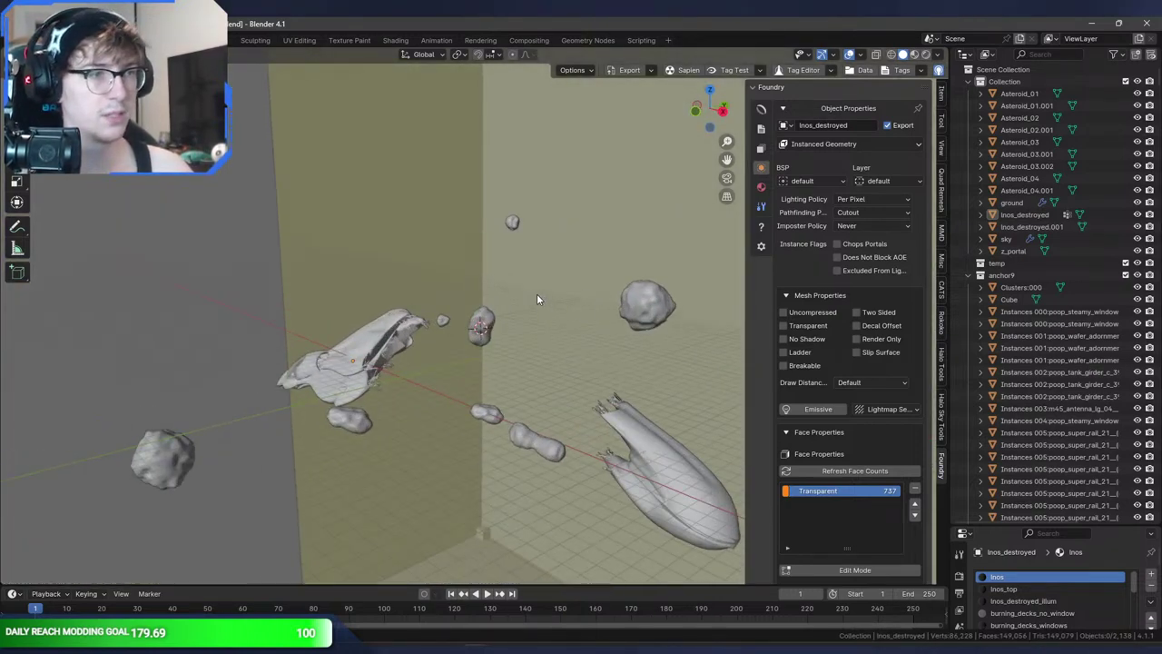
key("ctrl+s")
left_click(28, 40)
mouse_move(78, 223)
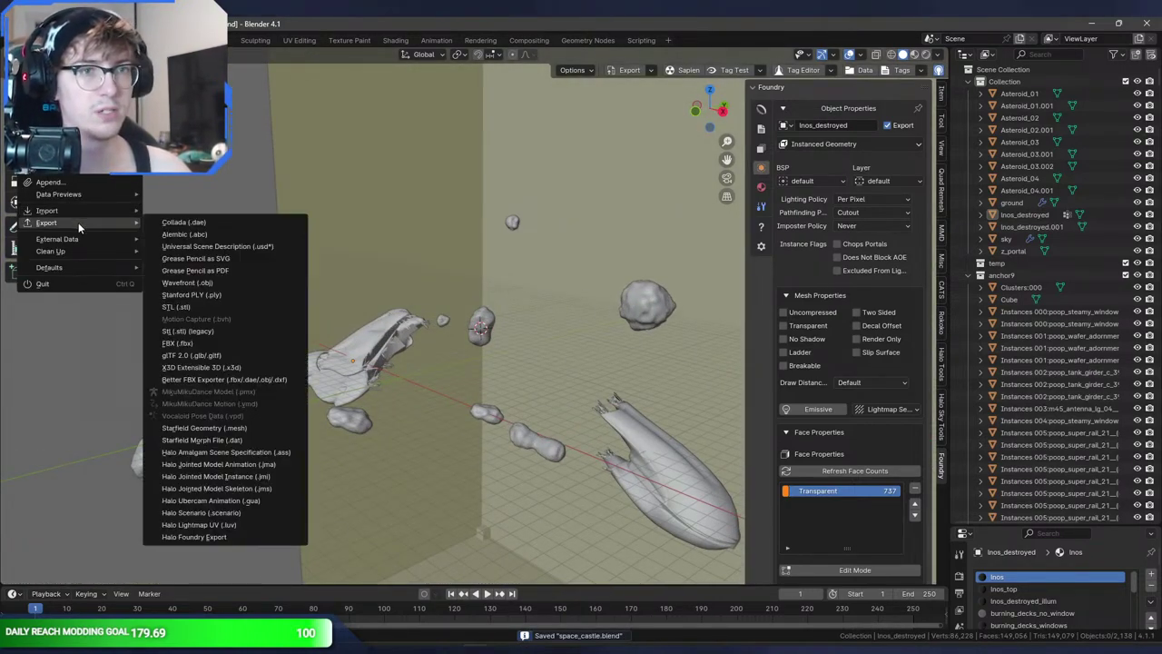
left_click(292, 453)
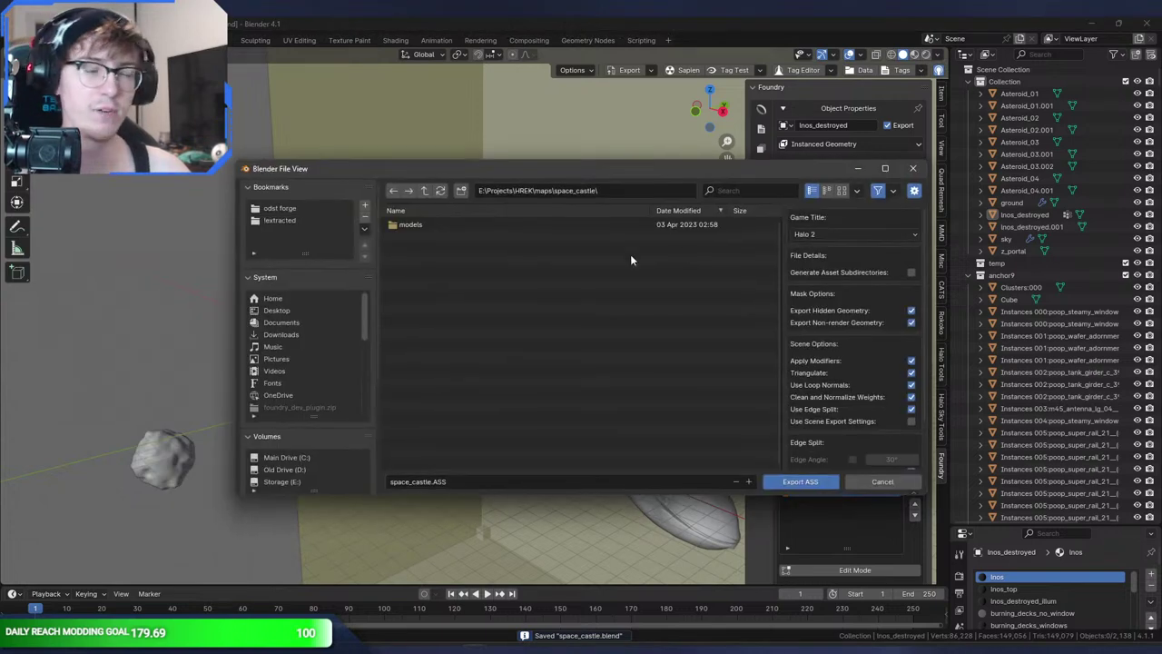
left_click(865, 480)
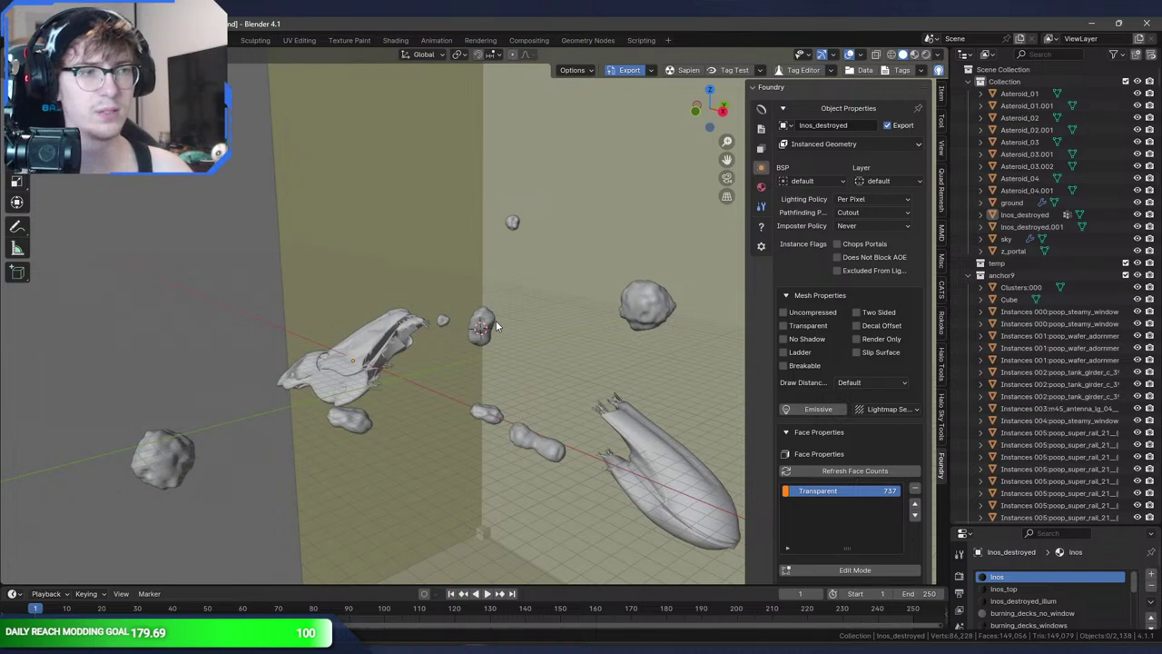
- Switch to Sapien, select the super_carrier scenery object in the space_castle map, and save the scenario
key("alt+Tab")
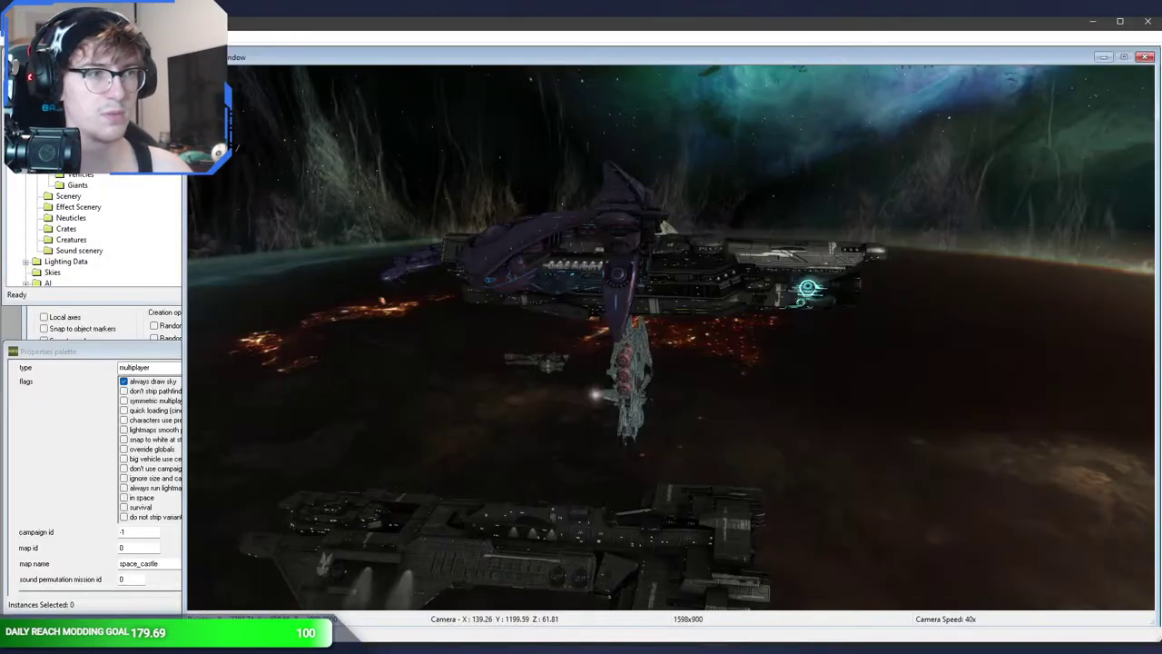
middle_click_drag(662, 523, 252, 410)
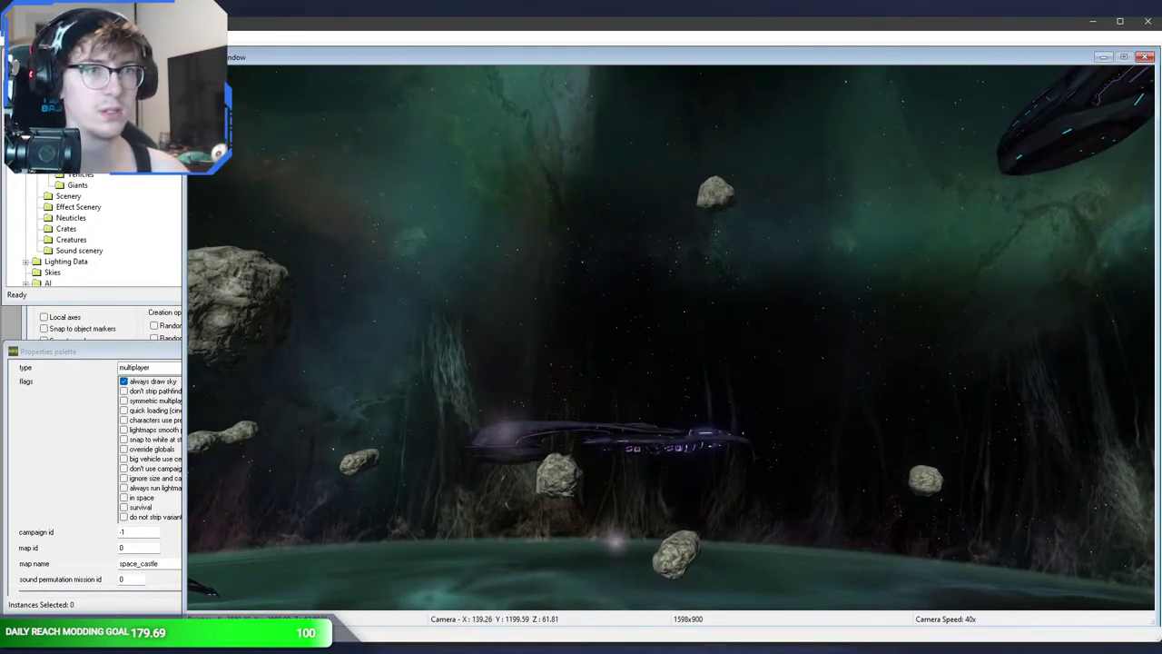
left_click(68, 196)
left_click(628, 345)
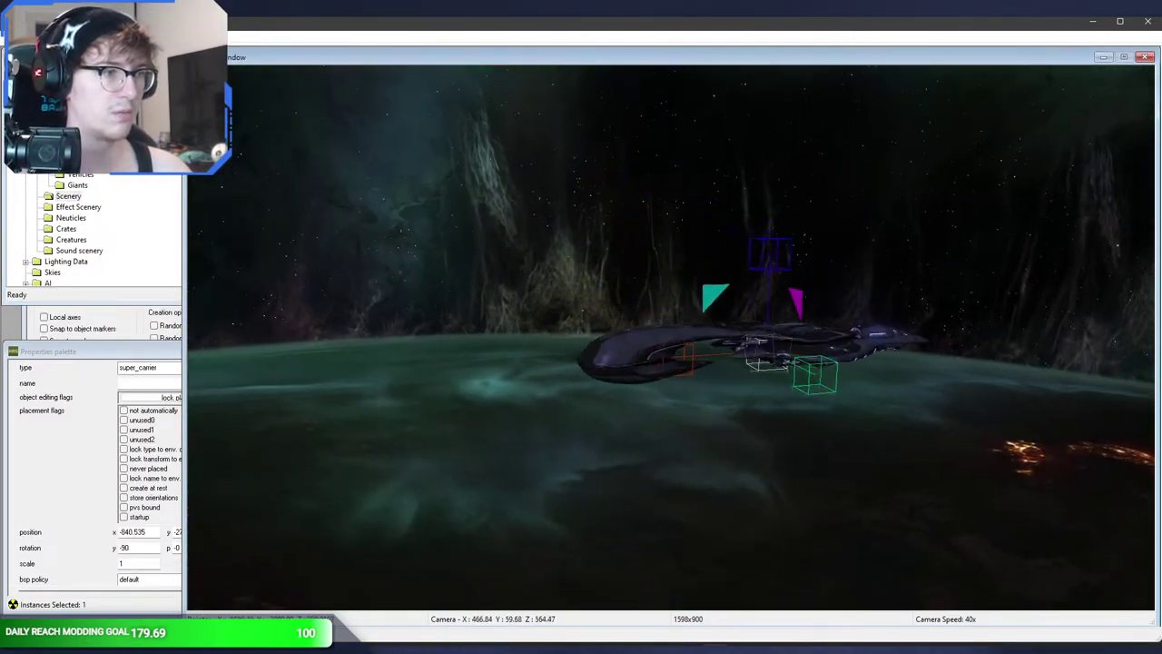
middle_click_drag(628, 345, 758, 476)
key("a")
left_click(647, 518)
key("ctrl+s")
- Fly the camera around to examine the asteroids and ships above the planet
middle_click_drag(647, 518, 771, 508)
key("d")
key("w")
middle_click_drag(676, 504, 668, 518)
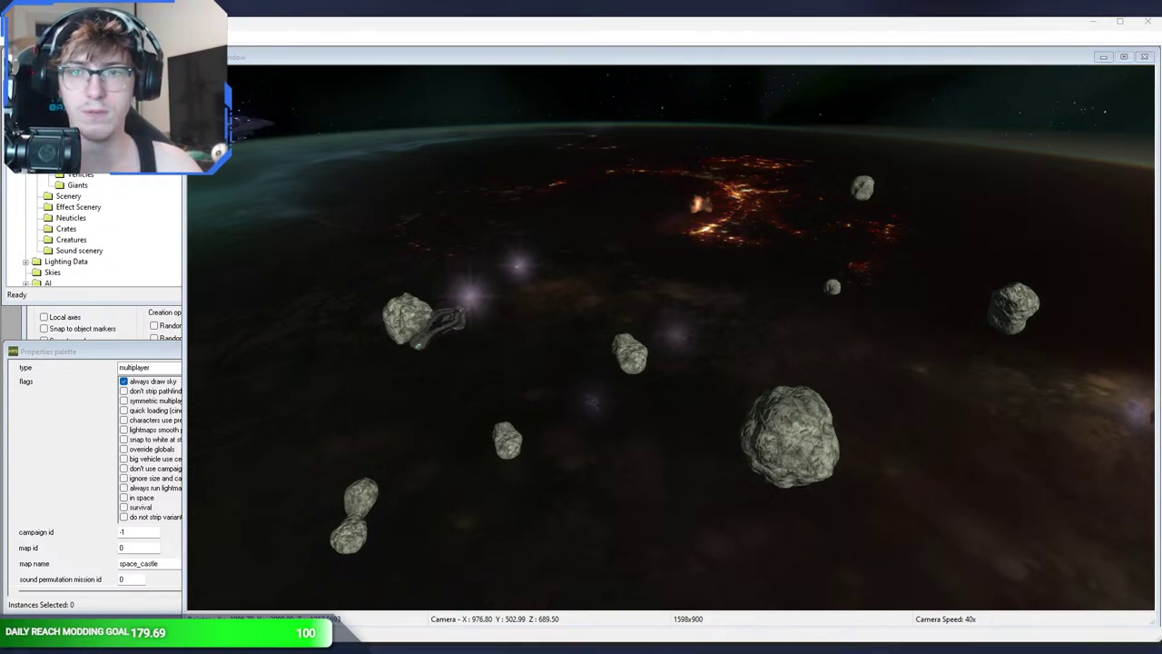
left_click(409, 391)
middle_click_drag(414, 392, 458, 334)
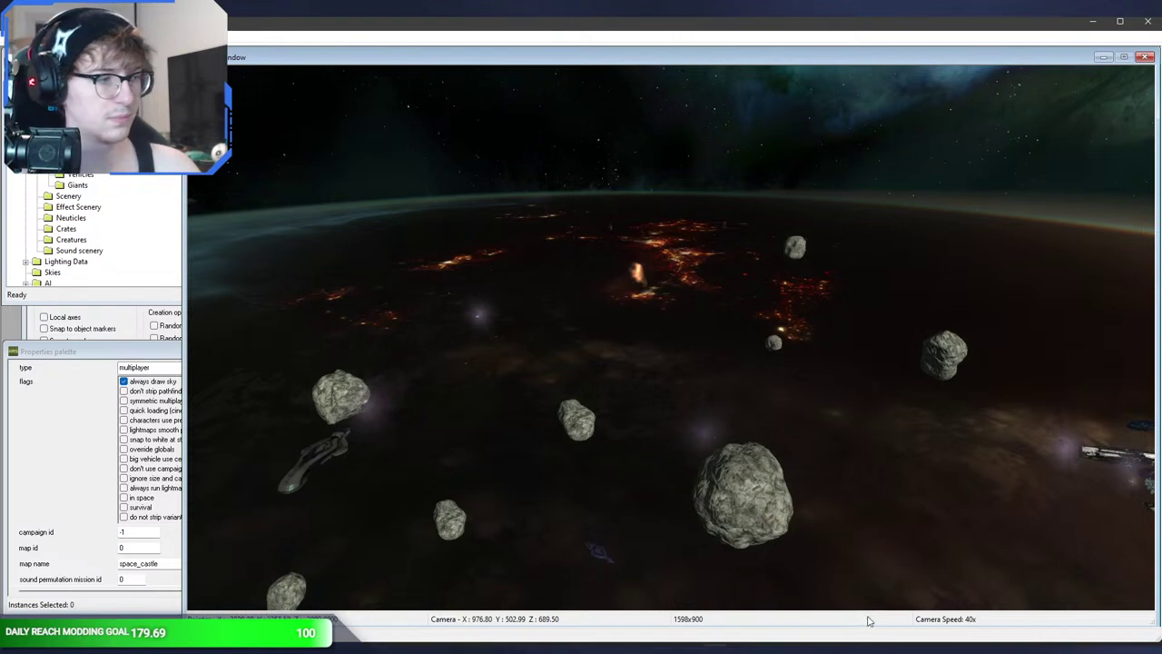
- Review the export output in the Blender console and return to the Blender scene
mouse_move(535, 643)
left_click(531, 590)
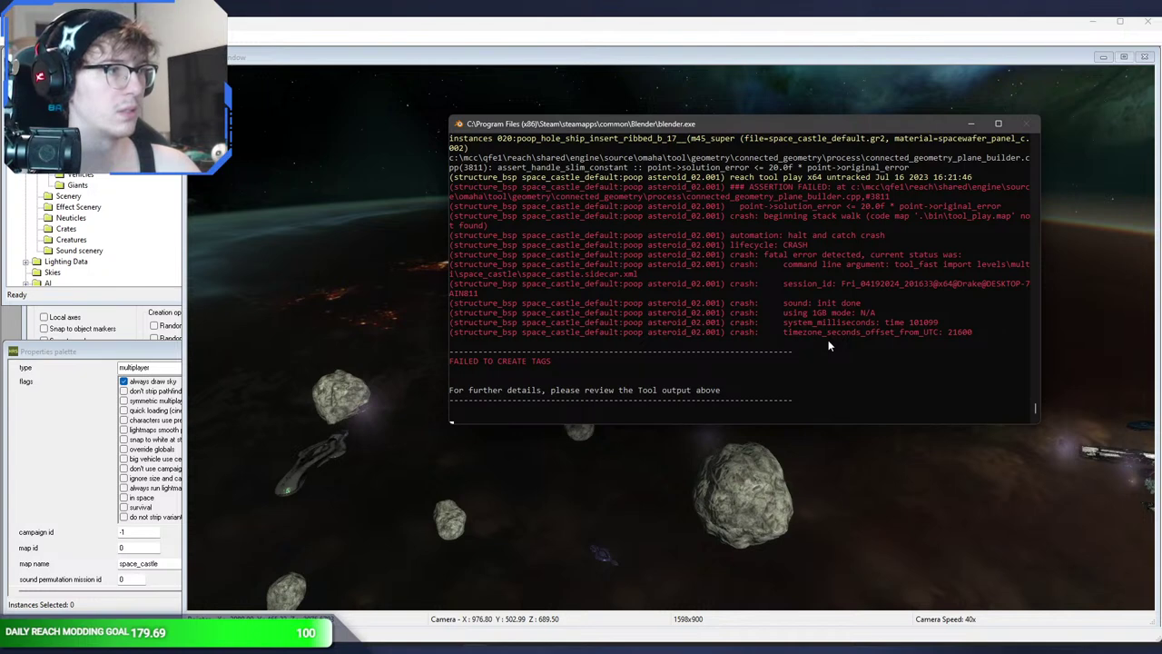
left_click(432, 572)
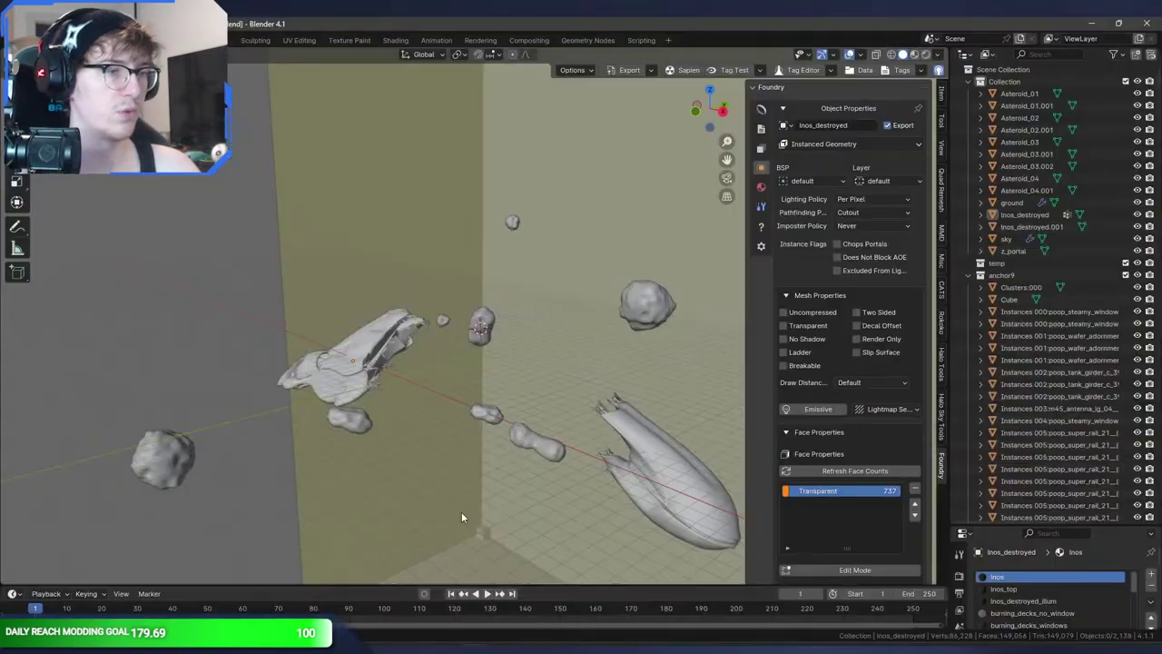
- Delete both Inos_destroyed and Inos_destroyed.001 from the scene
left_click(637, 480)
left_click(395, 342)
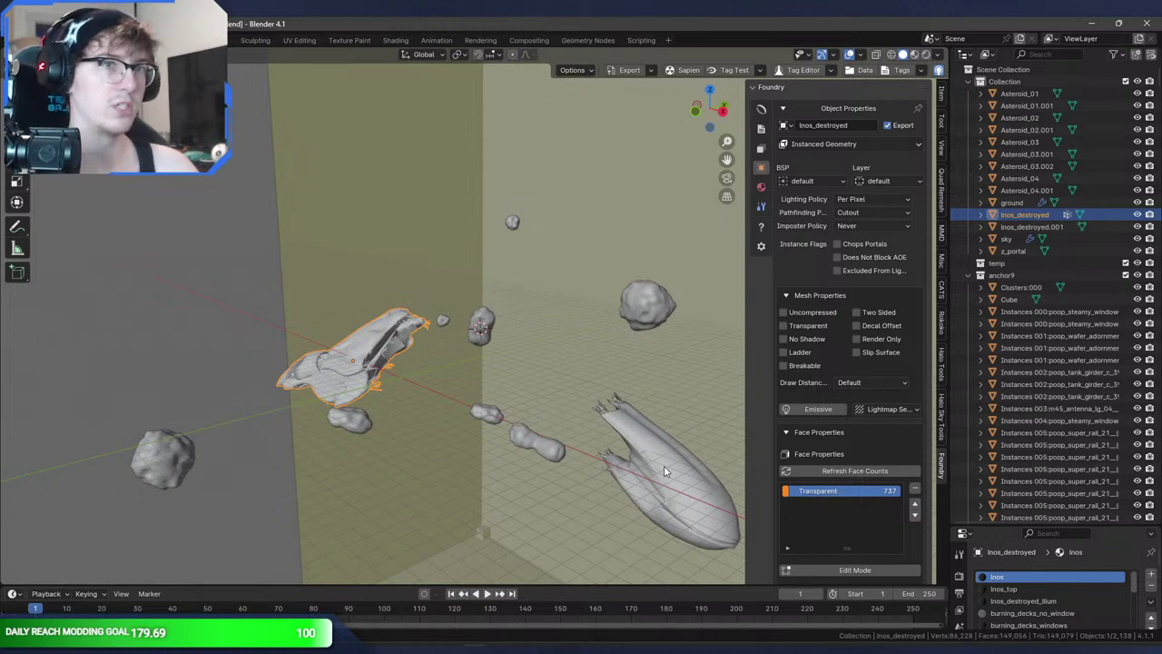
key("Delete")
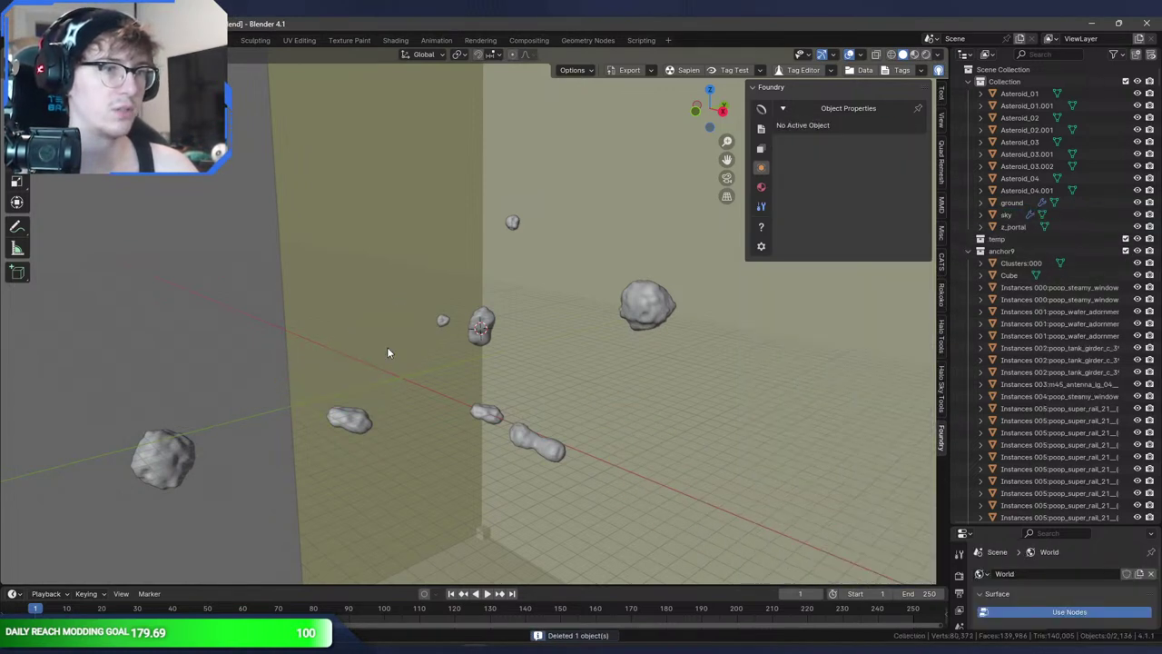
- Export the space_castle scene again with the Foundry exporter
left_click(36, 40)
mouse_move(62, 220)
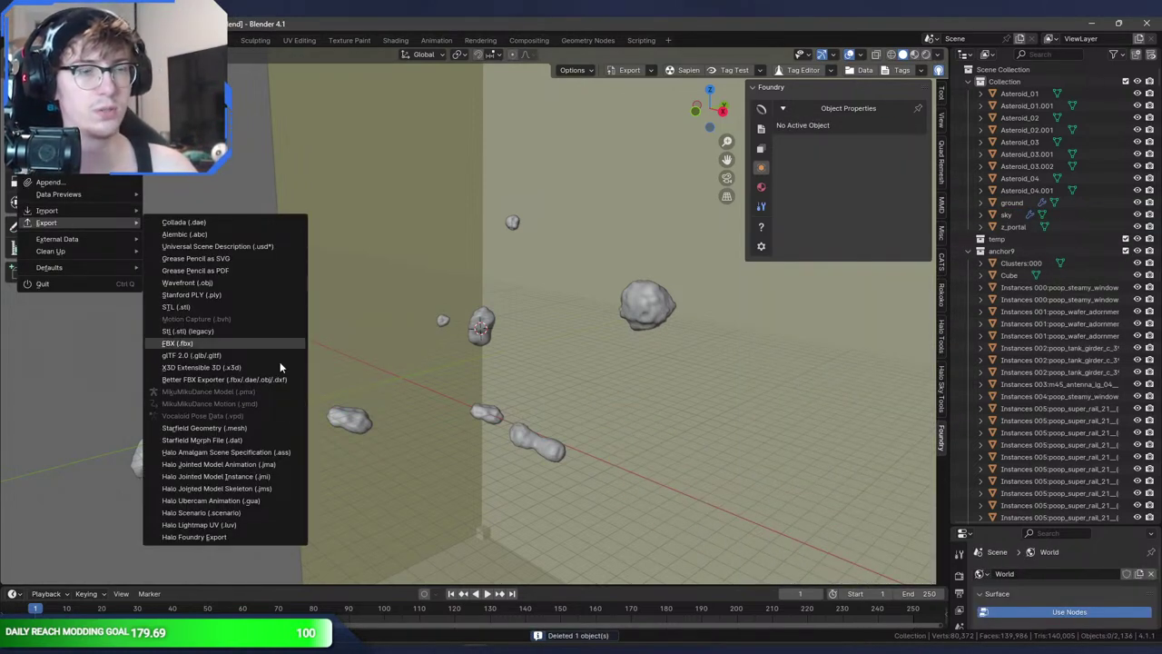
left_click(630, 70)
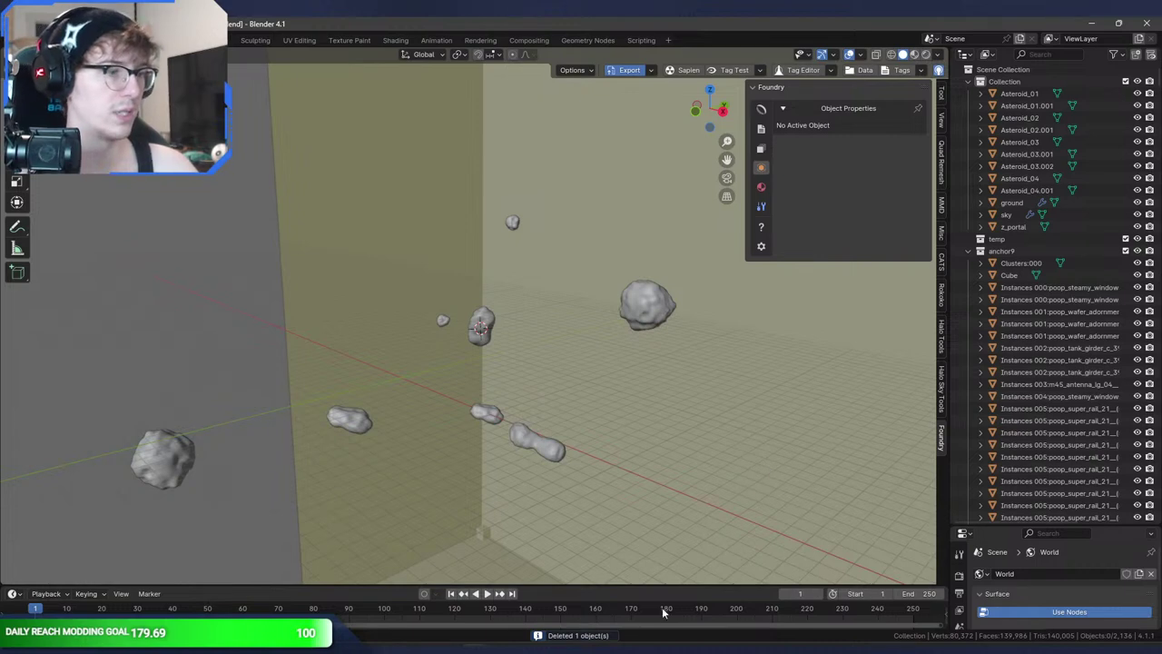
- Switch to the Halo tag editor and collapse the globals and objects folders in the tag tree
left_click(548, 595)
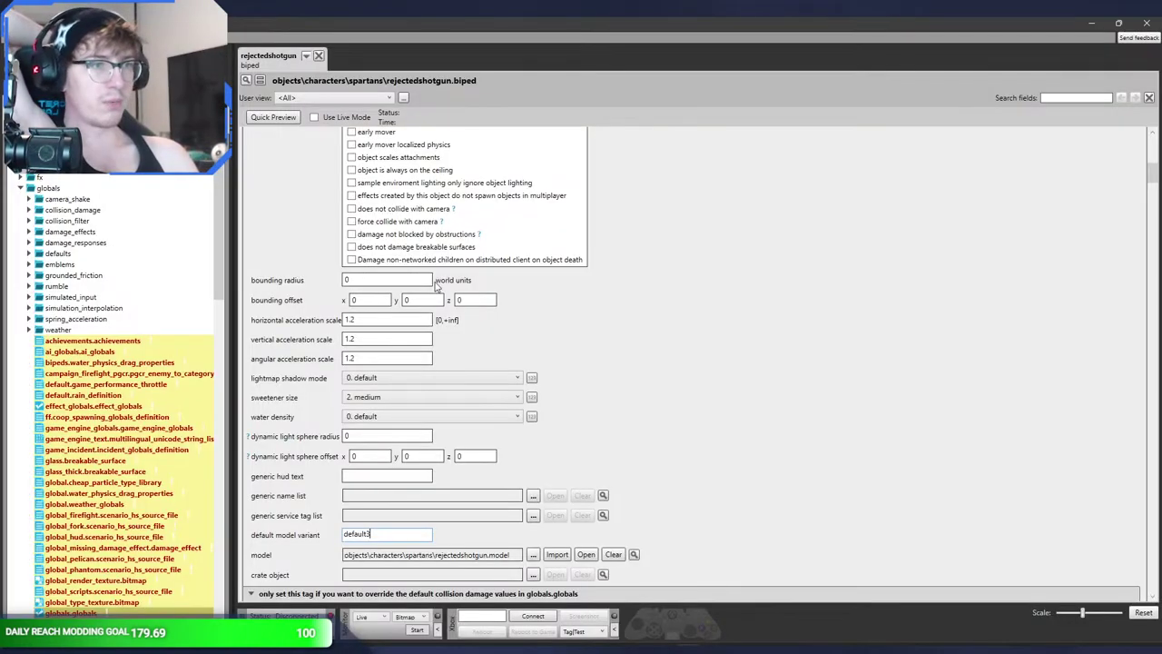
scroll(21, 281, "up", 1)
left_click(21, 232)
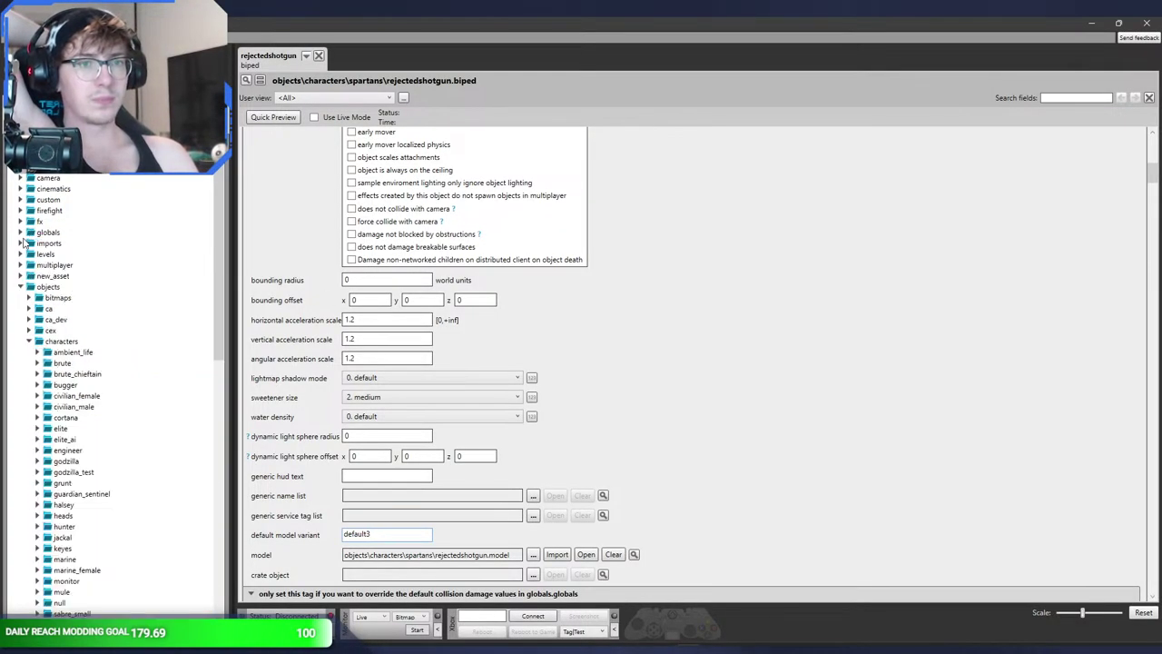
left_click(20, 287)
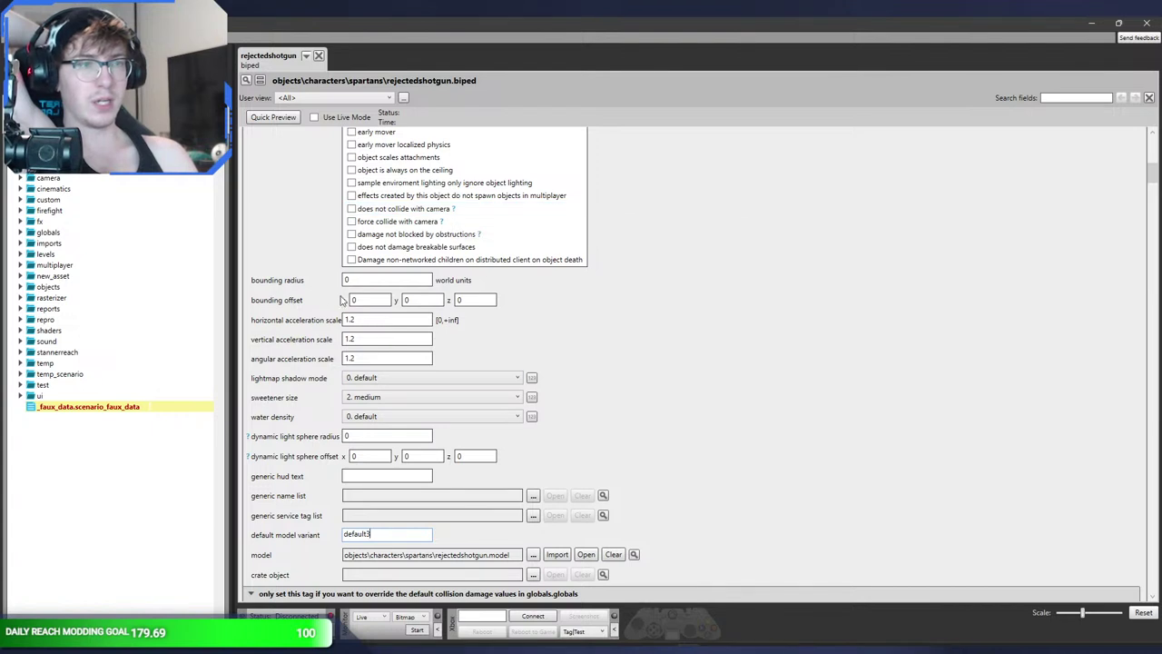
- Open levels\multi\forge_halo\forge_halo.scenario and bring its structure bsps section into view
left_click(19, 256)
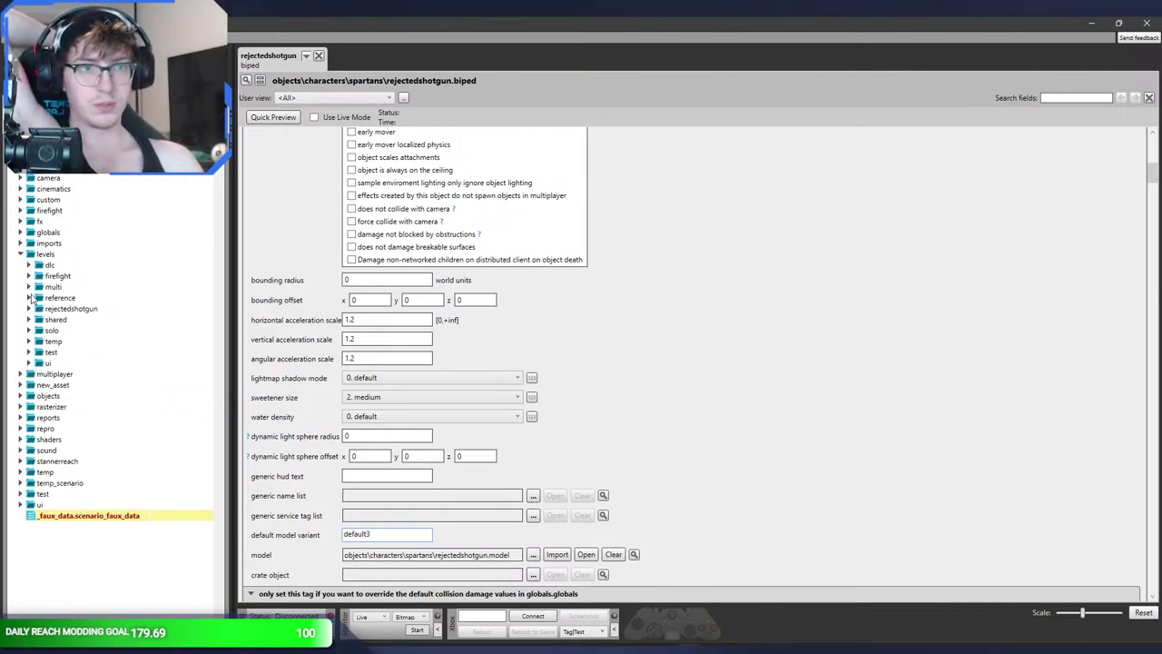
left_click(28, 287)
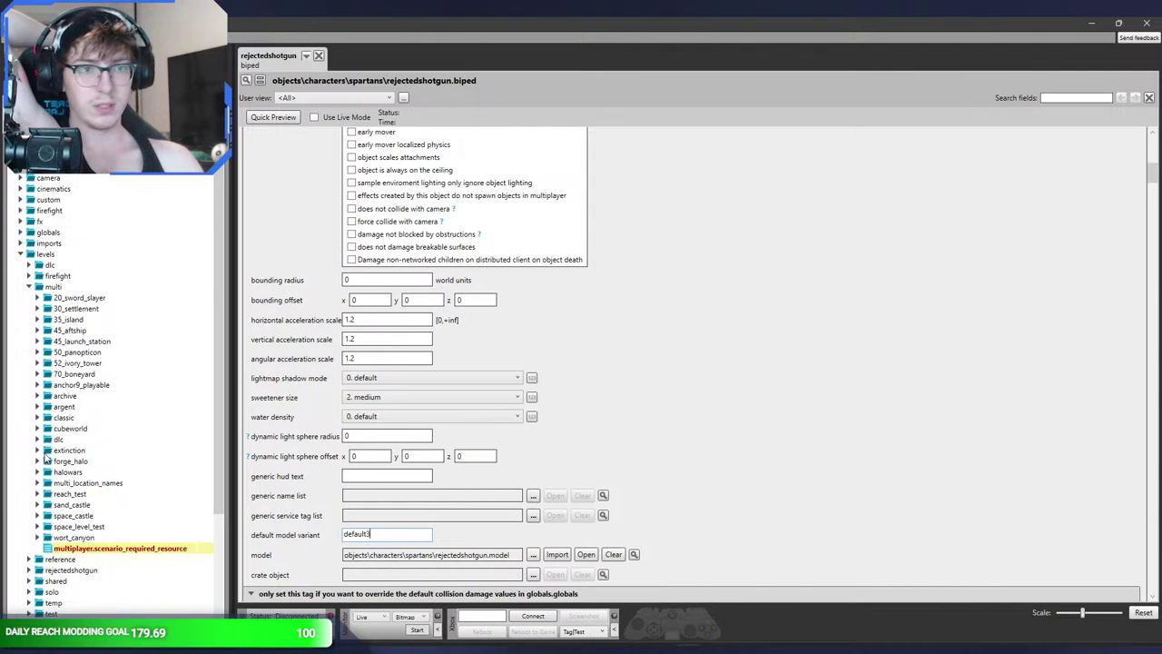
left_click(37, 460)
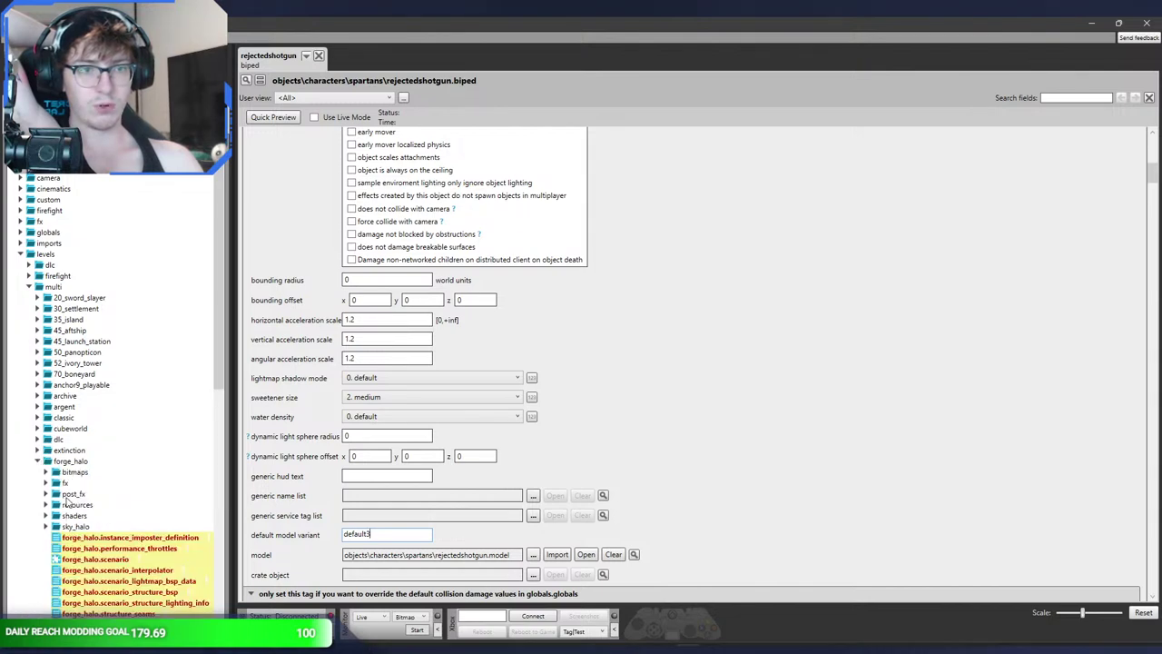
scroll(109, 408, "down", 5)
left_click(123, 387)
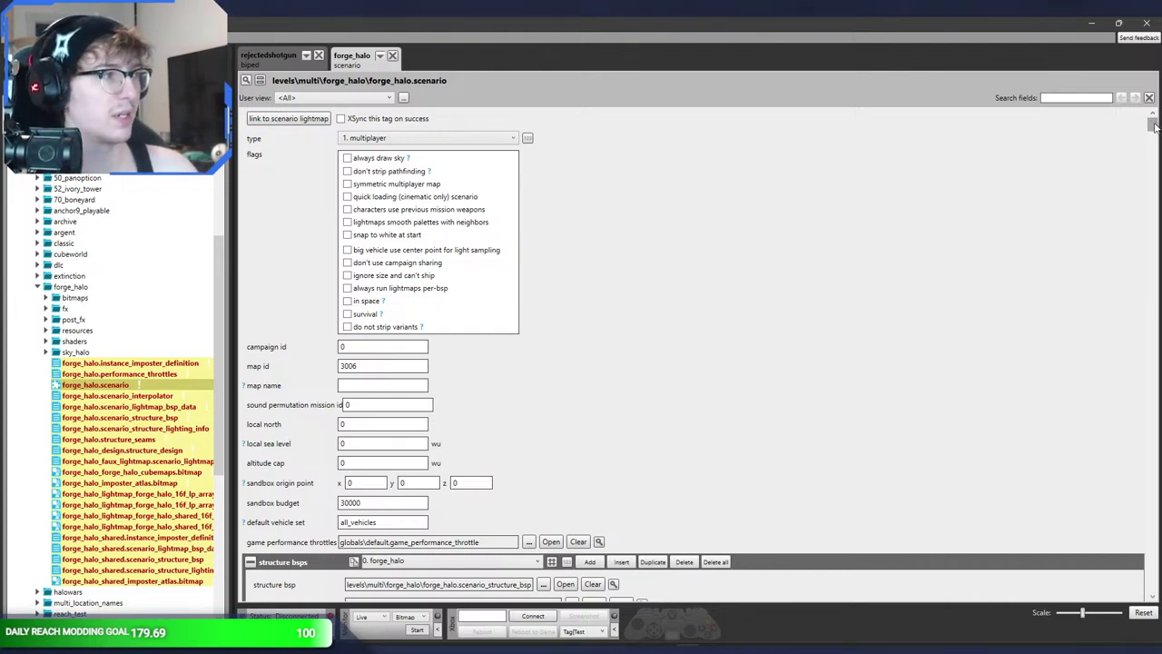
scroll(977, 211, "down", 3)
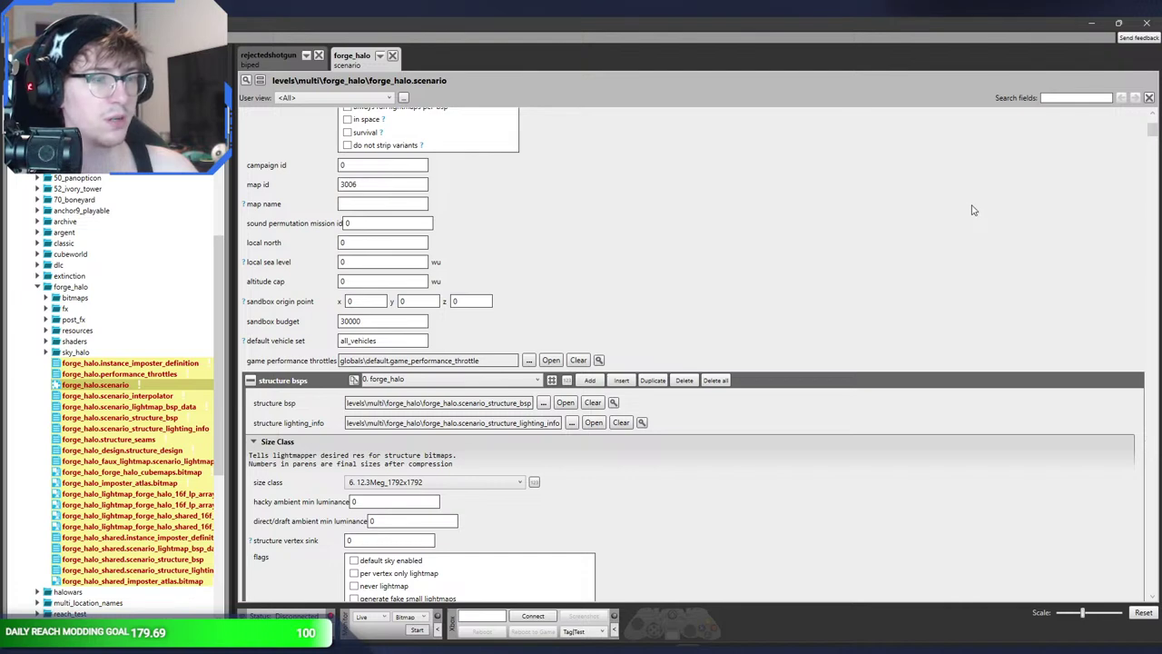
- Review the structure bsp, lightmap, structure design and sky settings in forge_halo.scenario, and close the tag
left_click(487, 380)
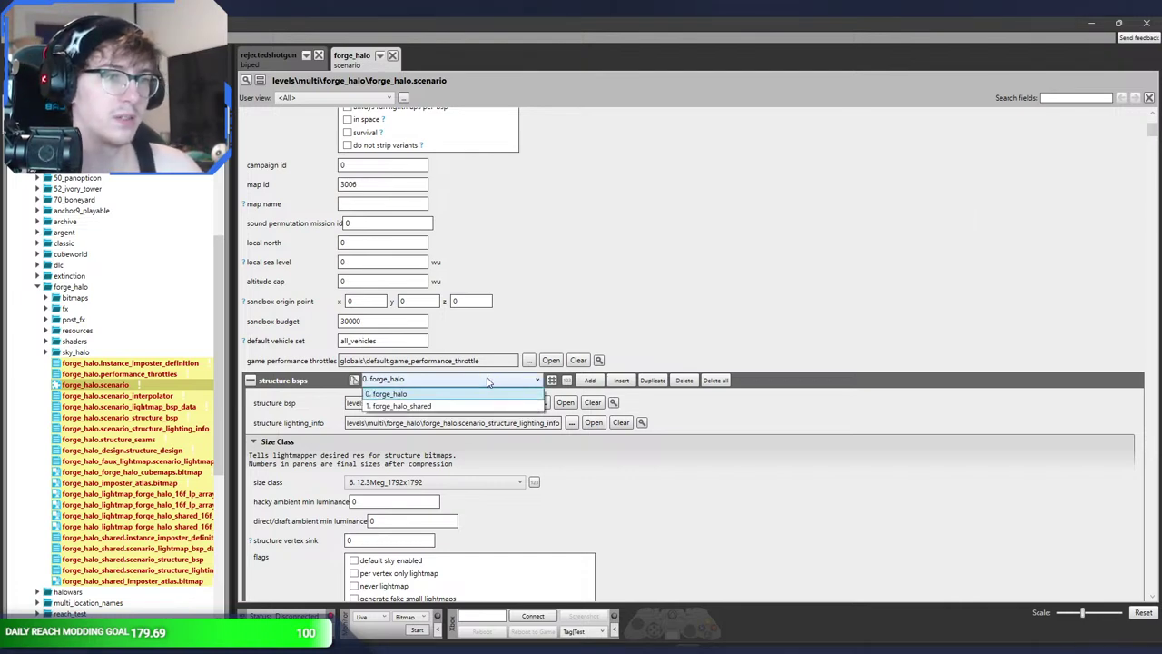
left_click(487, 382)
scroll(777, 431, "down", 2)
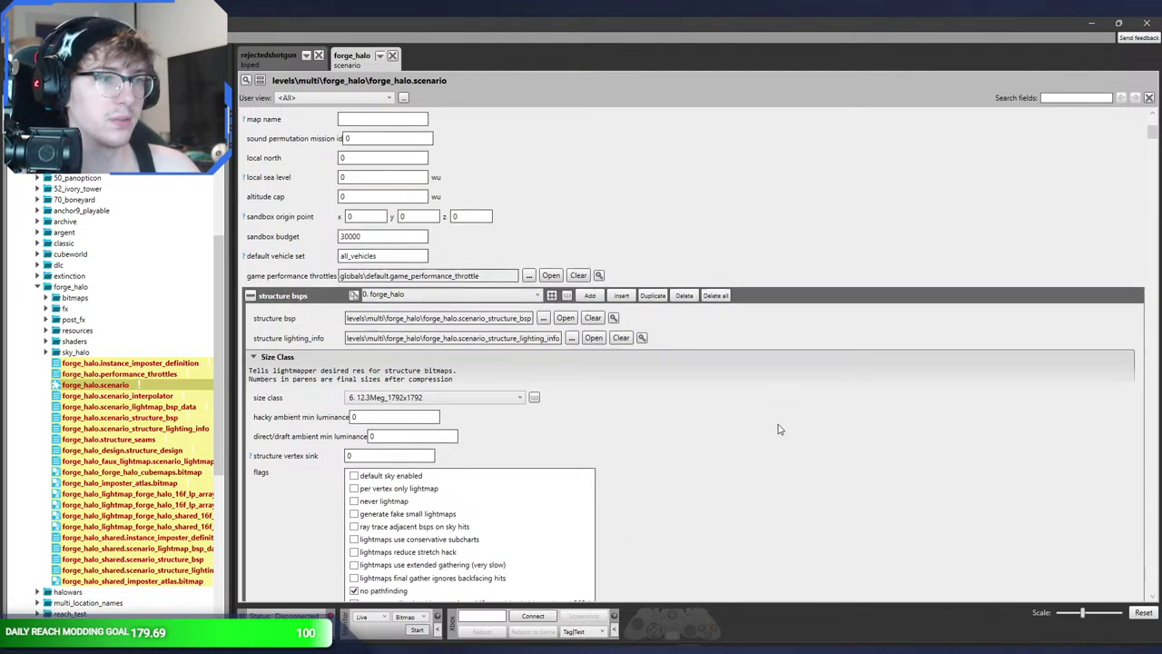
left_click(485, 262)
left_click(485, 262)
scroll(762, 396, "down", 3)
scroll(768, 391, "down", 12)
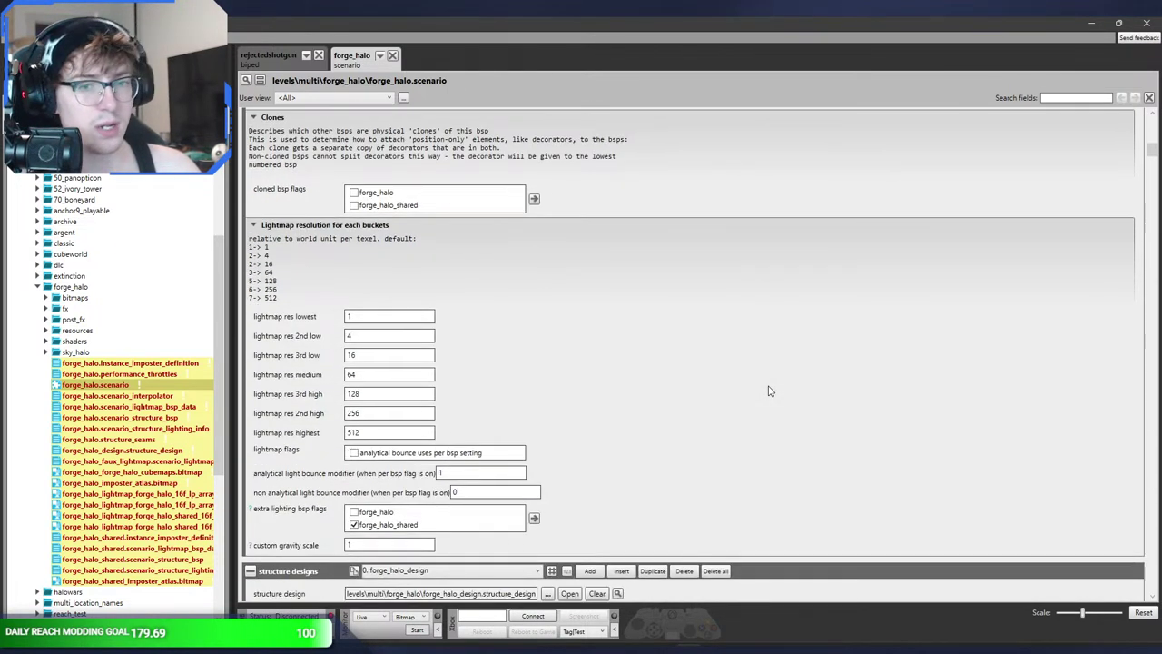
scroll(768, 390, "down", 4)
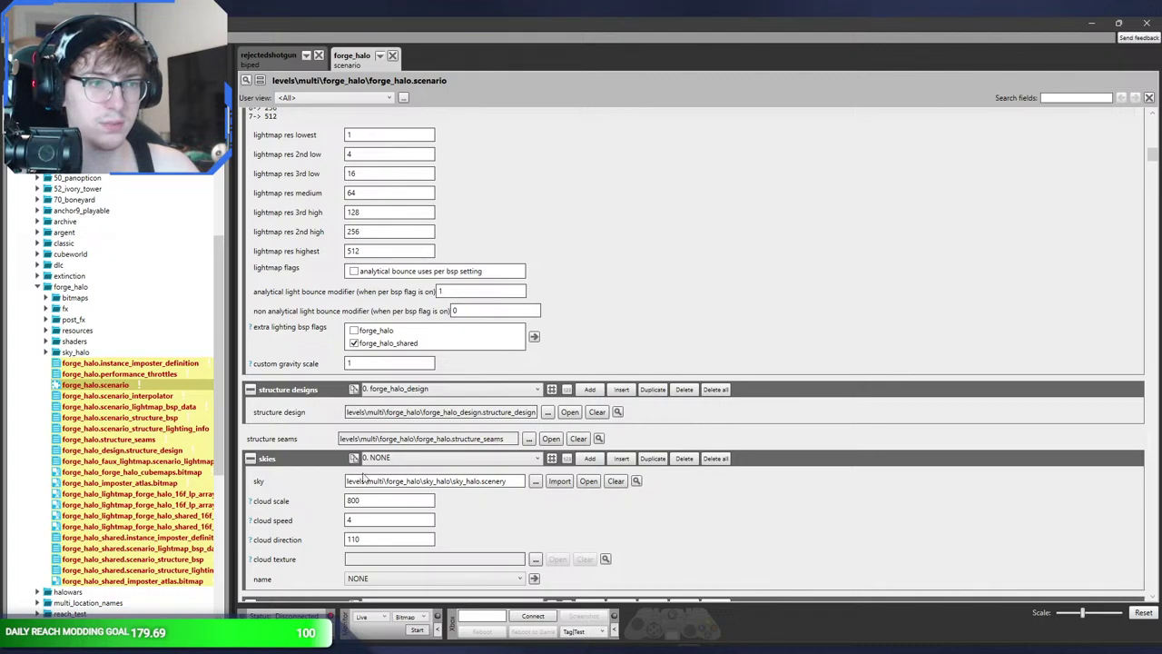
scroll(404, 475, "up", 5)
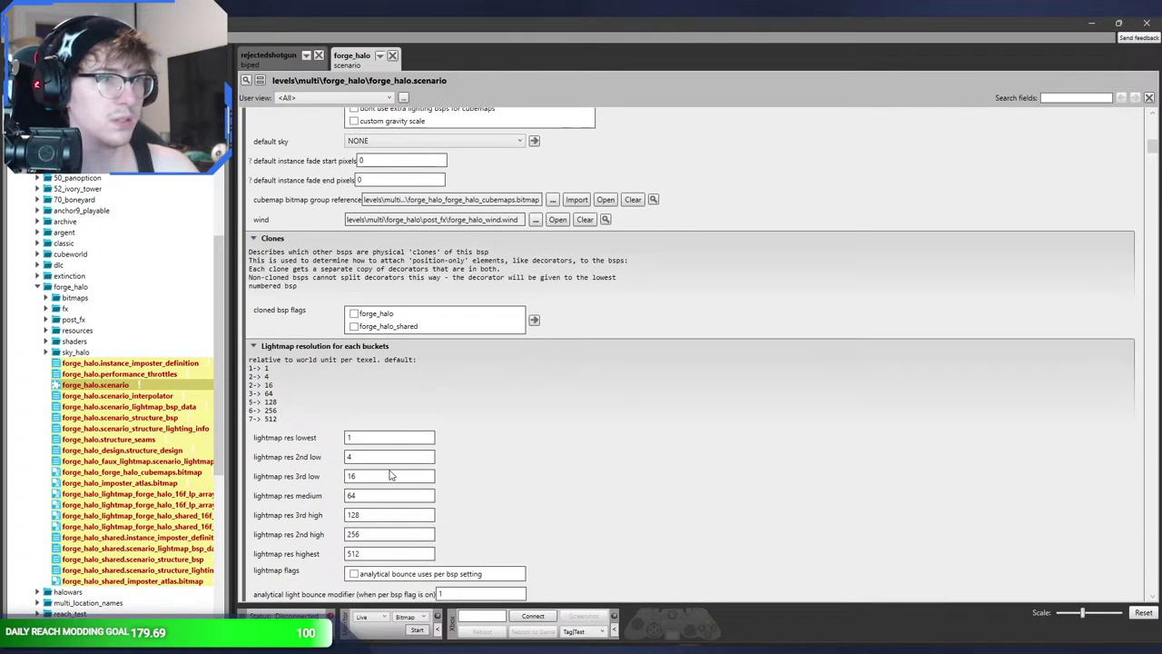
scroll(390, 474, "up", 10)
scroll(307, 475, "down", 7)
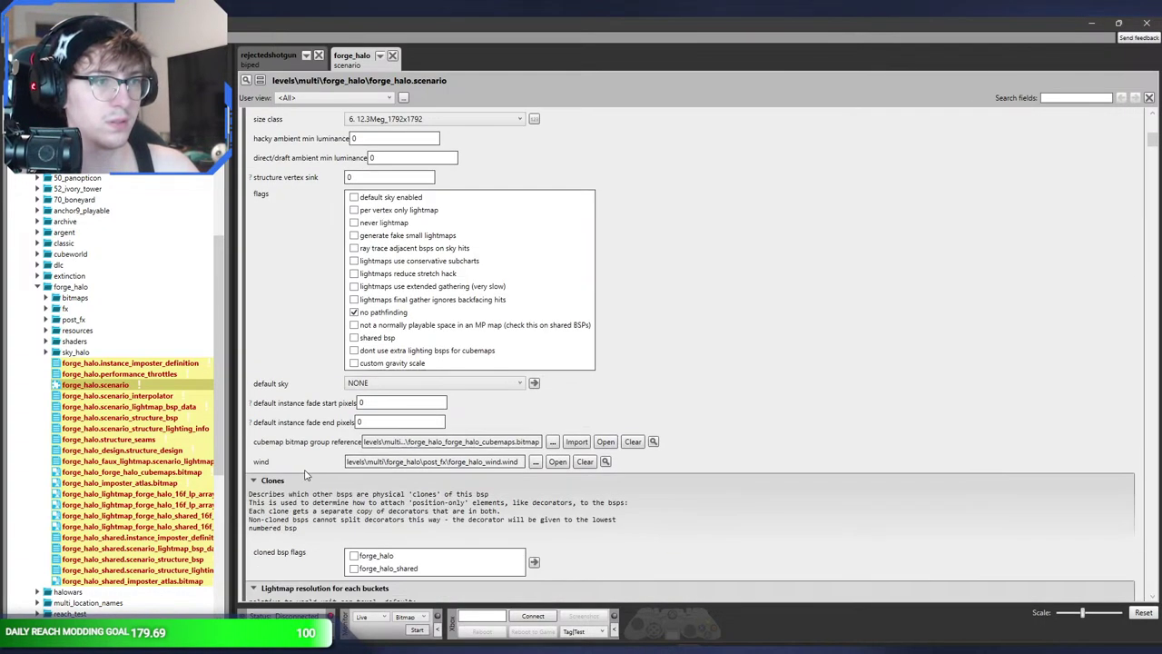
scroll(307, 475, "down", 11)
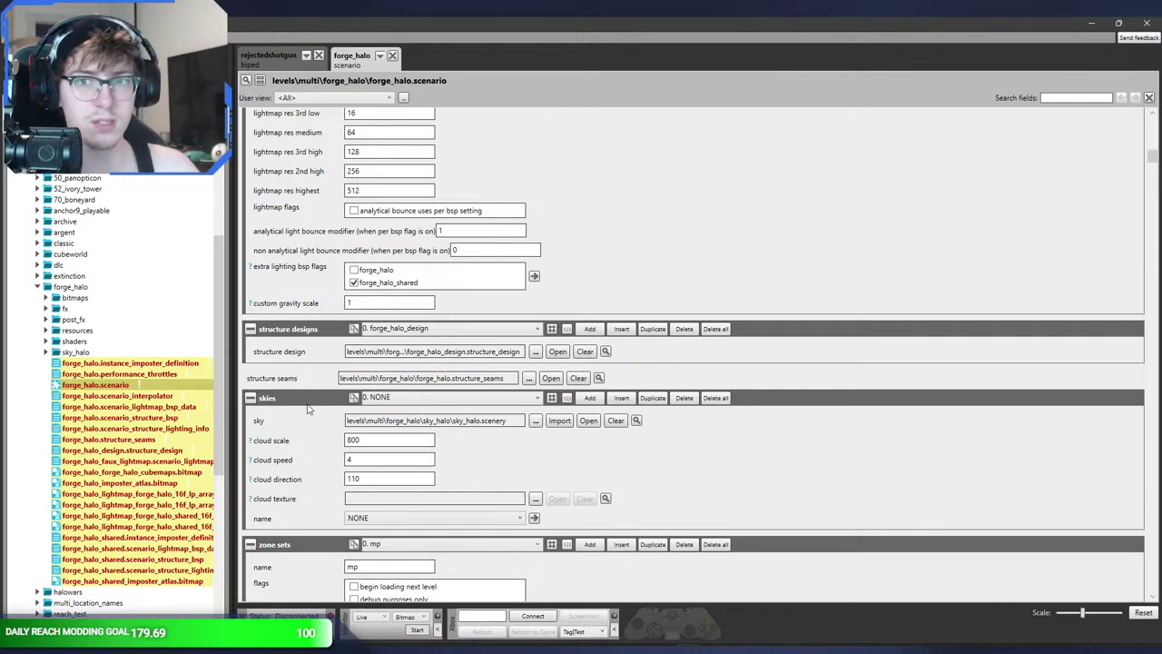
left_click(392, 55)
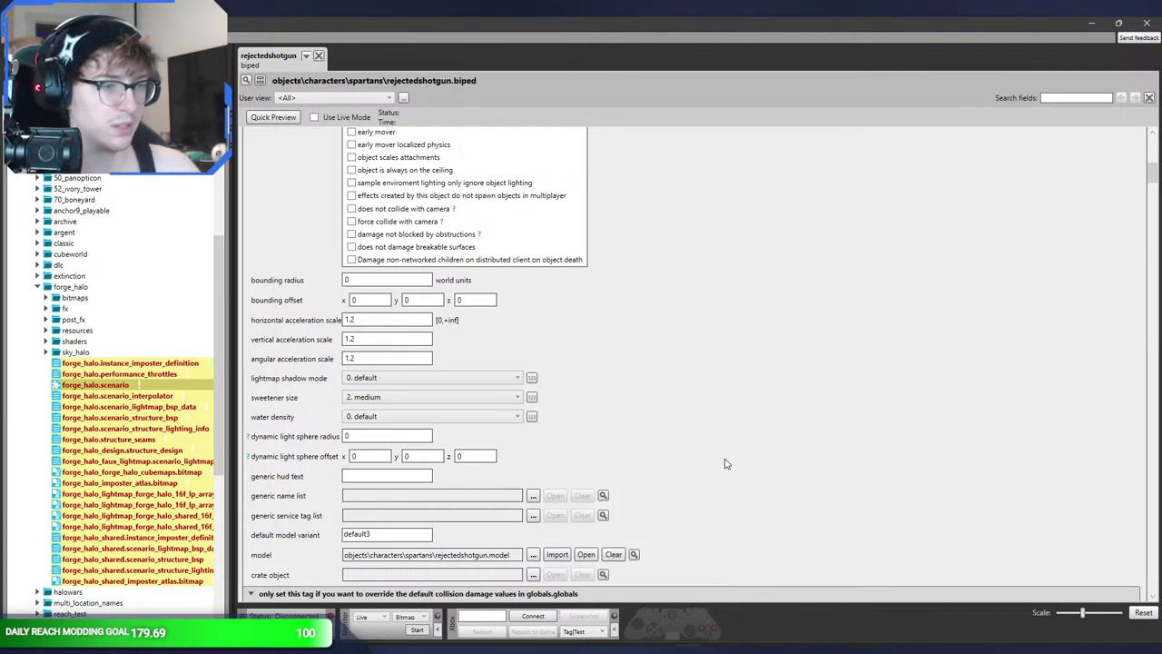
- Bring up the Blender console and read the Tool output from the space_castle export
mouse_move(527, 646)
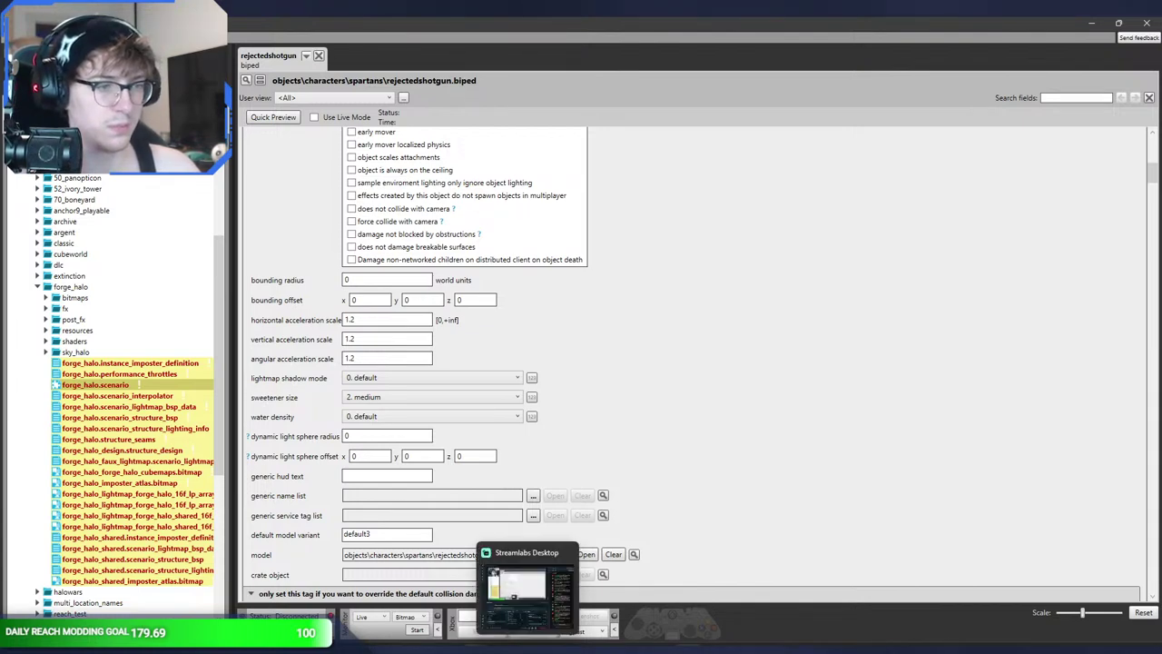
left_click(519, 592)
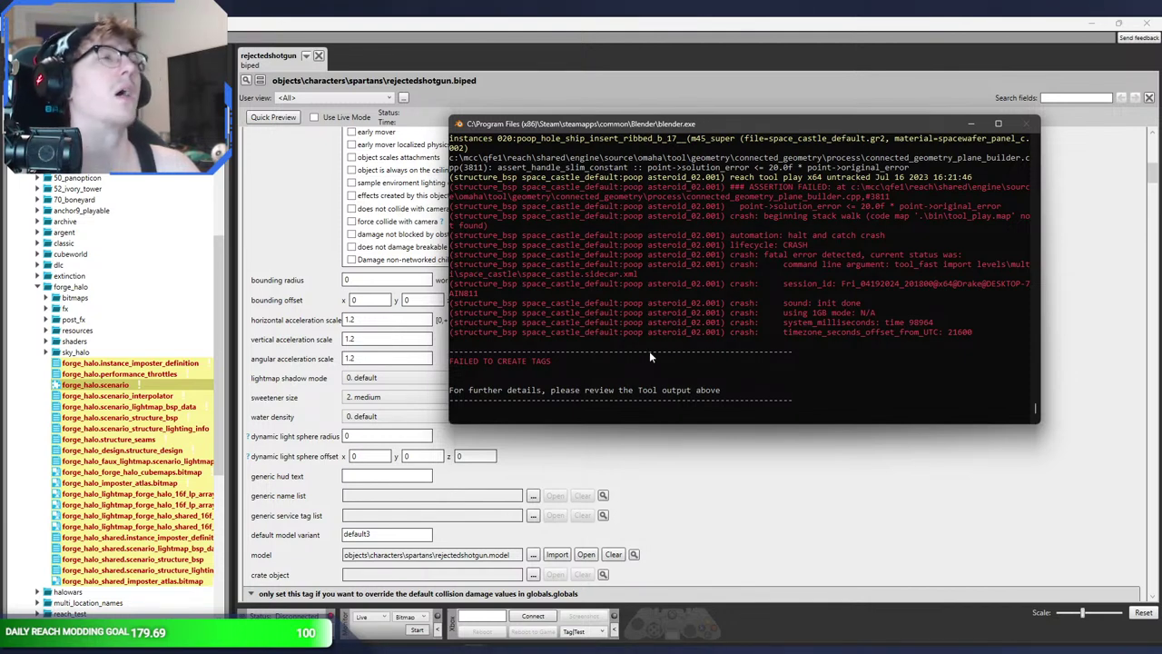
- Switch to the Sapien game window and fly through space_castle to inspect the placed ships and asteroids
mouse_move(490, 647)
left_click(417, 558)
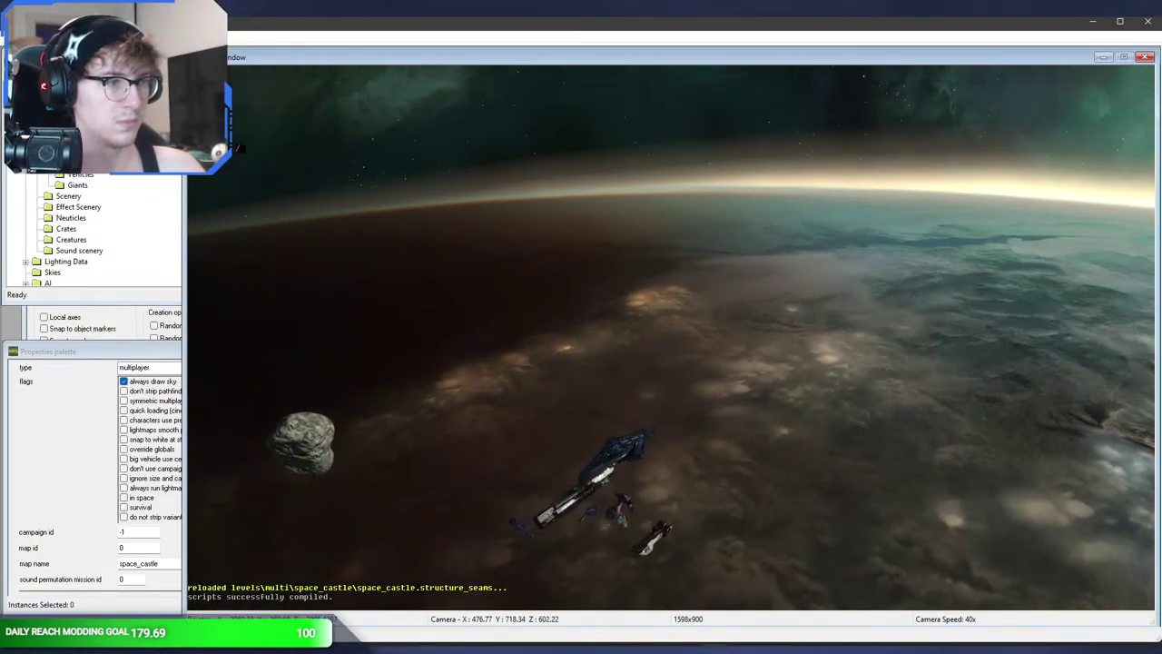
key("w")
mouse_move(657, 524)
middle_mouse_down()
mouse_move(636, 481)
mouse_move(657, 524)
middle_mouse_up()
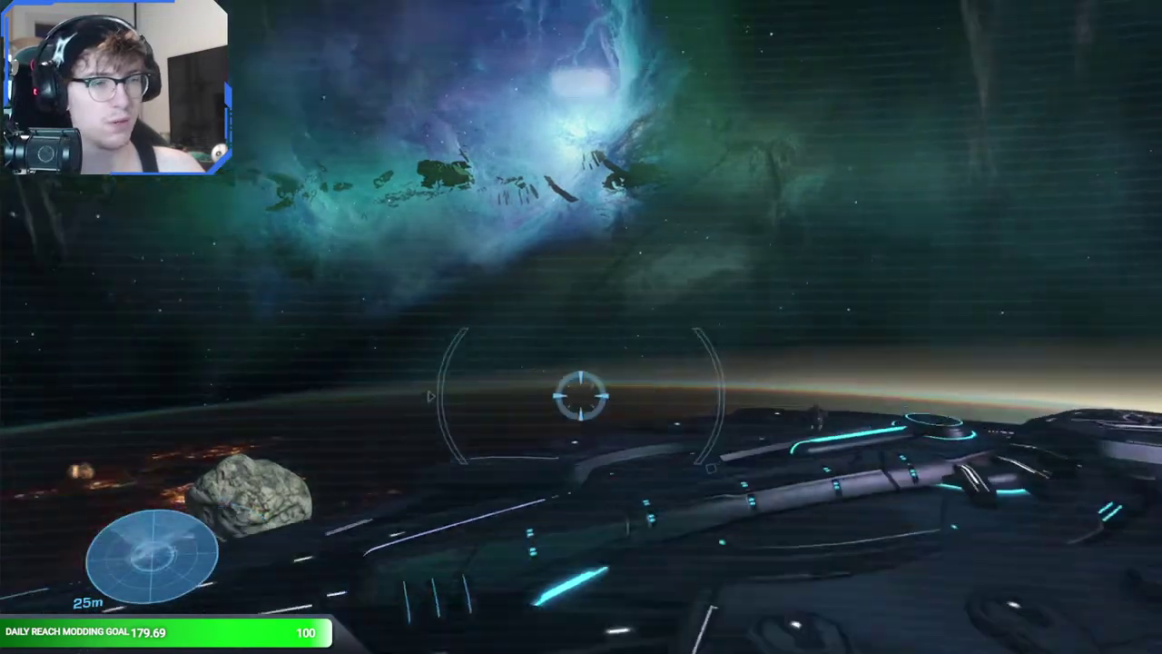
key("w")
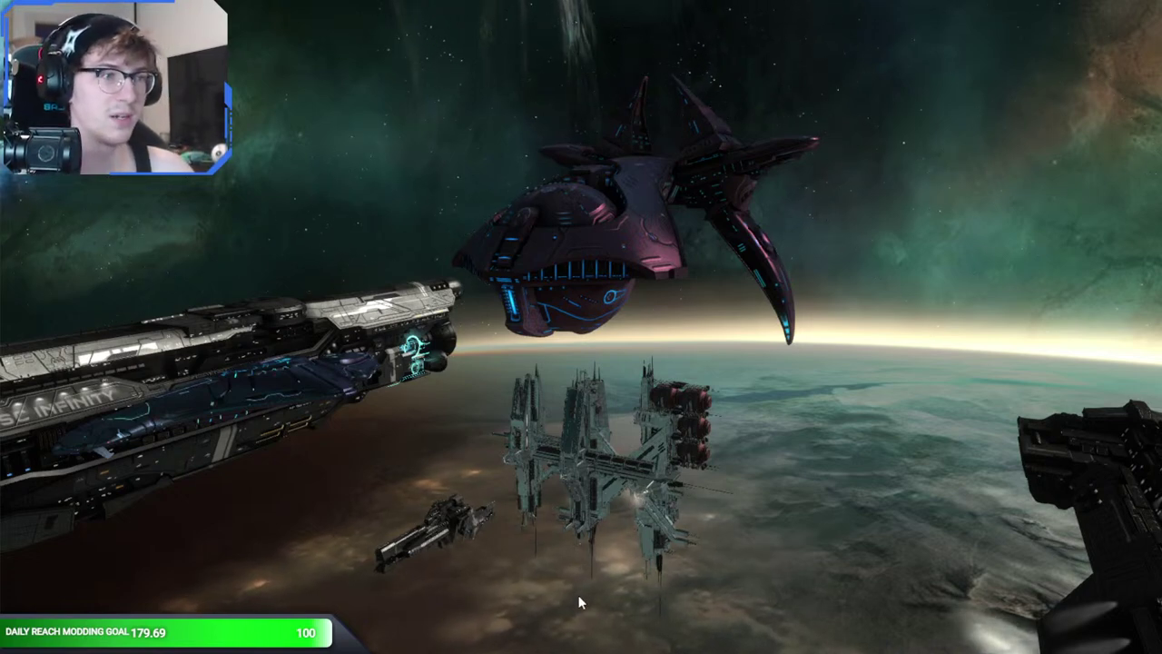
middle_click_drag(571, 579, 444, 563)
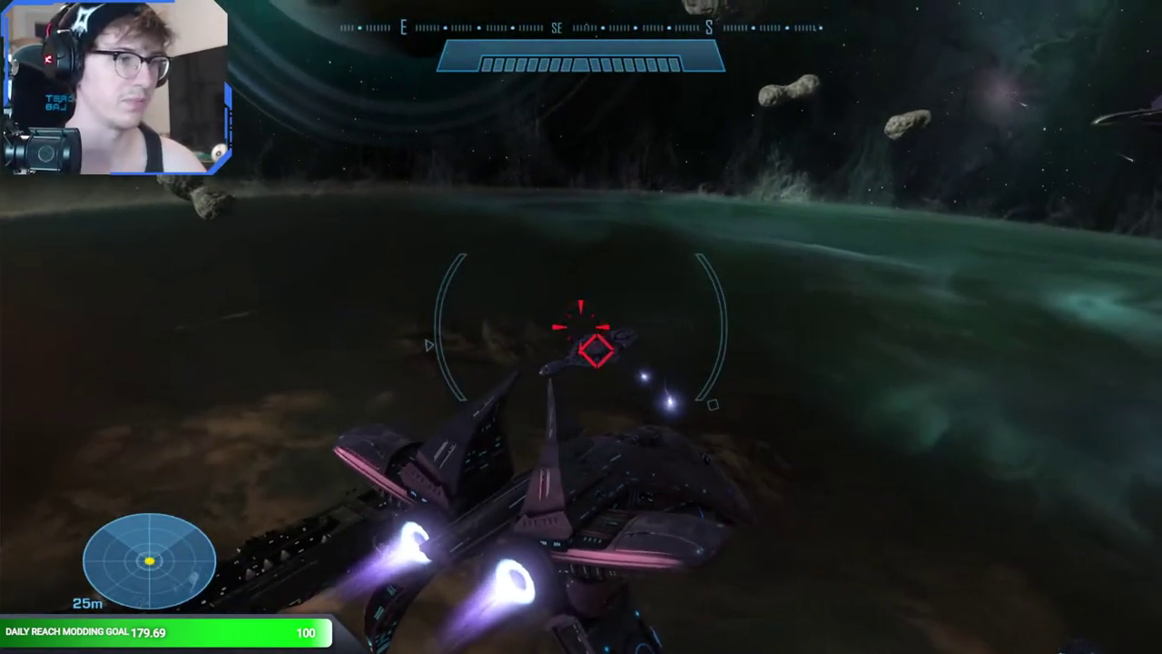
key("Tab")
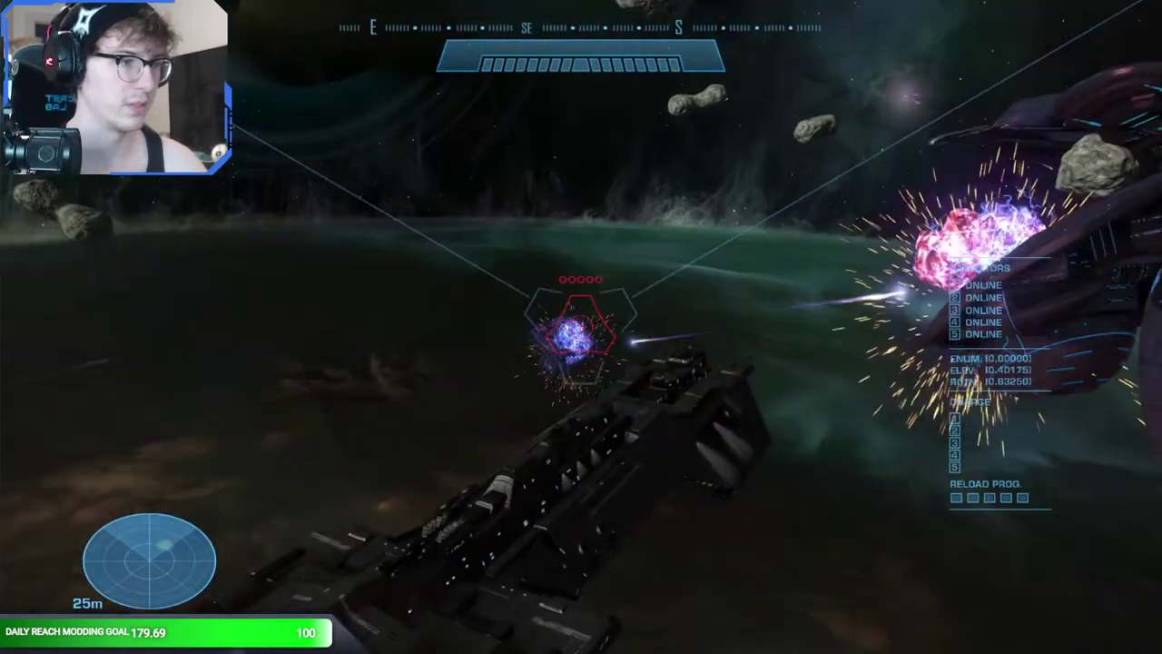
key("1")
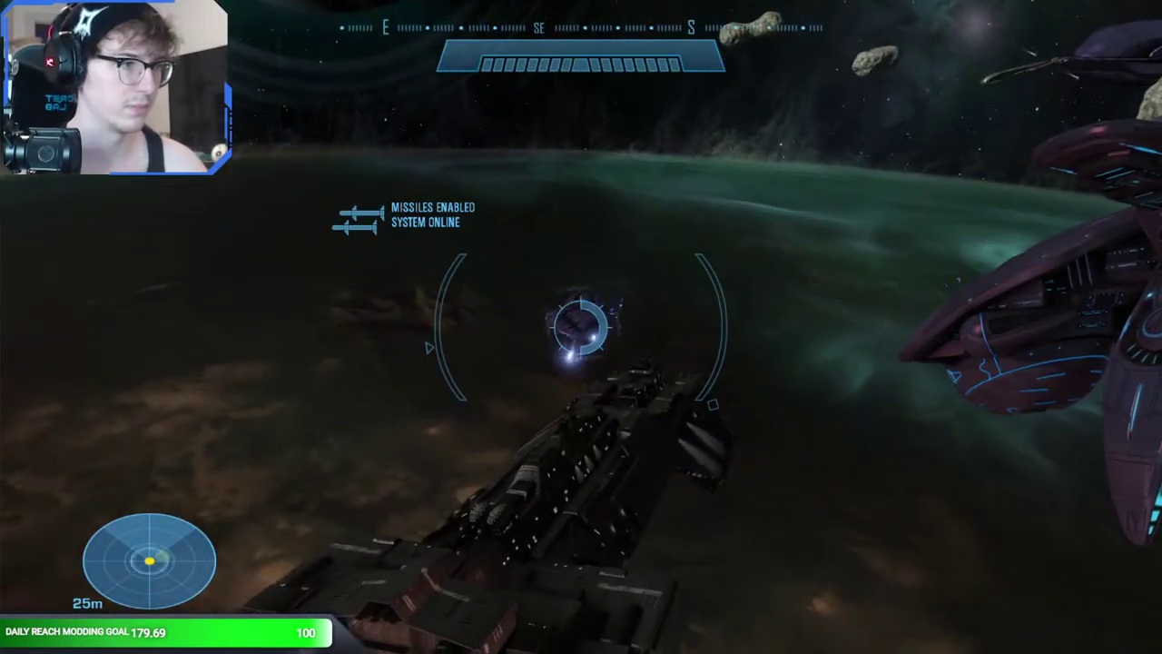
left_click(581, 326)
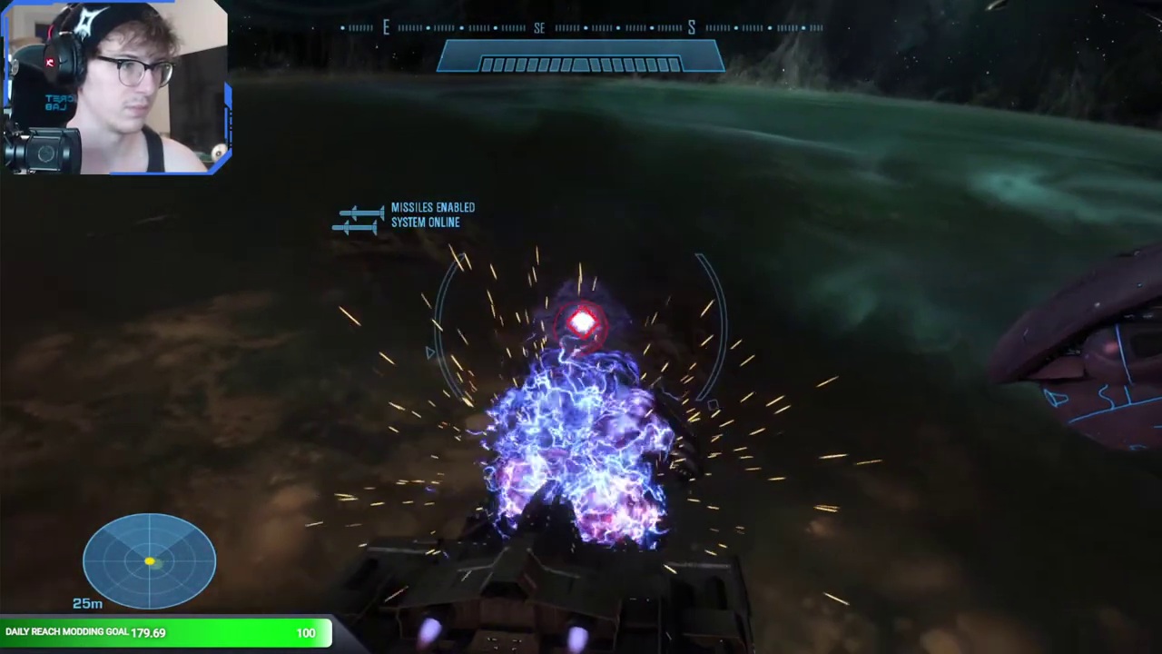
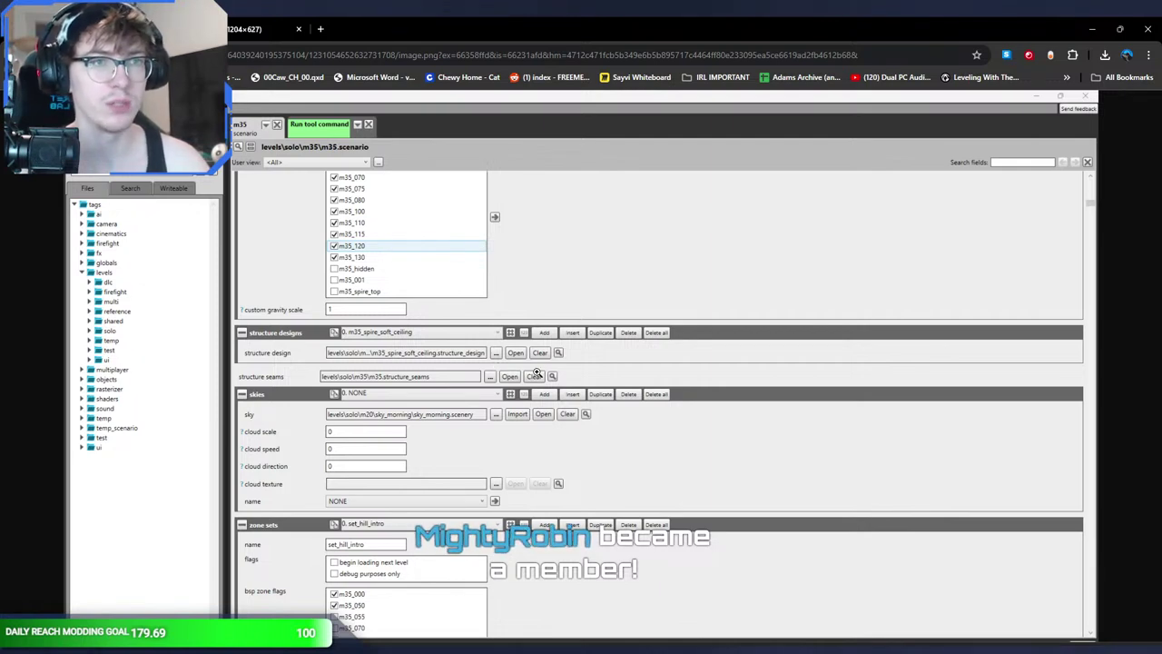
- Switch between the browser images to compare the m35.scenario settings with the game window view
key("ctrl+Tab")
key("ctrl+shift+Tab")
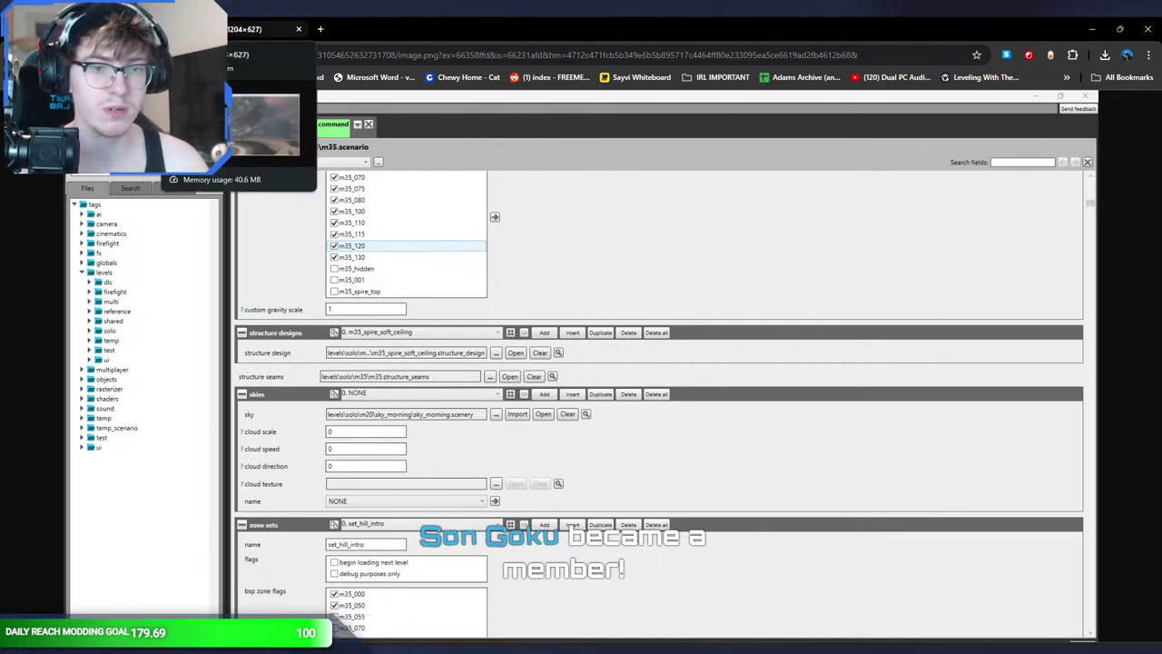
left_click(263, 20)
left_click(136, 26)
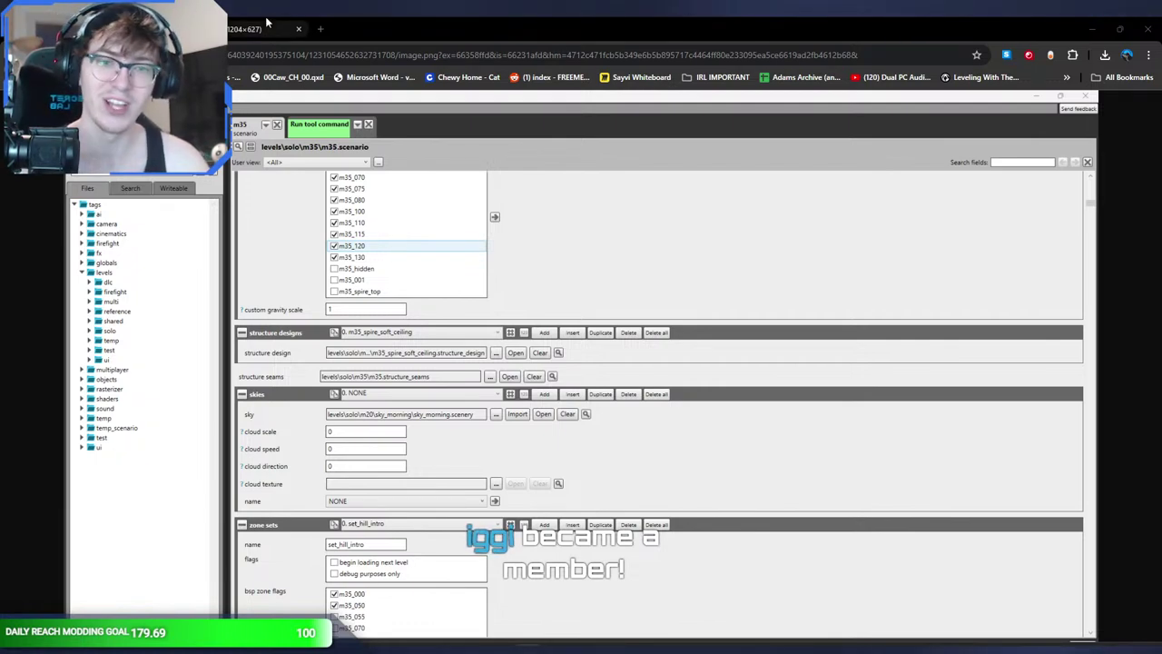
mouse_move(266, 21)
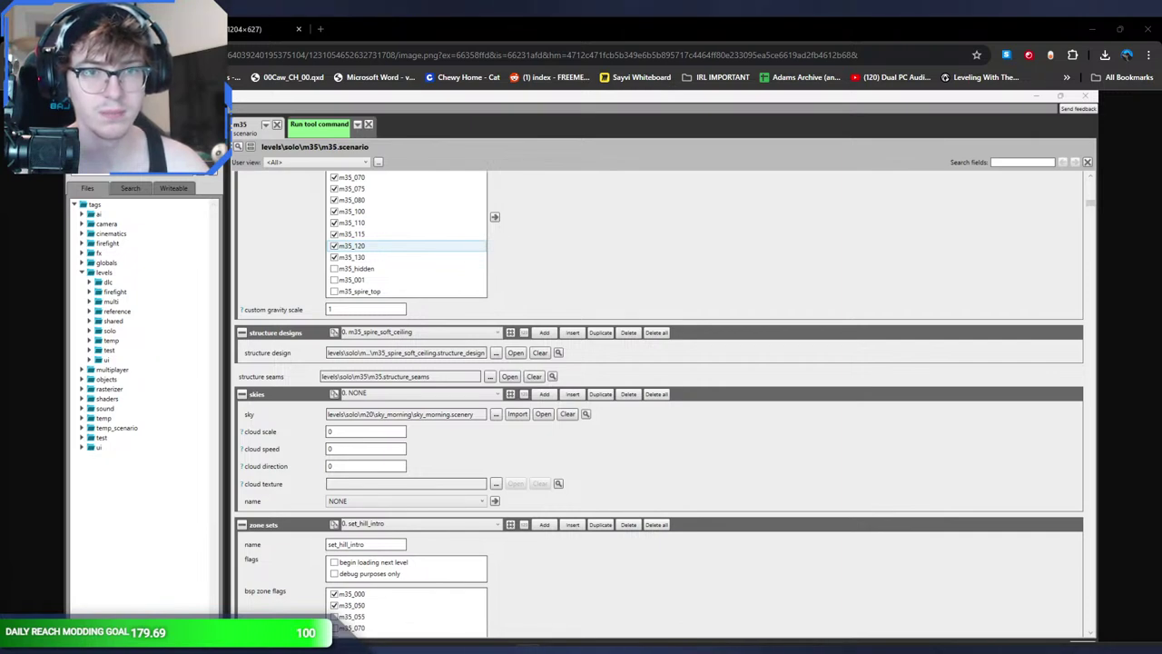
left_click(299, 29)
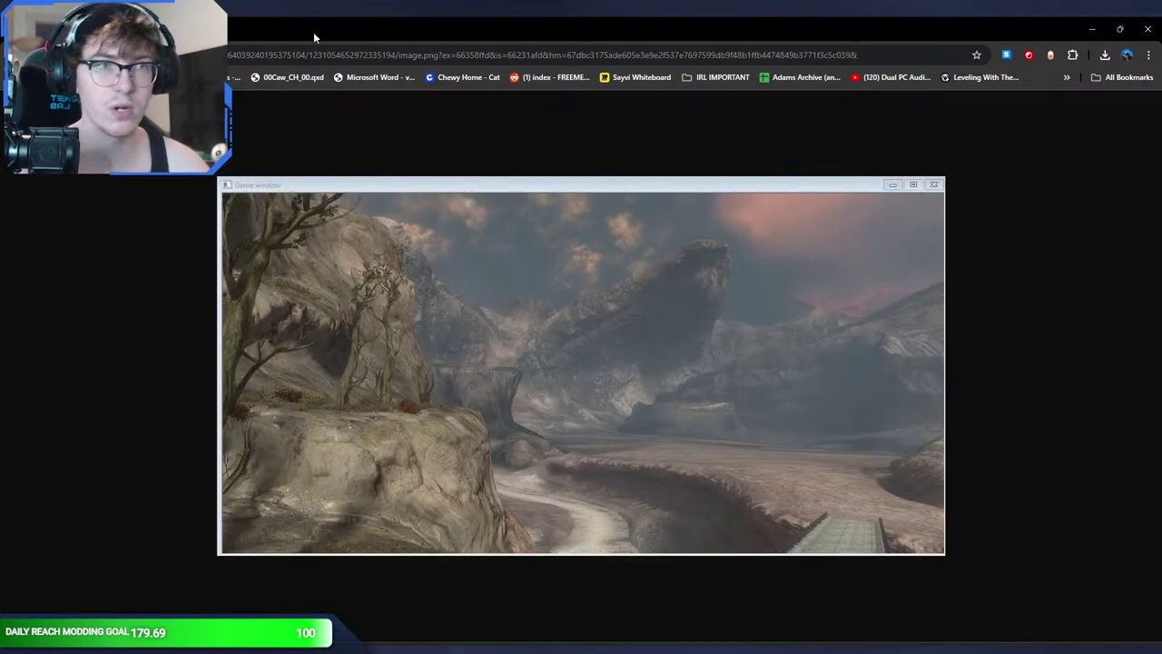
key("ctrl+shift+t")
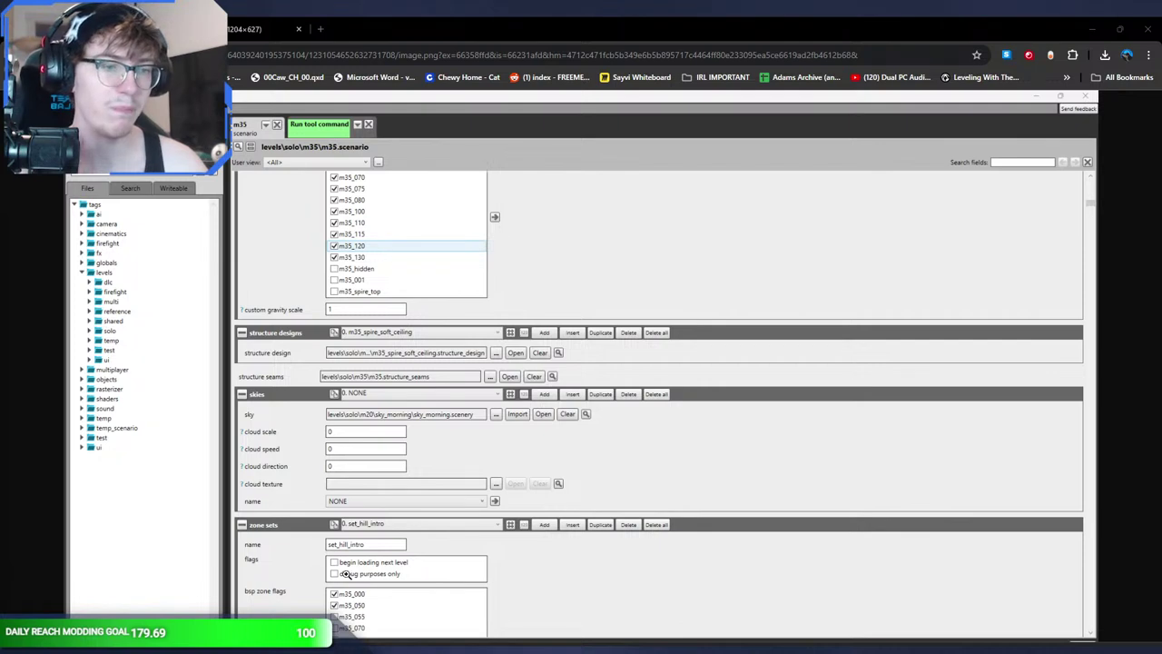
- Switch to Steam, set Blender's beta participation to v3.6 - Stable - LTS, and start the update
key("alt+Tab")
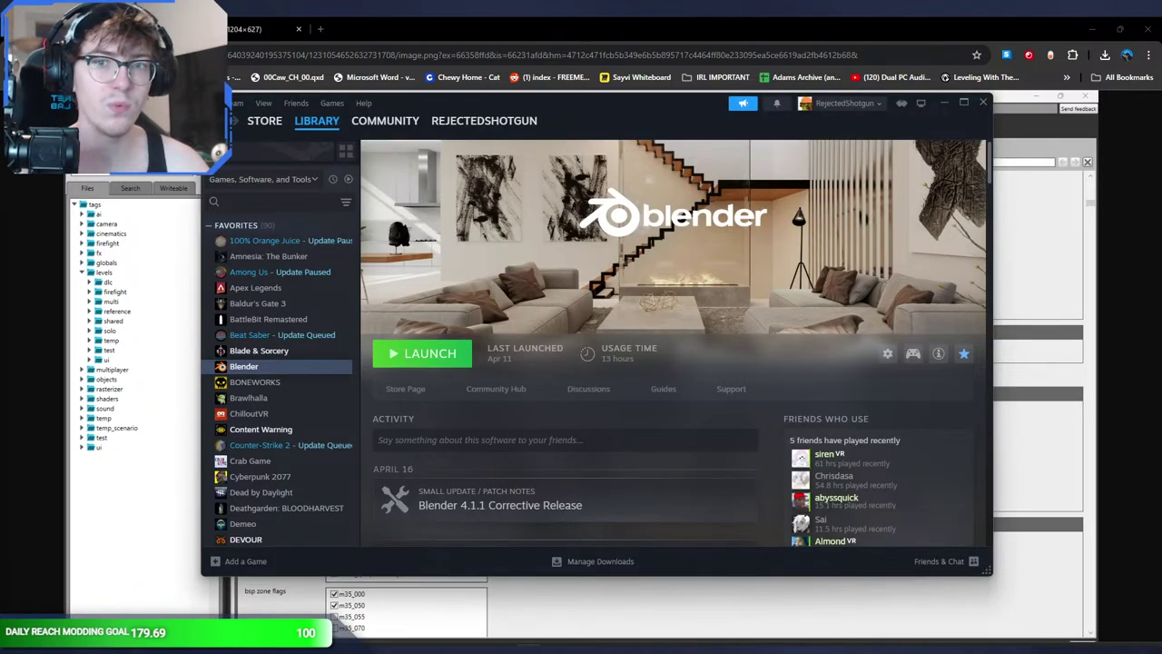
right_click(293, 366)
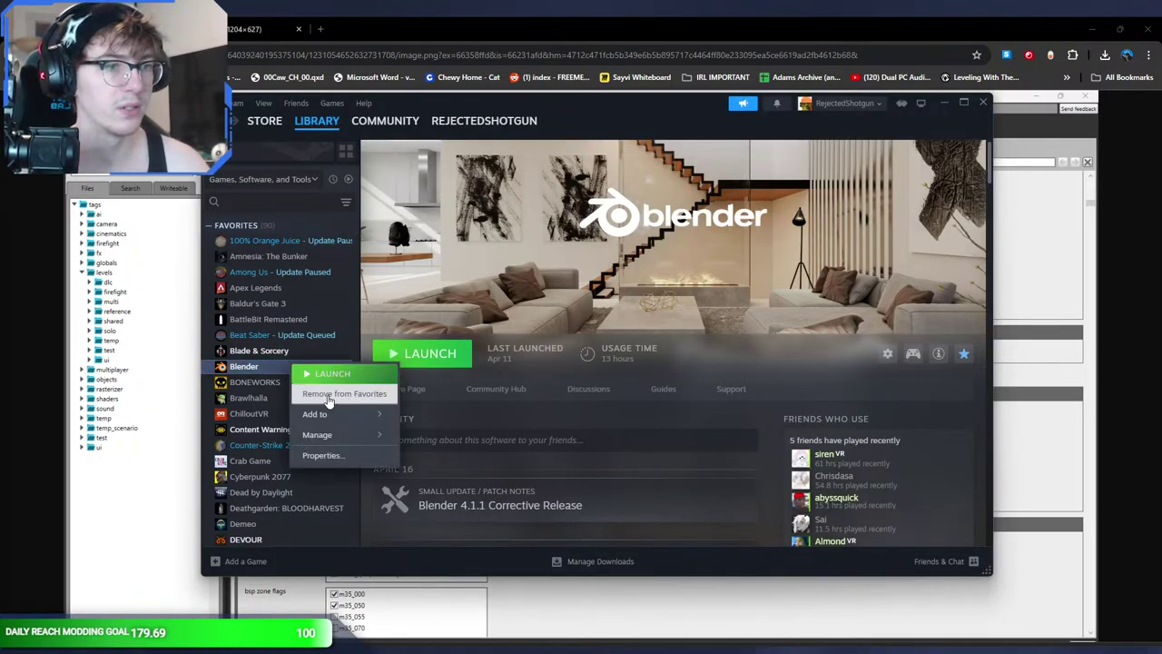
left_click(360, 453)
left_click(404, 278)
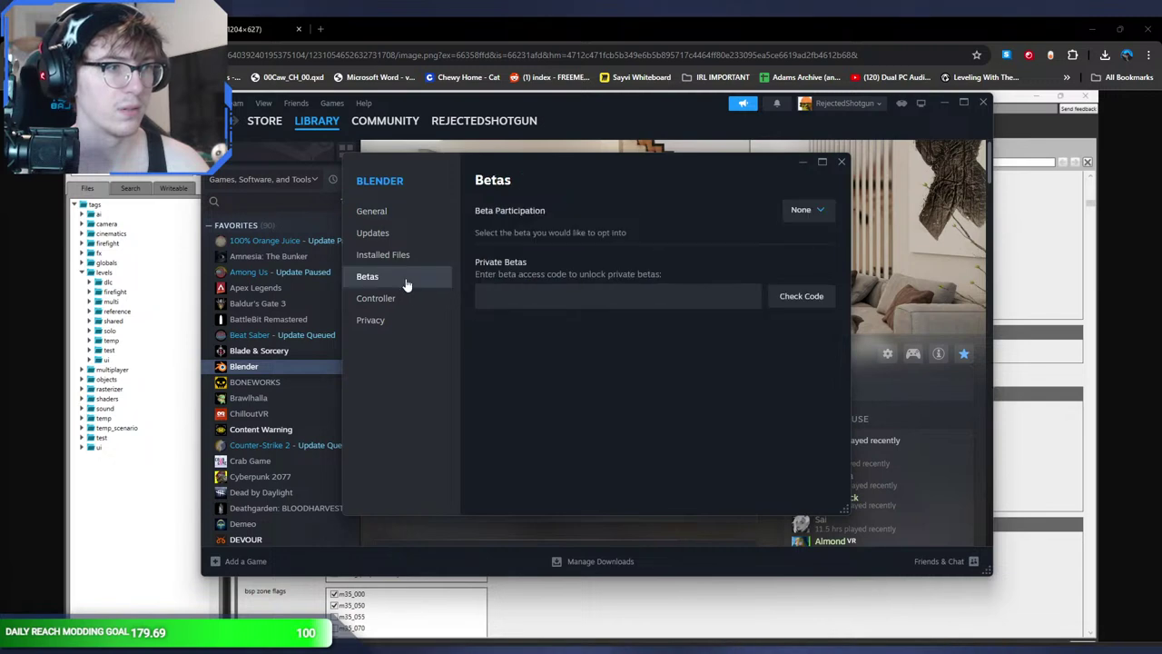
left_click(803, 214)
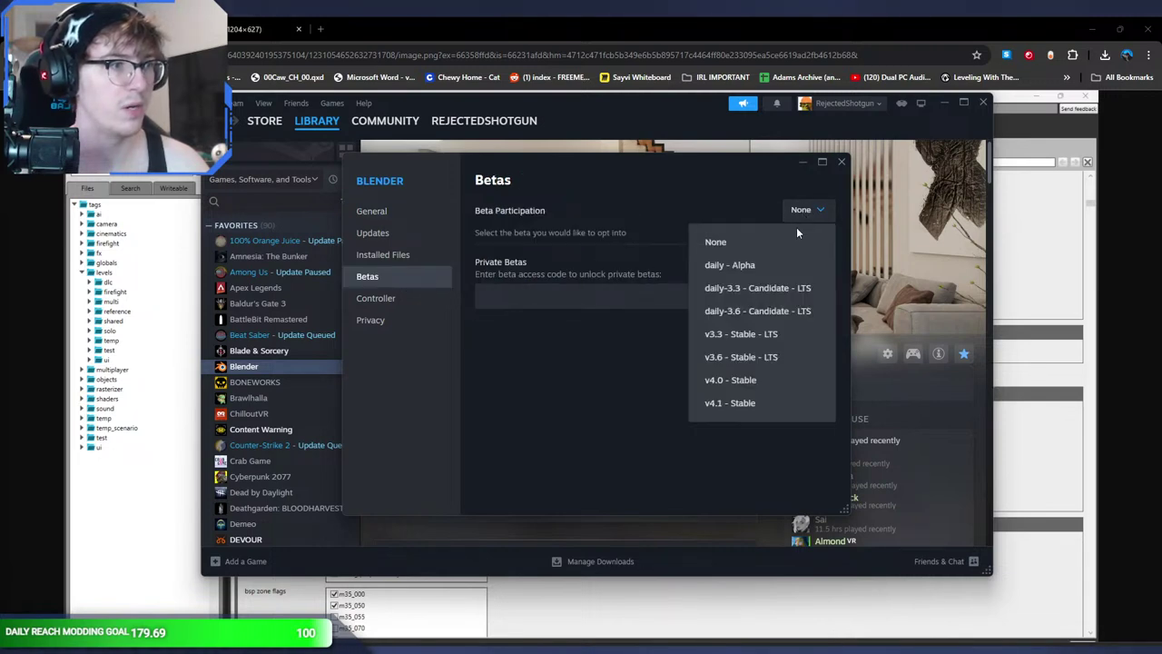
left_click(795, 357)
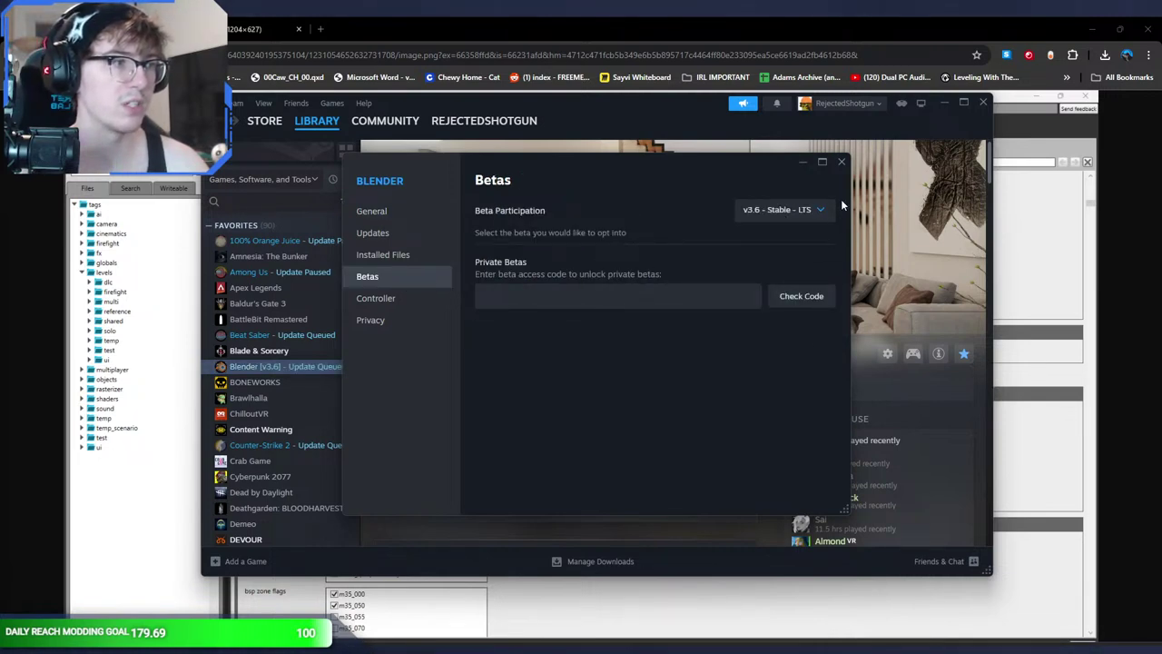
left_click(841, 162)
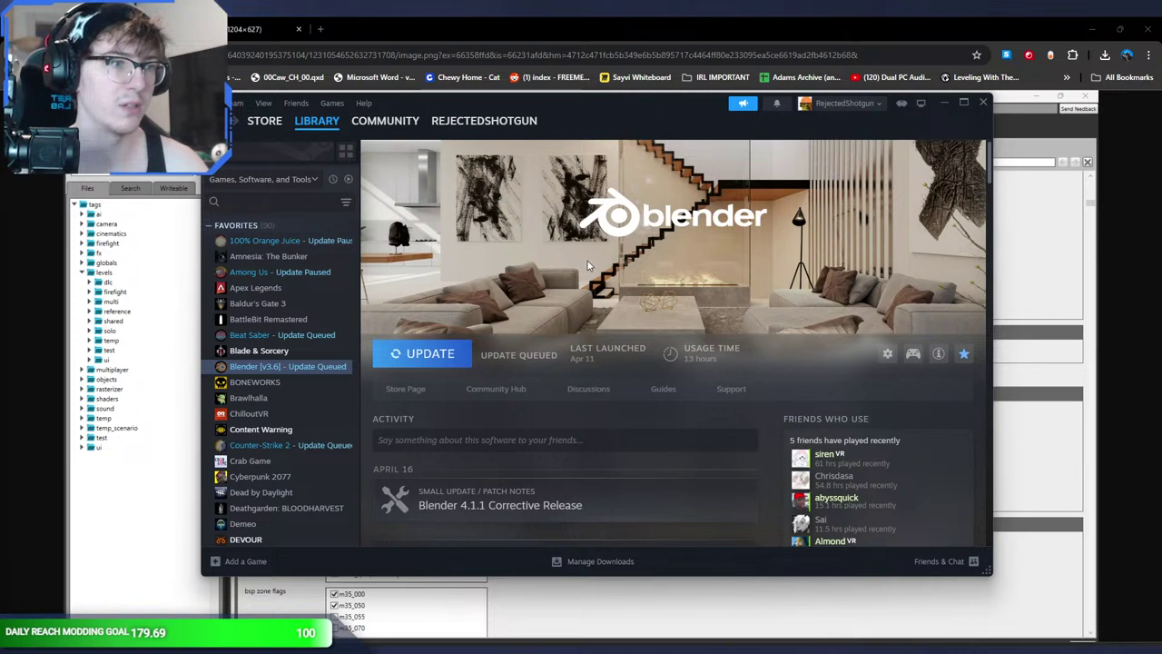
left_click(420, 354)
left_click(434, 16)
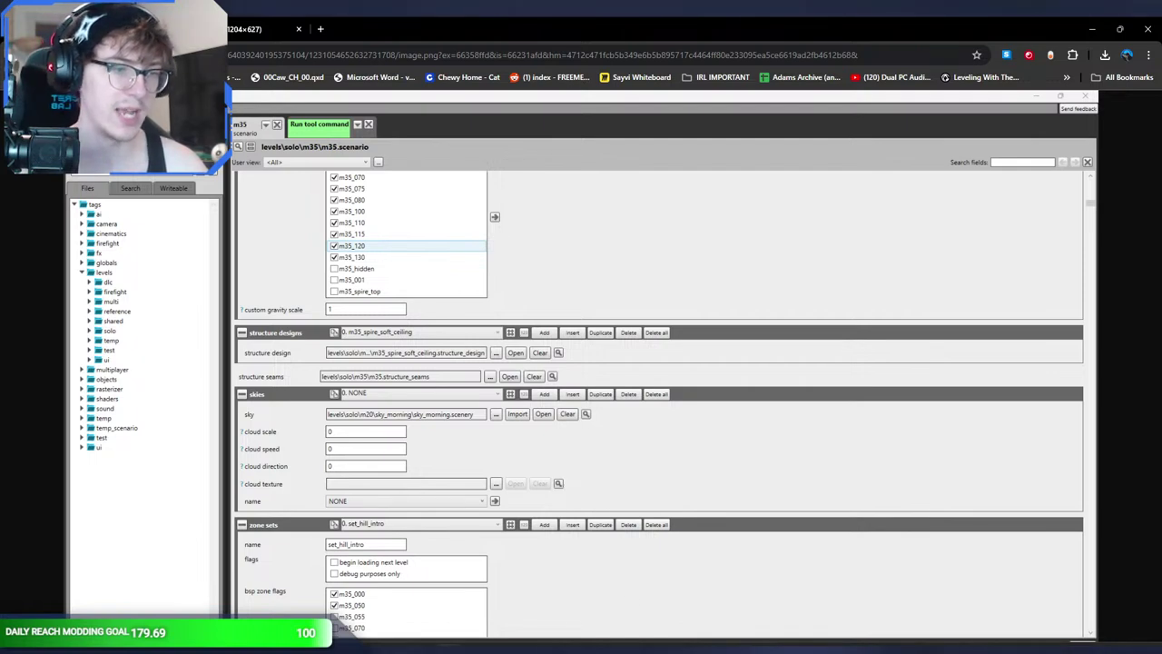
- Switch to Blender 4.1 and close it, saving the changes to space_castle.blend
mouse_move(474, 652)
left_click(442, 610)
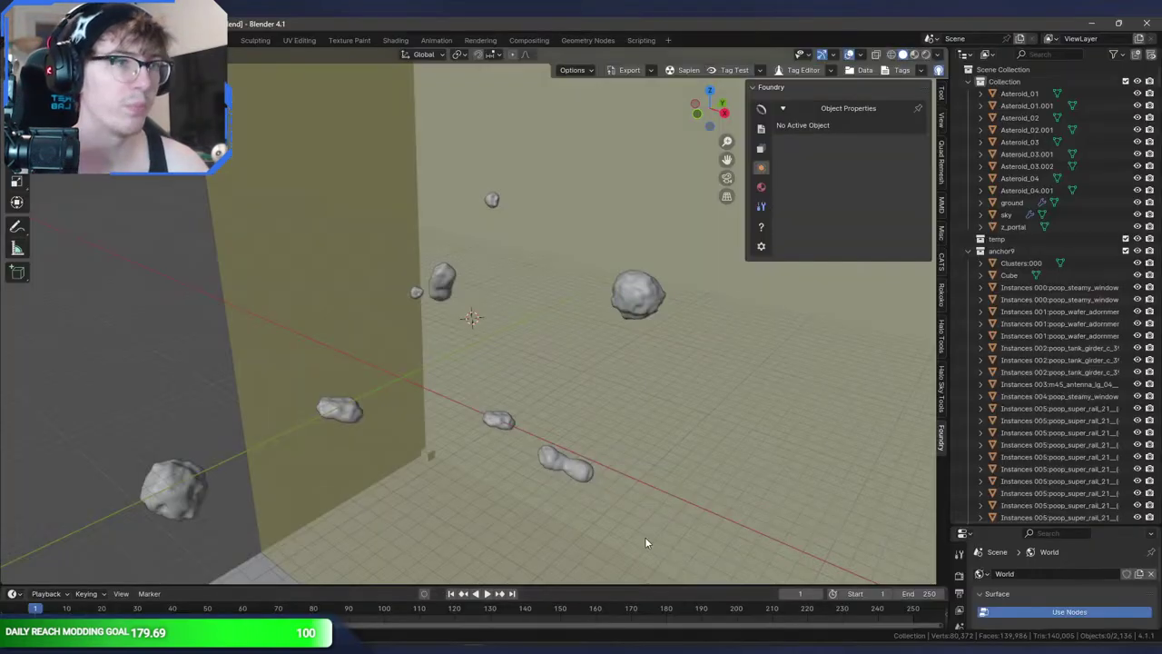
left_click(1151, 23)
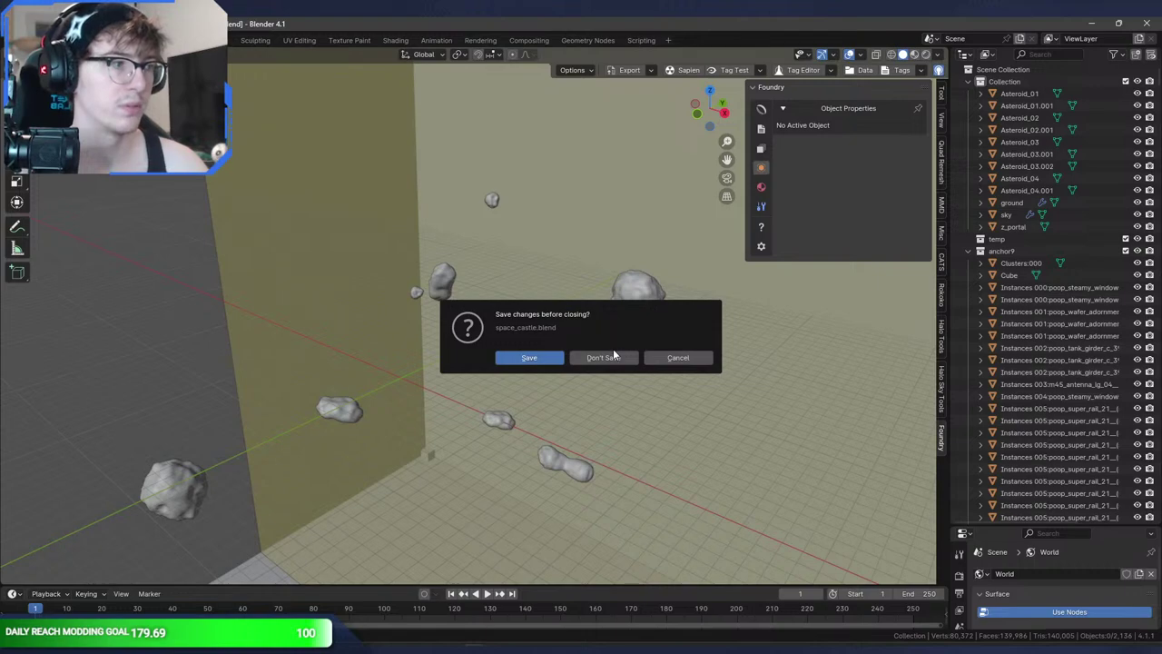
left_click(552, 359)
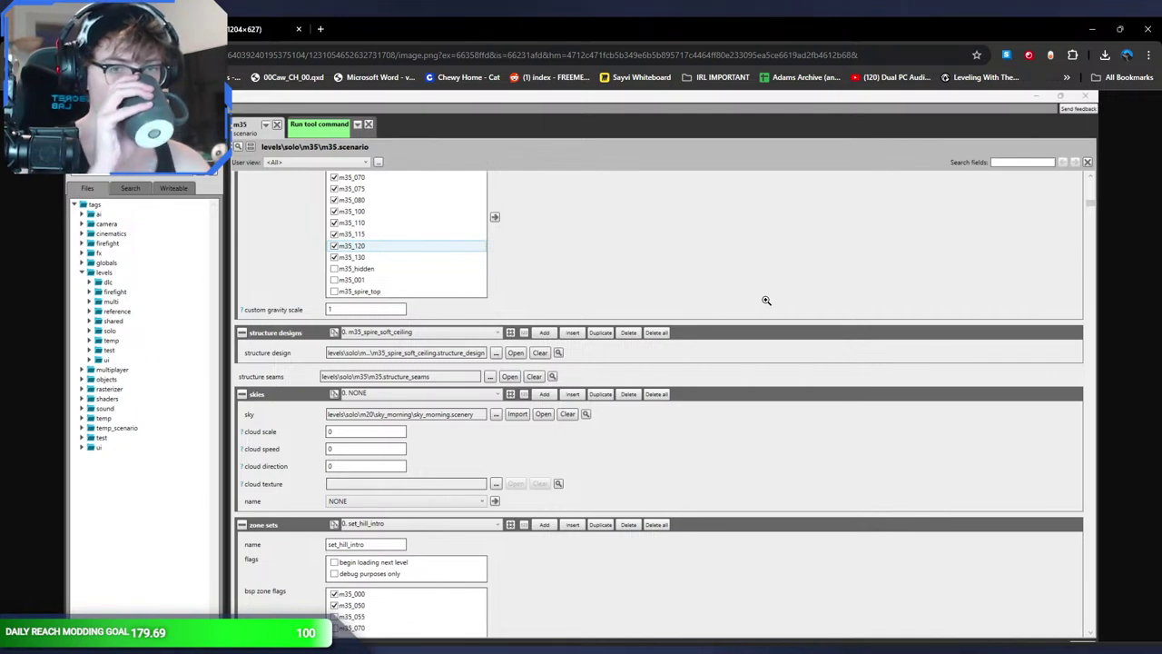
- Switch back to Steam and check the progress of the Blender v3.6 installation
left_click(360, 647)
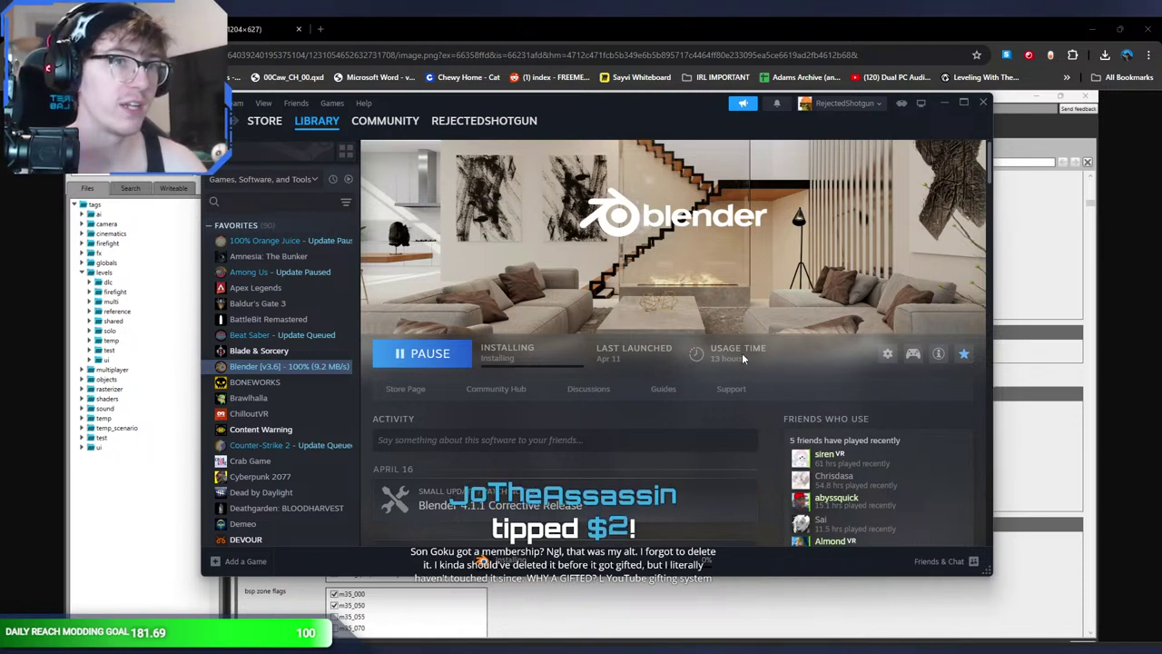
left_click(354, 23)
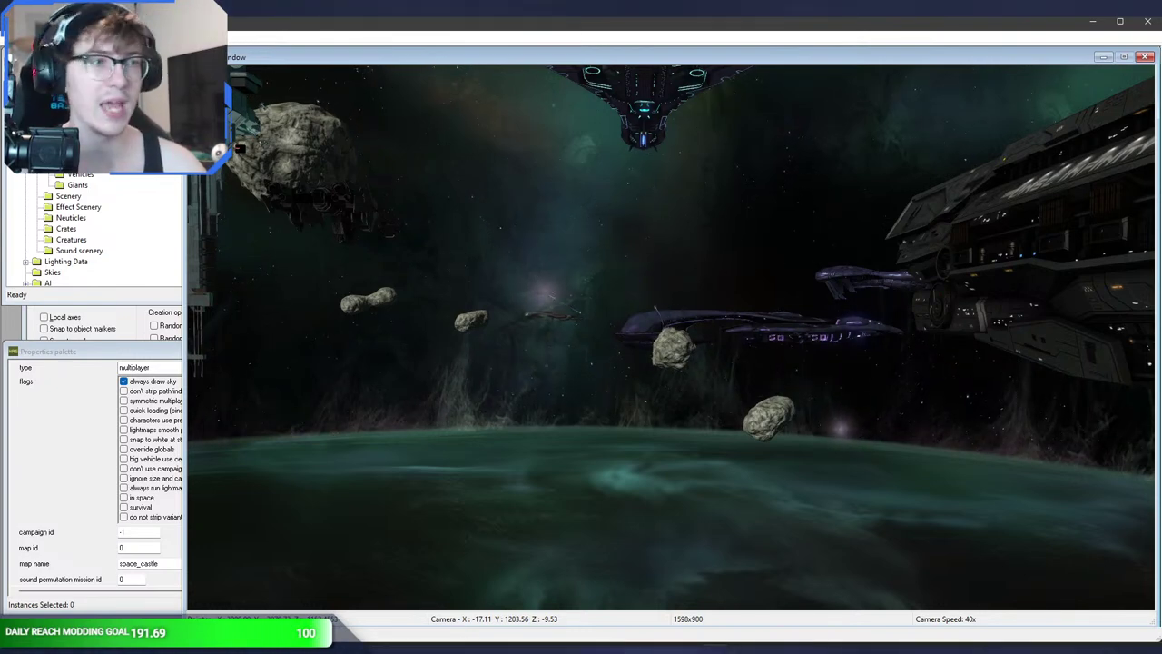
middle_click_drag(518, 324, 495, 303)
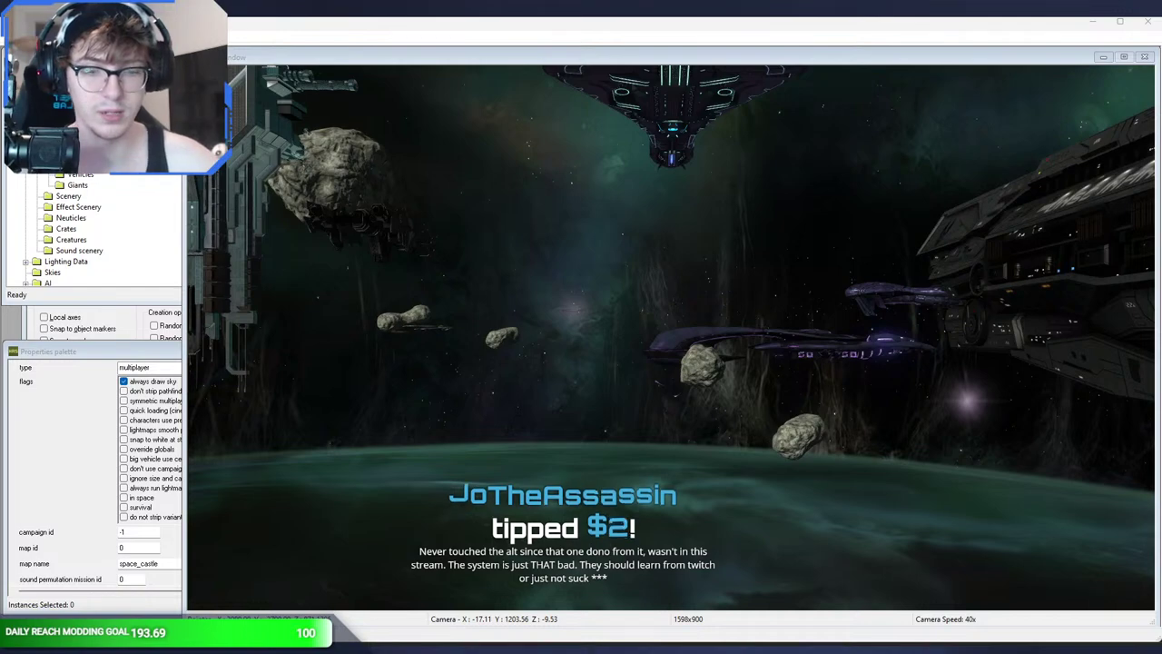
key("alt+Tab")
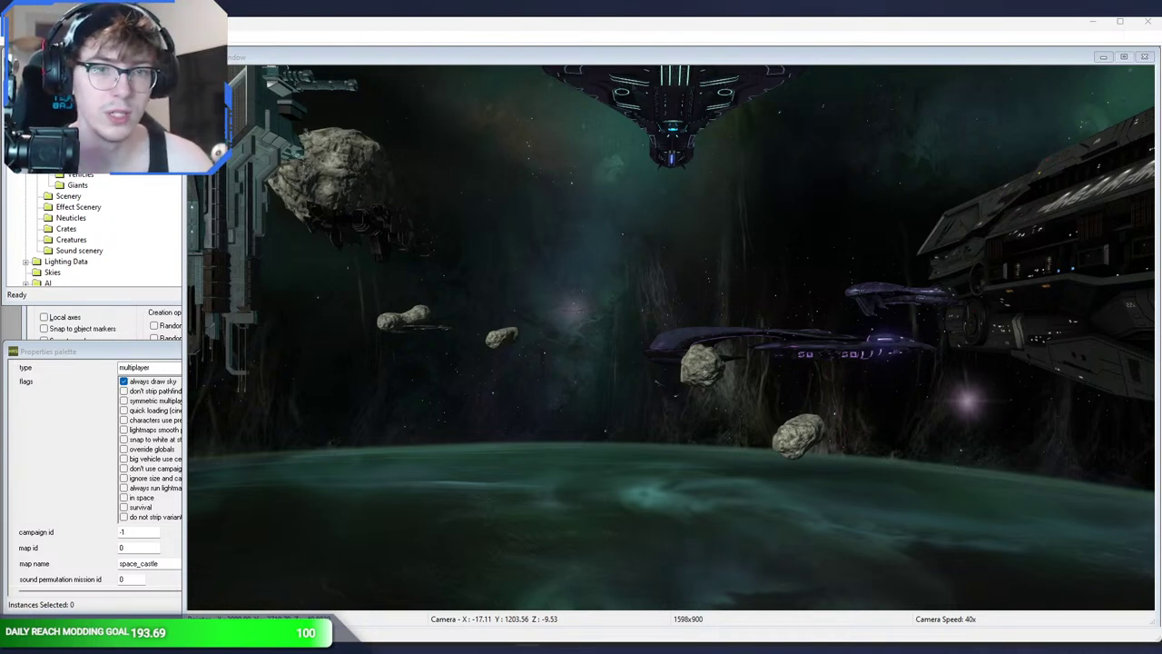
left_click(394, 300)
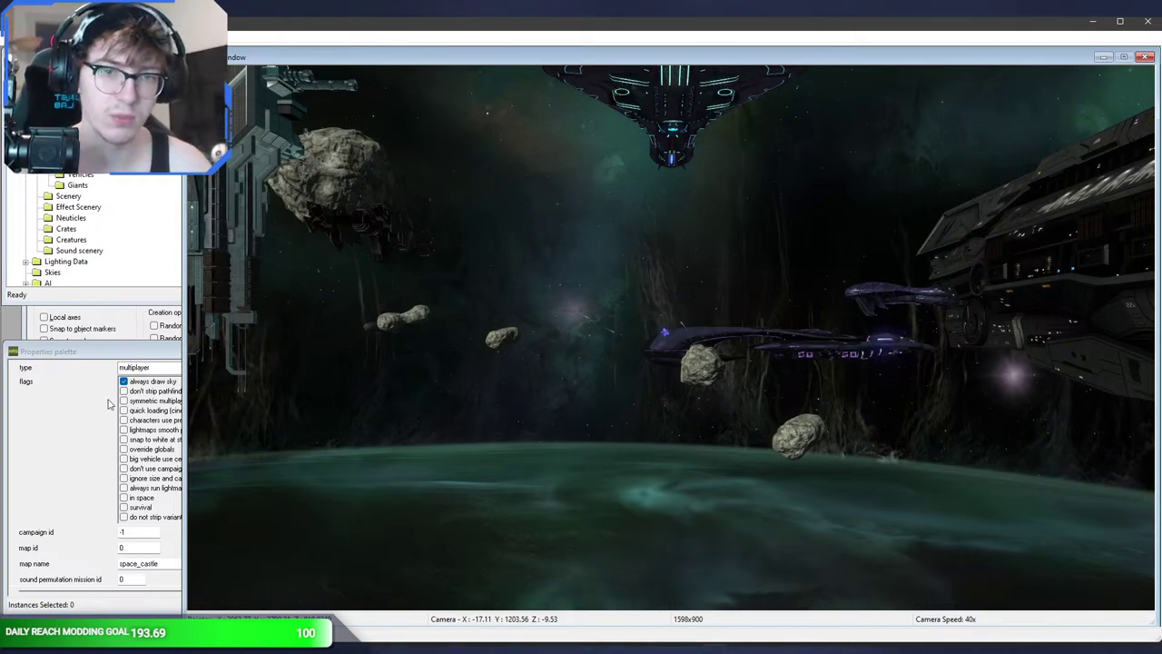
key("w")
middle_click_drag(671, 337, 880, 394)
key("a")
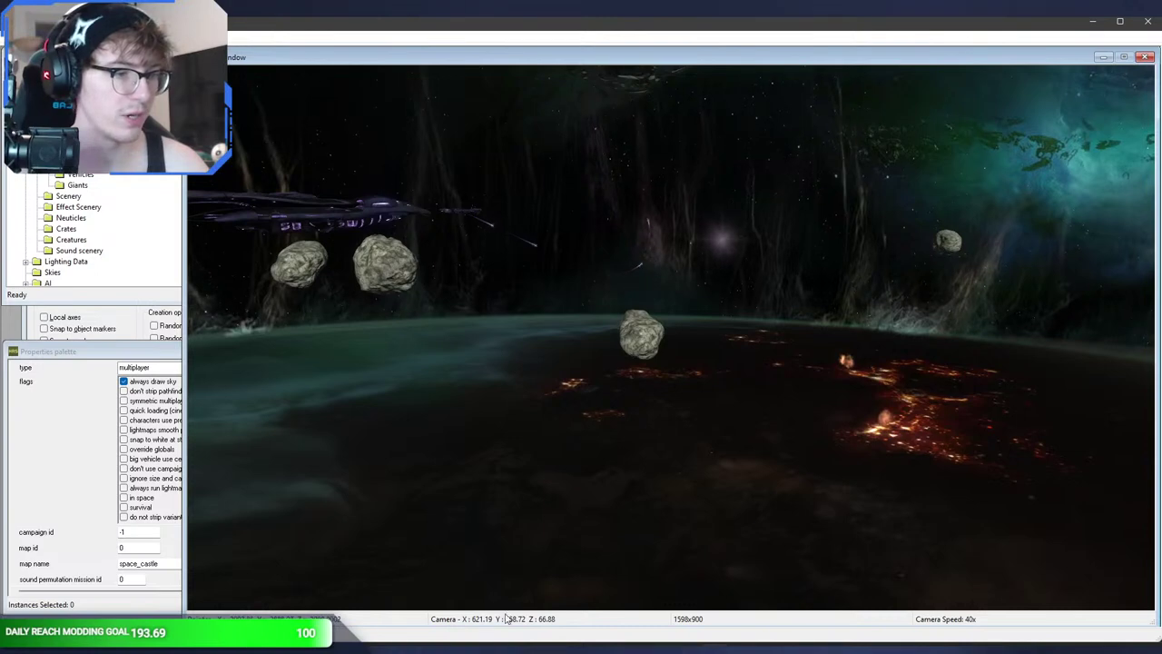
- Switch to Steam and launch Blender v3.6, returning to the game window while it starts
left_click(374, 649)
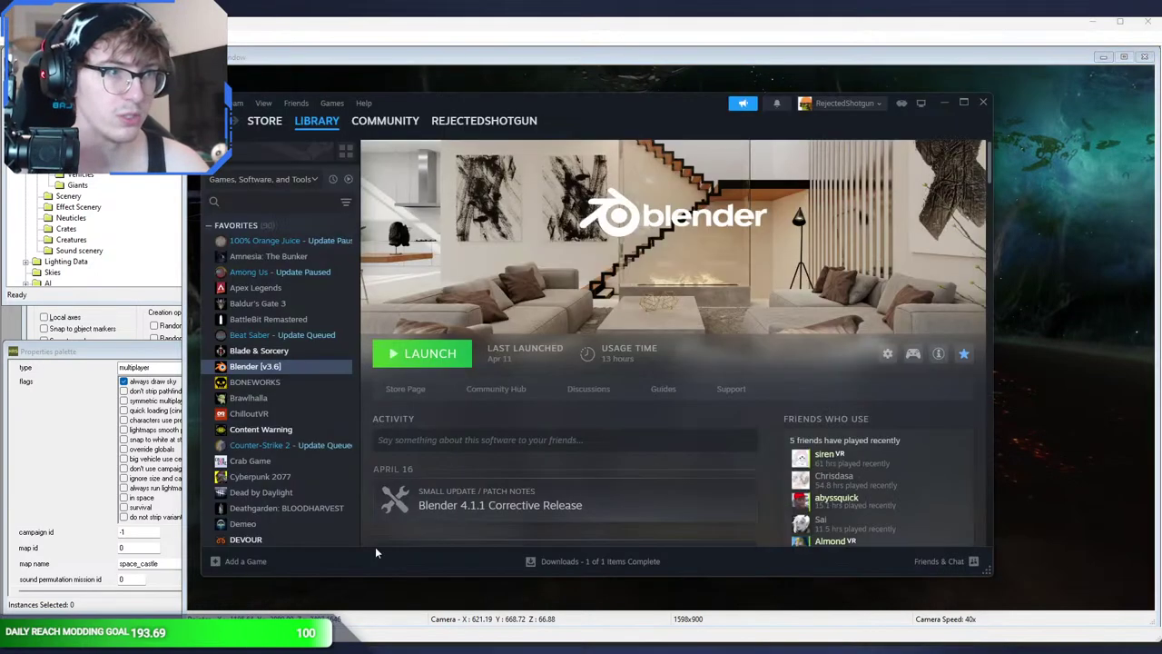
left_click(441, 360)
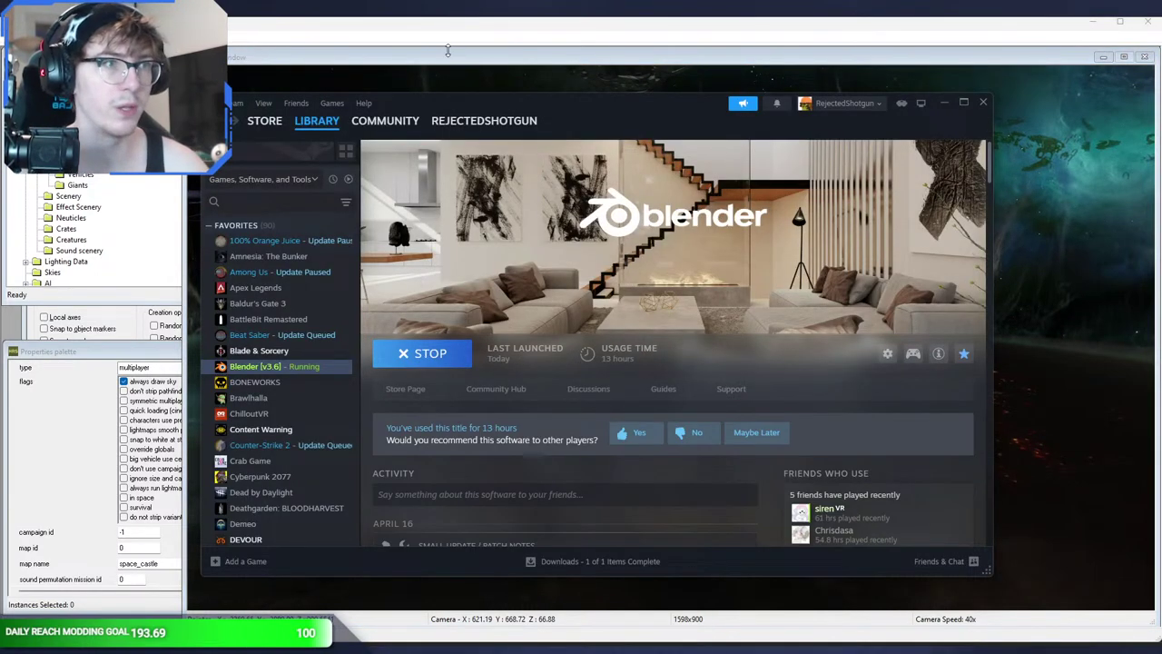
left_click(448, 50)
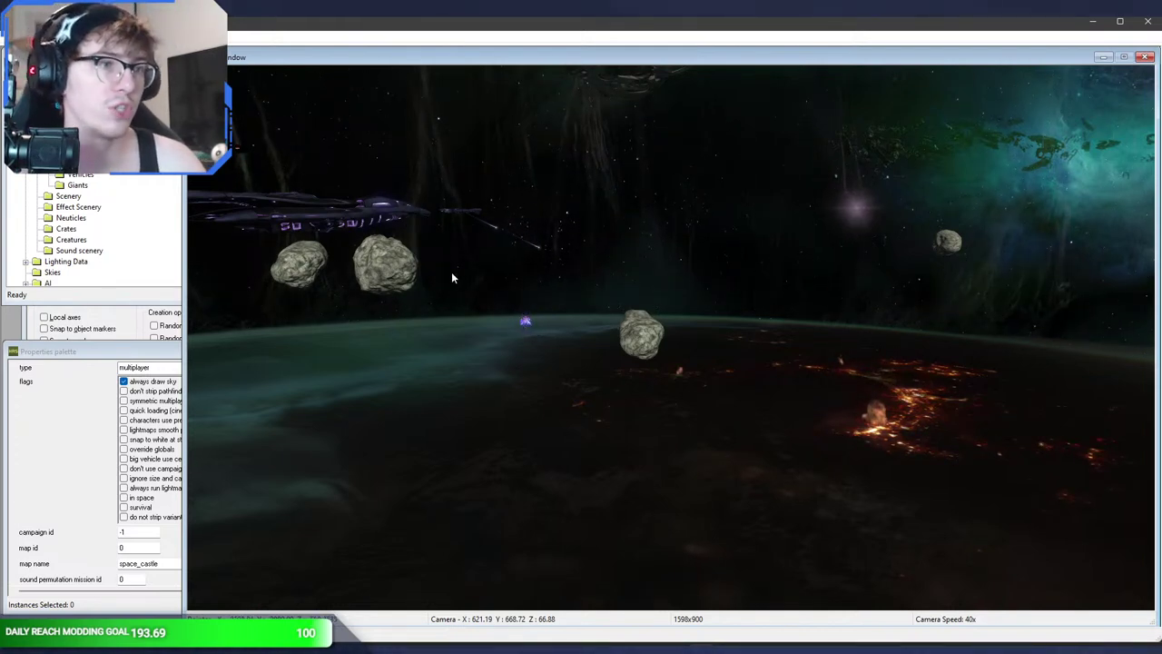
- Fly the camera around the game window view to examine the ships, asteroids and planet backdrop
middle_click_drag(452, 273, 282, 247)
key("d")
key("a")
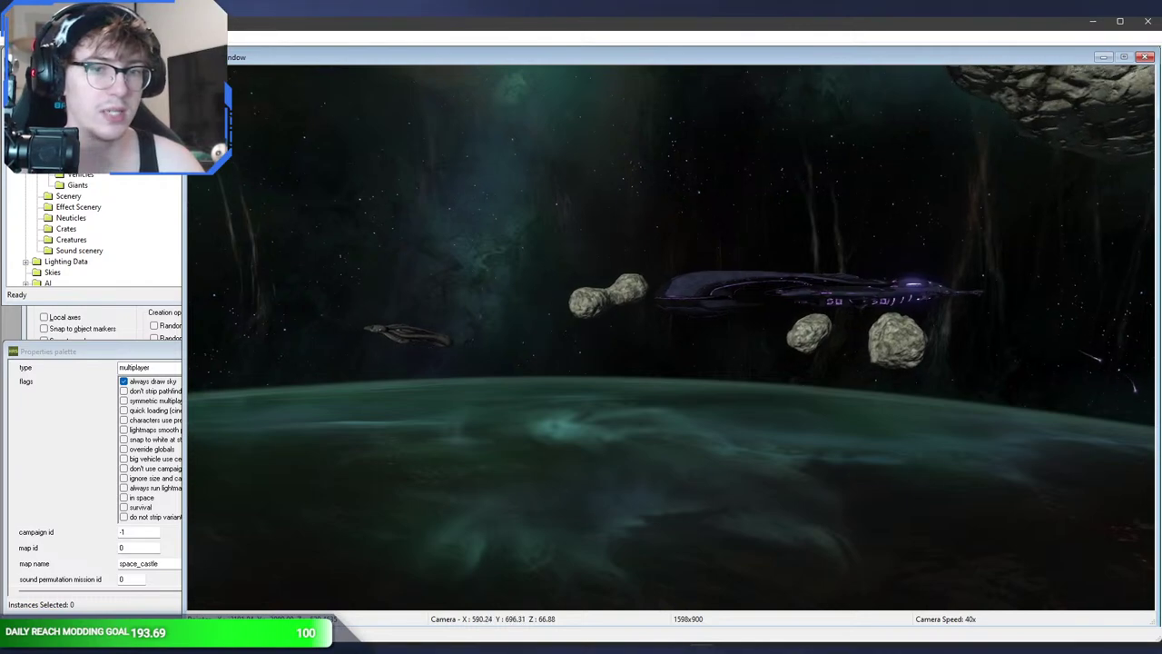
middle_click_drag(433, 264, 236, 283)
mouse_move(464, 282)
middle_mouse_down()
mouse_move(390, 273)
mouse_move(456, 273)
middle_mouse_up()
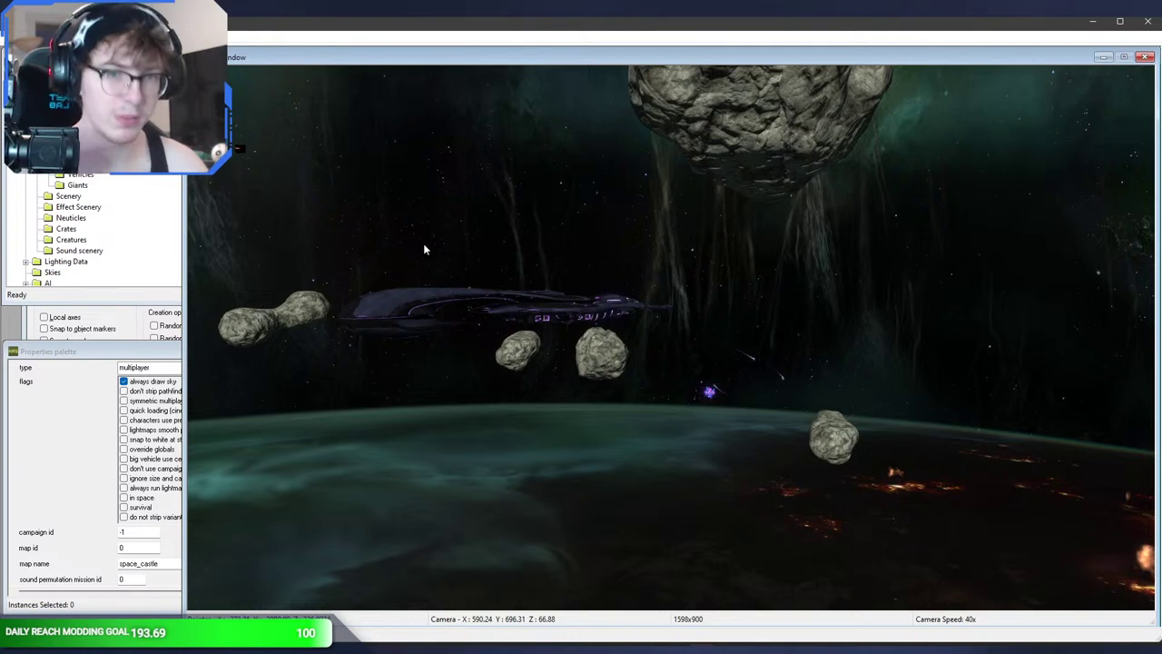
middle_click_drag(423, 262, 441, 282)
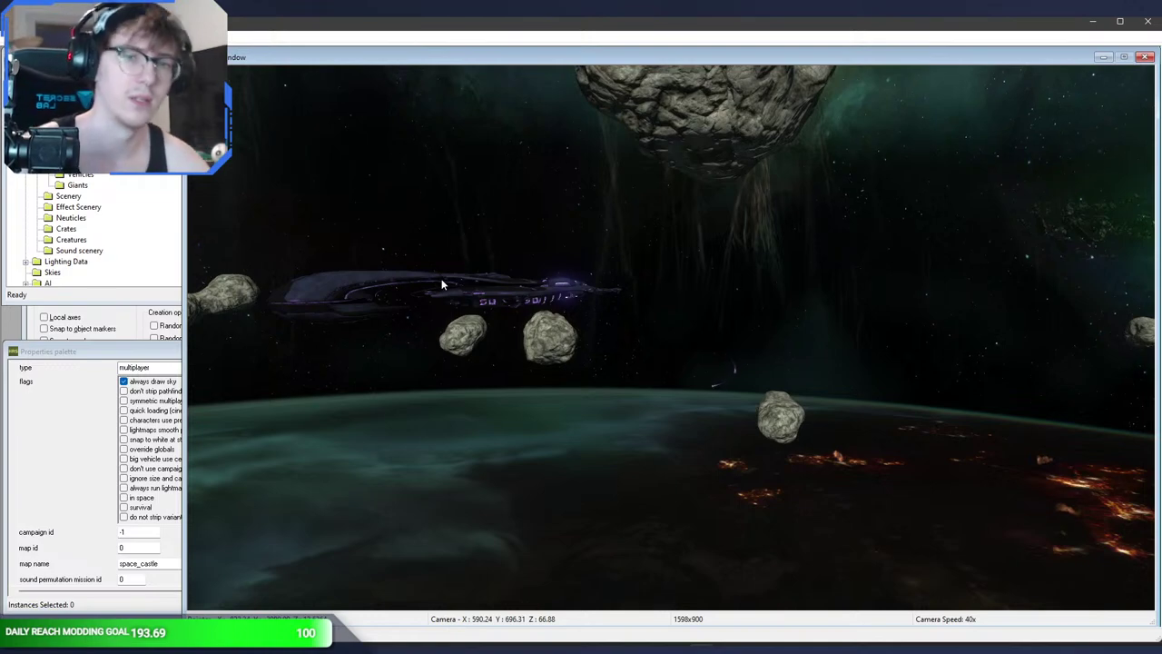
middle_click_drag(434, 301, 318, 295)
key("a")
key("w")
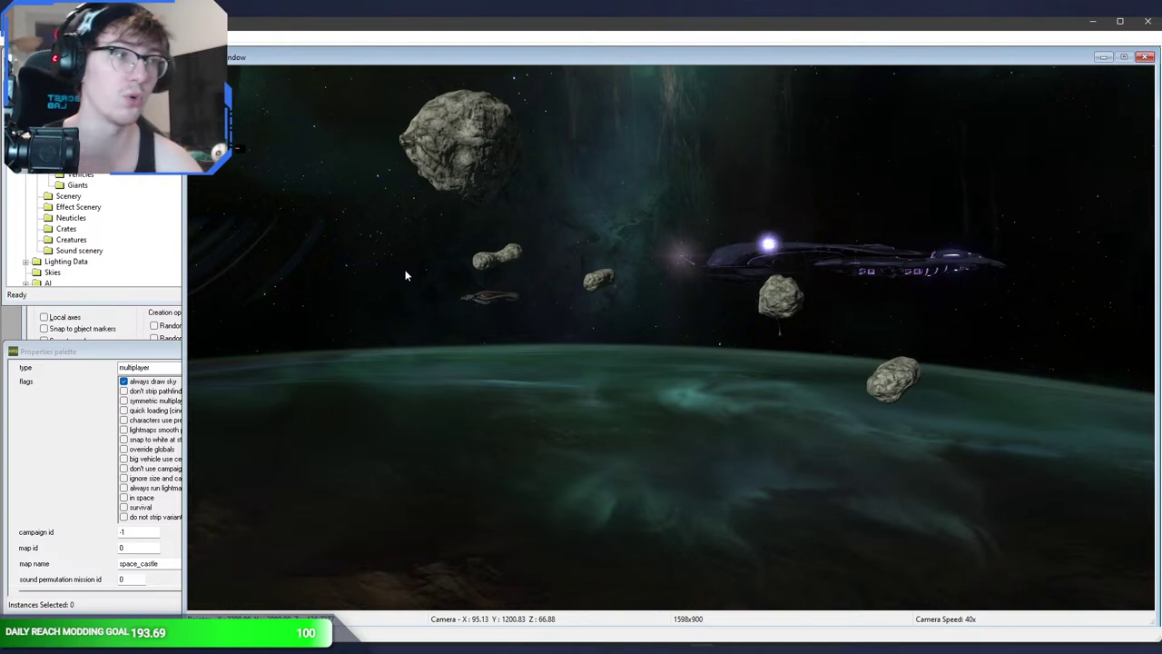
middle_click_drag(540, 277, 690, 272)
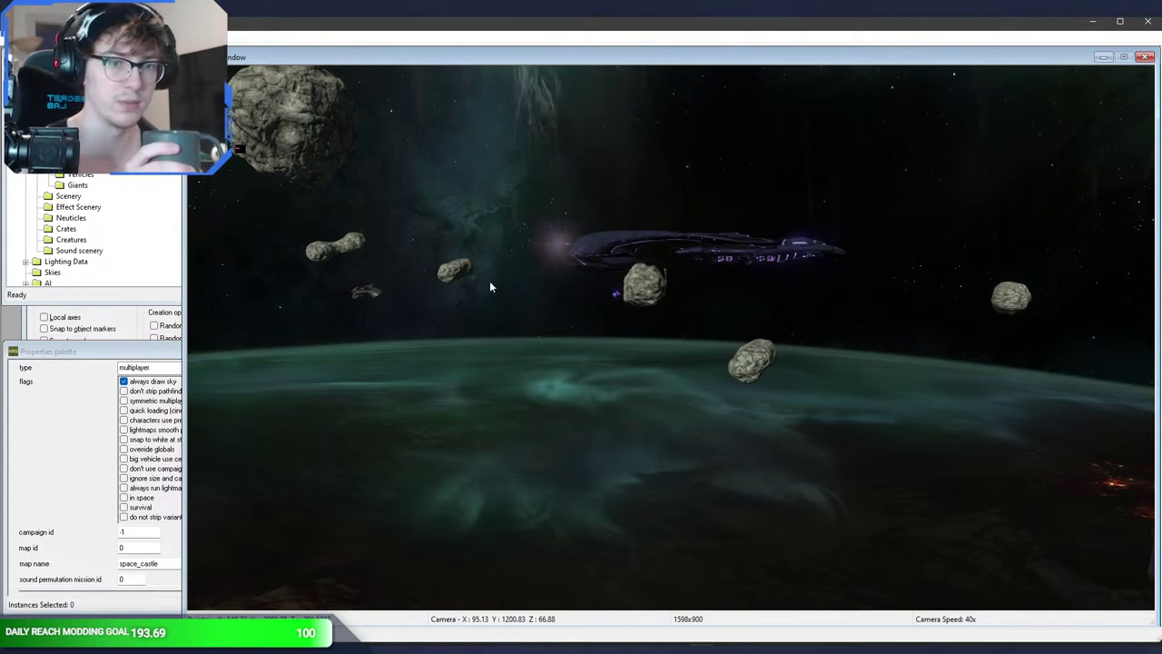
scroll(470, 288, "up", 1)
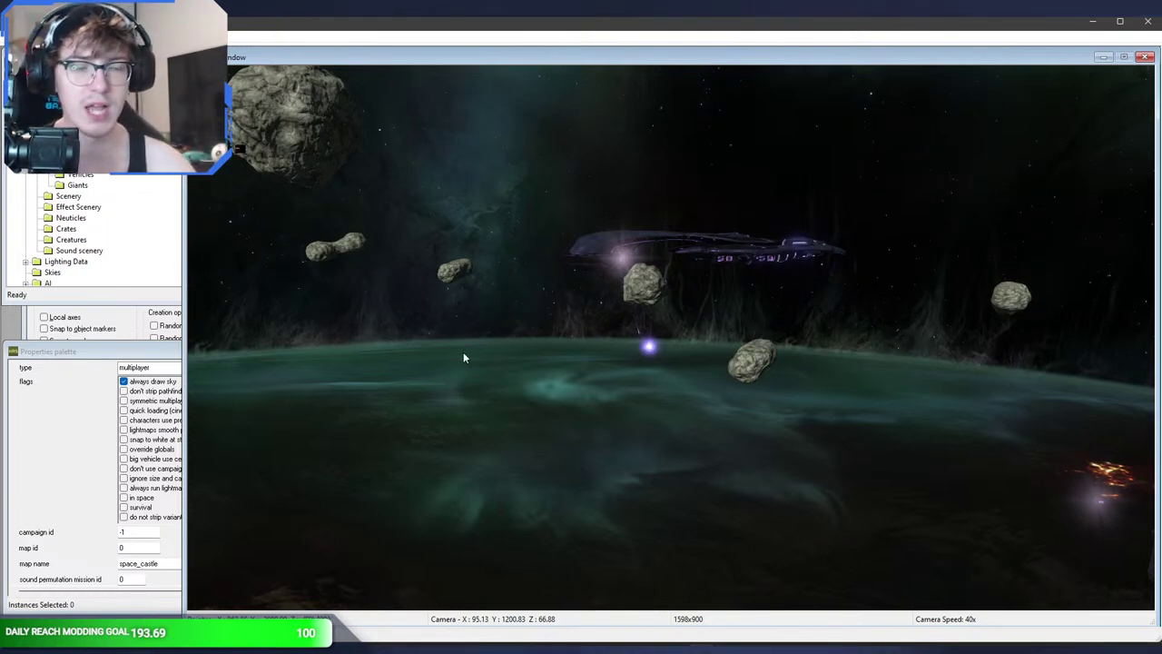
middle_click_drag(457, 352, 630, 419)
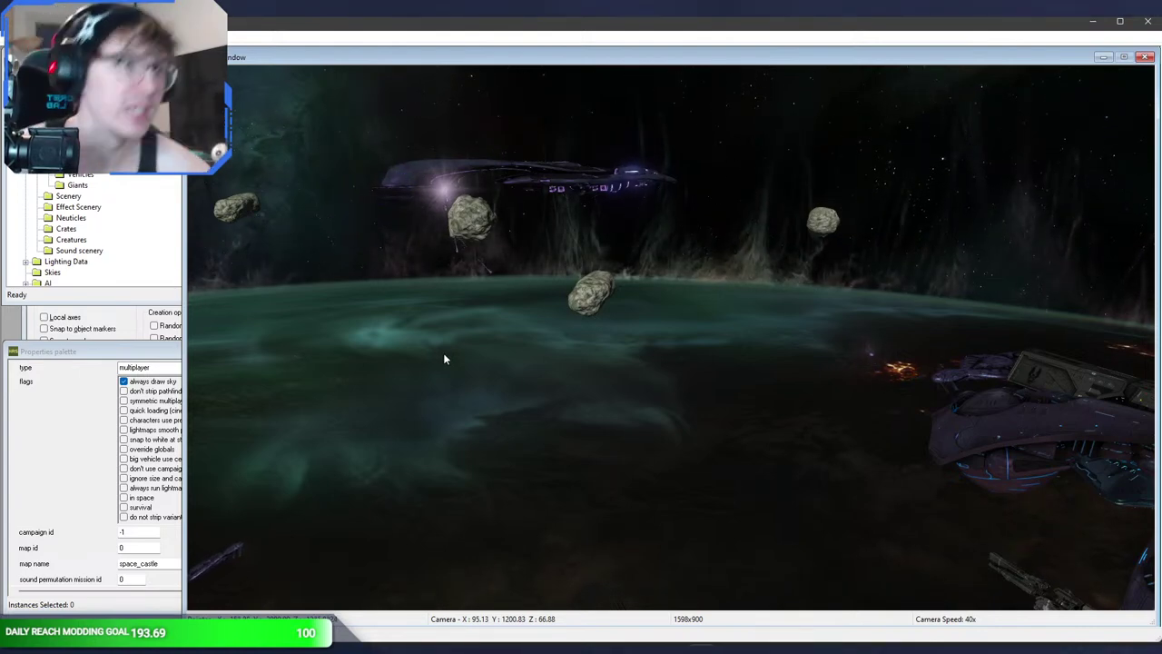
middle_click_drag(443, 352, 590, 386)
middle_click_drag(477, 375, 454, 395)
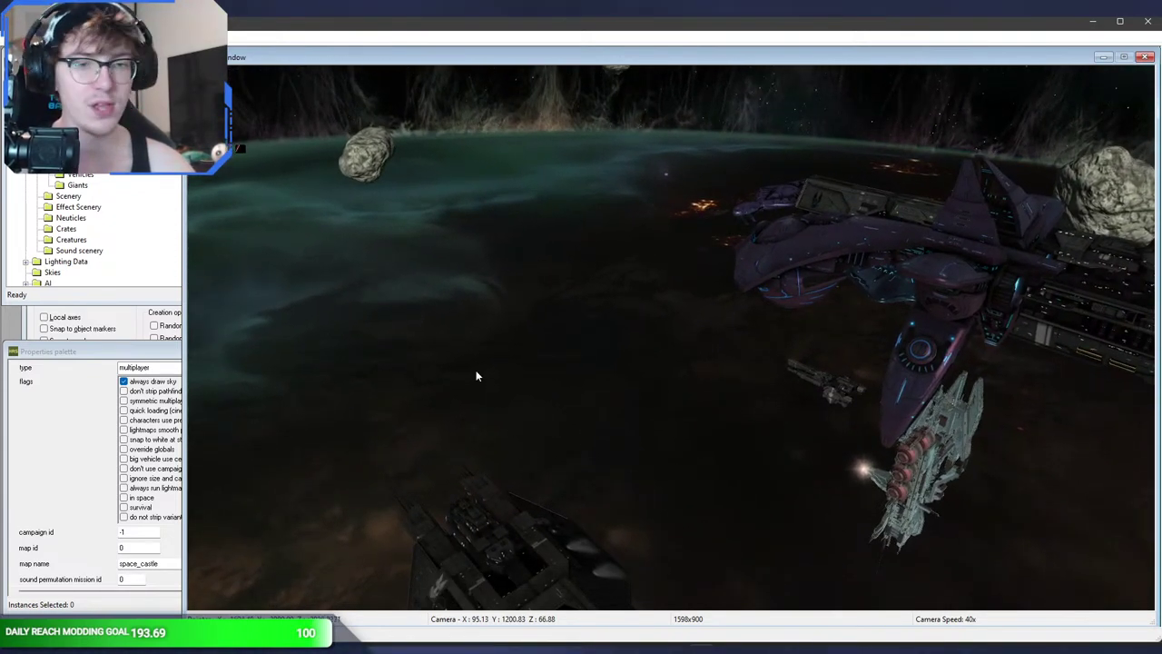
middle_click_drag(476, 370, 436, 370)
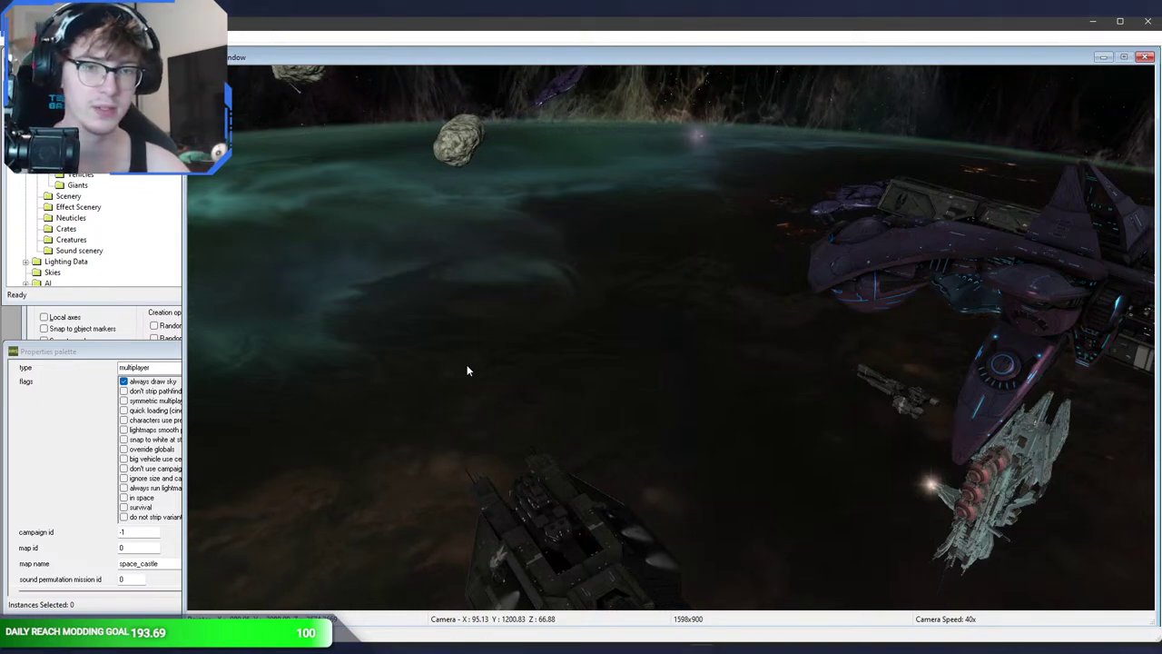
key("a")
middle_click_drag(467, 364, 742, 516)
key("f")
key("w")
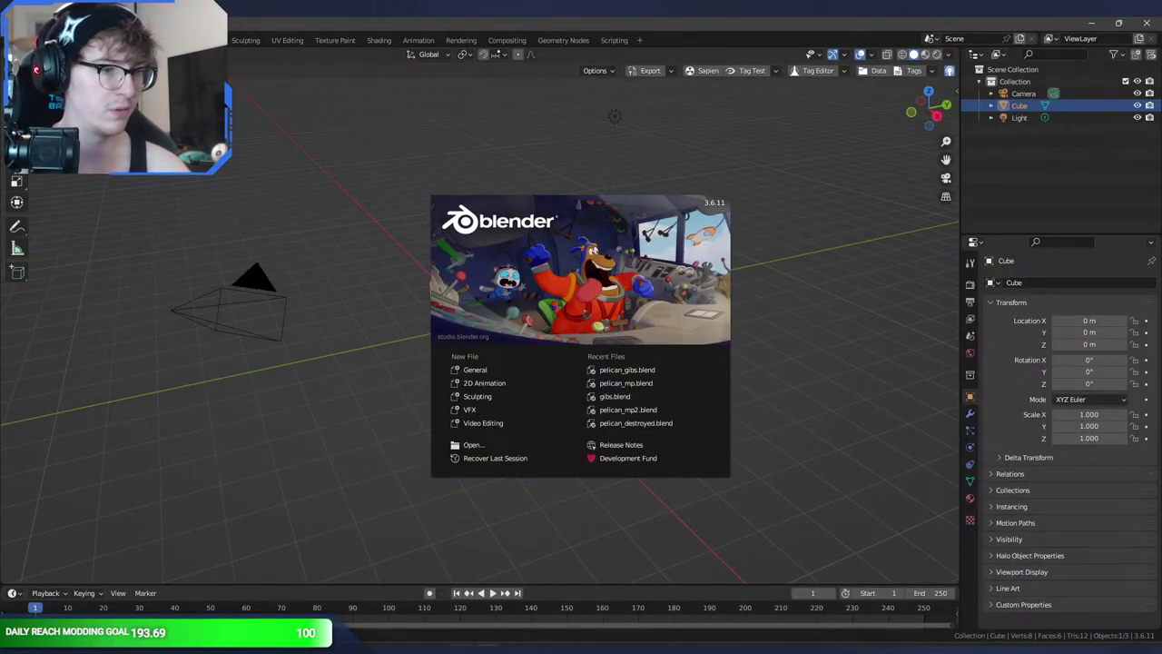
right_click(456, 646)
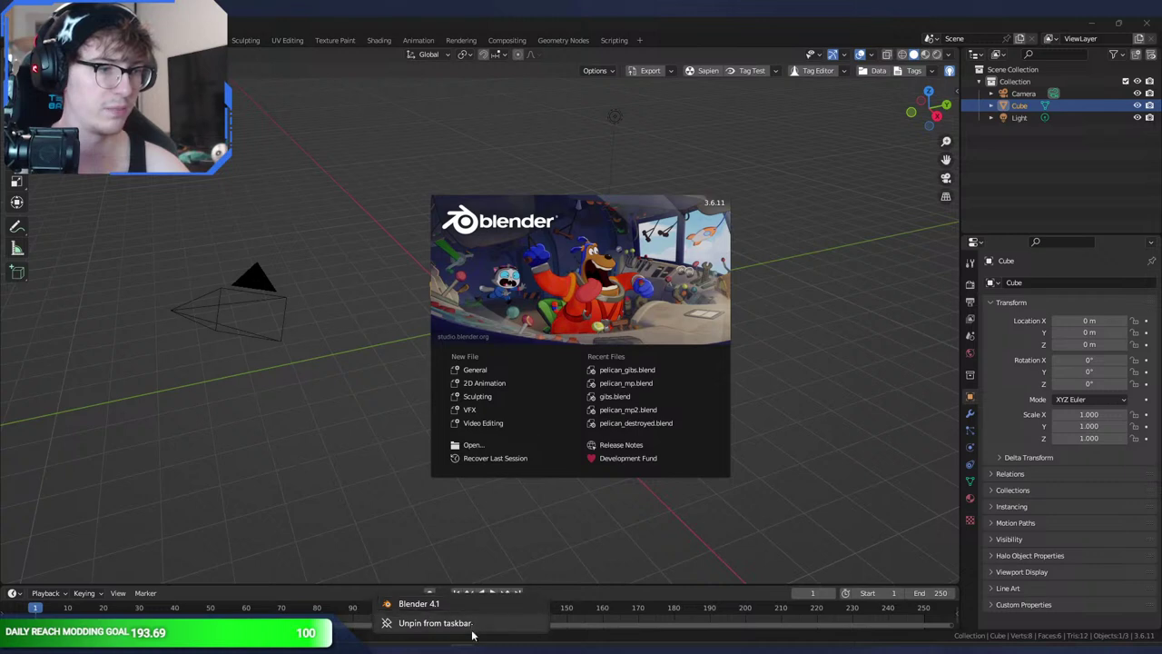
left_click(473, 609)
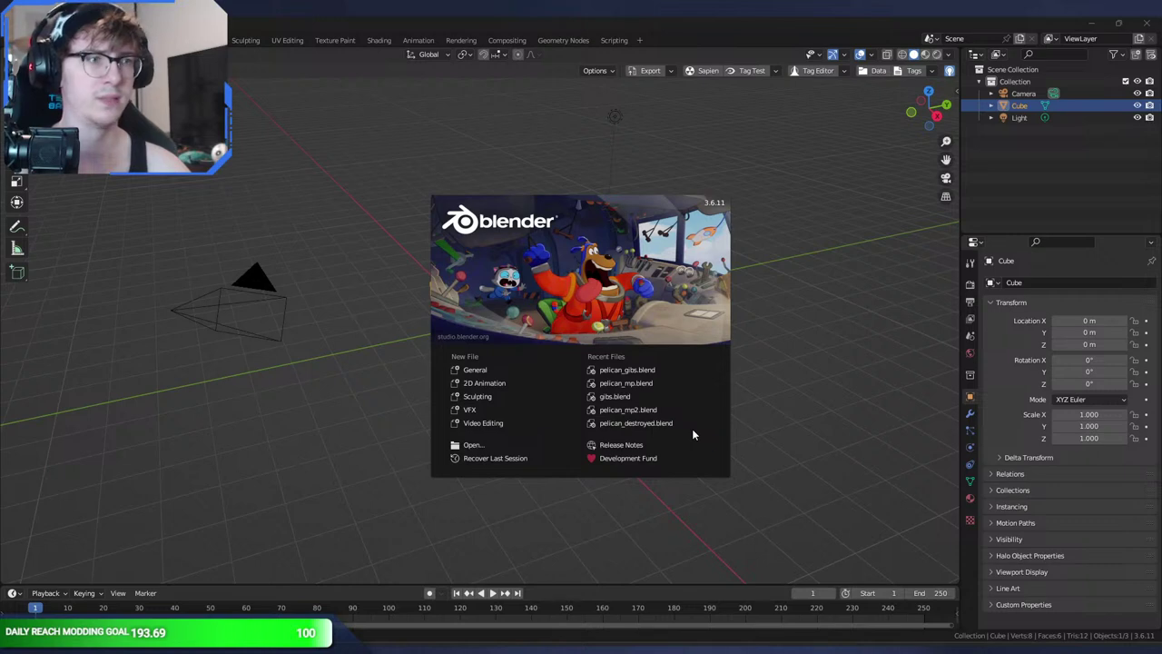
left_click(351, 648)
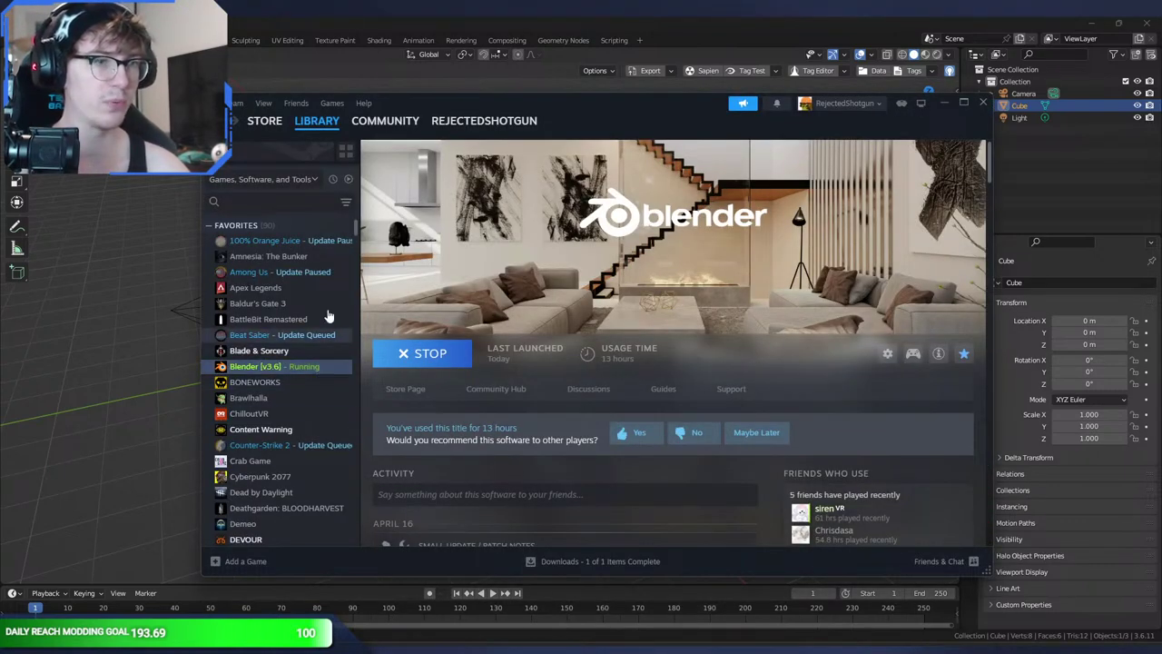
left_click(349, 16)
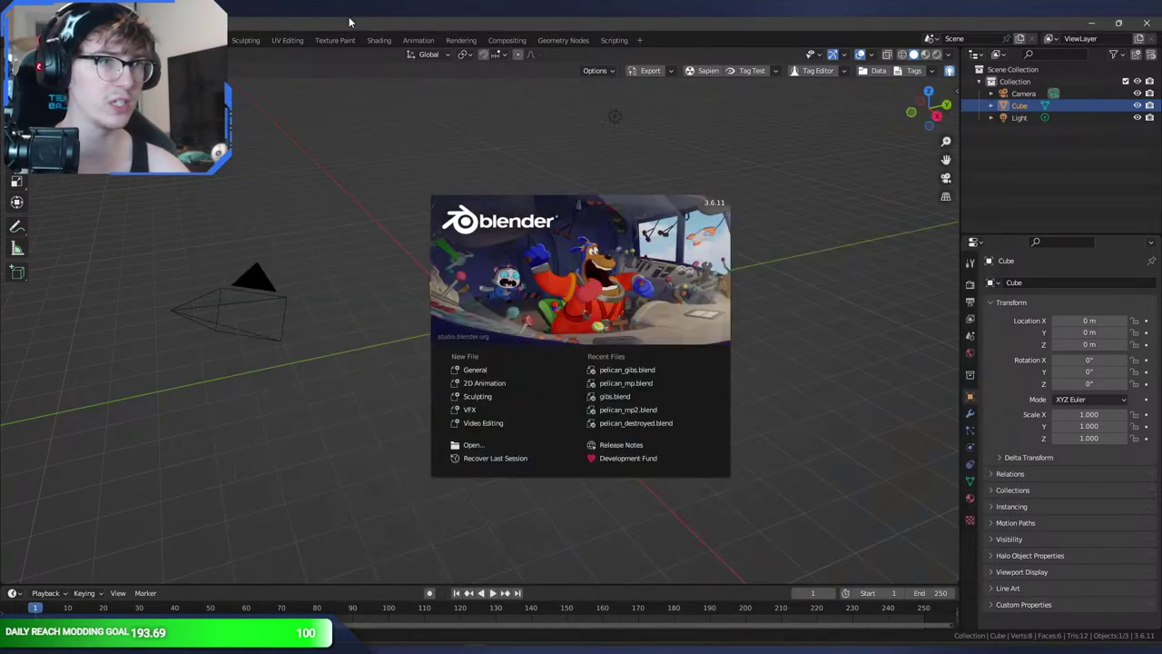
- Dismiss the Blender 3.6 splash screen and delete all default objects from the new scene
left_click(434, 120)
key("a")
key("Delete")
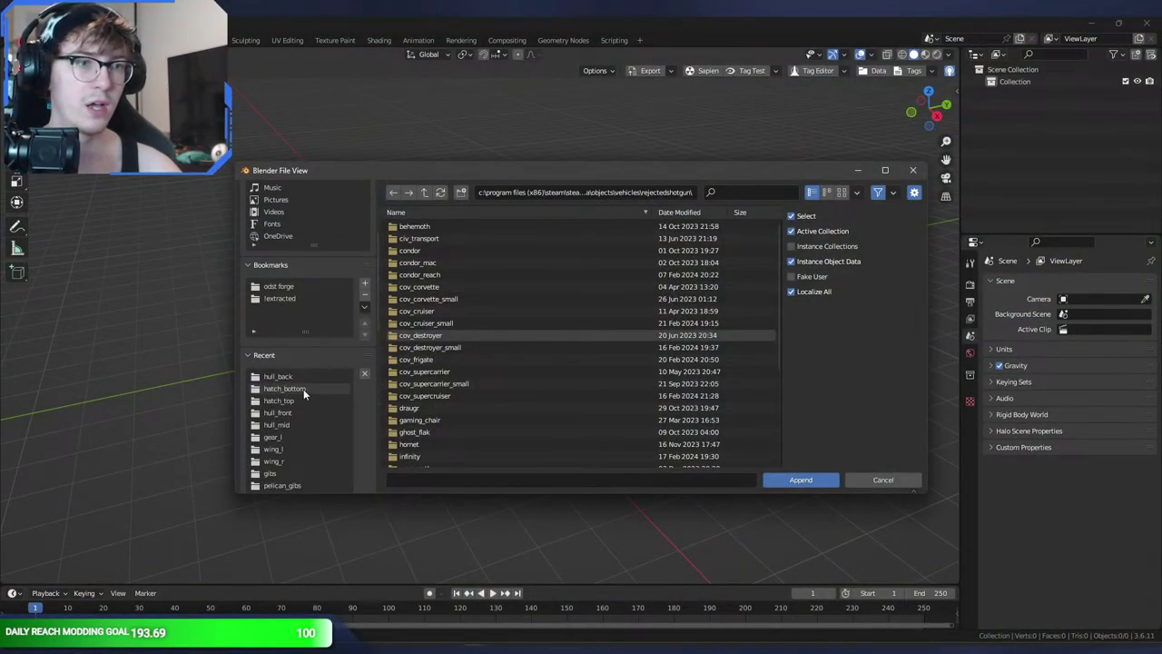
- Look through the append browser's vehicle folders, their parent folder and the recent locations for the map project
scroll(293, 380, "down", 3)
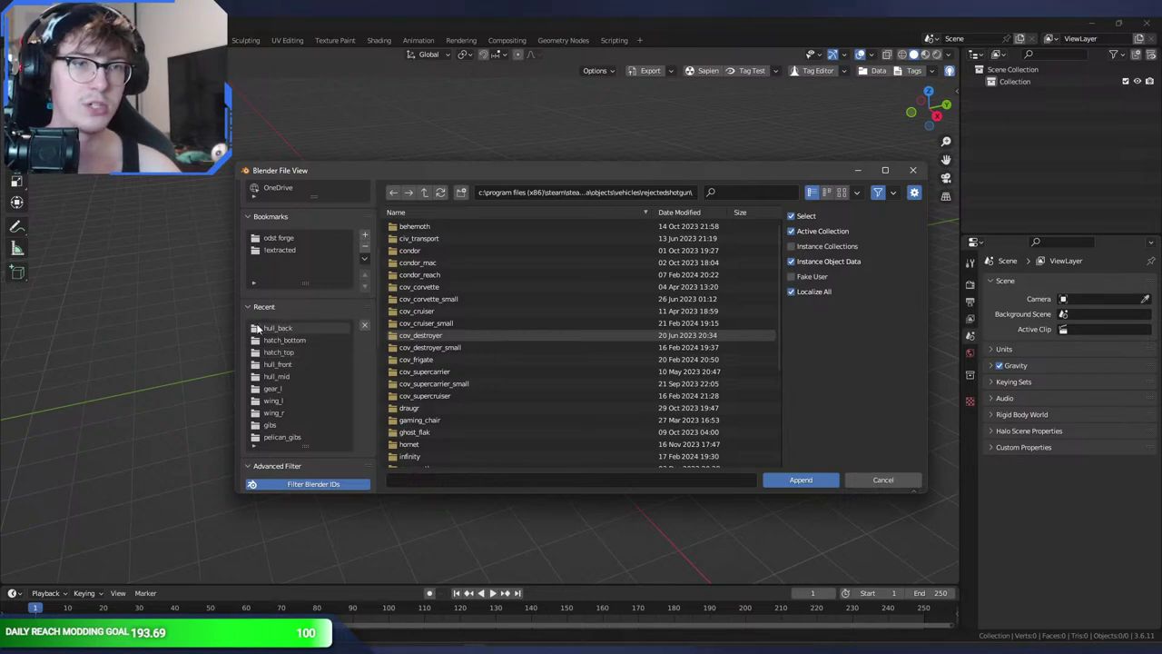
left_click(702, 648)
middle_click_drag(694, 545, 655, 532)
left_click(645, 648)
scroll(510, 323, "down", 2)
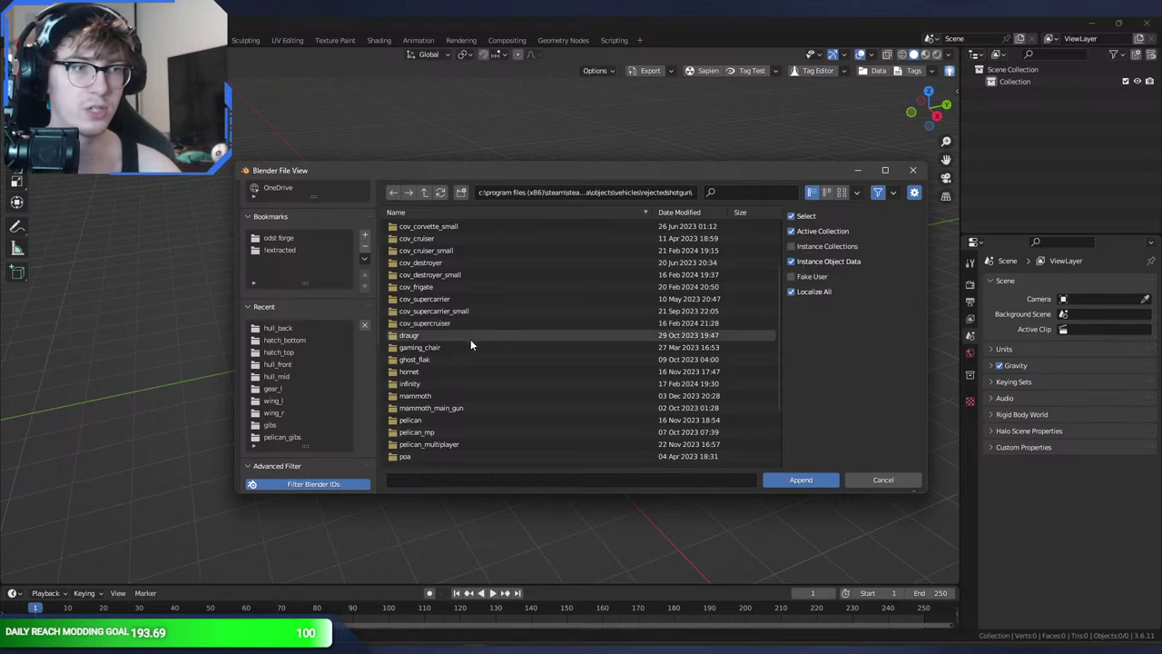
scroll(452, 372, "up", 2)
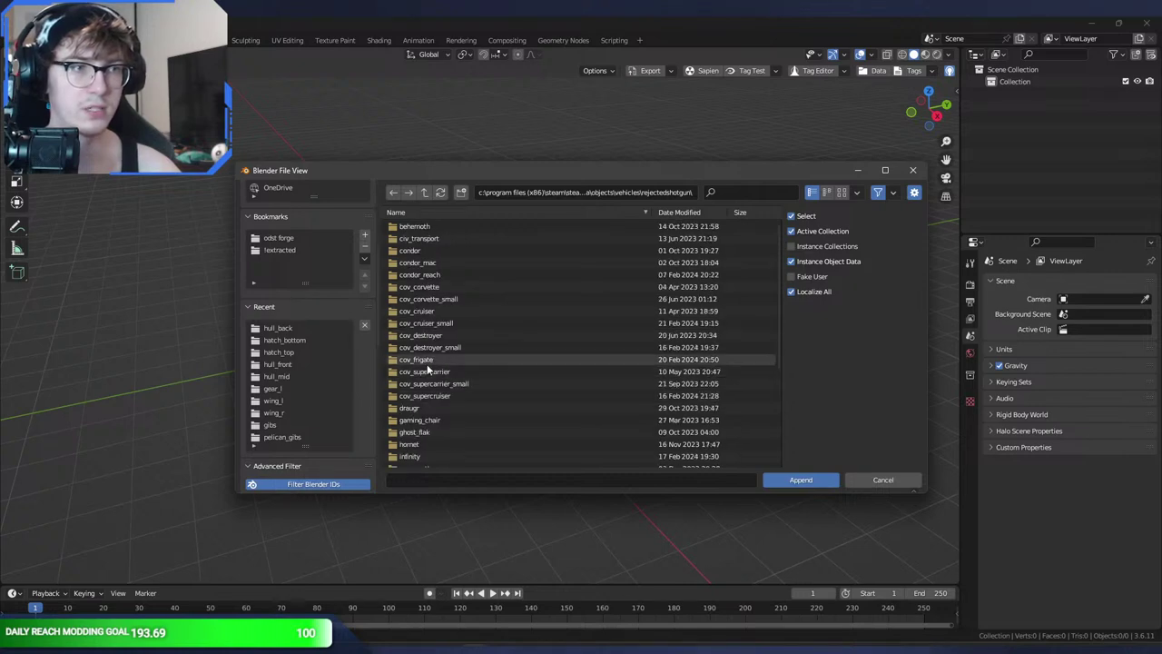
left_click(424, 192)
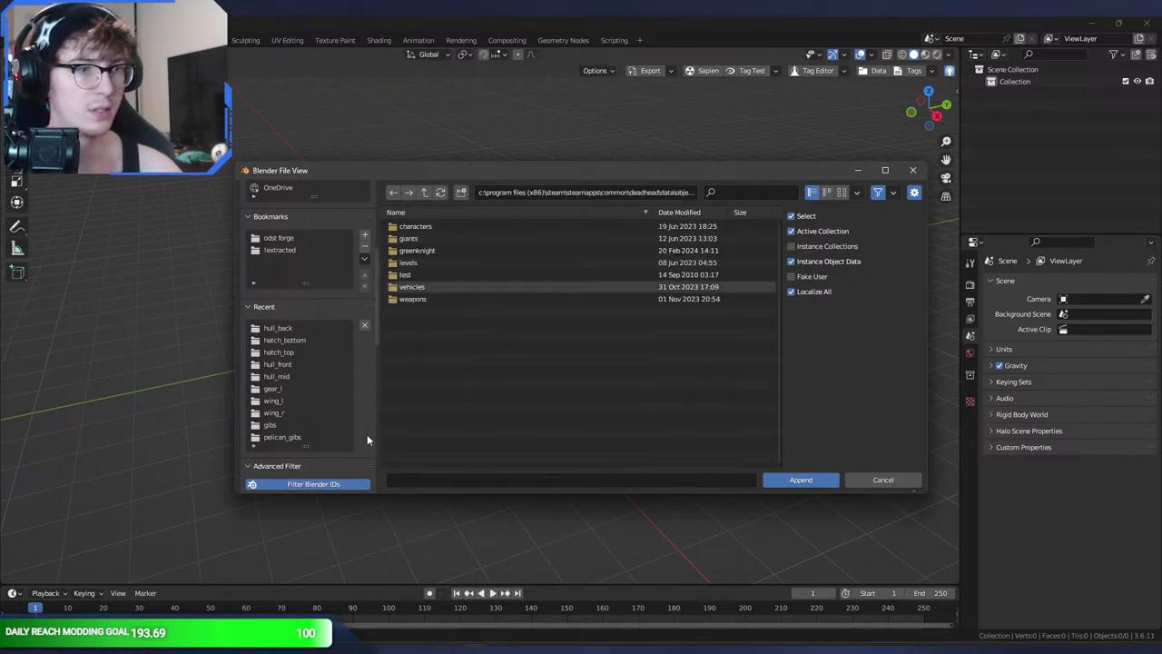
scroll(367, 434, "down", 3)
scroll(332, 360, "up", 2)
- Go through the recent pelican_gibs folder to E:\Projects\HREK\maps\space_castle and enter space_castle.blend in the append browser
left_click(292, 305)
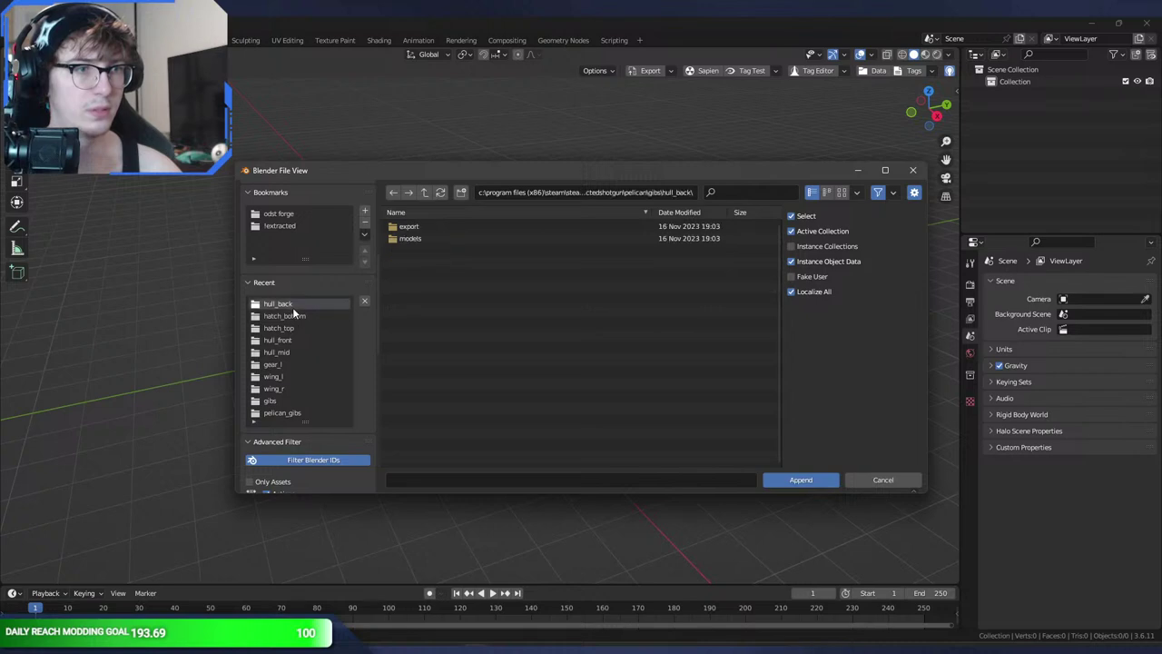
left_click(294, 315)
left_click(297, 327)
left_click(298, 342)
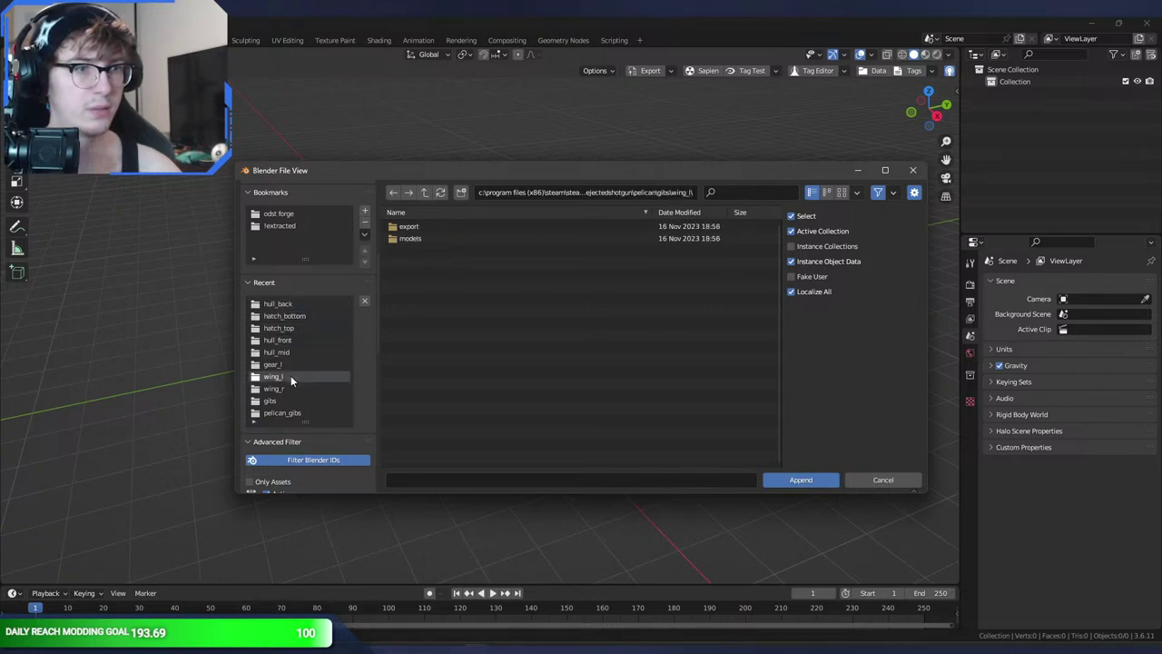
left_click(292, 411)
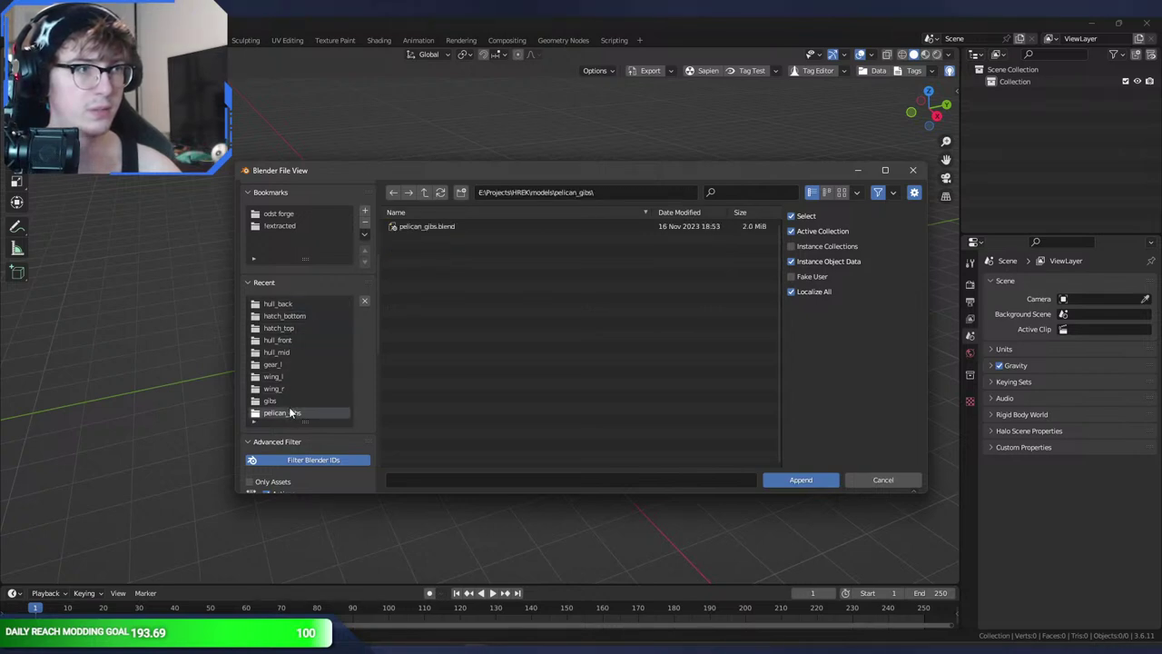
double_click(426, 193)
left_click(423, 249)
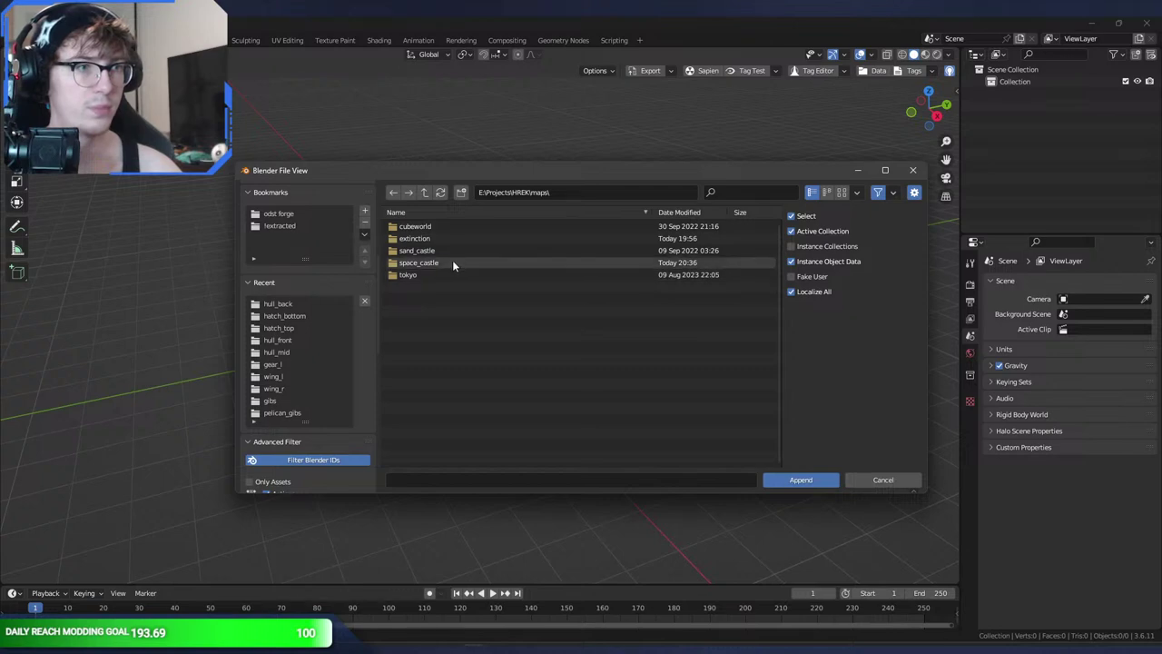
double_click(452, 261)
double_click(456, 239)
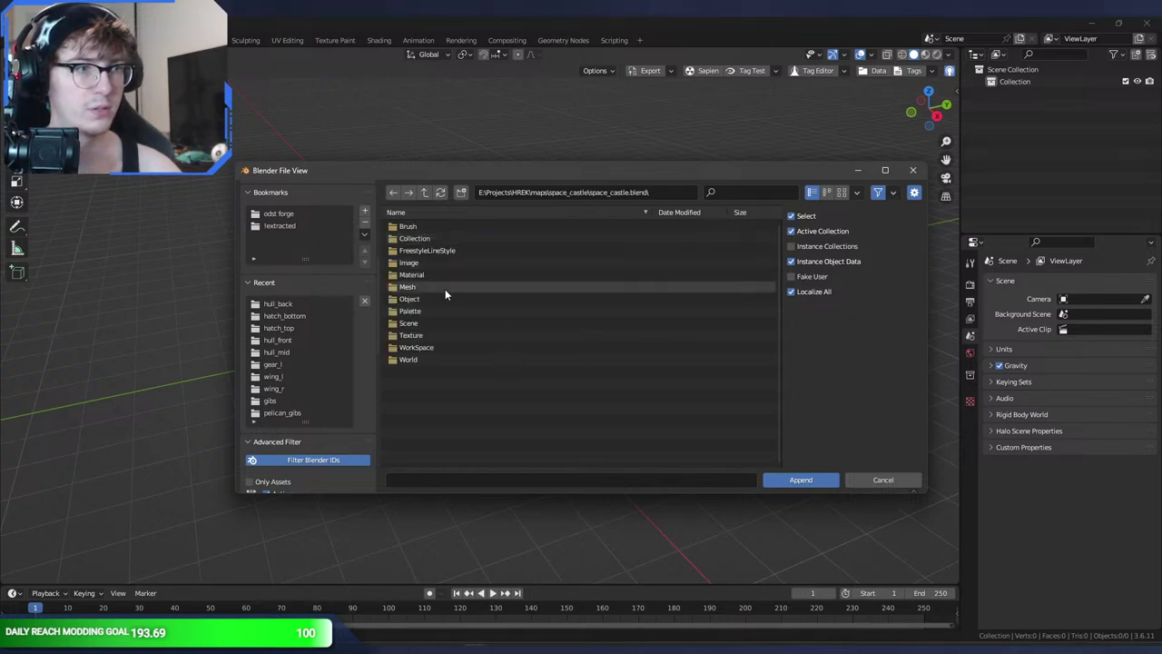
- Return to the space_castle folder, copy its path and close the append browser without appending anything
left_click(425, 193)
left_click(574, 194)
left_click(906, 171)
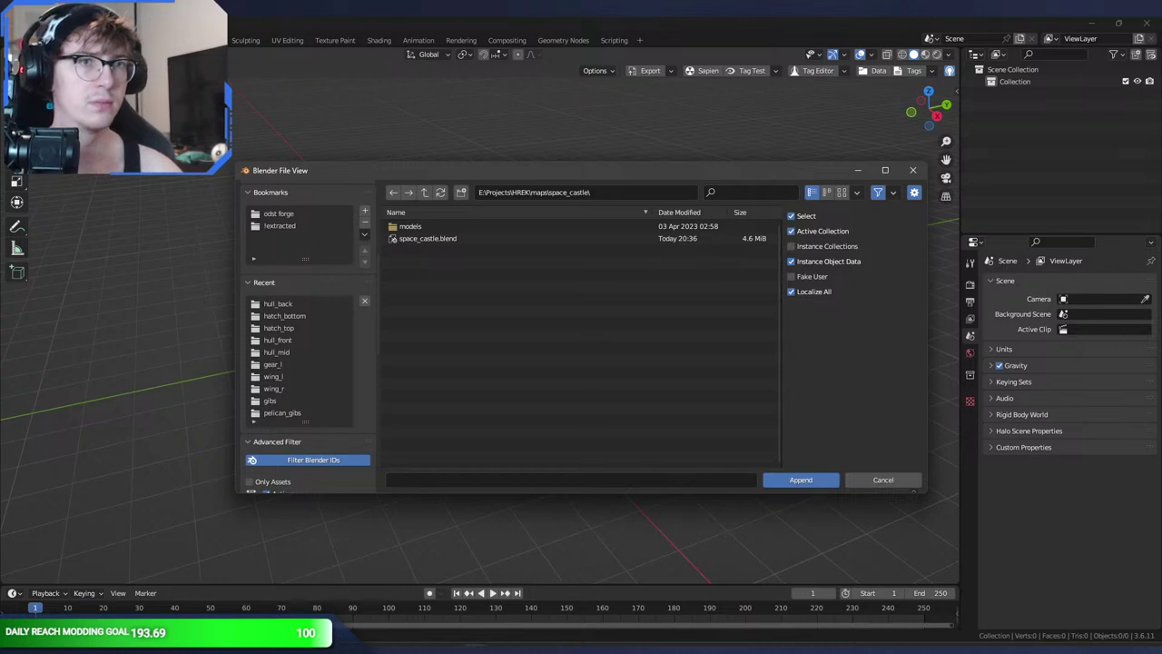
- Open space_castle.blend from E:\Projects\HREK\maps\space_castle using the copied path, discarding the untitled scene's changes
left_click(31, 40)
left_click(53, 277)
left_click(913, 170)
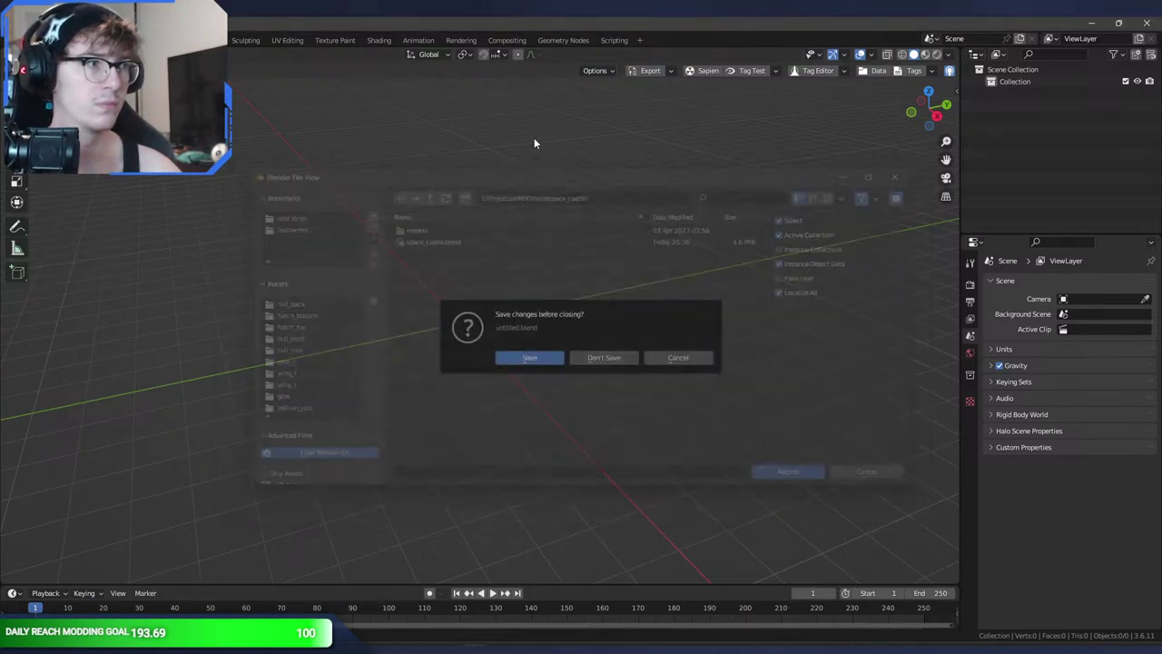
left_click(597, 354)
left_click(583, 195)
key("ctrl+v")
key("Return")
double_click(450, 237)
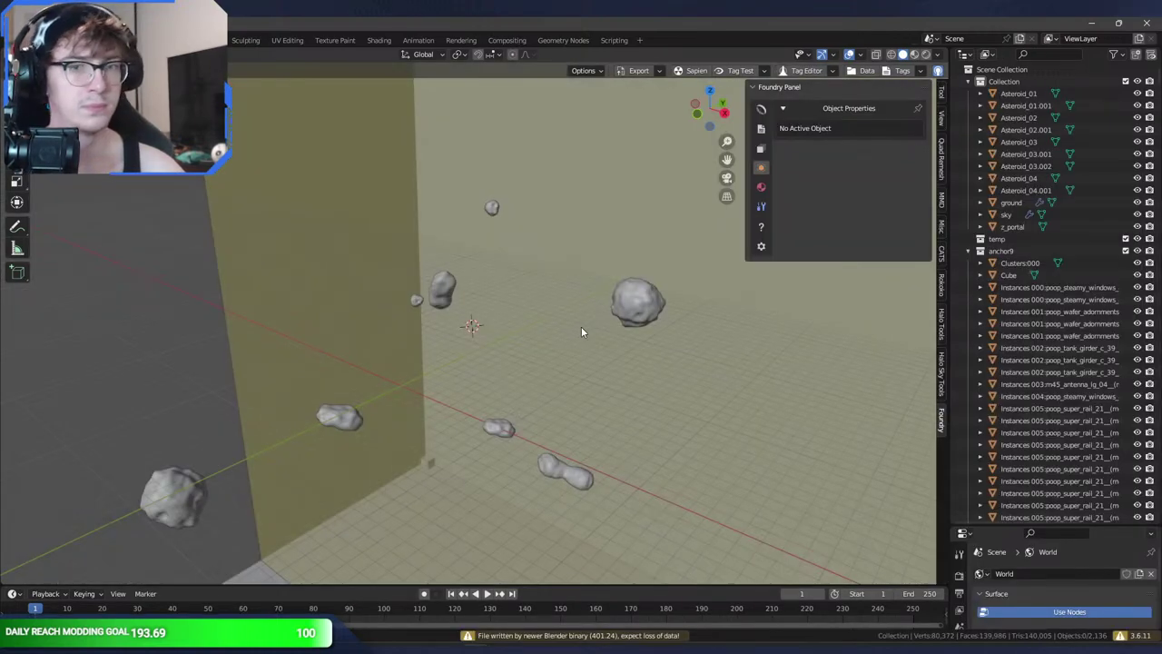
middle_click_drag(579, 327, 149, 330)
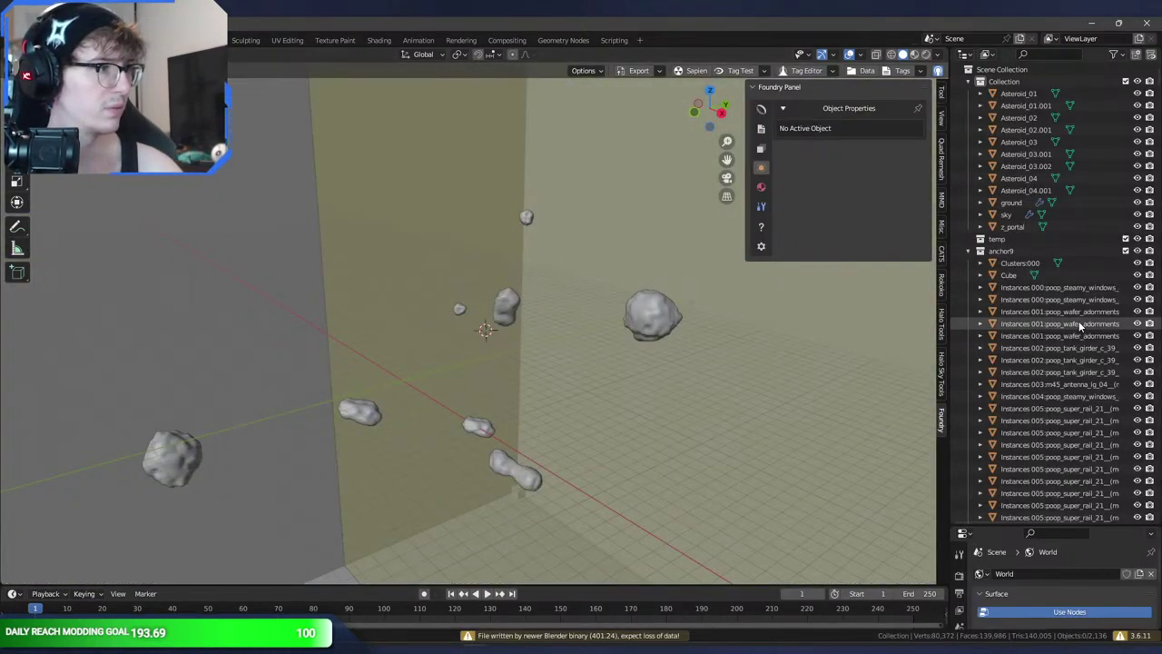
- Examine the opened space_castle scene, going through the outliner's full object list and viewing the asteroids from several angles
scroll(1079, 322, "down", 1)
middle_click_drag(762, 336, 882, 396)
scroll(1125, 363, "down", 9)
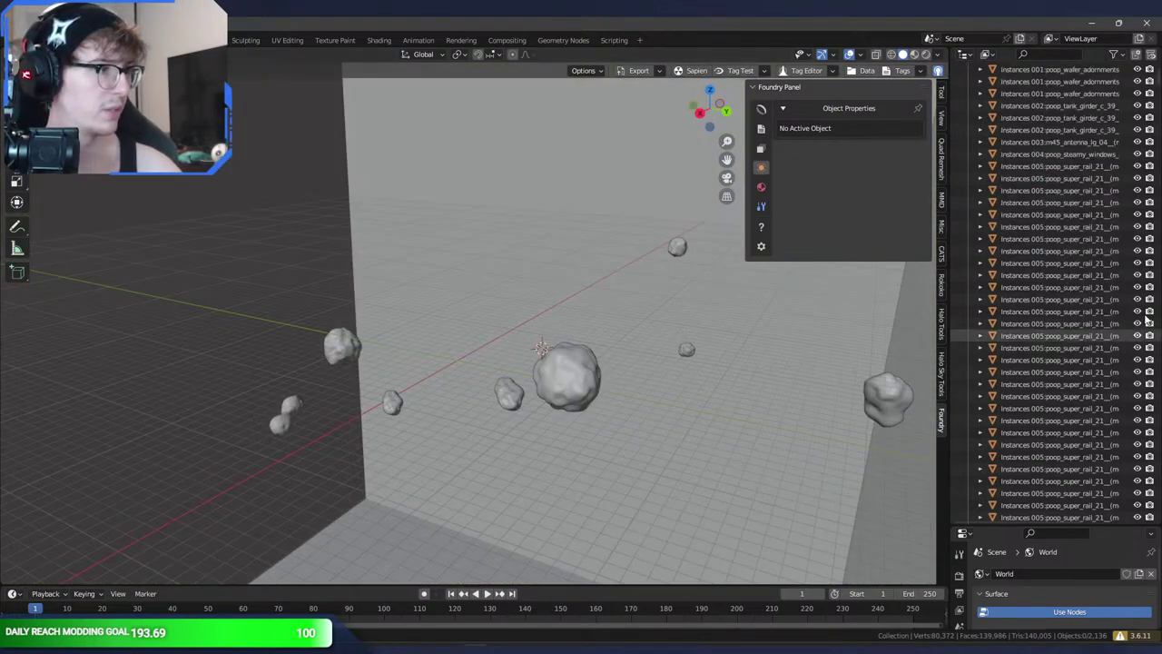
left_click_drag(1157, 77, 1158, 397)
scroll(1149, 151, "up", 20)
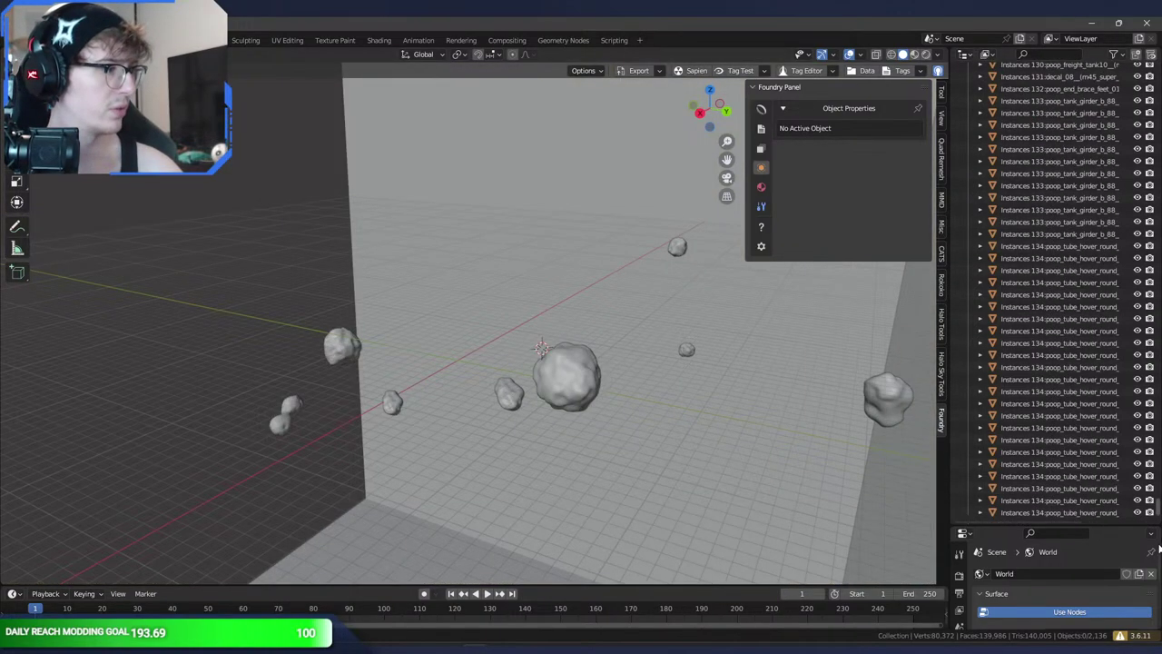
scroll(1149, 152, "up", 10)
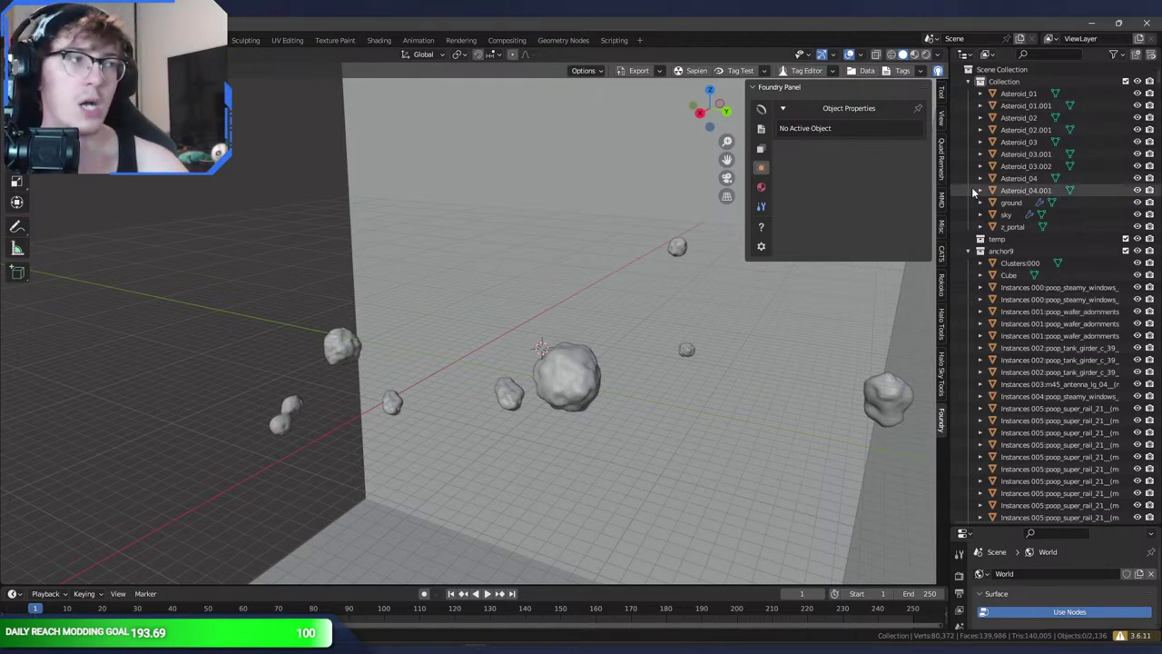
middle_click_drag(547, 231, 592, 259)
middle_click_drag(448, 239, 311, 199)
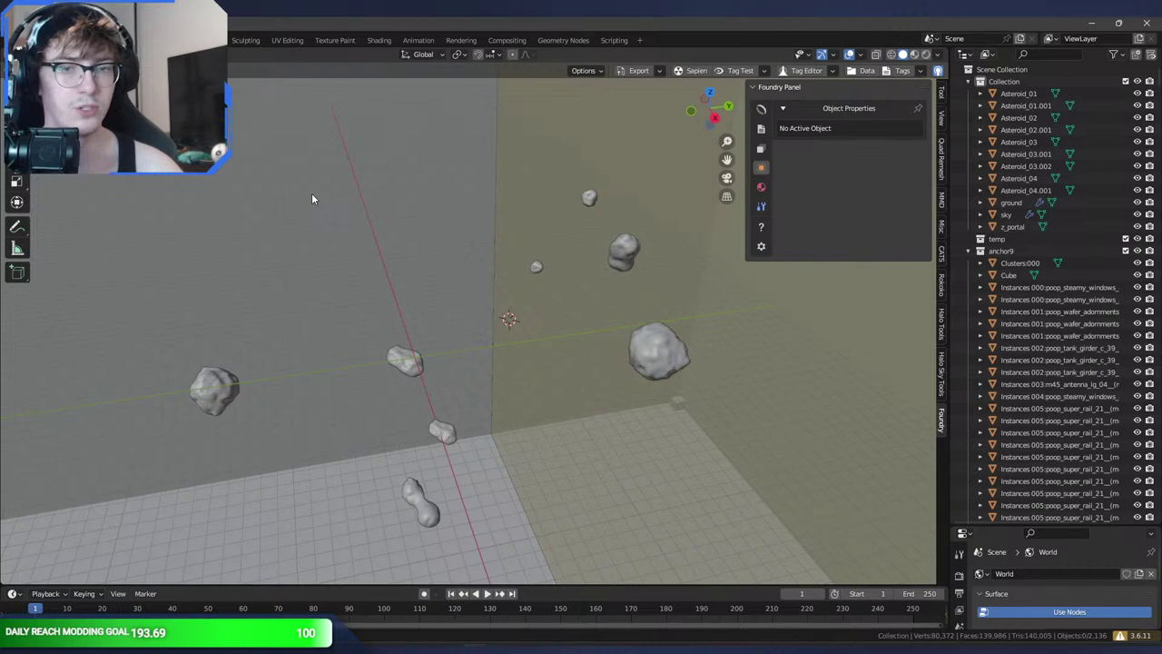
- Append the Armature object with its ship from infinity2.blend in E:\Projects\HREK\models\infinity
left_click(29, 40)
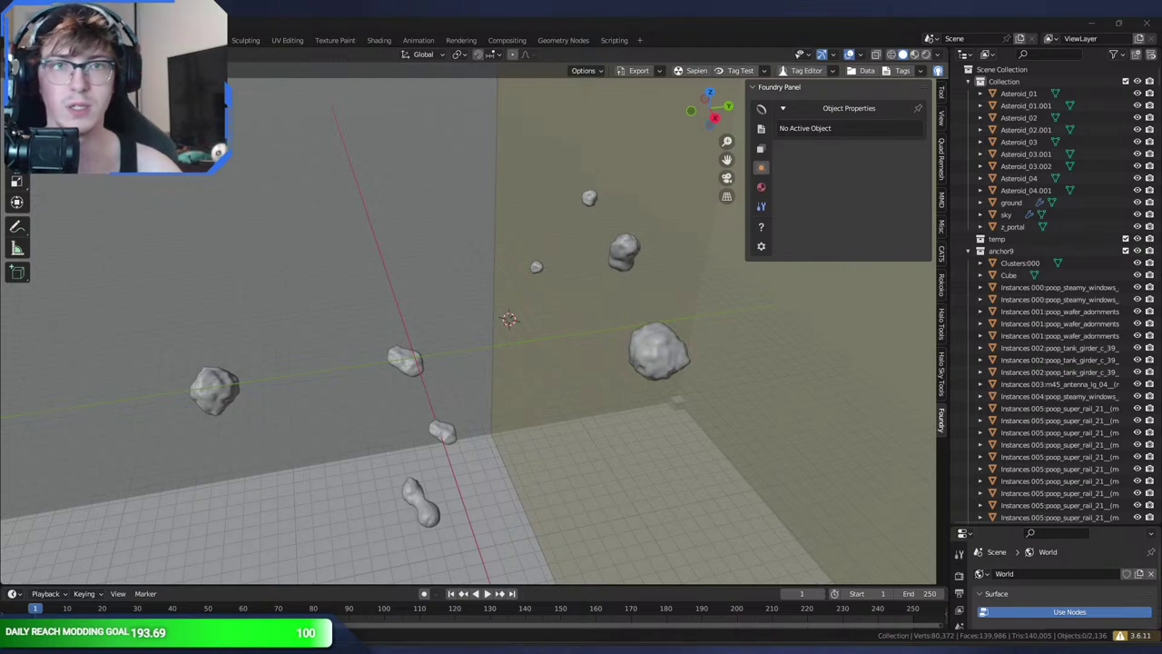
left_click(290, 21)
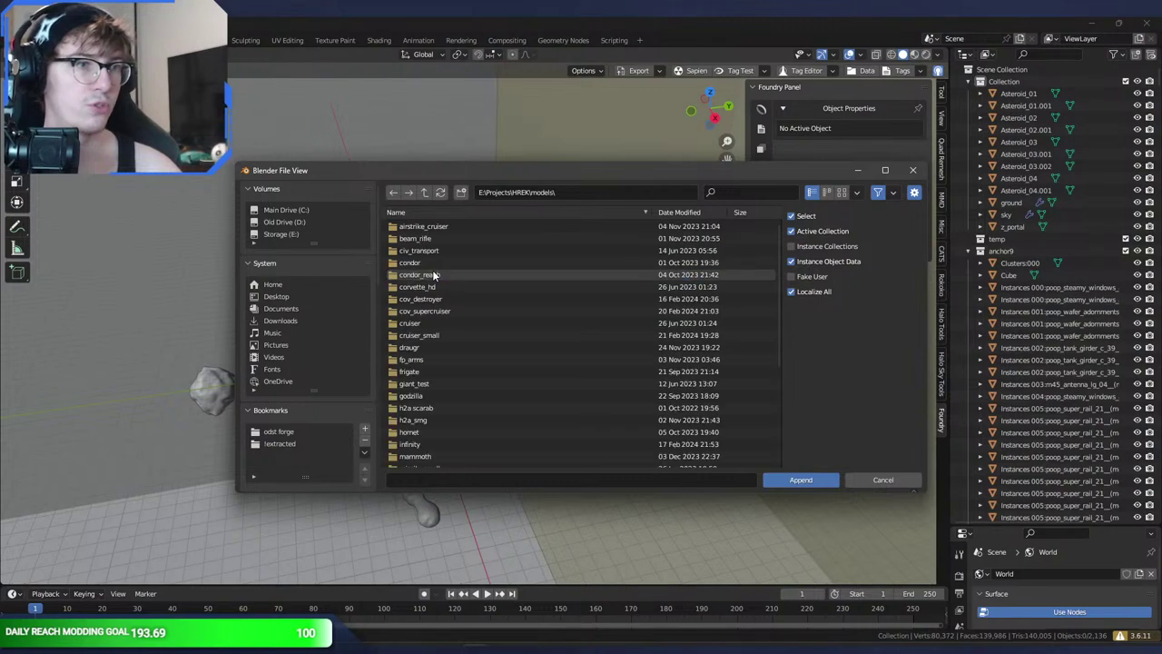
scroll(492, 323, "down", 3)
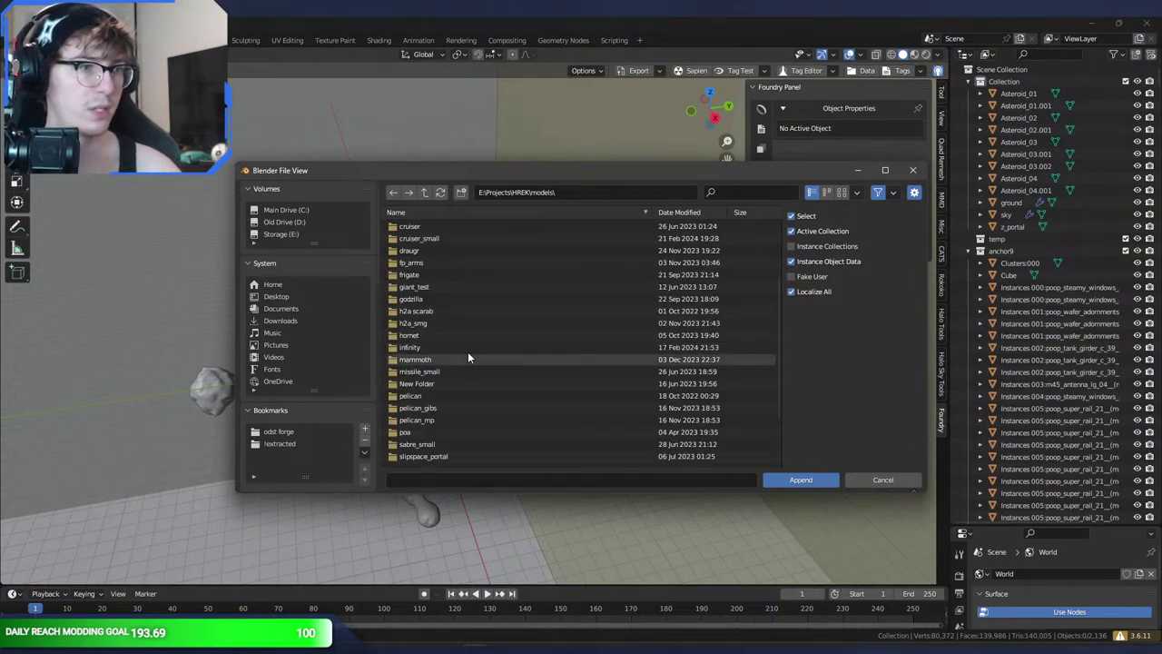
double_click(466, 347)
double_click(457, 264)
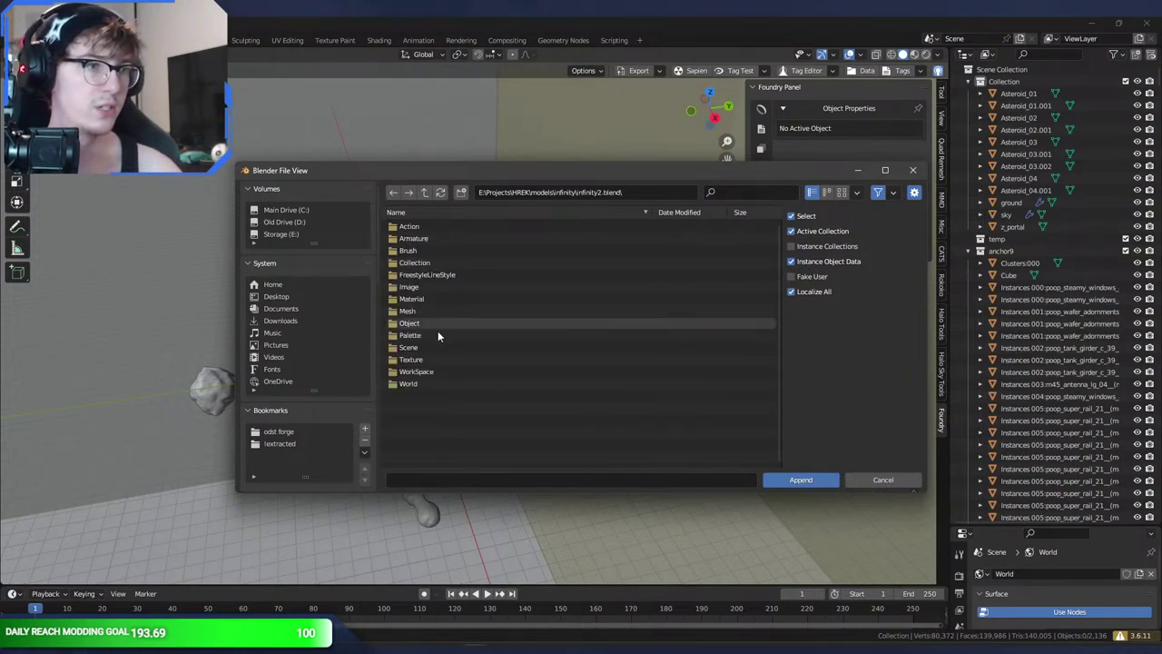
double_click(434, 322)
double_click(437, 371)
middle_click_drag(436, 368, 443, 325)
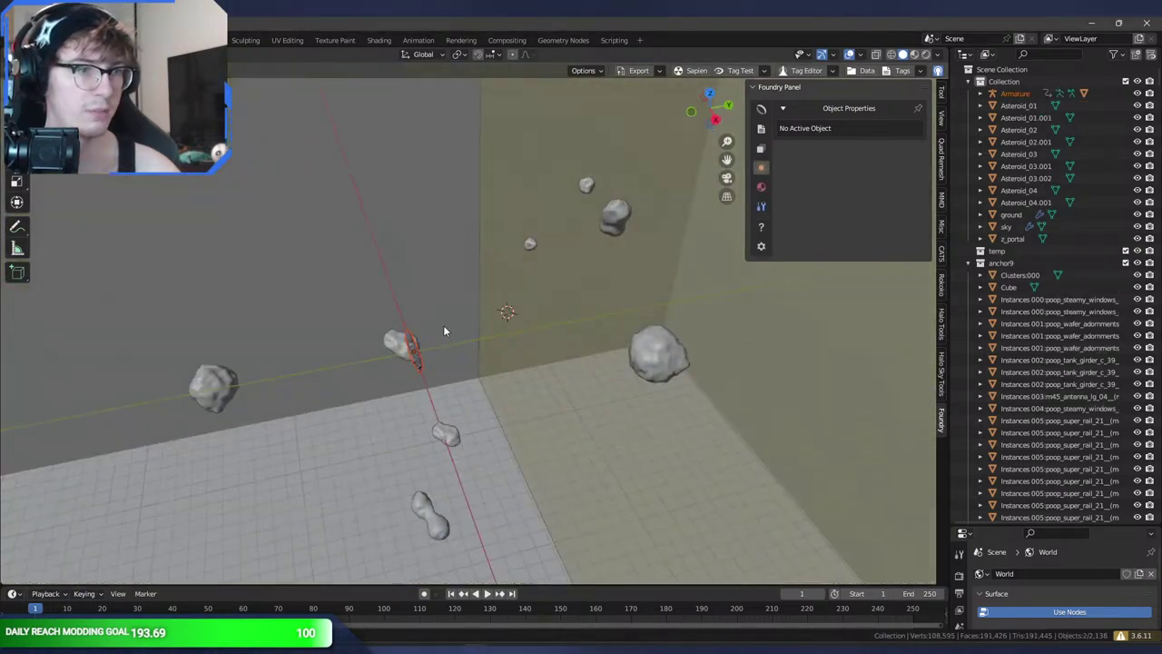
- Append the lnos object from supercarrier.blend in E:\Projects\HREK\models\supercarrier
left_click(35, 40)
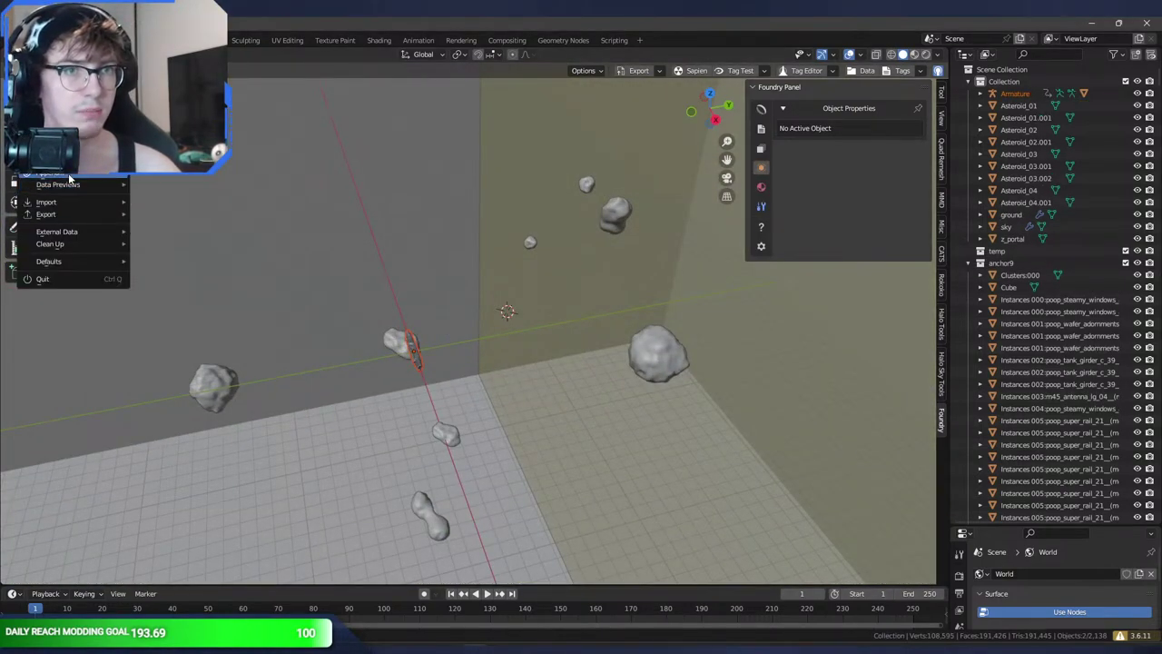
left_click(69, 174)
left_click(422, 192)
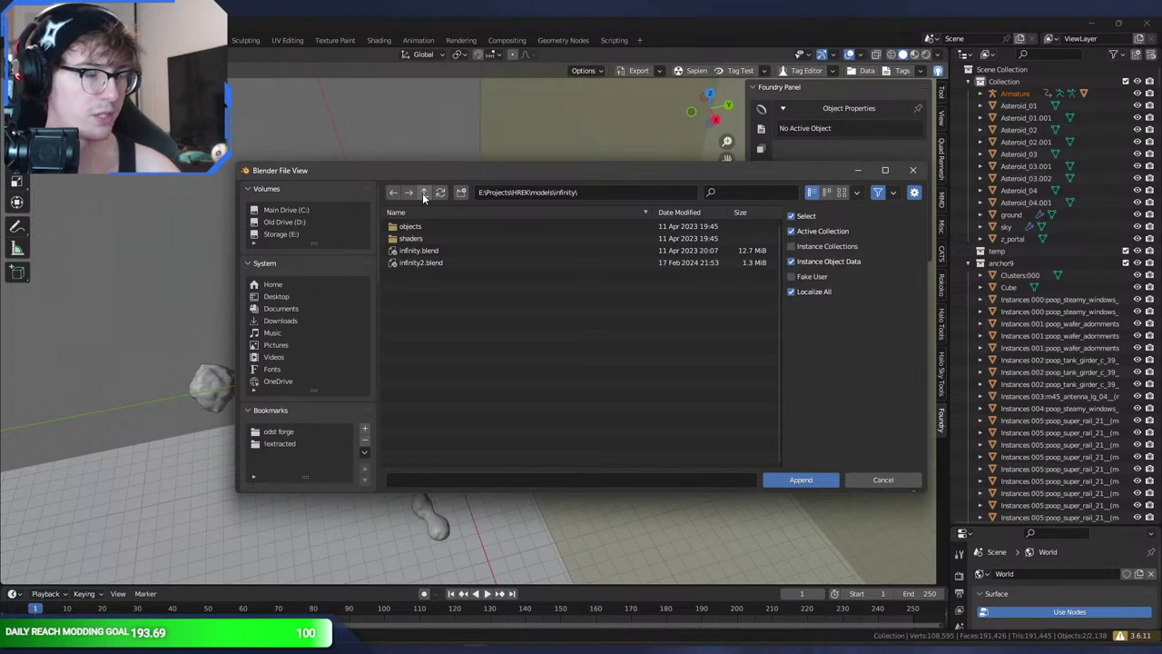
left_click(422, 193)
scroll(472, 309, "down", 5)
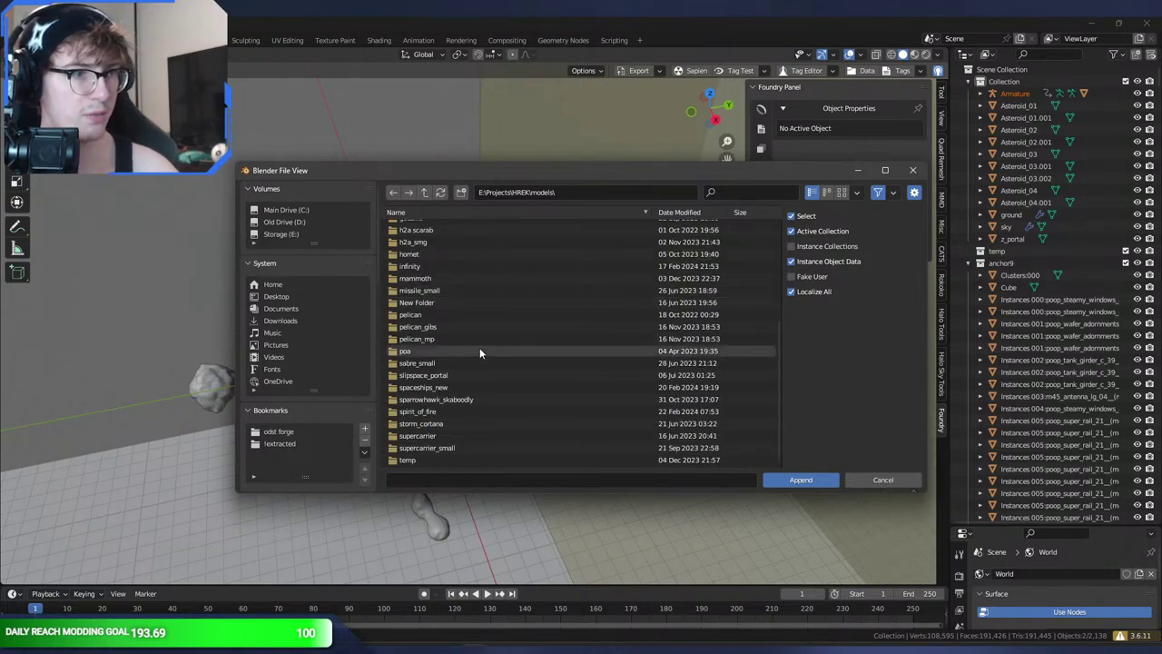
double_click(460, 436)
double_click(448, 225)
double_click(427, 322)
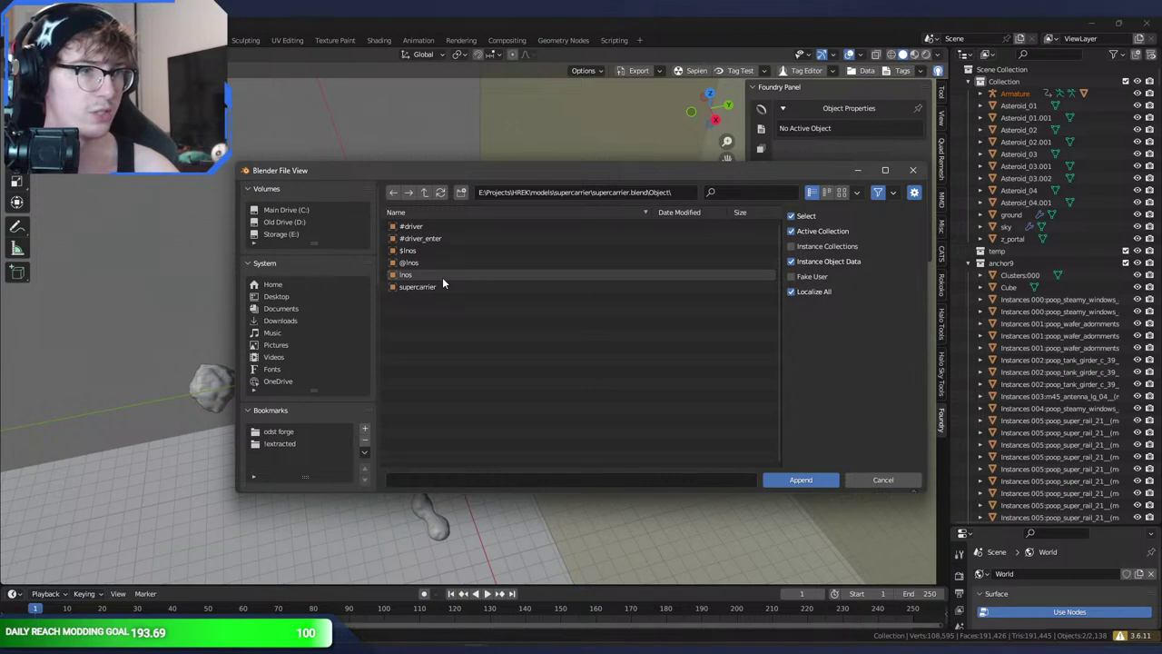
double_click(442, 277)
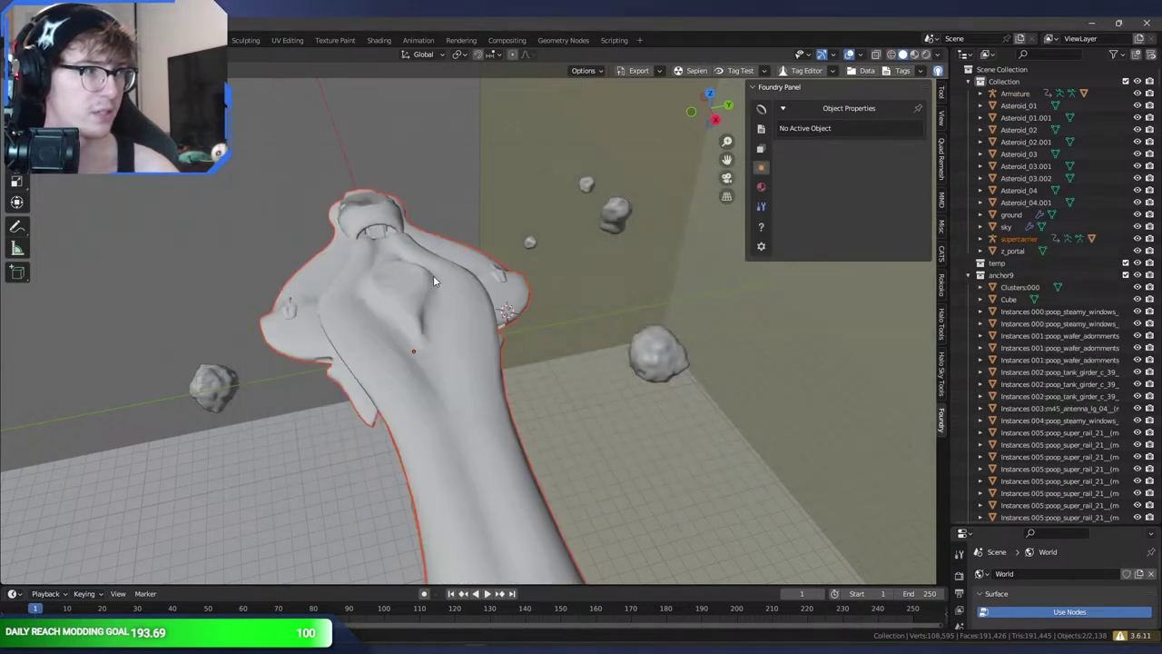
middle_click_drag(442, 276, 394, 213)
- Open the append browser and go to the Object list of extinctionV2-44.blend in E:\Projects\HREK\maps\extinction
left_click(30, 40)
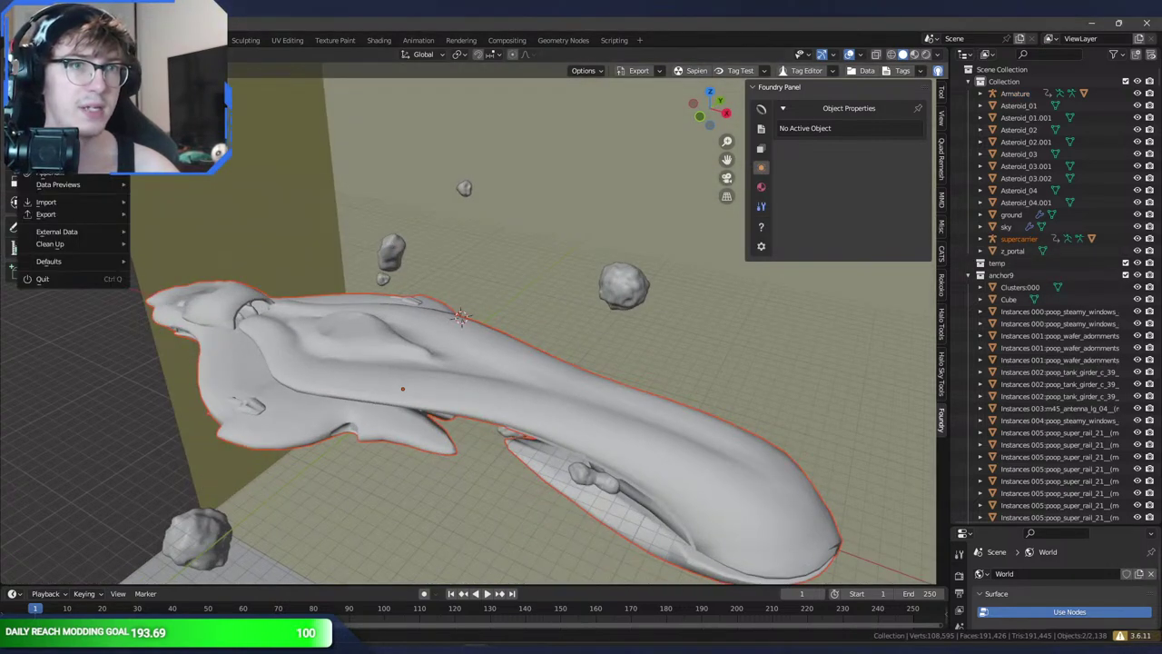
left_click(60, 173)
left_click(424, 192)
left_click(424, 193)
left_click(424, 193)
left_click(424, 192)
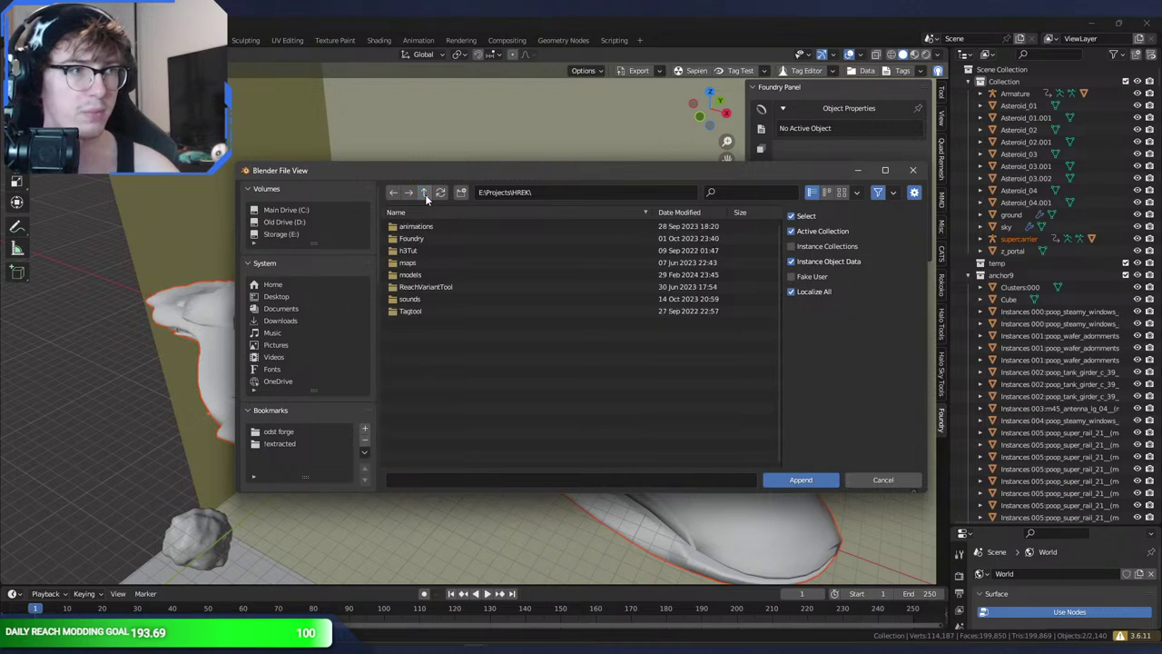
double_click(416, 263)
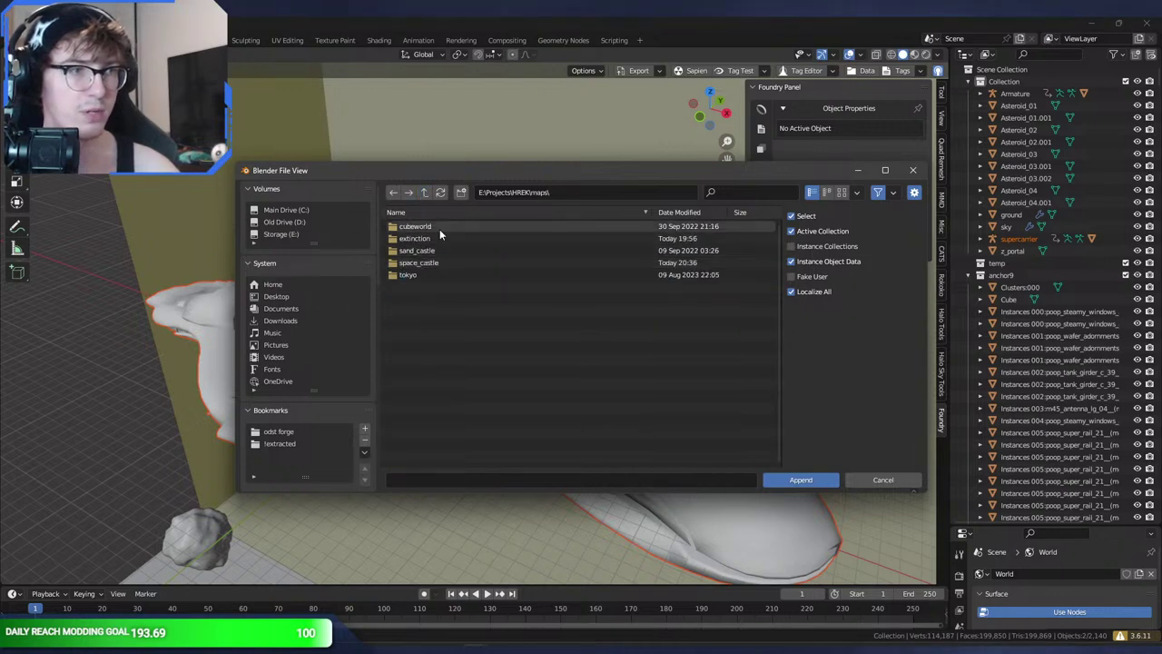
double_click(440, 228)
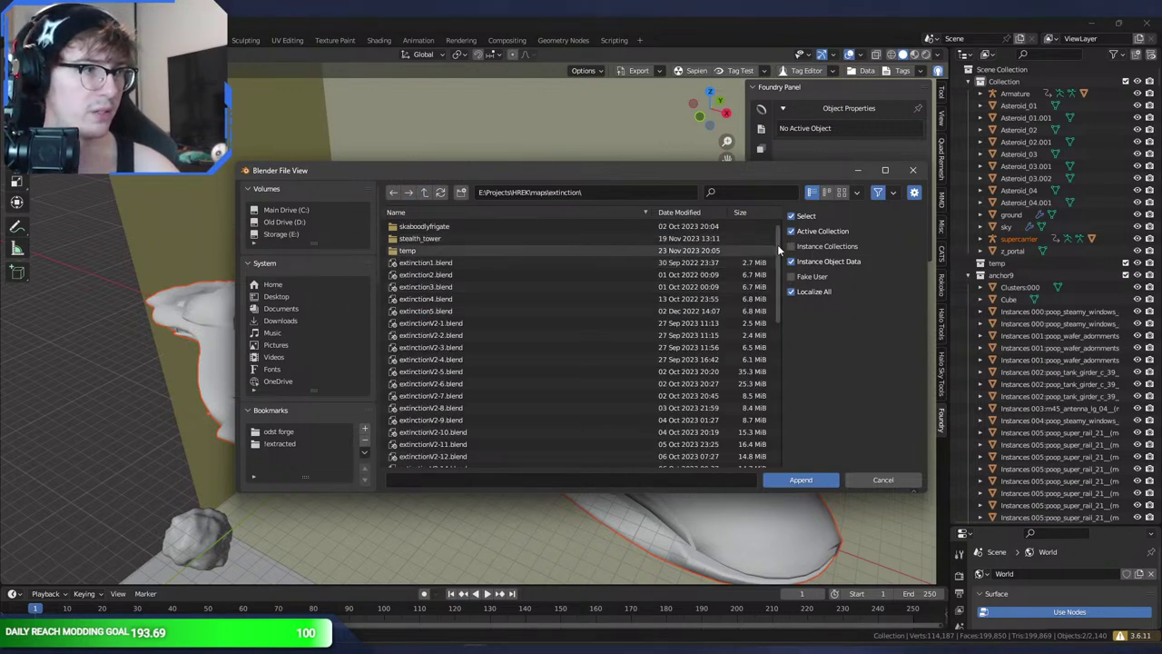
left_click_drag(777, 244, 795, 411)
double_click(541, 444)
left_click(463, 299)
left_click(463, 299)
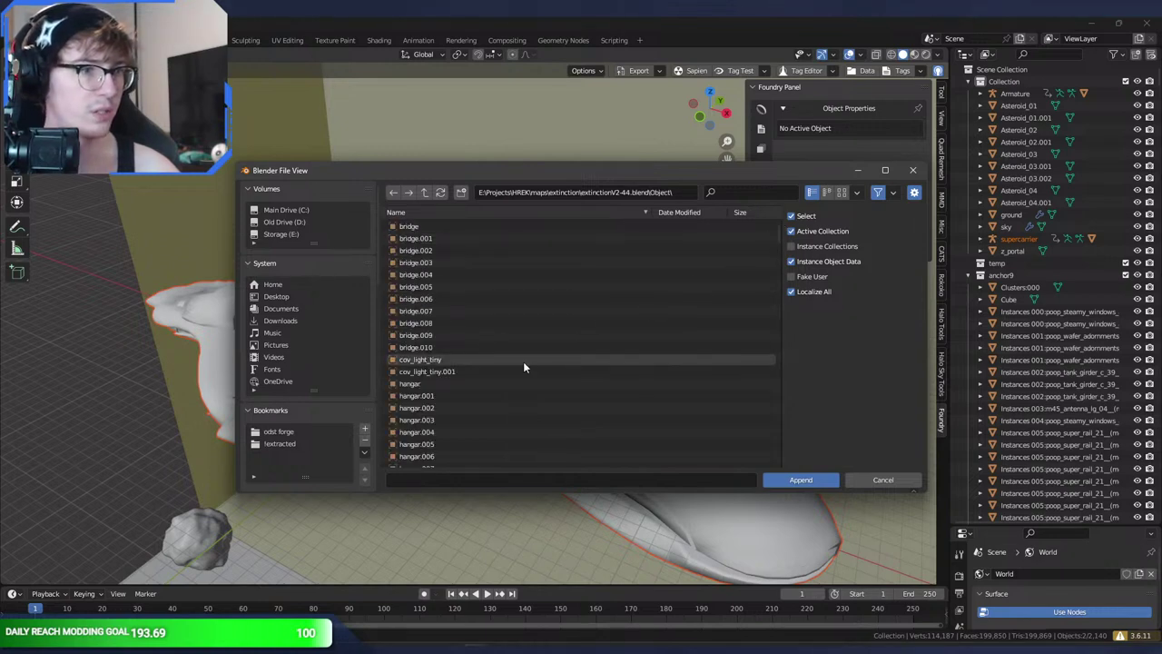
- Append the lnos_destroyed and lnos_destroyed.001 objects from extinctionV2-44.blend
scroll(479, 372, "down", 20)
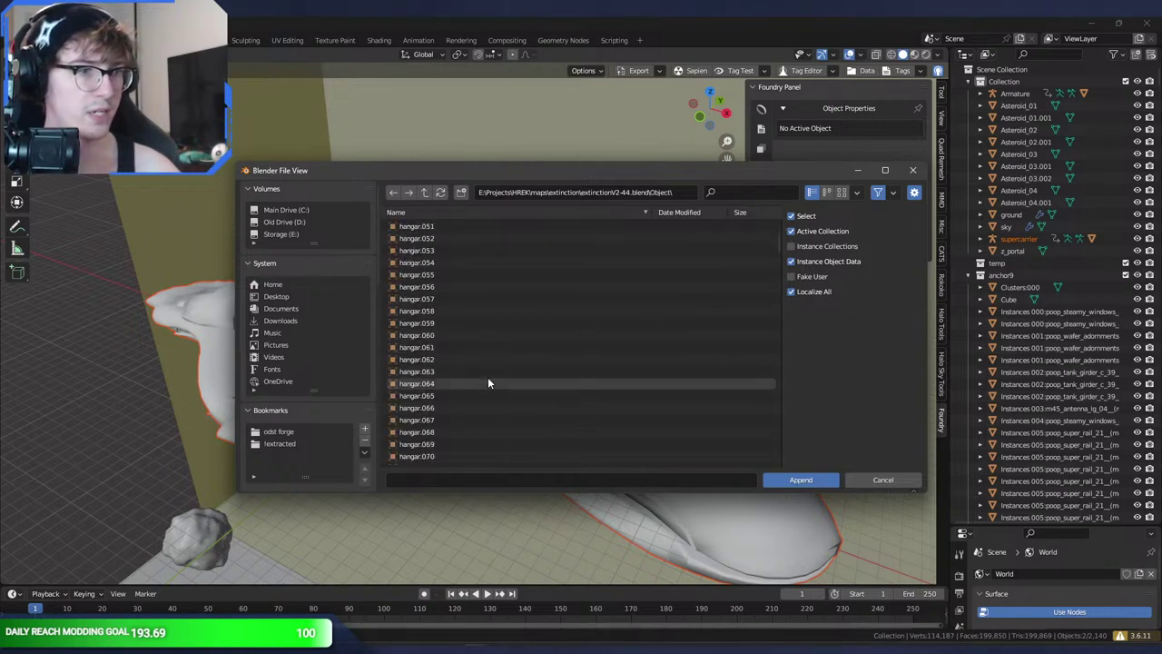
scroll(487, 374, "down", 20)
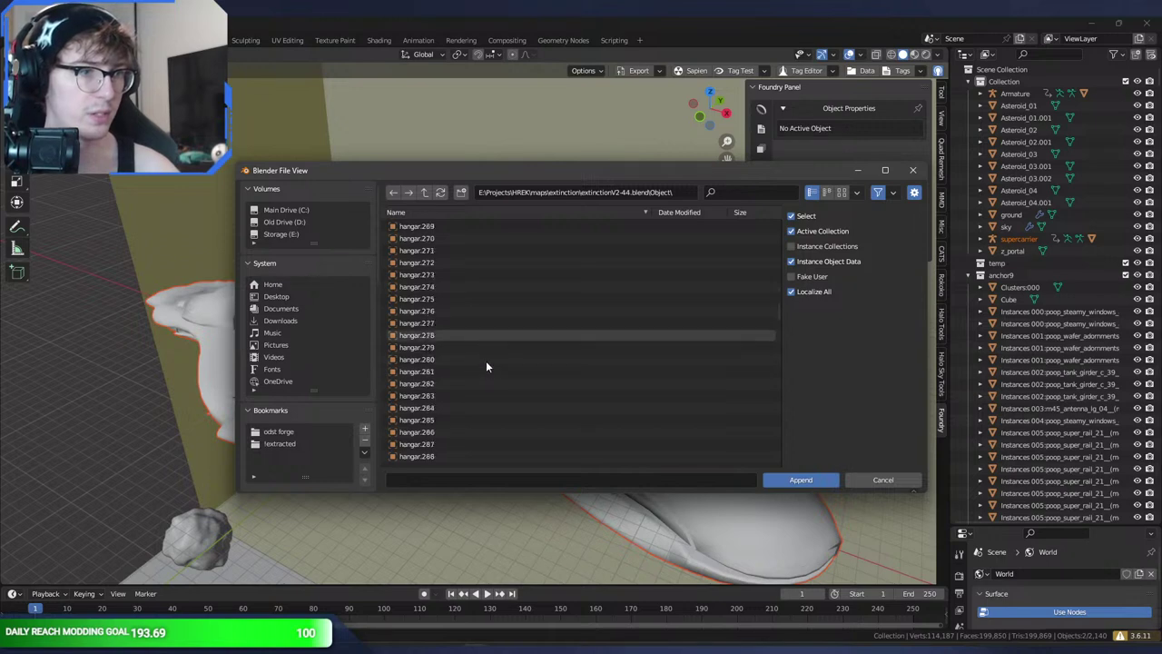
scroll(485, 366, "down", 20)
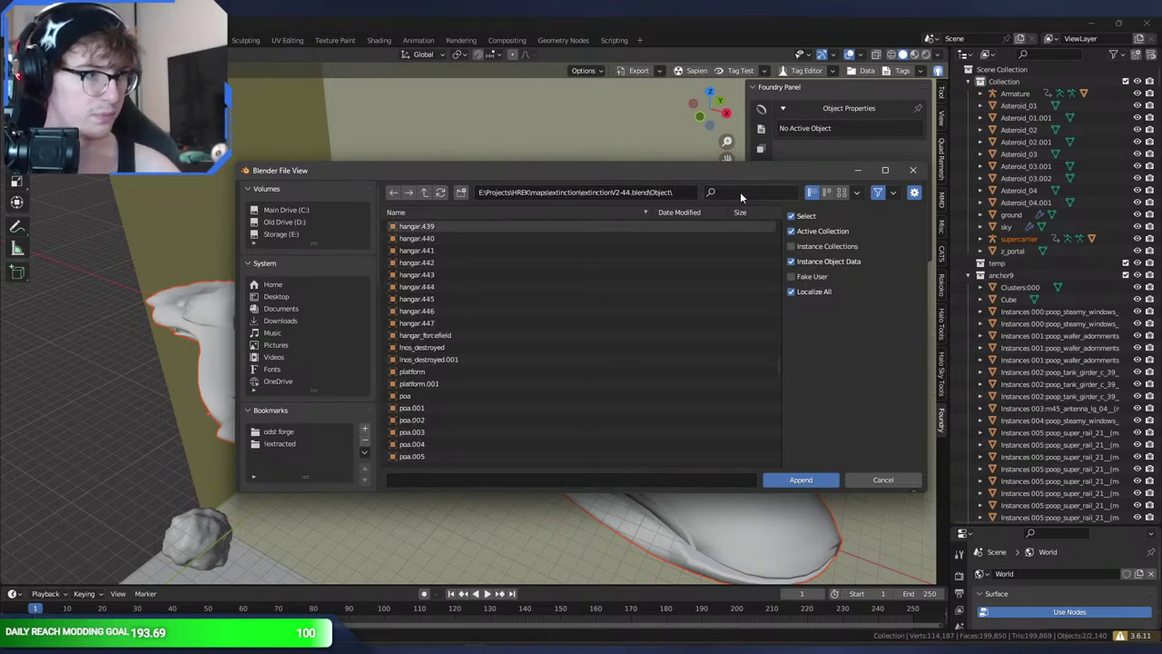
left_click(426, 346)
left_click(436, 359, "shift")
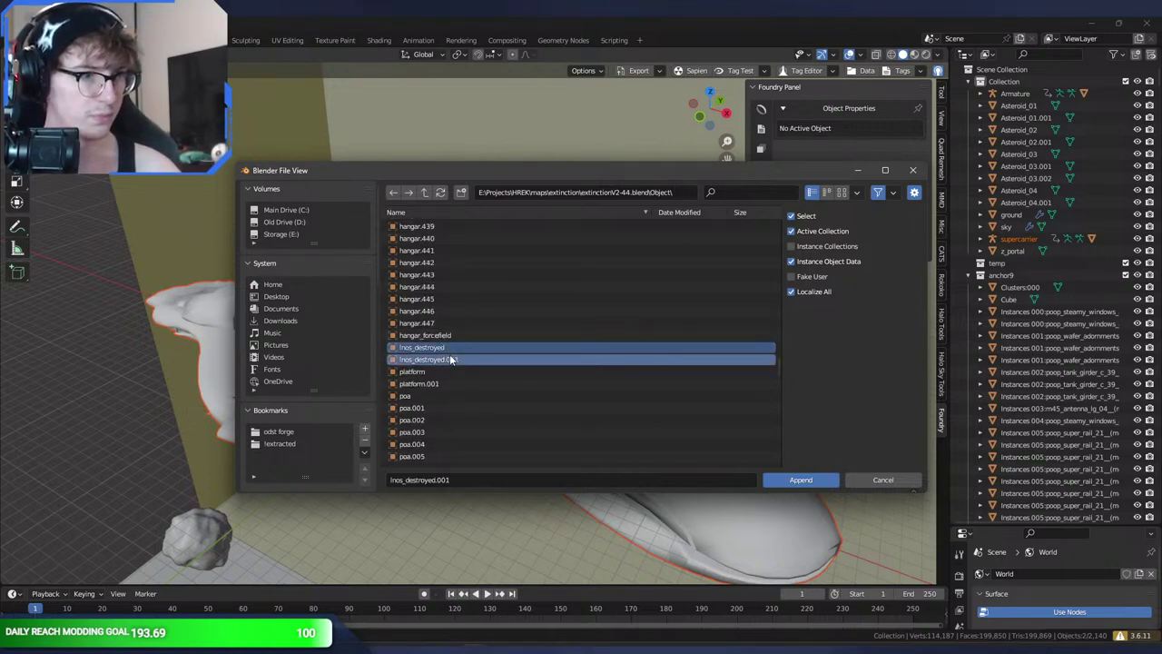
left_click(801, 480)
- Undo the accidental outliner change and move lnos_destroyed and lnos_destroyed.001 vertically above the other ships
left_click(1013, 236)
left_click_drag(1013, 236, 1028, 229, "shift")
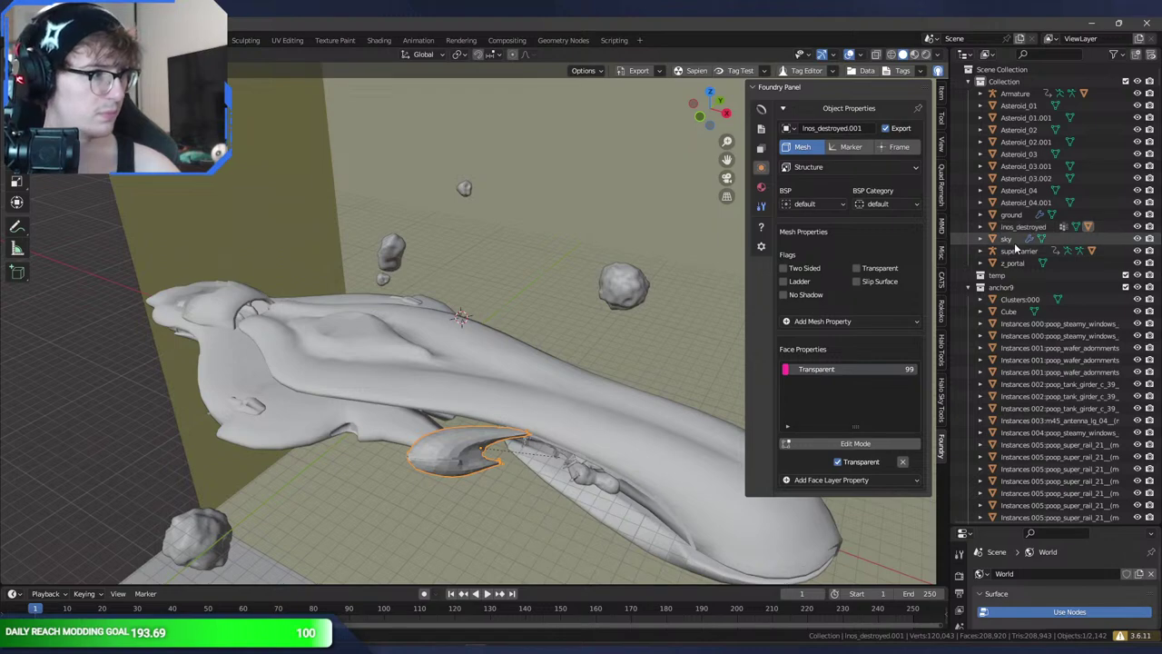
key("ctrl+z")
middle_click_drag(501, 342, 561, 408)
left_click(1041, 226, "shift")
key("g")
key("z")
left_click(542, 280)
- Scale the intact lnos carrier down to about the length of the Infinity ship, using factors of about 0.282, 0.286 and 1.279
middle_click_drag(542, 280, 481, 259)
left_click(454, 363)
key("s")
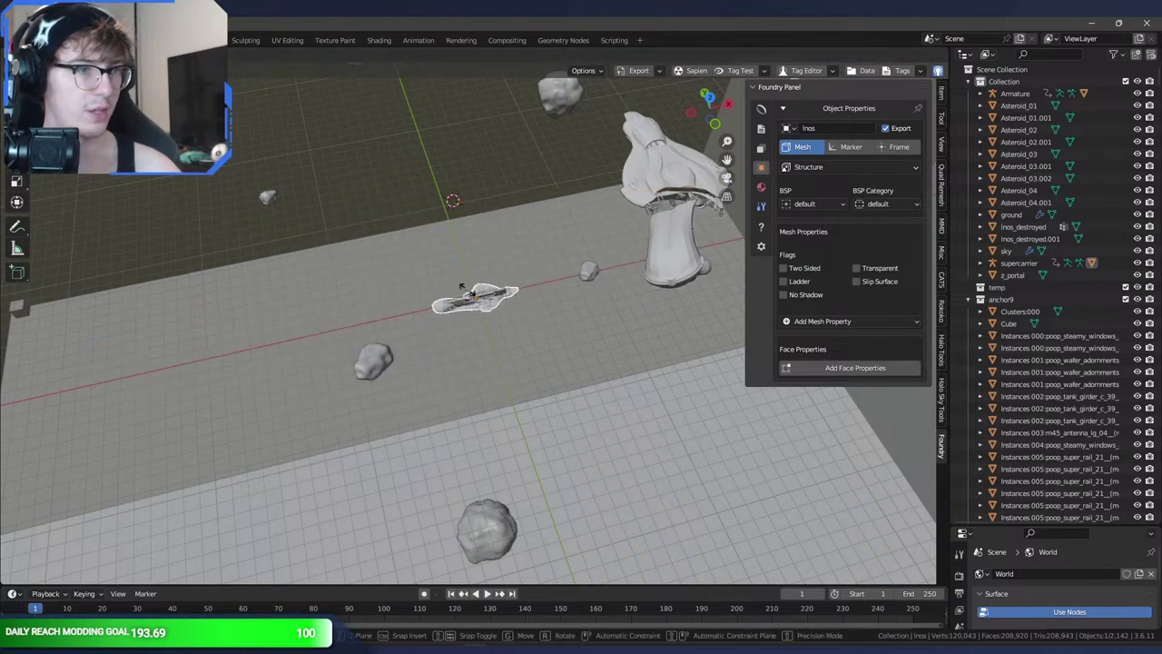
left_click(509, 276)
scroll(550, 256, "up", 5)
key("s")
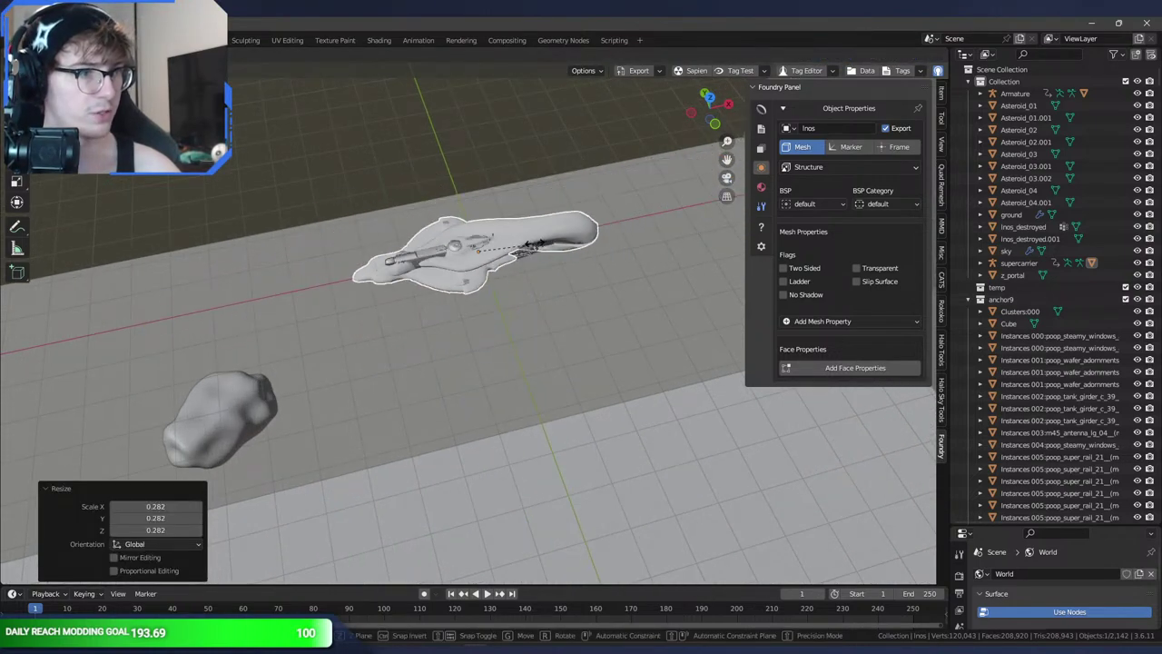
left_click(551, 245)
middle_click_drag(554, 246, 576, 158)
key("s")
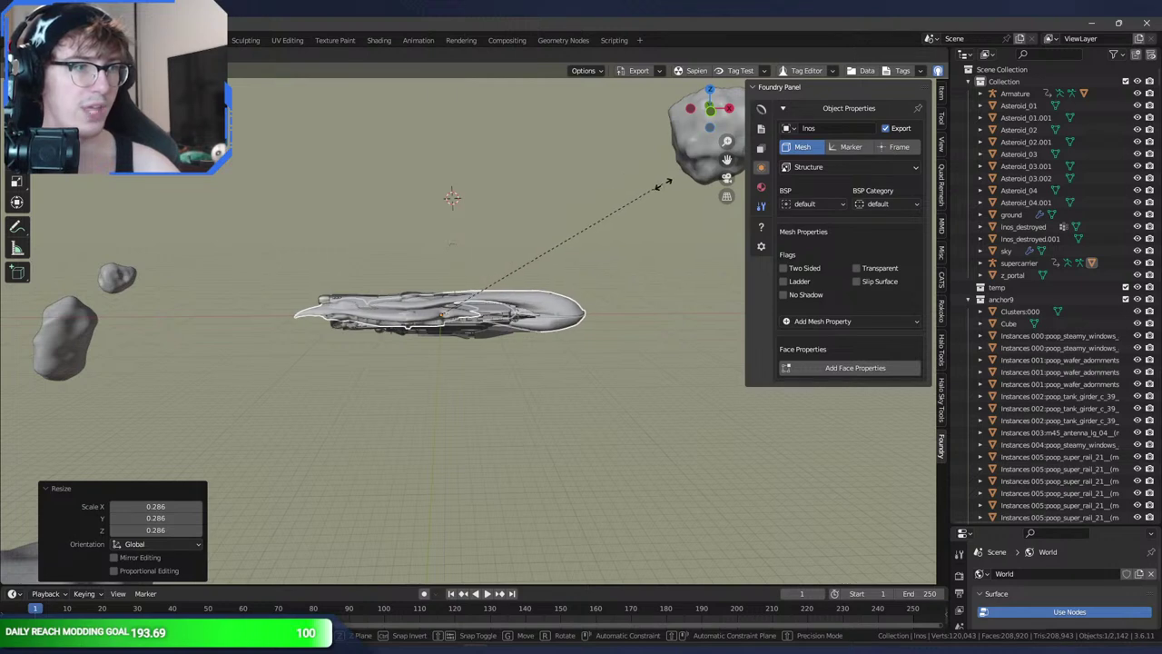
left_click(676, 196)
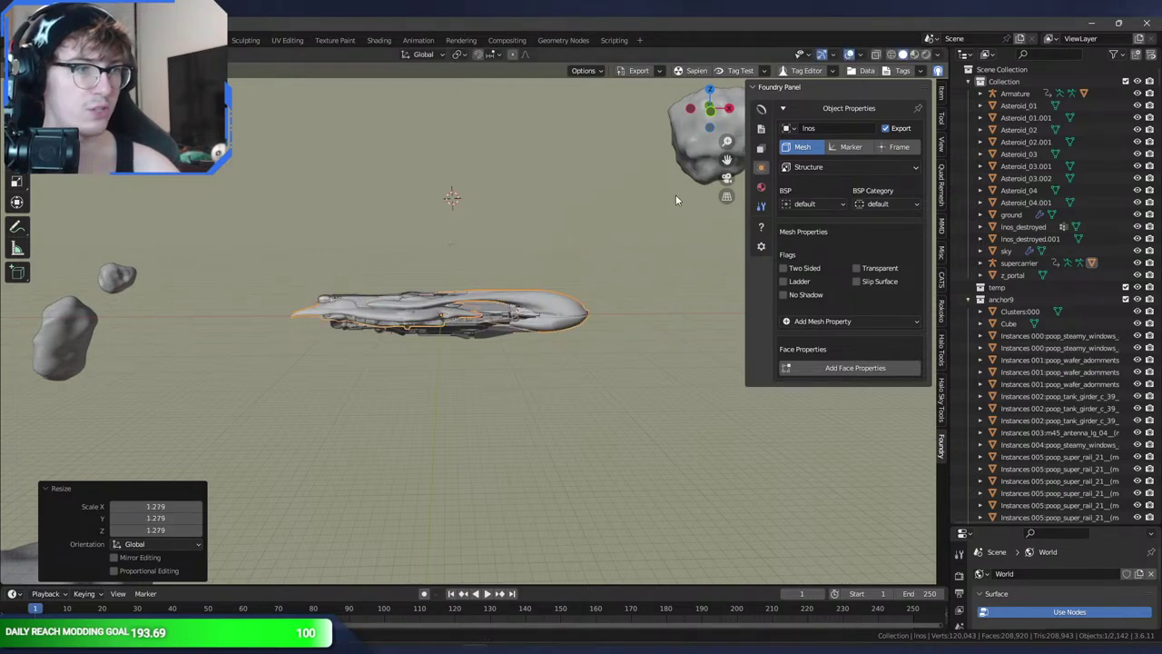
- Scale the intact lnos carrier up by a factor of 5.3
type("s5.3")
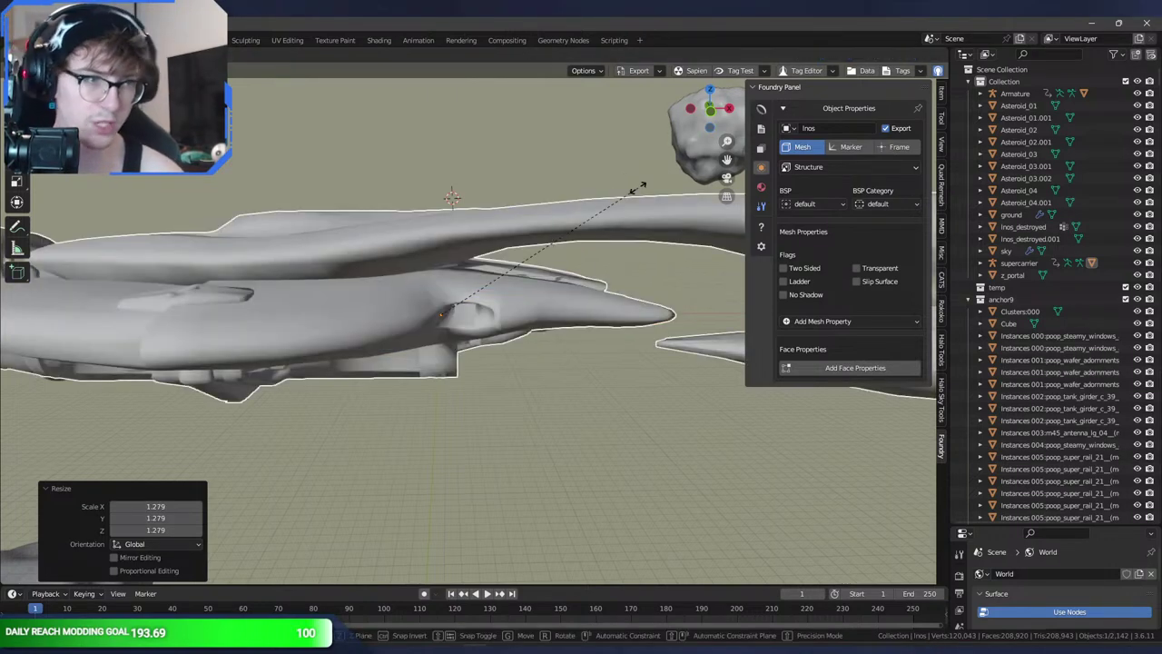
key("Return")
scroll(656, 198, "down", 5)
middle_click_drag(655, 198, 458, 312)
- Switch to the top view and hide the sky object covering the ships
left_click(180, 175)
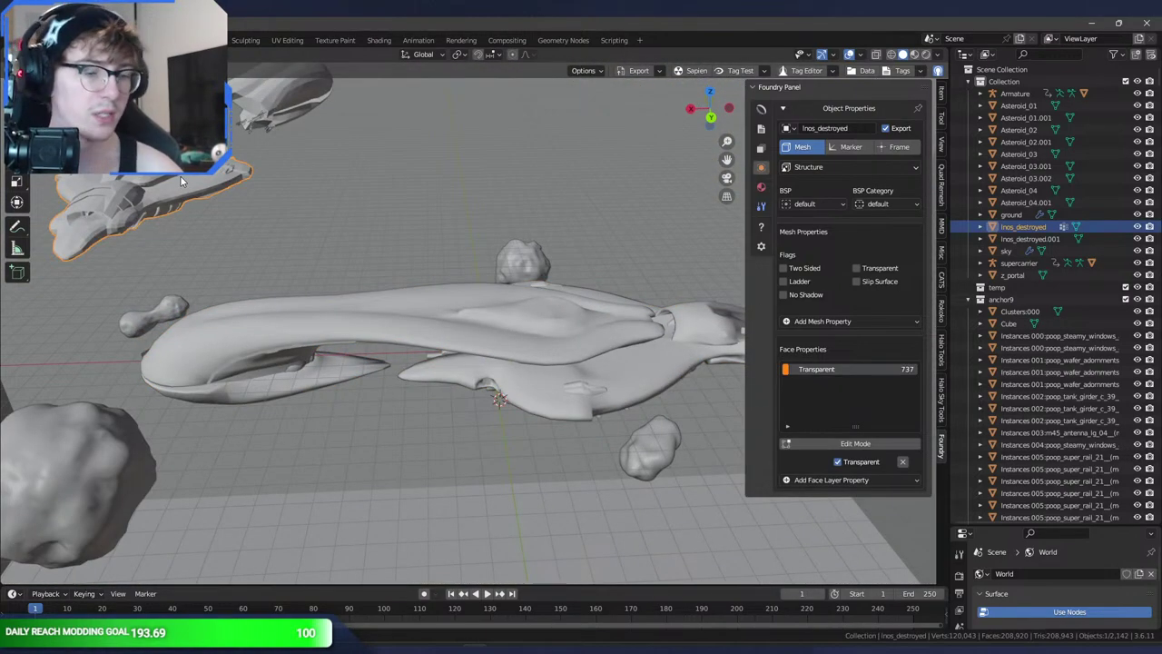
key("KP_7")
left_click(311, 218)
key("h")
middle_click_drag(729, 271, 655, 284, "shift")
- Apply Shade Smooth to the whole lnos_destroyed mesh in Edit Mode
left_click(656, 285)
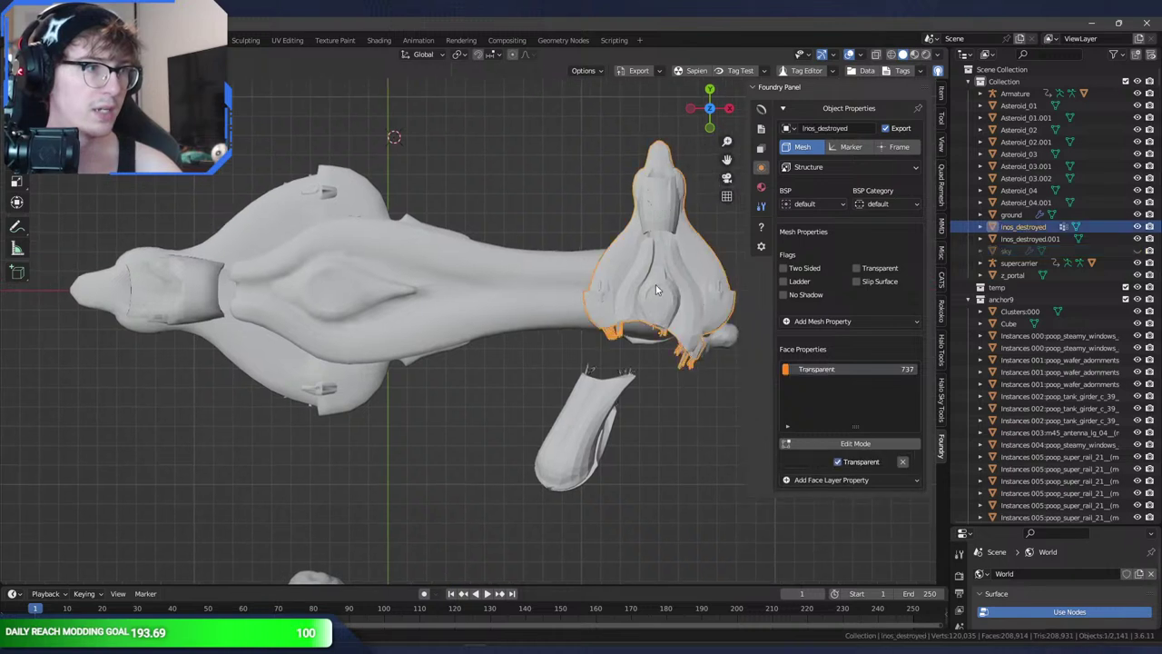
key("Tab")
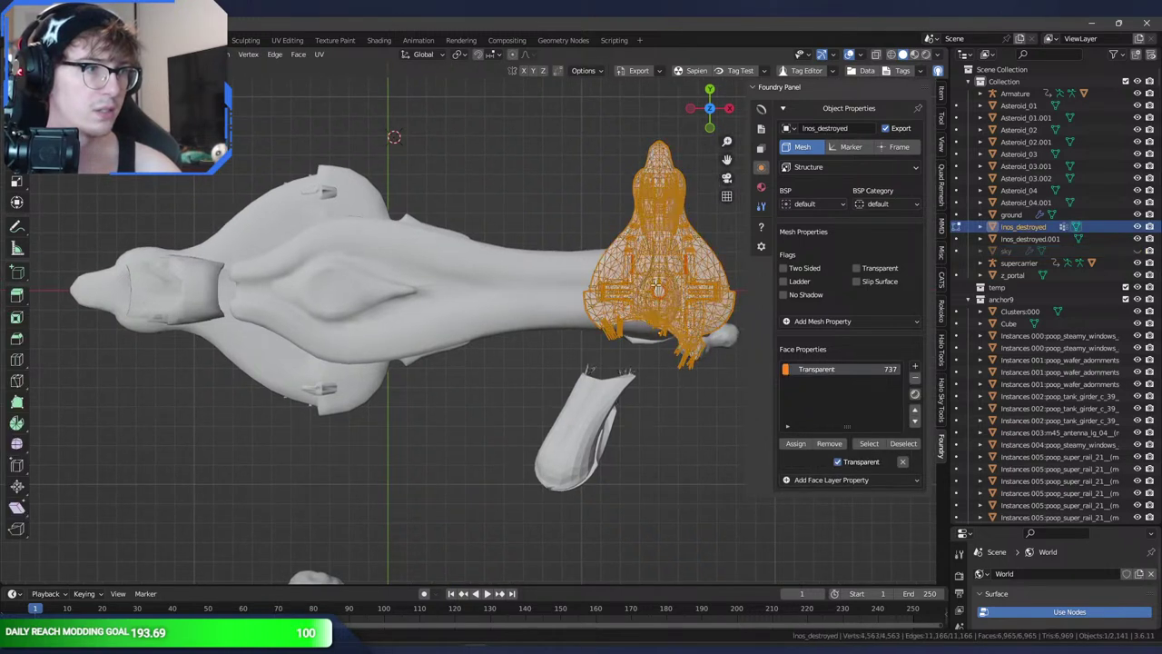
key("F3")
type("shade s")
left_click(732, 312)
key("Tab")
- Apply Shade Smooth to all faces of lnos_destroyed.001 in Edit Mode
left_click(605, 398)
key("Tab")
key("a")
key("F3")
type("merge")
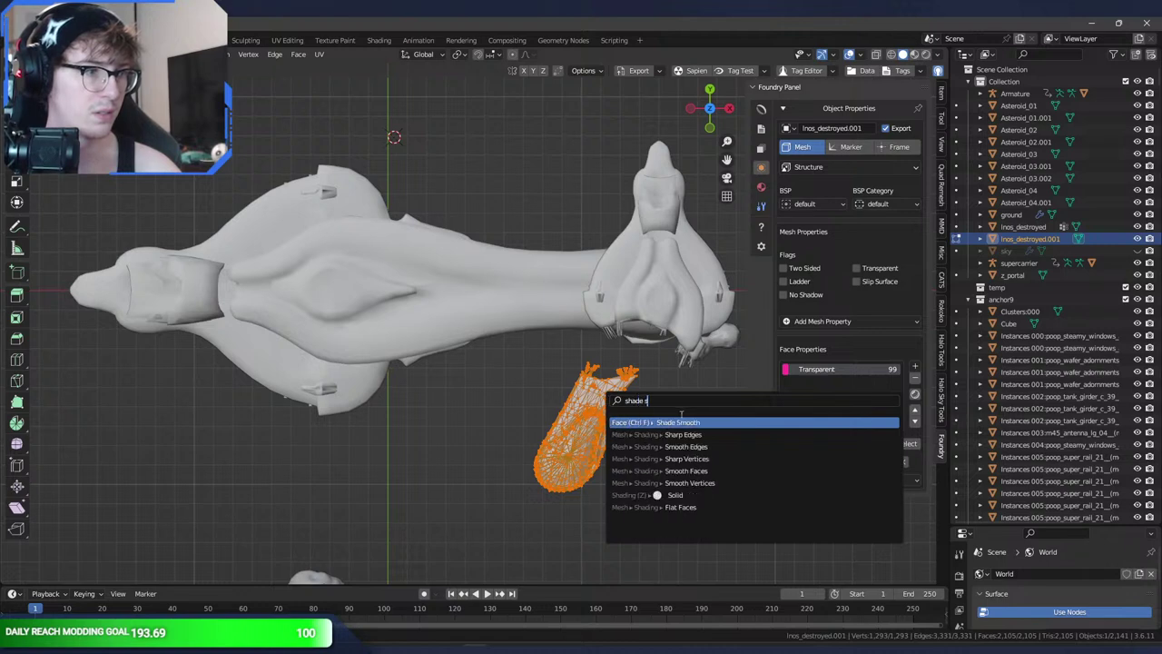
key("Return")
key("Tab")
- Rotate lnos_destroyed by -90° about the Z axis in the top view
left_click(651, 288)
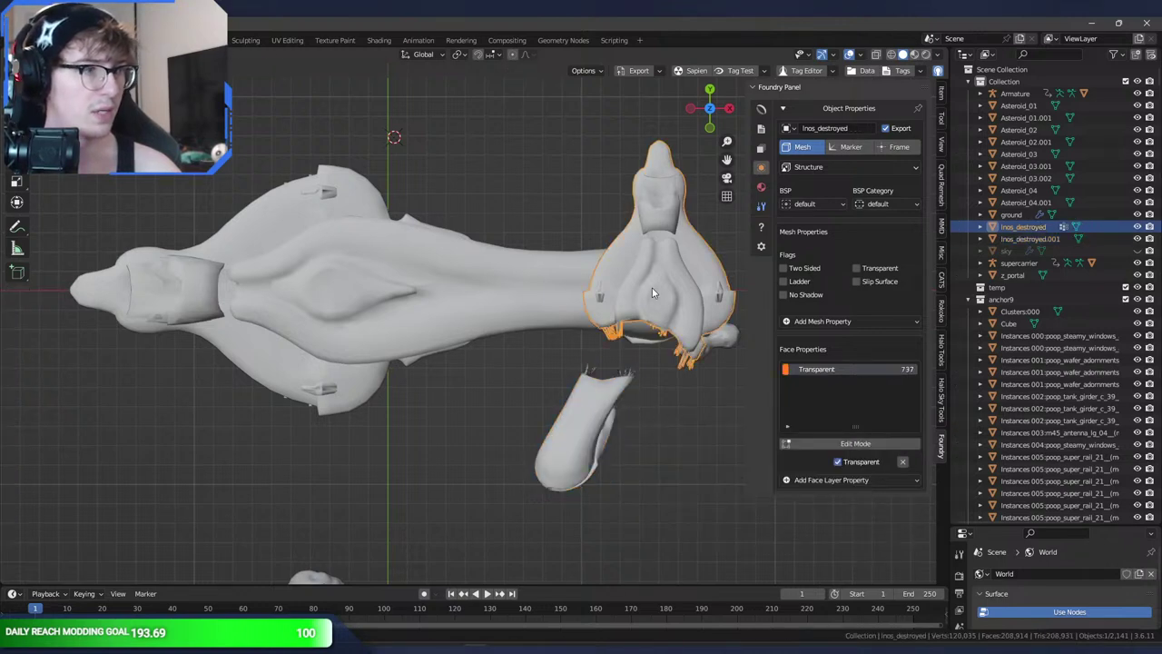
type("g")
type("-90")
key("Return")
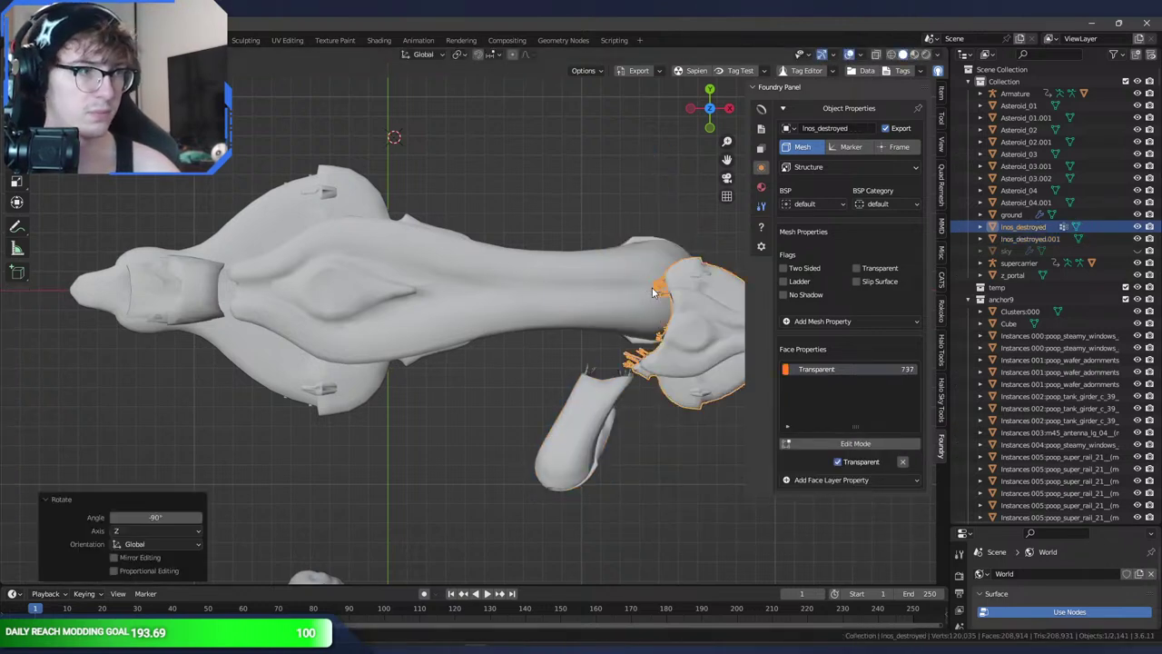
- Rotate lnos_destroyed 180° about Z, move it over the intact ship's front section and scale it by about 1.545
type("rz180")
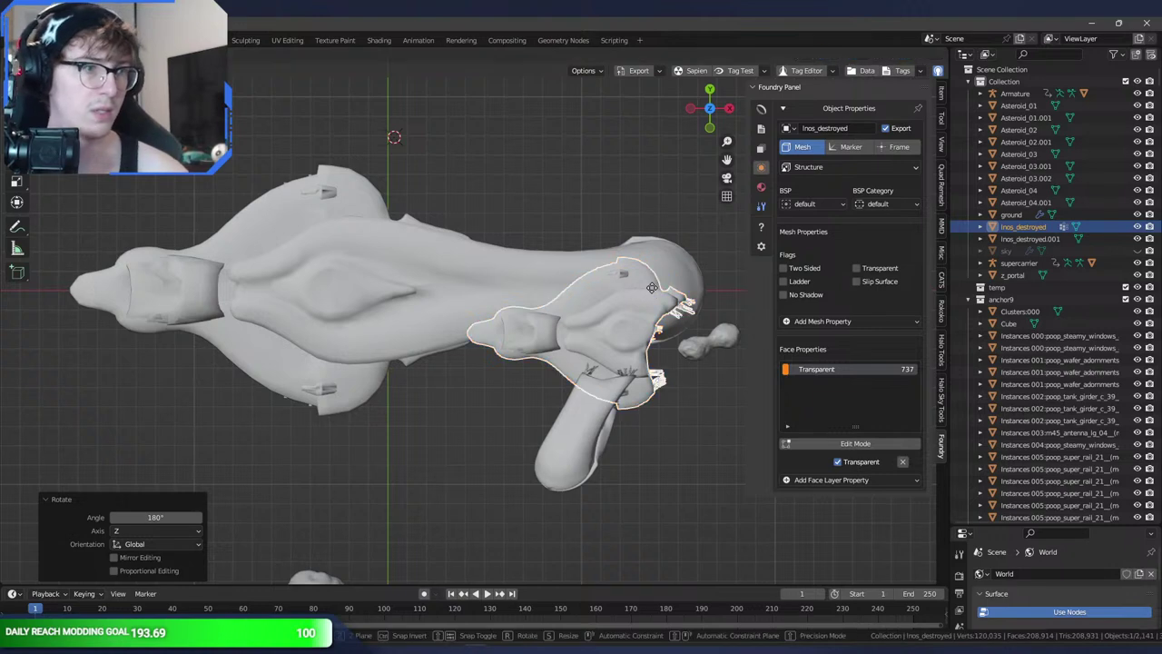
type("g")
left_click(372, 247)
key("s")
left_click(422, 230)
- Fine-tune lnos_destroyed against the intact ship's front outline, nudging it and scaling it by about 1.039 and 1.024
key("g")
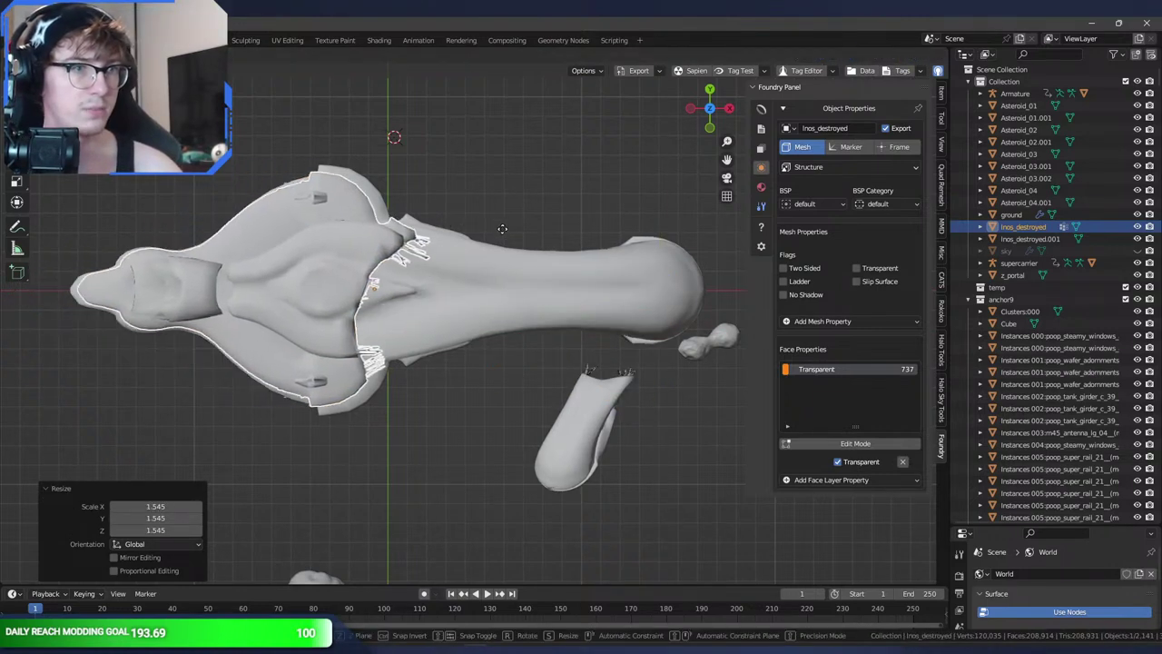
left_click(509, 227)
key("s")
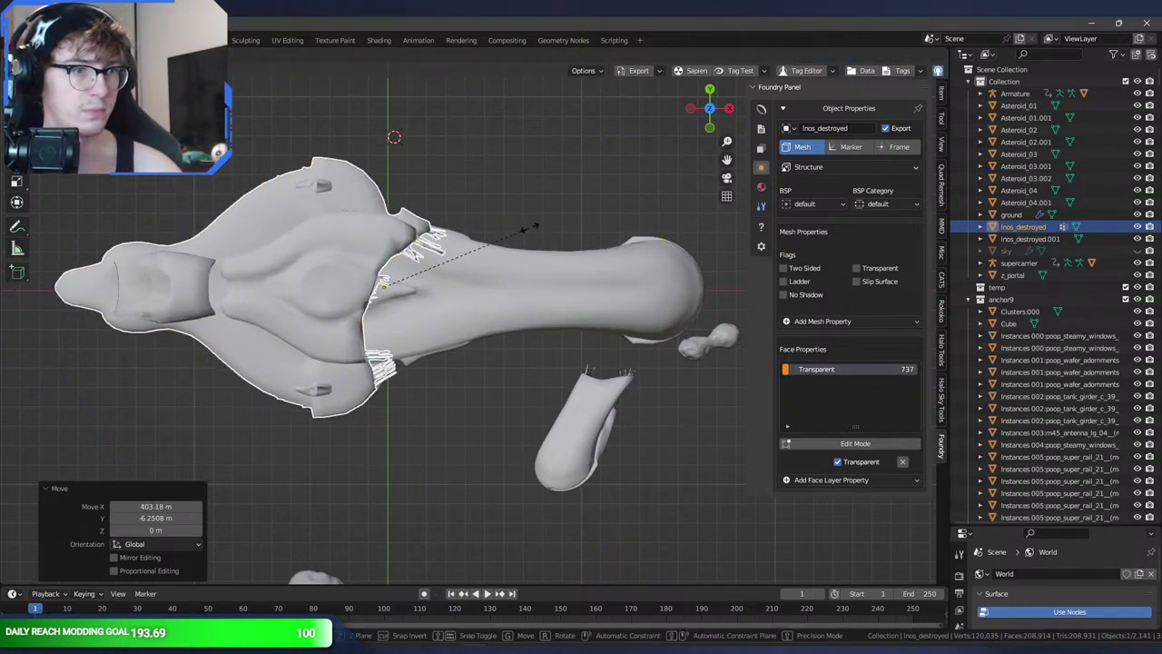
left_click(519, 229)
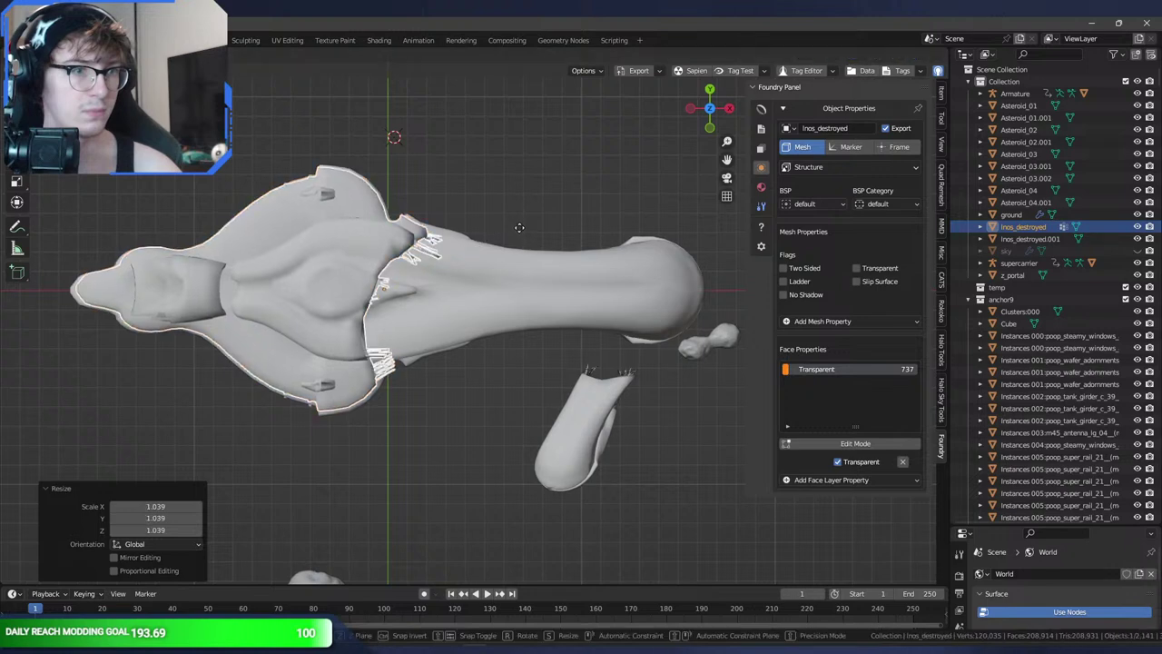
key("g")
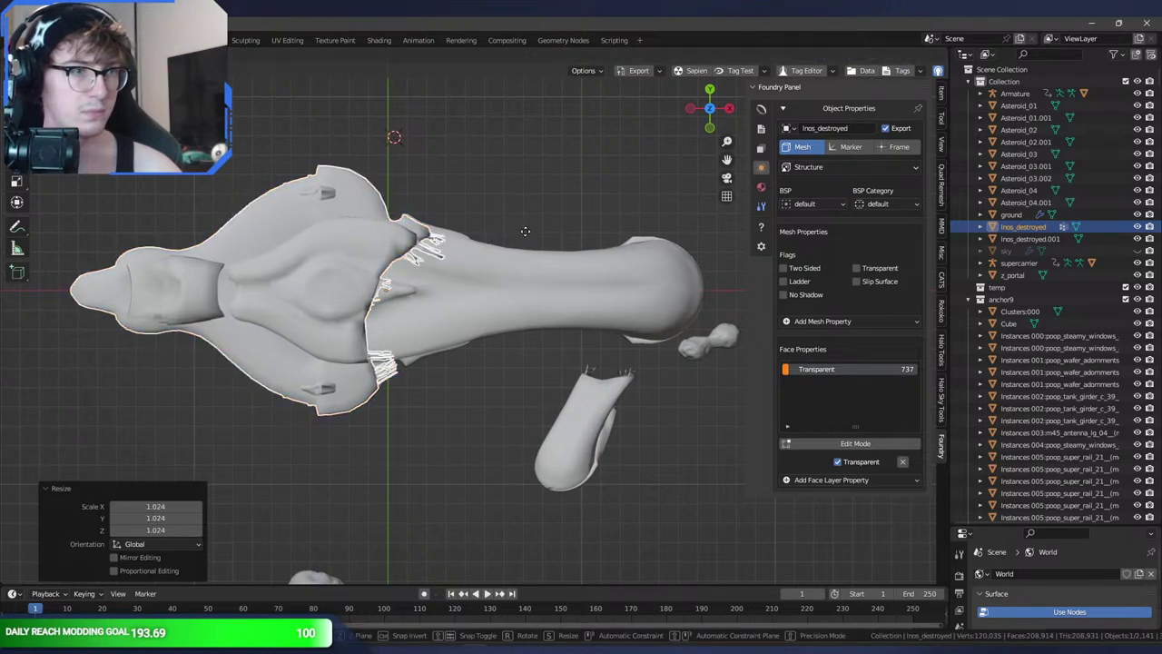
key("Escape")
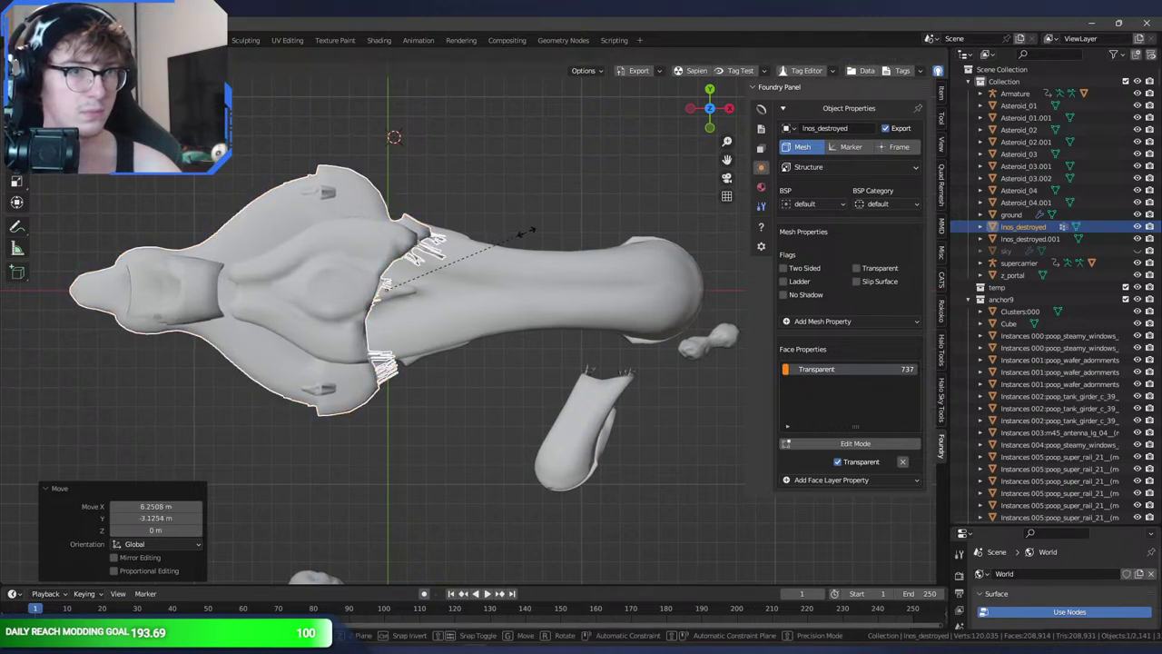
- Rotate lnos_destroyed.001 by about 122° in the top view
left_click(604, 418)
key("r")
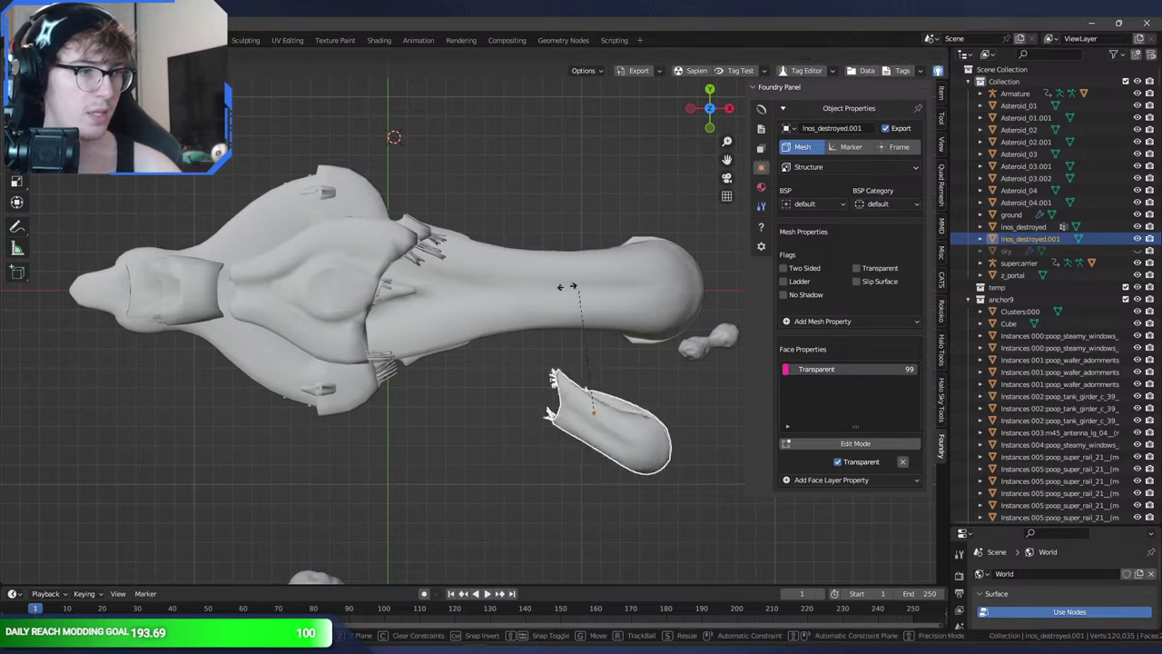
left_click(504, 308)
key("KP_1")
scroll(505, 309, "up", 1)
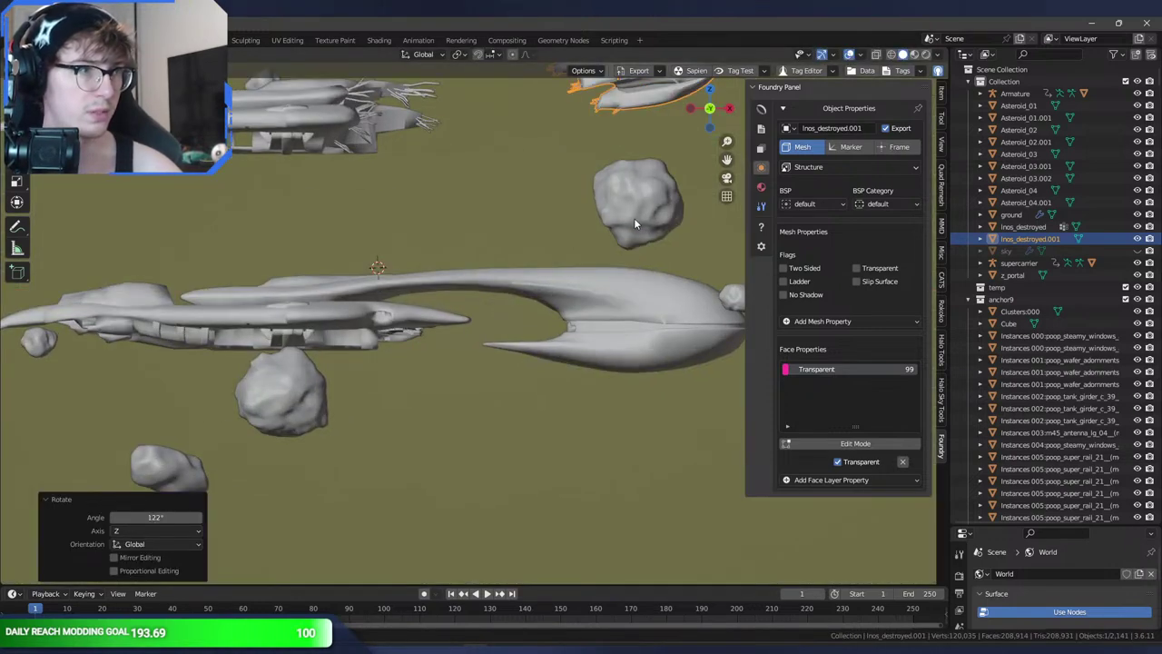
- Level lnos_destroyed.001 by rotating it about 32.6° in the side view and about 14.3° in the front view
left_click_drag(598, 242, 567, 276)
key("KP_3")
middle_click_drag(556, 163, 571, 345, "shift")
key("r")
left_click(561, 302)
key("KP_1")
key("r")
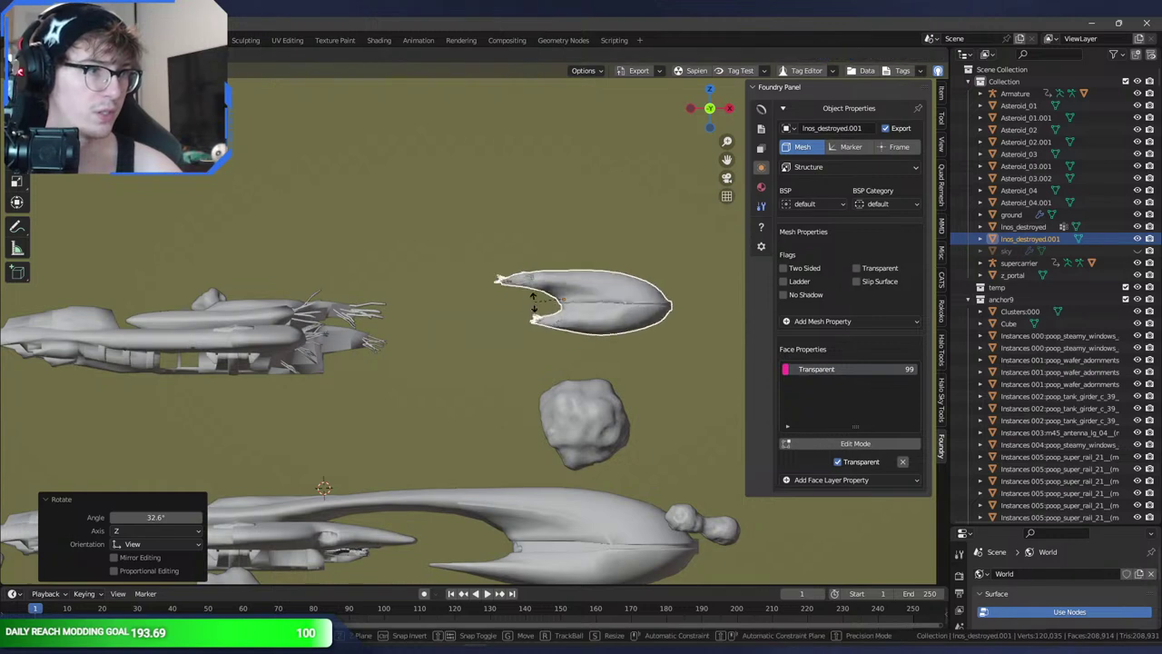
left_click(226, 337)
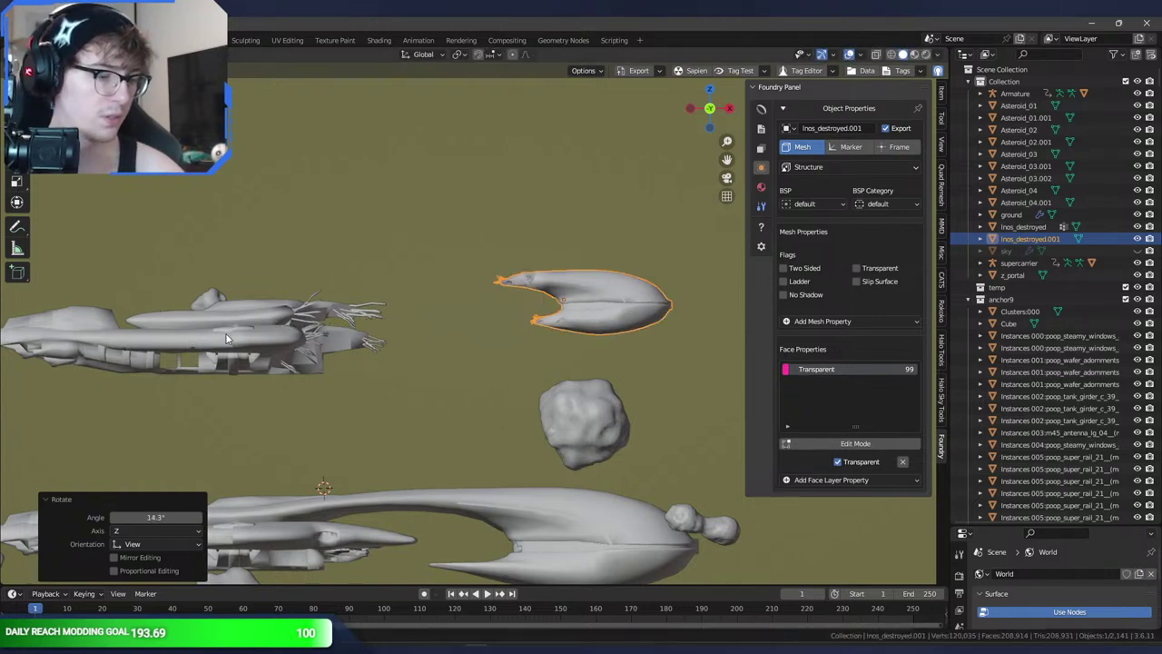
- Refine lnos_destroyed.001's heading and horizontal position in the top view, and rotate it about -2.43° in the side view
key("KP_7")
key("r")
left_click(325, 339)
key("g")
key("shift+z")
left_click(443, 394)
key("r")
left_click(442, 393)
key("KP_3")
key("r")
left_click(558, 316)
key("KP_1")
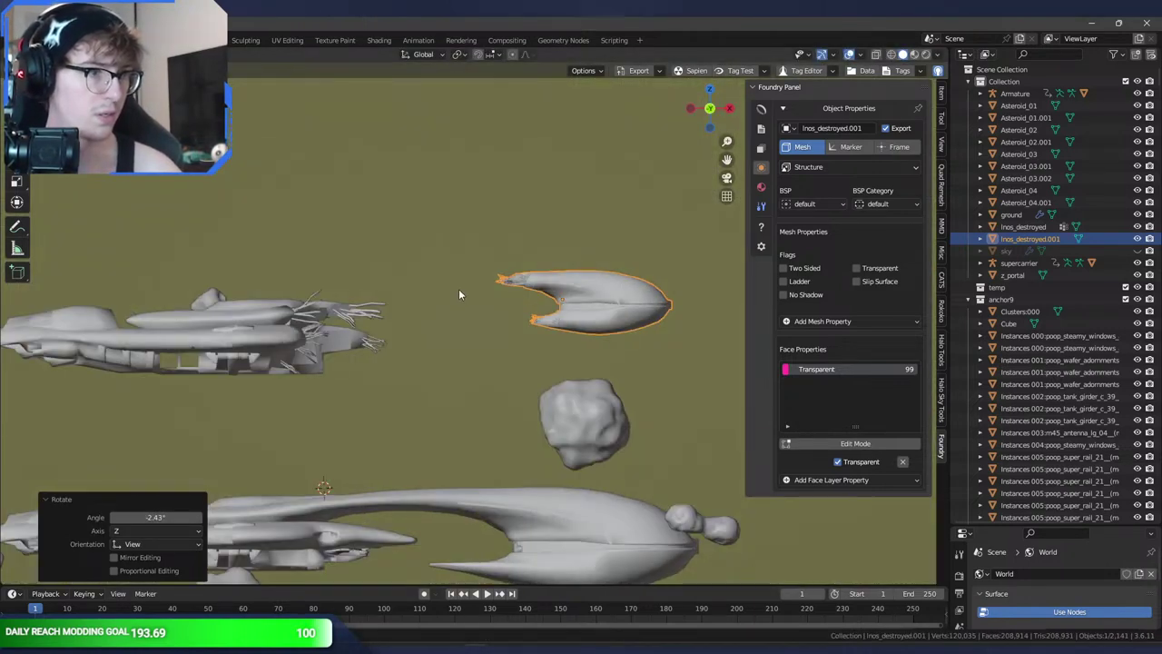
- Move lnos_destroyed.001 over the intact ship's rear section in the top view and adjust its size, finishing with a scale of about 0.828
key("KP_7")
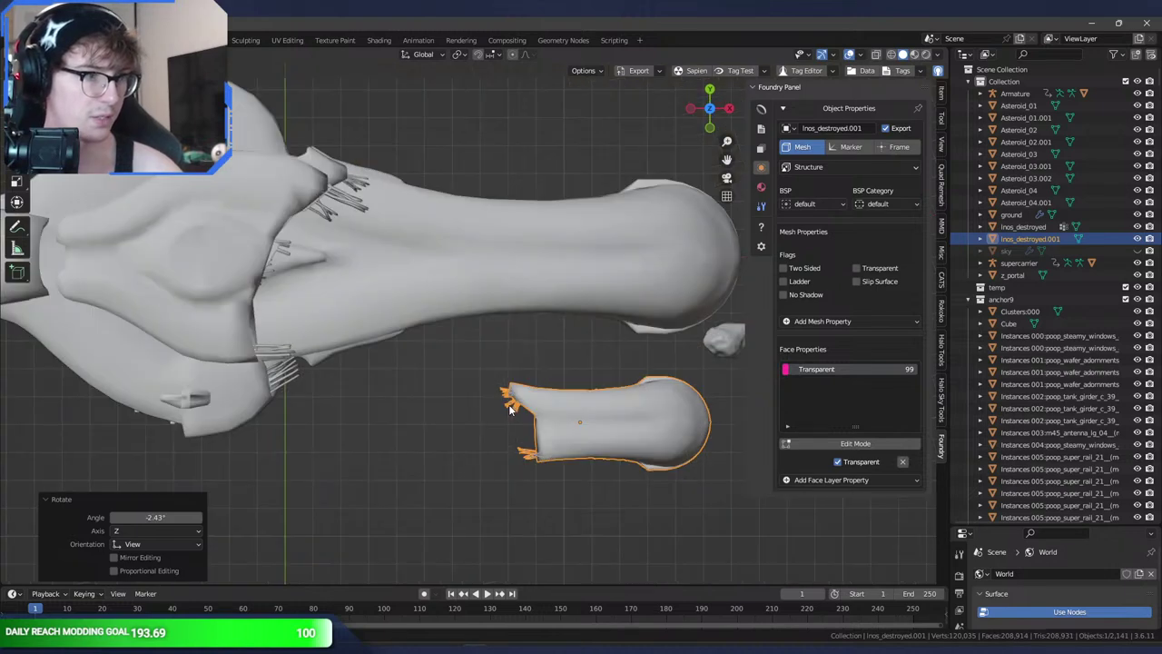
key("g")
left_click(510, 239)
key("s")
left_click(428, 242)
middle_click_drag(553, 231, 411, 251, "shift")
key("g")
left_click(511, 255)
key("s")
left_click(650, 257)
- Move lnos_destroyed.001 about 47.7 m along X and -6.5 m along Y, and scale it by about 1.033
key("g")
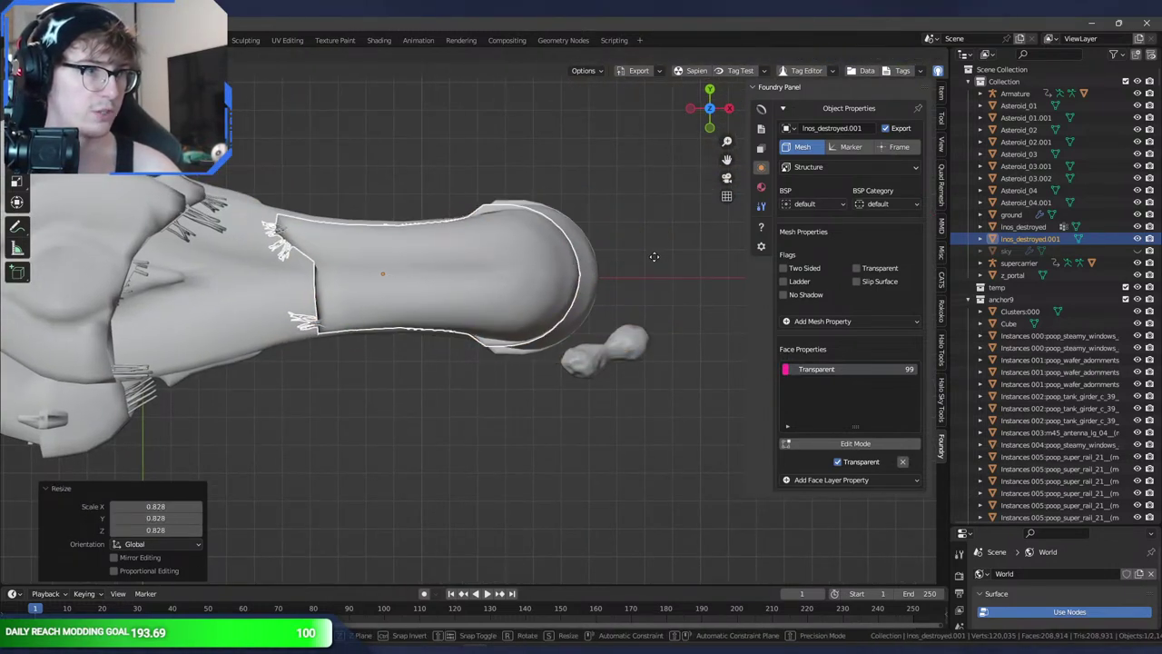
left_click(663, 256)
key("s")
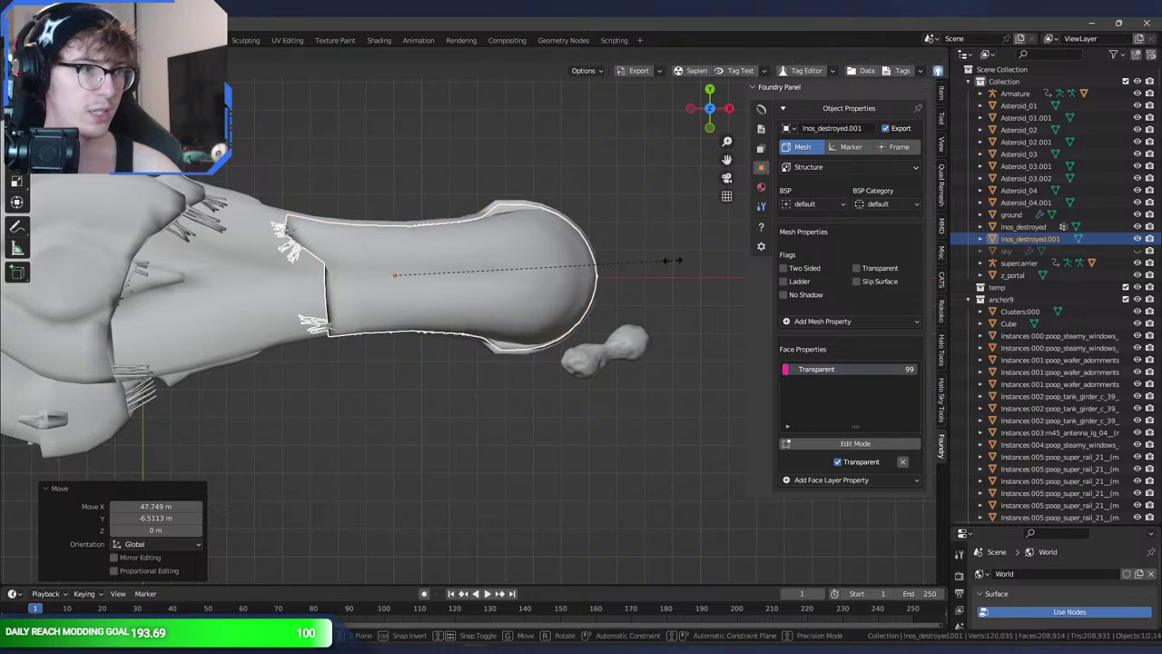
left_click(673, 260)
- Match lnos_destroyed.001 to the intact ship's rear outline with a slight scale-up and a final shift of about -6.5 m along X
key("g")
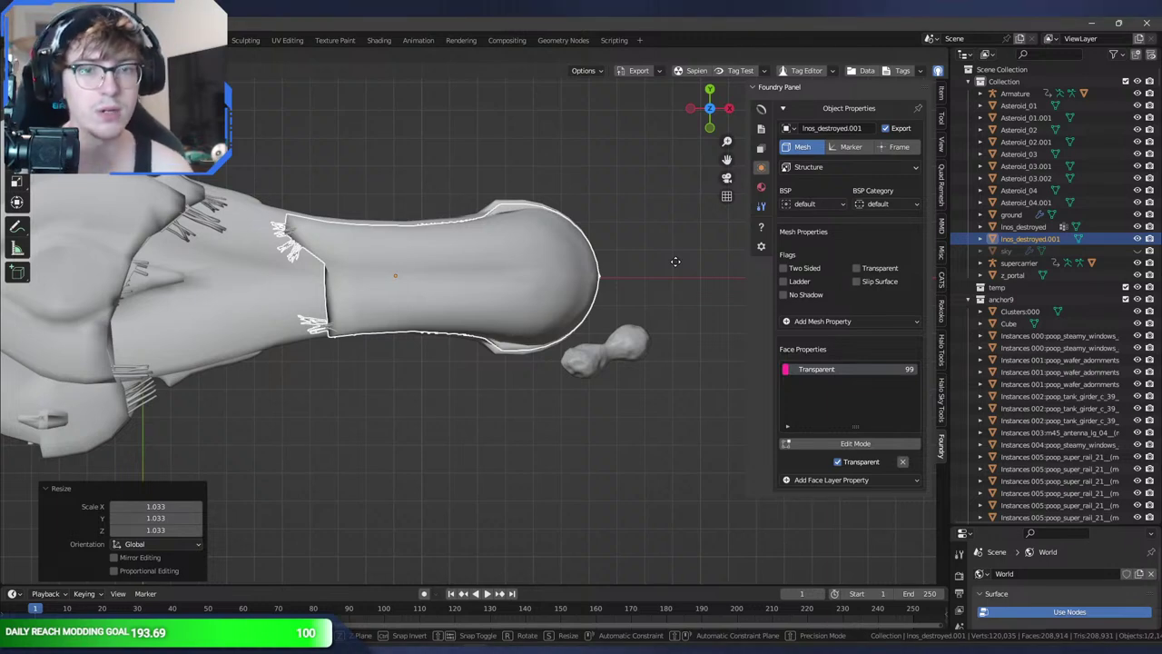
key("g")
key("x")
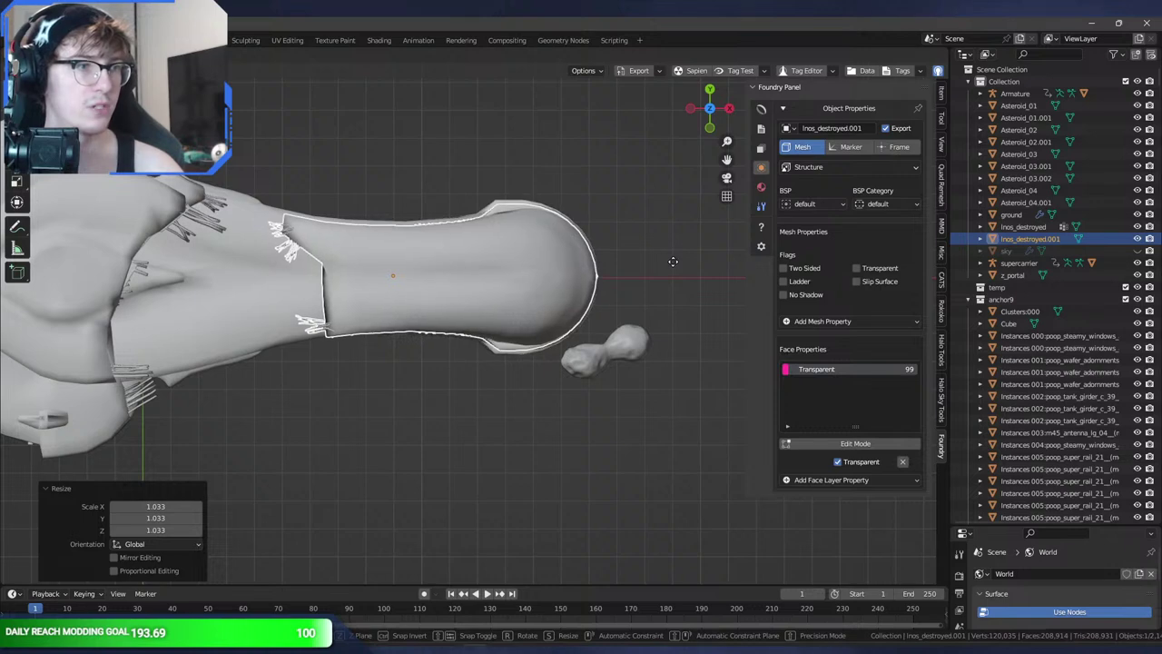
left_click(684, 265)
key("g")
left_click(678, 265)
key("s")
left_click(684, 270)
key("g")
left_click(682, 268)
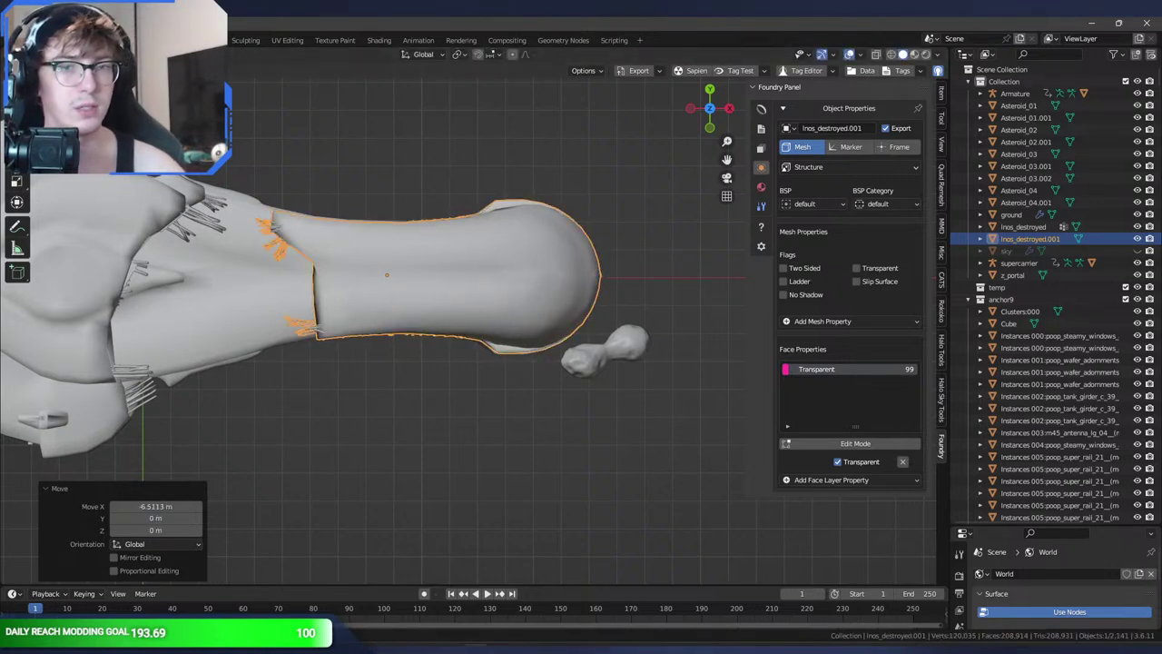
- Switch to the browser and look up the grey-blue colour #739ba7 on color-hex
key("alt+Tab")
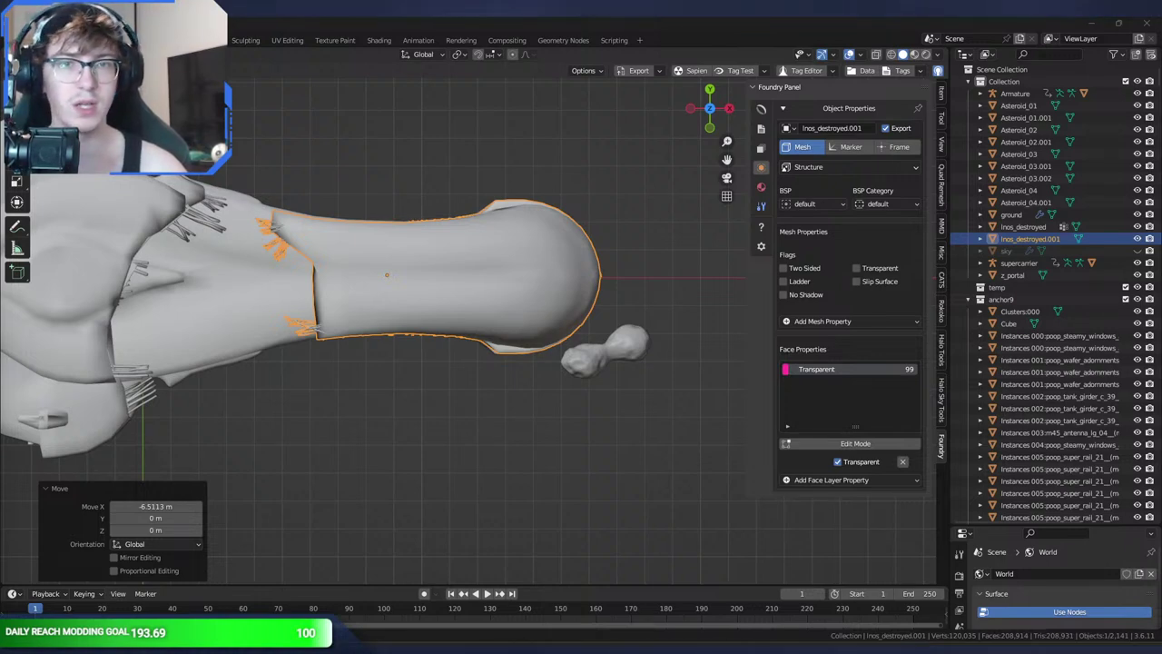
key("alt+Tab")
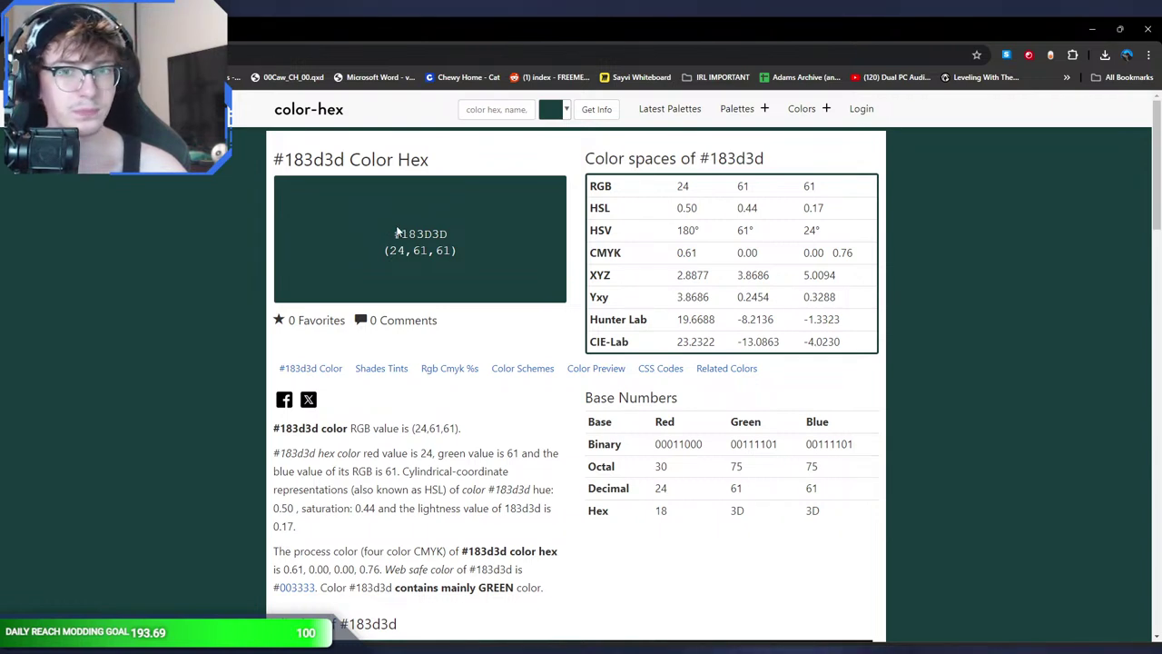
left_click(490, 109)
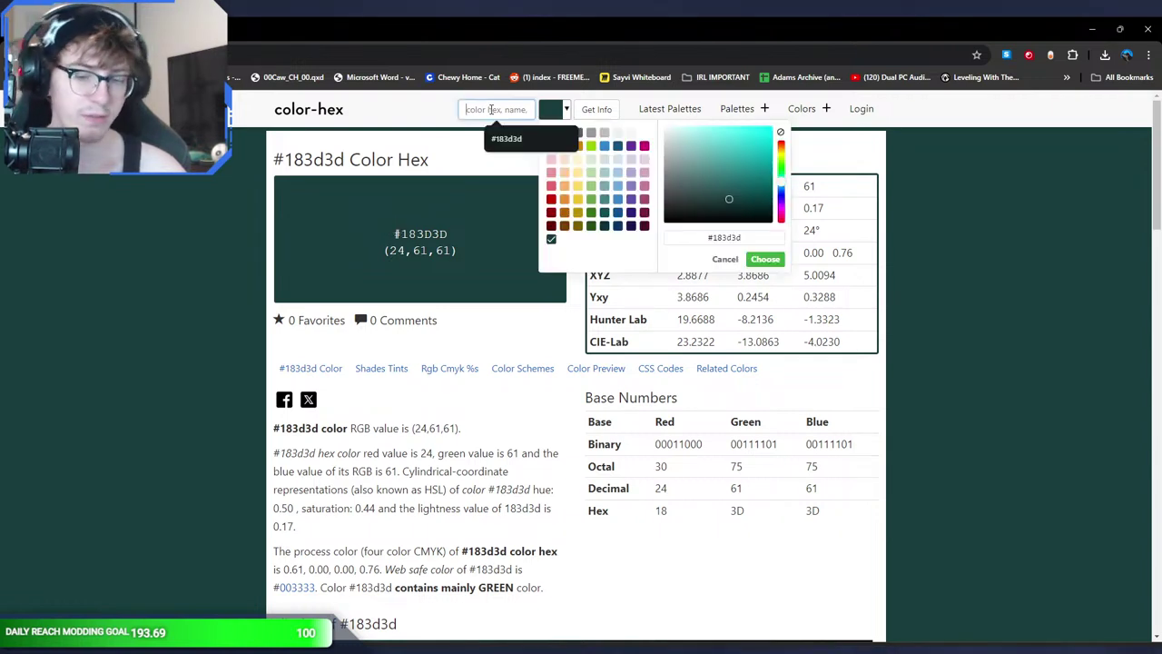
left_click_drag(704, 193, 691, 159)
left_click_drag(782, 188, 779, 190)
left_click_drag(691, 160, 697, 159)
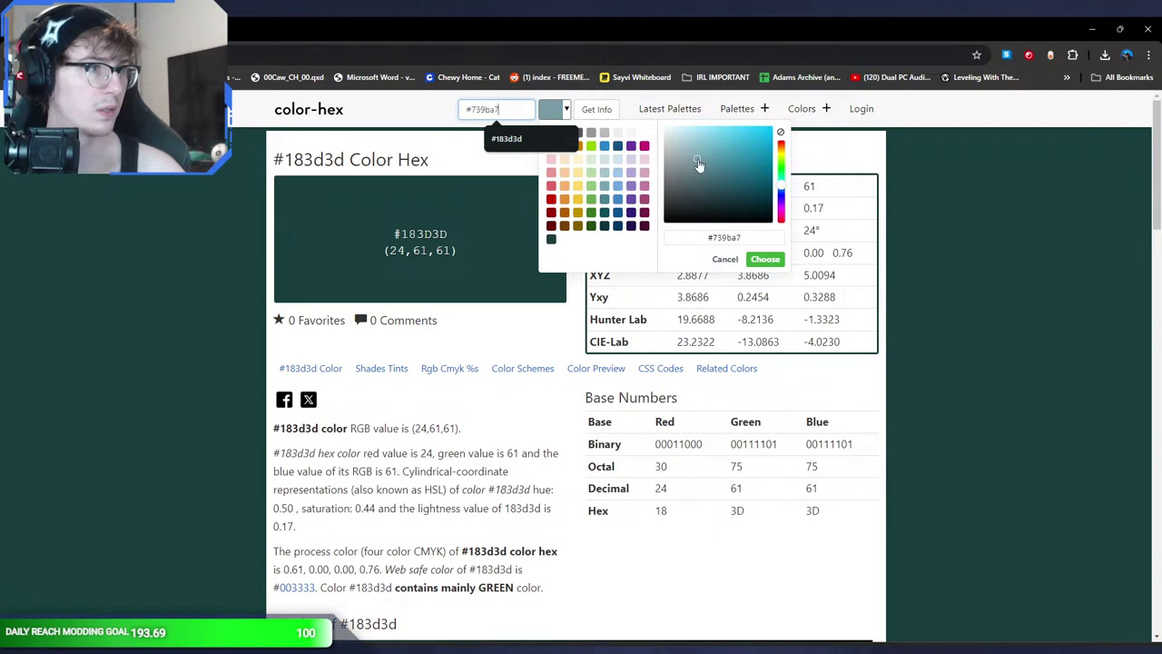
left_click(767, 260)
left_click(588, 109)
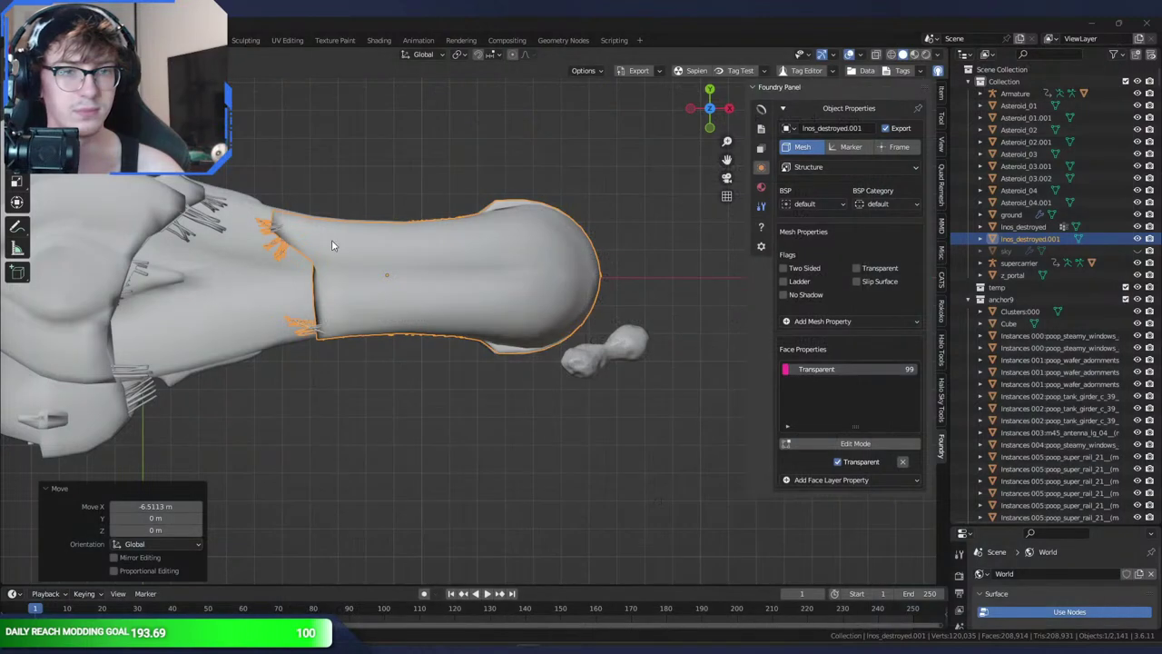
- Back in Blender, rotate lnos_destroyed.001 about 0.744° in the top view and move it about -6.5 m in X and 4.3 m in Y
middle_click(596, 245)
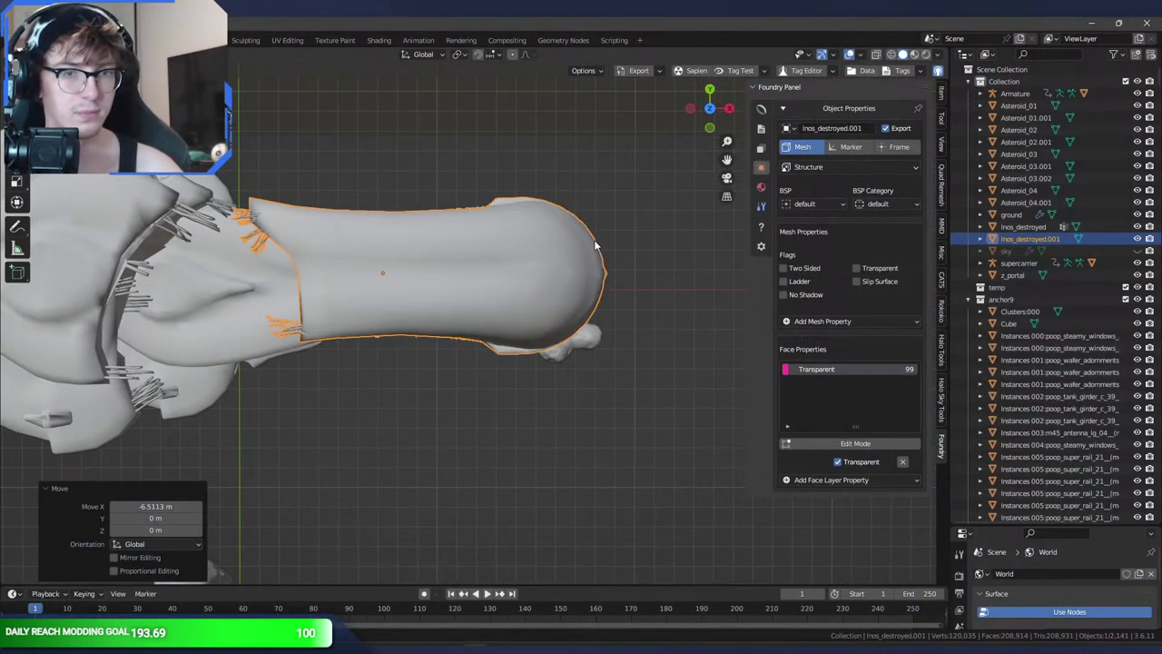
key("KP_1")
key("KP_7")
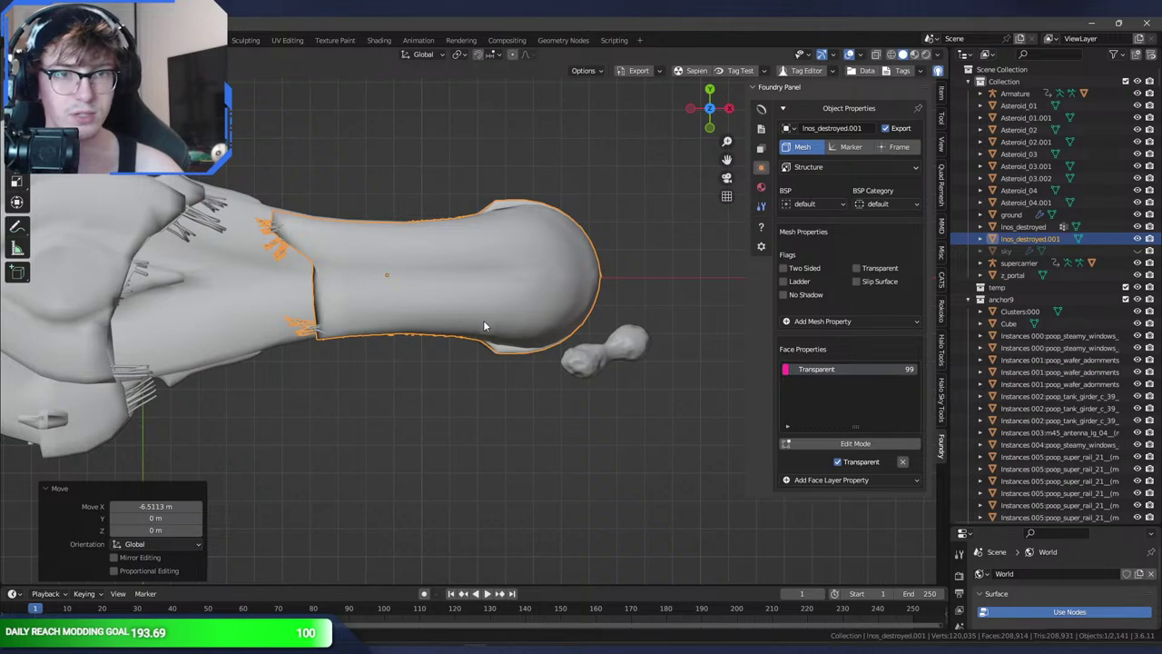
key("r")
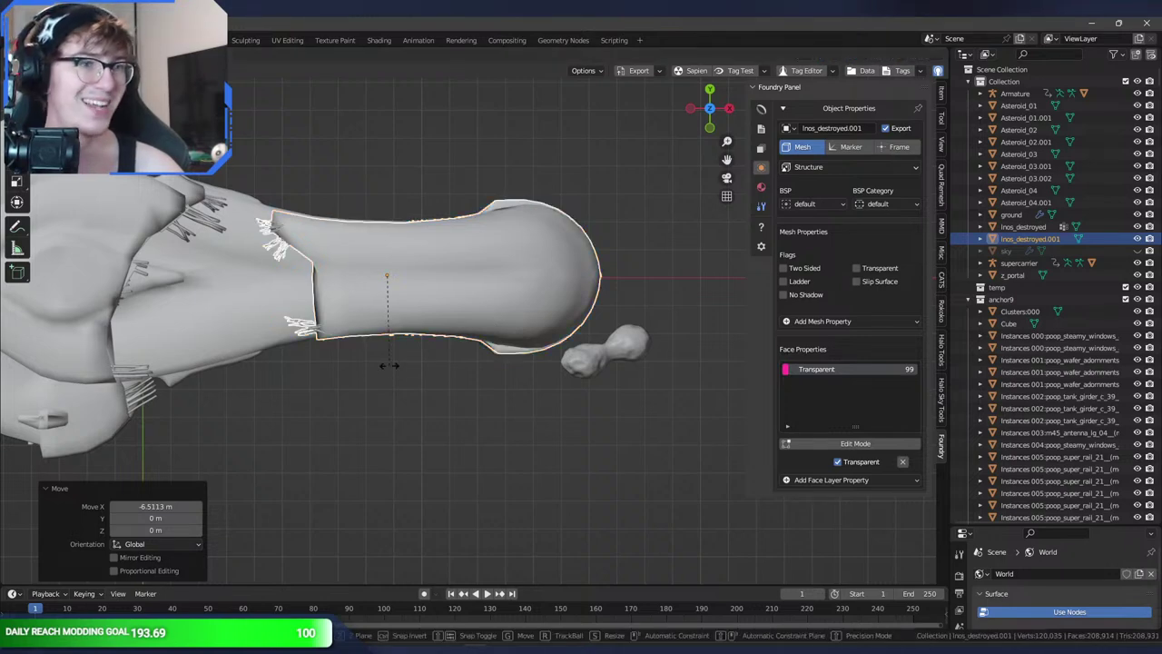
right_click(388, 367)
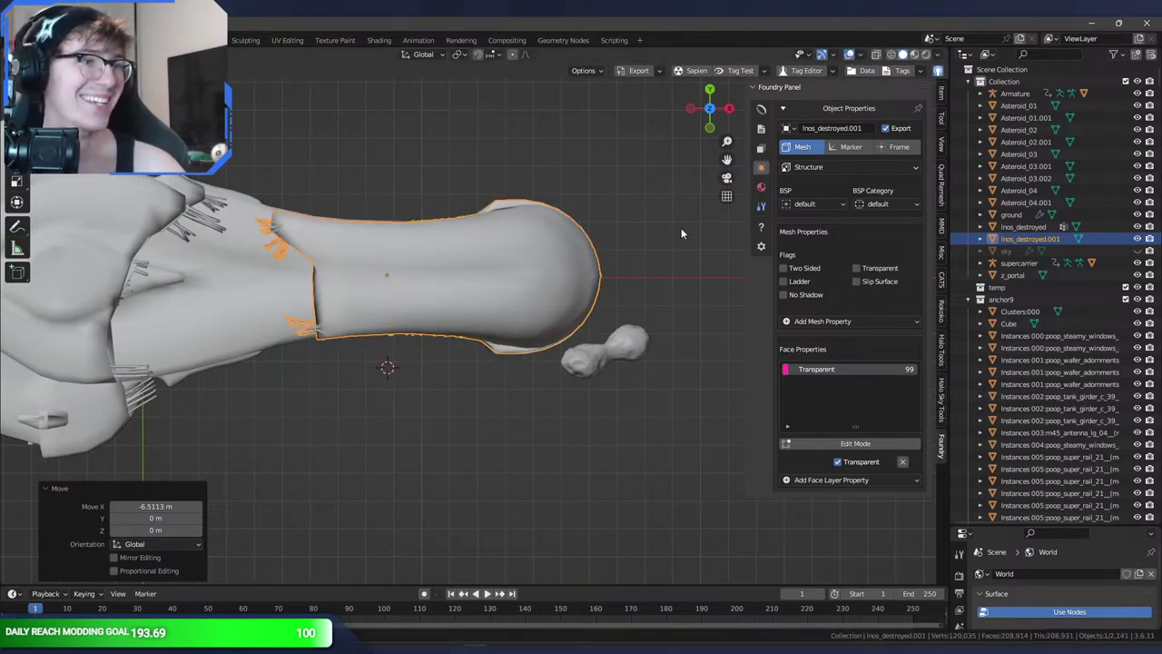
key("r")
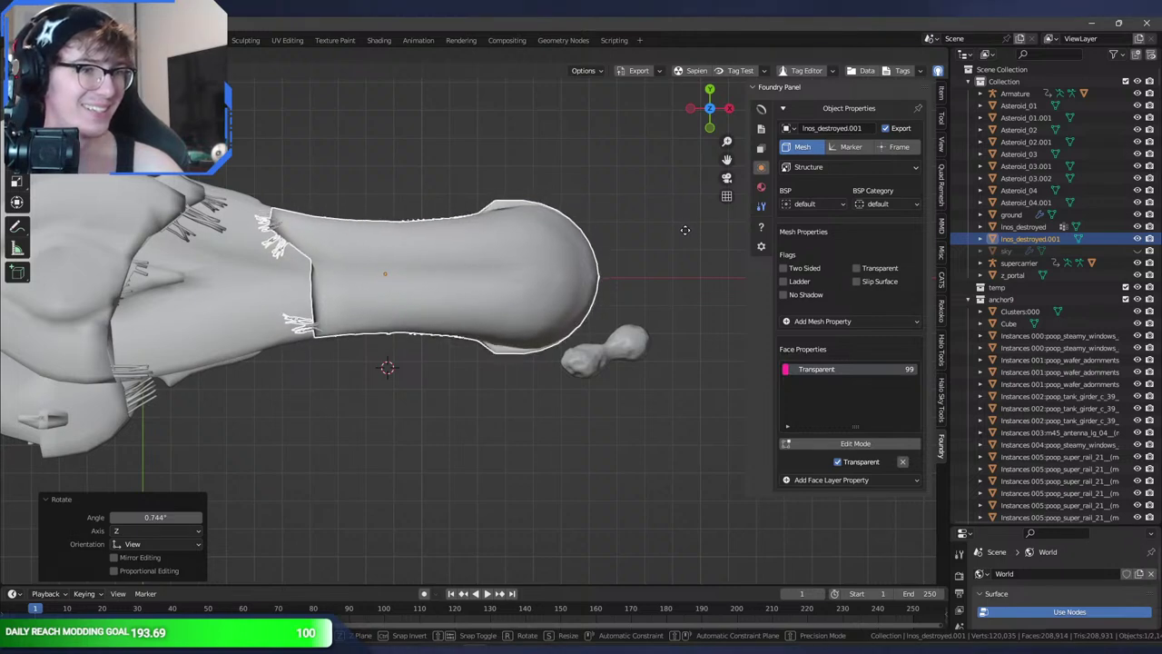
key("Escape")
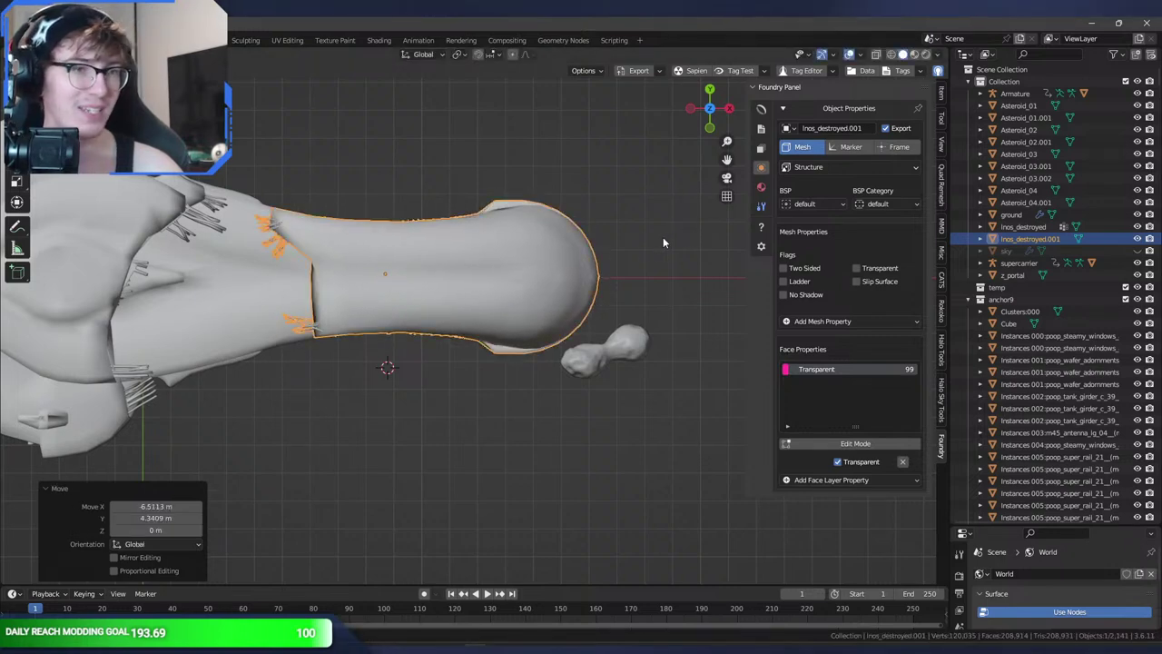
- Delete the intact supercarrier mesh used as the sizing reference
left_click(261, 292)
key("Delete")
- Apply the transforms of lnos_destroyed.001 and lnos_destroyed
left_click(358, 283)
middle_click_drag(361, 284, 408, 261)
key("ctrl+a")
left_click(391, 304)
left_click(152, 279)
key("ctrl+a")
left_click(164, 292)
middle_click_drag(164, 292, 379, 255)
key("F3")
type("origin")
key("Down")
key("Down")
key("Down")
key("Down")
key("Return")
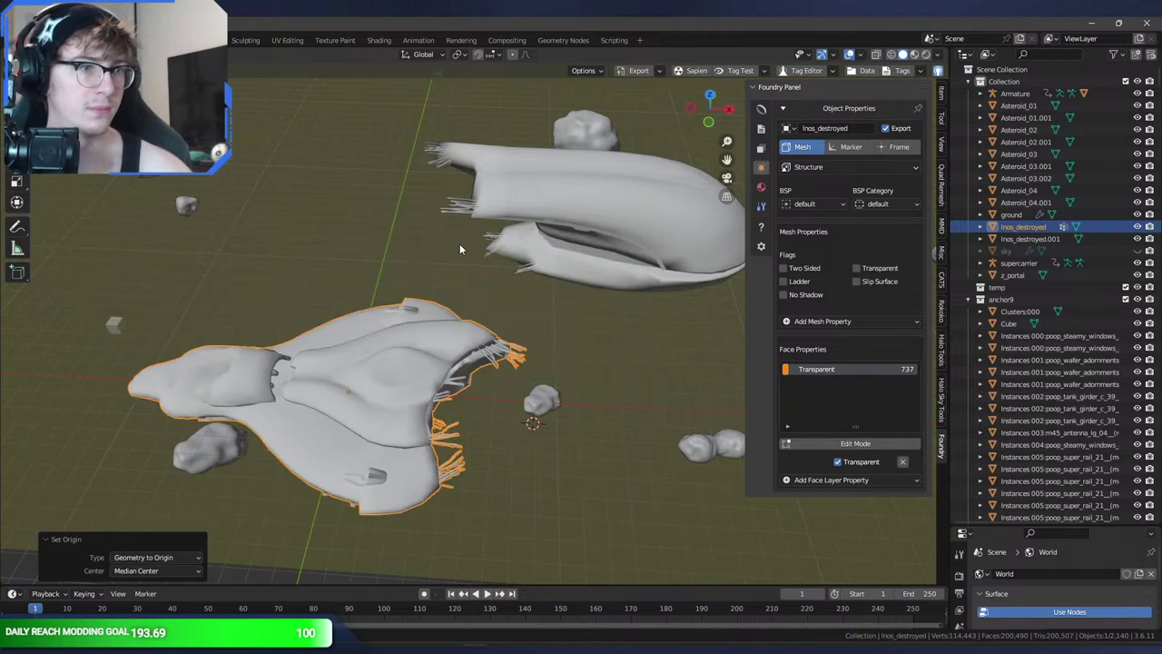
key("ctrl+z")
- Set the origins of lnos_destroyed and lnos_destroyed.001 with Origin to Geometry
key("F3")
type("origin to")
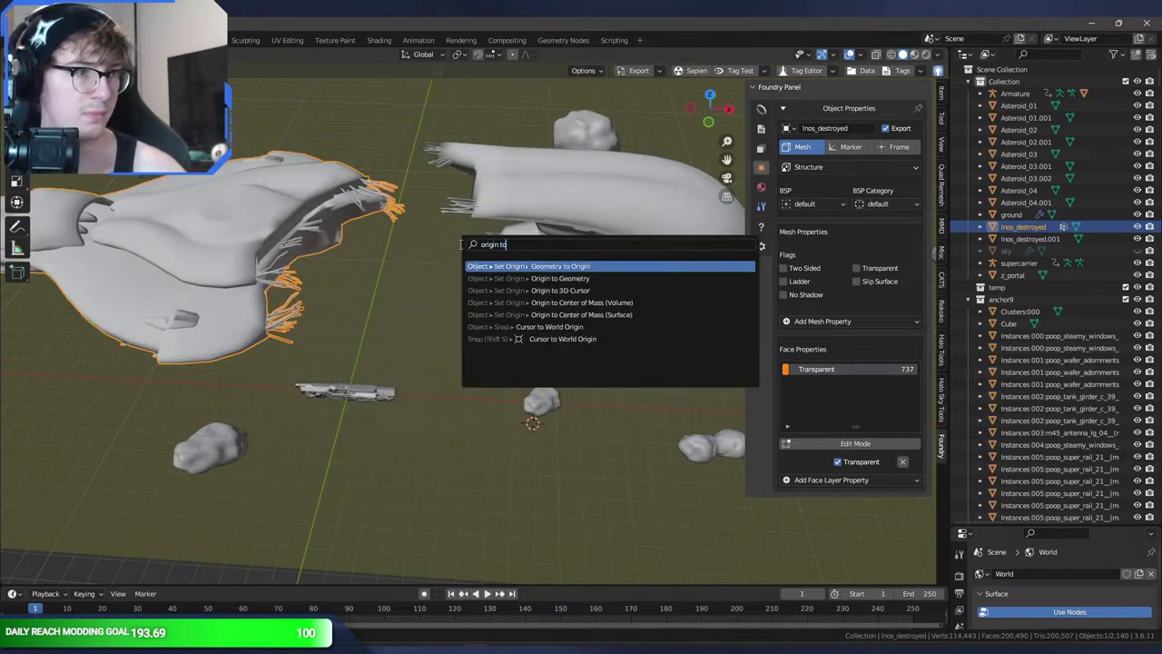
key("Down")
key("Return")
scroll(460, 243, "up", 1)
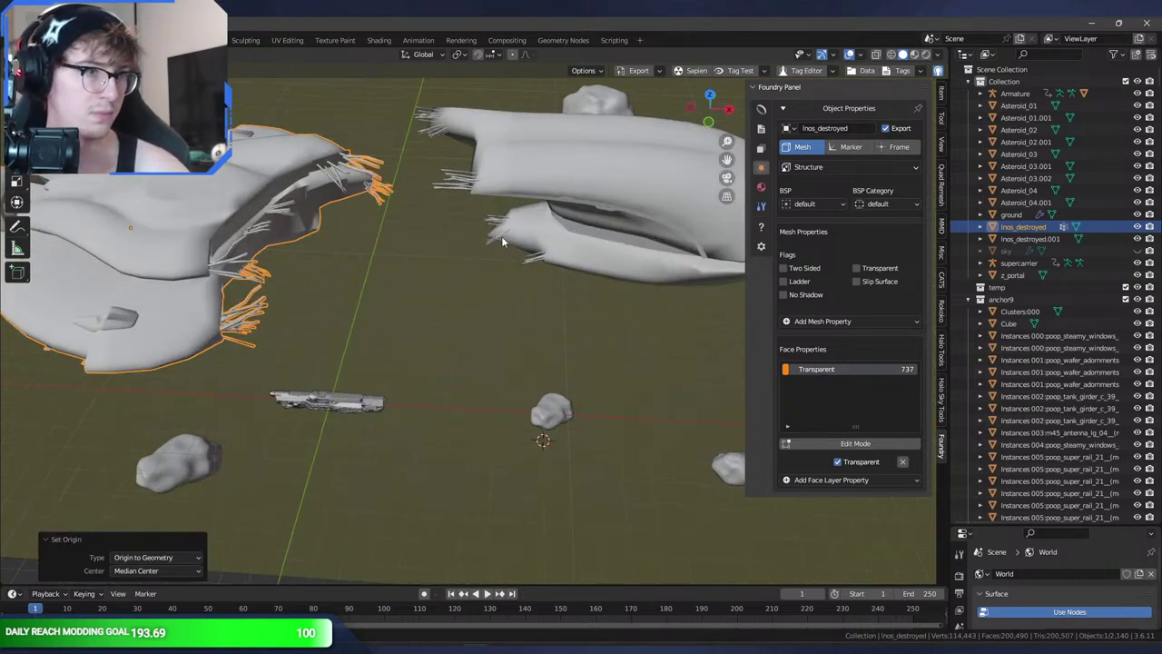
left_click(554, 175)
key("F3")
key("Return")
scroll(420, 171, "down", 3)
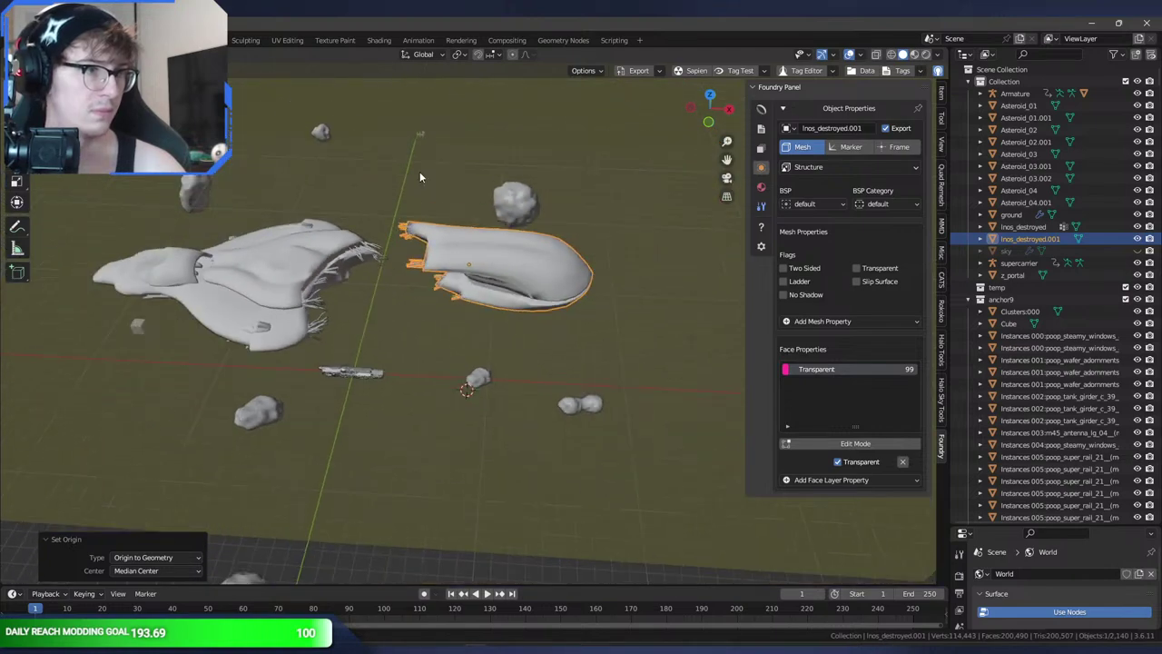
- Hide the sidebar, then tilt lnos_destroyed.001 freehand and move it to a new position in space
key("n")
middle_click_drag(432, 165, 535, 99)
key("r")
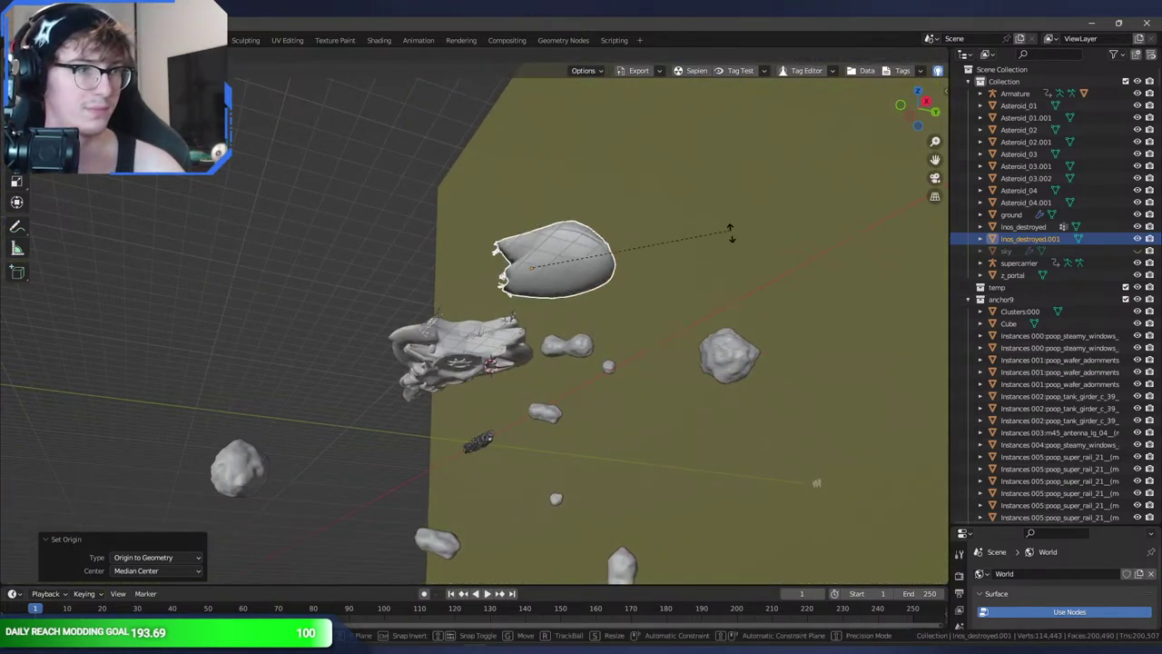
left_click(735, 274)
middle_click_drag(735, 274, 598, 156)
key("g")
left_click(311, 287)
- Rotate lnos_destroyed by about 38.8° in an angled perspective view so that it tilts in space
left_click(311, 287)
middle_click_drag(311, 287, 720, 240)
key("r")
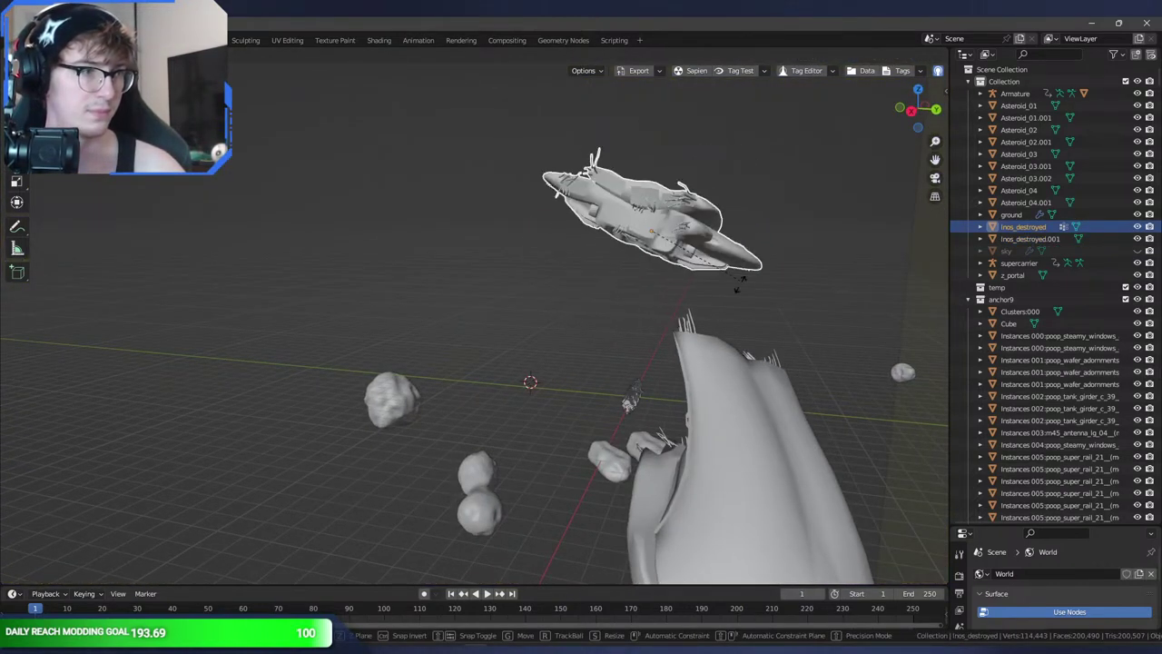
left_click(732, 314)
middle_click_drag(732, 314, 650, 230)
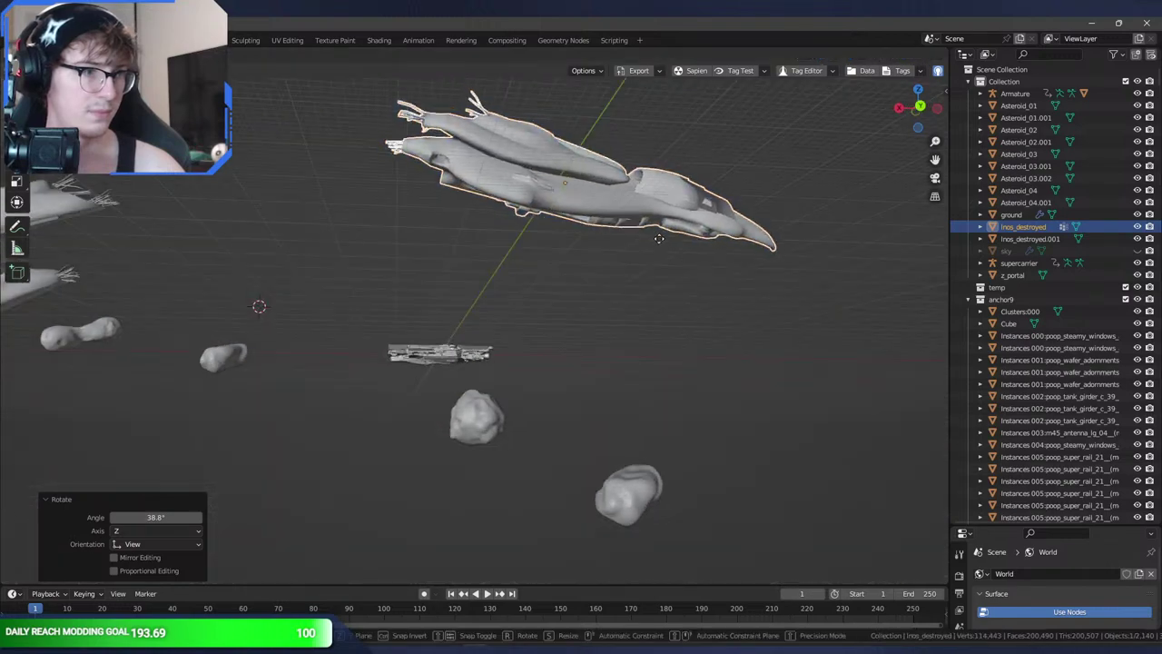
- Move lnos_destroyed freehand to a new position in space among the asteroids
key("g")
left_click(786, 444)
middle_click_drag(786, 445, 287, 161)
left_click(772, 305)
left_click(568, 228)
- Save space_castle.blend and export the map, placing the export console clear of the webcam corner
key("ctrl+s")
left_click(634, 71)
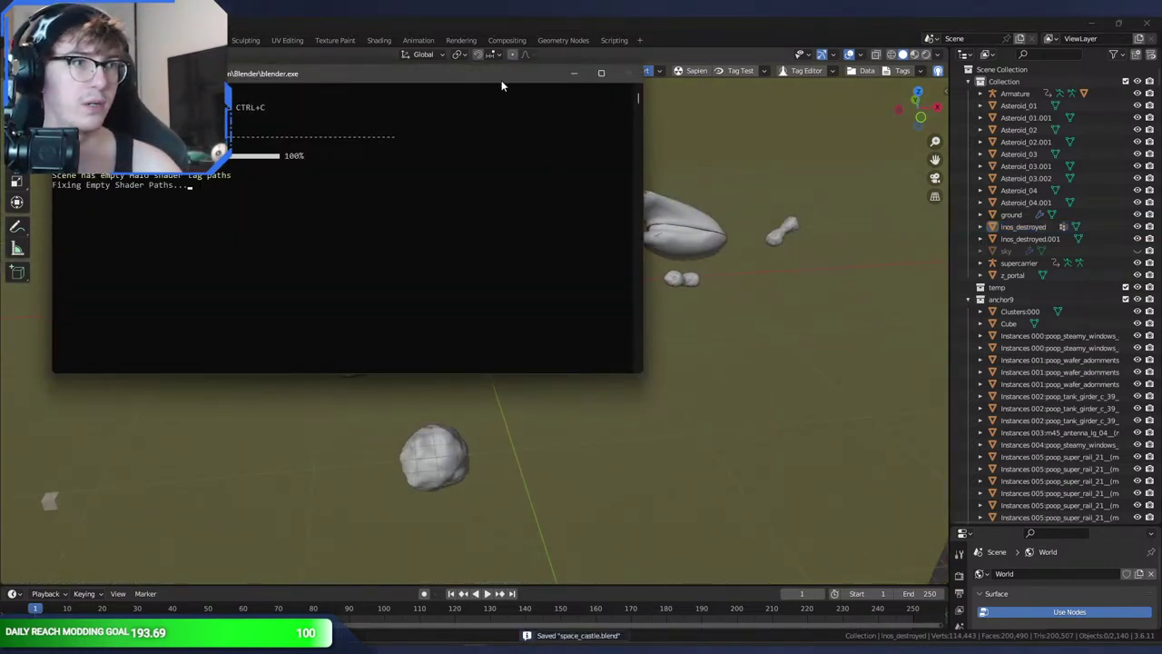
left_click_drag(501, 80, 823, 110)
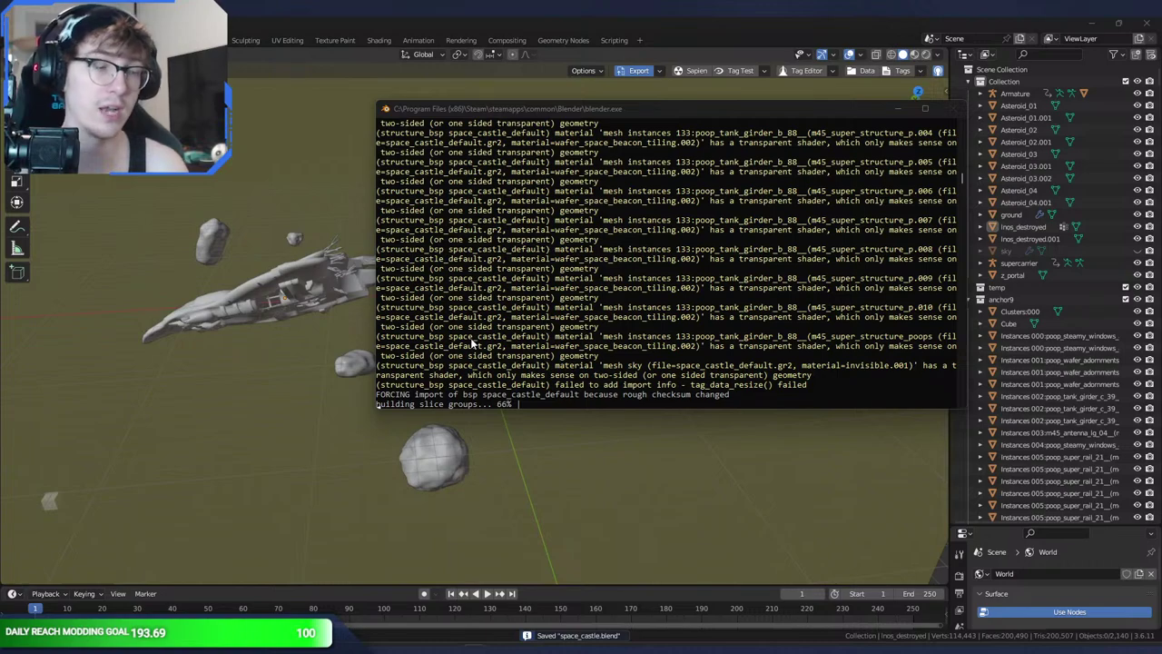
- Fly through the exported map and into the game to examine how the ships and asteroids look in space
middle_click_drag(672, 529, 545, 572)
key("s")
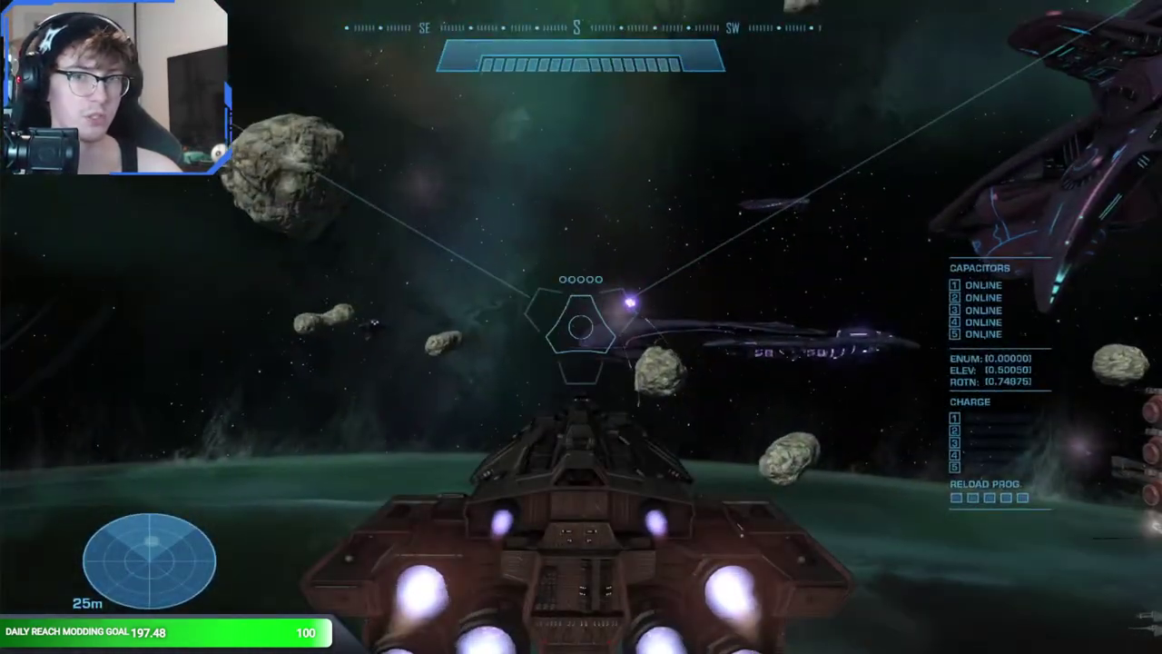
key("w")
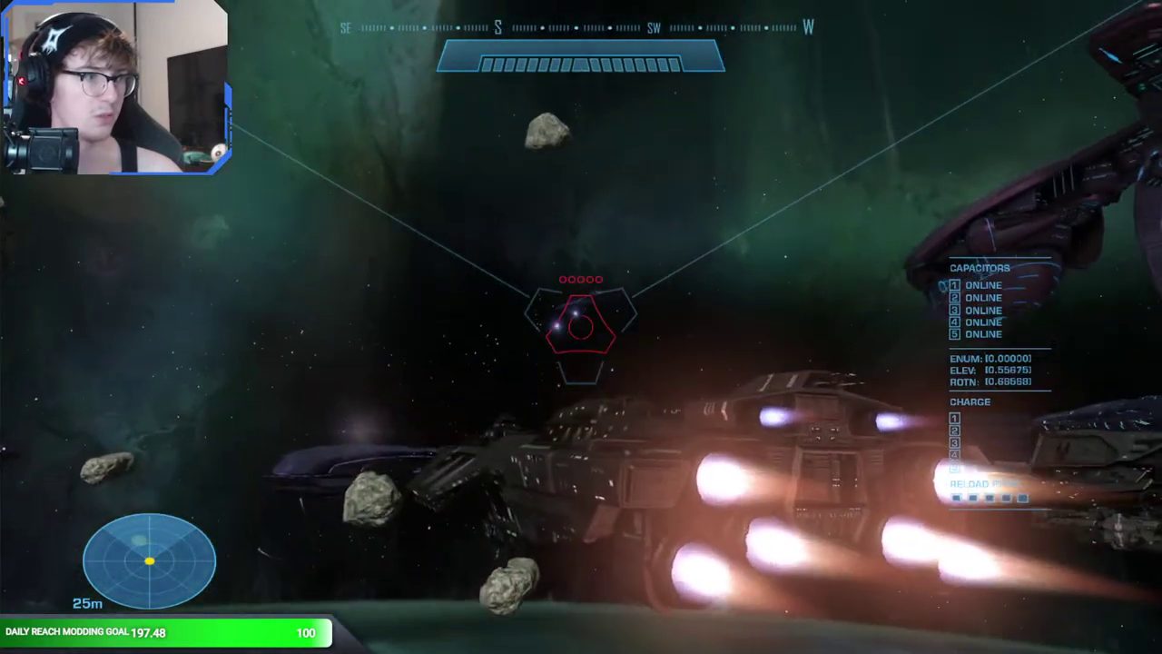
key("1")
left_click(581, 327)
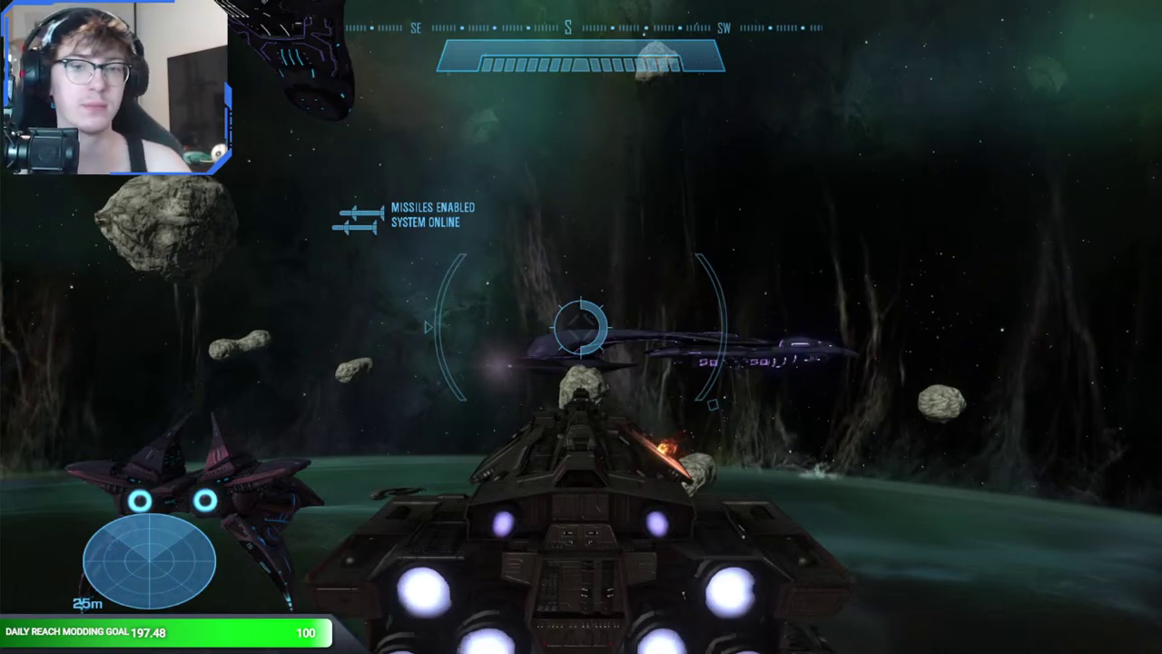
- Switch back to Blender, unhide the sky object and export the saved map again with the export console in view
key("alt+Tab")
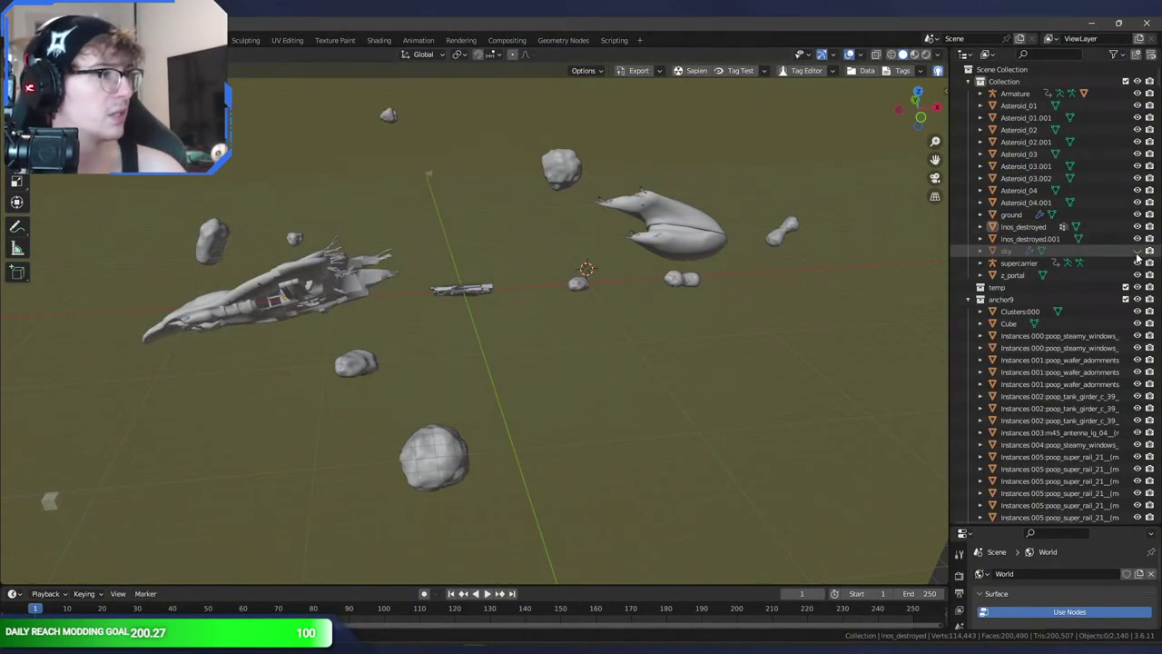
left_click(1138, 252)
scroll(1053, 273, "down", 2)
key("ctrl+s")
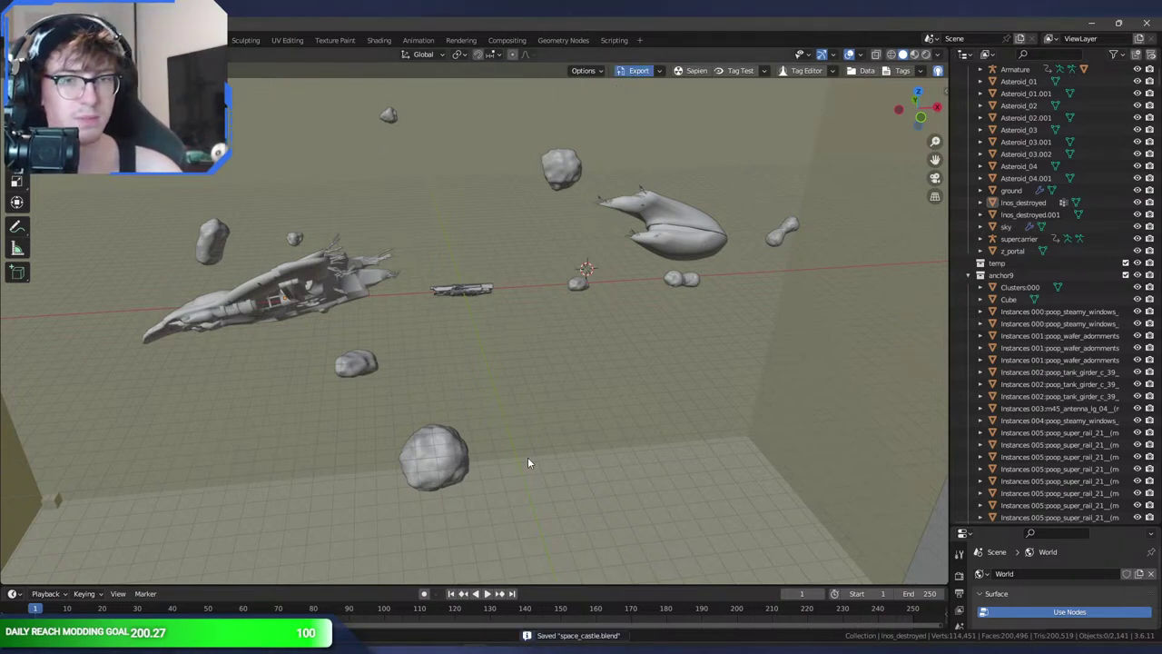
mouse_move(490, 651)
left_click(537, 595)
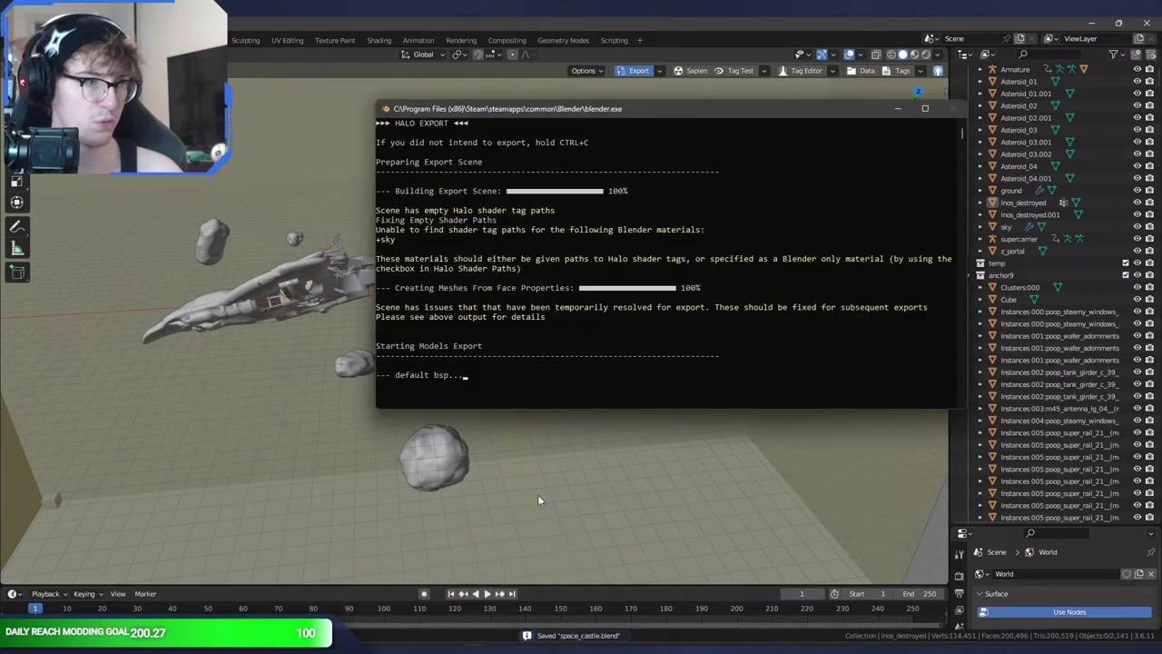
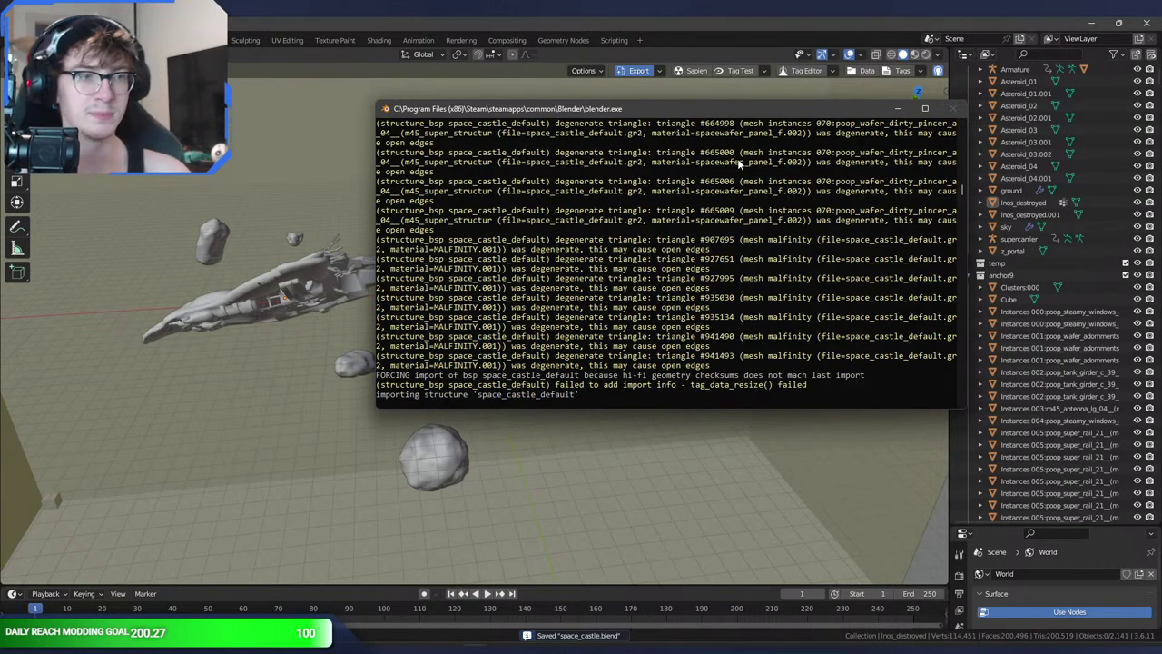
- Read the export log in the console for errors and return to the 3D scene
left_click_drag(641, 111, 581, 167)
left_click_drag(713, 105, 694, 189)
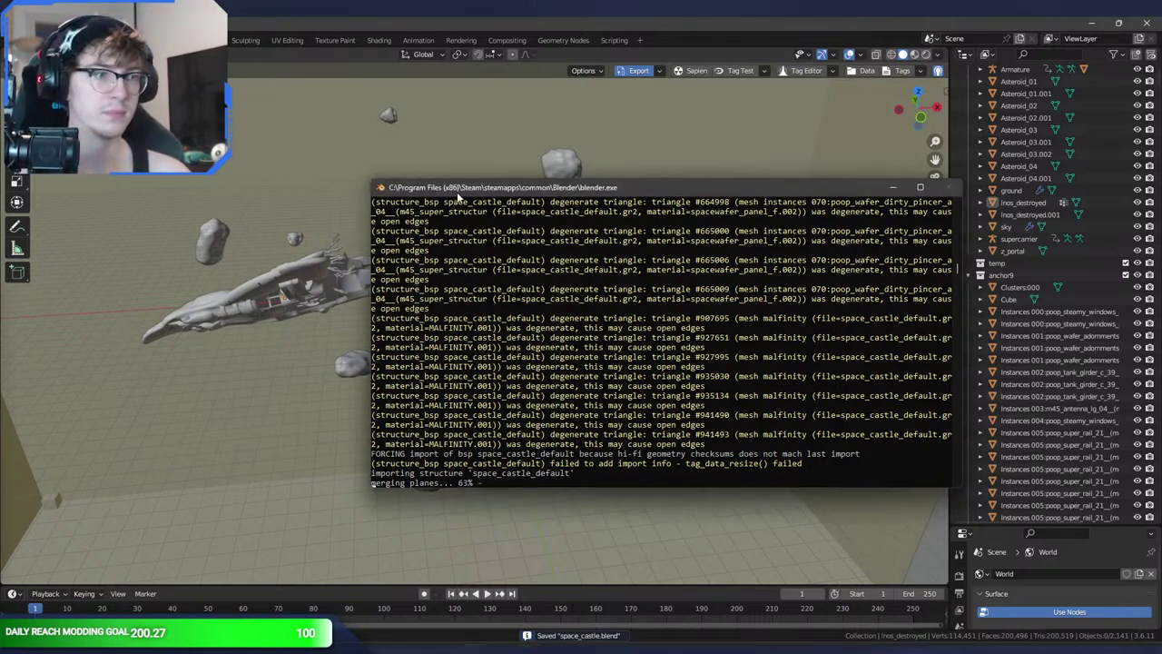
left_click_drag(456, 191, 462, 177)
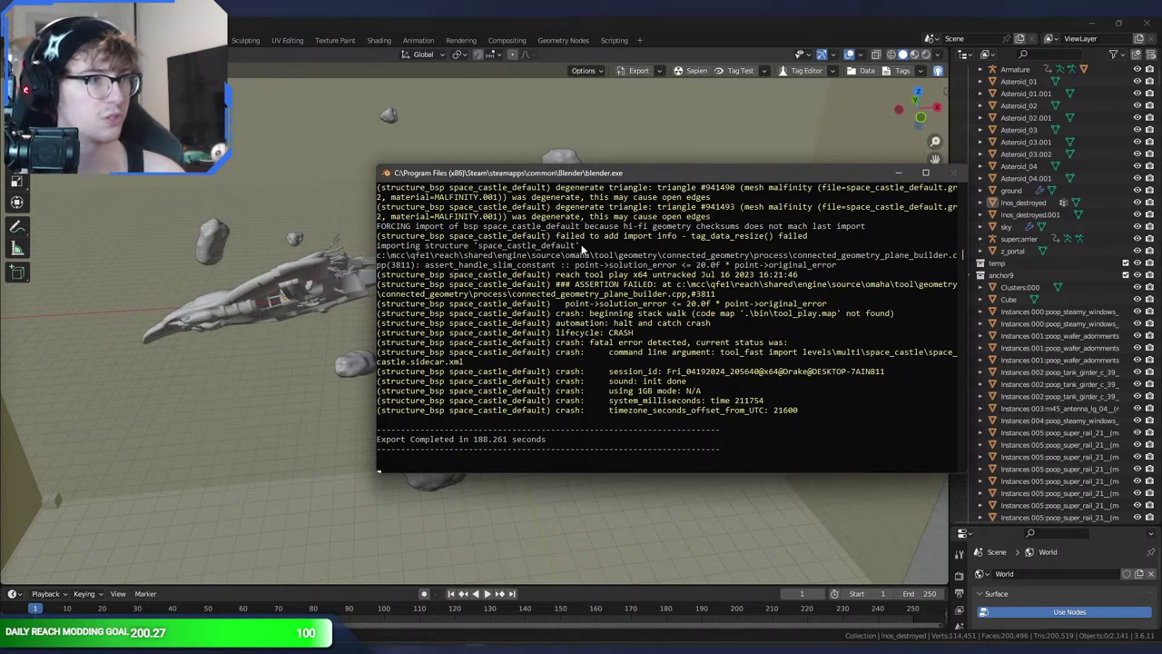
left_click(776, 25)
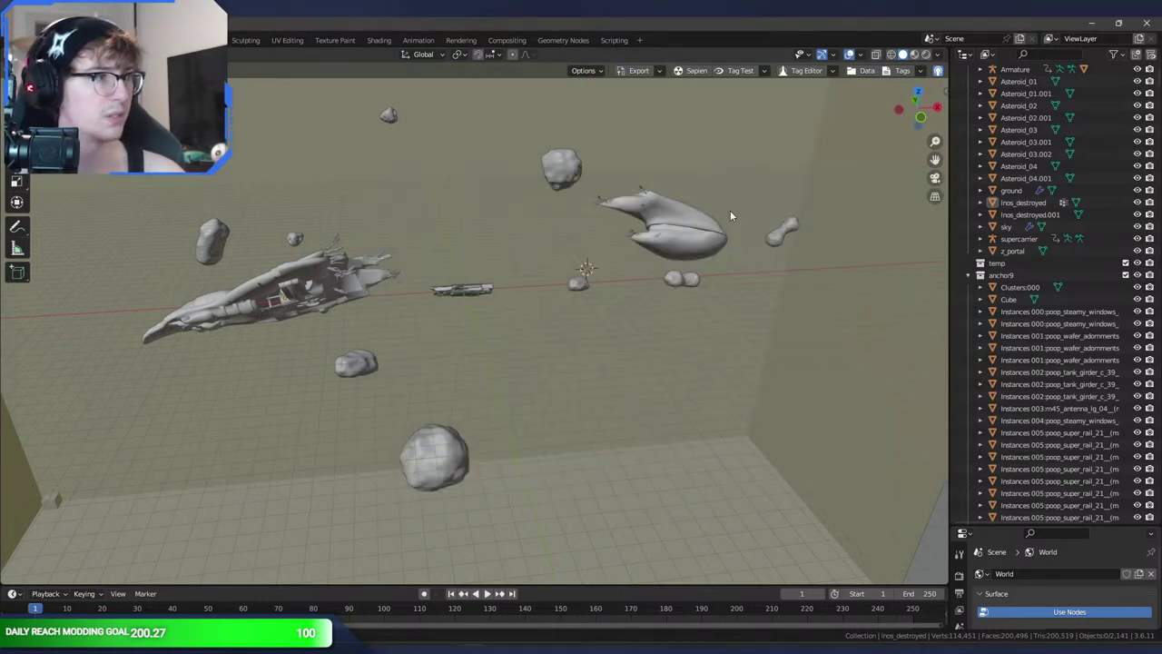
- Change the Foundry mesh type of lnos_destroyed.001 and lnos_destroyed to Instance
left_click(691, 220)
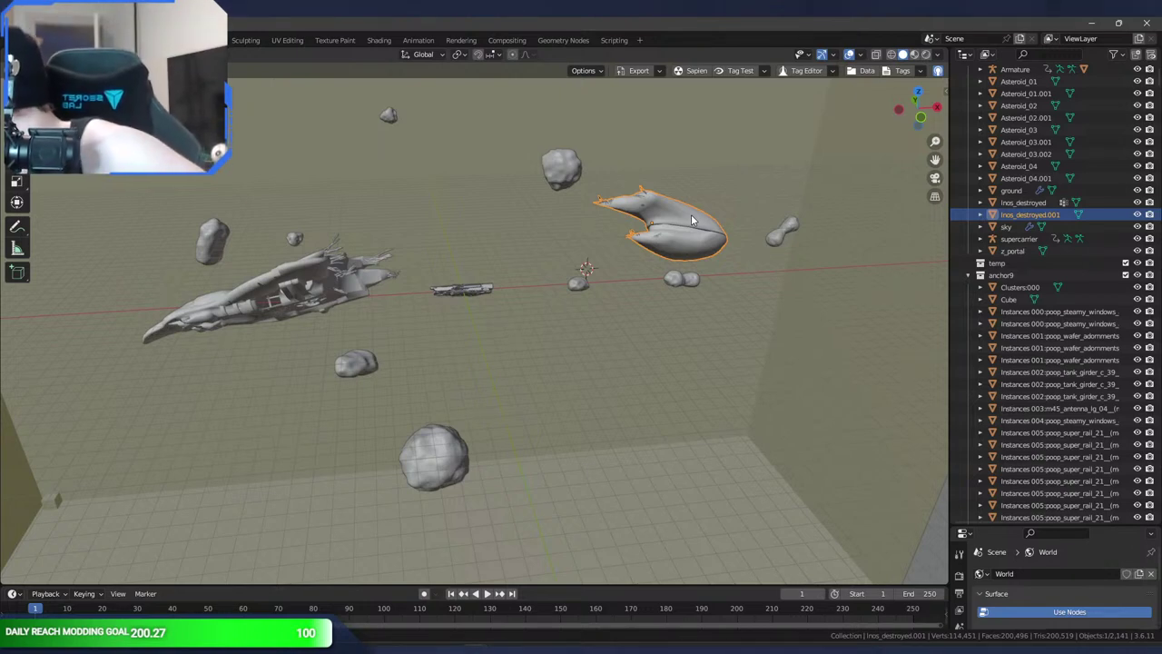
key("n")
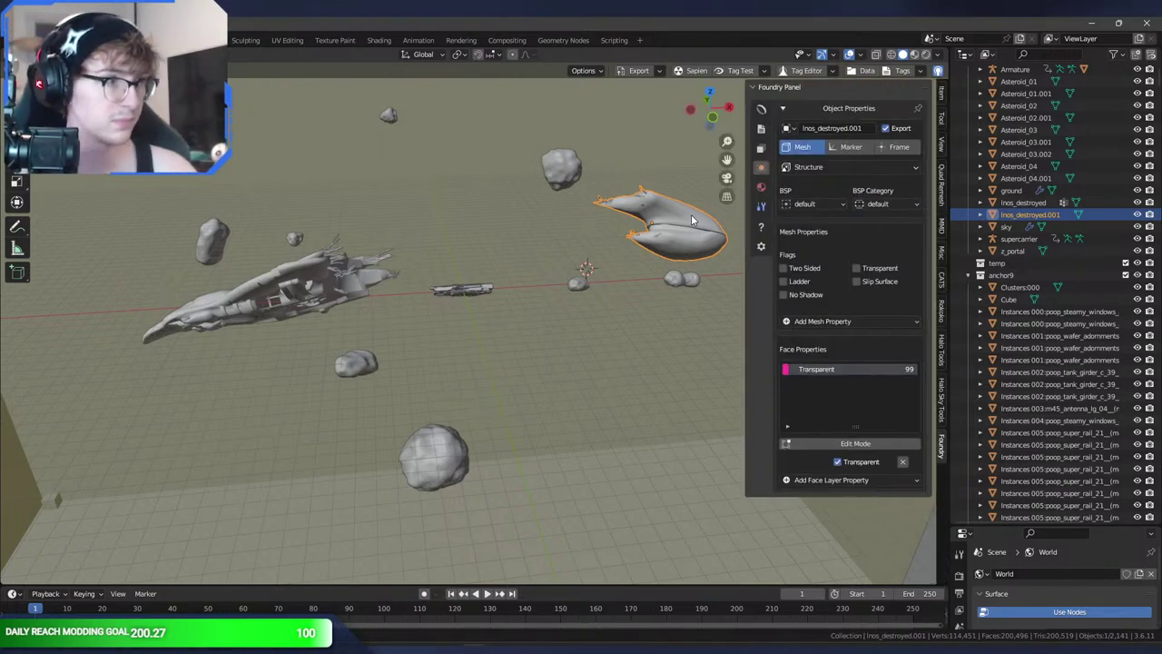
left_click(838, 169)
left_click(839, 191)
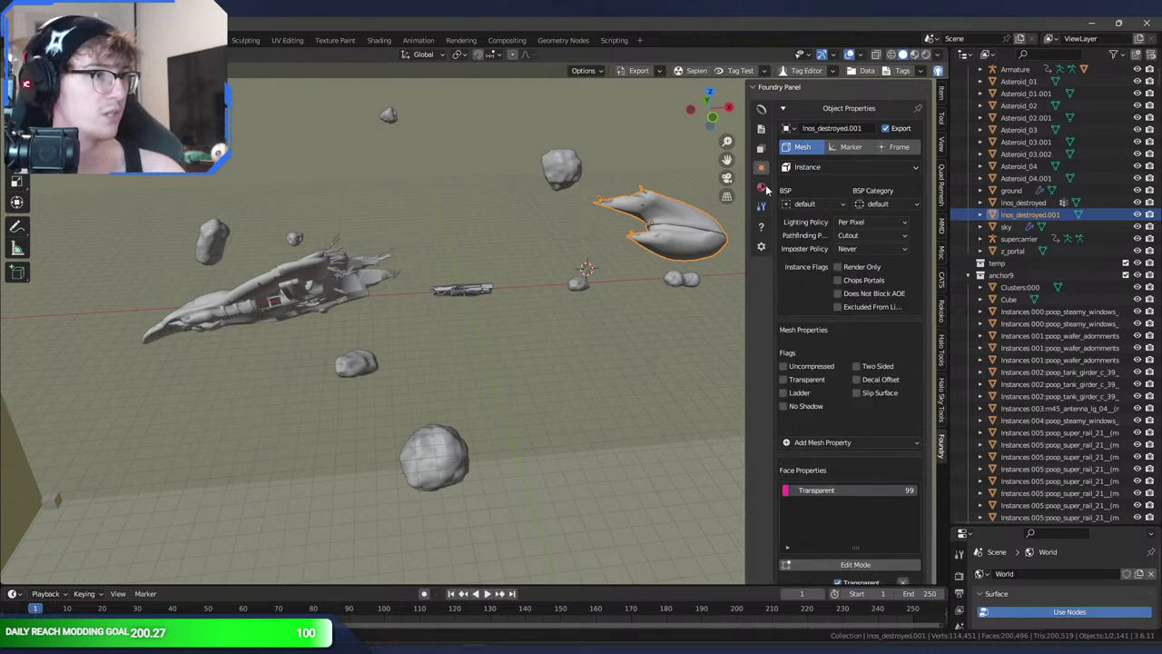
left_click(307, 269)
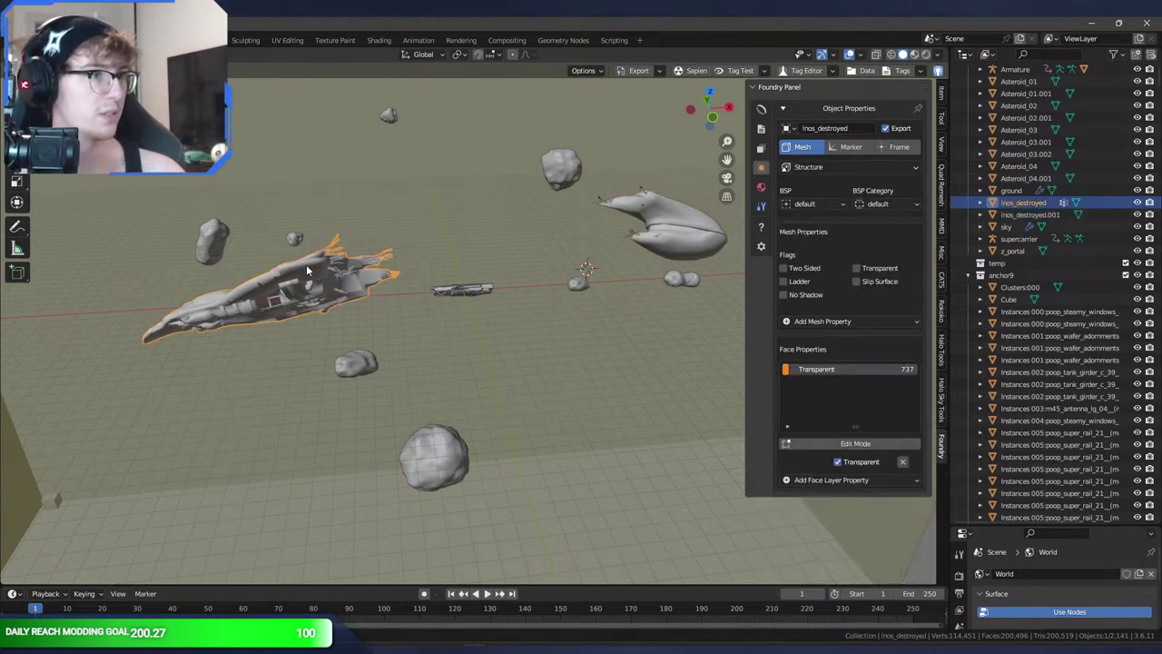
left_click(849, 168)
left_click(843, 183)
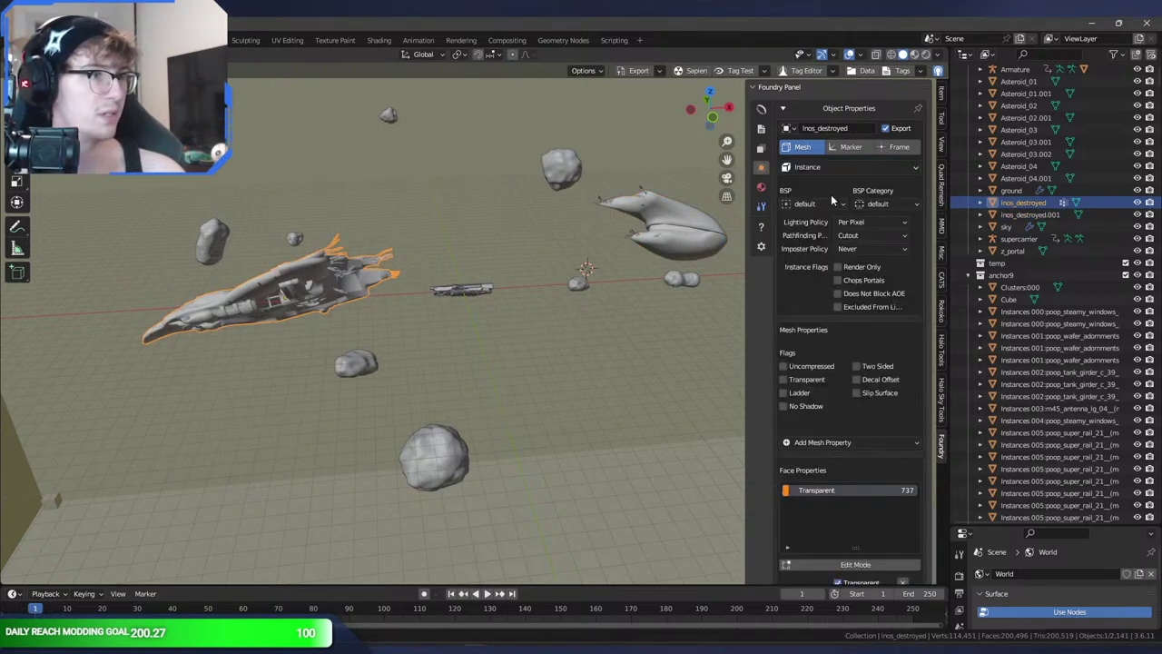
left_click(650, 230)
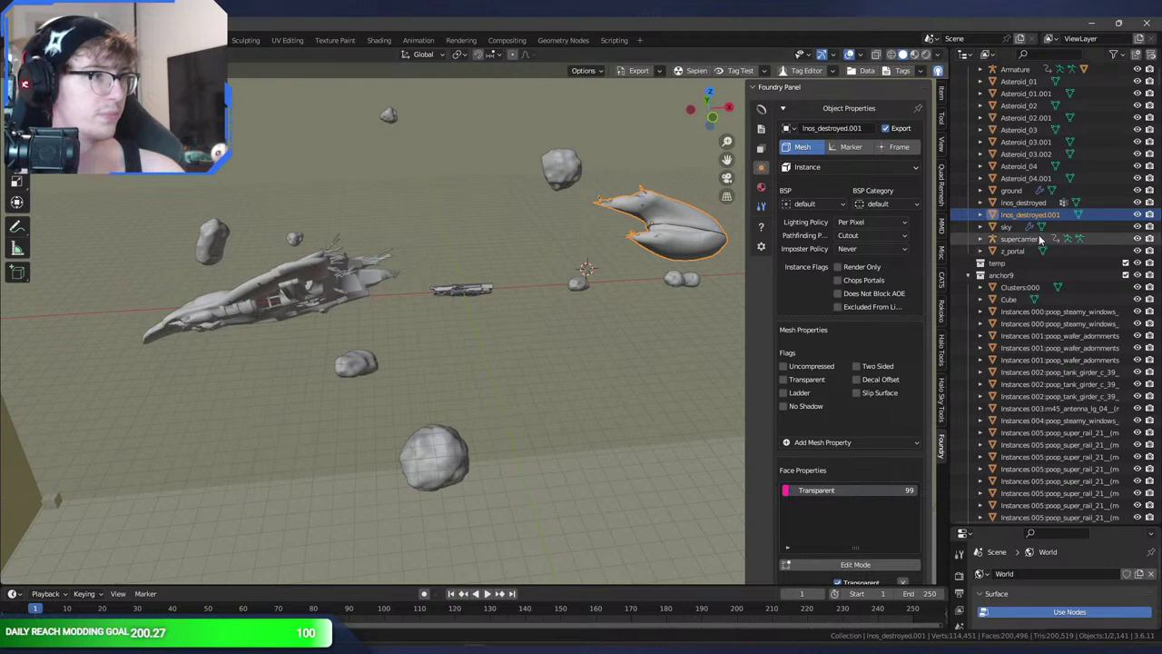
- Save space_castle.blend, export the map with the two ship halves as instances and bring up the console
key("ctrl+s")
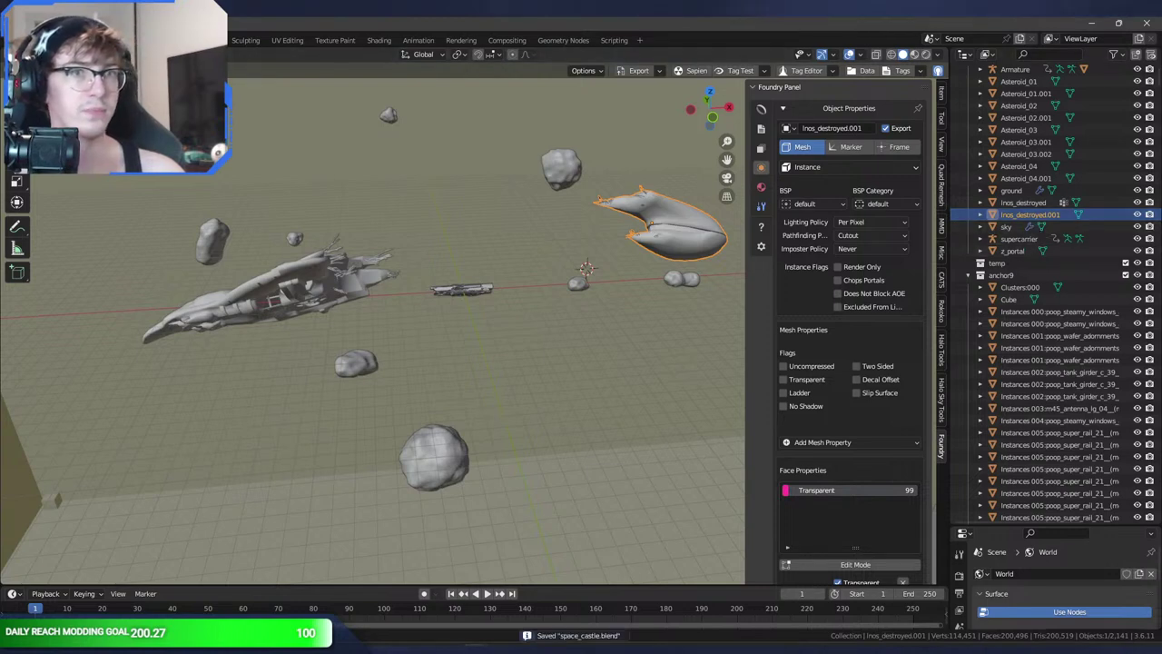
left_click(28, 40)
mouse_move(71, 217)
left_click(638, 69)
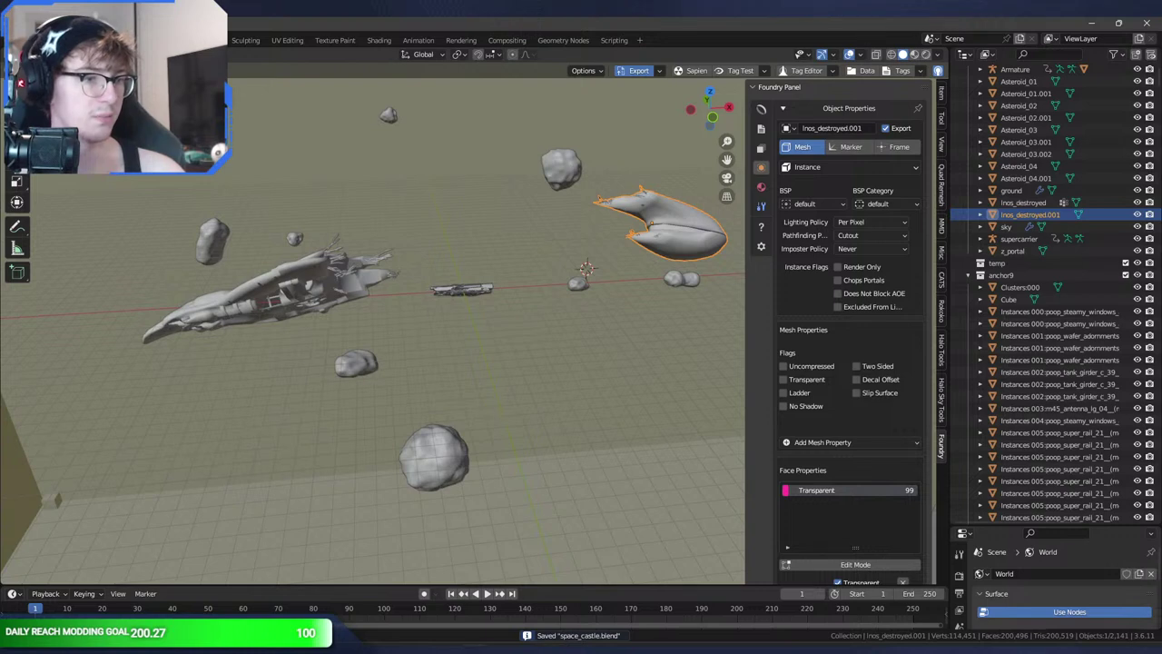
left_click(544, 595)
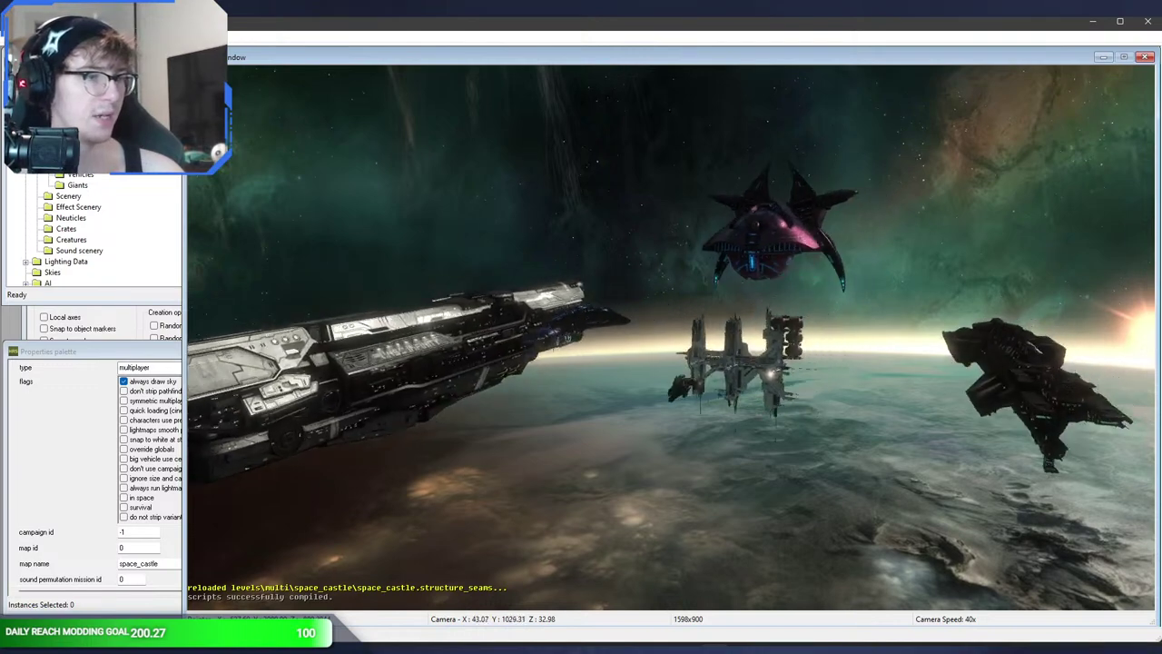
- Fly the Sapien camera around the reloaded space_castle scene to examine the ships, station and asteroids
key("d")
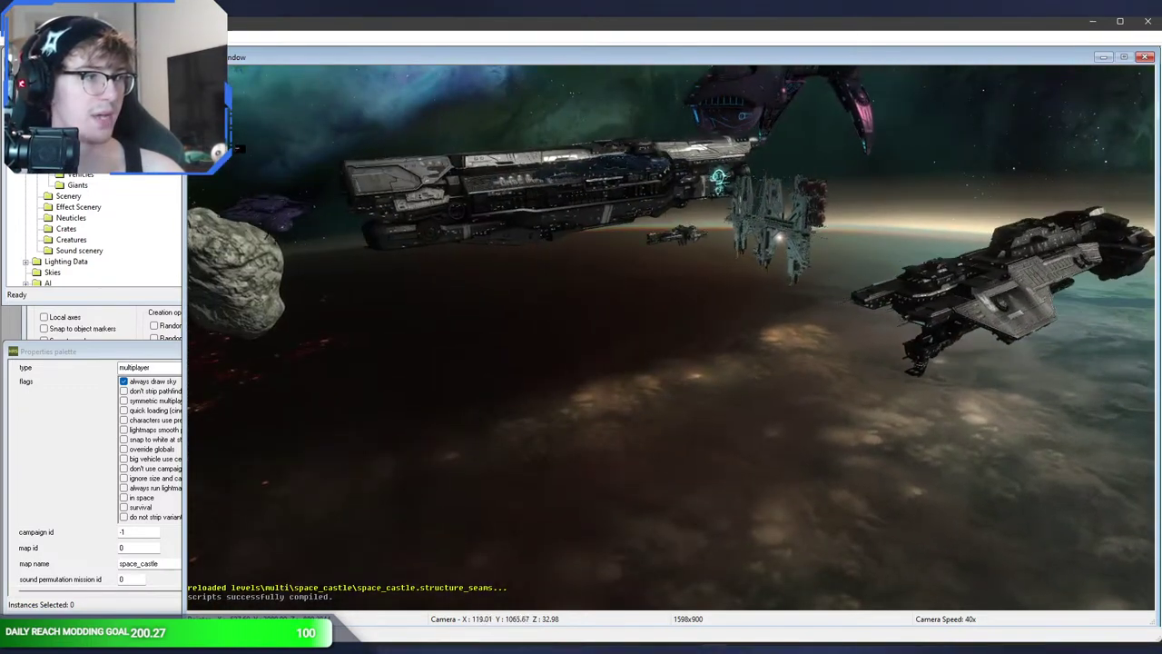
key("s")
key("w")
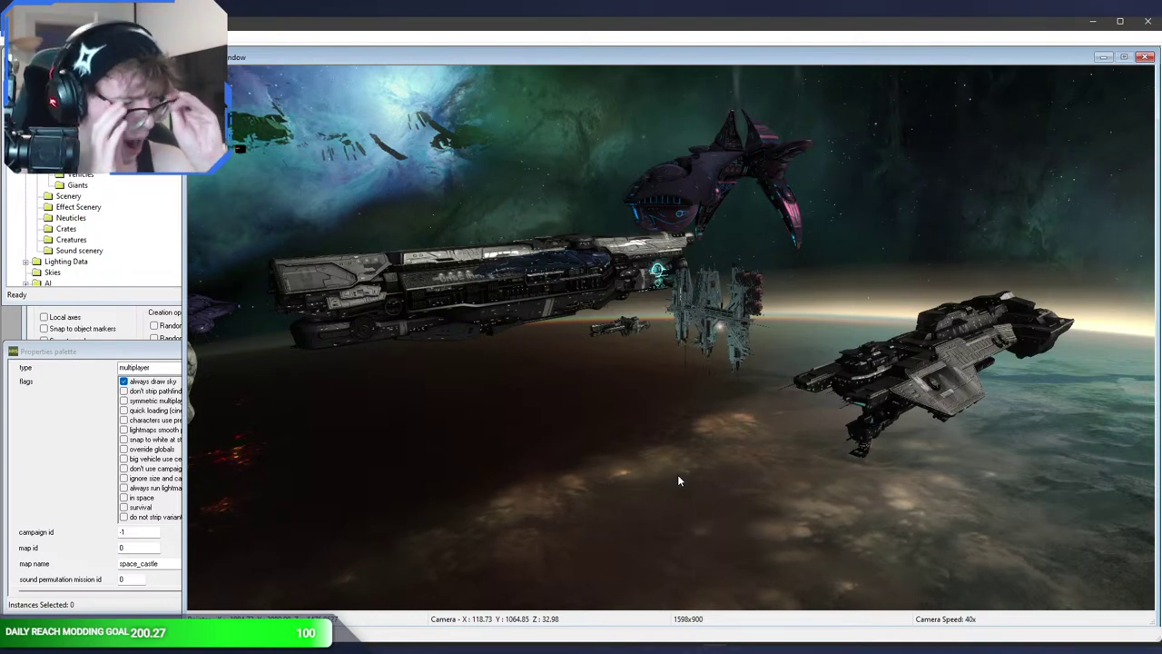
middle_click_drag(677, 473, 516, 635)
key("w")
key("a")
key("w")
key("s")
key("s")
key("s")
mouse_move(515, 635)
- Switch back to Blender and bring up the console to follow the running export
left_click(417, 586)
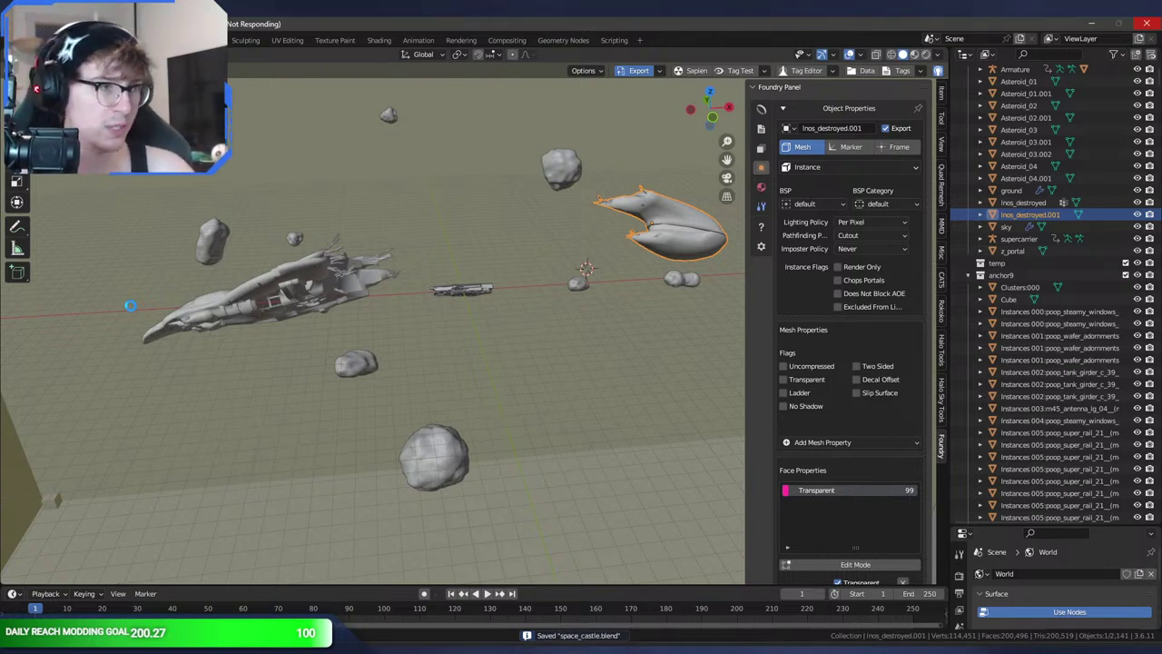
mouse_move(953, 645)
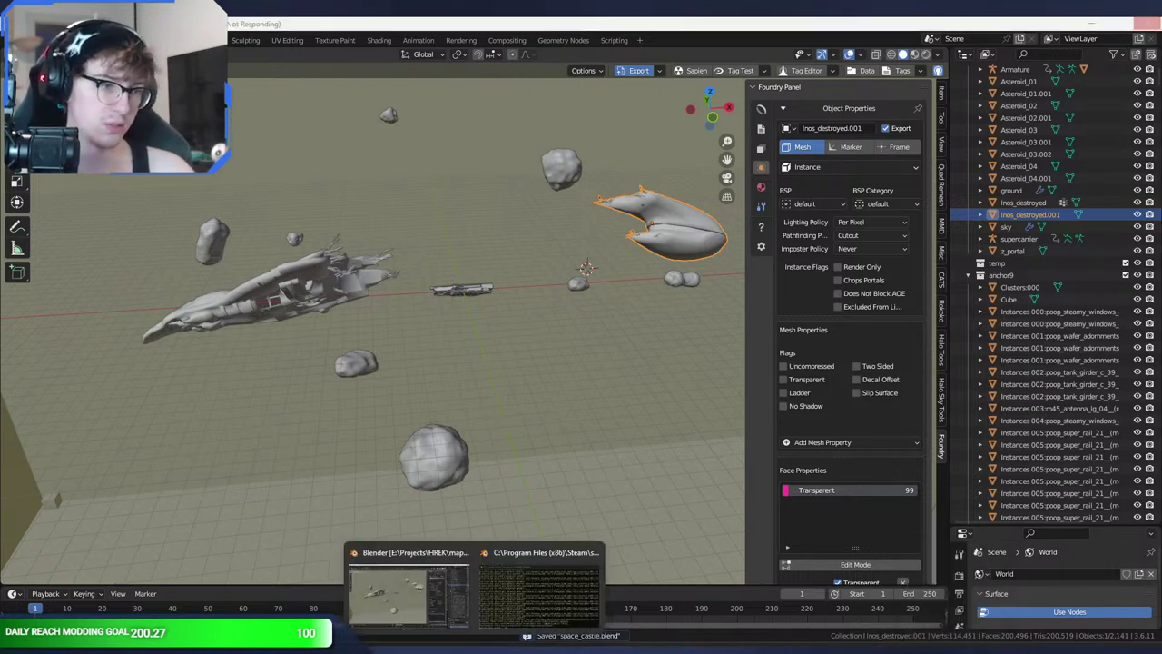
left_click(544, 627)
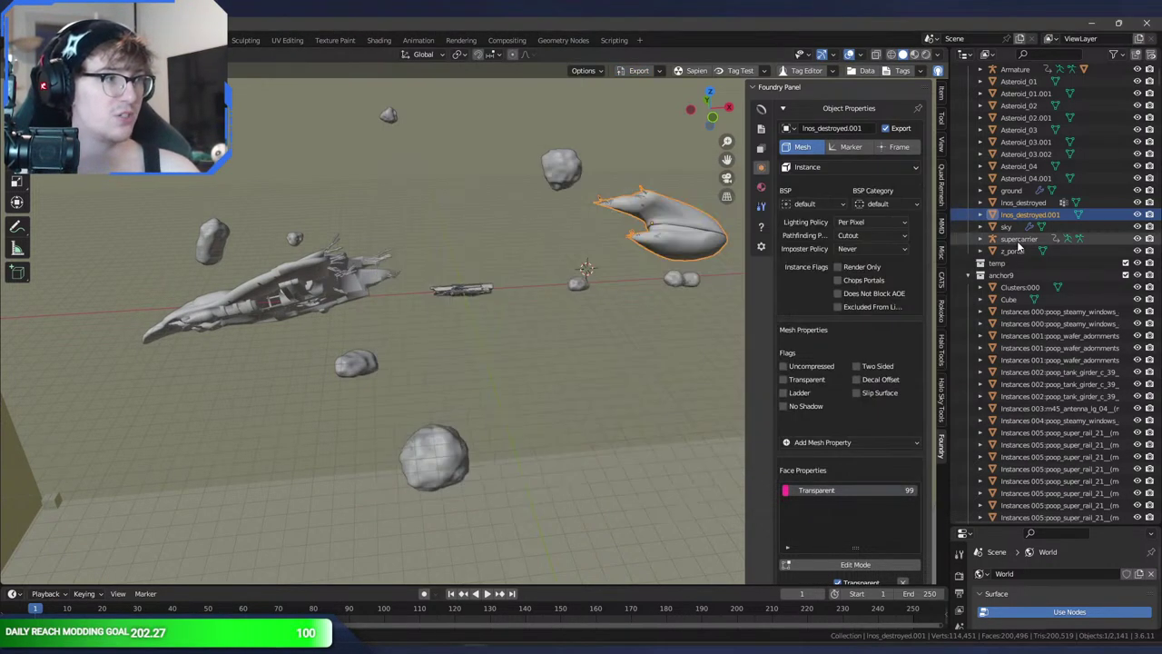
- Delete the supercarrier armature from the scene collection
left_click(1018, 241)
left_click(472, 288)
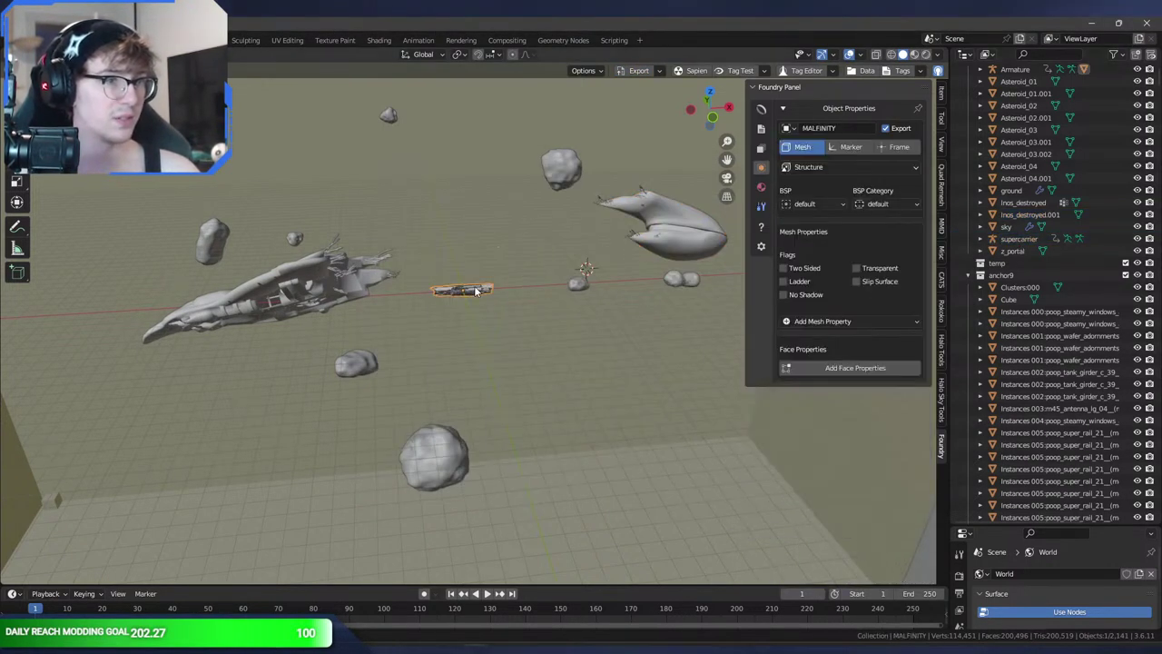
left_click(1020, 242)
left_click(981, 240)
left_click(982, 240)
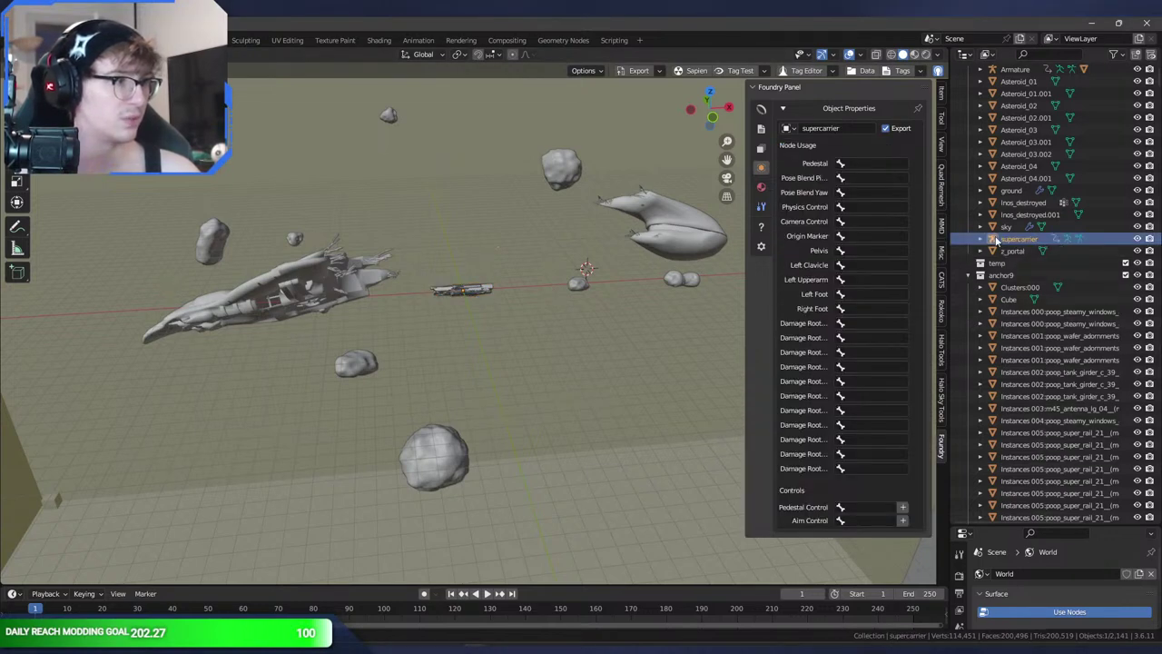
right_click(983, 239)
left_click(949, 280)
- Delete the Armature that holds the MALFINITY ship together with its whole hierarchy
left_click(476, 291)
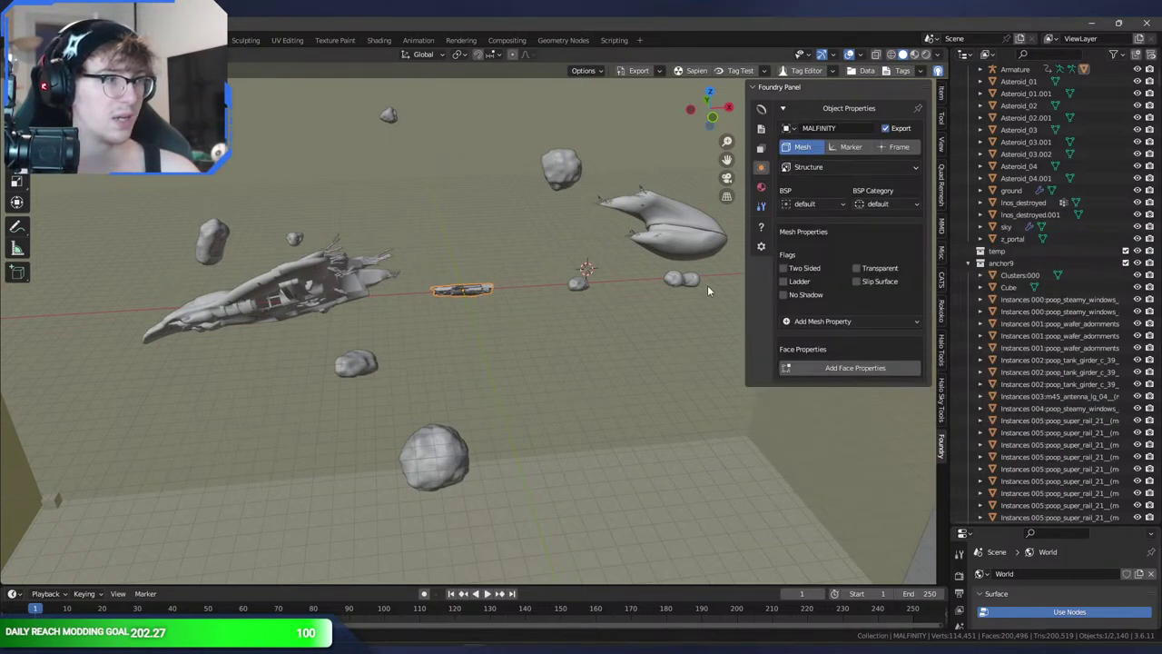
right_click(1002, 93)
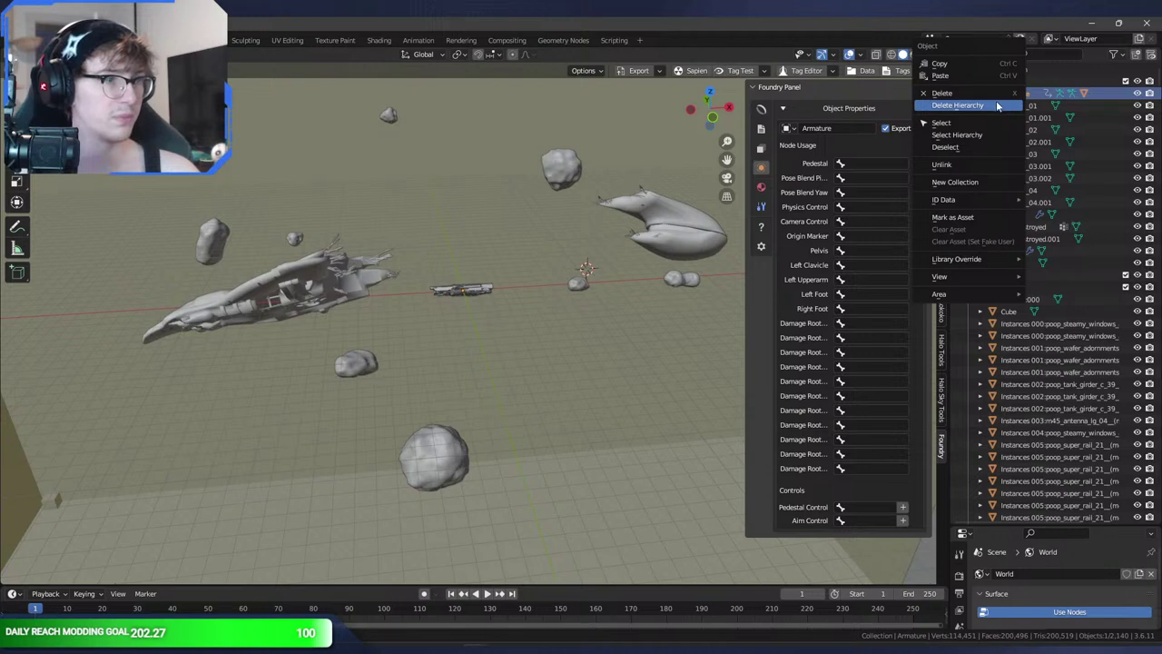
left_click(998, 105)
- Save space_castle.blend, export the reduced map and bring up the export console
key("ctrl+s")
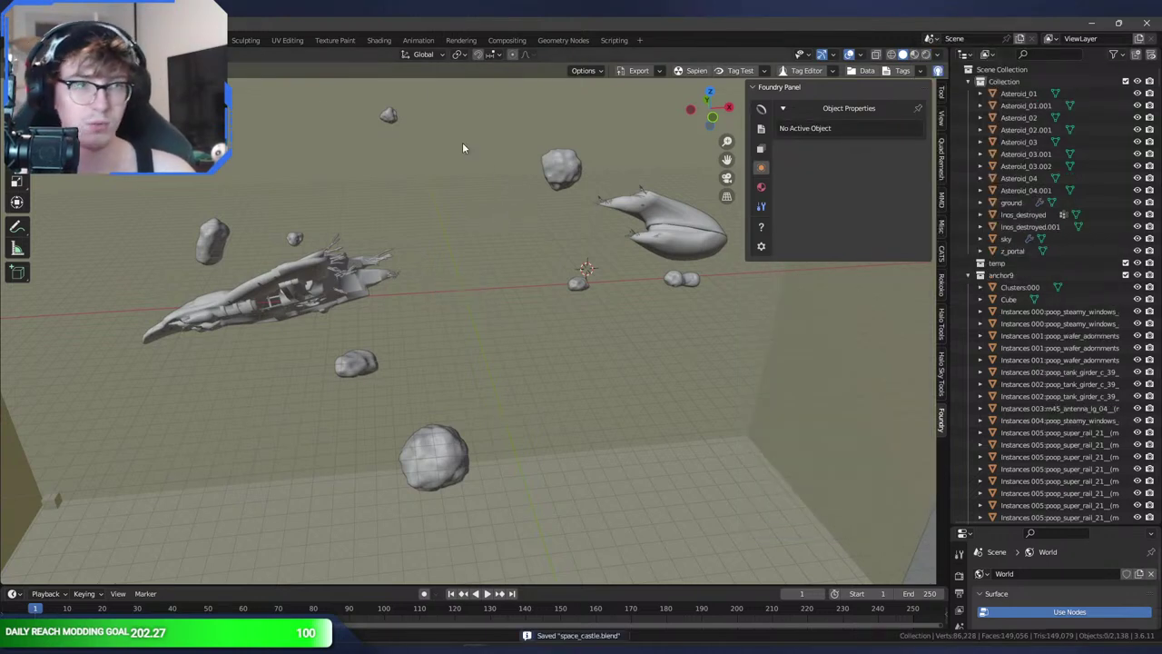
left_click(386, 276)
left_click(648, 71)
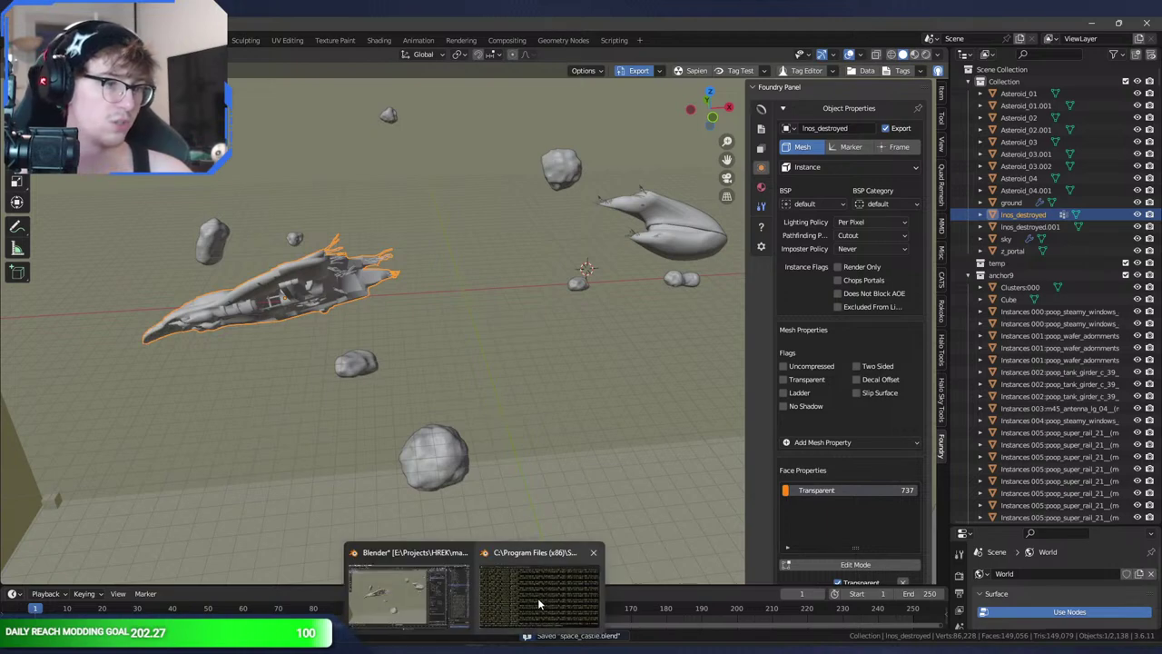
left_click(538, 597)
left_click_drag(603, 172, 627, 175)
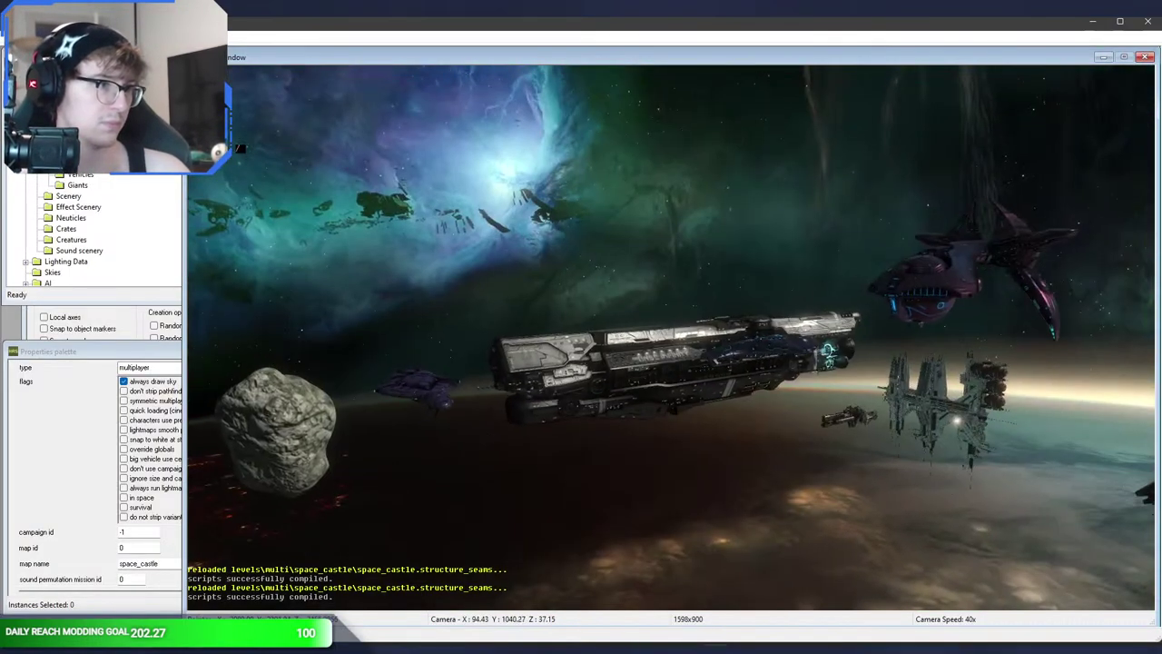
- Examine the re-exported map by flying through it in Sapien and in the game
key("w")
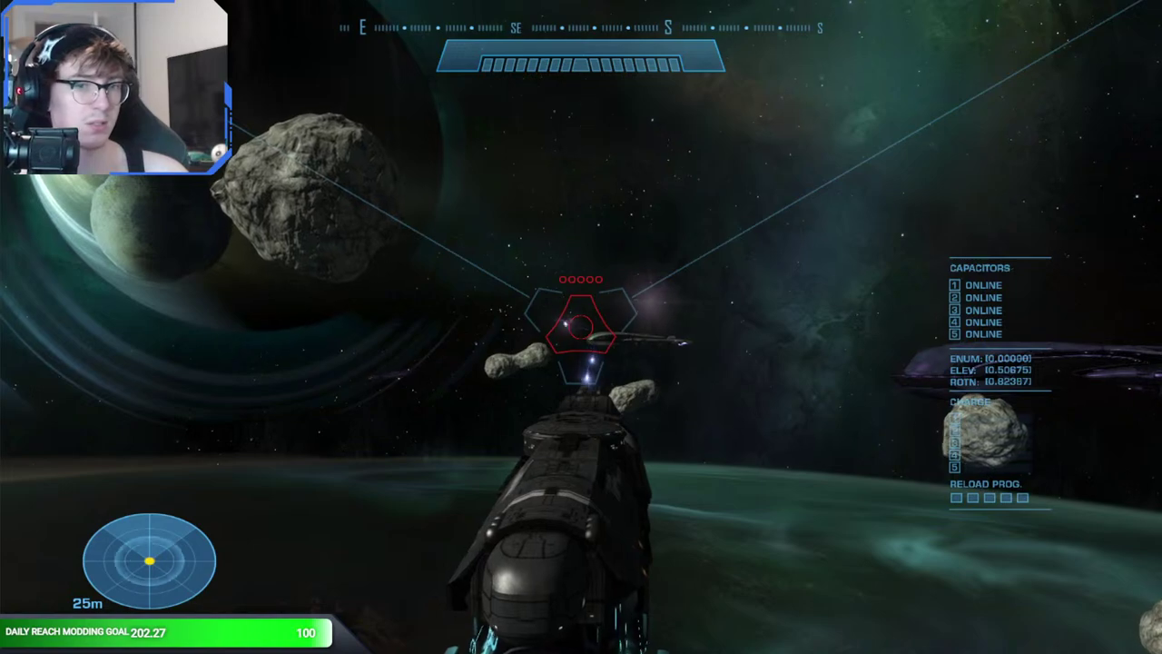
left_click(581, 327)
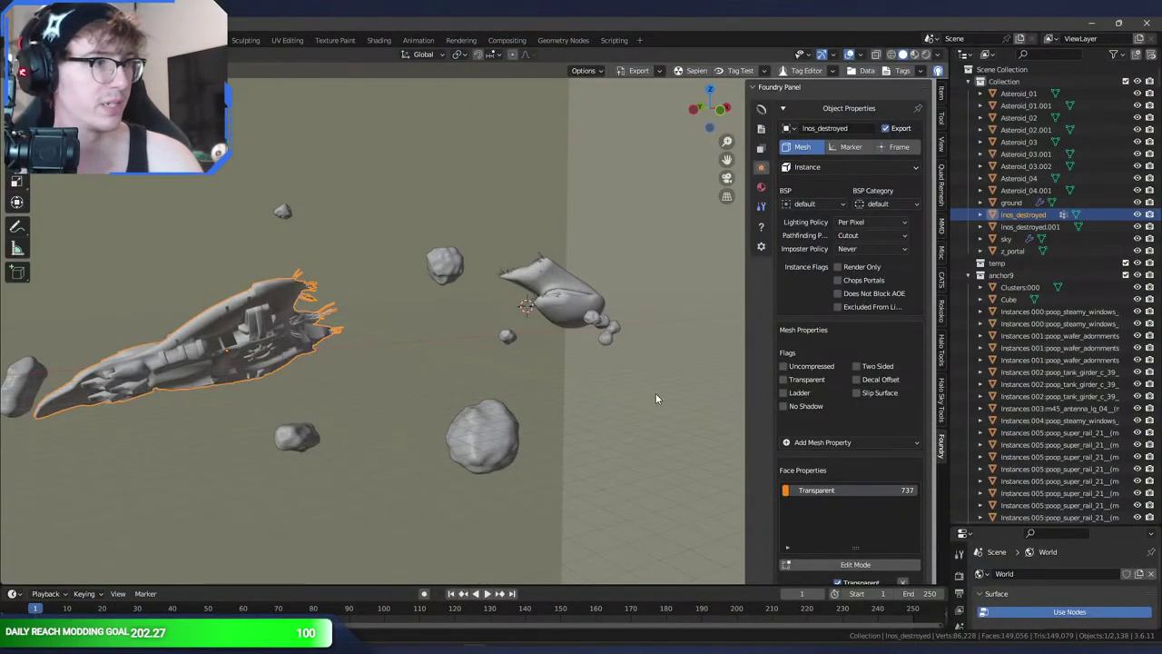
- Delete both halves of the destroyed ship from the asteroid scene and export the map again
middle_click_drag(423, 293, 405, 323)
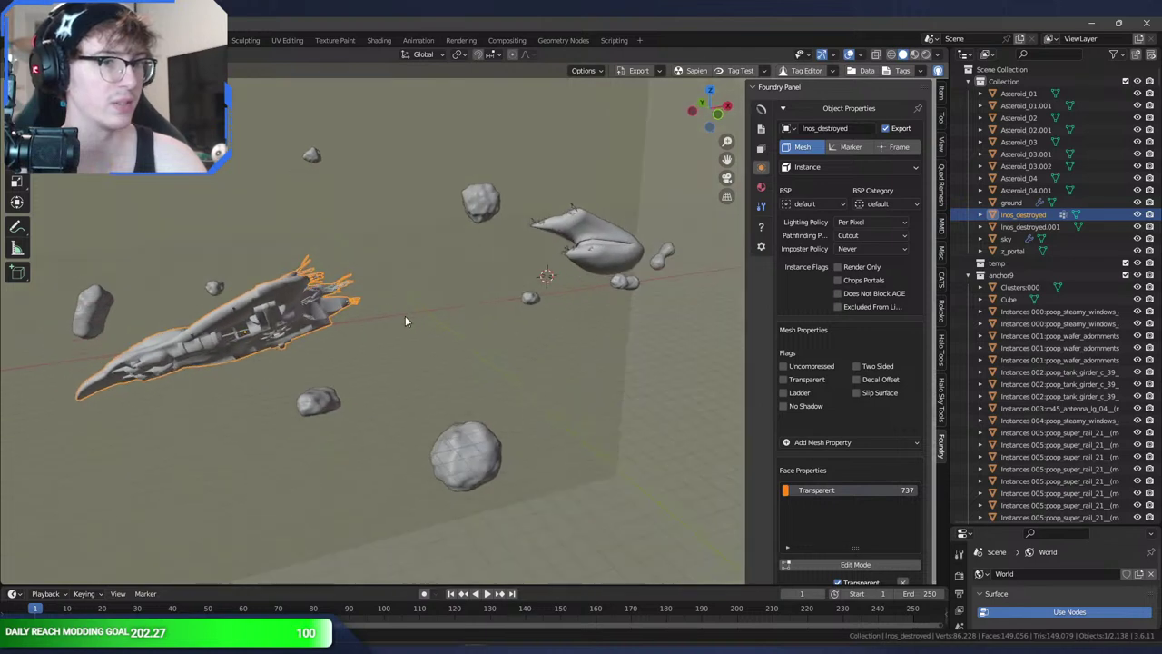
left_click(582, 257)
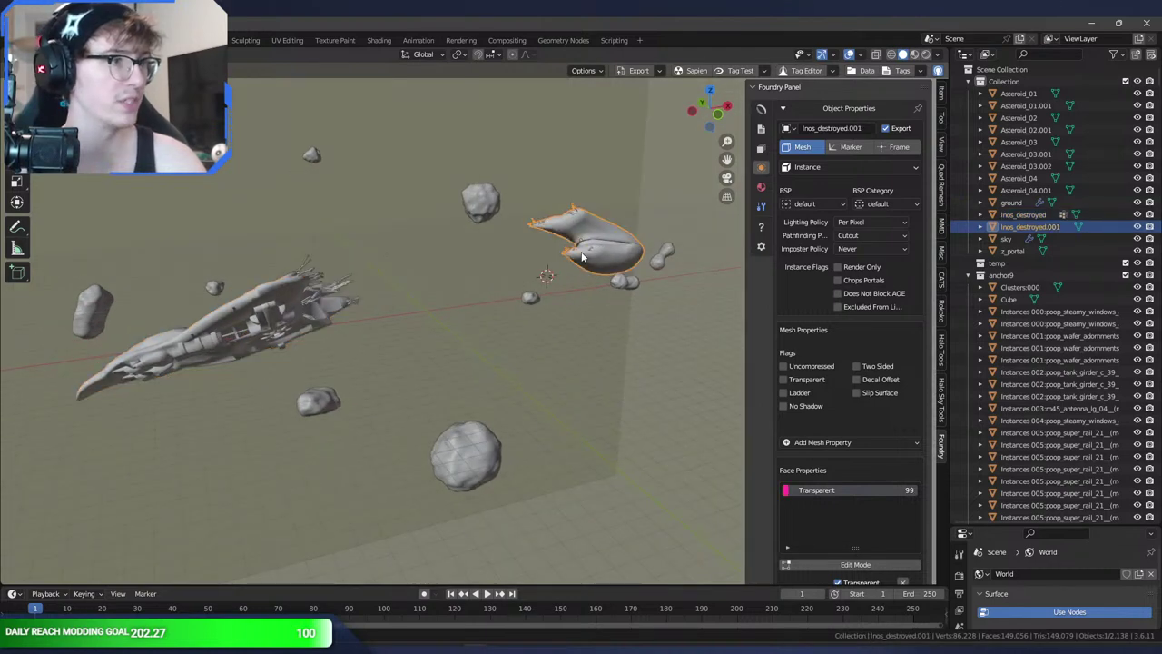
left_click(349, 299)
left_click(1020, 227, "ctrl")
key("Delete")
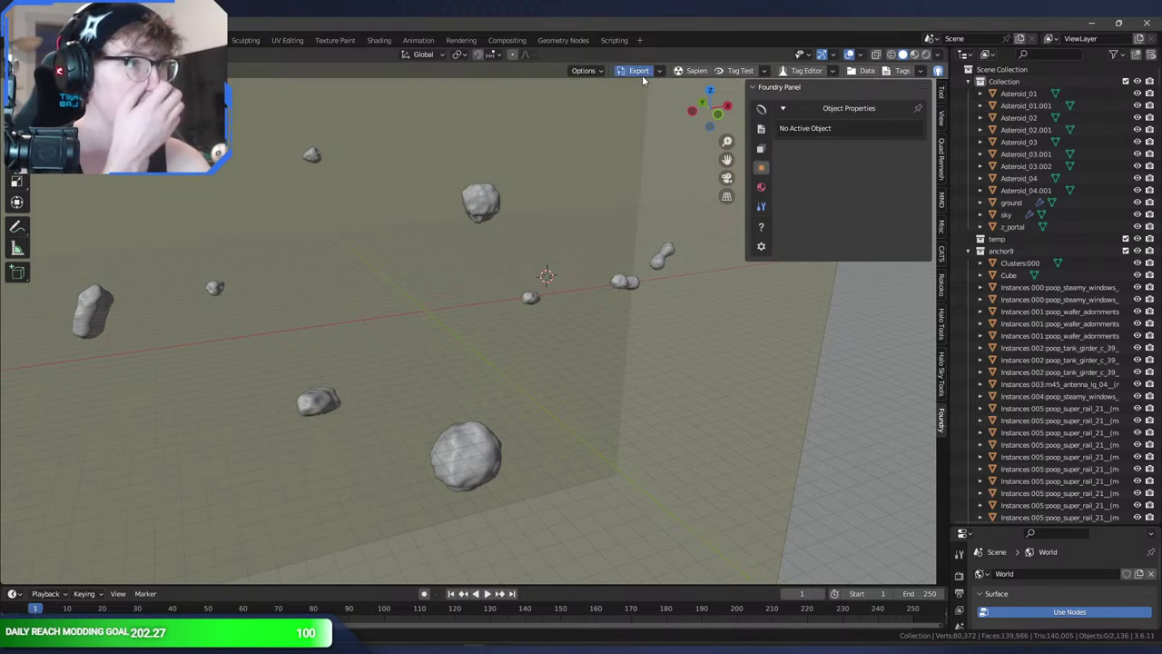
mouse_move(478, 649)
left_click(536, 605)
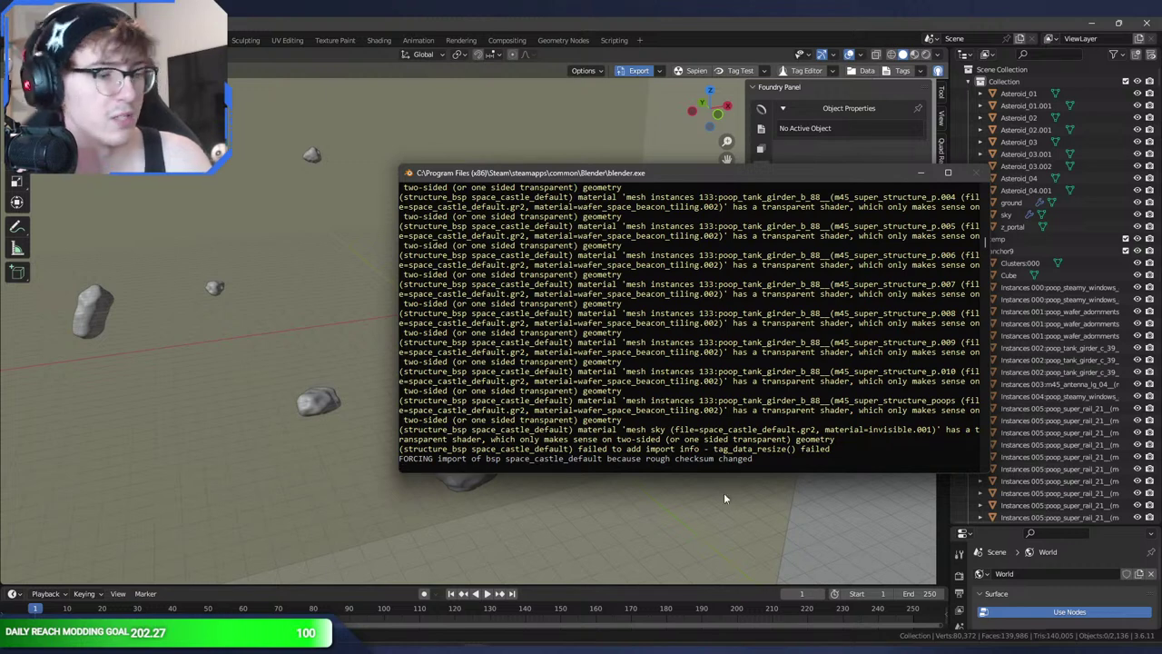
- Switch to the tag editor and collapse the forge_halo folder under the multiplayer levels
left_click(706, 642)
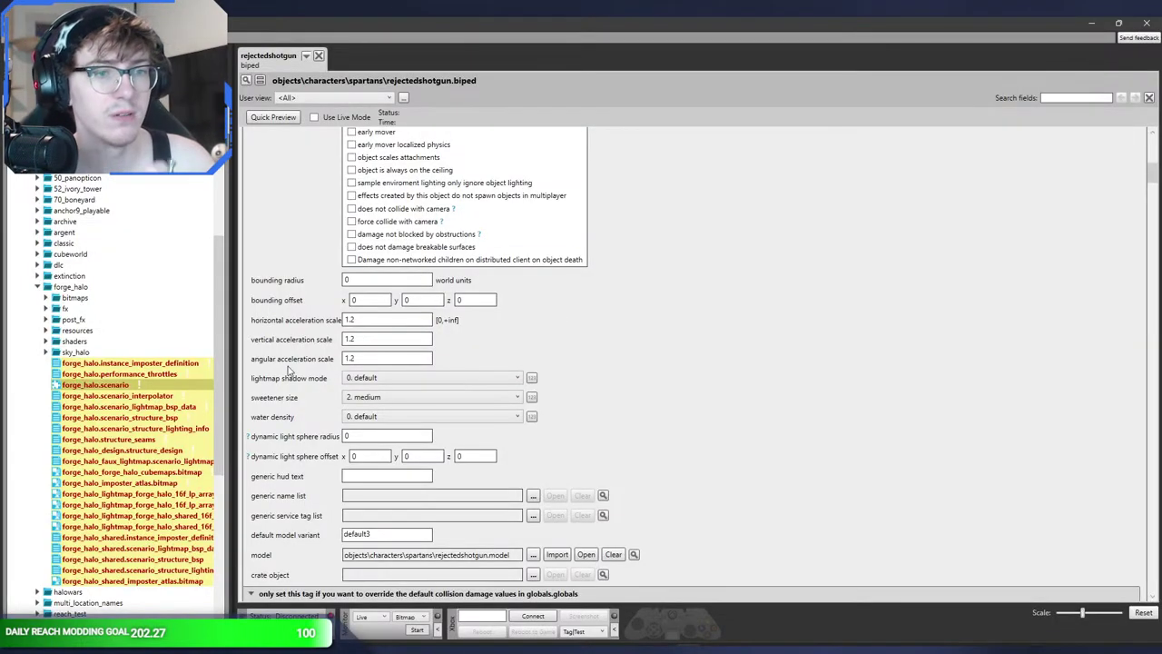
scroll(58, 281, "up", 4)
left_click(39, 404)
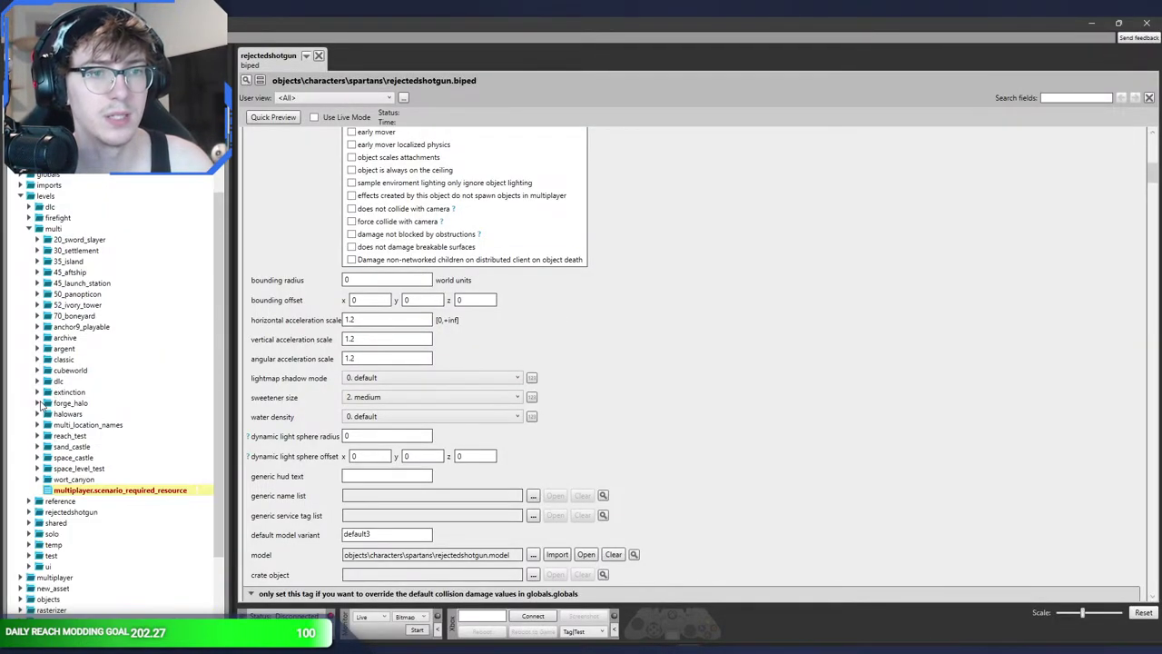
- Switch to Sapien and open the m35 scenario from the solo levels folder
left_click(732, 643)
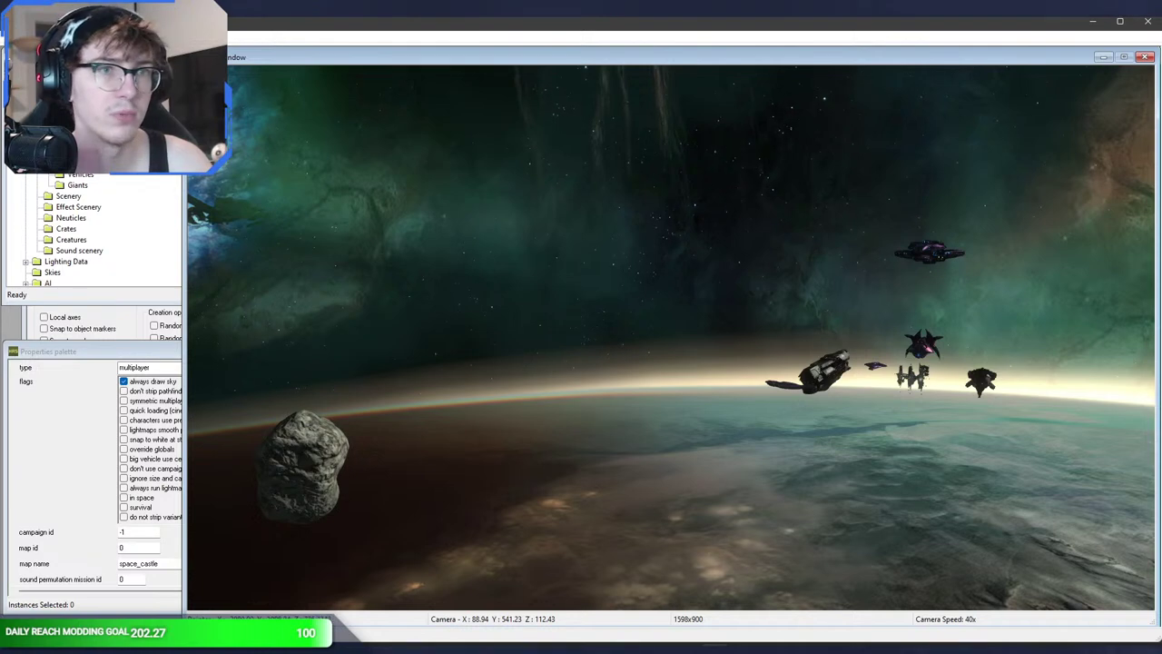
key("ctrl+o")
left_click(251, 75)
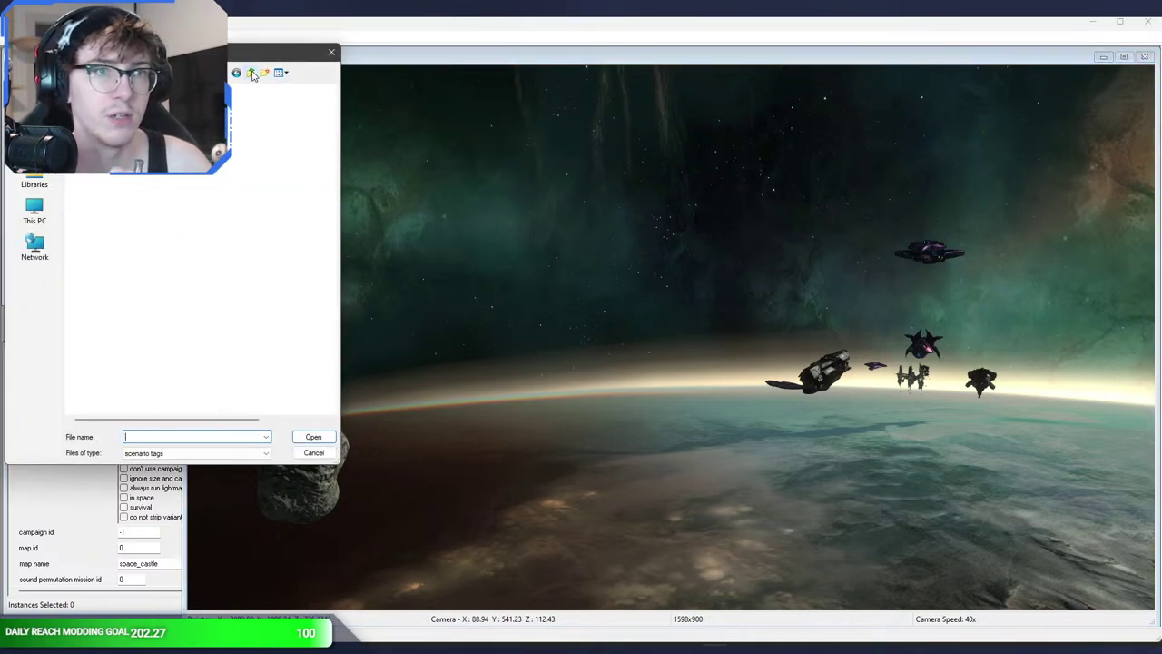
left_click(252, 75)
double_click(130, 179)
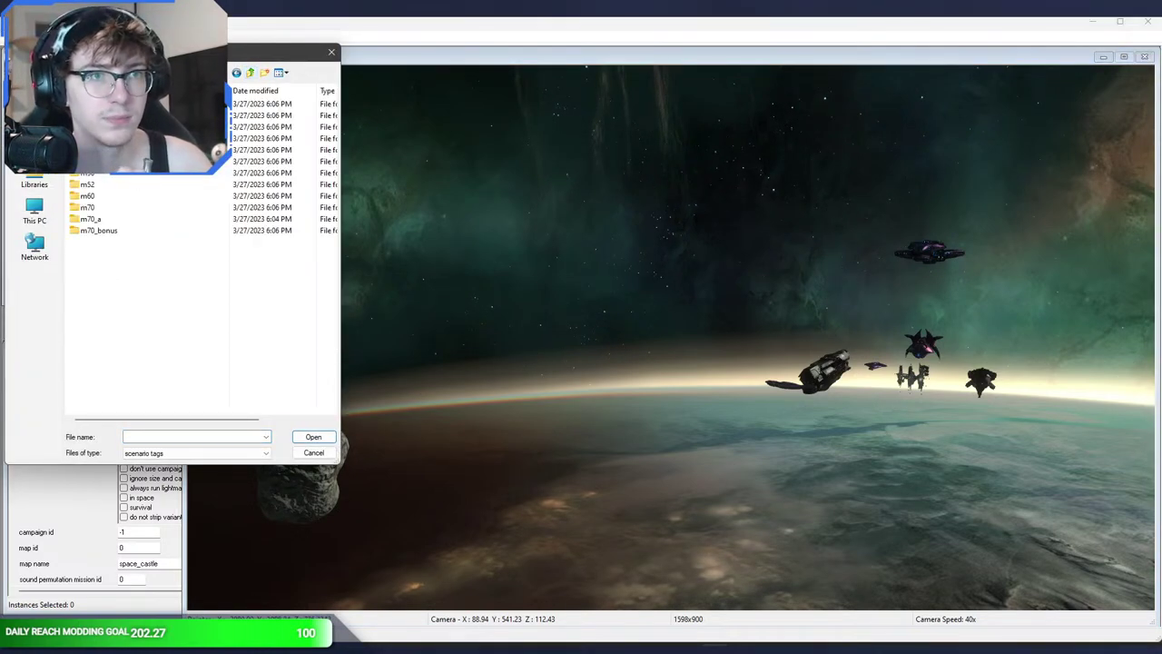
double_click(148, 219)
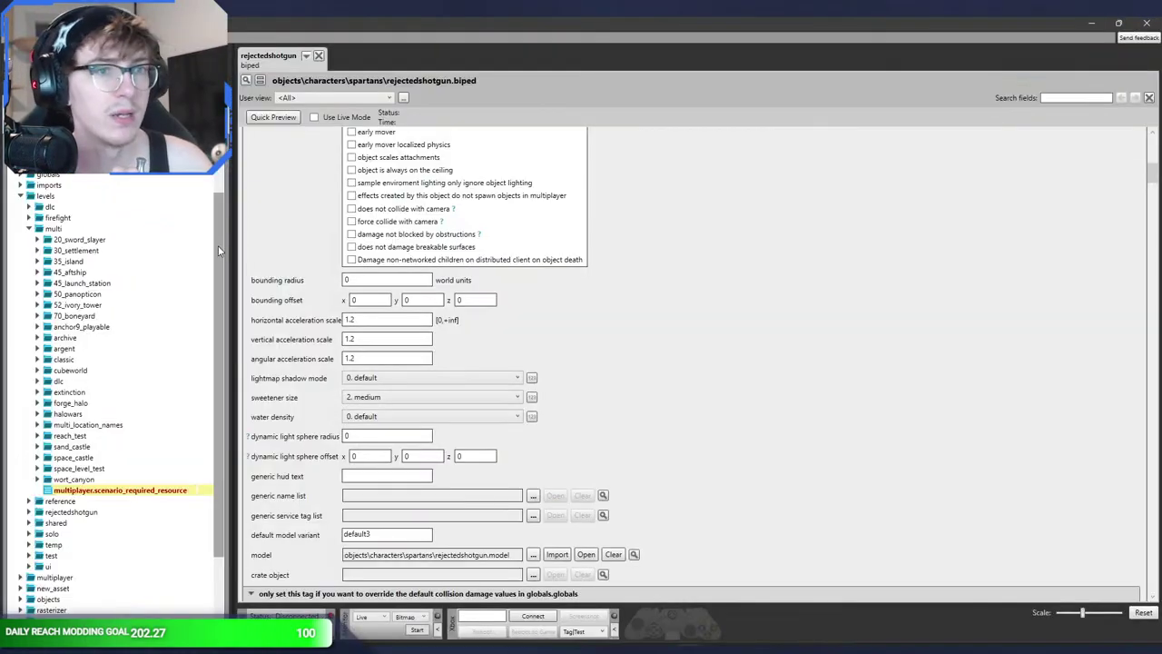
- Open m35.scenario from levels\solo\m35 in the tag editor
scroll(121, 285, "up", 2)
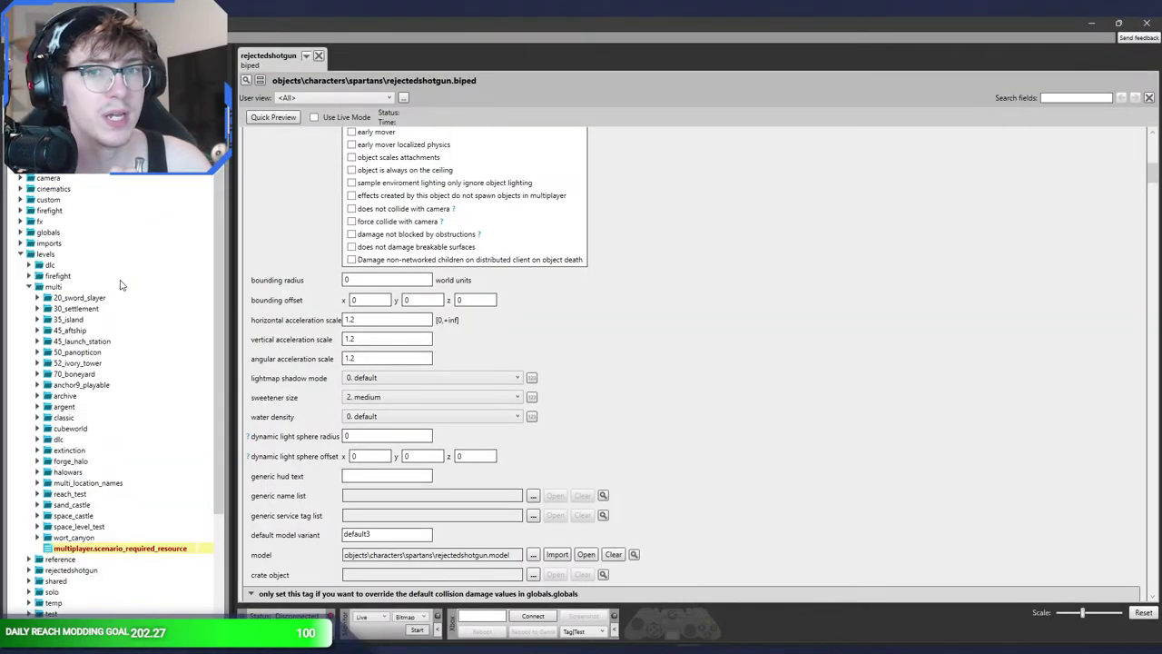
left_click(28, 287)
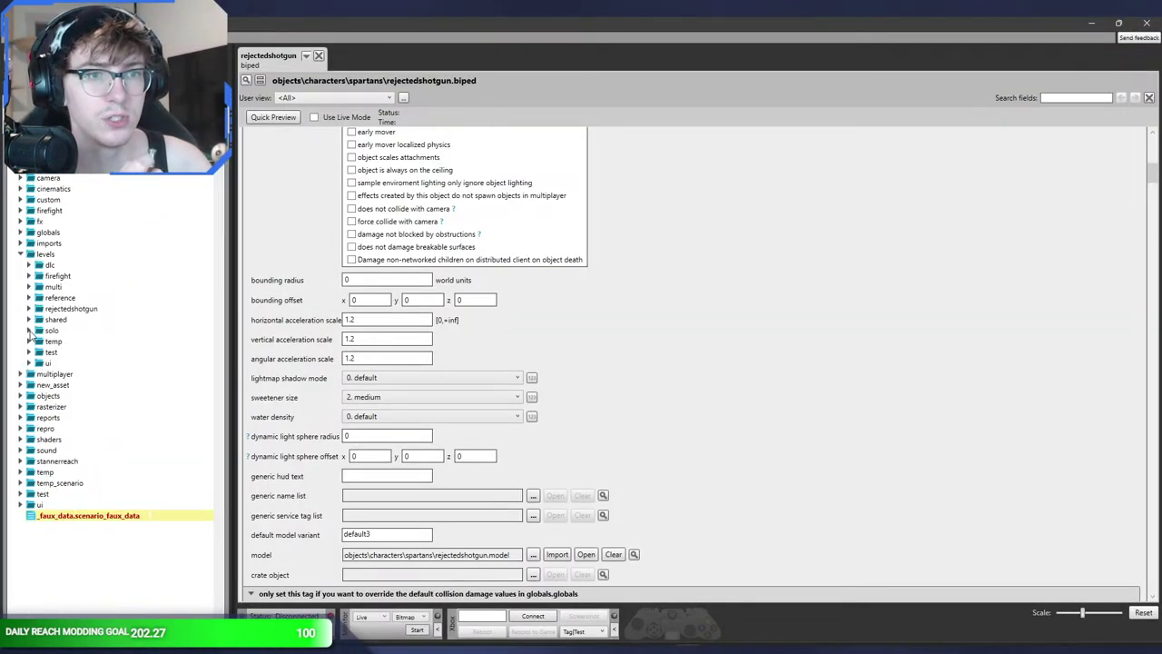
left_click(28, 330)
left_click(37, 385)
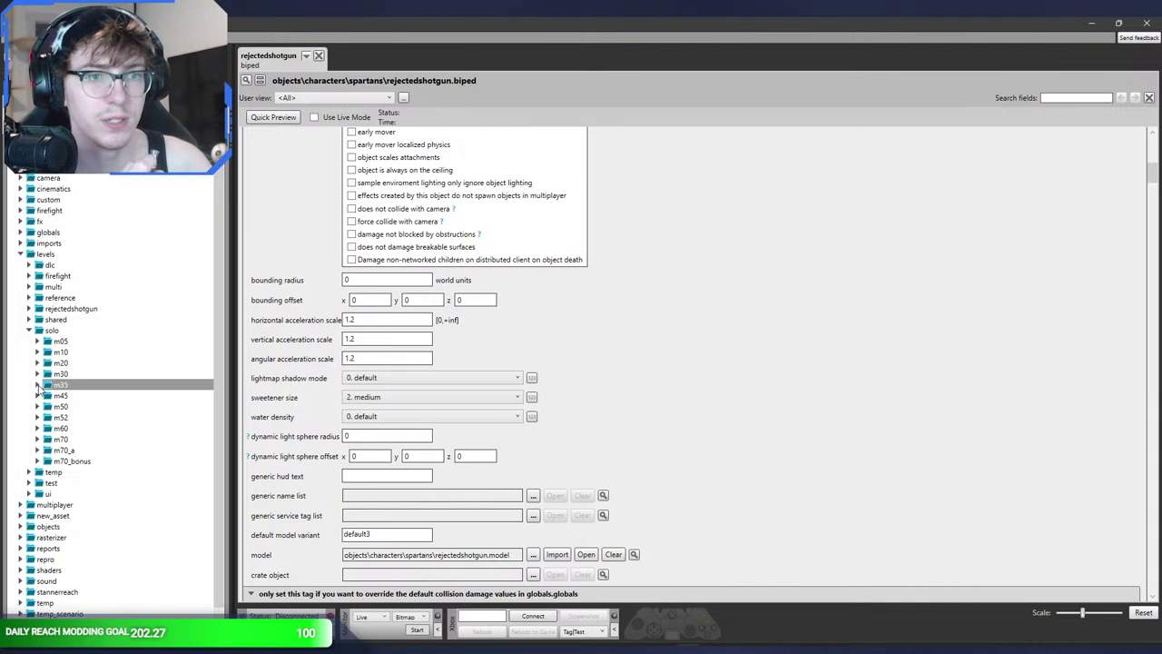
double_click(111, 515)
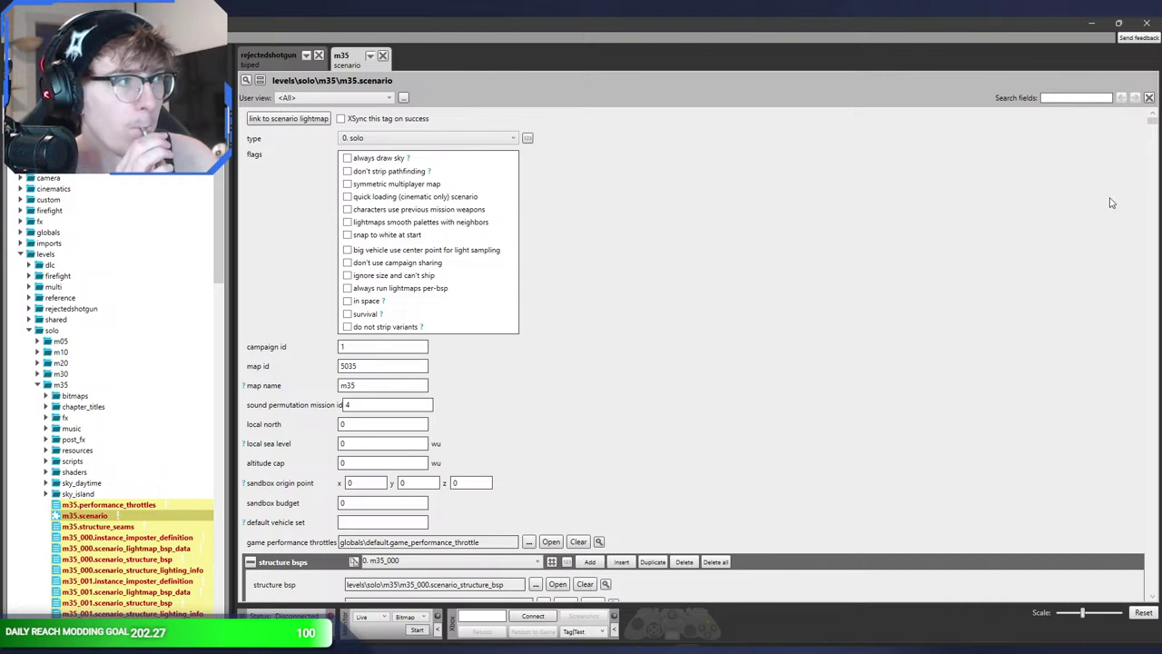
- Examine the skies block of the m35 scenario, including its sky scenery reference
scroll(1136, 230, "down", 15)
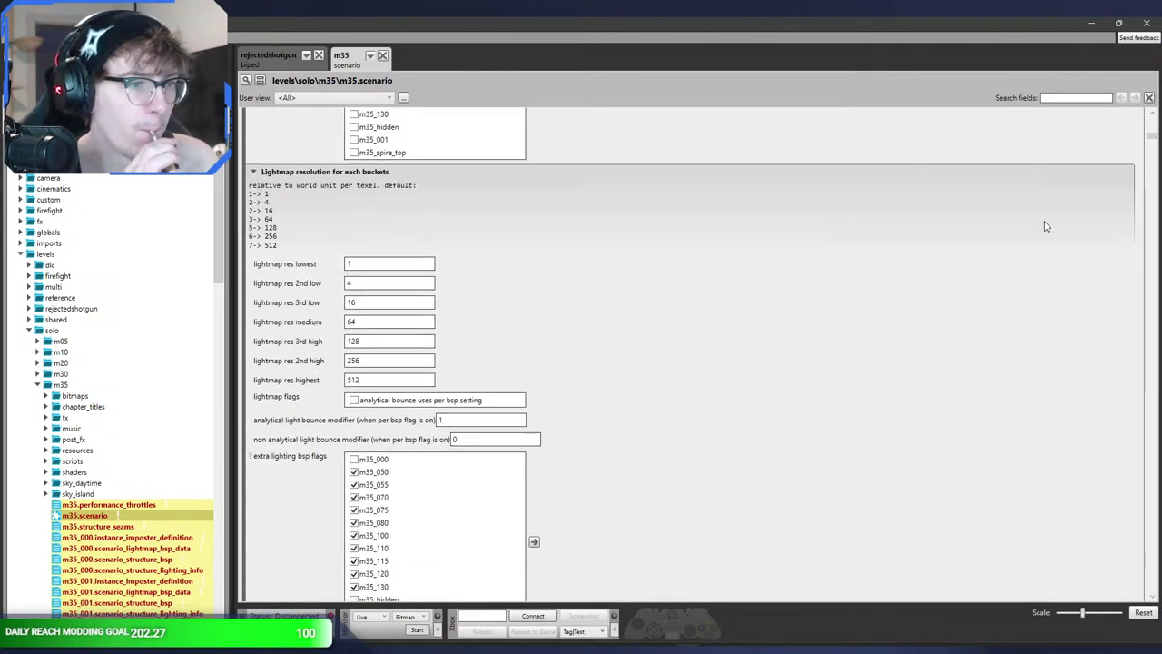
scroll(918, 218, "down", 7)
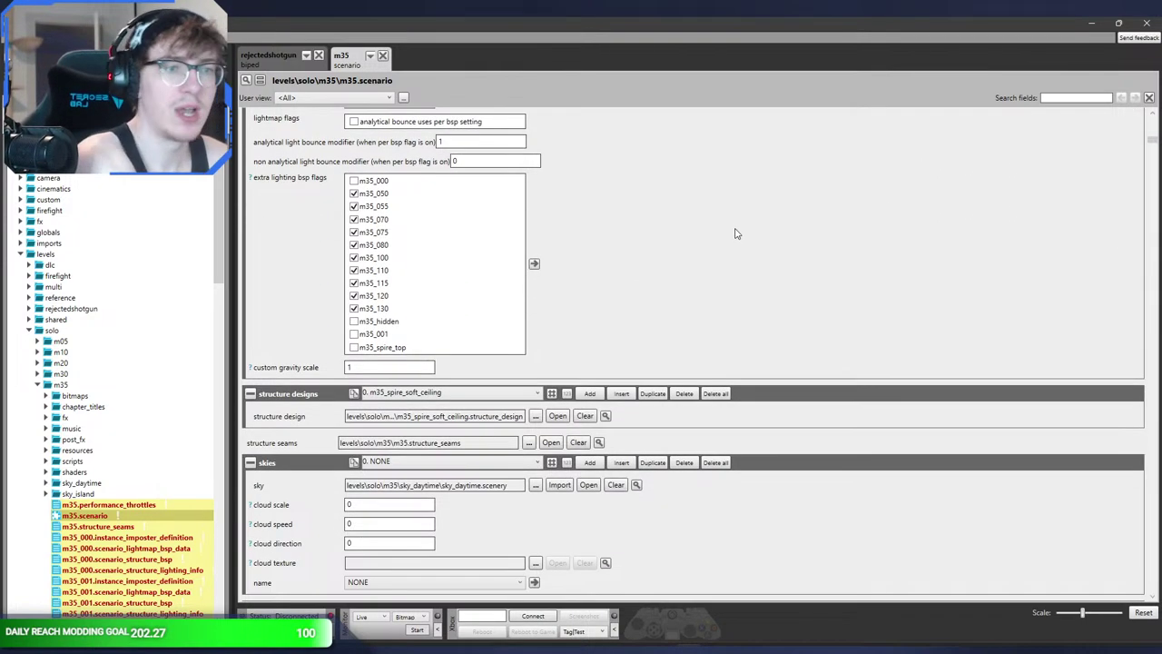
left_click(446, 466)
left_click(446, 470)
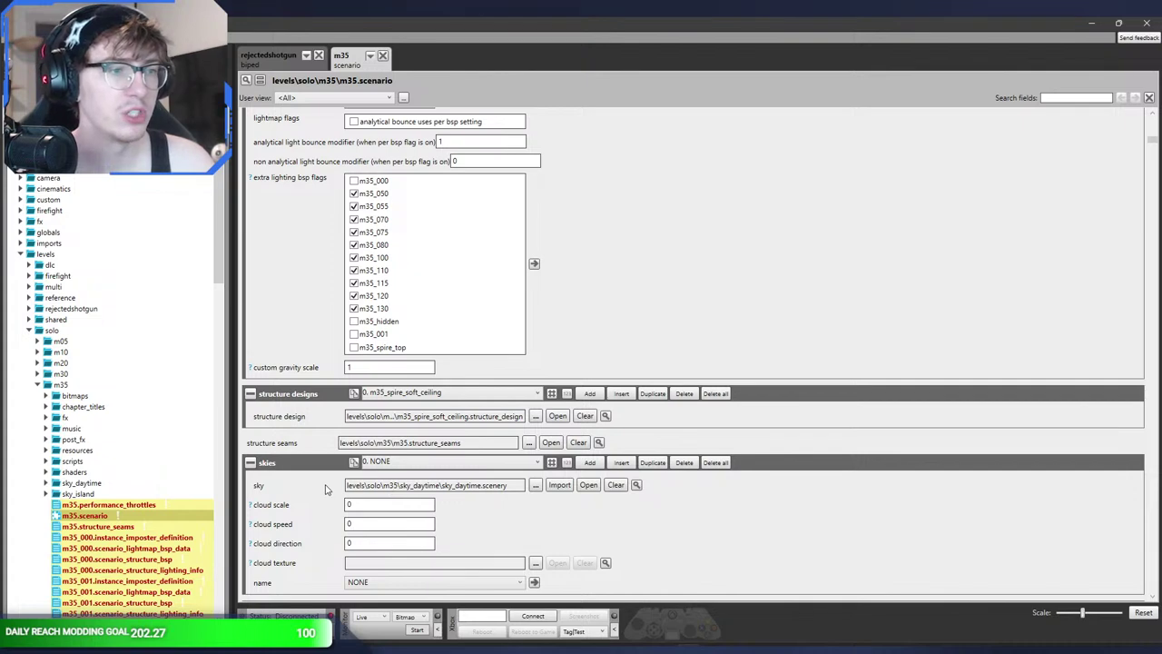
scroll(320, 468, "down", 1)
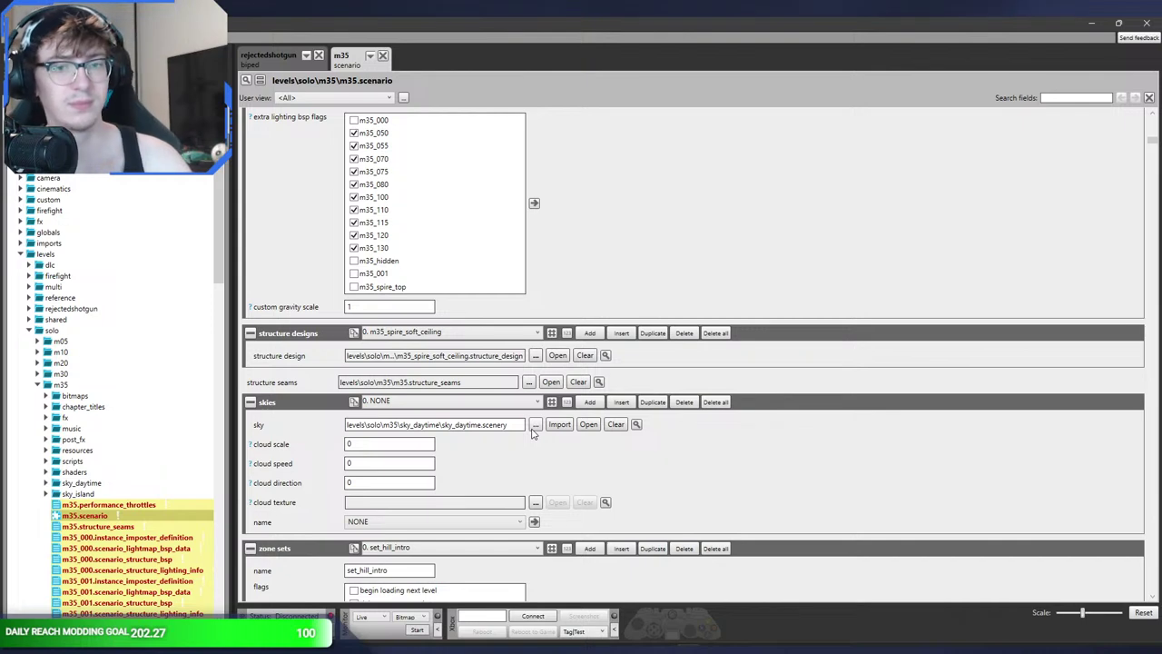
- Examine the loaded m35 level in Sapien by flying over its water, cliffs and background terrain
left_click(704, 648)
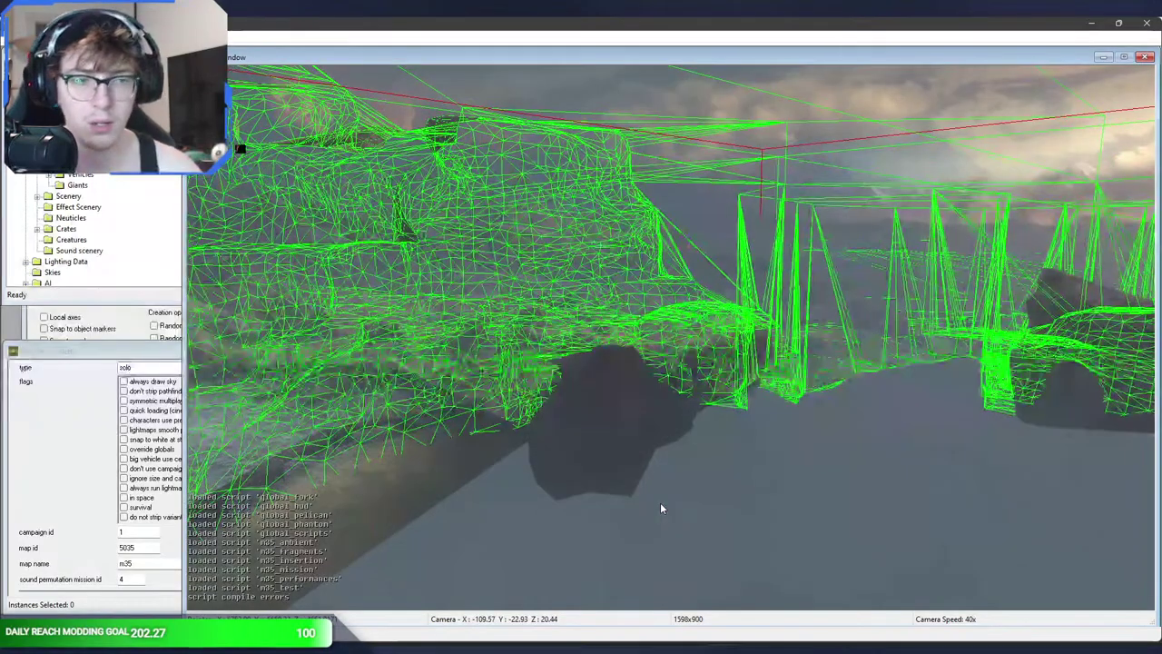
middle_click_drag(661, 508, 729, 449)
key("w")
key("w")
middle_click_drag(662, 502, 612, 549)
key("w")
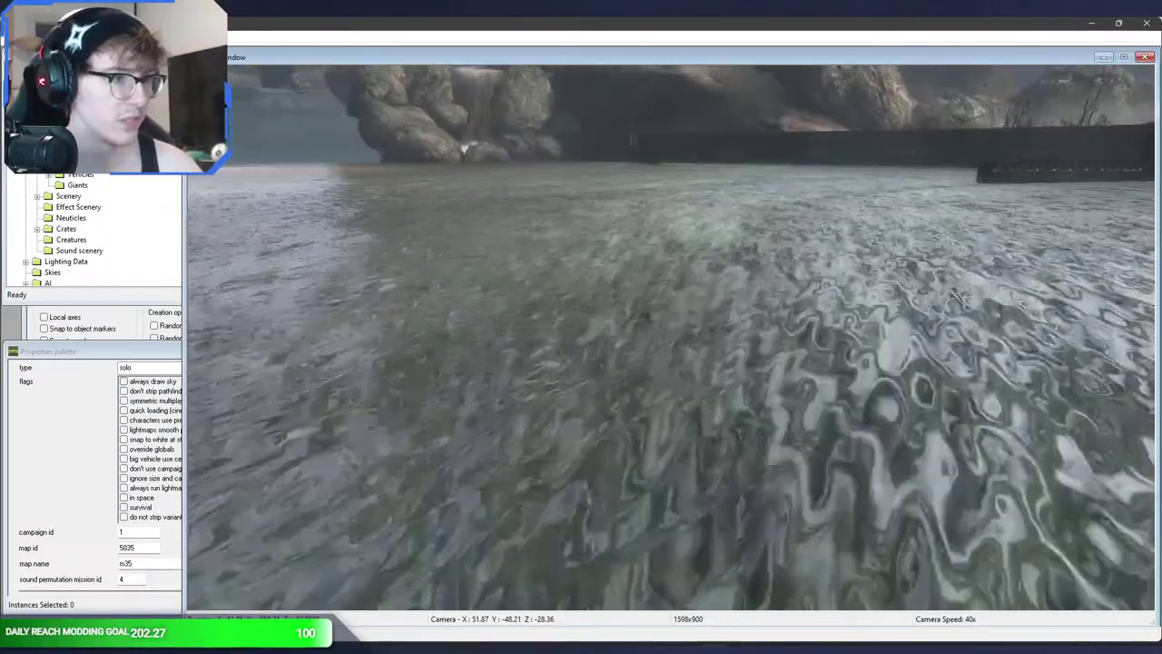
key("r")
middle_click_drag(766, 479, 363, 404)
key("w")
key("w")
key("w")
key("w")
key("w")
key("w")
key("s")
key("w")
key("w")
key("w")
key("w")
key("w")
key("w")
key("w")
key("w")
key("w")
middle_click_drag(798, 365, 636, 470)
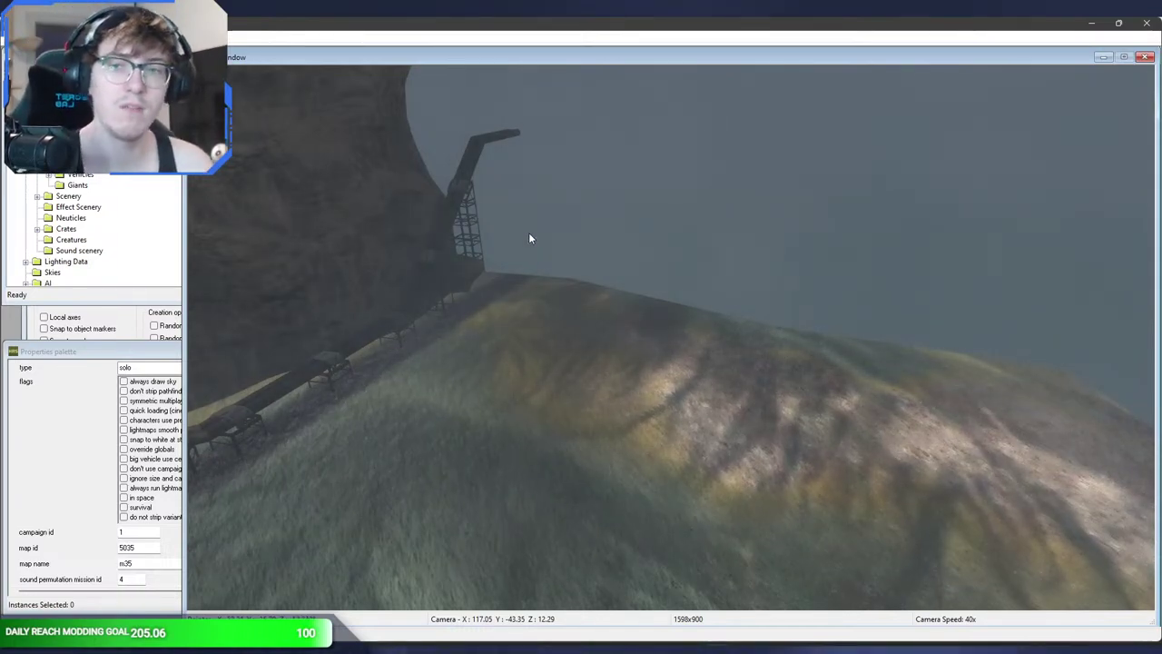
middle_click_drag(531, 232, 712, 249)
key("w")
key("w")
key("d")
key("a")
key("d")
key("s")
key("w")
key("s")
key("d")
key("a")
key("d")
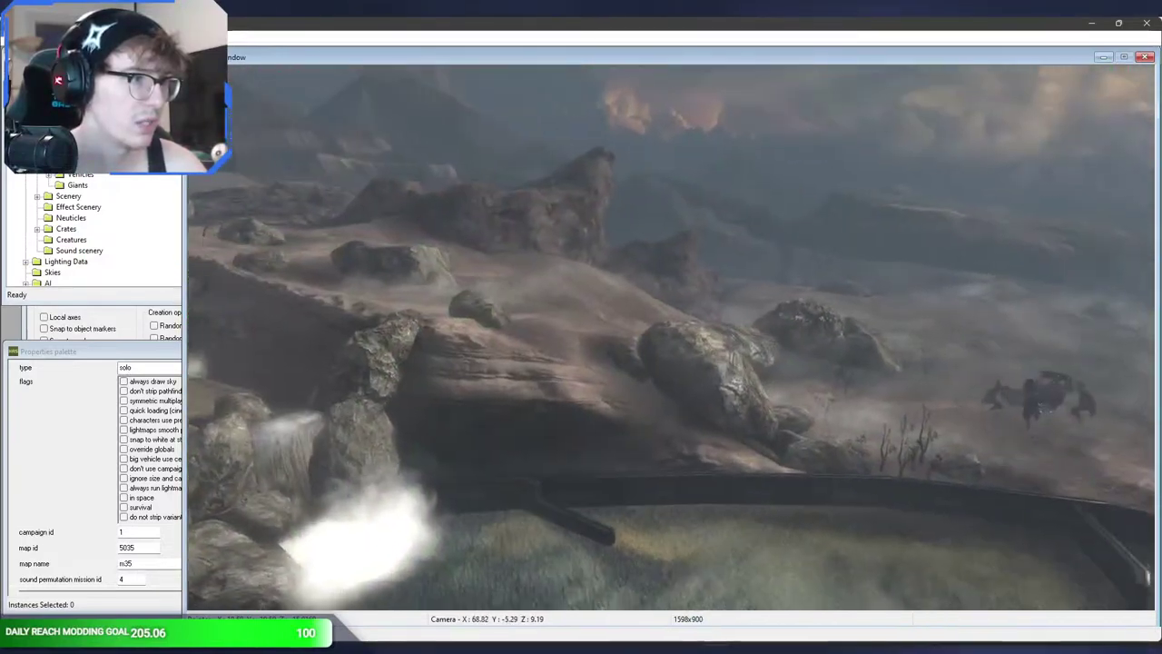
left_click_drag(713, 250, 804, 252)
key("w")
middle_click_drag(803, 253, 1016, 285)
key("f")
key("s")
key("w")
key("r")
key("w")
key("w")
key("w")
mouse_move(311, 146)
middle_mouse_down()
mouse_move(400, 160)
mouse_move(311, 146)
middle_mouse_up()
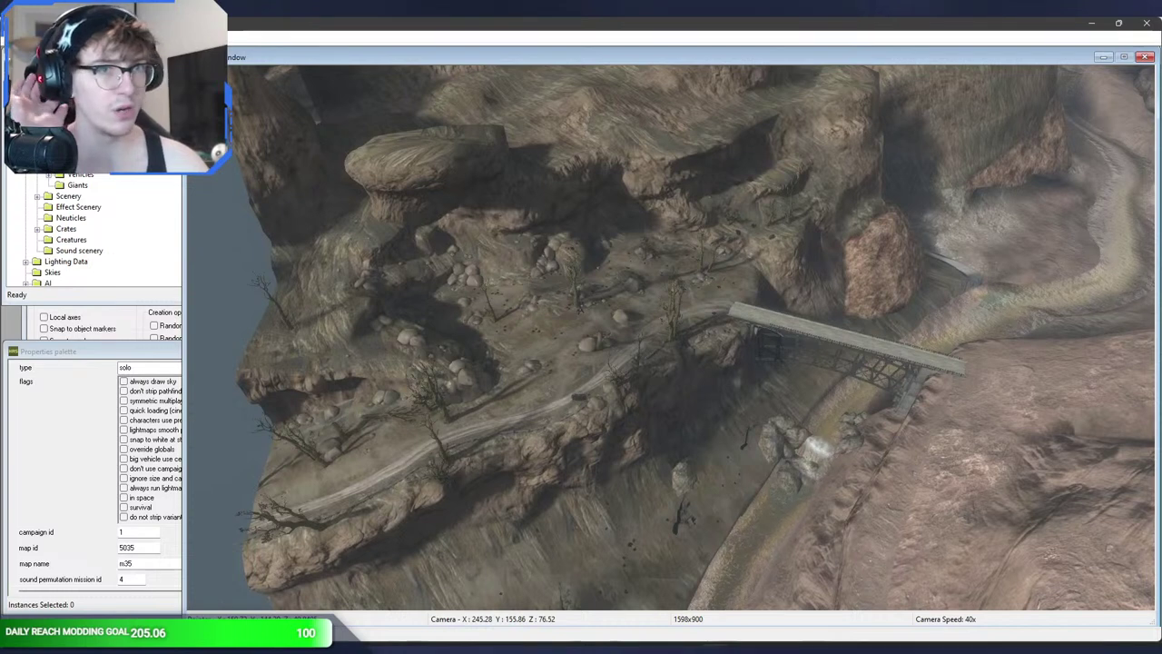
- Review the list of zone sets for m35 and leave without switching to another set
key("v")
left_click(533, 327)
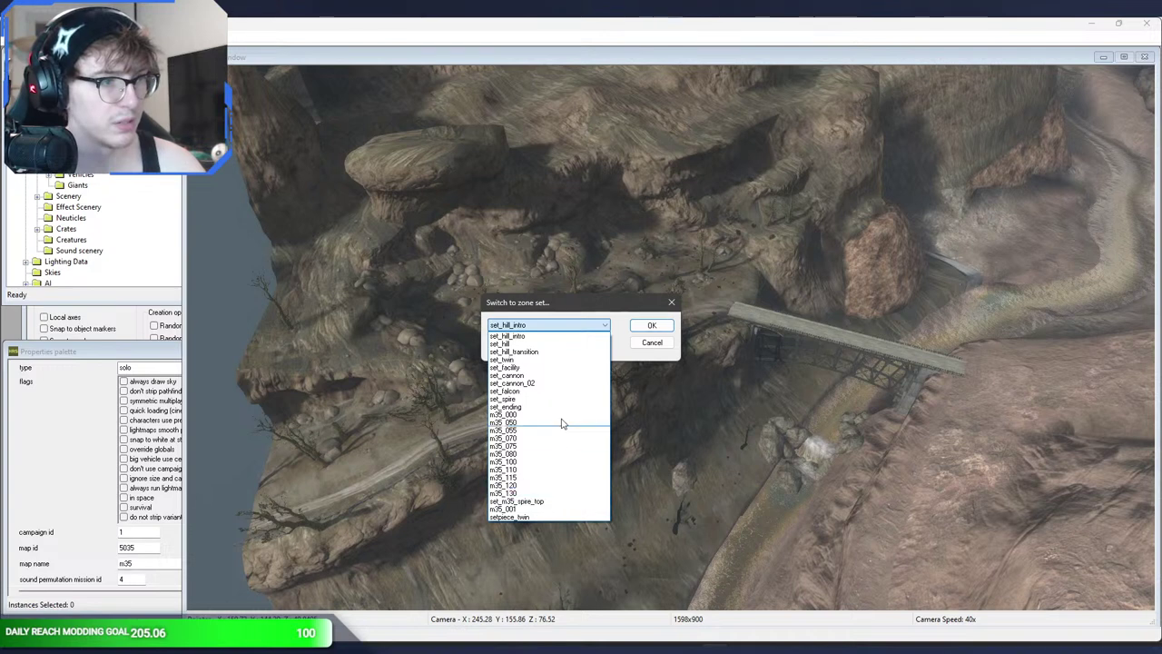
left_click(535, 336)
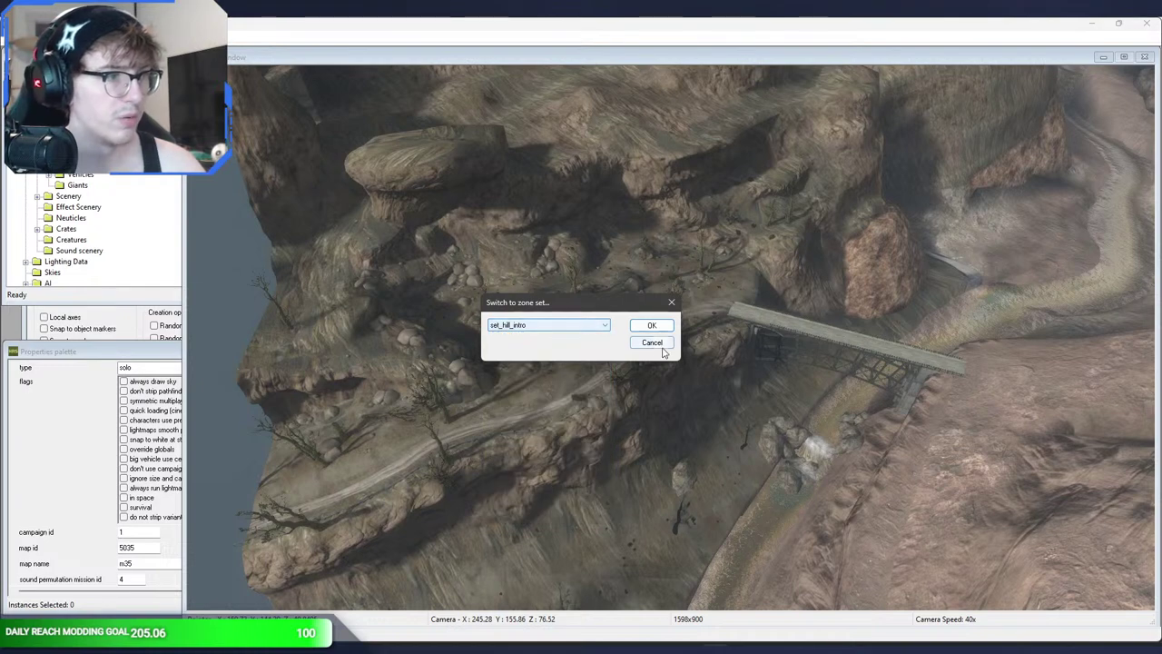
left_click(652, 343)
- Examine the outer terrain of m35 from above and from beneath the level geometry
key("a")
middle_click_drag(653, 347, 682, 398)
key("w")
middle_click_drag(1004, 391, 674, 254)
key("a")
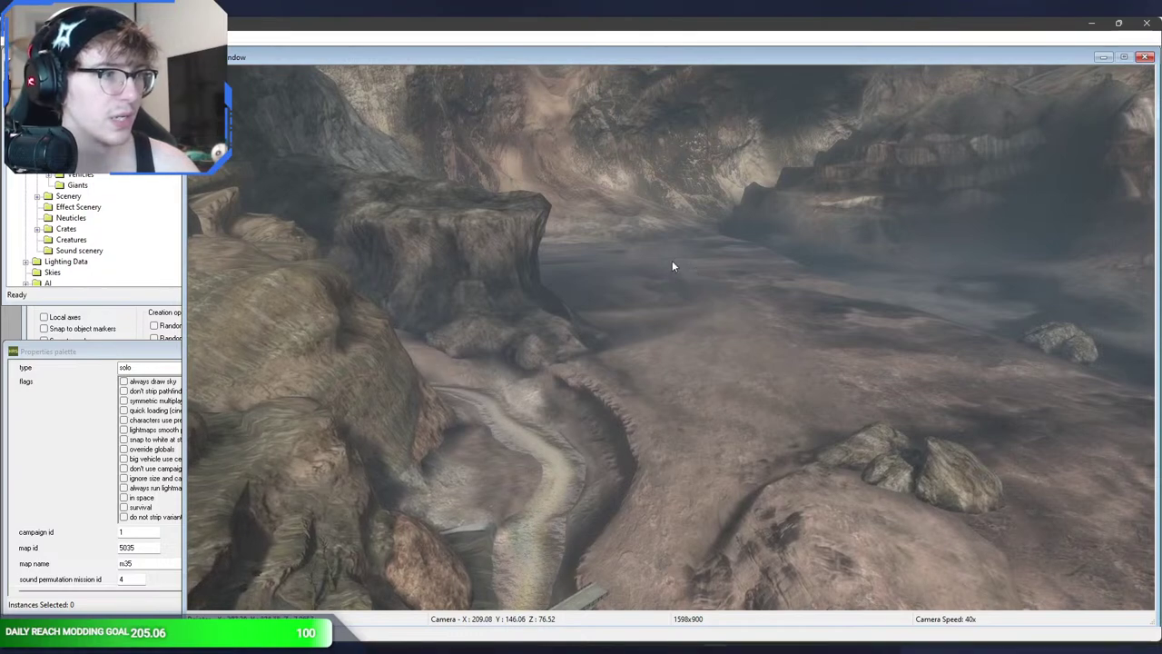
middle_click_drag(648, 256, 673, 376)
middle_click_drag(556, 496, 595, 415)
key("a")
middle_click_drag(536, 446, 824, 356)
key("a")
middle_click_drag(671, 338, 545, 330)
key("w")
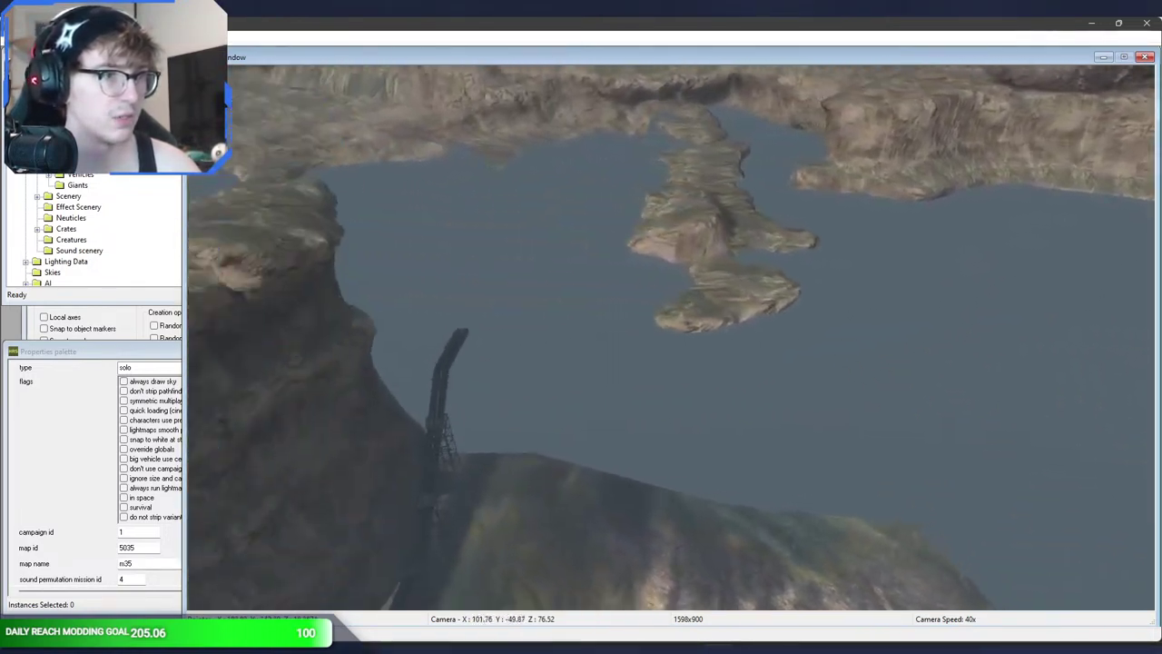
key("w")
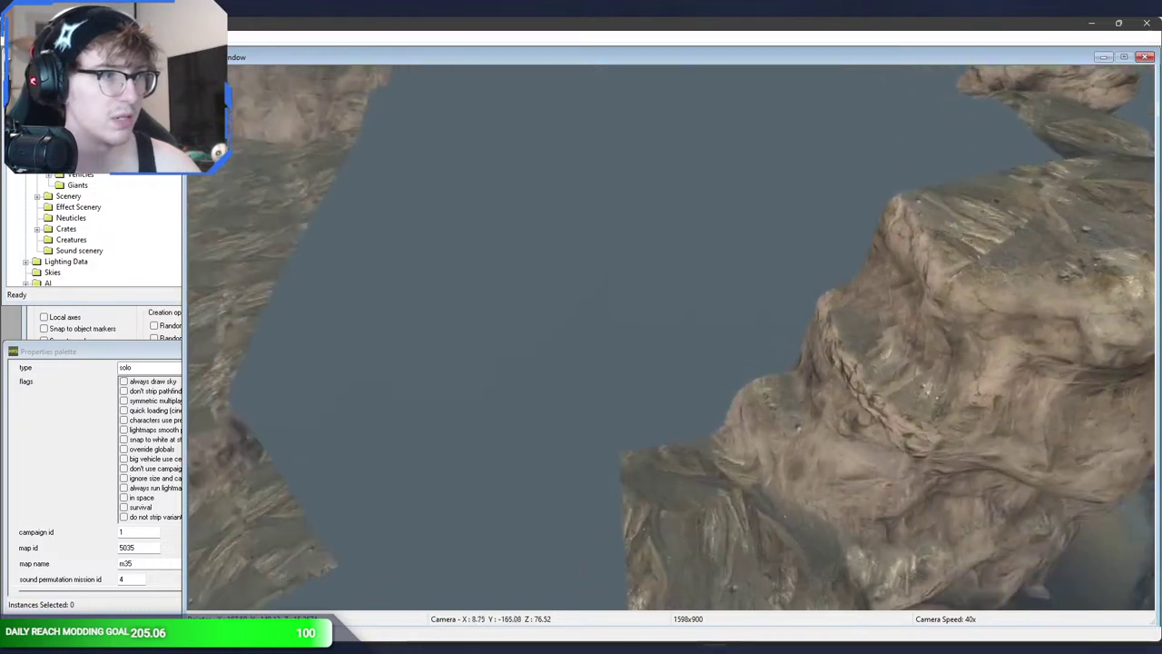
key("w")
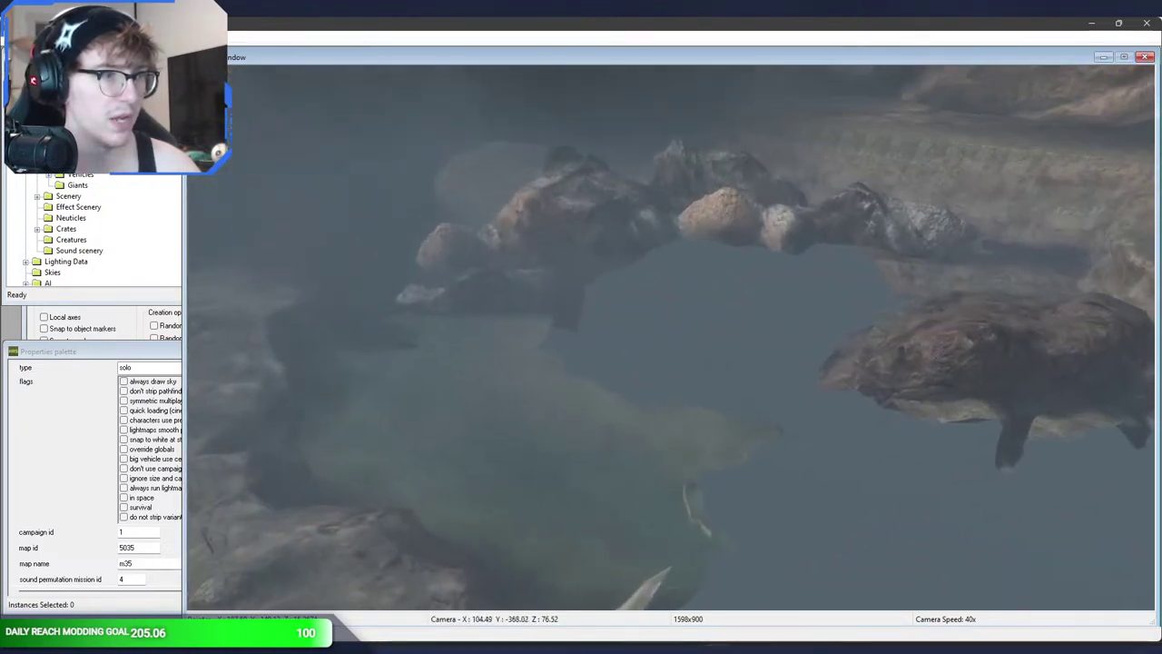
key("w")
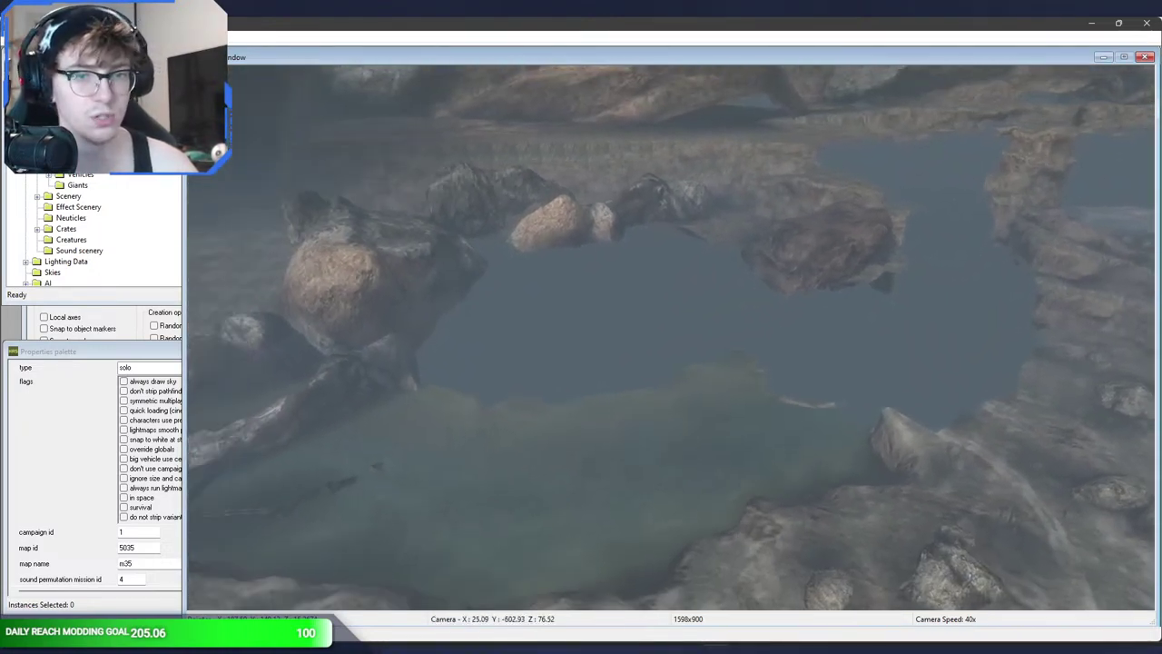
key("d")
key("d")
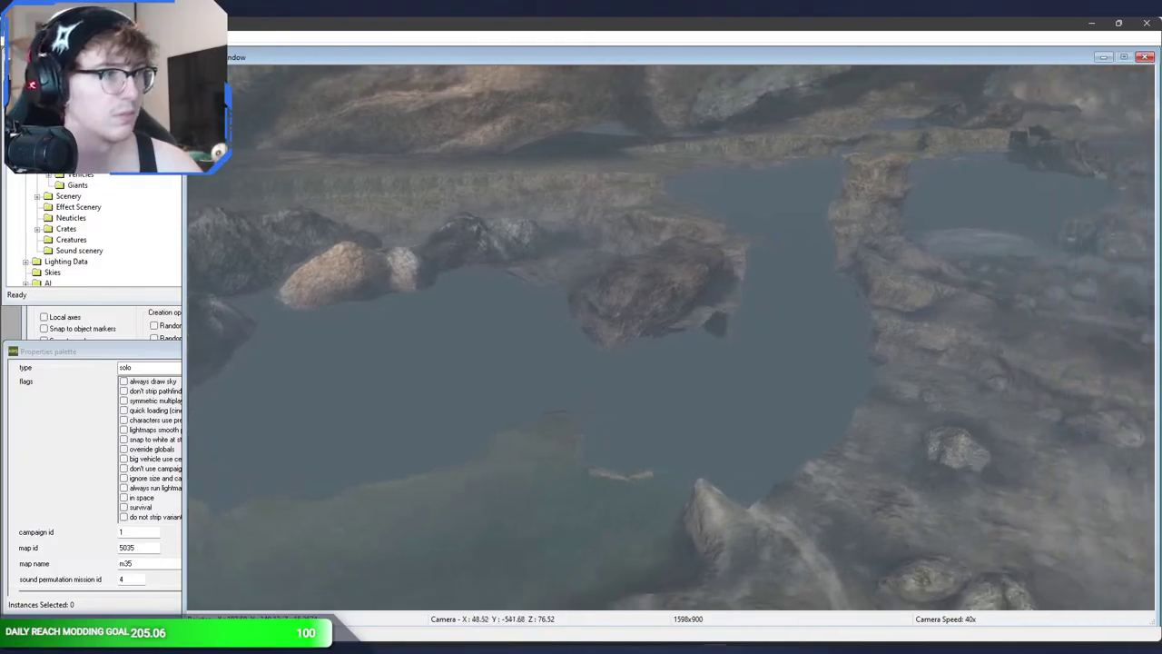
key("w")
key("w")
key("f")
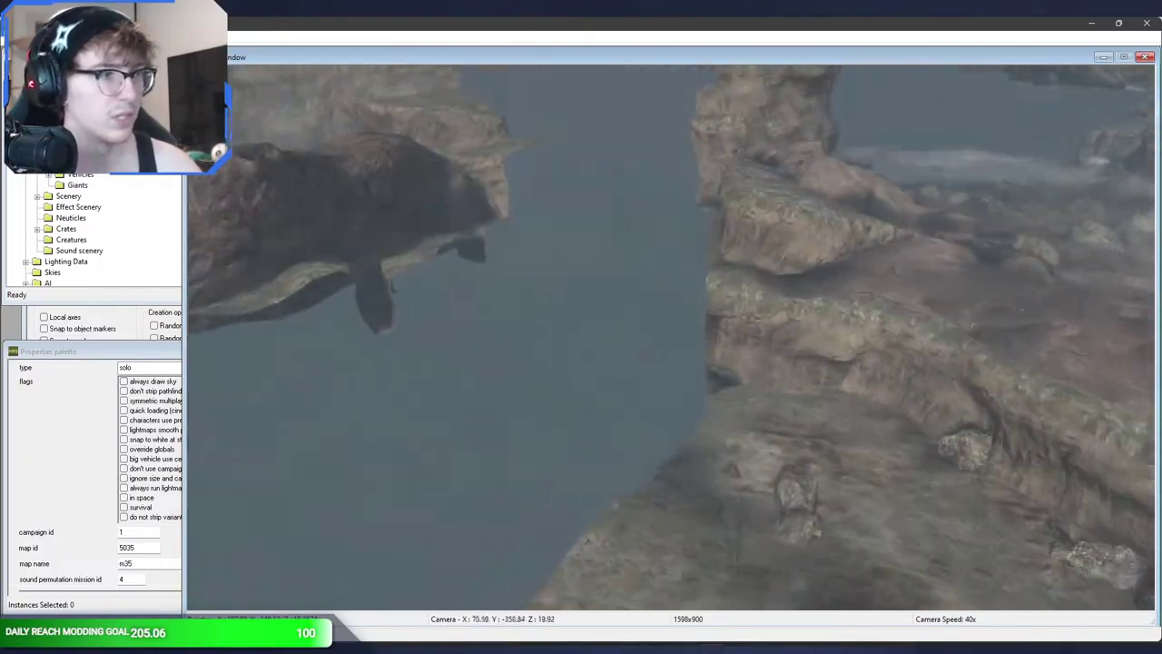
key("w")
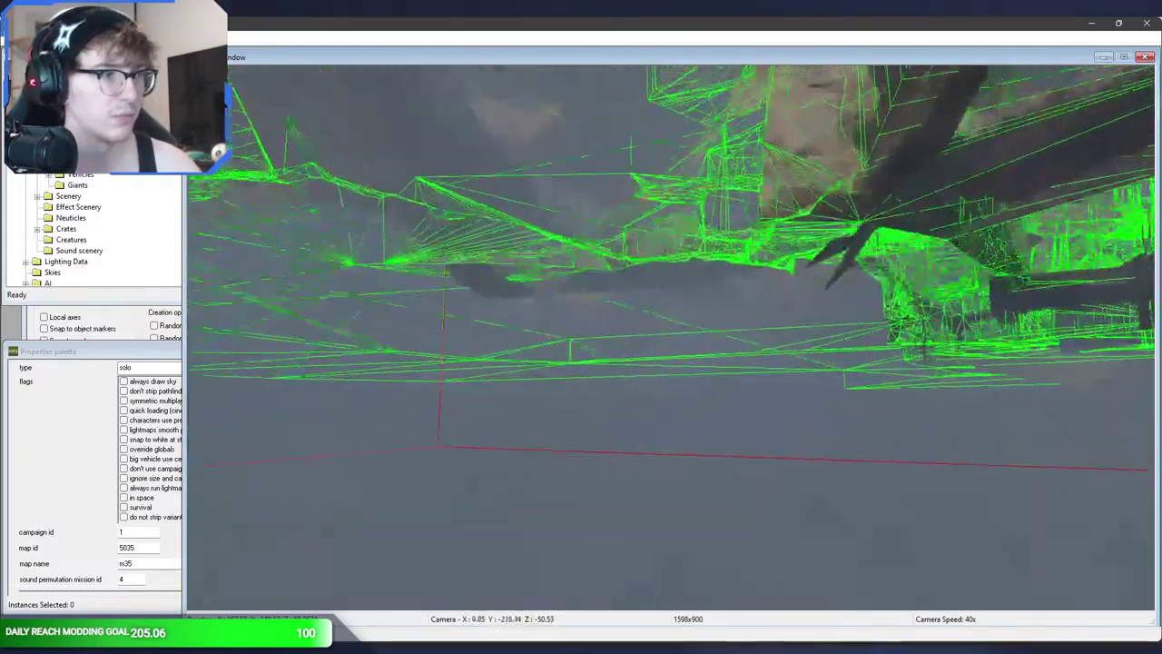
key("w")
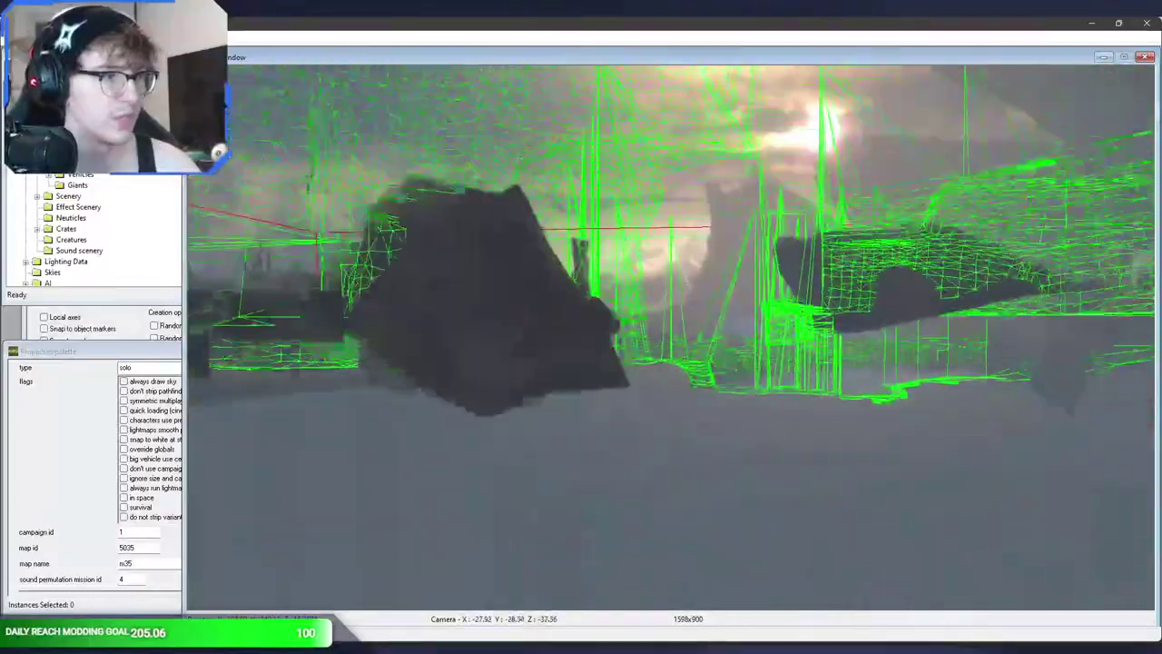
key("r")
key("w")
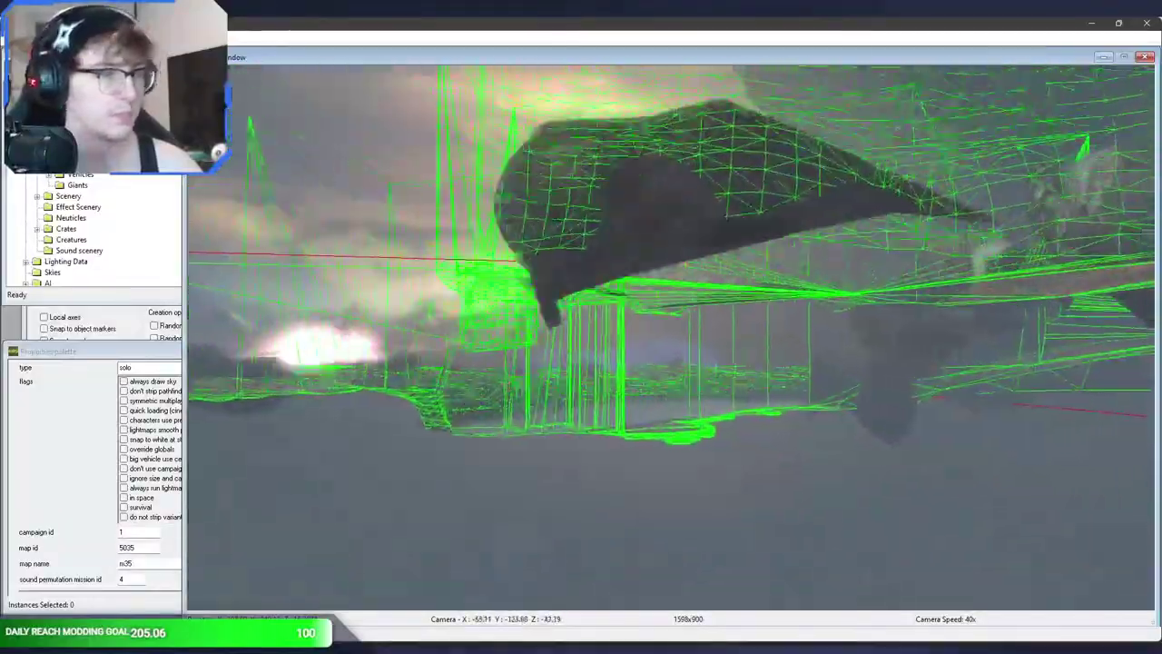
- Switch to the tag editor, set the m35 scenario's sky reference to levels\solo\m30\sky_night\sky_night.scenery and save the scenario
key("w")
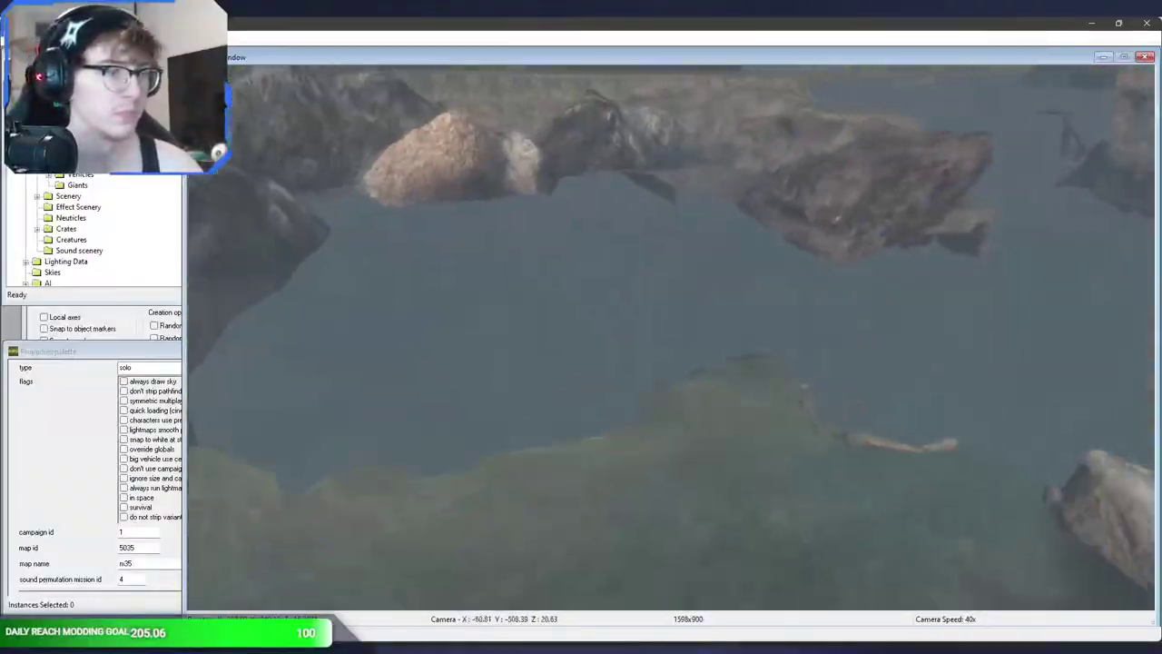
left_click(755, 649)
scroll(731, 473, "down", 5)
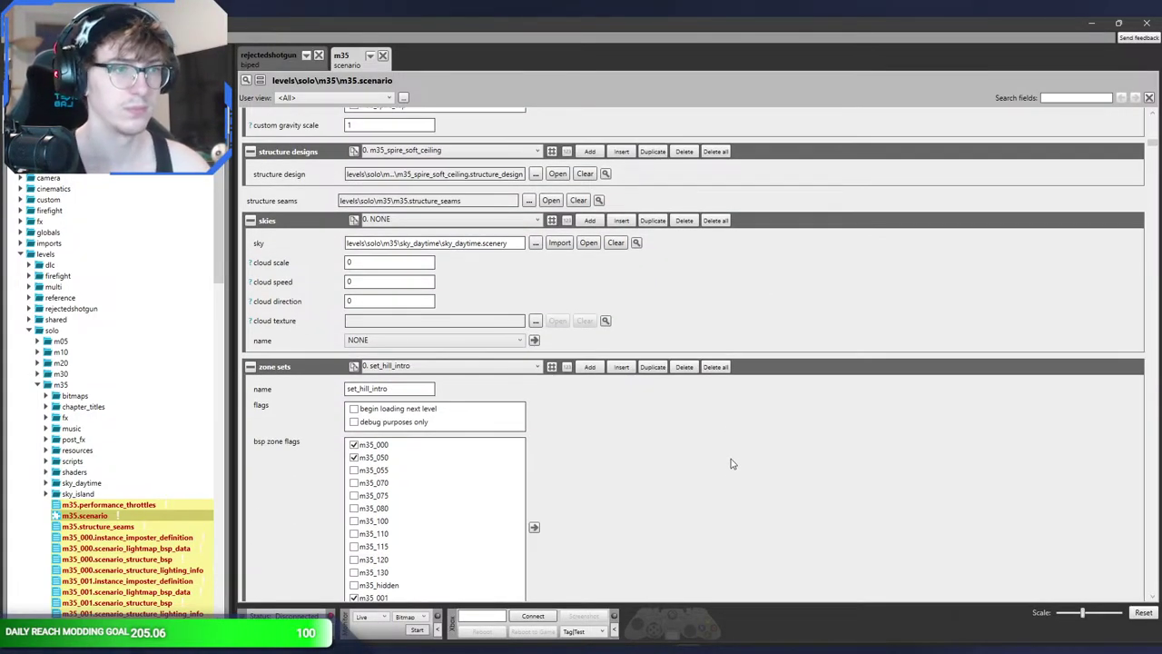
scroll(733, 458, "down", 3)
scroll(732, 456, "up", 3)
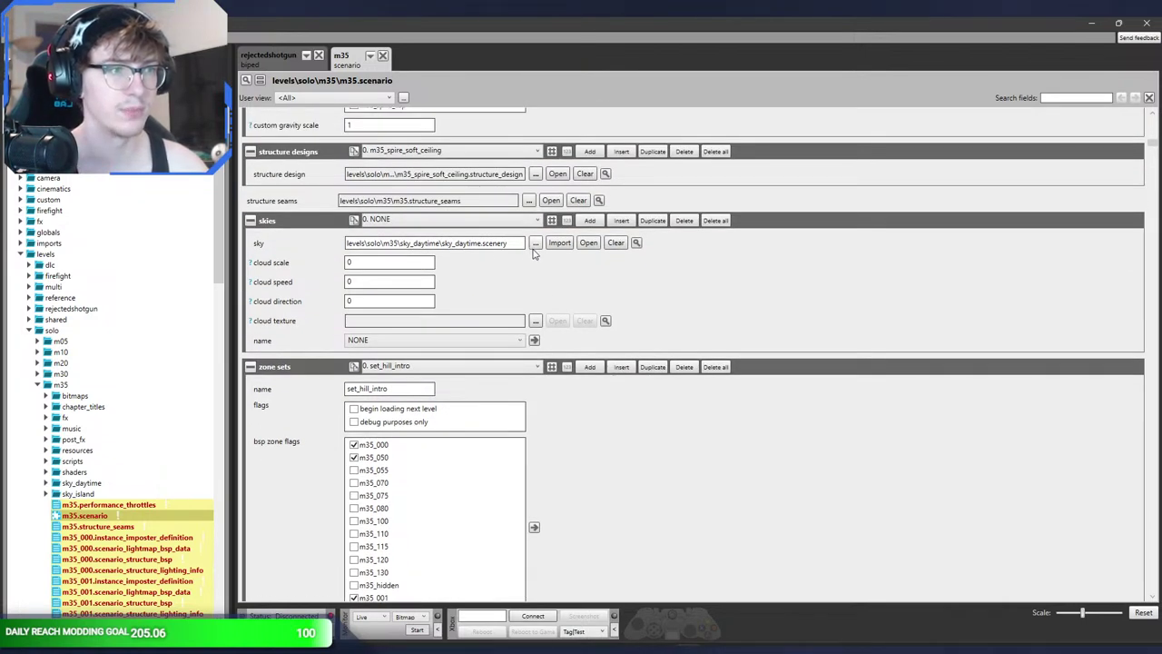
left_click(536, 243)
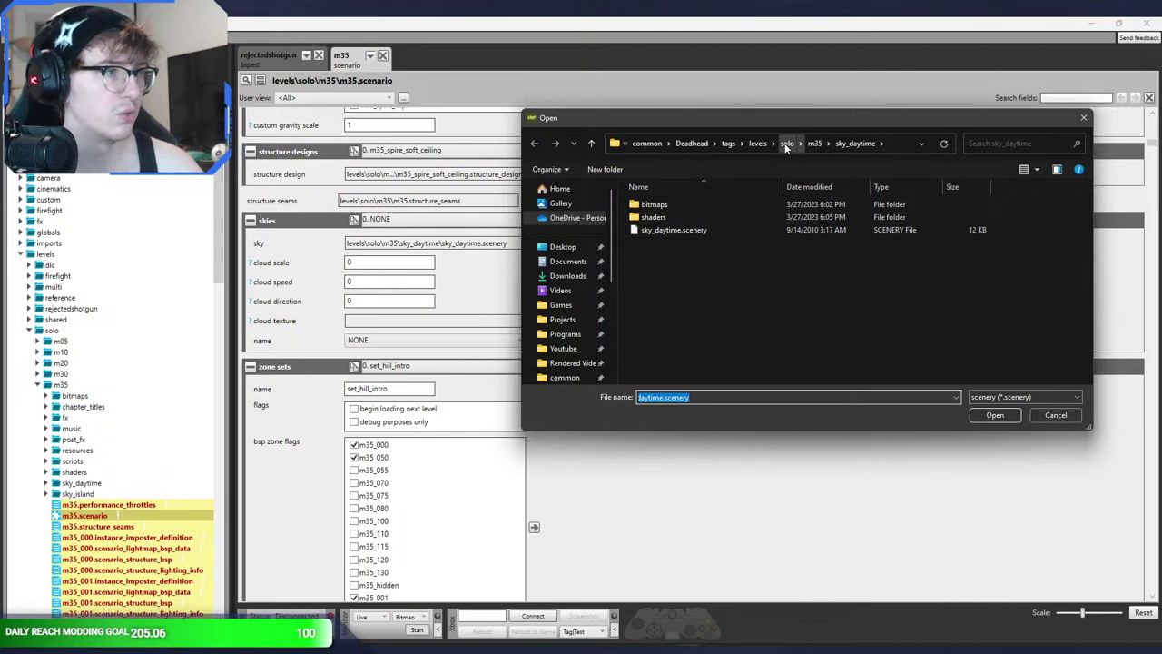
left_click(788, 145)
double_click(691, 240)
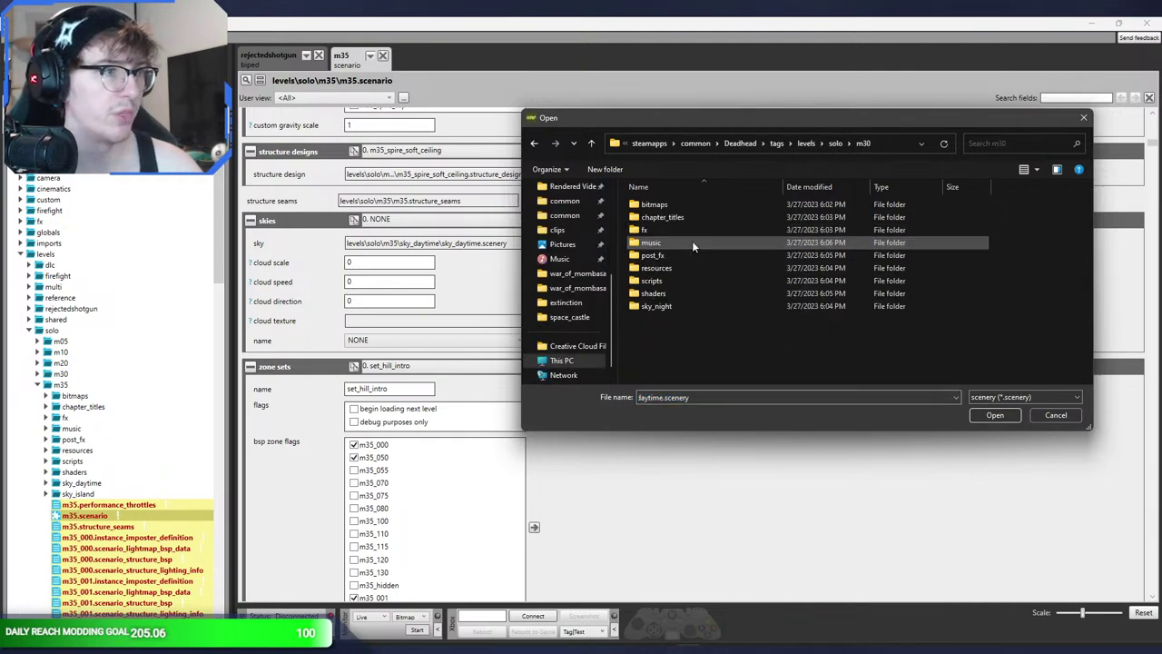
double_click(656, 306)
double_click(665, 228)
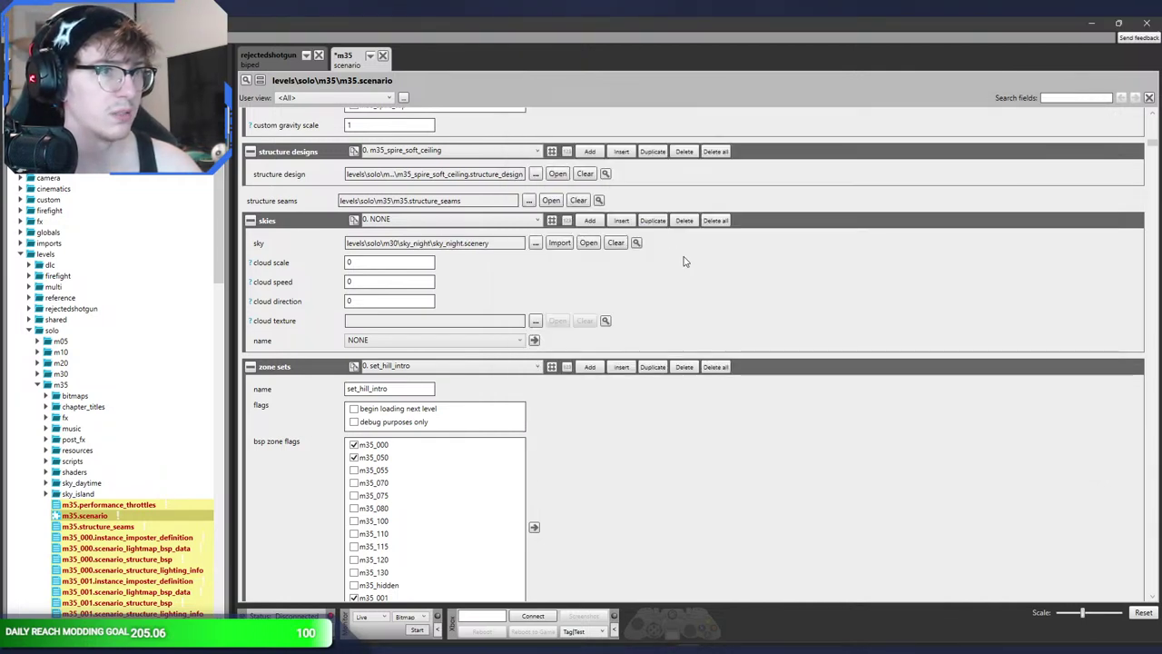
- Return to Sapien and examine the reloaded m35 sky and terrain with the sky_night reference
key("alt+Tab")
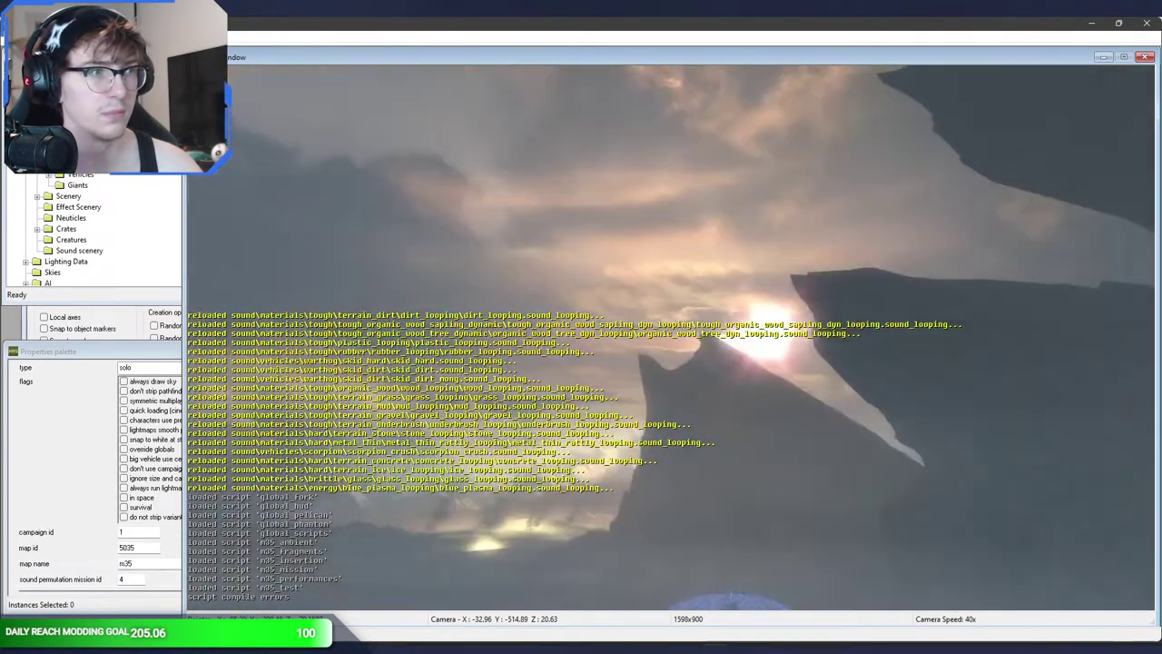
middle_click_drag(672, 337, 781, 445)
key("w")
key("w")
key("w")
key("w")
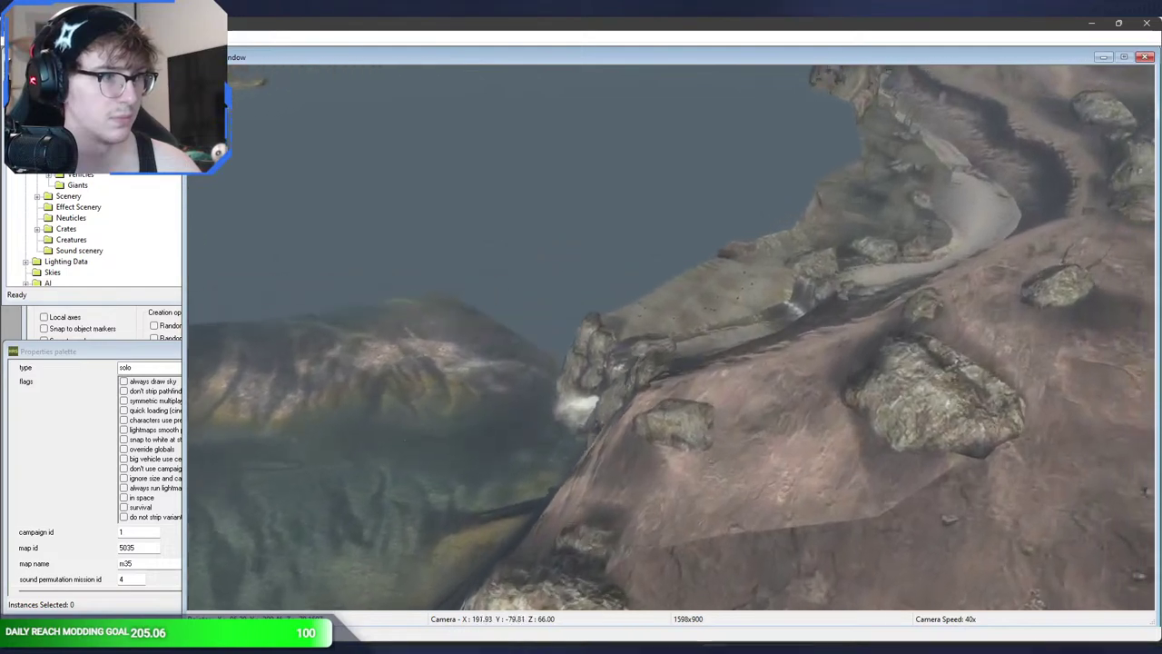
key("w")
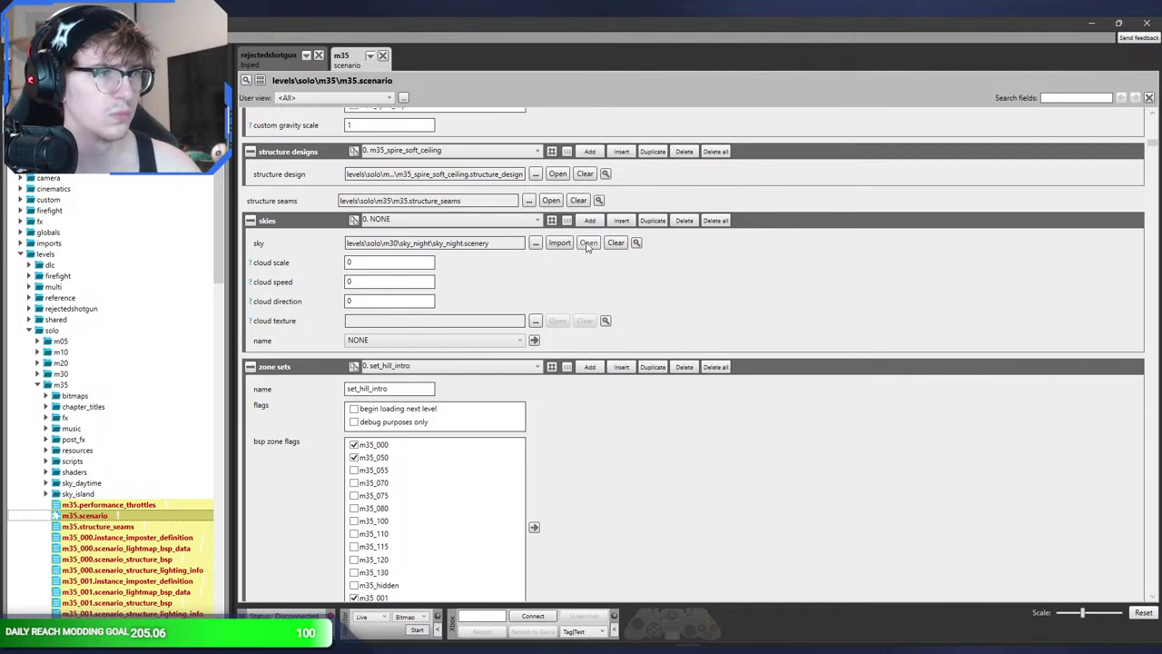
- Examine the sky_night scenery tag from the m35 skies block, including its model preview, markers, model reference and attachments
left_click(587, 244)
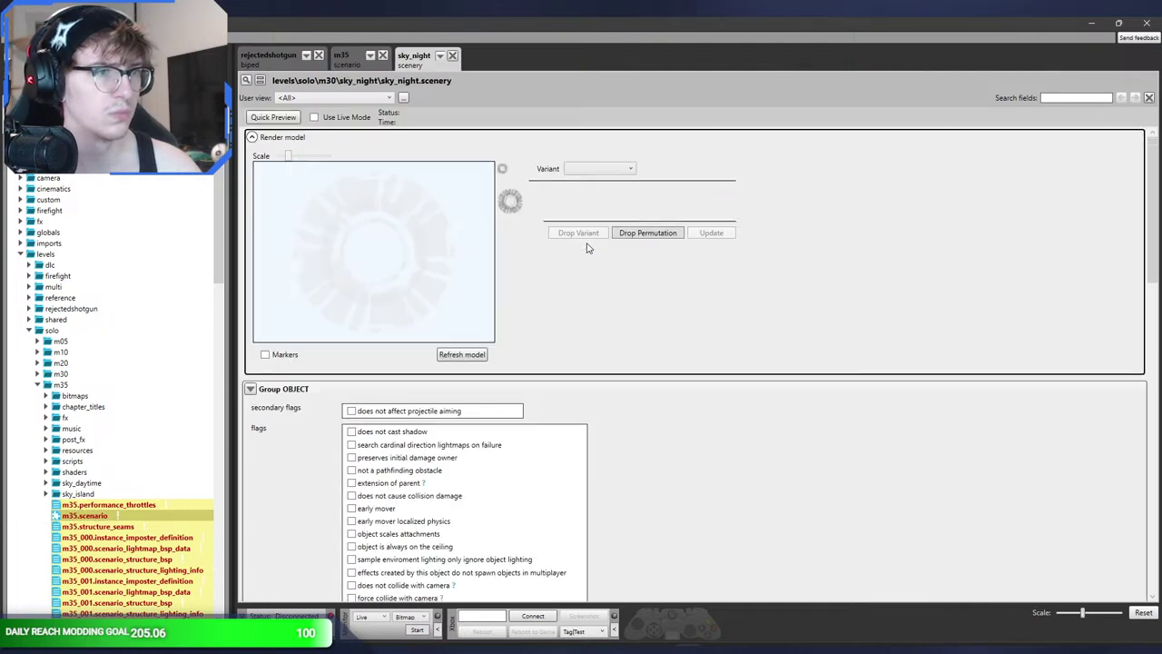
left_click(452, 55)
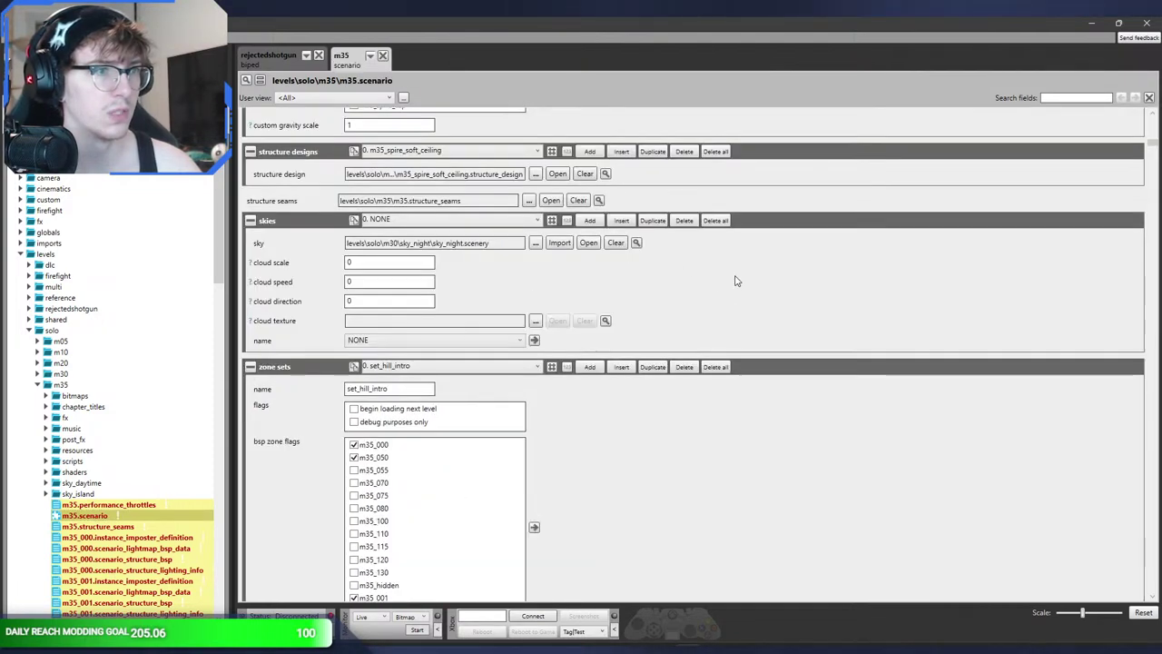
scroll(737, 281, "up", 1)
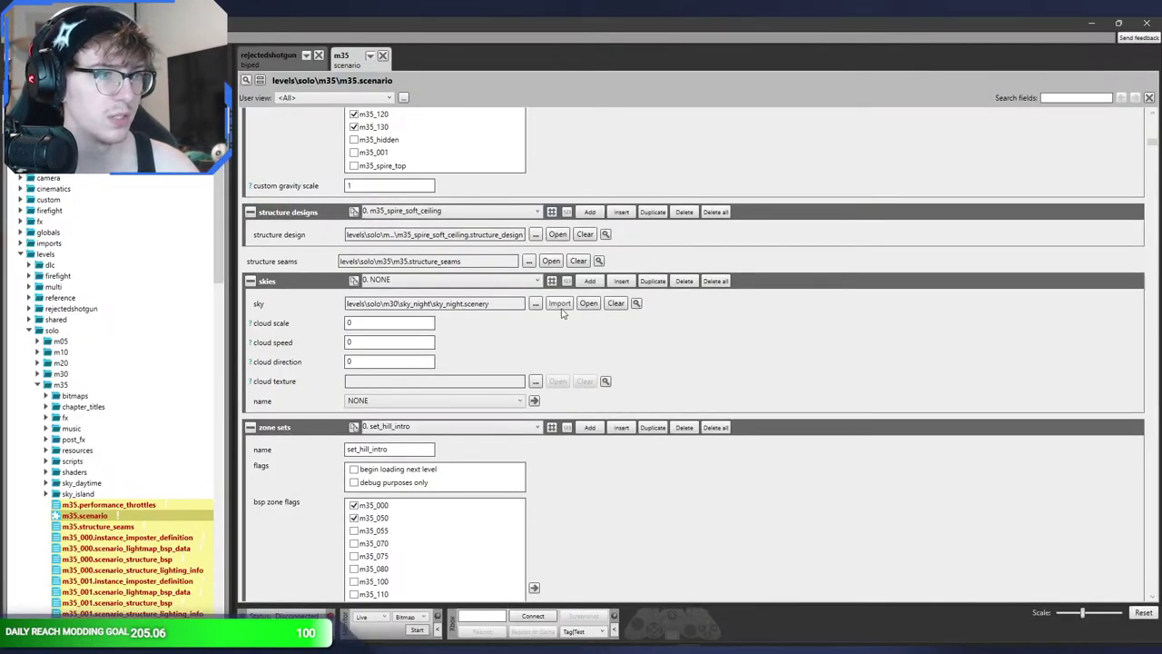
left_click(587, 304)
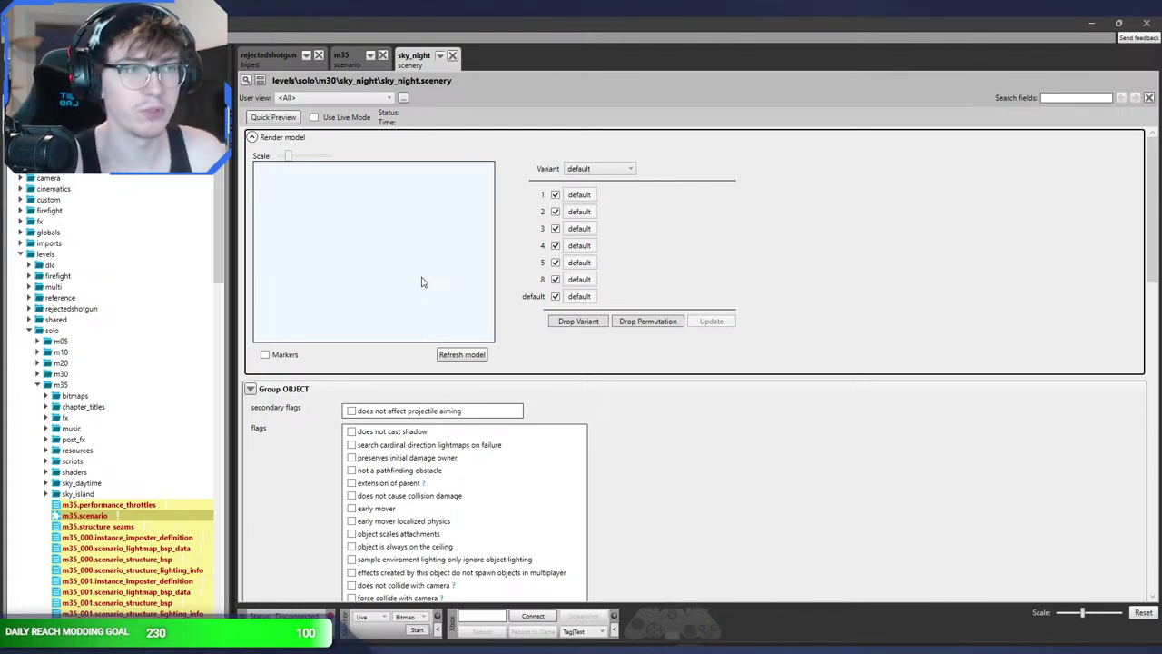
scroll(536, 333, "down", 5)
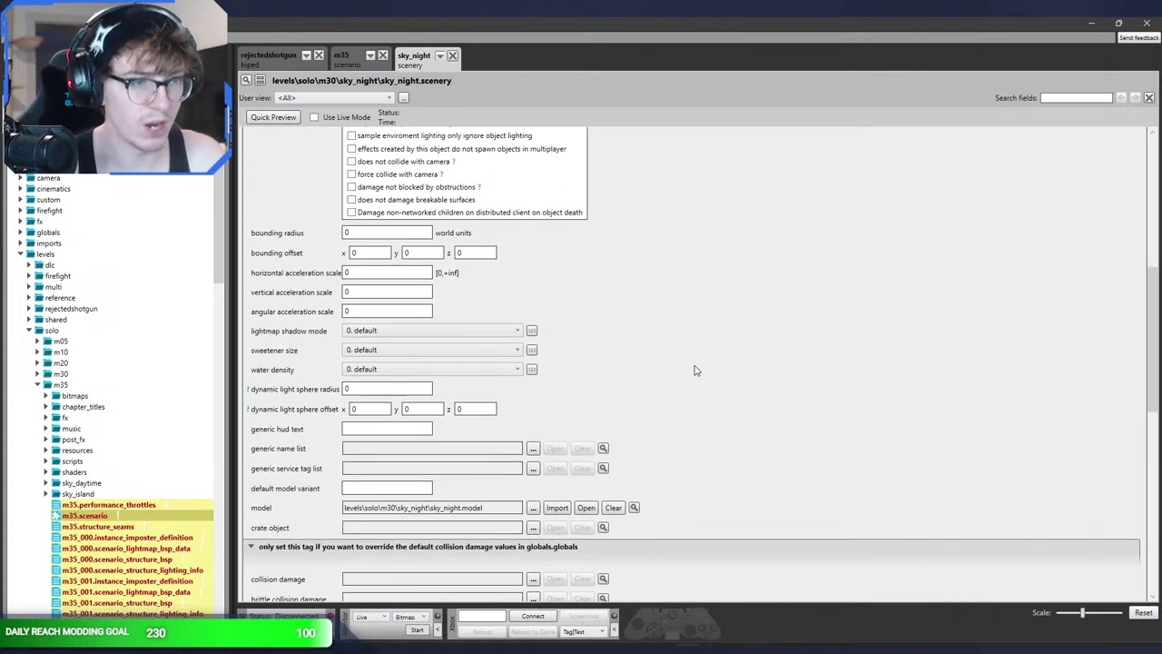
scroll(696, 345, "up", 5)
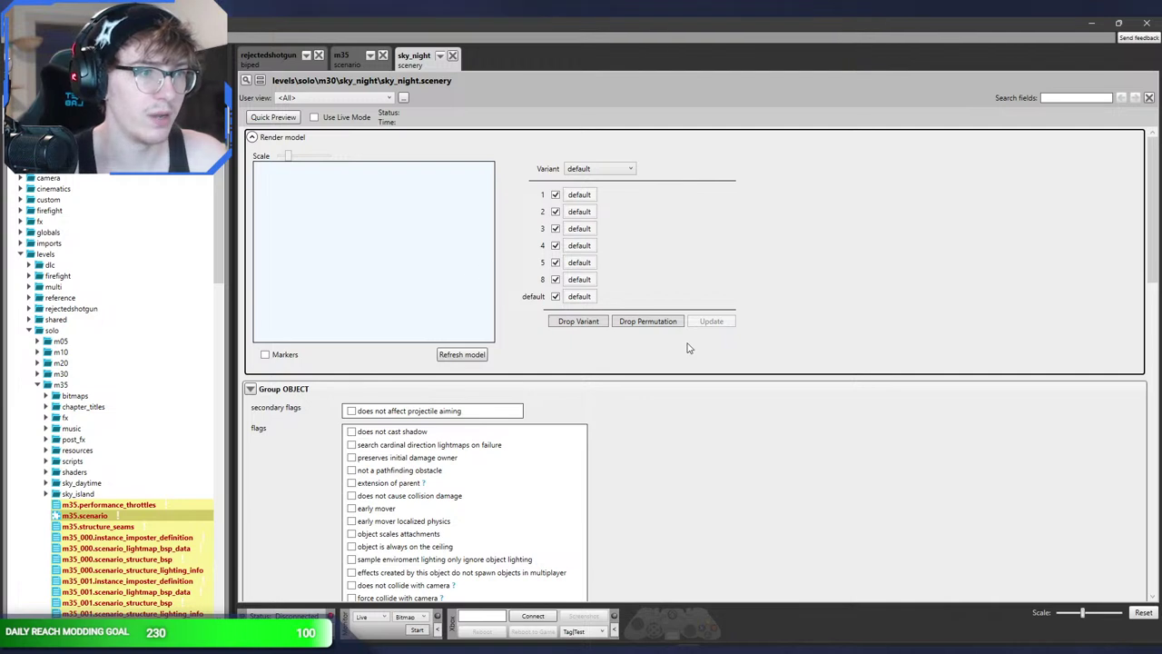
left_click(296, 357)
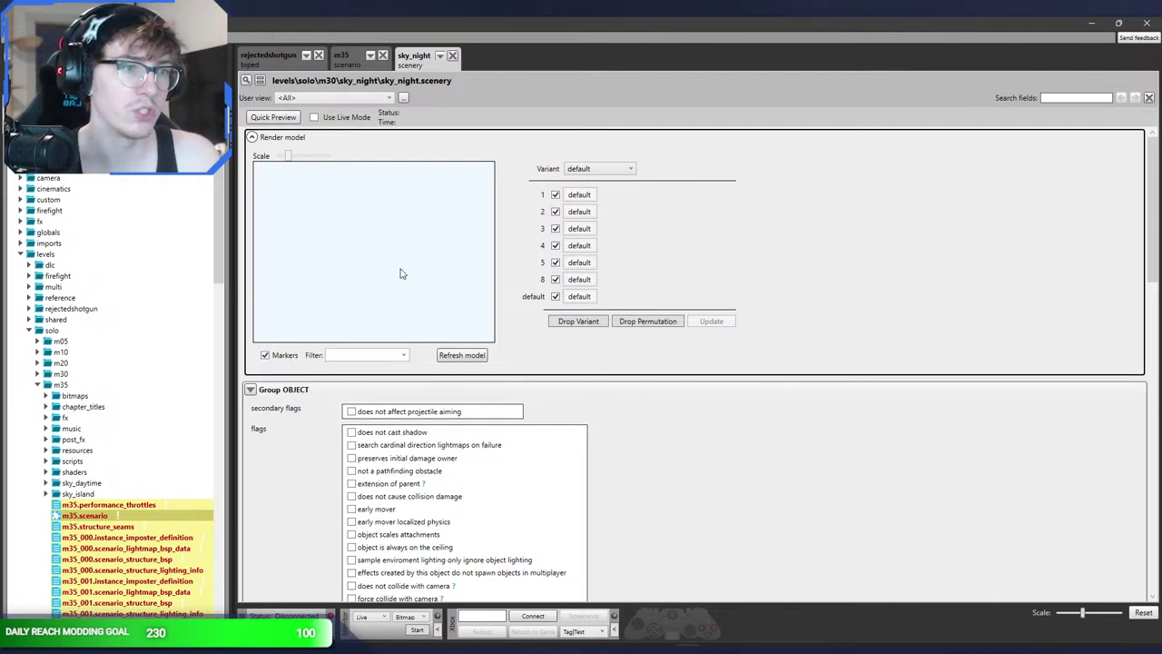
left_click(389, 354)
left_click(370, 354)
left_click(281, 355)
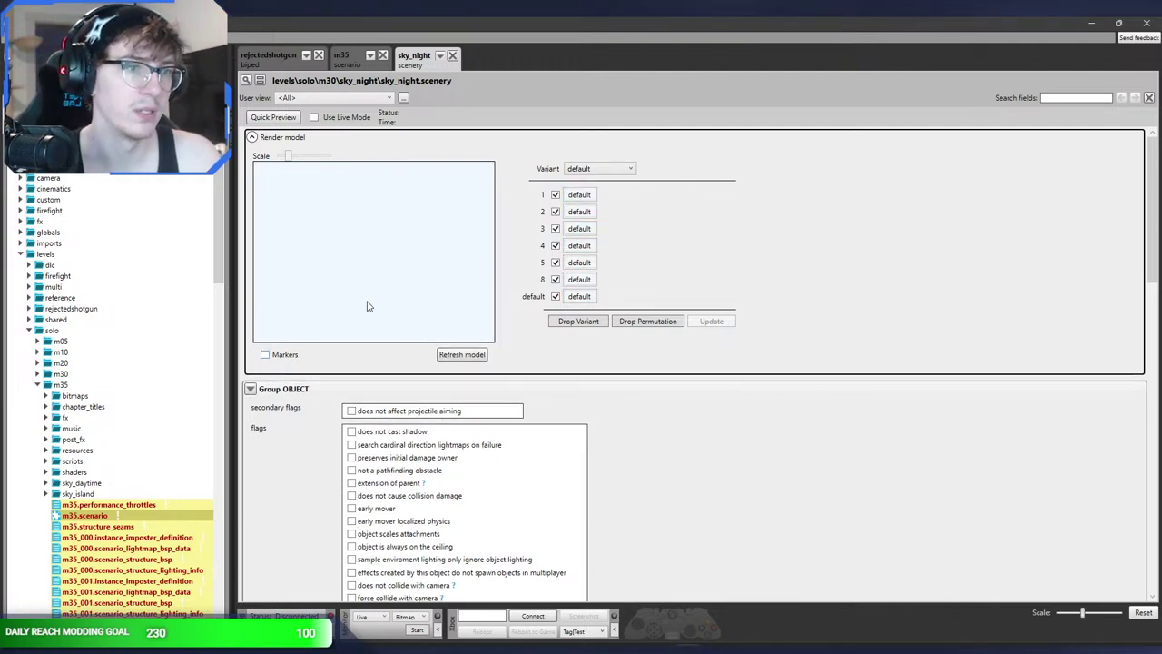
scroll(894, 400, "down", 10)
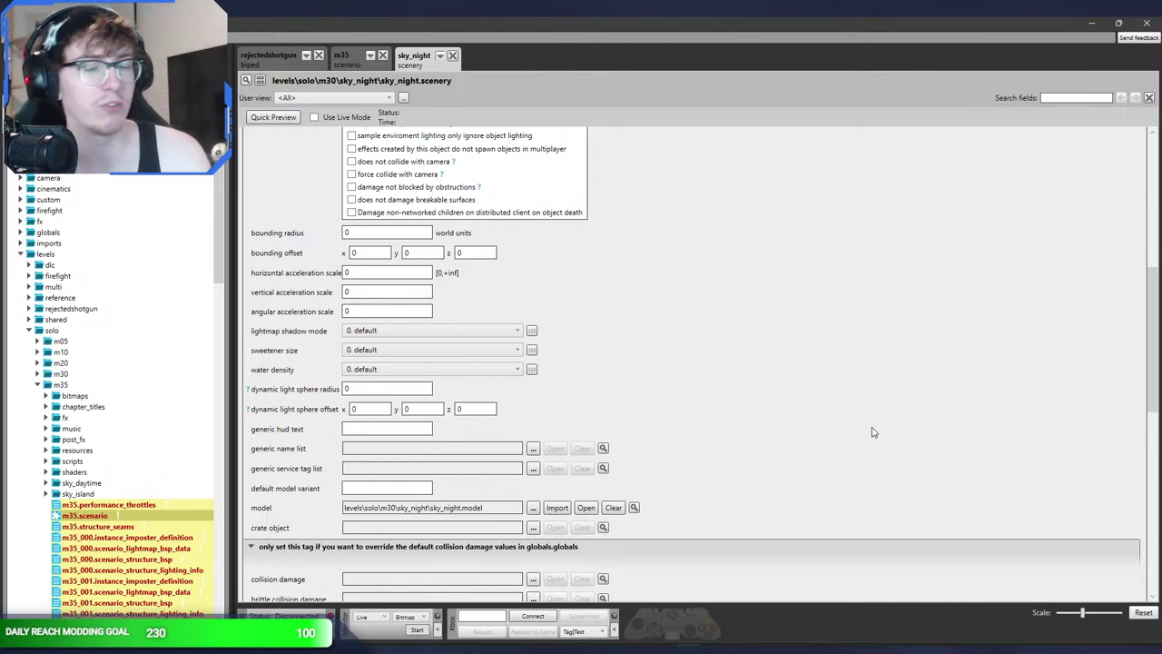
scroll(868, 419, "down", 5)
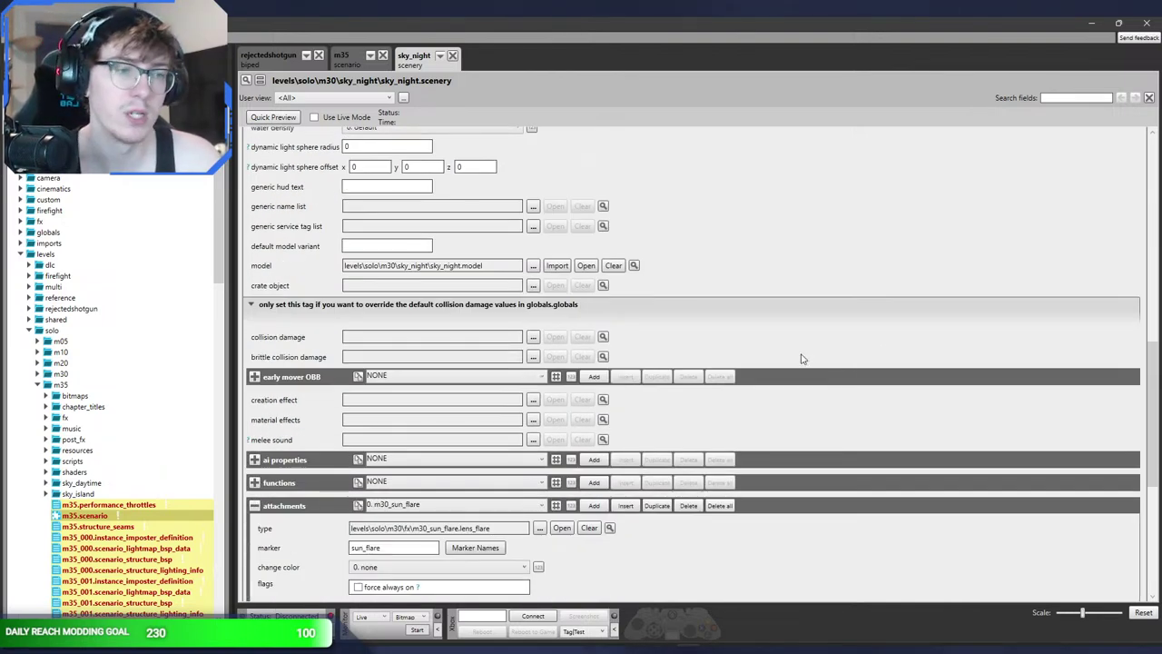
left_click(452, 55)
- Replace the m35 scenario's sky reference with sky_morning_overcast.scenery from the m10 level folder and save the scenario
left_click(536, 304)
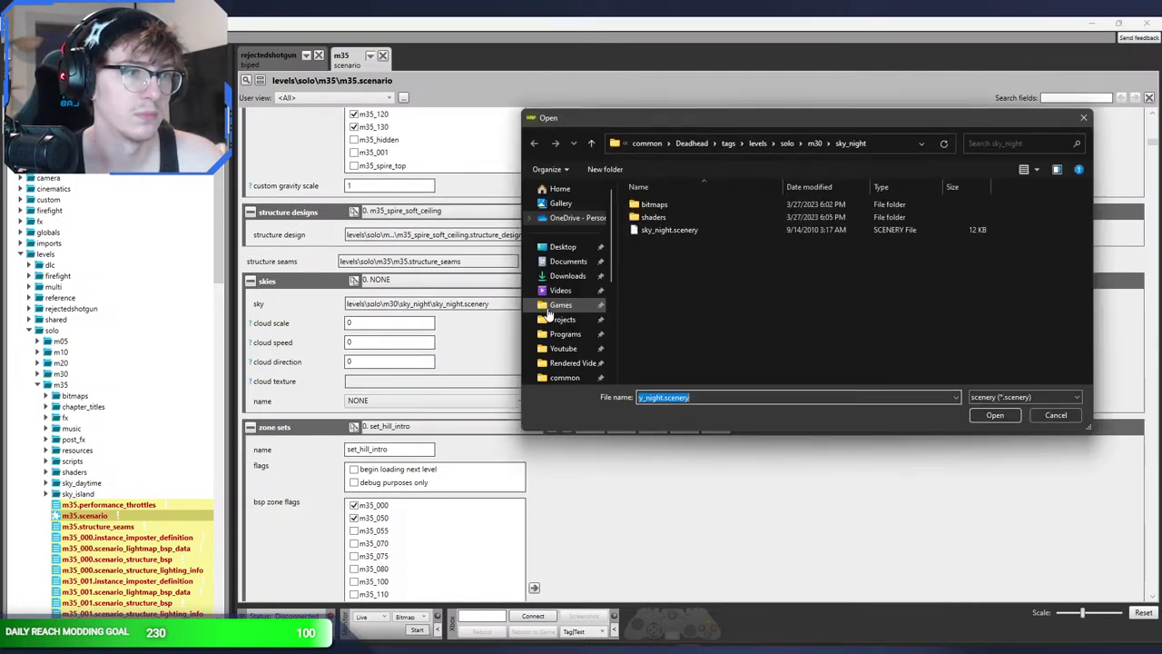
left_click(787, 144)
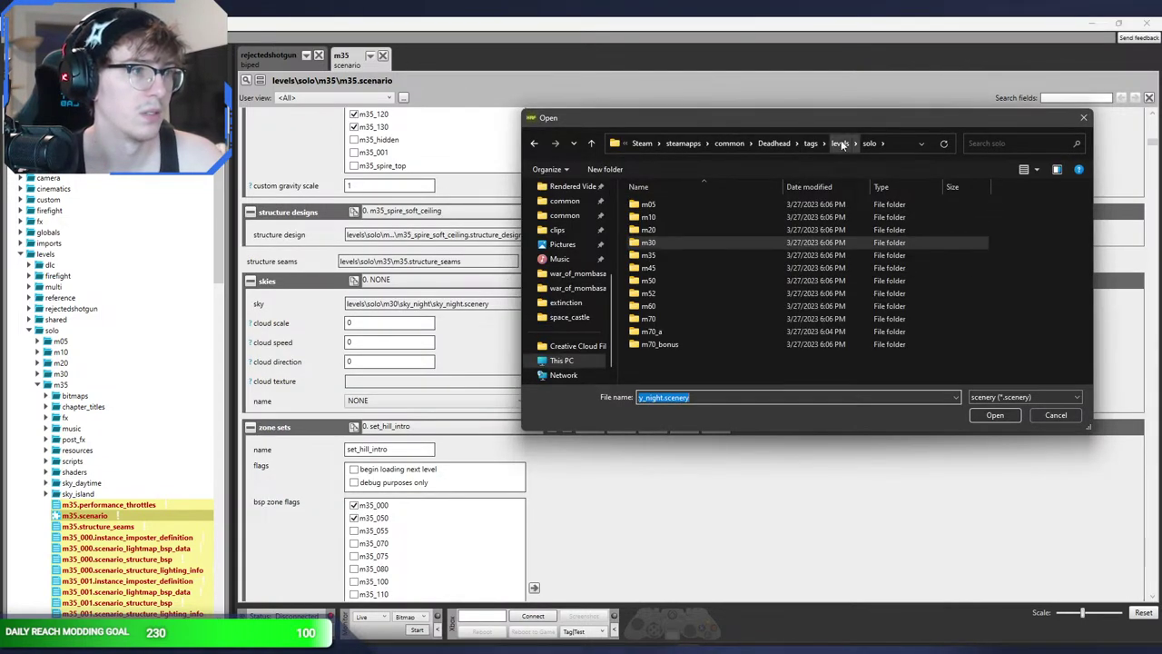
left_click(725, 226)
left_click(691, 208)
double_click(692, 207)
left_click(690, 255)
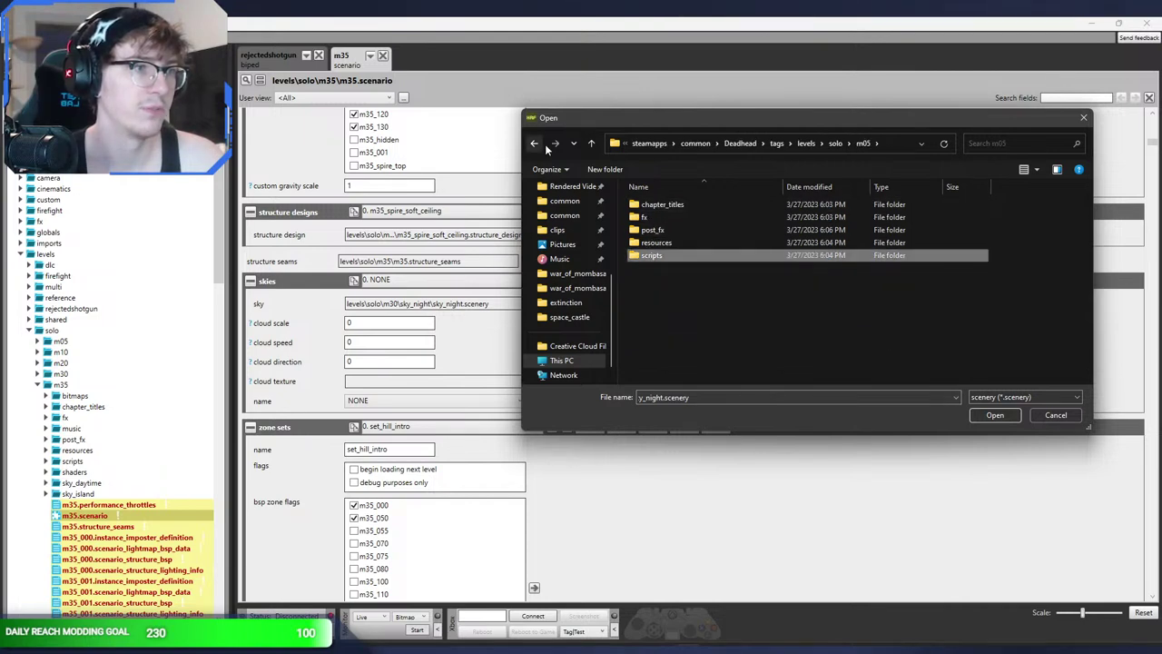
left_click(534, 142)
double_click(676, 216)
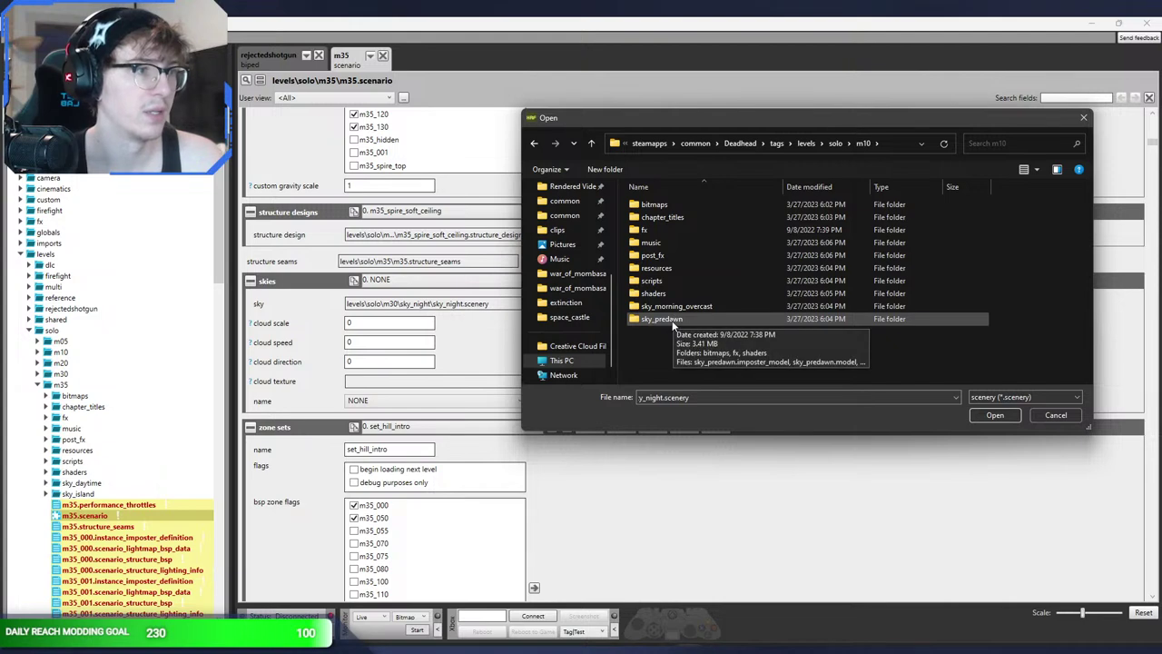
double_click(676, 306)
double_click(671, 234)
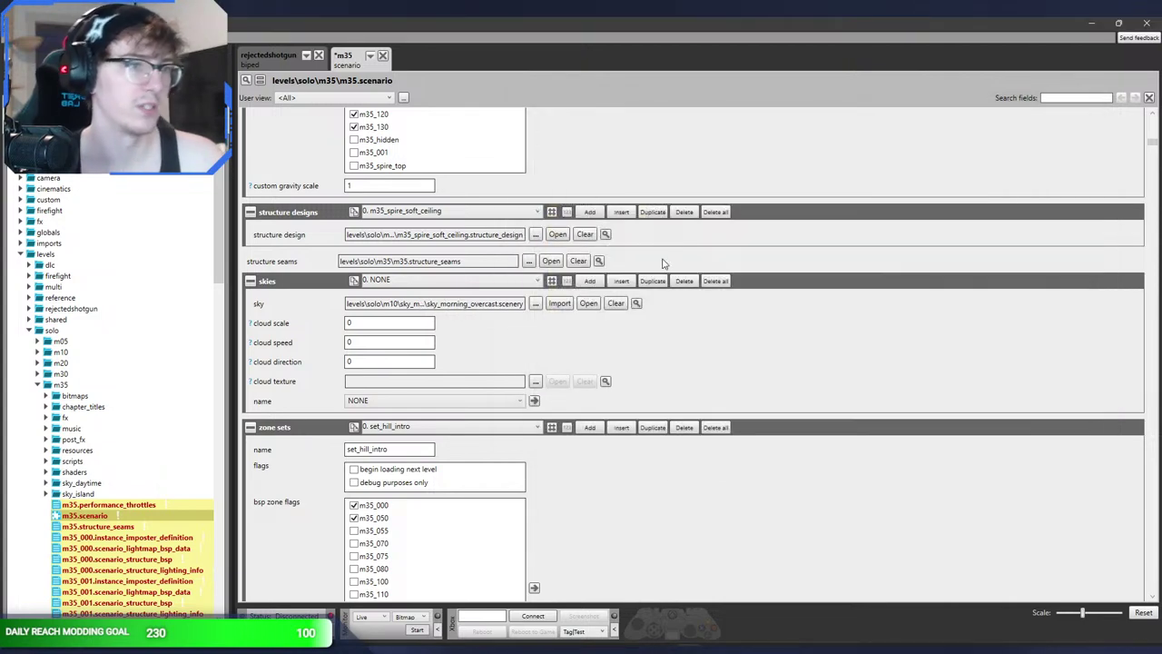
- Switch to Sapien and fly around m35's rocks and cliffs to inspect the level with the sky_morning_overcast reference
key("alt+Tab")
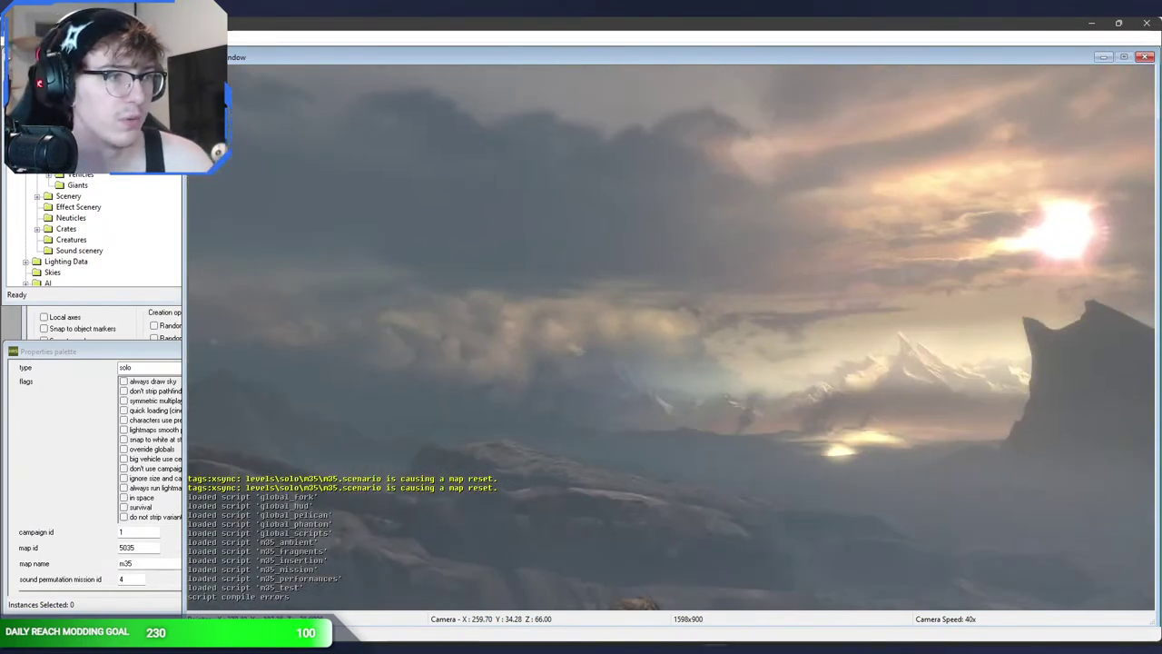
key("w")
middle_click_drag(671, 338, 382, 363)
key("w")
key("a")
middle_click_drag(652, 395, 470, 404)
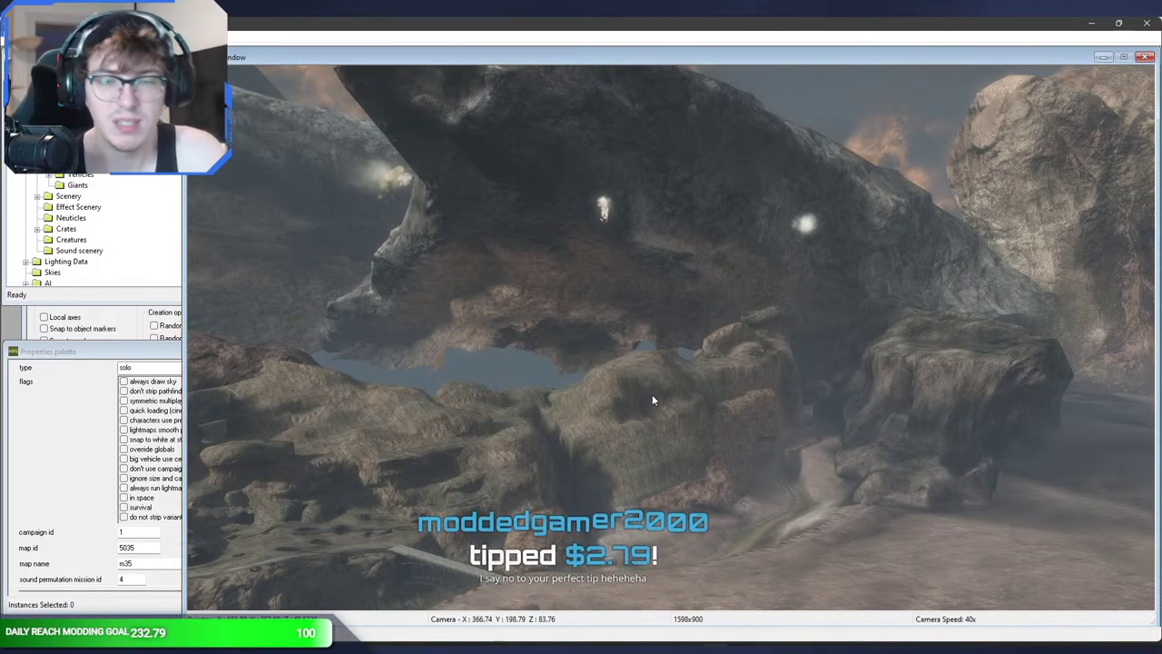
mouse_move(647, 420)
middle_mouse_down()
mouse_move(509, 381)
mouse_move(536, 445)
mouse_move(636, 435)
mouse_move(631, 490)
mouse_move(631, 399)
mouse_move(553, 386)
mouse_move(481, 418)
mouse_move(694, 431)
mouse_move(654, 416)
middle_mouse_up()
key("w")
key("w")
key("w")
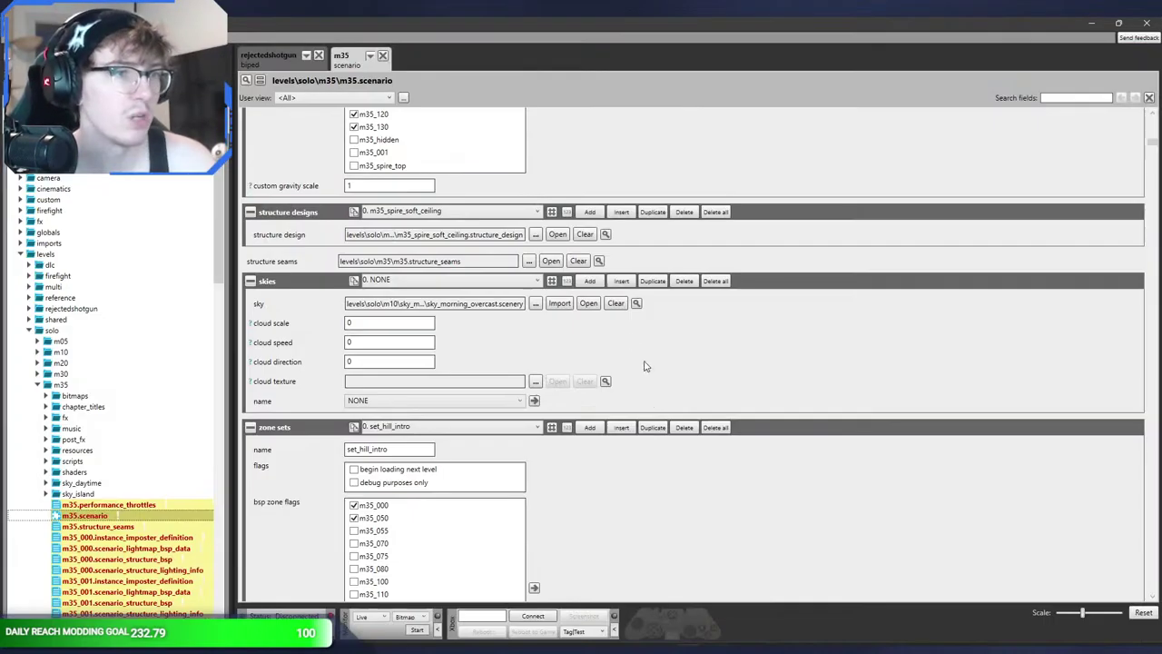
- Review the name options and the block entries in the m35 skies block, leaving the selections as they are
left_click(456, 401)
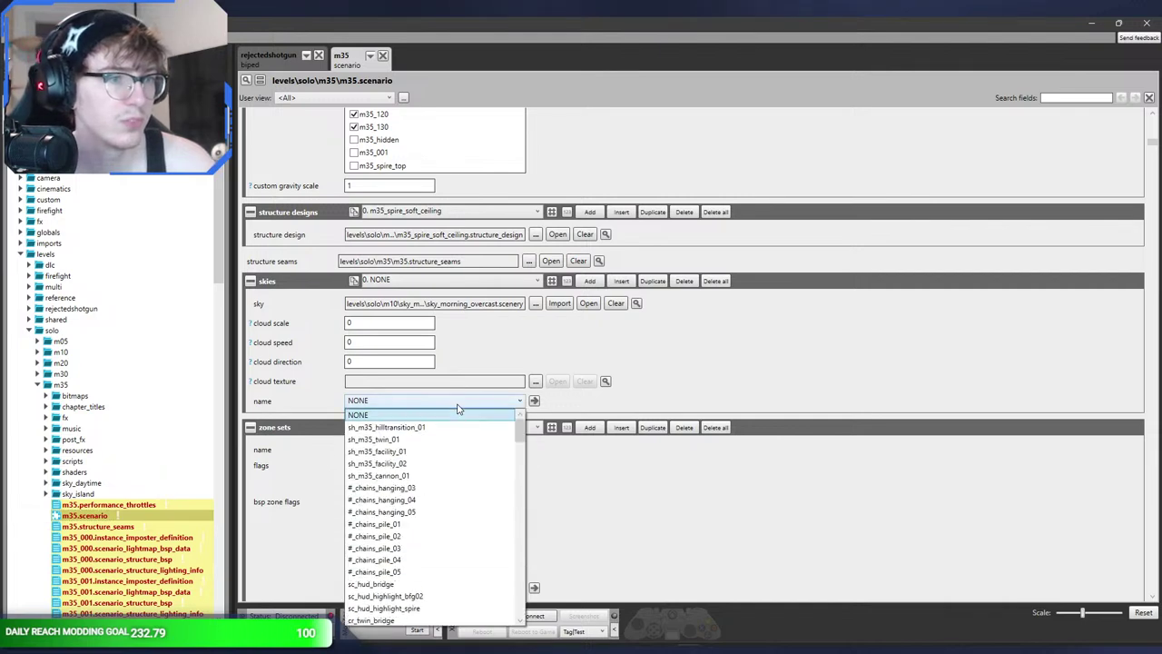
left_click(460, 407)
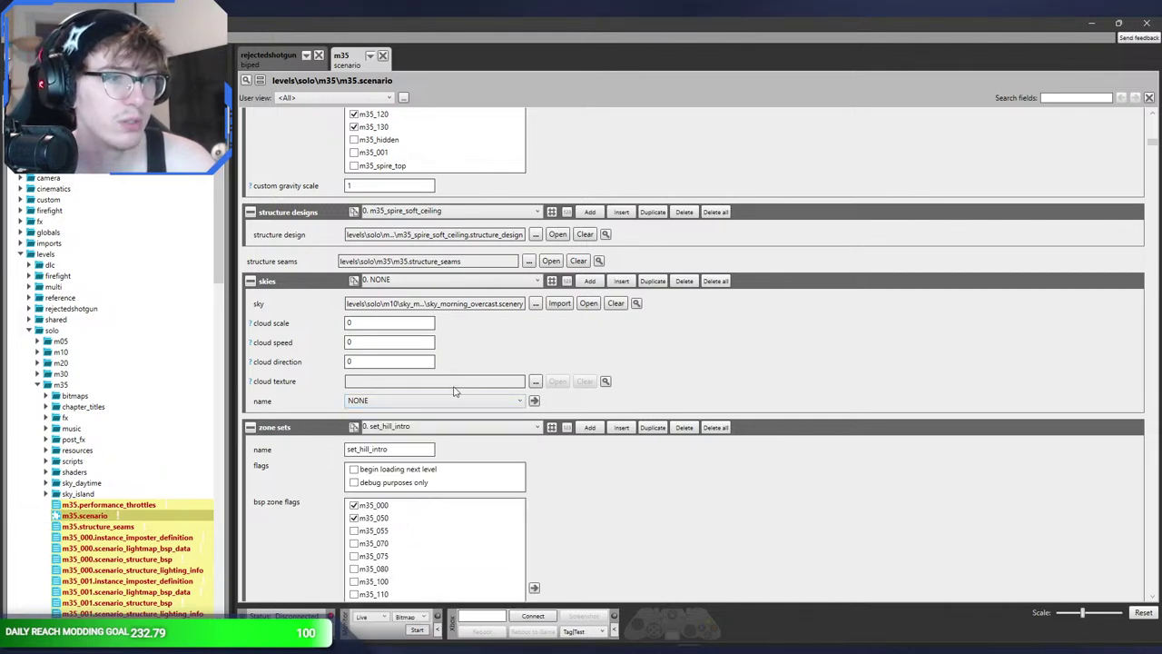
left_click(452, 284)
left_click(451, 284)
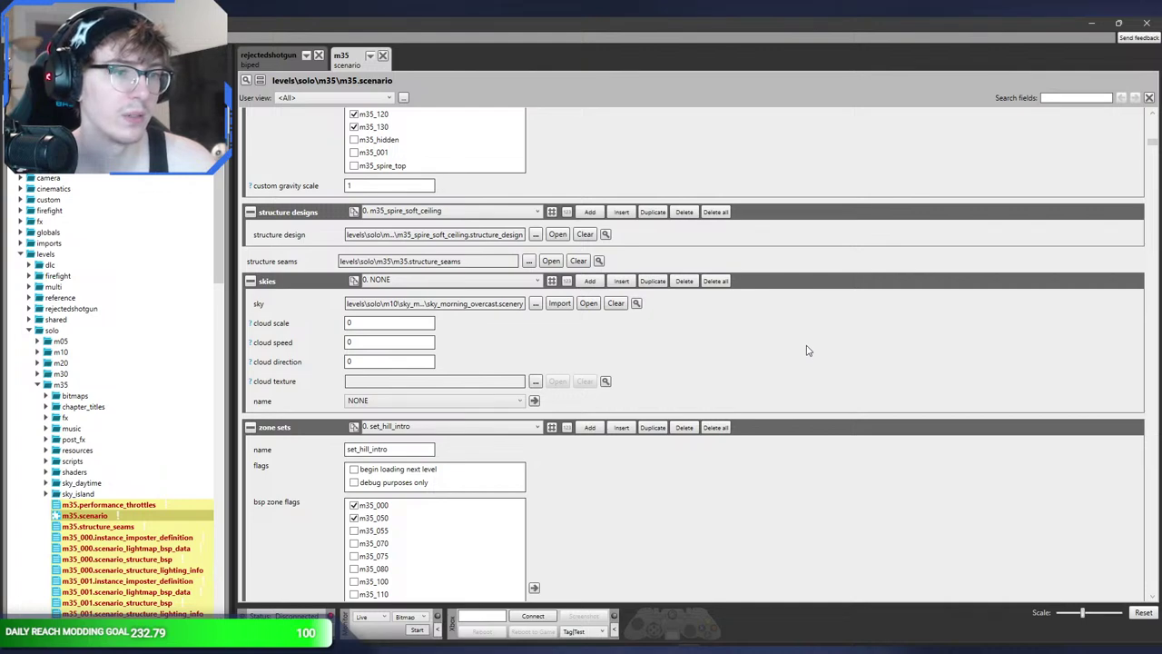
- Search the m35 scenario's fields for "sky" and look through the matching blocks
scroll(807, 350, "down", 3)
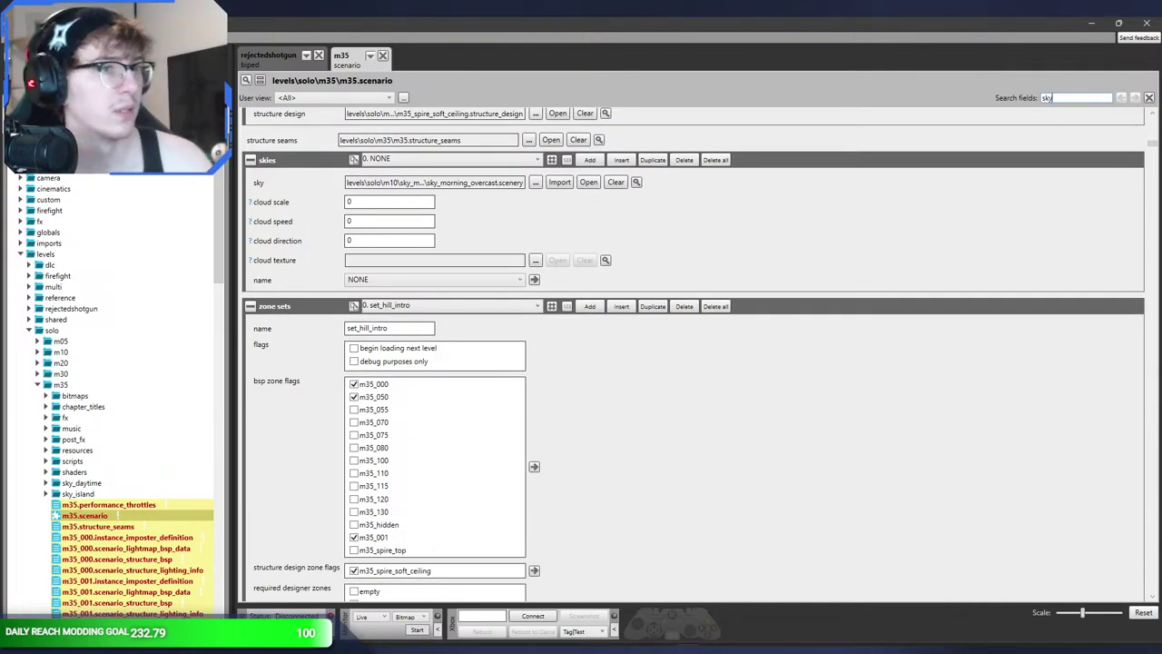
scroll(994, 239, "down", 1)
scroll(984, 242, "up", 1)
scroll(982, 243, "down", 1)
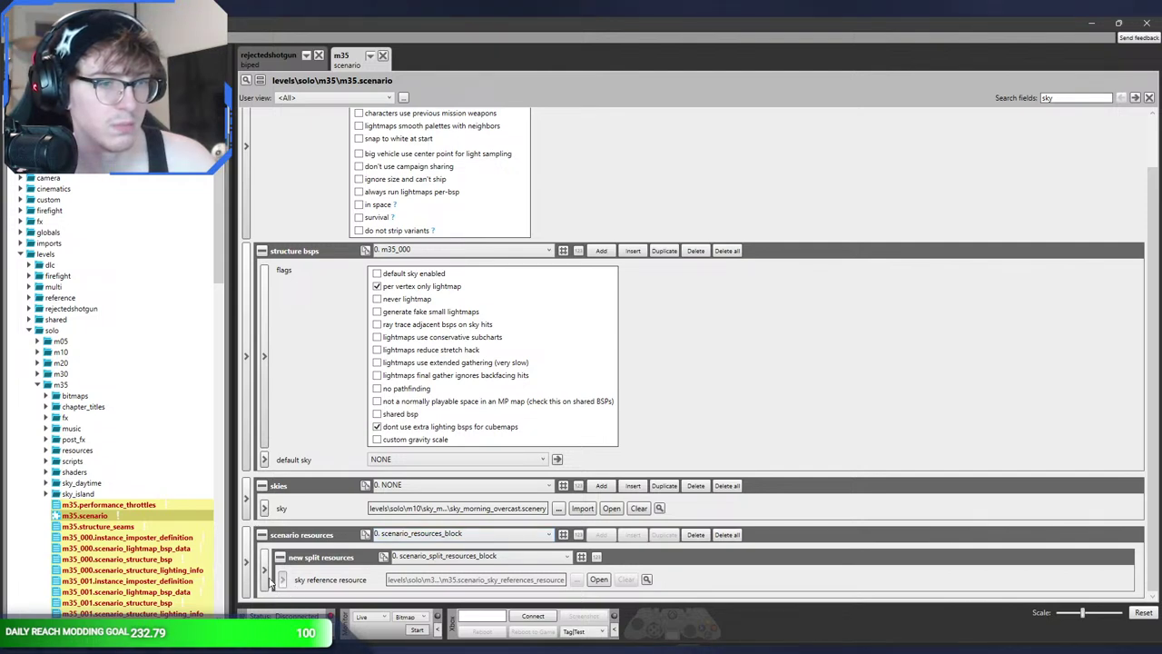
- Reveal the fields around the sky reference resource and show the global_pelican entry of the script source block
left_click(285, 579)
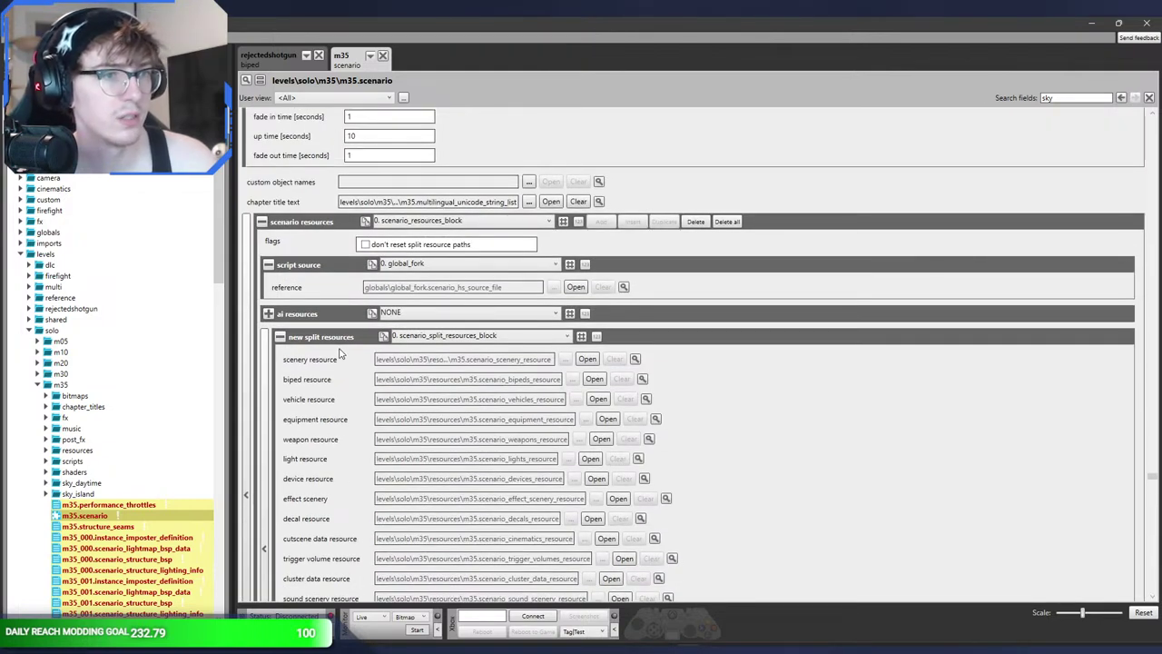
left_click(435, 264)
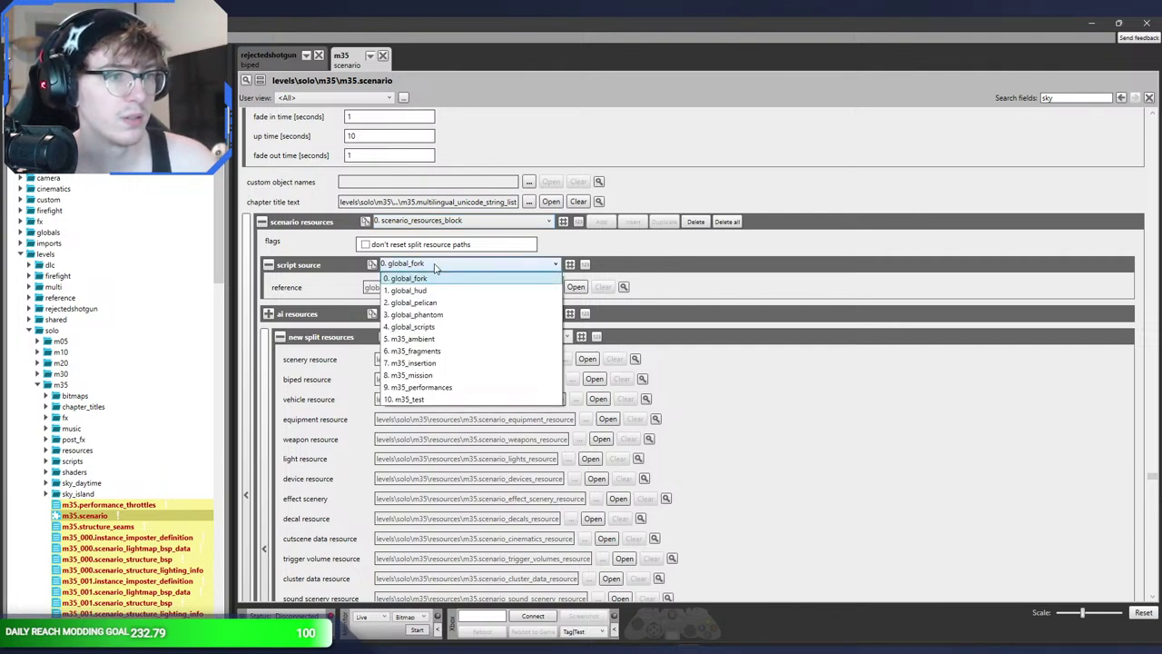
left_click(423, 278)
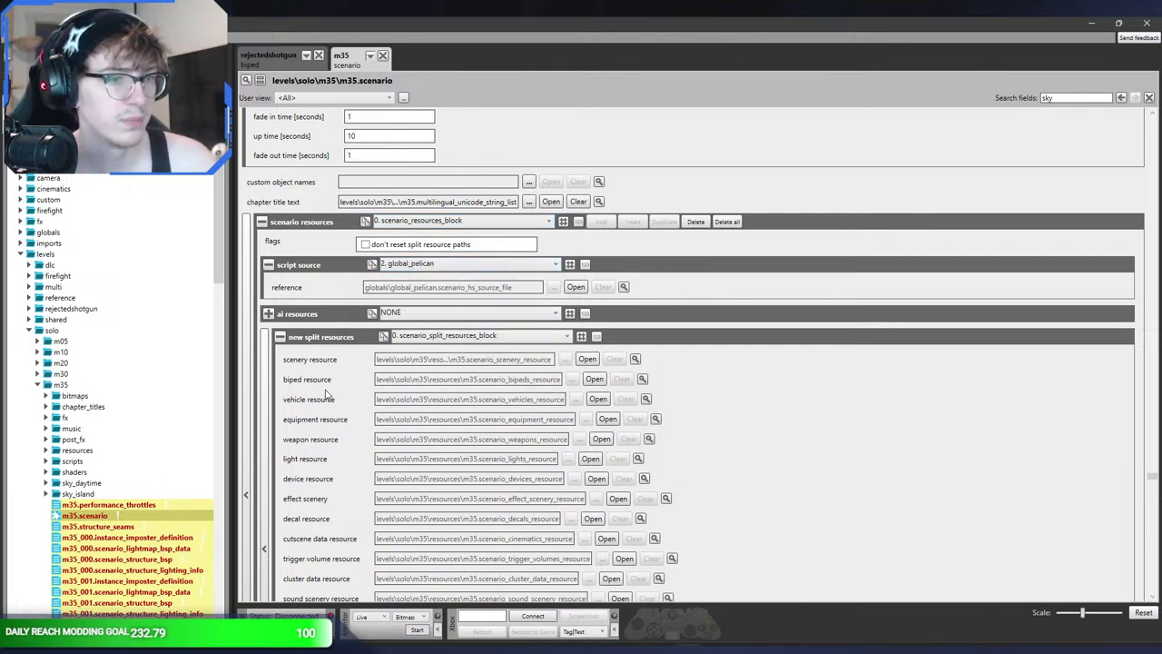
- Show the global_fork entry of the script source block and check the entries of the scenario resources block
key("Up")
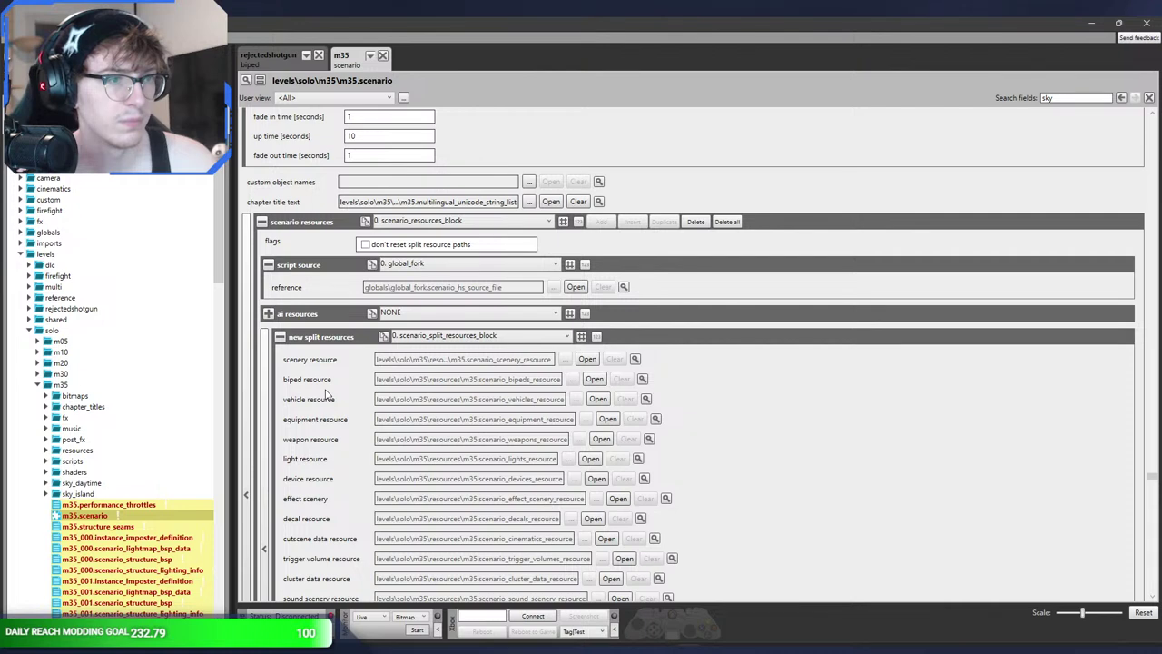
left_click(414, 262)
left_click(416, 269)
left_click(404, 222)
left_click(404, 223)
- Open m35's sky reference resource from the new split resources block and check the entries of its skies block
scroll(304, 376, "down", 5)
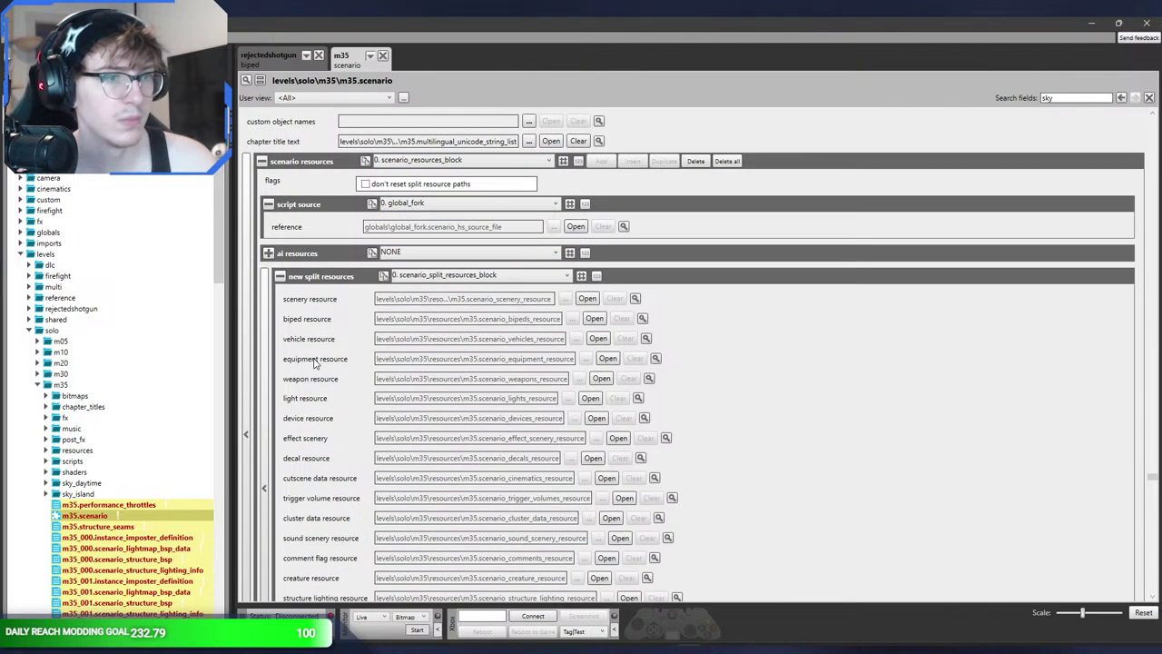
scroll(328, 415, "down", 1)
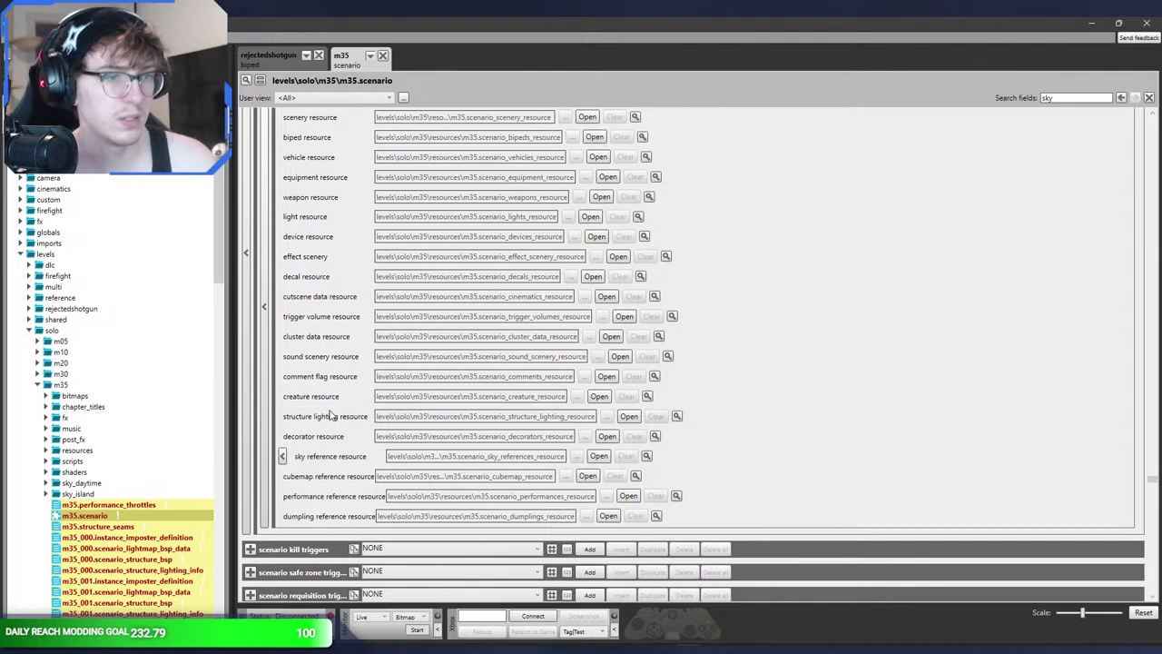
left_click(599, 457)
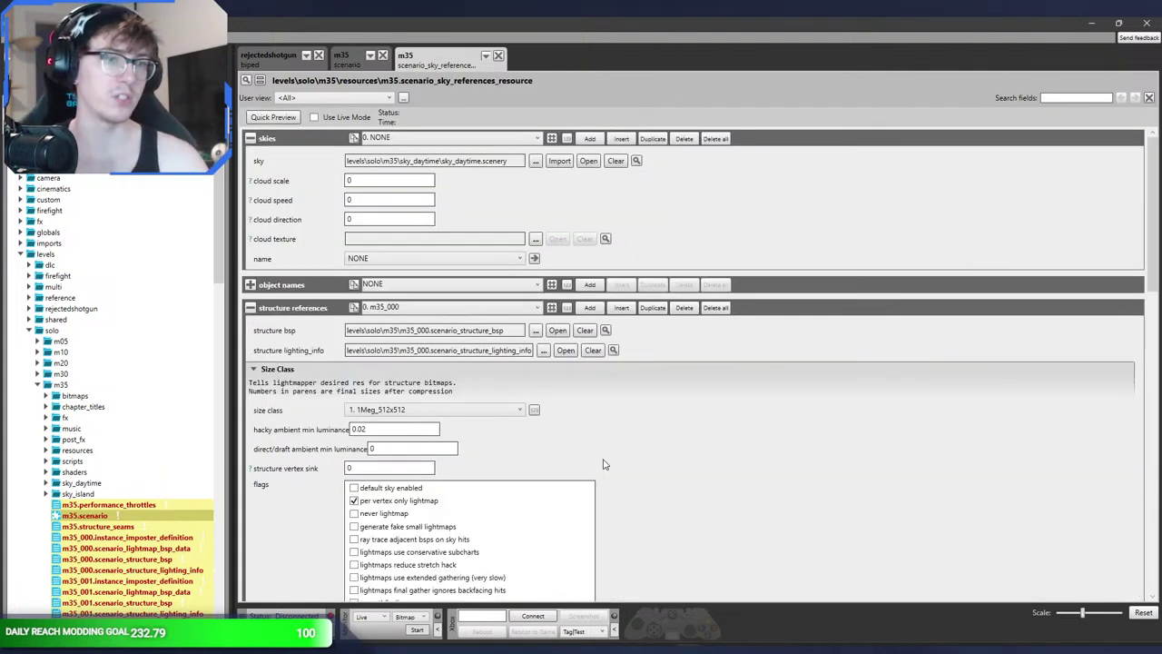
left_click(436, 142)
left_click(436, 148)
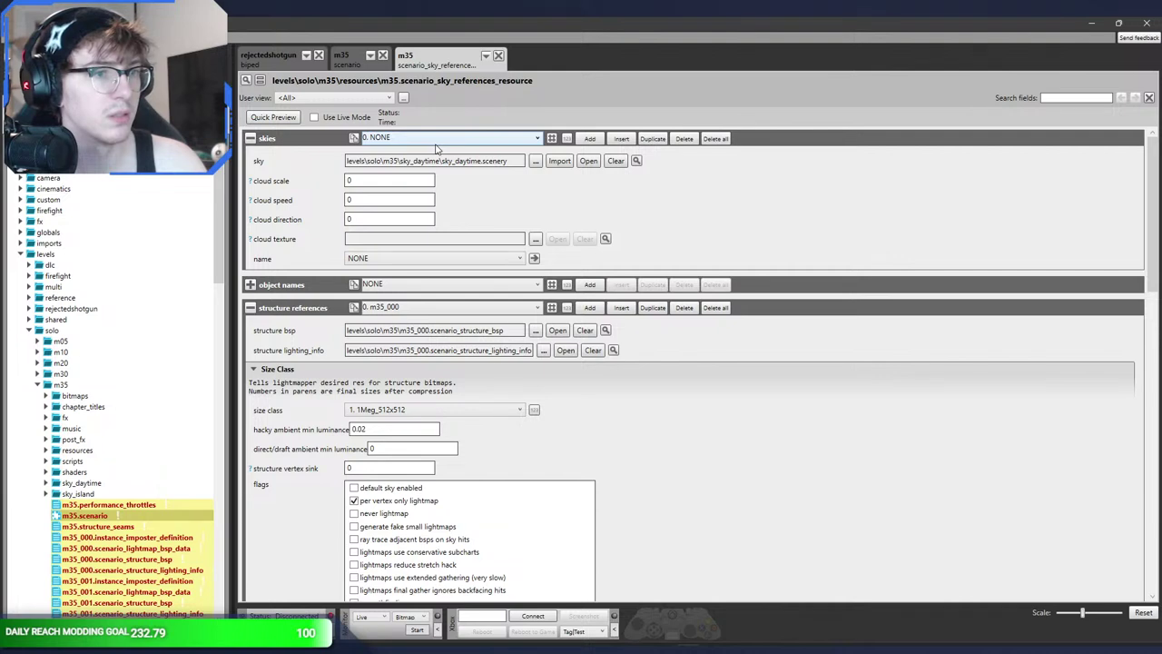
- Set the sky reference in the skies block to levels\solo\m30\sky_night\sky_night.scenery
left_click(536, 161)
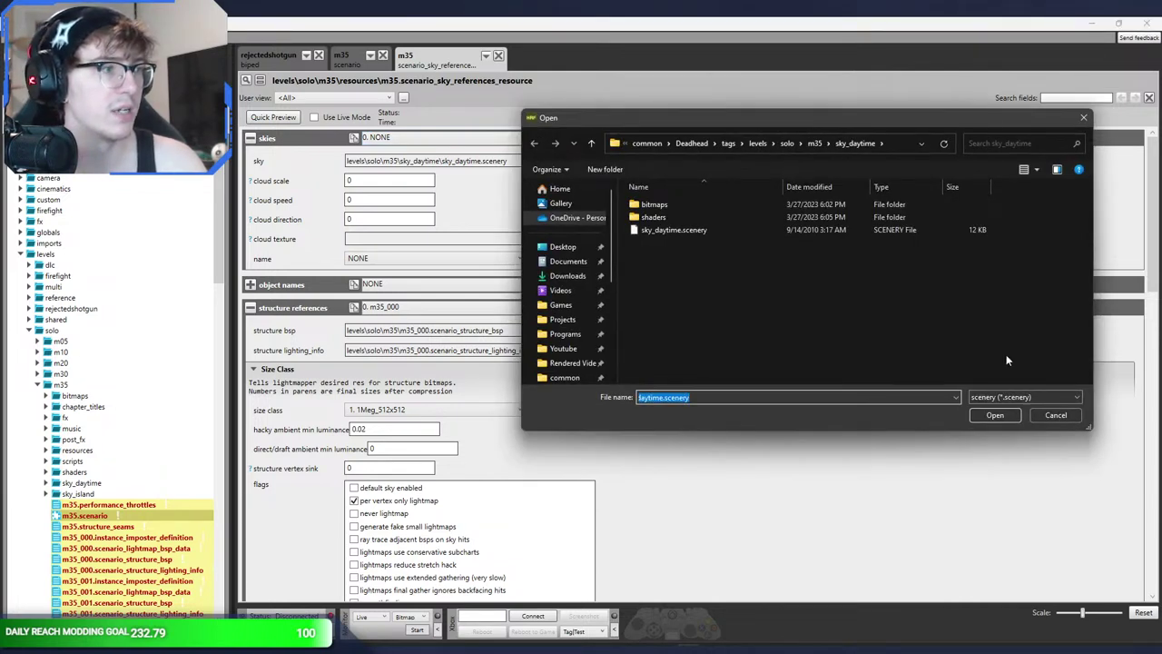
left_click(1044, 414)
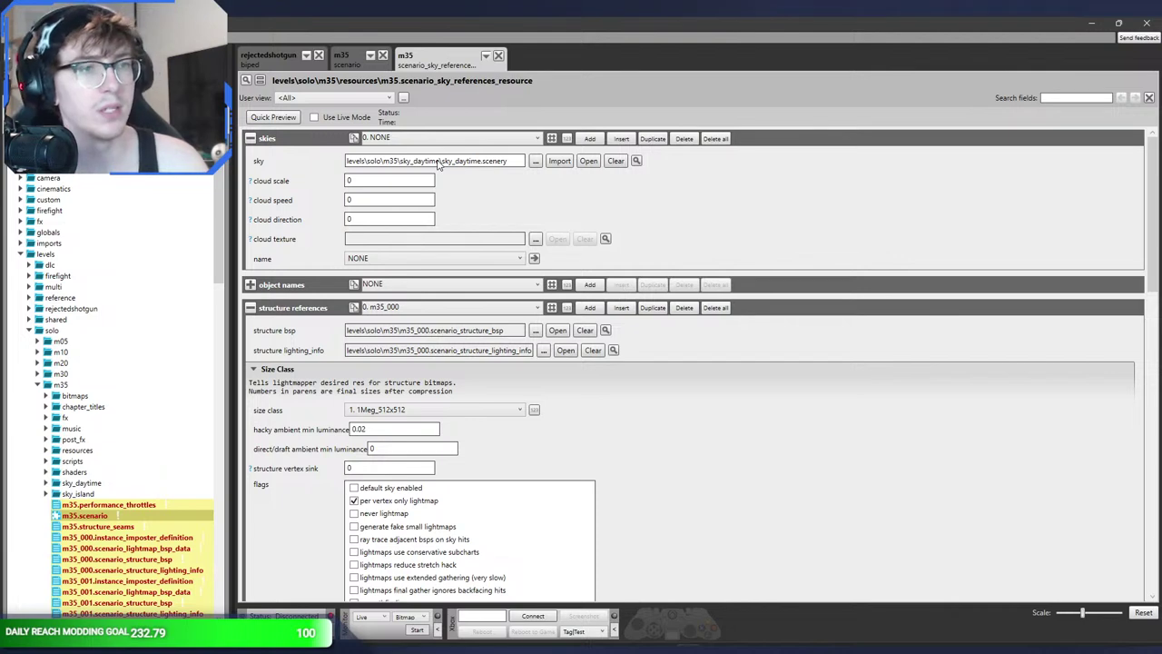
left_click(536, 161)
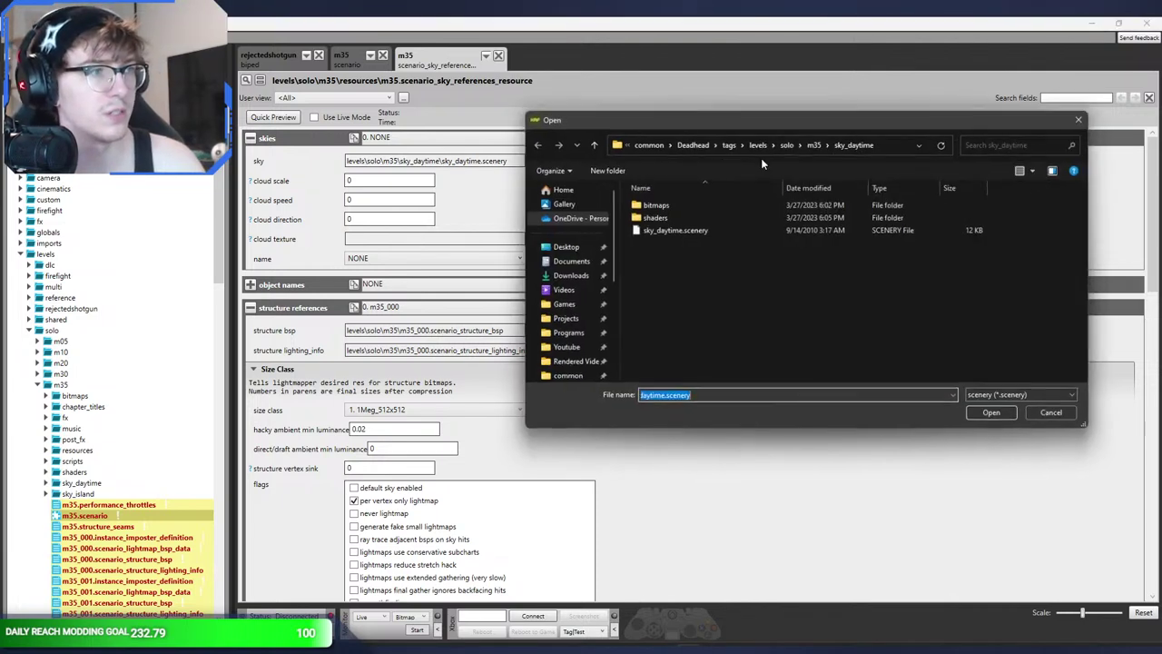
left_click(780, 146)
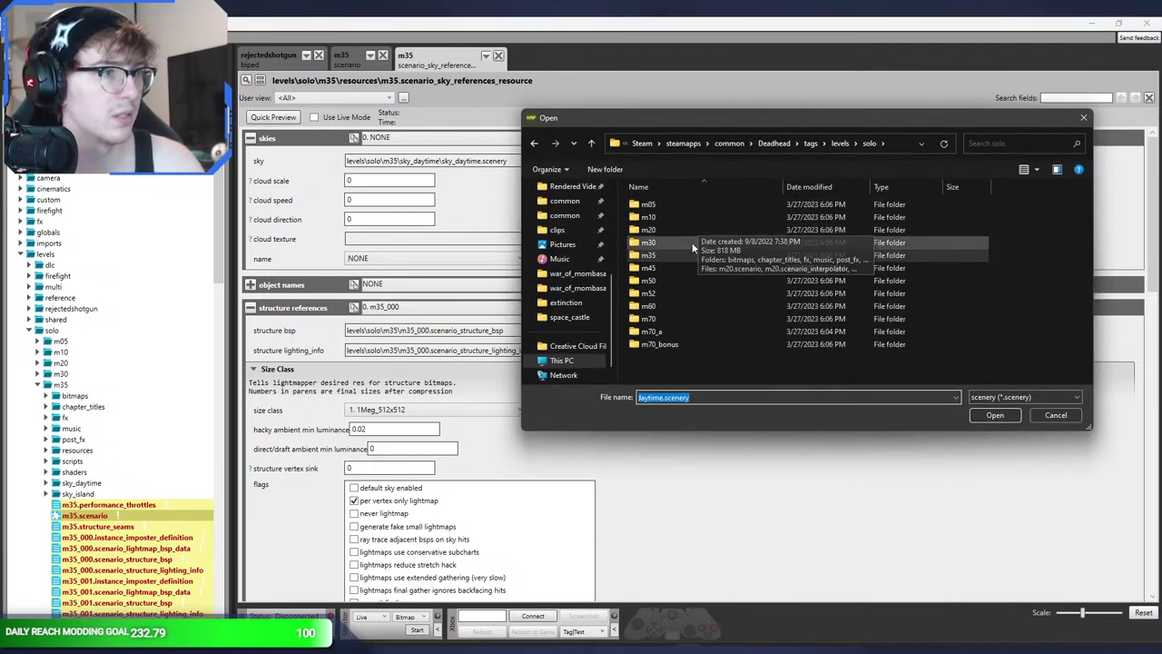
double_click(692, 243)
double_click(658, 306)
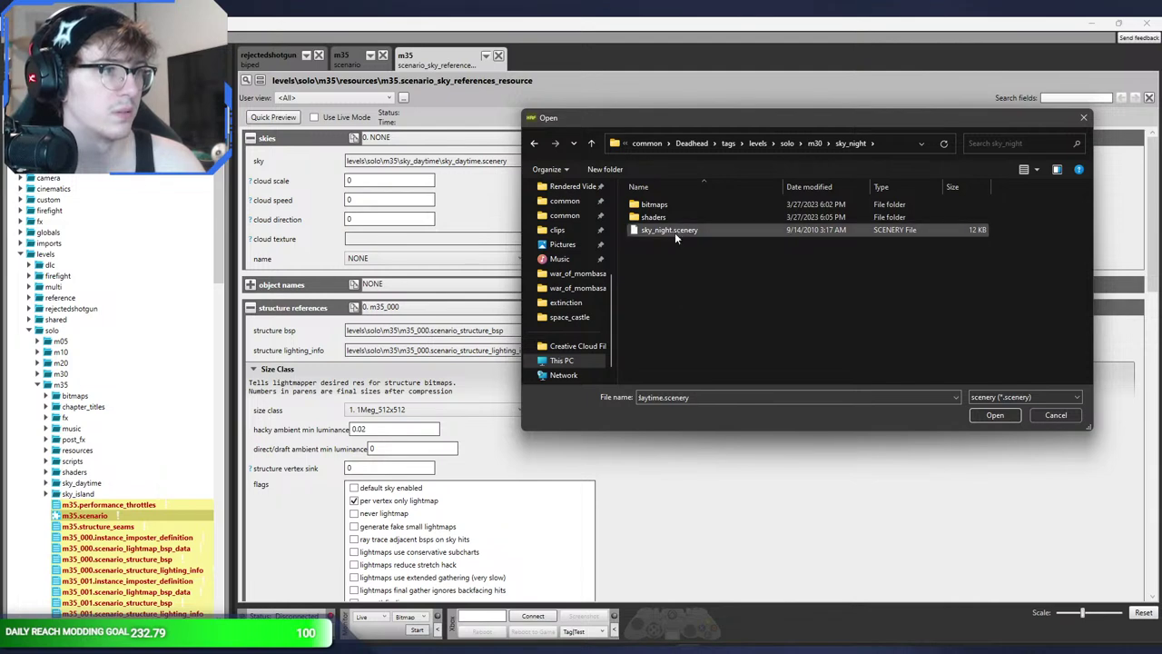
double_click(672, 231)
- Switch to Sapien and fly around m35 to inspect the level with the sky_night reference
left_click(697, 646)
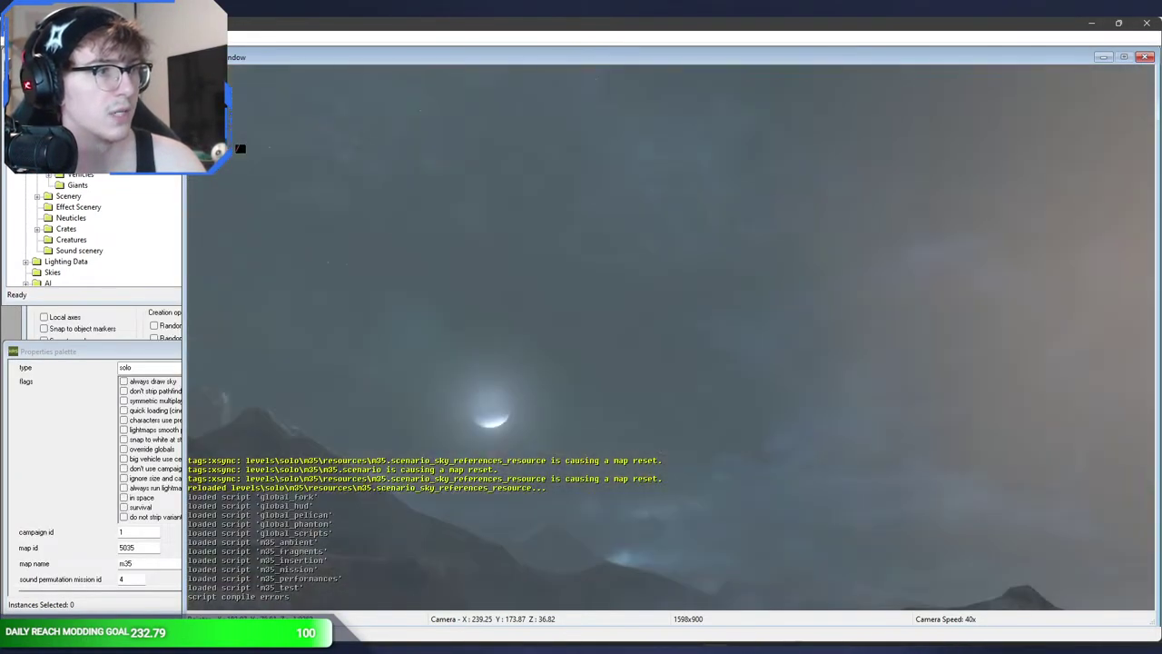
middle_click_drag(655, 478, 863, 522)
key("a")
key("w")
key("w")
middle_click_drag(581, 327, 566, 494)
key("w")
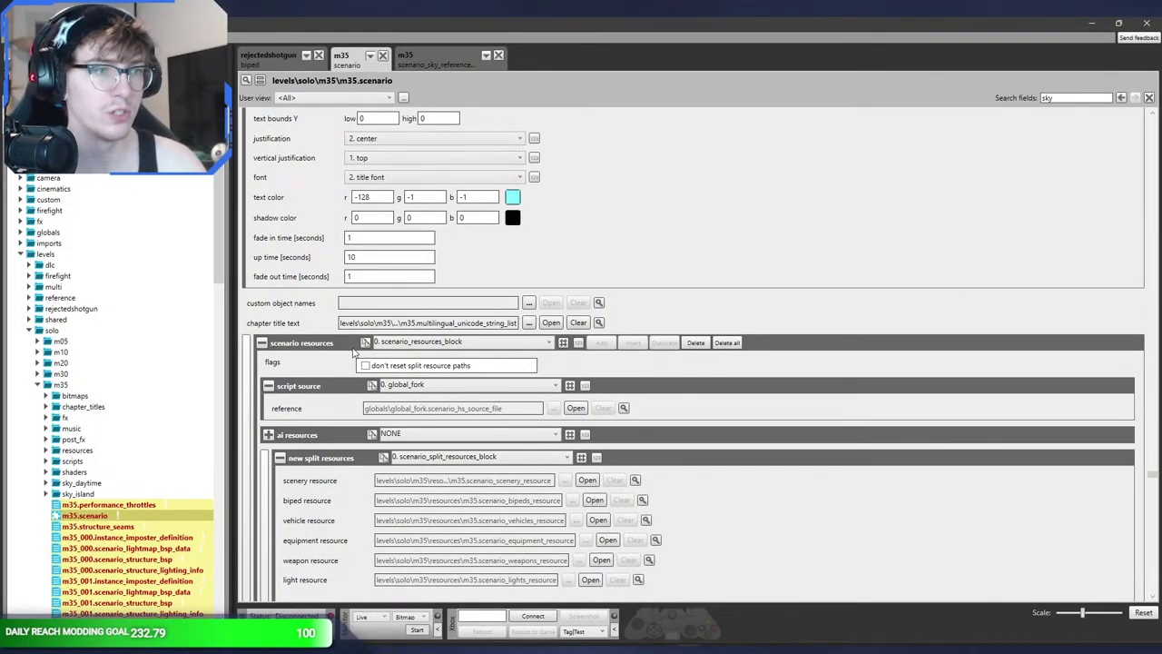
- Reopen the sky reference resource from the m35 scenario's resources and restore its sky to levels\solo\m35\sky_daytime\sky_daytime.scenery
left_click(442, 343)
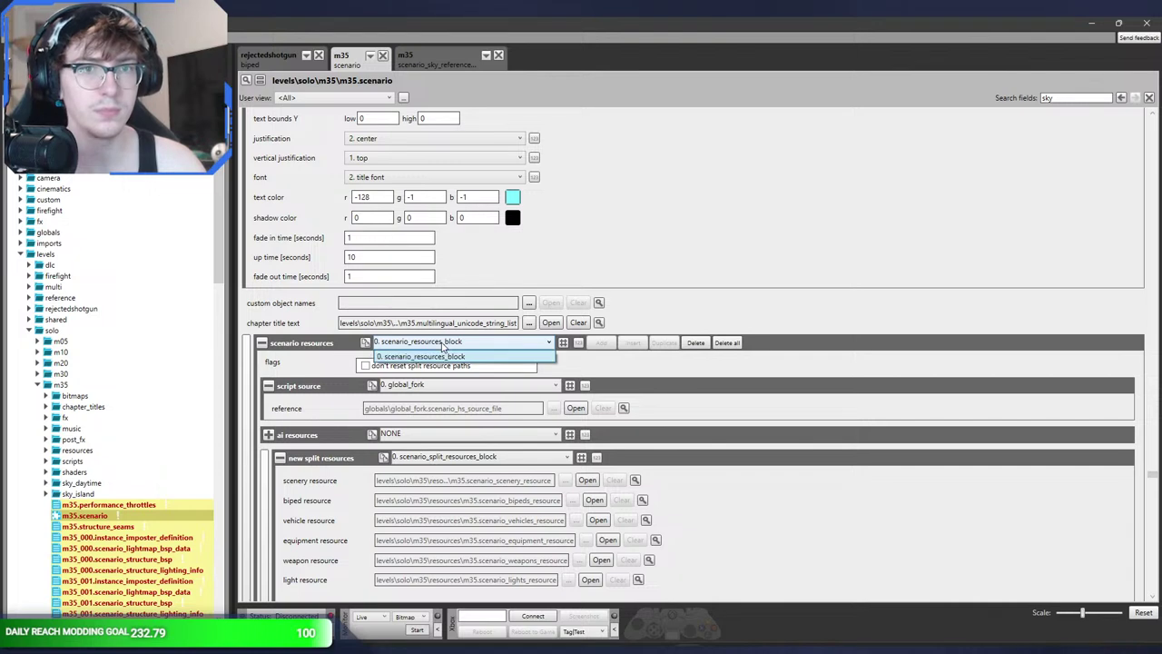
left_click(440, 356)
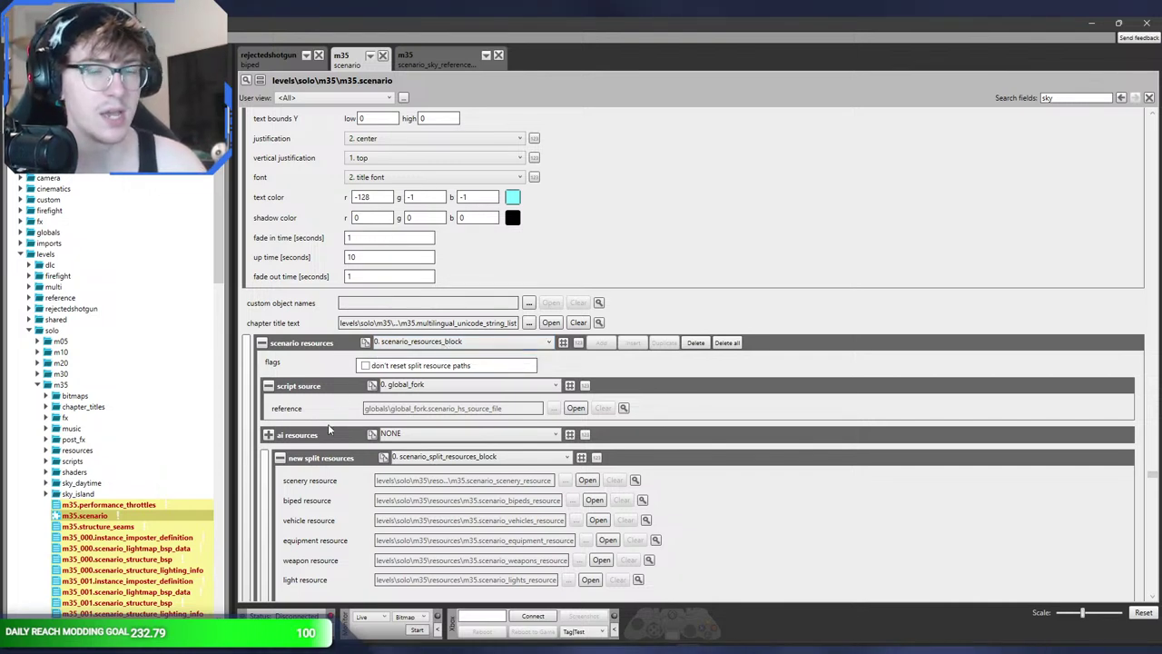
scroll(341, 392, "down", 1)
scroll(340, 399, "down", 2)
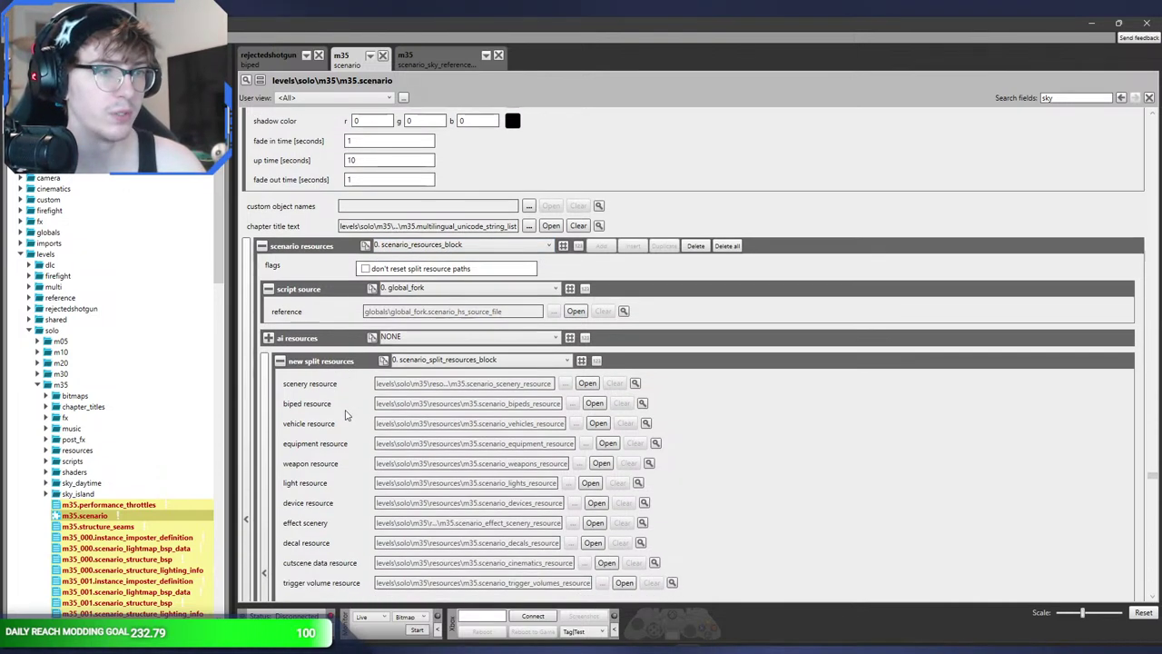
scroll(337, 442, "down", 2)
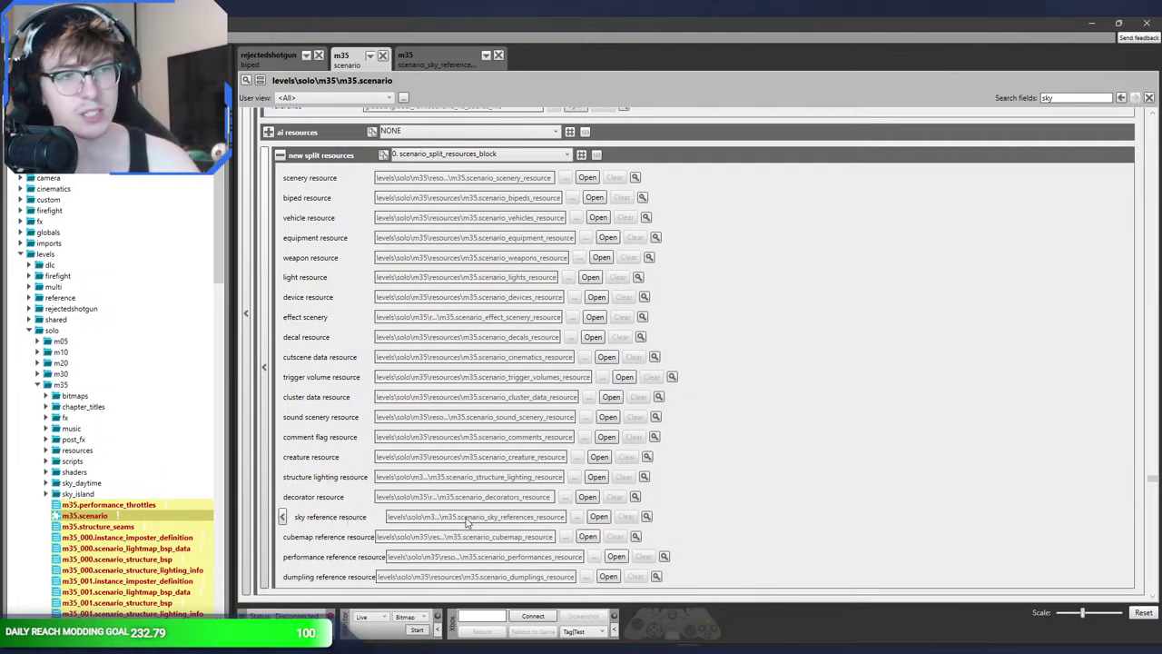
left_click(599, 517)
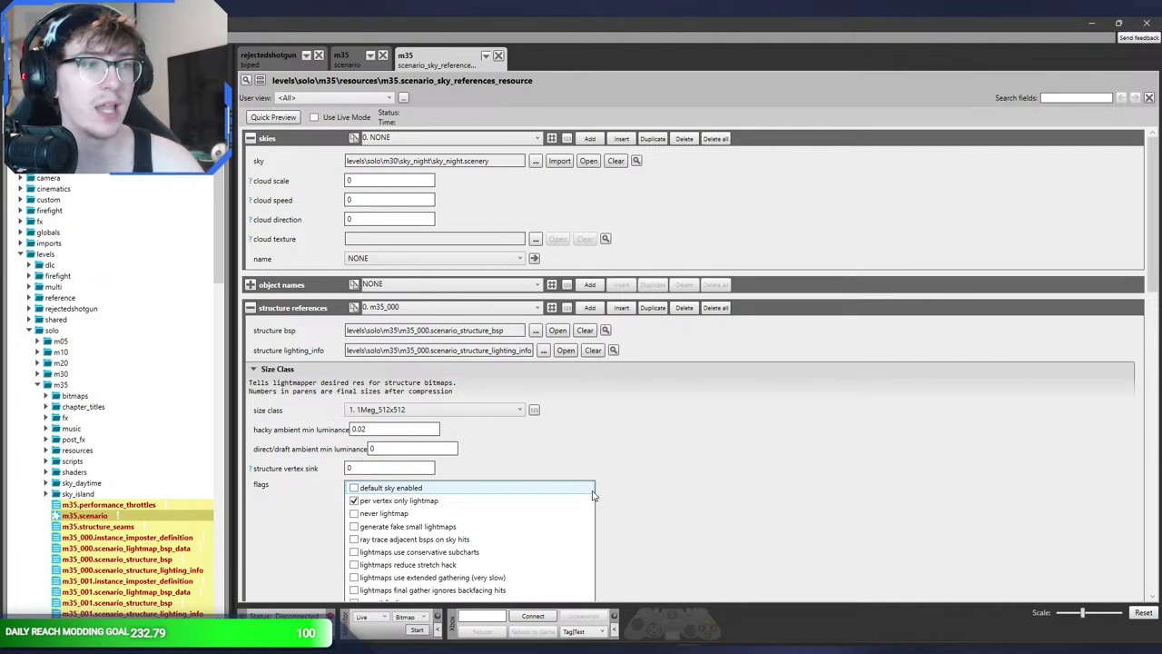
left_click(500, 165)
key("ctrl+v")
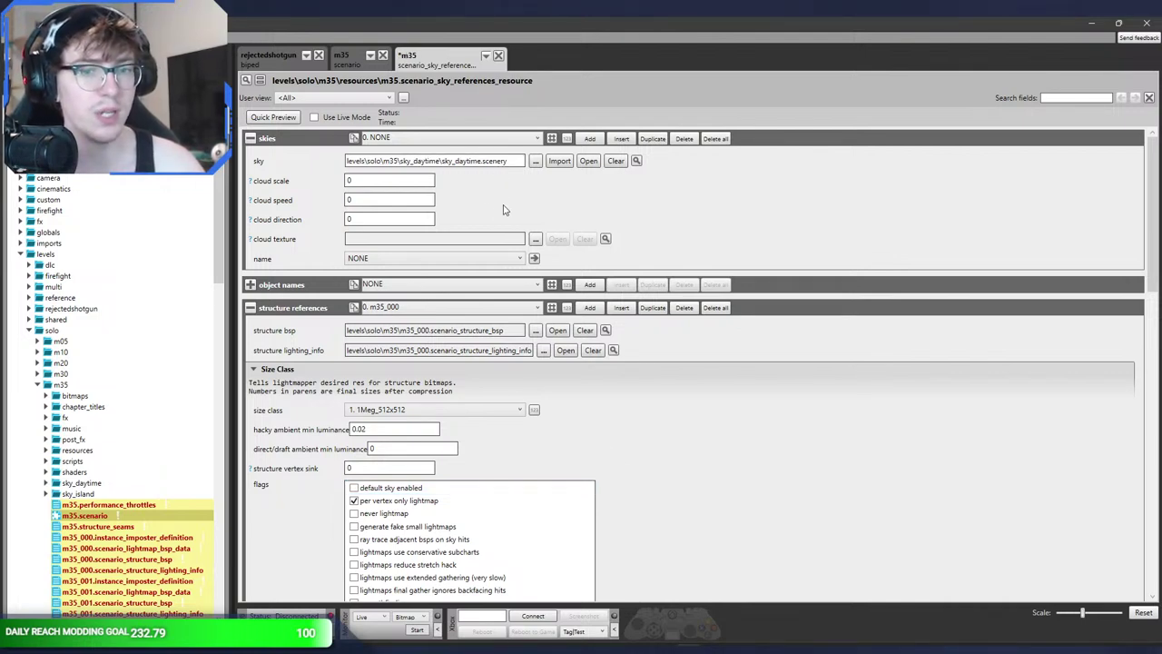
- Look through the m35 scenario's blocks below the split resources, from the acoustics palette and atmosphere to the airprobes and actors
left_click(345, 58)
scroll(343, 259, "down", 10)
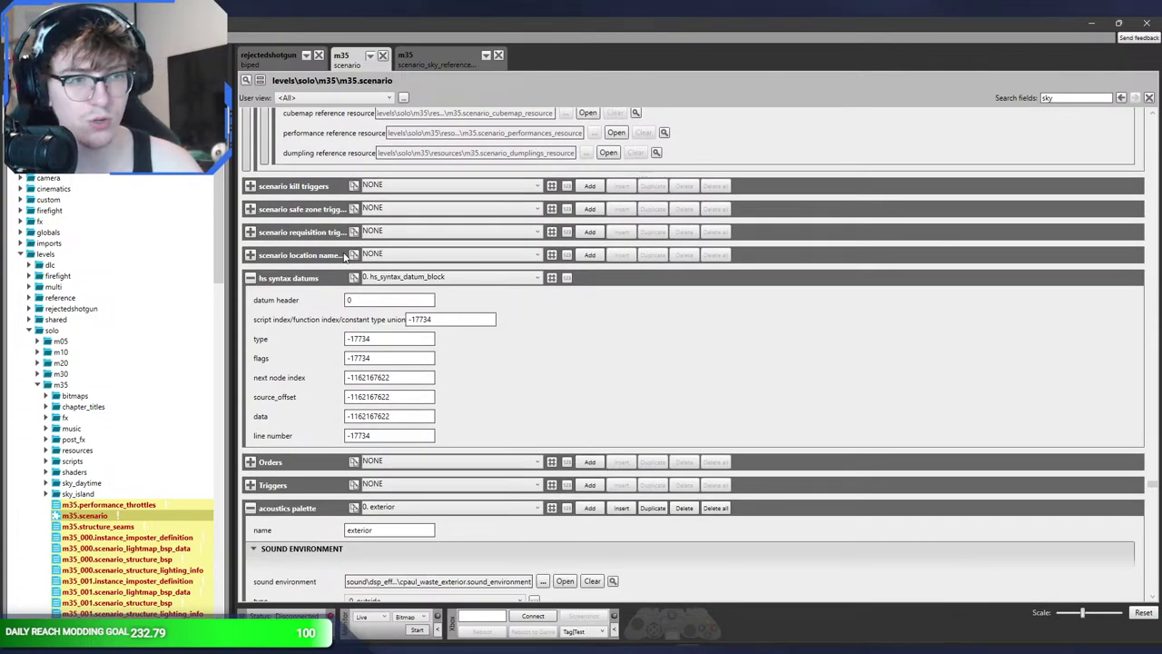
scroll(343, 254, "down", 10)
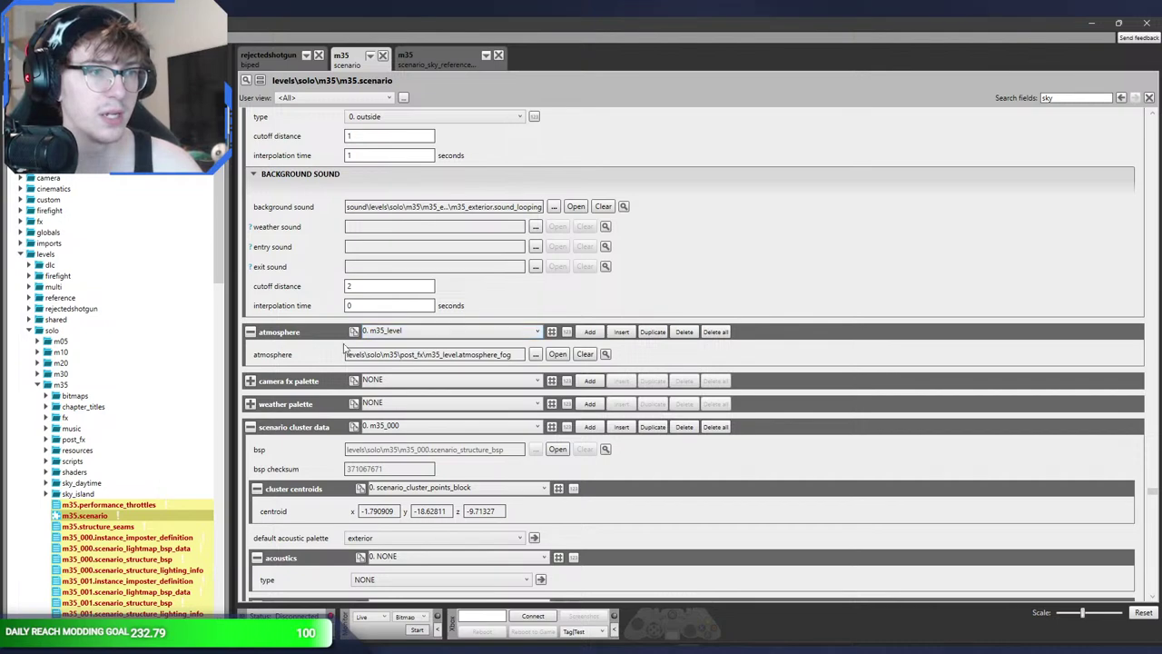
scroll(320, 359, "down", 20)
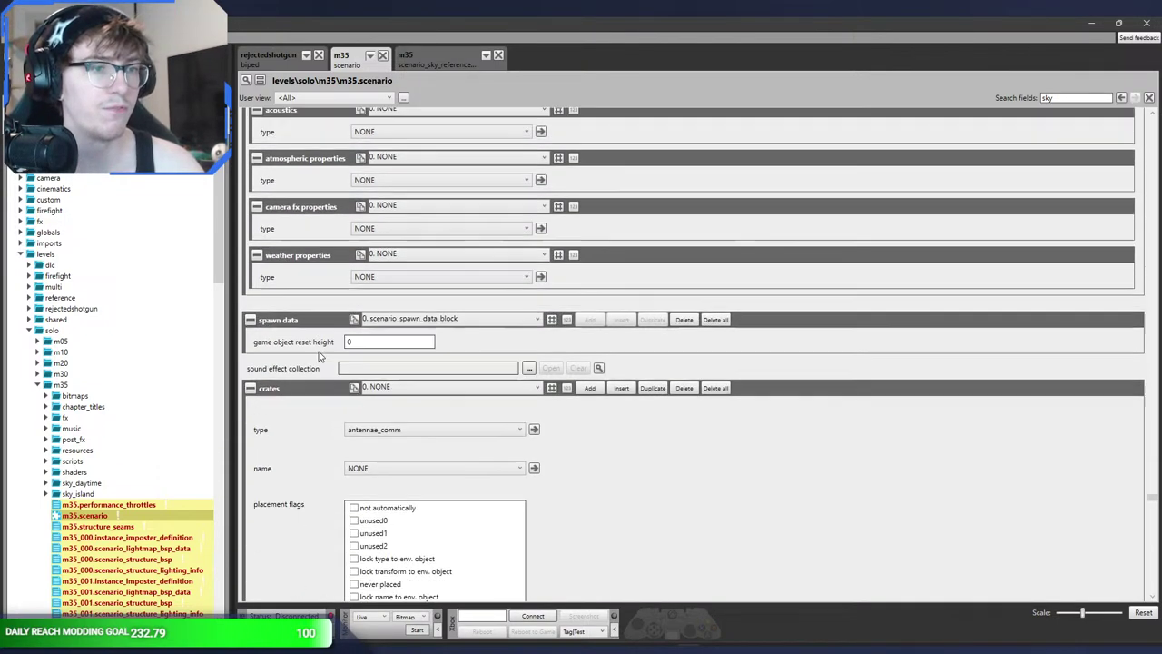
scroll(320, 356, "down", 20)
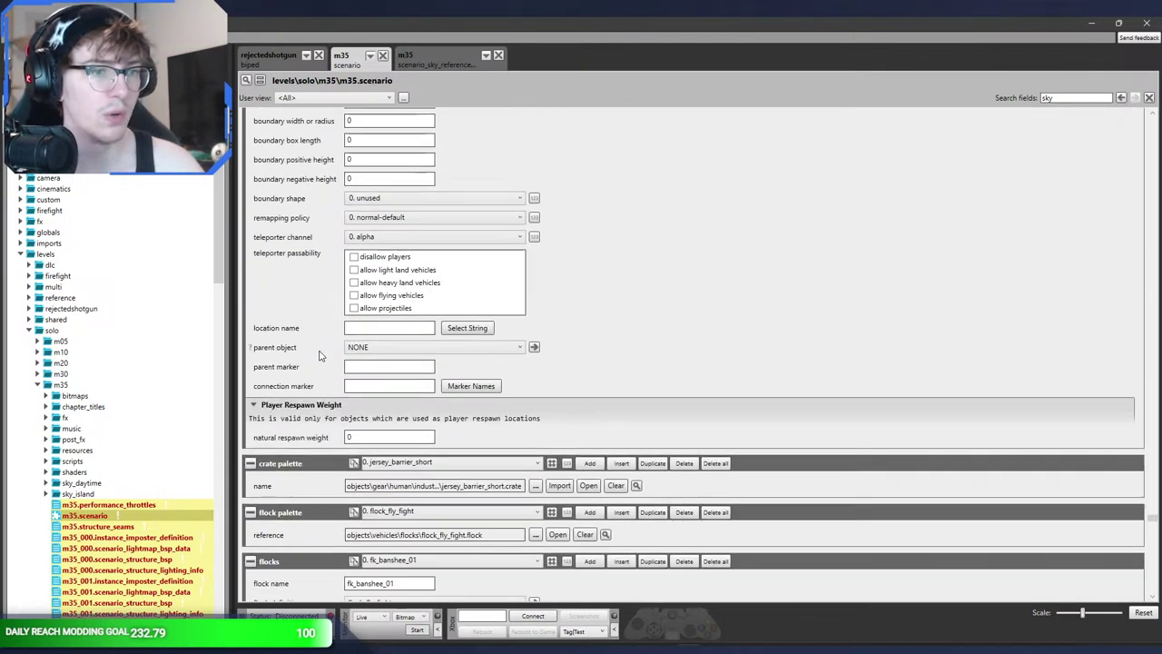
scroll(320, 354, "down", 20)
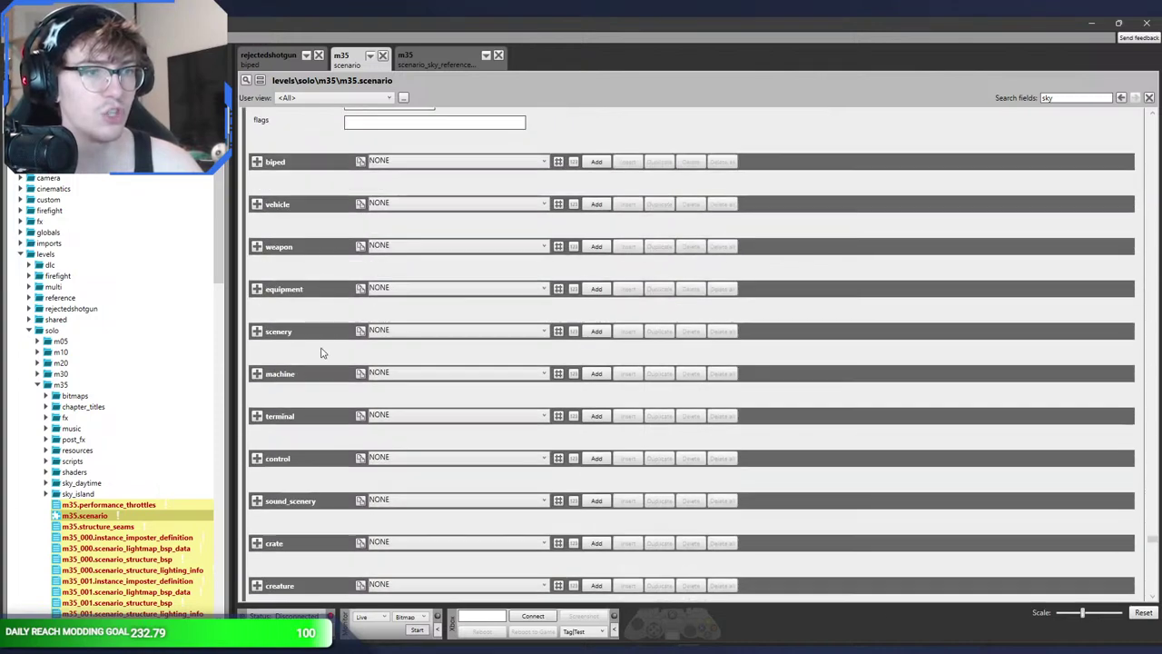
scroll(320, 352, "down", 20)
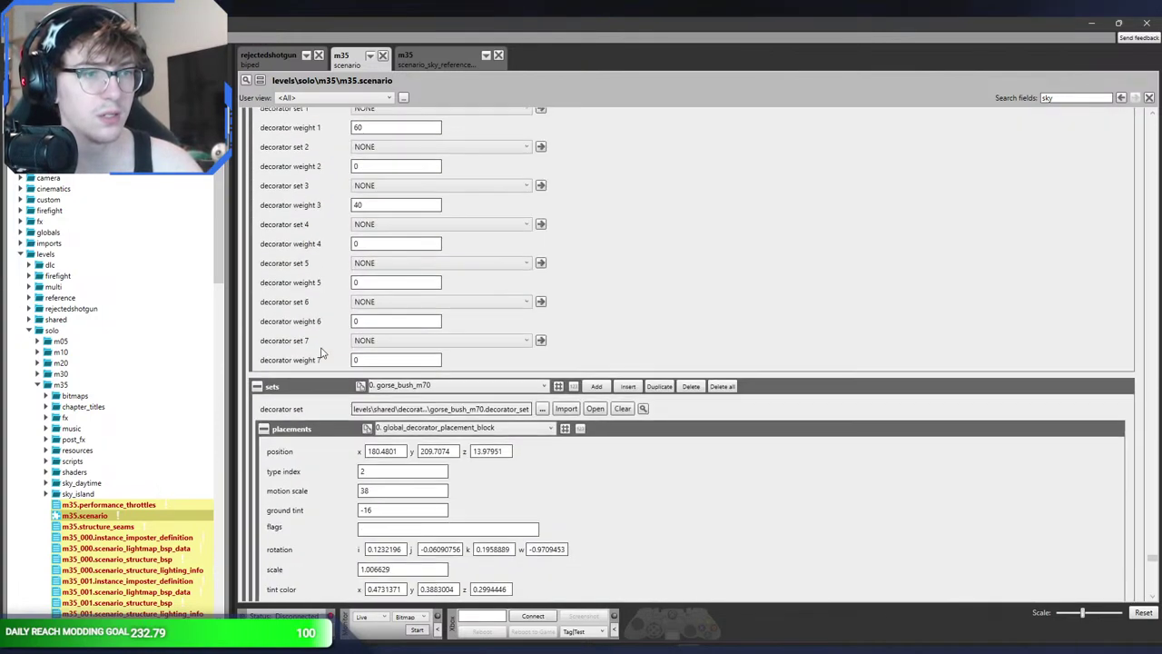
scroll(320, 352, "down", 20)
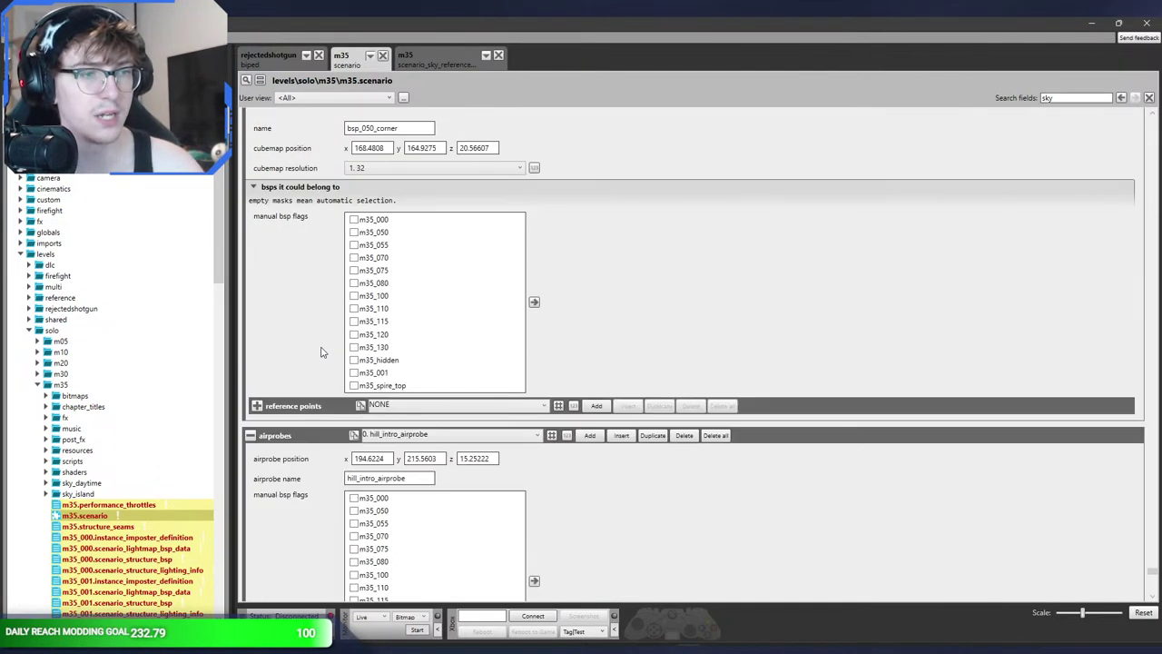
scroll(320, 352, "down", 20)
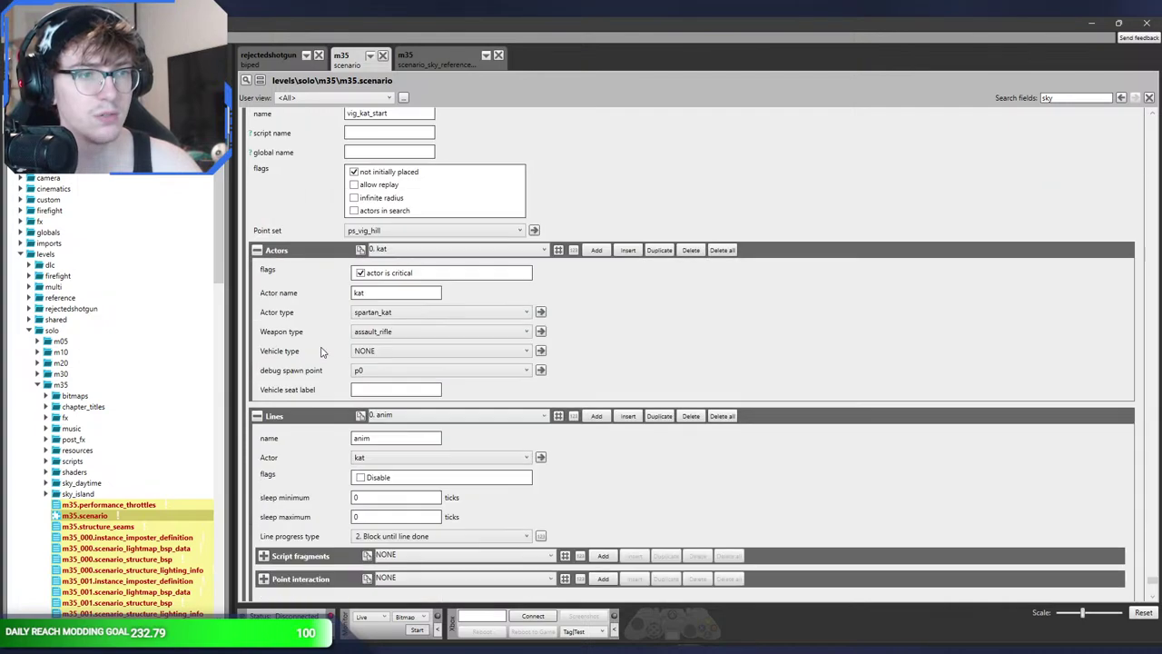
scroll(320, 353, "up", 10)
scroll(323, 356, "up", 15)
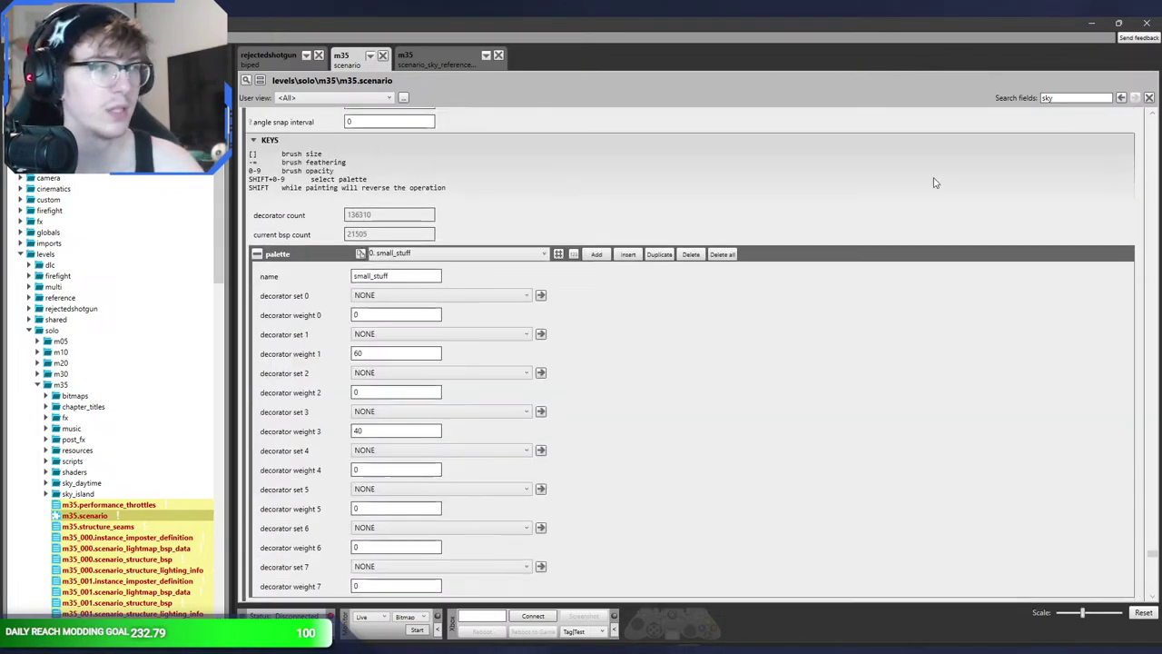
- Search the m35 scenario's fields for "camera" and reveal the fields around the camera effects reference
double_click(1053, 98)
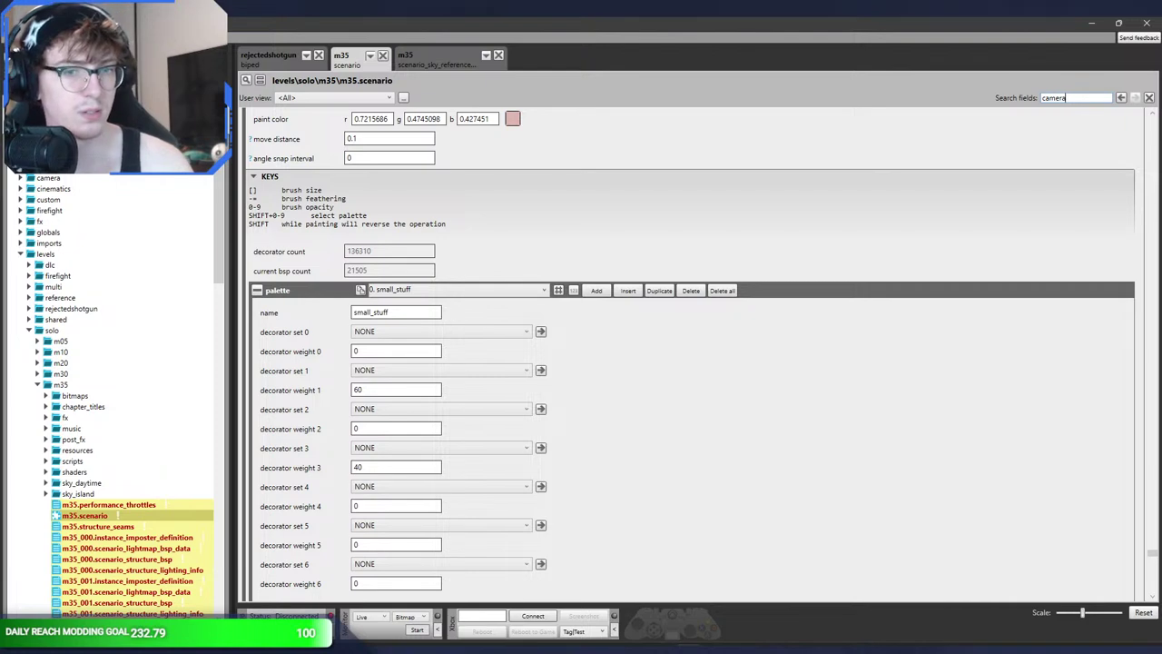
key("Return")
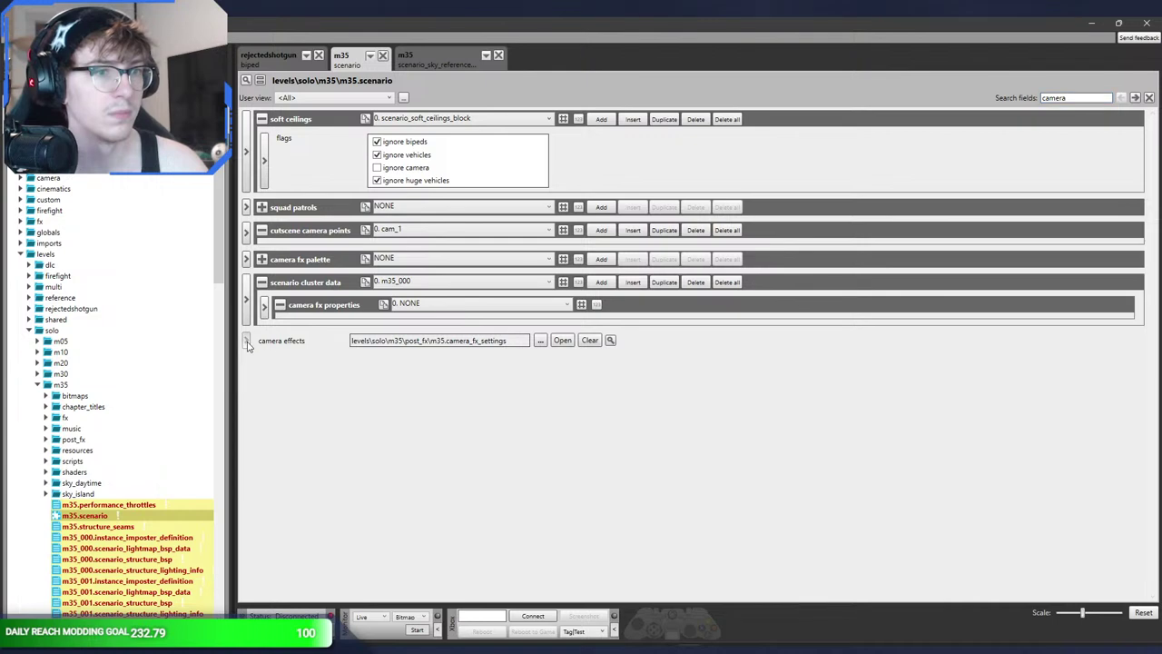
key("Return")
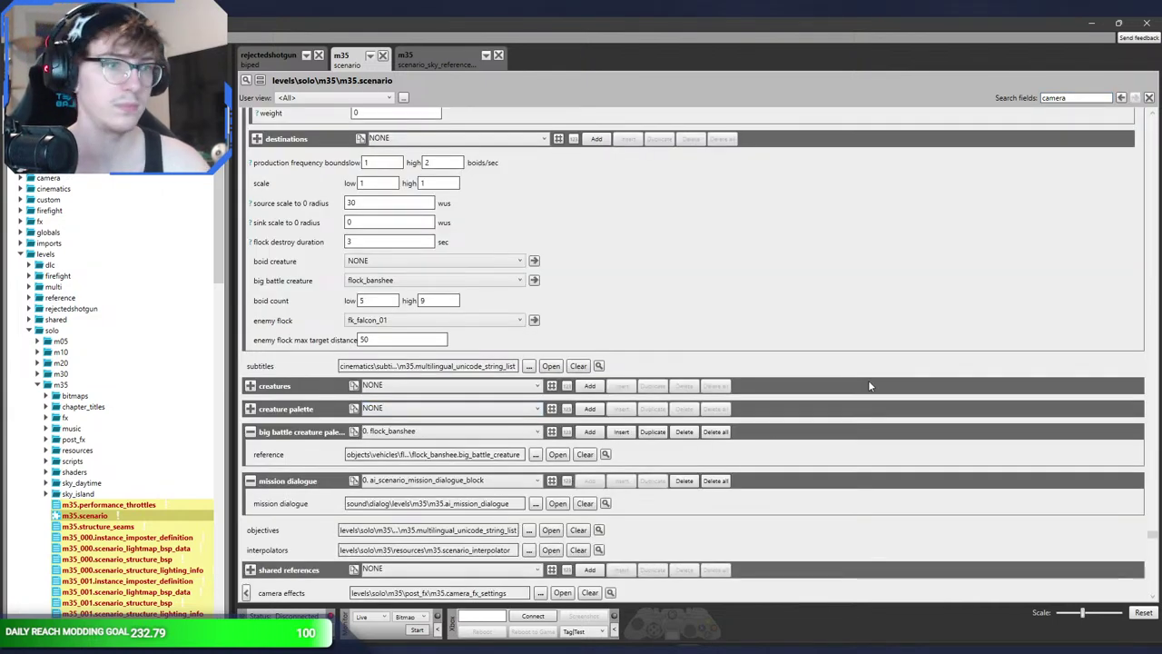
scroll(275, 470, "down", 1)
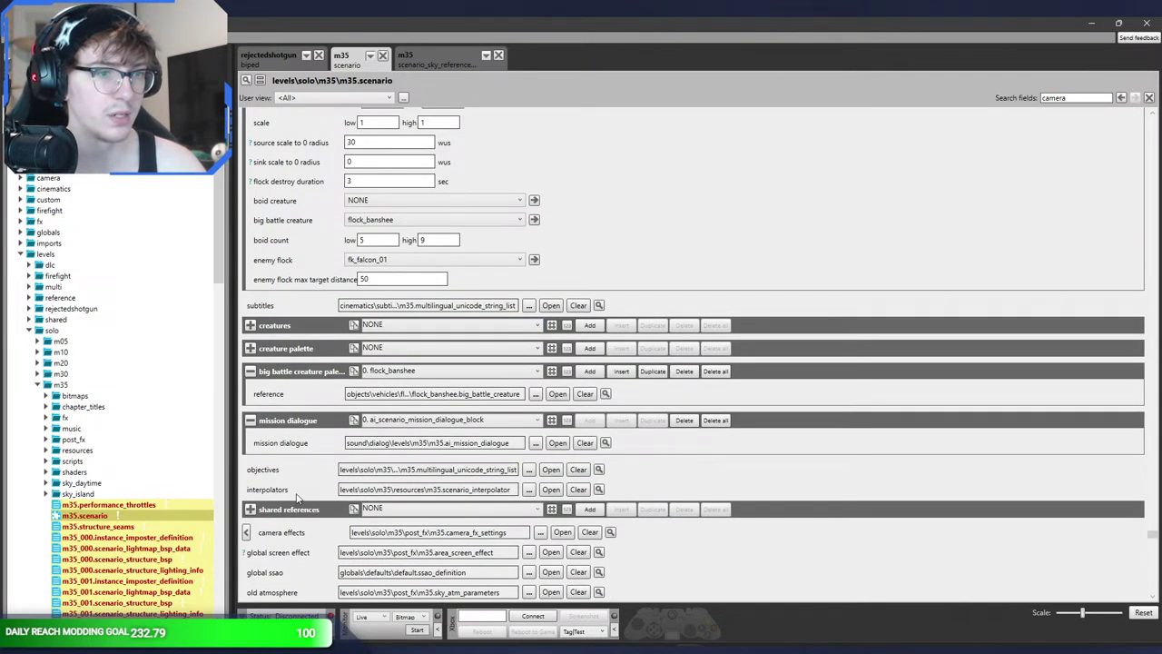
scroll(295, 488, "down", 1)
scroll(300, 499, "down", 1)
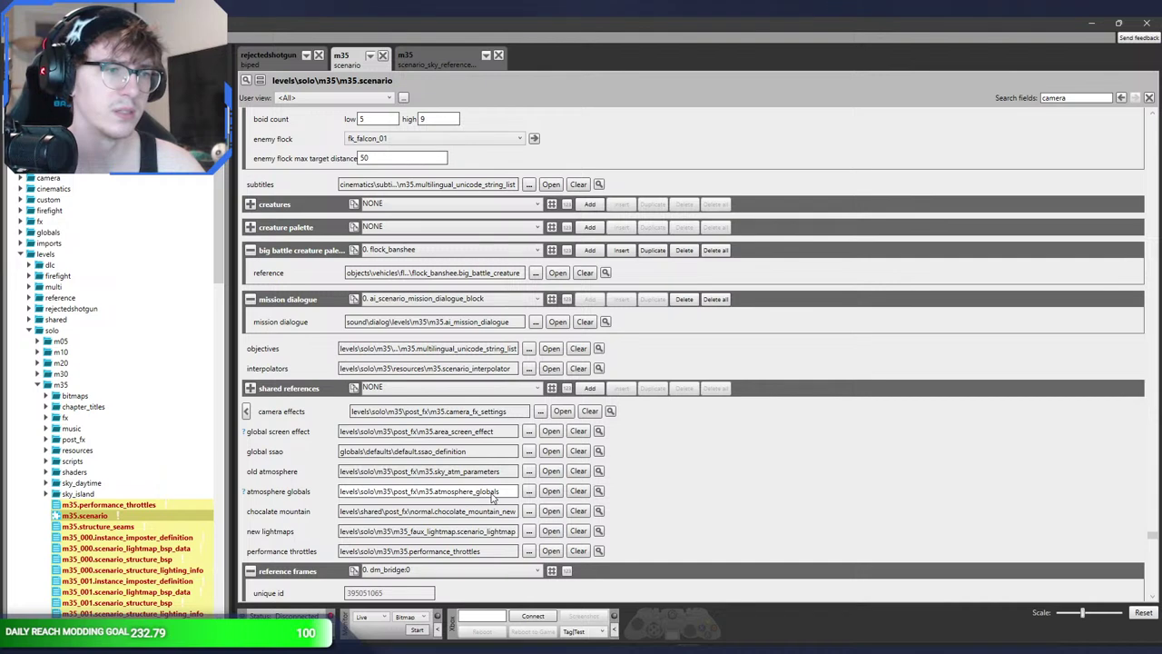
- Open m35's atmosphere globals tag, check the entries of its underwater settings block and close the tag
left_click(553, 493)
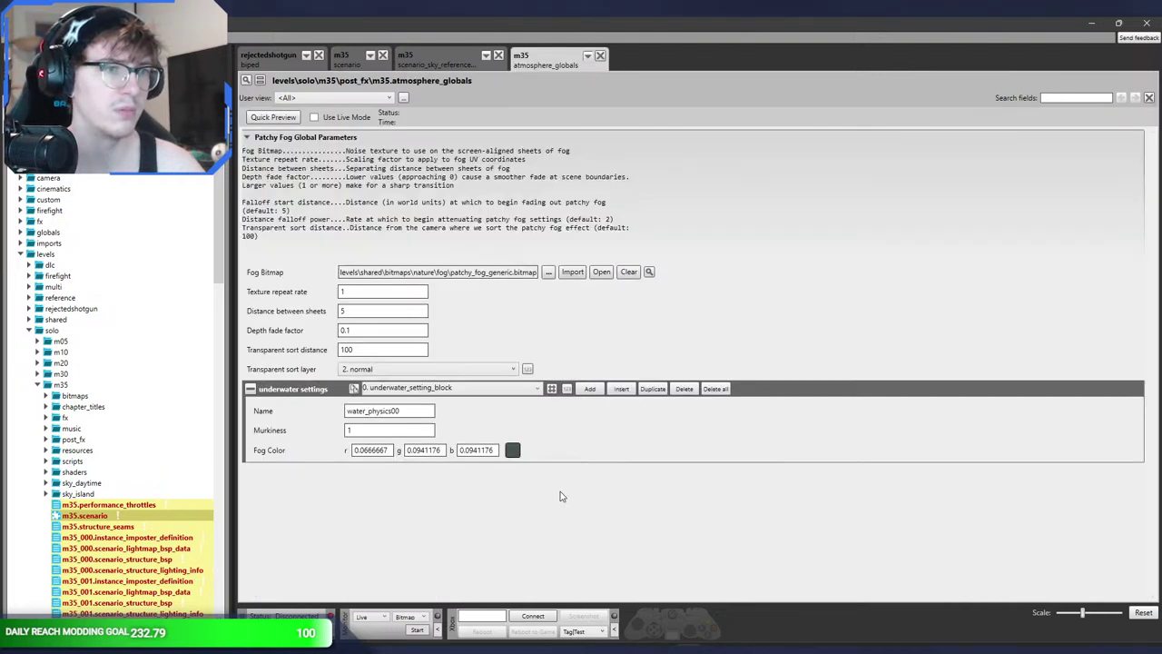
left_click(456, 389)
left_click(456, 388)
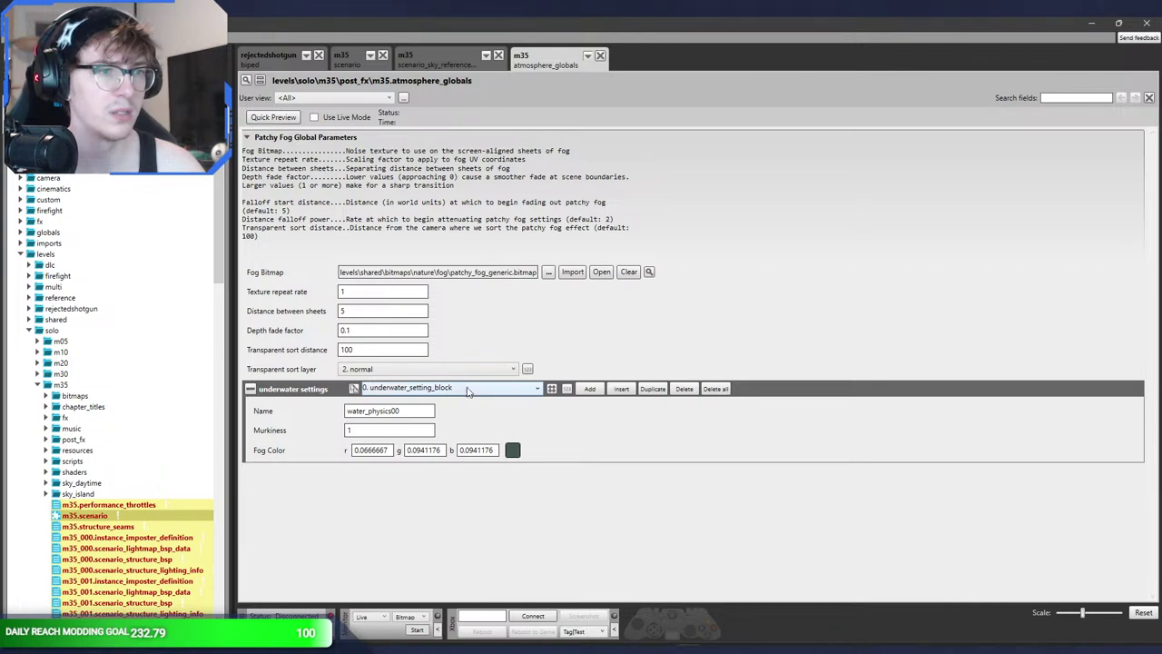
left_click(600, 57)
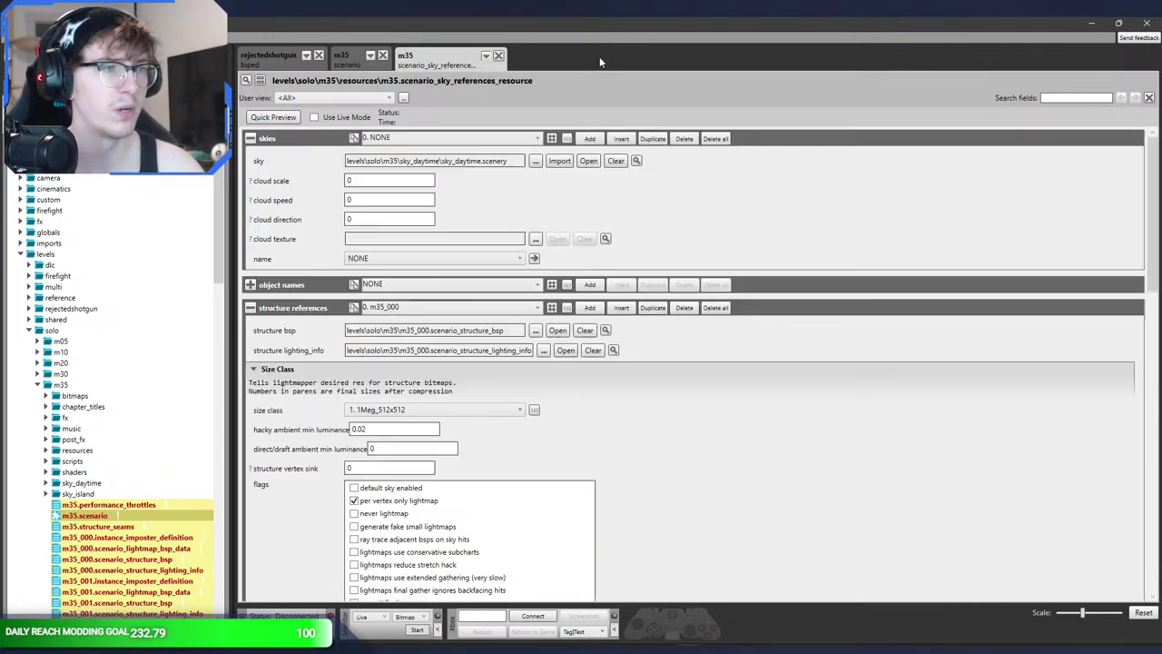
- Close the sky references resource, set the m35 scenario's sky to levels\solo\m35\sky_daytime\sky_daytime.scenery, save the scenario and close it
left_click(499, 57)
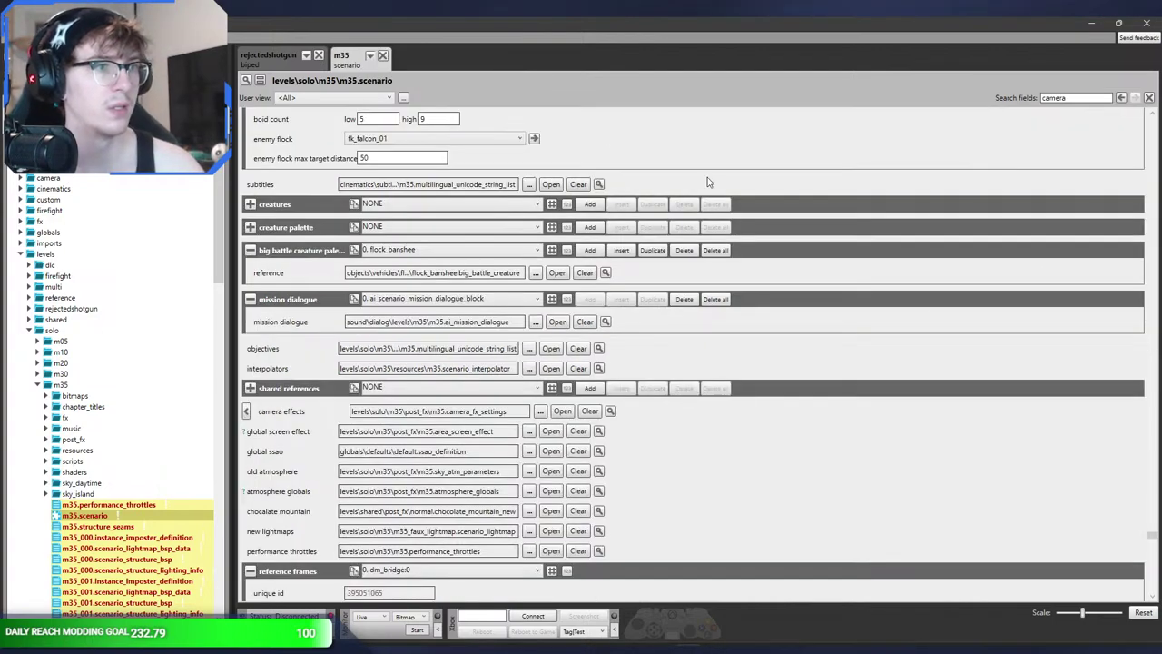
left_click_drag(1150, 551, 1153, 135)
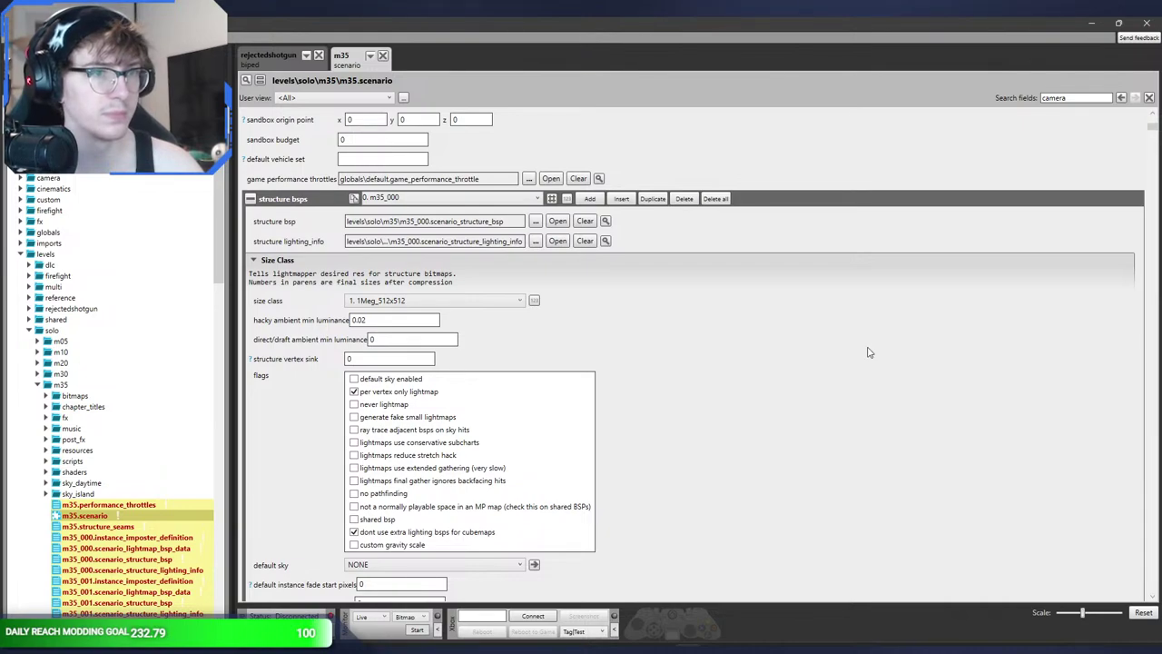
scroll(790, 360, "up", 3)
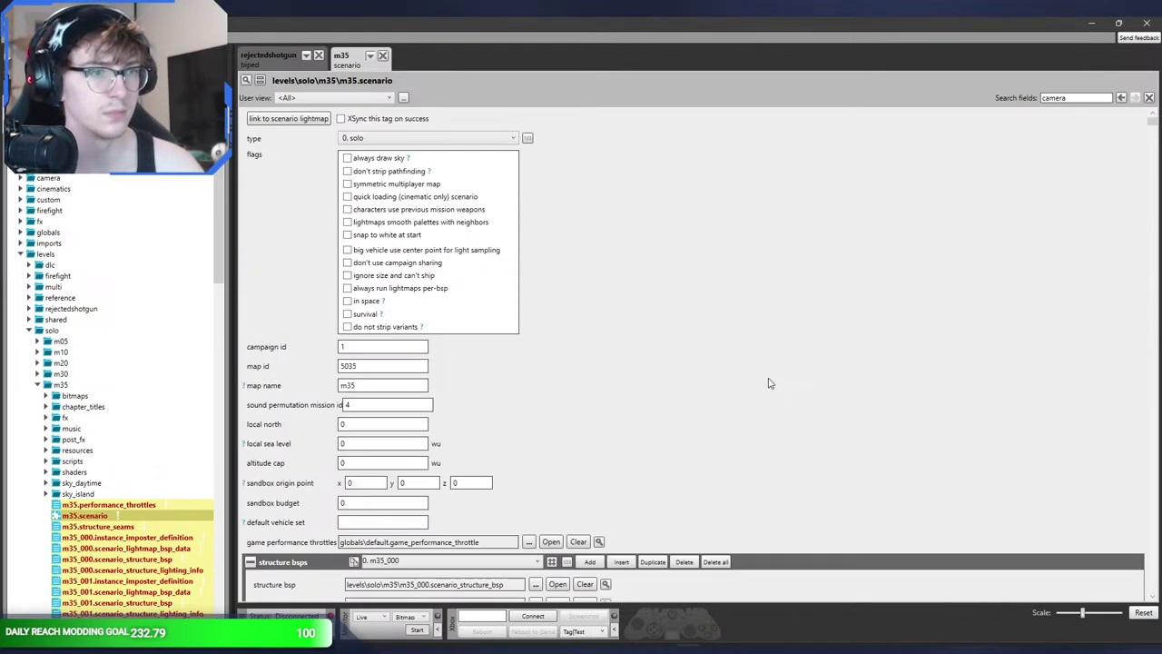
scroll(769, 384, "down", 3)
scroll(765, 382, "down", 15)
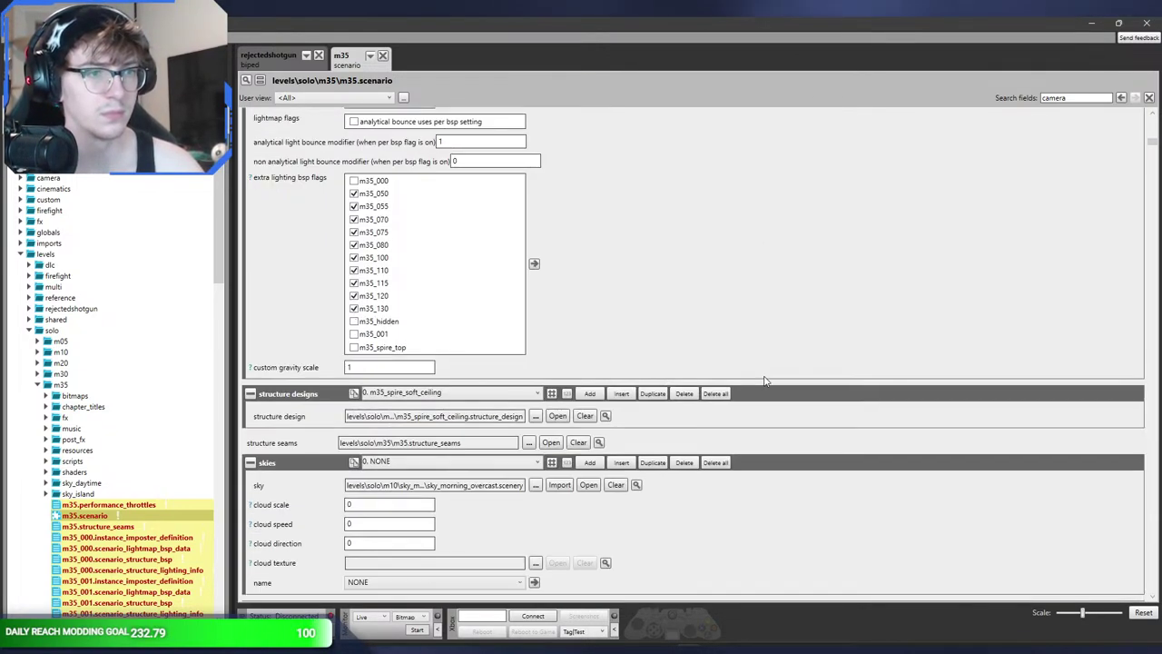
left_click(459, 489)
key("ctrl+v")
key("ctrl+s")
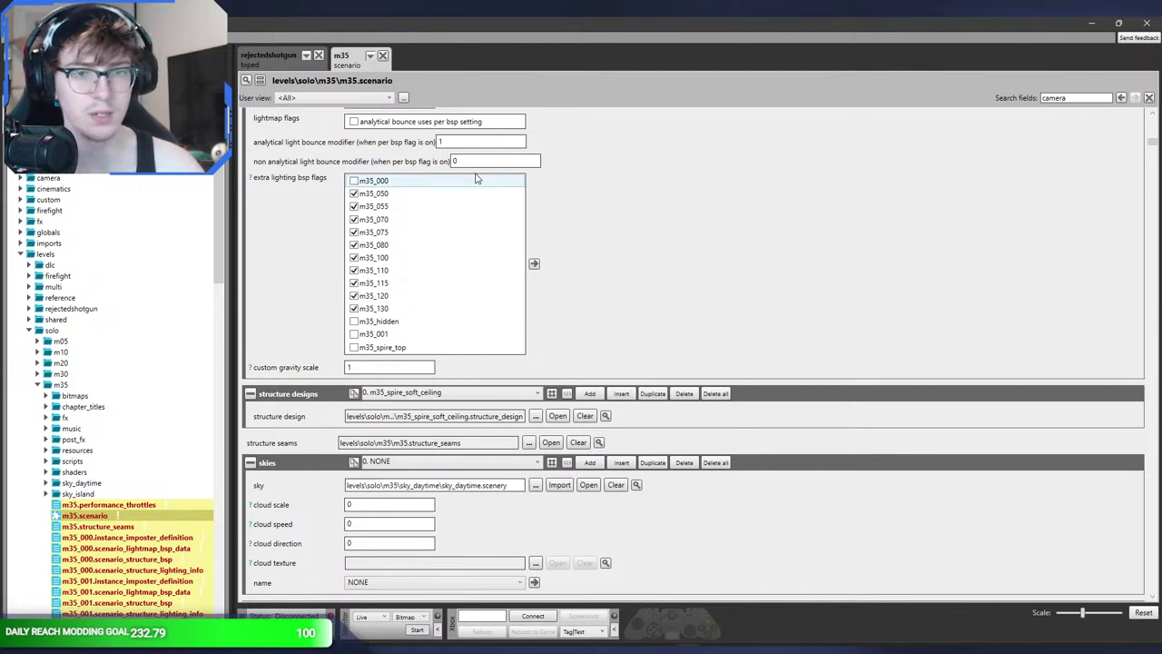
left_click(382, 56)
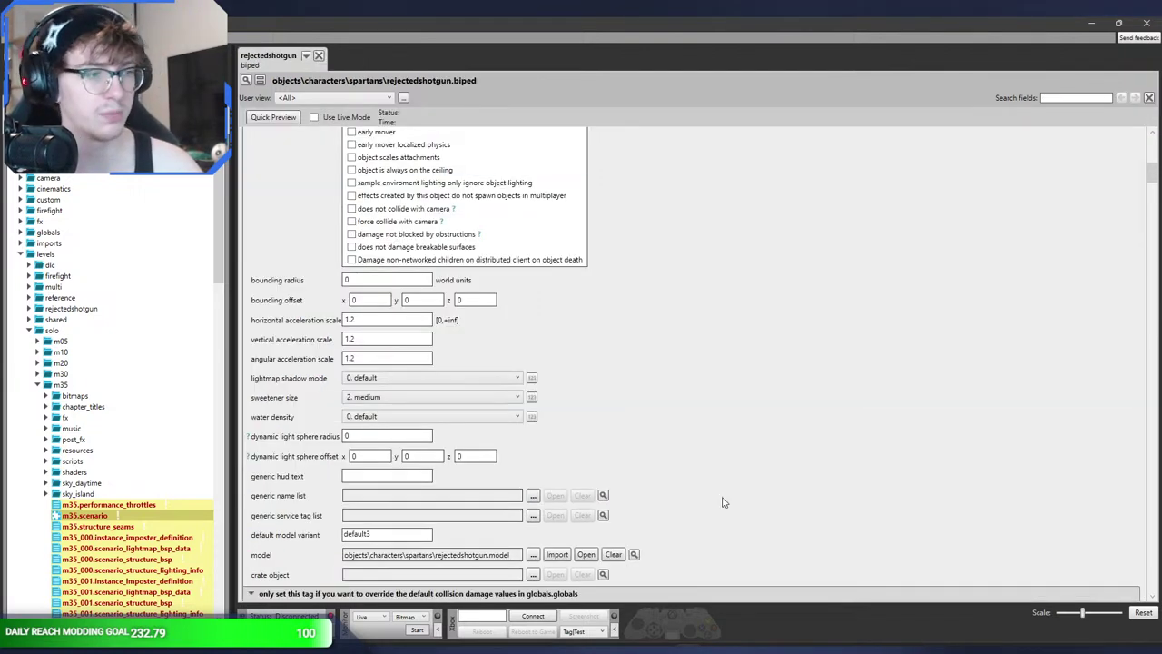
- Switch to Sapien and fly the camera over the reloaded m35 terrain to check its sky
left_click(713, 650)
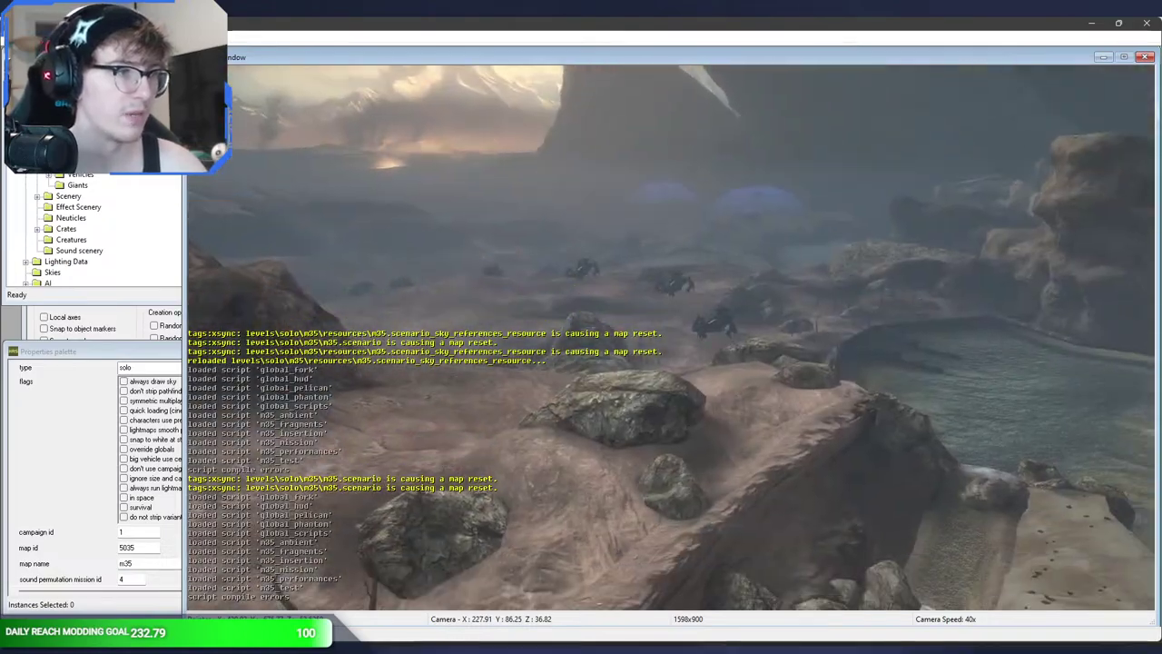
key("w")
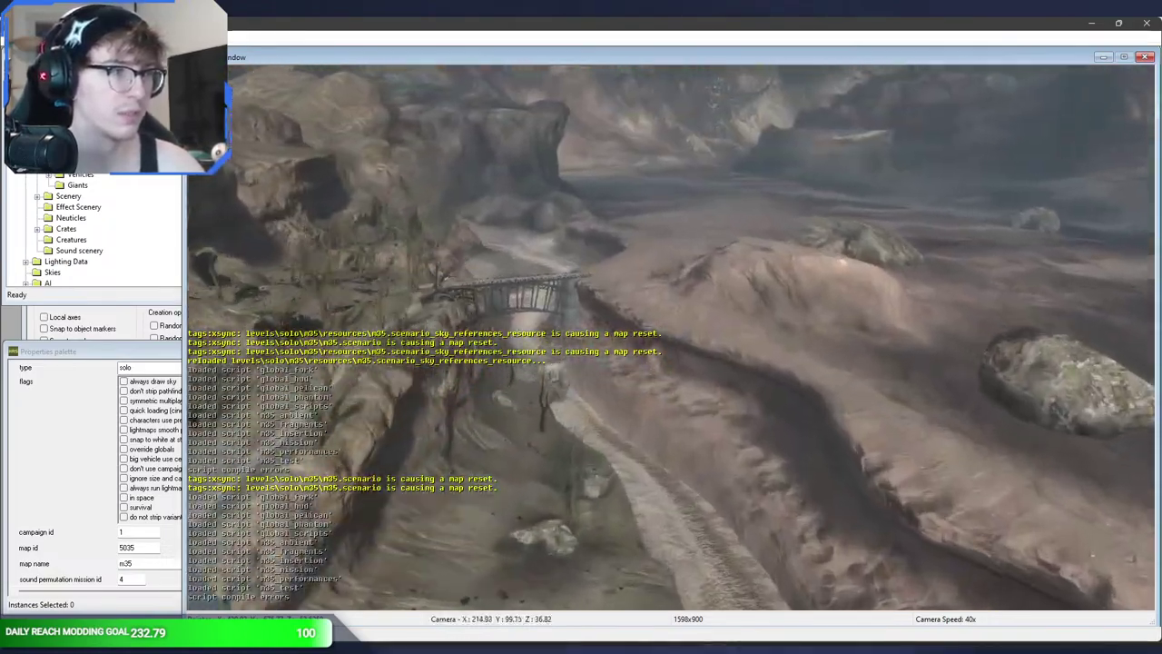
key("w")
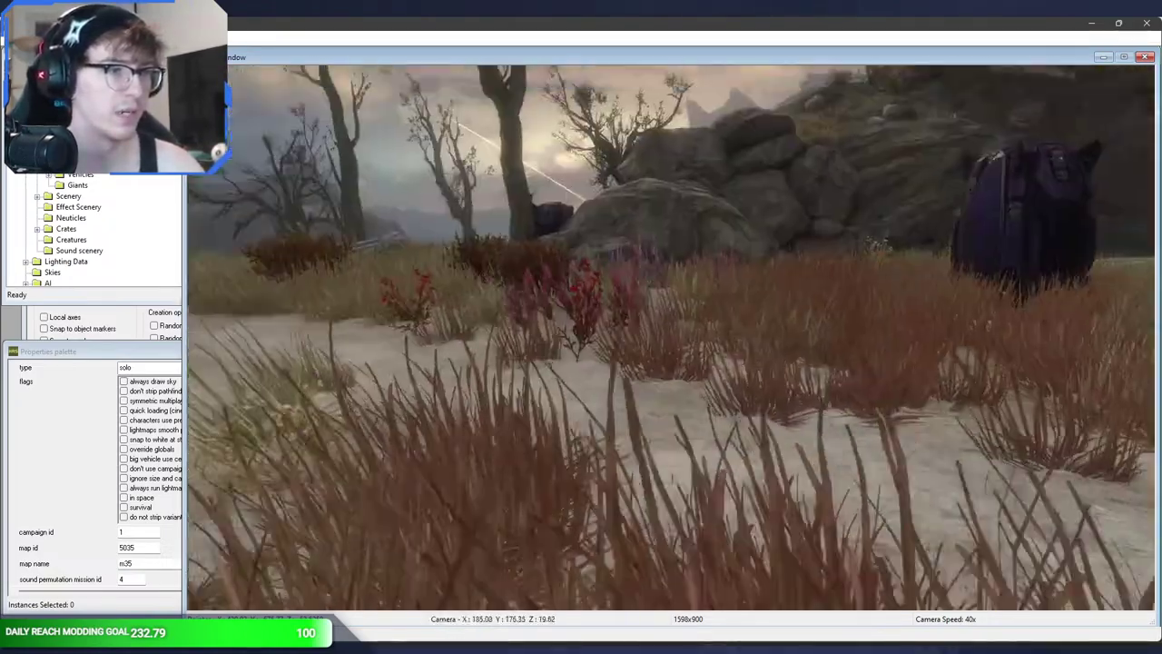
- Play-test m35 in first person, walking along the dirt road and firing the grenade launcher at the ground ahead
key("Tab")
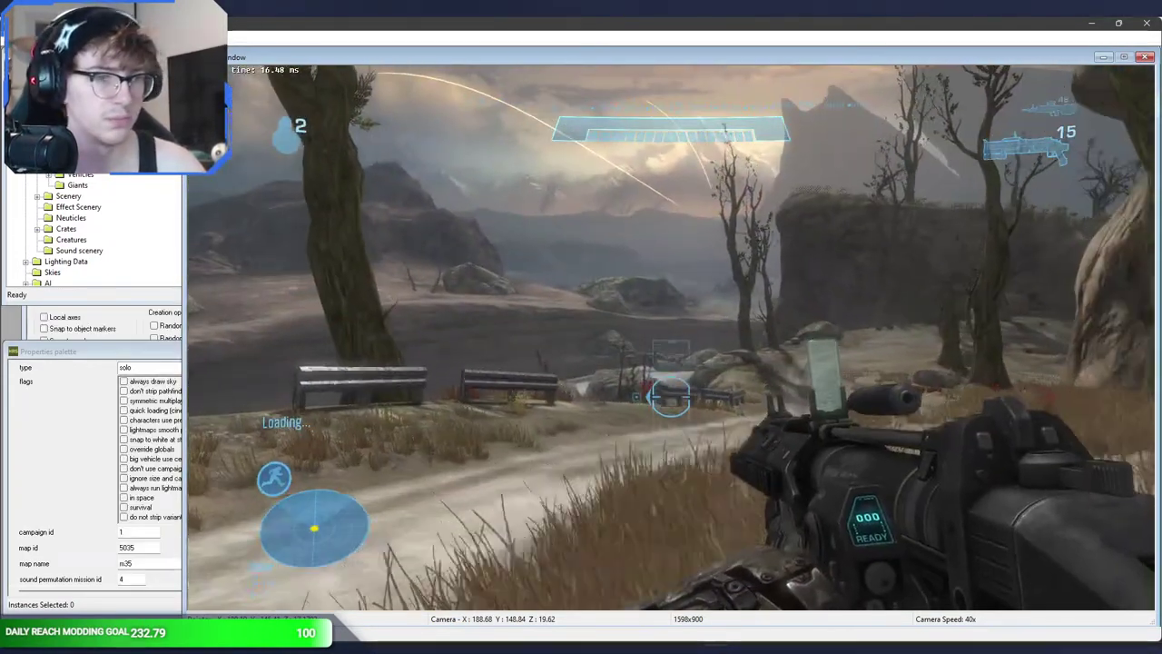
key("w")
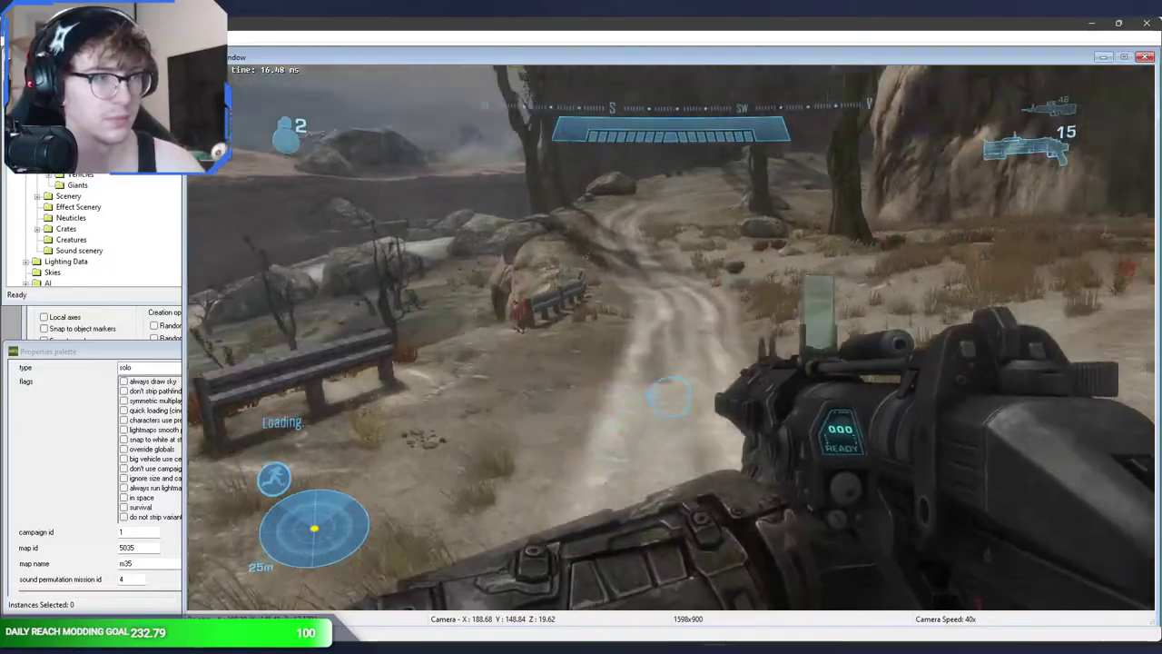
key("w")
left_click(672, 397)
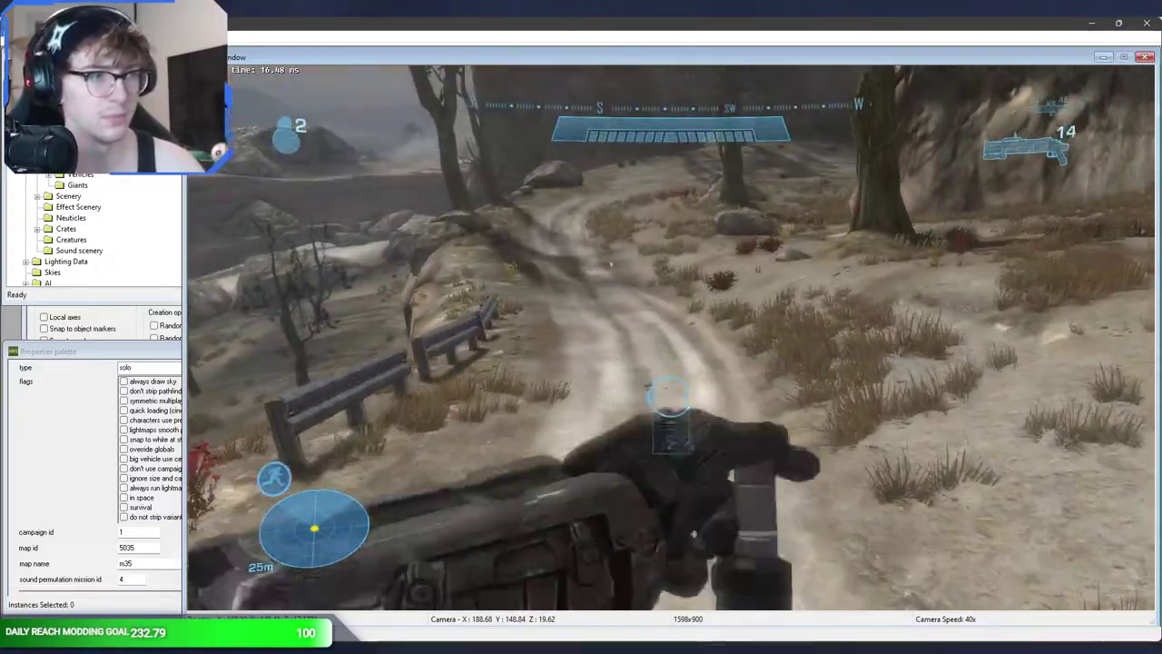
key("w")
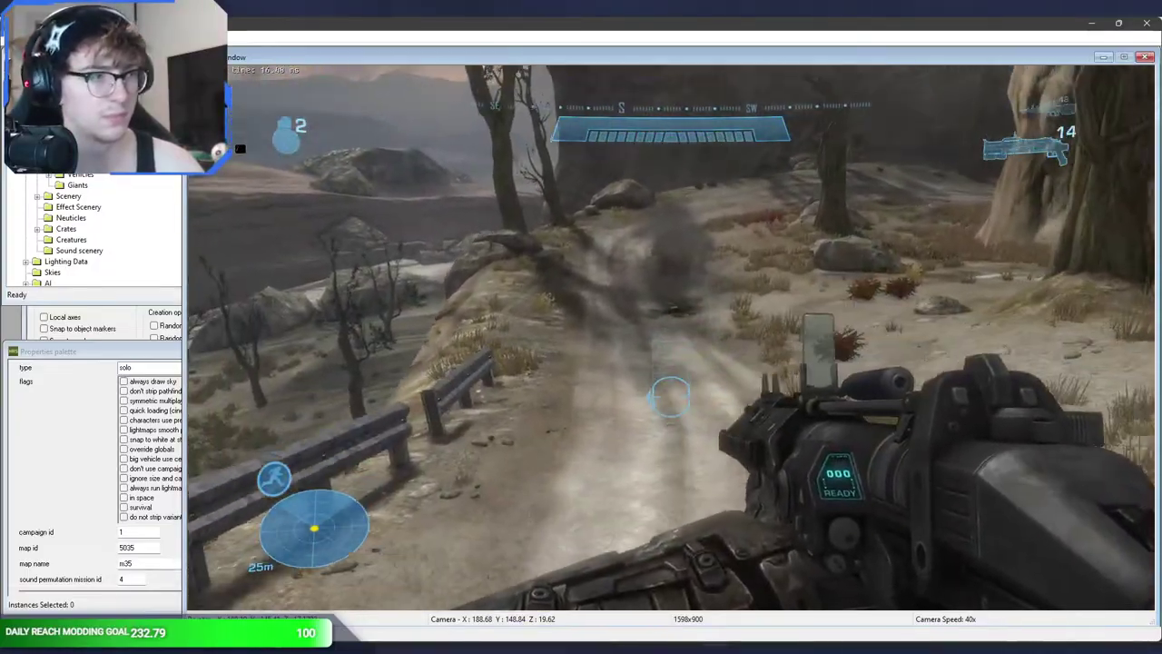
left_click(672, 397)
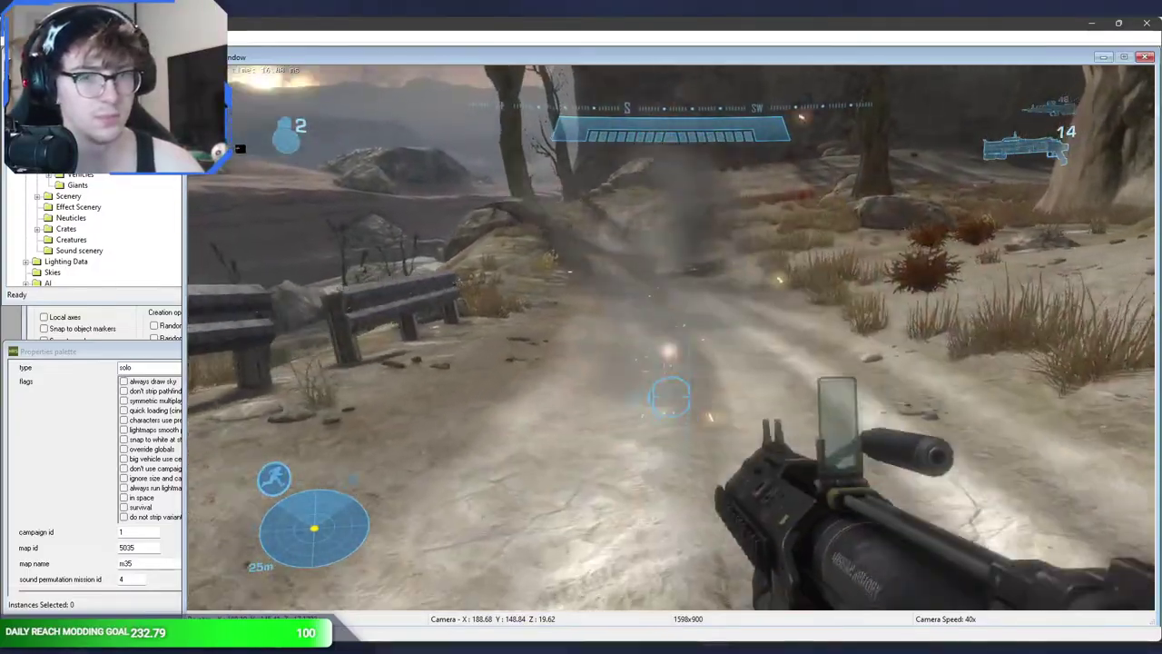
key("w")
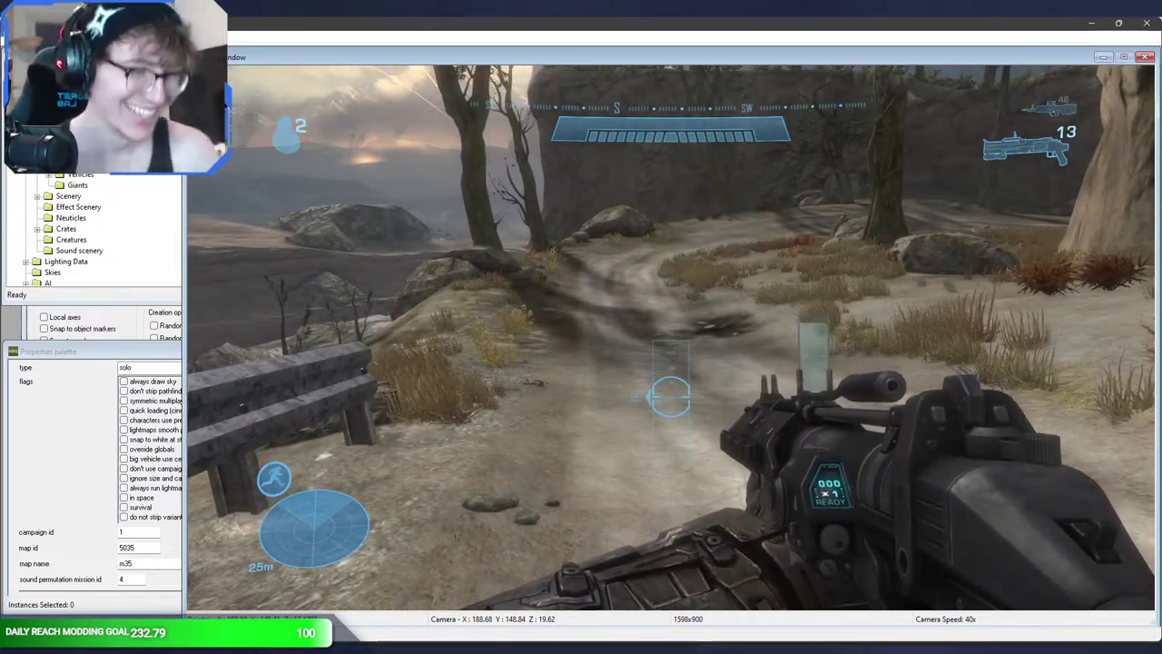
left_click(670, 397)
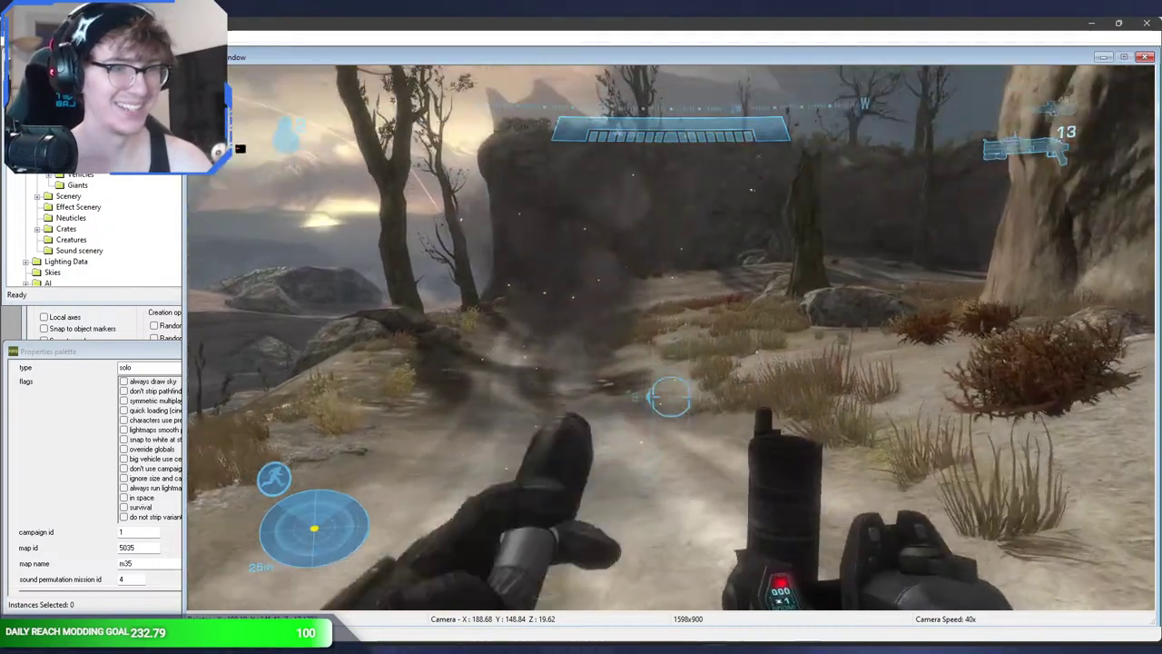
- Return from play mode to the free camera, view the player character from outside and set the camera speed to 1.0x
key("Tab")
key("w")
key("q")
key("BackSpace")
key("BackSpace")
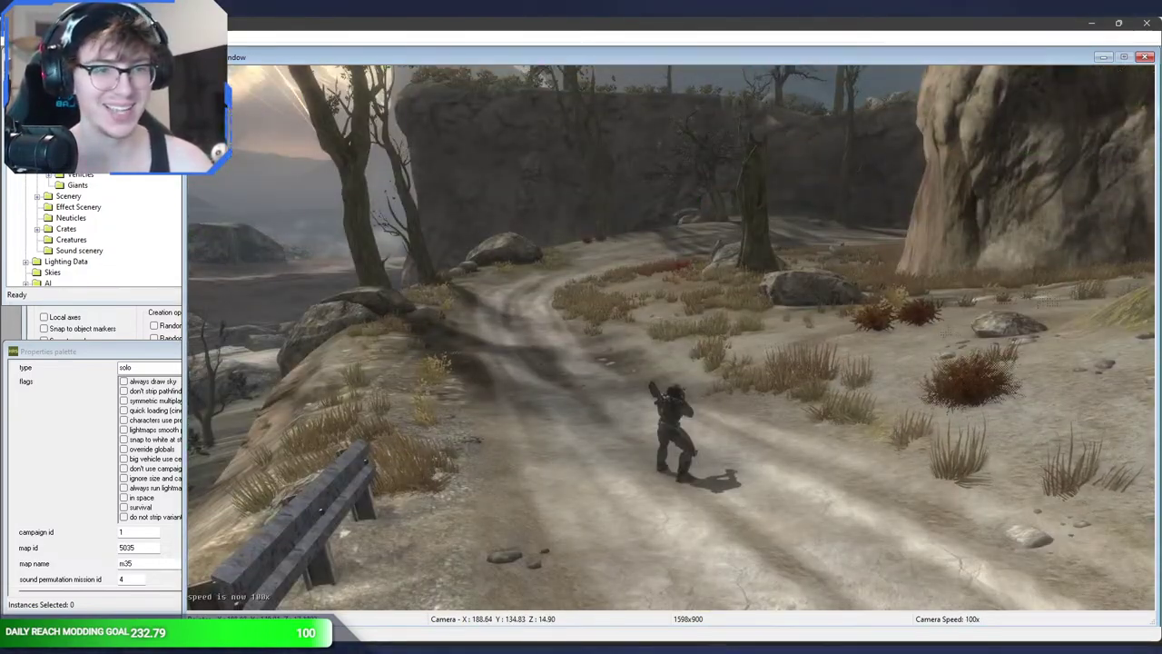
key("shift")
middle_click_drag(667, 494, 656, 521)
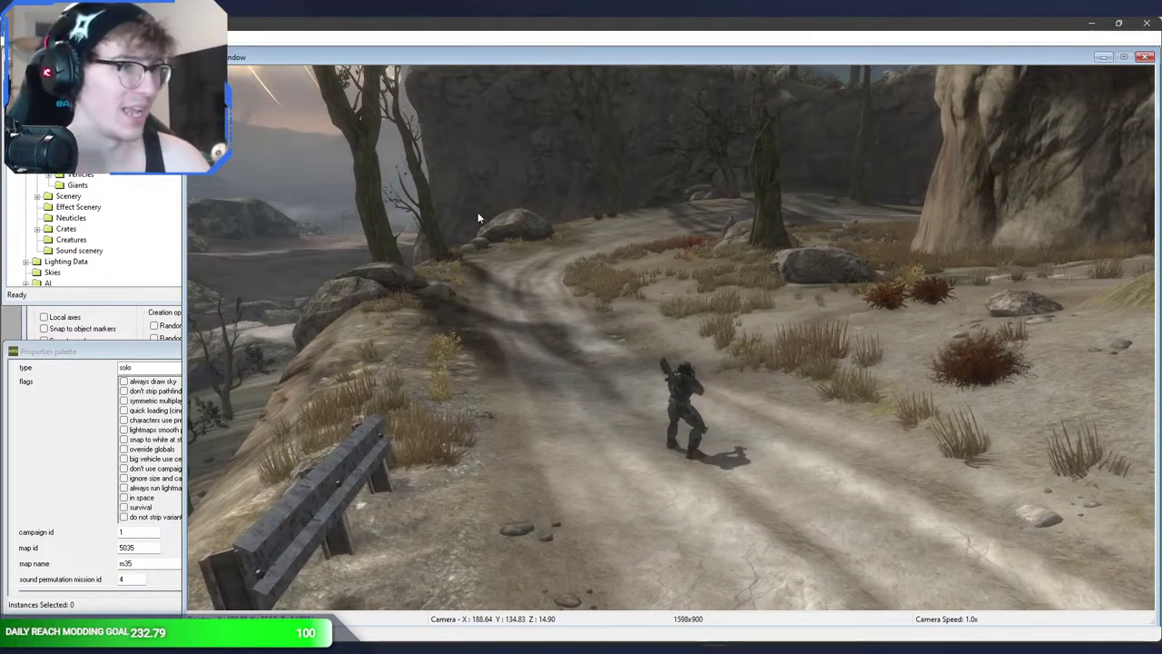
- Open the space_castle scenario from the levels\multi\space_castle folder
left_click(14, 38)
left_click(37, 66)
left_click(251, 74)
double_click(118, 127)
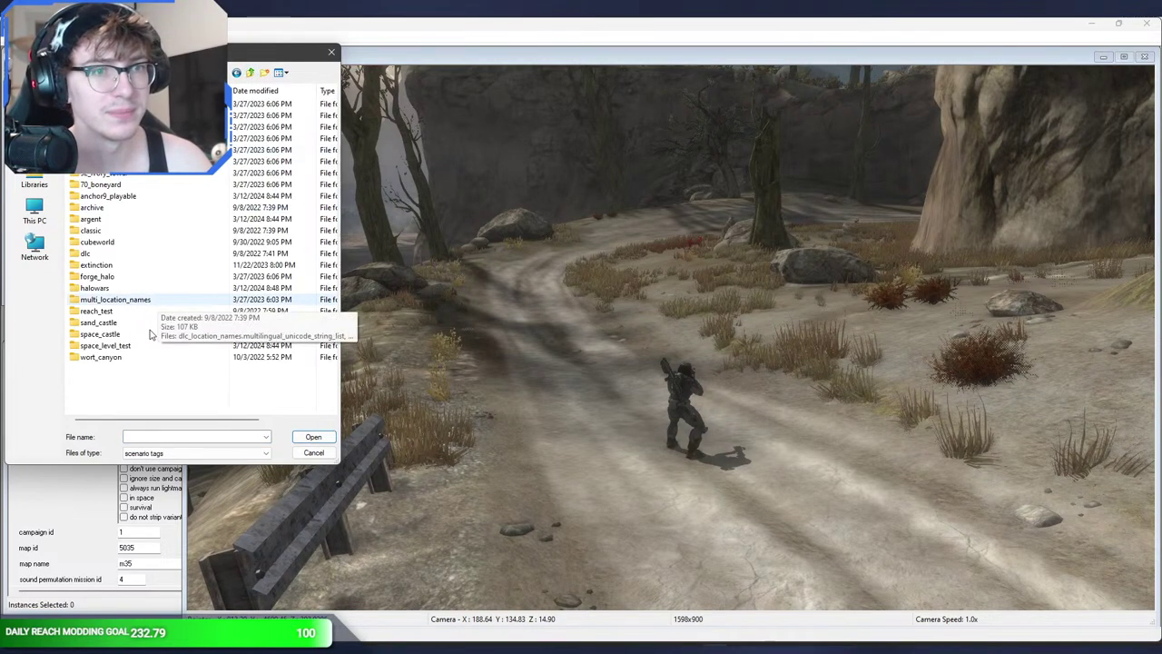
double_click(126, 340)
double_click(118, 138)
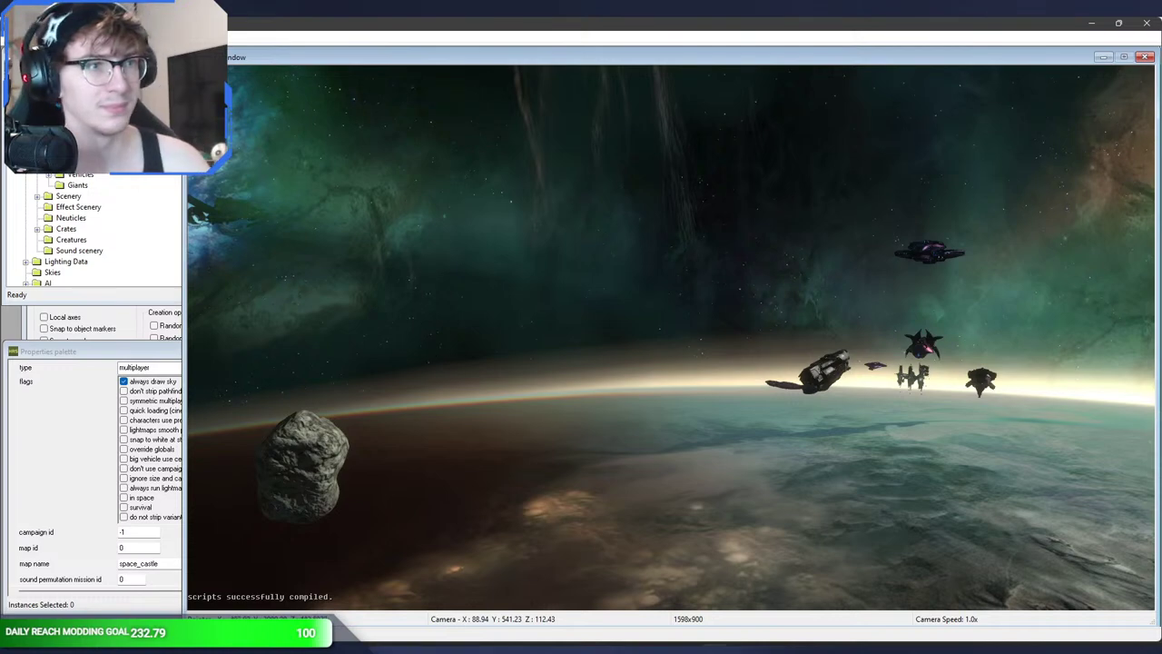
- Raise the camera speed to 40x and fly through space_castle to inspect its planet, ships and sky
middle_click_drag(671, 336, 920, 444)
key("w")
key("shift")
key("shift")
key("shift")
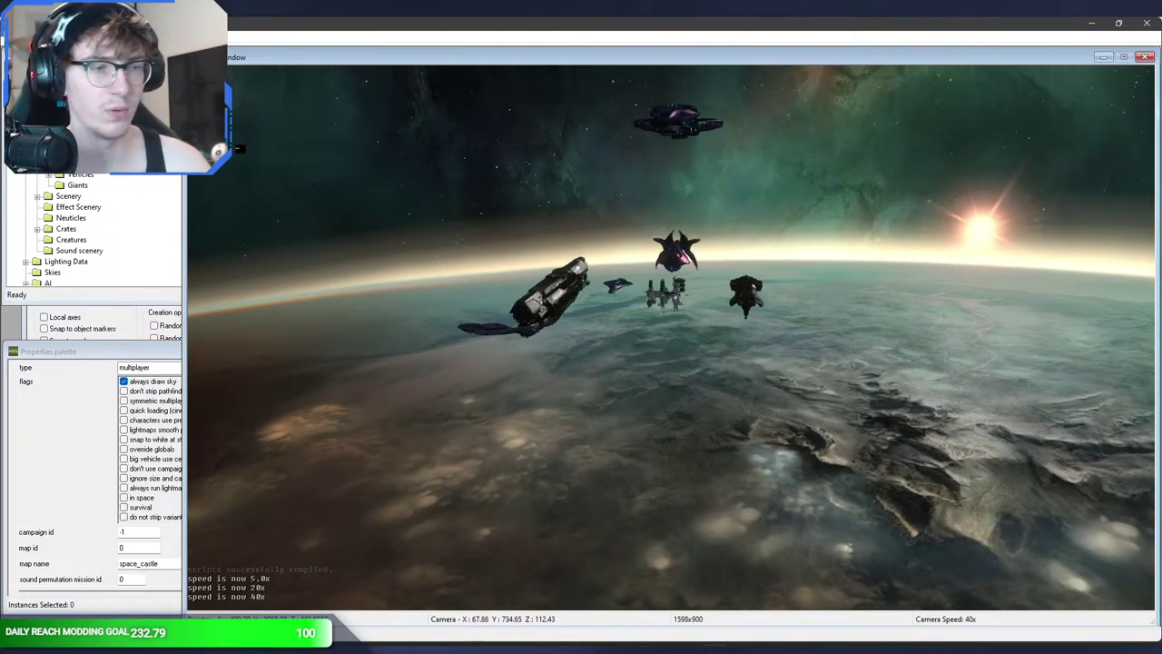
- Switch to Blender and bring up its console to read the space_castle export log
left_click(474, 647)
left_click(439, 616)
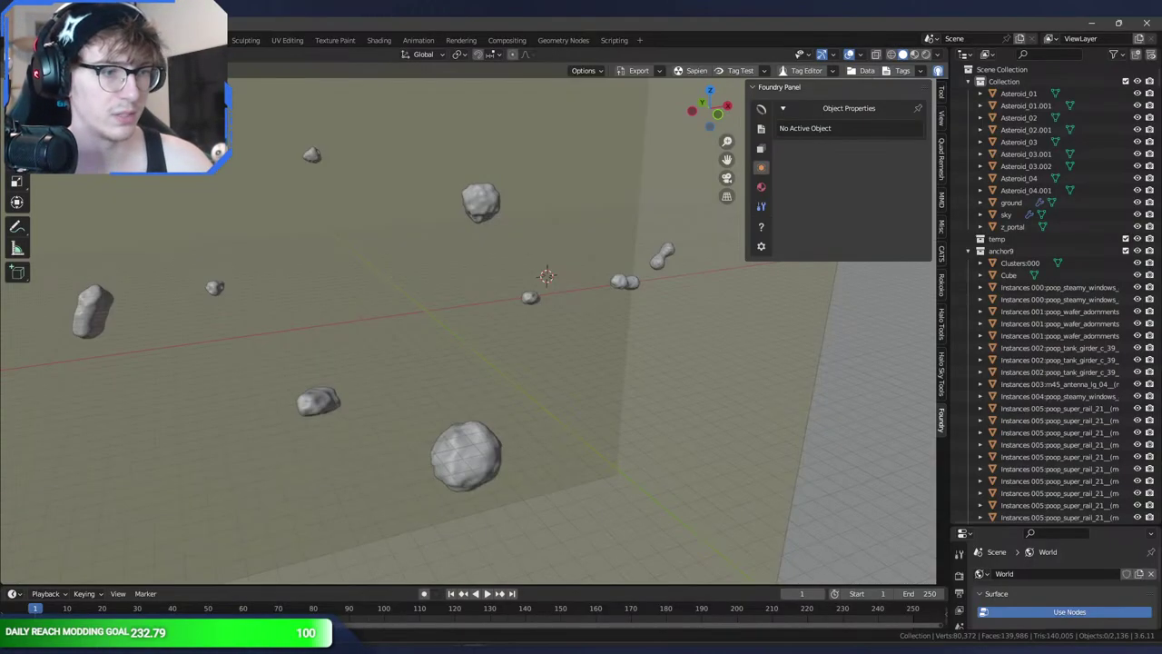
left_click(539, 607)
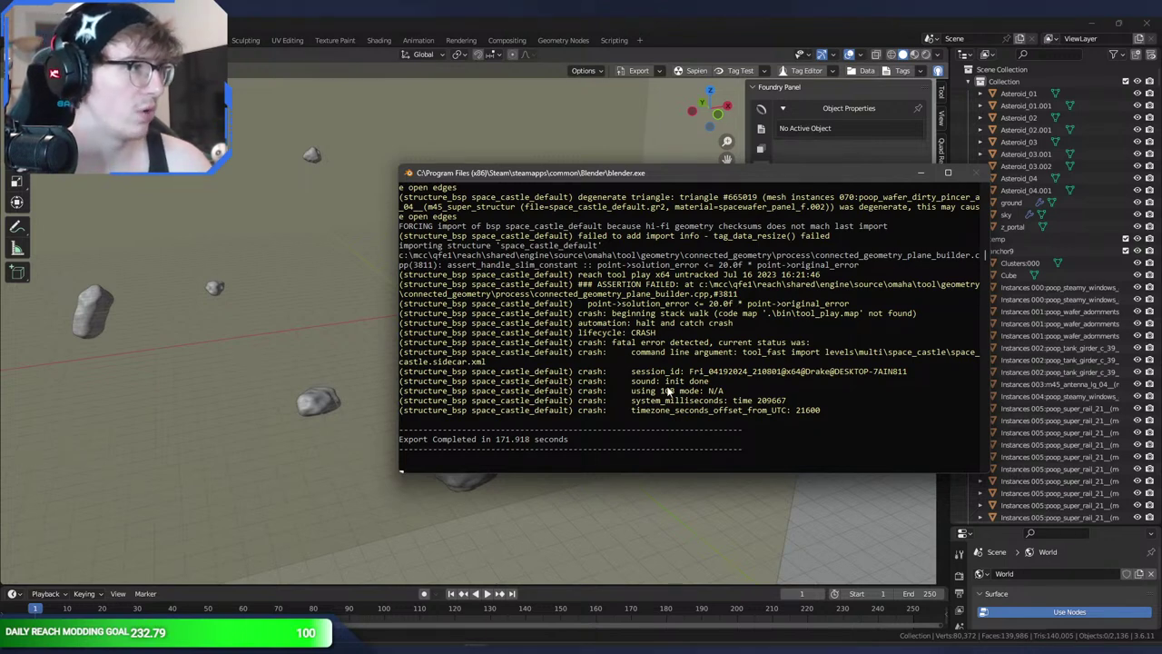
- Select the Cube object in the anchor9 collection, frame it and try moving it, cancelling the move
left_click(1014, 275)
middle_click_drag(521, 295, 423, 288)
key("KP_Decimal")
scroll(525, 234, "down", 8)
scroll(519, 238, "up", 7)
scroll(516, 238, "down", 7)
scroll(423, 288, "up", 6)
scroll(424, 288, "up", 4)
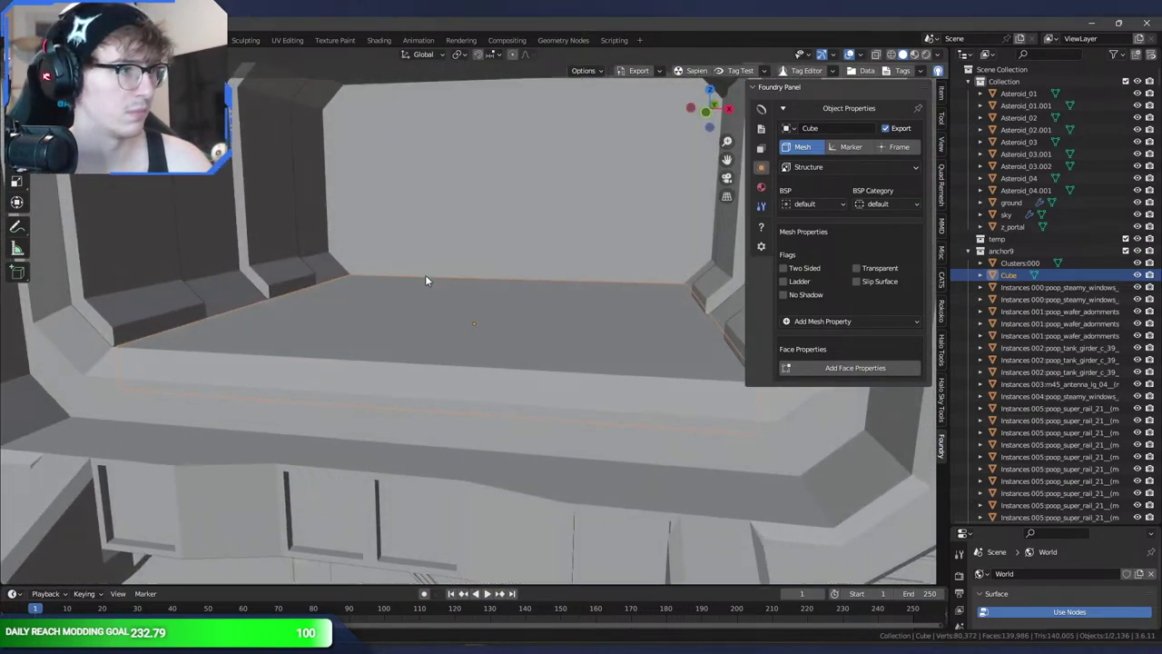
key("g")
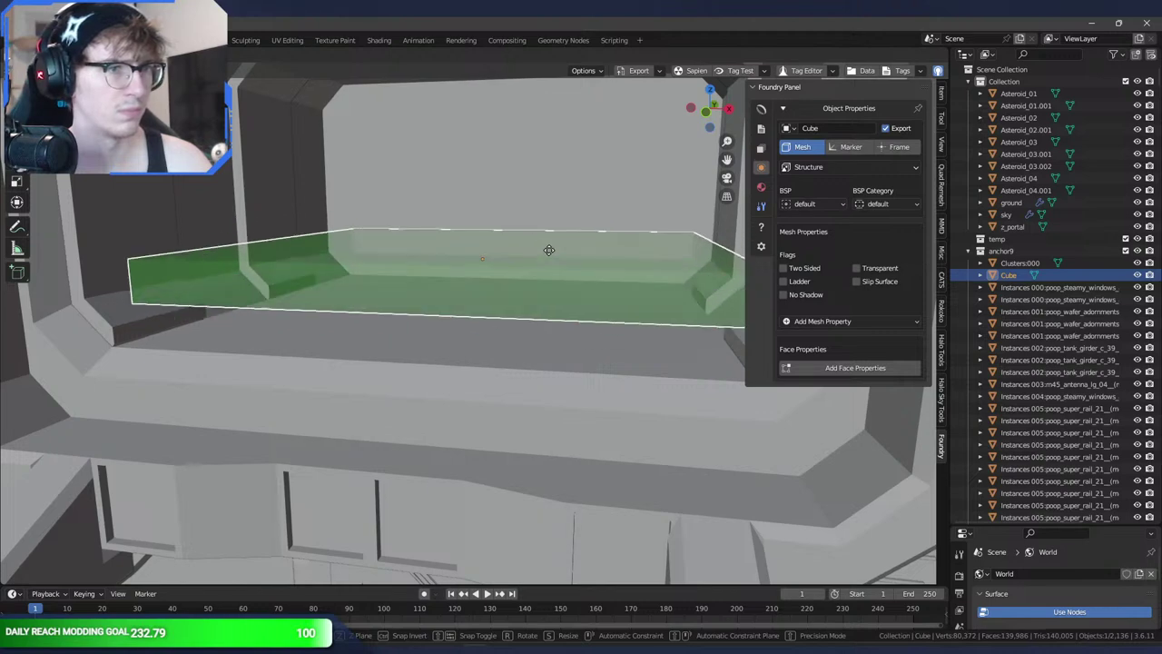
right_click(549, 258)
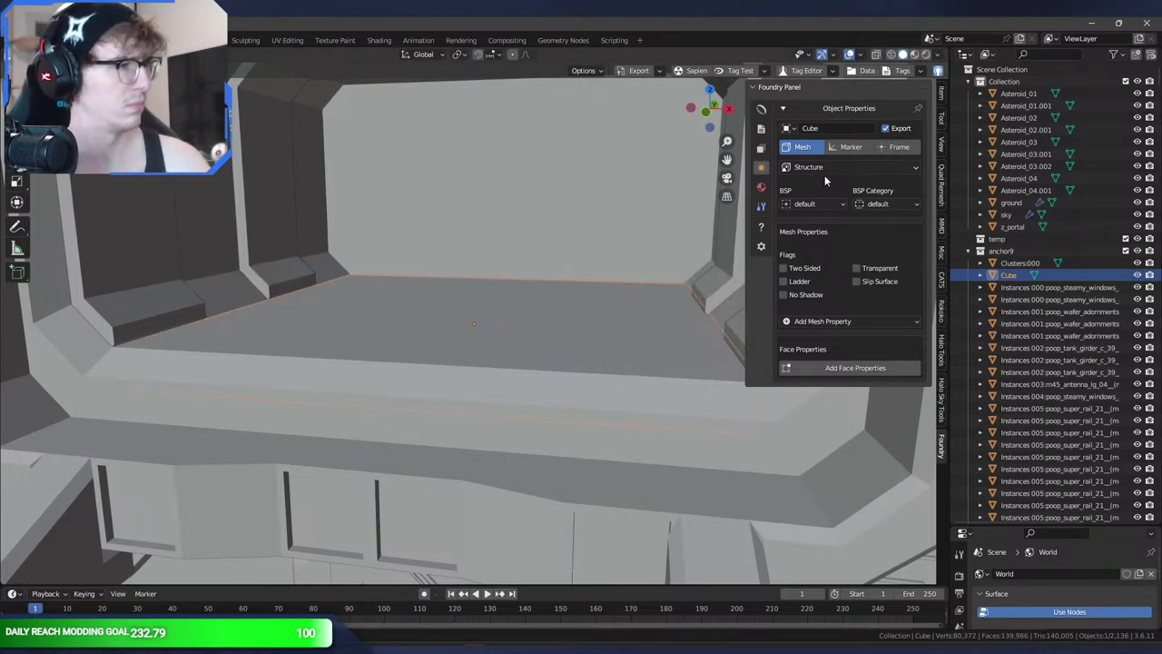
- Check the Cube's mesh type and material in the Foundry properties and delete the object
left_click(822, 168)
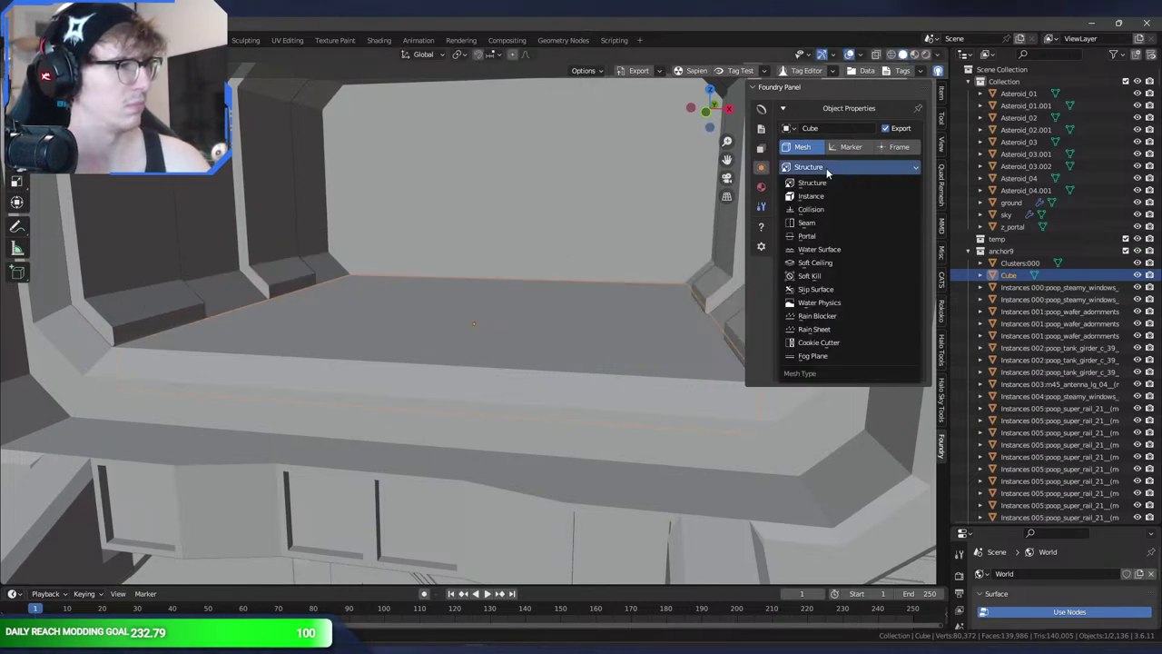
left_click(761, 207)
left_click(762, 186)
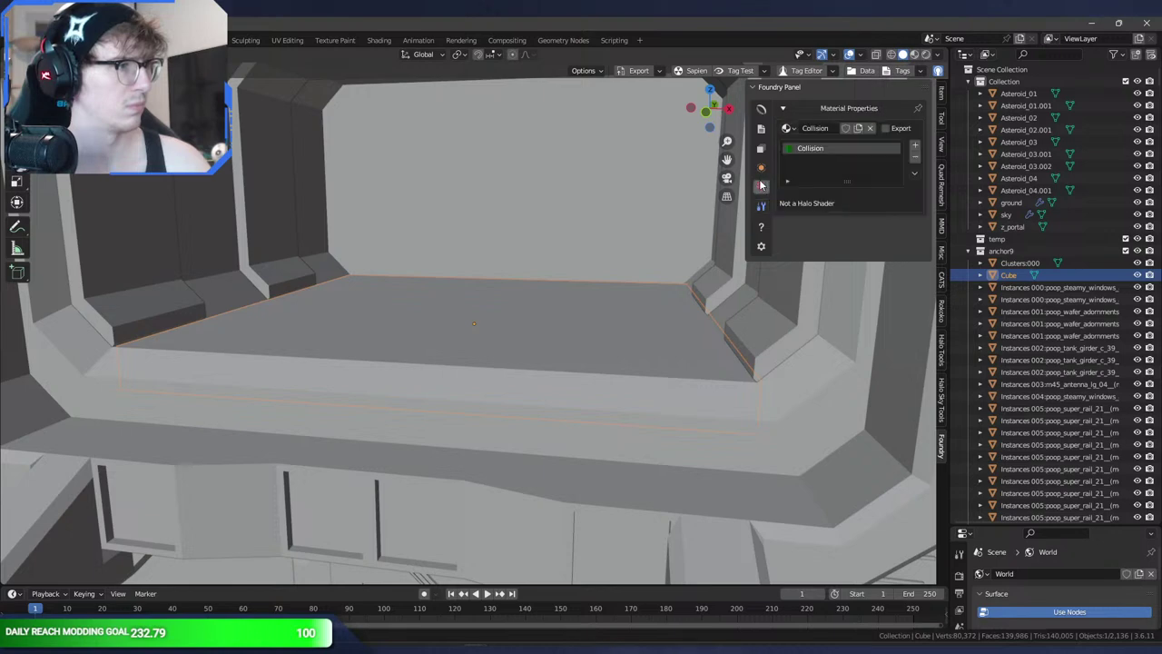
scroll(589, 188, "down", 8)
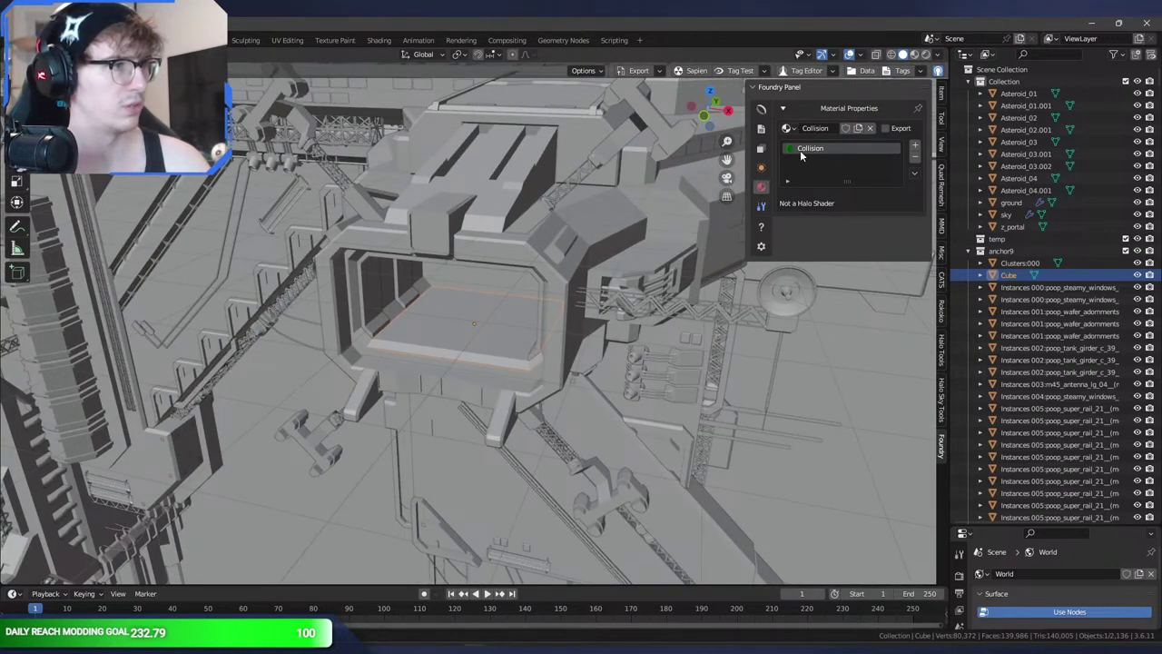
left_click(760, 207)
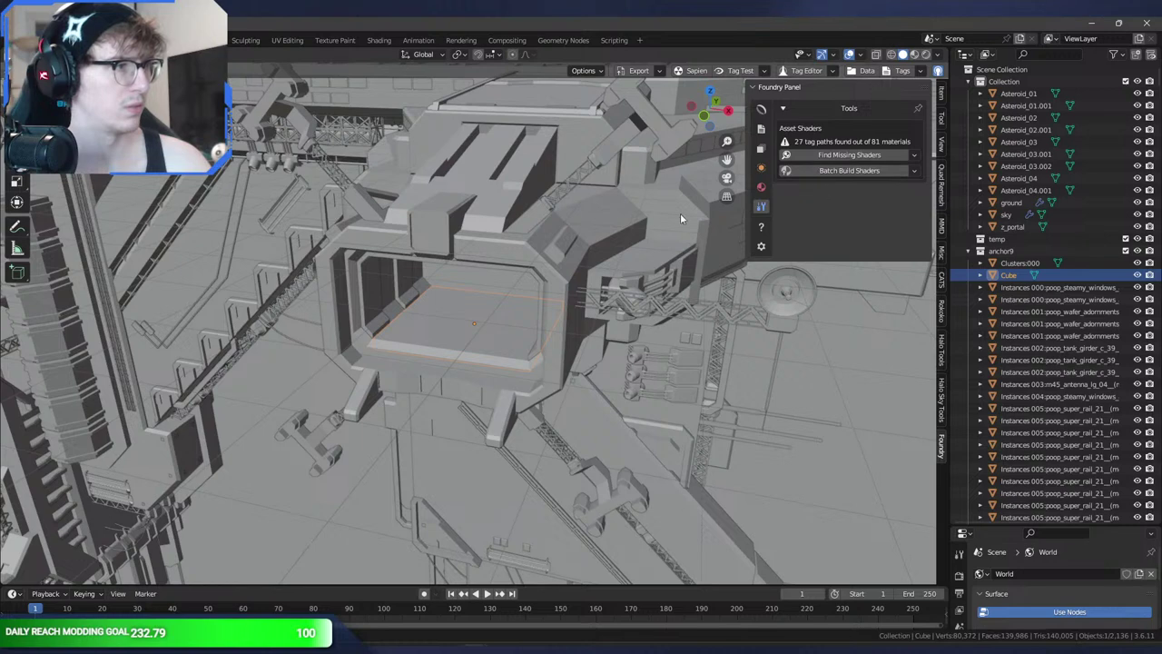
key("Delete")
- Select Clusters:000 in the anchor9 collection and check its Foundry object properties and available mesh properties
left_click(1025, 264)
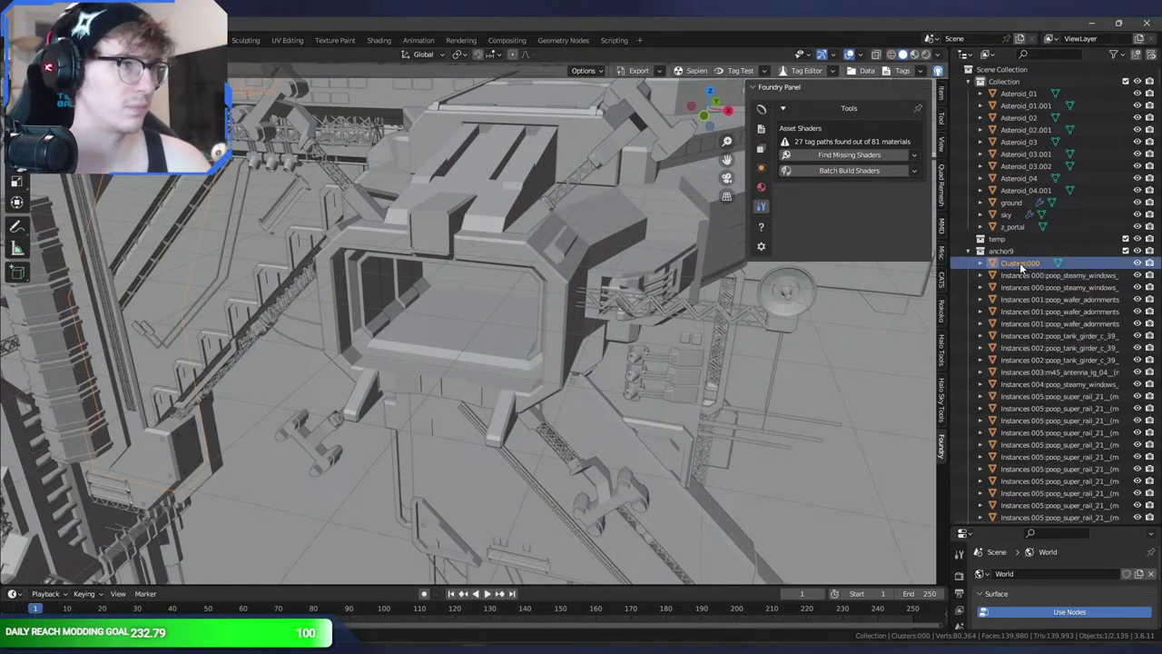
left_click(762, 169)
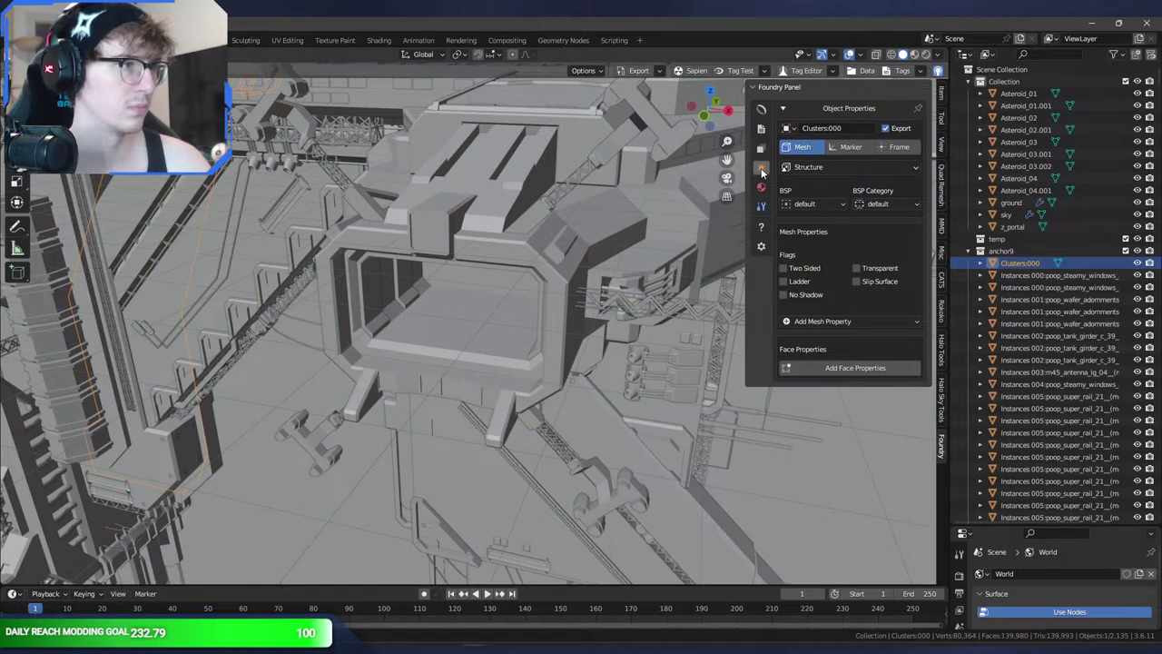
left_click(853, 322)
key("Escape")
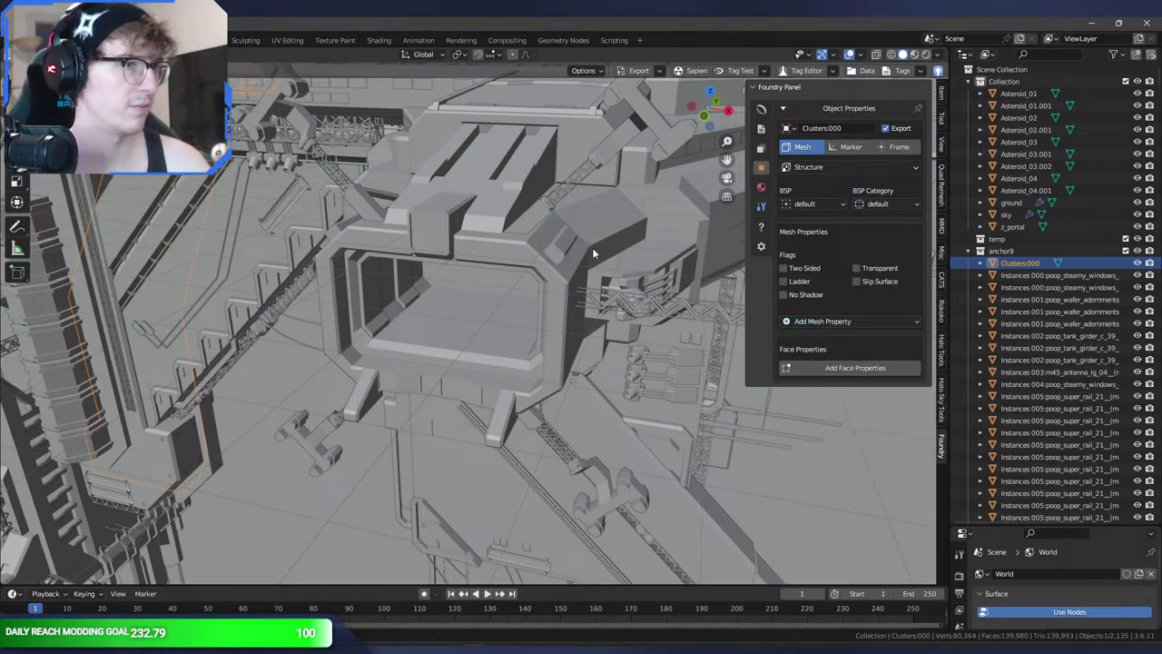
- Select the first poop_steamy_windows instance in anchor9 and widen the Outliner to show the full object names
scroll(644, 272, "down", 12)
scroll(633, 279, "up", 3)
left_click(1032, 277)
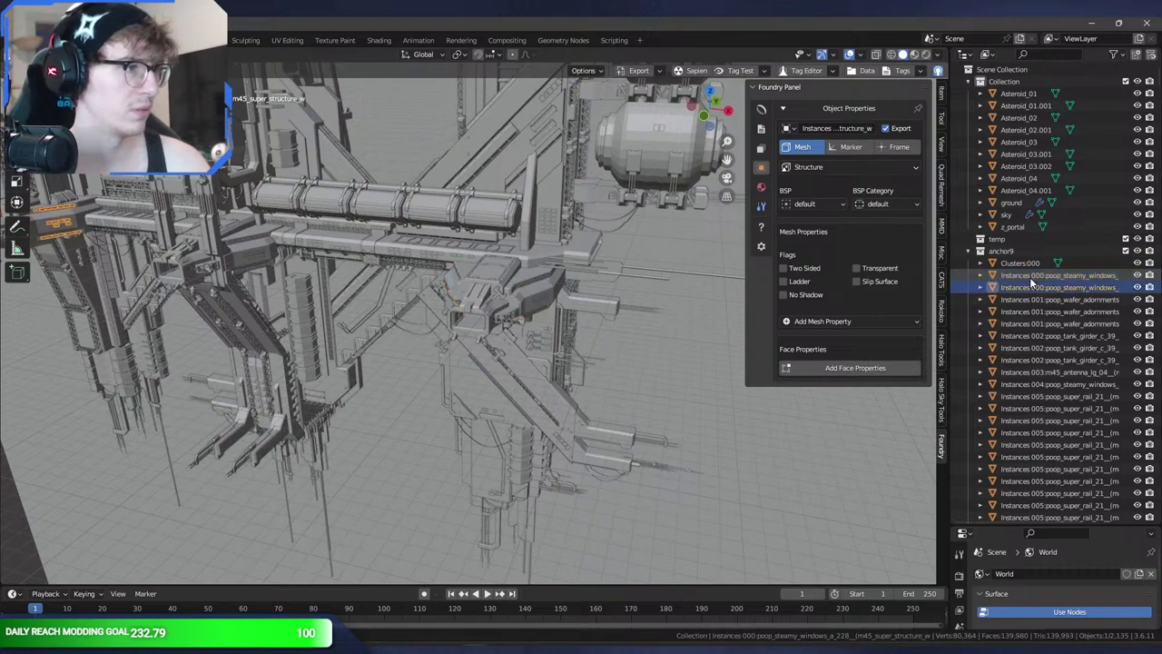
left_click_drag(944, 277, 816, 261)
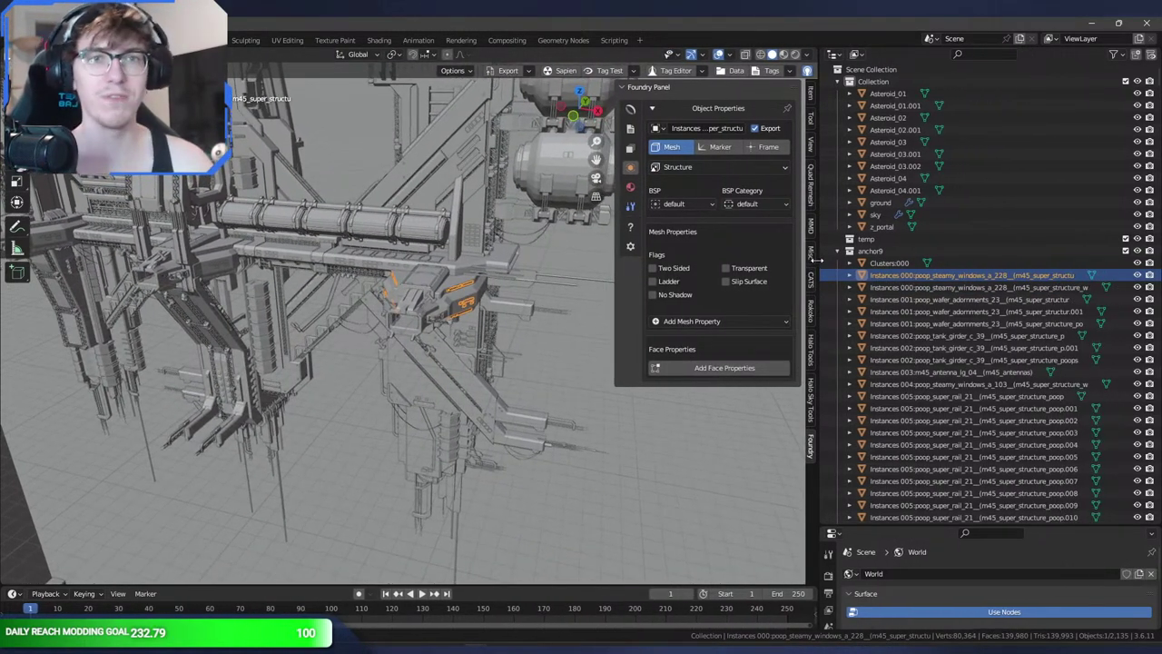
- Examine the name of the first poop_steamy_windows instance in anchor9 and its window geometry, leaving the name as it is
double_click(998, 274)
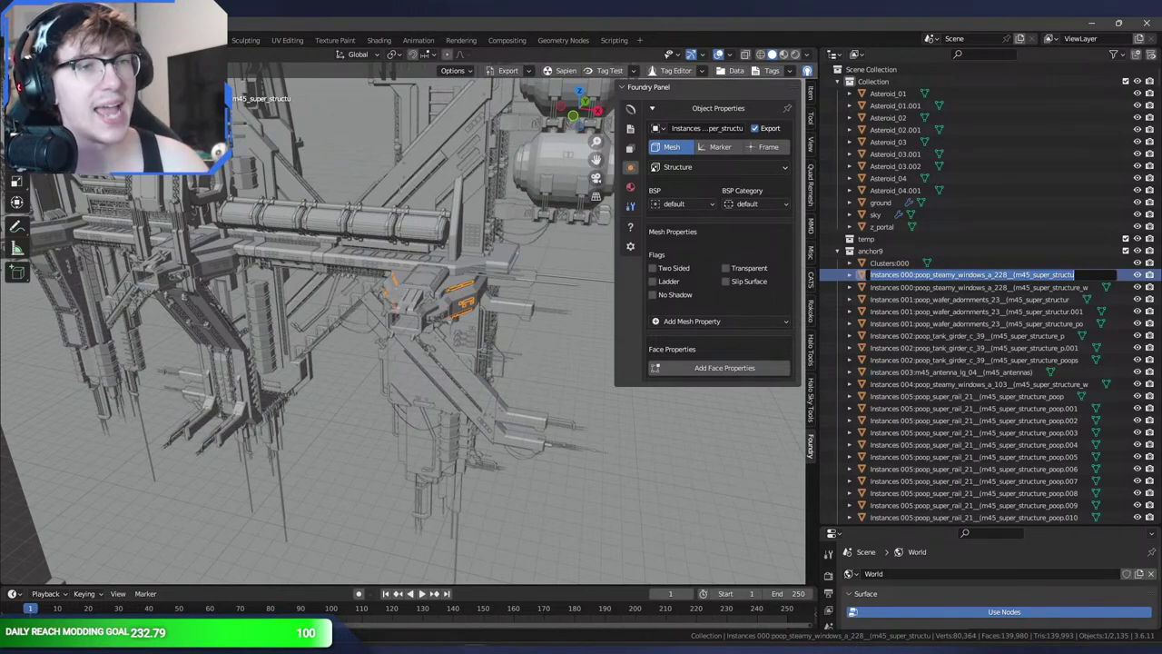
left_click(396, 188)
middle_click_drag(397, 188, 549, 204)
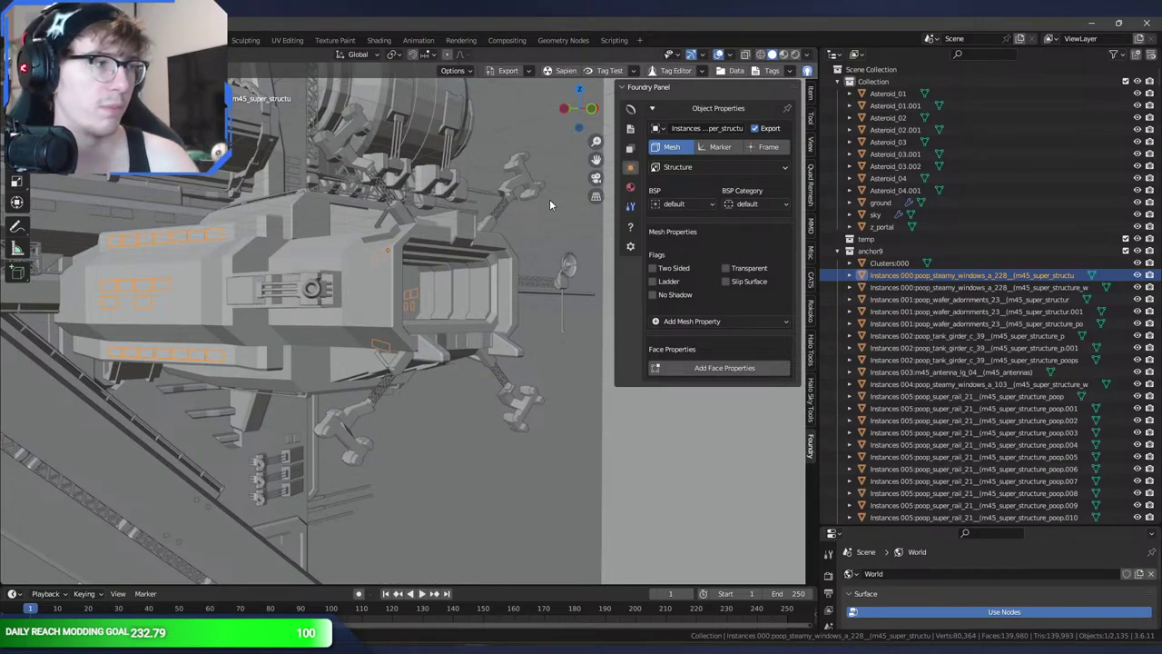
middle_click_drag(549, 204, 187, 254)
double_click(899, 275)
left_click_drag(915, 275, 955, 275)
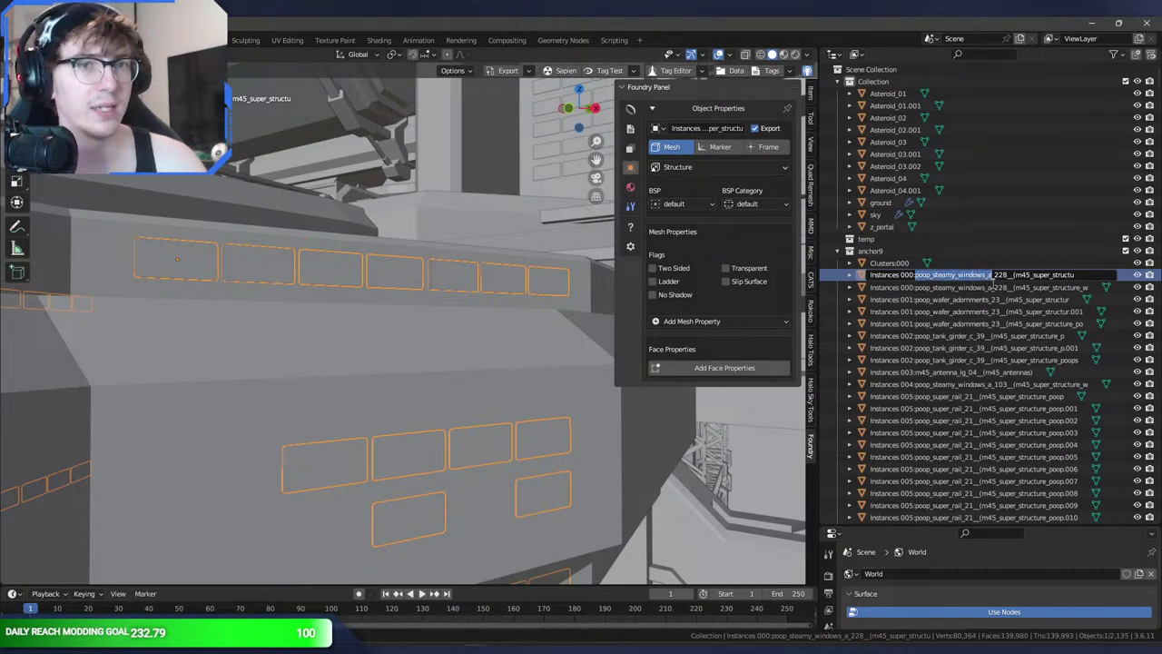
key("Escape")
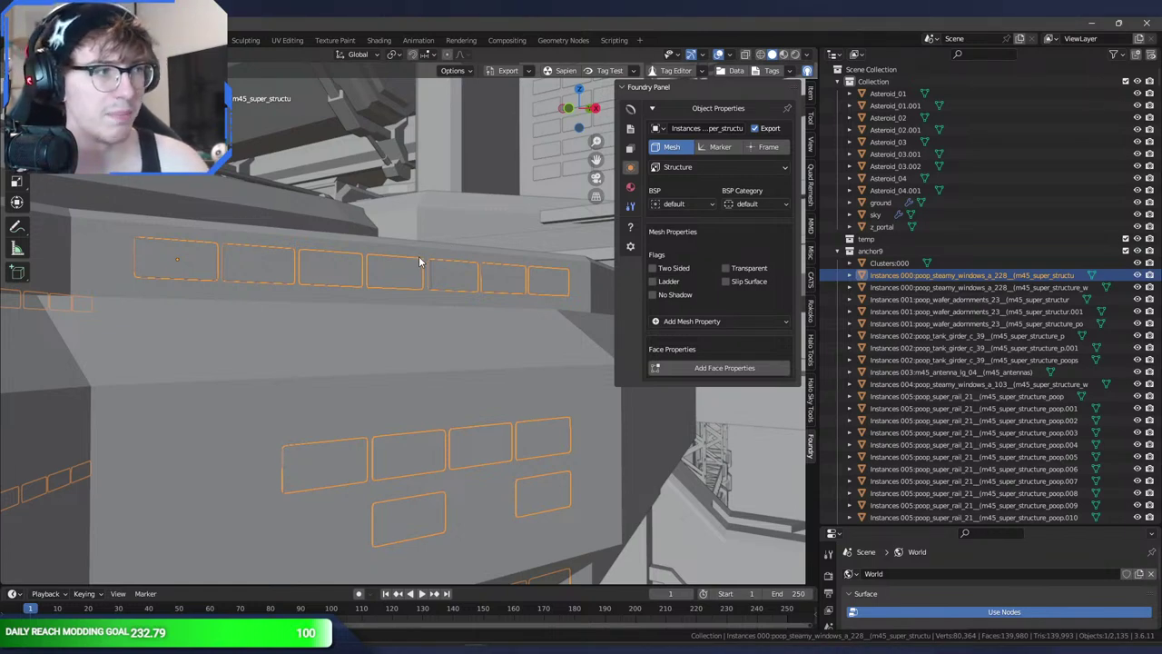
double_click(976, 275)
left_click(915, 275)
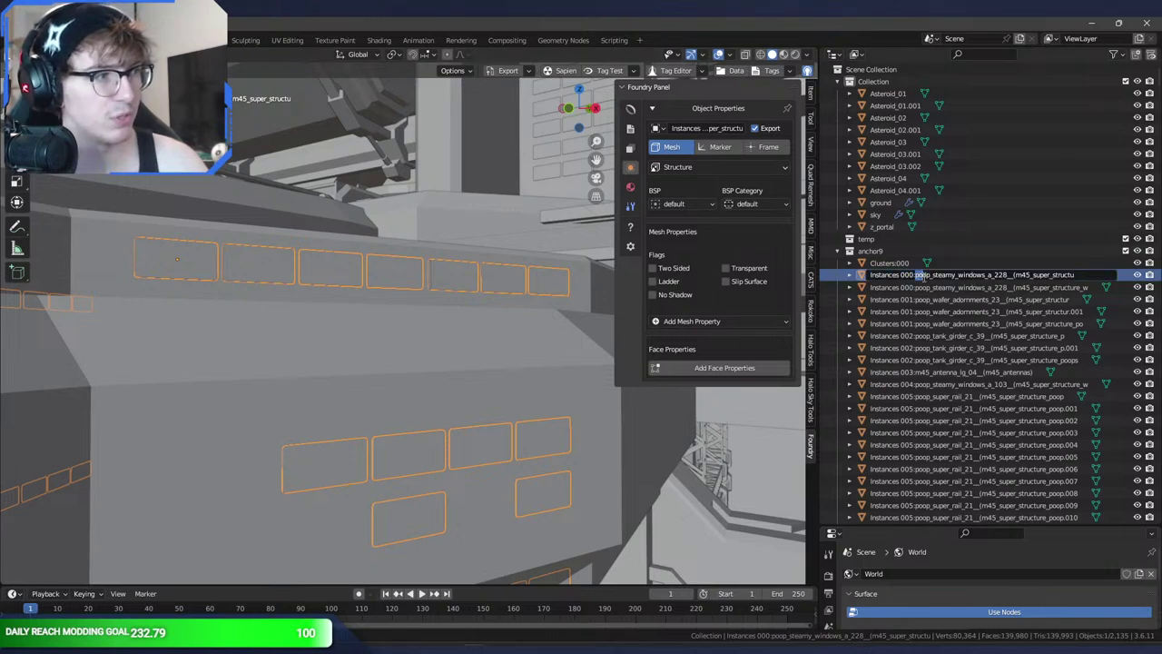
left_click(973, 289)
- Deselect everything and examine the anchor9 station from several angles against the surrounding asteroids and sky box
middle_click_drag(385, 294, 371, 275)
scroll(398, 334, "down", 8)
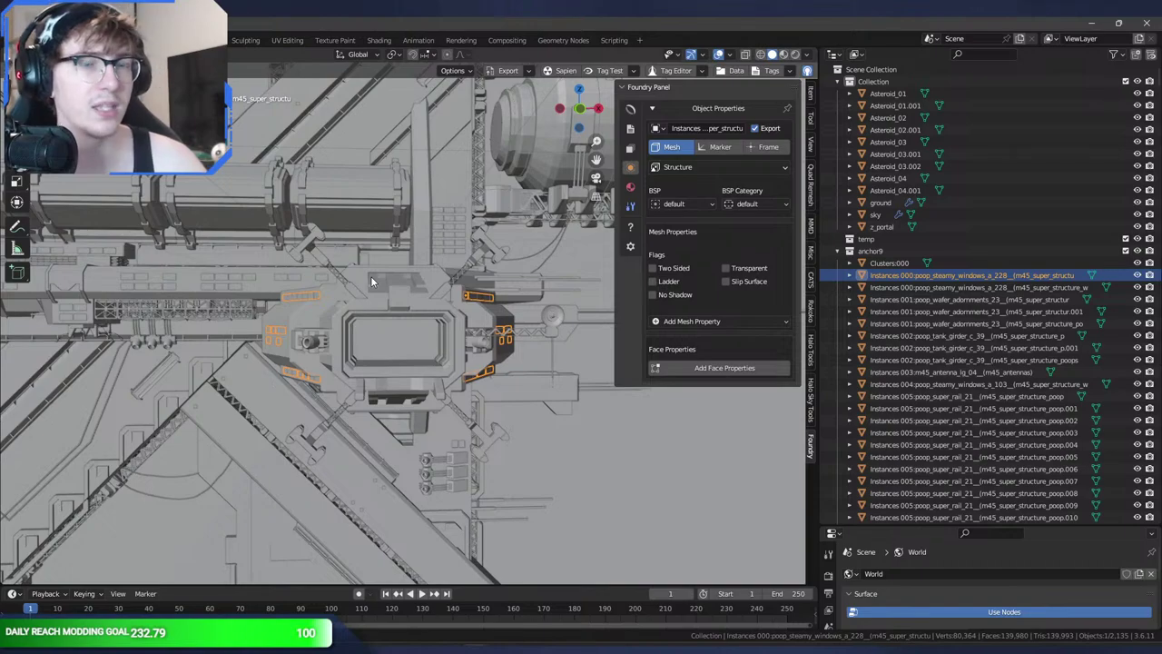
middle_click_drag(368, 272, 423, 202)
key("alt+a")
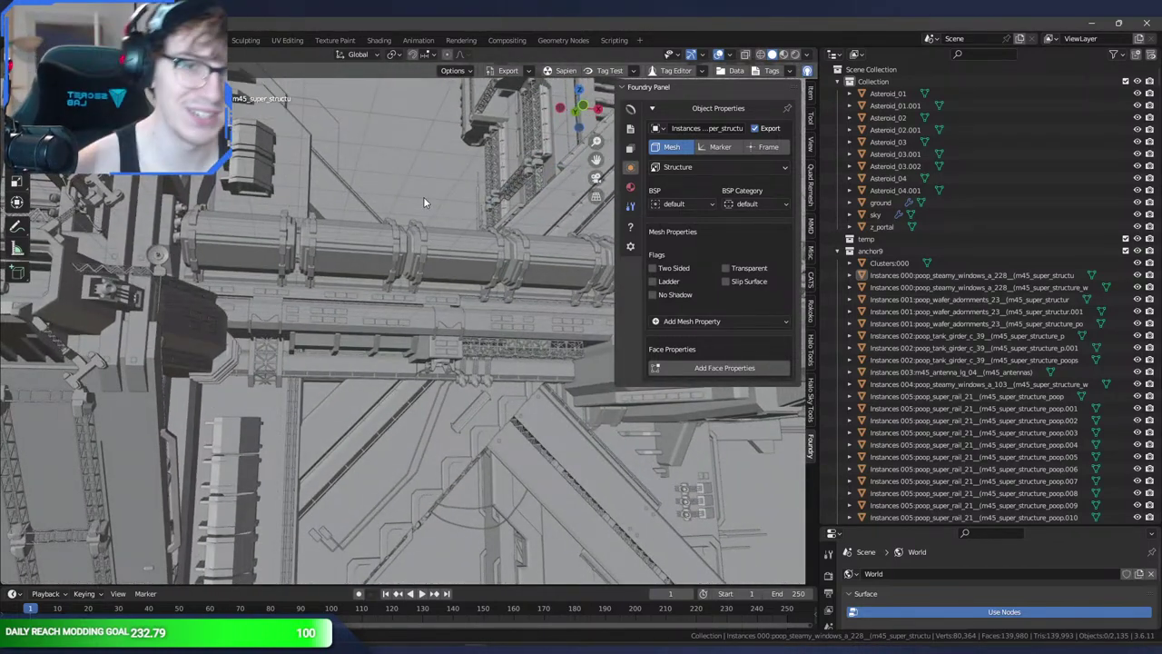
middle_click_drag(403, 188, 274, 236)
scroll(272, 192, "down", 12)
middle_click_drag(295, 192, 360, 172)
scroll(335, 194, "up", 10)
scroll(359, 171, "down", 10)
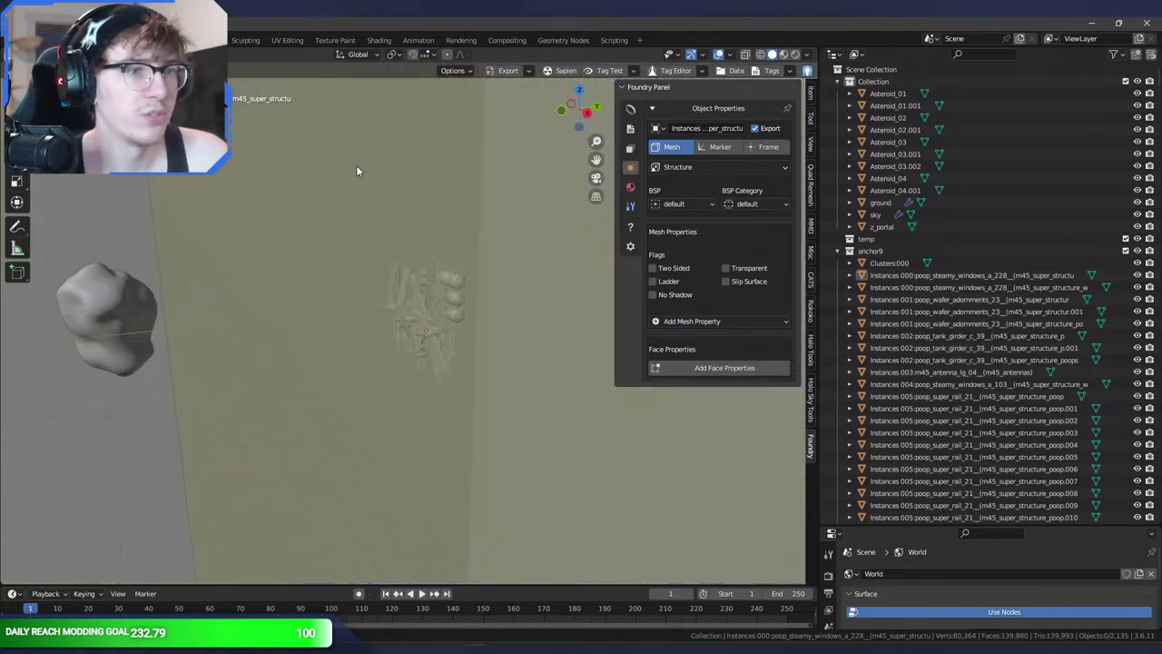
scroll(356, 165, "up", 5)
scroll(356, 165, "down", 2)
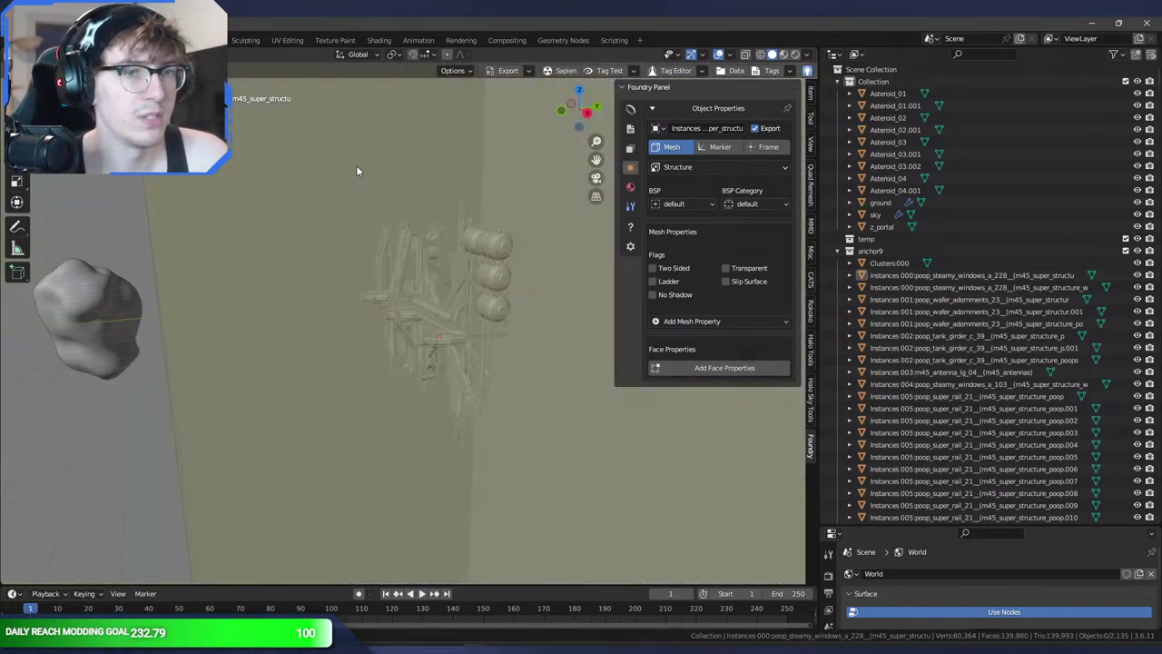
scroll(358, 166, "up", 6)
middle_click_drag(358, 165, 288, 158)
- Undo the recent selections and deletions until the Cube and both Inos_destroyed objects are restored, and save the file
left_click(240, 181)
scroll(253, 171, "down", 9)
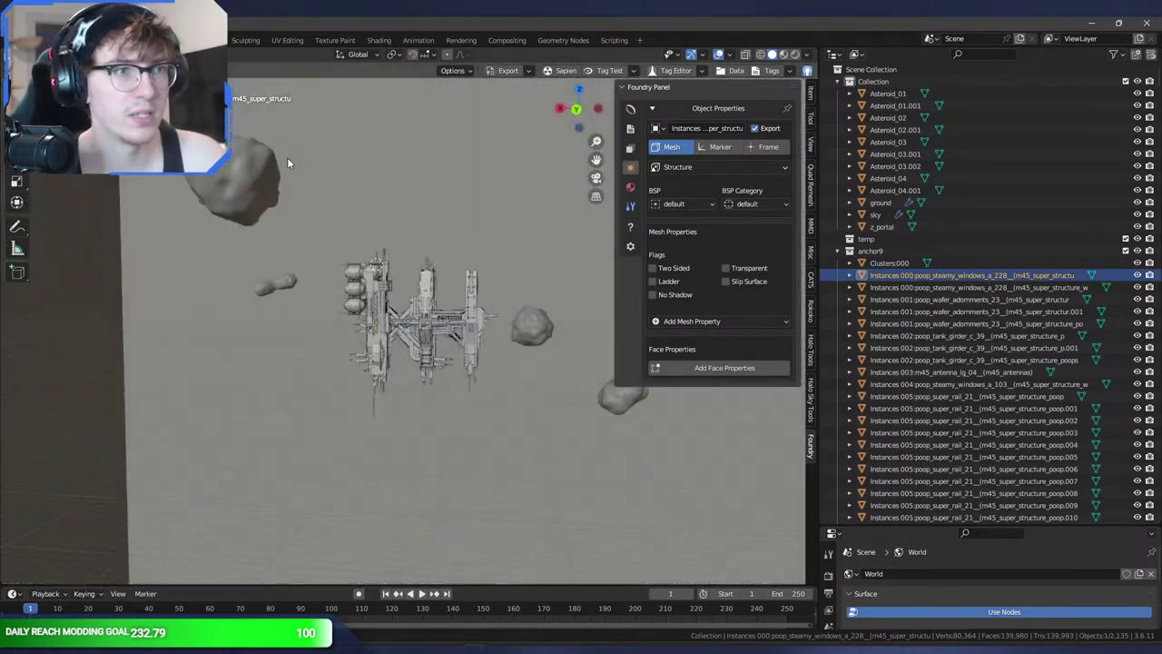
left_click(351, 183)
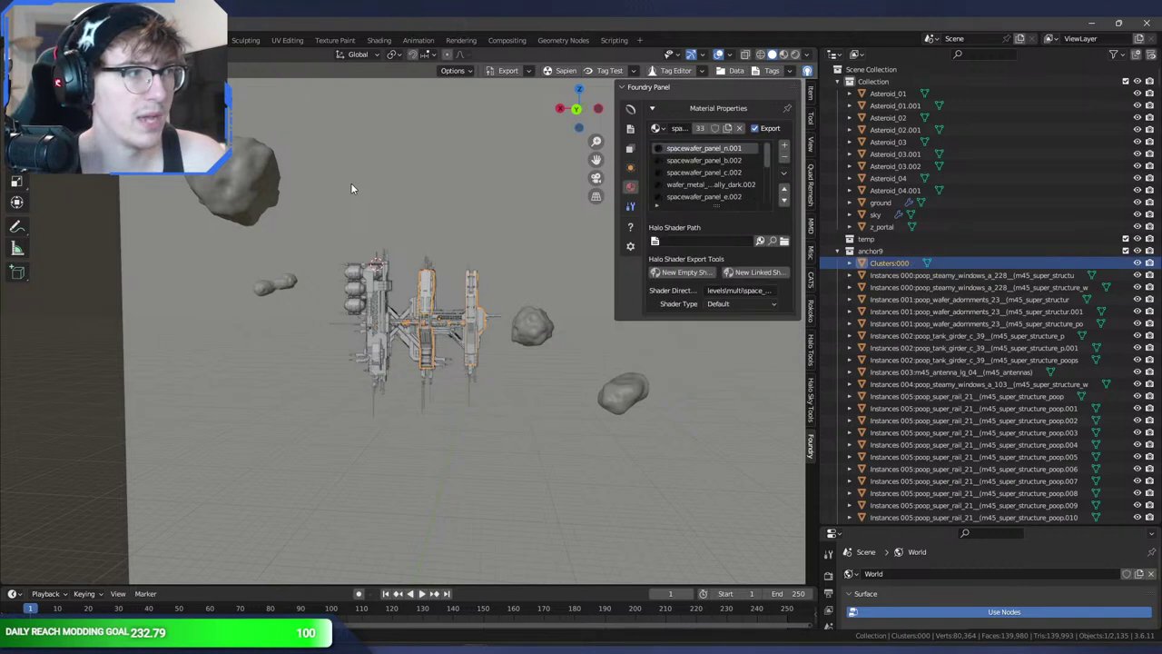
key("ctrl+z")
key("ctrl+z")
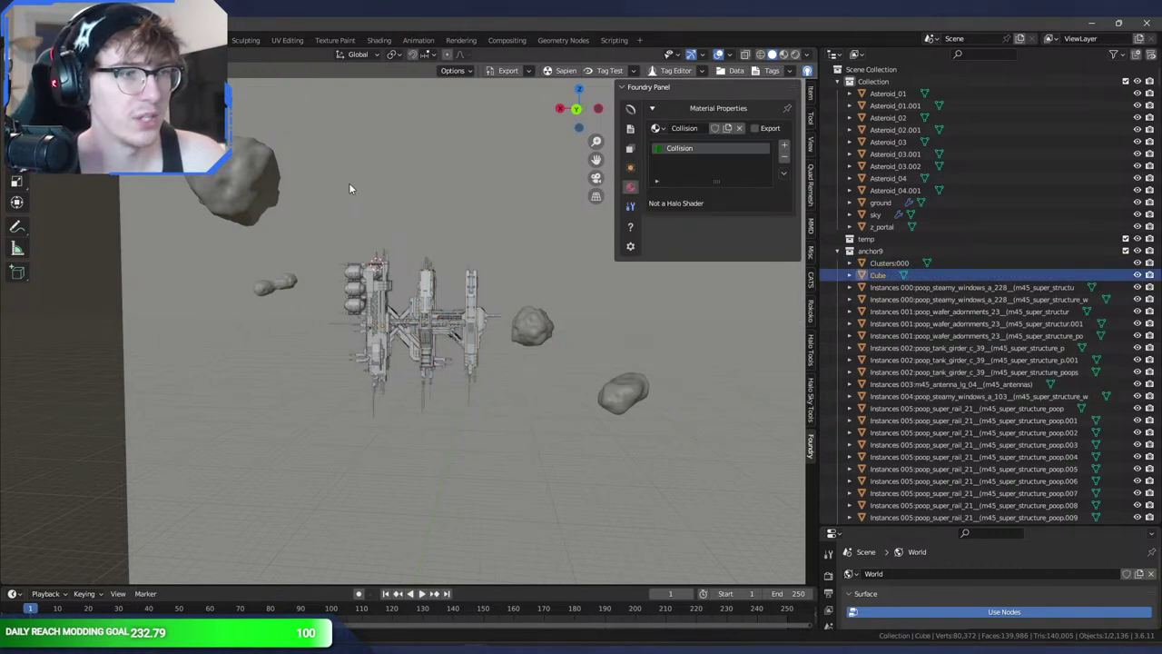
key("ctrl+z")
key("ctrl+z")
key("ctrl+z")
key("ctrl+shift+z")
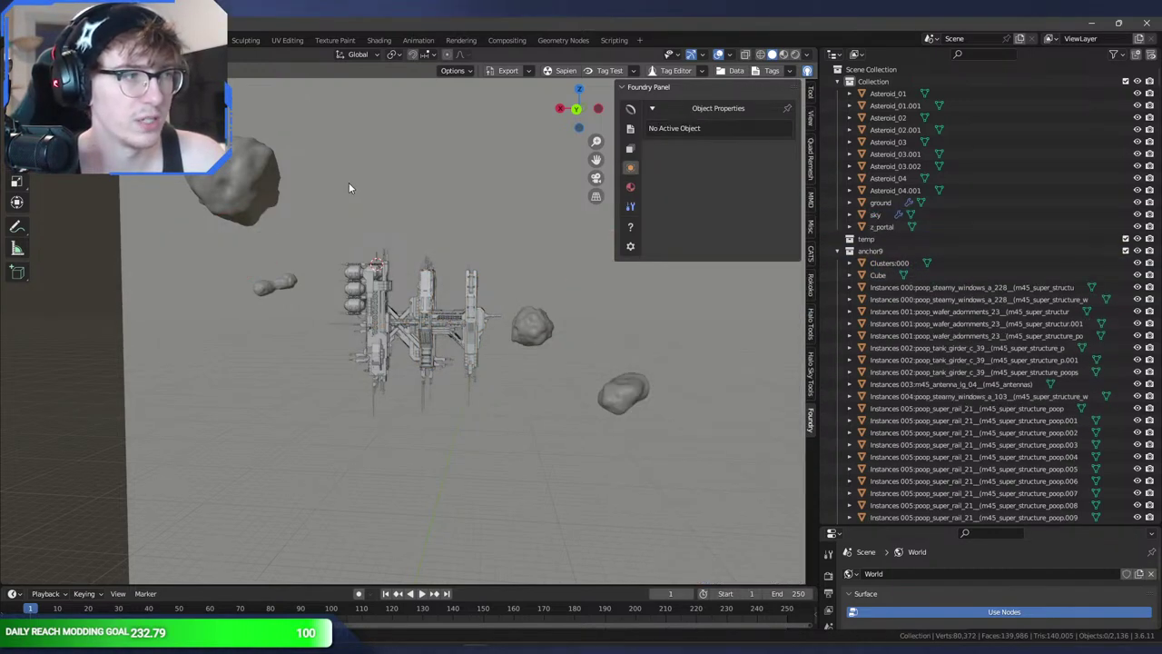
key("ctrl+z")
key("ctrl+z")
key("ctrl+s")
- Widen the Foundry sidebar and narrow the Outliner to give the 3D viewport more room
middle_click_drag(346, 181, 428, 185)
scroll(406, 208, "down", 4)
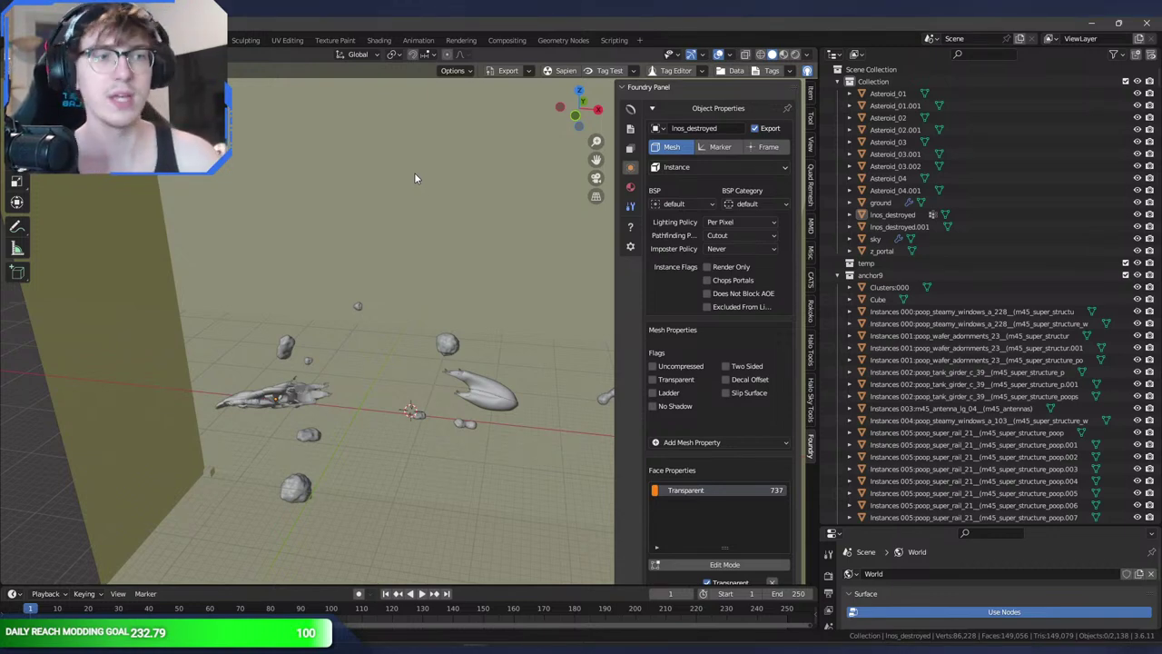
left_click_drag(615, 227, 584, 164)
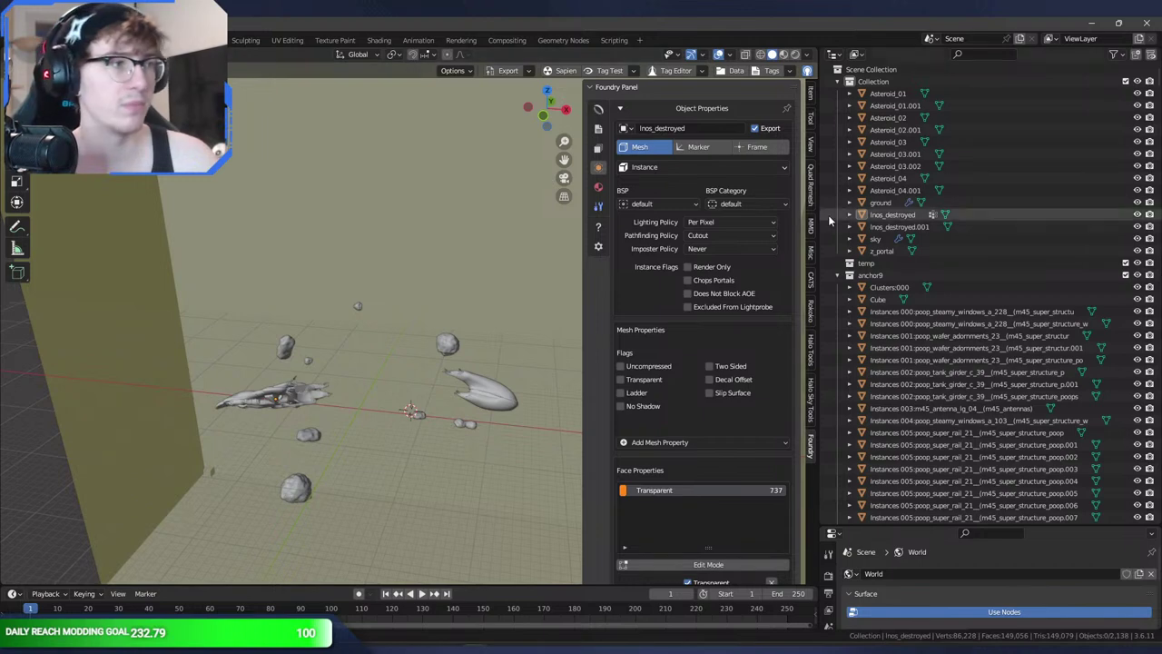
left_click_drag(828, 222, 1004, 223)
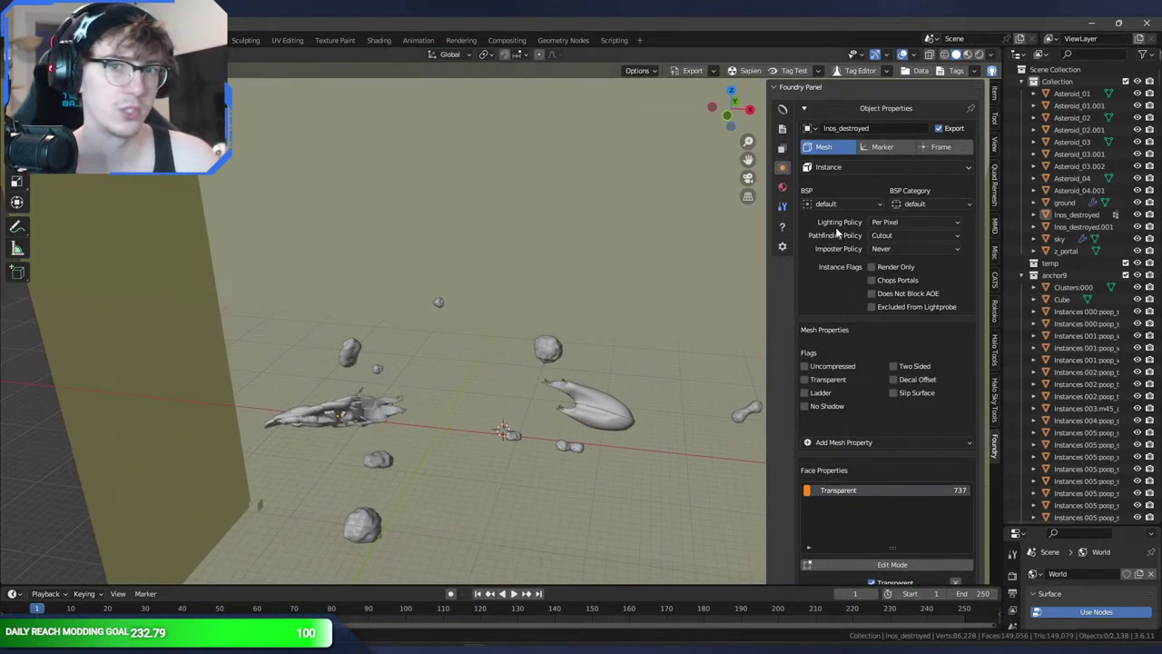
middle_click_drag(631, 292, 385, 201)
scroll(385, 202, "up", 3)
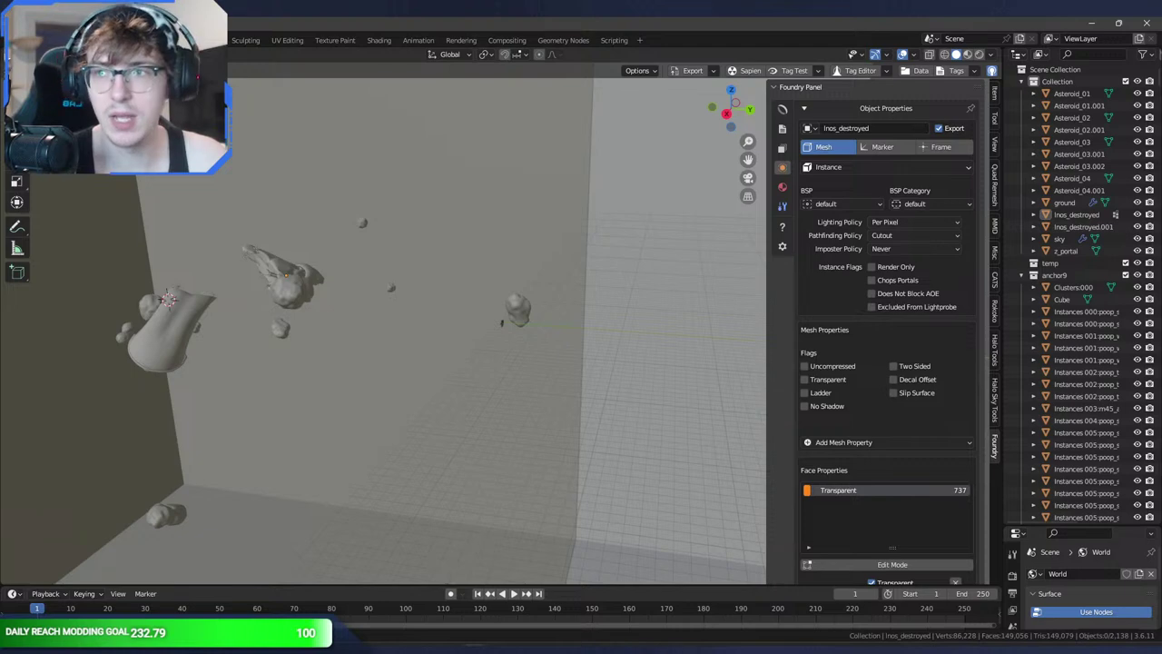
middle_click_drag(343, 167, 330, 173)
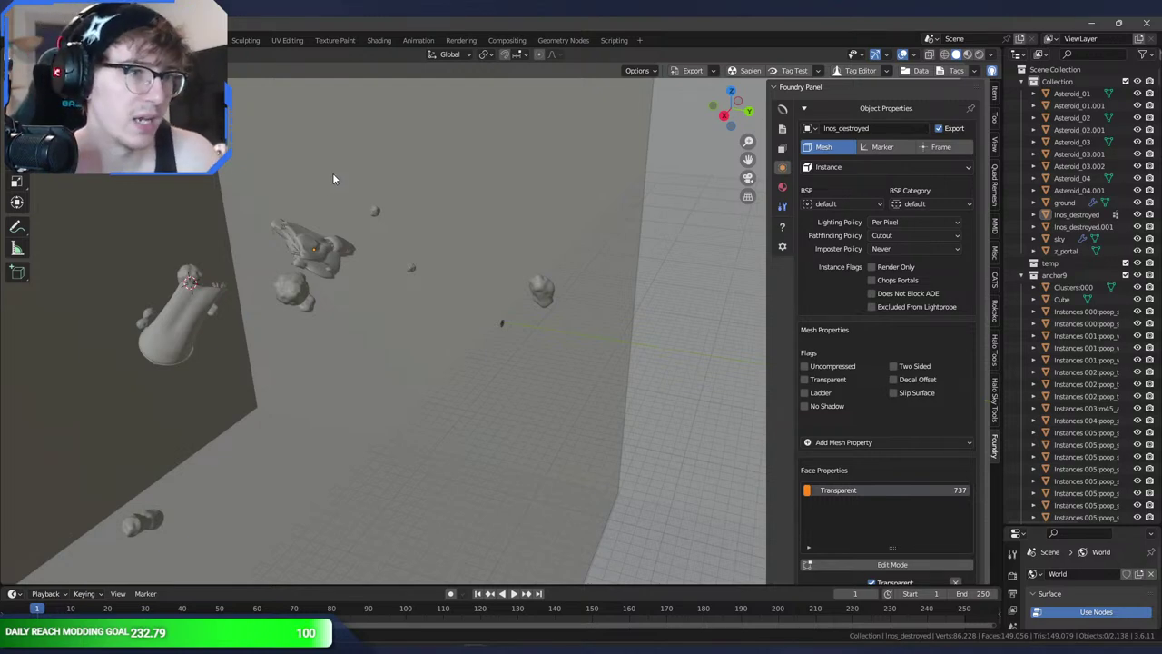
middle_click_drag(330, 172, 424, 176)
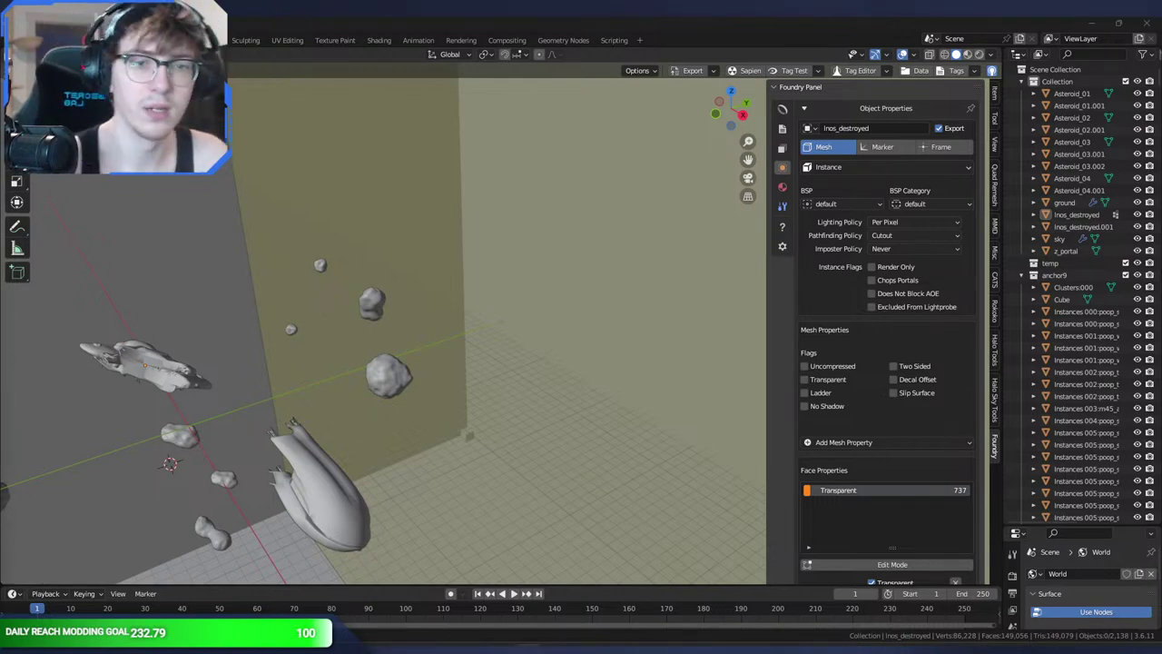
middle_click_drag(398, 260, 375, 266)
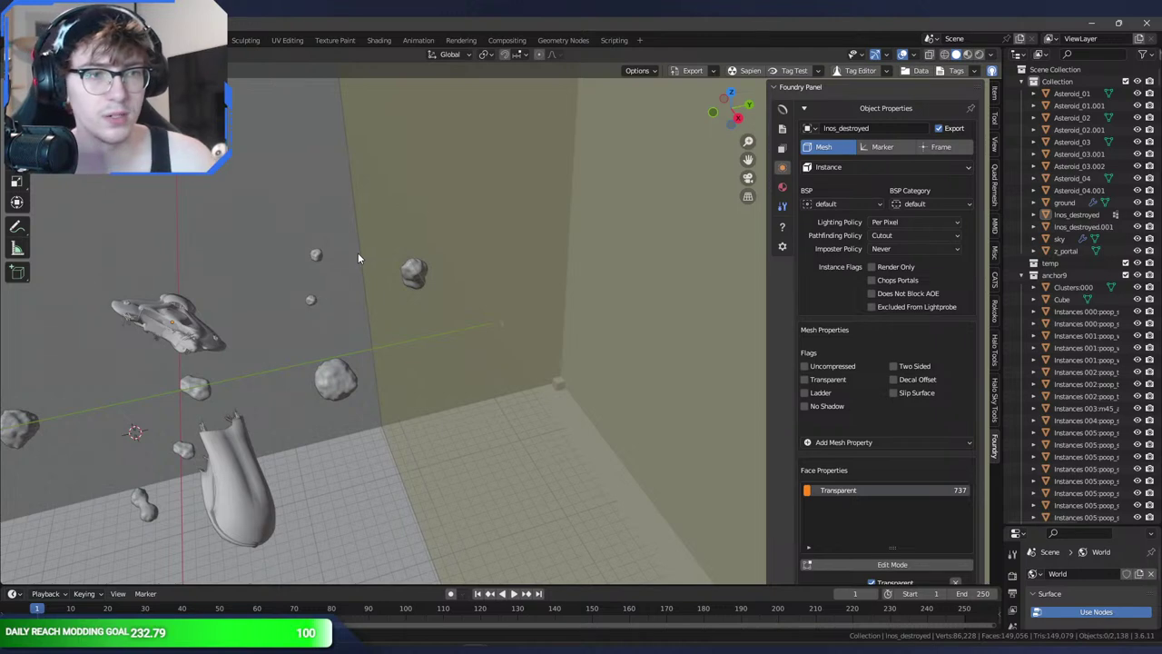
middle_click_drag(356, 253, 380, 240)
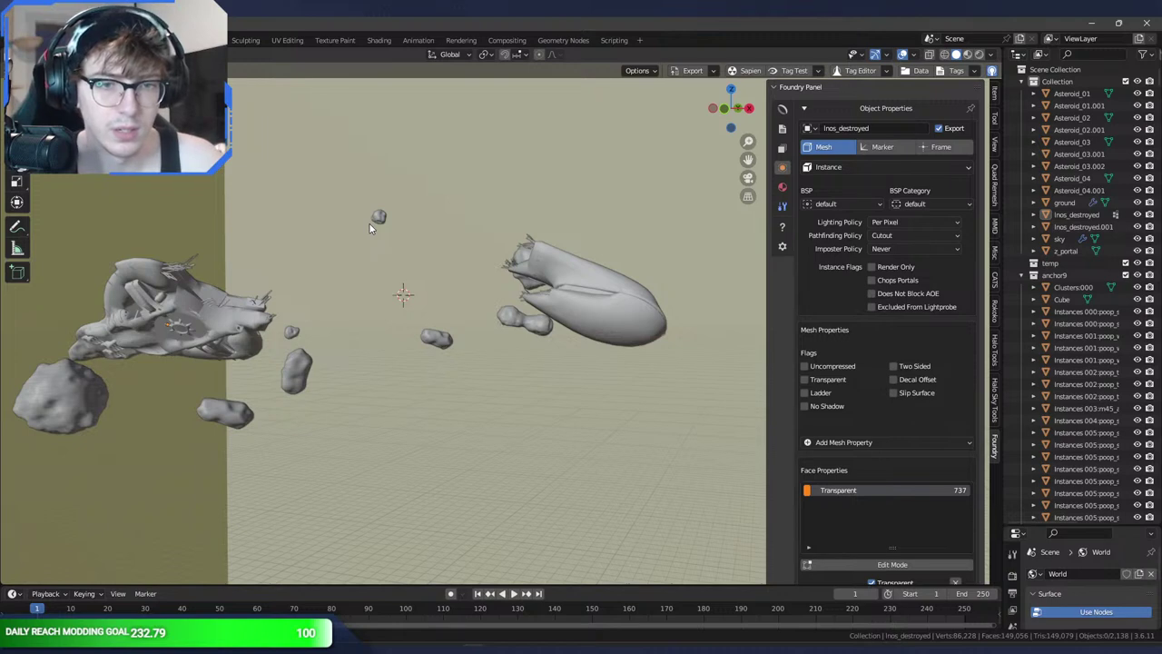
middle_click_drag(369, 222, 253, 262)
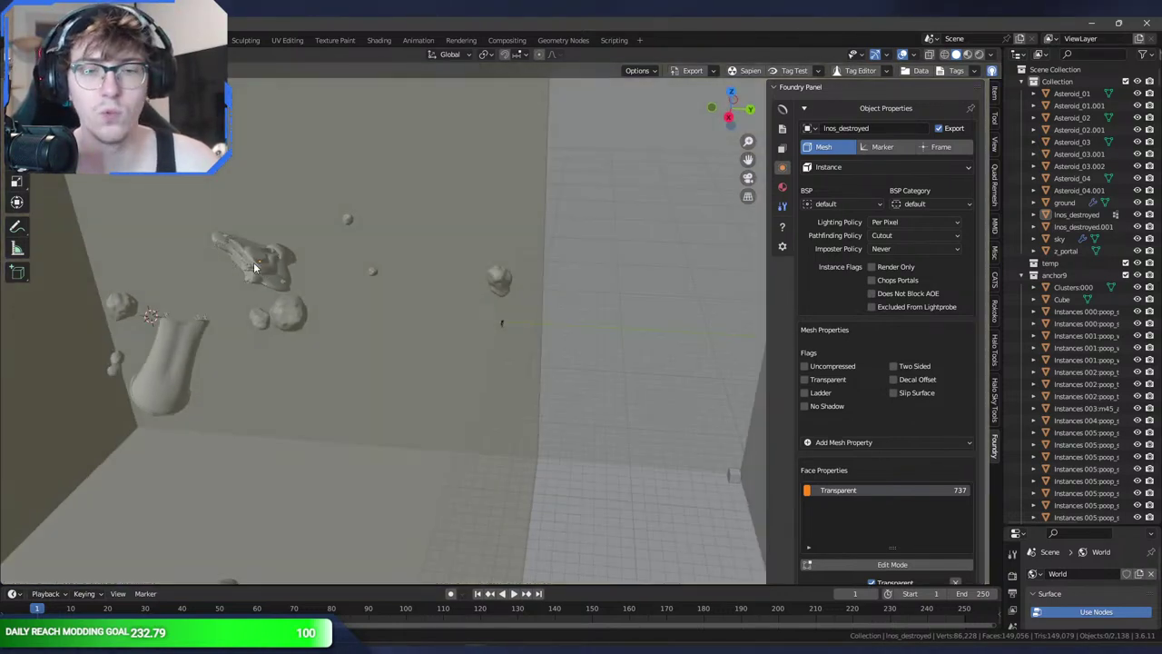